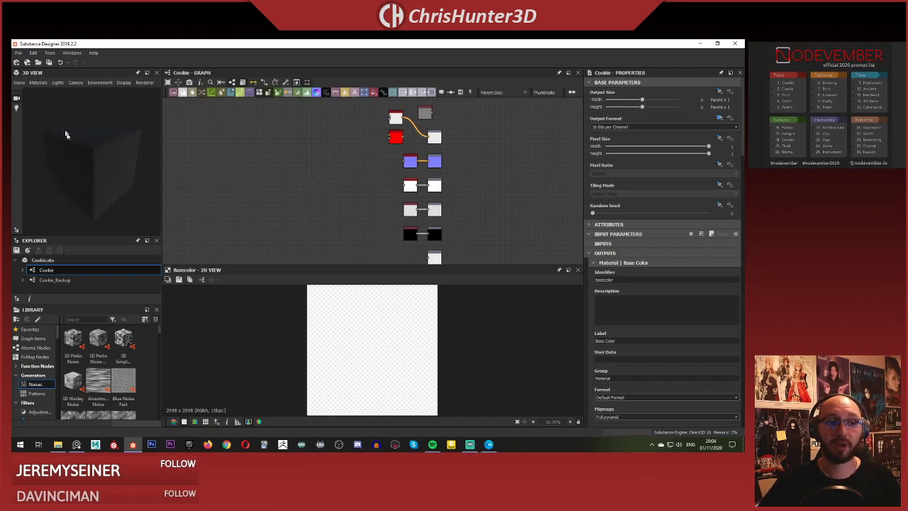
pyautogui.moveTo(66, 134); pyautogui.dragTo(78, 142)
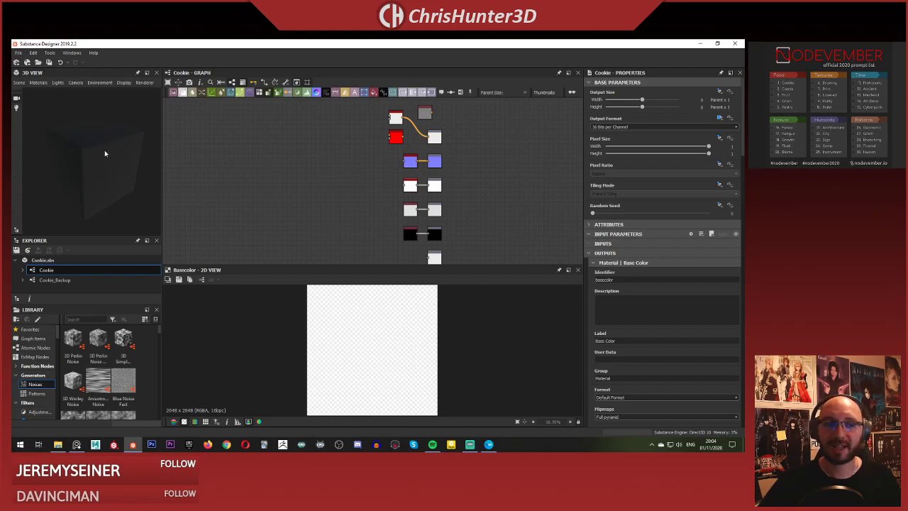
pyautogui.scroll(3, 365, 160)
pyautogui.moveTo(365, 162); pyautogui.dragTo(387, 168, button='middle')
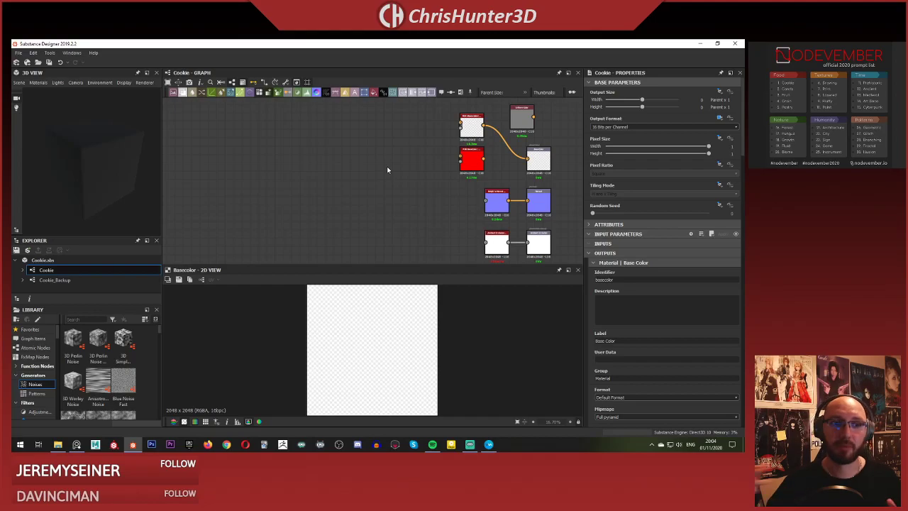
# Float the 3D view as a separate enlarged window and dock it back in place.
pyautogui.click(147, 74)
pyautogui.click(440, 183)
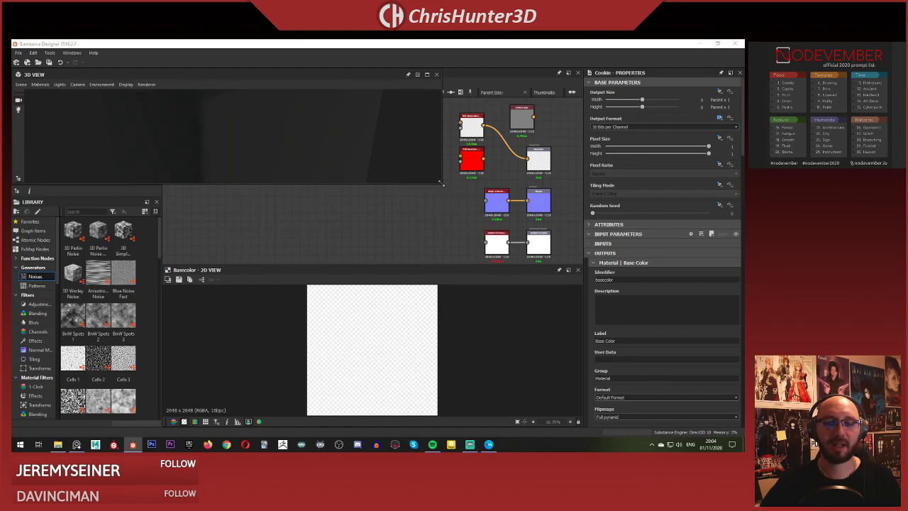
pyautogui.moveTo(440, 183); pyautogui.dragTo(607, 374)
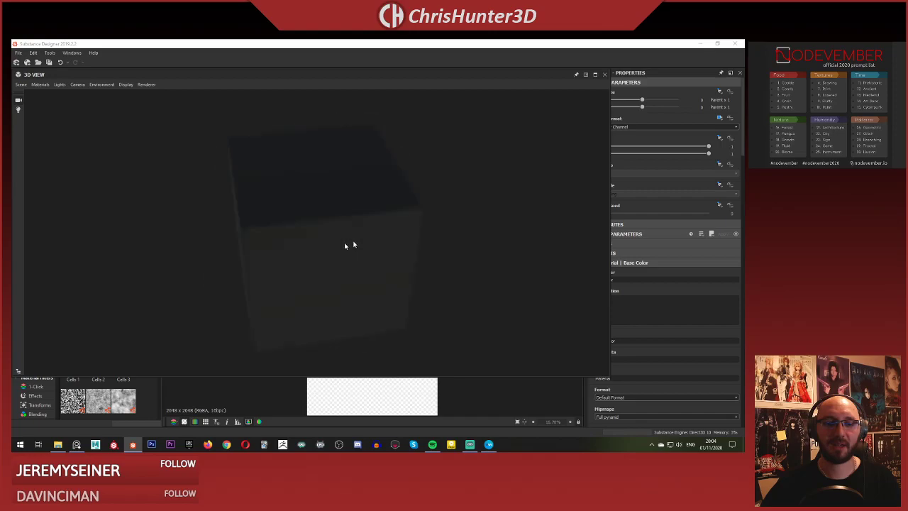
pyautogui.click(587, 75)
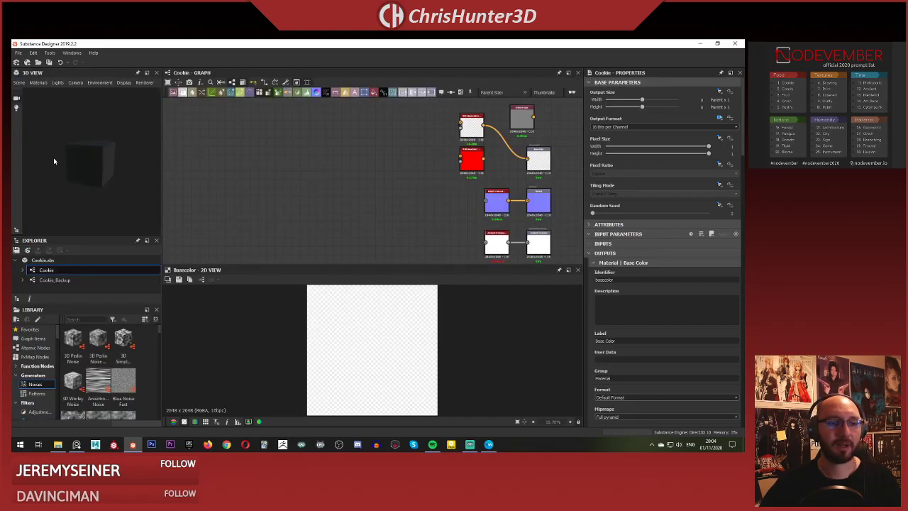
# Examine the 3D preview and the Cookie graph's output nodes, including the settings of the red PBR albedo check node.
pyautogui.scroll(4, 101, 158)
pyautogui.moveTo(104, 140); pyautogui.dragTo(120, 154)
pyautogui.scroll(-5, 312, 162)
pyautogui.moveTo(317, 197); pyautogui.dragTo(417, 148, button='middle')
pyautogui.scroll(5, 408, 161)
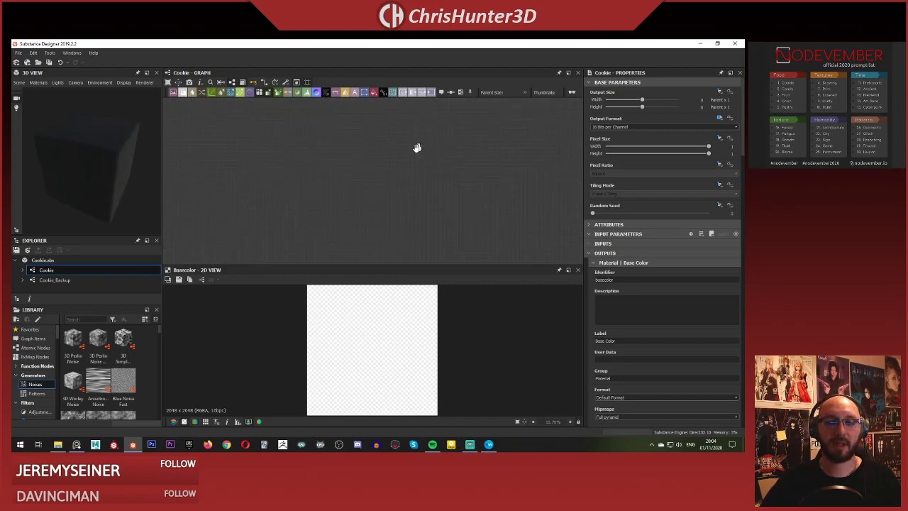
pyautogui.scroll(-5, 418, 147)
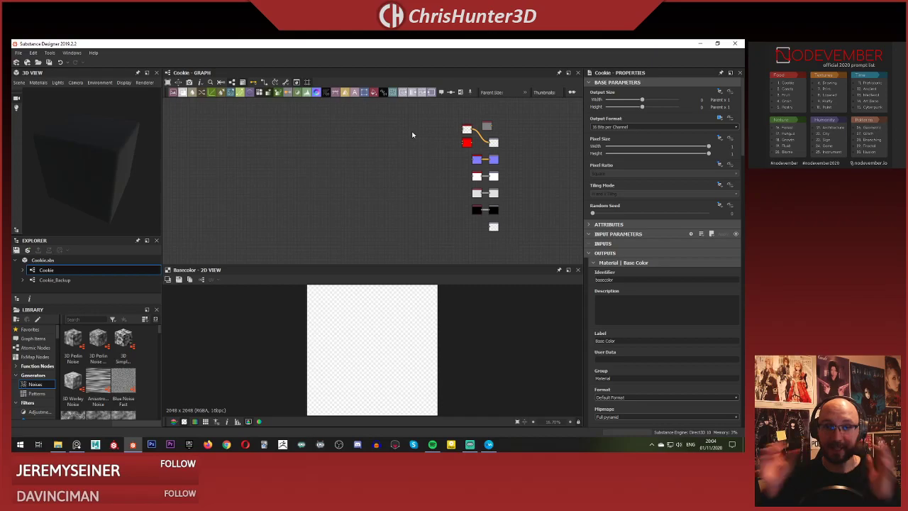
pyautogui.scroll(3, 486, 124)
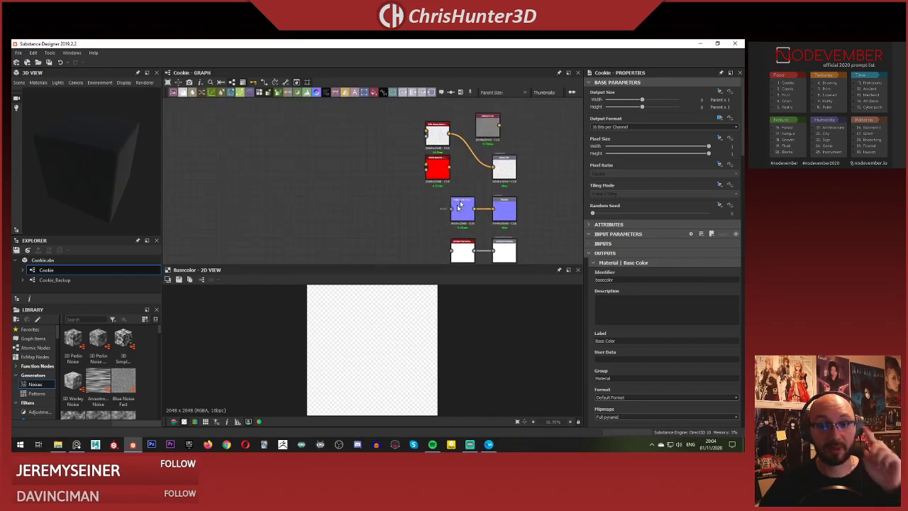
pyautogui.moveTo(449, 211); pyautogui.dragTo(385, 248, button='middle')
pyautogui.scroll(2, 428, 188)
pyautogui.scroll(1, 386, 241)
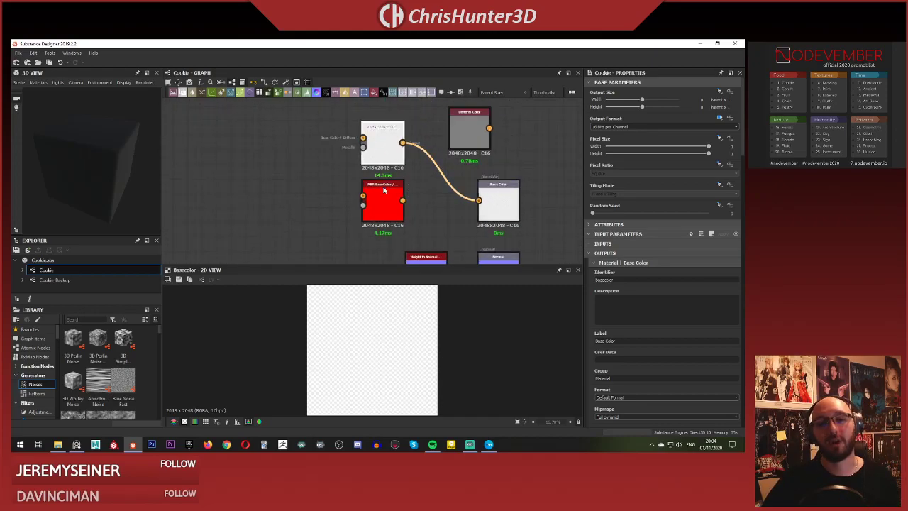
pyautogui.click(384, 190)
pyautogui.scroll(-3, 422, 165)
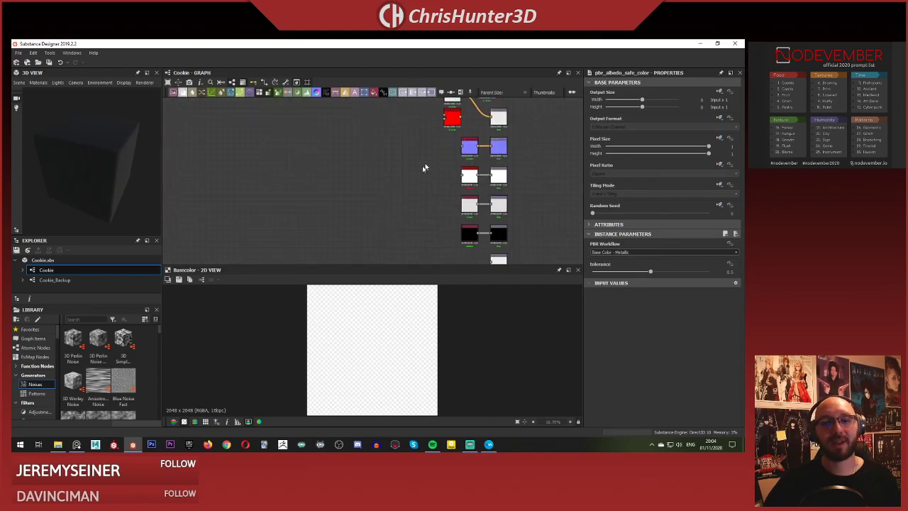
pyautogui.scroll(-2, 423, 167)
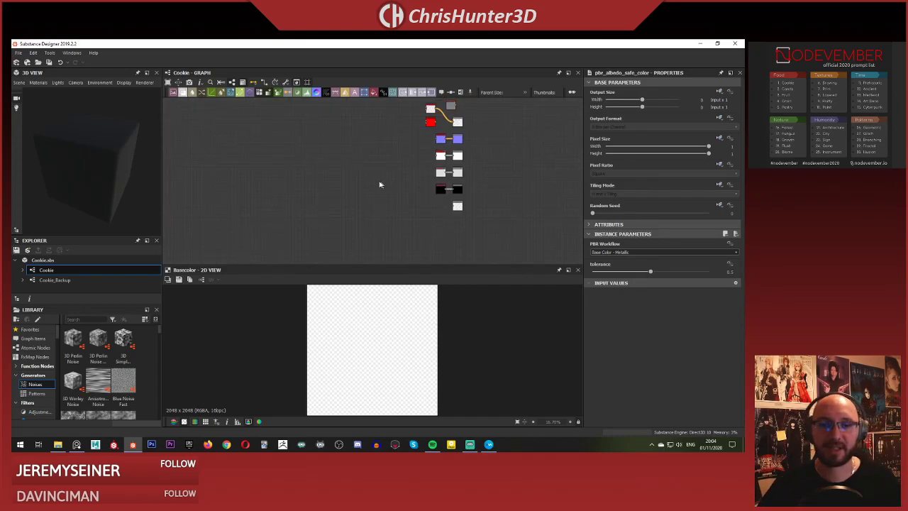
pyautogui.scroll(2, 382, 181)
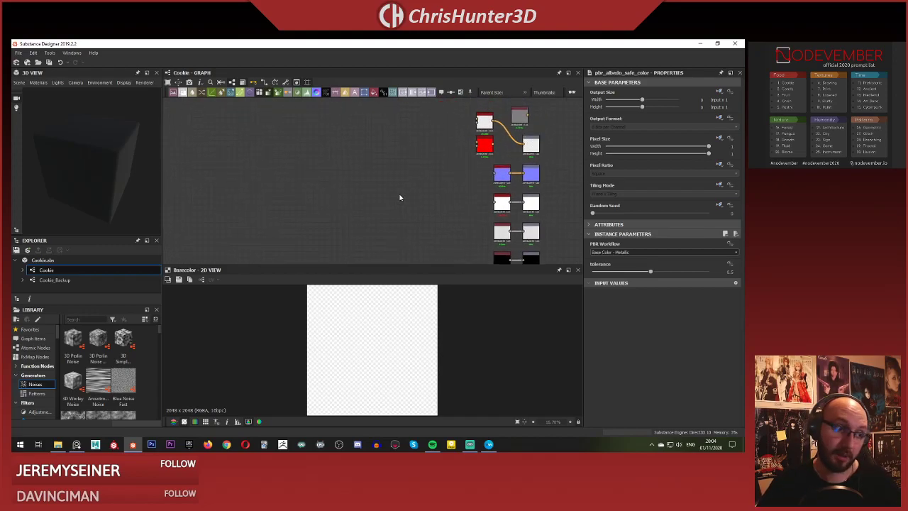
# Add a Shape node to the Cookie graph and place it in the empty area well before the output nodes.
pyautogui.scroll(-2, 407, 186)
pyautogui.moveTo(394, 173); pyautogui.dragTo(449, 138, button='middle')
pyautogui.scroll(1, 433, 171)
pyautogui.moveTo(426, 182); pyautogui.dragTo(359, 197, button='middle')
pyautogui.press('space')
pyautogui.write('shape')
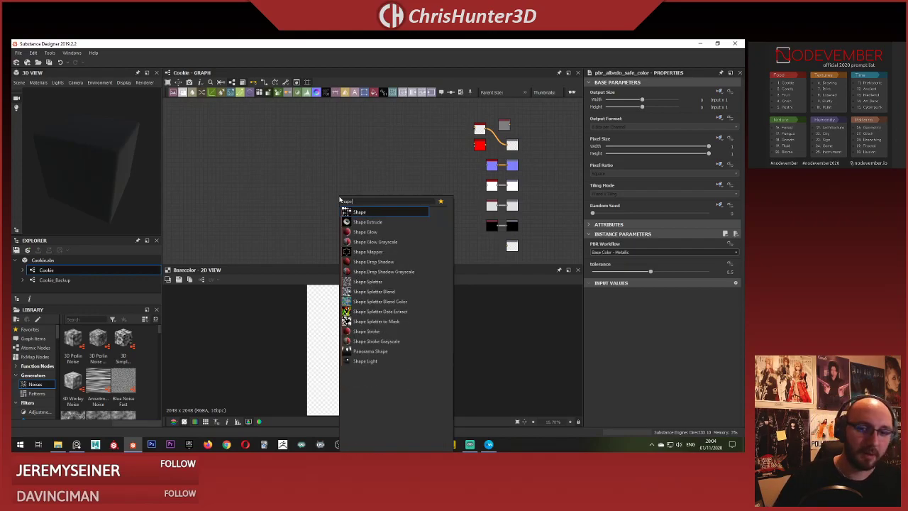
pyautogui.press('Return')
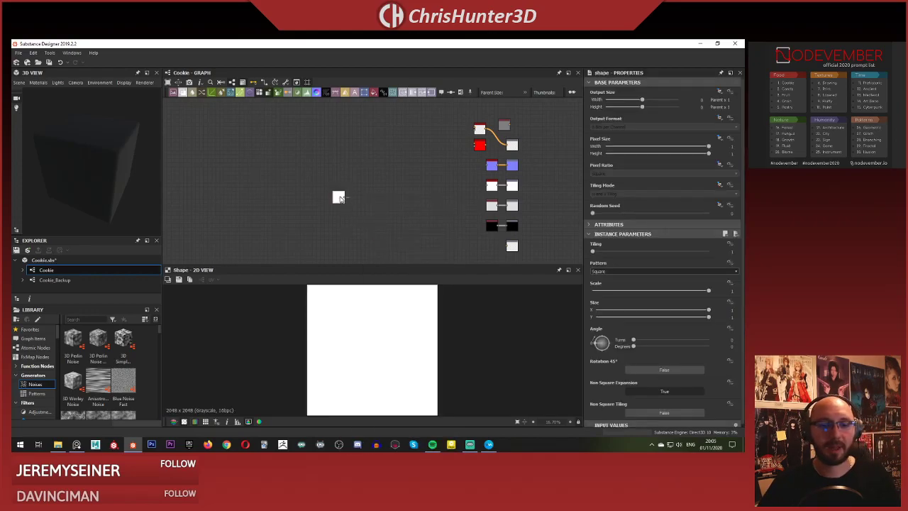
pyautogui.scroll(2, 340, 200)
pyautogui.moveTo(339, 200); pyautogui.dragTo(277, 156)
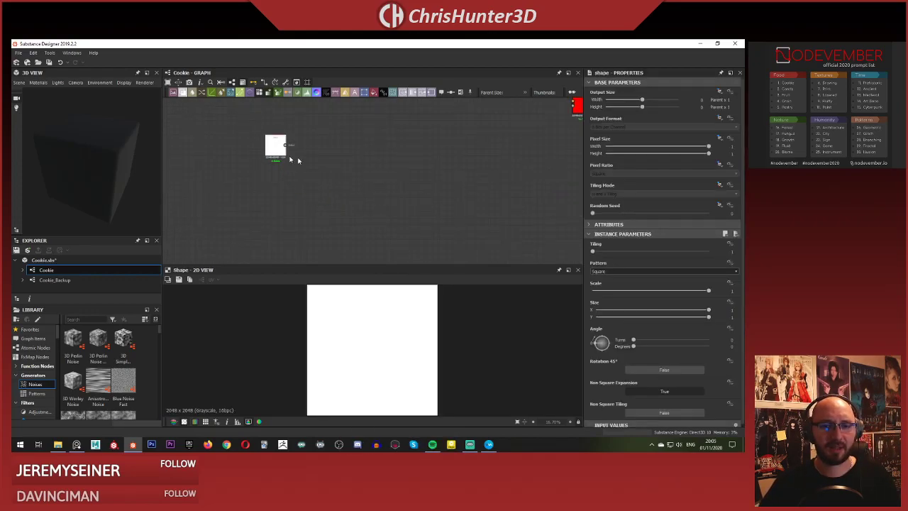
# Set the Shape node's pattern to Disc.
pyautogui.moveTo(348, 166); pyautogui.dragTo(337, 203, button='middle')
pyautogui.scroll(-2, 294, 189)
pyautogui.scroll(-1, 368, 182)
pyautogui.scroll(1, 392, 174)
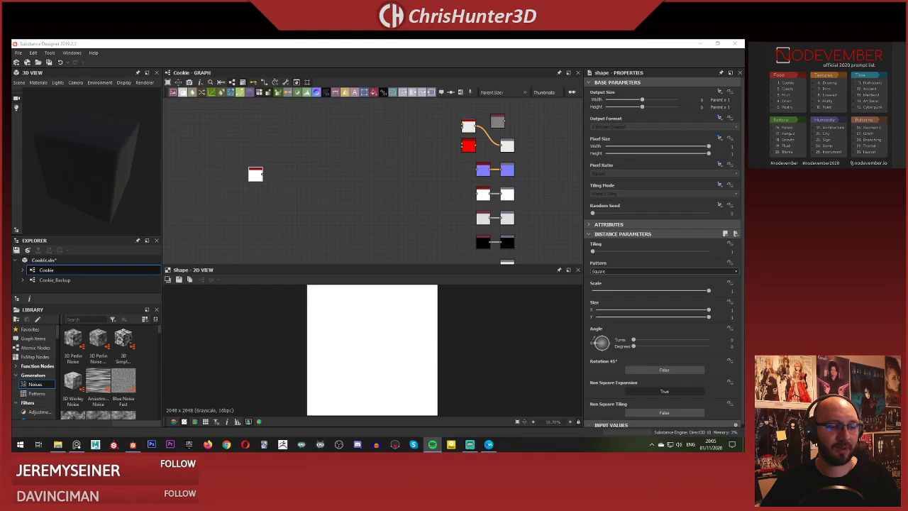
pyautogui.click(331, 264)
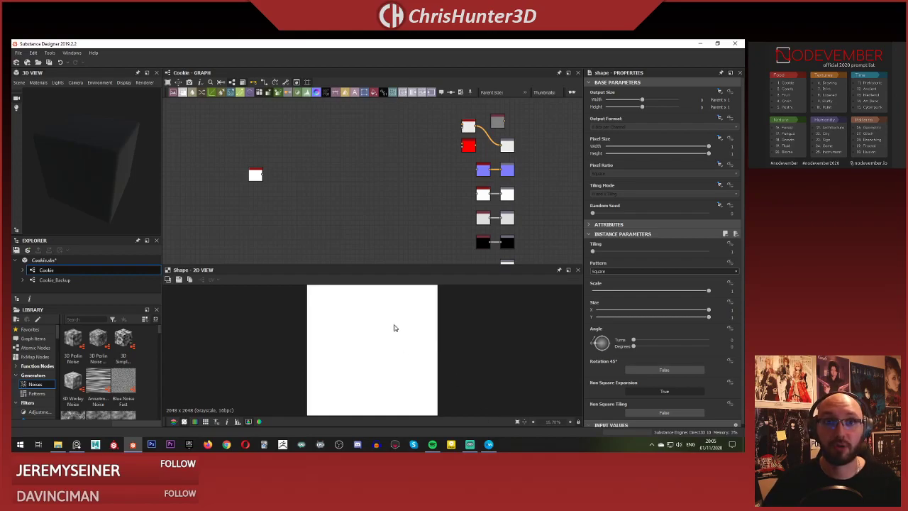
pyautogui.scroll(5, 238, 190)
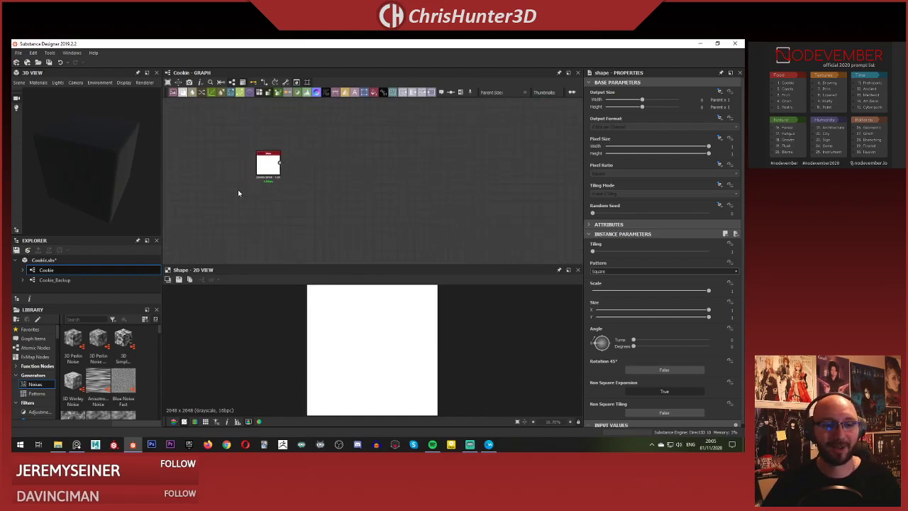
pyautogui.moveTo(343, 176); pyautogui.dragTo(319, 197, button='middle')
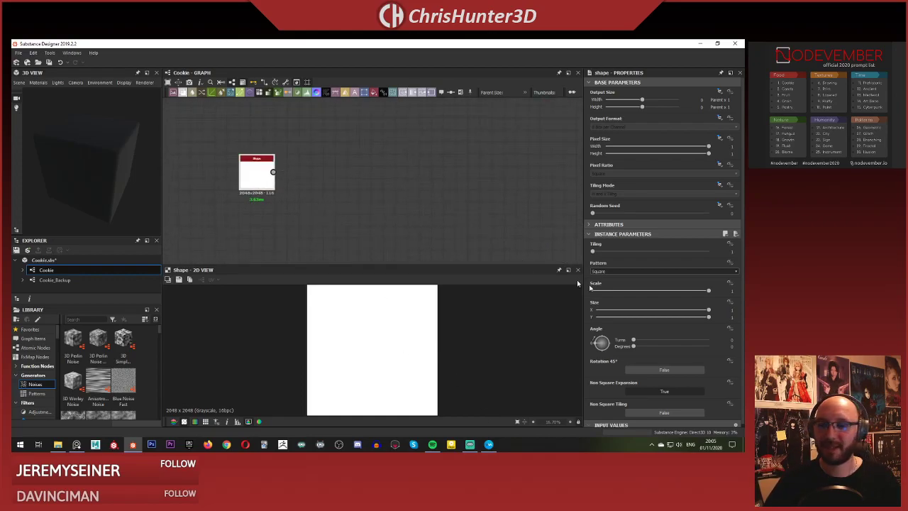
pyautogui.click(672, 273)
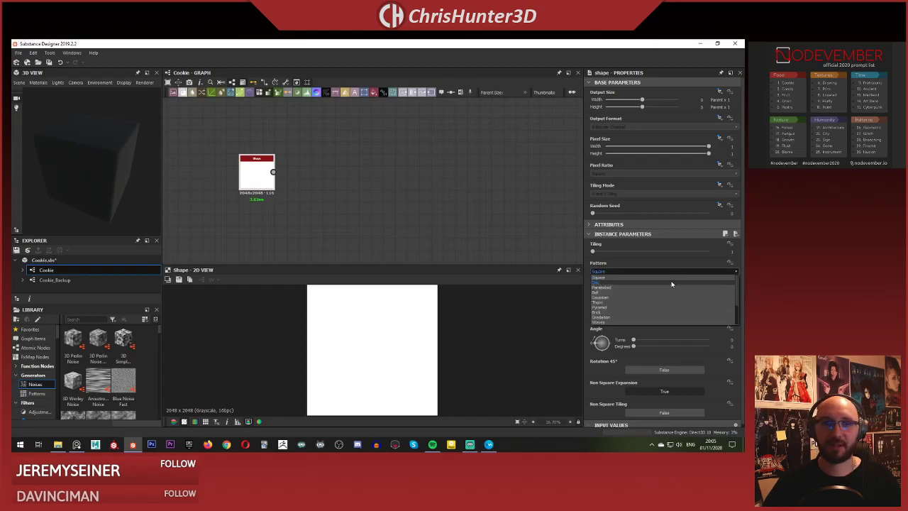
pyautogui.click(672, 283)
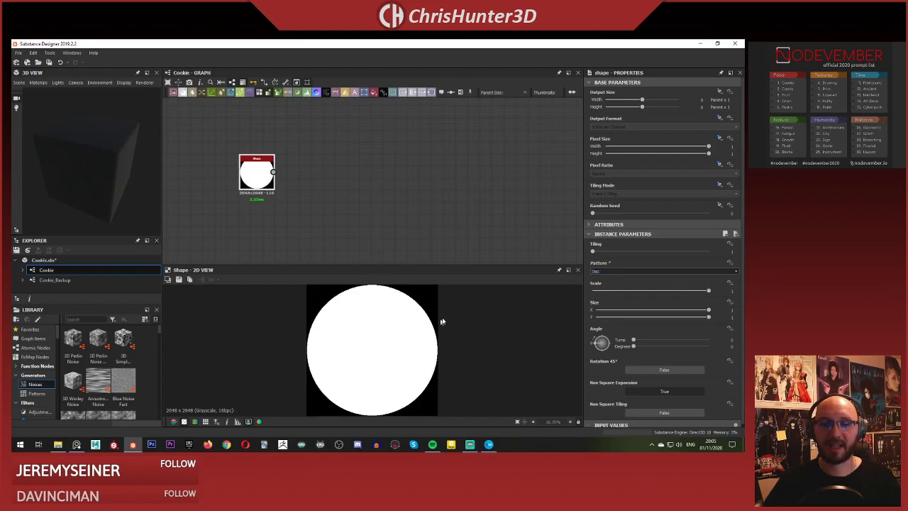
# Reduce the Shape node's disc scale to 0.95.
pyautogui.scroll(-3, 403, 175)
pyautogui.scroll(4, 371, 176)
pyautogui.moveTo(330, 189); pyautogui.dragTo(367, 177, button='middle')
pyautogui.scroll(2, 383, 189)
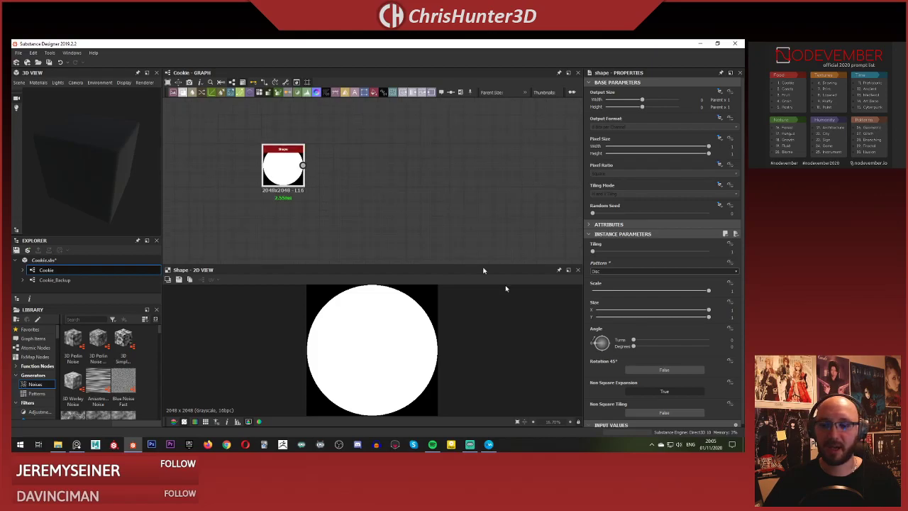
pyautogui.moveTo(708, 291); pyautogui.dragTo(703, 293)
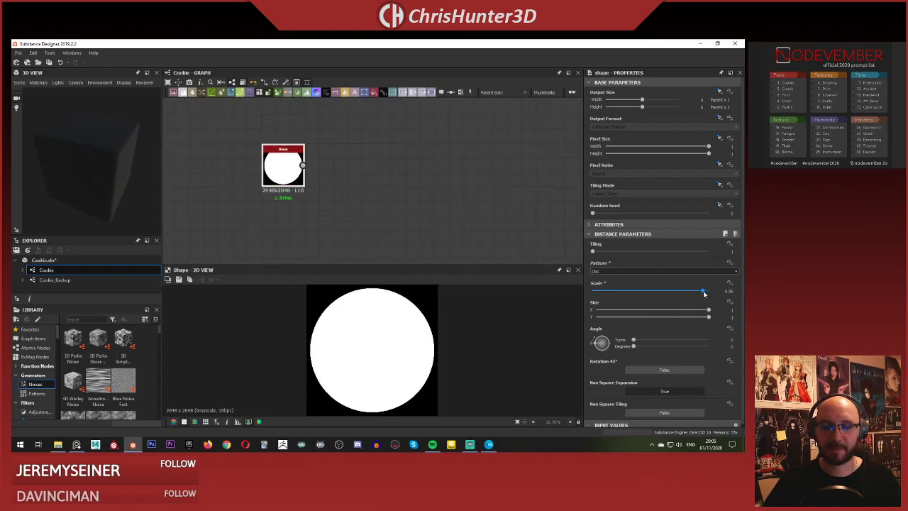
pyautogui.scroll(-2, 428, 200)
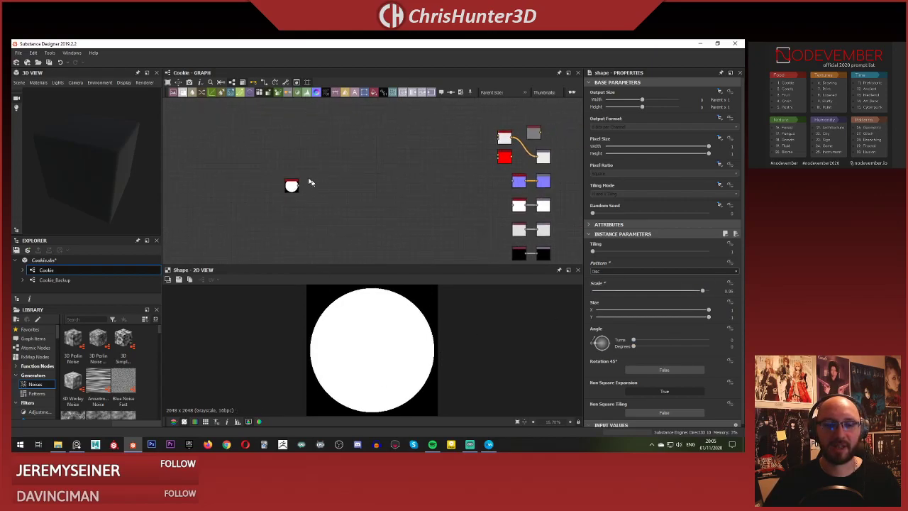
pyautogui.moveTo(317, 195); pyautogui.dragTo(259, 185, button='middle')
pyautogui.scroll(2, 347, 157)
pyautogui.scroll(-2, 358, 209)
pyautogui.scroll(1, 300, 174)
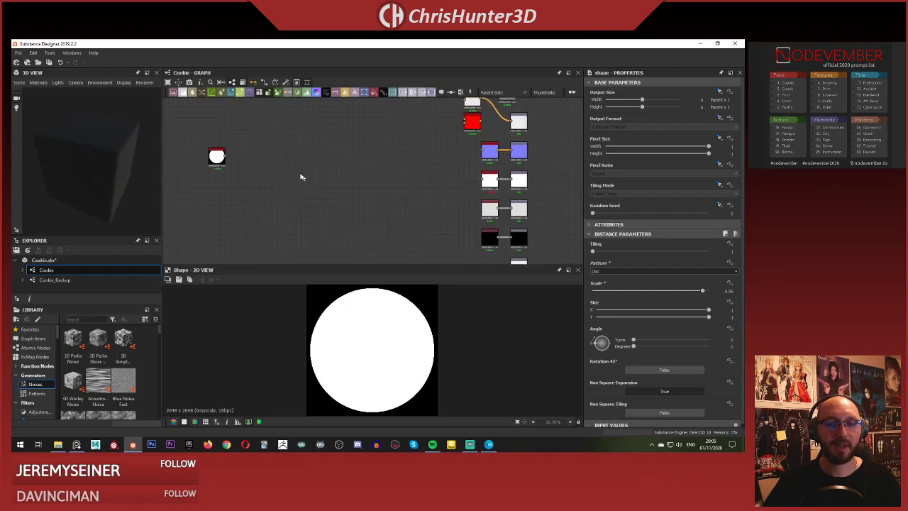
pyautogui.scroll(2, 245, 160)
pyautogui.moveTo(212, 154); pyautogui.dragTo(254, 156)
pyautogui.click(305, 134)
# Edit the 3D view's default material and set its height scale to 5.
pyautogui.click(38, 82)
pyautogui.moveTo(71, 92)
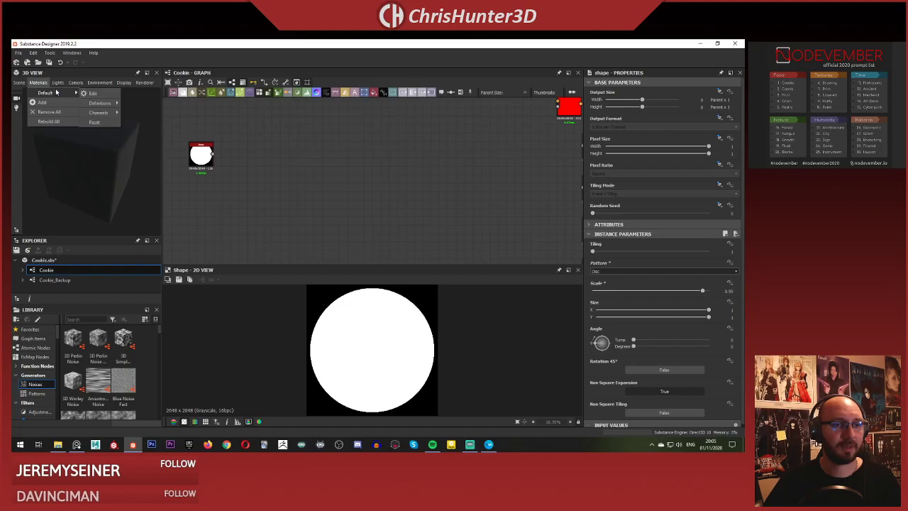
pyautogui.click(106, 93)
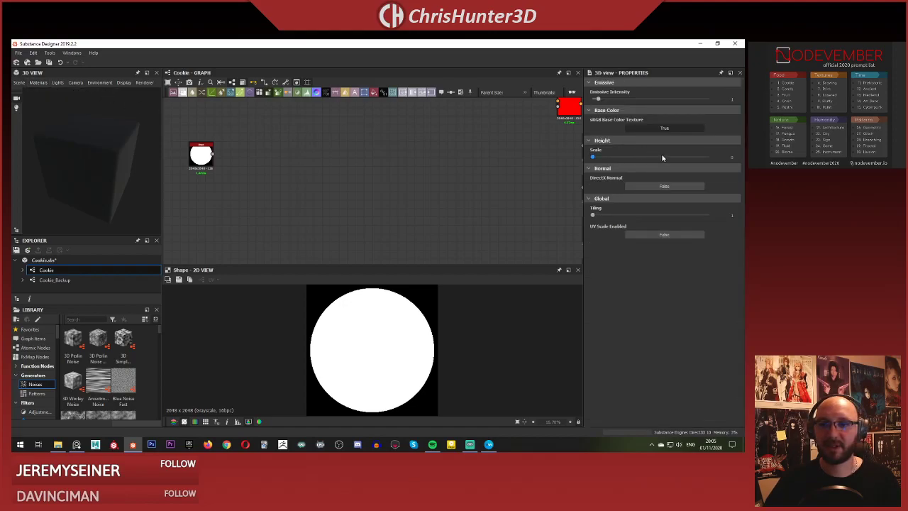
pyautogui.click(659, 187)
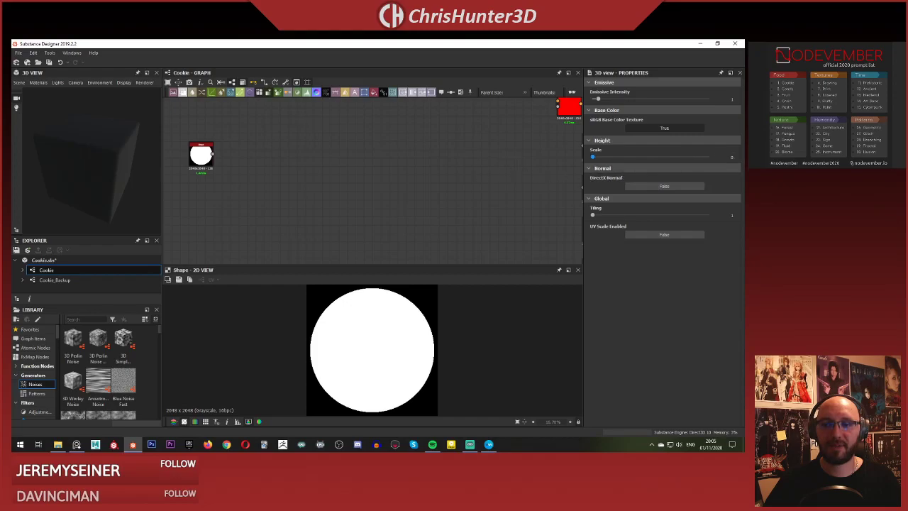
pyautogui.doubleClick(731, 157)
pyautogui.write('5')
pyautogui.press('Return')
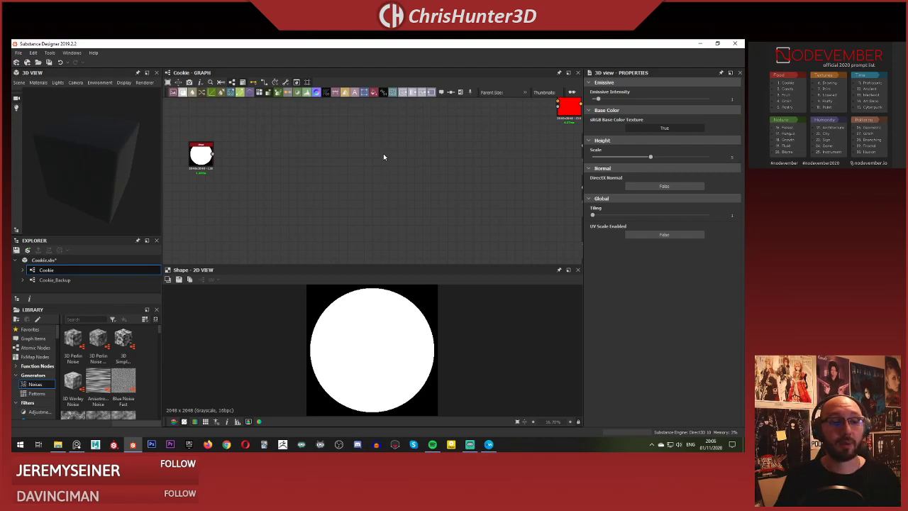
pyautogui.scroll(-2, 355, 146)
pyautogui.scroll(-2, 319, 198)
pyautogui.moveTo(270, 187); pyautogui.dragTo(354, 176, button='middle')
pyautogui.scroll(1, 355, 176)
pyautogui.scroll(-1, 354, 176)
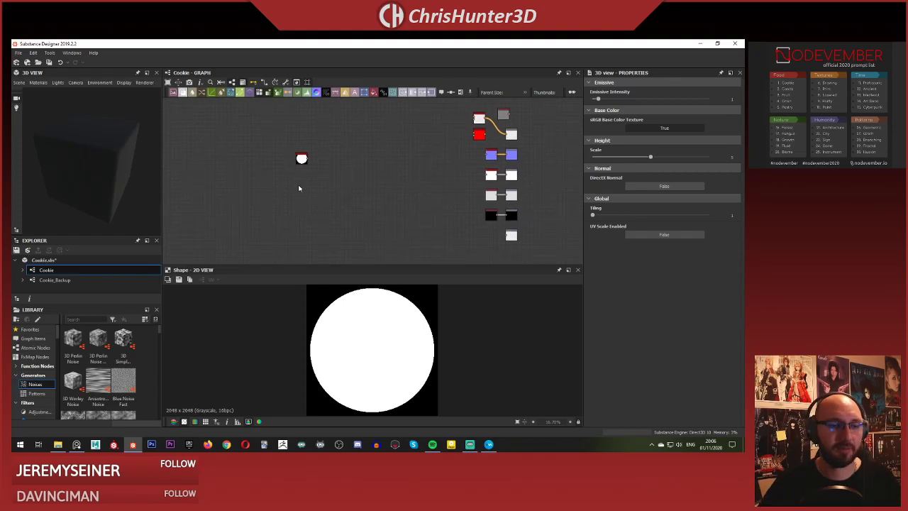
pyautogui.scroll(1, 298, 184)
pyautogui.moveTo(298, 167); pyautogui.dragTo(267, 191, button='middle')
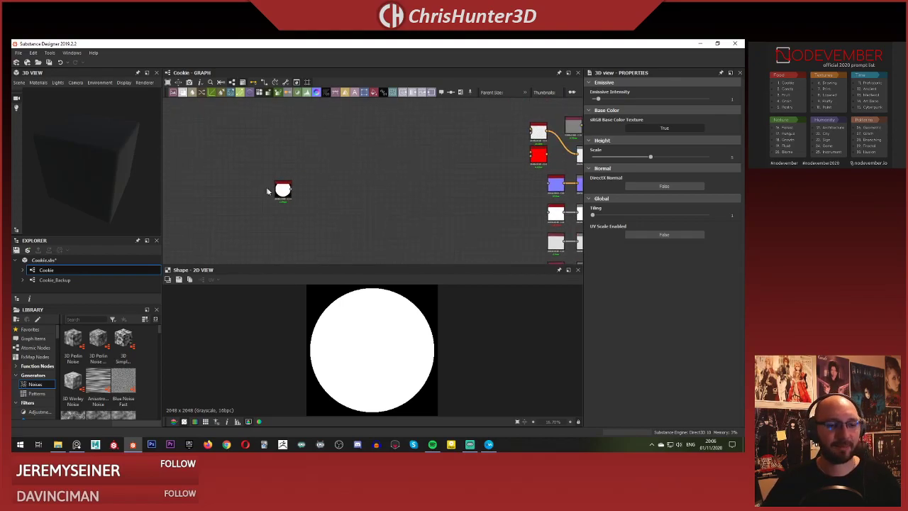
# Switch the default material's physically_metallic_roughness definition to Tessellation and set the tessellation factor to 7.
pyautogui.click(38, 82)
pyautogui.moveTo(44, 103)
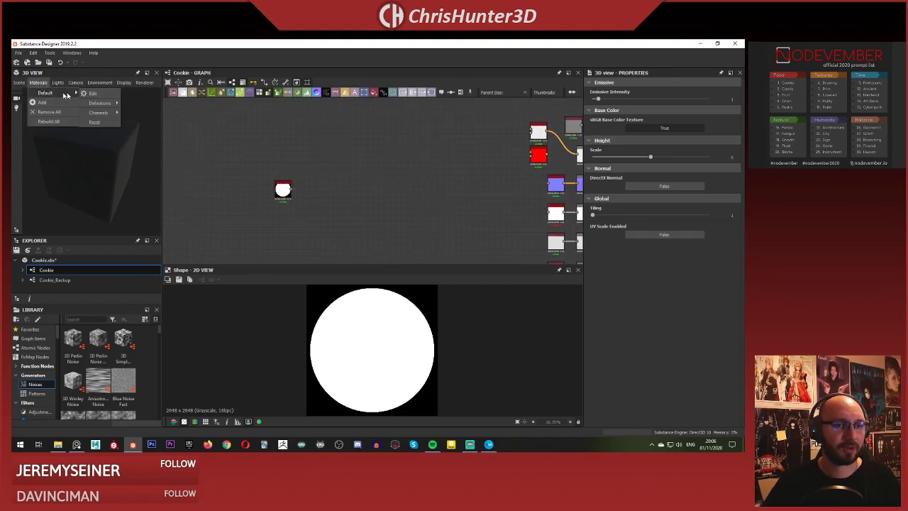
pyautogui.moveTo(101, 103)
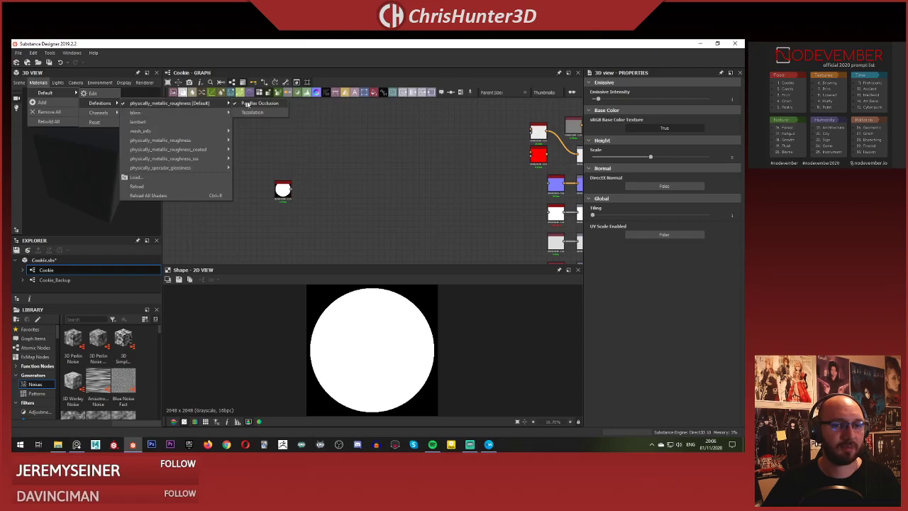
pyautogui.click(209, 104)
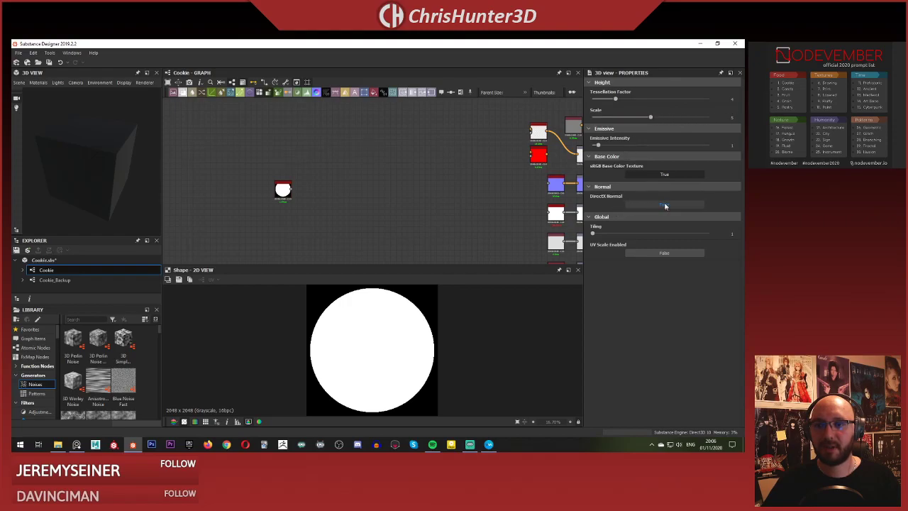
pyautogui.moveTo(620, 100); pyautogui.dragTo(638, 99)
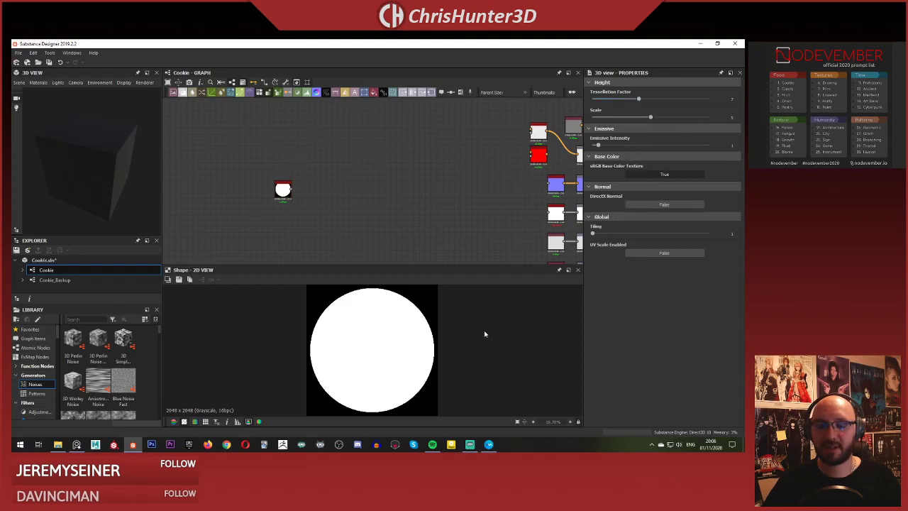
# Move the Shape node closer to the column of output nodes in the graph.
pyautogui.scroll(1, 389, 329)
pyautogui.scroll(-1, 389, 329)
pyautogui.moveTo(293, 198); pyautogui.dragTo(350, 176, button='middle')
pyautogui.scroll(-3, 362, 160)
pyautogui.scroll(3, 320, 166)
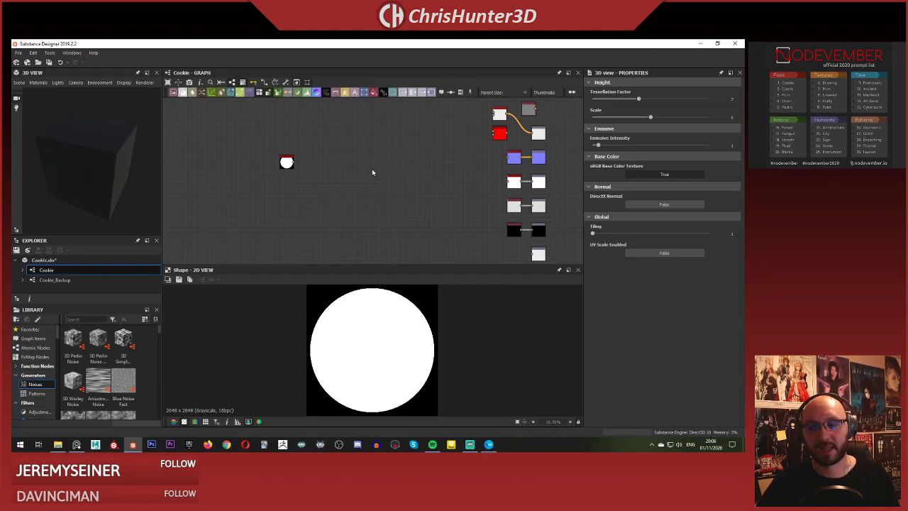
pyautogui.scroll(1, 372, 170)
pyautogui.moveTo(297, 166); pyautogui.dragTo(242, 148, button='middle')
pyautogui.scroll(1, 241, 148)
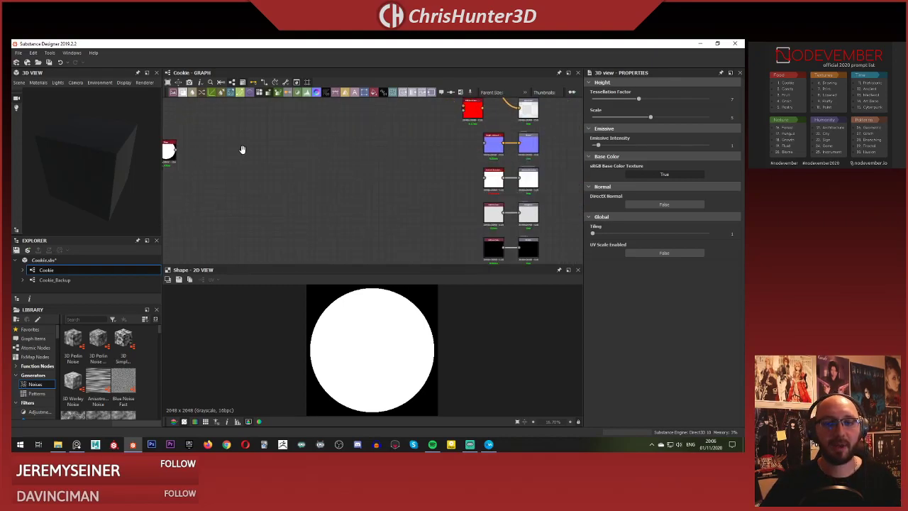
pyautogui.scroll(1, 166, 149)
pyautogui.moveTo(186, 151); pyautogui.dragTo(413, 203)
pyautogui.click(256, 151)
pyautogui.moveTo(436, 205); pyautogui.dragTo(267, 146, button='middle')
pyautogui.scroll(2, 354, 170)
pyautogui.moveTo(350, 176); pyautogui.dragTo(399, 146, button='middle')
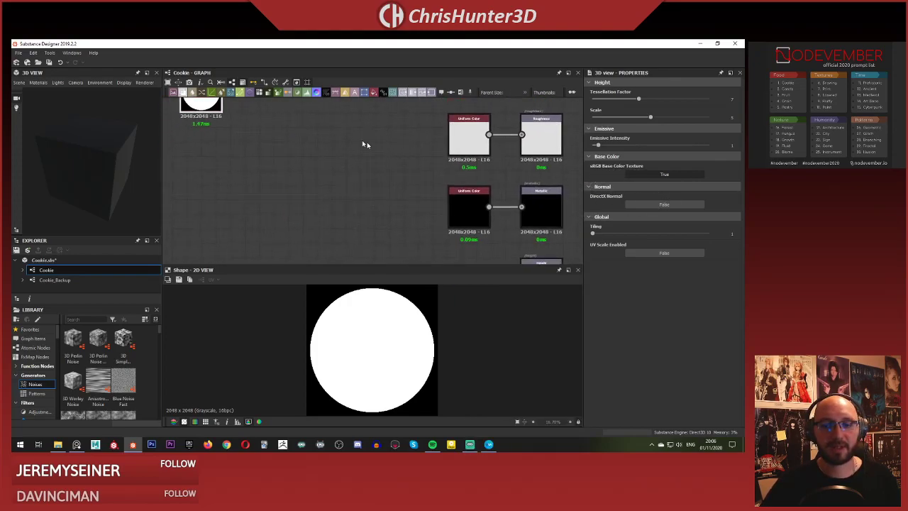
# Connect the Shape node's output to the Height output node and inspect the 3D preview.
pyautogui.moveTo(336, 125)
pyautogui.mouseDown(button='middle')
pyautogui.moveTo(344, 78)
pyautogui.moveTo(400, 208)
pyautogui.mouseUp(button='middle')
pyautogui.scroll(-1, 400, 208)
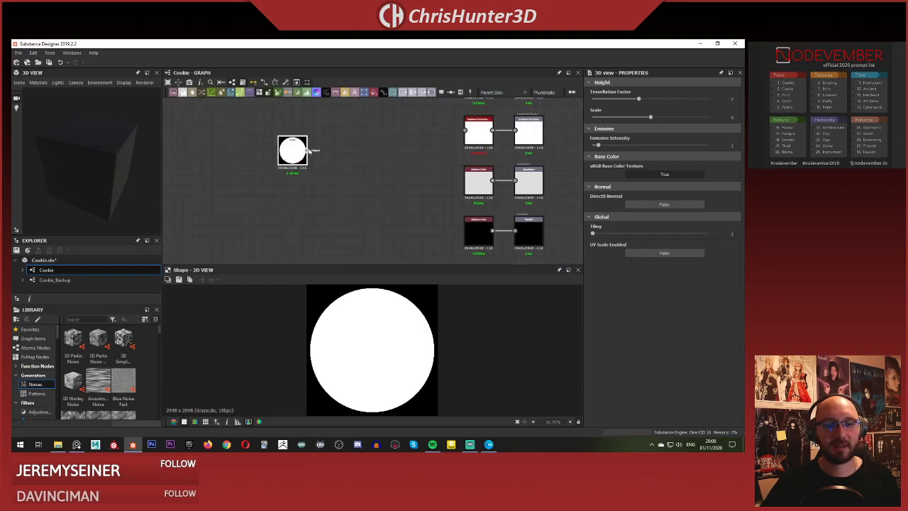
pyautogui.moveTo(308, 150); pyautogui.dragTo(390, 93)
pyautogui.rightClick(390, 93)
pyautogui.click(336, 160)
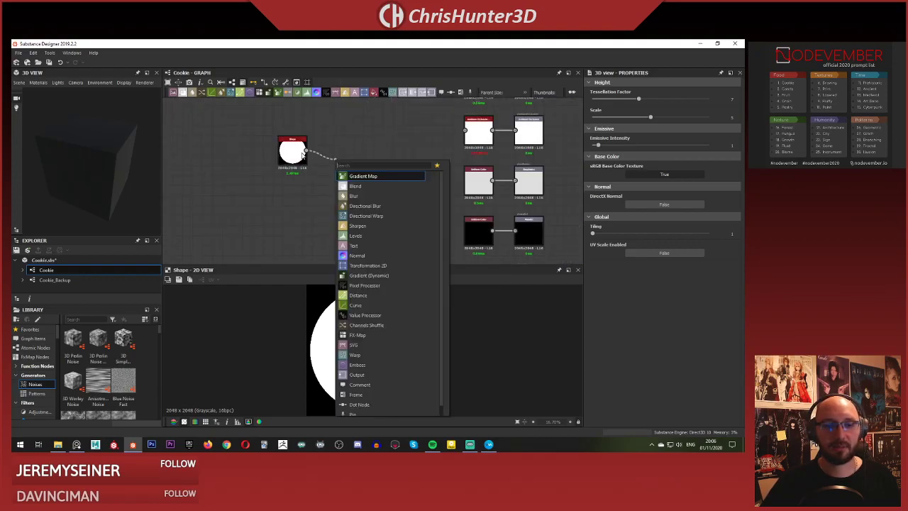
pyautogui.click(305, 150)
pyautogui.moveTo(377, 207); pyautogui.dragTo(312, 115, button='middle')
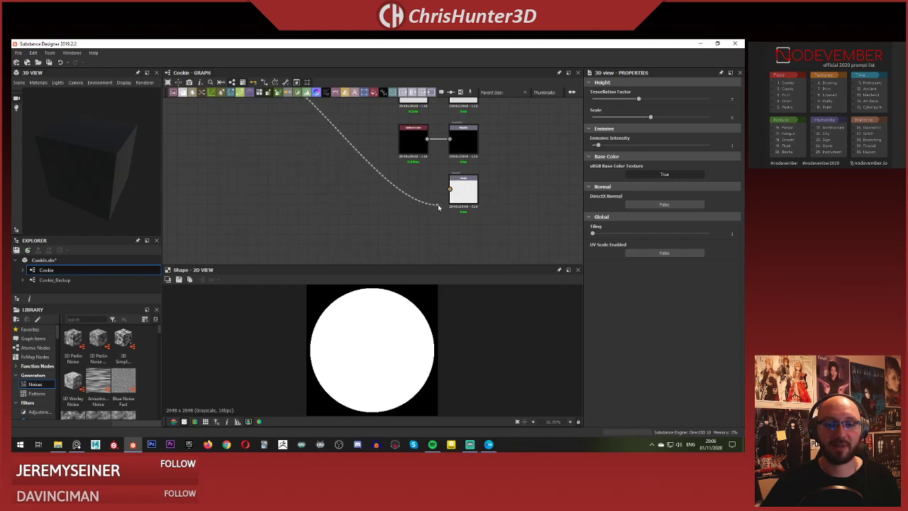
pyautogui.moveTo(439, 207); pyautogui.dragTo(450, 189)
pyautogui.moveTo(294, 176); pyautogui.dragTo(343, 180, button='middle')
pyautogui.moveTo(130, 162); pyautogui.dragTo(90, 139)
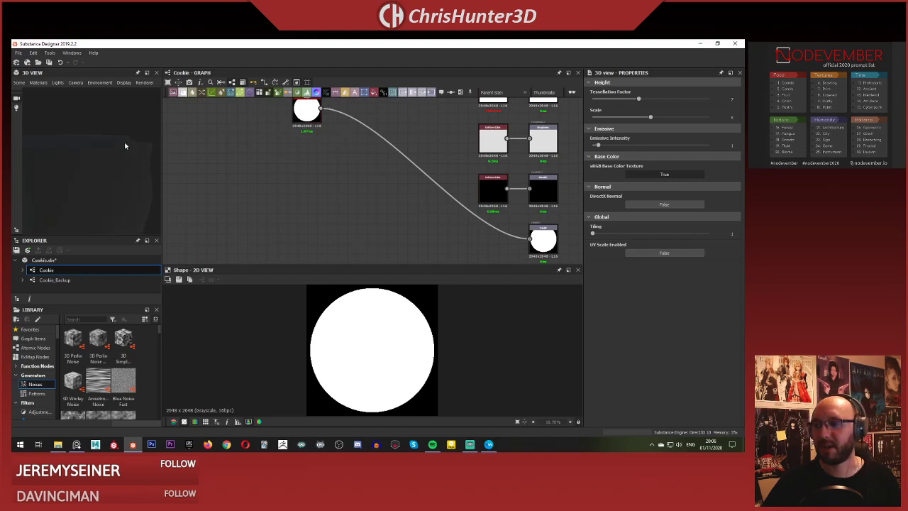
# Feed the Shape node's output into the node driving the Normal output and check the 3D preview.
pyautogui.scroll(-3, 395, 137)
pyautogui.moveTo(386, 98); pyautogui.dragTo(354, 156, button='middle')
pyautogui.scroll(4, 352, 155)
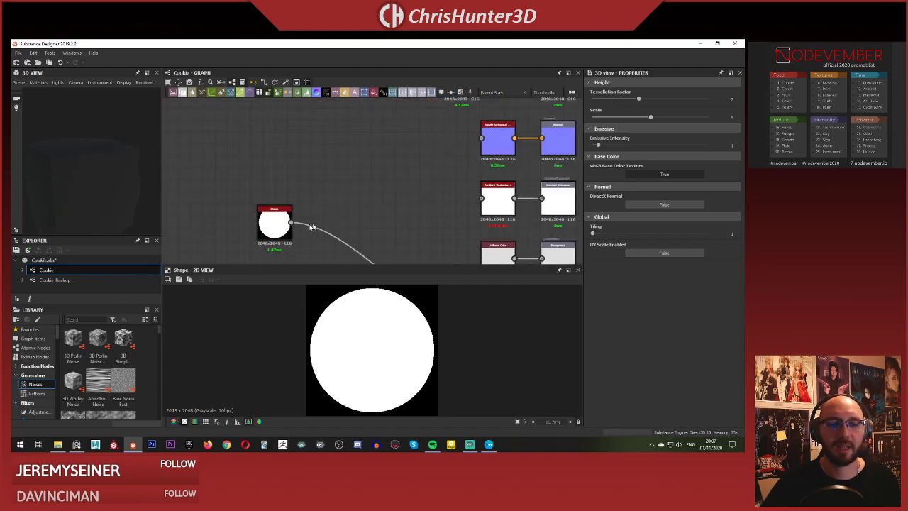
pyautogui.moveTo(291, 223); pyautogui.dragTo(481, 138)
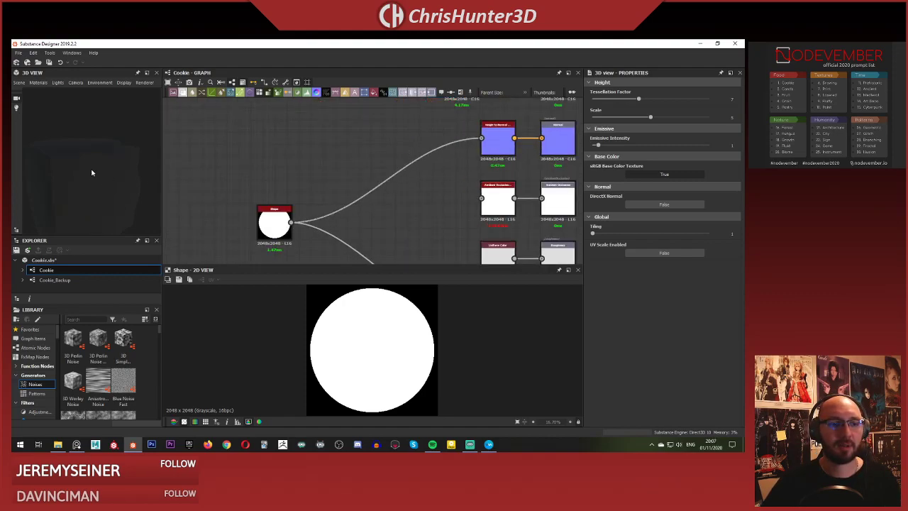
pyautogui.moveTo(88, 184); pyautogui.dragTo(90, 144)
pyautogui.scroll(-4, 305, 171)
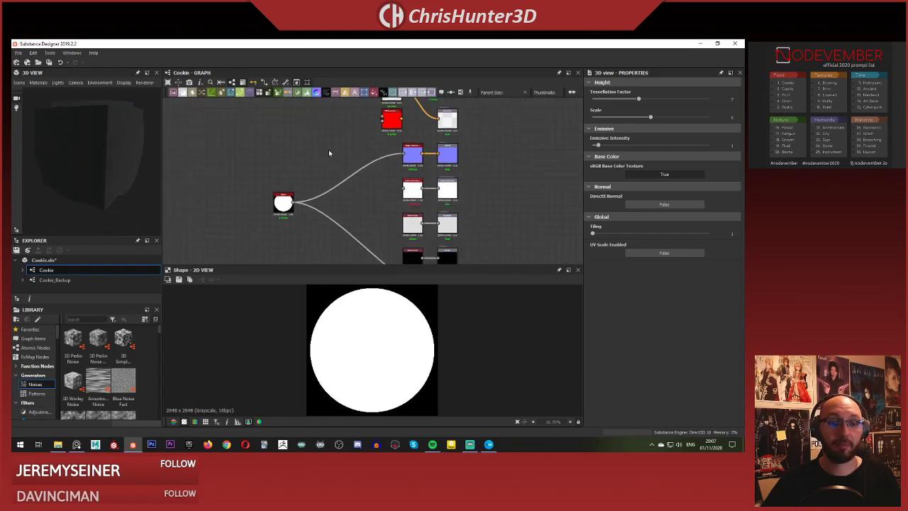
# Connect the grey Uniform Color node to the node feeding the Base Color output and inspect the preview up close.
pyautogui.moveTo(338, 138); pyautogui.dragTo(354, 188, button='middle')
pyautogui.scroll(2, 375, 166)
pyautogui.moveTo(456, 142)
pyautogui.mouseDown()
pyautogui.moveTo(347, 115)
pyautogui.moveTo(396, 148)
pyautogui.mouseUp()
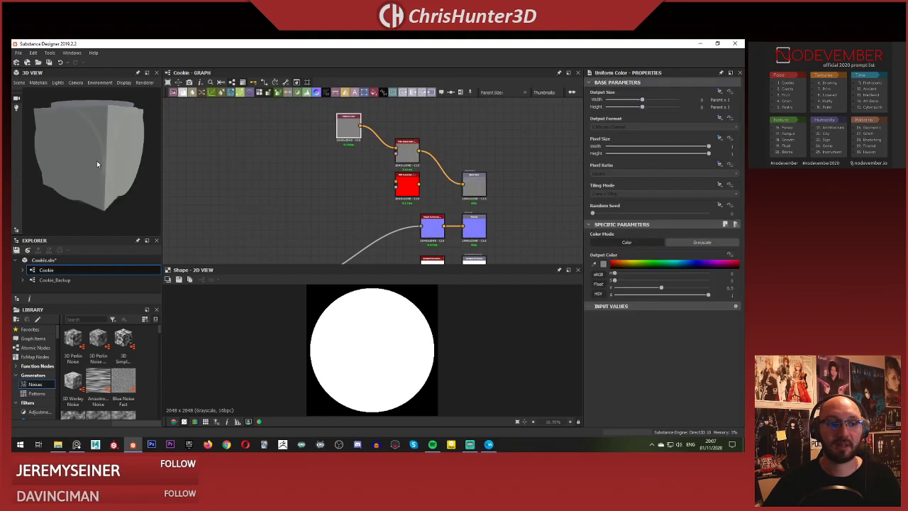
pyautogui.scroll(3, 125, 149)
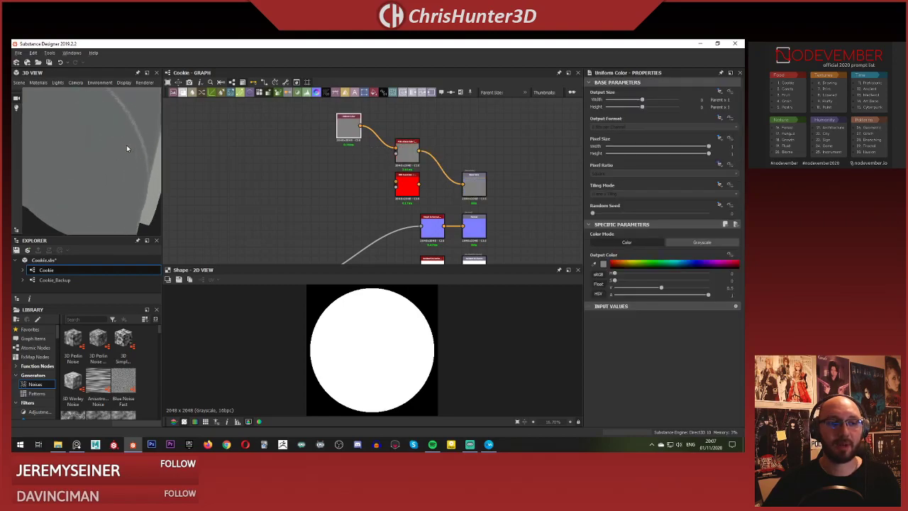
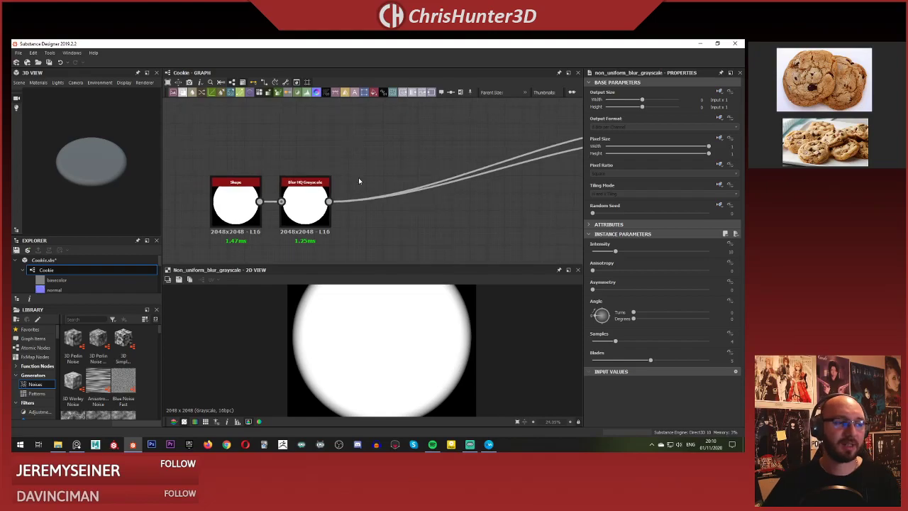
# Add a Warp node above the existing chain and feed the Blur HQ Grayscale output into its main input.
pyautogui.press('space')
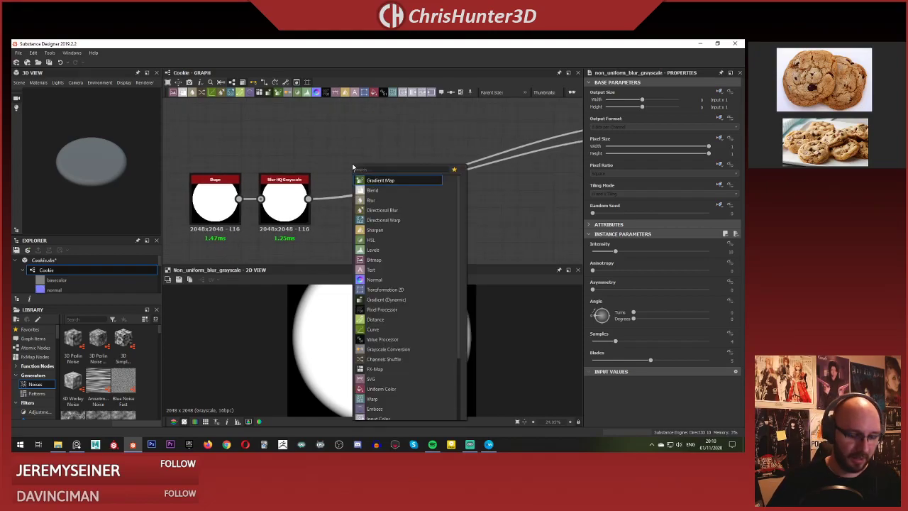
pyautogui.write('warp')
pyautogui.press('Return')
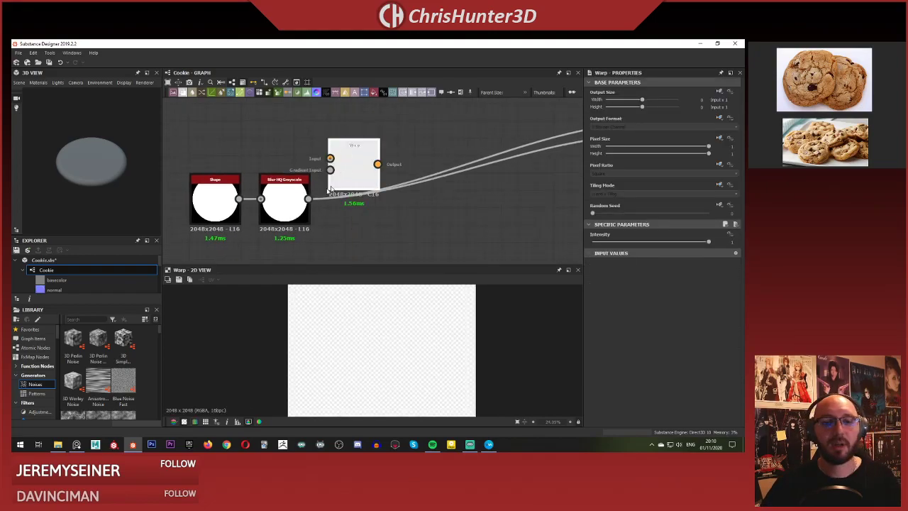
pyautogui.moveTo(347, 169); pyautogui.dragTo(391, 126)
pyautogui.moveTo(391, 126); pyautogui.dragTo(364, 162, button='middle')
pyautogui.moveTo(282, 237); pyautogui.dragTo(346, 155)
pyautogui.scroll(-2, 350, 318)
pyautogui.scroll(1, 390, 300)
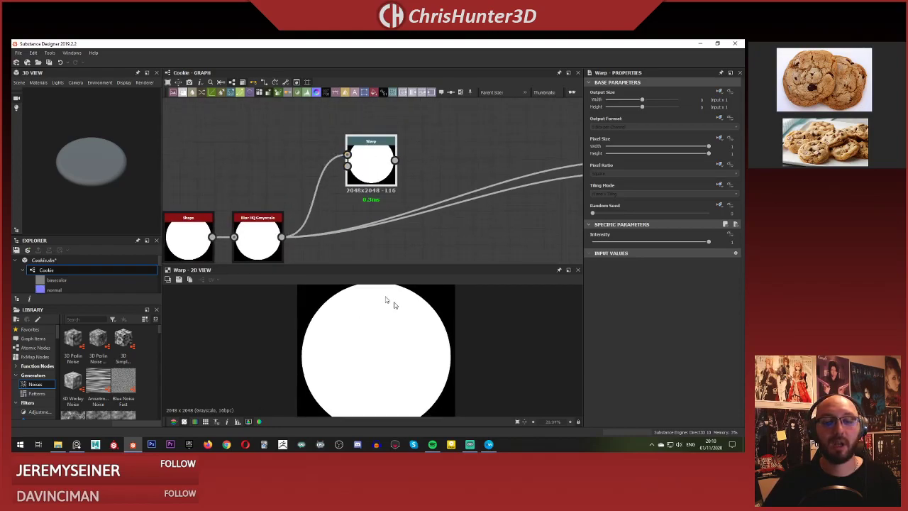
pyautogui.scroll(-1, 391, 326)
# Add a Perlin Noise node above the Shape and Blur HQ Grayscale nodes and inspect its pattern.
pyautogui.moveTo(295, 175); pyautogui.dragTo(325, 159, button='middle')
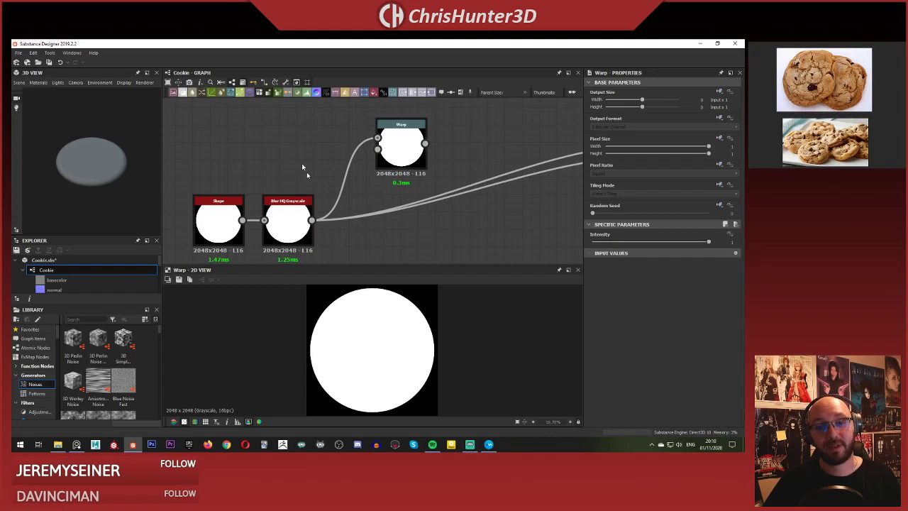
pyautogui.press('space')
pyautogui.write('perlin')
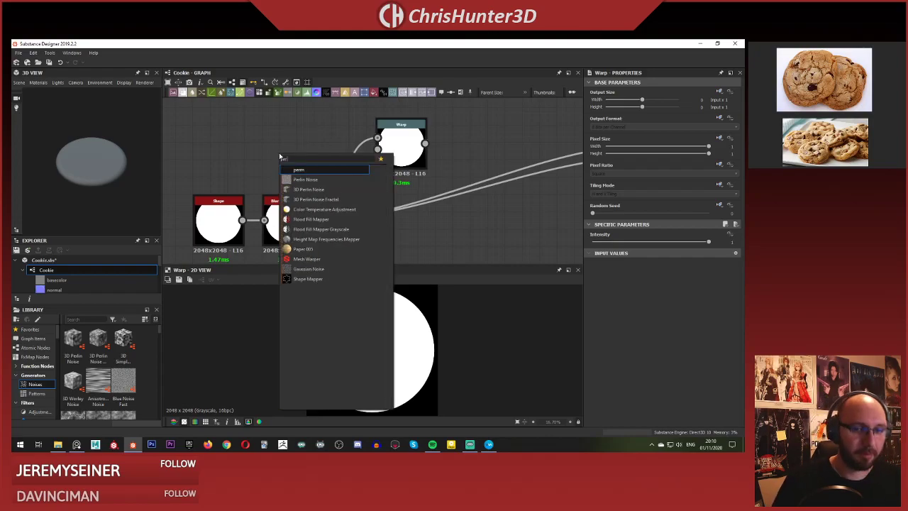
pyautogui.press('Return')
pyautogui.moveTo(279, 156); pyautogui.dragTo(279, 129)
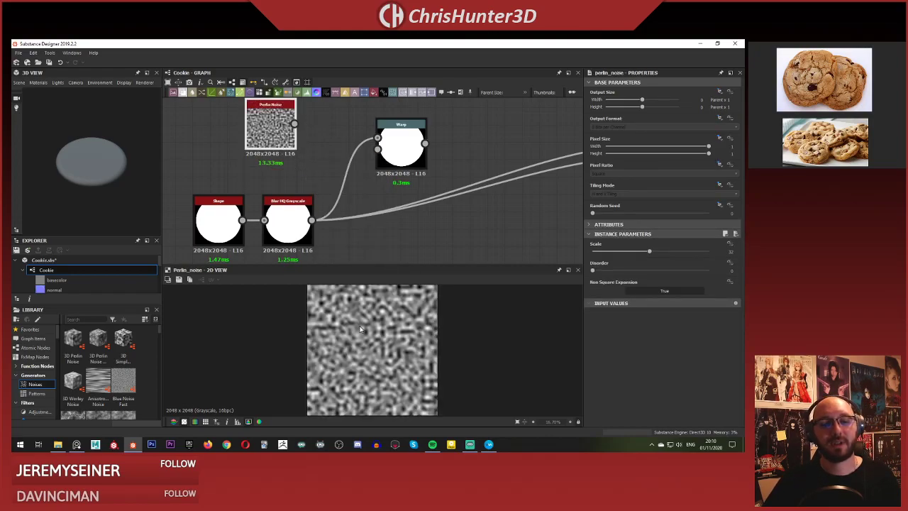
pyautogui.scroll(-1, 398, 349)
pyautogui.scroll(3, 377, 339)
pyautogui.scroll(-4, 377, 339)
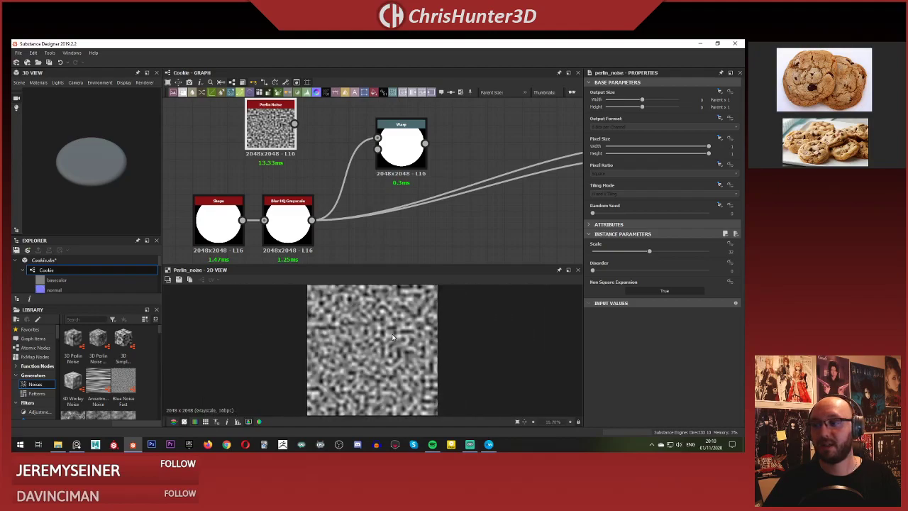
# Connect the Perlin Noise to the Warp node's gradient input and set the warp intensity to 0.1.
pyautogui.moveTo(299, 131); pyautogui.dragTo(294, 145, button='middle')
pyautogui.moveTo(288, 138); pyautogui.dragTo(372, 152)
pyautogui.doubleClick(395, 162)
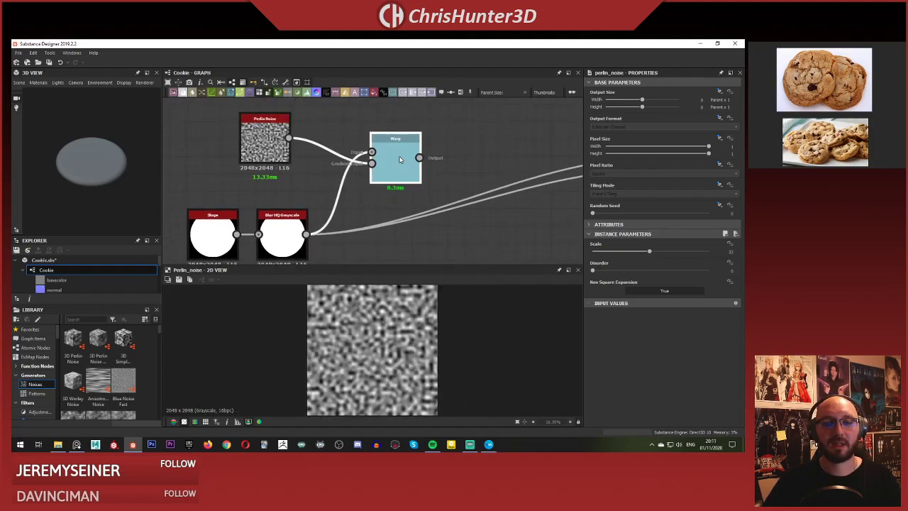
pyautogui.scroll(-1, 370, 340)
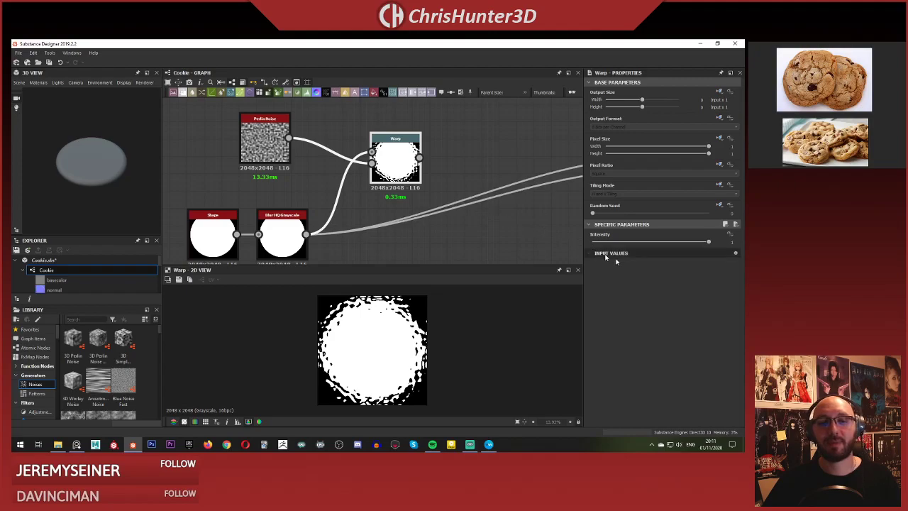
pyautogui.moveTo(708, 242); pyautogui.dragTo(609, 250)
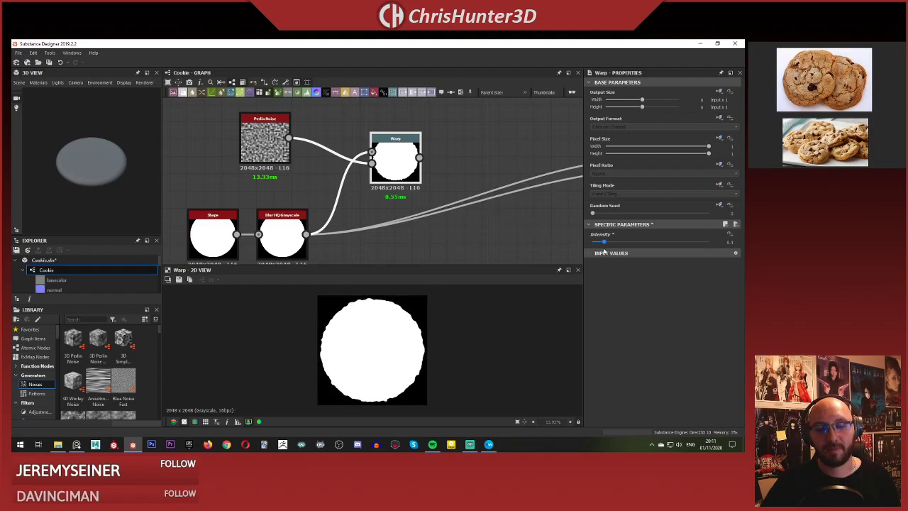
# Compare the Perlin Noise pattern with the warped disc edge by alternating the two nodes in the 2D view.
pyautogui.doubleClick(282, 144)
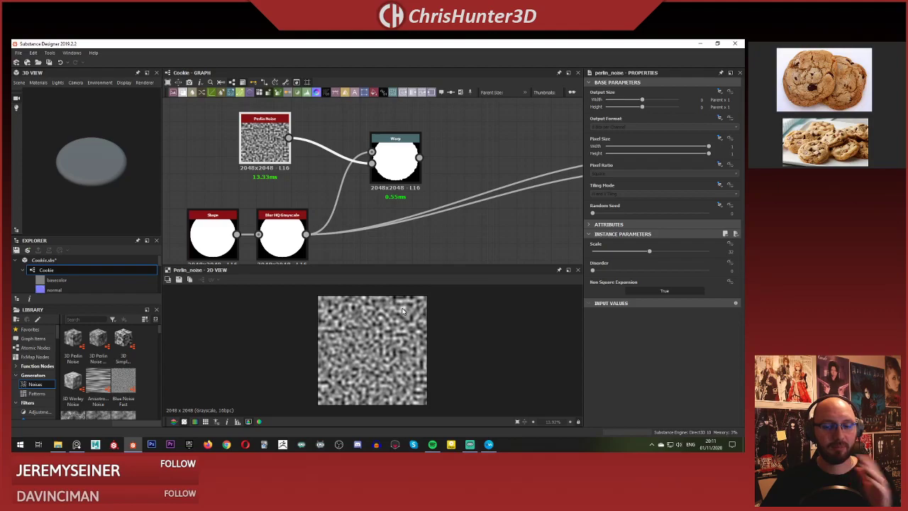
pyautogui.doubleClick(395, 159)
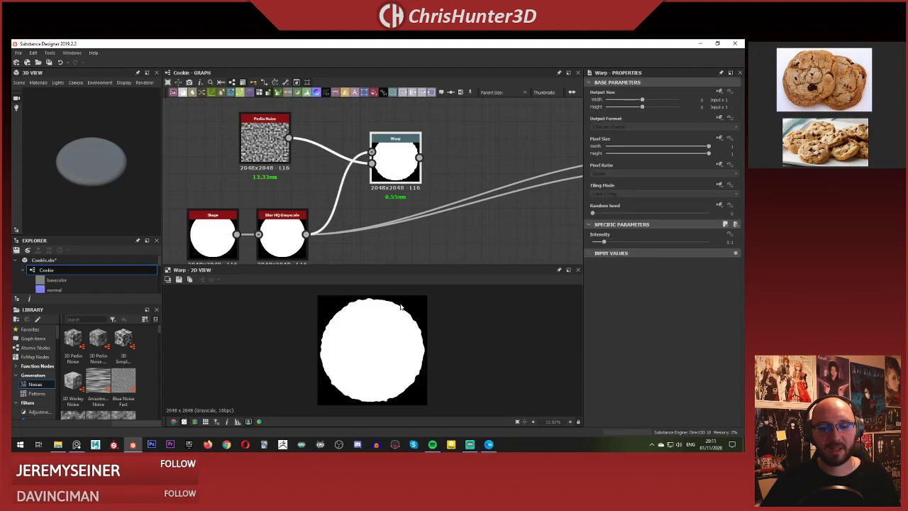
pyautogui.doubleClick(265, 141)
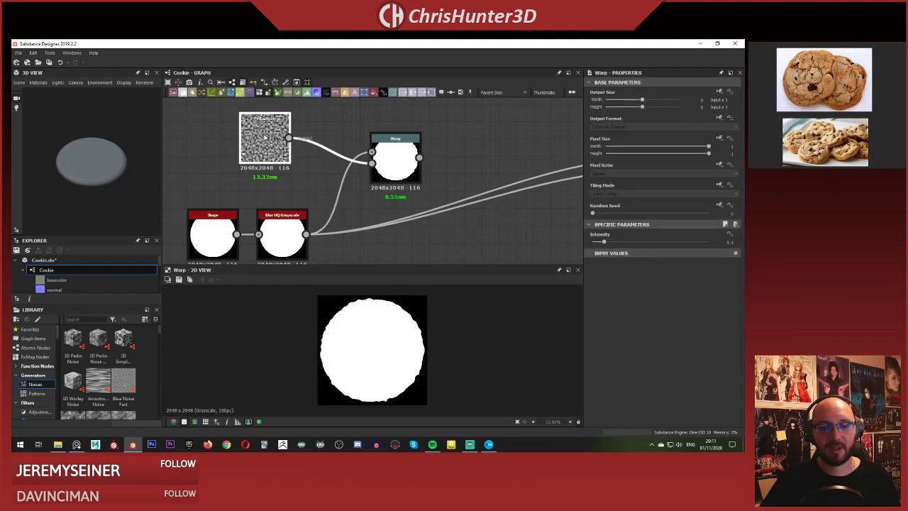
pyautogui.doubleClick(396, 164)
pyautogui.doubleClick(263, 135)
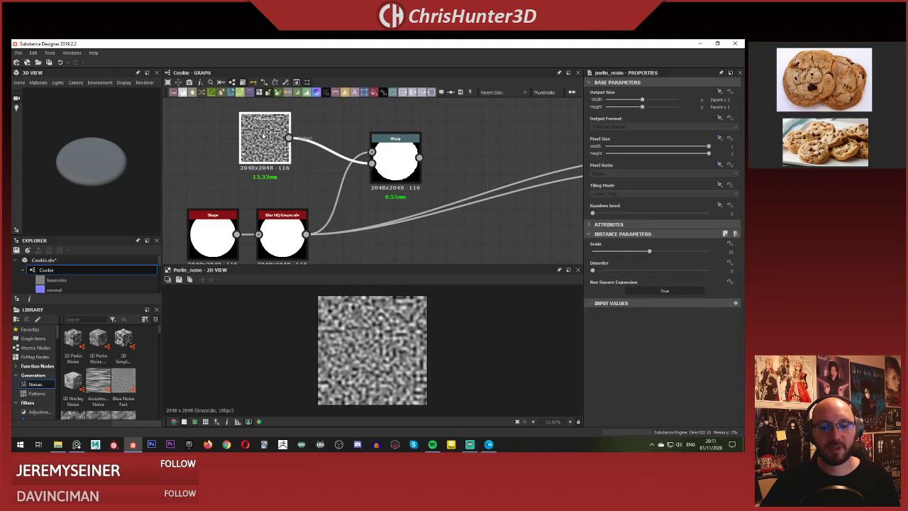
pyautogui.doubleClick(392, 159)
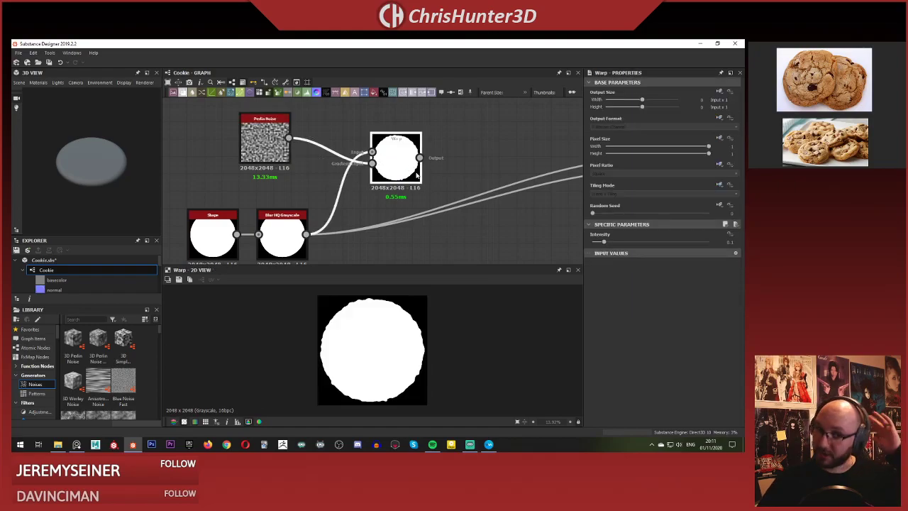
# Reduce the Perlin Noise scale to 21 and raise the Warp node's intensity to 0.18.
pyautogui.click(275, 145)
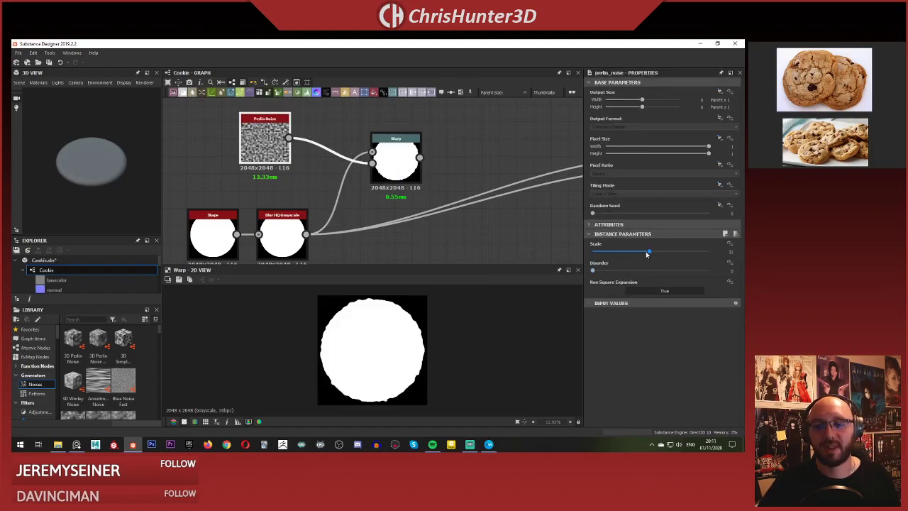
pyautogui.moveTo(646, 254); pyautogui.dragTo(630, 253)
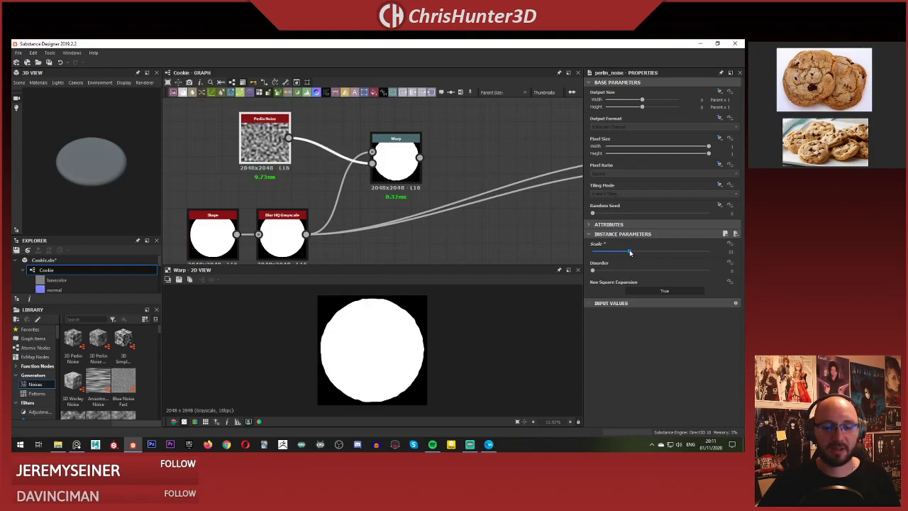
pyautogui.click(405, 154)
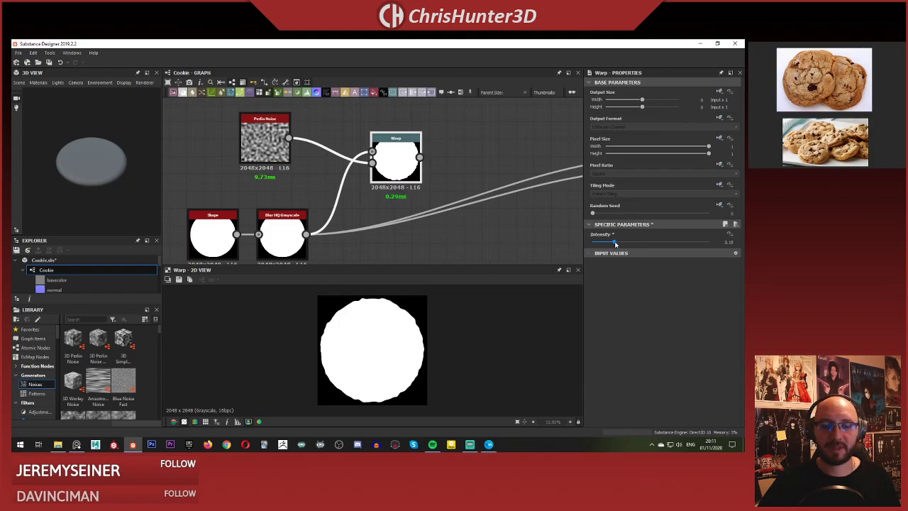
pyautogui.click(437, 132)
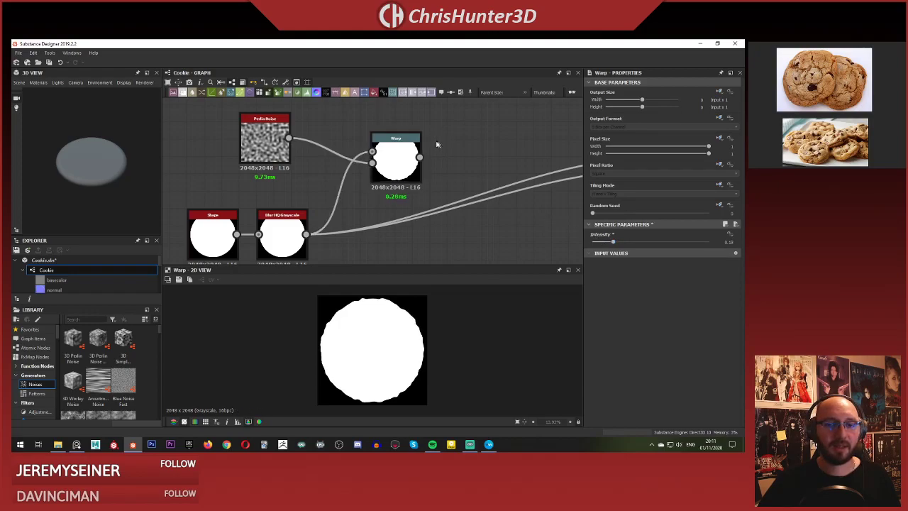
# Transfer the Blur HQ Grayscale node's links to the Non Uniform Blur onto the Warp output and inspect the preview.
pyautogui.doubleClick(437, 184)
pyautogui.scroll(-1, 441, 180)
pyautogui.moveTo(404, 159); pyautogui.dragTo(301, 161, button='middle')
pyautogui.keyDown('shift'); pyautogui.moveTo(192, 224); pyautogui.dragTo(289, 159); pyautogui.keyUp('shift')
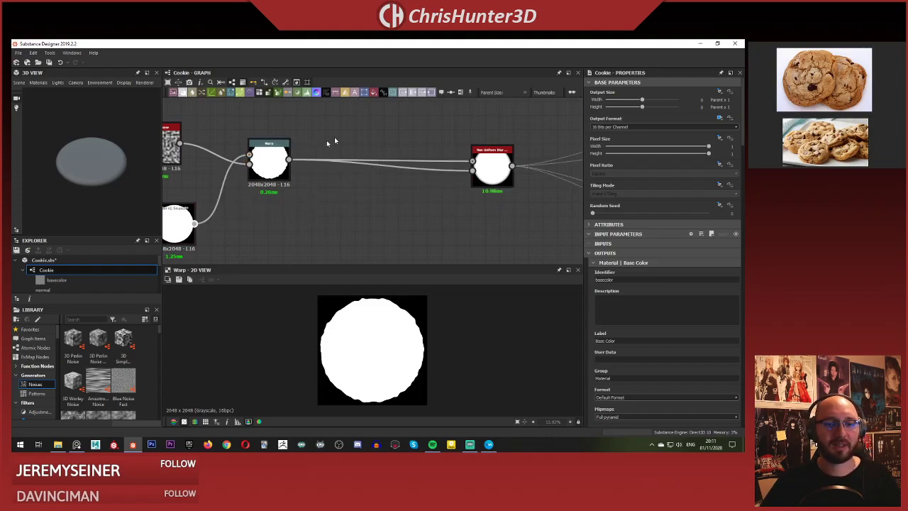
pyautogui.scroll(1, 85, 169)
pyautogui.moveTo(87, 169); pyautogui.dragTo(121, 195)
pyautogui.scroll(3, 114, 166)
# Lower the Perlin Noise scale to 16 and check the cookie's edge in the 3D preview.
pyautogui.moveTo(361, 212); pyautogui.dragTo(467, 216, button='middle')
pyautogui.click(377, 168)
pyautogui.click(267, 148)
pyautogui.moveTo(624, 252); pyautogui.dragTo(620, 252)
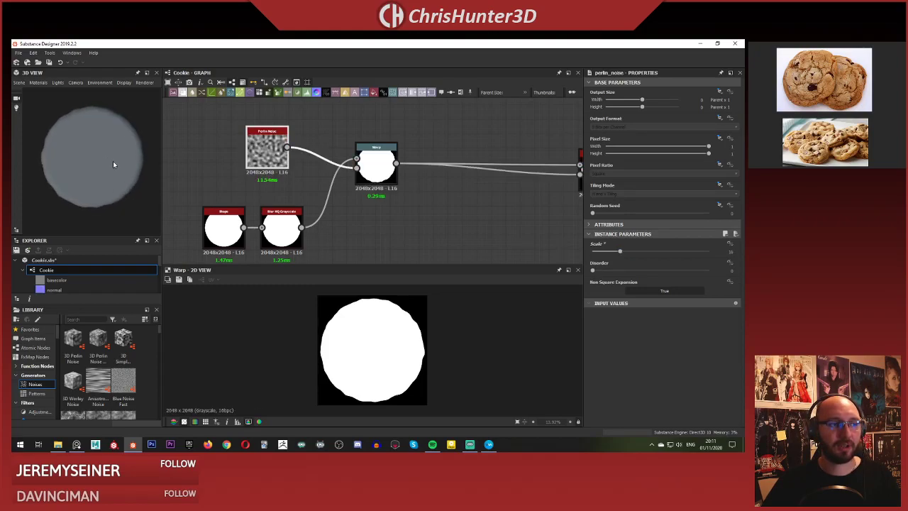
pyautogui.moveTo(113, 165); pyautogui.dragTo(112, 116)
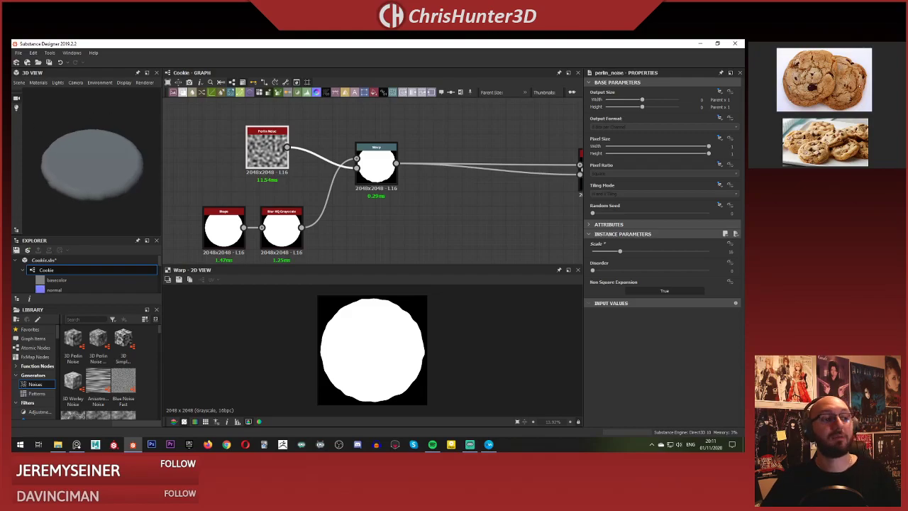
# Switch to the web browser and search Google Images for "cookie" in a new tab.
pyautogui.scroll(2, 837, 88)
pyautogui.scroll(-3, 799, 75)
pyautogui.click(872, 99)
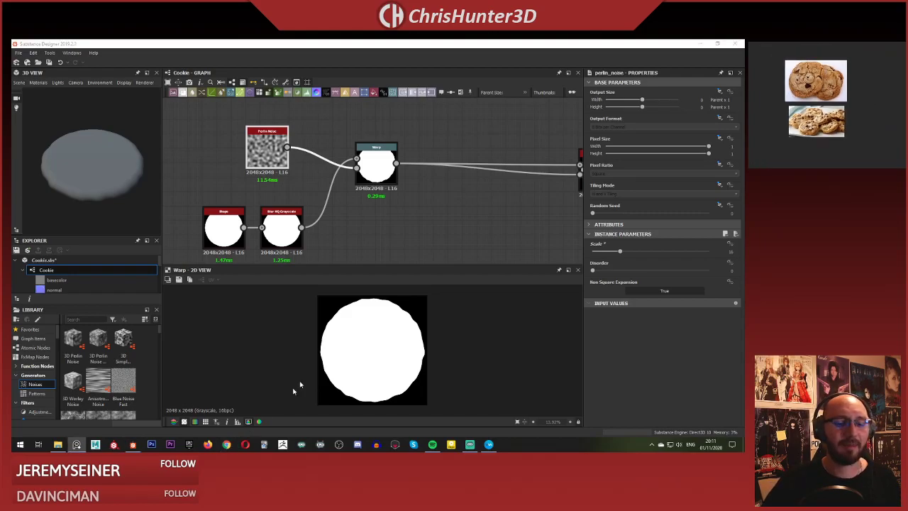
pyautogui.hotkey('alt', 'Tab')
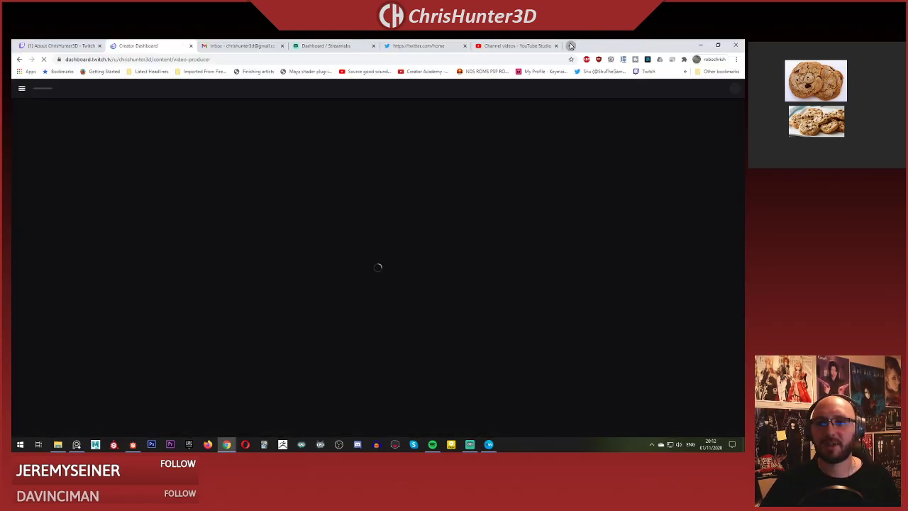
pyautogui.click(571, 46)
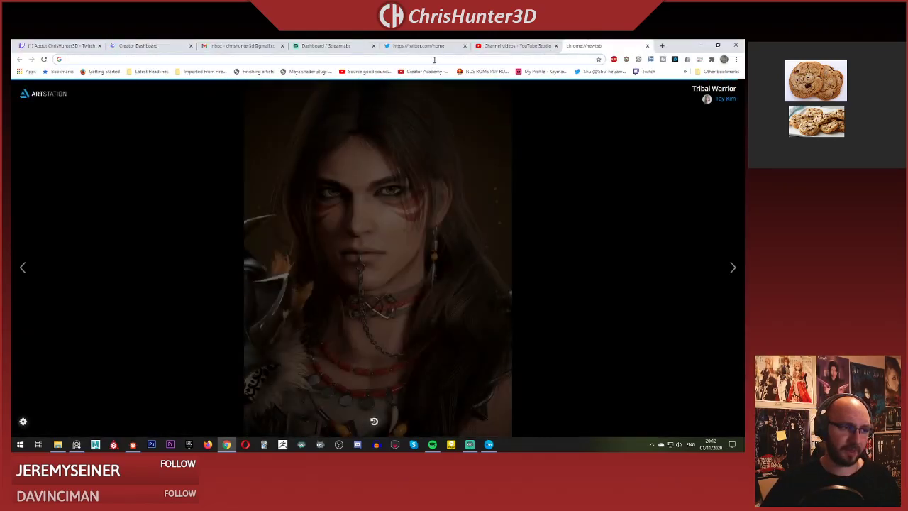
pyautogui.write('cookie')
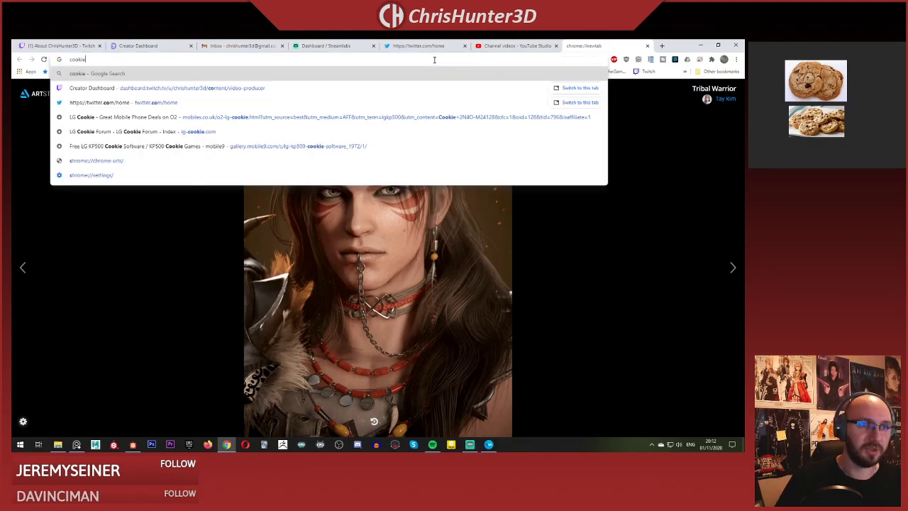
pyautogui.press('Return')
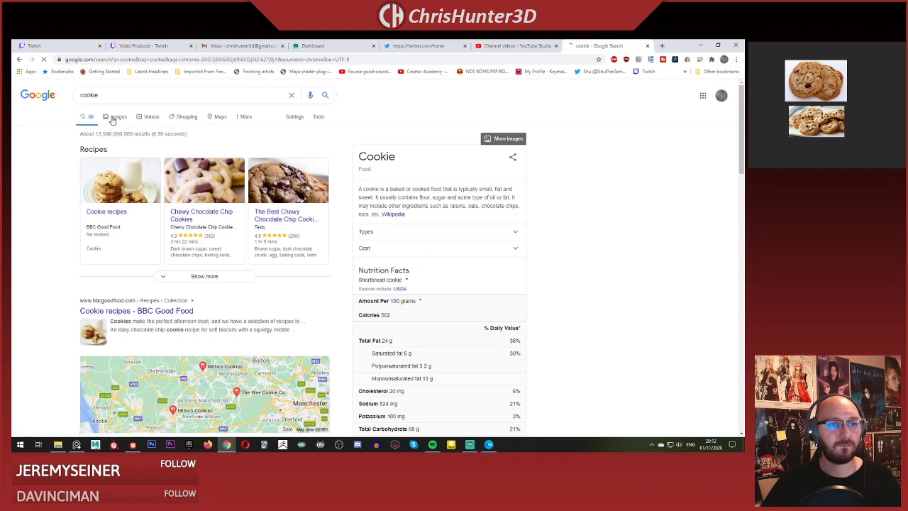
pyautogui.click(111, 119)
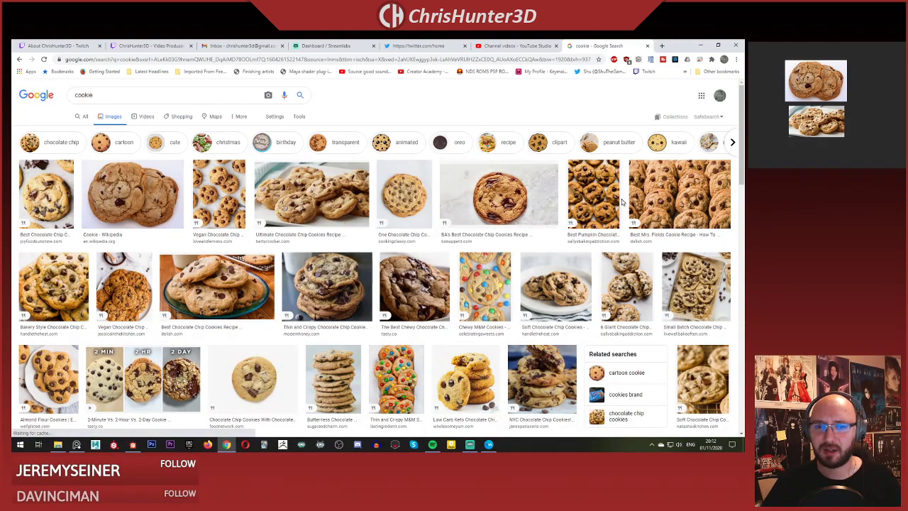
# Preview several cookie results and copy the Bakery Style Chocolate Chip Cookies photo onto the reference board.
pyautogui.scroll(-1, 452, 182)
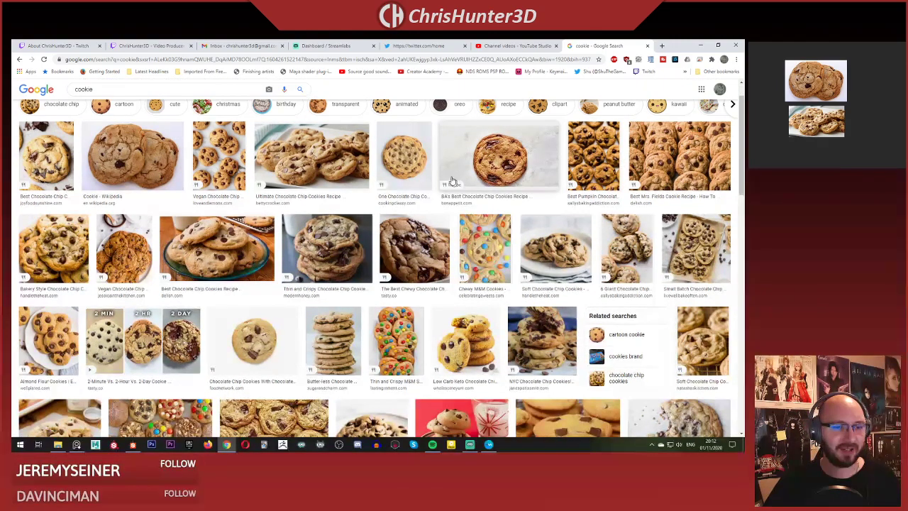
pyautogui.click(122, 242)
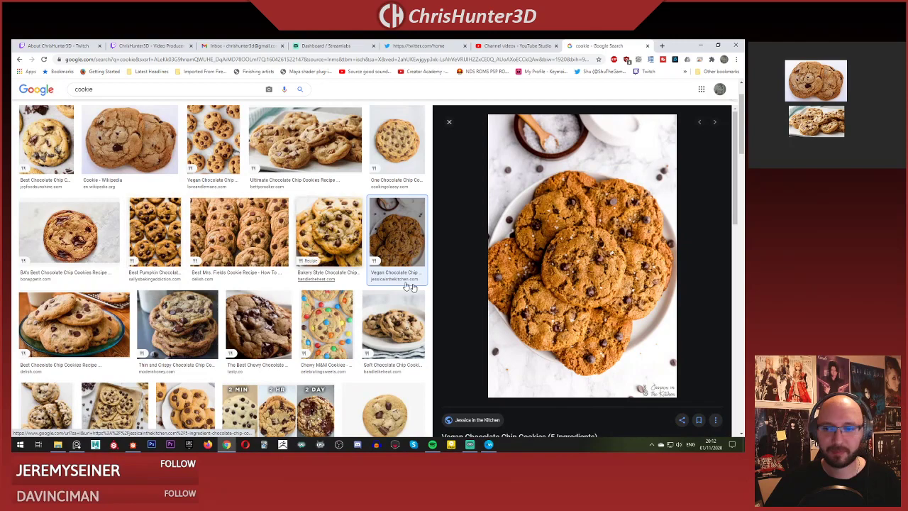
pyautogui.press('Left')
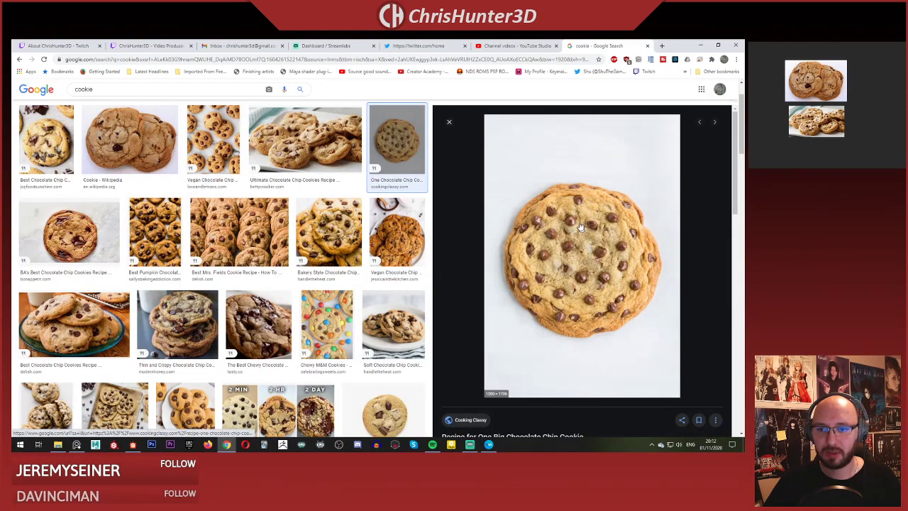
pyautogui.click(328, 231)
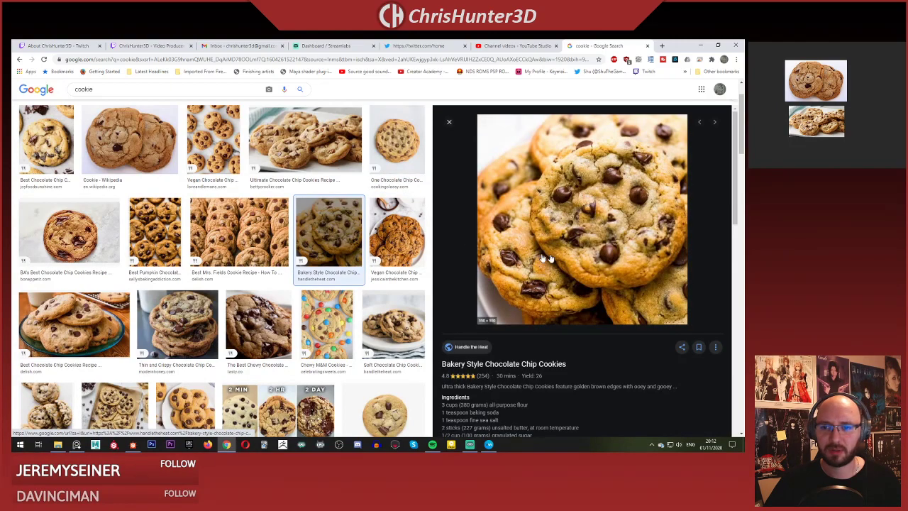
pyautogui.rightClick(612, 220)
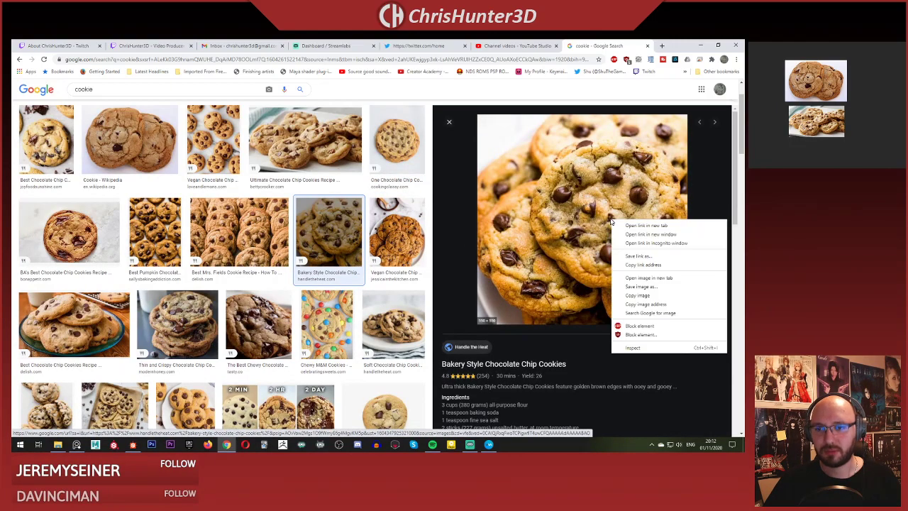
pyautogui.click(659, 295)
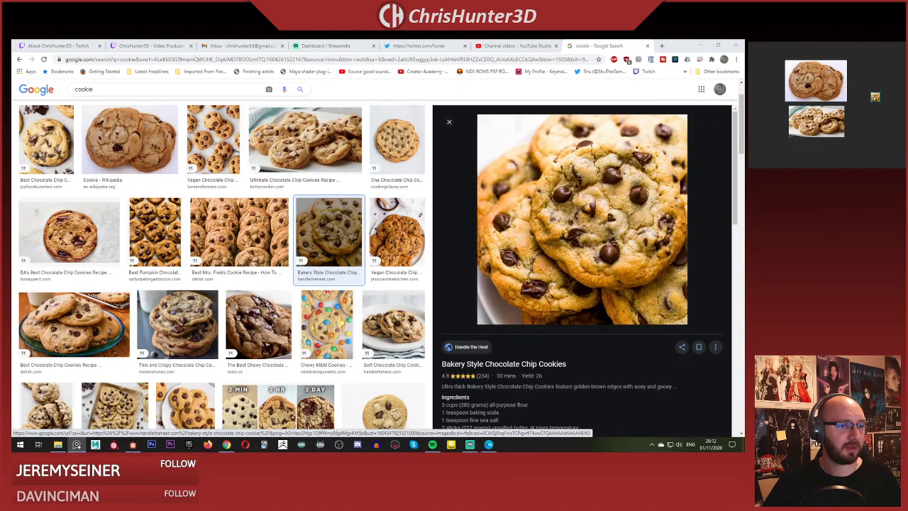
# Browse further chocolate chip cookie photos in the image results, examining the cookies' outlines, edges and surface texture.
pyautogui.scroll(-1, 239, 203)
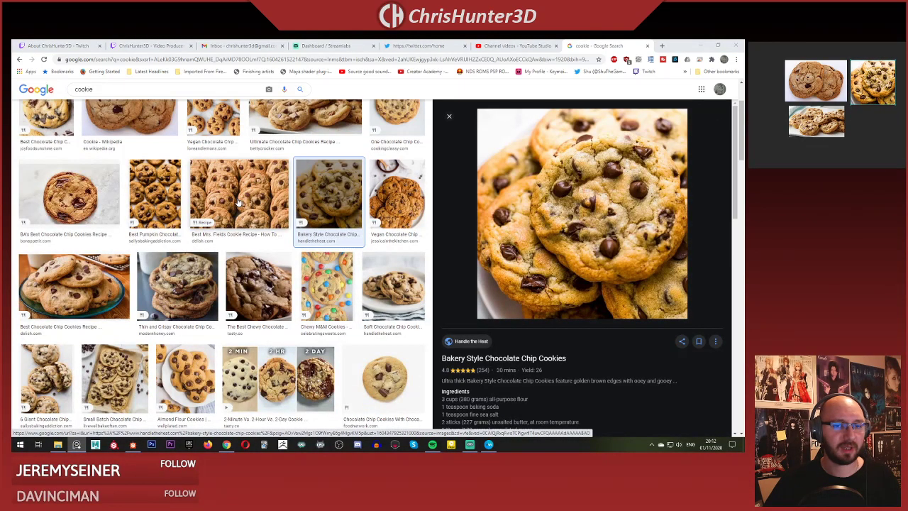
pyautogui.click(239, 203)
pyautogui.scroll(-4, 239, 204)
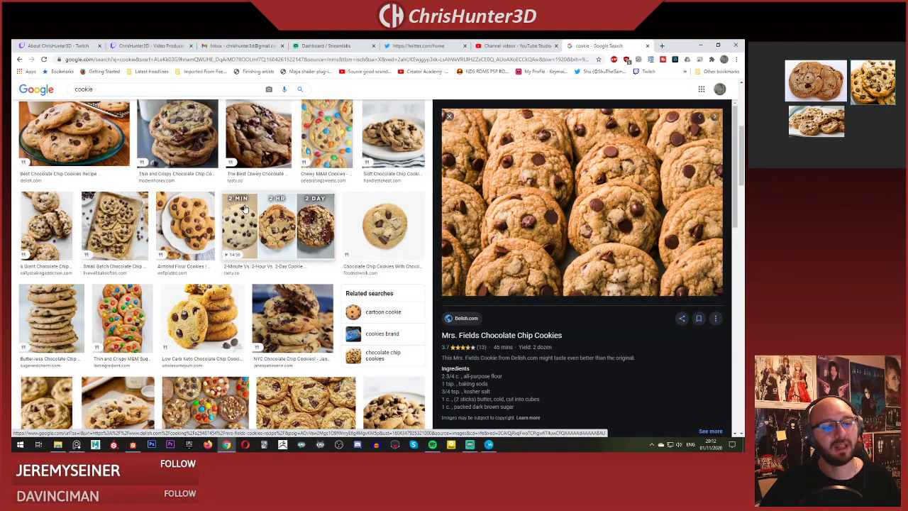
pyautogui.scroll(-2, 244, 208)
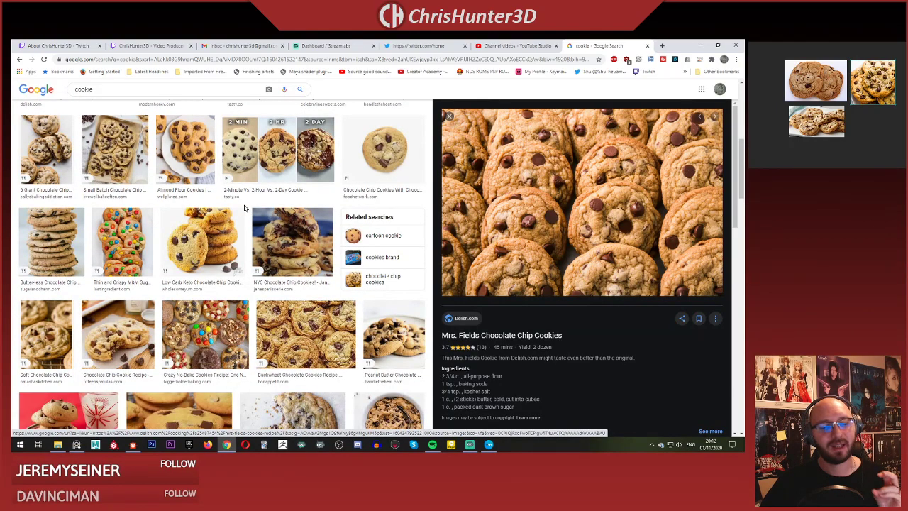
pyautogui.scroll(-4, 244, 208)
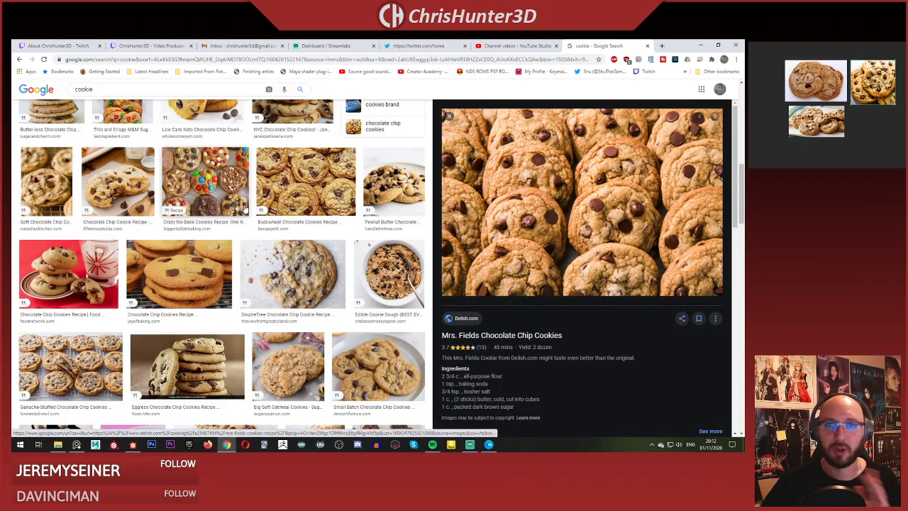
pyautogui.scroll(-2, 244, 208)
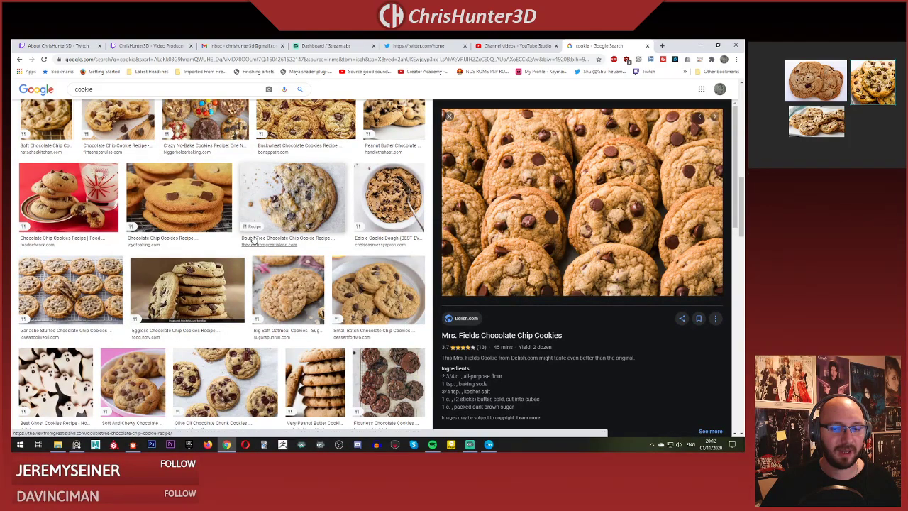
pyautogui.scroll(-4, 252, 239)
pyautogui.scroll(-3, 252, 239)
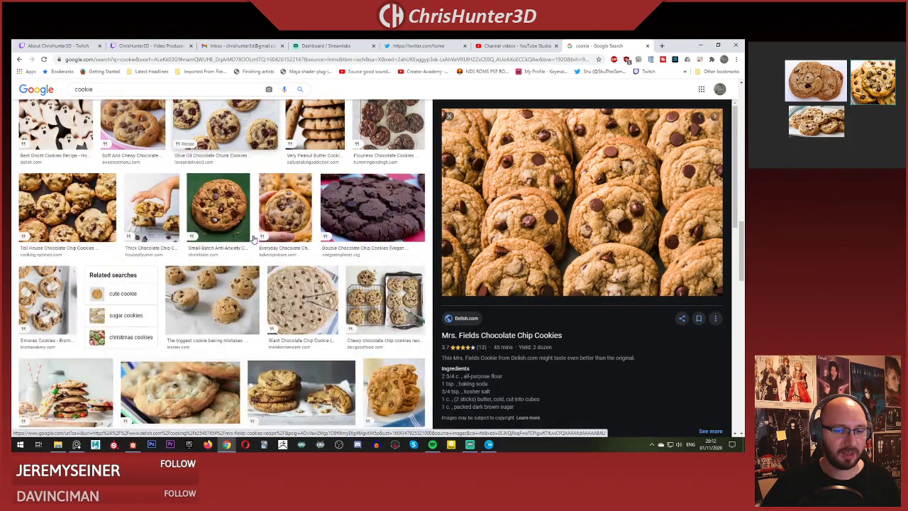
pyautogui.scroll(-4, 254, 240)
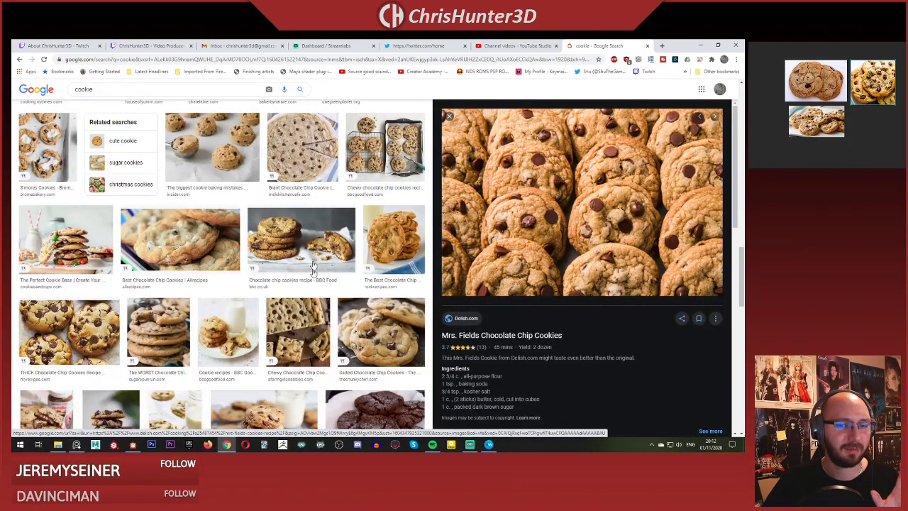
pyautogui.click(308, 235)
pyautogui.scroll(-8, 308, 235)
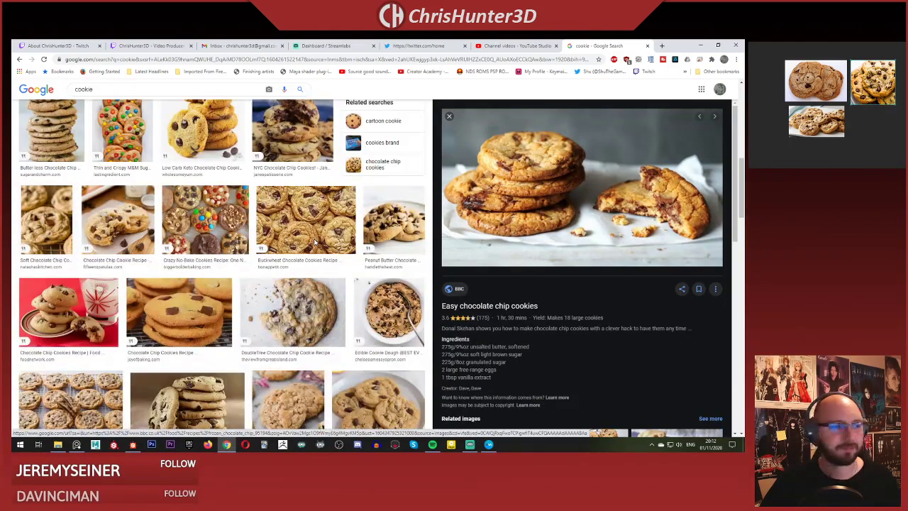
pyautogui.scroll(5, 273, 130)
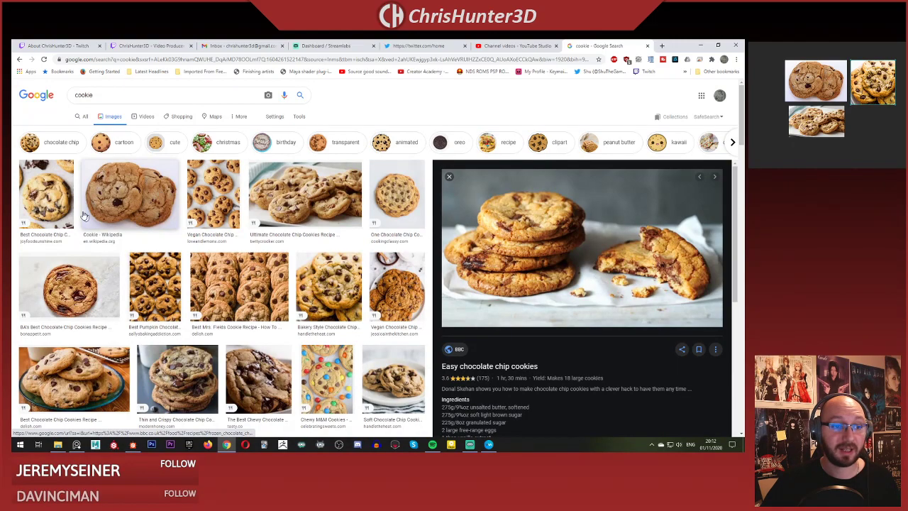
pyautogui.click(216, 199)
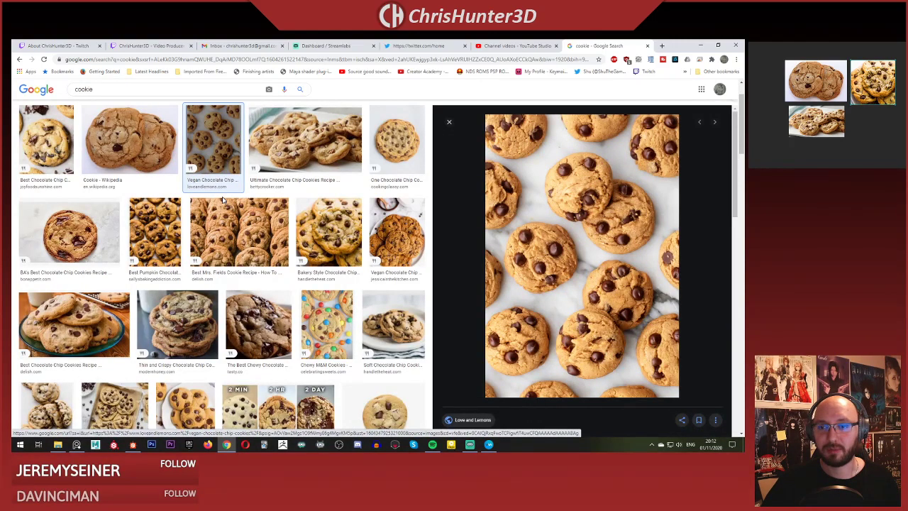
pyautogui.click(305, 146)
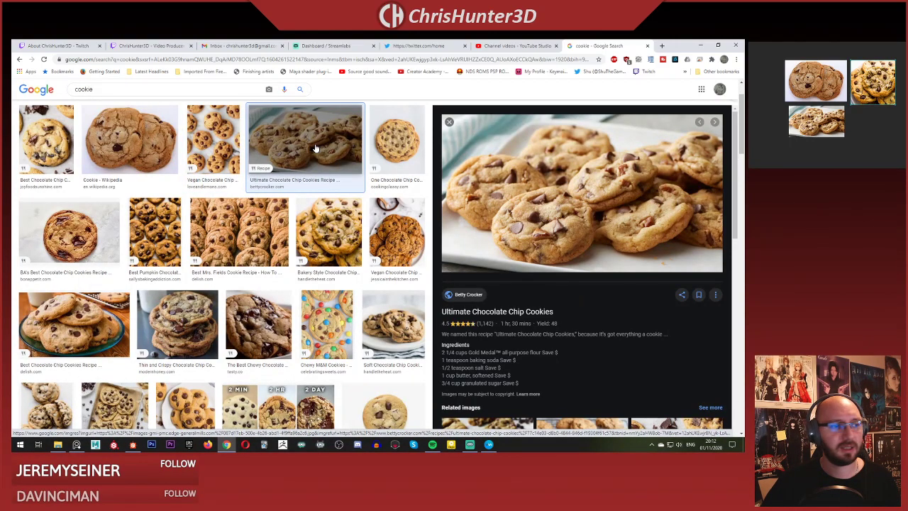
# Return to Substance Designer, lower the Perlin Noise scale to about 13 and check the cookie's edge in the 3D preview.
pyautogui.click(733, 46)
pyautogui.scroll(1, 336, 173)
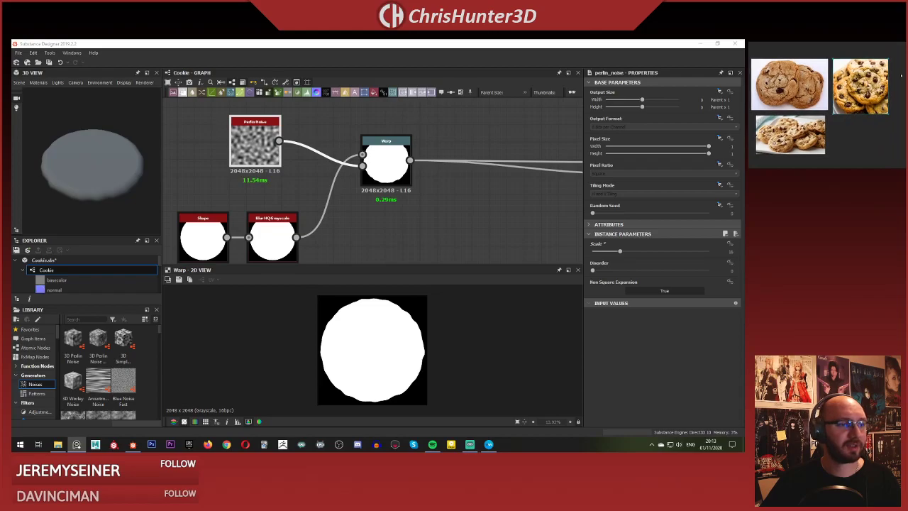
pyautogui.scroll(-2, 387, 202)
pyautogui.scroll(4, 383, 199)
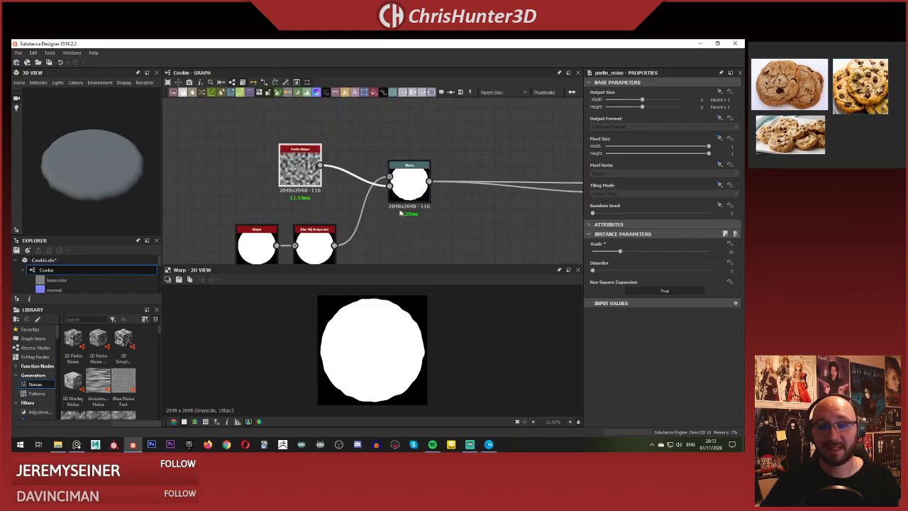
pyautogui.scroll(-1, 308, 175)
pyautogui.moveTo(309, 173); pyautogui.dragTo(304, 180, button='middle')
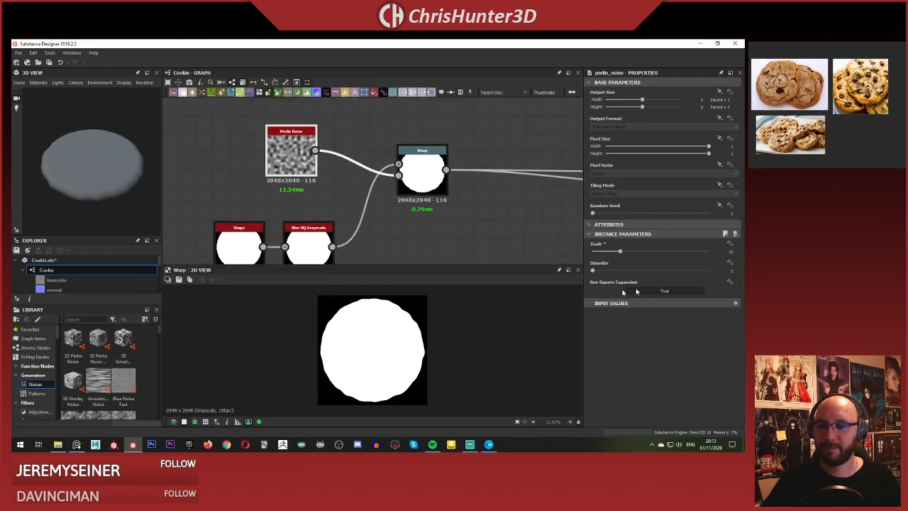
pyautogui.moveTo(622, 251); pyautogui.dragTo(615, 252)
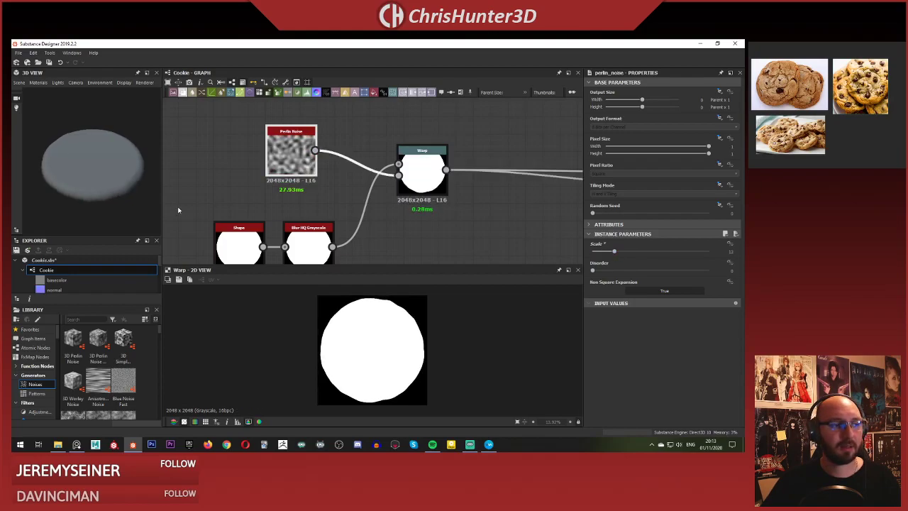
pyautogui.moveTo(94, 148)
pyautogui.mouseDown()
pyautogui.moveTo(94, 207)
pyautogui.moveTo(95, 160)
pyautogui.moveTo(87, 149)
pyautogui.moveTo(78, 156)
pyautogui.mouseUp()
# Move the Non Uniform Blur node farther from the Warp node to make room in the graph.
pyautogui.scroll(-5, 282, 172)
pyautogui.scroll(3, 383, 182)
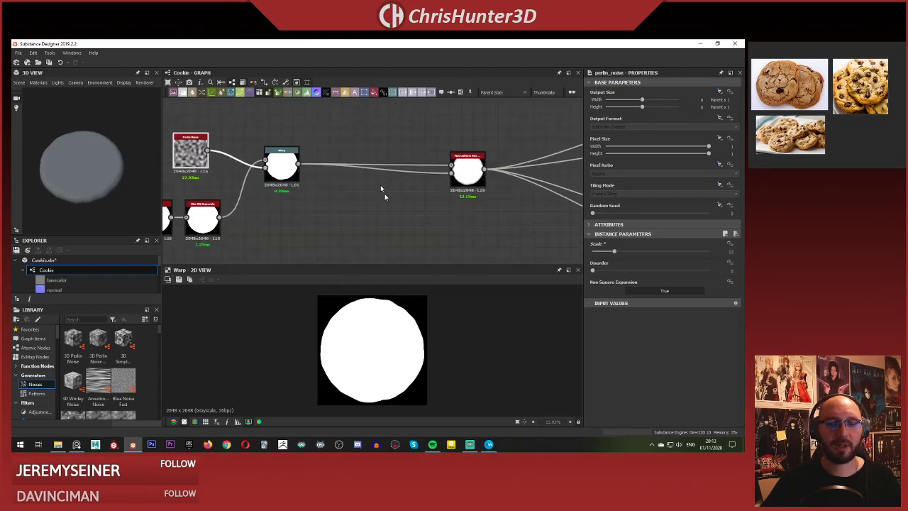
pyautogui.moveTo(471, 167); pyautogui.dragTo(535, 156)
pyautogui.scroll(1, 386, 130)
# Add a Clouds 2 noise node and place it just above the Warp node.
pyautogui.moveTo(364, 118); pyautogui.dragTo(398, 177, button='middle')
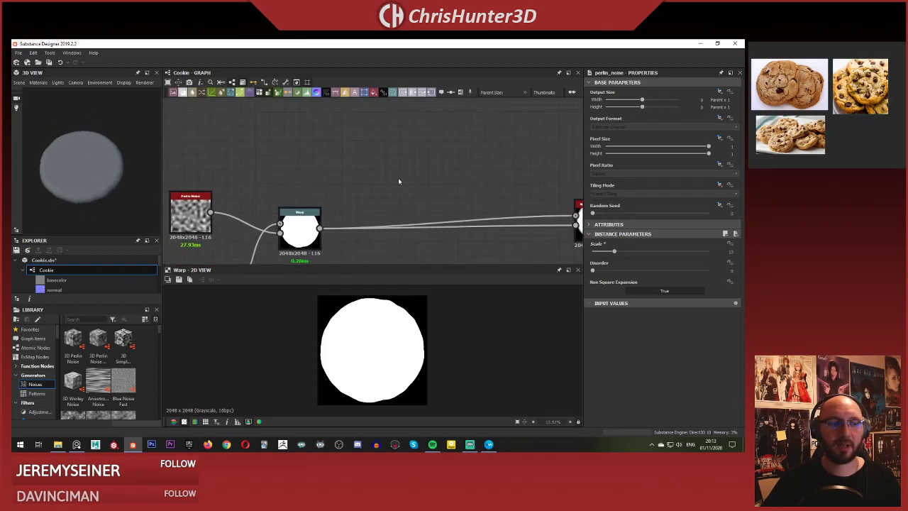
pyautogui.press('space')
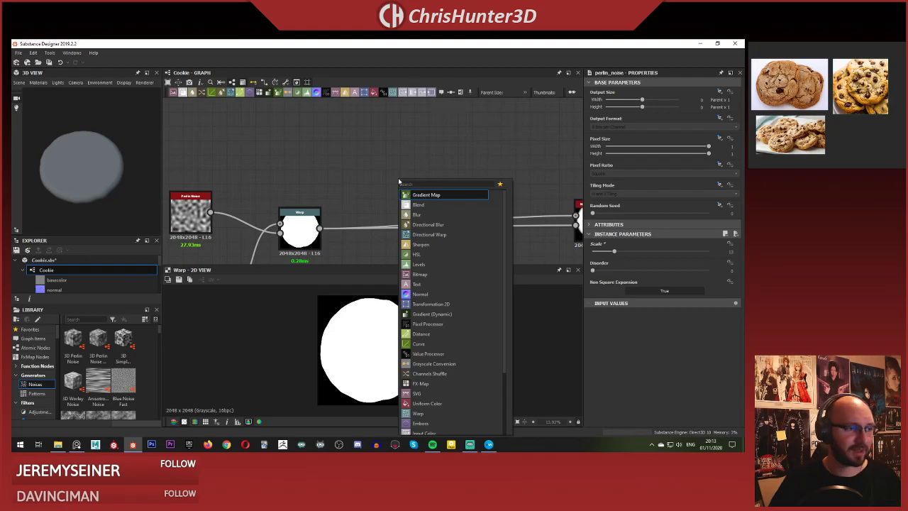
pyautogui.write('clouds')
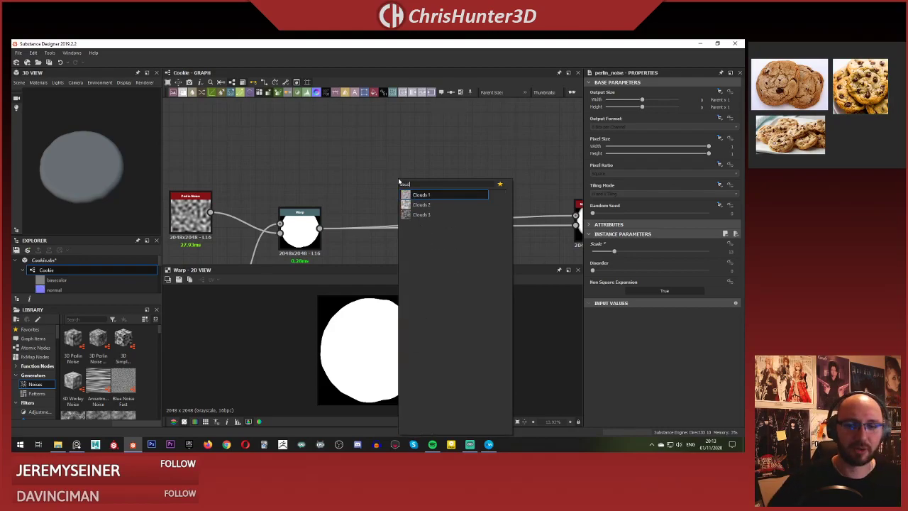
pyautogui.click(420, 205)
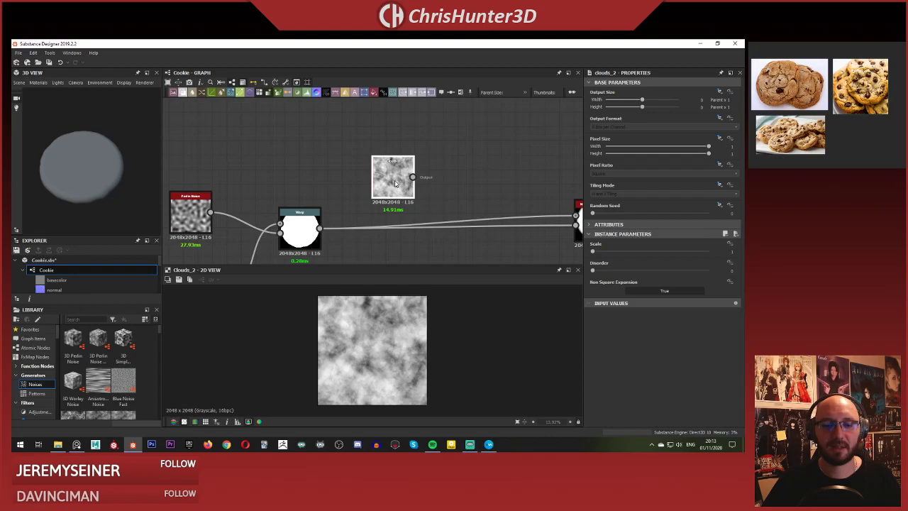
pyautogui.moveTo(395, 183); pyautogui.dragTo(338, 168)
pyautogui.scroll(2, 389, 197)
pyautogui.scroll(-1, 390, 196)
pyautogui.moveTo(371, 201); pyautogui.dragTo(342, 205, button='middle')
pyautogui.click(342, 203)
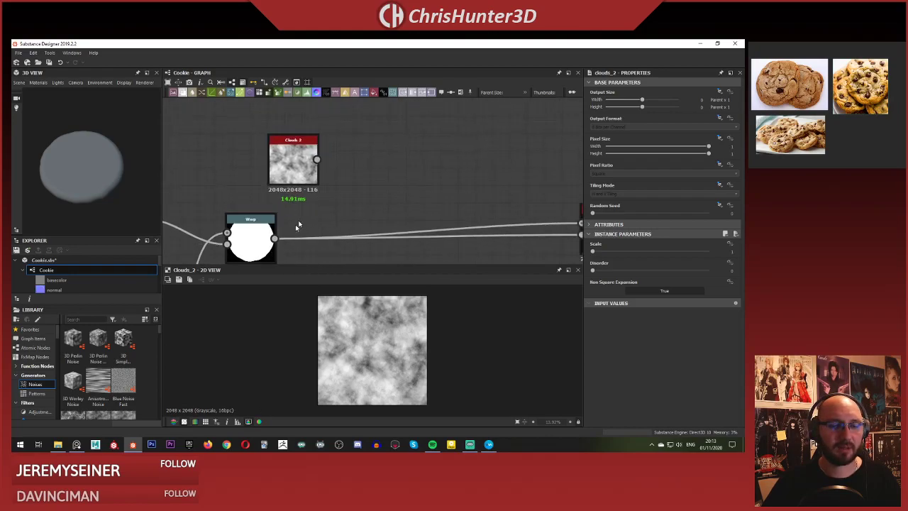
pyautogui.scroll(-3, 390, 174)
pyautogui.scroll(2, 390, 174)
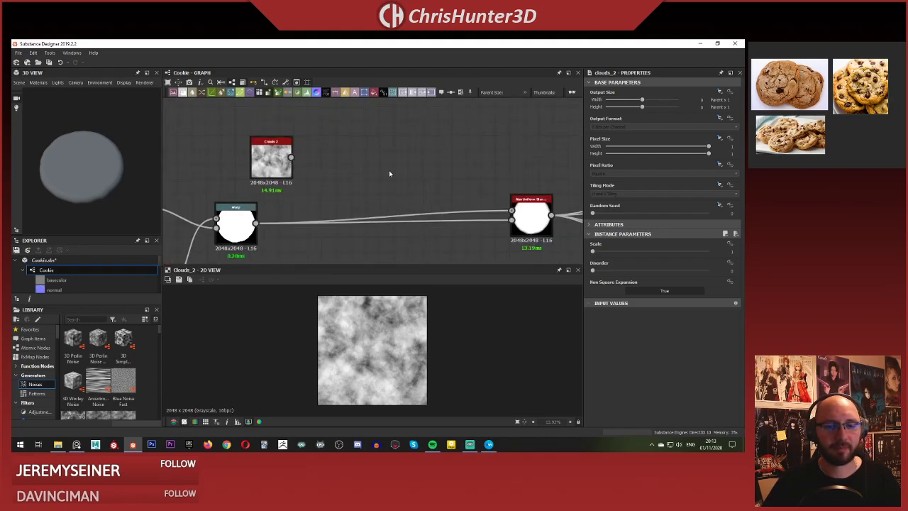
pyautogui.press('space')
pyautogui.press('Escape')
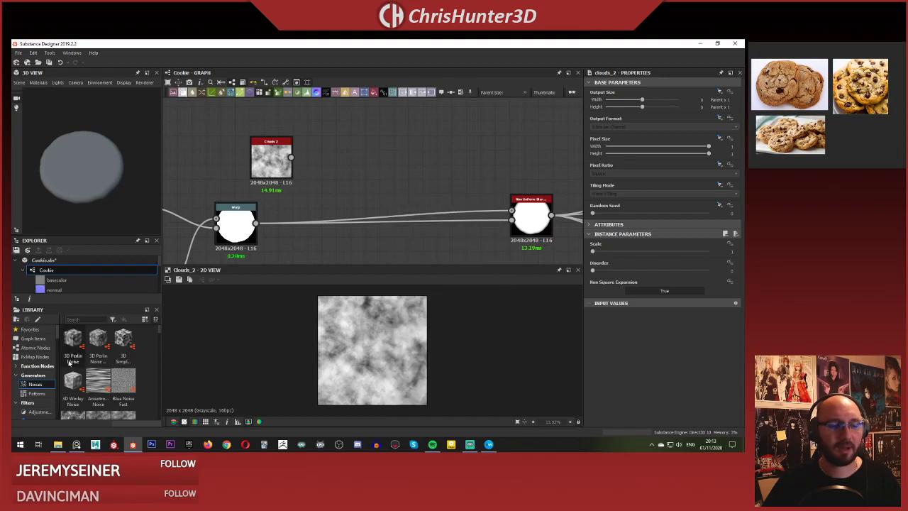
# Browse the noise generators in the library, including the clouds, fractal, grunge and Perlin noises, for a suitable cookie surface texture.
pyautogui.scroll(-3, 69, 362)
pyautogui.scroll(-3, 111, 365)
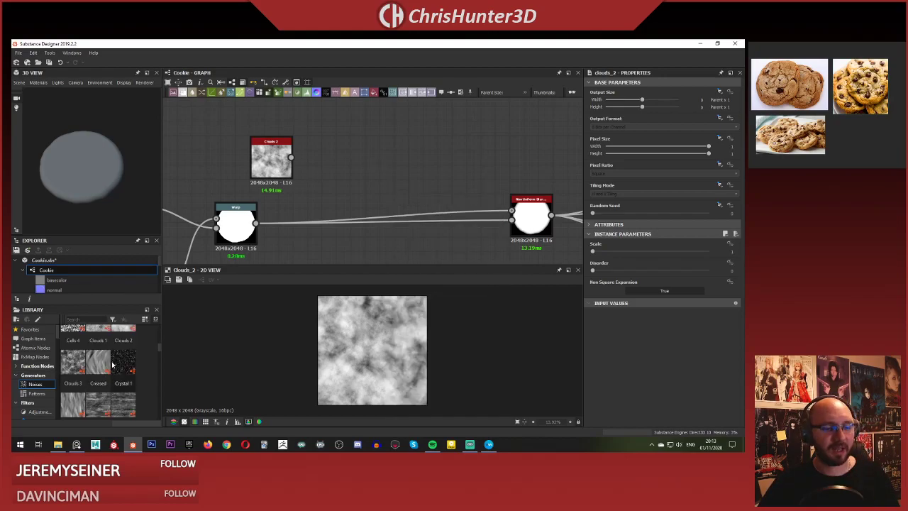
pyautogui.scroll(-6, 106, 366)
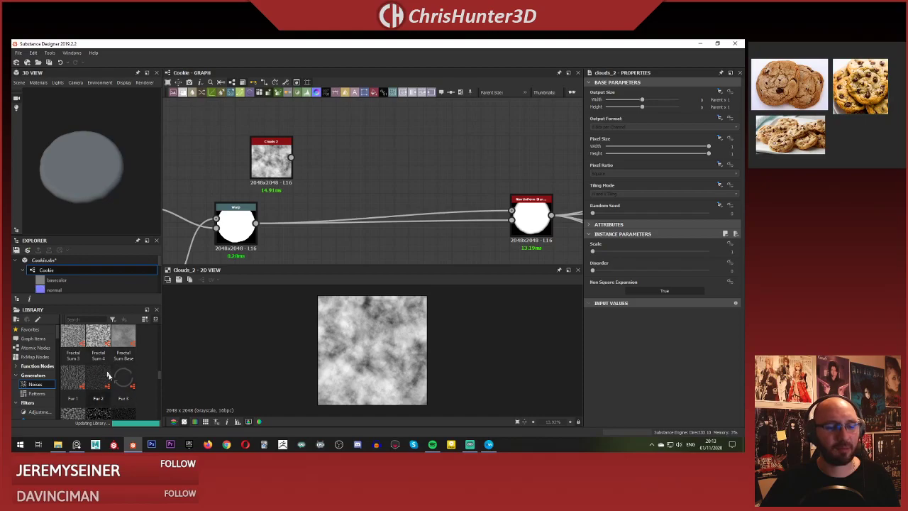
pyautogui.press('space')
pyautogui.press('Escape')
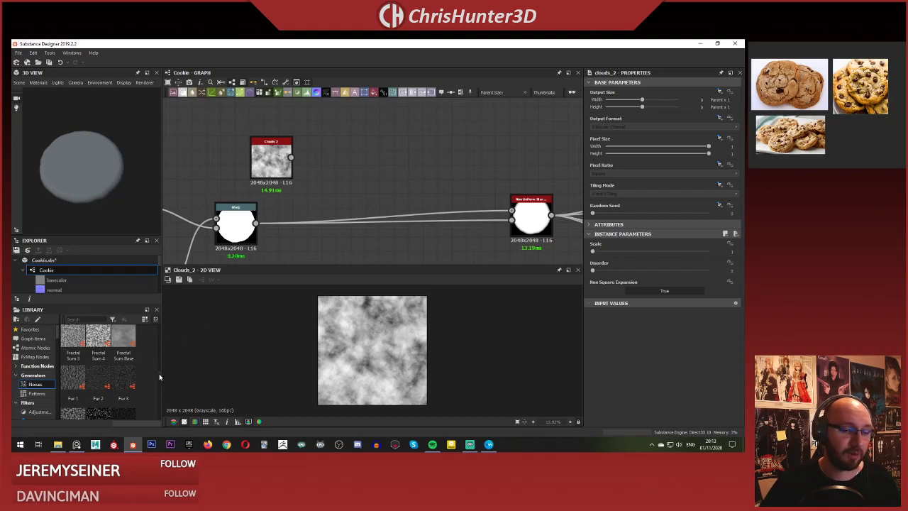
pyautogui.scroll(5, 158, 368)
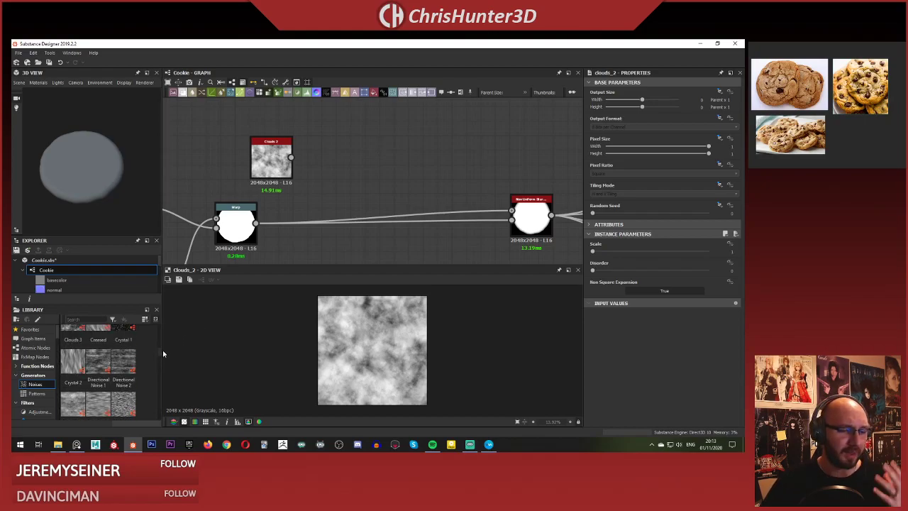
pyautogui.scroll(3, 163, 353)
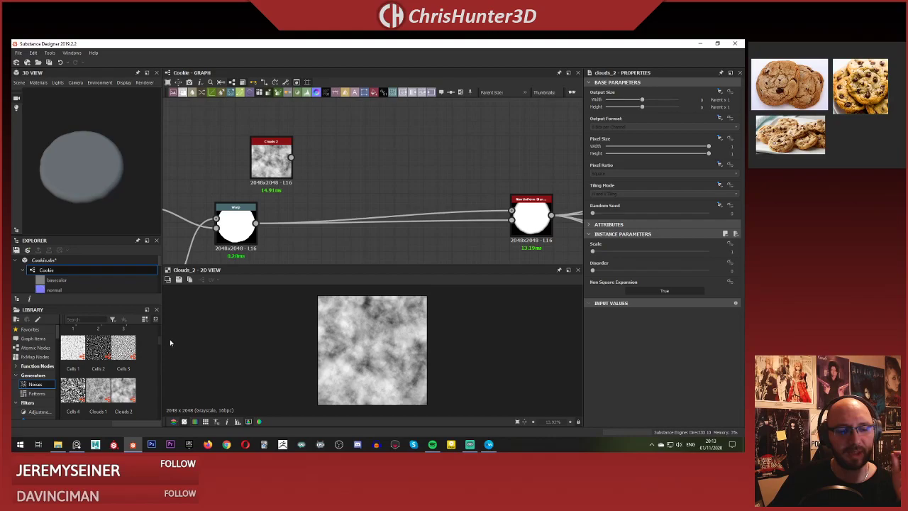
pyautogui.scroll(-1, 171, 343)
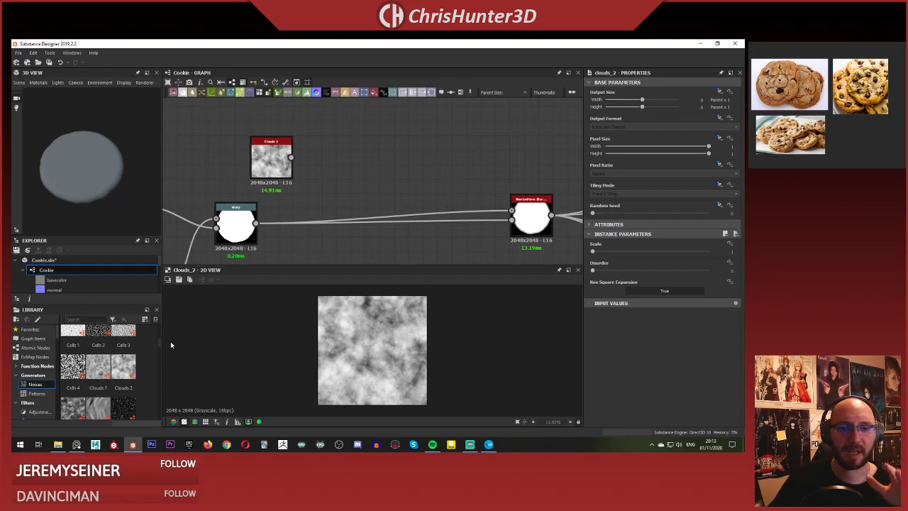
pyautogui.scroll(4, 171, 342)
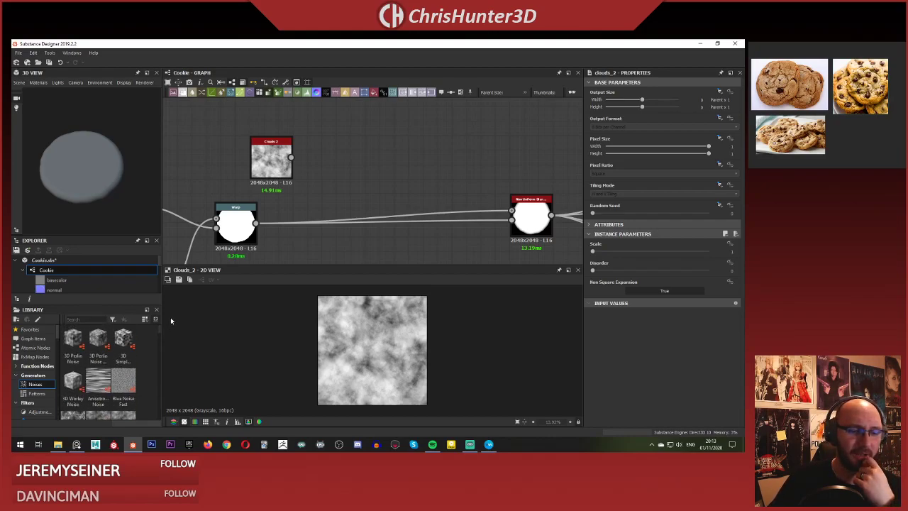
pyautogui.scroll(-4, 170, 319)
pyautogui.scroll(-5, 165, 346)
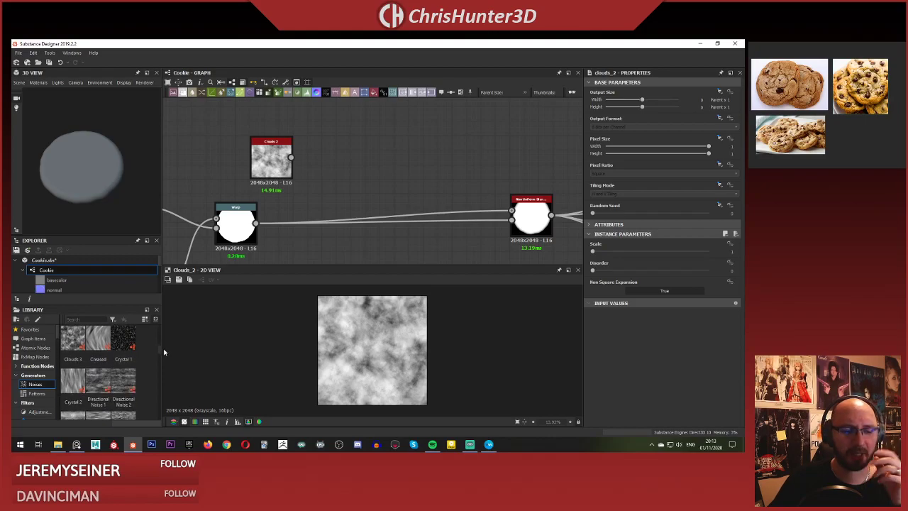
pyautogui.scroll(-5, 163, 367)
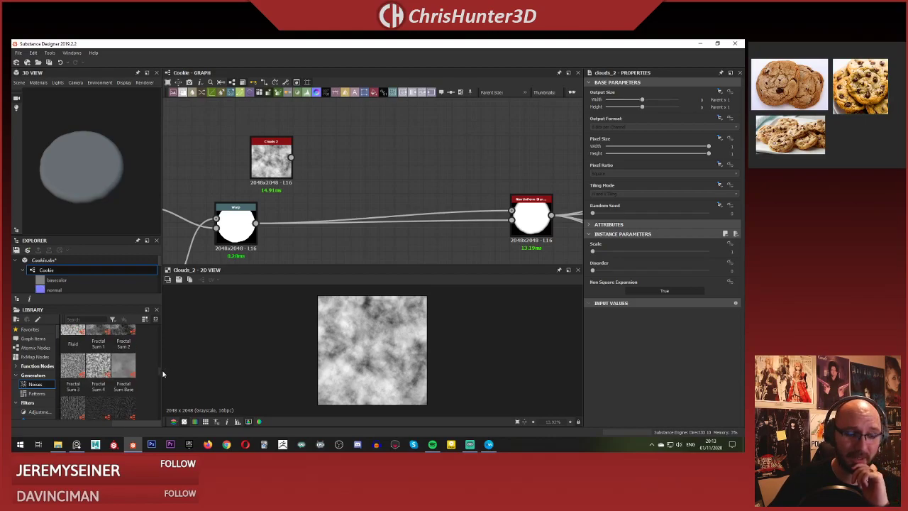
pyautogui.scroll(-5, 163, 390)
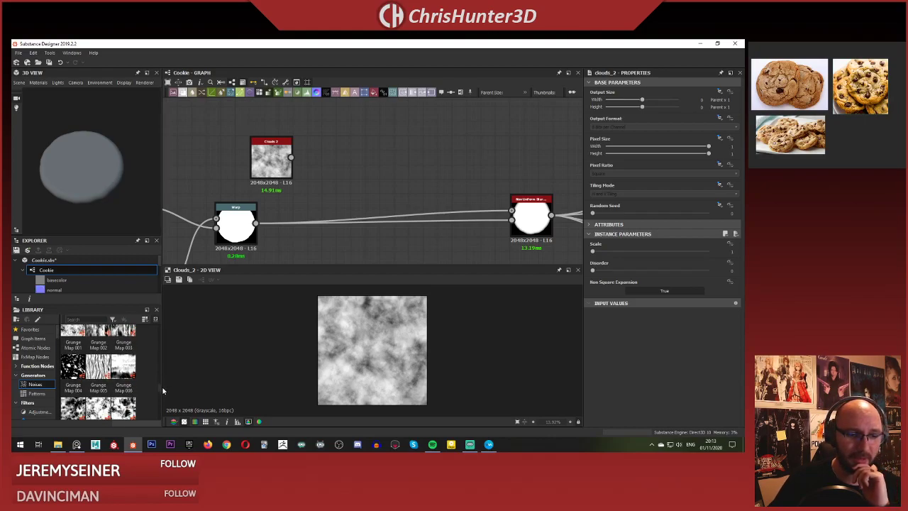
pyautogui.scroll(-10, 161, 403)
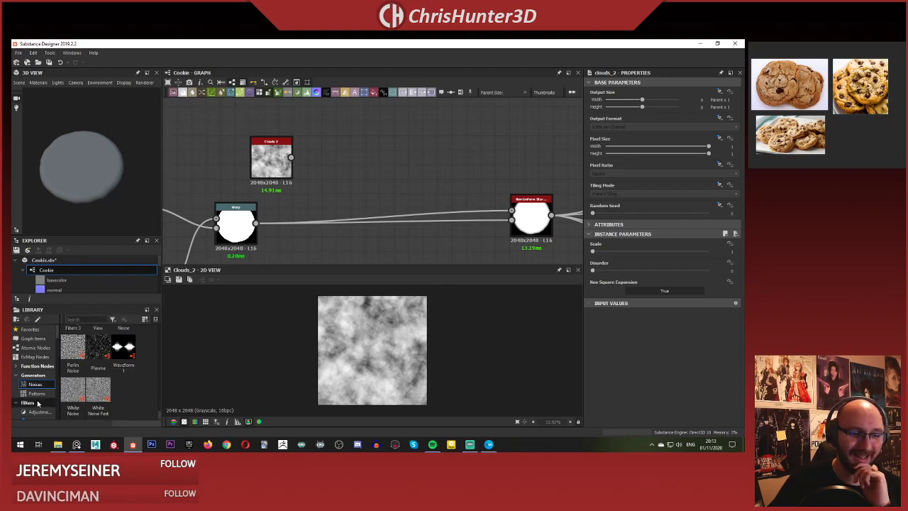
pyautogui.click(30, 394)
pyautogui.click(38, 384)
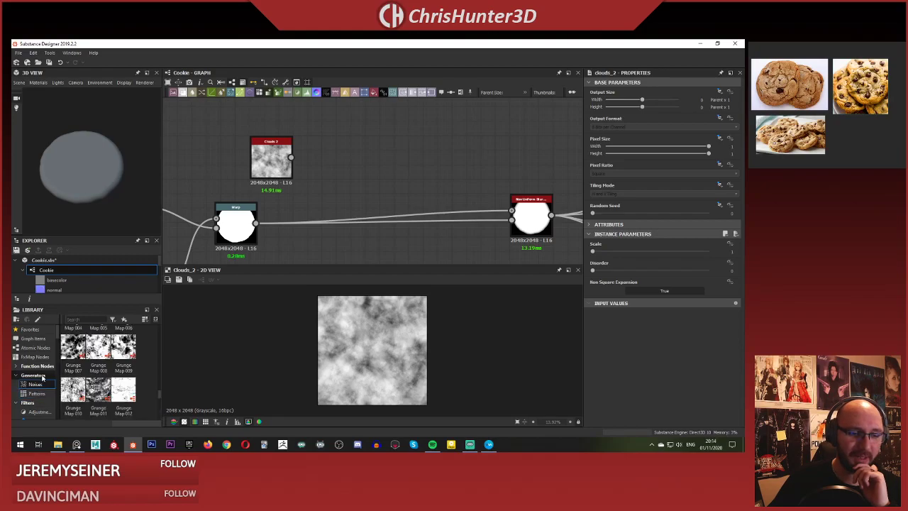
pyautogui.scroll(5, 103, 385)
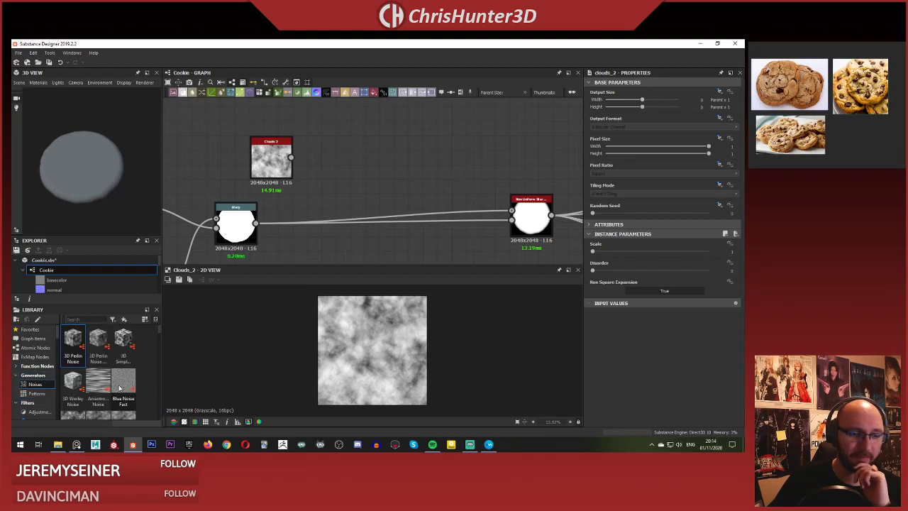
pyautogui.scroll(-5, 119, 388)
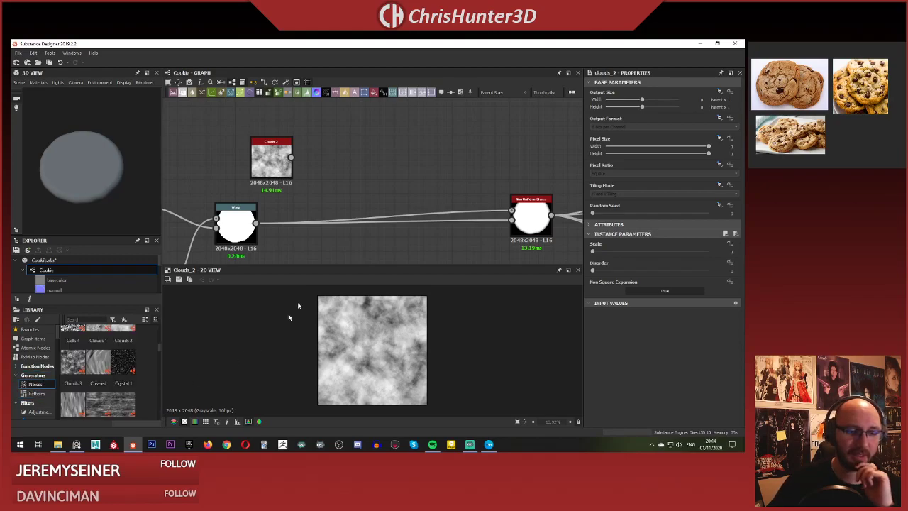
# Add a Blend node with Clouds 2 as foreground and the Warp output as background, and set its blending mode to Multiply.
pyautogui.moveTo(283, 161); pyautogui.dragTo(298, 162)
pyautogui.moveTo(329, 170); pyautogui.dragTo(302, 163, button='middle')
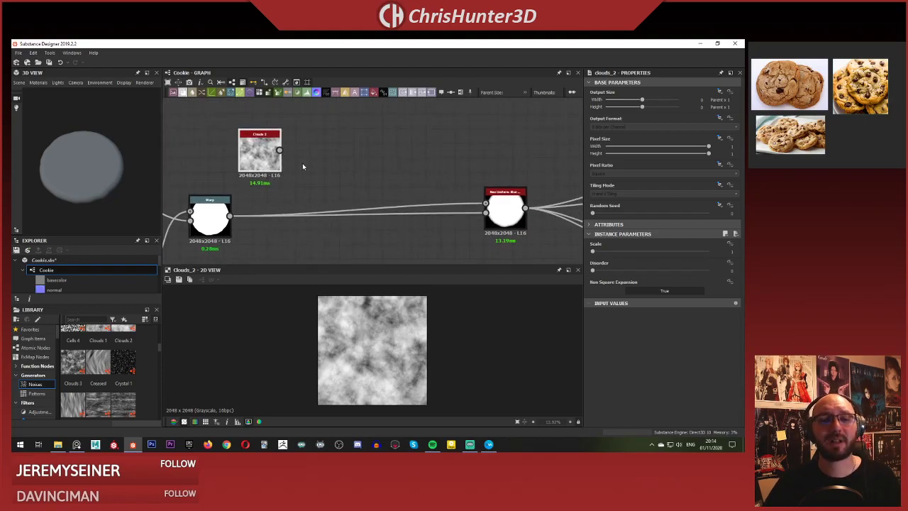
pyautogui.moveTo(383, 178); pyautogui.dragTo(378, 181, button='middle')
pyautogui.press('space')
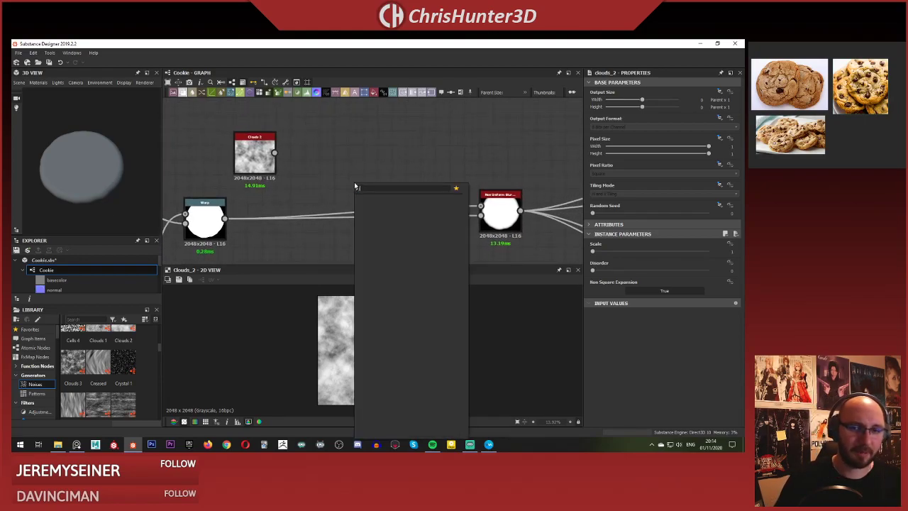
pyautogui.press('Return')
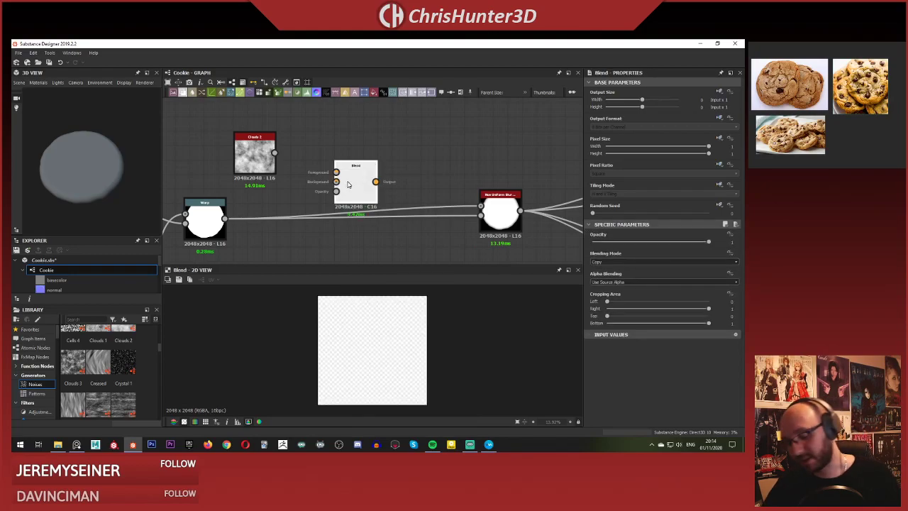
pyautogui.scroll(2, 336, 135)
pyautogui.scroll(-2, 290, 138)
pyautogui.moveTo(306, 125); pyautogui.dragTo(341, 100, button='middle')
pyautogui.moveTo(245, 195); pyautogui.dragTo(357, 149)
pyautogui.click(644, 263)
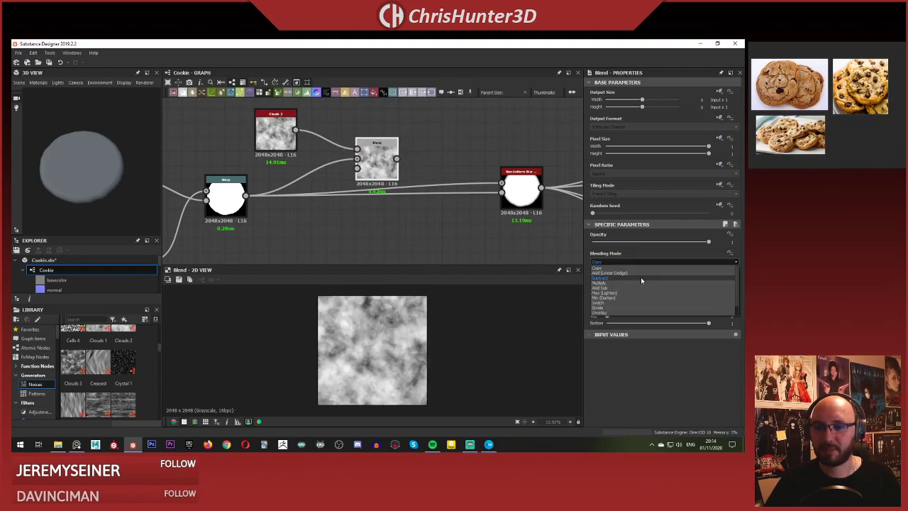
pyautogui.click(641, 282)
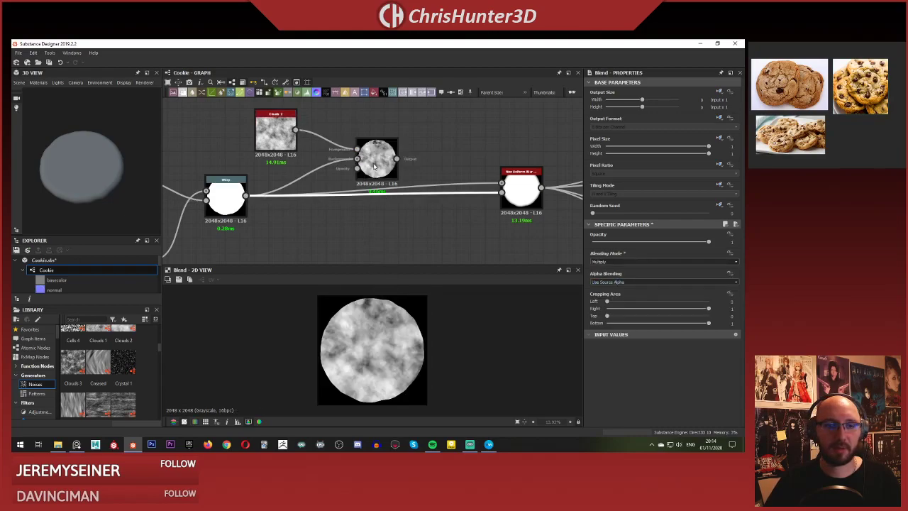
# Examine the cloud pattern across the blended cookie disc in the 2D view, close up and as a whole.
pyautogui.scroll(2, 449, 131)
pyautogui.scroll(-1, 449, 131)
pyautogui.moveTo(449, 131); pyautogui.dragTo(446, 103, button='middle')
pyautogui.scroll(6, 375, 350)
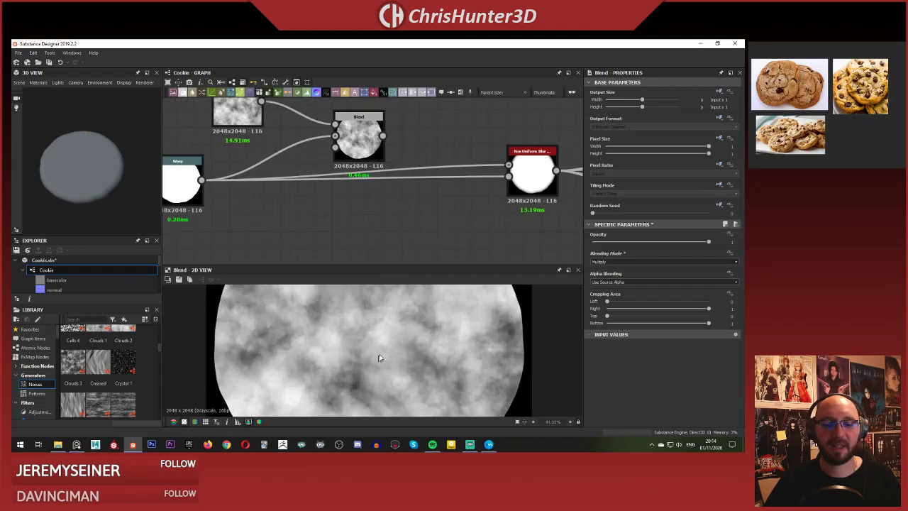
pyautogui.scroll(-4, 383, 331)
pyautogui.scroll(2, 387, 334)
pyautogui.scroll(-3, 374, 328)
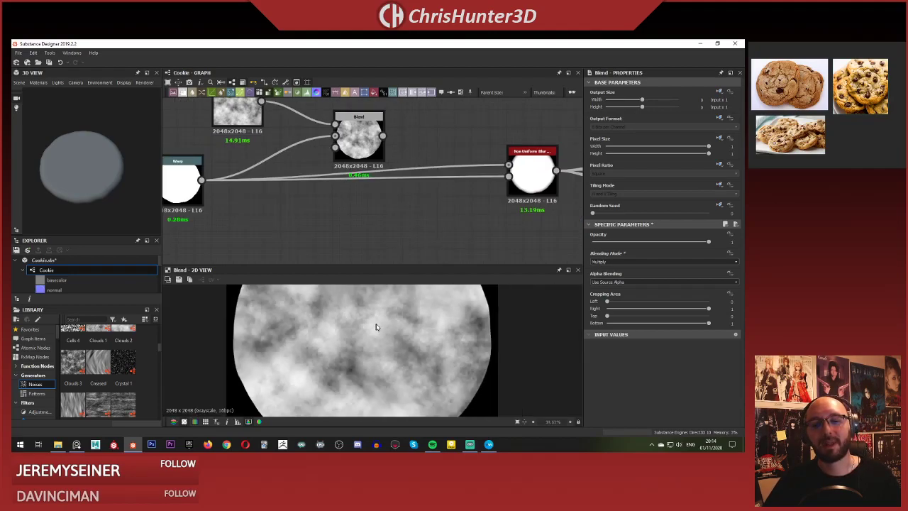
pyautogui.scroll(-1, 368, 343)
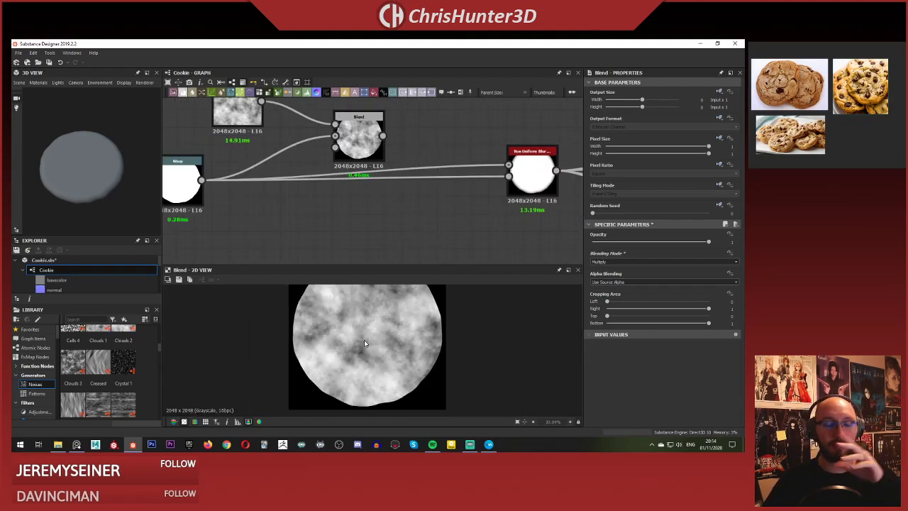
pyautogui.scroll(2, 364, 344)
pyautogui.scroll(-1, 368, 333)
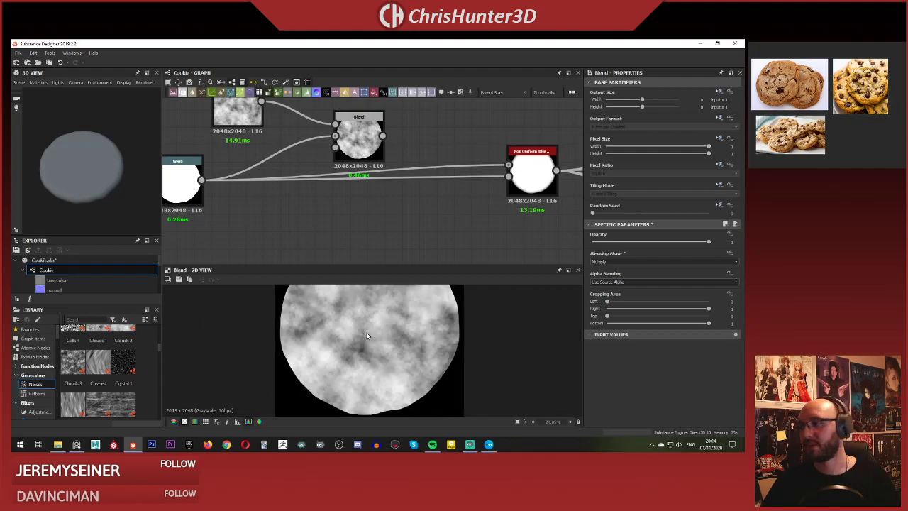
pyautogui.scroll(-1, 364, 335)
pyautogui.scroll(-1, 333, 203)
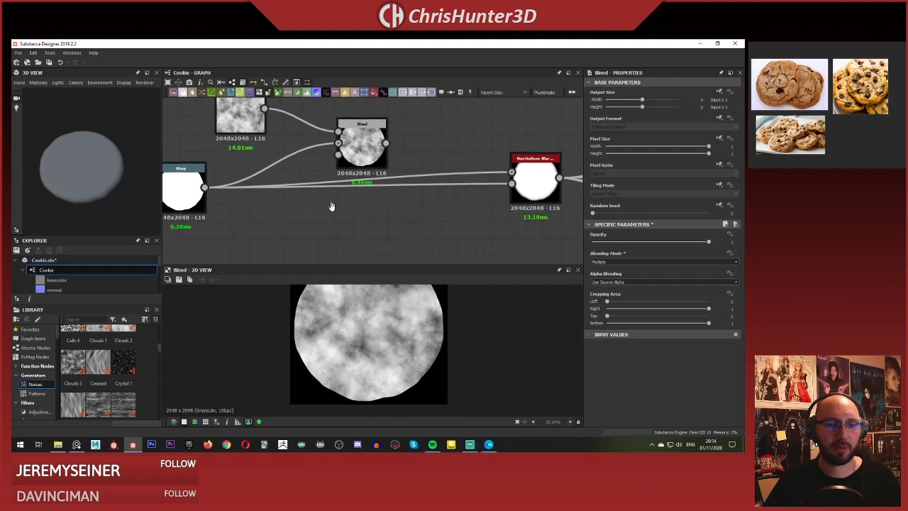
# Reroute both Non Uniform Blur inputs from the Warp node to the Blend output and check the bumpy cookie in the 3D preview.
pyautogui.keyDown('shift'); pyautogui.moveTo(230, 201); pyautogui.dragTo(378, 164); pyautogui.keyUp('shift')
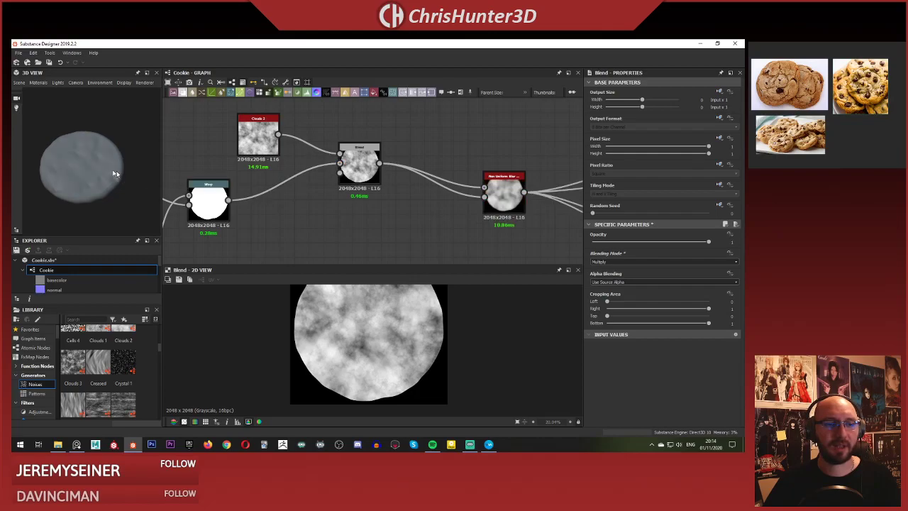
pyautogui.scroll(3, 89, 173)
pyautogui.moveTo(90, 179); pyautogui.dragTo(128, 146)
pyautogui.scroll(-5, 477, 176)
# Show the Ambient Occlusion node's output and parameters and set its height scale to 10 cm.
pyautogui.scroll(8, 461, 156)
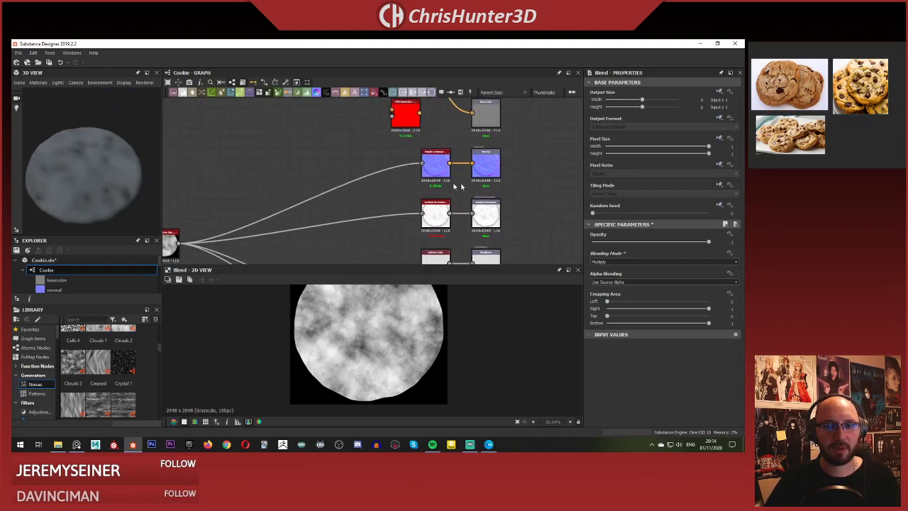
pyautogui.moveTo(460, 139); pyautogui.dragTo(440, 190, button='middle')
pyautogui.scroll(4, 441, 189)
pyautogui.doubleClick(450, 165)
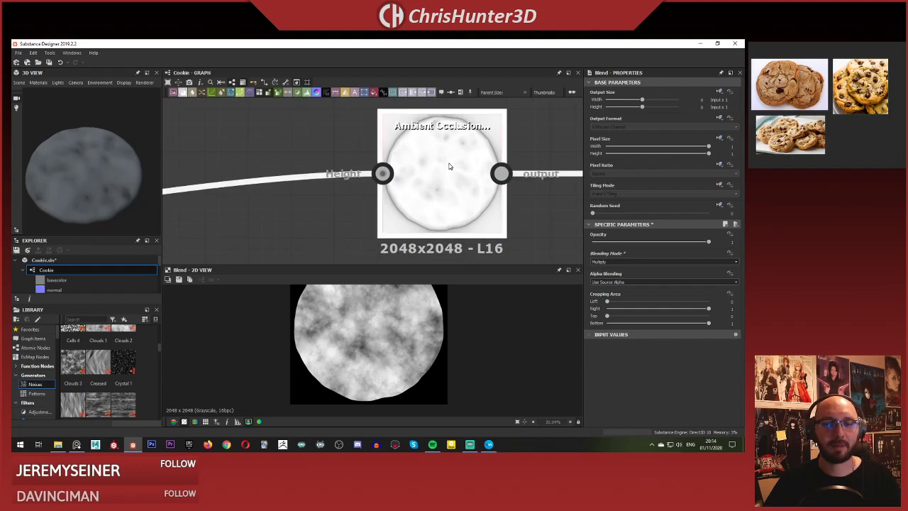
pyautogui.scroll(-5, 359, 331)
pyautogui.scroll(3, 360, 331)
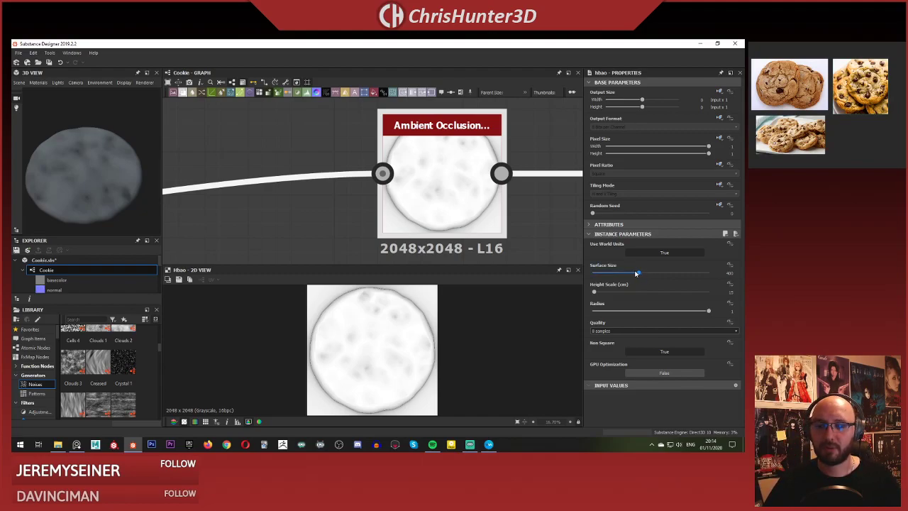
pyautogui.moveTo(596, 293); pyautogui.dragTo(594, 293)
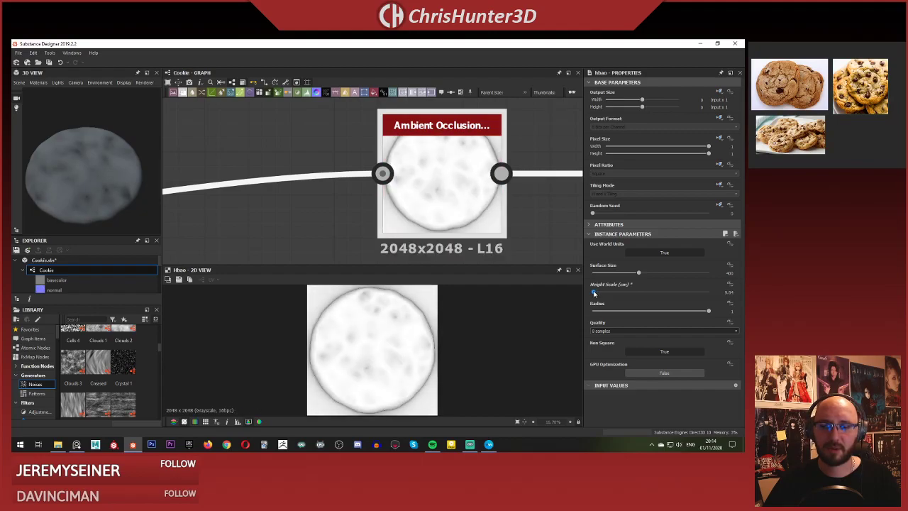
pyautogui.write('10')
pyautogui.press('Return')
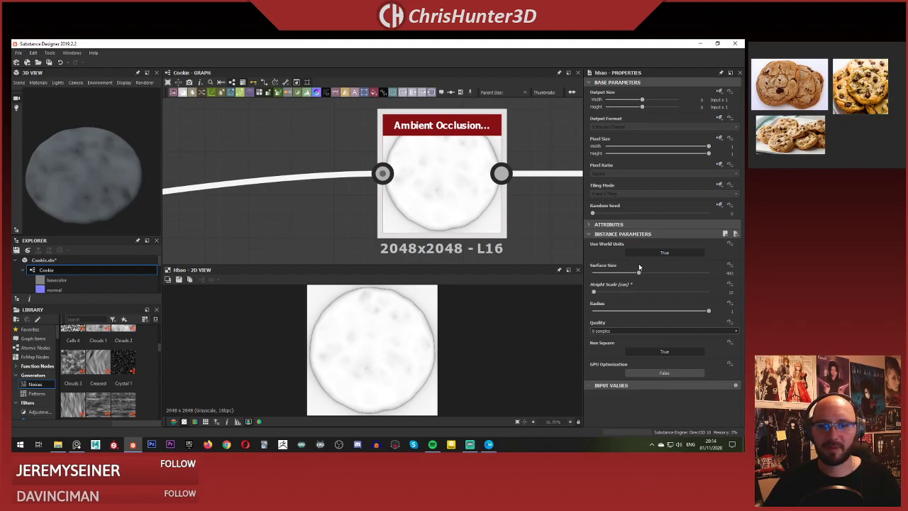
# Try a much smaller surface size on the Ambient Occlusion node and set it back to 400.
pyautogui.click(731, 269)
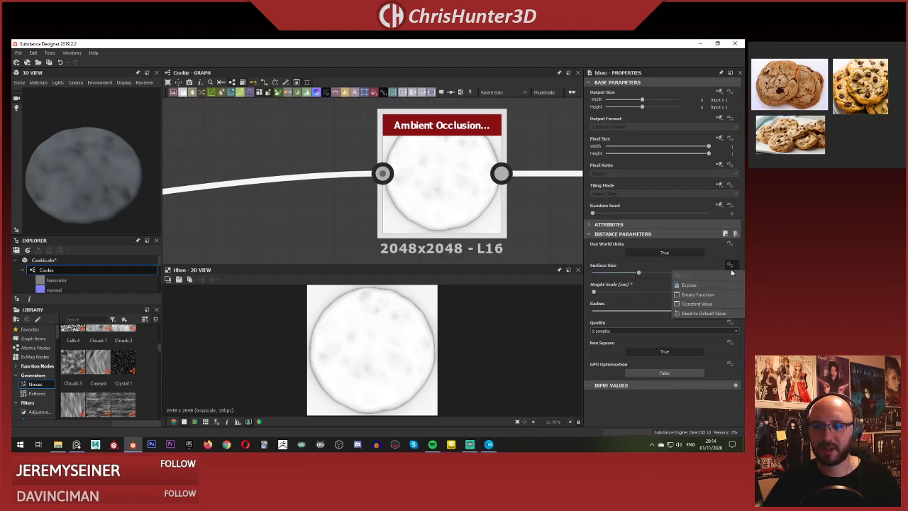
pyautogui.click(731, 271)
pyautogui.press('Return')
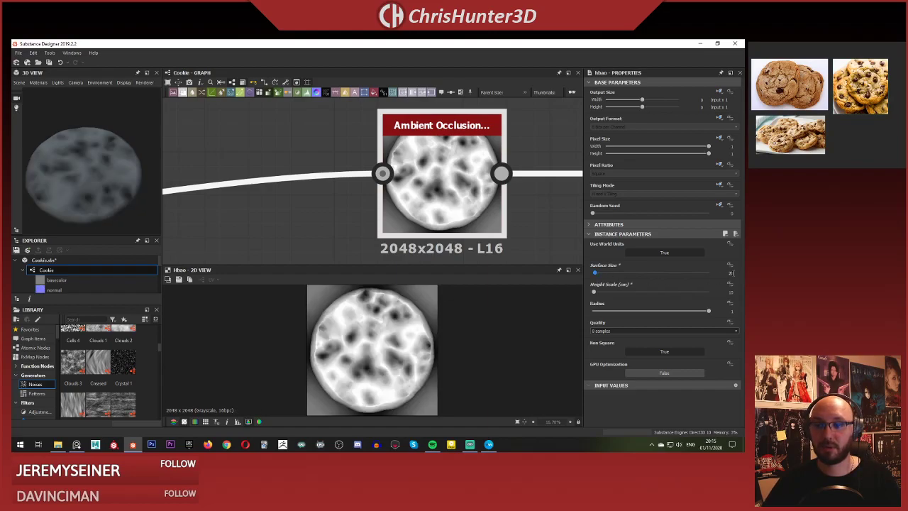
pyautogui.write('400')
pyautogui.press('Return')
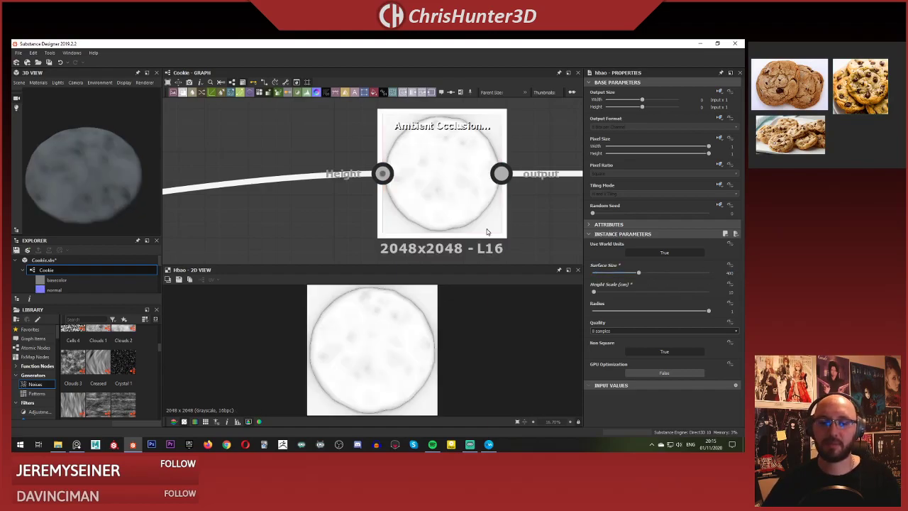
pyautogui.scroll(-5, 279, 141)
pyautogui.scroll(-5, 277, 147)
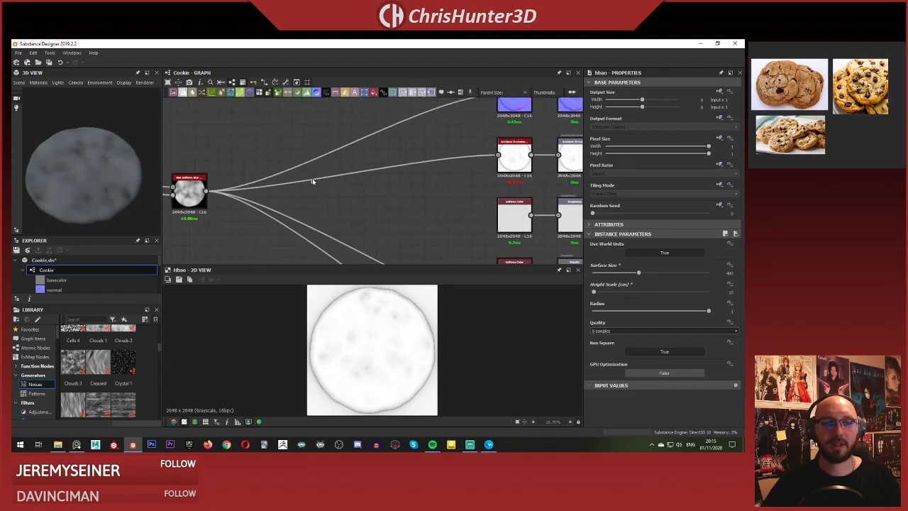
pyautogui.scroll(8, 483, 177)
pyautogui.moveTo(483, 177); pyautogui.dragTo(433, 207, button='middle')
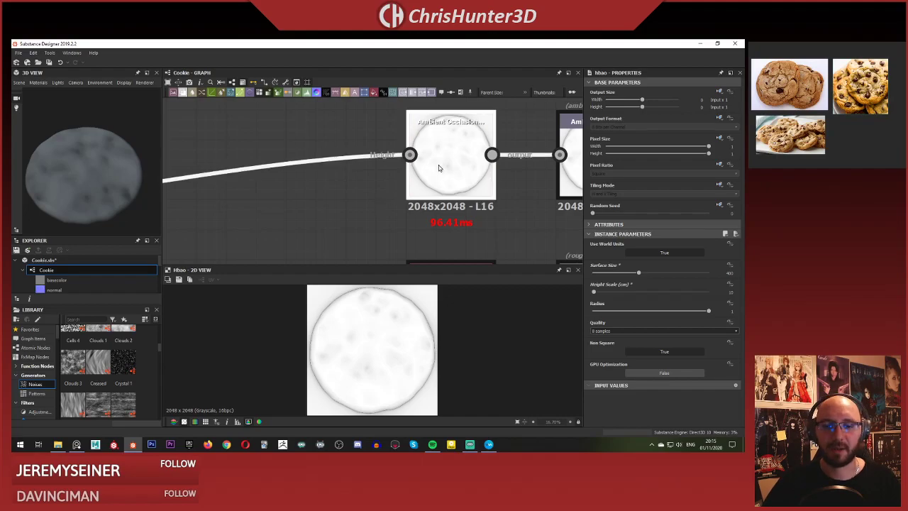
# Lower the Ambient Occlusion node's height scale to 5 cm.
pyautogui.scroll(-2, 341, 223)
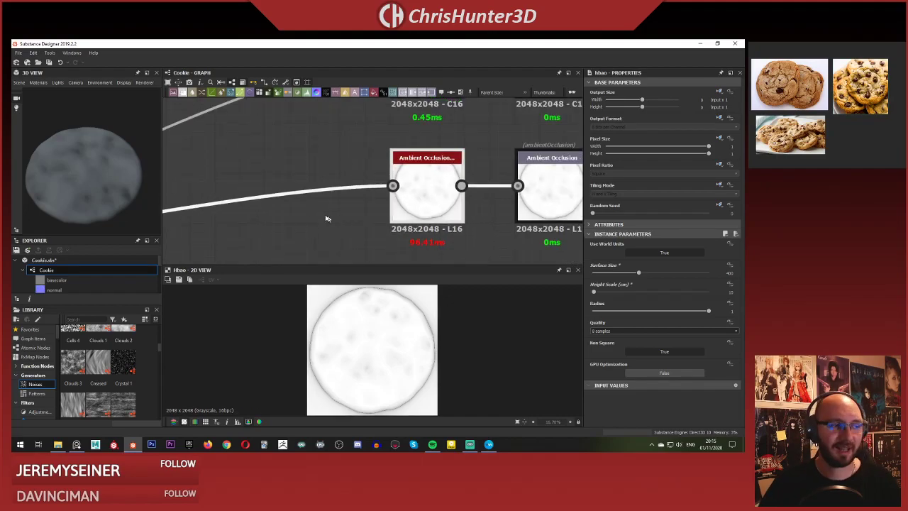
pyautogui.moveTo(309, 208); pyautogui.dragTo(332, 190, button='middle')
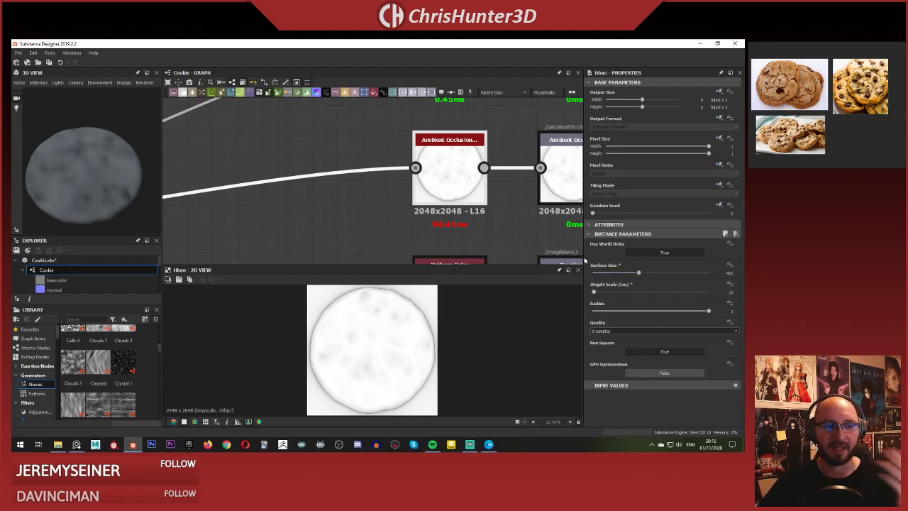
pyautogui.moveTo(459, 217); pyautogui.dragTo(446, 218, button='middle')
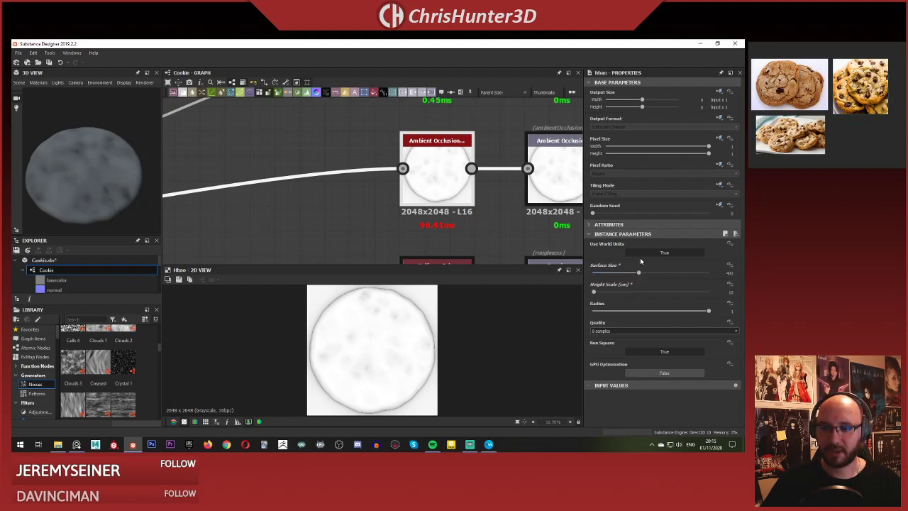
pyautogui.moveTo(708, 310)
pyautogui.mouseDown()
pyautogui.moveTo(622, 313)
pyautogui.moveTo(709, 311)
pyautogui.mouseUp()
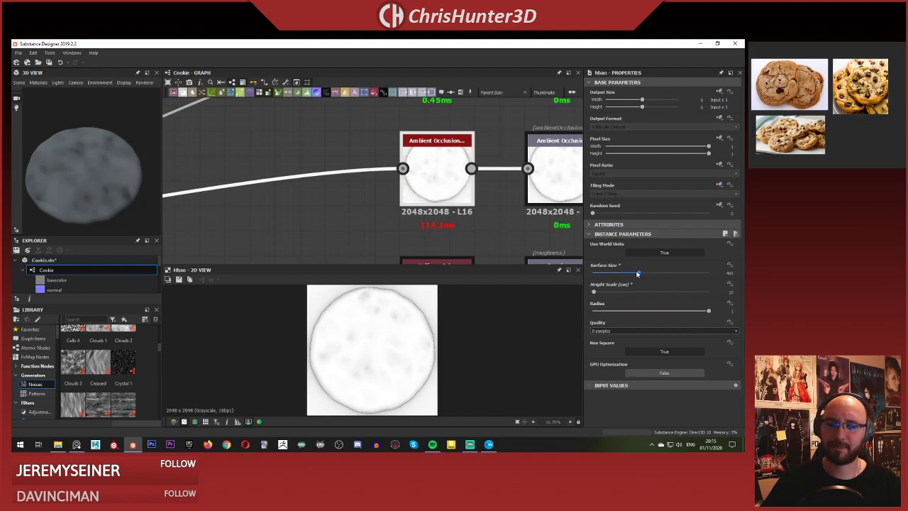
pyautogui.moveTo(596, 293); pyautogui.dragTo(597, 293)
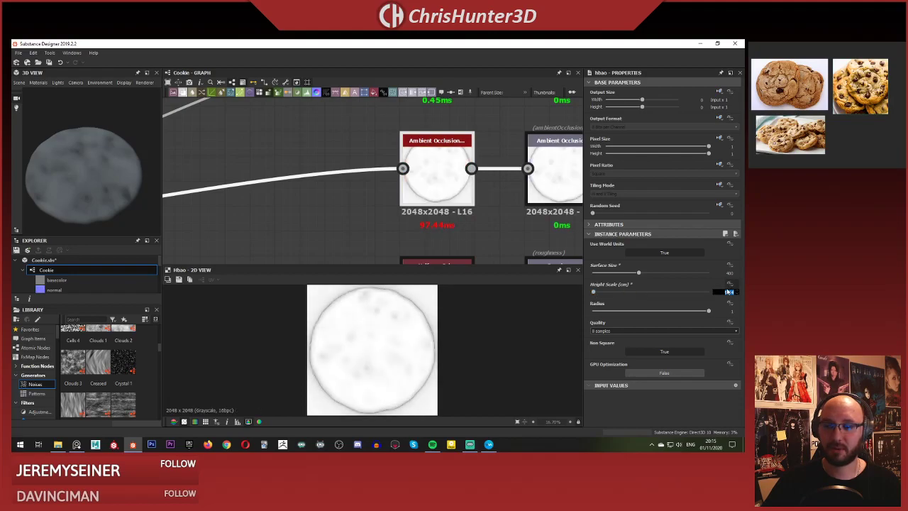
pyautogui.press('Return')
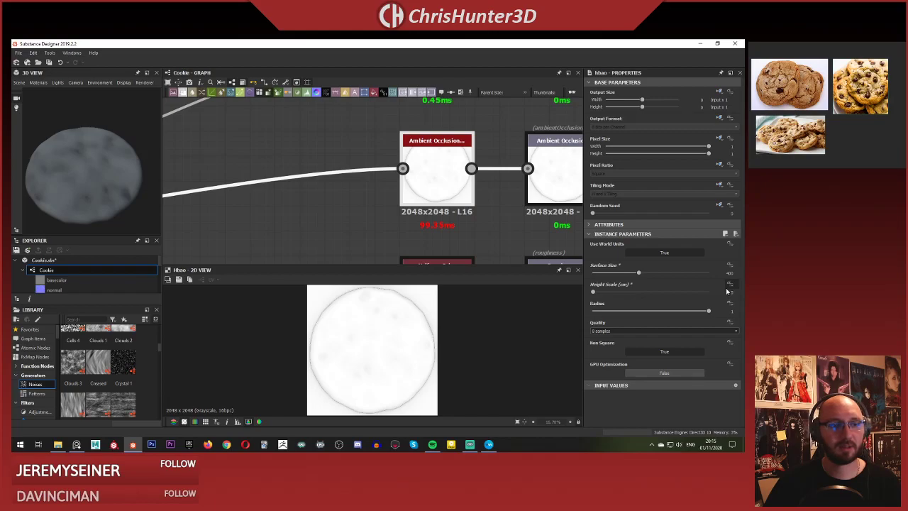
# Check the cookie in the 3D preview and review the Warp and Non Uniform Blur outputs in the 2D view.
pyautogui.moveTo(92, 178)
pyautogui.mouseDown()
pyautogui.moveTo(107, 125)
pyautogui.moveTo(113, 160)
pyautogui.moveTo(99, 184)
pyautogui.moveTo(81, 152)
pyautogui.moveTo(85, 142)
pyautogui.moveTo(91, 165)
pyautogui.moveTo(56, 207)
pyautogui.moveTo(86, 141)
pyautogui.moveTo(88, 202)
pyautogui.moveTo(85, 152)
pyautogui.moveTo(101, 173)
pyautogui.moveTo(92, 191)
pyautogui.mouseUp()
pyautogui.scroll(-3, 320, 177)
pyautogui.moveTo(320, 178); pyautogui.dragTo(479, 169, button='middle')
pyautogui.scroll(-5, 497, 166)
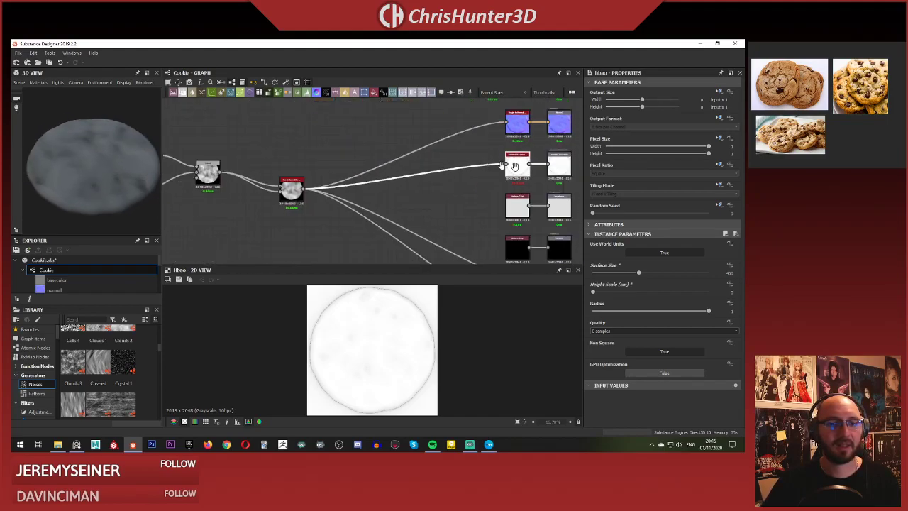
pyautogui.scroll(1, 381, 189)
pyautogui.moveTo(282, 159); pyautogui.dragTo(388, 141, button='middle')
pyautogui.scroll(1, 324, 173)
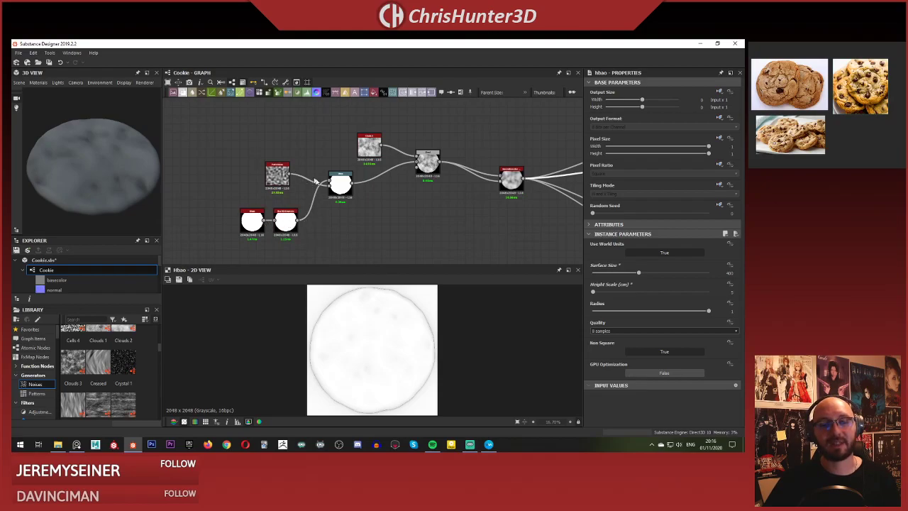
pyautogui.click(337, 186)
pyautogui.click(511, 178)
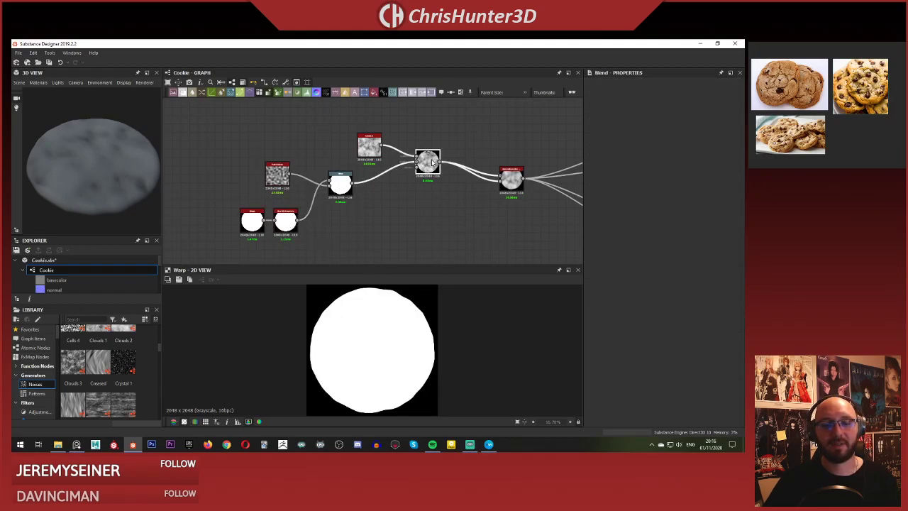
pyautogui.click(513, 174)
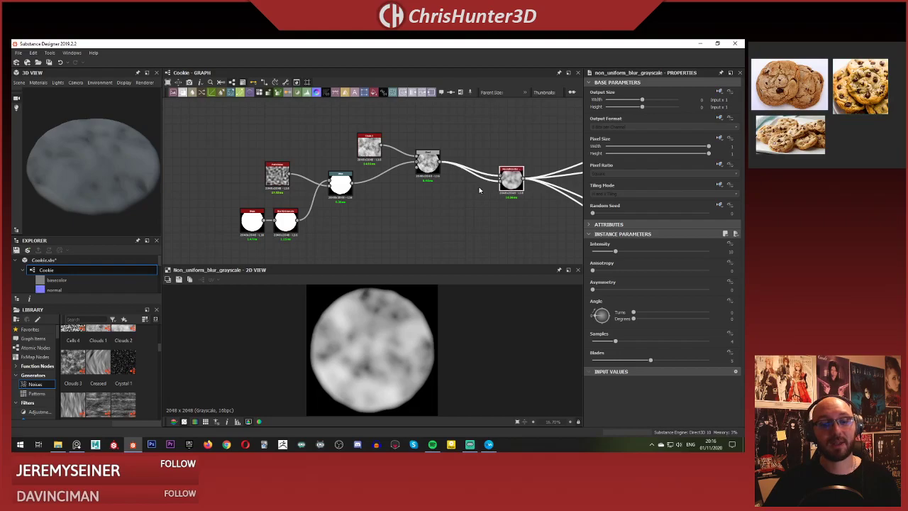
# Compare the Blend node's output with the Non Uniform Blur result and review how the two nodes are connected.
pyautogui.scroll(4, 512, 152)
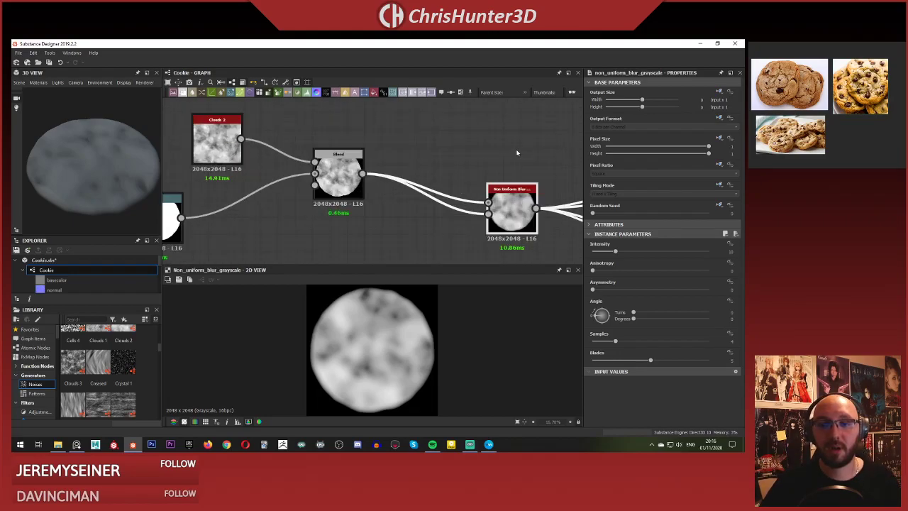
pyautogui.scroll(-5, 348, 134)
pyautogui.moveTo(518, 152); pyautogui.dragTo(456, 142, button='middle')
pyautogui.scroll(5, 446, 168)
pyautogui.scroll(-4, 428, 165)
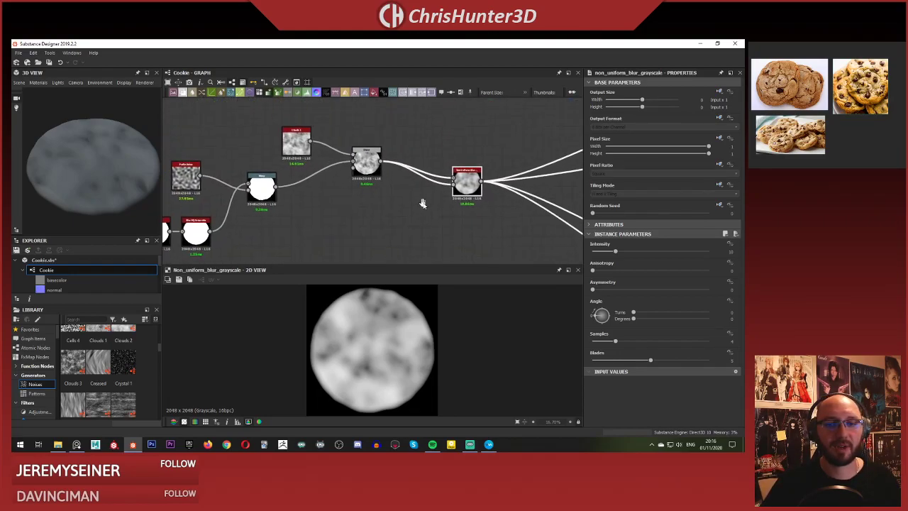
pyautogui.click(468, 136)
pyautogui.scroll(3, 448, 178)
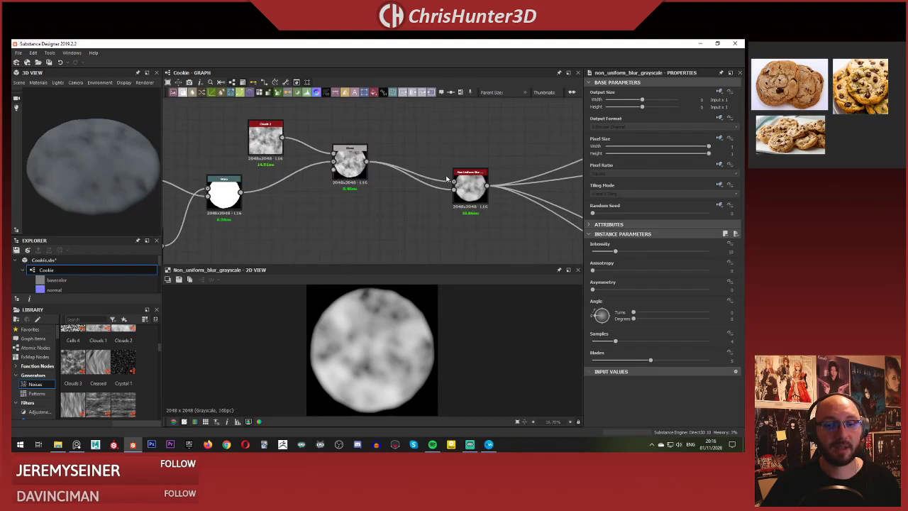
pyautogui.scroll(-6, 448, 177)
pyautogui.moveTo(438, 175); pyautogui.dragTo(411, 156, button='middle')
pyautogui.scroll(4, 519, 168)
pyautogui.doubleClick(456, 158)
pyautogui.scroll(-3, 429, 148)
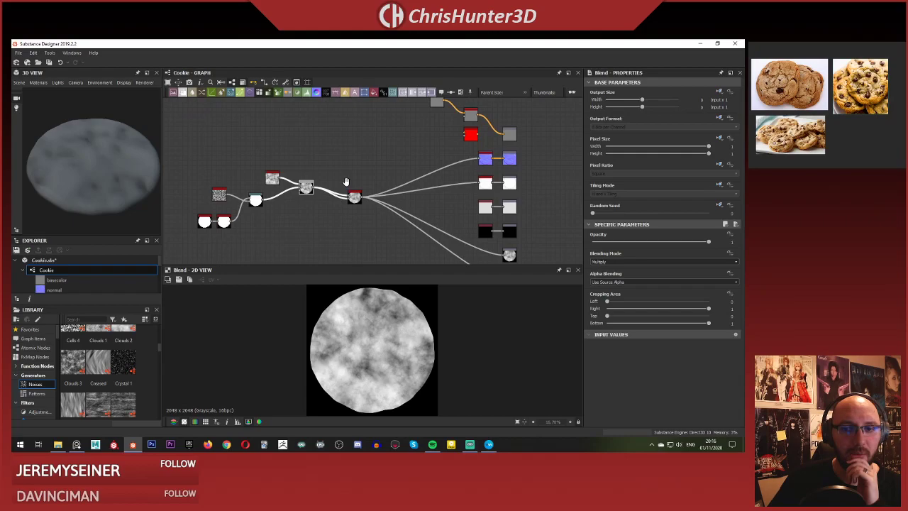
pyautogui.scroll(3, 468, 138)
pyautogui.moveTo(477, 134); pyautogui.dragTo(510, 161, button='middle')
pyautogui.doubleClick(484, 190)
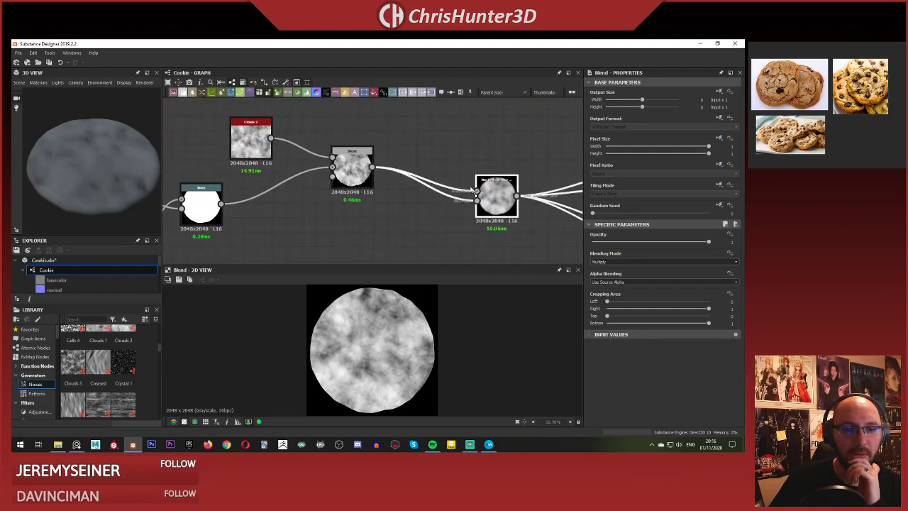
pyautogui.doubleClick(354, 160)
pyautogui.moveTo(374, 172); pyautogui.dragTo(419, 168, button='middle')
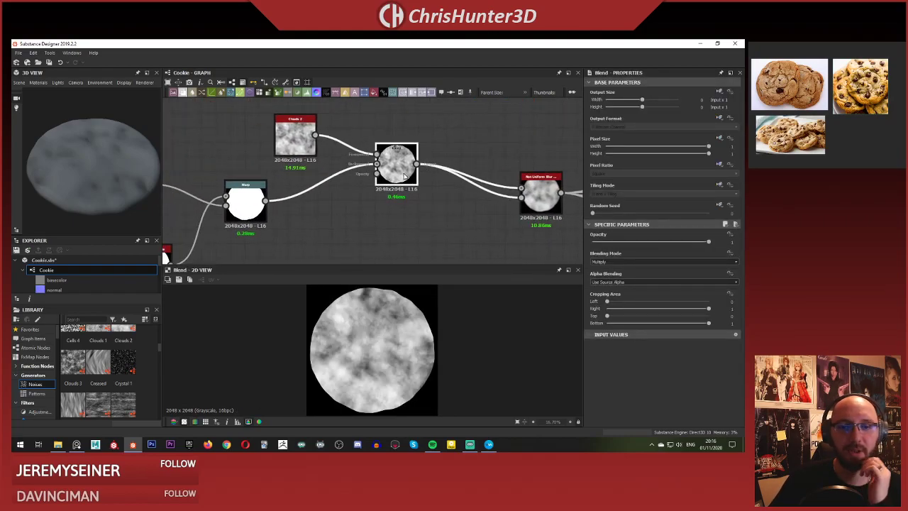
# Reorder the nodes so Non Uniform Blur sits between Warp and Blend, feeding the Blend's background, with Blend driving the material outputs.
pyautogui.moveTo(402, 165); pyautogui.dragTo(446, 164)
pyautogui.moveTo(481, 239); pyautogui.dragTo(385, 201, button='middle')
pyautogui.moveTo(486, 165); pyautogui.dragTo(405, 137)
pyautogui.click(380, 201)
pyautogui.moveTo(436, 205); pyautogui.dragTo(386, 212)
pyautogui.moveTo(388, 143); pyautogui.dragTo(490, 135)
pyautogui.moveTo(383, 213); pyautogui.dragTo(326, 178)
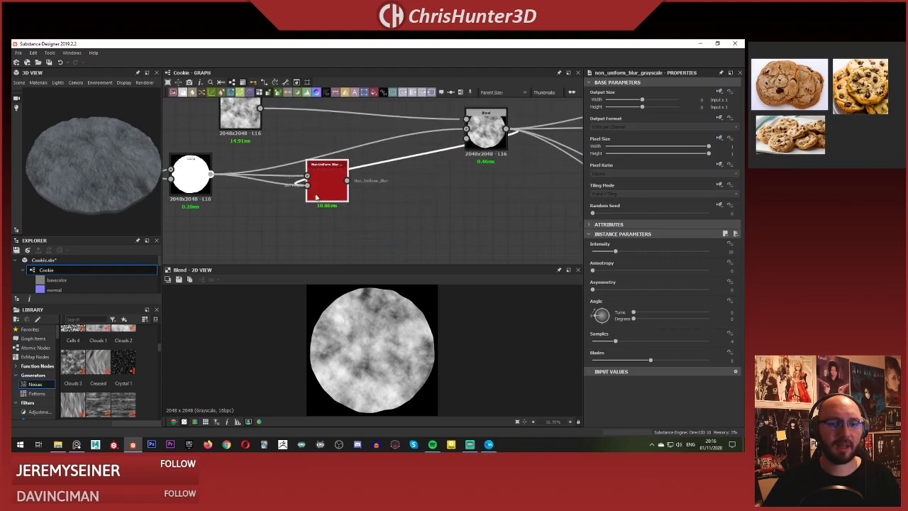
pyautogui.doubleClick(326, 184)
pyautogui.moveTo(415, 149); pyautogui.dragTo(466, 129)
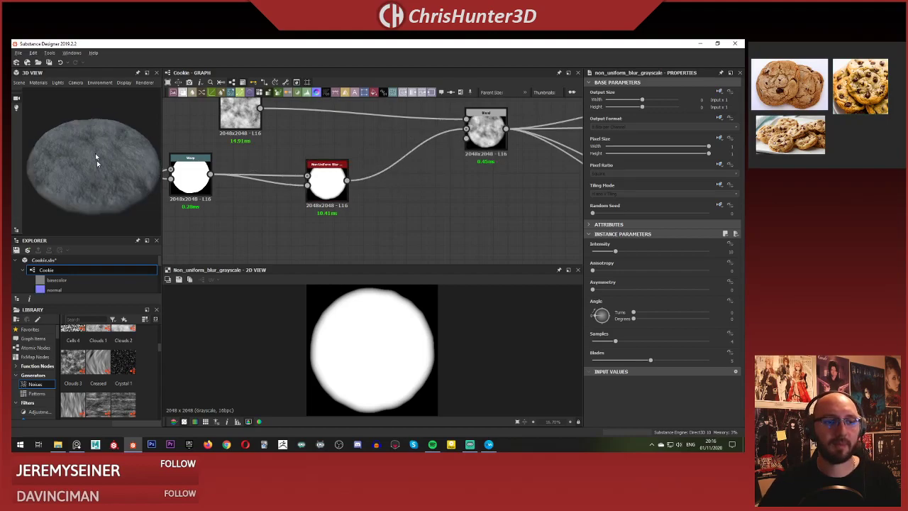
# Inspect the cookie's surface in the 3D preview and review the disc's source nodes in the graph.
pyautogui.moveTo(96, 160); pyautogui.dragTo(117, 147)
pyautogui.scroll(-4, 383, 162)
pyautogui.moveTo(211, 149); pyautogui.dragTo(376, 166, button='middle')
pyautogui.moveTo(180, 191); pyautogui.dragTo(199, 140, button='middle')
pyautogui.scroll(1, 447, 175)
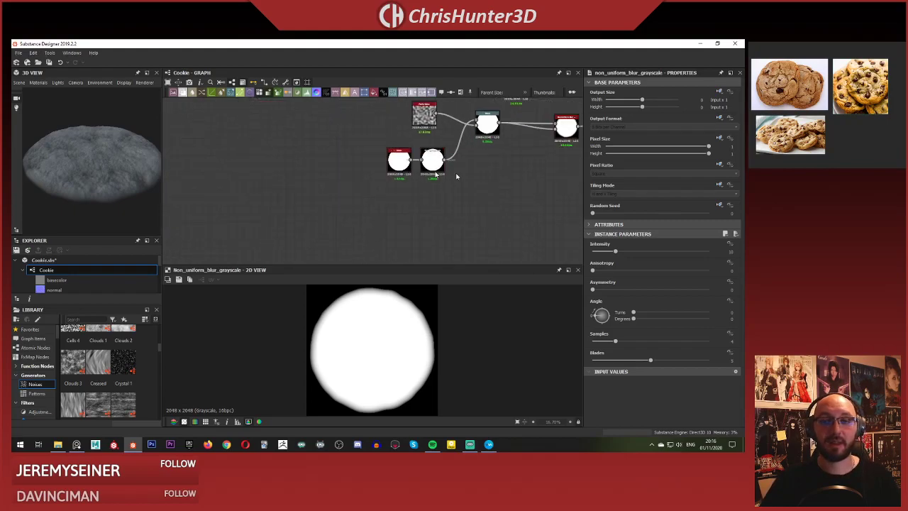
pyautogui.scroll(1, 497, 170)
pyautogui.moveTo(530, 163); pyautogui.dragTo(396, 231, button='middle')
pyautogui.scroll(4, 417, 210)
# Compare the outputs of the Warp, Non Uniform Blur and Blend nodes in the 2D view.
pyautogui.click(435, 173)
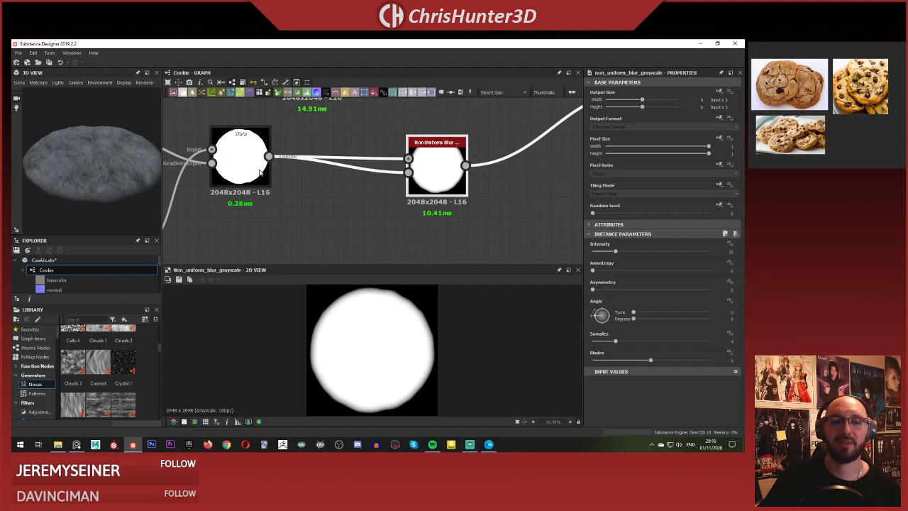
pyautogui.doubleClick(241, 157)
pyautogui.doubleClick(460, 143)
pyautogui.moveTo(485, 106); pyautogui.dragTo(365, 172, button='middle')
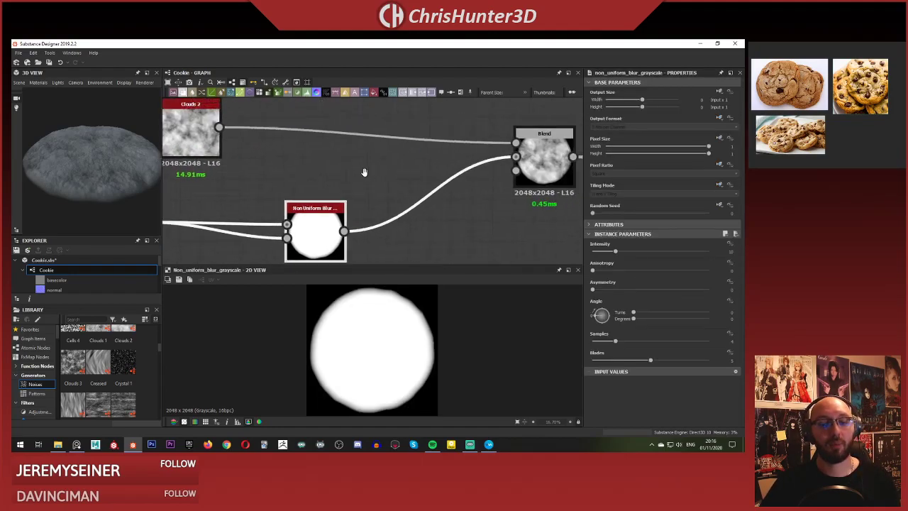
pyautogui.scroll(-1, 365, 172)
pyautogui.doubleClick(504, 155)
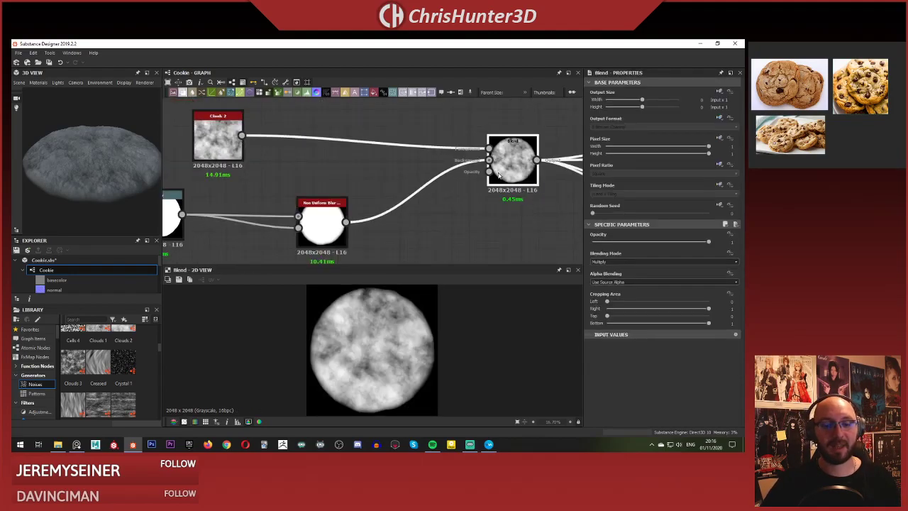
# Move the Clouds 2 node directly above the Non Uniform Blur node, closer to the Blend.
pyautogui.scroll(3, 283, 170)
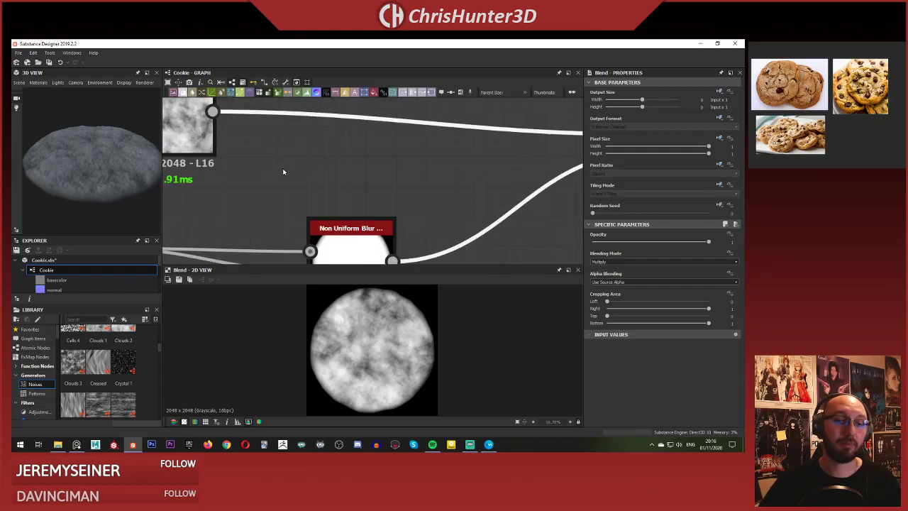
pyautogui.moveTo(284, 172); pyautogui.dragTo(360, 198, button='middle')
pyautogui.scroll(-2, 360, 198)
pyautogui.moveTo(288, 162); pyautogui.dragTo(402, 162)
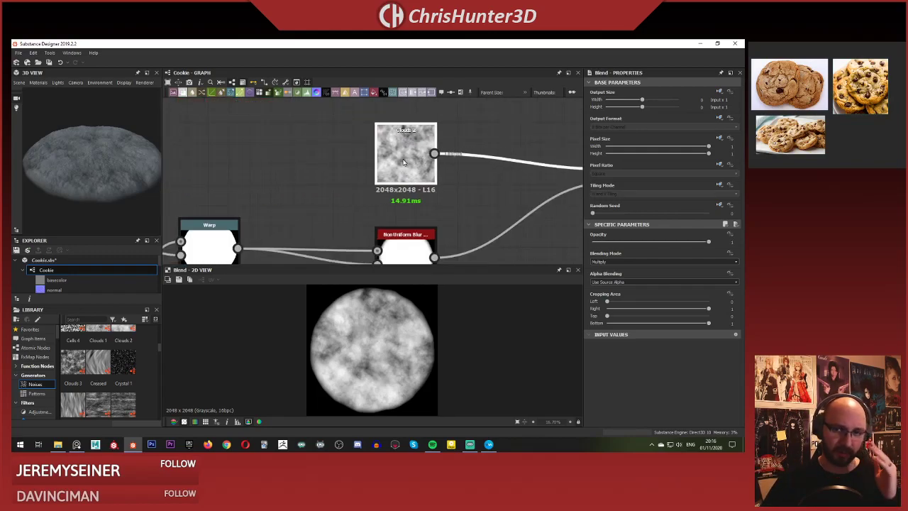
pyautogui.scroll(-1, 413, 165)
pyautogui.moveTo(415, 165); pyautogui.dragTo(341, 182, button='middle')
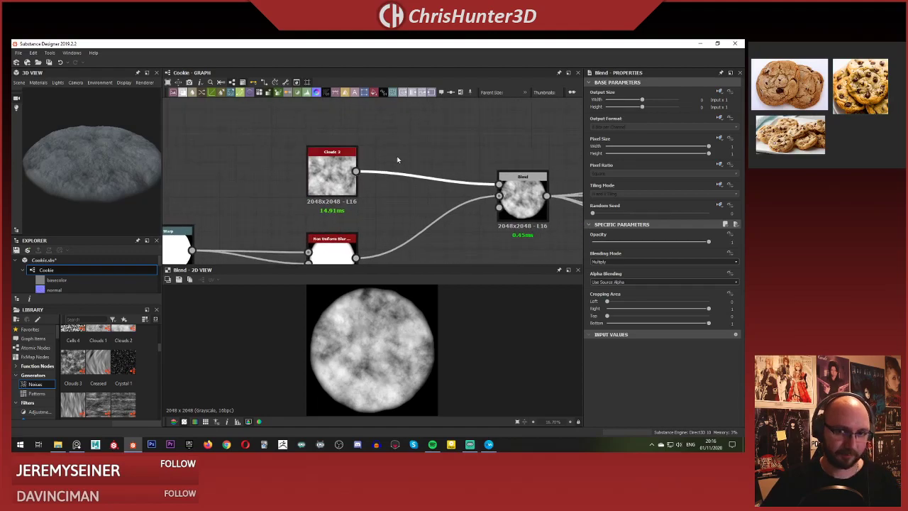
# Insert a Blur HQ Grayscale node between Clouds 2 and Blend and place it close beside Clouds 2.
pyautogui.press('space')
pyautogui.write('blur')
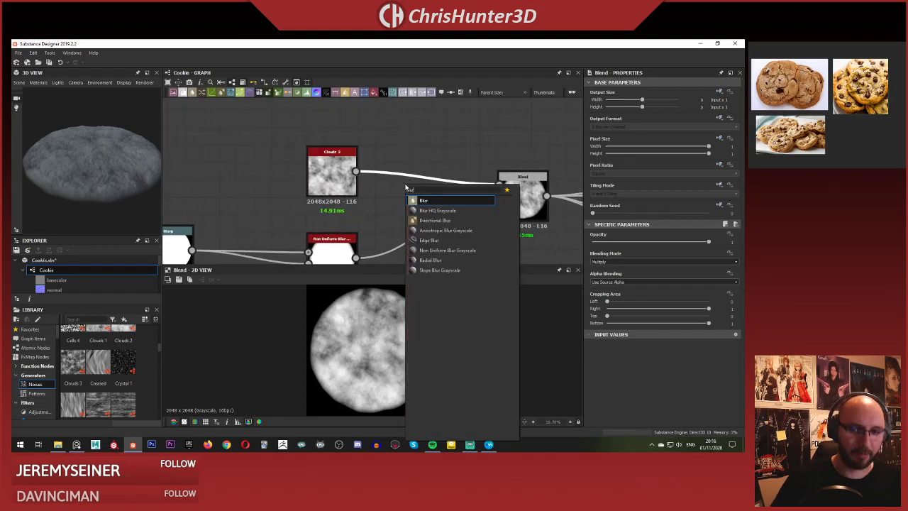
pyautogui.press('Return')
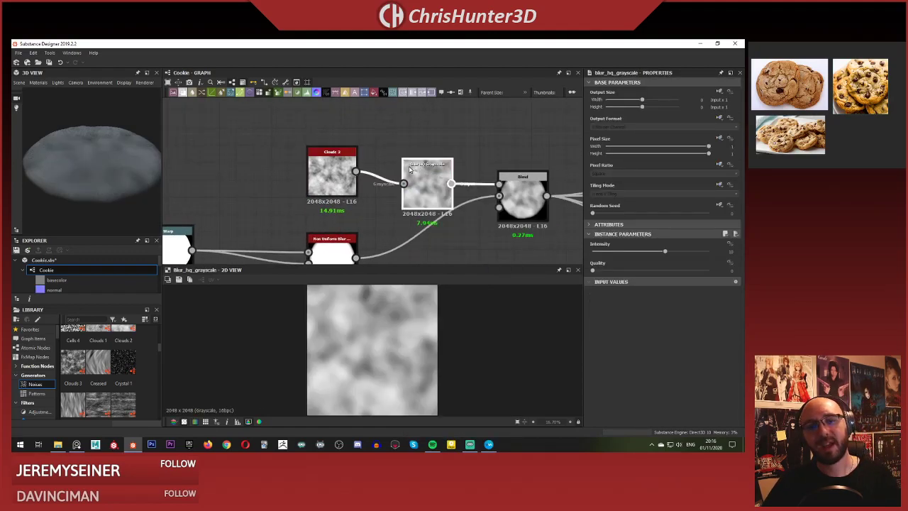
pyautogui.moveTo(409, 170); pyautogui.dragTo(383, 159)
pyautogui.moveTo(327, 180); pyautogui.dragTo(339, 153, button='middle')
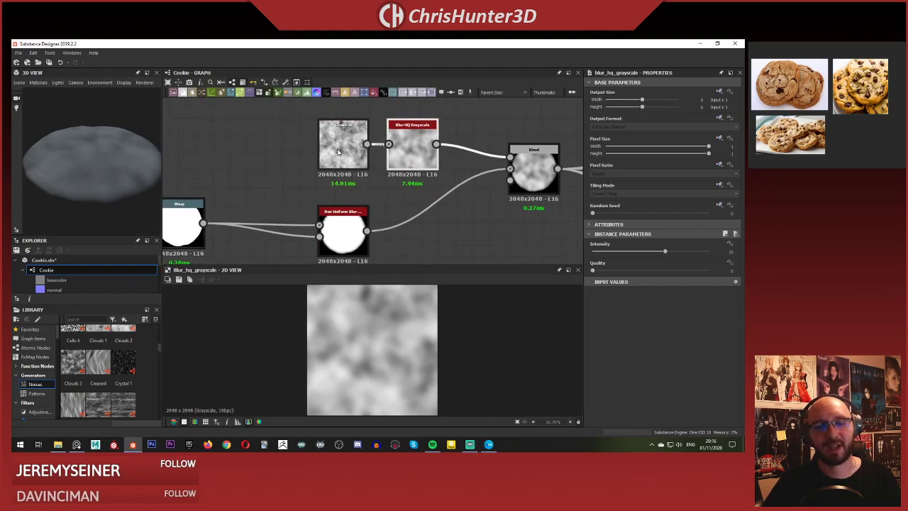
# View the unblurred Clouds 2 pattern in the 2D view and examine the cookie's surface in the 3D preview from several angles.
pyautogui.click(339, 152)
pyautogui.click(396, 161)
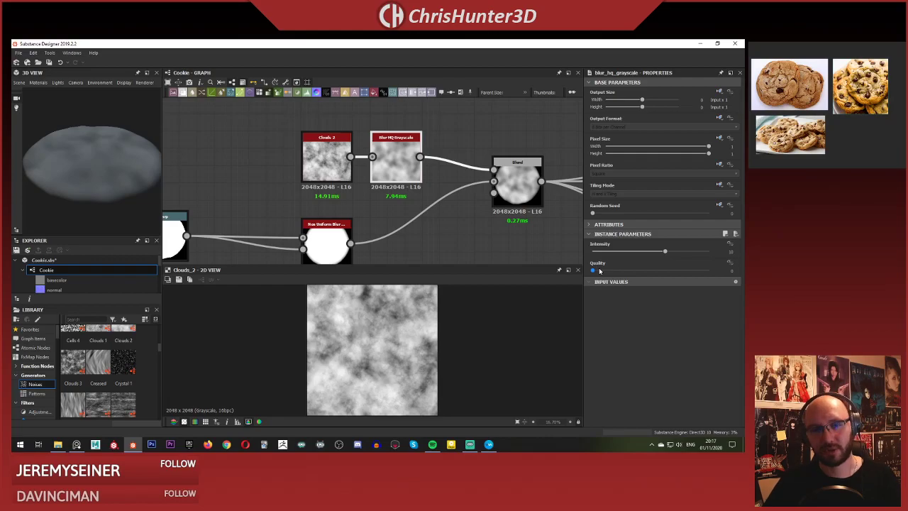
pyautogui.scroll(-2, 361, 217)
pyautogui.moveTo(361, 216); pyautogui.dragTo(392, 195, button='middle')
pyautogui.scroll(2, 339, 180)
pyautogui.moveTo(340, 180); pyautogui.dragTo(318, 183, button='middle')
pyautogui.scroll(-1, 97, 159)
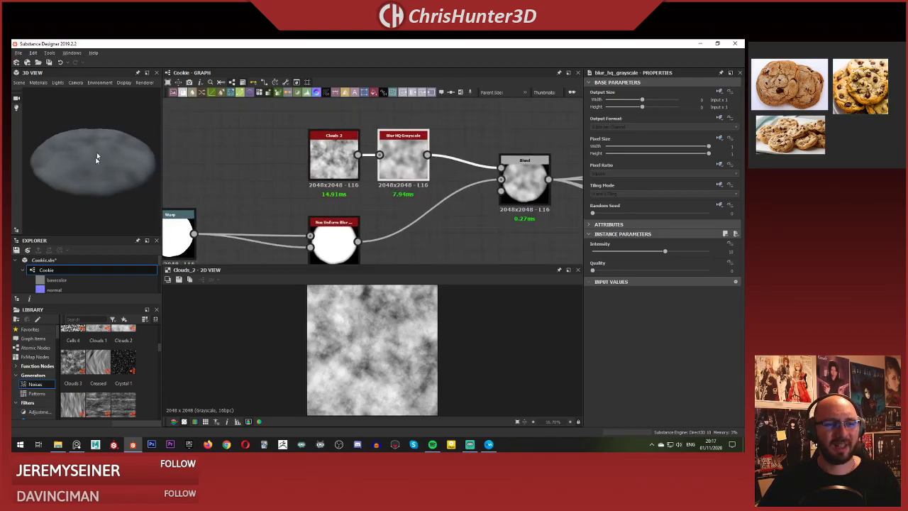
pyautogui.moveTo(97, 159)
pyautogui.mouseDown()
pyautogui.moveTo(90, 145)
pyautogui.moveTo(115, 166)
pyautogui.moveTo(99, 158)
pyautogui.mouseUp()
pyautogui.scroll(2, 113, 151)
pyautogui.scroll(-2, 114, 153)
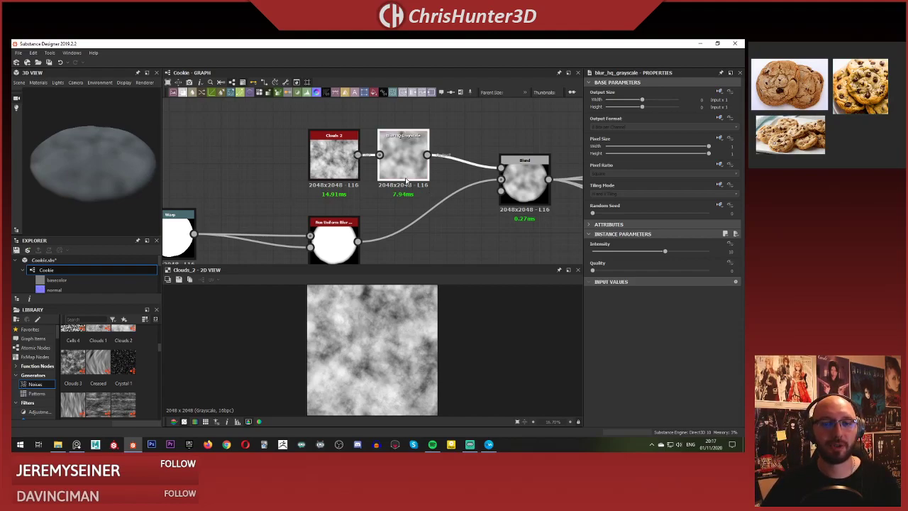
pyautogui.moveTo(127, 167)
pyautogui.mouseDown()
pyautogui.moveTo(103, 163)
pyautogui.moveTo(99, 142)
pyautogui.moveTo(132, 158)
pyautogui.mouseUp()
# Try several low intensities on the Blur HQ Grayscale node against the 3D preview and settle on about 3.3.
pyautogui.moveTo(645, 257); pyautogui.dragTo(597, 257)
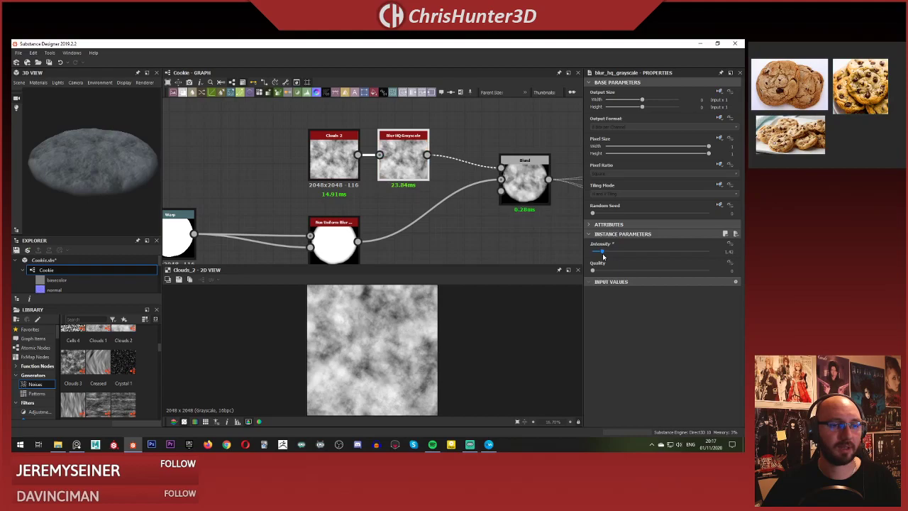
pyautogui.moveTo(601, 257); pyautogui.dragTo(613, 255)
pyautogui.moveTo(95, 164)
pyautogui.mouseDown()
pyautogui.moveTo(100, 205)
pyautogui.moveTo(102, 164)
pyautogui.moveTo(109, 200)
pyautogui.moveTo(106, 167)
pyautogui.mouseUp()
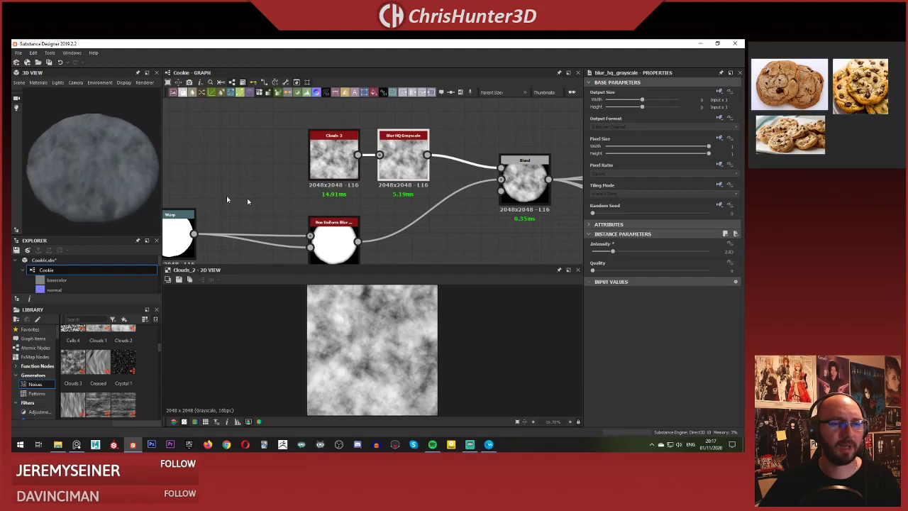
pyautogui.moveTo(611, 254); pyautogui.dragTo(596, 256)
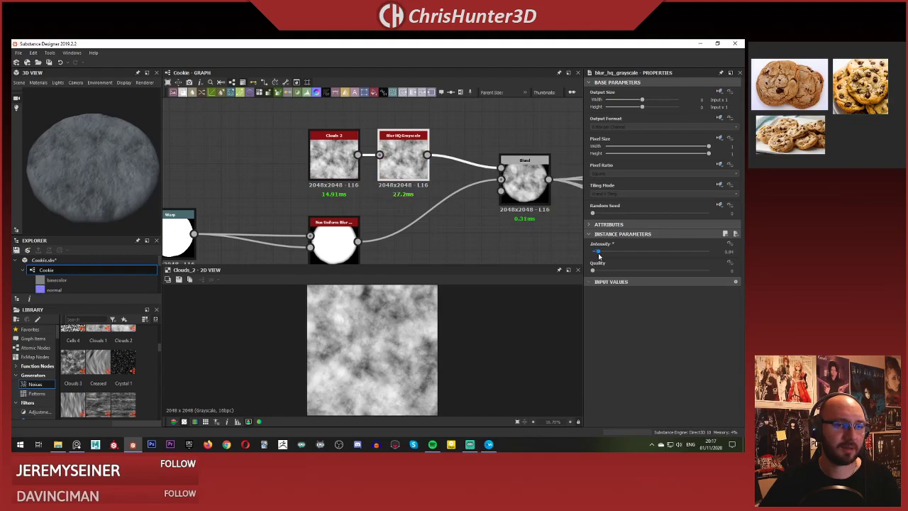
pyautogui.moveTo(598, 253); pyautogui.dragTo(617, 259)
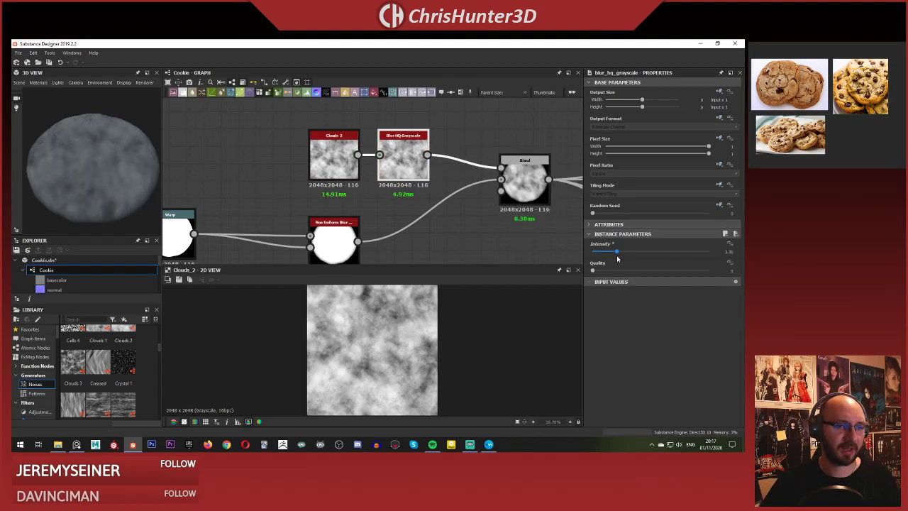
# Try a scale of 2 and a disorder of about 0.37 on the Clouds 2 node.
pyautogui.moveTo(329, 145); pyautogui.dragTo(366, 136, button='middle')
pyautogui.doubleClick(365, 135)
pyautogui.doubleClick(430, 148)
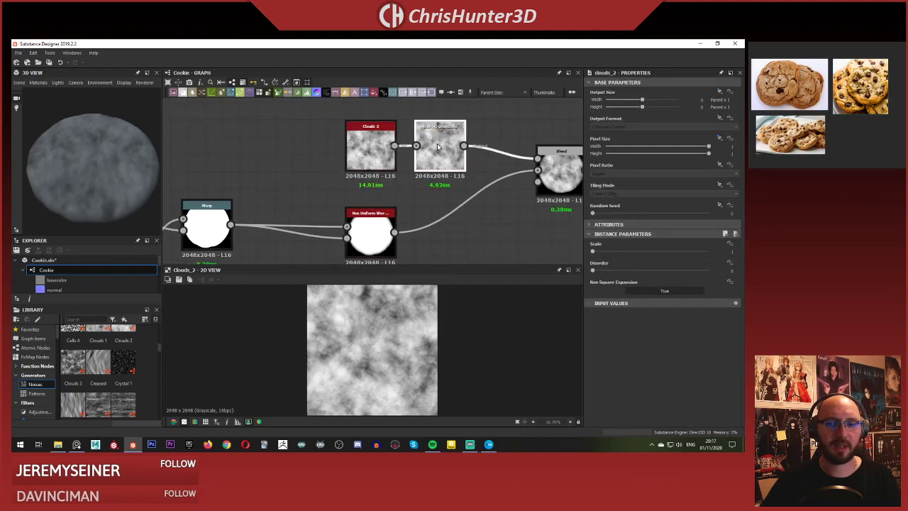
pyautogui.doubleClick(356, 148)
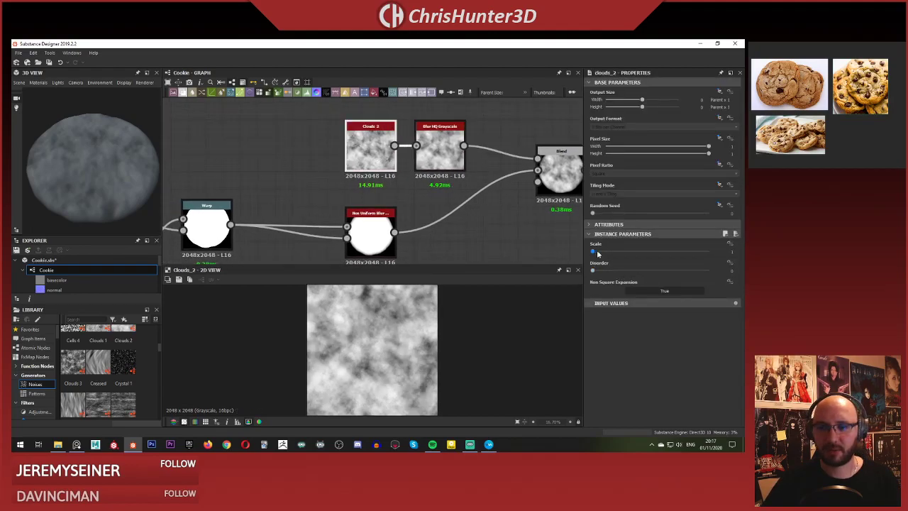
pyautogui.moveTo(598, 254); pyautogui.dragTo(603, 254)
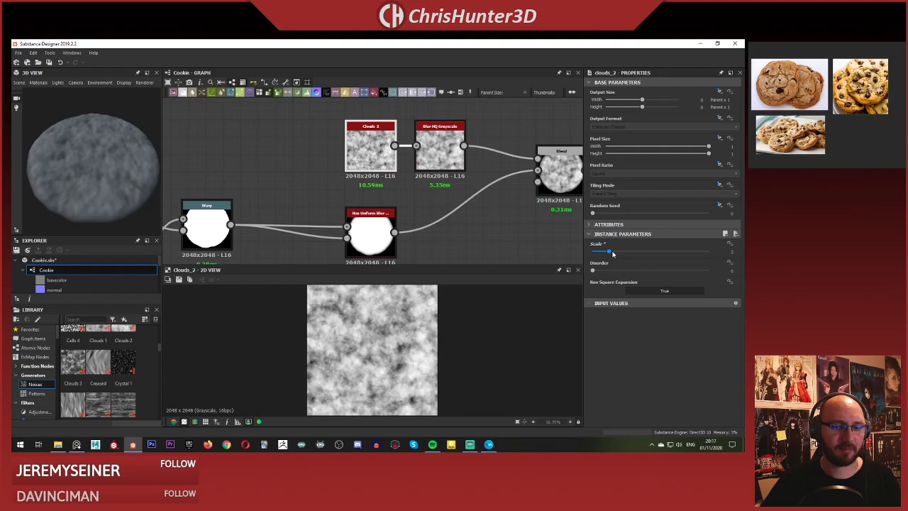
pyautogui.moveTo(618, 254); pyautogui.dragTo(593, 253)
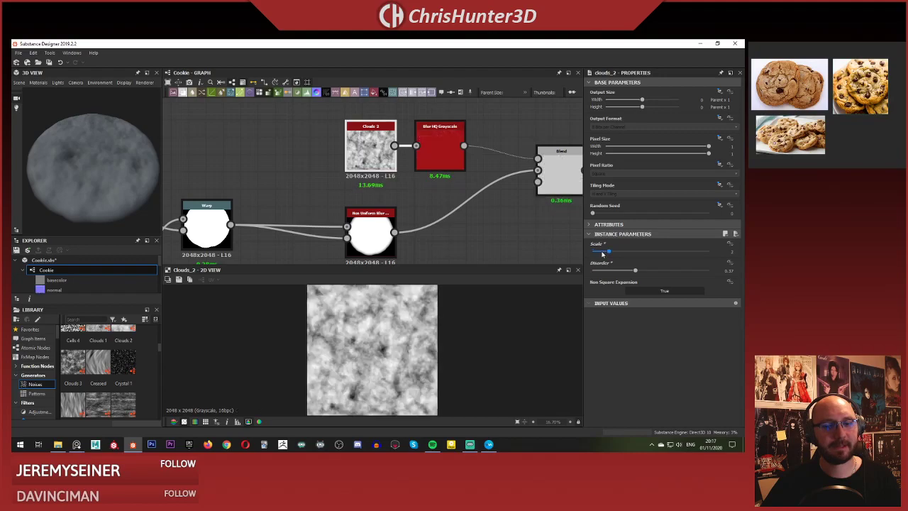
pyautogui.scroll(-3, 296, 176)
pyautogui.scroll(3, 296, 177)
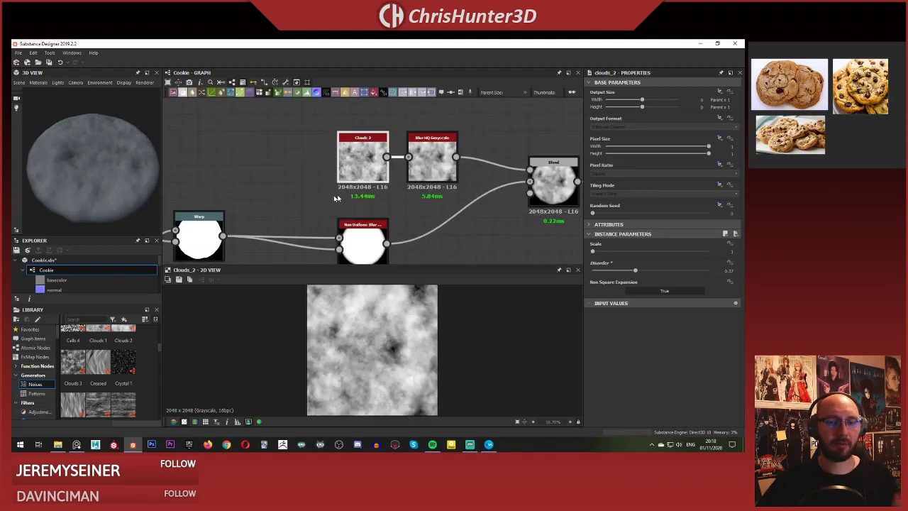
pyautogui.moveTo(457, 199); pyautogui.dragTo(387, 216, button='middle')
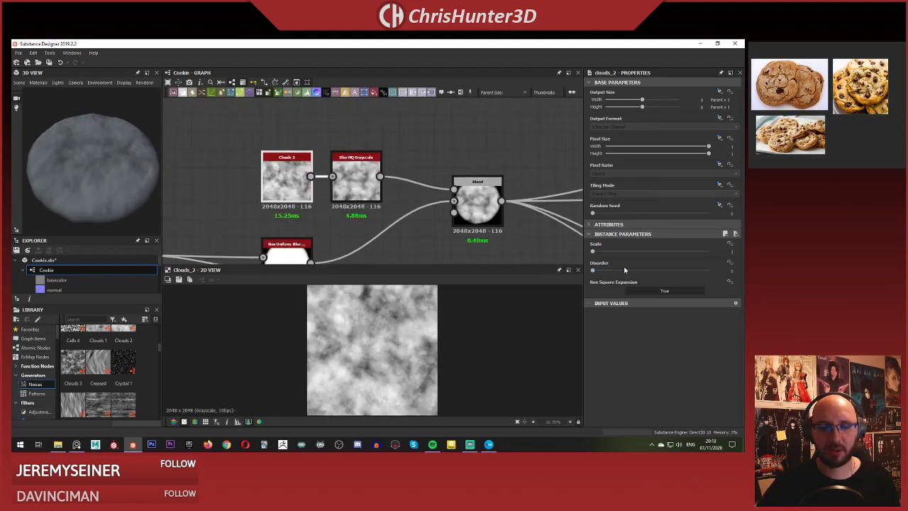
# View the Blur HQ Grayscale output in the 2D view and examine how it feeds the Blend.
pyautogui.doubleClick(360, 177)
pyautogui.moveTo(359, 177); pyautogui.dragTo(336, 155, button='middle')
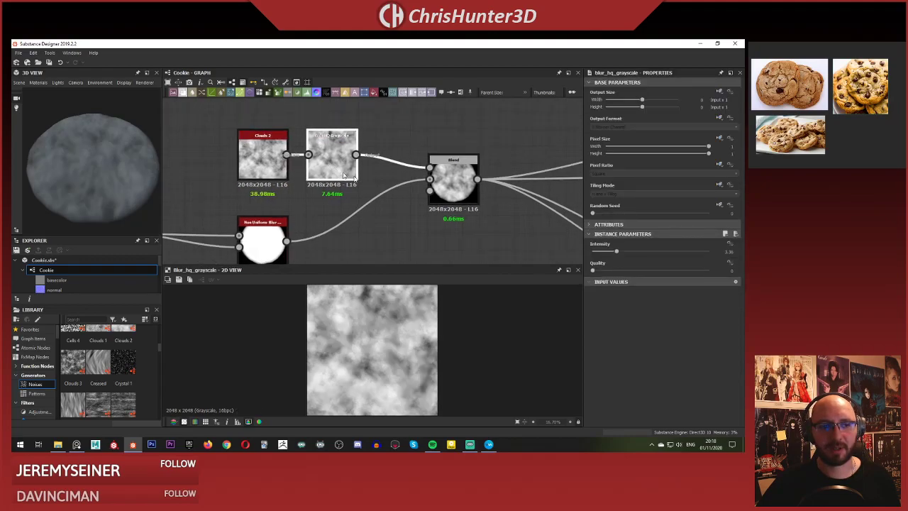
pyautogui.scroll(1, 445, 179)
pyautogui.moveTo(445, 179); pyautogui.dragTo(434, 186, button='middle')
pyautogui.scroll(-1, 434, 186)
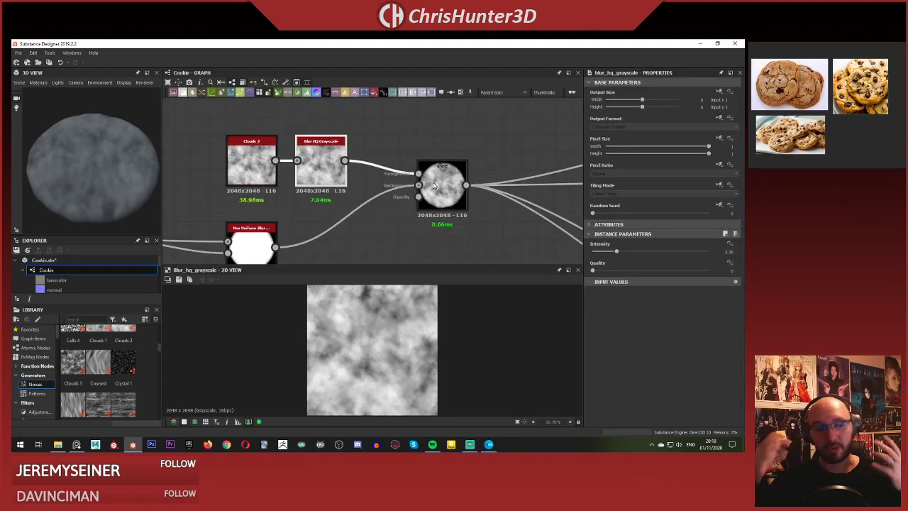
pyautogui.moveTo(263, 211); pyautogui.dragTo(383, 229, button='middle')
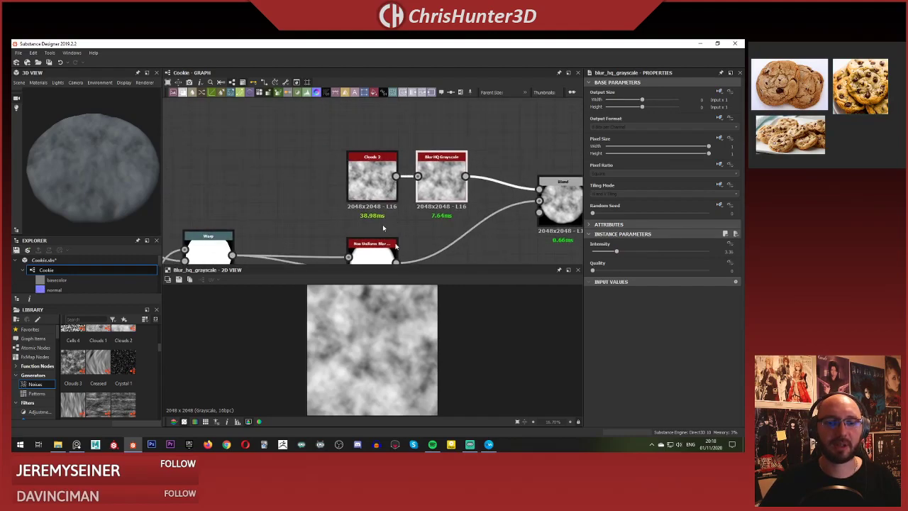
# Move the Clouds 2 node away from Blur HQ Grayscale to open a one-node gap between them.
pyautogui.moveTo(377, 186); pyautogui.dragTo(345, 187, button='middle')
pyautogui.scroll(2, 345, 187)
pyautogui.moveTo(335, 109); pyautogui.dragTo(366, 157)
pyautogui.moveTo(346, 189); pyautogui.dragTo(220, 166)
pyautogui.click(316, 140)
pyautogui.moveTo(316, 140); pyautogui.dragTo(375, 130, button='middle')
pyautogui.moveTo(281, 154); pyautogui.dragTo(256, 178)
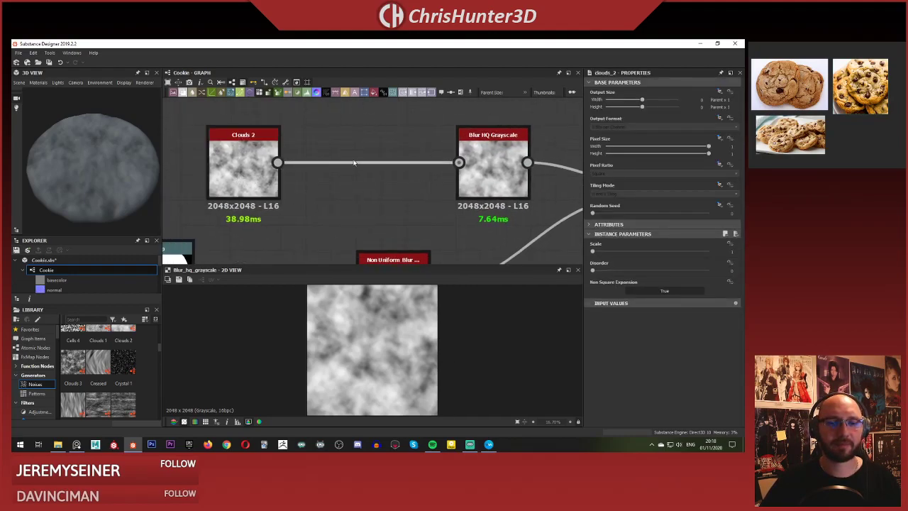
# Insert a Histogram Scan node between Clouds 2 and Blur HQ Grayscale.
pyautogui.press('space')
pyautogui.write('his')
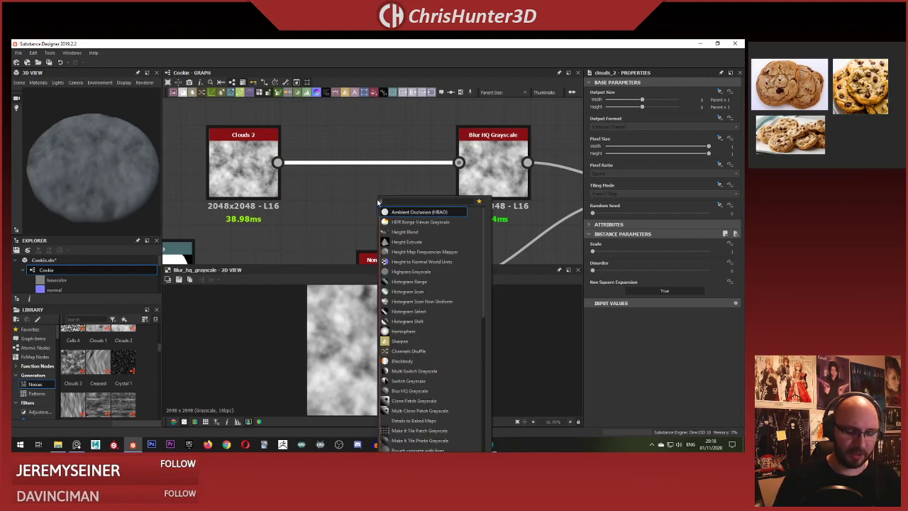
pyautogui.press('Down')
pyautogui.press('Return')
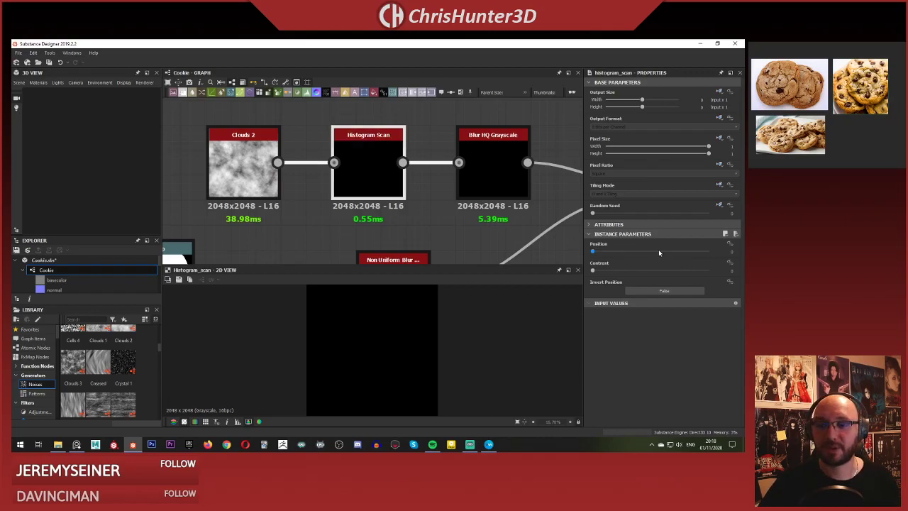
# Set the Histogram Scan's position to about 0.63 and its contrast to about 0.37.
pyautogui.moveTo(658, 251); pyautogui.dragTo(651, 253)
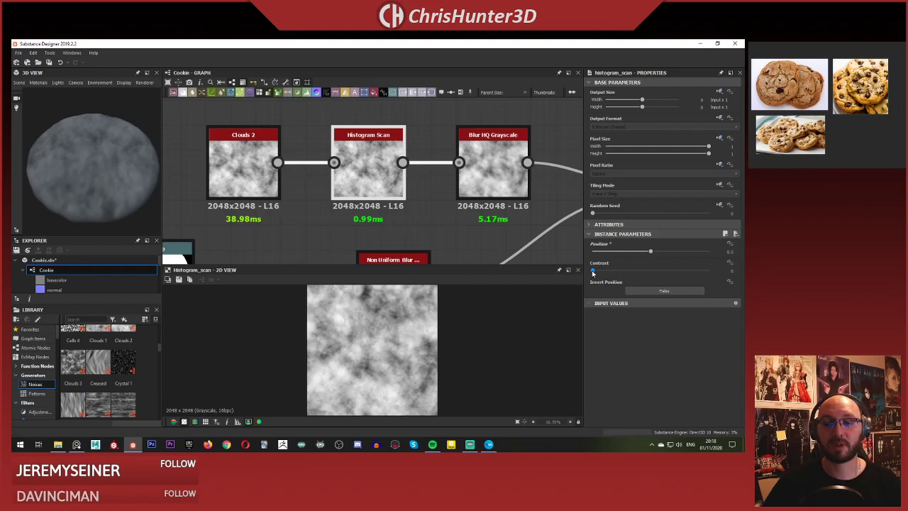
pyautogui.moveTo(653, 251)
pyautogui.mouseDown()
pyautogui.moveTo(672, 254)
pyautogui.moveTo(636, 256)
pyautogui.moveTo(655, 259)
pyautogui.moveTo(634, 268)
pyautogui.moveTo(638, 253)
pyautogui.moveTo(618, 254)
pyautogui.moveTo(665, 263)
pyautogui.mouseUp()
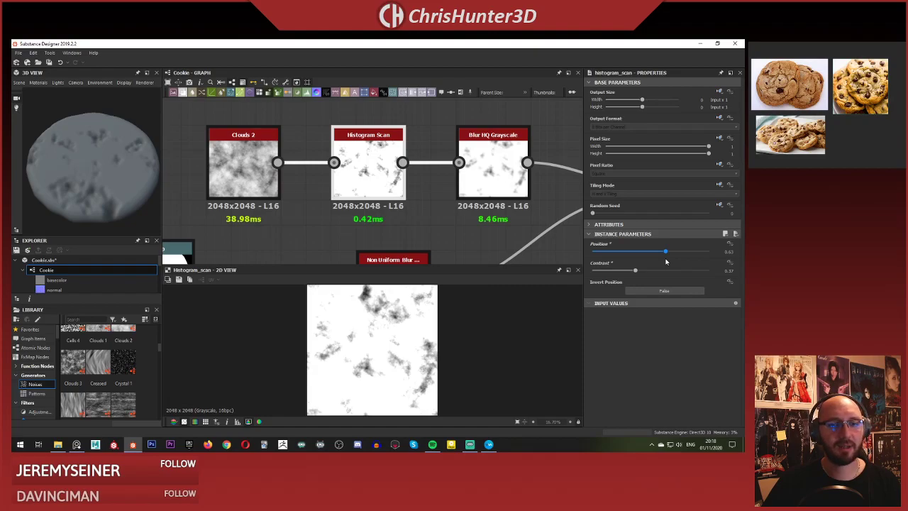
pyautogui.scroll(-3, 447, 198)
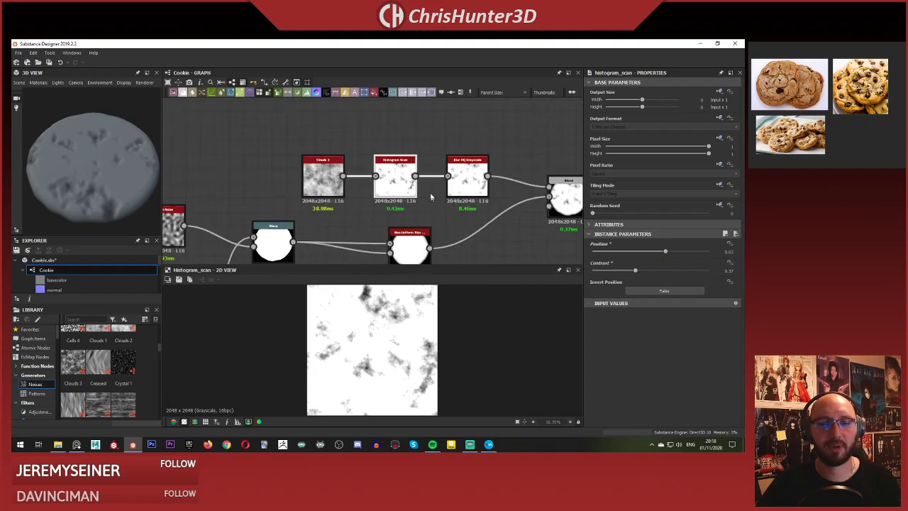
pyautogui.moveTo(396, 152); pyautogui.dragTo(347, 162, button='middle')
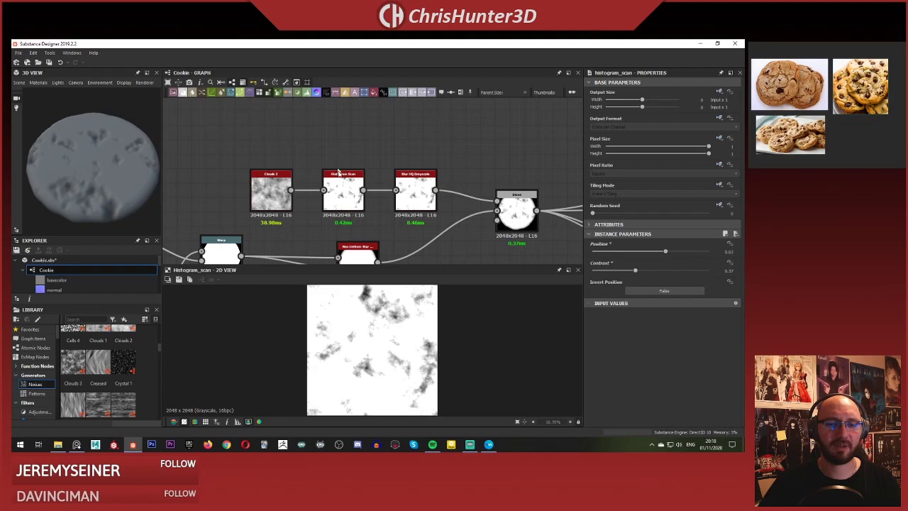
# Delete the Histogram Scan node and show the Clouds 2 pattern in the 2D view.
pyautogui.press('BackSpace')
pyautogui.doubleClick(268, 190)
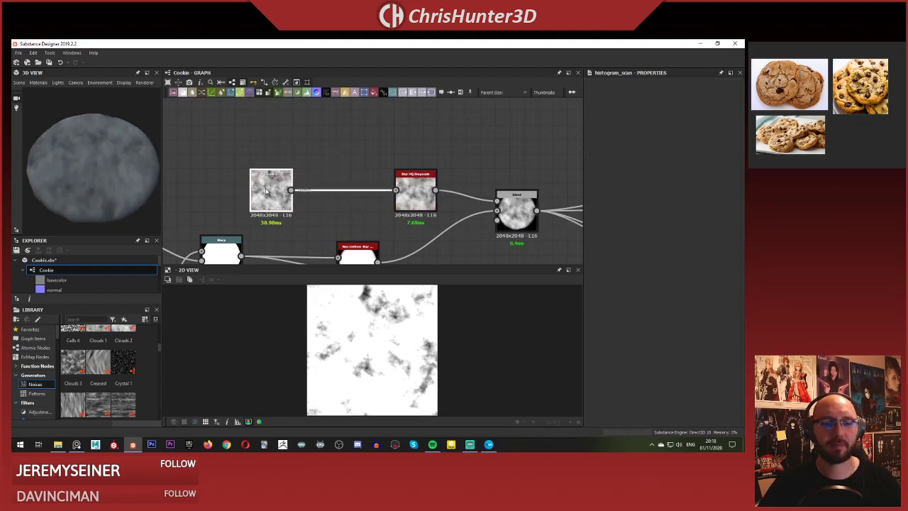
pyautogui.click(428, 193)
pyautogui.doubleClick(271, 190)
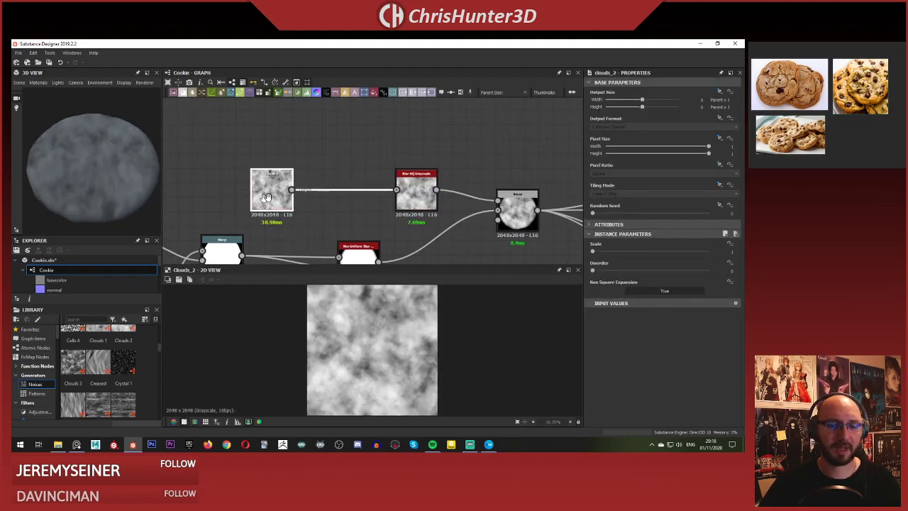
pyautogui.moveTo(298, 198); pyautogui.dragTo(342, 200, button='middle')
pyautogui.scroll(3, 361, 361)
pyautogui.press('f')
pyautogui.moveTo(333, 131); pyautogui.dragTo(349, 154, button='middle')
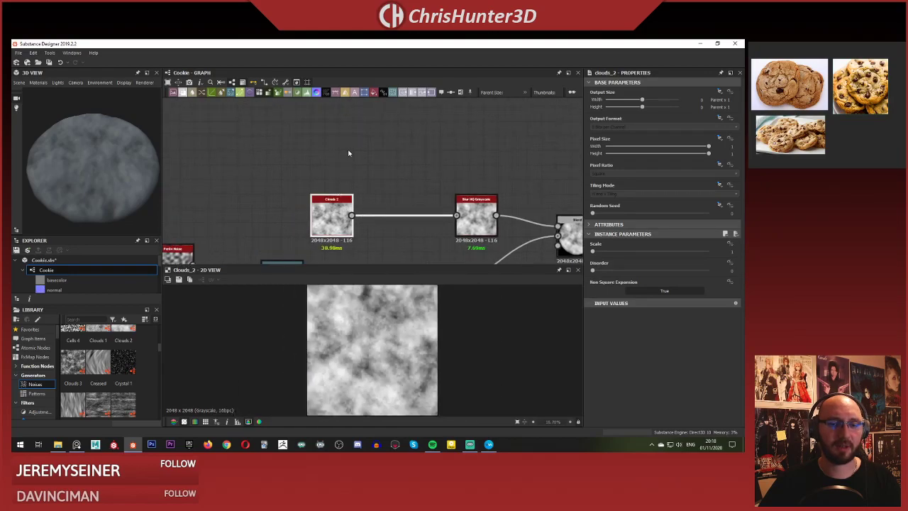
pyautogui.press('space')
pyautogui.rightClick(349, 154)
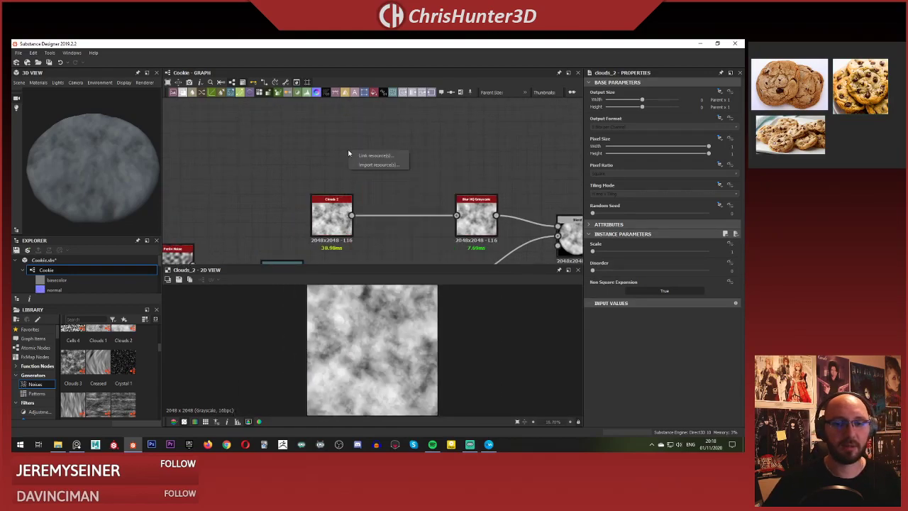
pyautogui.click(337, 146)
pyautogui.rightClick(337, 146)
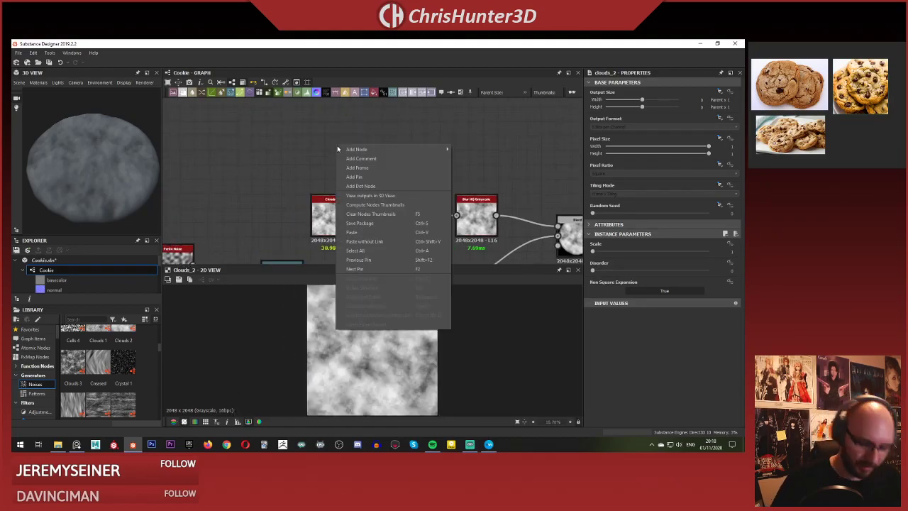
pyautogui.click(320, 145)
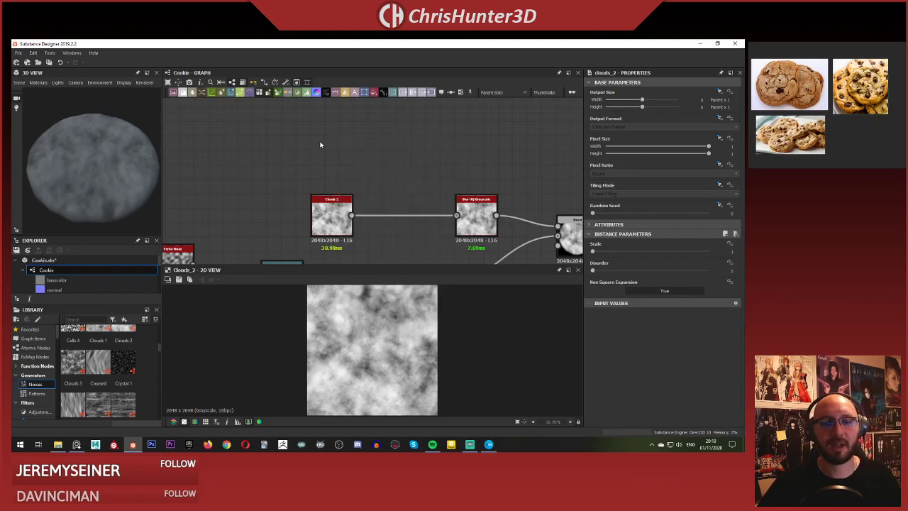
# Add a Perlin Noise node and place it just above Clouds 2.
pyautogui.press('space')
pyautogui.write('s')
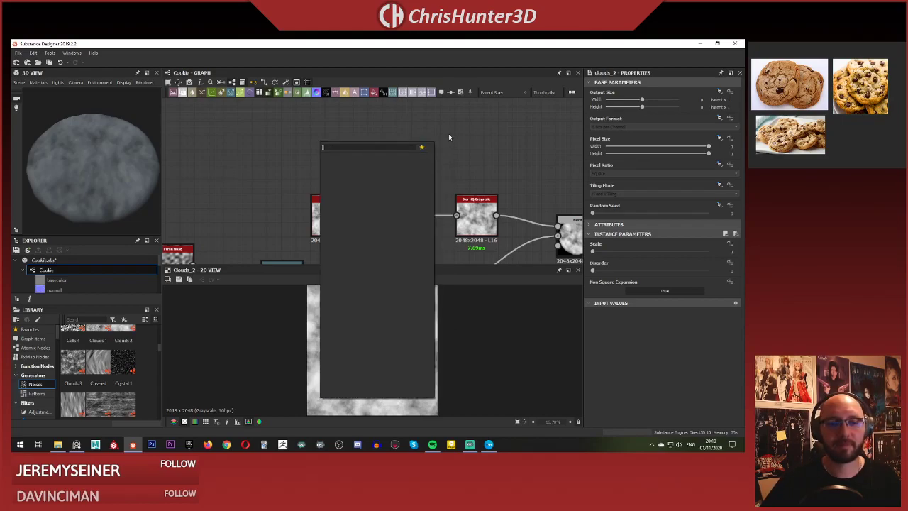
pyautogui.press('BackSpace')
pyautogui.write('per')
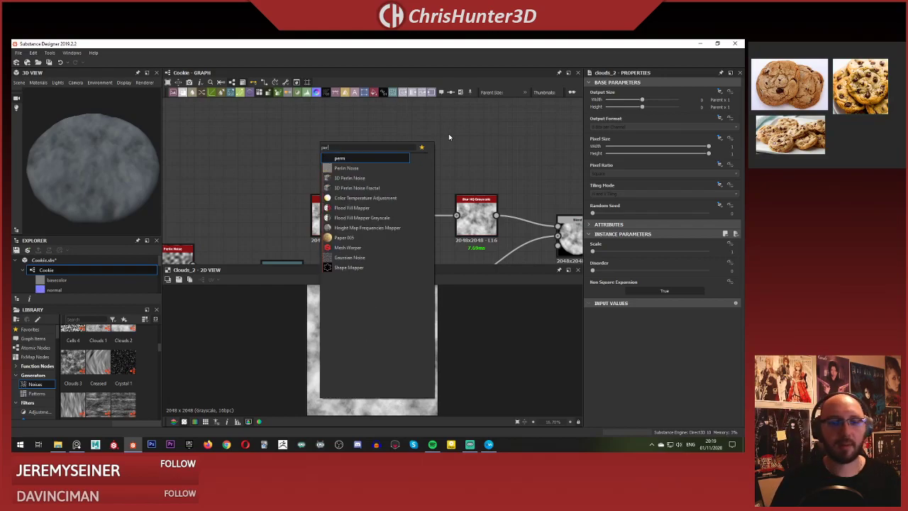
pyautogui.press('Return')
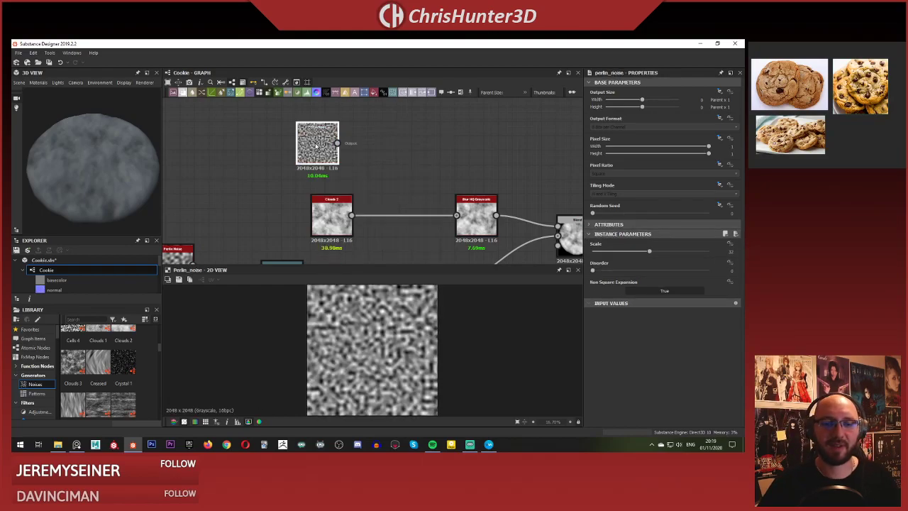
pyautogui.moveTo(316, 146); pyautogui.dragTo(328, 160)
# Feed the Warp's existing Perlin Noise into Blur HQ Grayscale in place of Clouds 2 and view the blurred result.
pyautogui.moveTo(417, 171); pyautogui.dragTo(519, 107, button='middle')
pyautogui.click(285, 209)
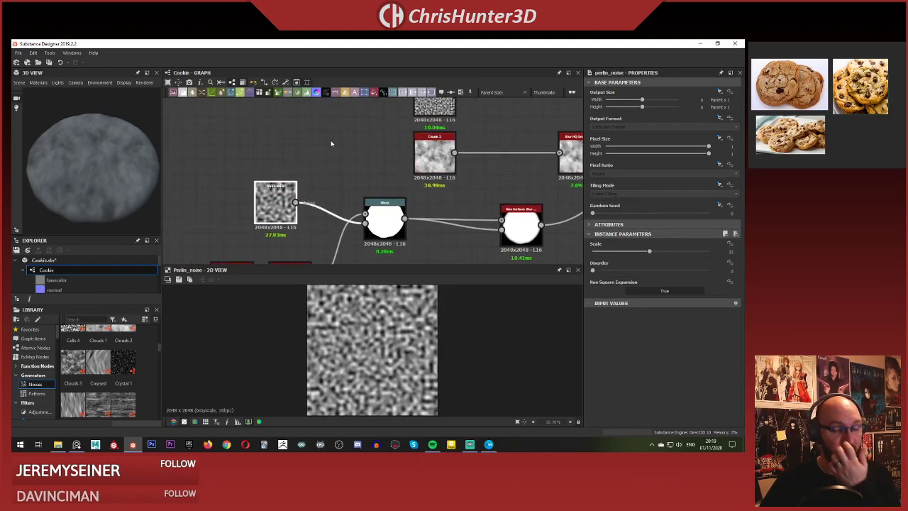
pyautogui.moveTo(332, 142); pyautogui.dragTo(297, 154, button='middle')
pyautogui.scroll(-1, 296, 153)
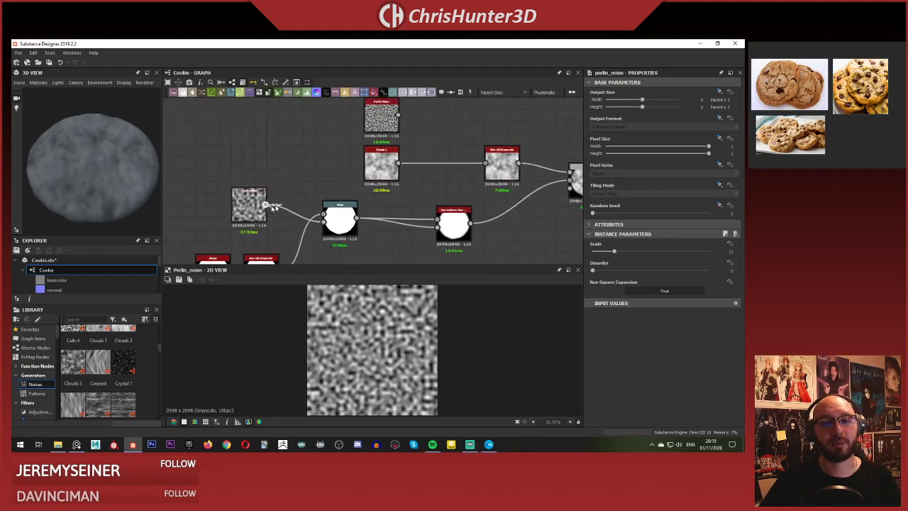
pyautogui.moveTo(266, 205); pyautogui.dragTo(486, 164)
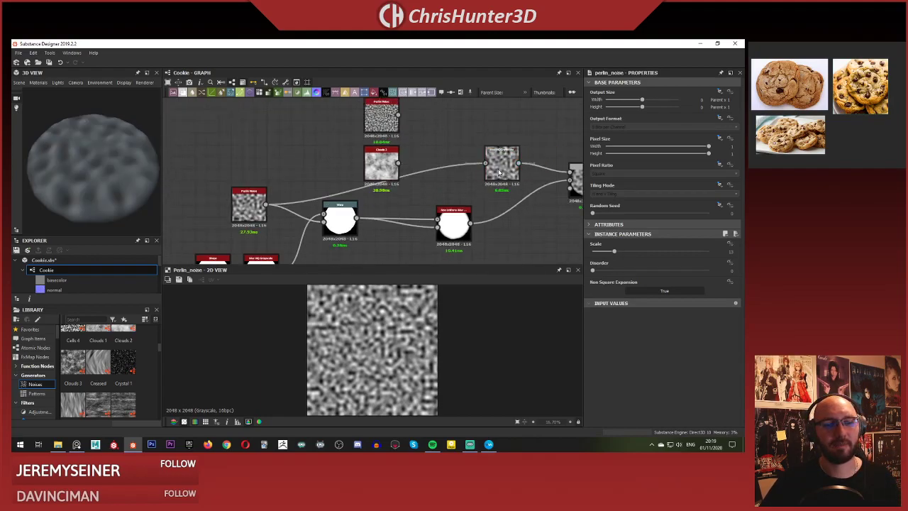
pyautogui.click(499, 172)
pyautogui.moveTo(431, 147); pyautogui.dragTo(417, 152, button='middle')
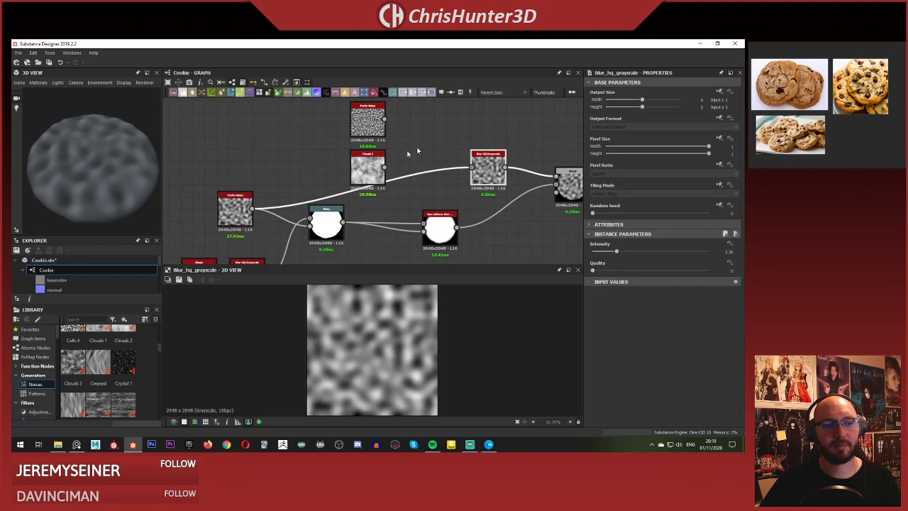
# Delete the disconnected Clouds 2 node.
pyautogui.click(230, 221)
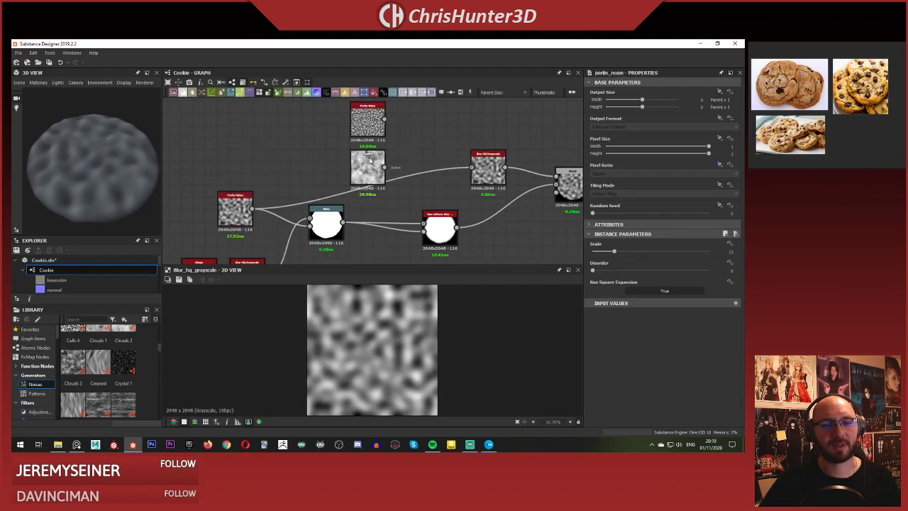
pyautogui.press('Delete')
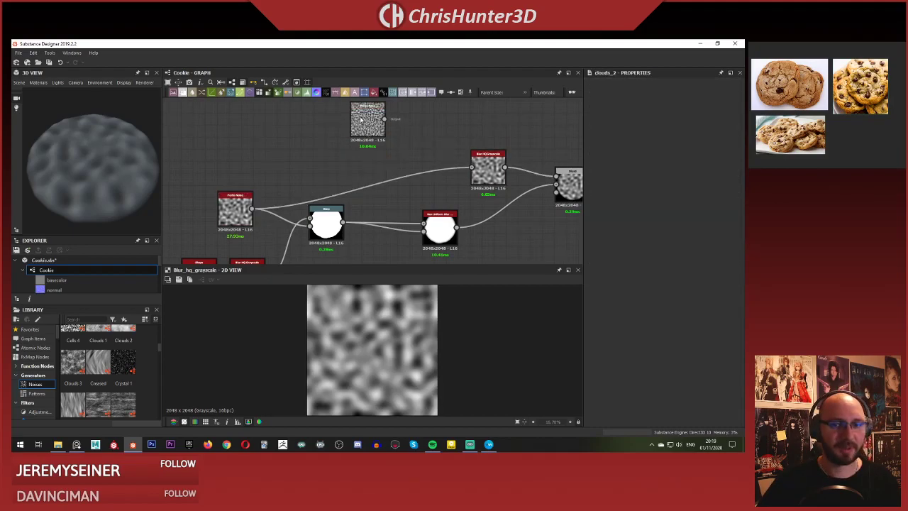
pyautogui.moveTo(387, 150); pyautogui.dragTo(367, 176, button='middle')
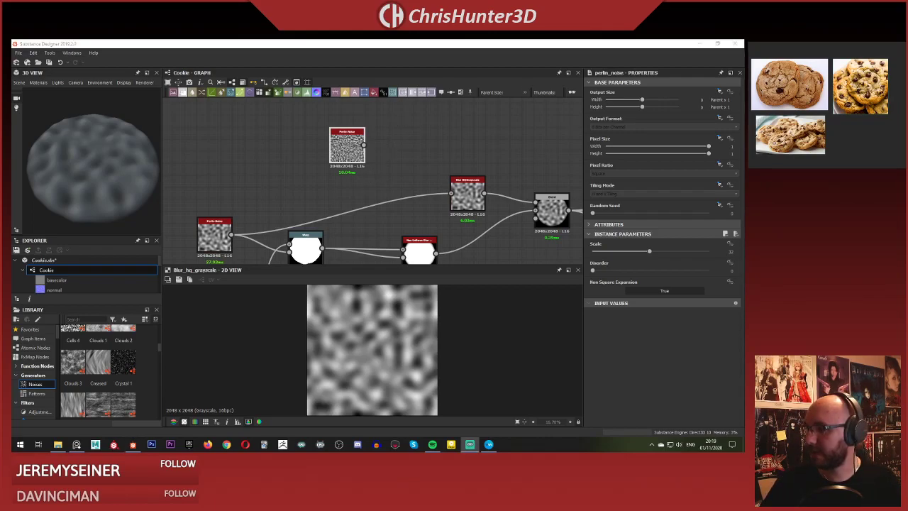
# Connect the new Perlin Noise node to Blur HQ Grayscale and lower the noise's scale to about 7.
pyautogui.click(338, 152)
pyautogui.moveTo(338, 152); pyautogui.dragTo(346, 138, button='middle')
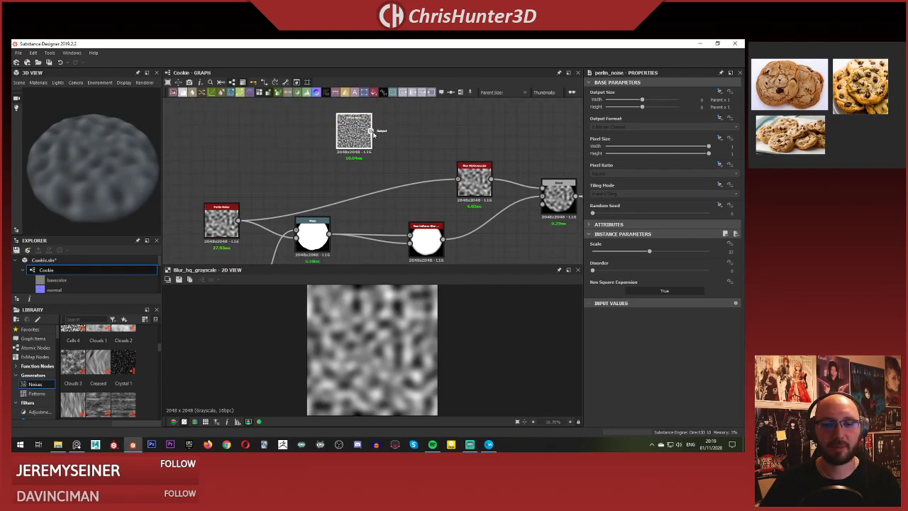
pyautogui.moveTo(371, 131); pyautogui.dragTo(362, 157)
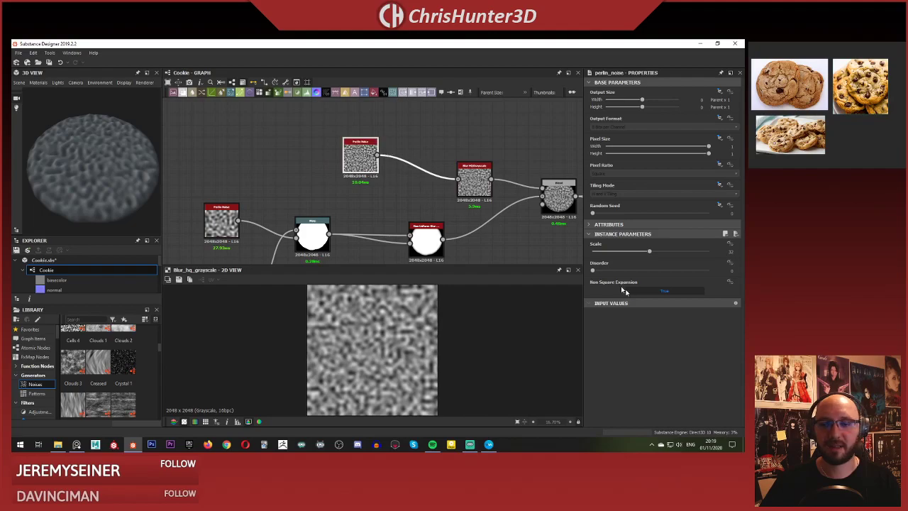
pyautogui.moveTo(609, 253); pyautogui.dragTo(602, 254)
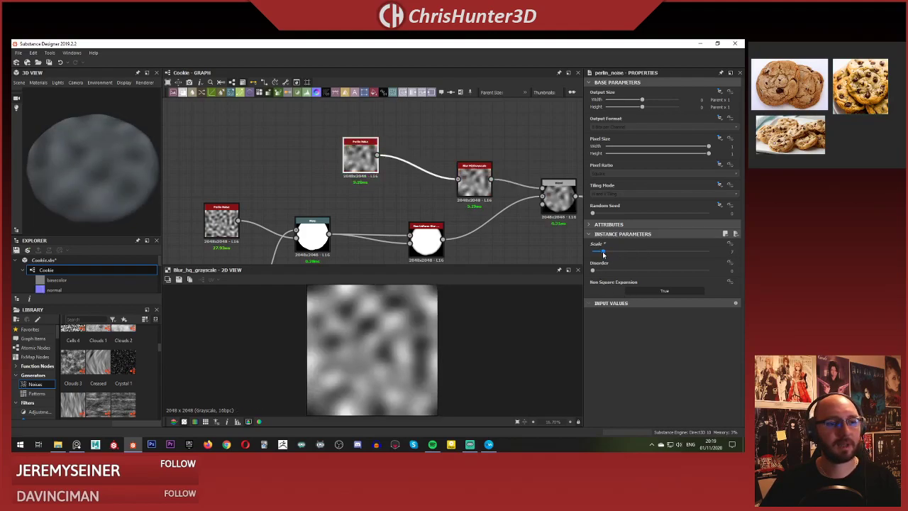
# Move the upper Perlin Noise node farther from Blur HQ Grayscale and align it in a straight row with that node.
pyautogui.moveTo(134, 179); pyautogui.dragTo(129, 154)
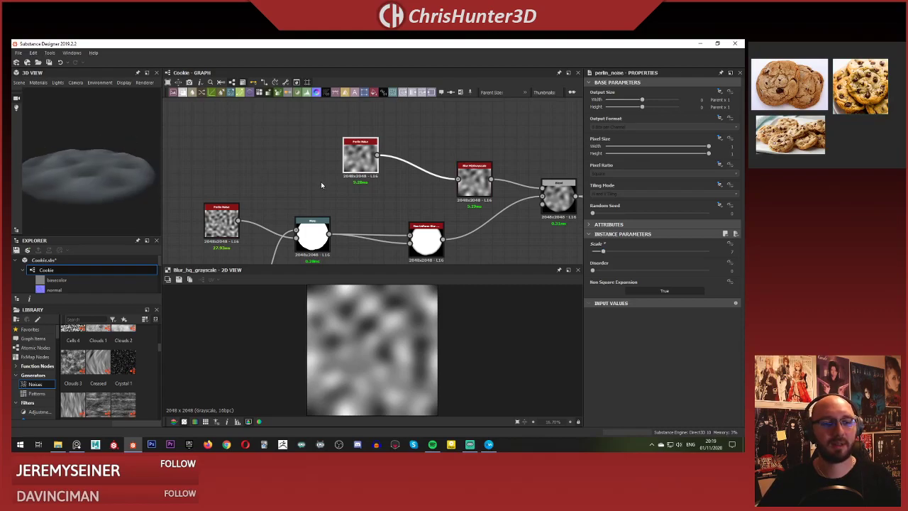
pyautogui.scroll(-3, 322, 181)
pyautogui.moveTo(327, 174); pyautogui.dragTo(312, 140, button='middle')
pyautogui.scroll(2, 368, 142)
pyautogui.moveTo(369, 142); pyautogui.dragTo(429, 149, button='middle')
pyautogui.moveTo(91, 189)
pyautogui.mouseDown()
pyautogui.moveTo(93, 160)
pyautogui.moveTo(95, 174)
pyautogui.moveTo(121, 173)
pyautogui.moveTo(112, 178)
pyautogui.moveTo(122, 158)
pyautogui.moveTo(95, 174)
pyautogui.mouseUp()
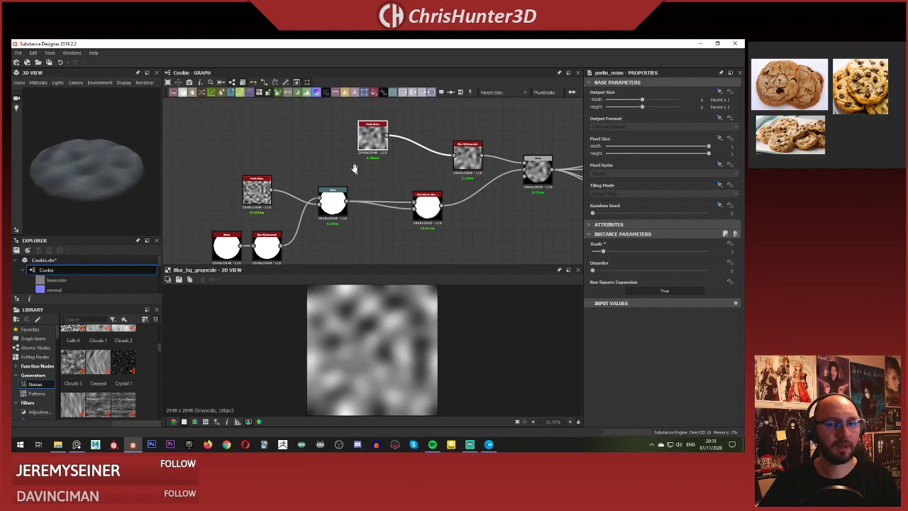
pyautogui.moveTo(355, 168); pyautogui.dragTo(312, 169, button='middle')
pyautogui.scroll(2, 353, 170)
pyautogui.click(363, 176)
pyautogui.moveTo(316, 114); pyautogui.dragTo(291, 159)
pyautogui.moveTo(339, 138); pyautogui.dragTo(331, 157, button='middle')
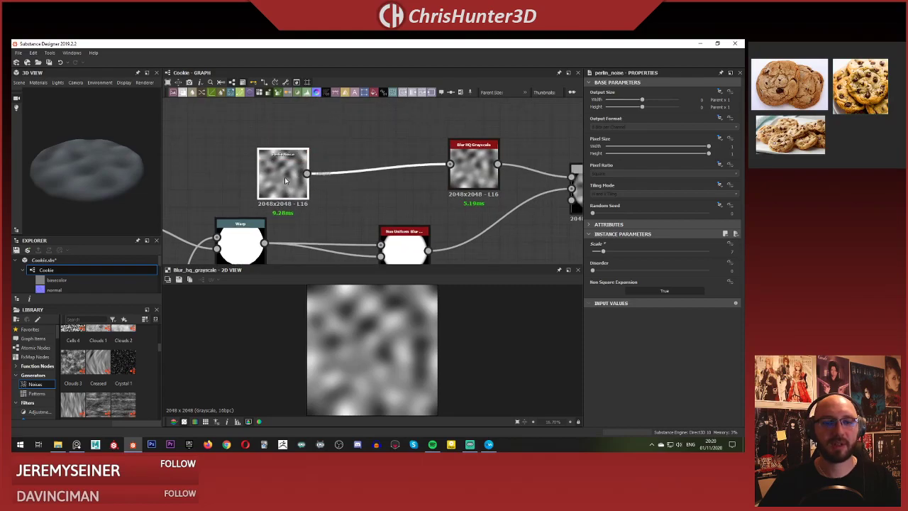
pyautogui.moveTo(283, 171); pyautogui.dragTo(284, 161)
# Insert a Levels node between the upper Perlin Noise and Blur HQ Grayscale.
pyautogui.moveTo(366, 132); pyautogui.dragTo(399, 205)
pyautogui.press('space')
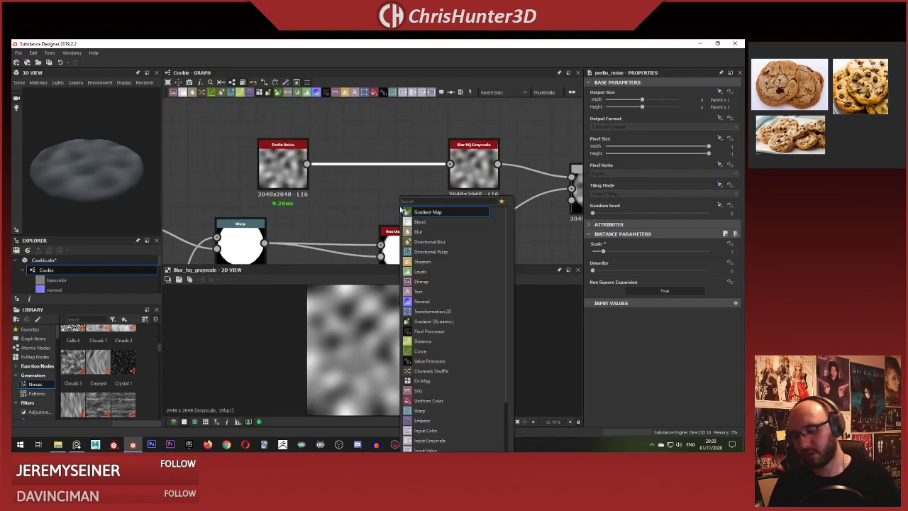
pyautogui.write('levels')
pyautogui.press('Return')
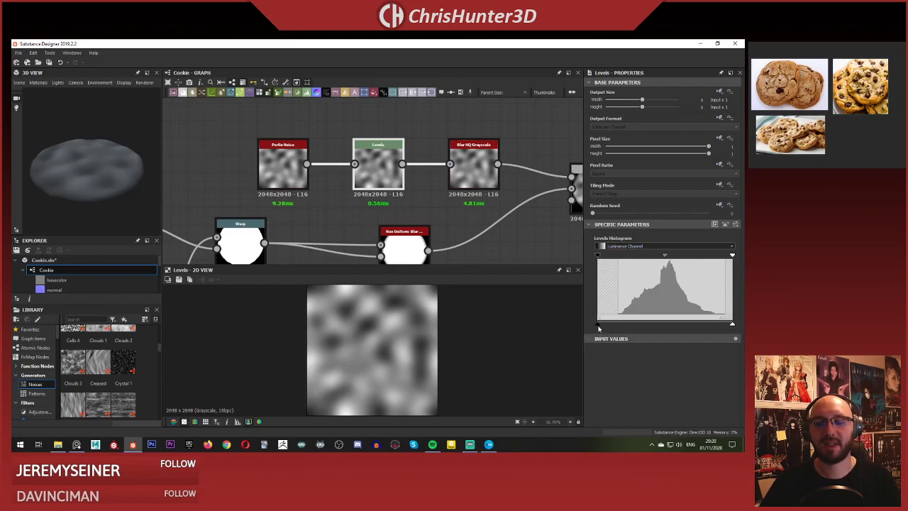
# Raise the Levels node's output black point to about mid-range and check the softened bumps on the cookie.
pyautogui.moveTo(598, 326); pyautogui.dragTo(662, 334)
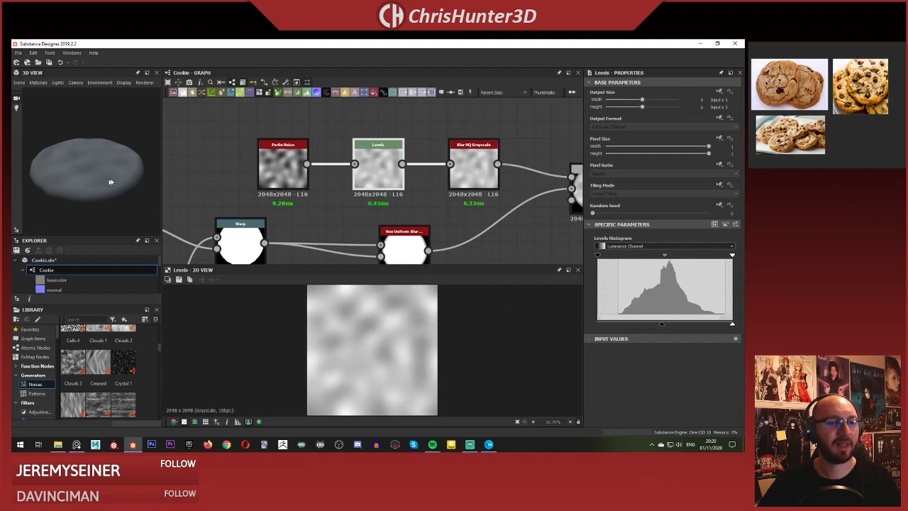
pyautogui.scroll(4, 125, 162)
pyautogui.moveTo(126, 162); pyautogui.dragTo(106, 160)
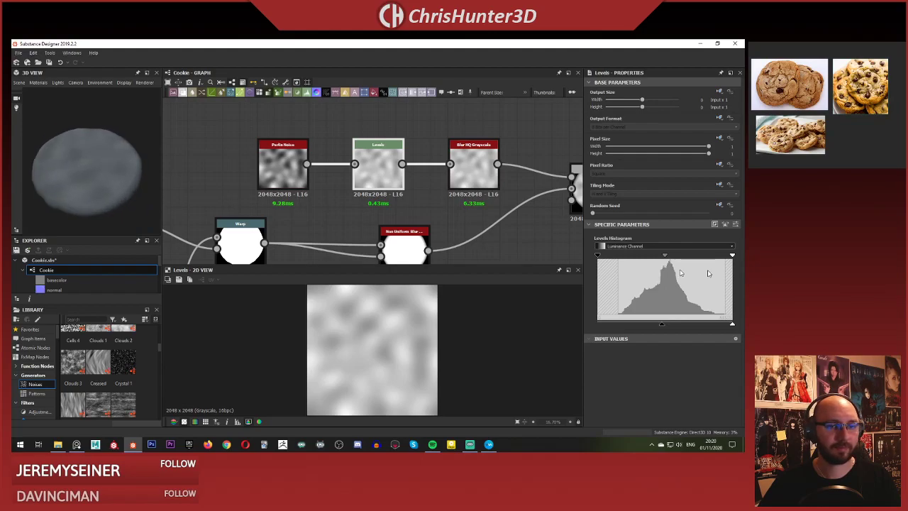
# Try a lower output black point and a raised input black point in Levels, and undo the input changes.
pyautogui.moveTo(730, 323); pyautogui.dragTo(636, 326)
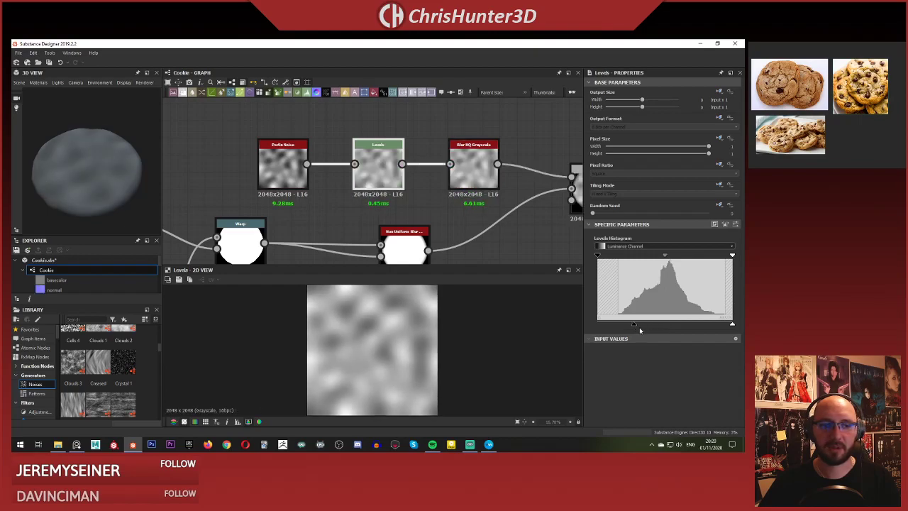
pyautogui.moveTo(598, 256); pyautogui.dragTo(629, 258)
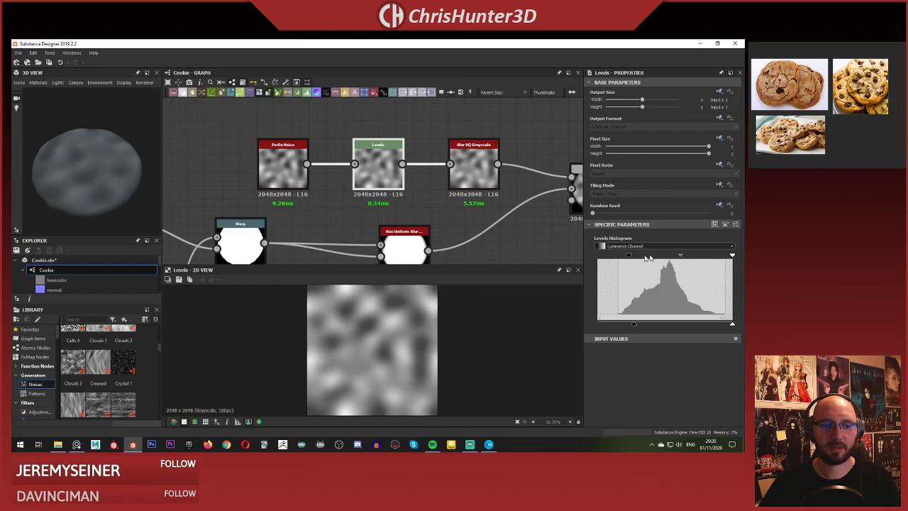
pyautogui.moveTo(683, 258); pyautogui.dragTo(685, 258)
pyautogui.hotkey('ctrl', 'z')
pyautogui.hotkey('ctrl', 'z')
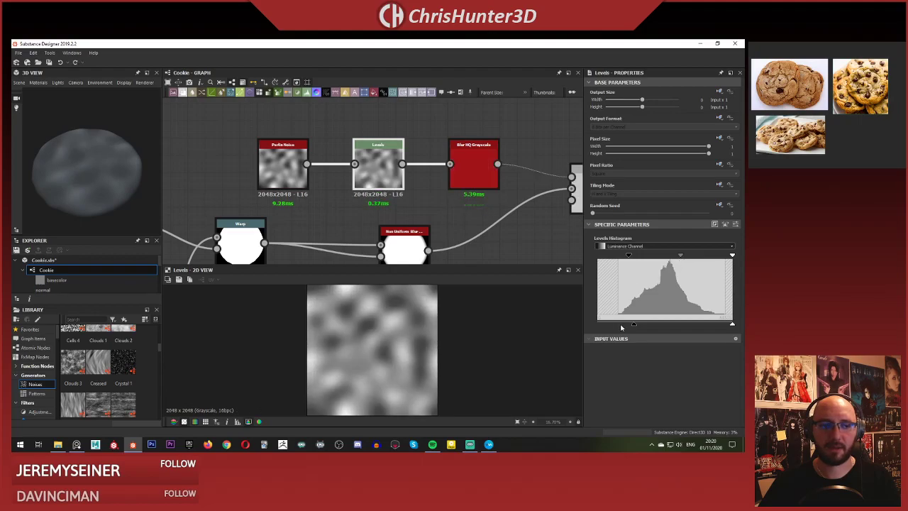
# Set the Levels output black point slightly below mid-range to flatten the noise.
pyautogui.moveTo(635, 325)
pyautogui.mouseDown()
pyautogui.moveTo(567, 326)
pyautogui.moveTo(620, 327)
pyautogui.mouseUp()
pyautogui.moveTo(620, 326); pyautogui.dragTo(659, 327)
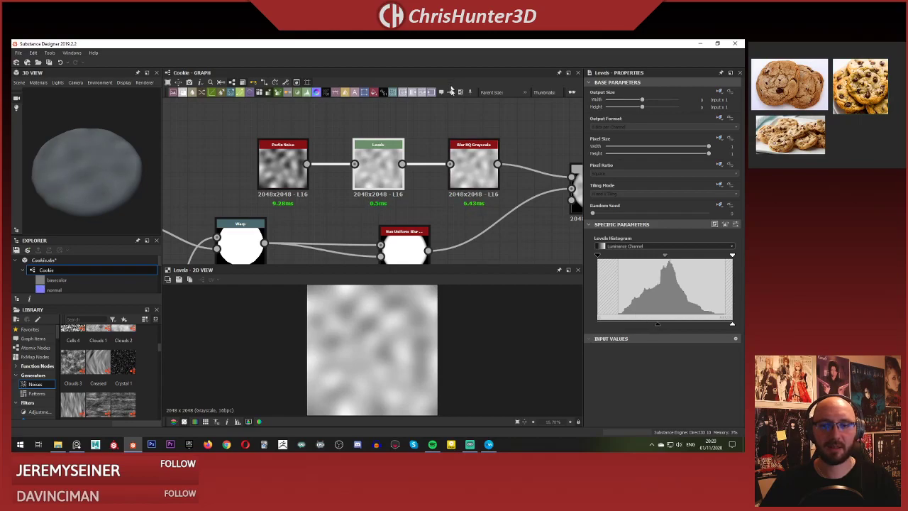
# Delete the Blur HQ Grayscale node between Levels and Blend, keeping the two connected.
pyautogui.click(491, 163)
pyautogui.moveTo(491, 163); pyautogui.dragTo(436, 158, button='middle')
pyautogui.press('Delete')
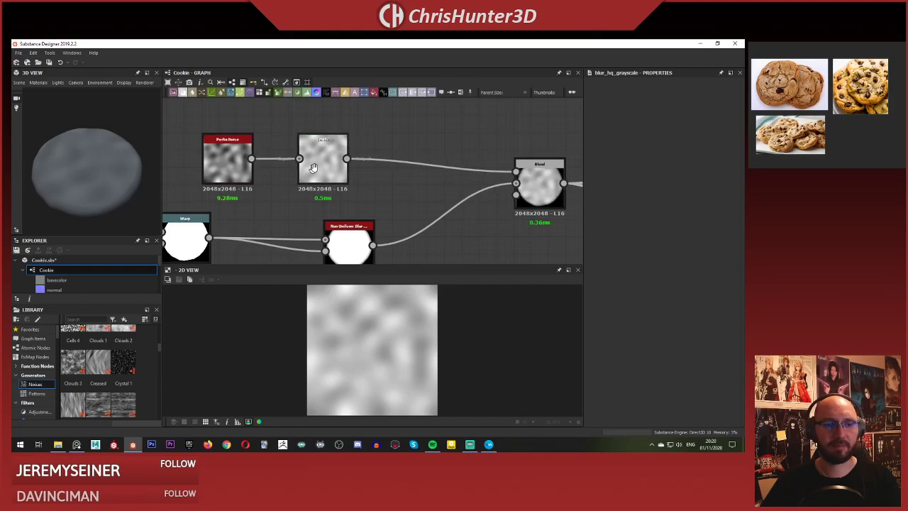
# Preview the Perlin Noise and Blend outputs, and inspect the cookie's side profile and blurred edge.
pyautogui.moveTo(313, 168); pyautogui.dragTo(353, 160, button='middle')
pyautogui.doubleClick(272, 151)
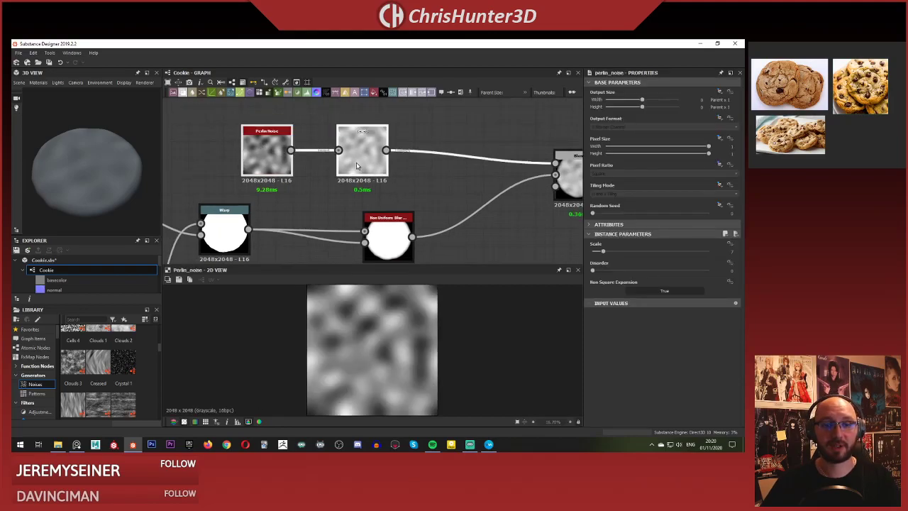
pyautogui.scroll(-2, 458, 191)
pyautogui.moveTo(71, 190); pyautogui.dragTo(94, 186)
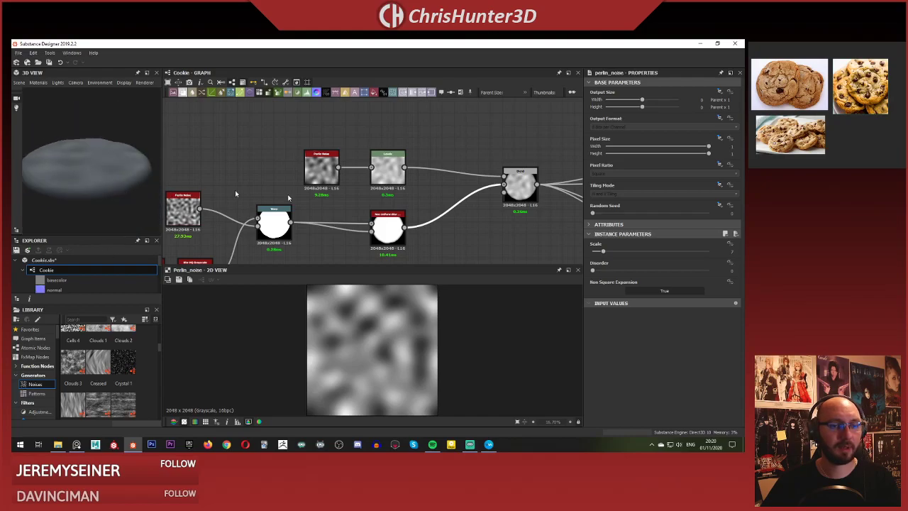
pyautogui.doubleClick(521, 183)
pyautogui.scroll(3, 426, 329)
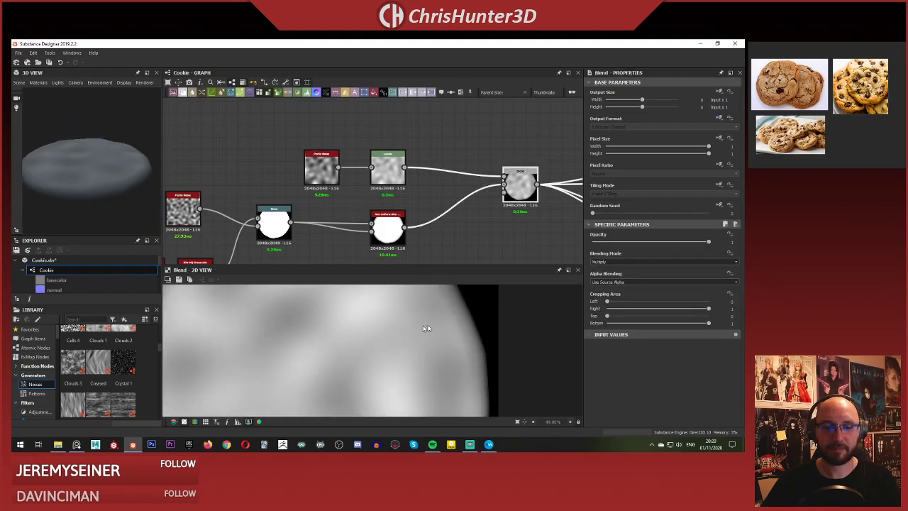
pyautogui.scroll(-1, 425, 346)
pyautogui.scroll(-2, 496, 312)
pyautogui.scroll(2, 497, 314)
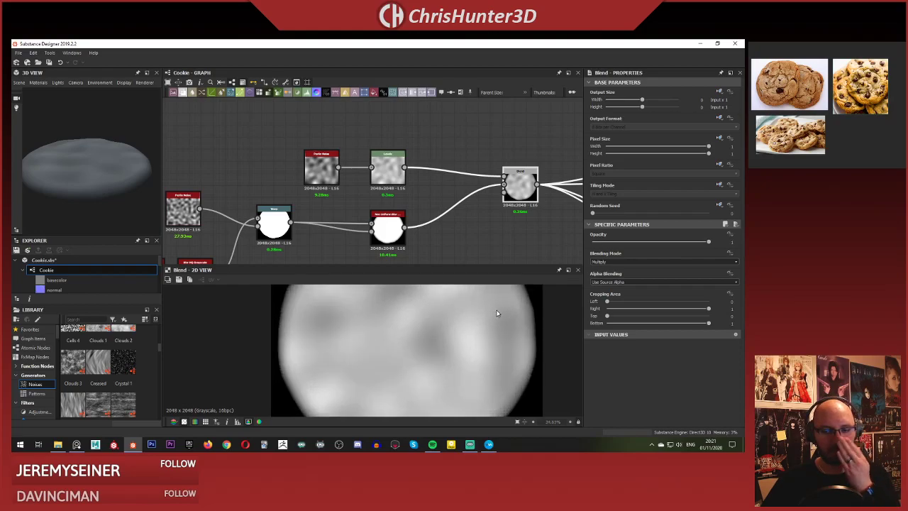
pyautogui.scroll(-4, 480, 339)
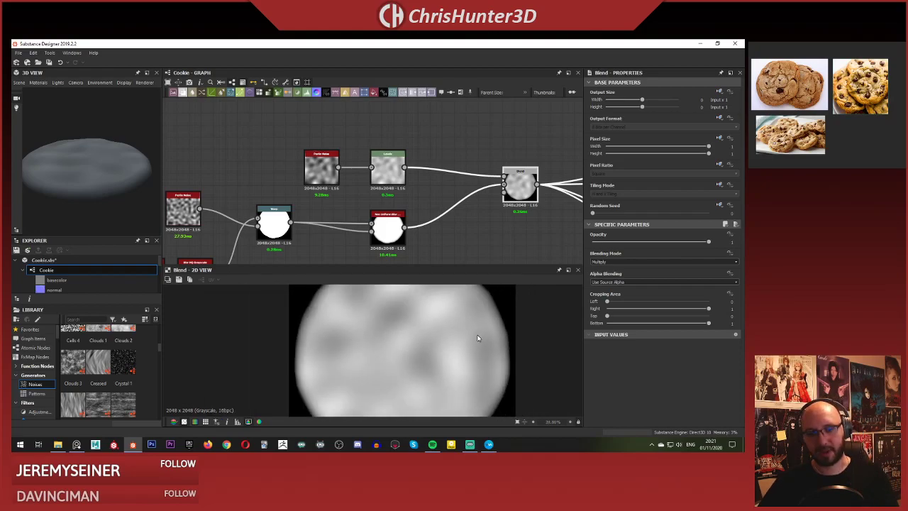
# Try Min (Darken) as the Blend node's blending mode, compare the cookie's edge, and return the mode to Multiply.
pyautogui.click(649, 261)
pyautogui.click(672, 296)
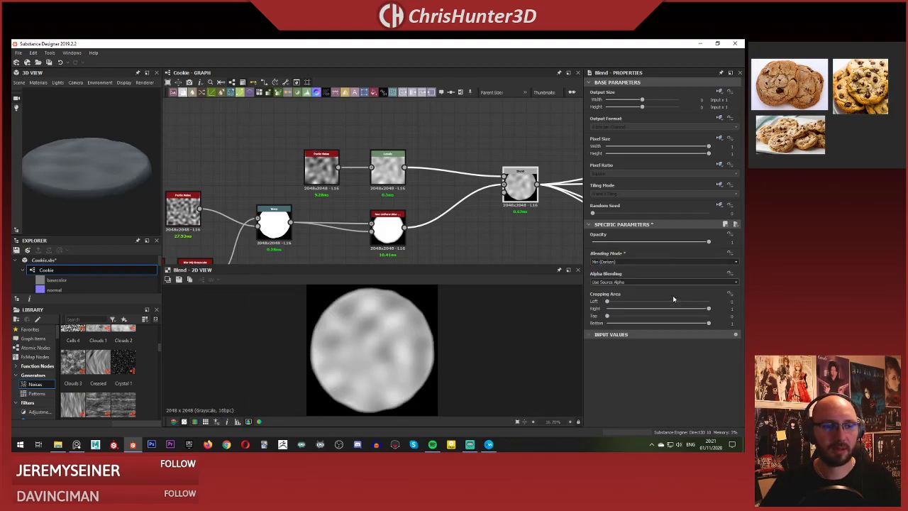
pyautogui.moveTo(137, 217); pyautogui.dragTo(79, 183)
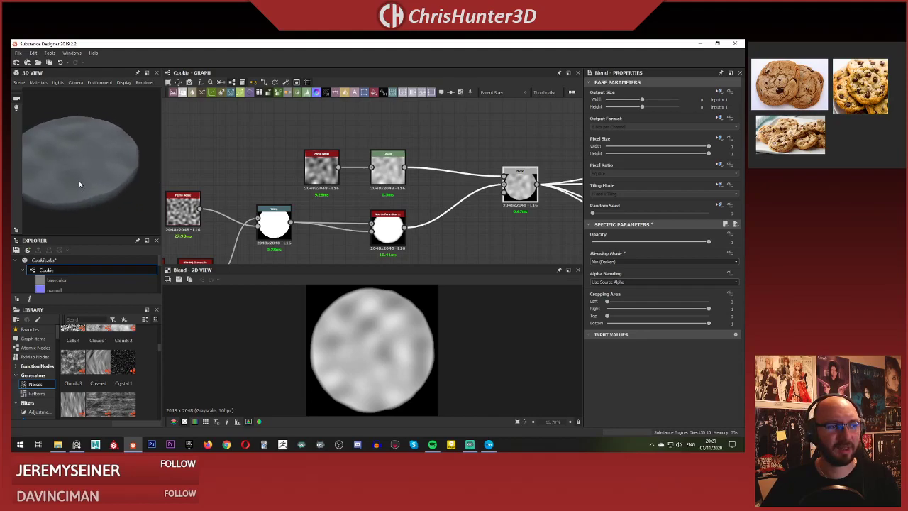
pyautogui.click(654, 262)
pyautogui.click(652, 281)
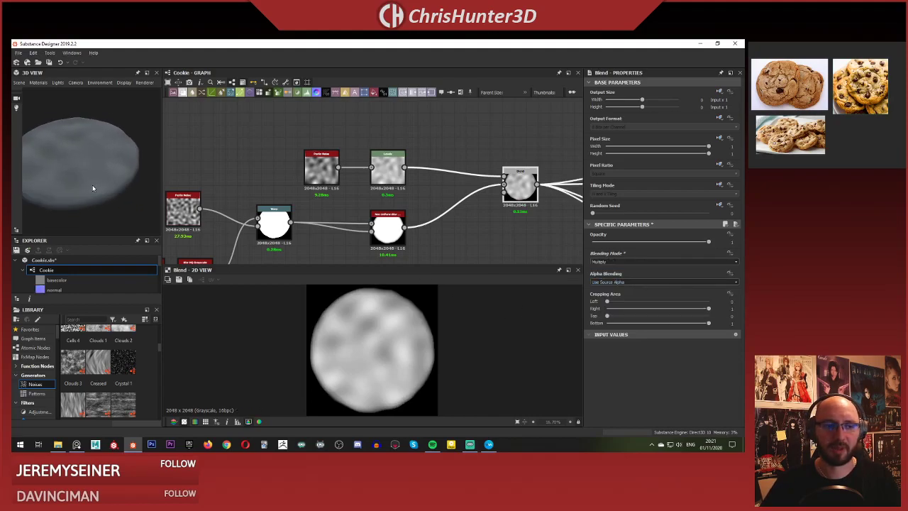
pyautogui.moveTo(92, 188); pyautogui.dragTo(118, 181)
# Set the Non Uniform Blur Grayscale node's Samples to 12, checking the disc's edge and the cookie's profile.
pyautogui.scroll(2, 331, 220)
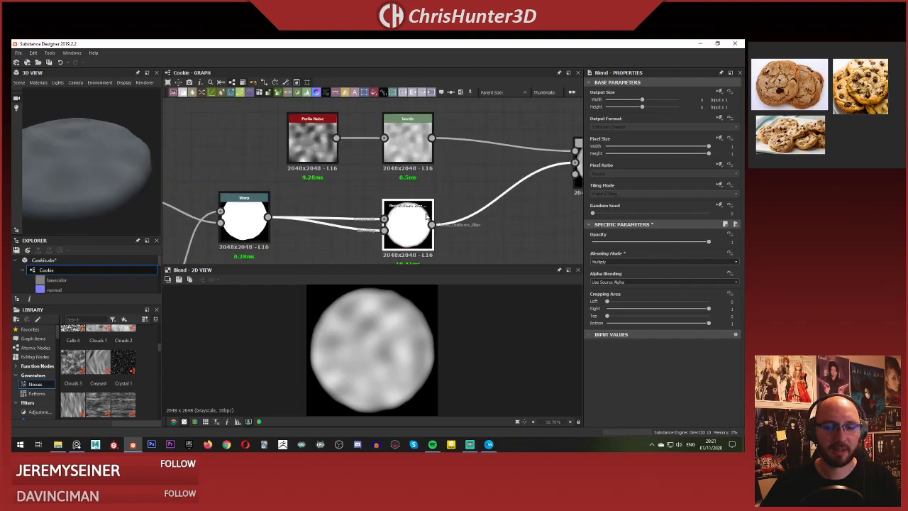
pyautogui.doubleClick(408, 227)
pyautogui.scroll(3, 439, 327)
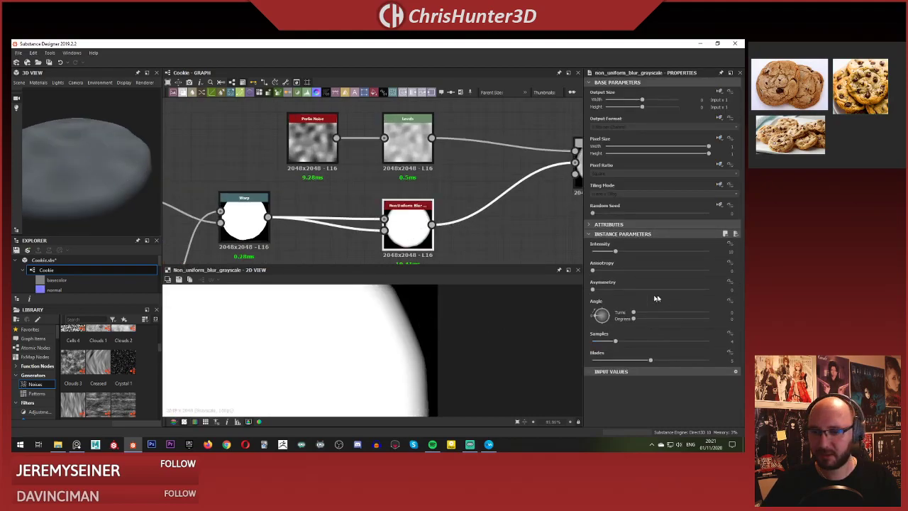
pyautogui.moveTo(616, 342); pyautogui.dragTo(720, 336)
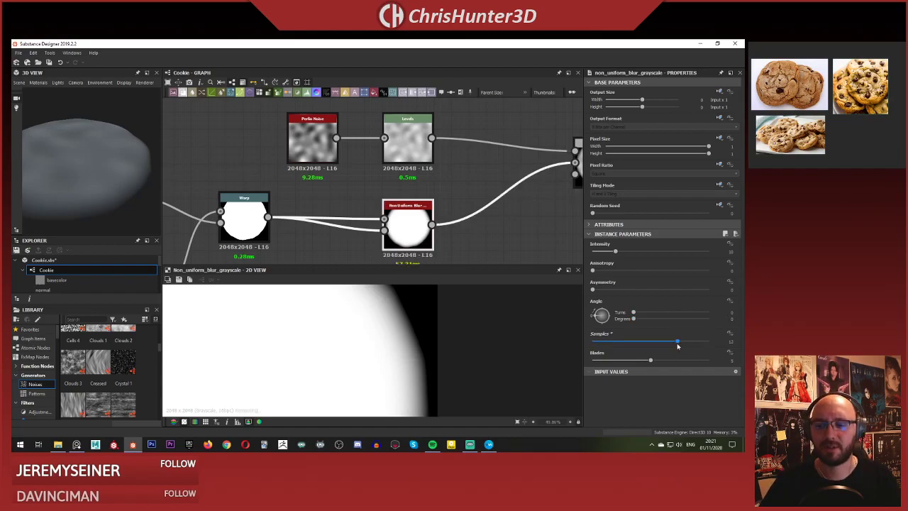
pyautogui.moveTo(676, 343); pyautogui.dragTo(669, 344)
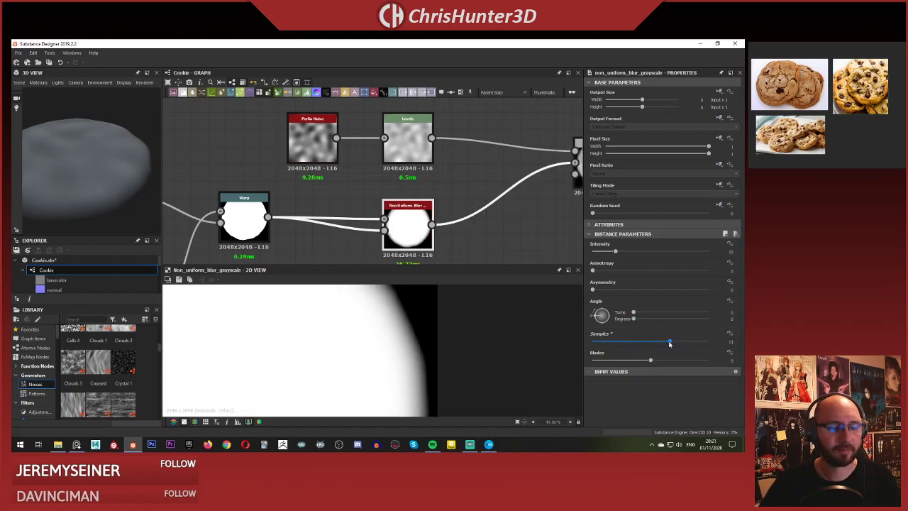
pyautogui.moveTo(56, 214); pyautogui.dragTo(104, 134)
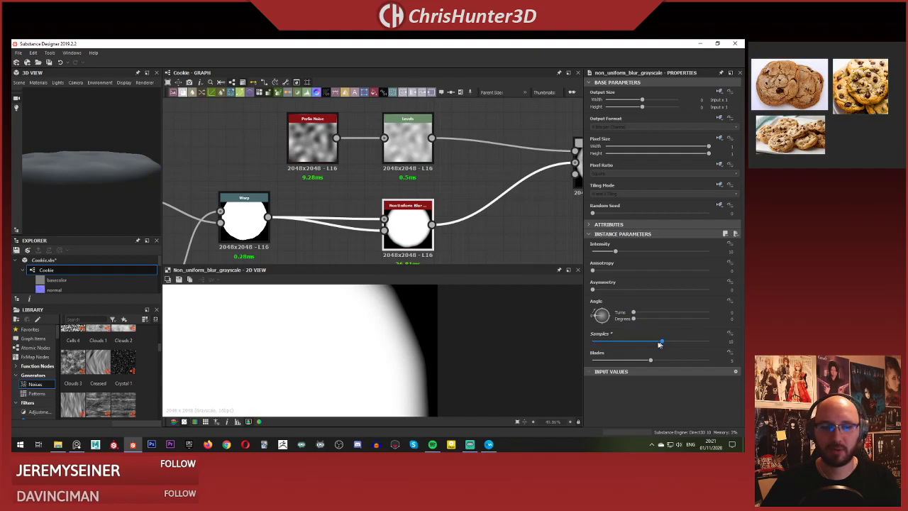
pyautogui.moveTo(647, 345); pyautogui.dragTo(677, 342)
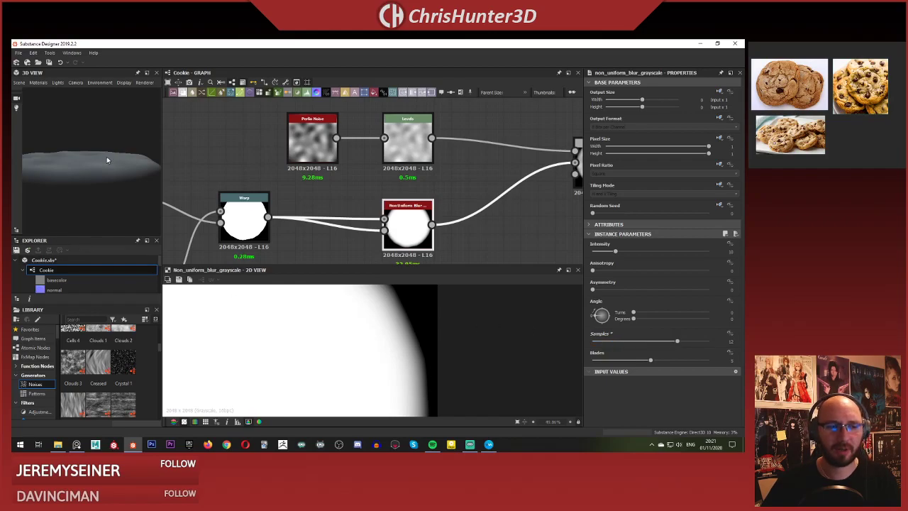
pyautogui.moveTo(106, 159)
pyautogui.mouseDown()
pyautogui.moveTo(93, 203)
pyautogui.moveTo(77, 155)
pyautogui.moveTo(101, 154)
pyautogui.mouseUp()
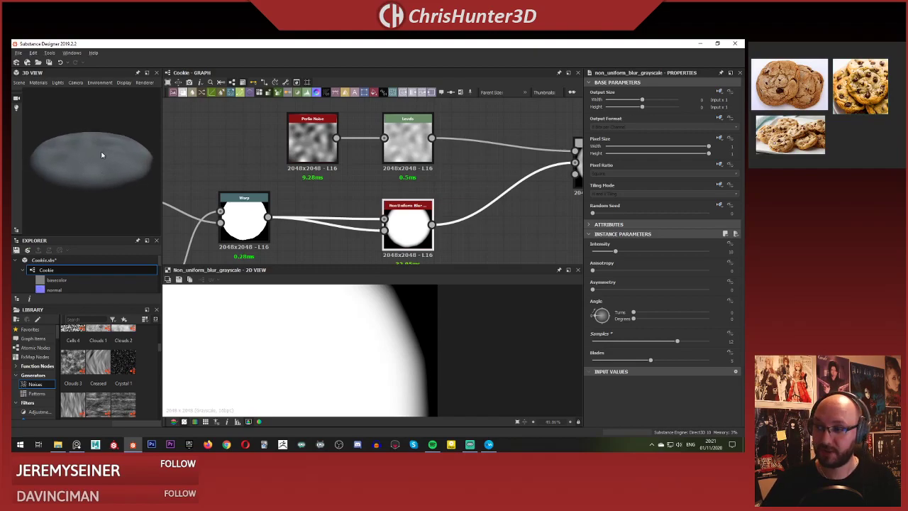
# Display the Blend node's output and examine the whole disc with its blurred edge.
pyautogui.click(495, 165)
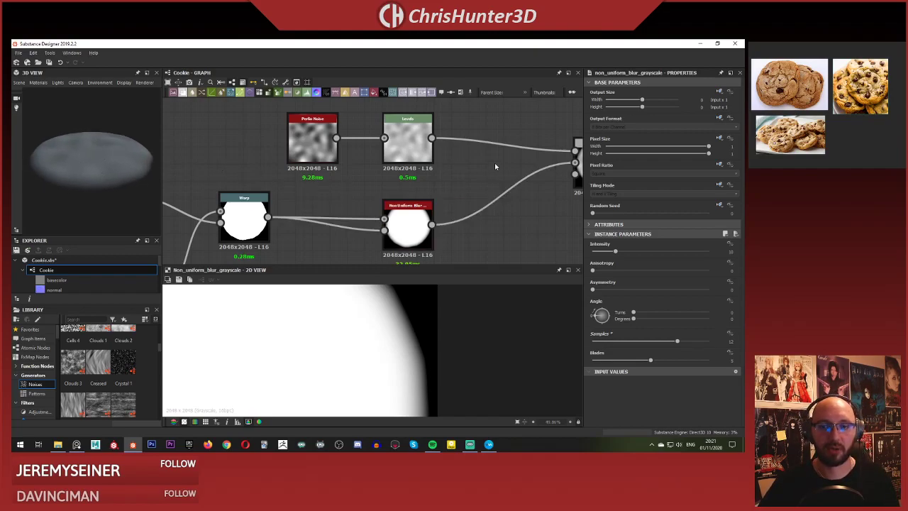
pyautogui.click(405, 227)
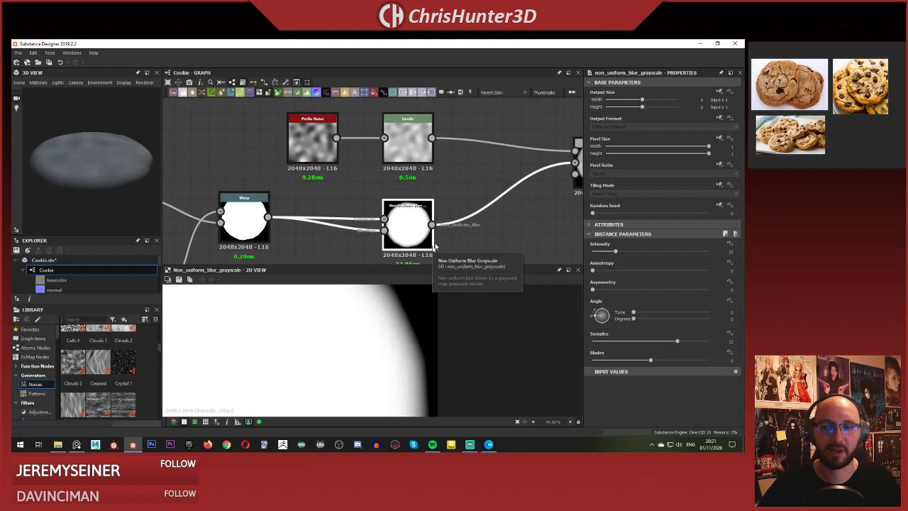
pyautogui.scroll(-2, 434, 245)
pyautogui.moveTo(438, 159); pyautogui.dragTo(350, 139, button='middle')
pyautogui.scroll(3, 464, 159)
pyautogui.doubleClick(464, 161)
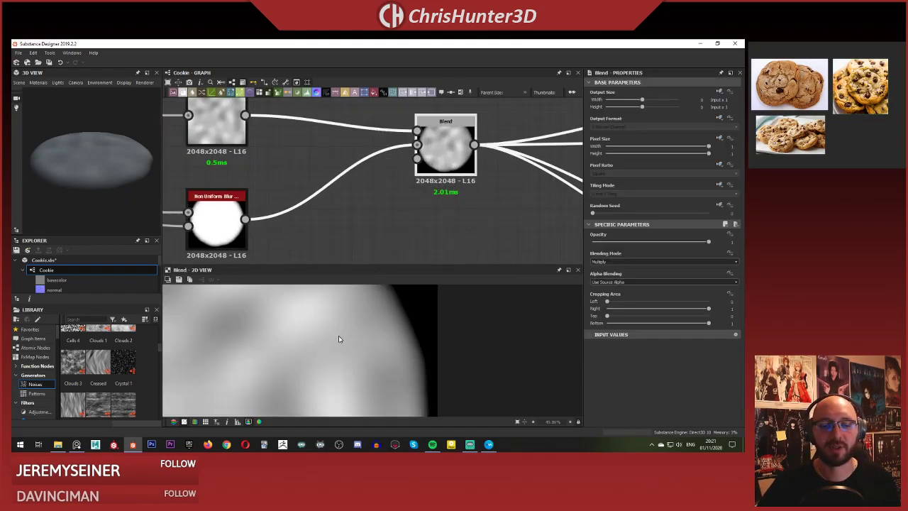
pyautogui.scroll(-5, 338, 339)
pyautogui.scroll(2, 371, 345)
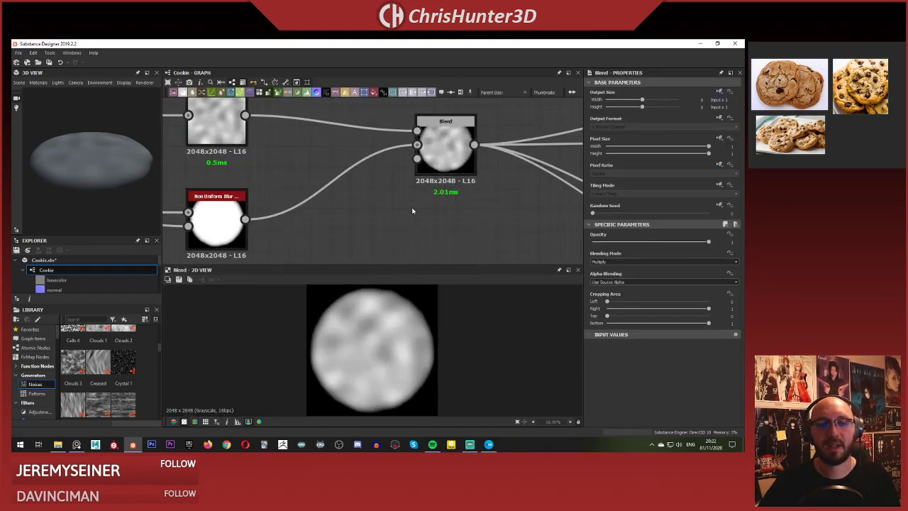
pyautogui.click(334, 244)
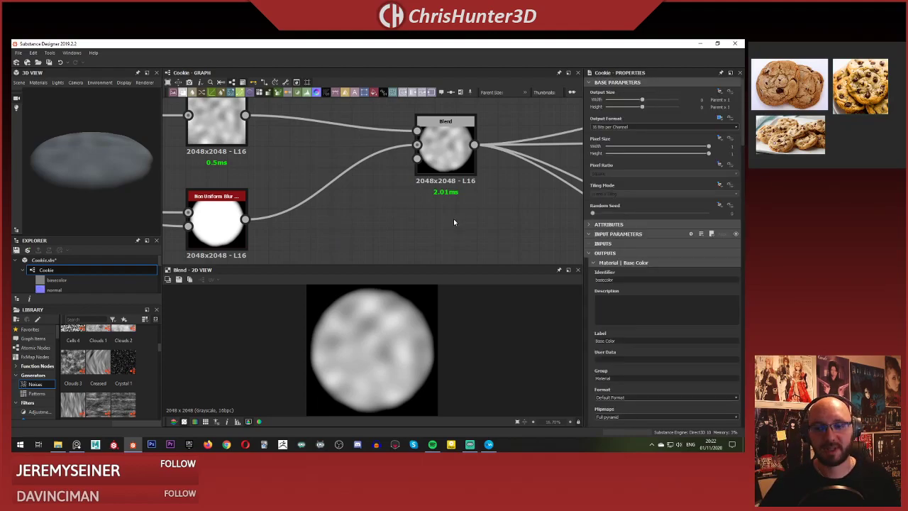
# Open the default material's settings for the 3D preview and set the height scale to 10.
pyautogui.click(38, 82)
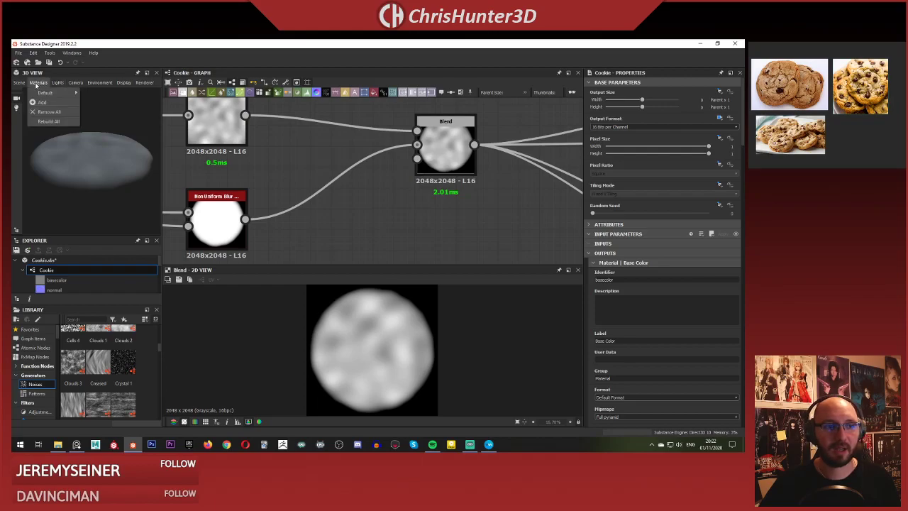
pyautogui.moveTo(64, 95)
pyautogui.click(95, 98)
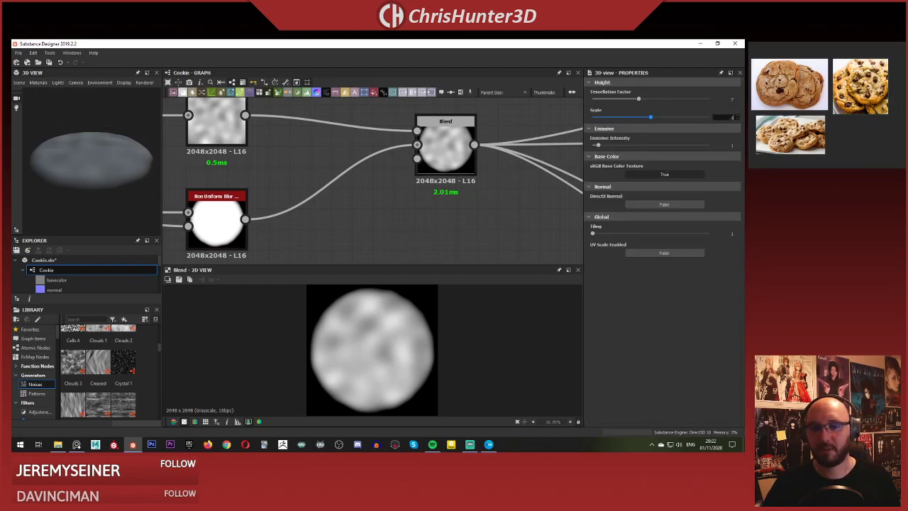
pyautogui.moveTo(91, 160)
pyautogui.mouseDown()
pyautogui.moveTo(91, 147)
pyautogui.moveTo(67, 155)
pyautogui.moveTo(62, 147)
pyautogui.moveTo(56, 196)
pyautogui.moveTo(66, 231)
pyautogui.moveTo(91, 134)
pyautogui.moveTo(99, 187)
pyautogui.moveTo(89, 172)
pyautogui.moveTo(78, 210)
pyautogui.moveTo(82, 153)
pyautogui.moveTo(80, 181)
pyautogui.moveTo(110, 169)
pyautogui.moveTo(120, 152)
pyautogui.moveTo(103, 149)
pyautogui.mouseUp()
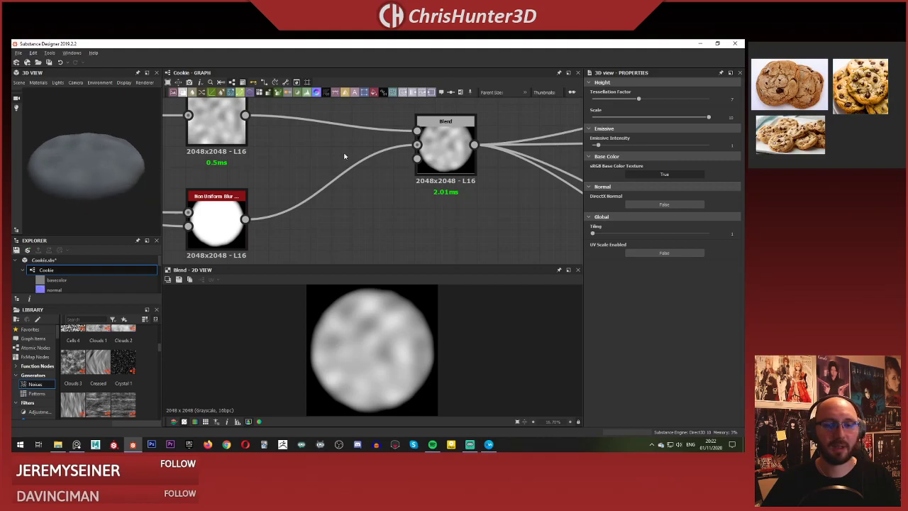
# Select the opacity output node and check which node feeds it in the graph.
pyautogui.moveTo(326, 149); pyautogui.dragTo(229, 129, button='middle')
pyautogui.moveTo(472, 198); pyautogui.dragTo(441, 147, button='middle')
pyautogui.scroll(-5, 294, 180)
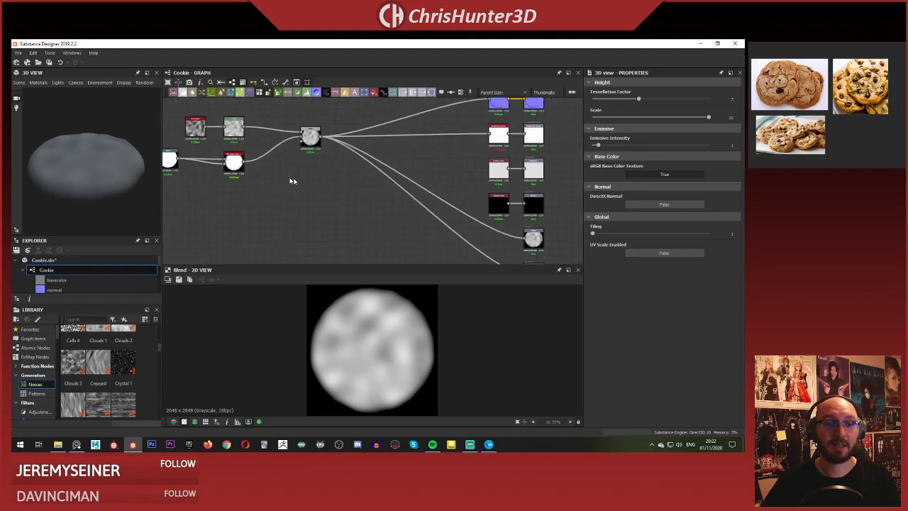
pyautogui.moveTo(372, 226); pyautogui.dragTo(304, 163, button='middle')
pyautogui.scroll(1, 406, 182)
pyautogui.moveTo(431, 199); pyautogui.dragTo(389, 203, button='middle')
pyautogui.scroll(2, 413, 207)
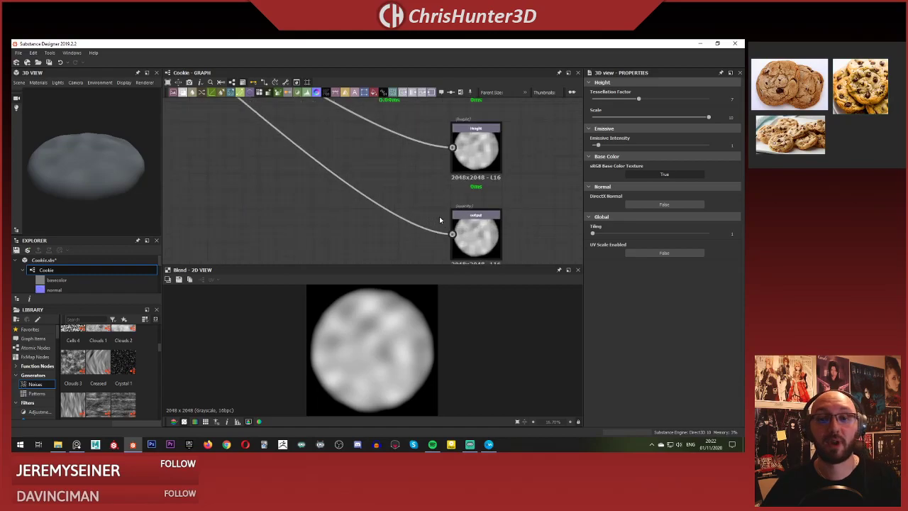
pyautogui.click(487, 237)
pyautogui.scroll(-4, 454, 227)
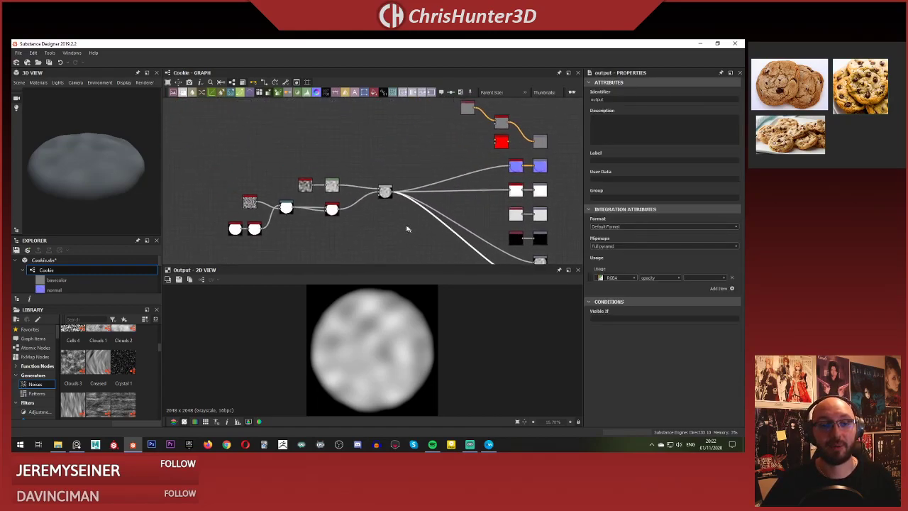
# Display the Blend node's output and compare it with the cookie's edge in the 3D preview.
pyautogui.scroll(4, 397, 217)
pyautogui.doubleClick(362, 143)
pyautogui.moveTo(334, 179); pyautogui.dragTo(364, 220, button='middle')
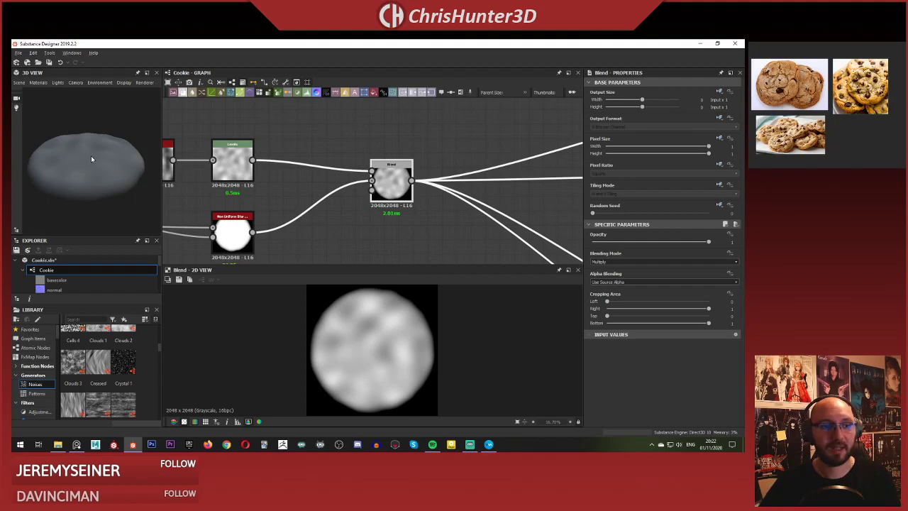
pyautogui.moveTo(91, 159); pyautogui.dragTo(79, 184)
# Connect the Warp node's output to the opacity output in place of the Blend node, and check the cookie's edge in 3D.
pyautogui.scroll(-1, 78, 185)
pyautogui.scroll(-3, 324, 243)
pyautogui.moveTo(299, 253); pyautogui.dragTo(401, 201, button='middle')
pyautogui.scroll(3, 293, 179)
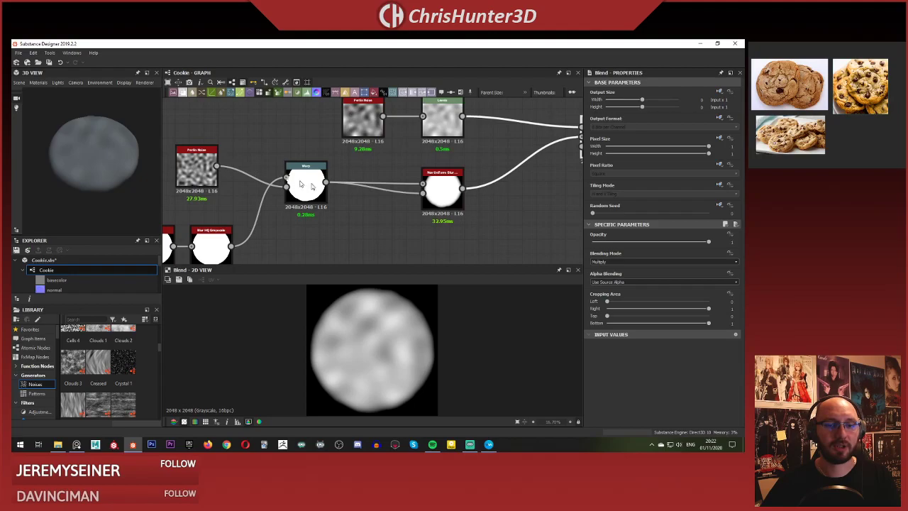
pyautogui.doubleClick(300, 184)
pyautogui.moveTo(300, 184); pyautogui.dragTo(271, 168, button='middle')
pyautogui.scroll(-2, 249, 167)
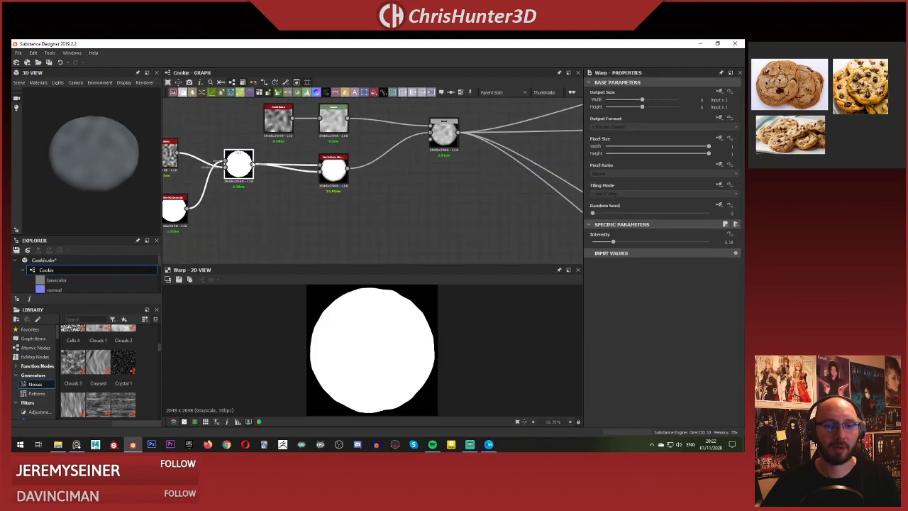
pyautogui.moveTo(282, 180); pyautogui.dragTo(479, 227)
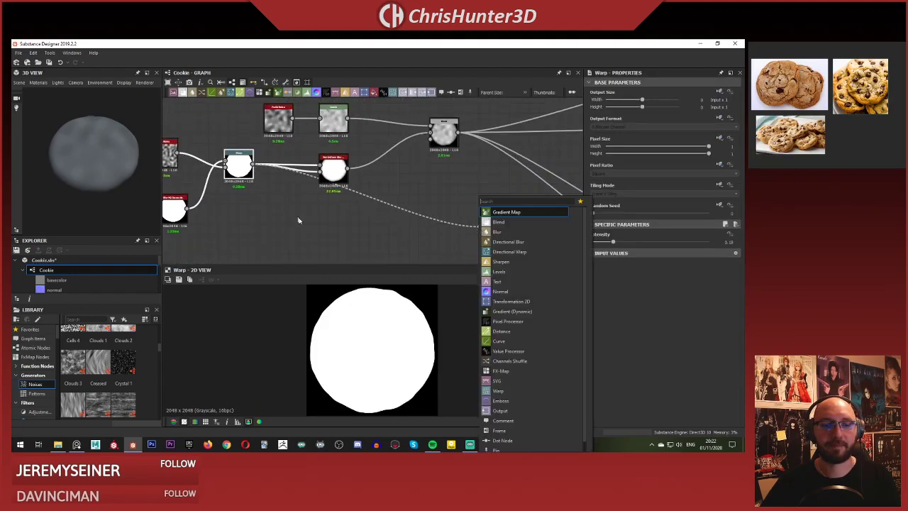
pyautogui.click(298, 219)
pyautogui.moveTo(424, 221); pyautogui.dragTo(170, 103, button='middle')
pyautogui.moveTo(399, 207); pyautogui.dragTo(343, 176, button='middle')
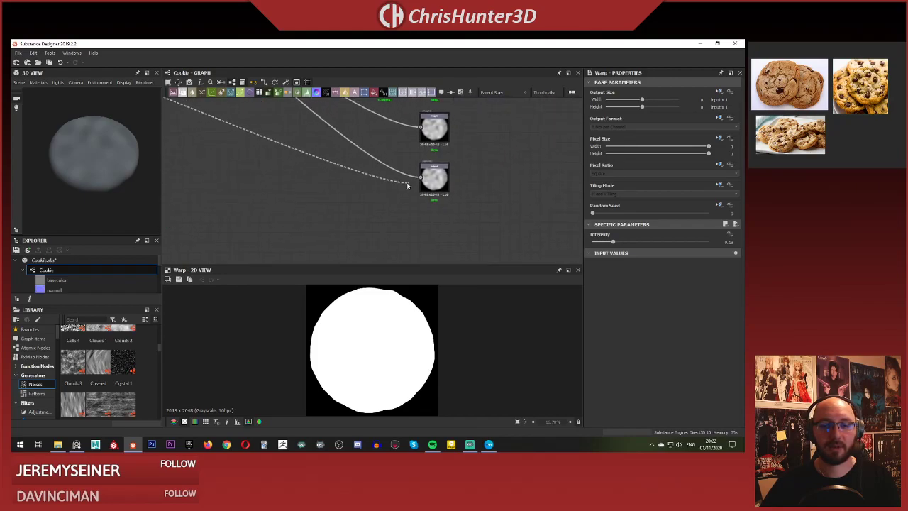
pyautogui.click(421, 177)
pyautogui.moveTo(238, 179); pyautogui.dragTo(335, 192, button='middle')
pyautogui.moveTo(118, 197); pyautogui.dragTo(92, 179)
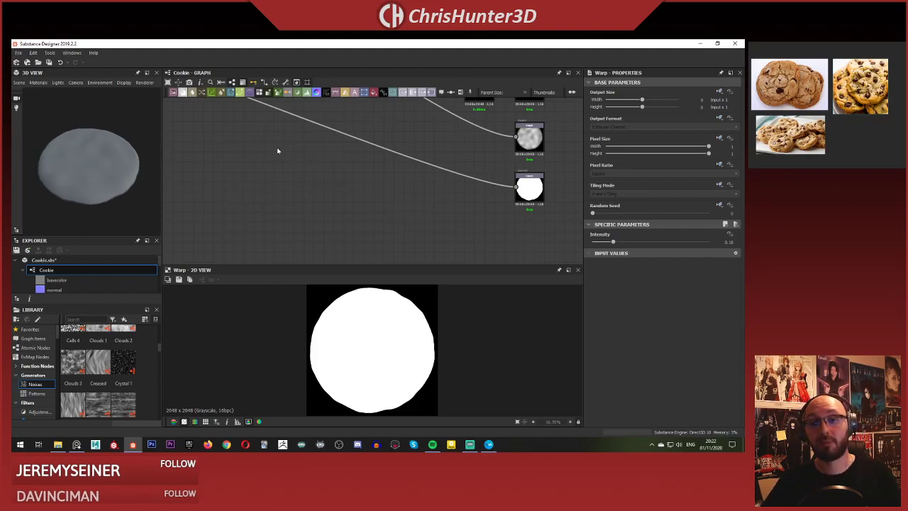
# Display the Non Uniform Blur Grayscale and Blend outputs in turn to examine the disc's blurred edge.
pyautogui.scroll(-3, 328, 161)
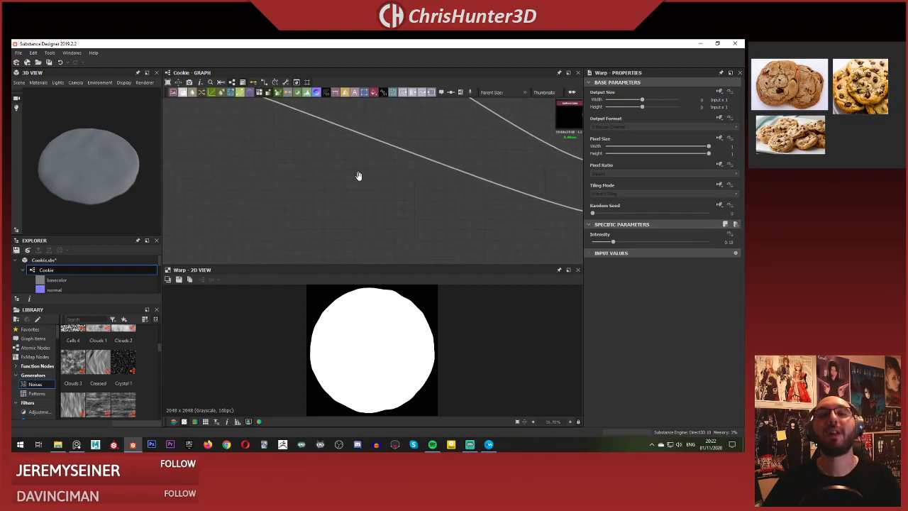
pyautogui.scroll(5, 328, 162)
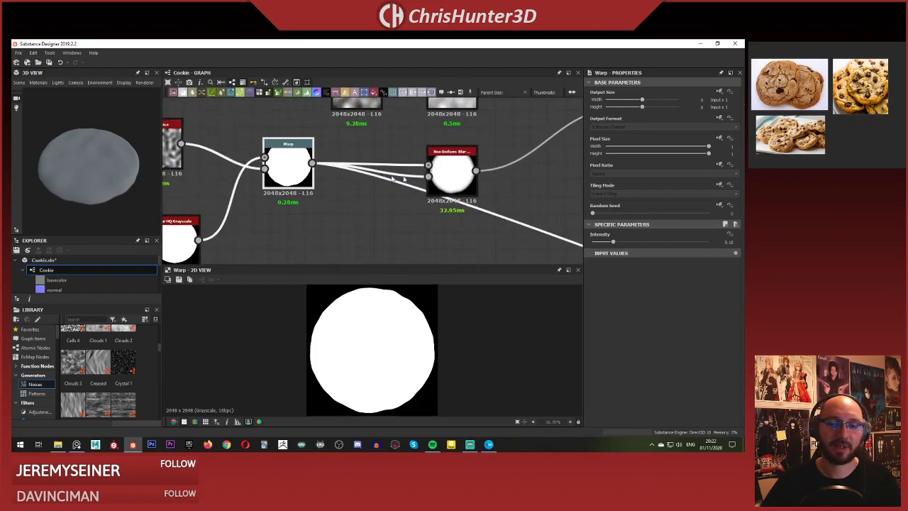
pyautogui.doubleClick(447, 174)
pyautogui.scroll(2, 422, 309)
pyautogui.moveTo(479, 154); pyautogui.dragTo(420, 216, button='middle')
pyautogui.click(388, 151)
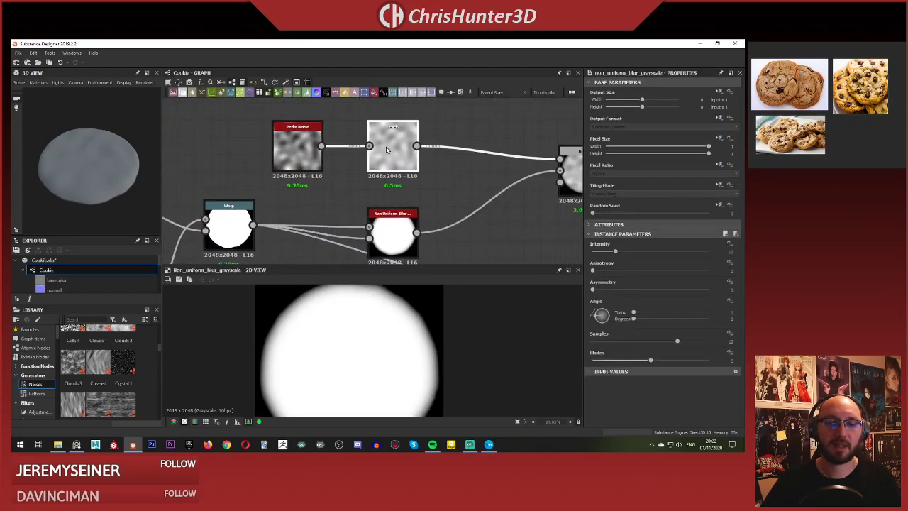
pyautogui.moveTo(417, 174); pyautogui.dragTo(332, 191, button='middle')
pyautogui.scroll(-1, 332, 191)
pyautogui.doubleClick(460, 176)
pyautogui.click(381, 132)
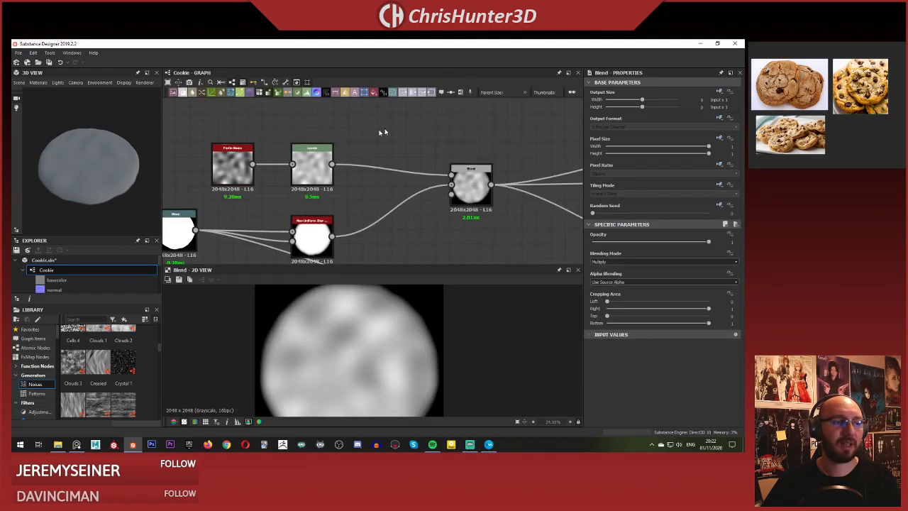
pyautogui.moveTo(419, 127); pyautogui.dragTo(494, 117, button='middle')
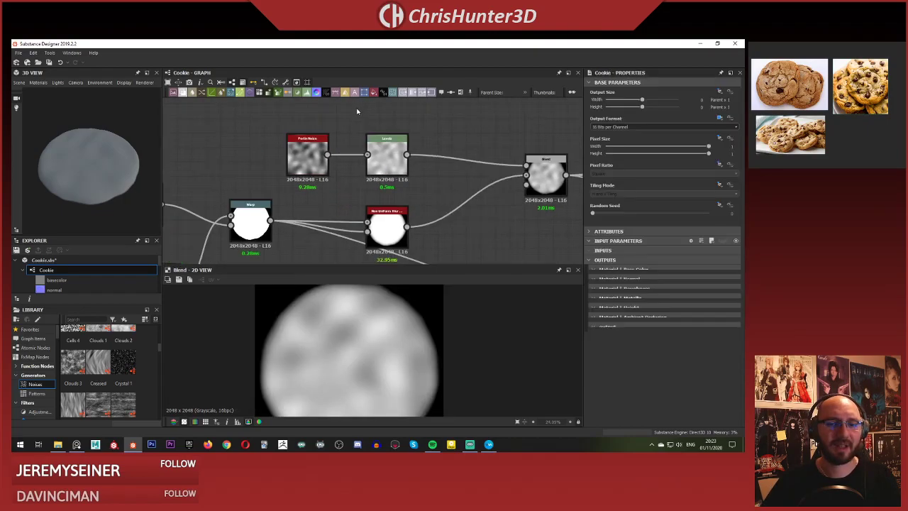
# Try the Levels node's output black level at its minimum and inspect the cookie's bumps from the side.
pyautogui.doubleClick(387, 156)
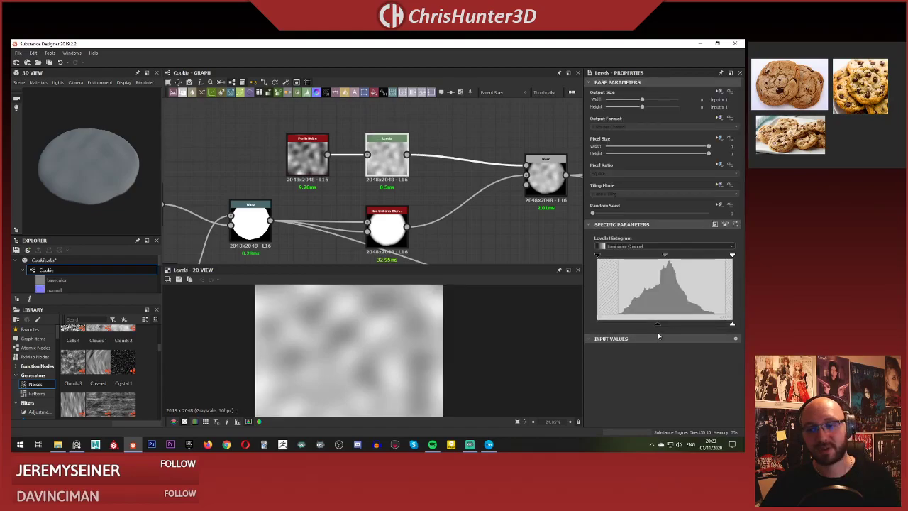
pyautogui.moveTo(657, 325); pyautogui.dragTo(545, 330)
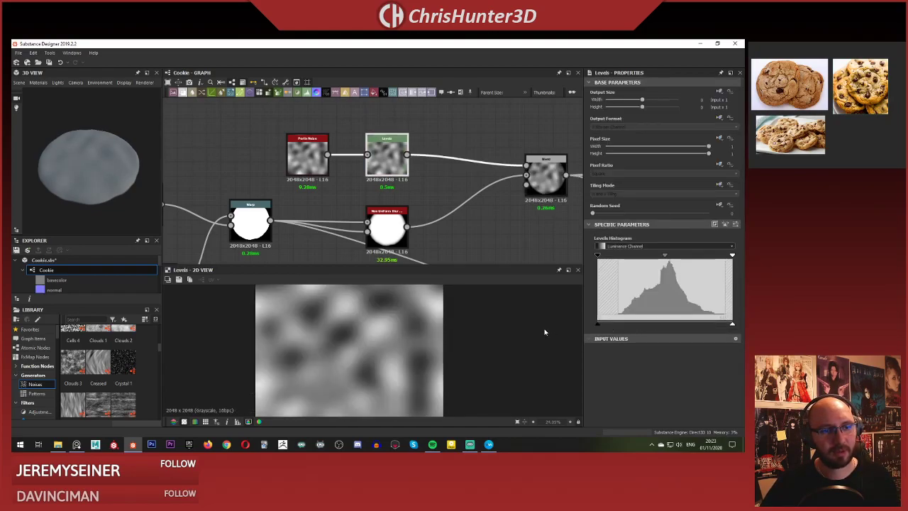
pyautogui.moveTo(96, 176)
pyautogui.mouseDown()
pyautogui.moveTo(117, 198)
pyautogui.moveTo(111, 172)
pyautogui.moveTo(126, 179)
pyautogui.moveTo(120, 141)
pyautogui.moveTo(109, 170)
pyautogui.mouseUp()
pyautogui.moveTo(110, 169); pyautogui.dragTo(120, 196, button='right')
pyautogui.moveTo(120, 196); pyautogui.dragTo(292, 259)
pyautogui.moveTo(291, 260); pyautogui.dragTo(481, 259, button='middle')
pyautogui.scroll(3, 83, 170)
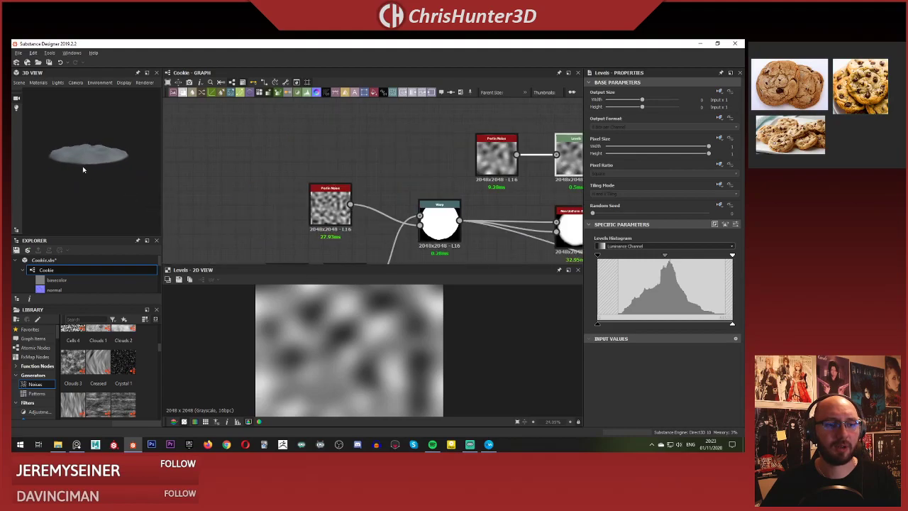
pyautogui.moveTo(89, 161); pyautogui.dragTo(99, 188)
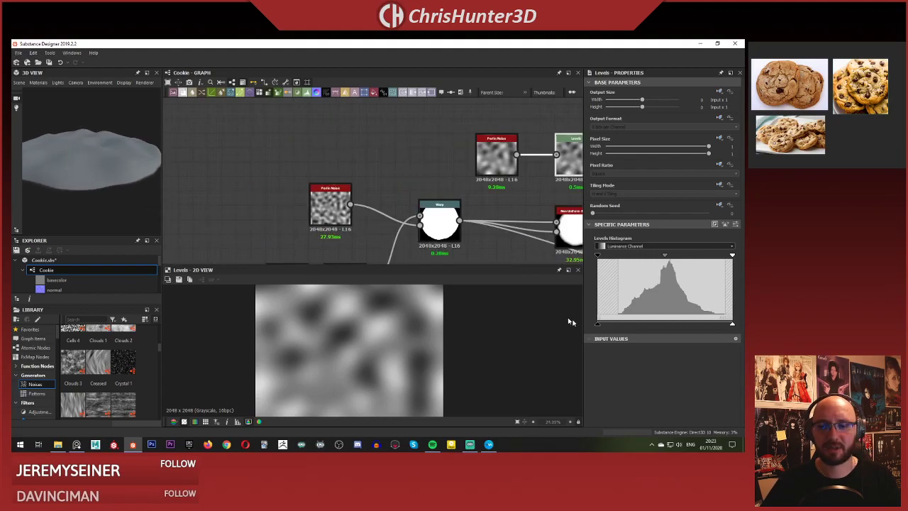
# Raise the Levels node's output black level to about a fifth of the range and check the cookie's surface in 3D.
pyautogui.moveTo(607, 327); pyautogui.dragTo(628, 322)
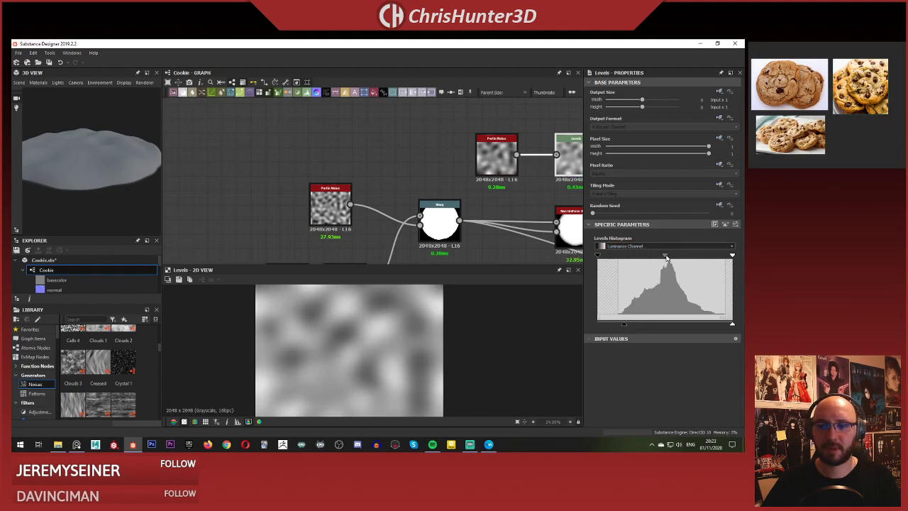
pyautogui.moveTo(667, 259)
pyautogui.mouseDown()
pyautogui.moveTo(677, 257)
pyautogui.moveTo(665, 259)
pyautogui.mouseUp()
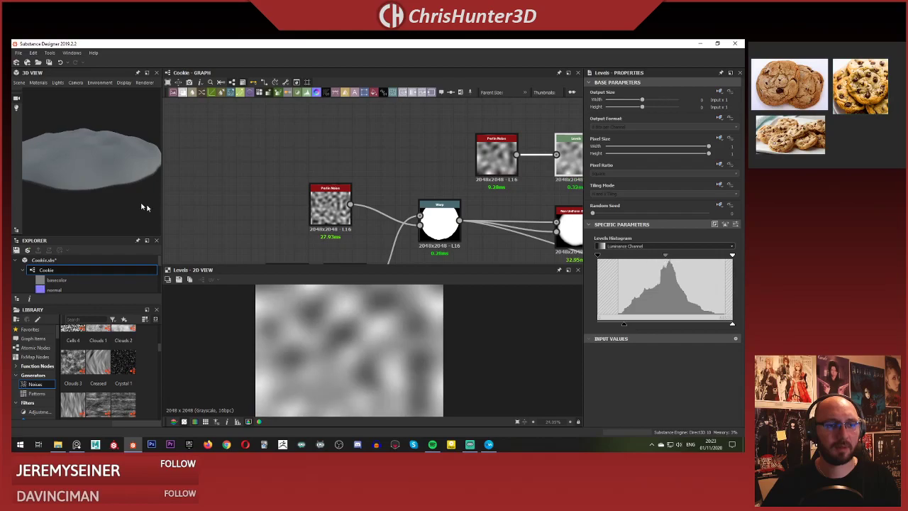
pyautogui.moveTo(102, 173); pyautogui.dragTo(88, 160)
pyautogui.scroll(-2, 389, 173)
# Move the noise, disc, Warp, Levels and blur nodes together away from the Blend node to make room in the graph.
pyautogui.scroll(-3, 390, 174)
pyautogui.moveTo(391, 174); pyautogui.dragTo(365, 162, button='middle')
pyautogui.scroll(3, 353, 157)
pyautogui.scroll(-2, 299, 167)
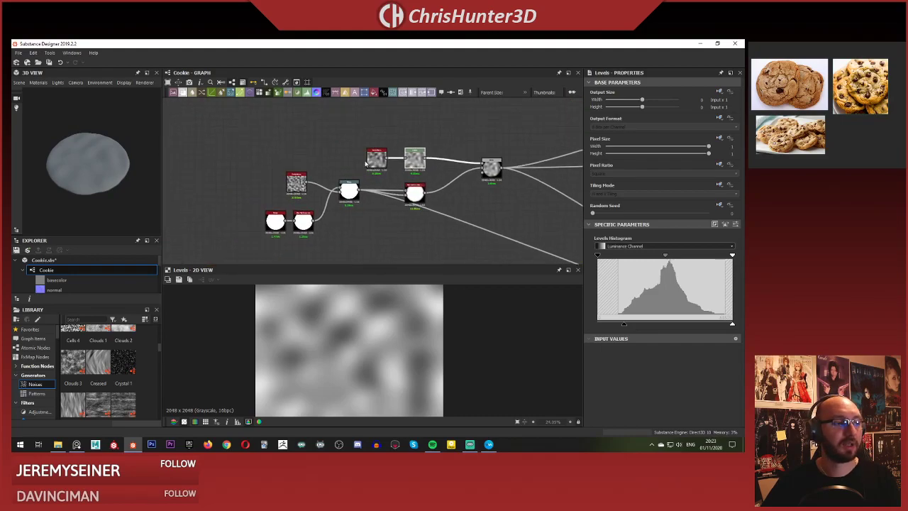
pyautogui.moveTo(256, 141); pyautogui.dragTo(432, 238)
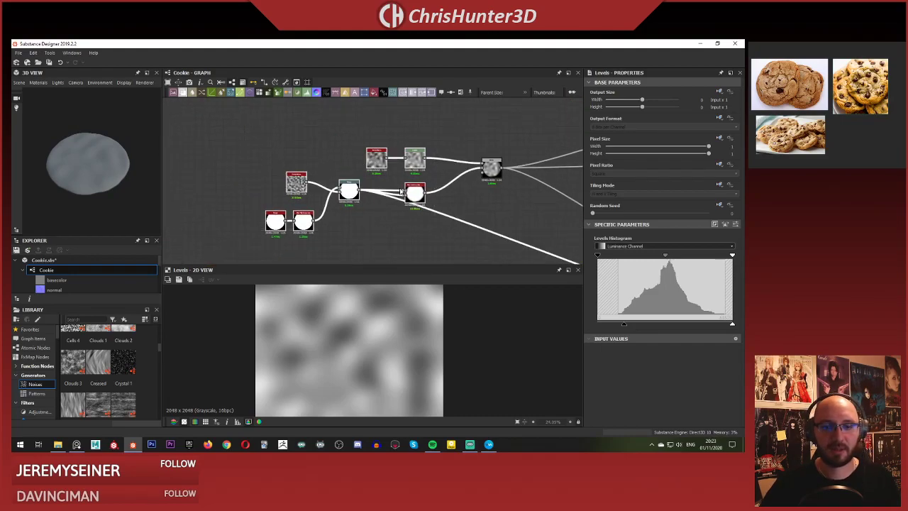
pyautogui.moveTo(414, 192); pyautogui.dragTo(349, 222)
pyautogui.click(515, 186)
# Move the Blend node next to the column of output nodes.
pyautogui.scroll(-2, 525, 179)
pyautogui.moveTo(461, 180); pyautogui.dragTo(298, 186, button='middle')
pyautogui.scroll(2, 298, 186)
pyautogui.moveTo(352, 172); pyautogui.dragTo(466, 172)
pyautogui.scroll(-1, 221, 168)
pyautogui.scroll(-2, 220, 166)
pyautogui.moveTo(219, 166); pyautogui.dragTo(310, 157, button='middle')
pyautogui.scroll(3, 385, 152)
pyautogui.scroll(-3, 392, 151)
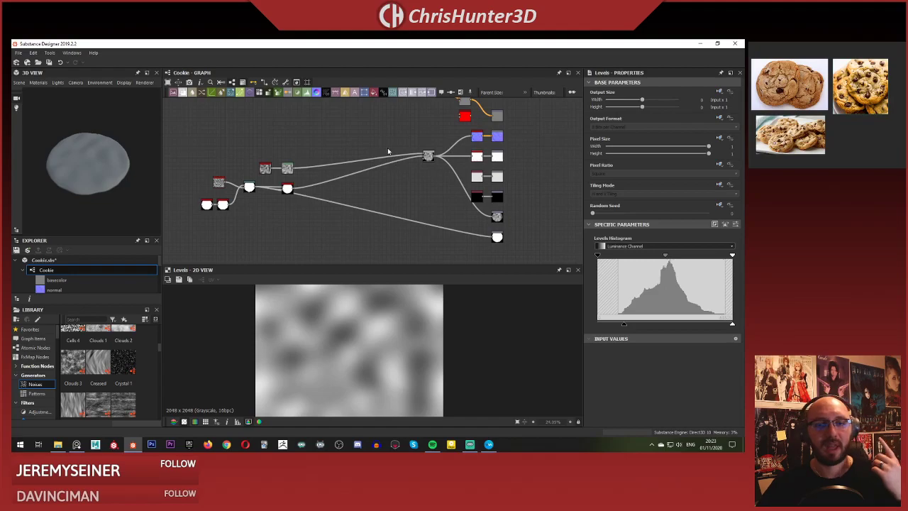
# Display the Uniform Color node feeding Roughness and examine its grayscale value and the cookie's surface in 3D.
pyautogui.scroll(2, 367, 155)
pyautogui.moveTo(368, 156); pyautogui.dragTo(324, 192, button='middle')
pyautogui.scroll(3, 437, 153)
pyautogui.moveTo(436, 153); pyautogui.dragTo(434, 134, button='middle')
pyautogui.scroll(-1, 429, 160)
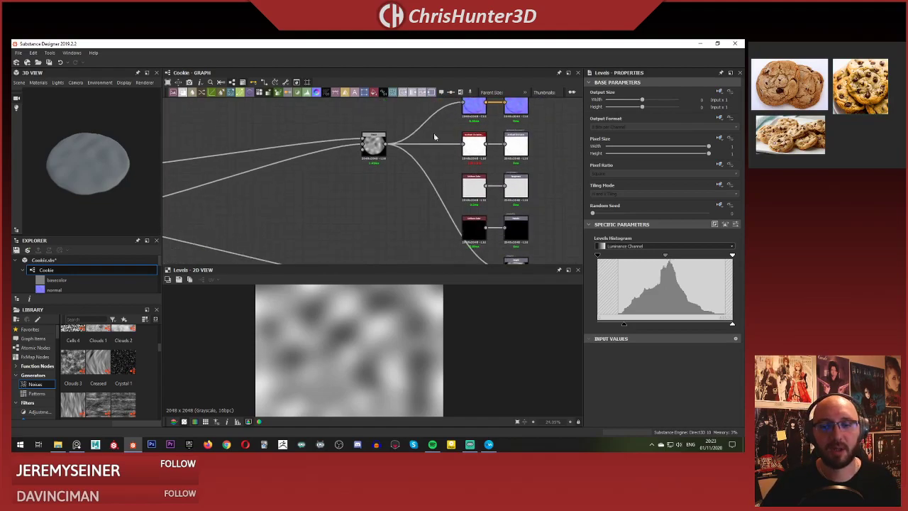
pyautogui.scroll(3, 449, 161)
pyautogui.scroll(-2, 470, 196)
pyautogui.scroll(-1, 430, 165)
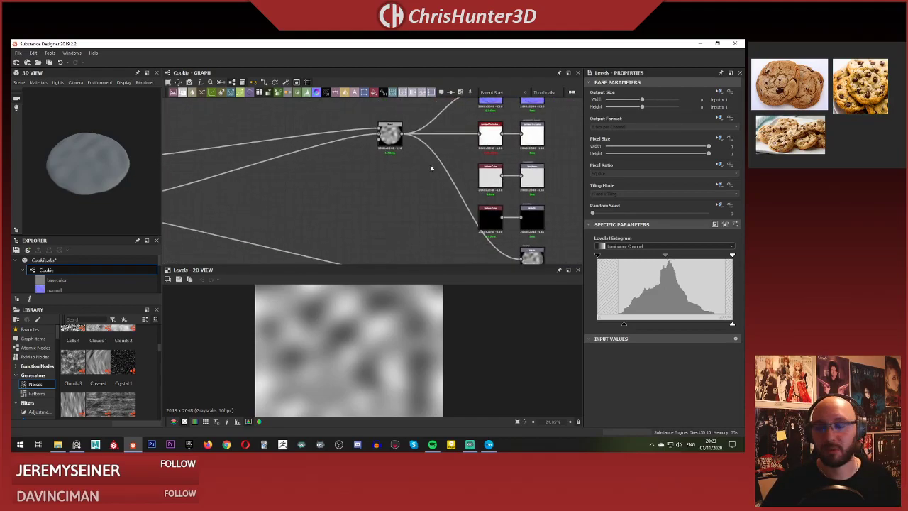
pyautogui.scroll(4, 440, 170)
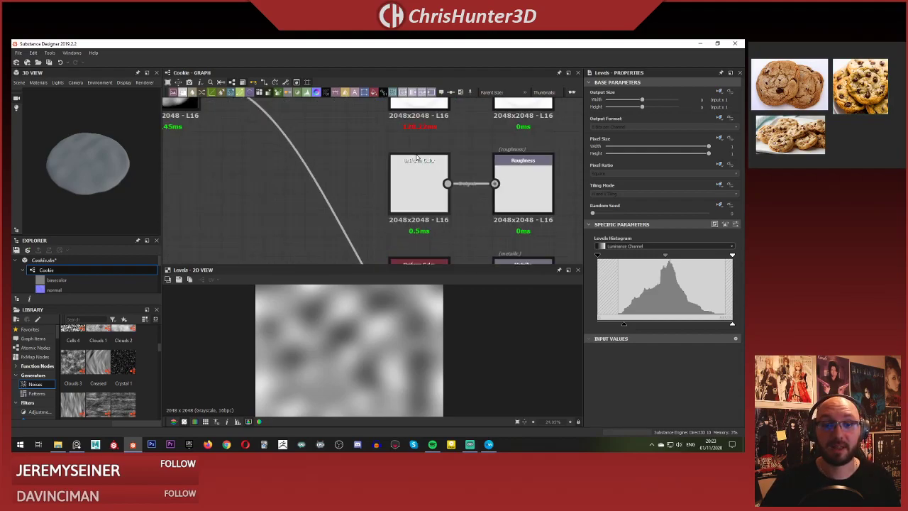
pyautogui.click(416, 170)
pyautogui.scroll(-4, 403, 311)
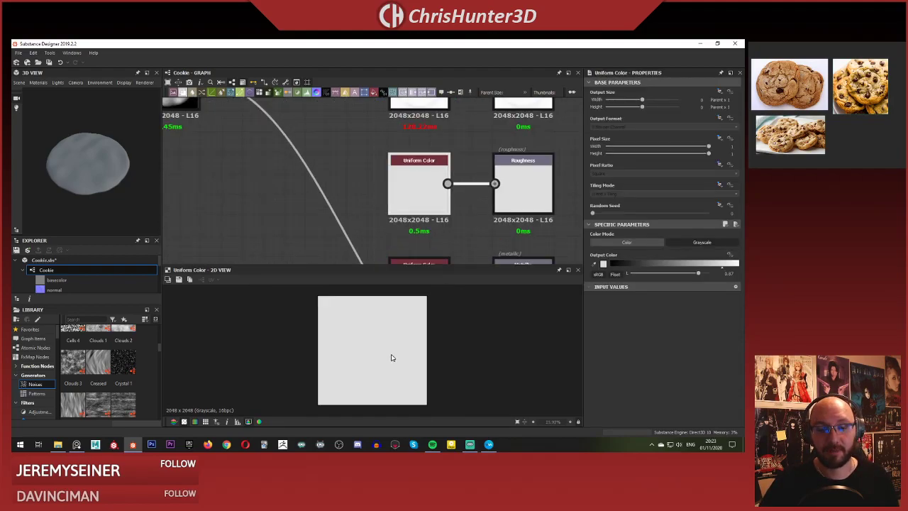
pyautogui.scroll(1, 386, 347)
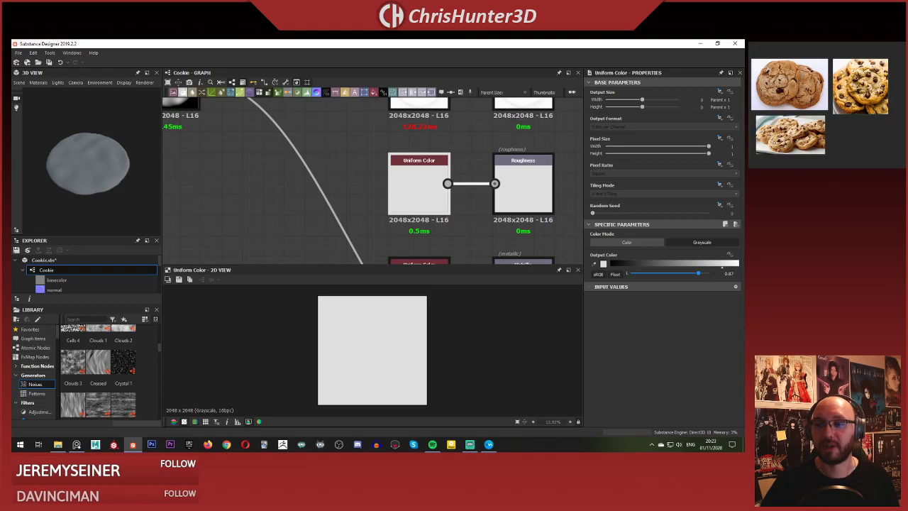
pyautogui.scroll(2, 103, 158)
pyautogui.moveTo(97, 170); pyautogui.dragTo(79, 196)
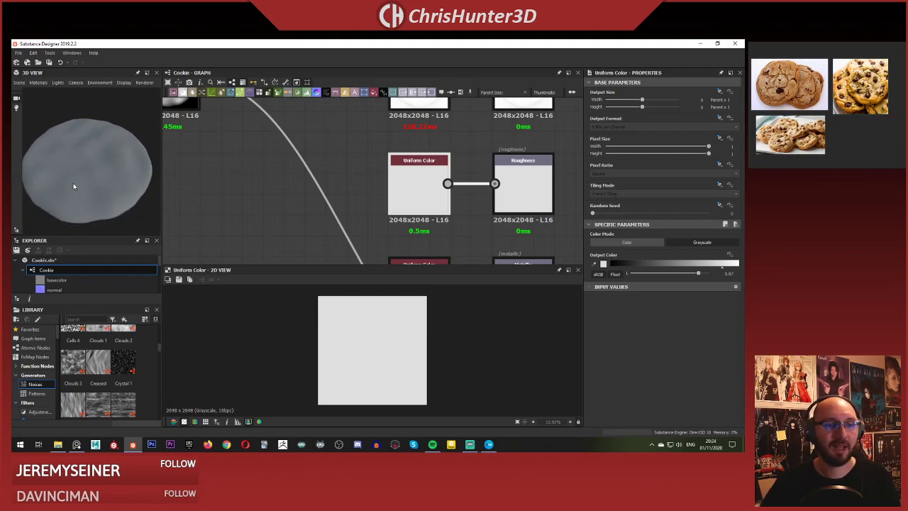
# Add a Clouds 2 noise node and place it above the Levels node that follows the Perlin Noise.
pyautogui.scroll(-6, 227, 187)
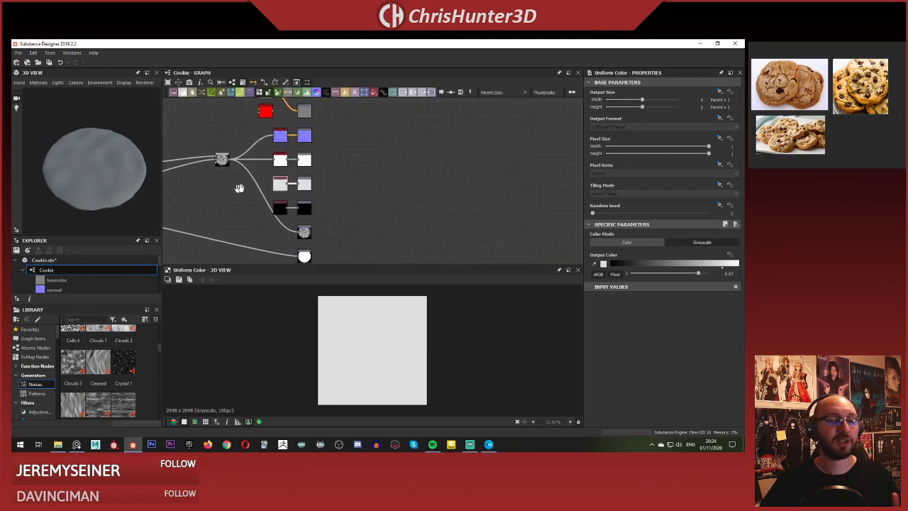
pyautogui.moveTo(239, 188); pyautogui.dragTo(304, 205, button='middle')
pyautogui.scroll(5, 323, 204)
pyautogui.scroll(-4, 305, 205)
pyautogui.moveTo(414, 201); pyautogui.dragTo(317, 175, button='middle')
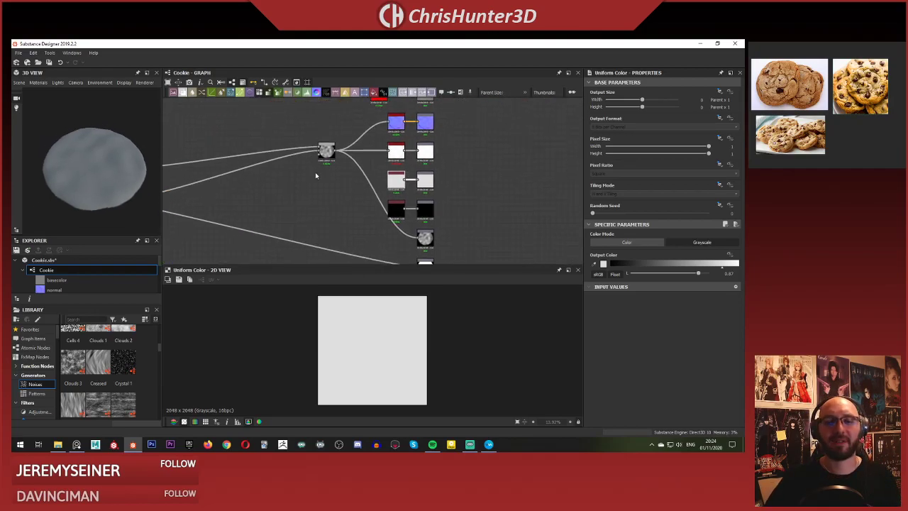
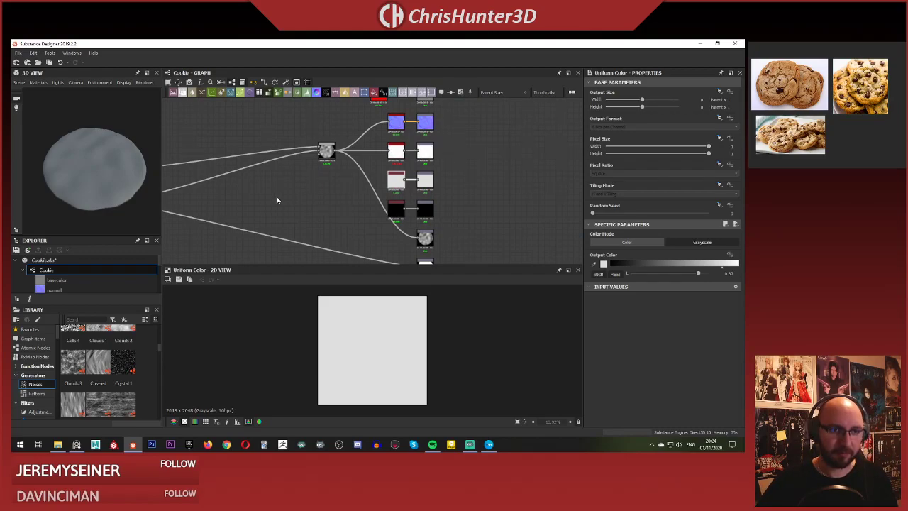
pyautogui.moveTo(277, 200); pyautogui.dragTo(420, 212, button='middle')
pyautogui.moveTo(372, 192); pyautogui.dragTo(434, 185, button='middle')
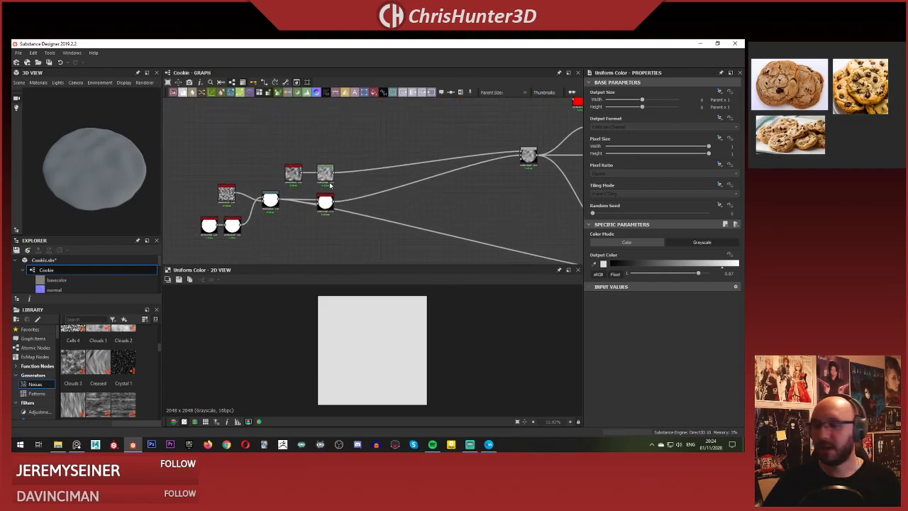
pyautogui.moveTo(366, 178)
pyautogui.mouseDown(button='middle')
pyautogui.moveTo(511, 168)
pyautogui.moveTo(422, 157)
pyautogui.moveTo(354, 166)
pyautogui.mouseUp(button='middle')
pyautogui.scroll(3, 482, 157)
pyautogui.press('space')
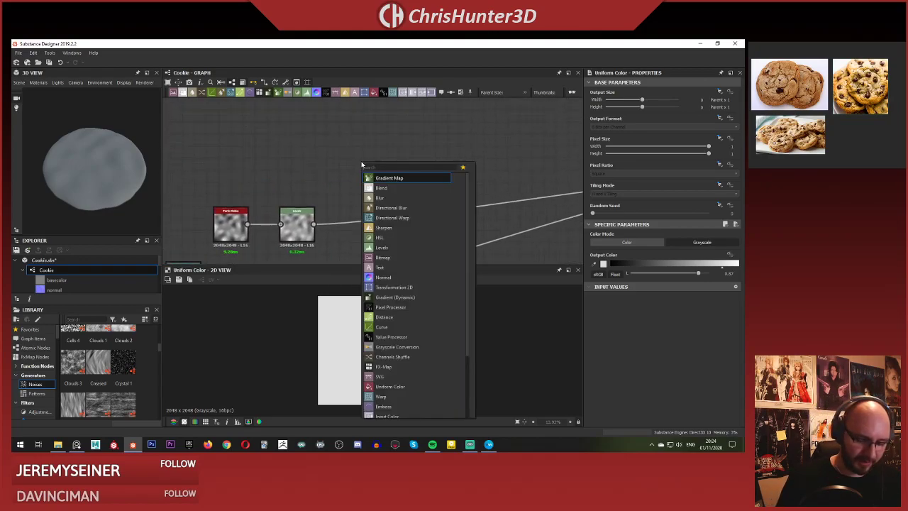
pyautogui.write('clouds')
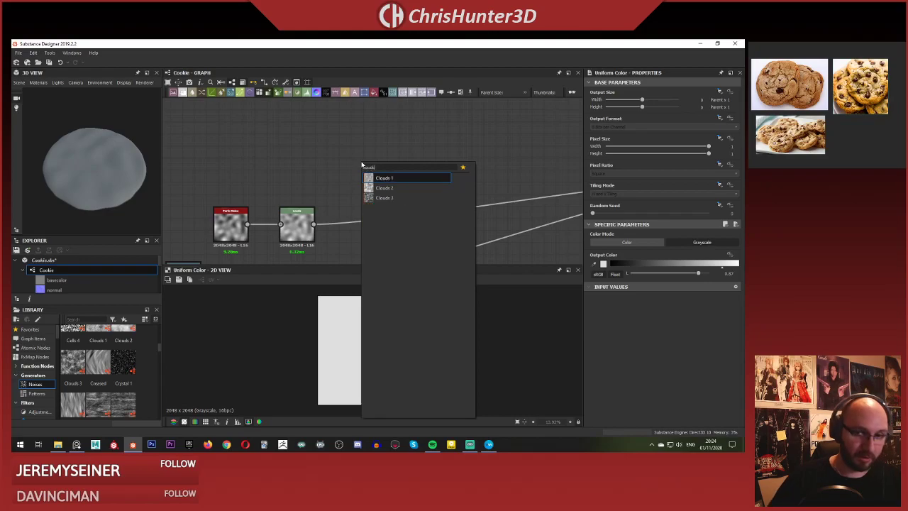
pyautogui.click(406, 188)
pyautogui.moveTo(359, 171); pyautogui.dragTo(298, 163)
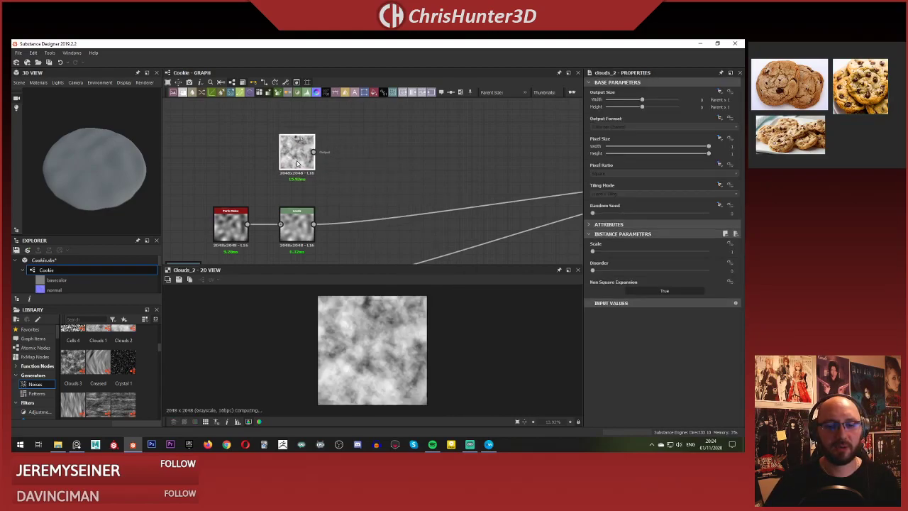
# Add a Histogram Scan node beside the Clouds 2 node and feed the Clouds 2 output into it.
pyautogui.scroll(2, 386, 171)
pyautogui.click(332, 172)
pyautogui.scroll(-4, 317, 170)
pyautogui.moveTo(393, 181); pyautogui.dragTo(330, 150, button='middle')
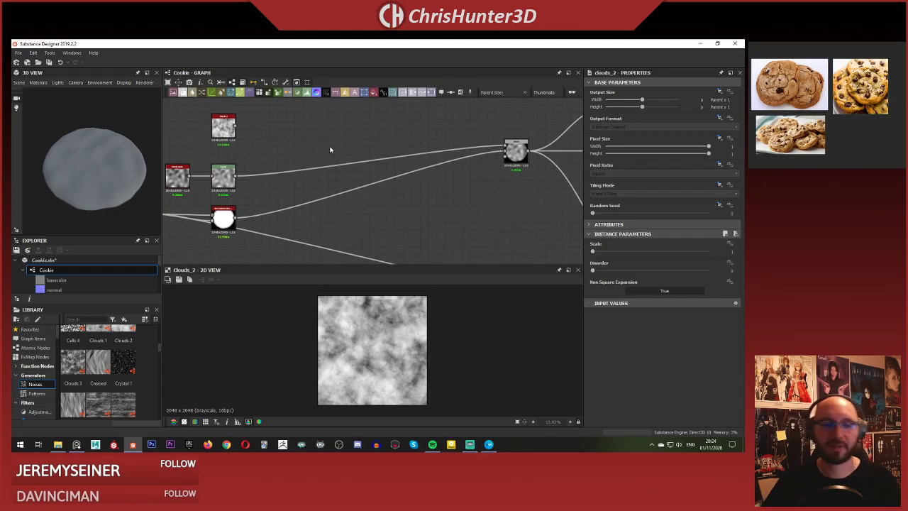
pyautogui.moveTo(295, 186); pyautogui.dragTo(361, 206, button='middle')
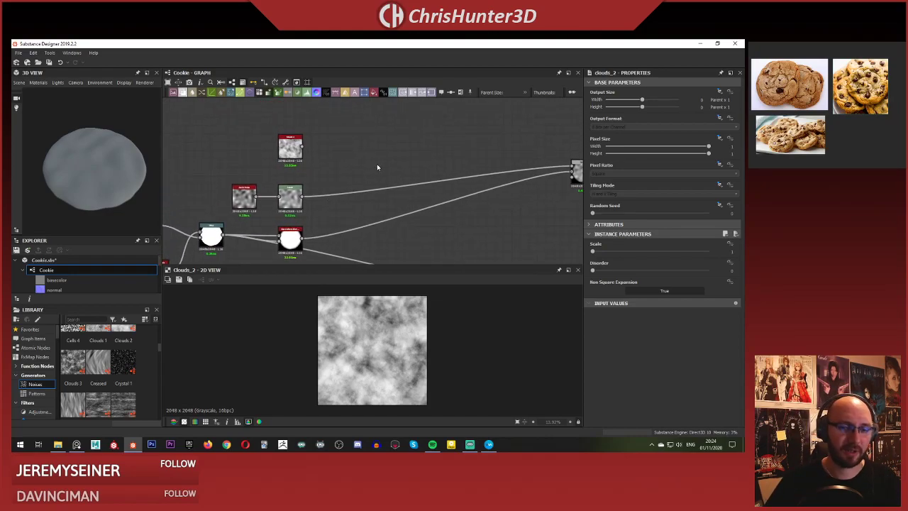
pyautogui.press('space')
pyautogui.write('hist')
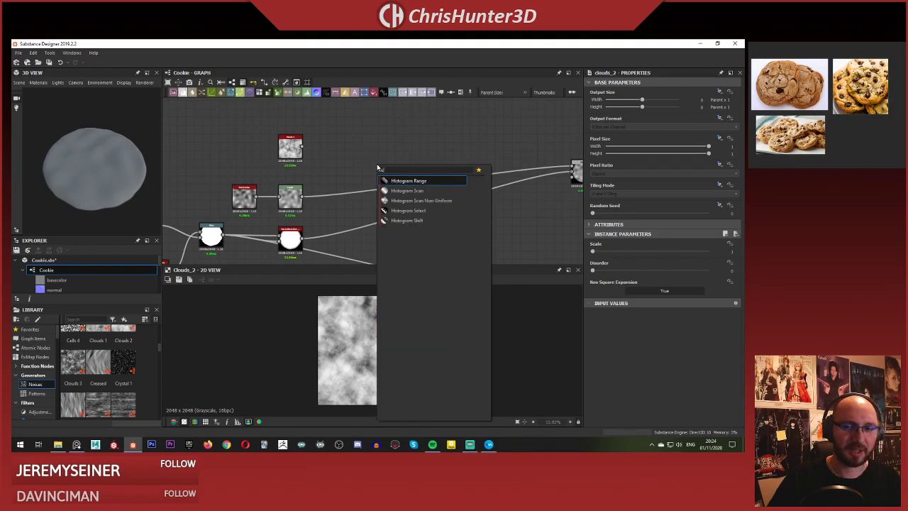
pyautogui.press('Return')
pyautogui.scroll(1, 415, 175)
pyautogui.scroll(3, 415, 177)
pyautogui.moveTo(324, 156); pyautogui.dragTo(300, 140)
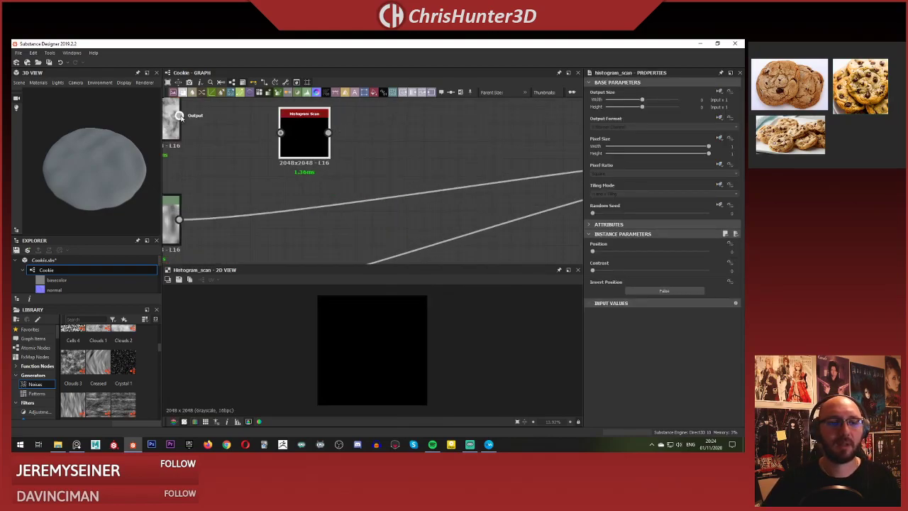
pyautogui.moveTo(179, 115); pyautogui.dragTo(391, 133)
# Add a Blend node fed by the Histogram Scan and move it further along the graph.
pyautogui.press('space')
pyautogui.write('bl')
pyautogui.press('Return')
pyautogui.scroll(-3, 393, 133)
pyautogui.scroll(-1, 255, 189)
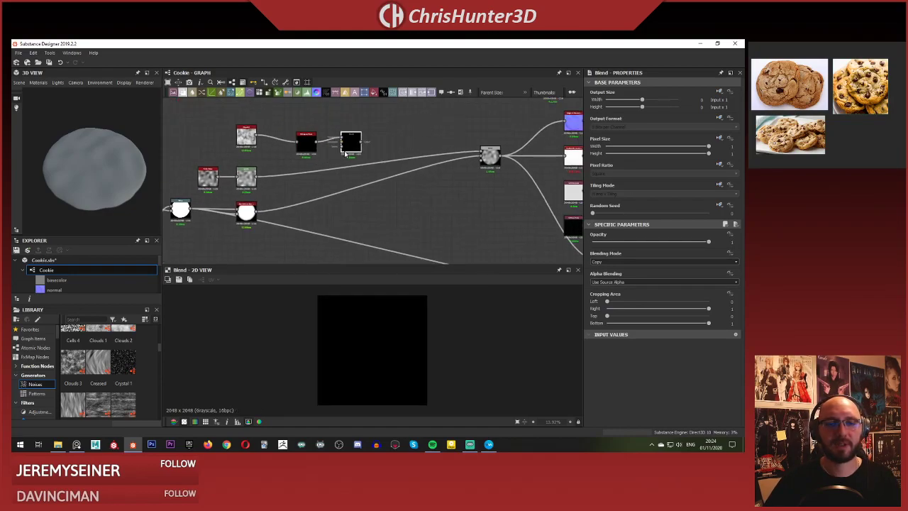
pyautogui.moveTo(339, 156); pyautogui.dragTo(384, 149)
# Insert the new Blend between the existing Blend and the output nodes, and set its blending mode to Multiply.
pyautogui.moveTo(493, 156); pyautogui.dragTo(382, 168)
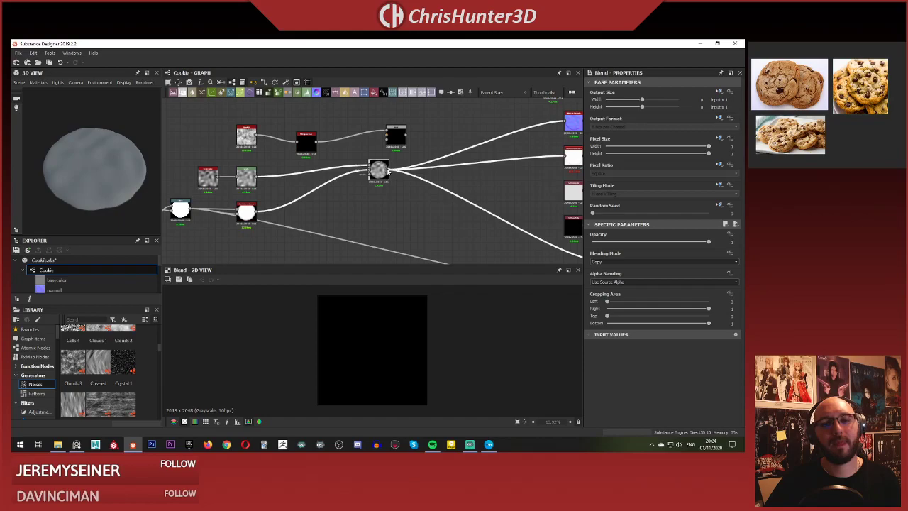
pyautogui.click(395, 140)
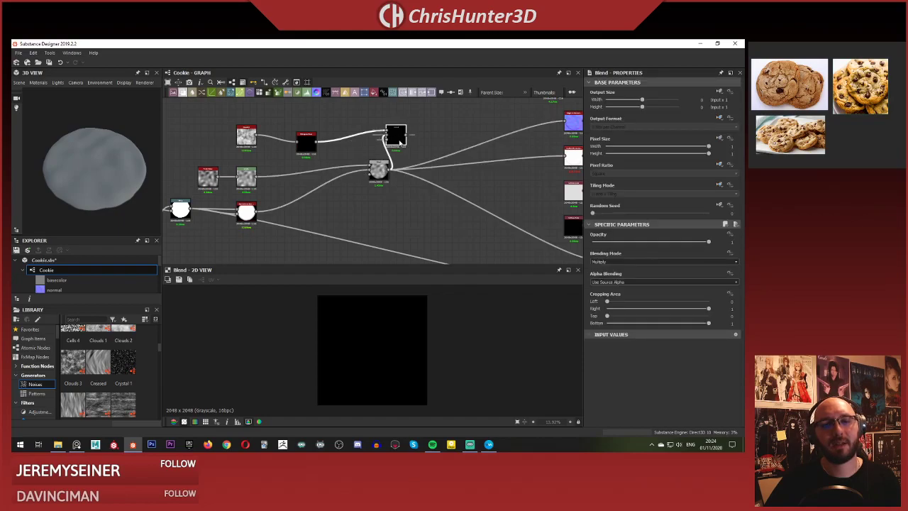
pyautogui.keyDown('shift'); pyautogui.moveTo(392, 170); pyautogui.dragTo(420, 160); pyautogui.keyUp('shift')
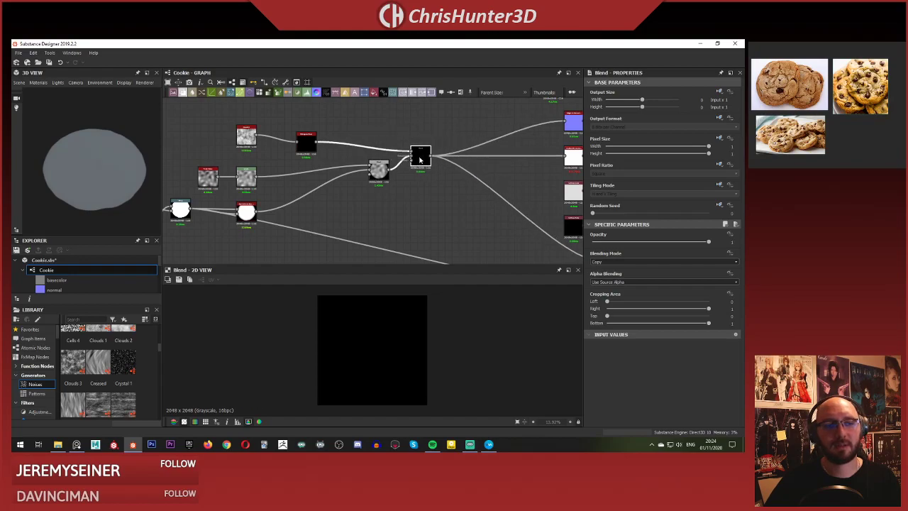
pyautogui.click(642, 263)
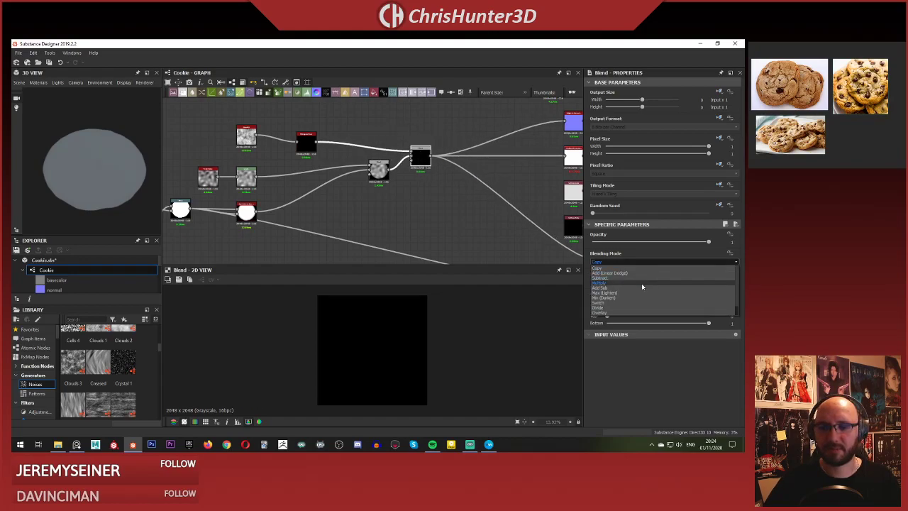
pyautogui.click(644, 284)
# Set the Histogram Scan's Position to 0.5 and check the cookie's surface detail in 3D.
pyautogui.click(306, 145)
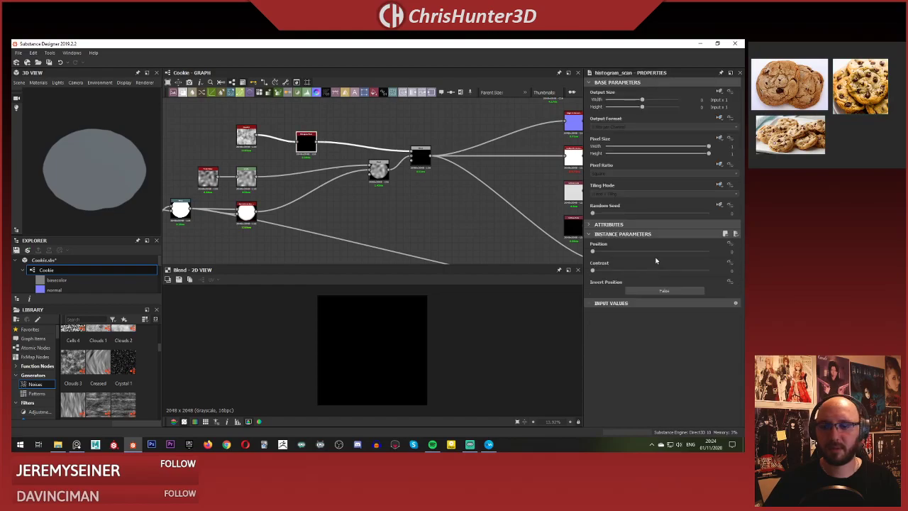
pyautogui.moveTo(659, 254); pyautogui.dragTo(652, 253)
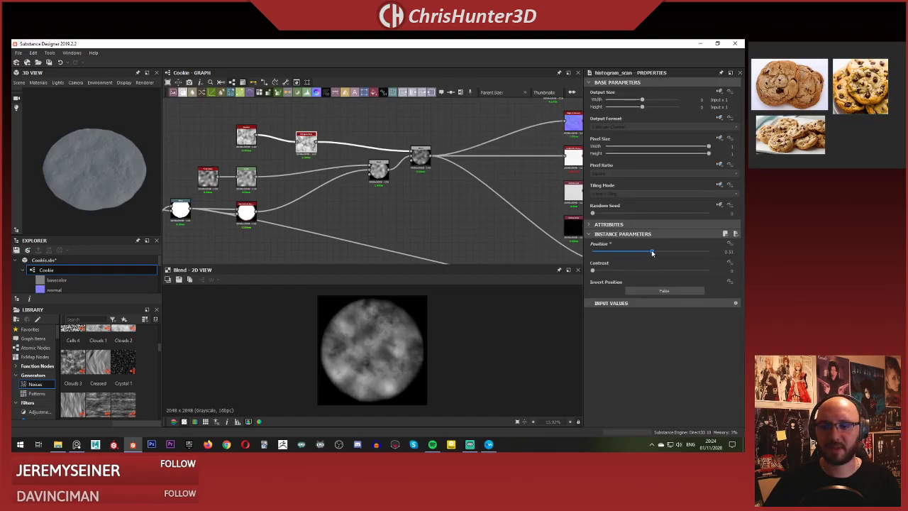
pyautogui.scroll(5, 117, 177)
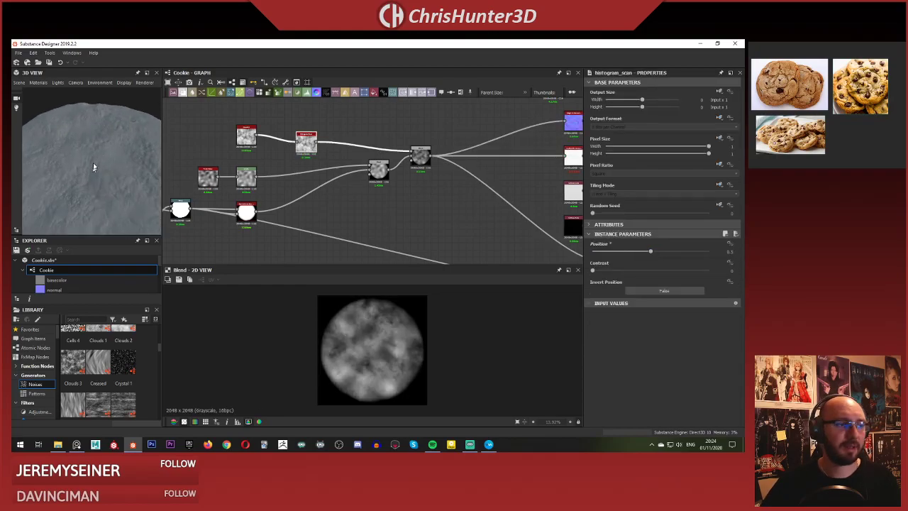
pyautogui.scroll(3, 93, 166)
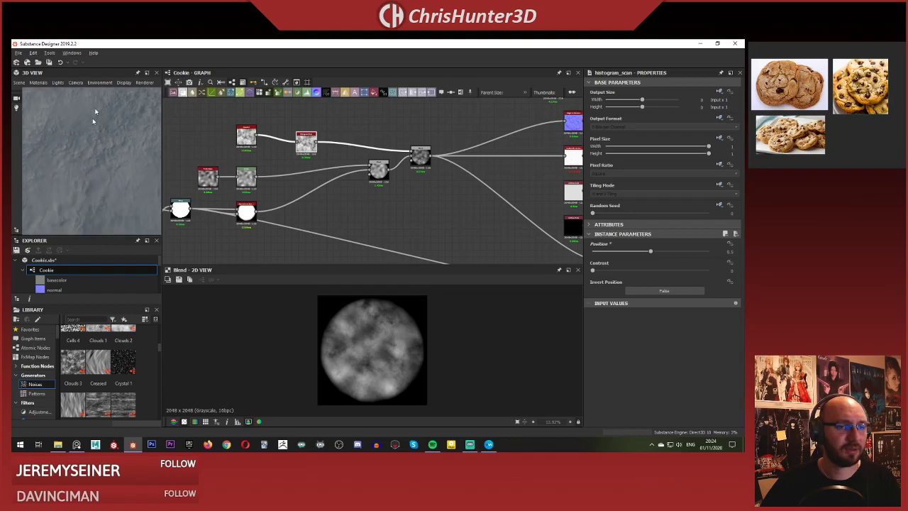
pyautogui.moveTo(95, 111); pyautogui.dragTo(108, 156)
pyautogui.scroll(3, 88, 168)
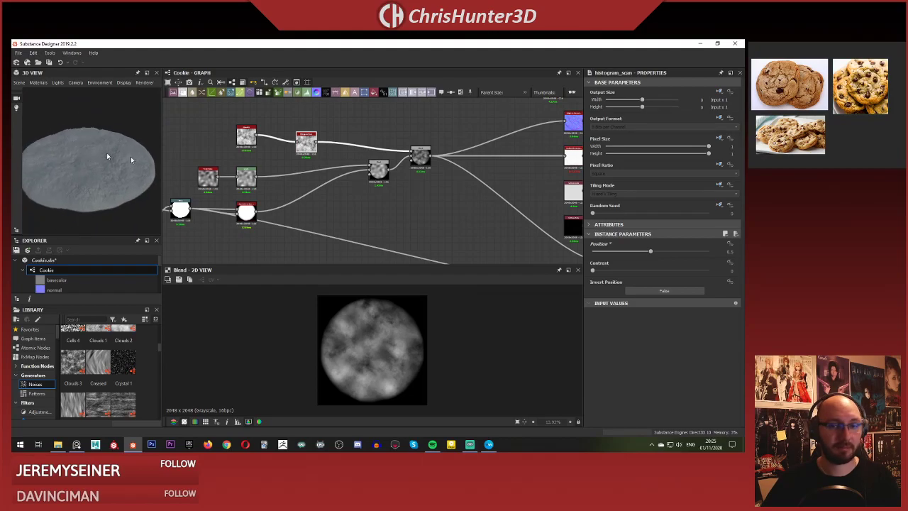
# Display the Clouds 2 noise and place the Clouds 2 and Histogram Scan nodes directly next to each other.
pyautogui.scroll(3, 260, 145)
pyautogui.click(250, 140)
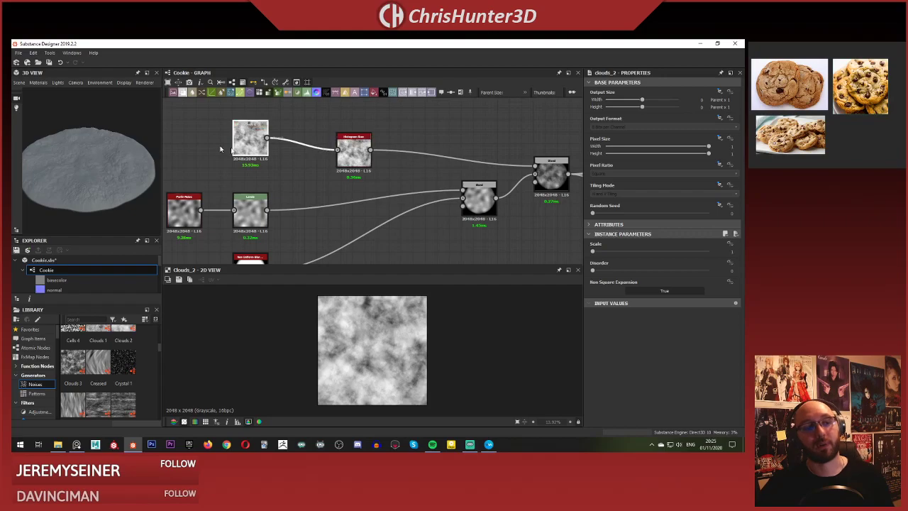
pyautogui.moveTo(94, 170); pyautogui.dragTo(85, 147)
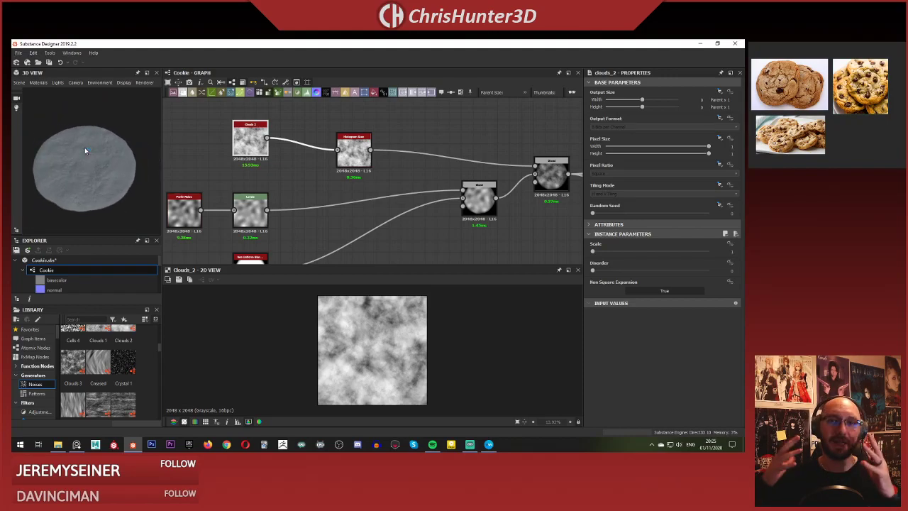
pyautogui.scroll(2, 267, 179)
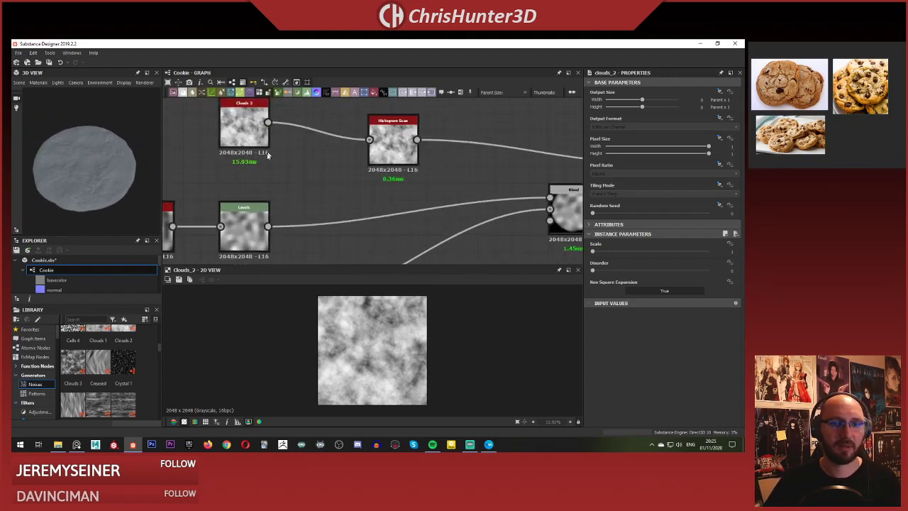
pyautogui.moveTo(268, 155); pyautogui.dragTo(285, 172)
pyautogui.moveTo(384, 160); pyautogui.dragTo(323, 160)
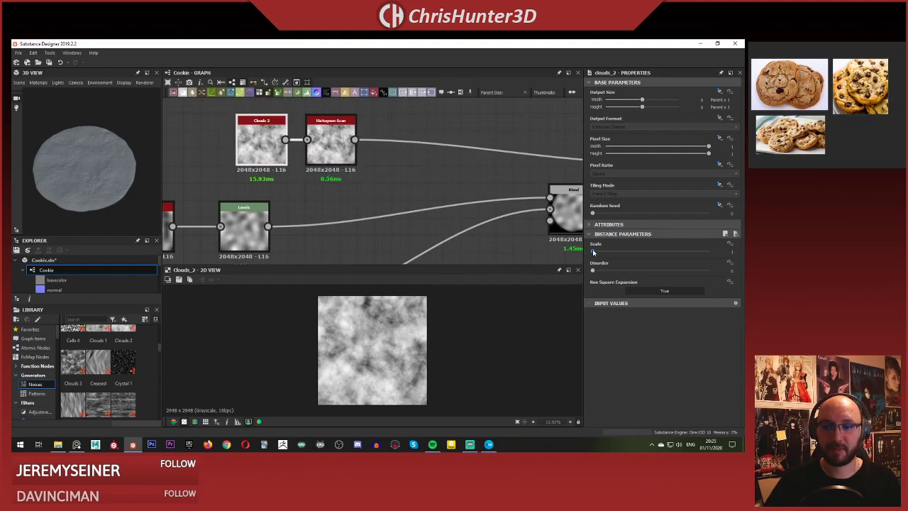
# Try a different Scale on the Clouds 2 noise, return it to 1, and check the cookie in 3D.
pyautogui.moveTo(599, 251); pyautogui.dragTo(590, 253)
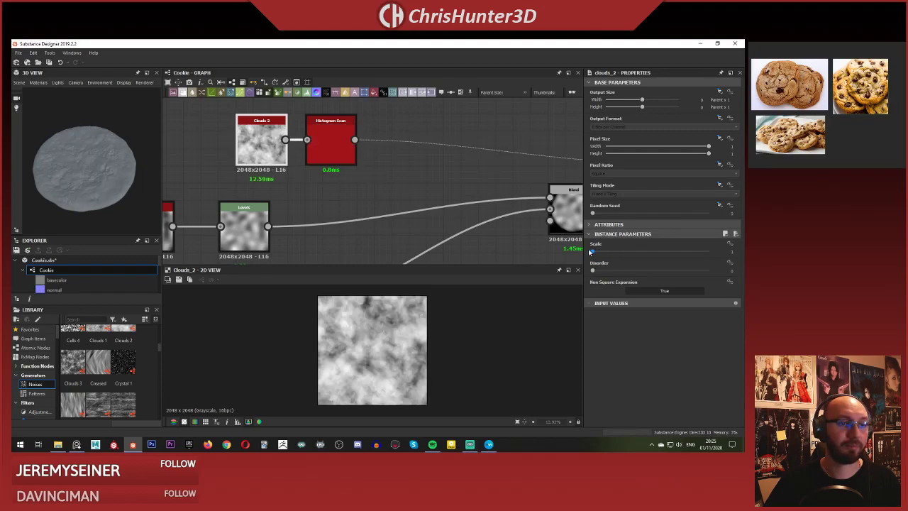
pyautogui.scroll(-5, 318, 208)
pyautogui.moveTo(325, 207); pyautogui.dragTo(389, 178, button='middle')
pyautogui.scroll(3, 391, 162)
pyautogui.scroll(-1, 102, 190)
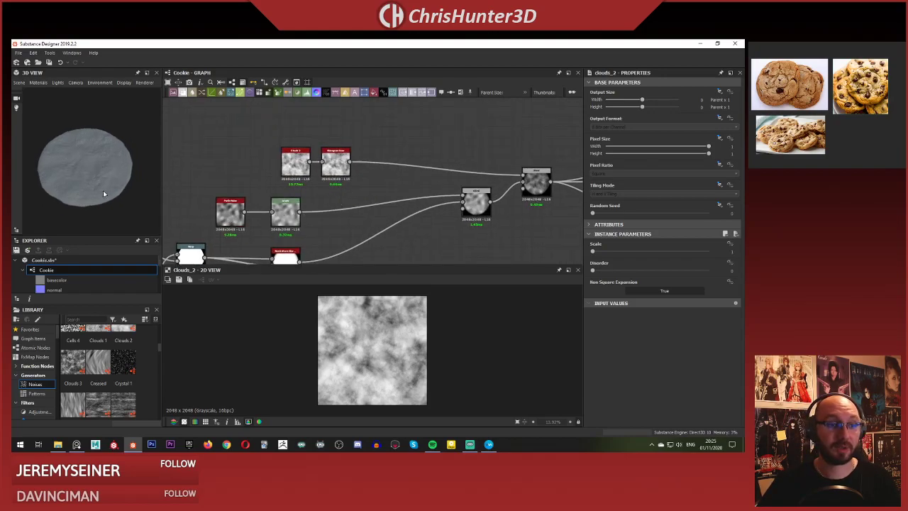
pyautogui.moveTo(103, 191); pyautogui.dragTo(85, 198)
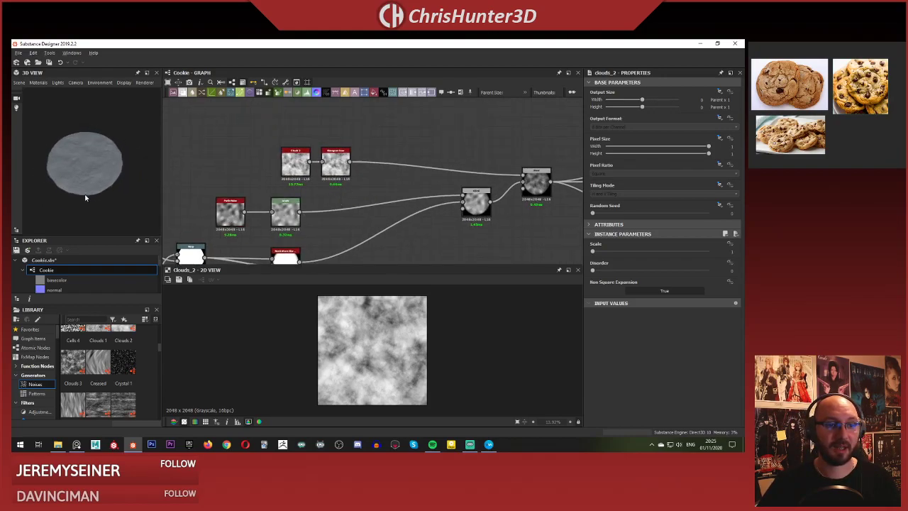
# Try the Square pattern on the Shape node feeding the Warp and examine the resulting form in 3D.
pyautogui.scroll(-1, 328, 214)
pyautogui.moveTo(328, 214); pyautogui.dragTo(442, 142, button='middle')
pyautogui.scroll(3, 292, 199)
pyautogui.moveTo(346, 197); pyautogui.dragTo(407, 188, button='middle')
pyautogui.click(237, 242)
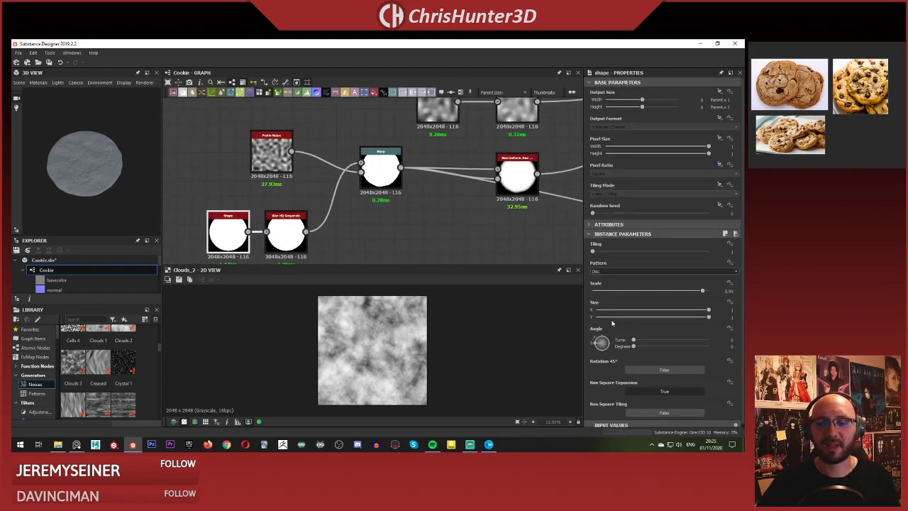
pyautogui.click(641, 272)
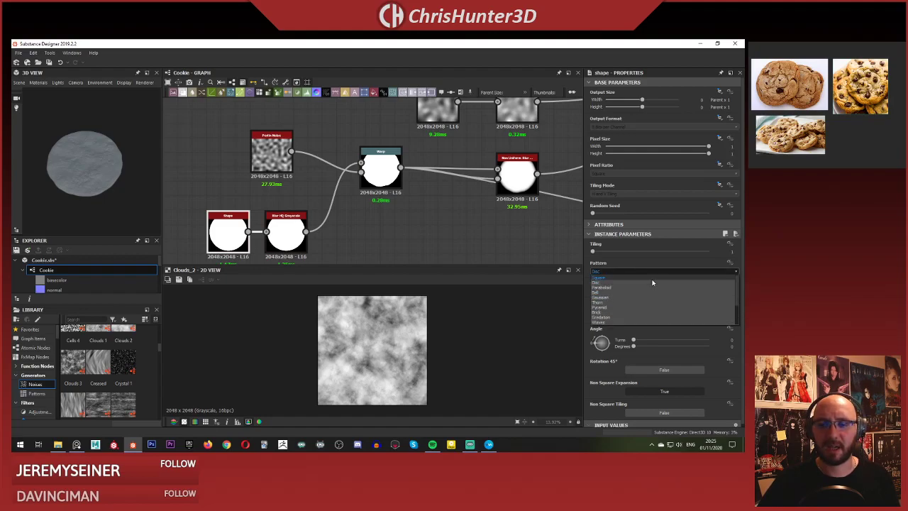
pyautogui.click(655, 279)
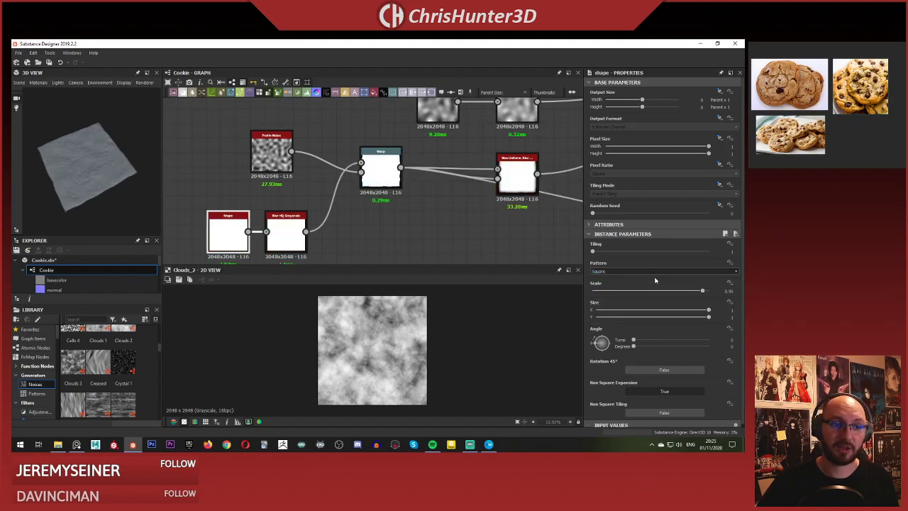
pyautogui.moveTo(91, 215); pyautogui.dragTo(104, 175)
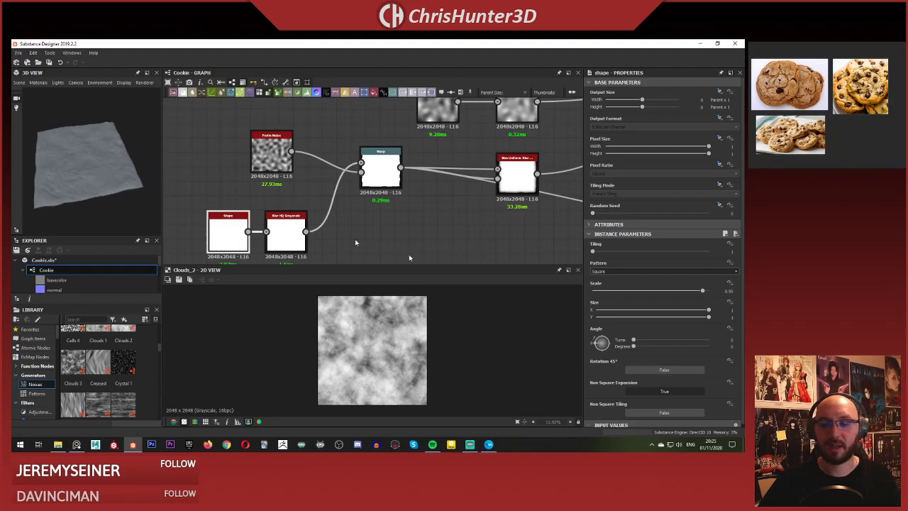
# Set the Shape node's pattern back to Disc.
pyautogui.click(627, 272)
pyautogui.click(623, 290)
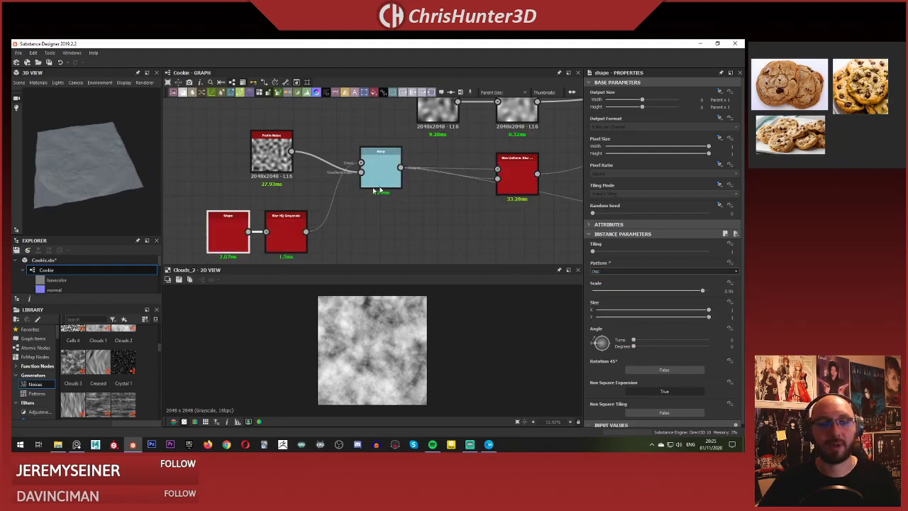
pyautogui.scroll(-4, 374, 183)
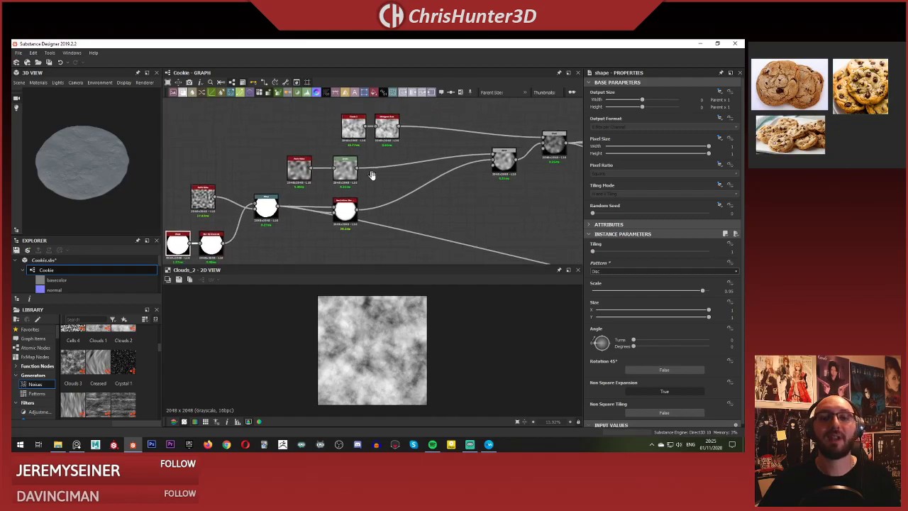
pyautogui.moveTo(371, 175); pyautogui.dragTo(362, 193, button='middle')
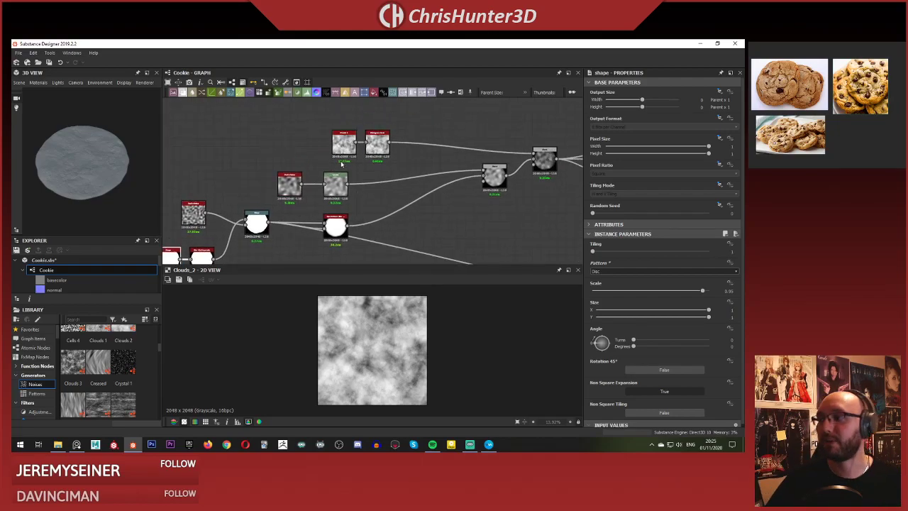
# Raise the Scale of the Perlin Noise feeding the Warp slightly and inspect the cookie's edge in 3D.
pyautogui.scroll(6, 275, 152)
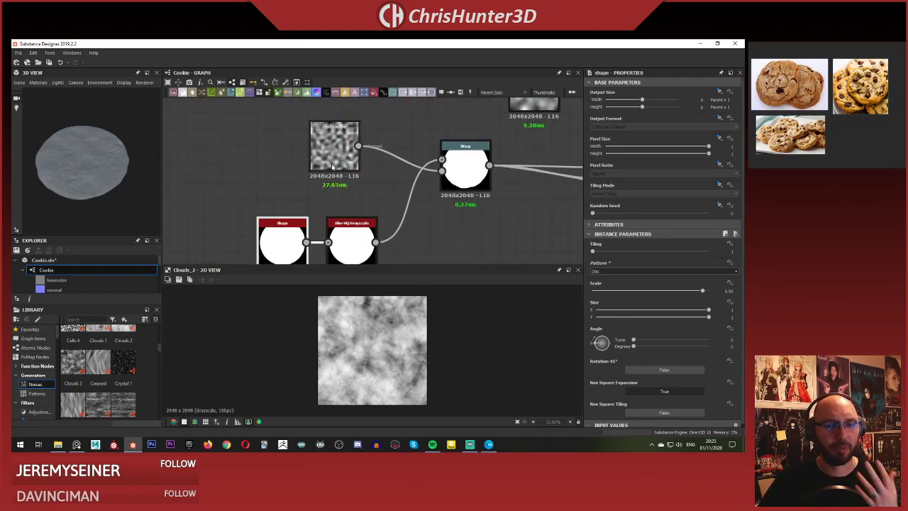
pyautogui.click(336, 168)
pyautogui.scroll(-6, 291, 186)
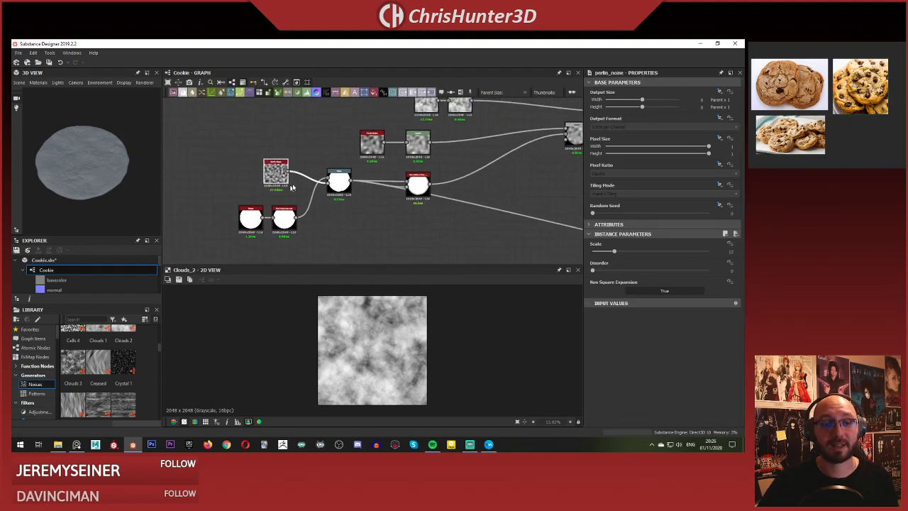
pyautogui.moveTo(613, 251)
pyautogui.mouseDown()
pyautogui.moveTo(606, 252)
pyautogui.moveTo(616, 251)
pyautogui.mouseUp()
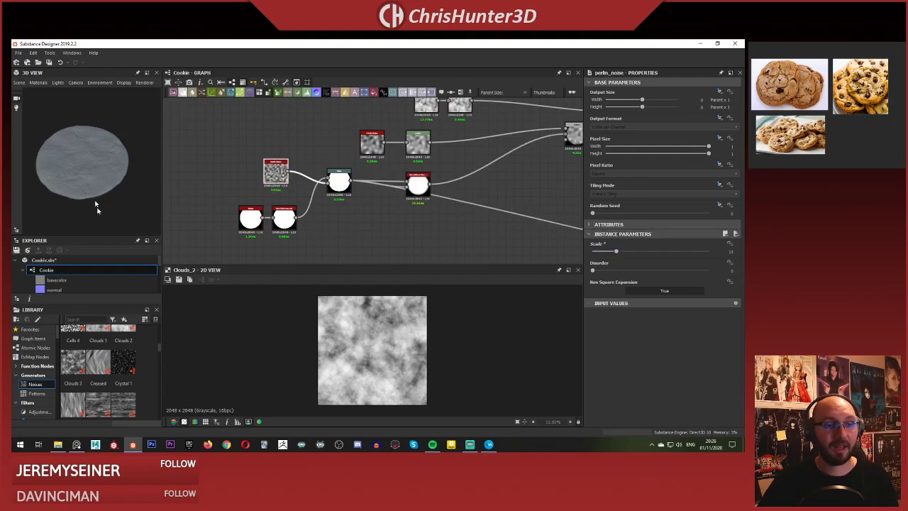
pyautogui.moveTo(615, 252)
pyautogui.mouseDown()
pyautogui.moveTo(633, 252)
pyautogui.moveTo(616, 251)
pyautogui.mouseUp()
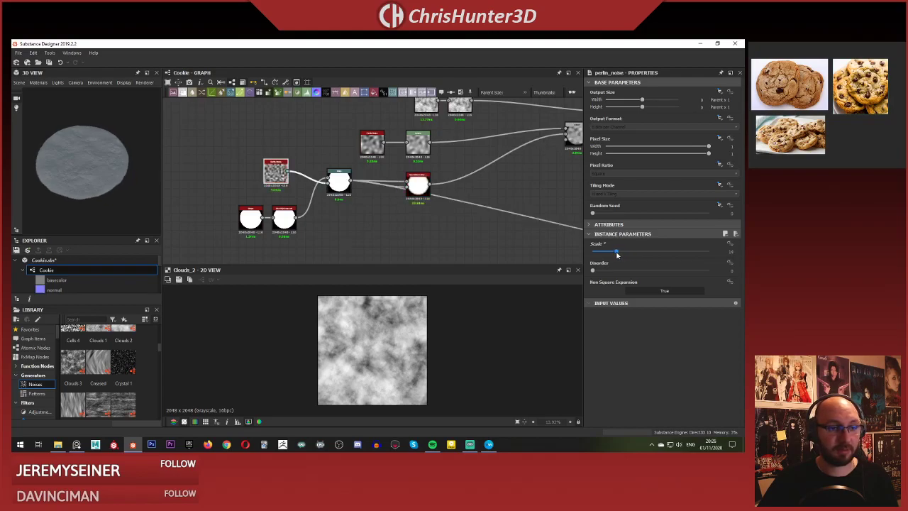
pyautogui.moveTo(102, 129); pyautogui.dragTo(74, 156)
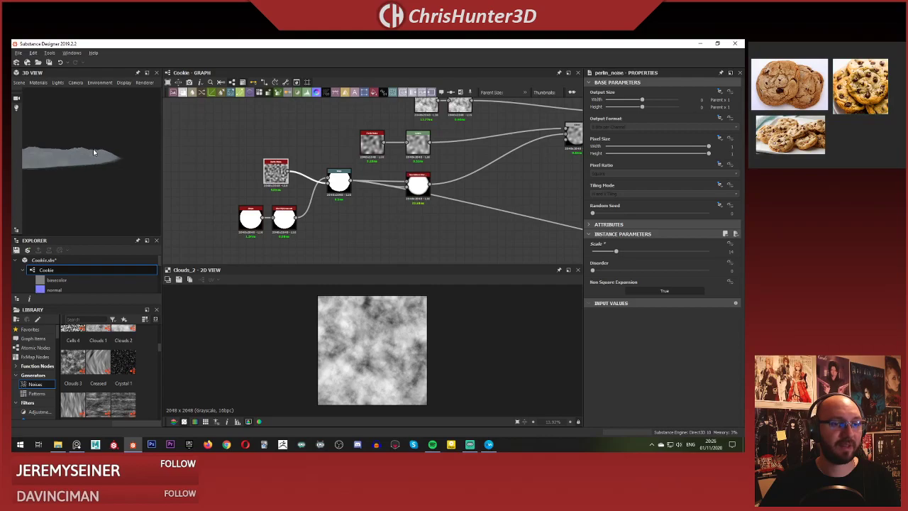
pyautogui.moveTo(93, 152); pyautogui.dragTo(96, 170)
# Try Min (Darken) at 0.5 opacity on the Blend that adds the Clouds 2 detail, and return it to Multiply at opacity 1.
pyautogui.scroll(-2, 418, 186)
pyautogui.scroll(6, 447, 190)
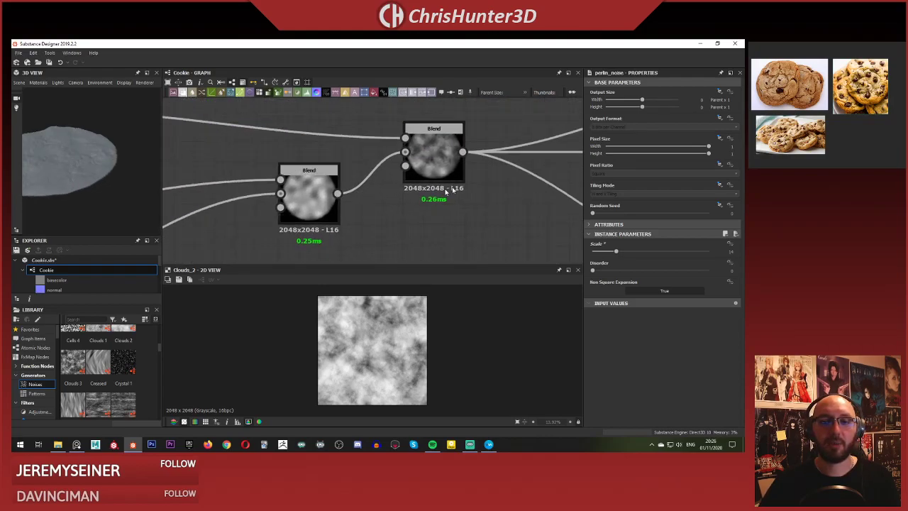
pyautogui.click(433, 150)
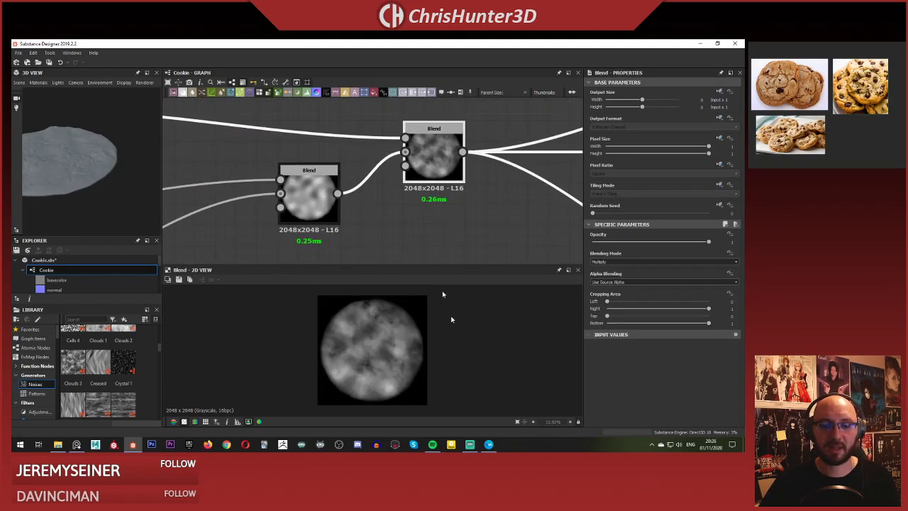
pyautogui.scroll(4, 425, 312)
pyautogui.scroll(-5, 412, 356)
pyautogui.scroll(2, 368, 346)
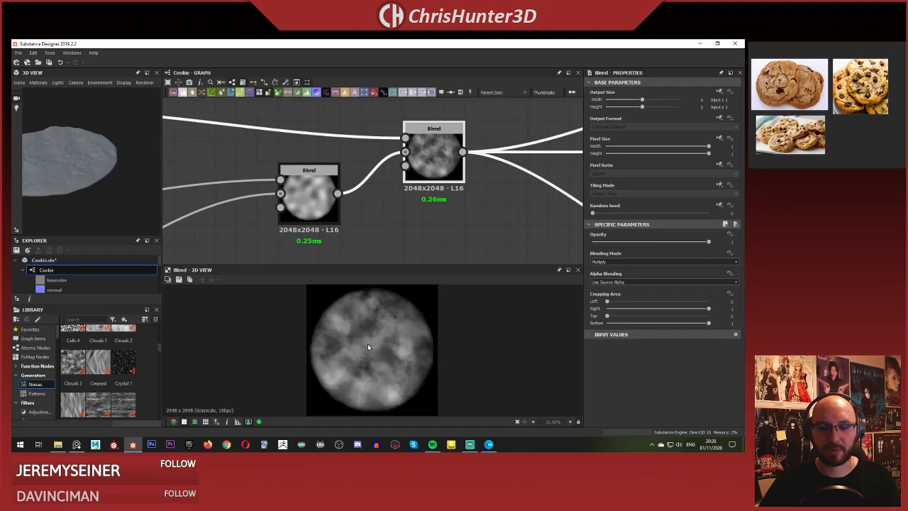
pyautogui.click(619, 262)
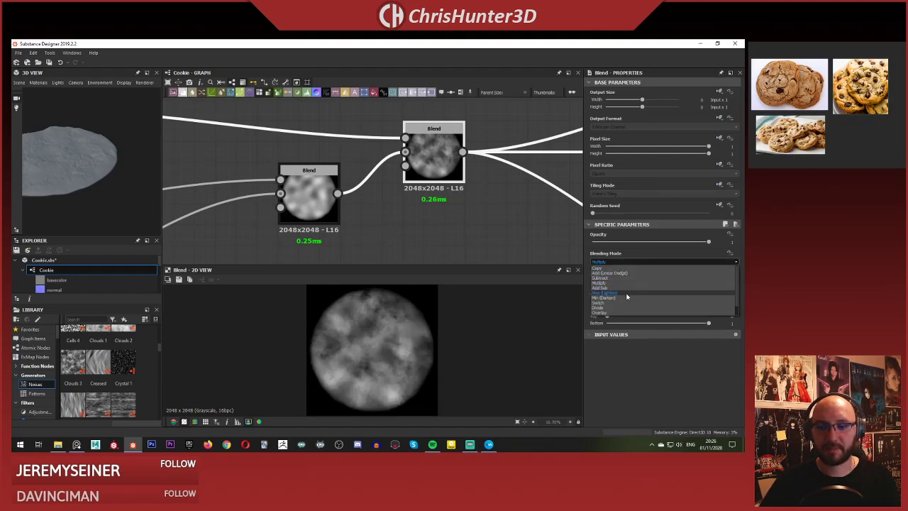
pyautogui.click(627, 299)
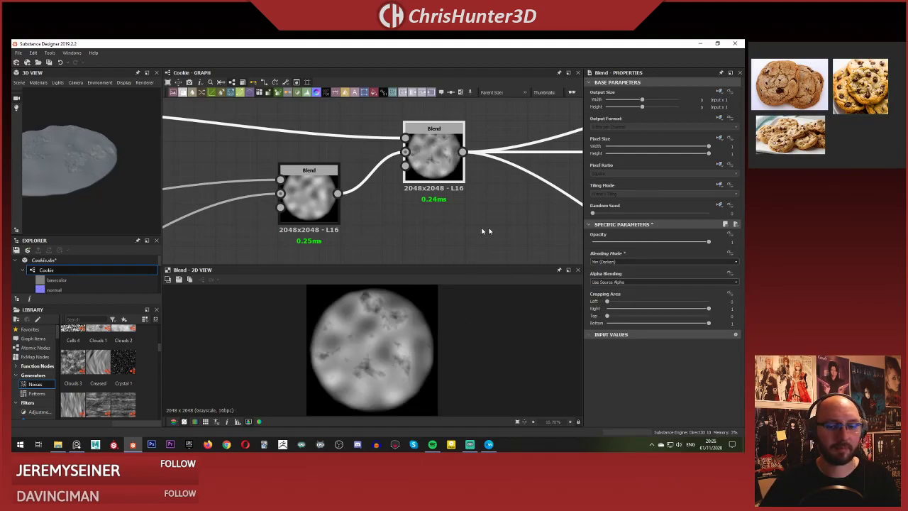
pyautogui.moveTo(674, 243); pyautogui.dragTo(650, 243)
pyautogui.click(659, 262)
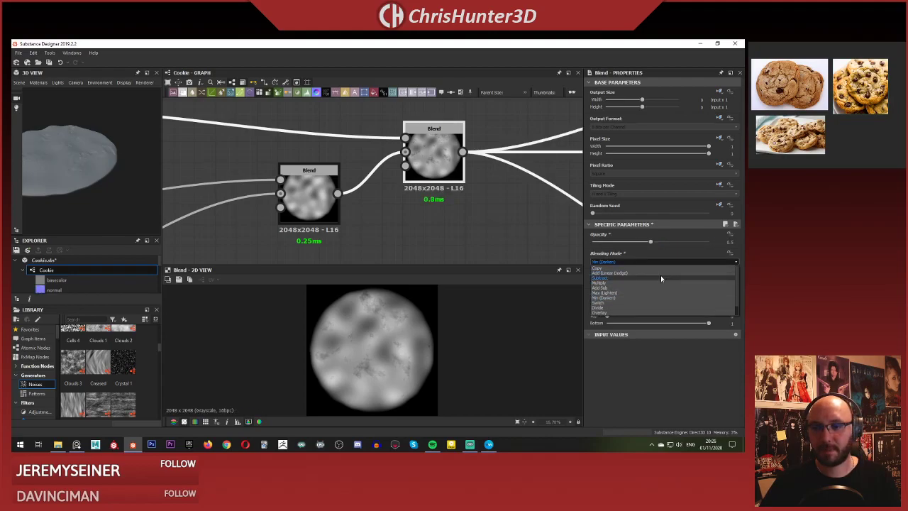
pyautogui.click(662, 277)
pyautogui.moveTo(651, 242); pyautogui.dragTo(708, 242)
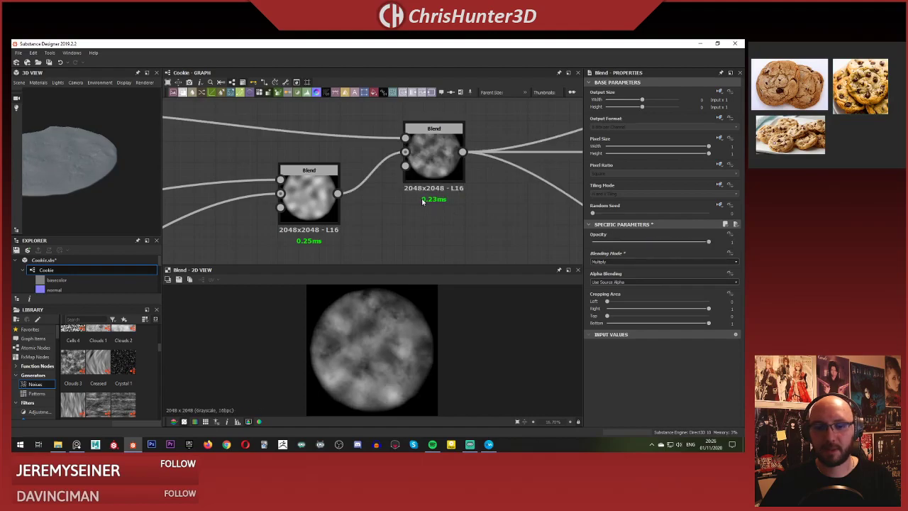
# Display the Non Uniform Blur Grayscale result and add a Curve node fed by its output.
pyautogui.click(314, 177)
pyautogui.scroll(-5, 329, 190)
pyautogui.moveTo(334, 193); pyautogui.dragTo(427, 180, button='middle')
pyautogui.scroll(3, 361, 212)
pyautogui.moveTo(362, 213); pyautogui.dragTo(456, 178, button='middle')
pyautogui.doubleClick(282, 197)
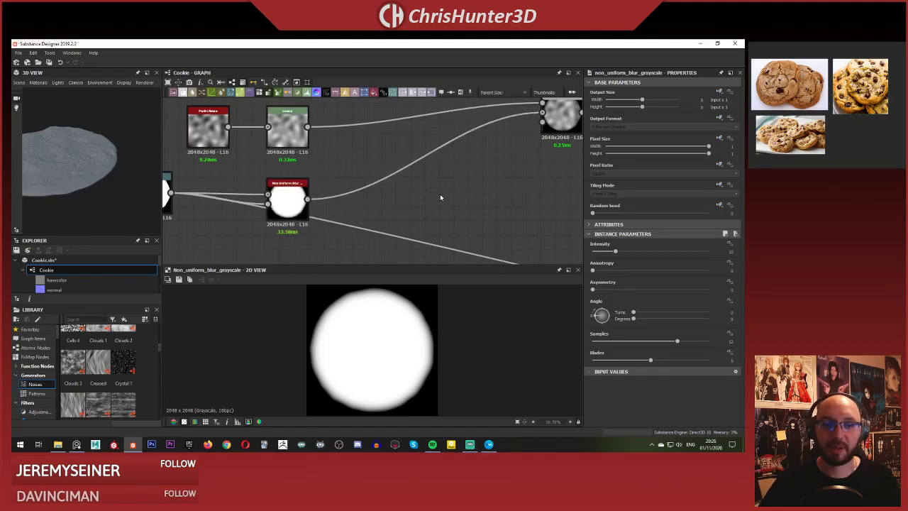
pyautogui.press('space')
pyautogui.write('curve')
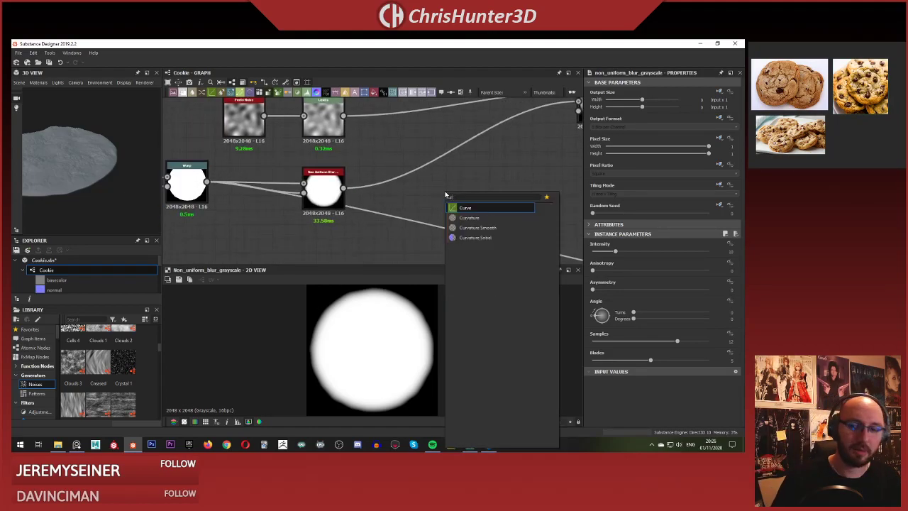
pyautogui.press('Return')
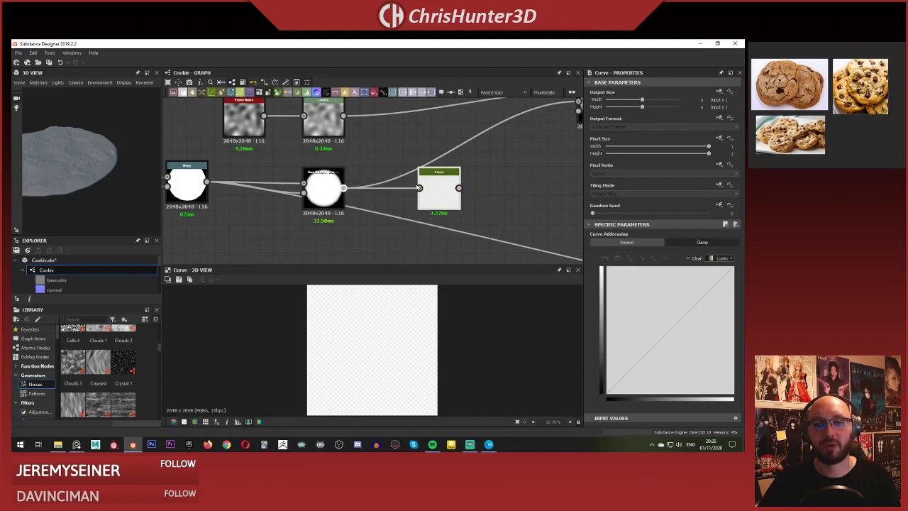
pyautogui.moveTo(418, 187); pyautogui.dragTo(419, 187)
# Add a curve point at about 0.36, 0.75 in the Curve node and make its adjoining segments straight.
pyautogui.scroll(3, 417, 322)
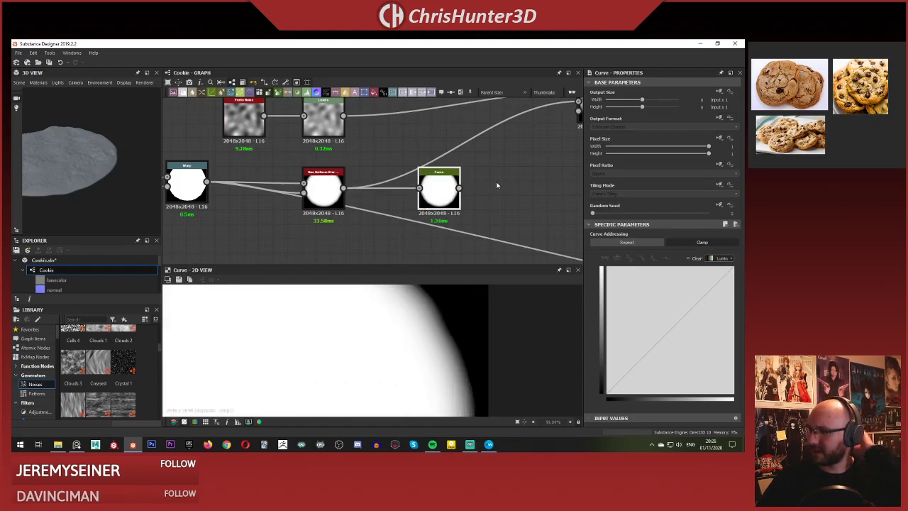
pyautogui.scroll(2, 330, 193)
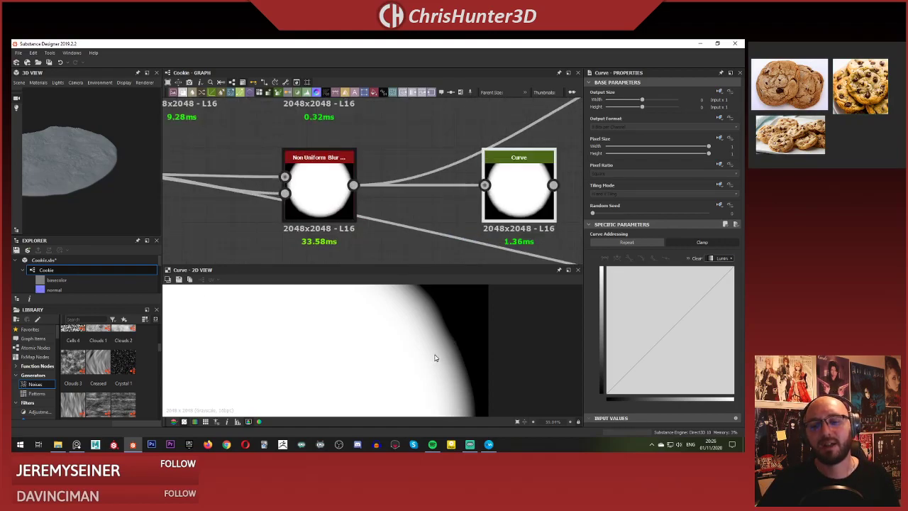
pyautogui.scroll(-1, 436, 358)
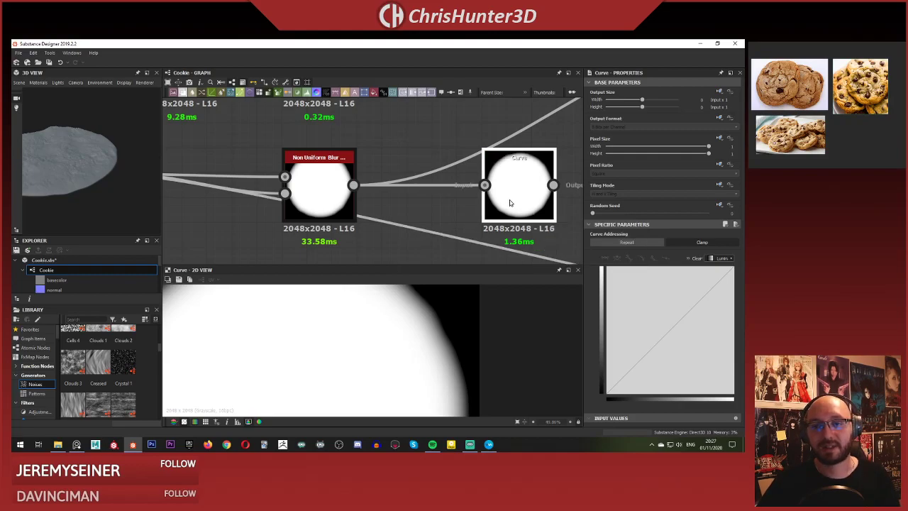
pyautogui.moveTo(494, 264); pyautogui.dragTo(459, 249, button='middle')
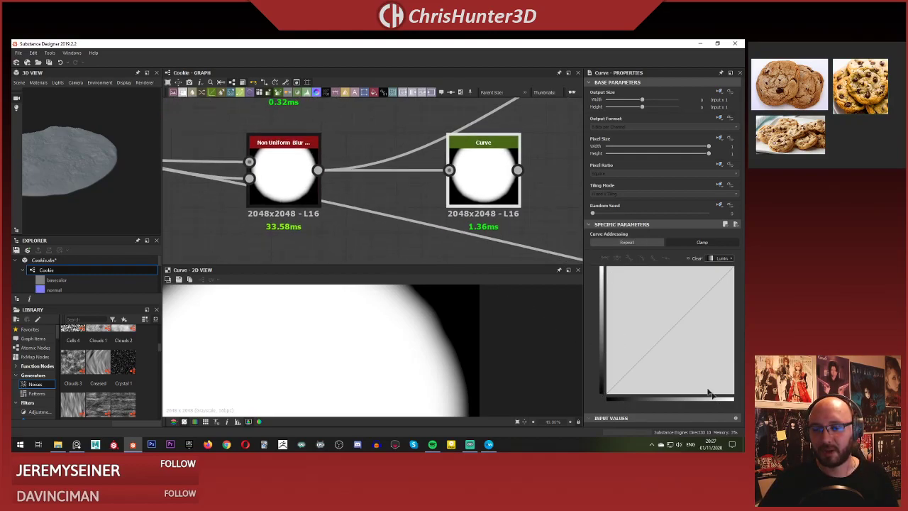
pyautogui.click(653, 299)
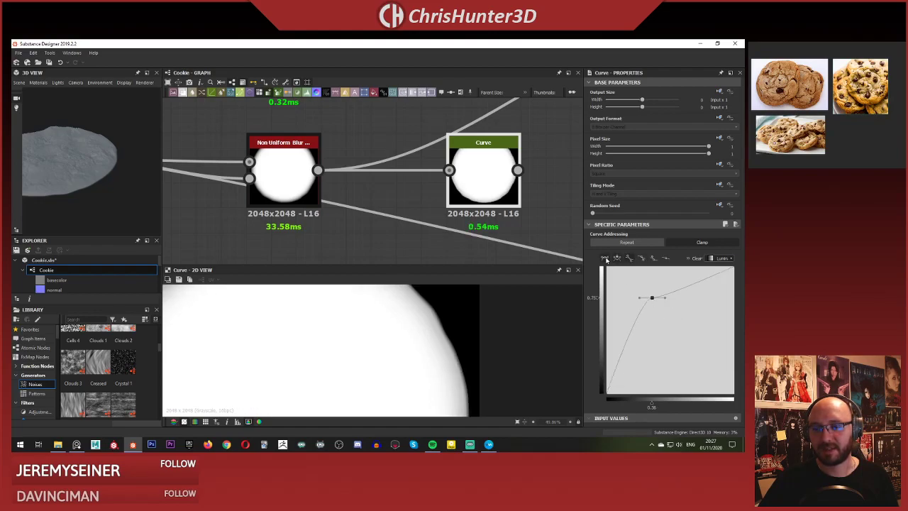
pyautogui.click(659, 259)
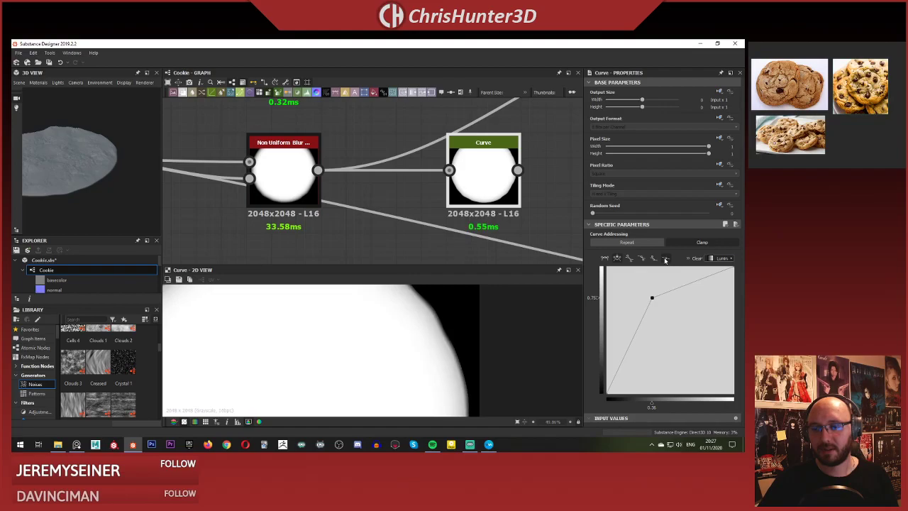
pyautogui.scroll(3, 437, 338)
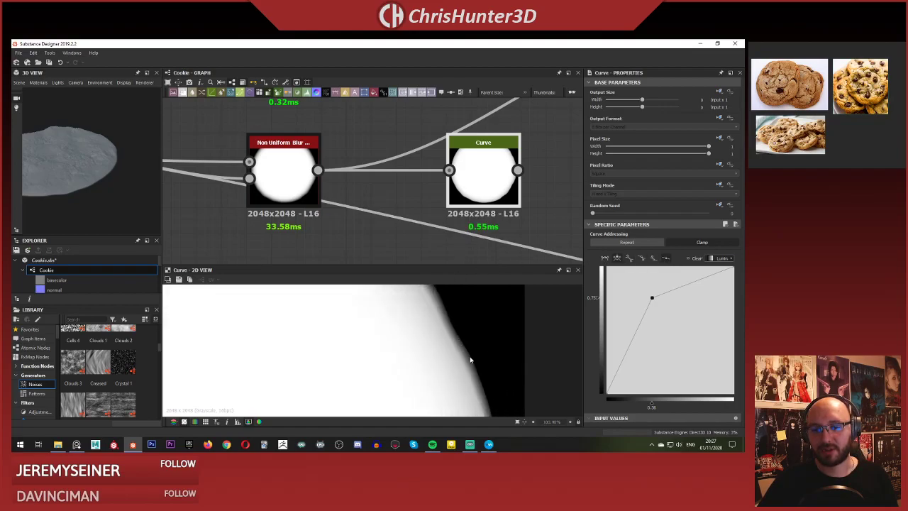
# Route the blurred disc's connection to the Blend through the Curve node and check the cookie's edge in 3D.
pyautogui.moveTo(81, 160); pyautogui.dragTo(151, 179)
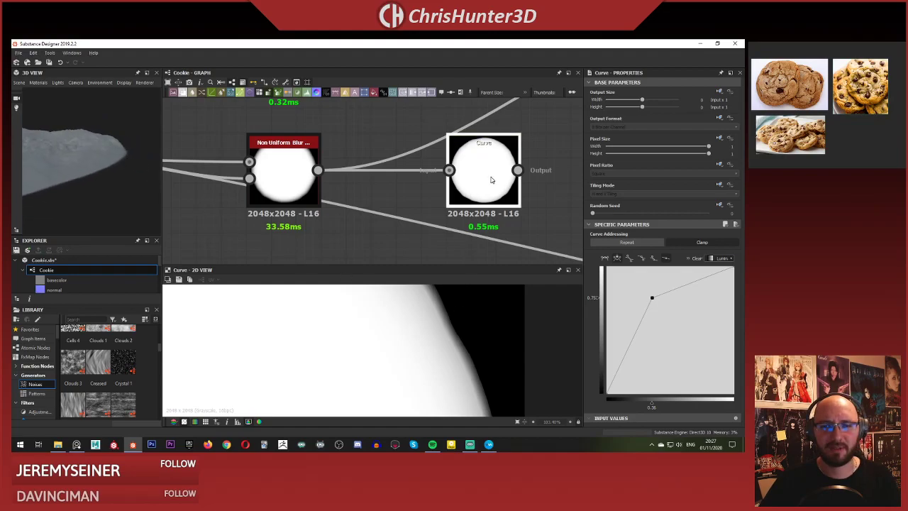
pyautogui.scroll(-2, 440, 182)
pyautogui.keyDown('shift'); pyautogui.moveTo(354, 175); pyautogui.dragTo(495, 172); pyautogui.keyUp('shift')
pyautogui.keyDown('shift'); pyautogui.moveTo(354, 174); pyautogui.dragTo(493, 173); pyautogui.keyUp('shift')
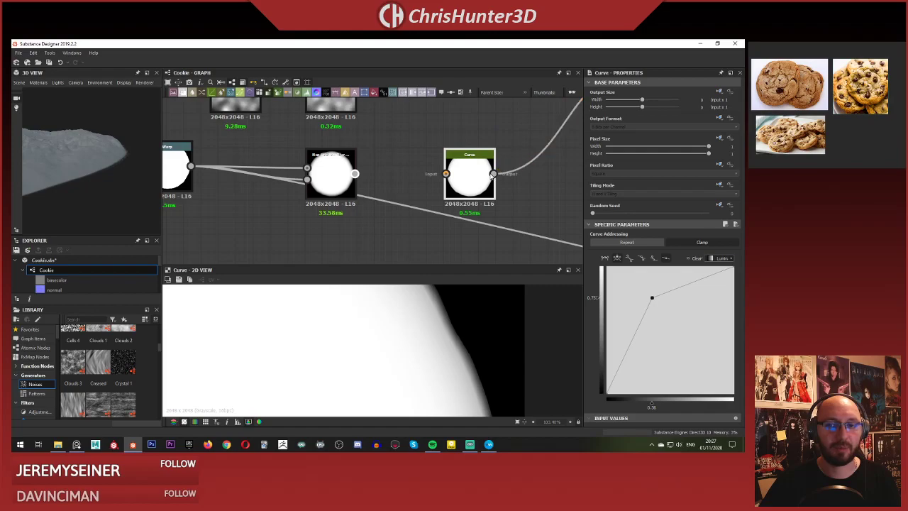
pyautogui.moveTo(118, 151); pyautogui.dragTo(126, 143)
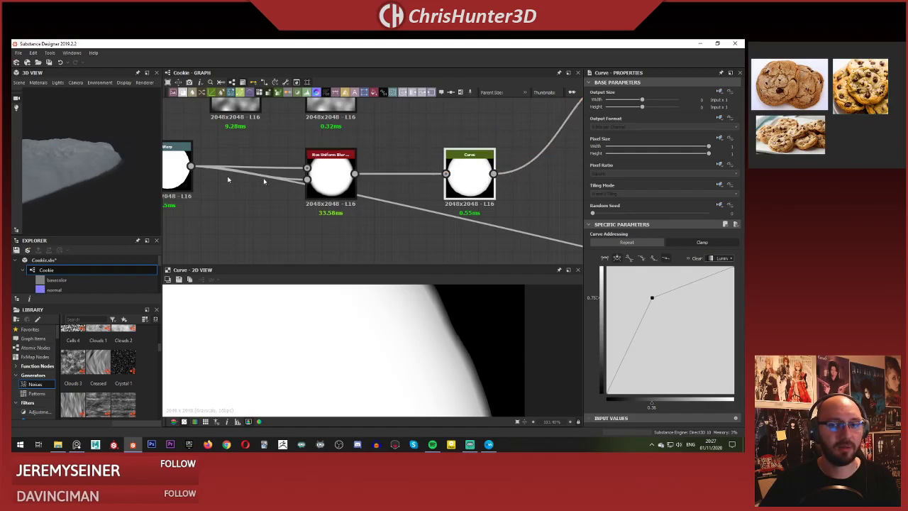
# Move the Curve node's point to about 0.74, 0.83 and shape a smooth falloff with its handle at about 0.32, 0.69.
pyautogui.click(605, 259)
pyautogui.moveTo(641, 298); pyautogui.dragTo(612, 338)
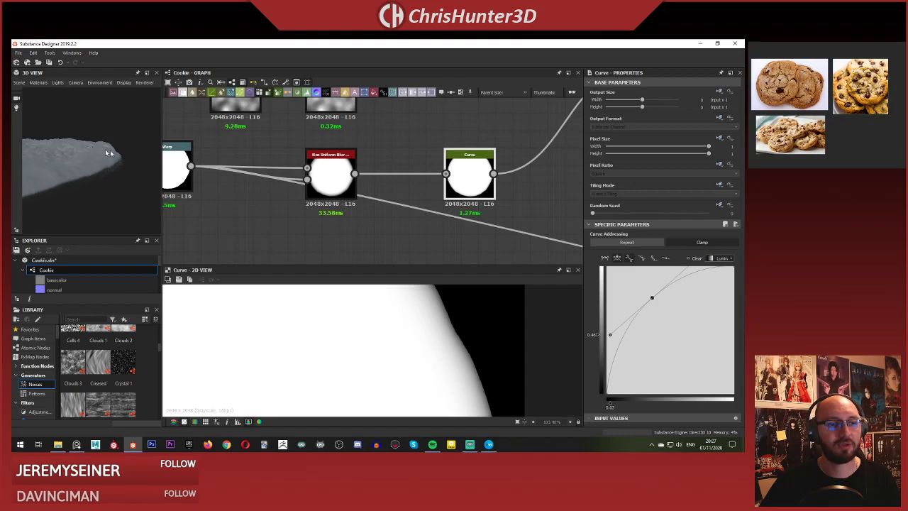
pyautogui.moveTo(653, 298); pyautogui.dragTo(703, 291)
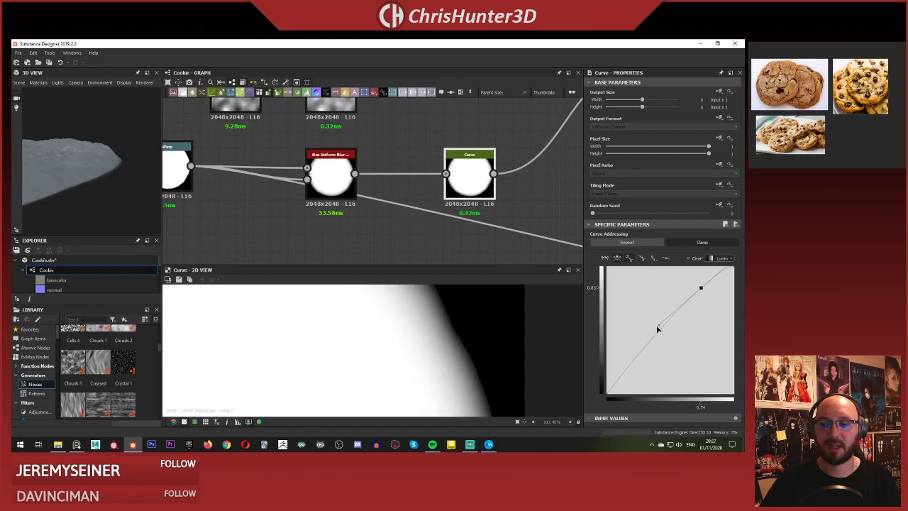
pyautogui.moveTo(659, 325); pyautogui.dragTo(647, 305)
pyautogui.moveTo(79, 171); pyautogui.dragTo(78, 199)
pyautogui.scroll(-5, 328, 256)
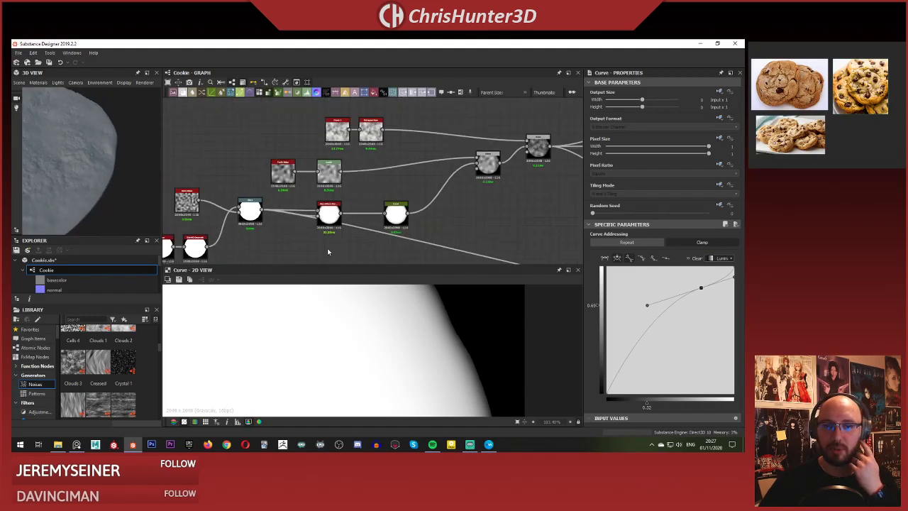
pyautogui.scroll(4, 331, 225)
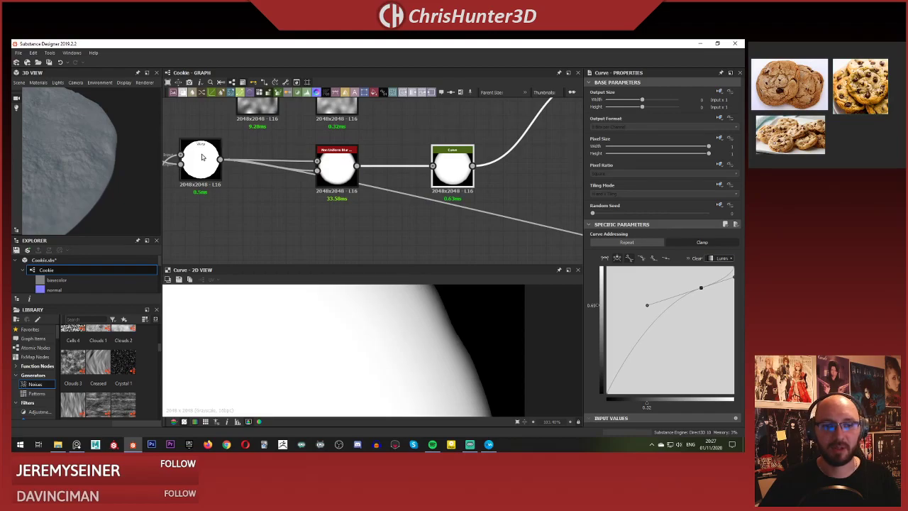
# Compare the Warp and Curve node outputs in the 2D preview and select the Curve node for editing.
pyautogui.click(202, 157)
pyautogui.click(454, 167)
pyautogui.scroll(3, 447, 354)
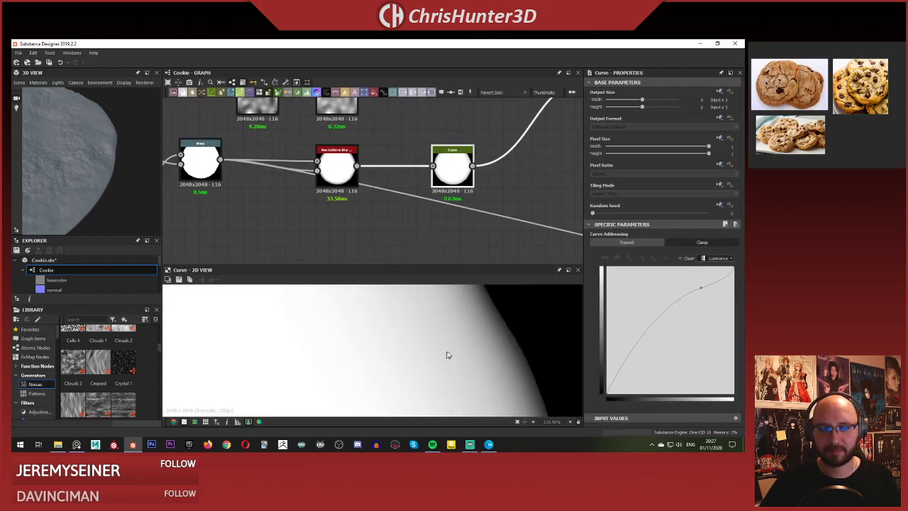
pyautogui.click(202, 159)
pyautogui.moveTo(66, 160); pyautogui.dragTo(115, 140)
pyautogui.click(445, 162)
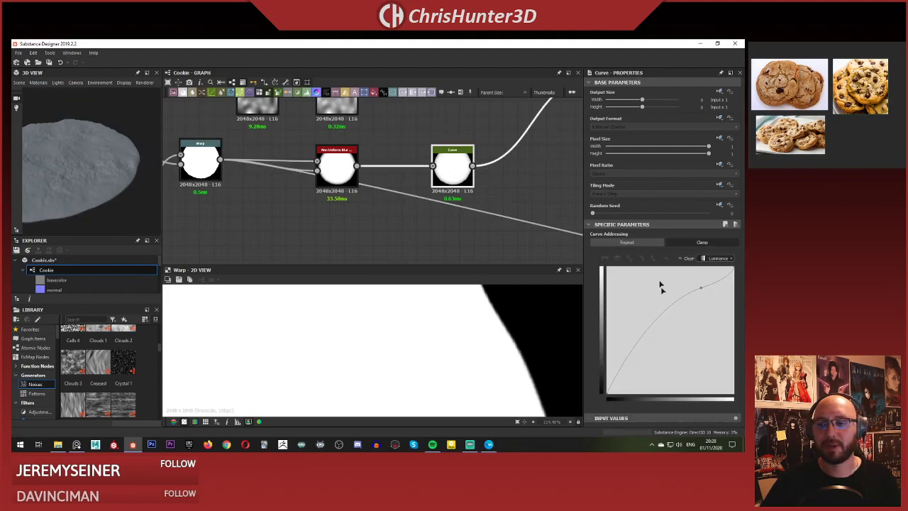
# Try a plateau in the Curve node's profile, adding sharp-cornered points at about 0.27, 0.94 and 0.47, 0.93.
pyautogui.click(667, 304)
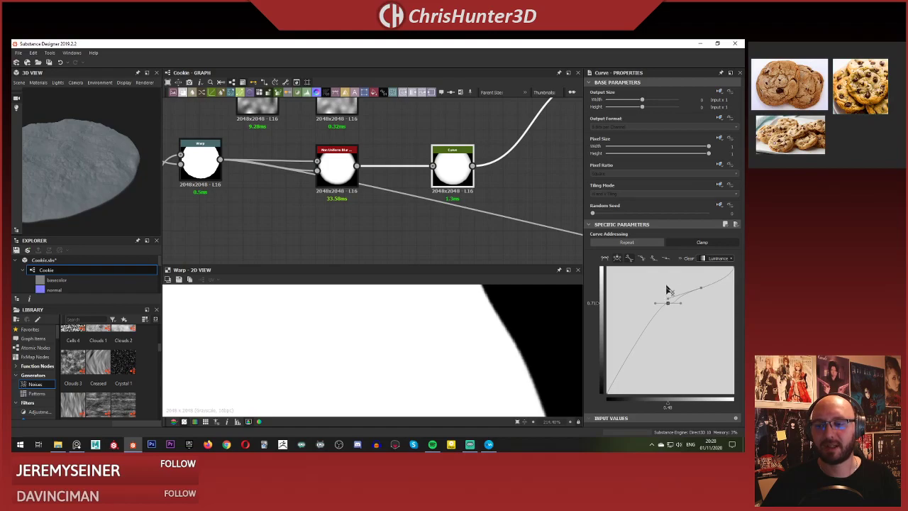
pyautogui.moveTo(668, 304); pyautogui.dragTo(640, 274)
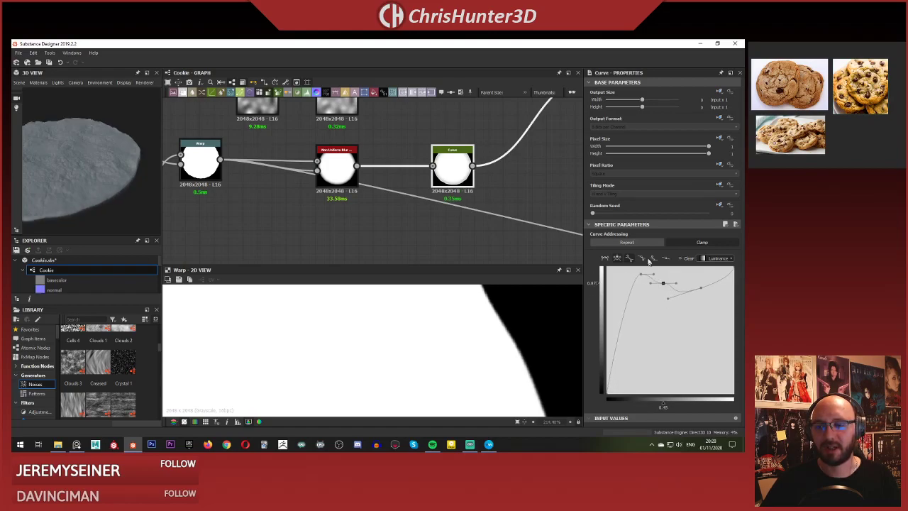
pyautogui.click(665, 259)
pyautogui.moveTo(664, 290); pyautogui.dragTo(666, 294)
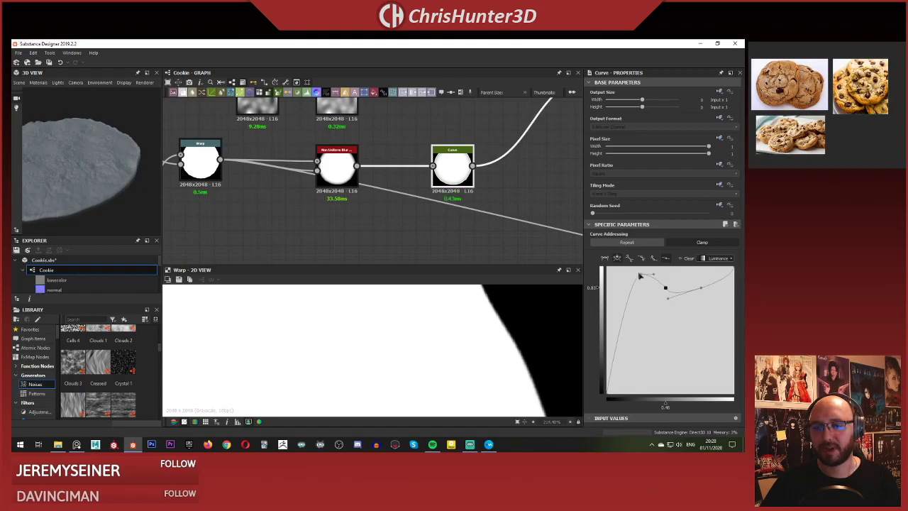
pyautogui.click(665, 260)
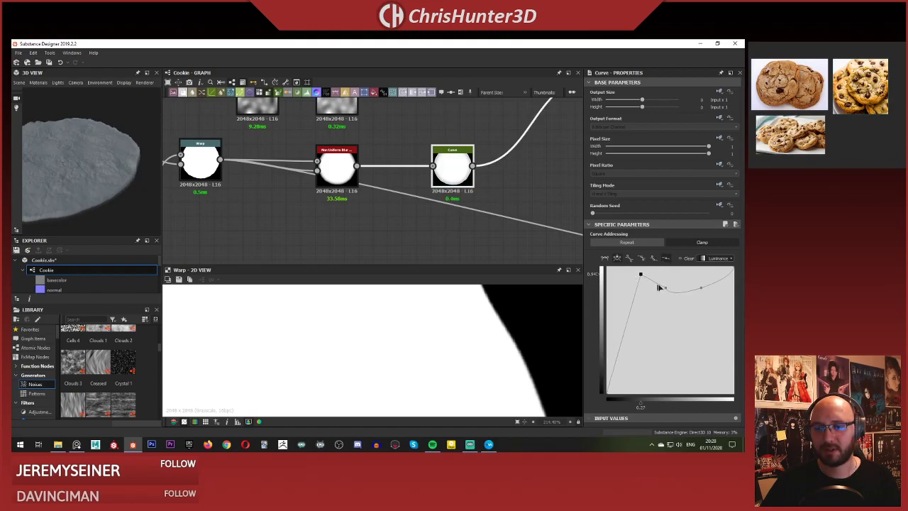
pyautogui.moveTo(659, 288); pyautogui.dragTo(667, 286)
pyautogui.moveTo(110, 175); pyautogui.dragTo(107, 134)
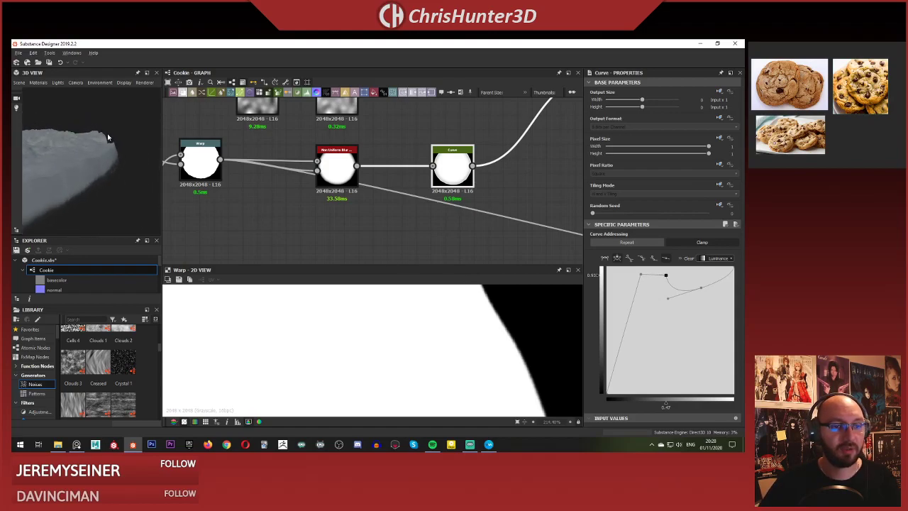
# Try a stepped profile by lowering the left curve point to about 0.26, 0.58 and adding a point at about 0.26, 0.40.
pyautogui.moveTo(640, 276); pyautogui.dragTo(638, 320)
pyautogui.moveTo(82, 146); pyautogui.dragTo(115, 151)
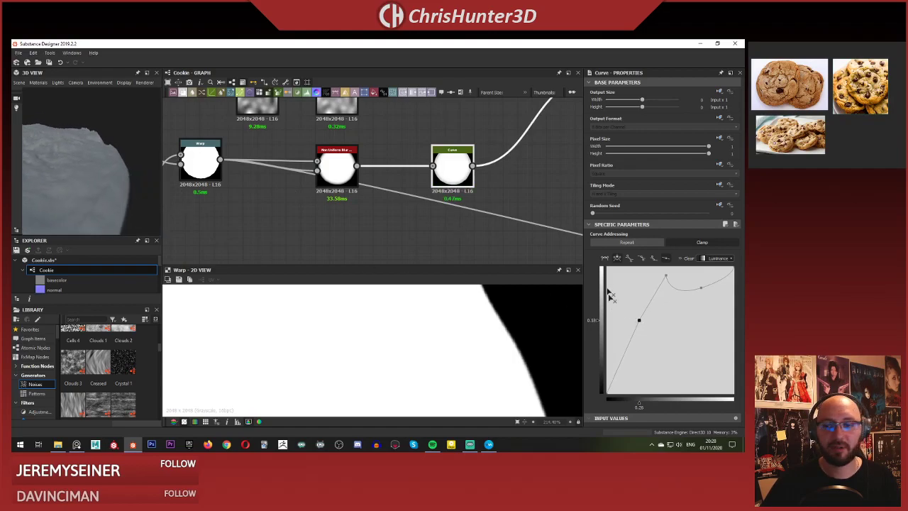
pyautogui.click(634, 337)
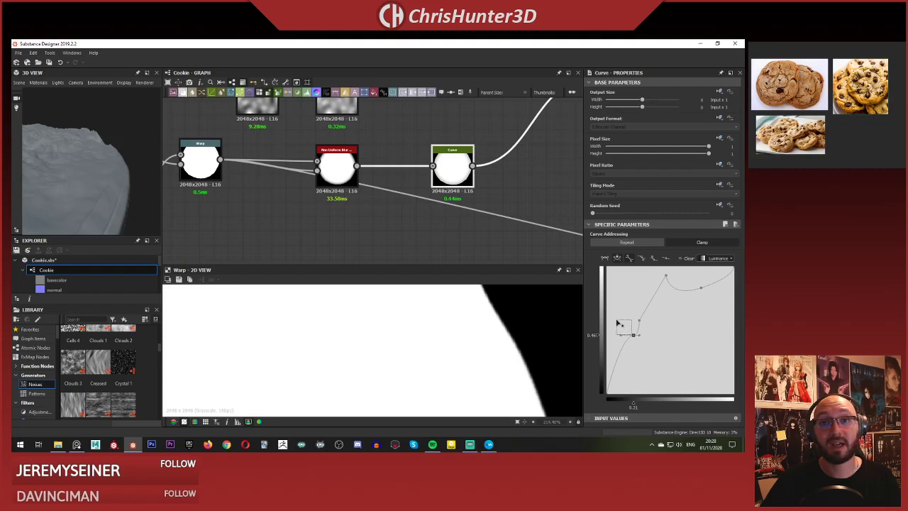
pyautogui.moveTo(635, 338); pyautogui.dragTo(678, 347)
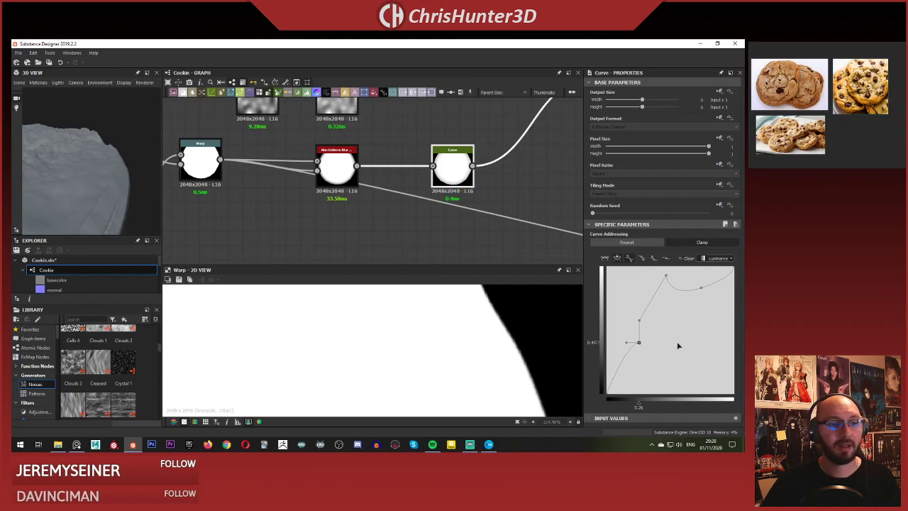
# Undo all the point additions and moves on the Curve node's profile and check the cookie in 3D.
pyautogui.hotkey('ctrl', 'z')
pyautogui.hotkey('ctrl', 'z')
pyautogui.hotkey('ctrl', 'z')
pyautogui.hotkey('ctrl', 'z')
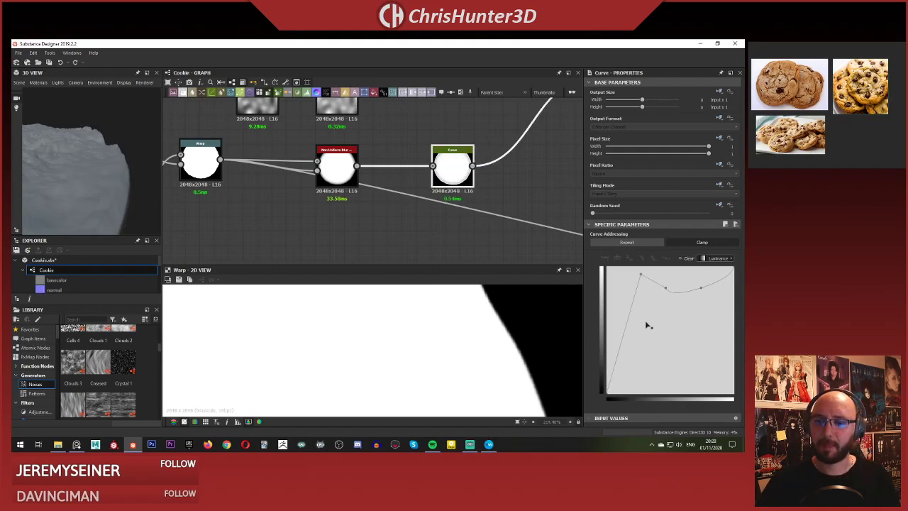
pyautogui.hotkey('ctrl', 'z')
pyautogui.hotkey('ctrl', 'z')
pyautogui.hotkey('ctrl', 'z')
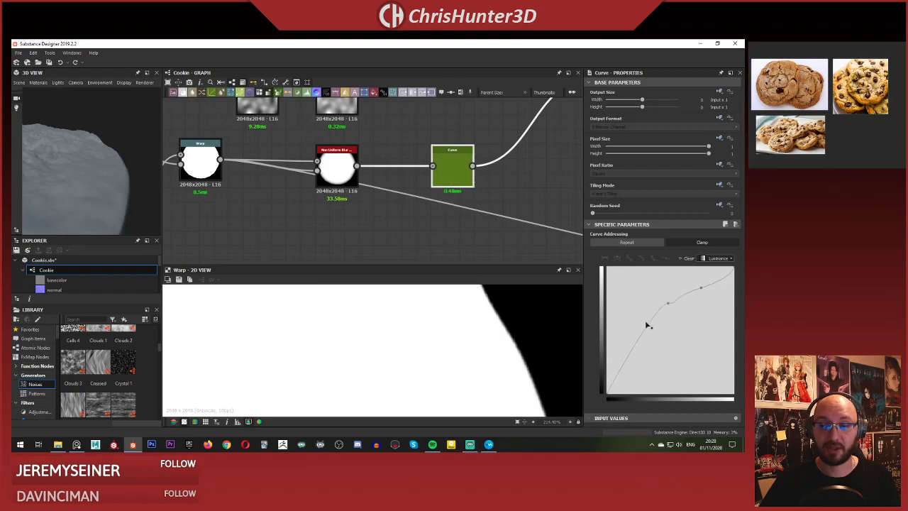
pyautogui.moveTo(89, 208); pyautogui.dragTo(108, 145)
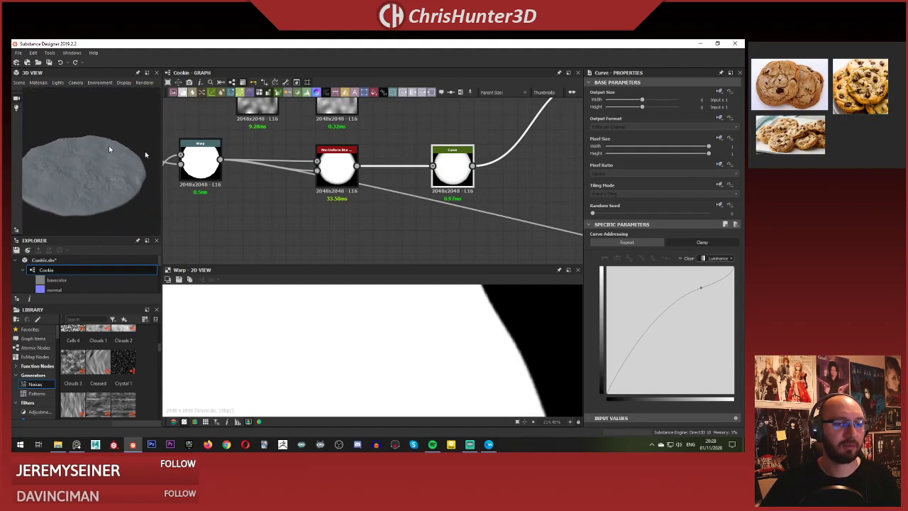
pyautogui.scroll(-5, 337, 160)
pyautogui.scroll(2, 402, 170)
pyautogui.moveTo(401, 171); pyautogui.dragTo(361, 206, button='middle')
pyautogui.scroll(2, 348, 172)
pyautogui.moveTo(347, 172); pyautogui.dragTo(353, 252, button='middle')
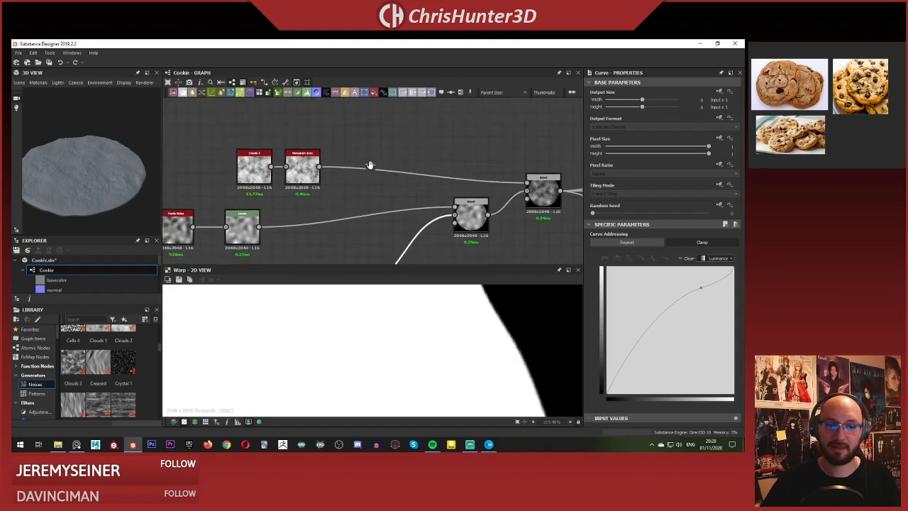
pyautogui.scroll(2, 360, 167)
pyautogui.moveTo(334, 109); pyautogui.dragTo(390, 166, button='middle')
pyautogui.press('space')
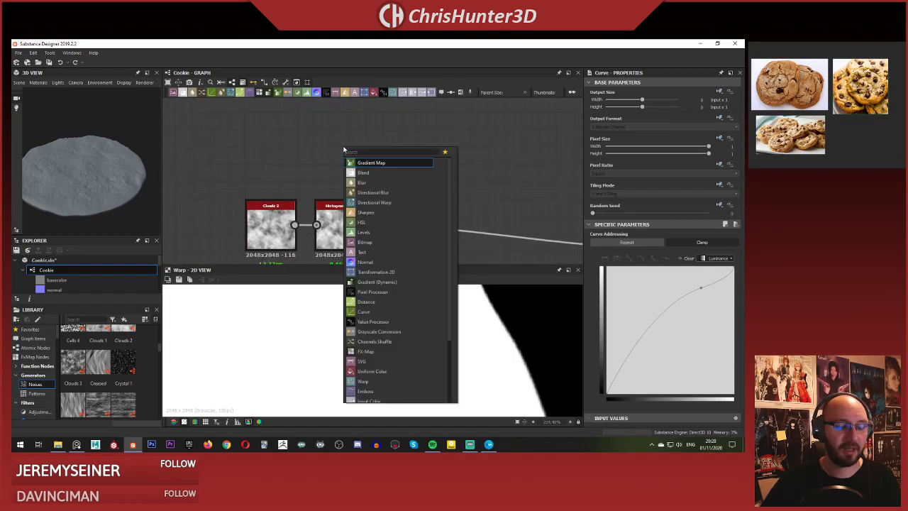
pyautogui.click(340, 140)
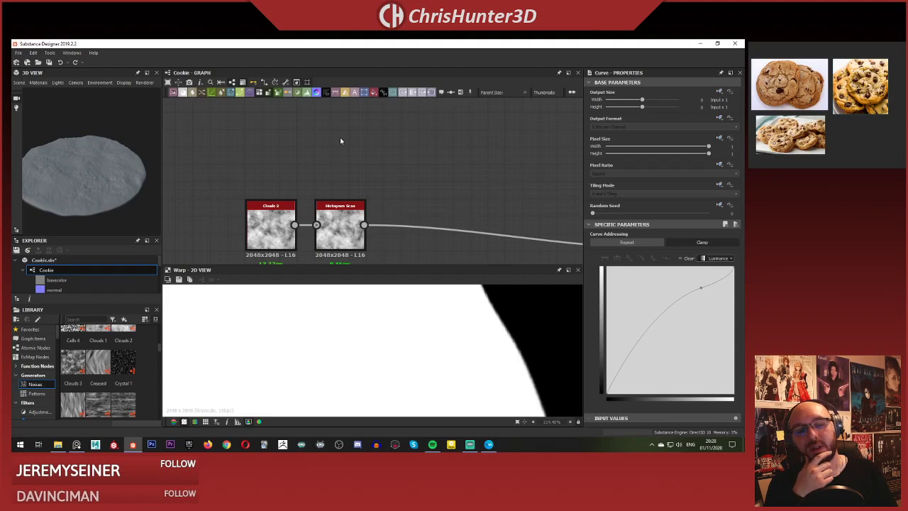
# Browse the library's noise generators for a suitable additional surface noise.
pyautogui.scroll(2, 115, 354)
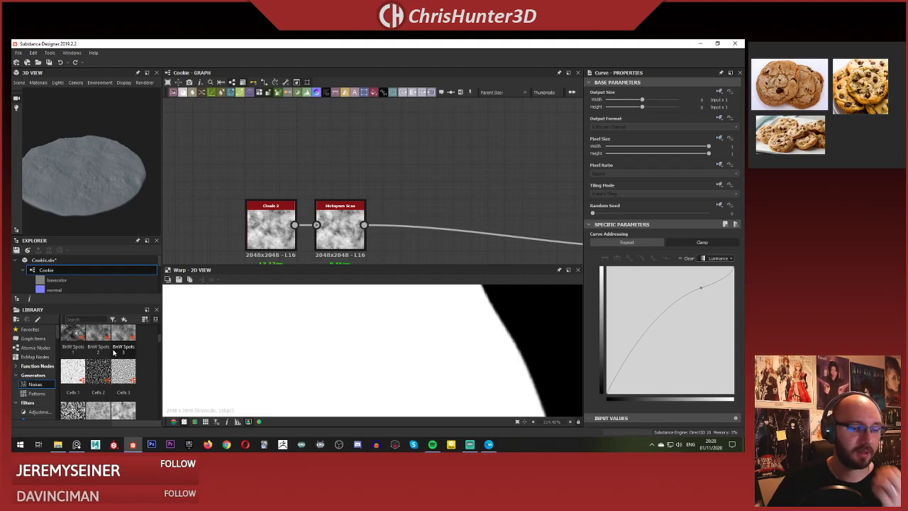
pyautogui.scroll(2, 114, 352)
pyautogui.scroll(-2, 116, 352)
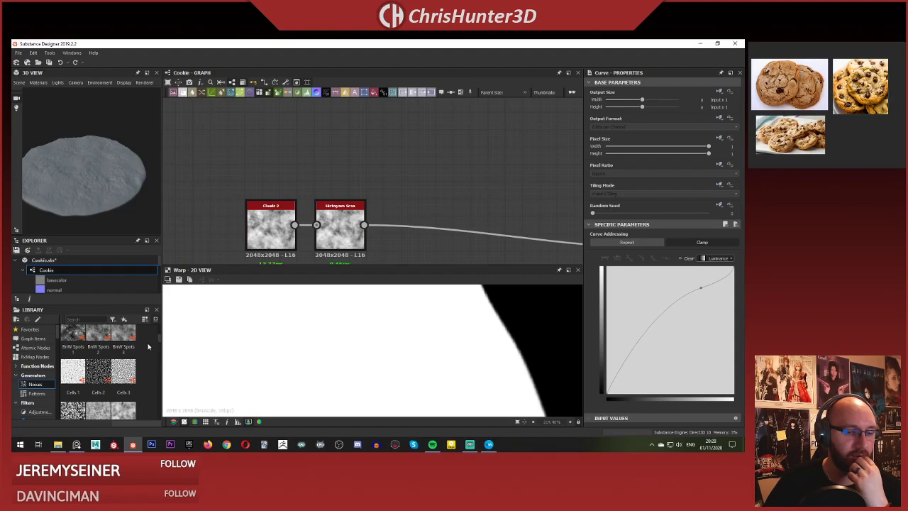
pyautogui.scroll(-5, 156, 348)
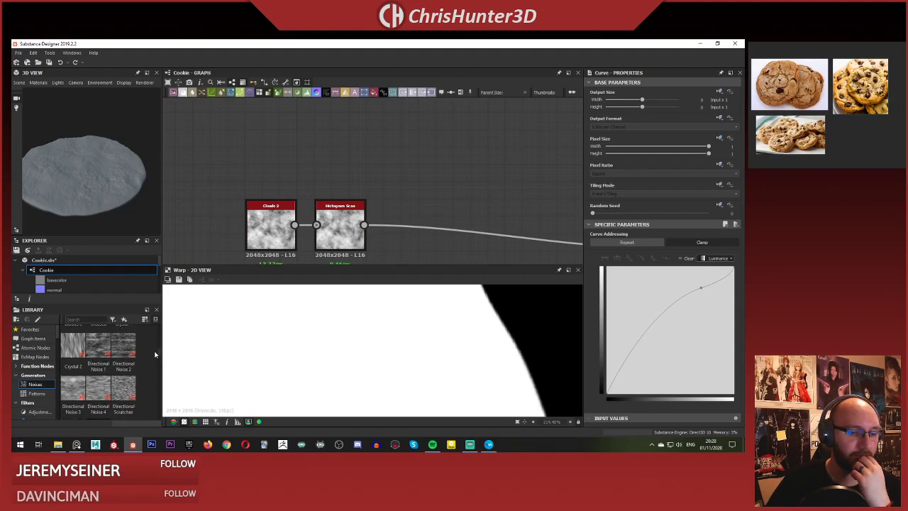
pyautogui.scroll(-2, 155, 355)
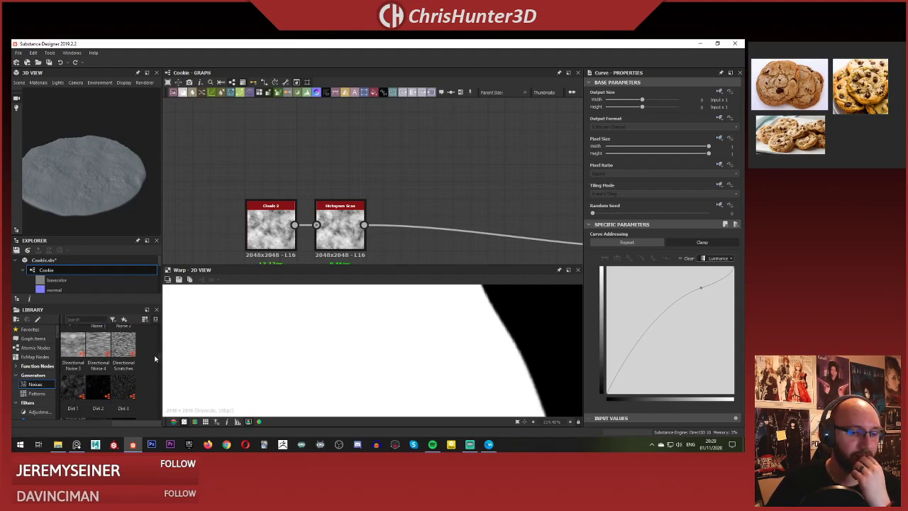
pyautogui.scroll(-2, 154, 358)
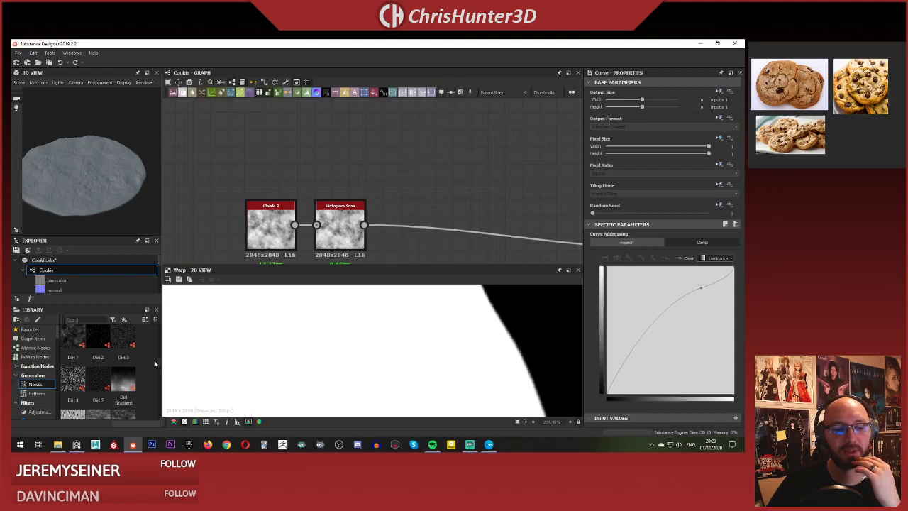
pyautogui.scroll(-4, 153, 365)
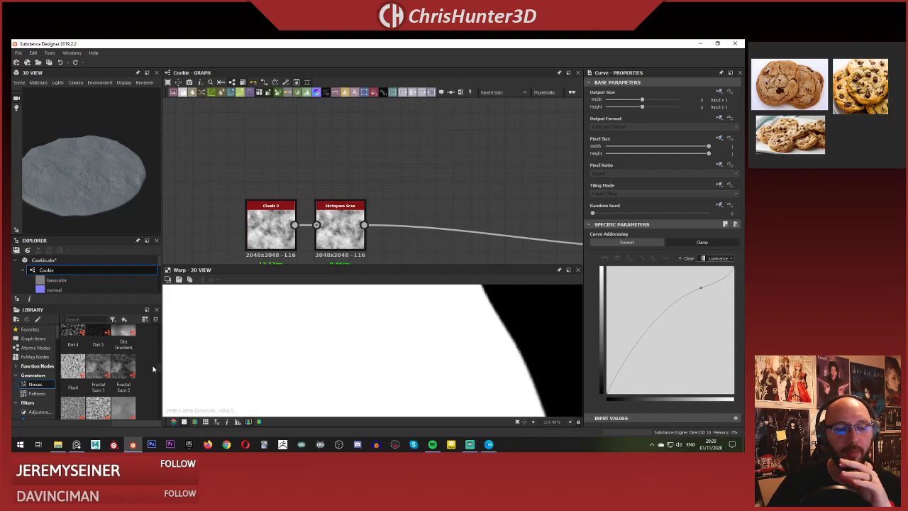
pyautogui.scroll(-4, 151, 374)
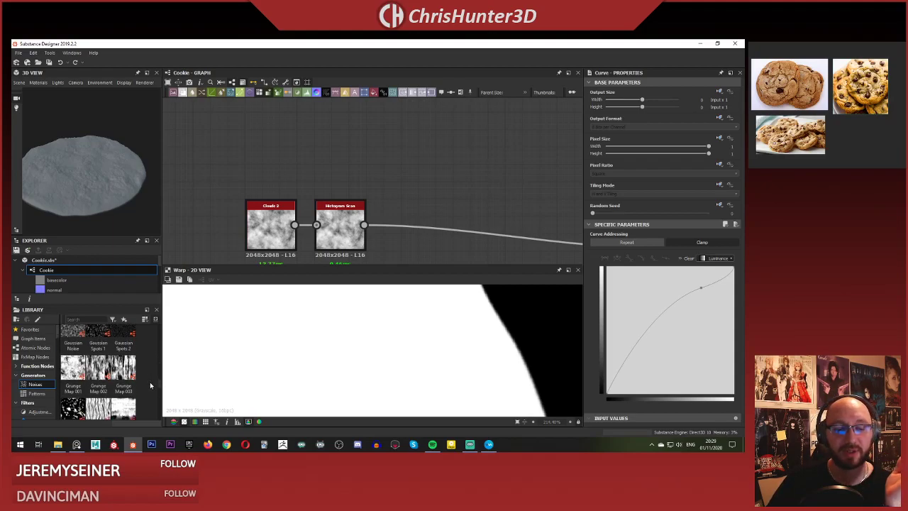
pyautogui.scroll(10, 149, 383)
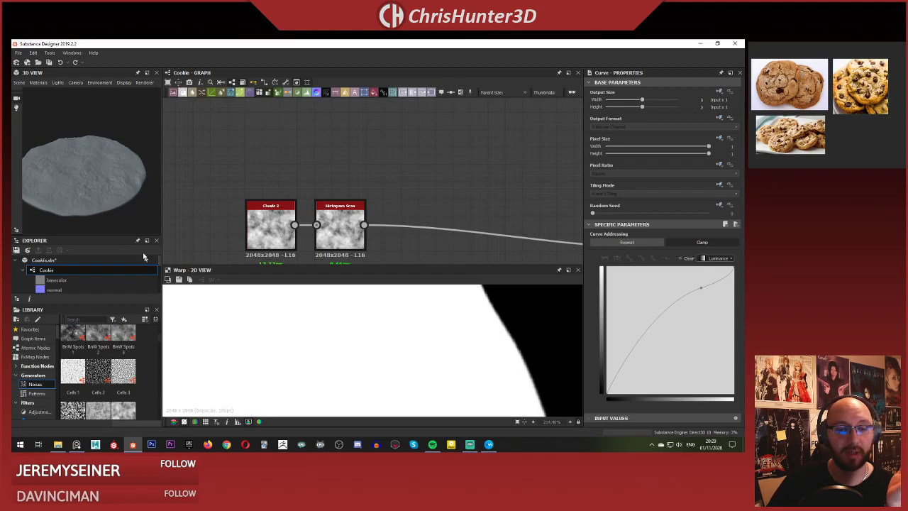
pyautogui.press('space')
pyautogui.click(385, 174)
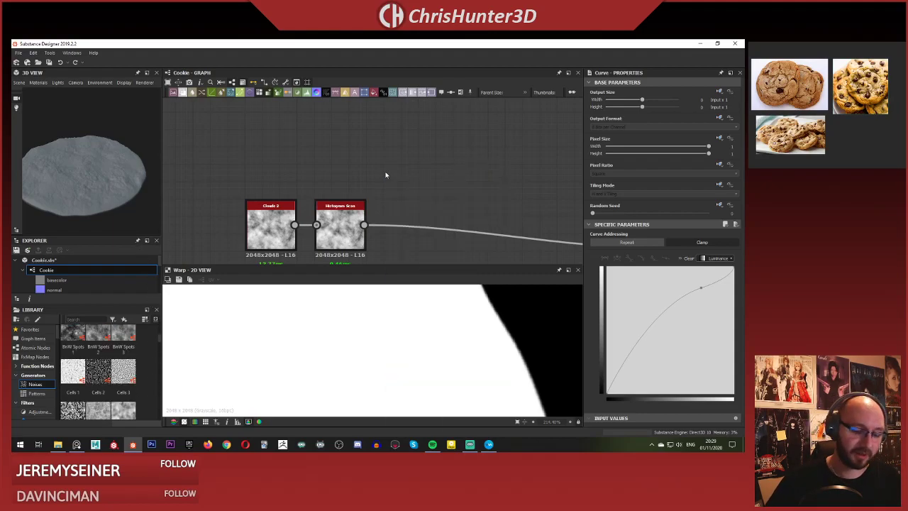
pyautogui.press('space')
pyautogui.write('bl')
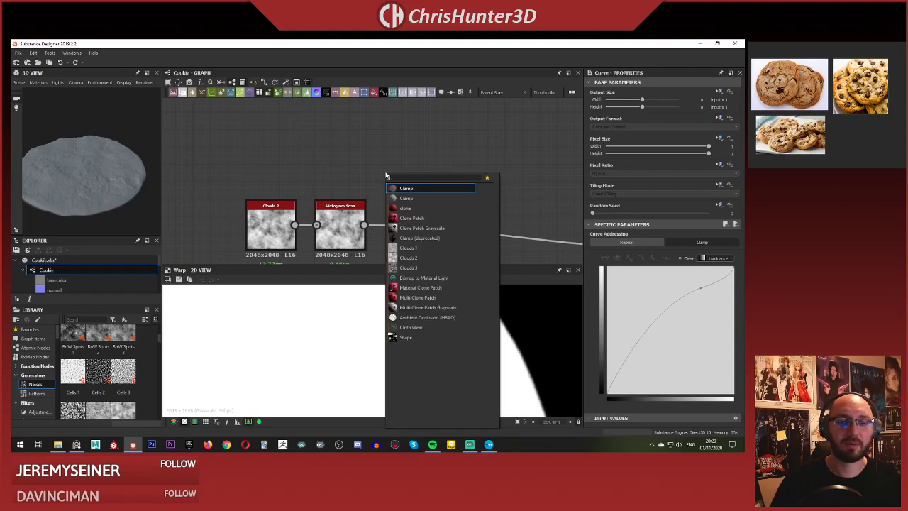
pyautogui.press('BackSpace')
pyautogui.press('BackSpace')
pyautogui.click(319, 165)
# Duplicate the Clouds 2 noise node and place the copy directly above the Histogram Scan node.
pyautogui.doubleClick(271, 224)
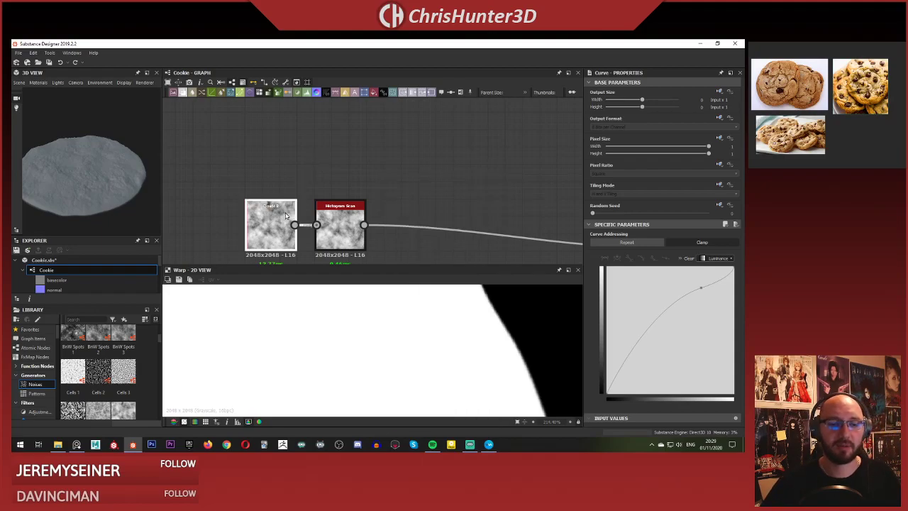
pyautogui.moveTo(272, 224); pyautogui.dragTo(376, 155)
pyautogui.hotkey('ctrl', 'z')
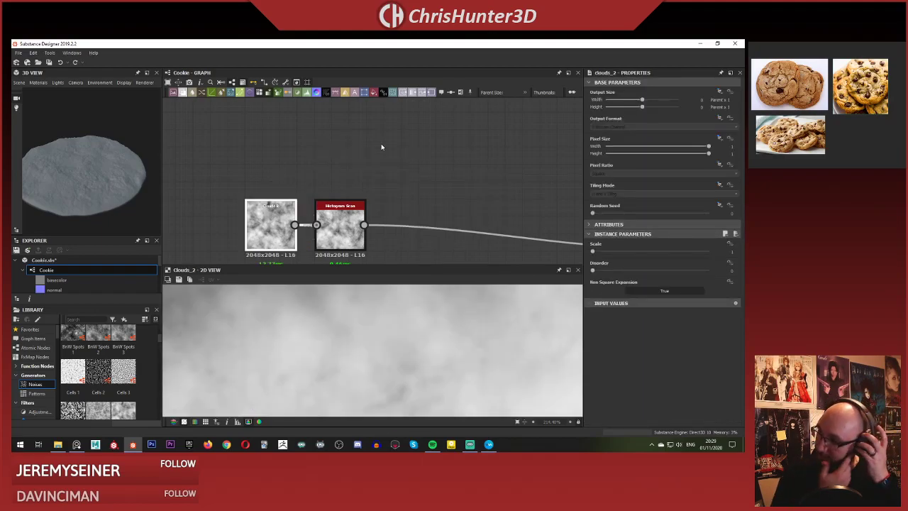
pyautogui.click(369, 135)
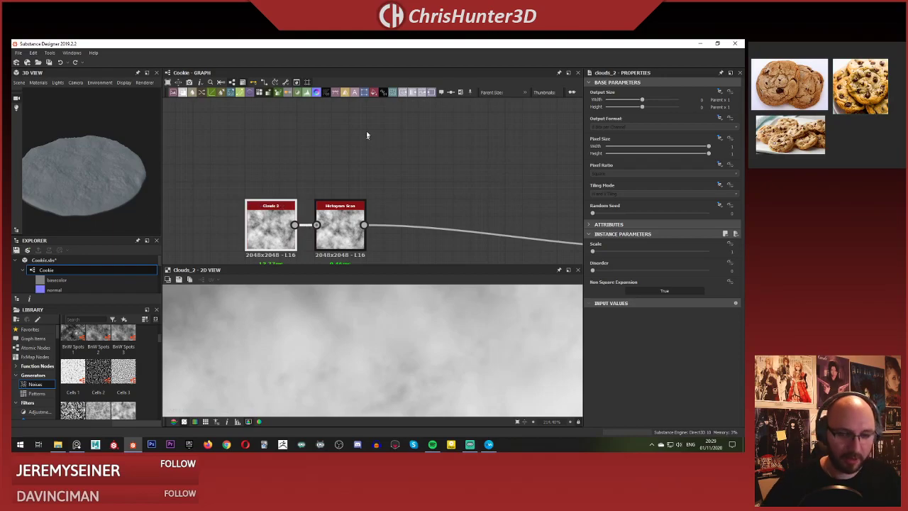
pyautogui.hotkey('ctrl', 'v')
pyautogui.moveTo(375, 175); pyautogui.dragTo(351, 148)
pyautogui.moveTo(352, 147); pyautogui.dragTo(311, 139, button='middle')
pyautogui.moveTo(311, 140); pyautogui.dragTo(303, 141)
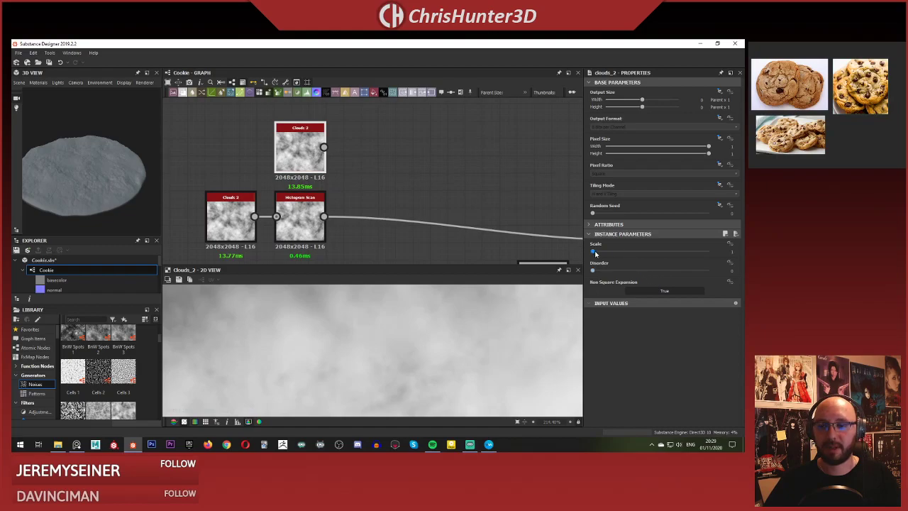
pyautogui.moveTo(595, 252); pyautogui.dragTo(606, 251)
# Add a Blend node and place it to the right of the duplicated Clouds 2 node.
pyautogui.scroll(-1, 372, 173)
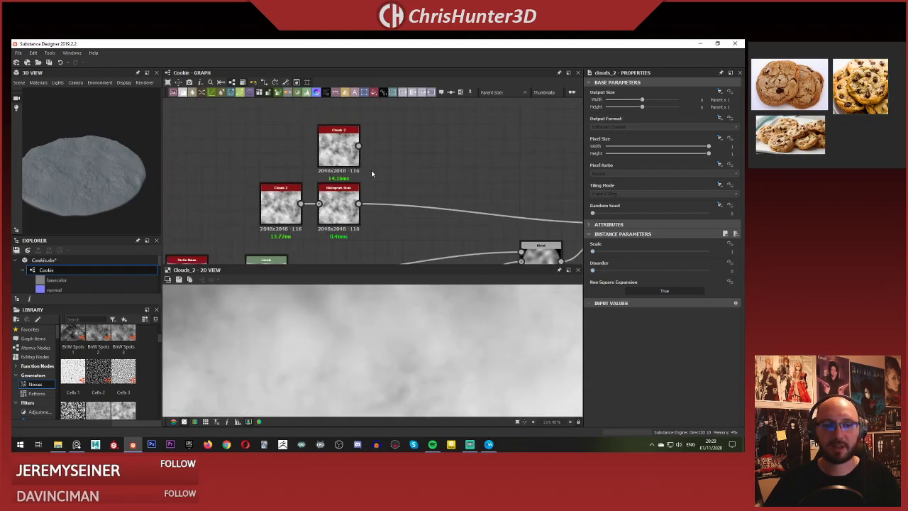
pyautogui.scroll(-4, 405, 174)
pyautogui.scroll(2, 386, 148)
pyautogui.moveTo(388, 137); pyautogui.dragTo(379, 175, button='middle')
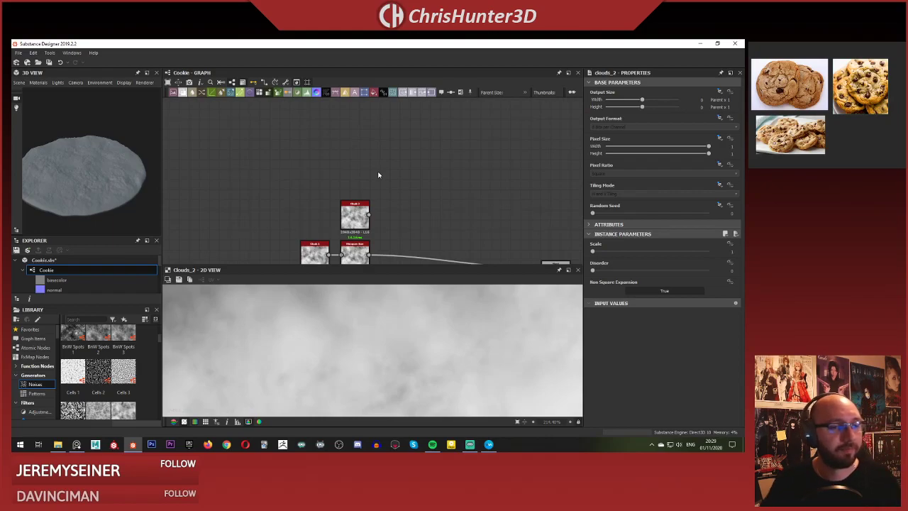
pyautogui.scroll(-2, 381, 236)
pyautogui.scroll(4, 364, 171)
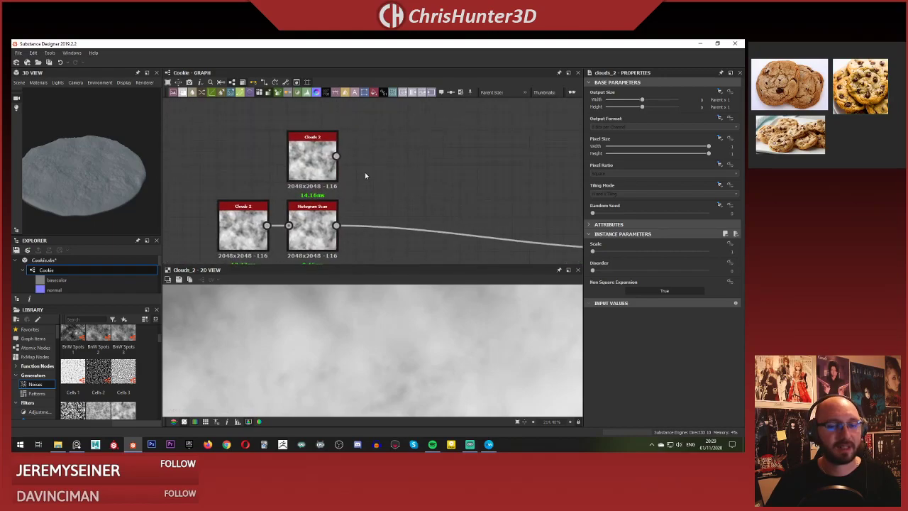
pyautogui.press('space')
pyautogui.write('blend')
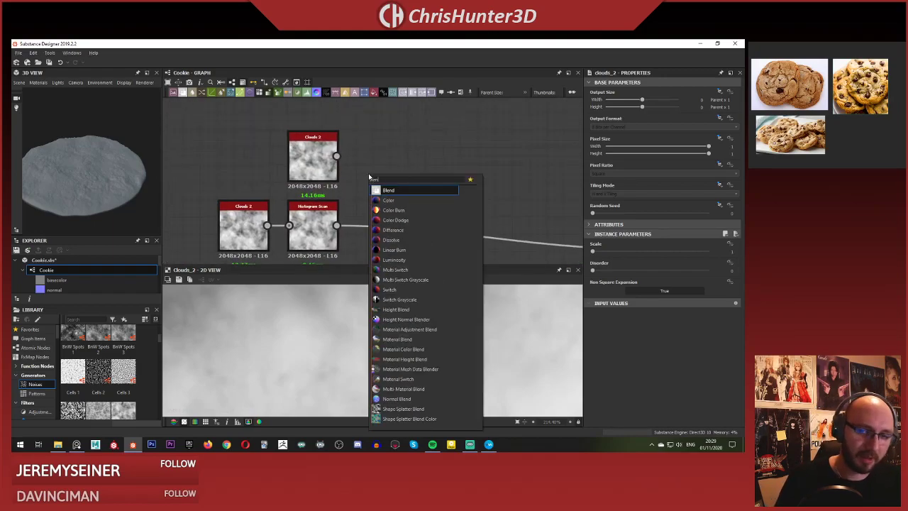
pyautogui.press('Return')
pyautogui.moveTo(381, 169); pyautogui.dragTo(519, 154)
pyautogui.scroll(-4, 465, 220)
pyautogui.moveTo(465, 220); pyautogui.dragTo(325, 178, button='middle')
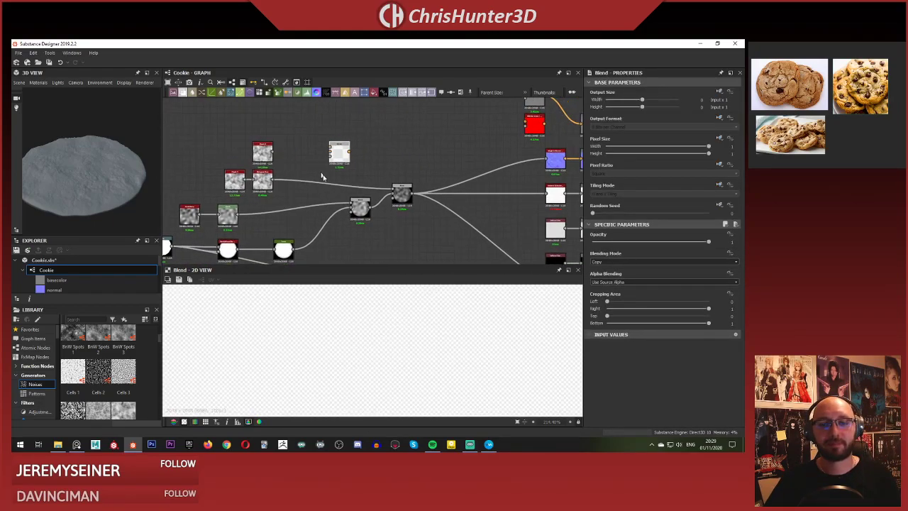
# Move the two existing Blend nodes closer together and connect the duplicated Clouds 2 and the last Blend's output into the new Blend.
pyautogui.scroll(4, 339, 193)
pyautogui.scroll(-2, 365, 188)
pyautogui.moveTo(376, 159); pyautogui.dragTo(416, 152, button='middle')
pyautogui.scroll(-1, 417, 152)
pyautogui.moveTo(427, 199); pyautogui.dragTo(387, 219)
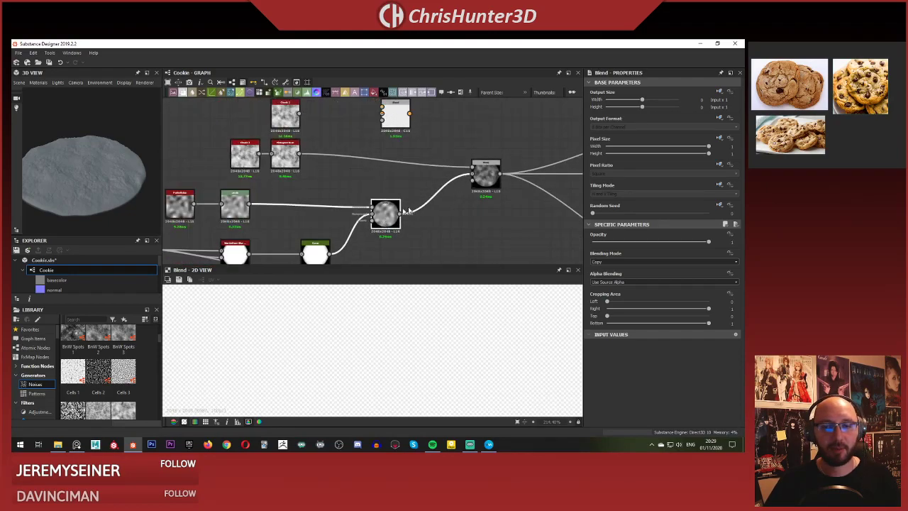
pyautogui.click(482, 180)
pyautogui.moveTo(482, 183); pyautogui.dragTo(417, 193)
pyautogui.moveTo(396, 122); pyautogui.dragTo(350, 137, button='middle')
pyautogui.moveTo(349, 135); pyautogui.dragTo(399, 125)
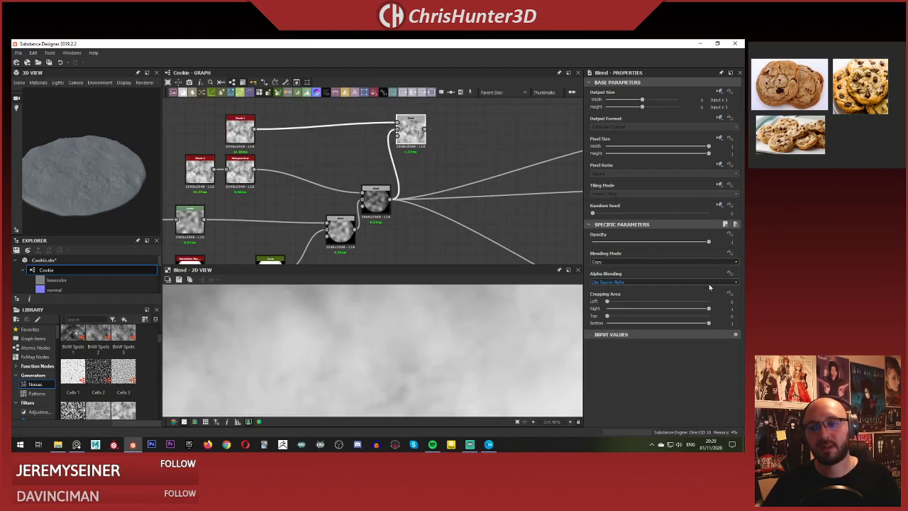
# Set the new Blend node's blending mode to Multiply and fit its result in the 2D view.
pyautogui.click(662, 262)
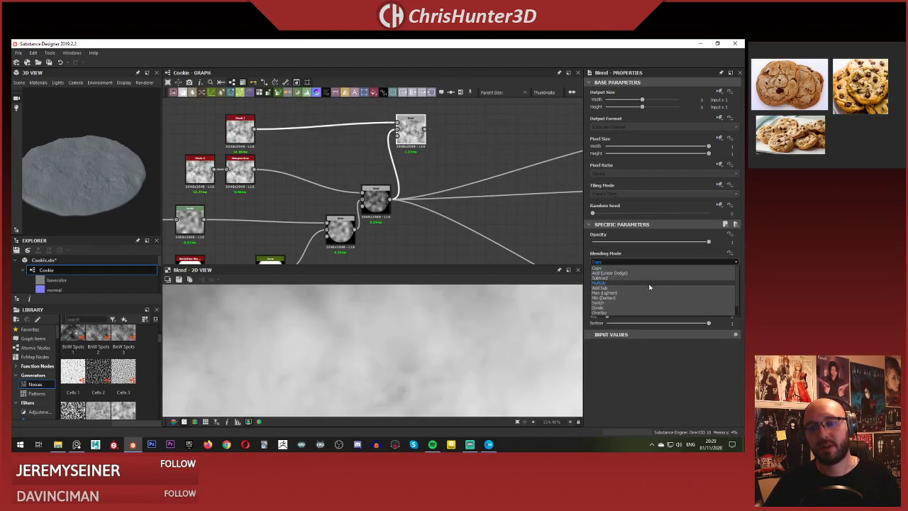
pyautogui.click(650, 288)
pyautogui.press('f')
pyautogui.scroll(3, 369, 142)
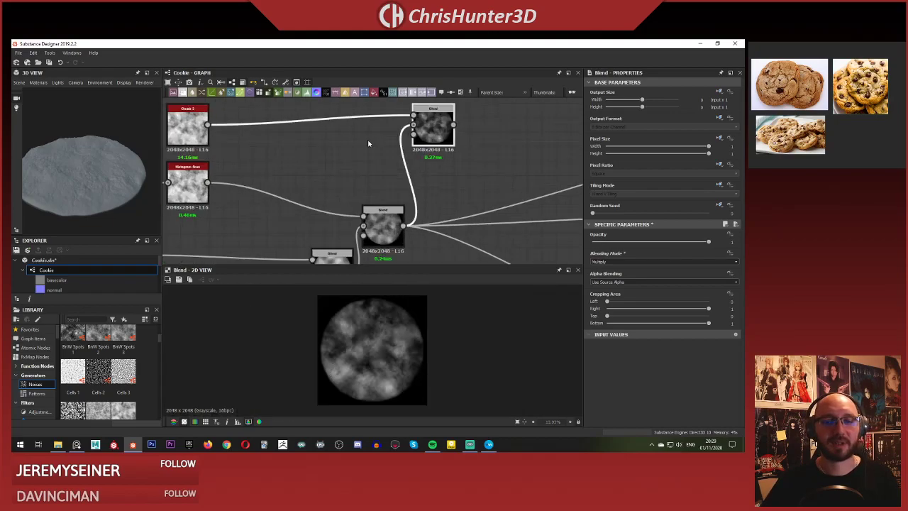
pyautogui.scroll(2, 298, 168)
# Preview the duplicated Clouds 2 node and set its random seed to 8.
pyautogui.click(239, 138)
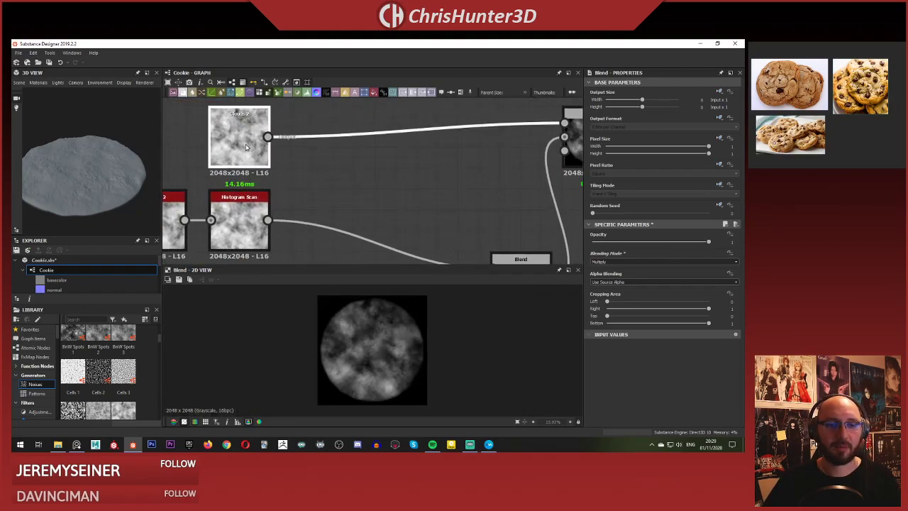
pyautogui.scroll(4, 371, 357)
pyautogui.scroll(-3, 370, 357)
pyautogui.scroll(2, 403, 305)
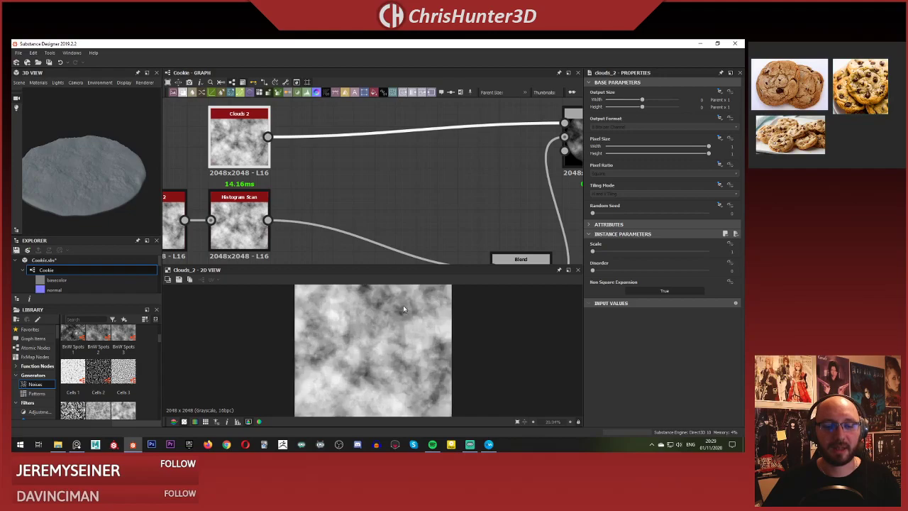
pyautogui.scroll(-1, 372, 300)
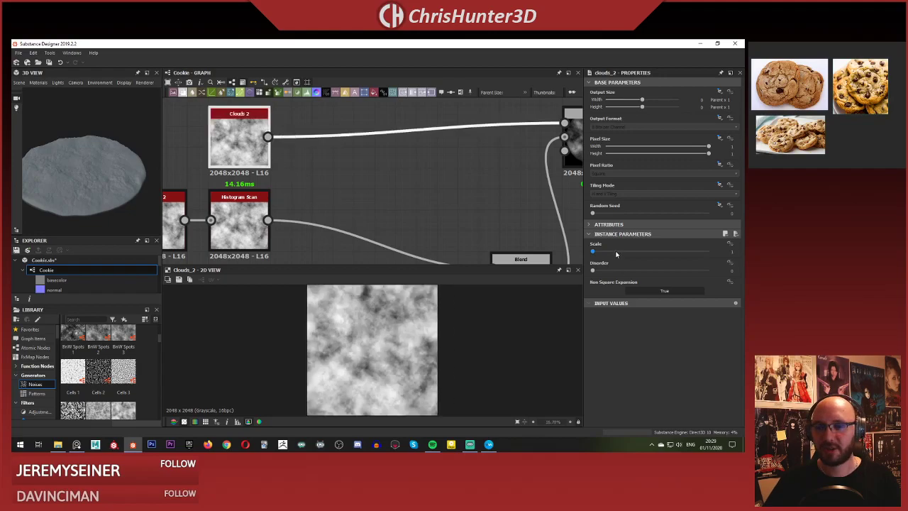
pyautogui.moveTo(616, 254); pyautogui.dragTo(582, 272)
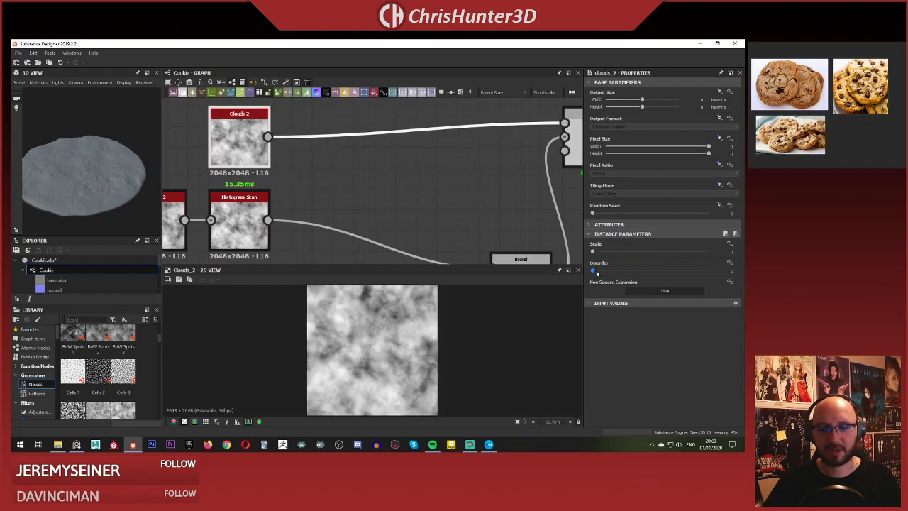
pyautogui.moveTo(630, 214); pyautogui.dragTo(689, 214)
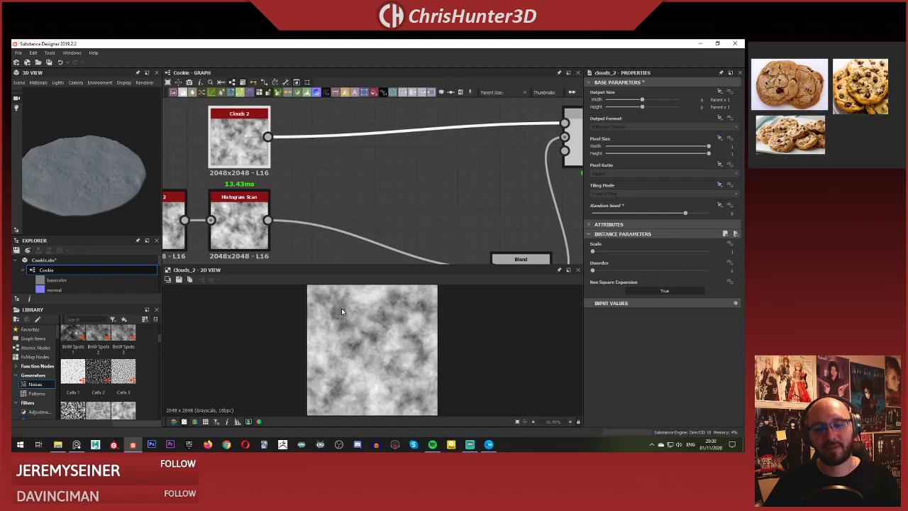
# Insert a Histogram Scan node on the connection between the duplicated Clouds 2 node and the new Blend.
pyautogui.click(336, 160)
pyautogui.scroll(1, 332, 150)
pyautogui.moveTo(332, 150); pyautogui.dragTo(346, 172, button='middle')
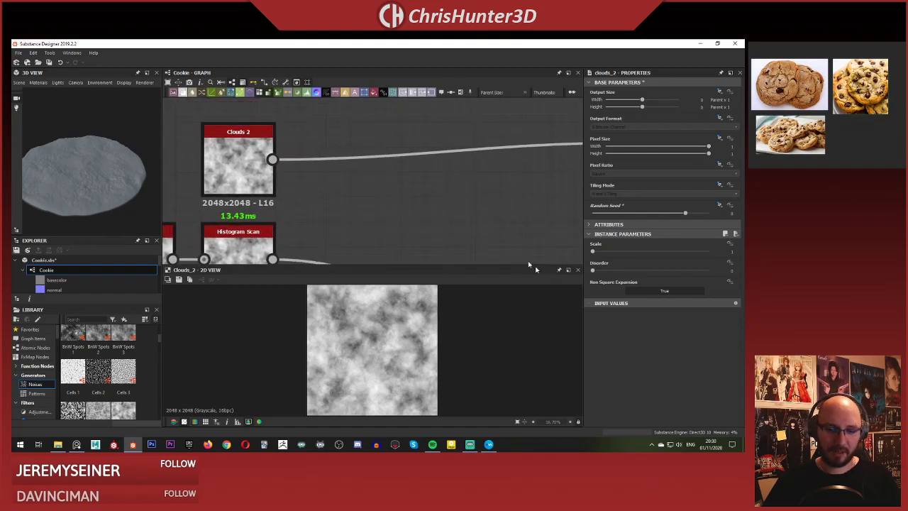
pyautogui.press('space')
pyautogui.write('his')
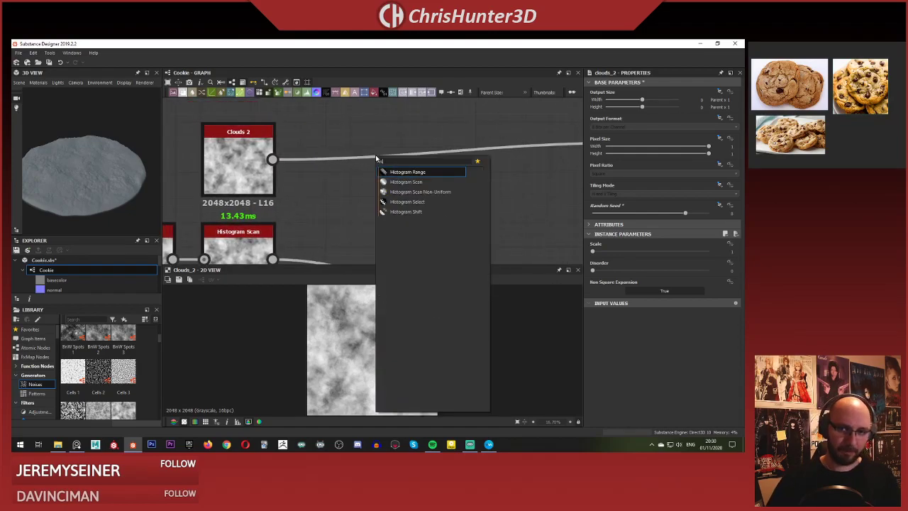
pyautogui.press('Down')
pyautogui.press('Return')
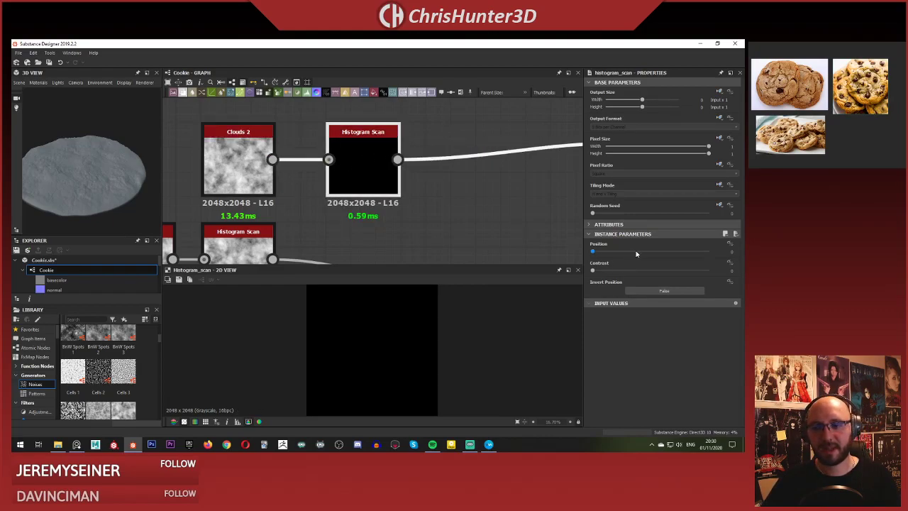
# Set the new Histogram Scan's position to 0.54 and its contrast to 0.78.
pyautogui.moveTo(637, 252)
pyautogui.mouseDown()
pyautogui.moveTo(654, 253)
pyautogui.moveTo(621, 256)
pyautogui.moveTo(653, 253)
pyautogui.mouseUp()
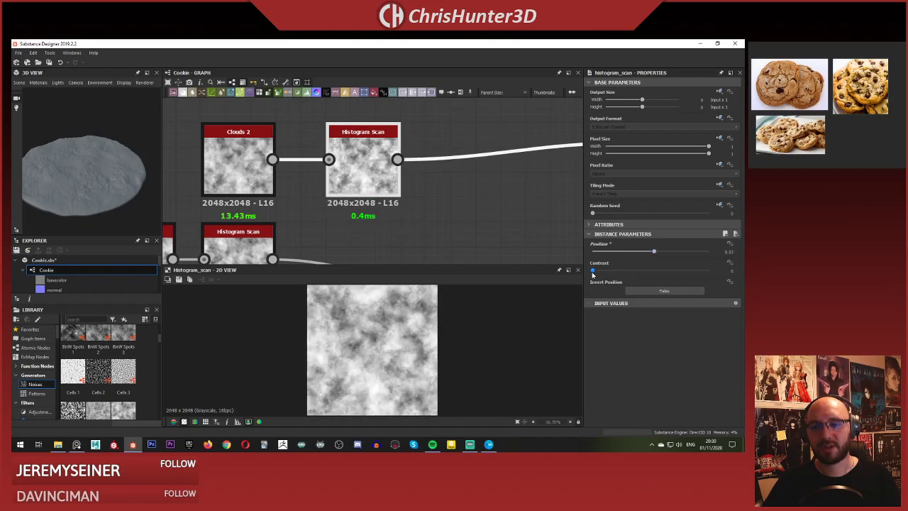
pyautogui.moveTo(593, 272)
pyautogui.mouseDown()
pyautogui.moveTo(650, 276)
pyautogui.moveTo(635, 256)
pyautogui.moveTo(617, 261)
pyautogui.moveTo(695, 274)
pyautogui.moveTo(587, 286)
pyautogui.mouseUp()
pyautogui.moveTo(621, 253); pyautogui.dragTo(667, 253)
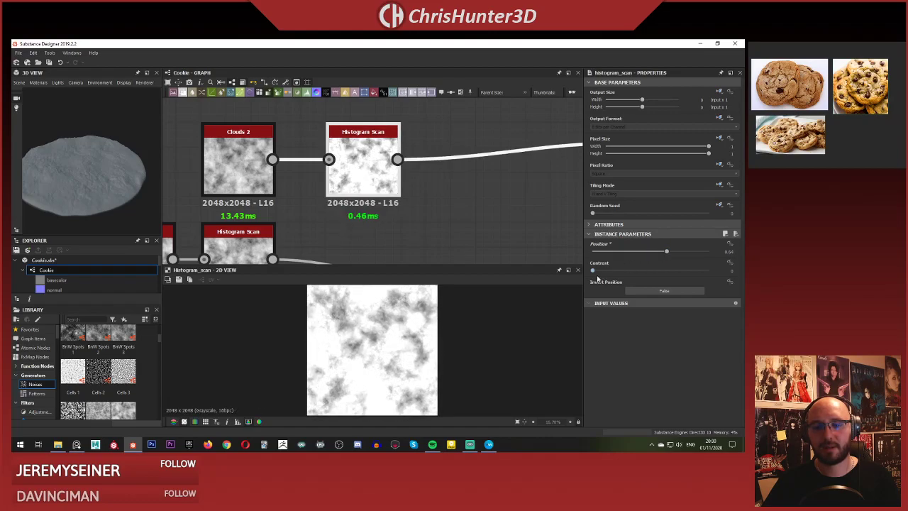
pyautogui.moveTo(593, 271); pyautogui.dragTo(685, 270)
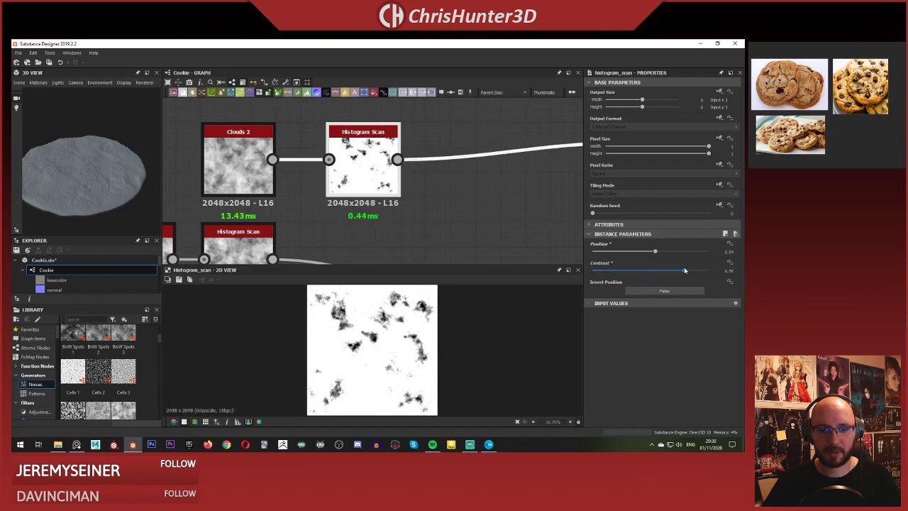
# Reposition the new Histogram Scan node slightly below its Clouds 2 source.
pyautogui.moveTo(406, 195)
pyautogui.mouseDown(button='middle')
pyautogui.moveTo(450, 181)
pyautogui.moveTo(419, 188)
pyautogui.mouseUp(button='middle')
pyautogui.click(419, 187)
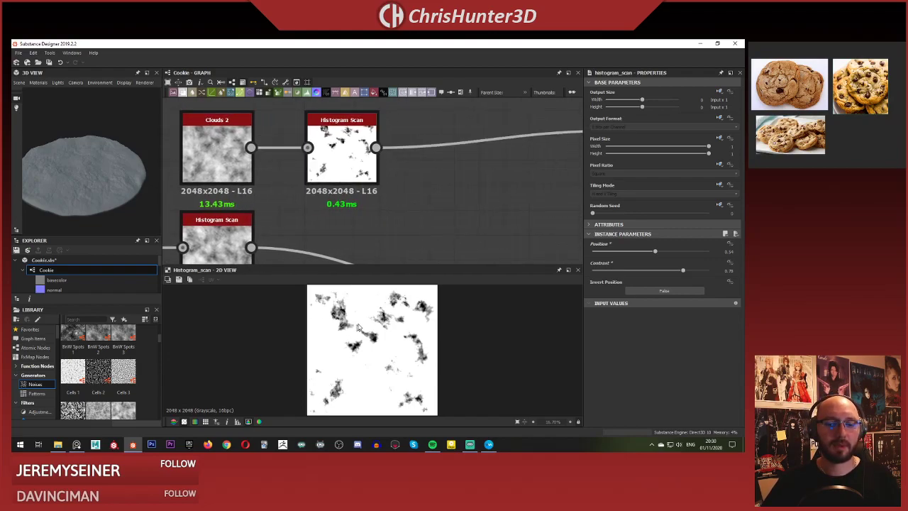
pyautogui.click(361, 226)
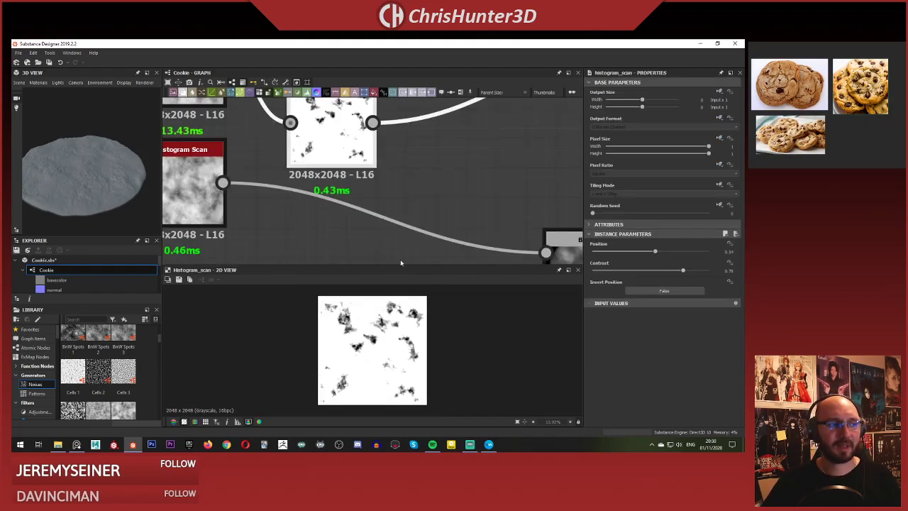
pyautogui.scroll(1, 400, 261)
pyautogui.scroll(-4, 378, 147)
pyautogui.moveTo(447, 149); pyautogui.dragTo(381, 208, button='middle')
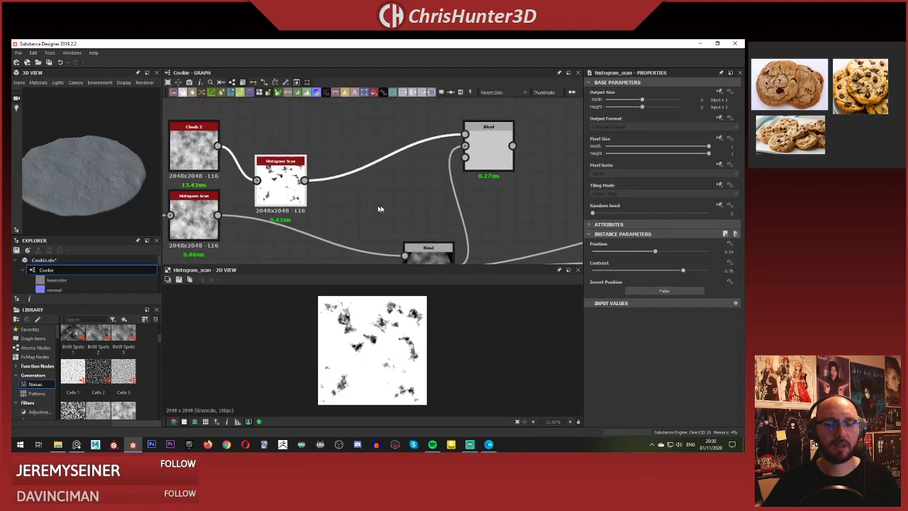
pyautogui.moveTo(437, 172); pyautogui.dragTo(420, 187, button='middle')
# Preview the new Multiply Blend and transfer all output connections from the previous Blend onto it.
pyautogui.doubleClick(474, 164)
pyautogui.scroll(4, 366, 325)
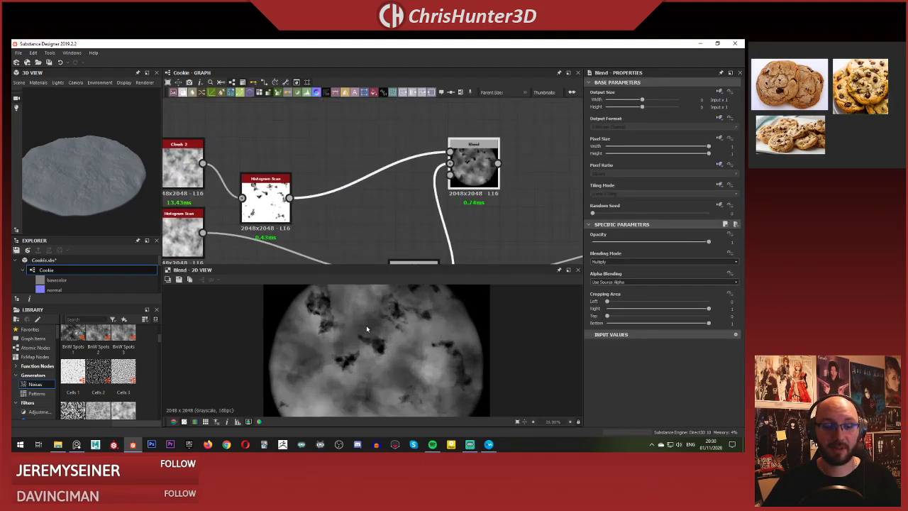
pyautogui.scroll(-4, 367, 329)
pyautogui.scroll(-2, 334, 312)
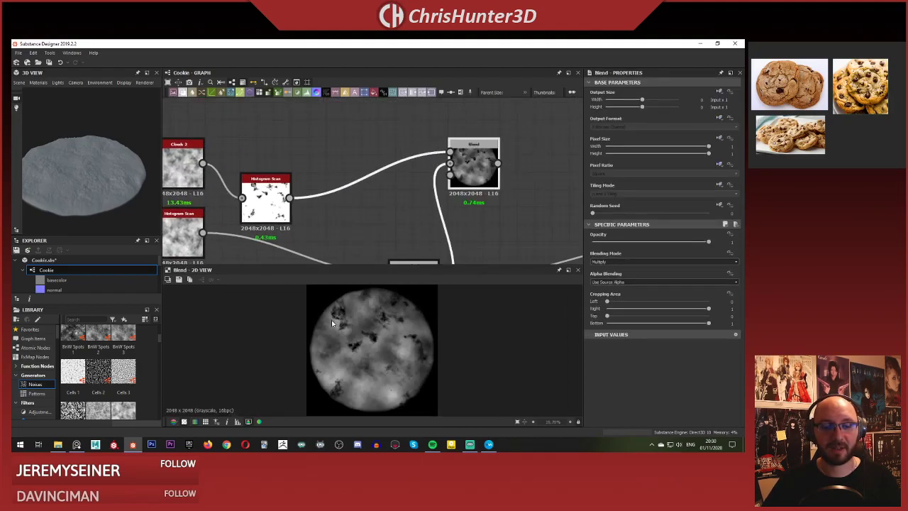
pyautogui.scroll(-3, 428, 198)
pyautogui.moveTo(498, 206); pyautogui.dragTo(370, 191, button='middle')
pyautogui.scroll(-1, 379, 195)
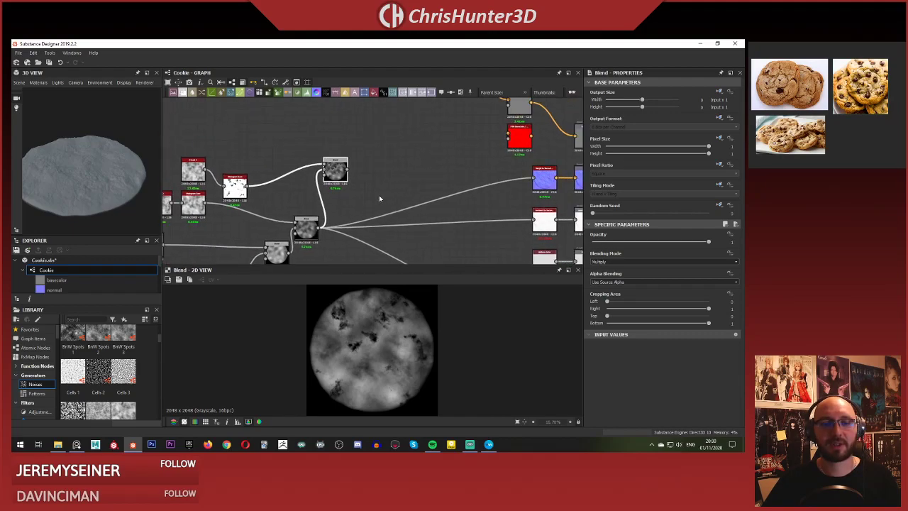
pyautogui.keyDown('shift'); pyautogui.moveTo(318, 230); pyautogui.dragTo(349, 171); pyautogui.keyUp('shift')
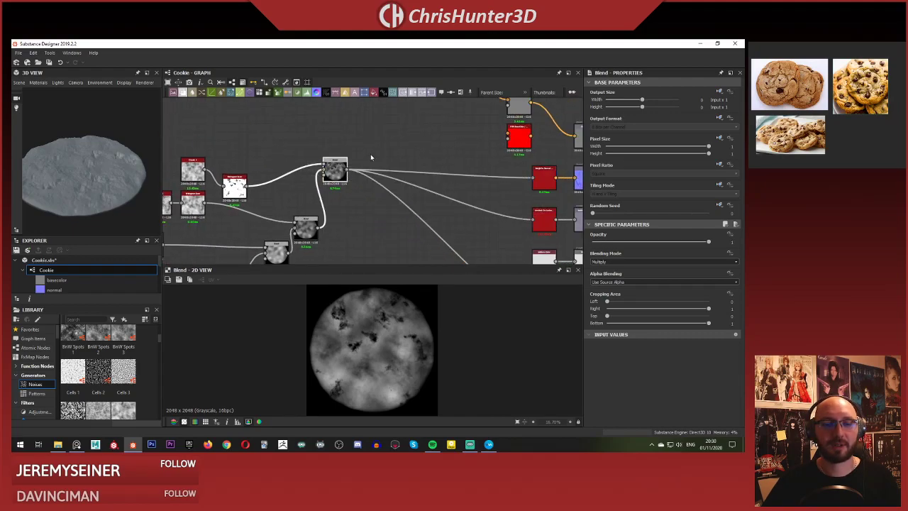
# Try an opacity of 0.44 on the new Multiply Blend node.
pyautogui.scroll(2, 117, 152)
pyautogui.moveTo(117, 151); pyautogui.dragTo(113, 124)
pyautogui.moveTo(325, 182); pyautogui.dragTo(333, 198)
pyautogui.moveTo(708, 242); pyautogui.dragTo(644, 243)
pyautogui.scroll(5, 323, 187)
pyautogui.moveTo(348, 191); pyautogui.dragTo(369, 158, button='middle')
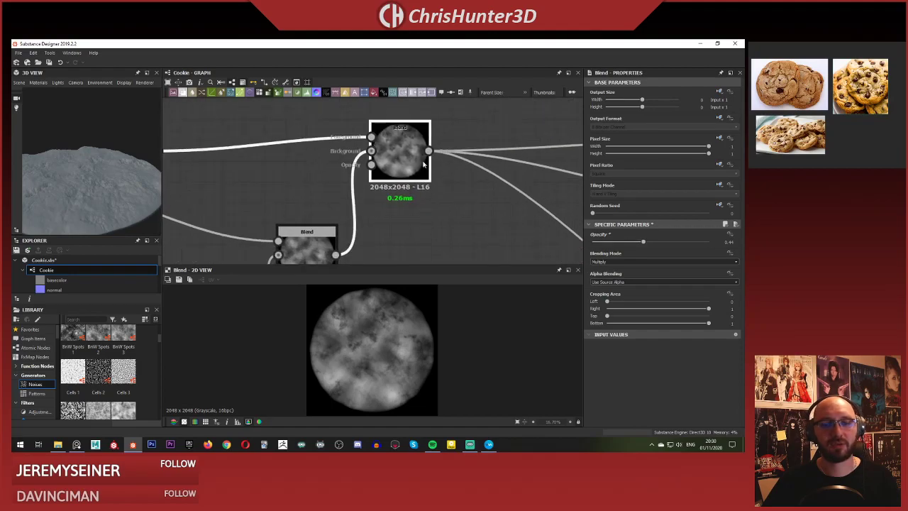
# Move the Multiply Blend beside the previous Blend, check the cookie surface in 3D and set the Blend's opacity to 0.57.
pyautogui.moveTo(423, 168); pyautogui.dragTo(420, 211)
pyautogui.scroll(-5, 272, 184)
pyautogui.moveTo(271, 184); pyautogui.dragTo(327, 156, button='middle')
pyautogui.moveTo(108, 140); pyautogui.dragTo(96, 160)
pyautogui.moveTo(72, 149); pyautogui.dragTo(118, 149, button='middle')
pyautogui.moveTo(117, 146); pyautogui.dragTo(81, 169)
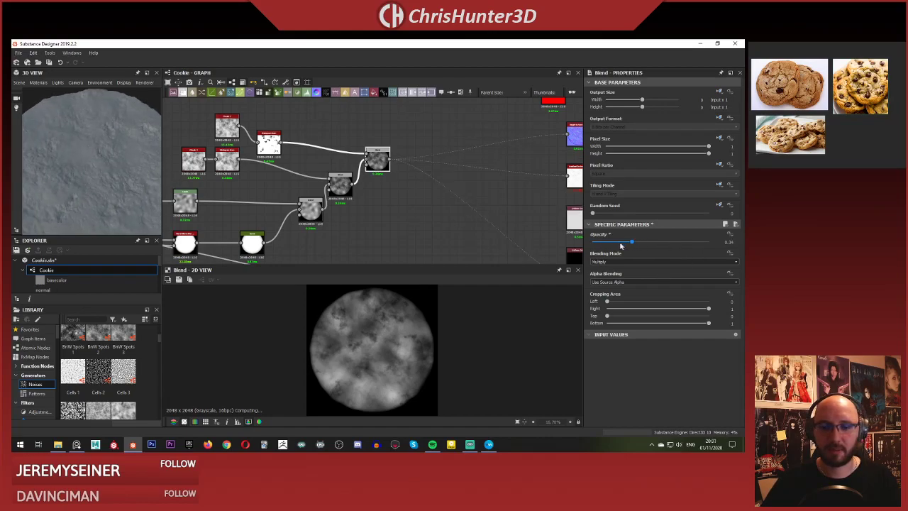
pyautogui.moveTo(619, 242); pyautogui.dragTo(659, 244)
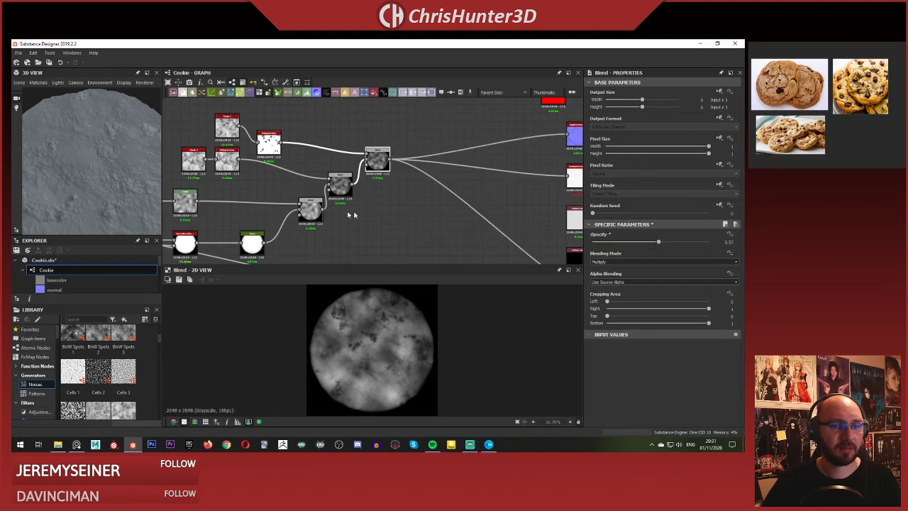
# Compare the Histogram Scan mask with the Multiply Blend result and inspect the cookie's surface in 3D.
pyautogui.scroll(-3, 474, 190)
pyautogui.scroll(4, 357, 177)
pyautogui.doubleClick(358, 148)
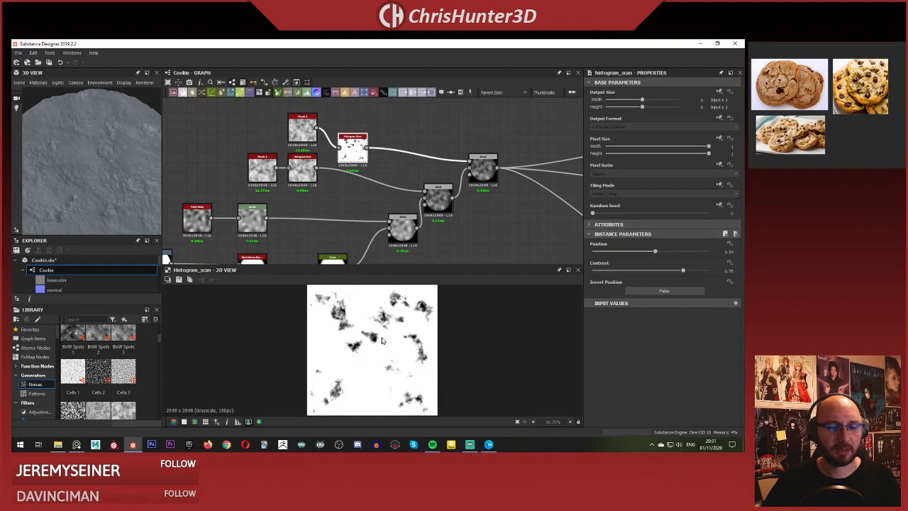
pyautogui.doubleClick(487, 163)
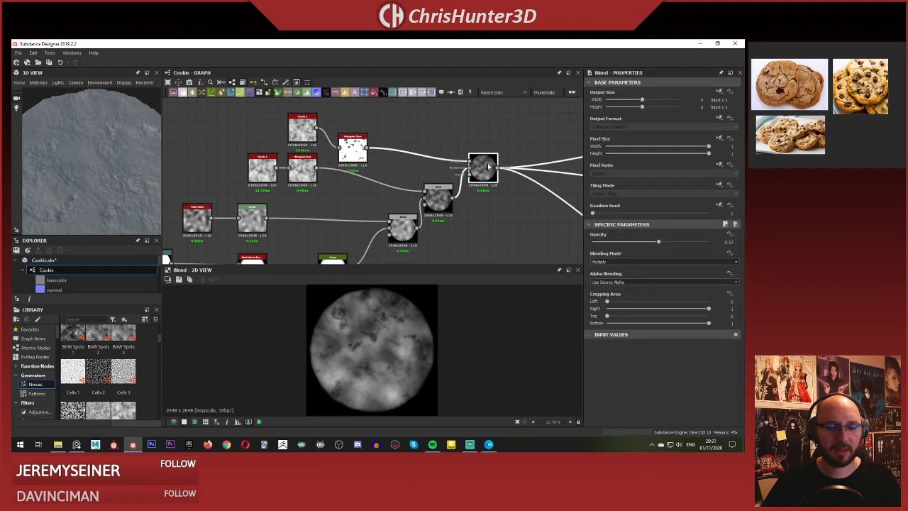
pyautogui.moveTo(124, 162); pyautogui.dragTo(169, 170)
pyautogui.scroll(3, 356, 184)
pyautogui.scroll(-5, 337, 185)
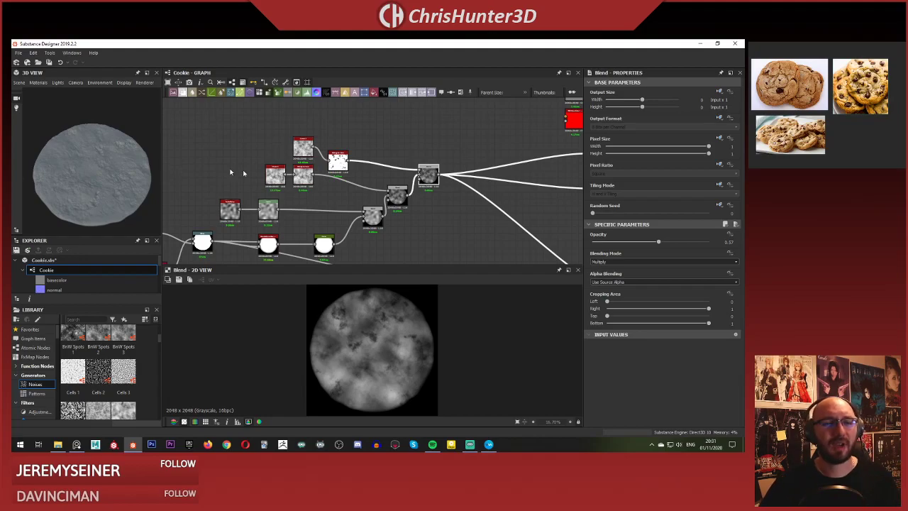
# Add a Cells 1 noise node above the duplicated Clouds 2 node and set its scale to 3.
pyautogui.scroll(-2, 234, 172)
pyautogui.scroll(8, 298, 132)
pyautogui.moveTo(295, 133); pyautogui.dragTo(312, 151, button='middle')
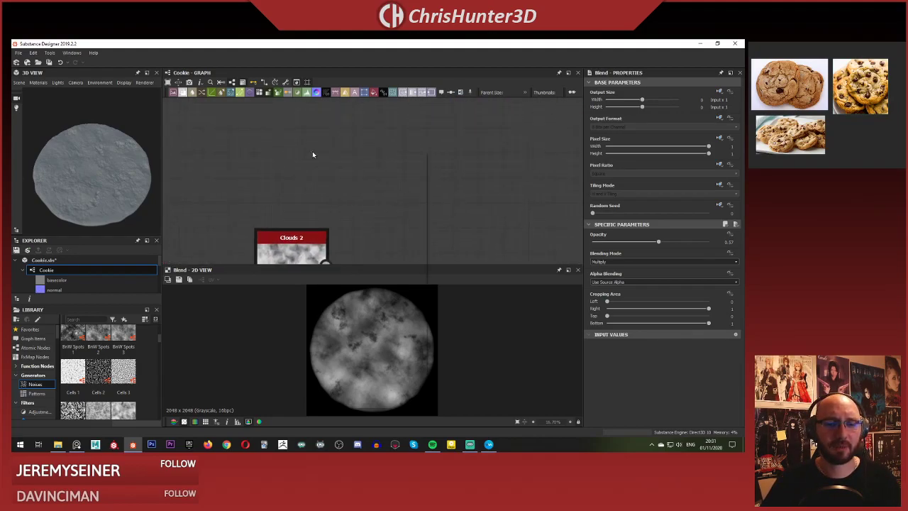
pyautogui.press('space')
pyautogui.write('cell')
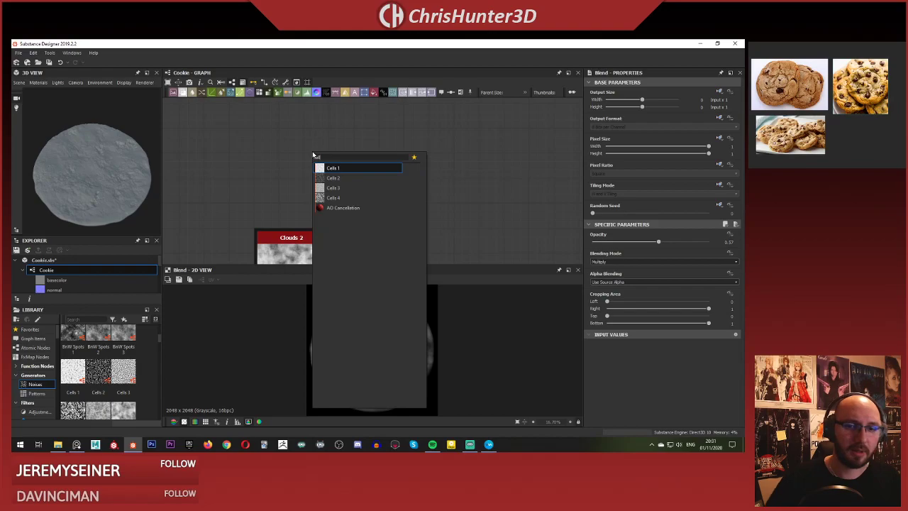
pyautogui.click(359, 167)
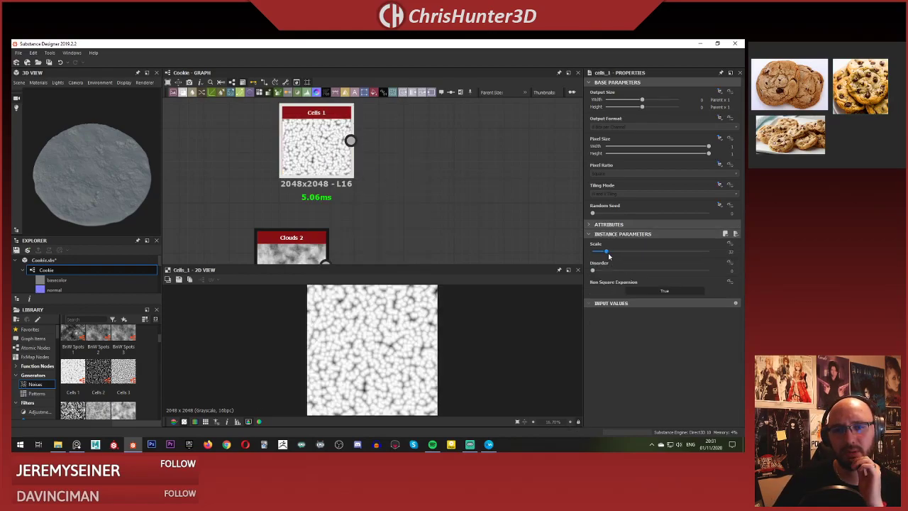
pyautogui.moveTo(604, 254); pyautogui.dragTo(597, 253)
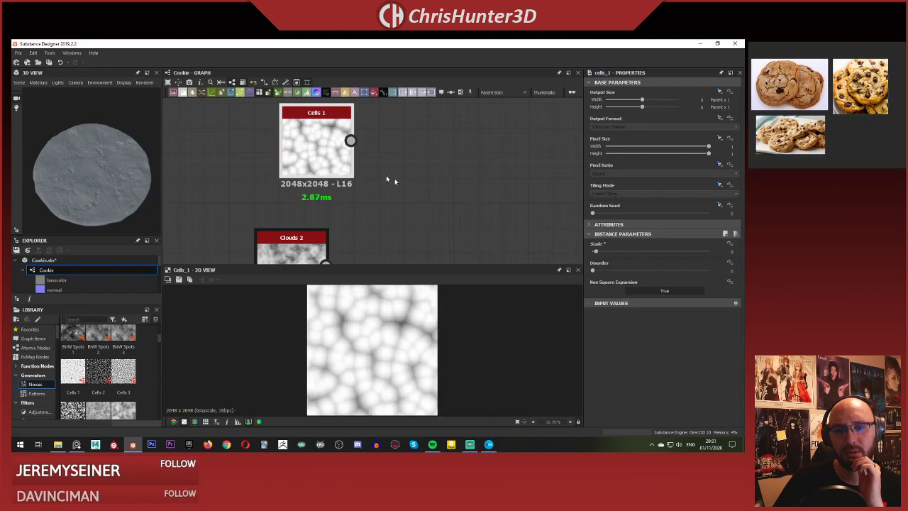
# Move the Cells 1 node to open space above and to the left of the duplicated Clouds 2 node.
pyautogui.moveTo(321, 153); pyautogui.dragTo(221, 157)
pyautogui.scroll(2, 292, 162)
pyautogui.moveTo(293, 163); pyautogui.dragTo(328, 197, button='middle')
pyautogui.scroll(-6, 312, 192)
pyautogui.moveTo(264, 198); pyautogui.dragTo(270, 175)
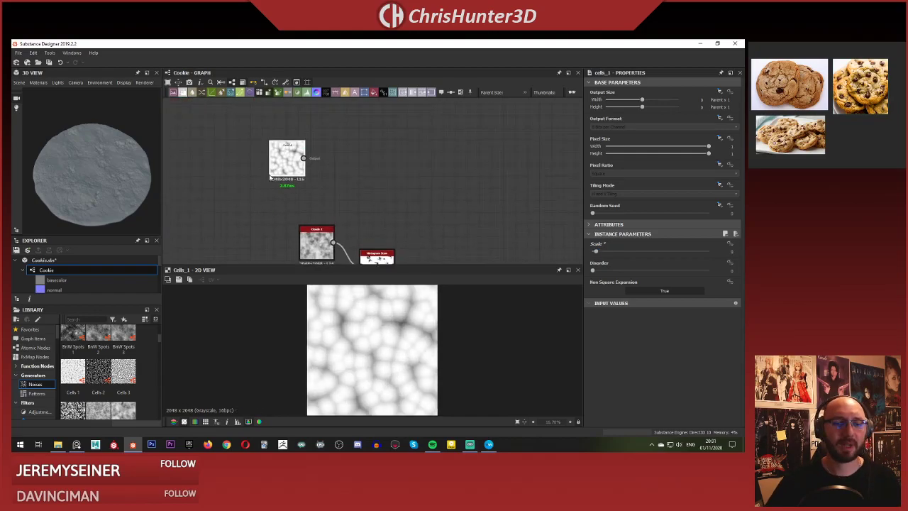
# Add a Histogram Scan node fed by Cells 1 and place it directly to its right.
pyautogui.press('space')
pyautogui.write('hist')
pyautogui.press('Down')
pyautogui.press('Return')
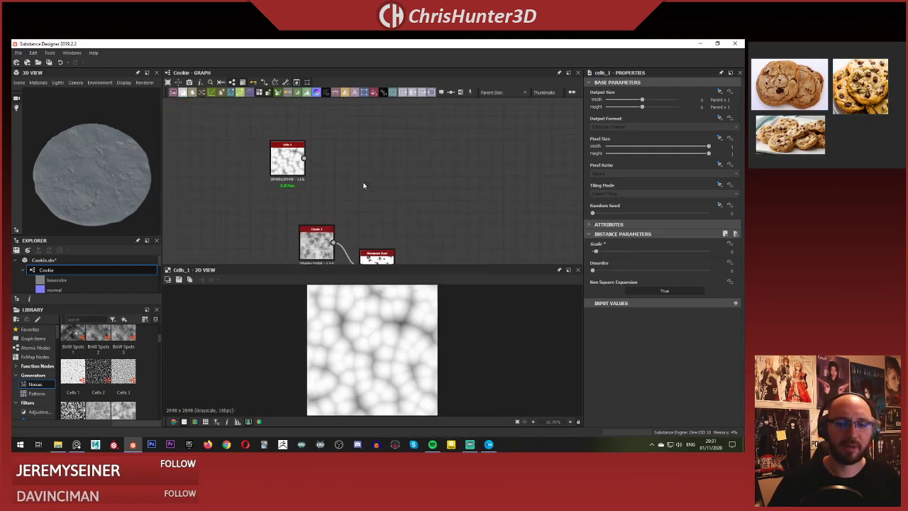
pyautogui.moveTo(362, 186); pyautogui.dragTo(338, 160)
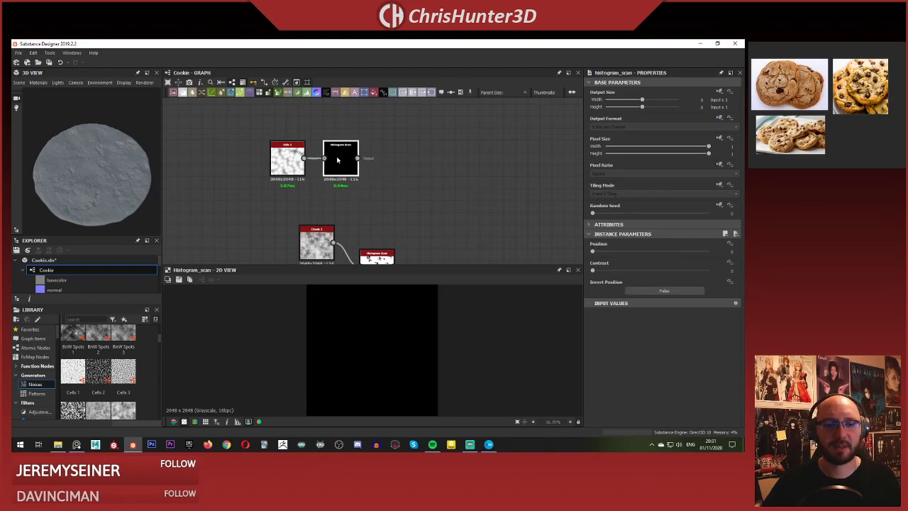
# Set the Cells 1 Histogram Scan's position and contrast to 0.47 and place the Cells 1 node closer to it.
pyautogui.moveTo(592, 252); pyautogui.dragTo(654, 259)
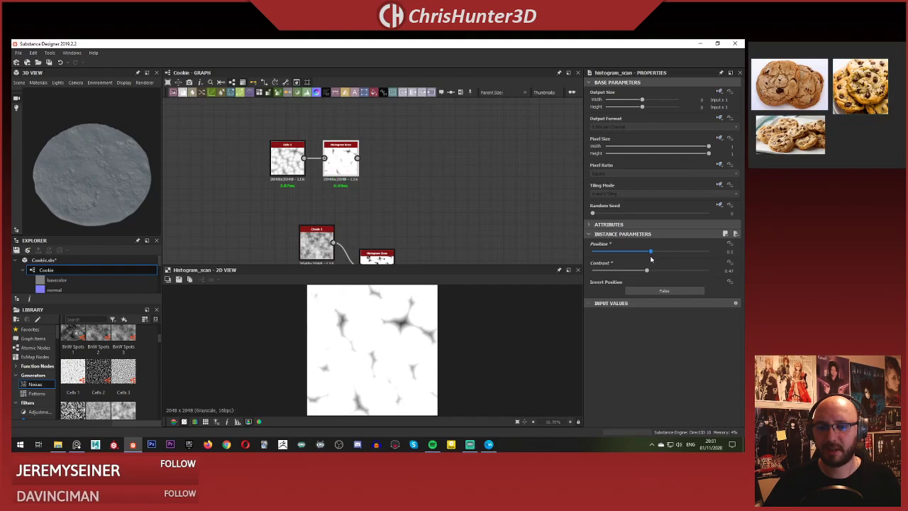
pyautogui.moveTo(286, 181); pyautogui.dragTo(290, 181)
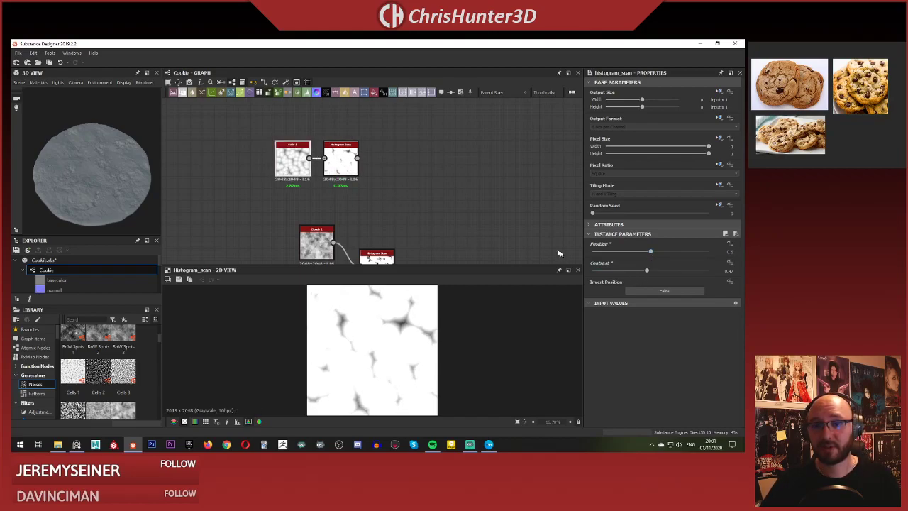
pyautogui.moveTo(644, 253); pyautogui.dragTo(647, 256)
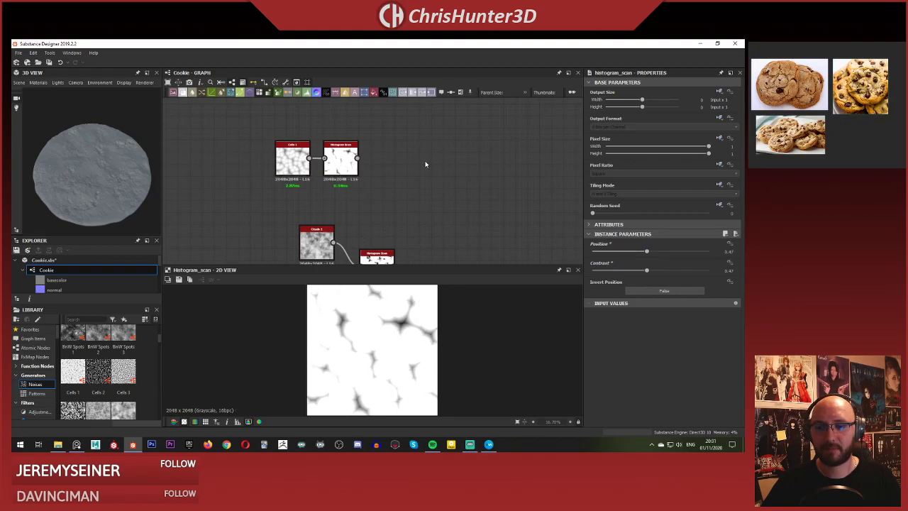
# Increase the Cells 1 scale and set its Histogram Scan's contrast to 0.58 and position to 0.46.
pyautogui.doubleClick(281, 155)
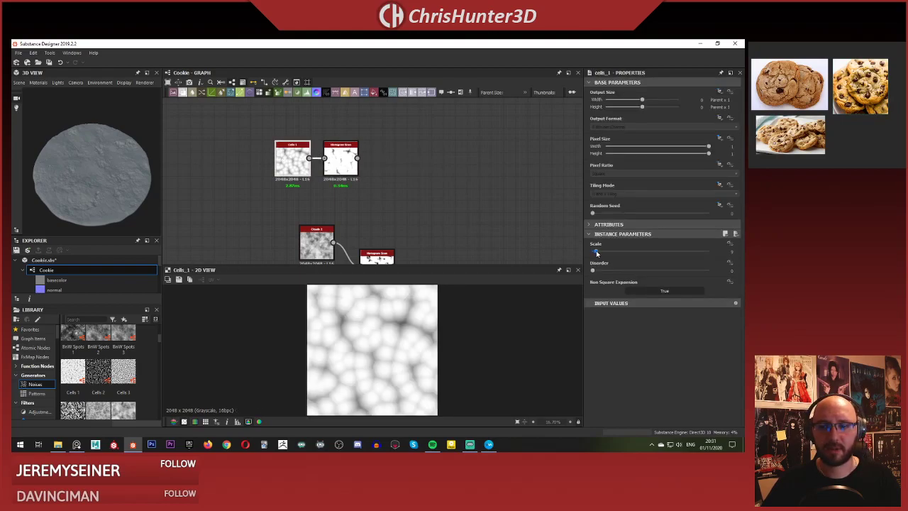
pyautogui.moveTo(597, 253); pyautogui.dragTo(599, 253)
pyautogui.click(284, 162)
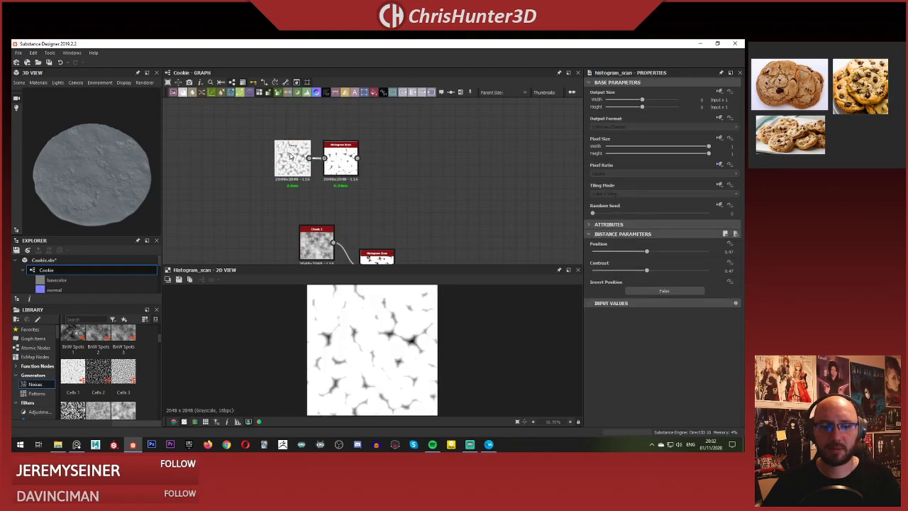
pyautogui.moveTo(601, 254); pyautogui.dragTo(591, 279)
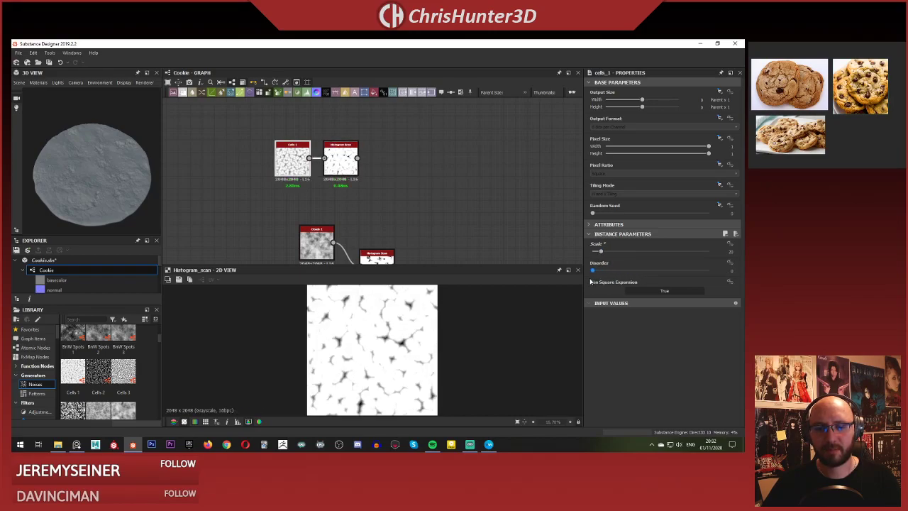
pyautogui.hotkey('ctrl', 'z')
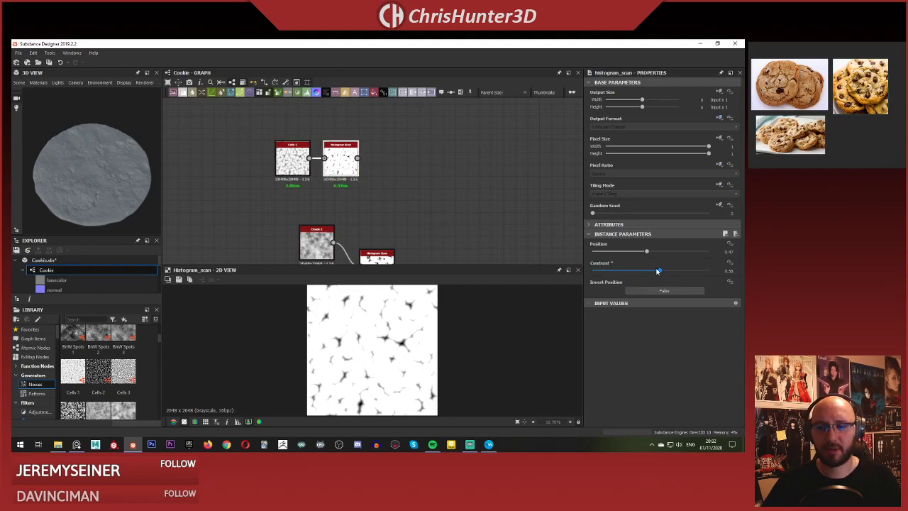
pyautogui.moveTo(647, 253); pyautogui.dragTo(642, 253)
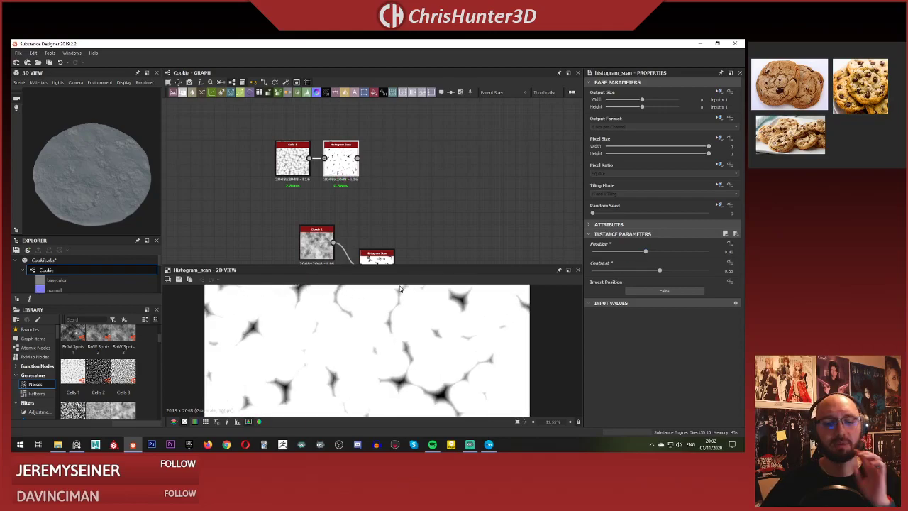
# Add a Warp node to the right of the Cells 1 Histogram Scan and feed the scan into its main input.
pyautogui.moveTo(389, 184); pyautogui.dragTo(343, 156, button='middle')
pyautogui.scroll(-3, 345, 158)
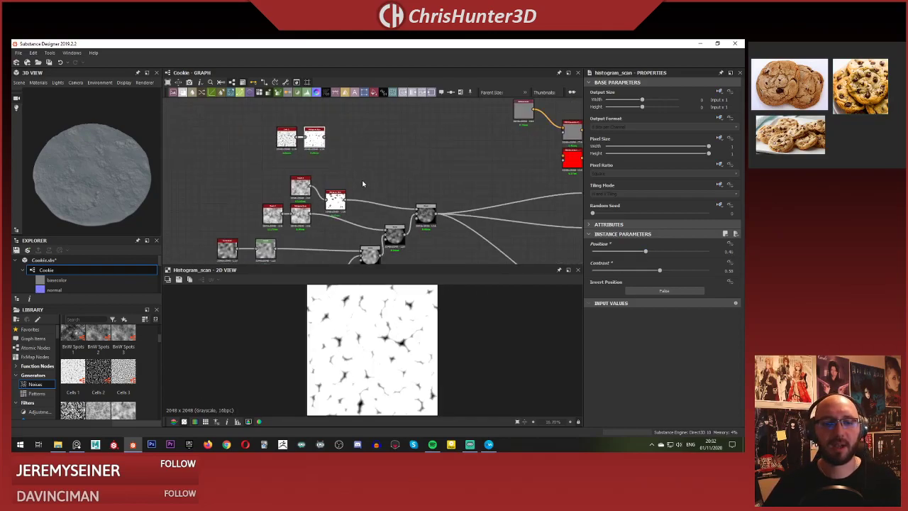
pyautogui.scroll(4, 366, 182)
pyautogui.moveTo(410, 162); pyautogui.dragTo(409, 207, button='middle')
pyautogui.scroll(-1, 410, 204)
pyautogui.moveTo(387, 173); pyautogui.dragTo(408, 185, button='middle')
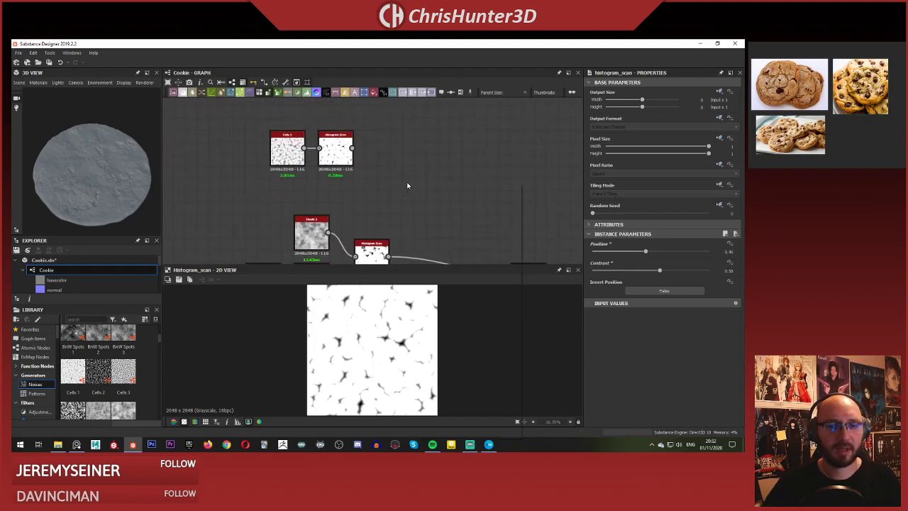
pyautogui.press('space')
pyautogui.write('warp')
pyautogui.press('Return')
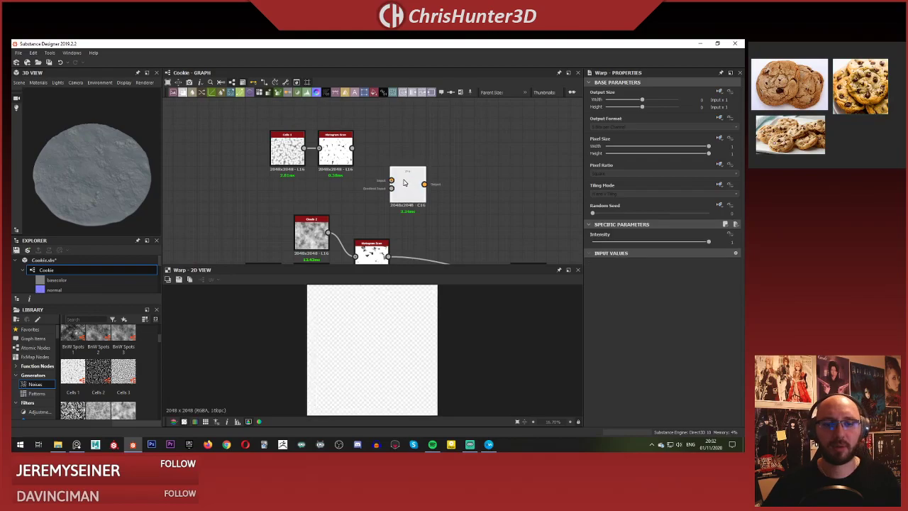
pyautogui.moveTo(396, 189); pyautogui.dragTo(431, 192)
pyautogui.scroll(4, 413, 188)
pyautogui.scroll(-2, 411, 189)
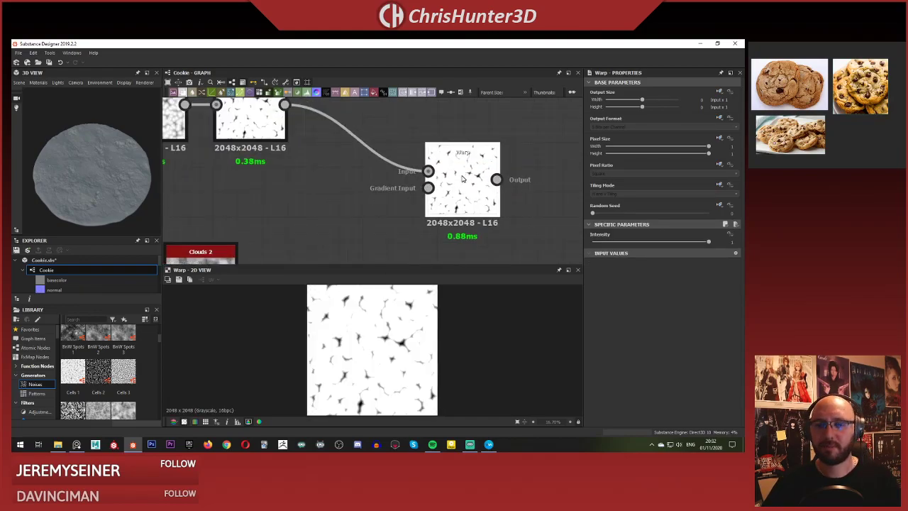
# Add a Clouds 3 noise node, connect it to the Warp node's gradient input and preview the warped result.
pyautogui.scroll(-3, 383, 196)
pyautogui.press('space')
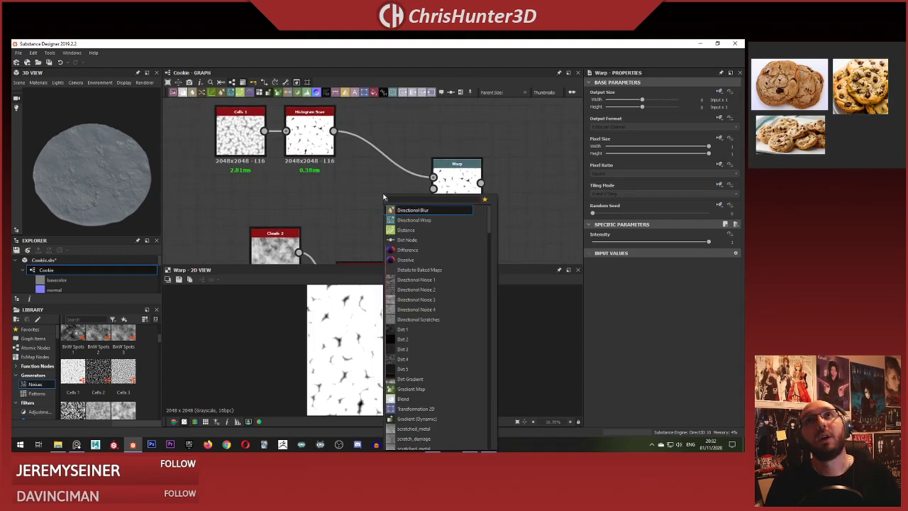
pyautogui.press('BackSpace')
pyautogui.write('cl')
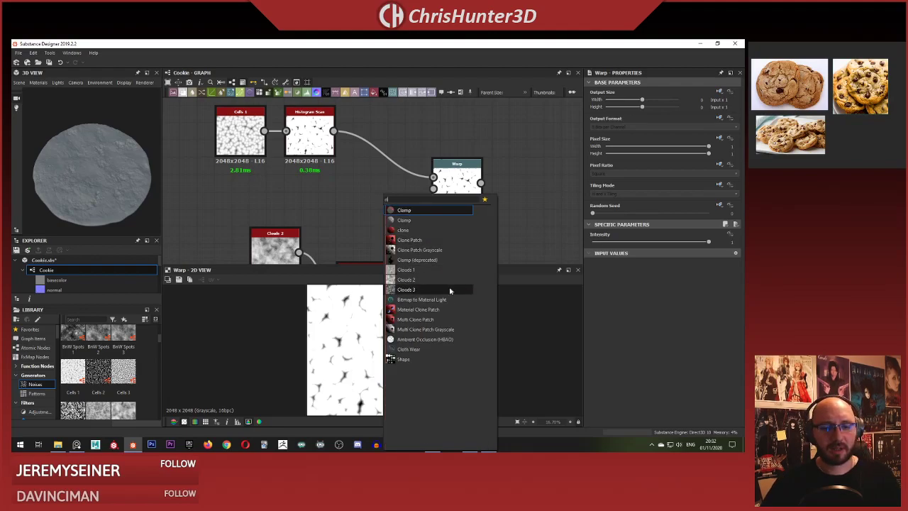
pyautogui.click(449, 289)
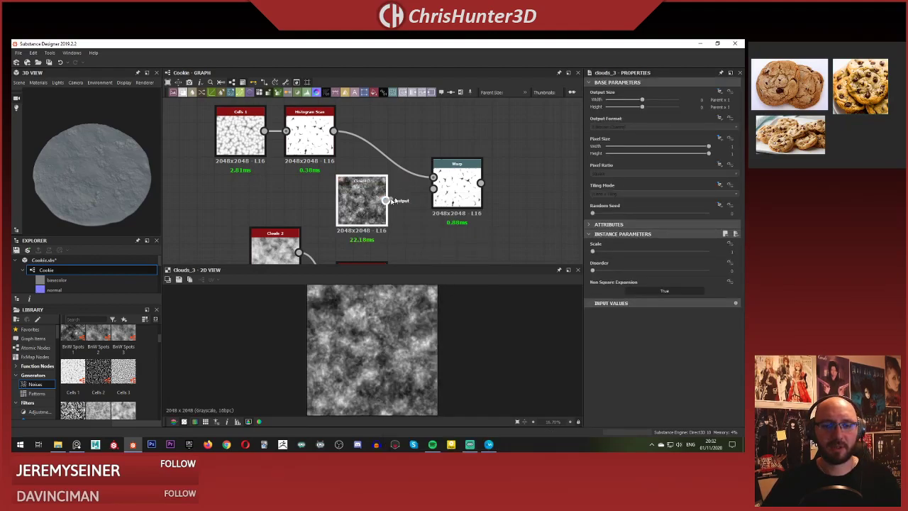
pyautogui.moveTo(385, 200); pyautogui.dragTo(433, 188)
pyautogui.doubleClick(465, 189)
pyautogui.scroll(3, 391, 347)
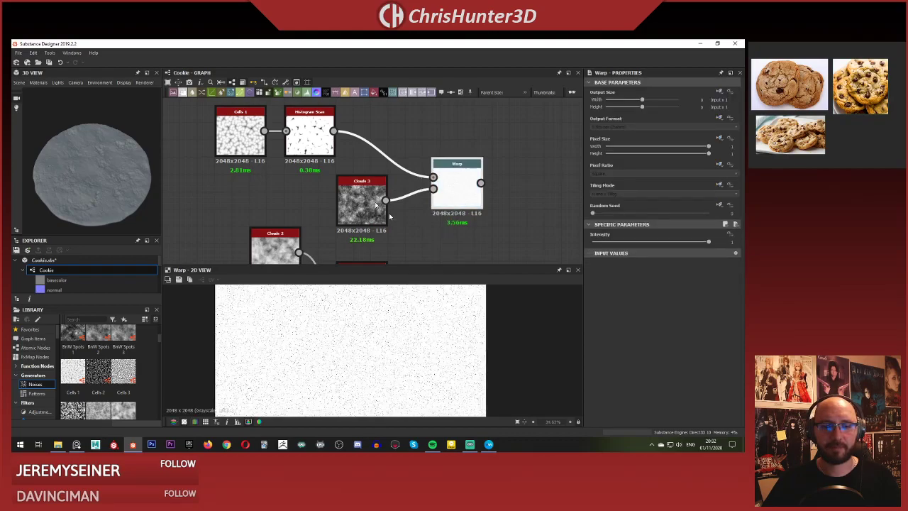
# Space out the Clouds 3 and Warp nodes and insert a Blur HQ Grayscale node between them, level with Clouds 3.
pyautogui.moveTo(354, 202); pyautogui.dragTo(337, 201)
pyautogui.moveTo(457, 186); pyautogui.dragTo(500, 151)
pyautogui.press('space')
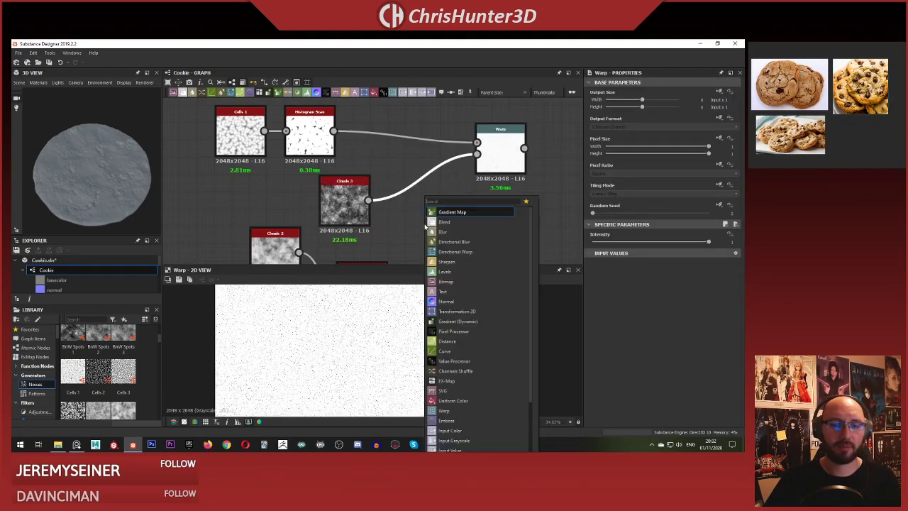
pyautogui.write('n')
pyautogui.press('BackSpace')
pyautogui.write('bl')
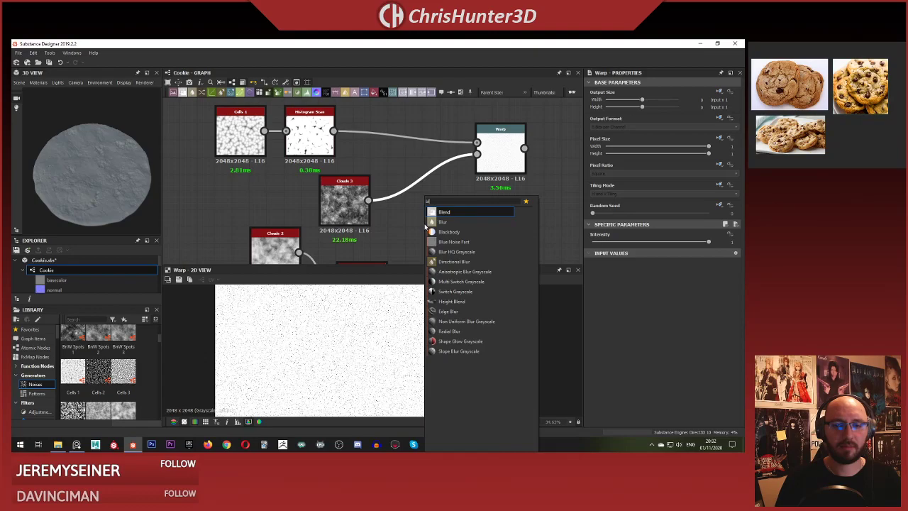
pyautogui.press('Down')
pyautogui.press('Down')
pyautogui.press('Return')
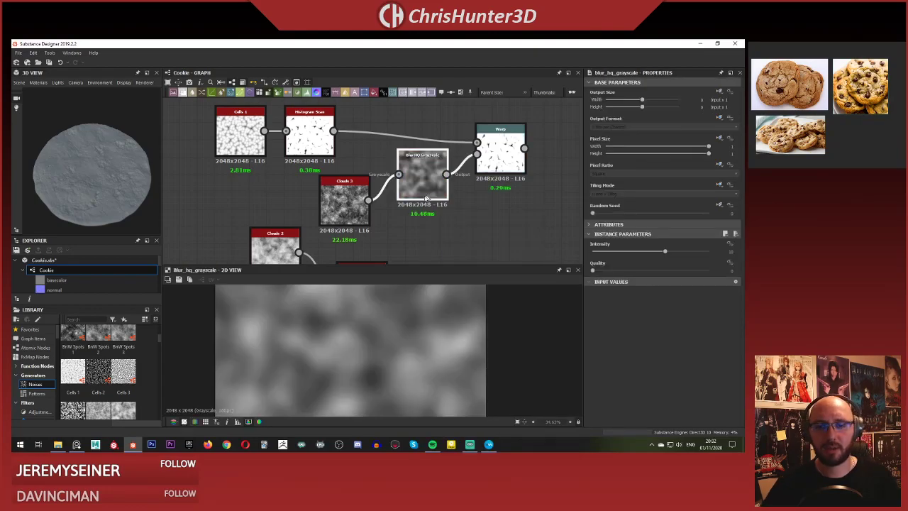
pyautogui.moveTo(417, 186); pyautogui.dragTo(410, 215)
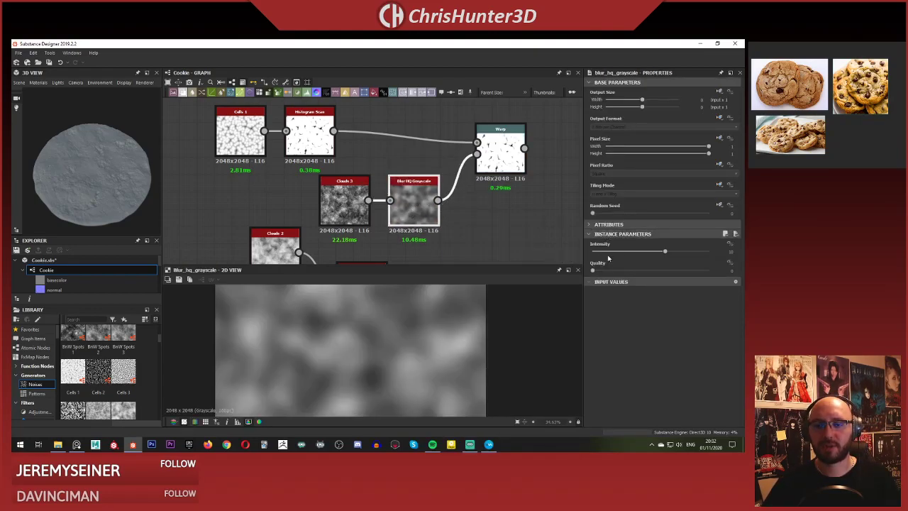
# Set the Blur HQ Grayscale intensity to 1, checking the Warp output and the Clouds 3 source.
pyautogui.moveTo(605, 252); pyautogui.dragTo(582, 251)
pyautogui.doubleClick(502, 152)
pyautogui.click(419, 200)
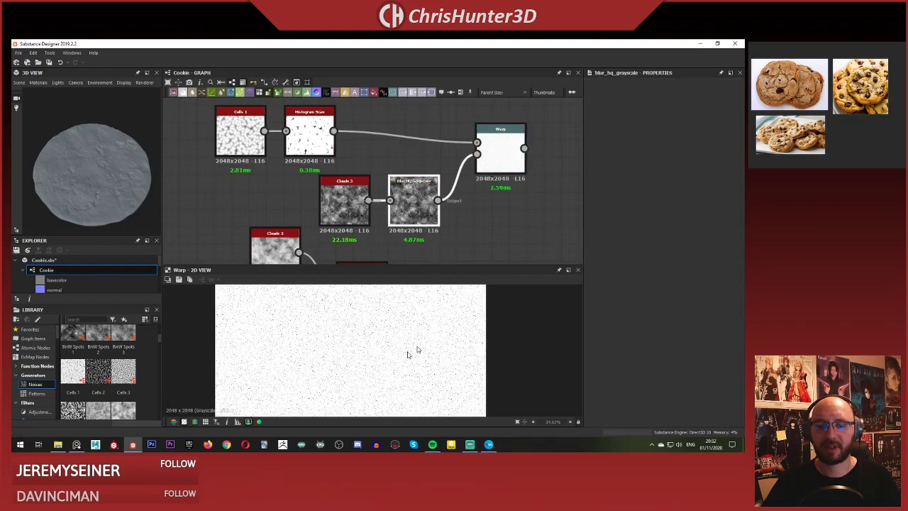
pyautogui.moveTo(593, 254); pyautogui.dragTo(600, 254)
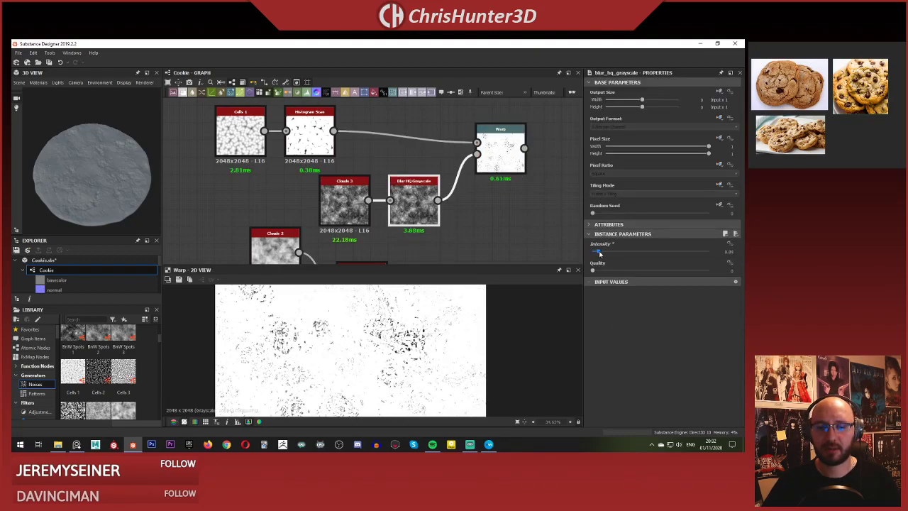
pyautogui.doubleClick(365, 201)
pyautogui.click(339, 203)
pyautogui.click(407, 201)
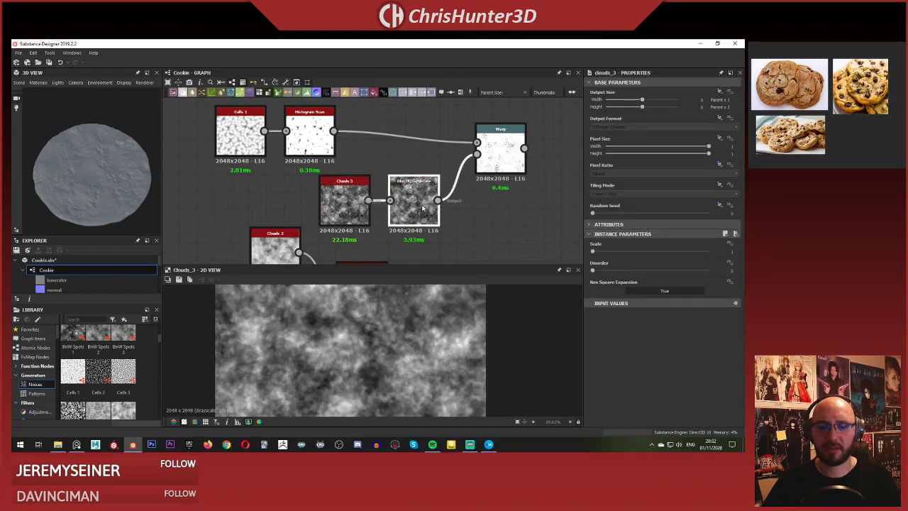
# Lower the Warp node's intensity to 0.06 while previewing its output.
pyautogui.doubleClick(505, 167)
pyautogui.scroll(1, 507, 174)
pyautogui.click(594, 243)
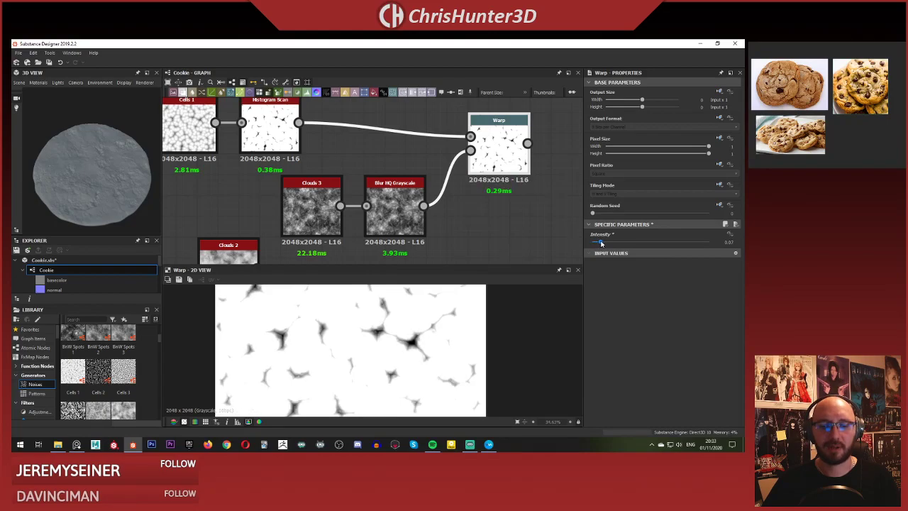
pyautogui.moveTo(601, 243); pyautogui.dragTo(598, 244)
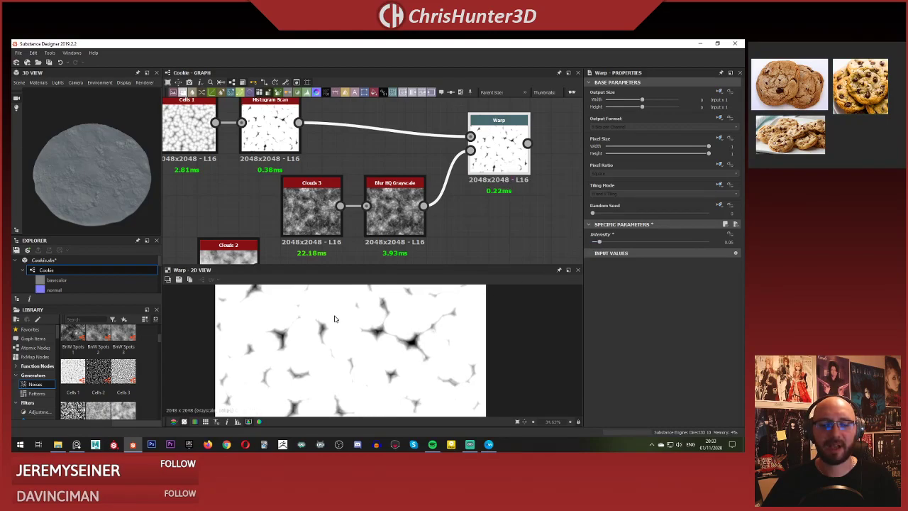
# Examine the warped crack pattern up close and compare it with the blurred Clouds 3 noise.
pyautogui.scroll(-2, 371, 323)
pyautogui.scroll(5, 412, 315)
pyautogui.moveTo(426, 320); pyautogui.dragTo(430, 342, button='middle')
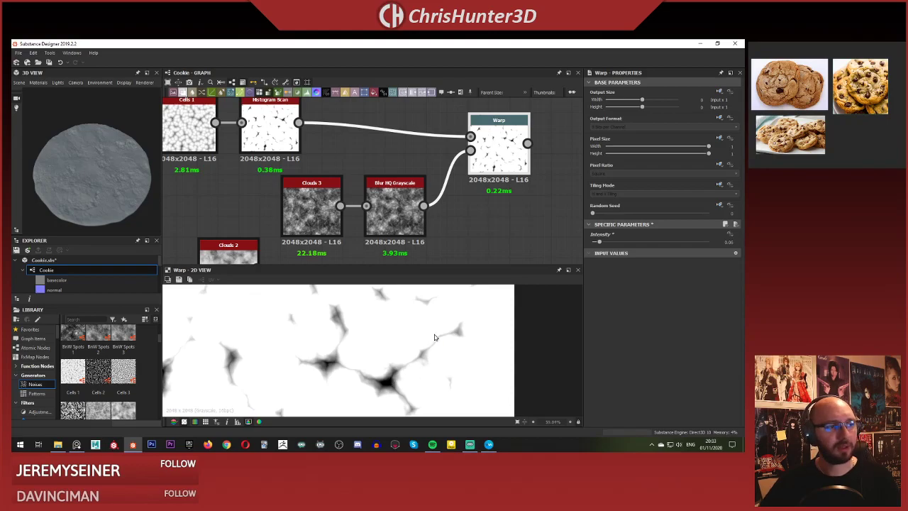
pyautogui.scroll(-1, 437, 338)
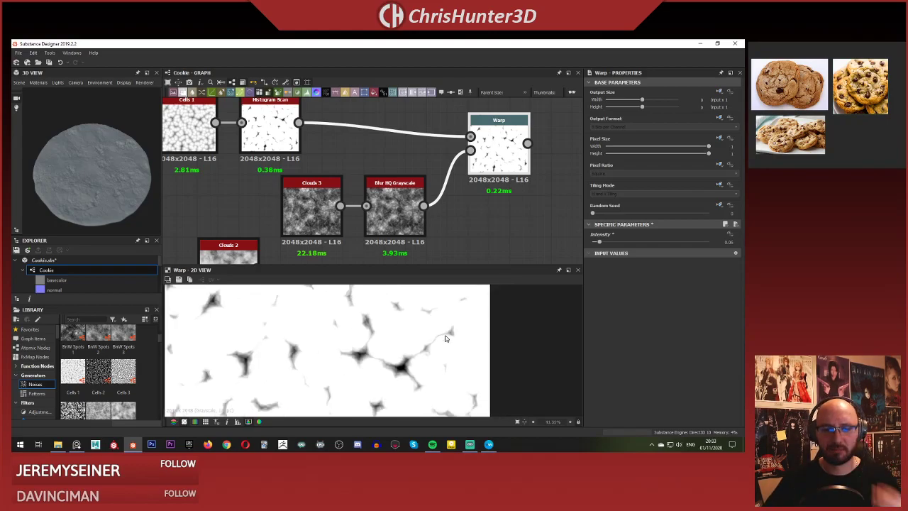
pyautogui.doubleClick(397, 204)
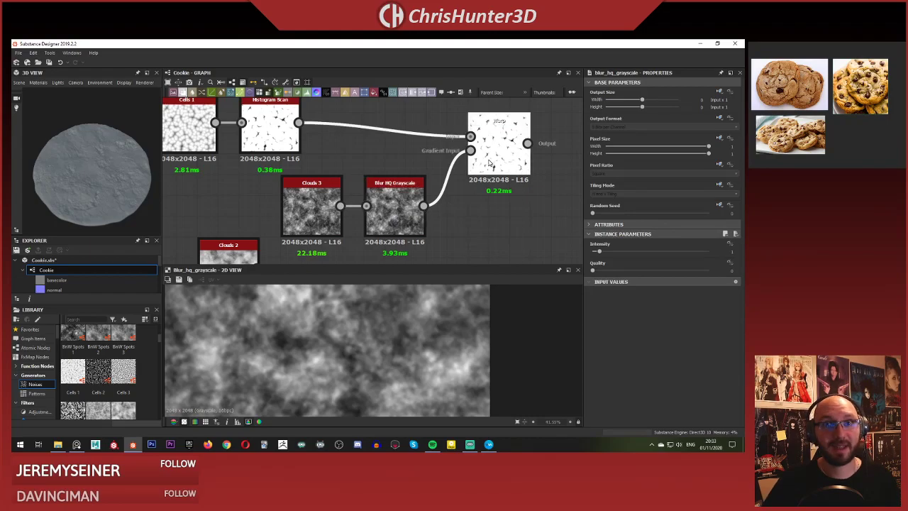
pyautogui.doubleClick(489, 163)
pyautogui.scroll(-3, 454, 234)
pyautogui.scroll(2, 381, 403)
pyautogui.scroll(-5, 381, 402)
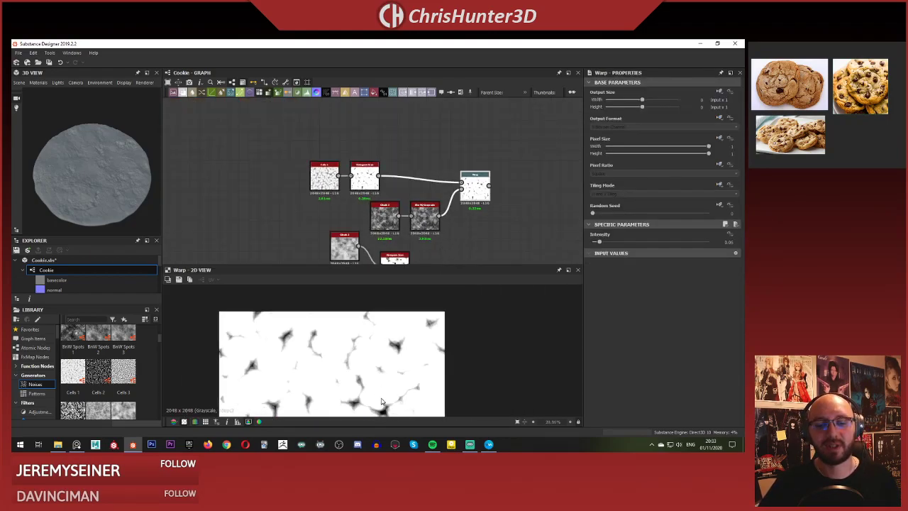
pyautogui.moveTo(382, 401); pyautogui.dragTo(402, 332, button='middle')
pyautogui.scroll(6, 403, 332)
pyautogui.scroll(-6, 407, 333)
pyautogui.scroll(-2, 406, 234)
# Move the base shape group of Shape, Blur HQ, Perlin Noise and Warp nodes down and left, away from the Non Uniform Blur node.
pyautogui.moveTo(459, 219); pyautogui.dragTo(397, 145, button='middle')
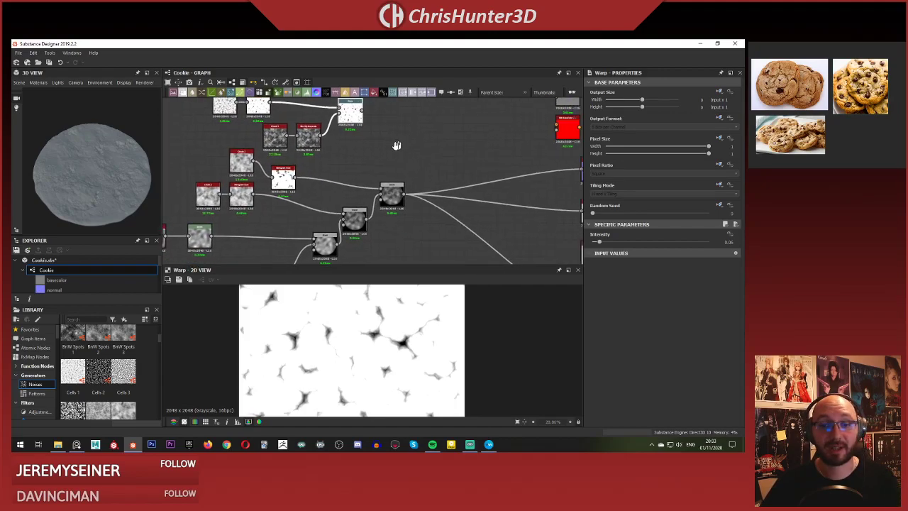
pyautogui.scroll(-6, 401, 171)
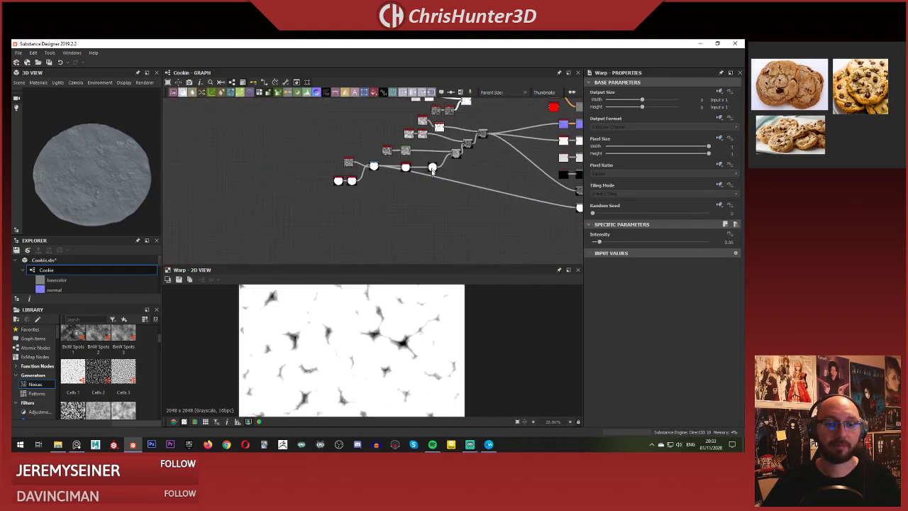
pyautogui.moveTo(432, 170); pyautogui.dragTo(383, 228, button='middle')
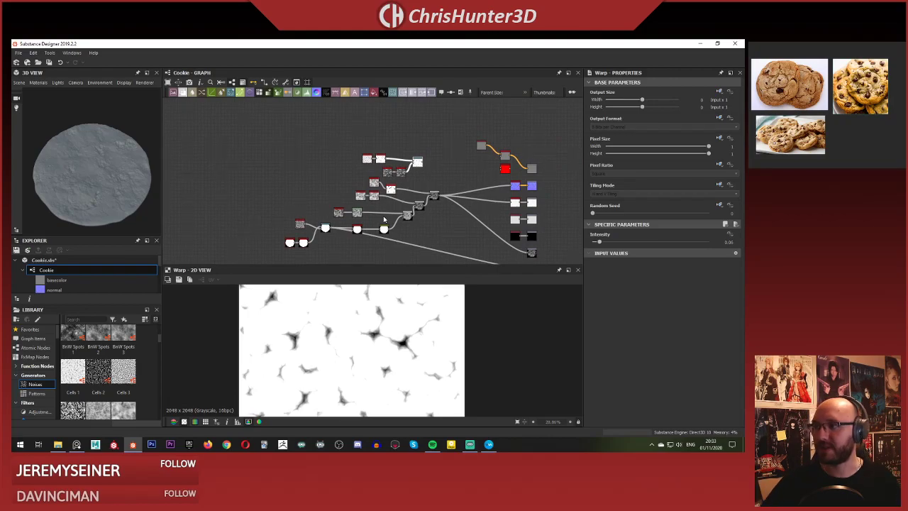
pyautogui.scroll(4, 322, 207)
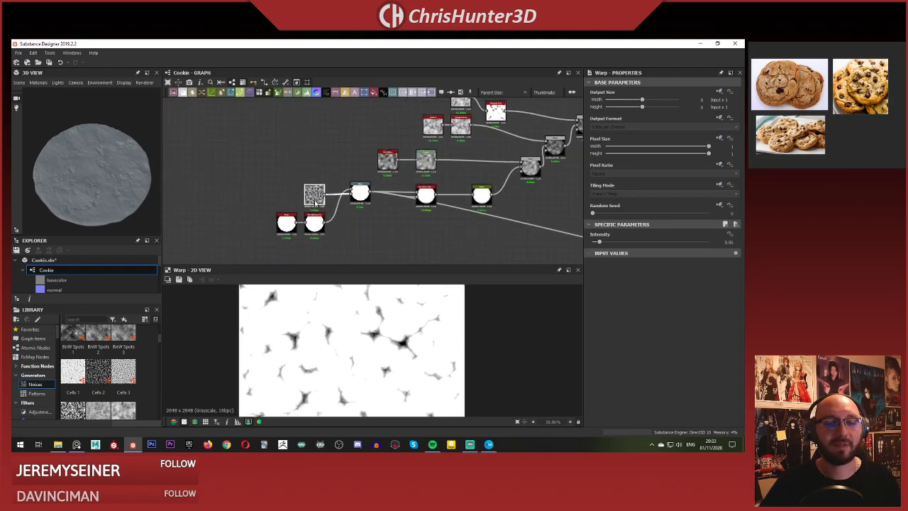
pyautogui.scroll(5, 347, 201)
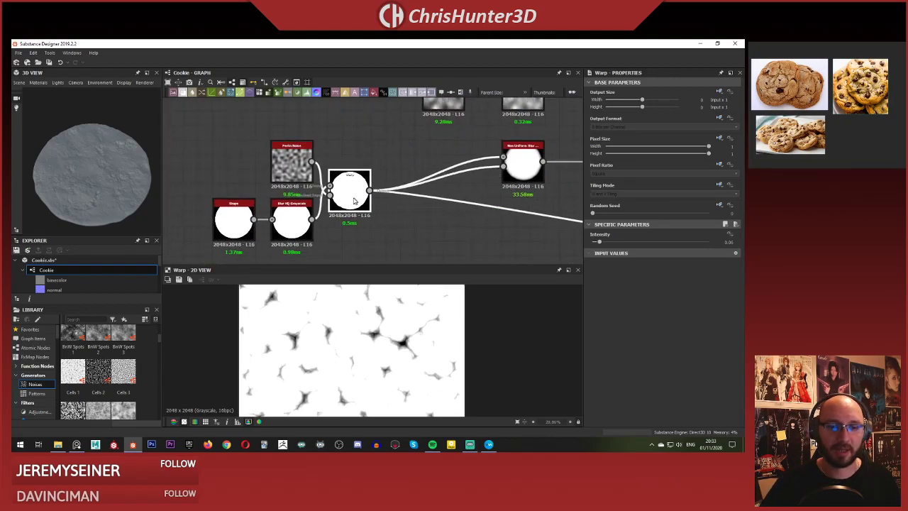
pyautogui.scroll(-5, 238, 224)
pyautogui.moveTo(226, 198); pyautogui.dragTo(211, 248)
pyautogui.click(333, 219)
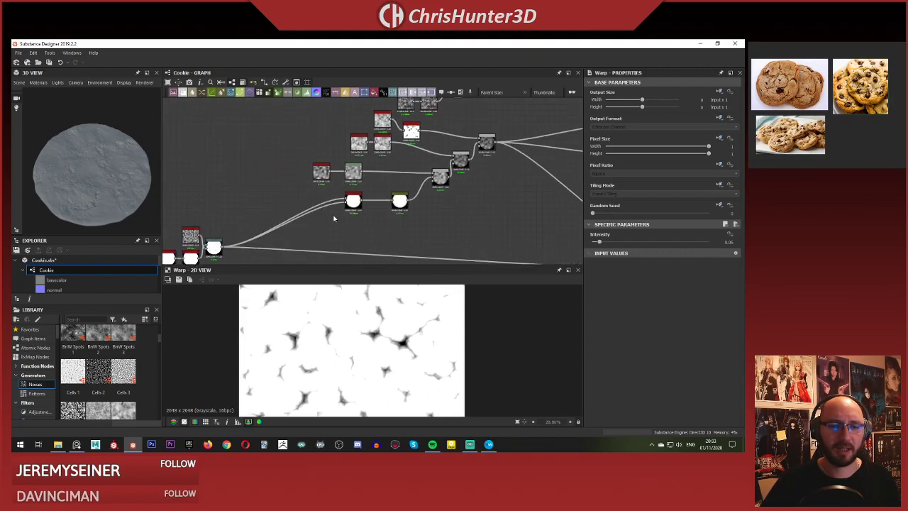
# Move the Non Uniform Blur and Curve nodes next to the base shape's Warp node.
pyautogui.moveTo(353, 202); pyautogui.dragTo(239, 236)
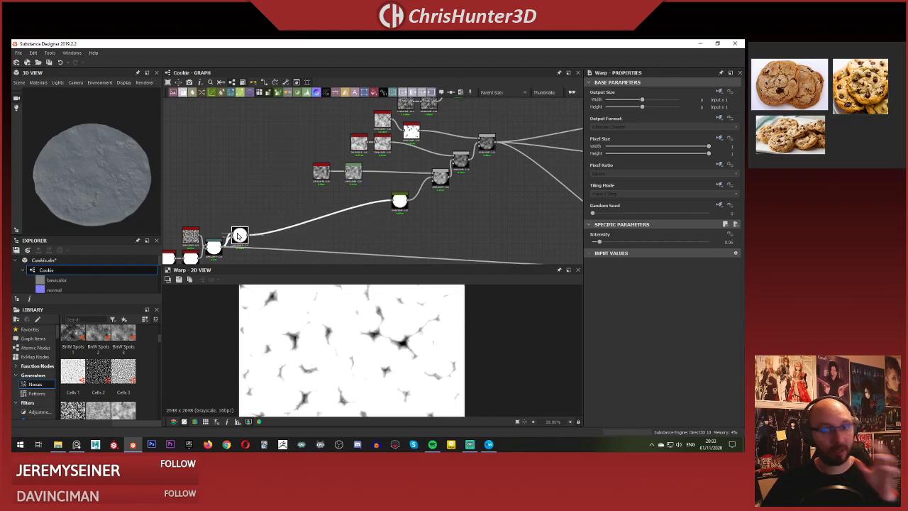
pyautogui.scroll(5, 239, 236)
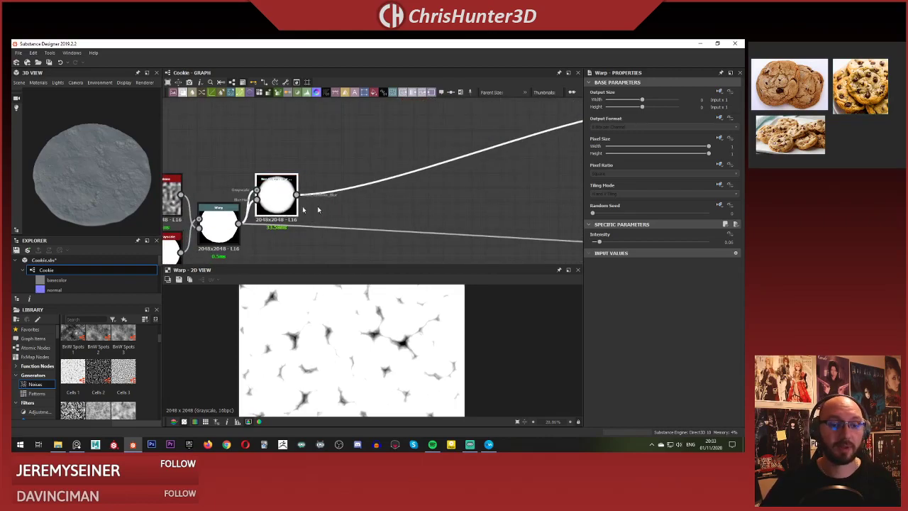
pyautogui.scroll(-3, 319, 210)
pyautogui.moveTo(384, 222); pyautogui.dragTo(316, 246, button='middle')
pyautogui.scroll(1, 337, 240)
pyautogui.scroll(-4, 376, 204)
pyautogui.moveTo(387, 206); pyautogui.dragTo(351, 241, button='middle')
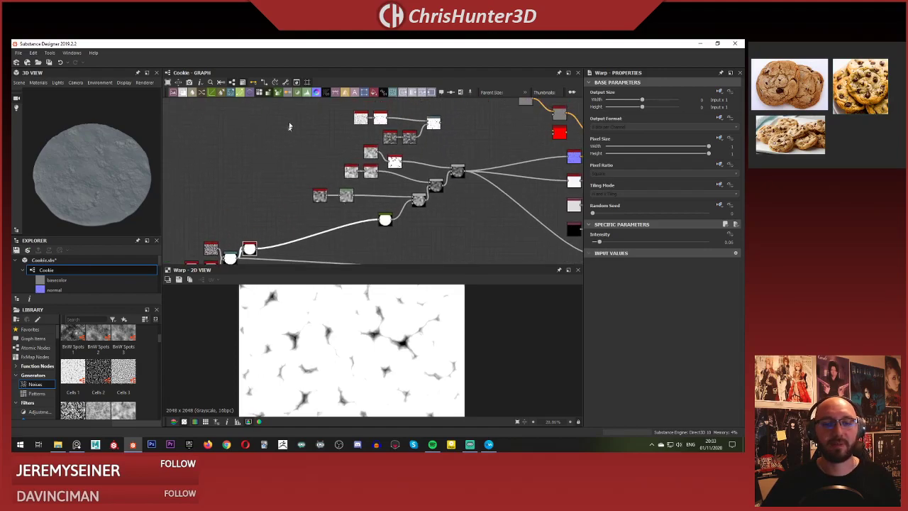
pyautogui.moveTo(290, 119); pyautogui.dragTo(459, 221)
pyautogui.scroll(4, 387, 206)
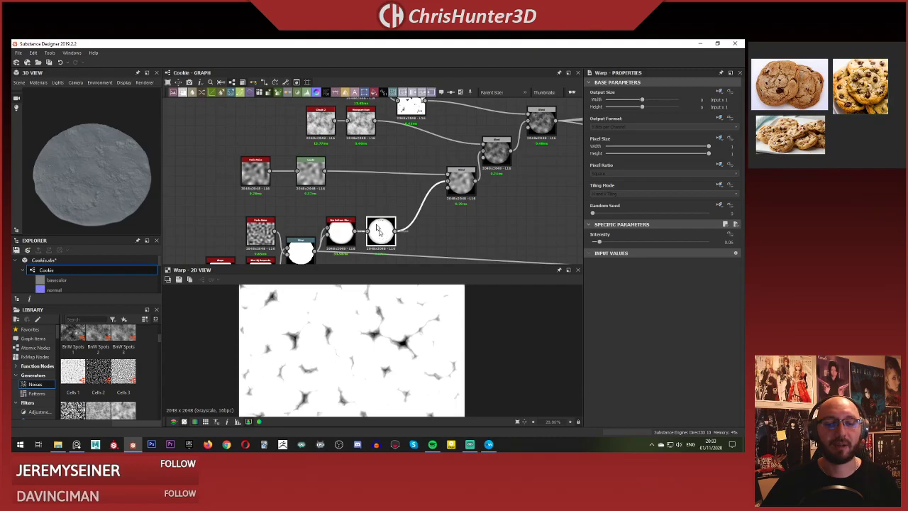
# Tighten the layout of the first Blend by moving it and its Perlin Noise and Levels nodes near the Curve node.
pyautogui.moveTo(369, 184); pyautogui.dragTo(349, 208, button='middle')
pyautogui.moveTo(446, 205); pyautogui.dragTo(406, 226)
pyautogui.moveTo(231, 200); pyautogui.dragTo(359, 203)
pyautogui.moveTo(347, 151); pyautogui.dragTo(300, 177, button='middle')
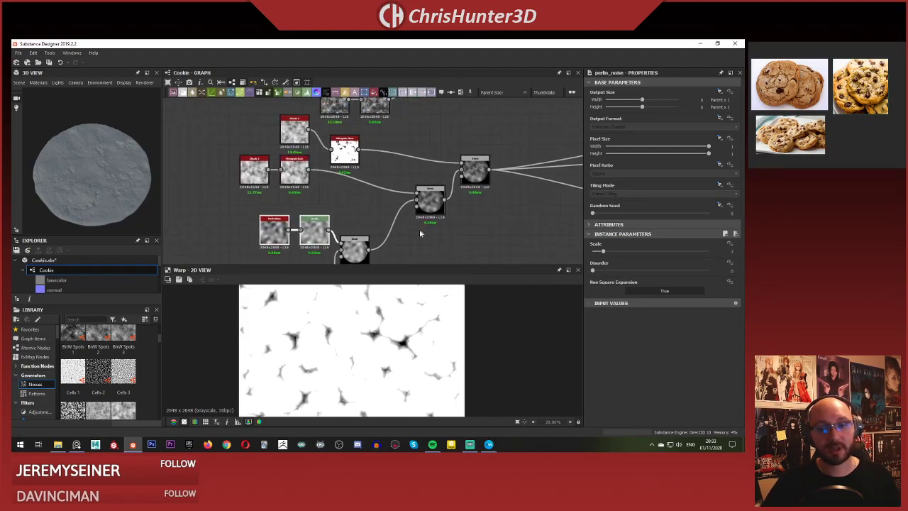
# Move the second Blend and its cloud noise and Histogram Scan pair in beside the first Blend.
pyautogui.moveTo(429, 201); pyautogui.dragTo(404, 224)
pyautogui.moveTo(273, 178); pyautogui.dragTo(356, 194, button='middle')
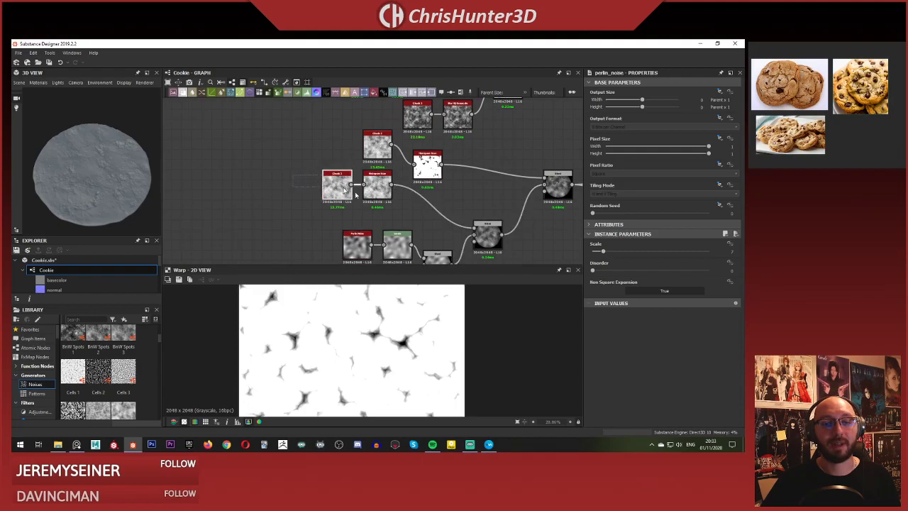
pyautogui.moveTo(356, 194); pyautogui.dragTo(434, 210)
pyautogui.moveTo(452, 176); pyautogui.dragTo(378, 199, button='middle')
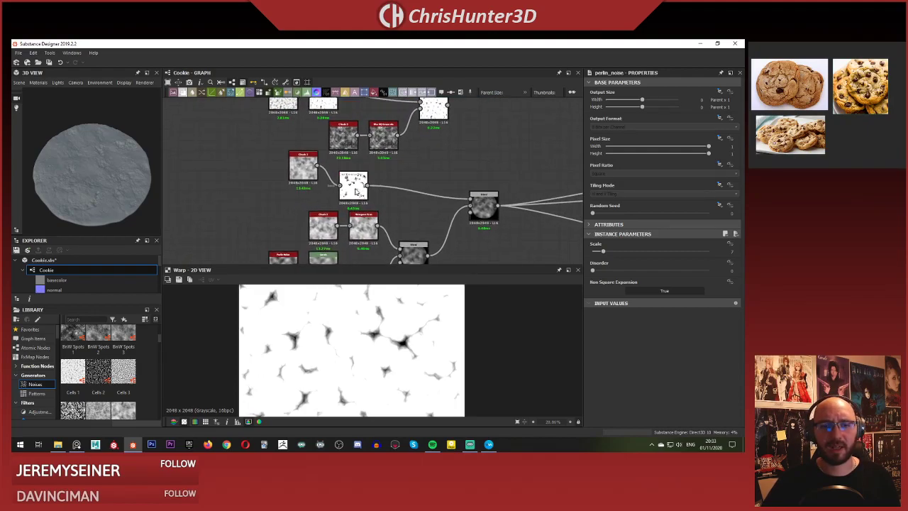
# Move the spotted Histogram Scan and its Clouds 2 noise close to the last Blend in the chain.
pyautogui.moveTo(356, 192); pyautogui.dragTo(447, 191)
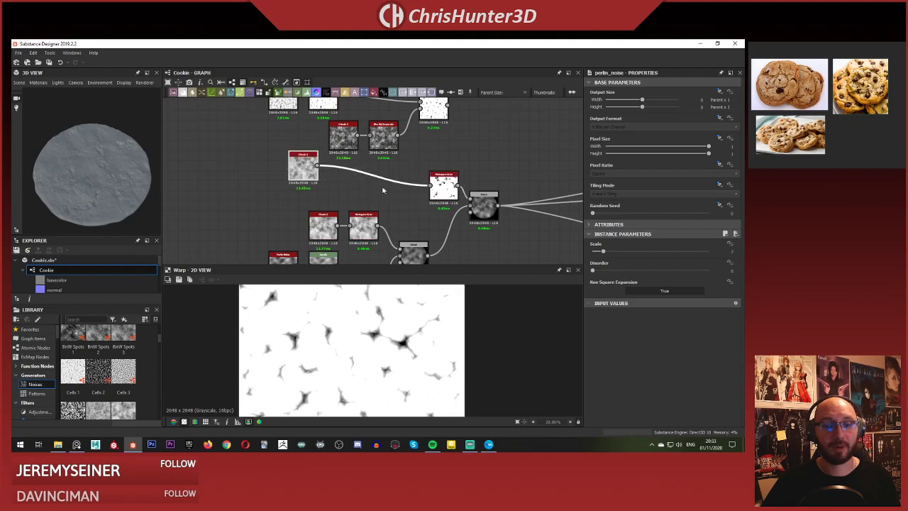
pyautogui.moveTo(296, 173); pyautogui.dragTo(397, 192)
pyautogui.moveTo(402, 166); pyautogui.dragTo(400, 183, button='middle')
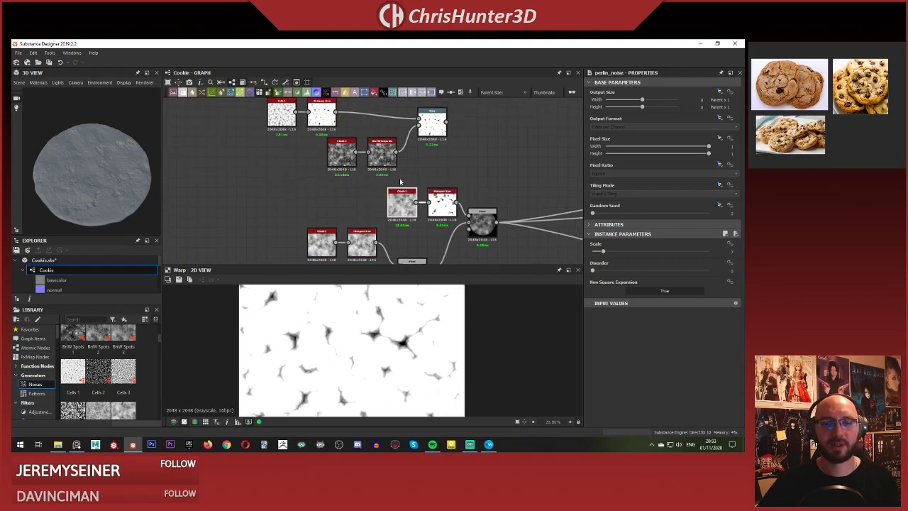
# Add a Blend node above the last Blend in the height chain.
pyautogui.scroll(-2, 454, 162)
pyautogui.scroll(2, 454, 170)
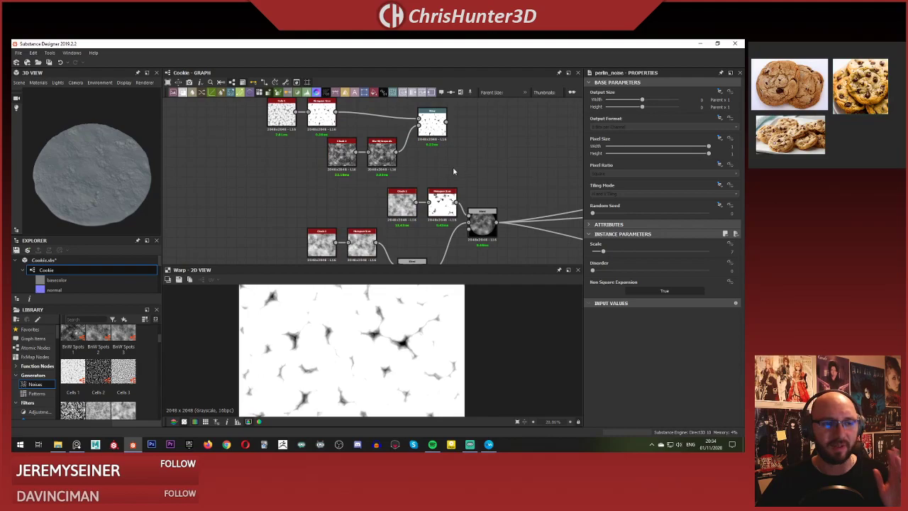
pyautogui.scroll(-2, 454, 170)
pyautogui.moveTo(527, 176); pyautogui.dragTo(459, 170, button='middle')
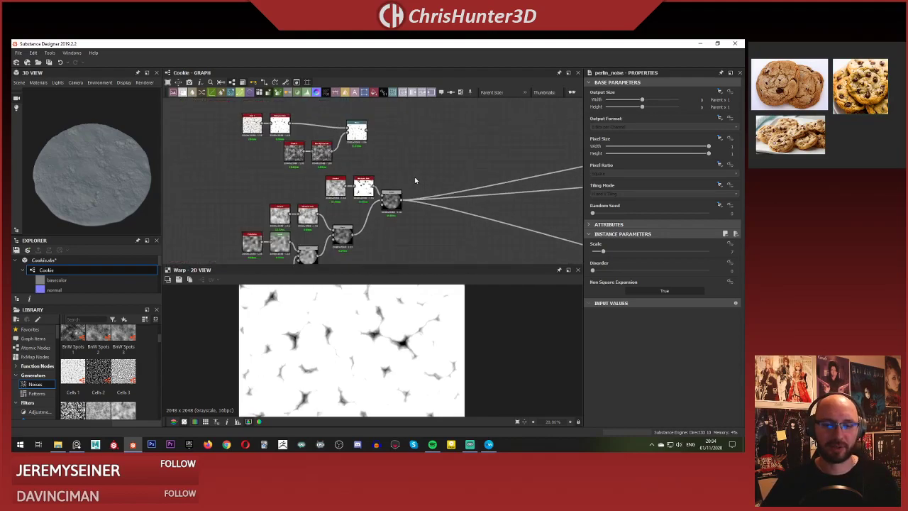
pyautogui.scroll(4, 418, 181)
pyautogui.press('space')
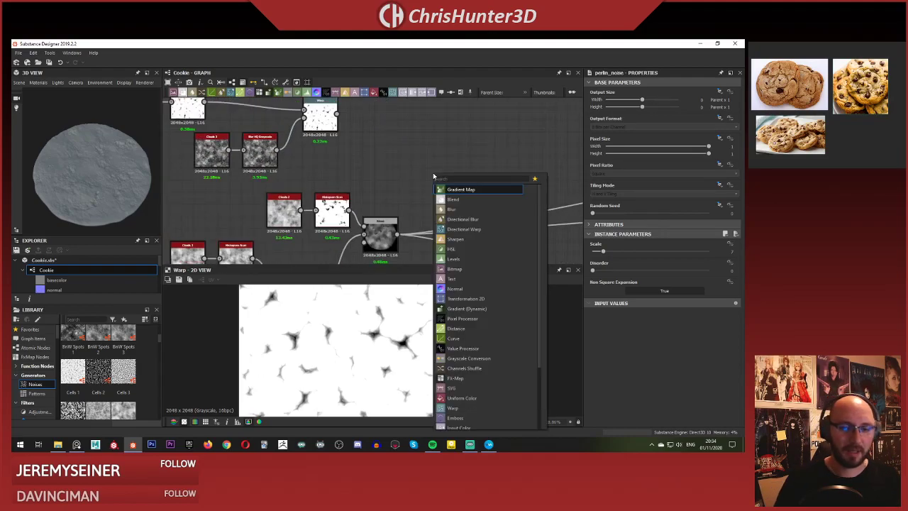
pyautogui.write('blend')
pyautogui.press('Return')
# Connect the previous Blend to the new Blend's background and the crack pattern's Warp output to its foreground.
pyautogui.moveTo(413, 149); pyautogui.dragTo(384, 107, button='middle')
pyautogui.scroll(2, 387, 110)
pyautogui.moveTo(399, 129); pyautogui.dragTo(426, 148)
pyautogui.moveTo(354, 217); pyautogui.dragTo(403, 148)
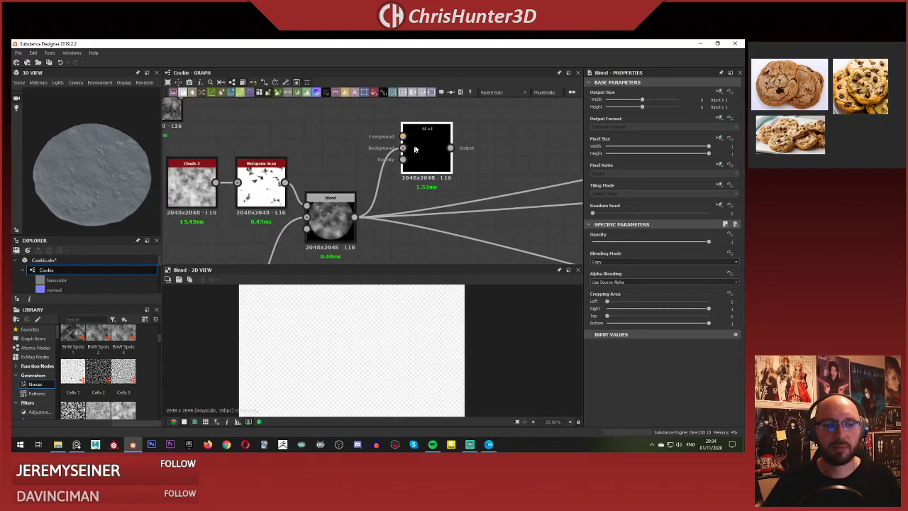
pyautogui.scroll(-3, 411, 151)
pyautogui.moveTo(433, 181); pyautogui.dragTo(458, 213)
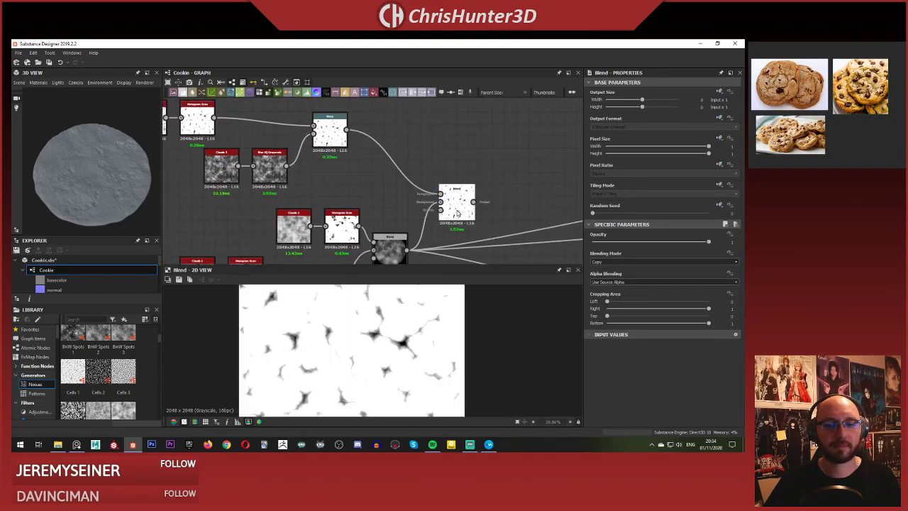
# Set the new Blend's blending mode to Multiply and compare its output with the previous Blend.
pyautogui.click(666, 262)
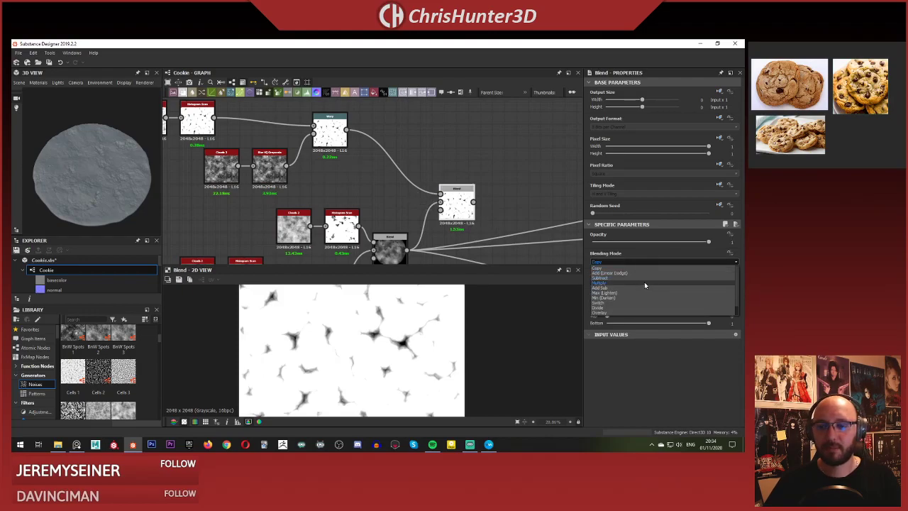
pyautogui.click(645, 283)
pyautogui.press('f')
pyautogui.doubleClick(392, 249)
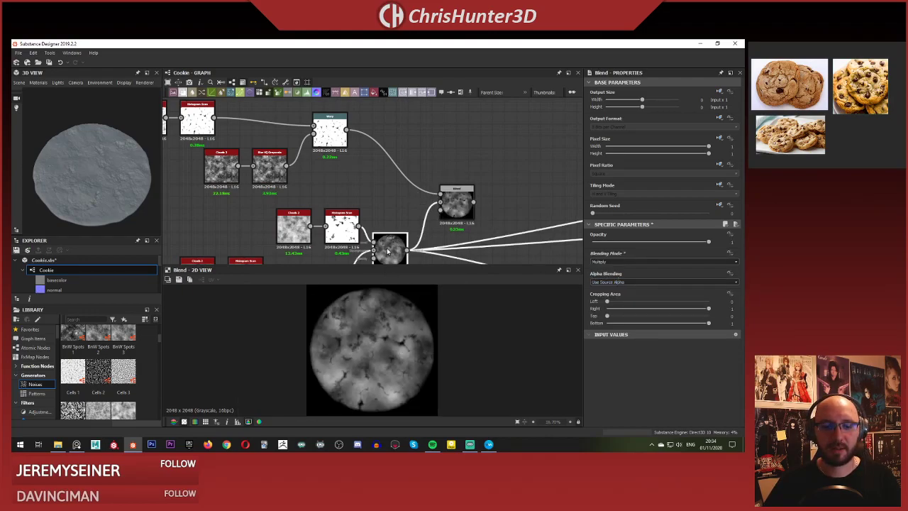
pyautogui.click(461, 209)
pyautogui.doubleClick(461, 209)
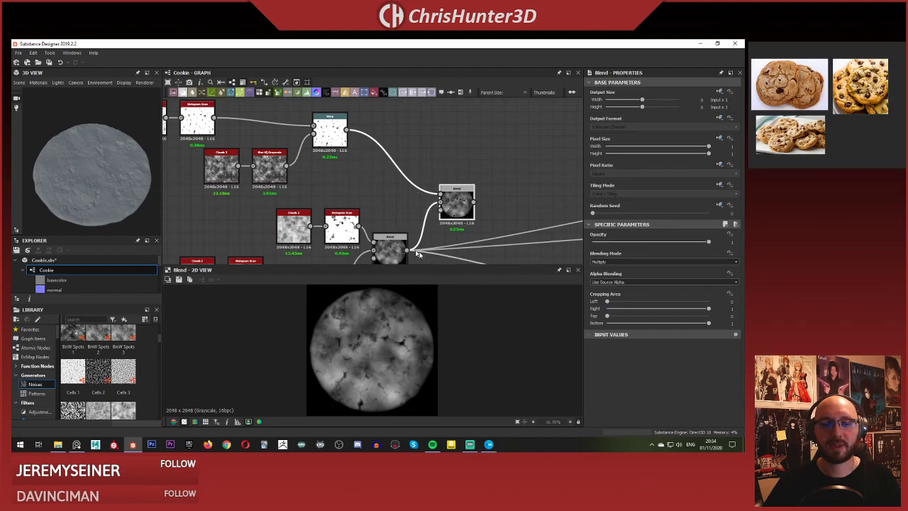
# Move the previous Blend's outgoing connections to the Multiply Blend and inspect the cookie surface in the 3D view.
pyautogui.keyDown('shift'); pyautogui.moveTo(410, 250); pyautogui.dragTo(474, 202); pyautogui.keyUp('shift')
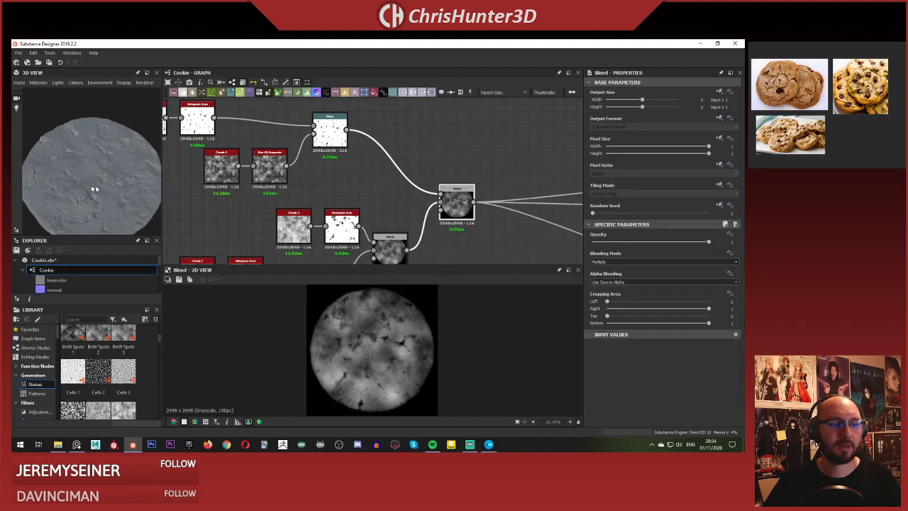
pyautogui.scroll(3, 91, 185)
pyautogui.moveTo(91, 186); pyautogui.dragTo(186, 182)
pyautogui.scroll(-3, 305, 159)
pyautogui.scroll(5, 327, 149)
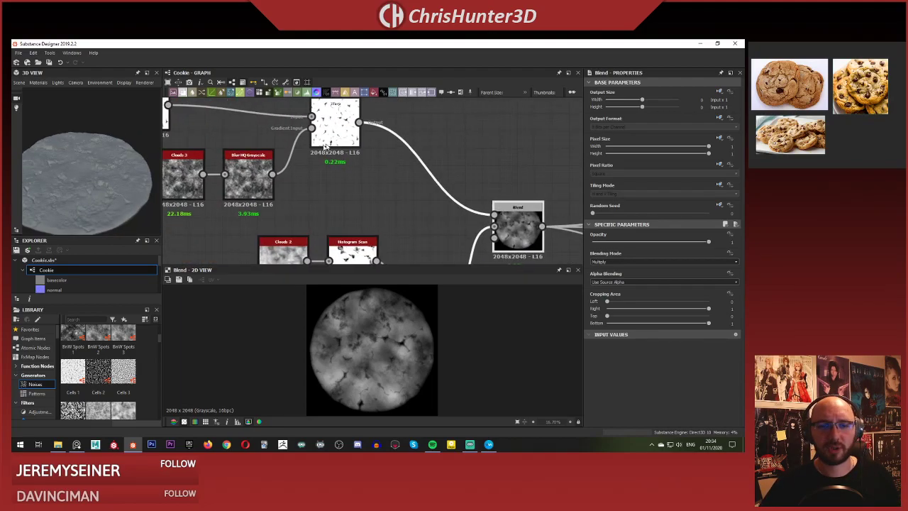
# Review the node chain from the base shape to the final Blend and preview the crack pattern's Warp output.
pyautogui.click(338, 126)
pyautogui.scroll(-5, 364, 129)
pyautogui.moveTo(334, 206); pyautogui.dragTo(440, 151, button='middle')
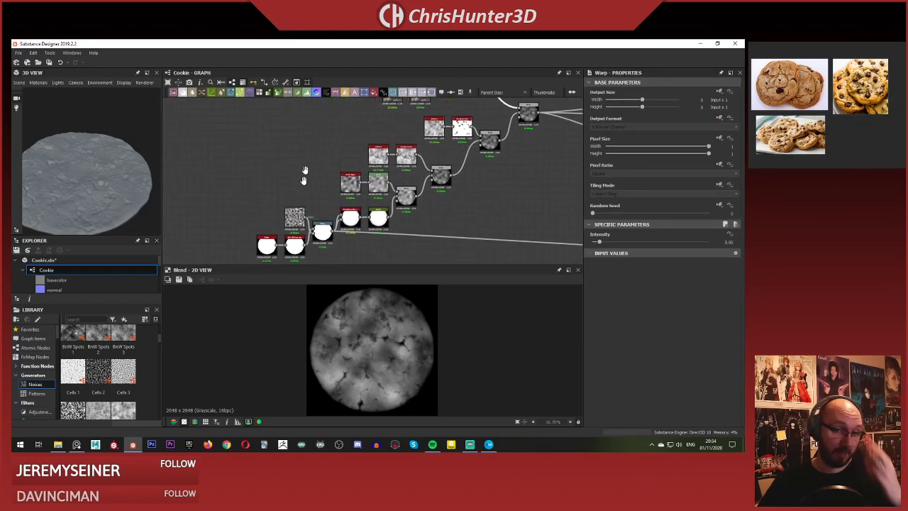
pyautogui.moveTo(305, 177); pyautogui.dragTo(361, 108, button='middle')
pyautogui.scroll(5, 383, 163)
pyautogui.scroll(-5, 391, 162)
pyautogui.moveTo(430, 147); pyautogui.dragTo(326, 214, button='middle')
pyautogui.scroll(6, 417, 165)
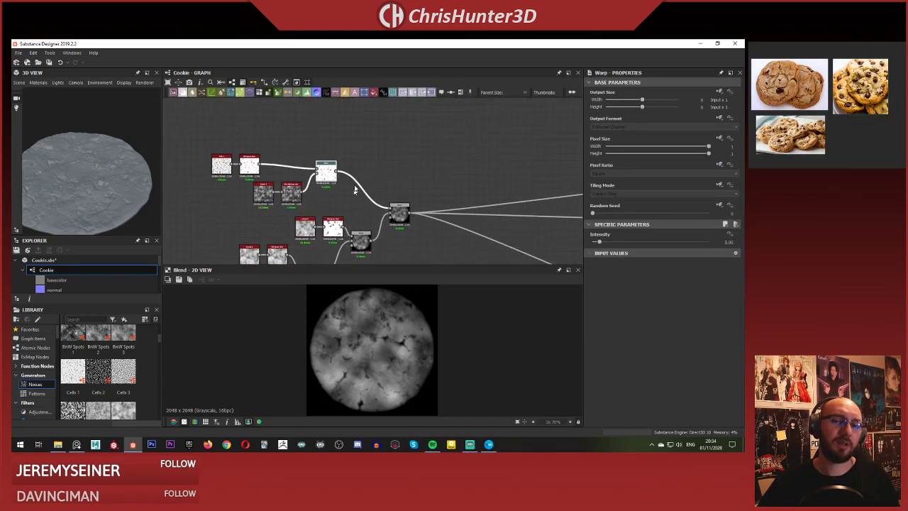
pyautogui.doubleClick(283, 152)
pyautogui.scroll(2, 389, 360)
pyautogui.scroll(-4, 341, 153)
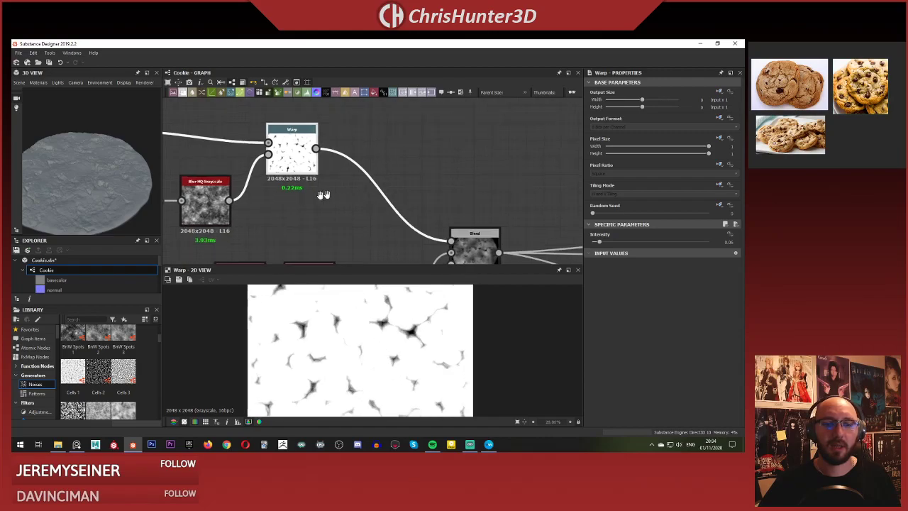
pyautogui.scroll(1, 354, 147)
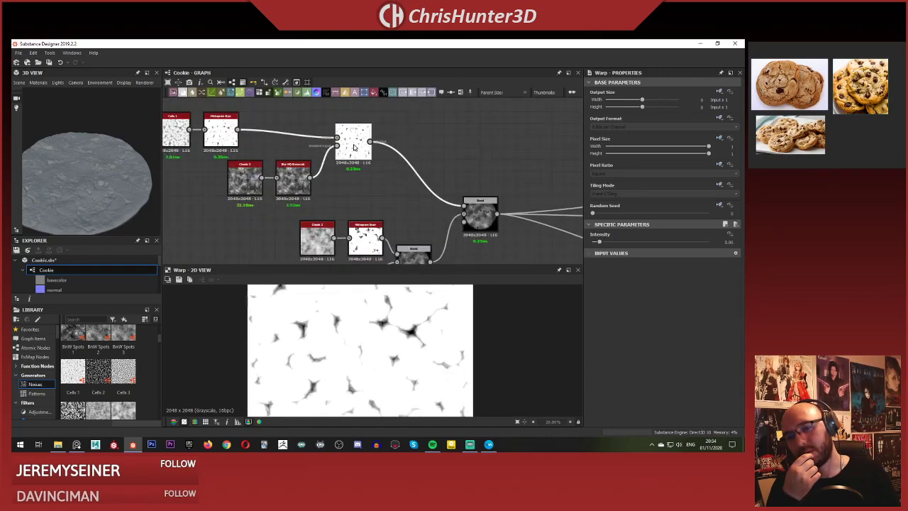
# Add another Blend node after the Multiply Blend.
pyautogui.click(477, 148)
pyautogui.scroll(1, 479, 147)
pyautogui.moveTo(479, 148); pyautogui.dragTo(414, 182, button='middle')
pyautogui.click(429, 208)
pyautogui.click(449, 158)
pyautogui.press('space')
pyautogui.write('blend')
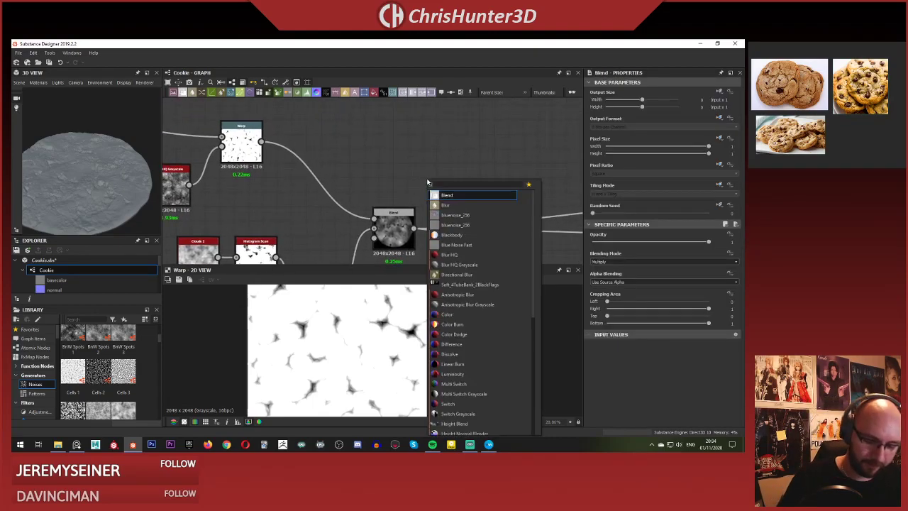
pyautogui.press('Return')
# Connect the Multiply Blend to the new Blend's background and the crack Warp to its foreground.
pyautogui.moveTo(428, 183); pyautogui.dragTo(414, 228)
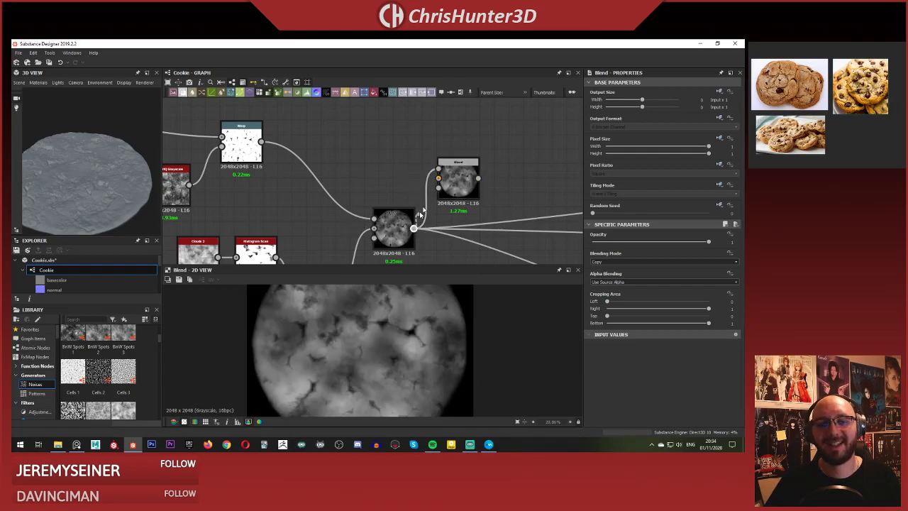
pyautogui.moveTo(439, 178); pyautogui.dragTo(420, 171)
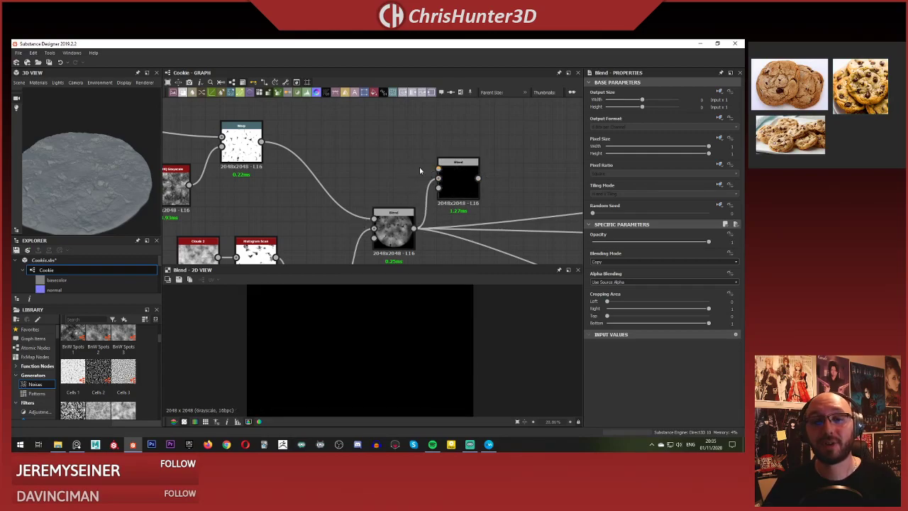
pyautogui.moveTo(263, 142); pyautogui.dragTo(439, 168)
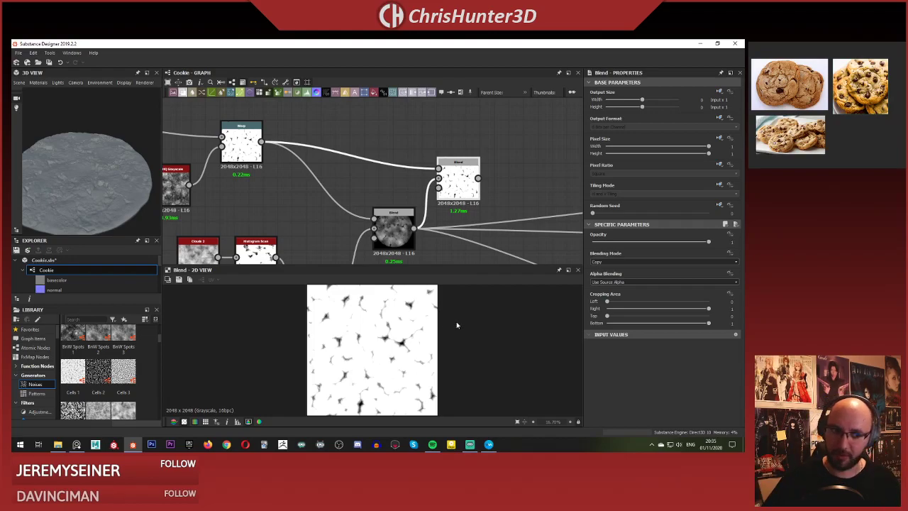
pyautogui.moveTo(399, 150); pyautogui.dragTo(416, 145, button='middle')
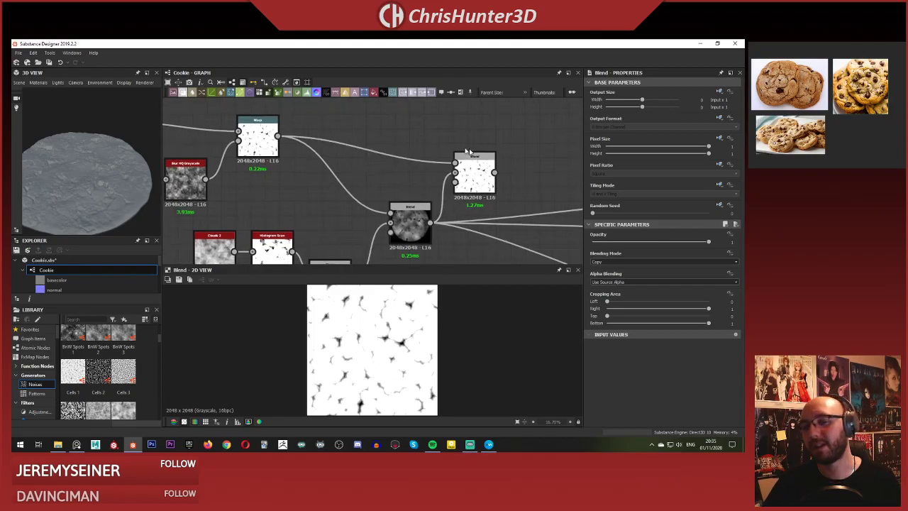
pyautogui.moveTo(521, 131); pyautogui.dragTo(499, 169)
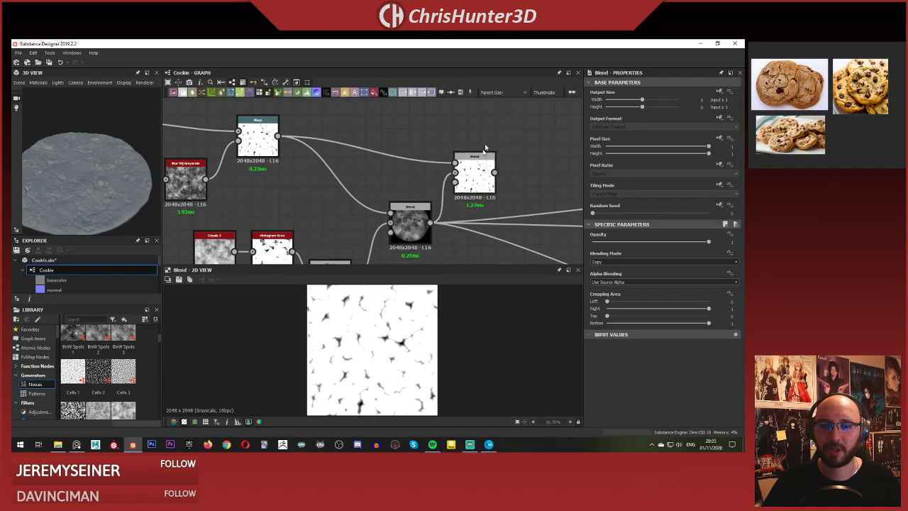
# Set the new Blend's mode to Add (Linear Dodge) and its opacity to 0.25.
pyautogui.click(637, 262)
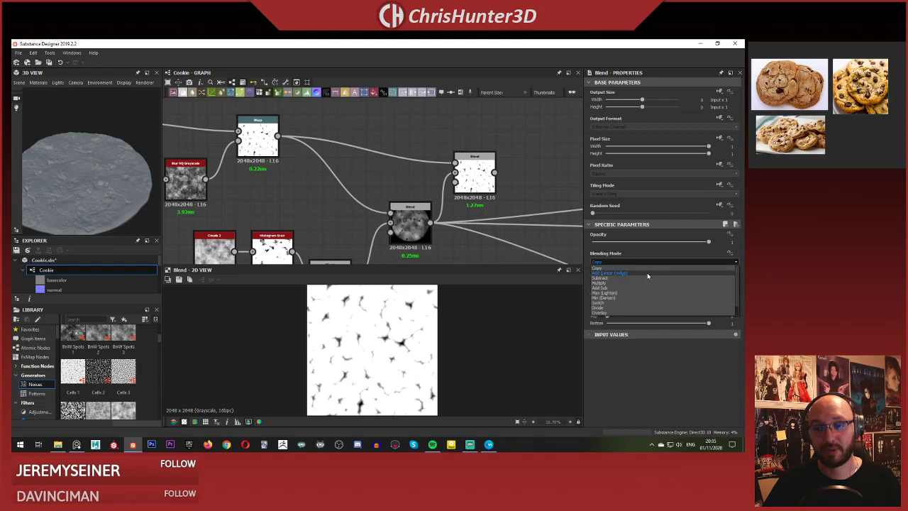
pyautogui.click(647, 273)
pyautogui.moveTo(685, 243); pyautogui.dragTo(622, 248)
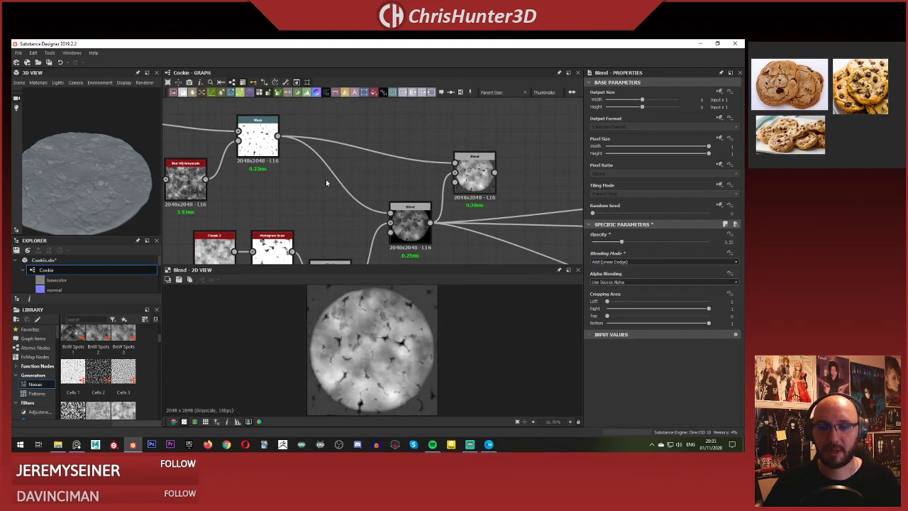
# Connect the base shape's Warp output to the Add (Linear Dodge) Blend's opacity input as a mask.
pyautogui.scroll(-5, 337, 188)
pyautogui.moveTo(382, 213); pyautogui.dragTo(512, 157, button='middle')
pyautogui.moveTo(350, 244); pyautogui.dragTo(311, 213, button='middle')
pyautogui.scroll(5, 415, 146)
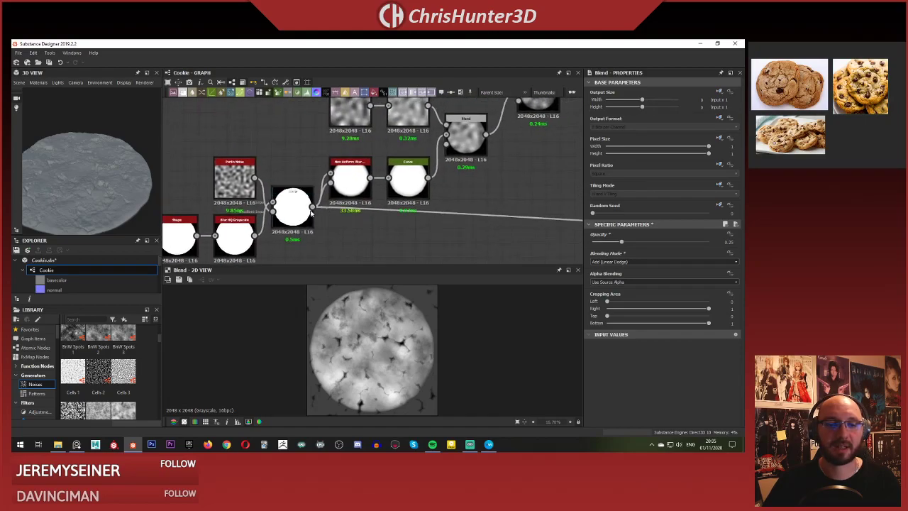
pyautogui.moveTo(481, 133); pyautogui.dragTo(536, 162)
pyautogui.click(328, 233)
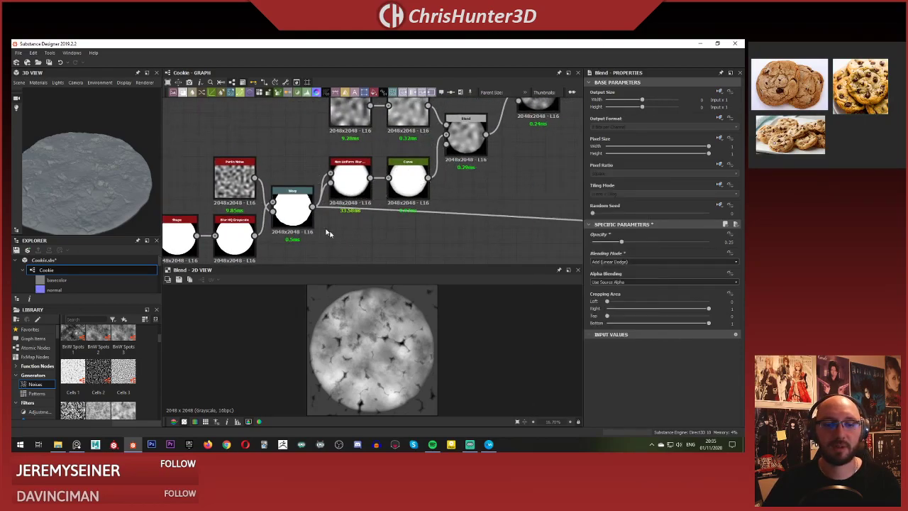
pyautogui.click(314, 208)
pyautogui.moveTo(454, 152); pyautogui.dragTo(330, 241, button='middle')
pyautogui.moveTo(557, 159); pyautogui.dragTo(365, 330, button='middle')
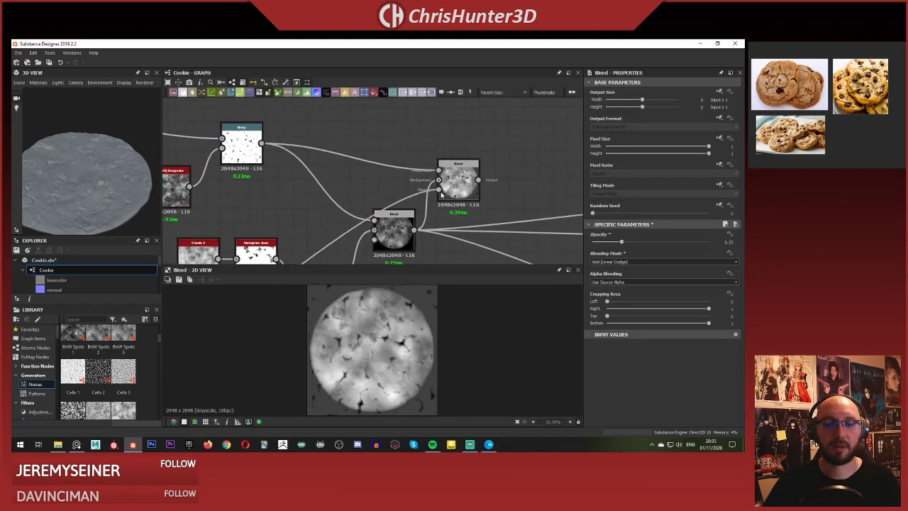
pyautogui.click(439, 191)
pyautogui.click(458, 178)
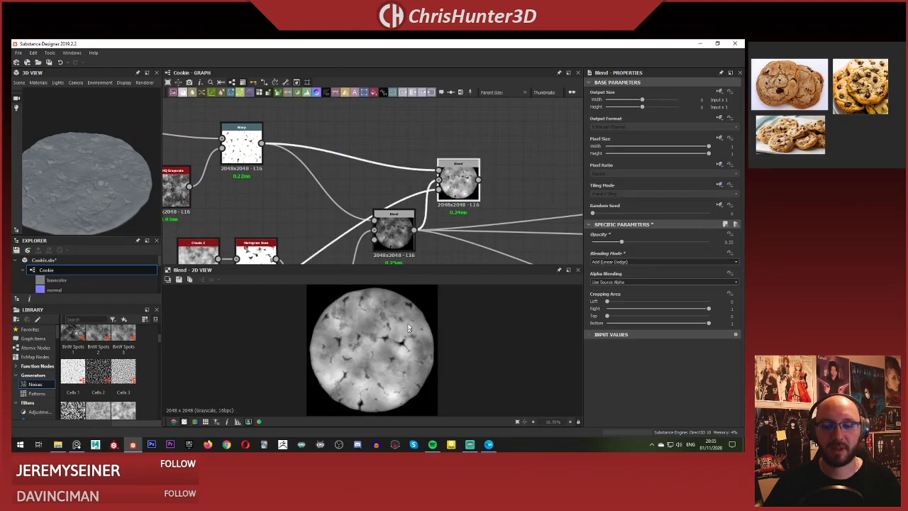
# Reposition the Add (Linear Dodge) Blend node and lower its opacity to 0.12.
pyautogui.scroll(1, 425, 330)
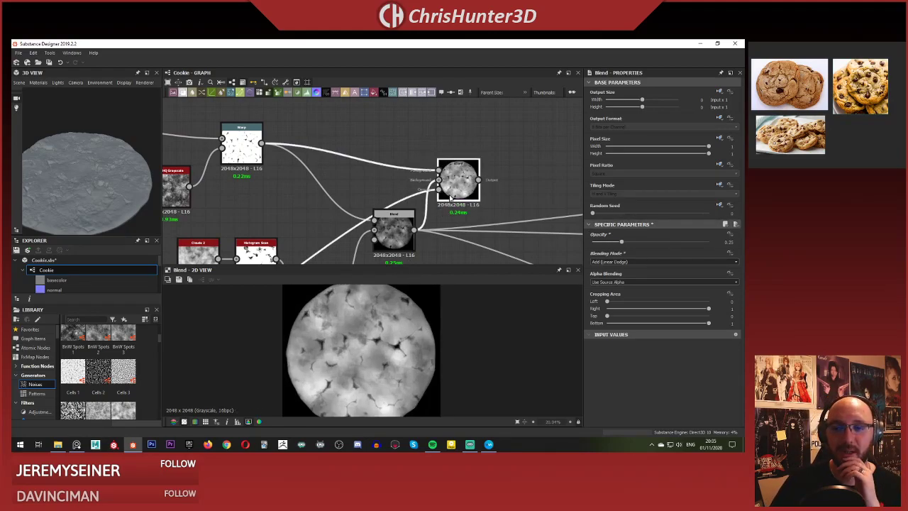
pyautogui.click(394, 237)
pyautogui.click(461, 190)
pyautogui.moveTo(461, 195); pyautogui.dragTo(438, 202, button='middle')
pyautogui.moveTo(438, 201); pyautogui.dragTo(468, 185)
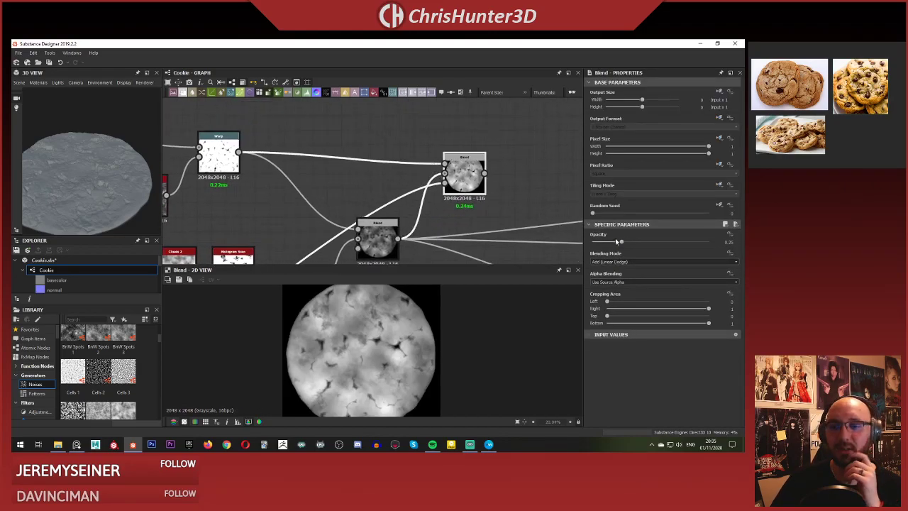
pyautogui.moveTo(618, 242)
pyautogui.mouseDown()
pyautogui.moveTo(567, 246)
pyautogui.moveTo(608, 249)
pyautogui.mouseUp()
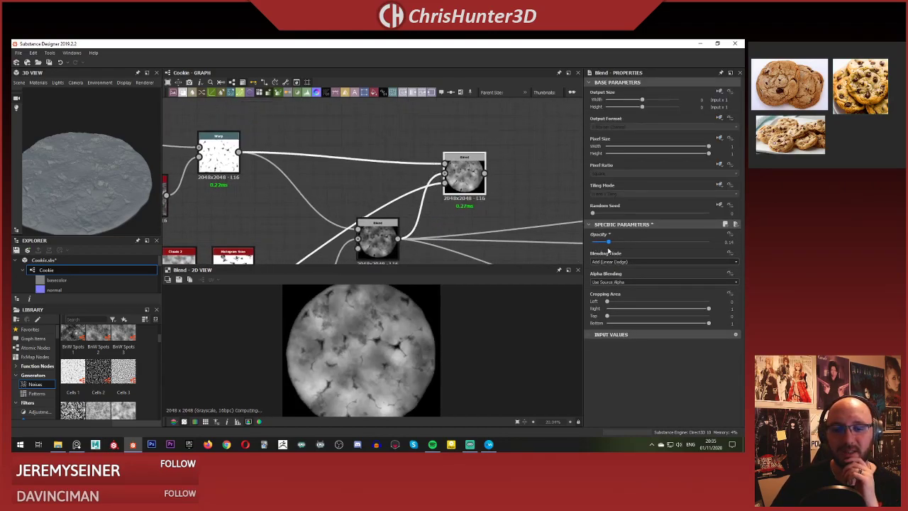
# Preview the crack Warp's output and examine how the node chain feeds the last two Blends.
pyautogui.doubleClick(219, 153)
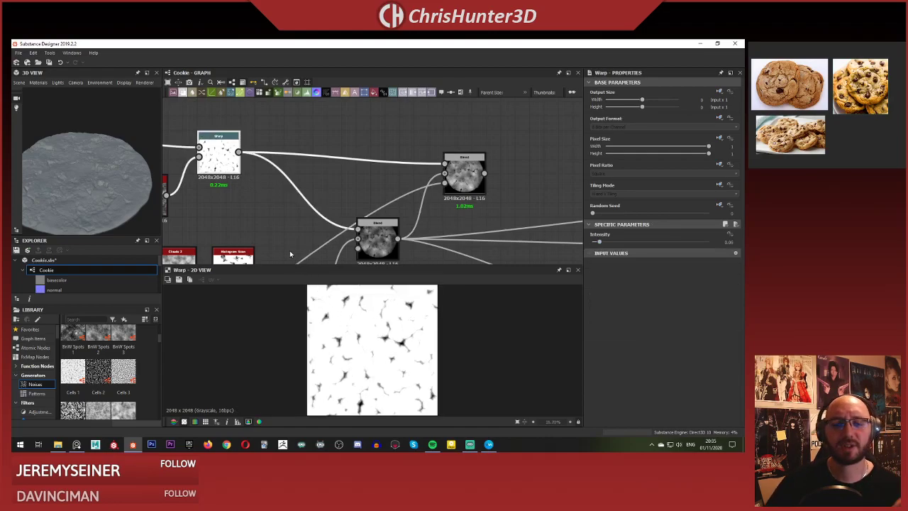
pyautogui.scroll(-5, 290, 251)
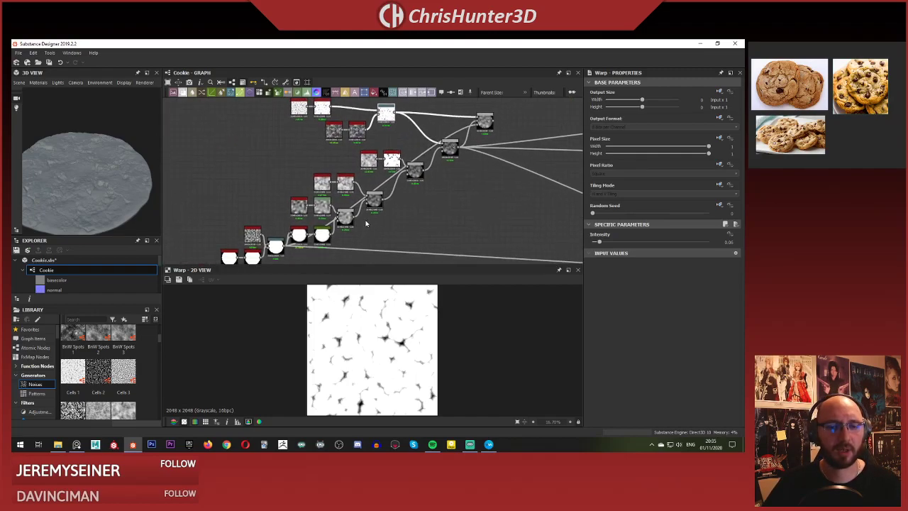
pyautogui.moveTo(278, 247); pyautogui.dragTo(295, 282, button='middle')
pyautogui.scroll(2, 353, 199)
pyautogui.scroll(-2, 352, 200)
pyautogui.scroll(2, 460, 186)
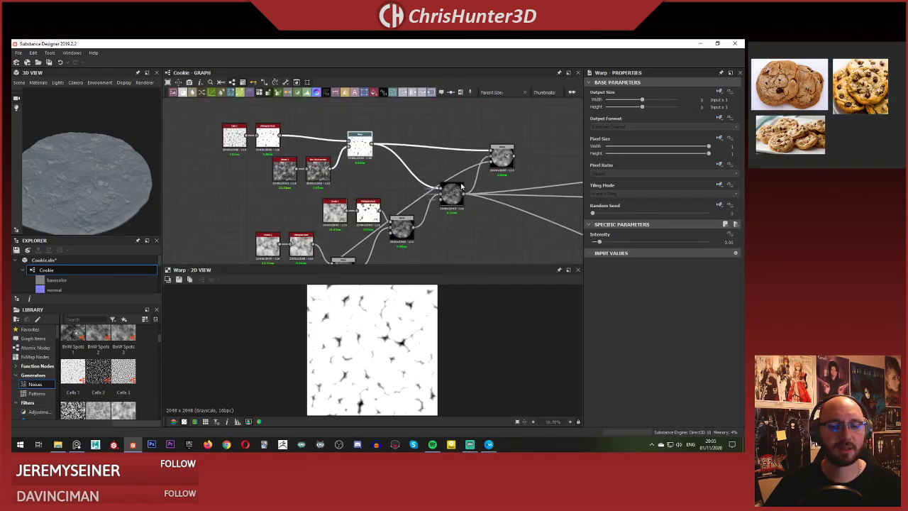
pyautogui.scroll(1, 461, 186)
pyautogui.moveTo(461, 186); pyautogui.dragTo(400, 179, button='middle')
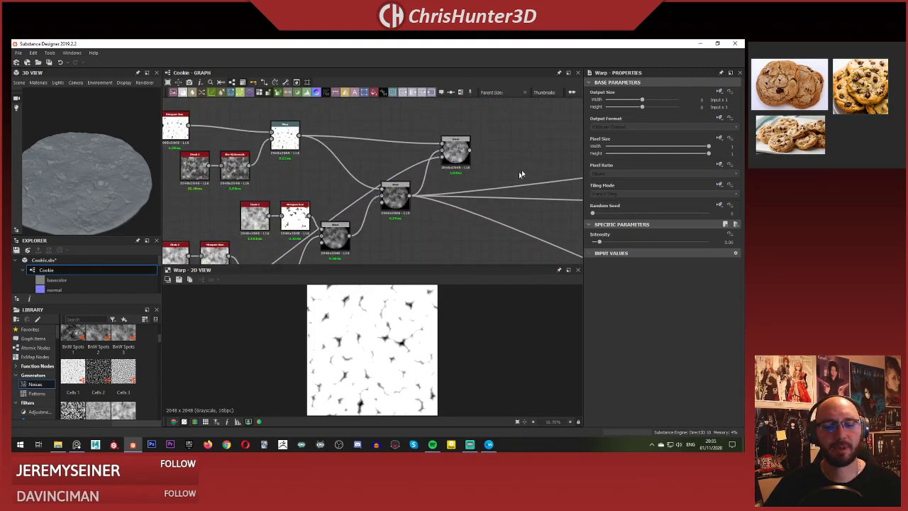
# Delete the Add (Linear Dodge) Blend node.
pyautogui.click(457, 153)
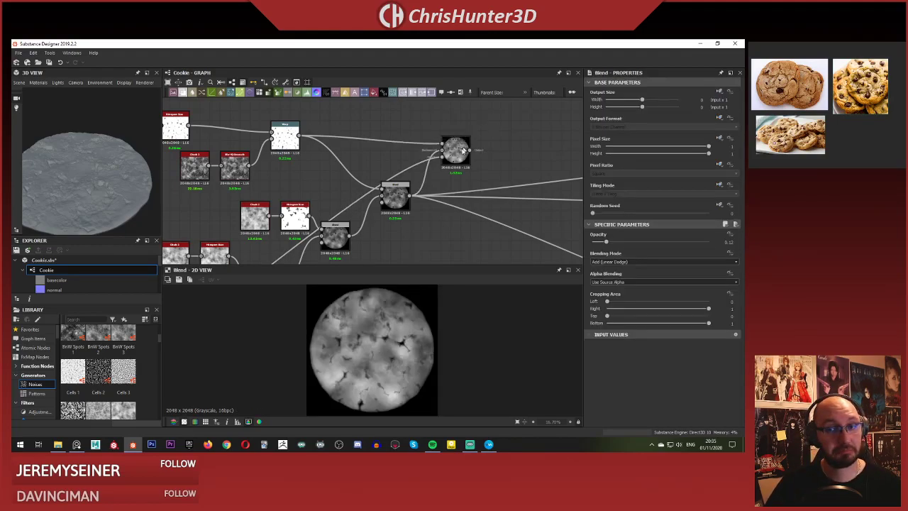
pyautogui.moveTo(373, 139); pyautogui.dragTo(412, 153, button='middle')
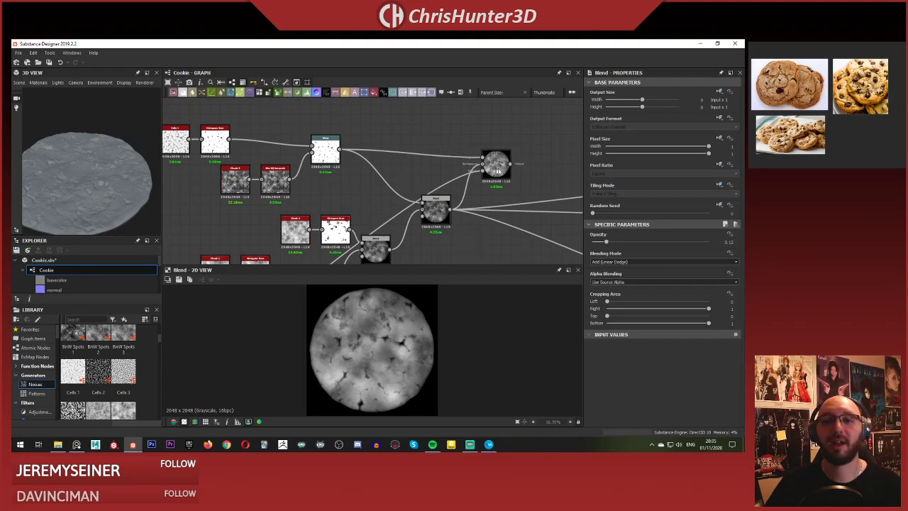
pyautogui.press('Delete')
# Try a Non Uniform Blur Grayscale node with the crack Warp feeding both its grayscale and blur map inputs.
pyautogui.press('space')
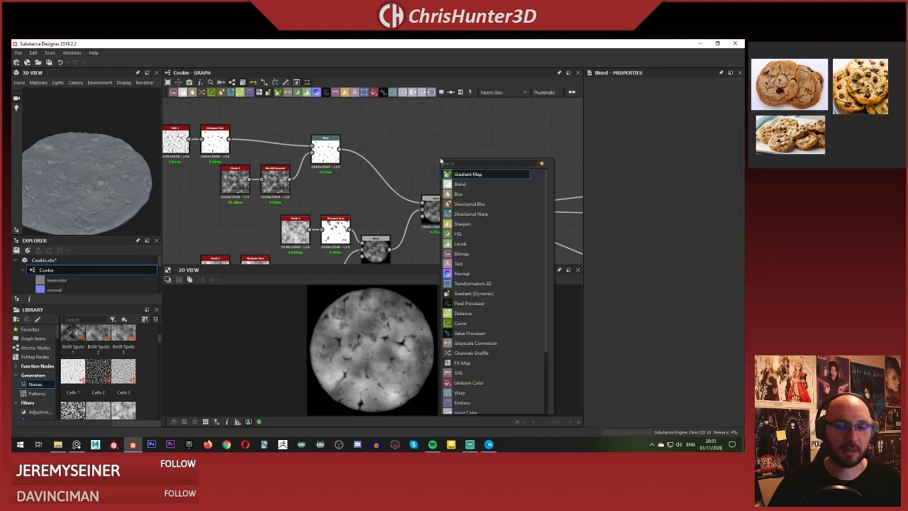
pyautogui.write('non')
pyautogui.press('Down')
pyautogui.press('Down')
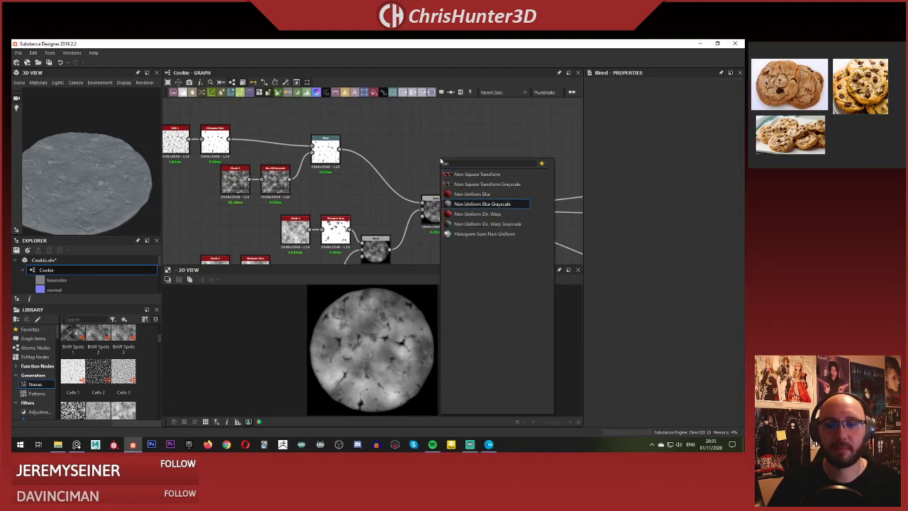
pyautogui.press('Return')
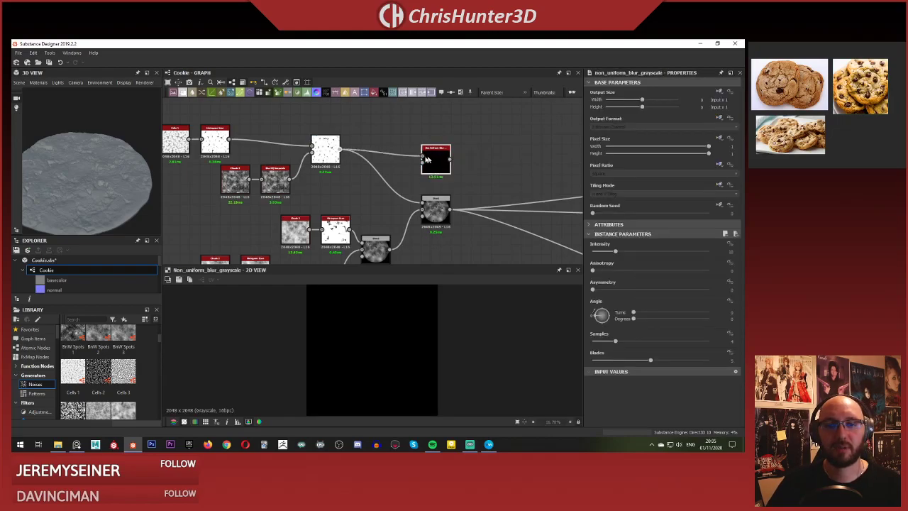
pyautogui.moveTo(424, 168); pyautogui.dragTo(424, 165)
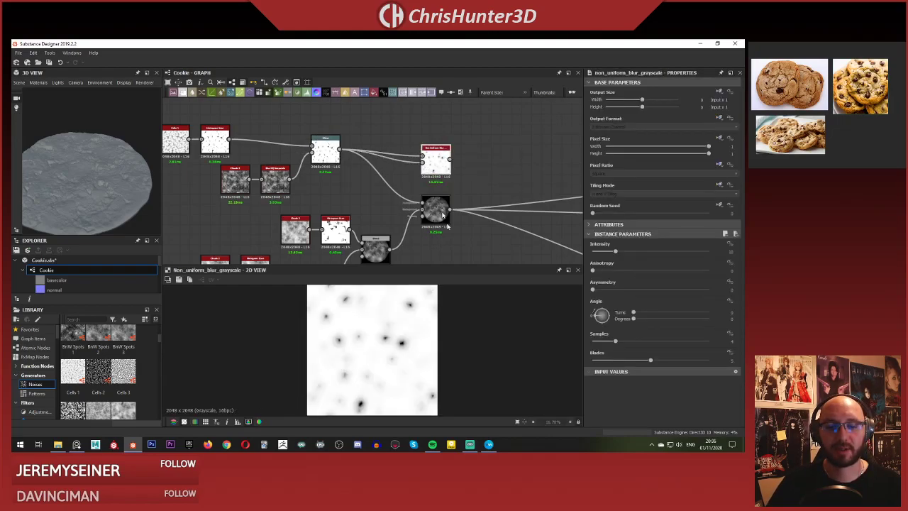
pyautogui.scroll(4, 391, 201)
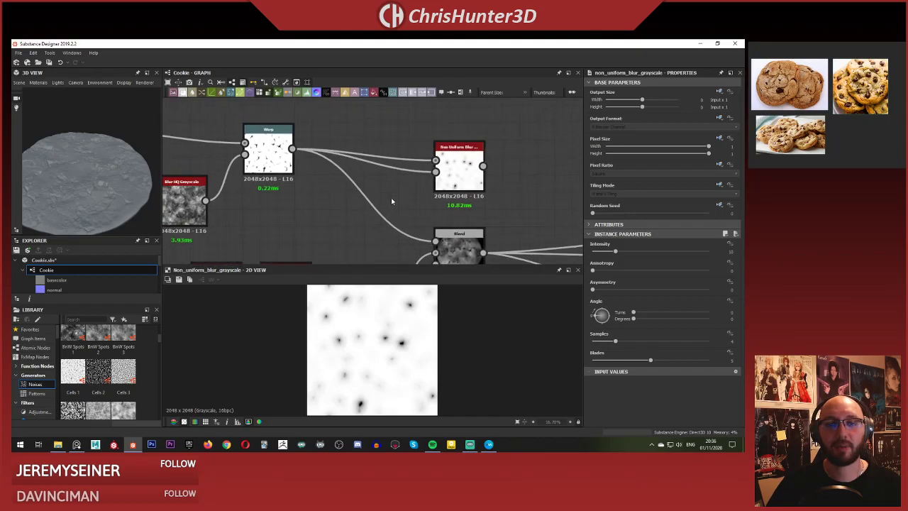
pyautogui.moveTo(456, 172); pyautogui.dragTo(481, 148)
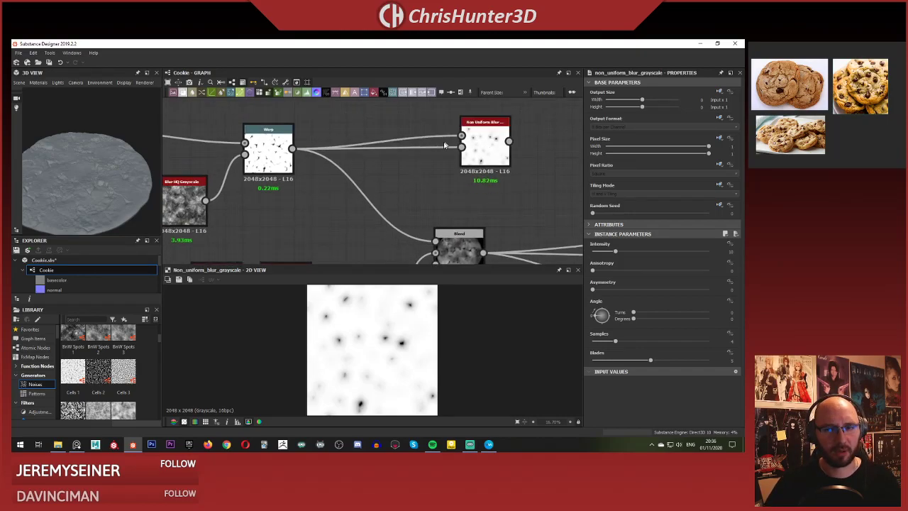
# Add an Invert Grayscale node between the crack Warp and the Non Uniform Blur's blur map input.
pyautogui.press('space')
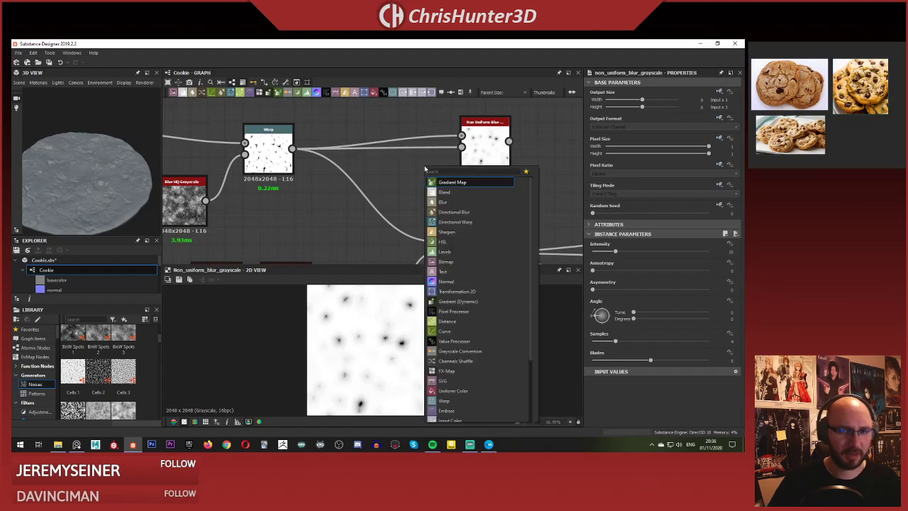
pyautogui.write('inv')
pyautogui.press('Return')
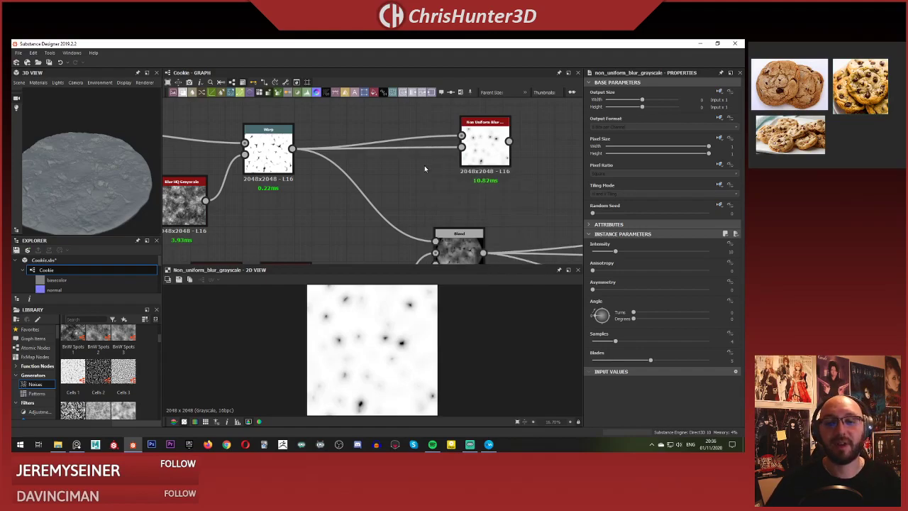
pyautogui.moveTo(293, 150); pyautogui.dragTo(431, 183)
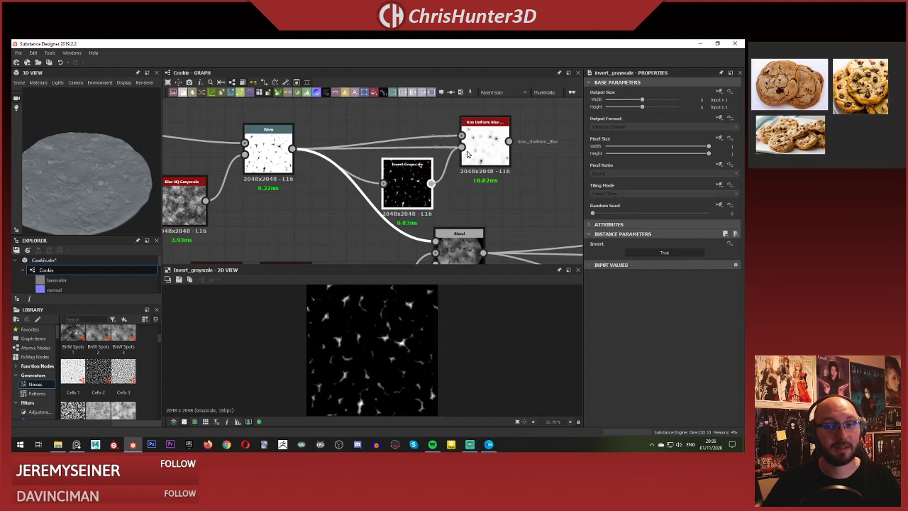
# Preview the Non Uniform Blur Grayscale and set its intensity to 4.1.
pyautogui.doubleClick(495, 141)
pyautogui.scroll(3, 434, 291)
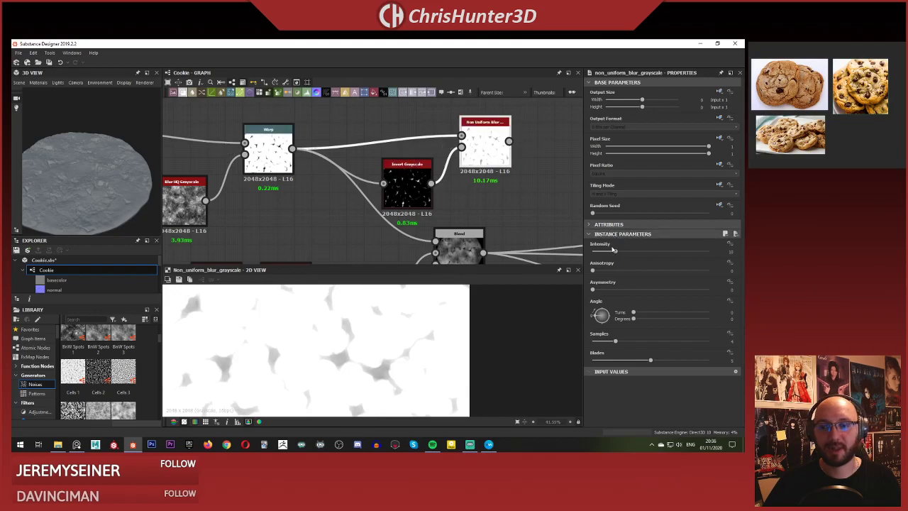
pyautogui.moveTo(603, 253)
pyautogui.mouseDown()
pyautogui.moveTo(576, 257)
pyautogui.moveTo(602, 256)
pyautogui.mouseUp()
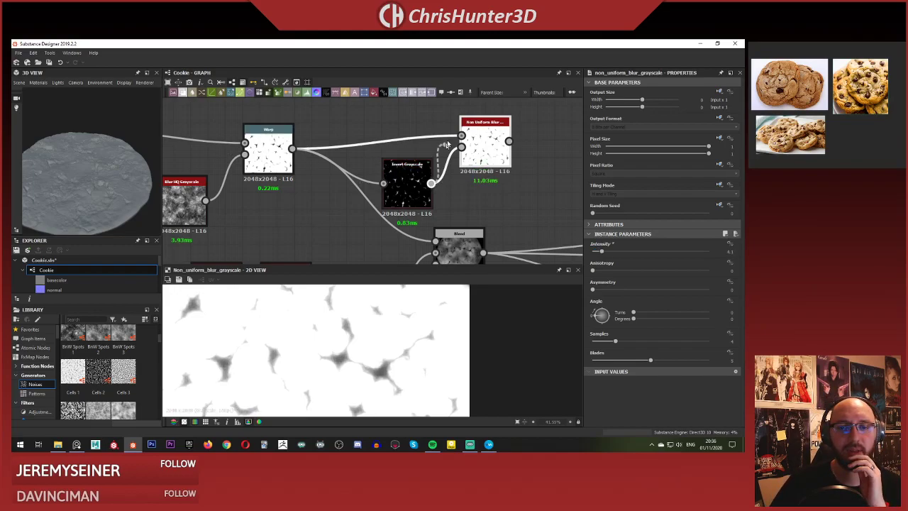
# Swap the blur's inputs so the inverted cracks are blurred using the Warp as map, with intensity about 4.5.
pyautogui.moveTo(446, 144); pyautogui.dragTo(461, 135)
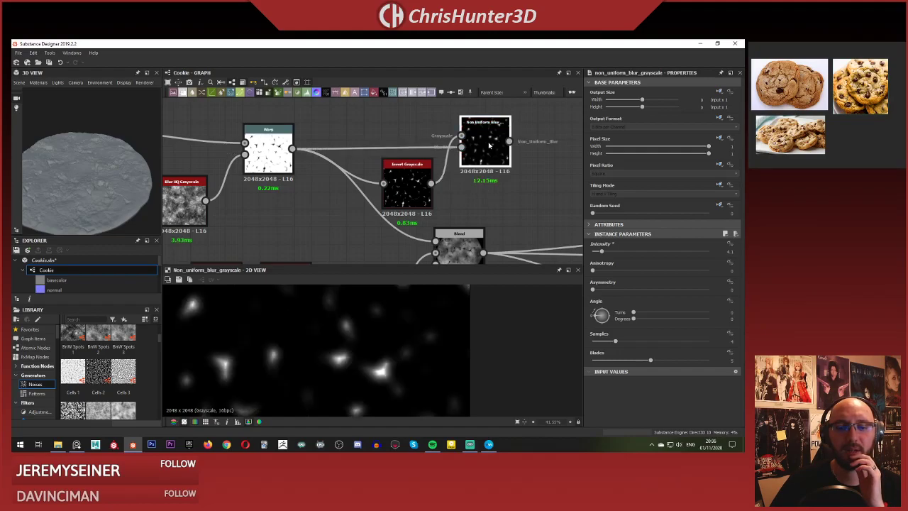
pyautogui.moveTo(411, 188); pyautogui.dragTo(402, 188)
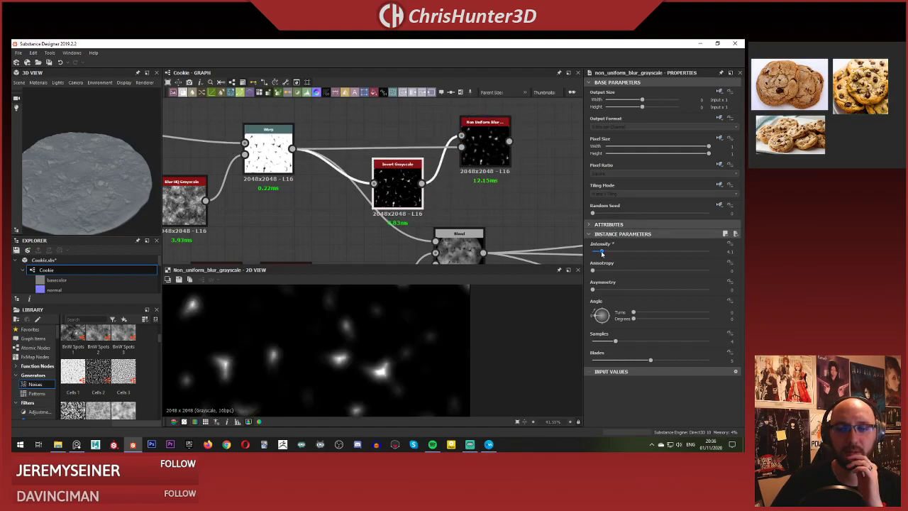
pyautogui.moveTo(594, 251); pyautogui.dragTo(603, 254)
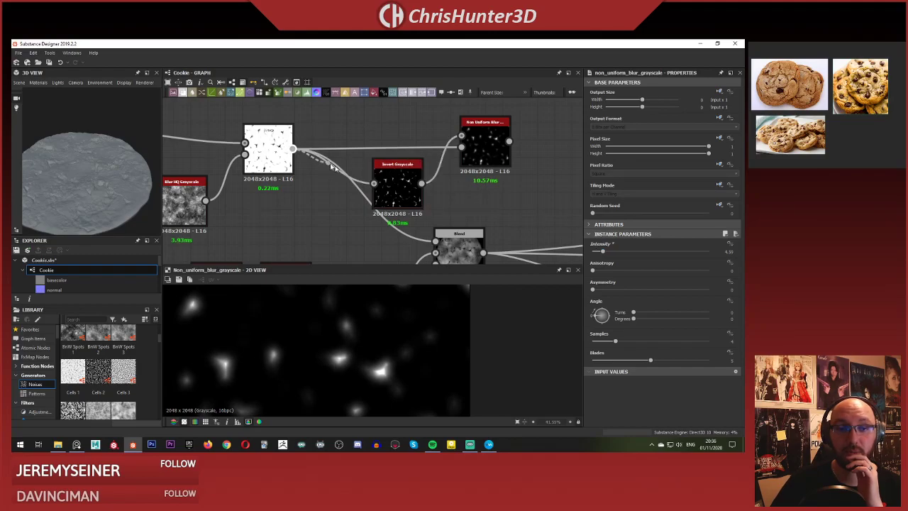
# Connect the Invert Grayscale to the blur map input as well and raise the blur's intensity to about 11.5.
pyautogui.moveTo(371, 183); pyautogui.dragTo(383, 122)
pyautogui.click(394, 105)
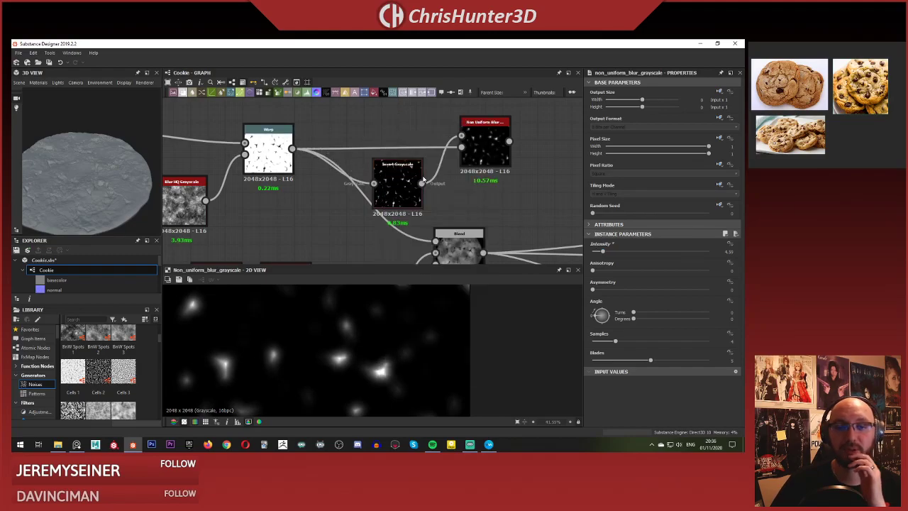
pyautogui.moveTo(476, 152); pyautogui.dragTo(464, 147)
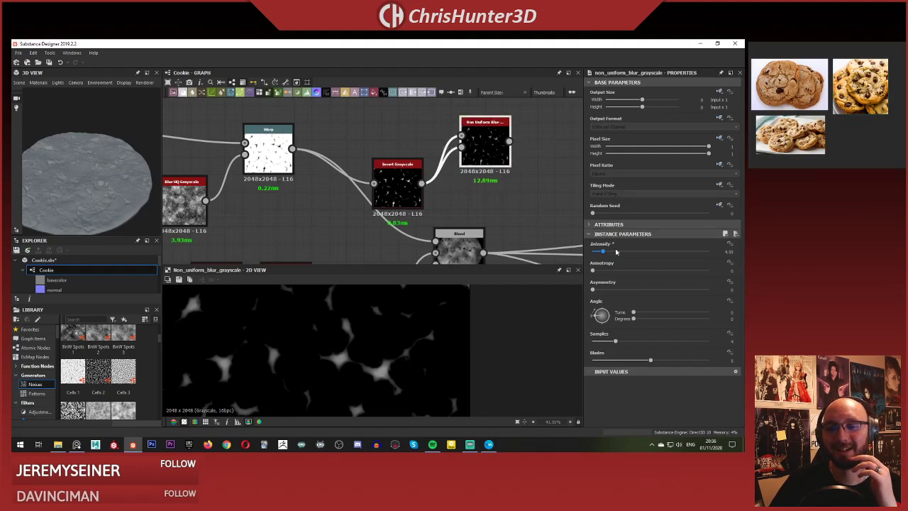
pyautogui.moveTo(599, 252); pyautogui.dragTo(619, 252)
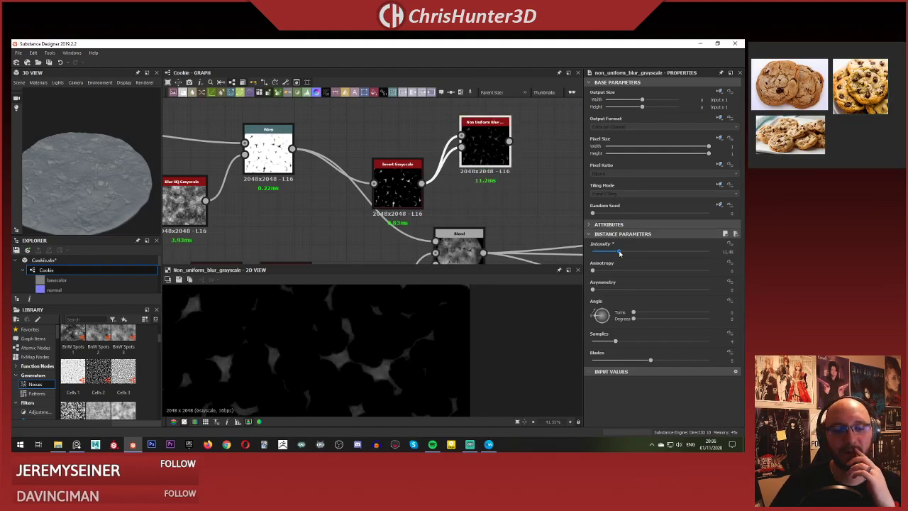
# Delete the Non Uniform Blur Grayscale and Invert Grayscale nodes.
pyautogui.scroll(-3, 462, 190)
pyautogui.scroll(3, 398, 178)
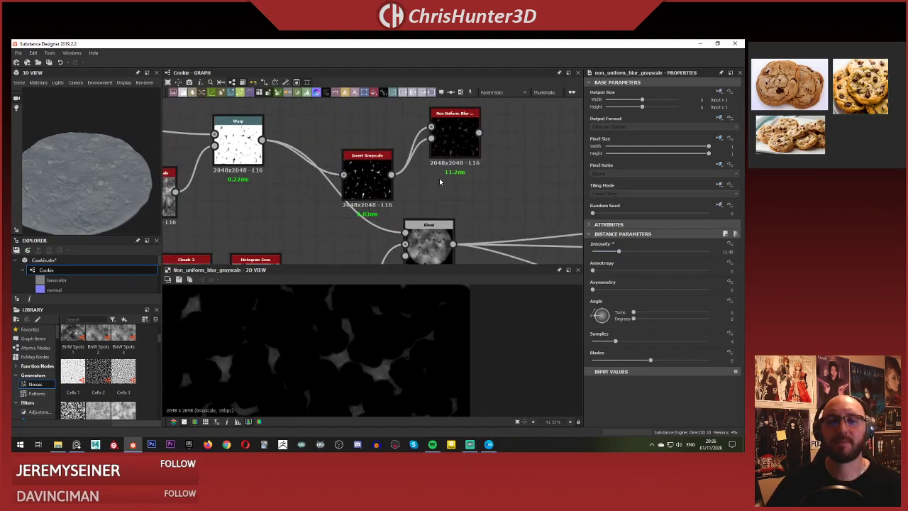
pyautogui.press('Delete')
pyautogui.click(368, 181)
pyautogui.press('Delete')
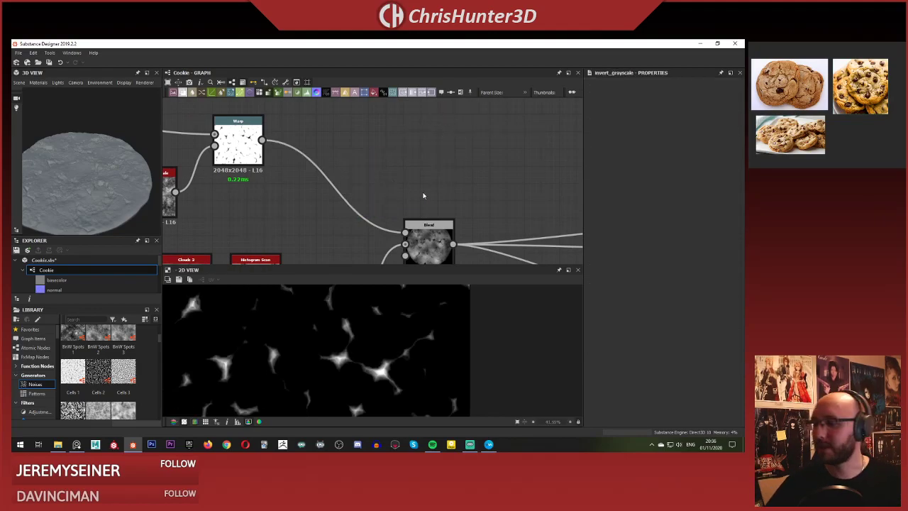
# Preview the cloud-layer Multiply Blend and examine the cookie's surface relief in the 3D view from above and up close.
pyautogui.scroll(-3, 423, 195)
pyautogui.scroll(3, 358, 142)
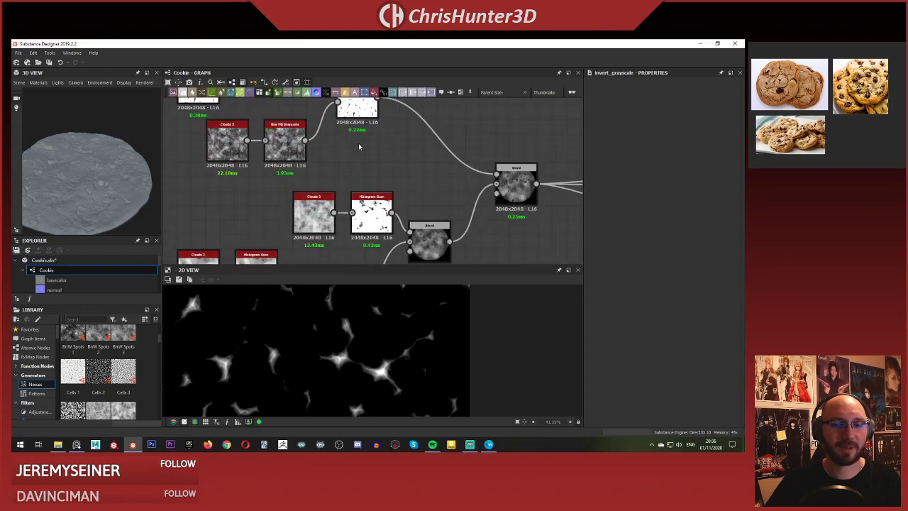
pyautogui.doubleClick(510, 205)
pyautogui.scroll(-2, 345, 198)
pyautogui.scroll(1, 345, 197)
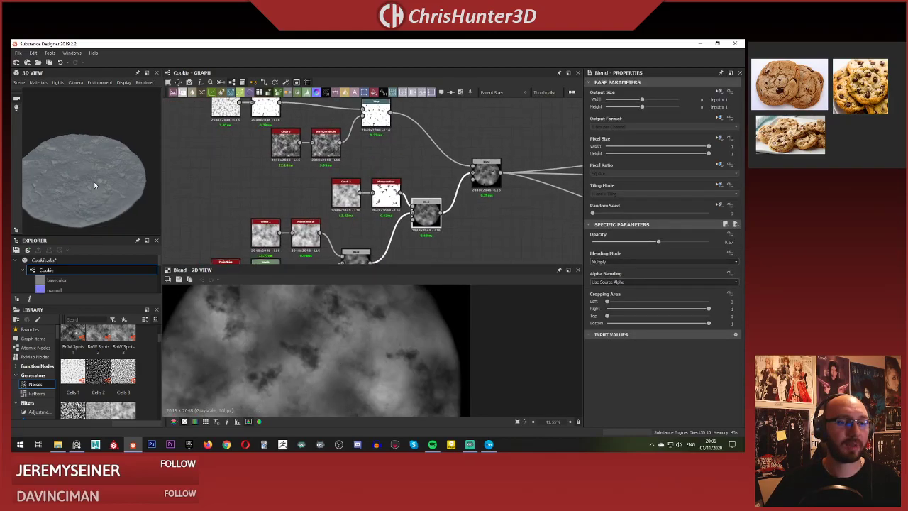
pyautogui.moveTo(93, 181)
pyautogui.mouseDown()
pyautogui.moveTo(99, 228)
pyautogui.moveTo(103, 161)
pyautogui.moveTo(87, 183)
pyautogui.moveTo(113, 125)
pyautogui.moveTo(77, 172)
pyautogui.moveTo(80, 163)
pyautogui.moveTo(91, 133)
pyautogui.moveTo(90, 197)
pyautogui.mouseUp()
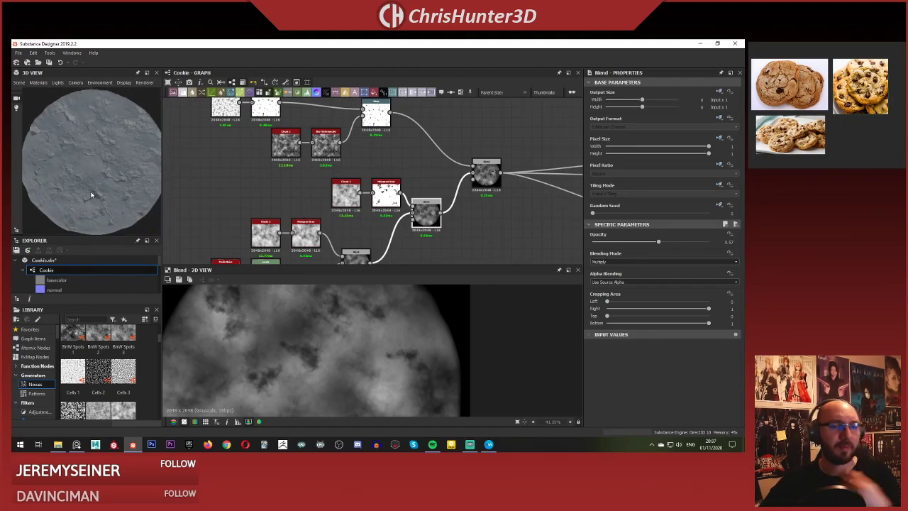
pyautogui.scroll(2, 91, 192)
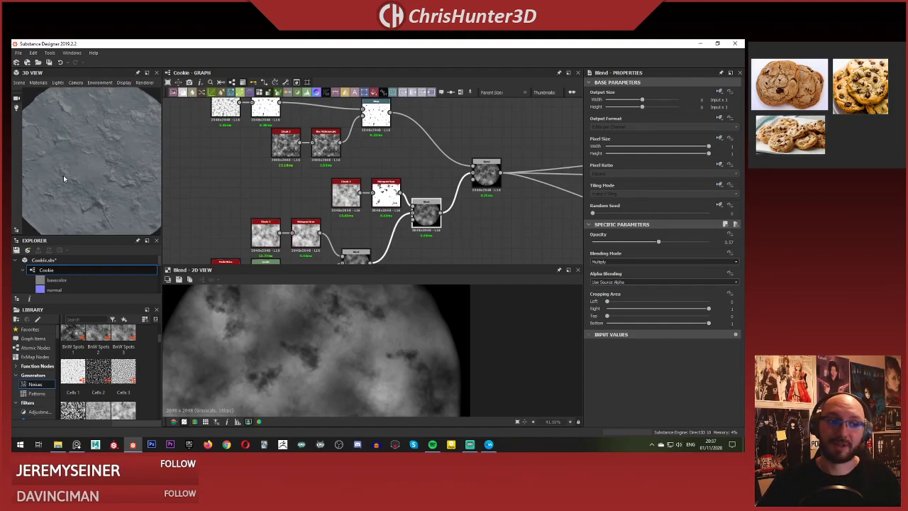
pyautogui.moveTo(63, 179)
pyautogui.mouseDown()
pyautogui.moveTo(83, 167)
pyautogui.moveTo(81, 107)
pyautogui.moveTo(89, 156)
pyautogui.moveTo(75, 167)
pyautogui.mouseUp()
pyautogui.scroll(-4, 310, 212)
pyautogui.scroll(3, 314, 220)
# Preview the crack Warp's full pattern in the 2D view.
pyautogui.moveTo(383, 137); pyautogui.dragTo(360, 180, button='middle')
pyautogui.scroll(2, 360, 179)
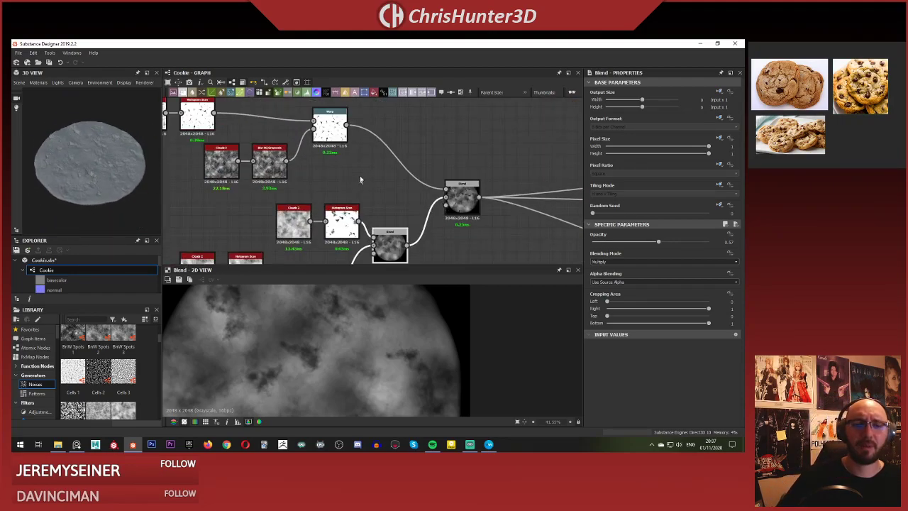
pyautogui.scroll(1, 360, 180)
pyautogui.doubleClick(328, 142)
pyautogui.scroll(-2, 367, 344)
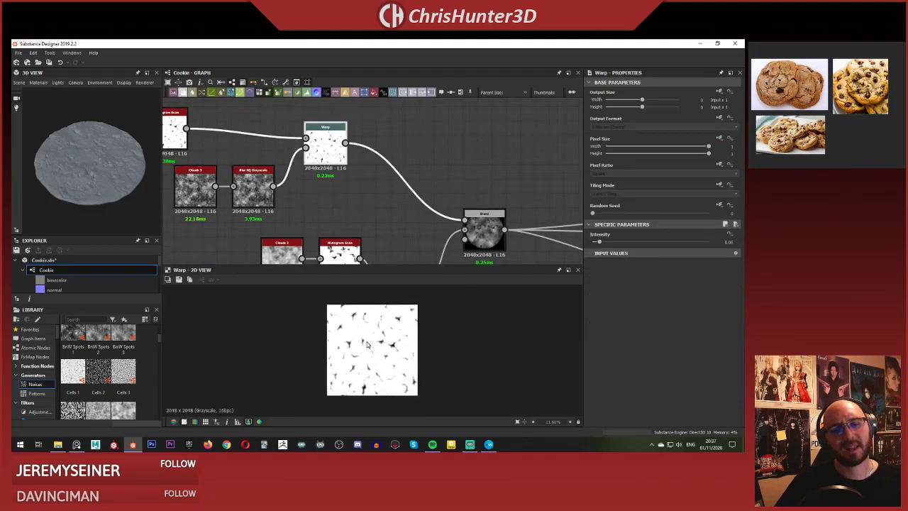
pyautogui.scroll(2, 366, 344)
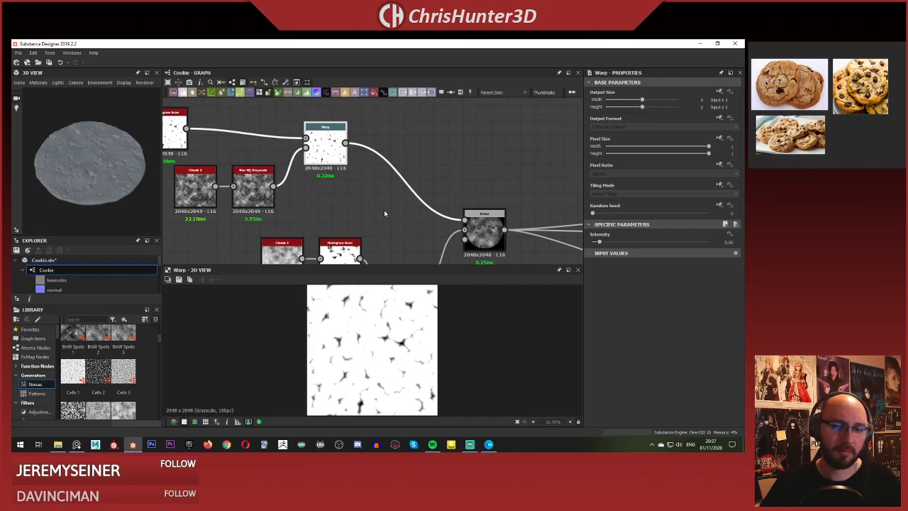
# Add an Invert Grayscale node above the crack Warp and feed it from the Warp's output.
pyautogui.moveTo(385, 211); pyautogui.dragTo(366, 178, button='middle')
pyautogui.scroll(-2, 366, 177)
pyautogui.moveTo(396, 123); pyautogui.dragTo(395, 188, button='middle')
pyautogui.click(414, 161)
pyautogui.scroll(3, 395, 167)
pyautogui.press('space')
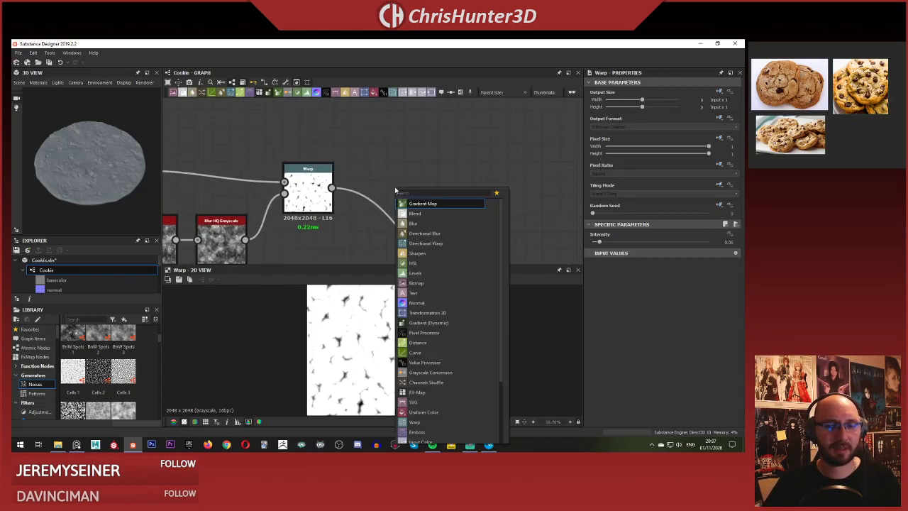
pyautogui.write('v')
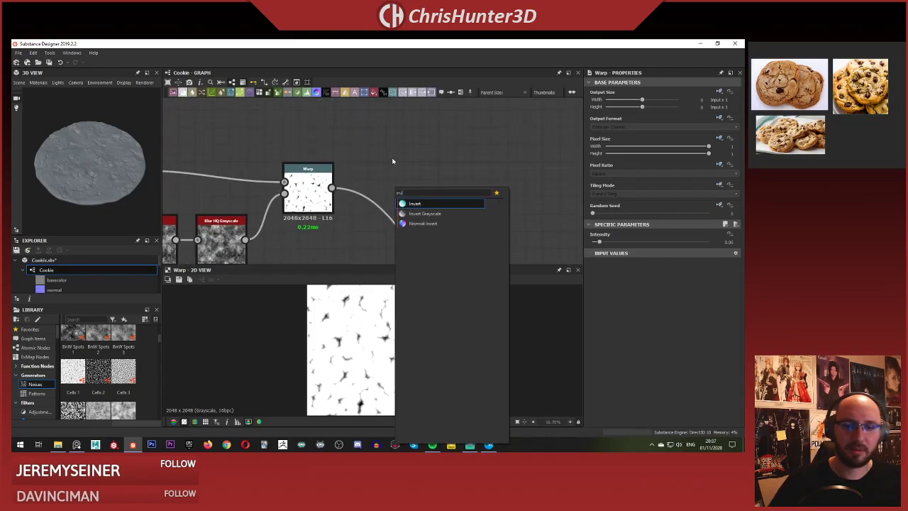
pyautogui.press('Down')
pyautogui.press('Return')
pyautogui.moveTo(335, 188); pyautogui.dragTo(371, 188)
pyautogui.moveTo(390, 188); pyautogui.dragTo(381, 135)
# Add a Distance node beside the Invert Grayscale and connect the inverted cracks to its mask input.
pyautogui.click(432, 177)
pyautogui.press('space')
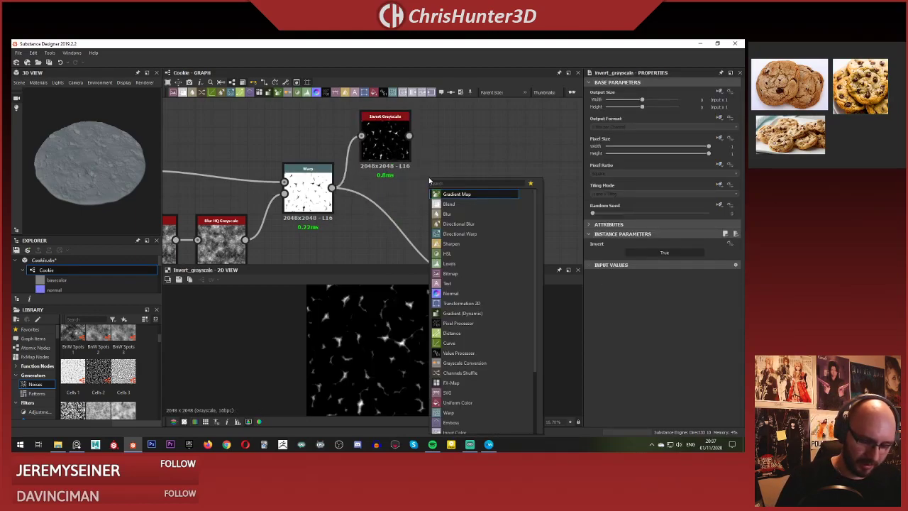
pyautogui.write('non')
pyautogui.press('Down')
pyautogui.press('Down')
pyautogui.press('Down')
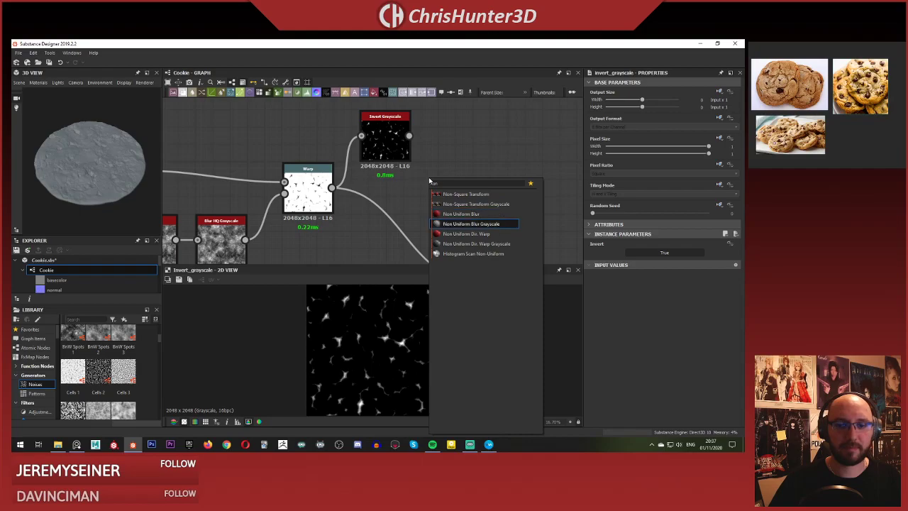
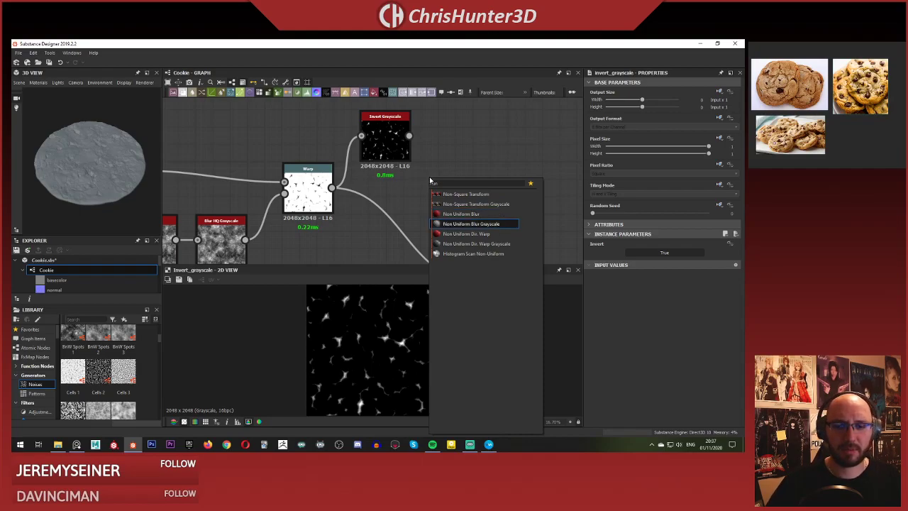
pyautogui.write('dir')
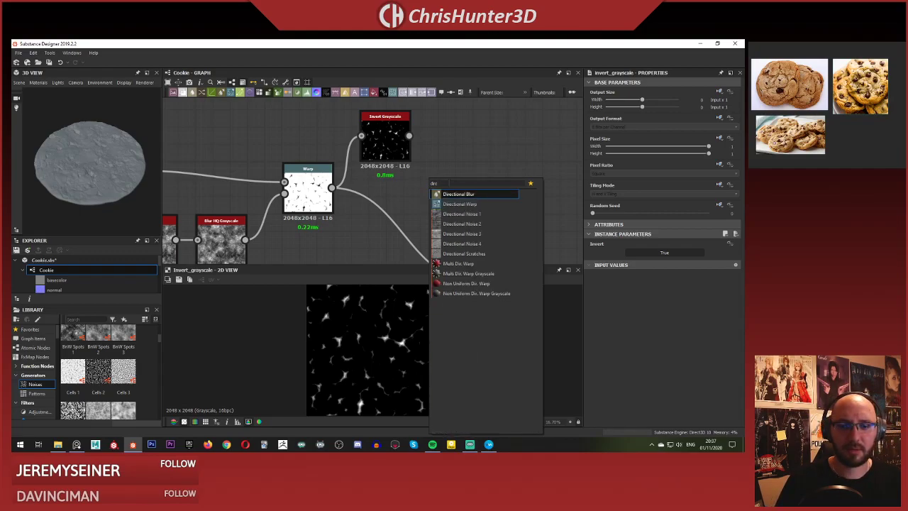
pyautogui.press('BackSpace')
pyautogui.press('BackSpace')
pyautogui.press('BackSpace')
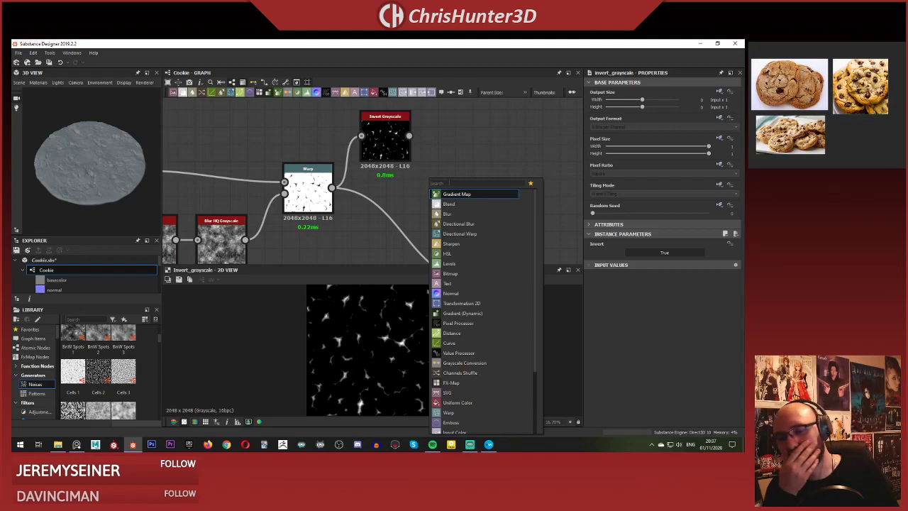
pyautogui.click(451, 333)
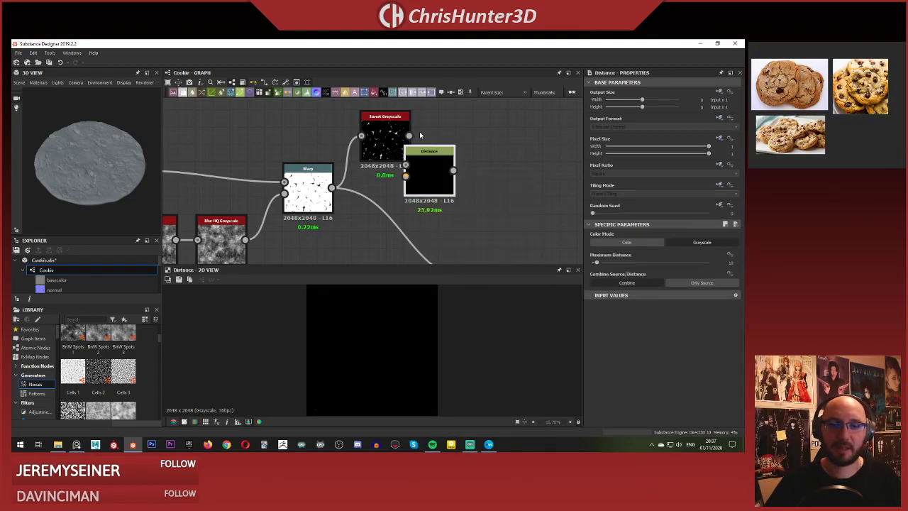
pyautogui.moveTo(425, 152); pyautogui.dragTo(447, 148)
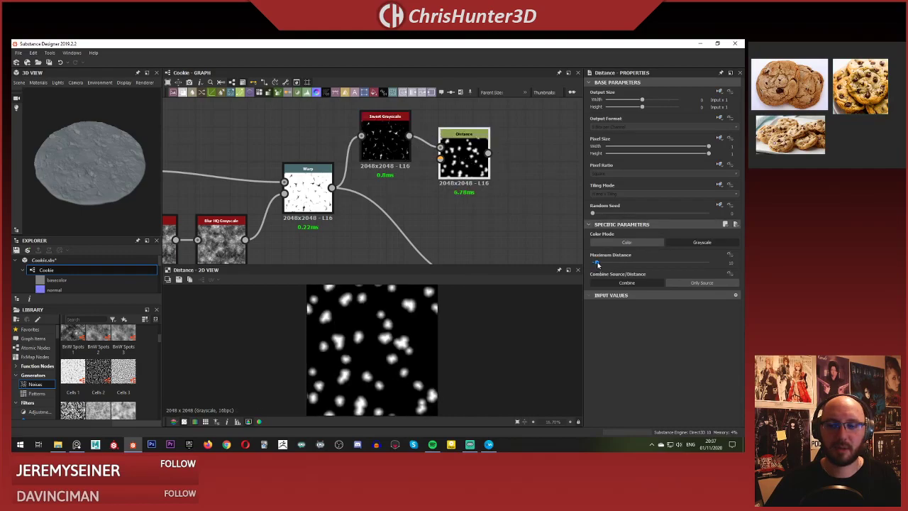
# Connect the crack Warp to the Distance node's source input and raise the maximum distance to about 26.
pyautogui.moveTo(597, 264)
pyautogui.mouseDown()
pyautogui.moveTo(622, 263)
pyautogui.moveTo(602, 264)
pyautogui.mouseUp()
pyautogui.scroll(2, 450, 161)
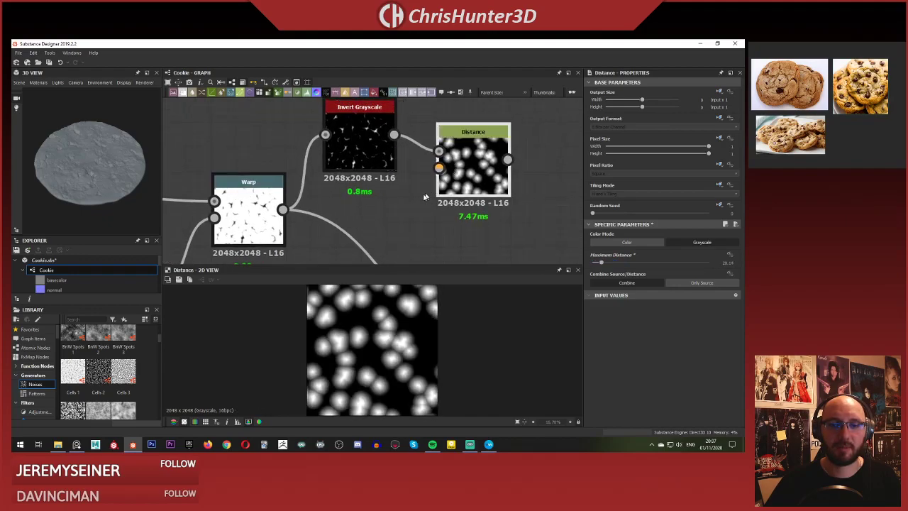
pyautogui.click(450, 168)
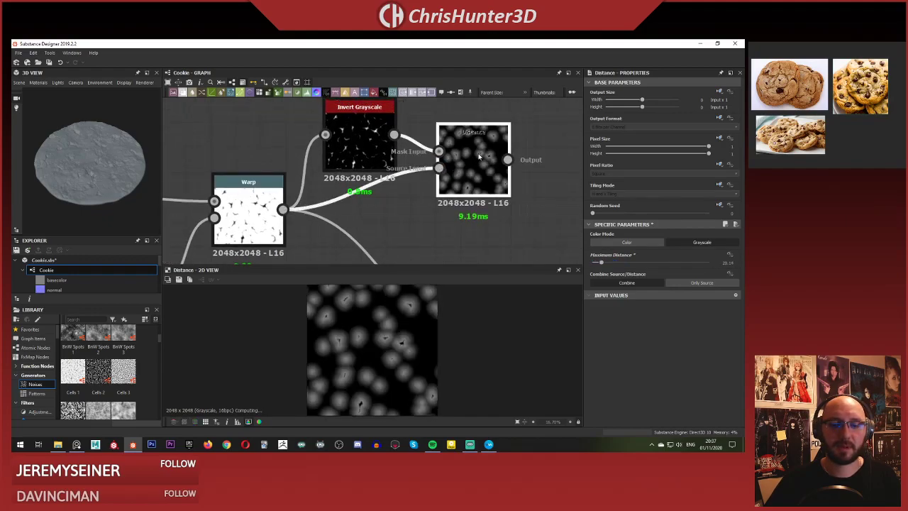
pyautogui.moveTo(607, 262)
pyautogui.mouseDown()
pyautogui.moveTo(595, 260)
pyautogui.moveTo(605, 263)
pyautogui.mouseUp()
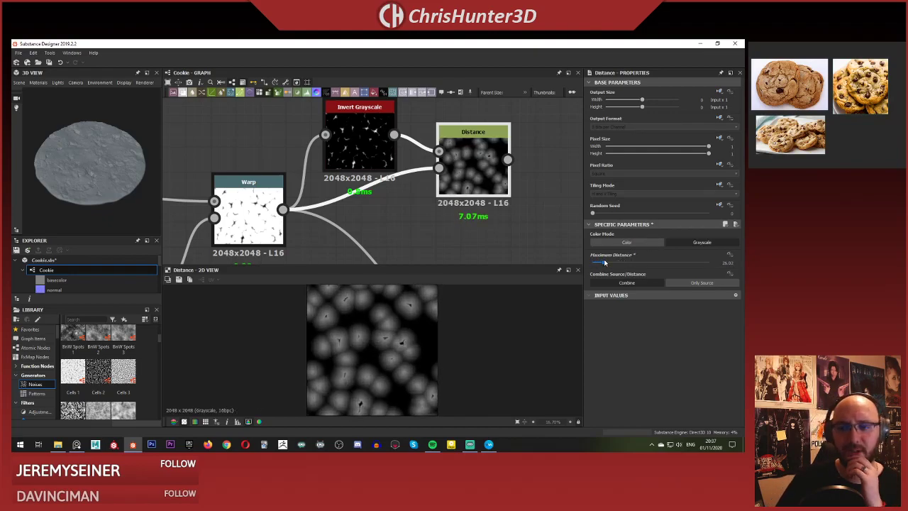
# Try the Distance node's other source combining mode, switch back, and set the maximum distance to about 21.8.
pyautogui.click(701, 283)
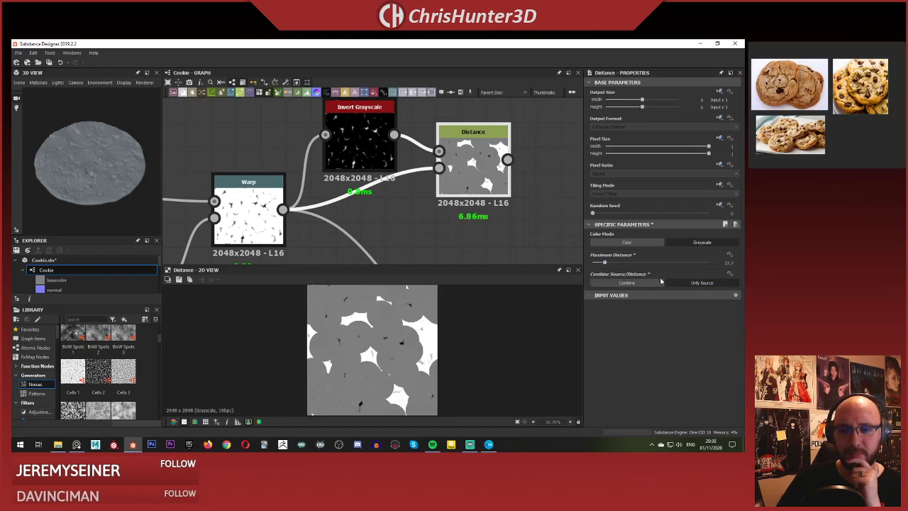
pyautogui.click(659, 282)
pyautogui.moveTo(596, 262); pyautogui.dragTo(603, 262)
pyautogui.doubleClick(359, 144)
pyautogui.doubleClick(466, 166)
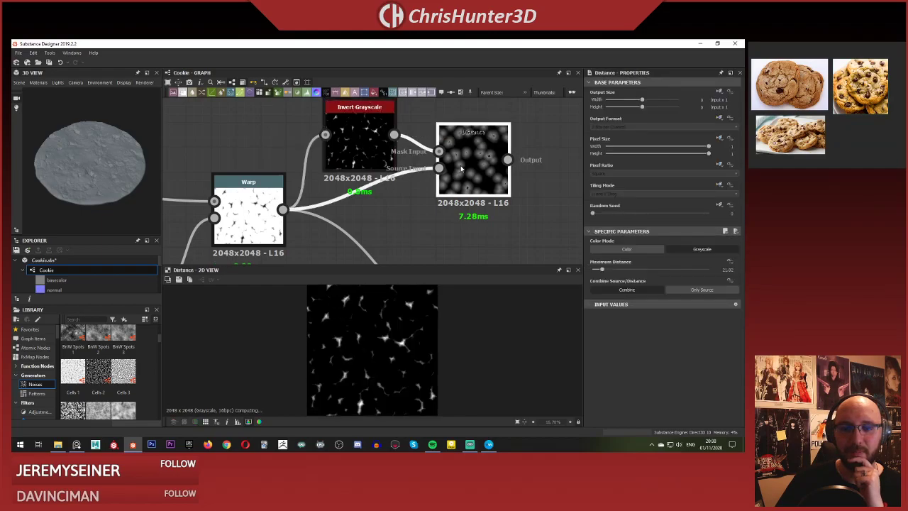
# Delete the Distance and Invert Grayscale nodes.
pyautogui.moveTo(447, 217); pyautogui.dragTo(418, 218, button='middle')
pyautogui.scroll(-2, 418, 217)
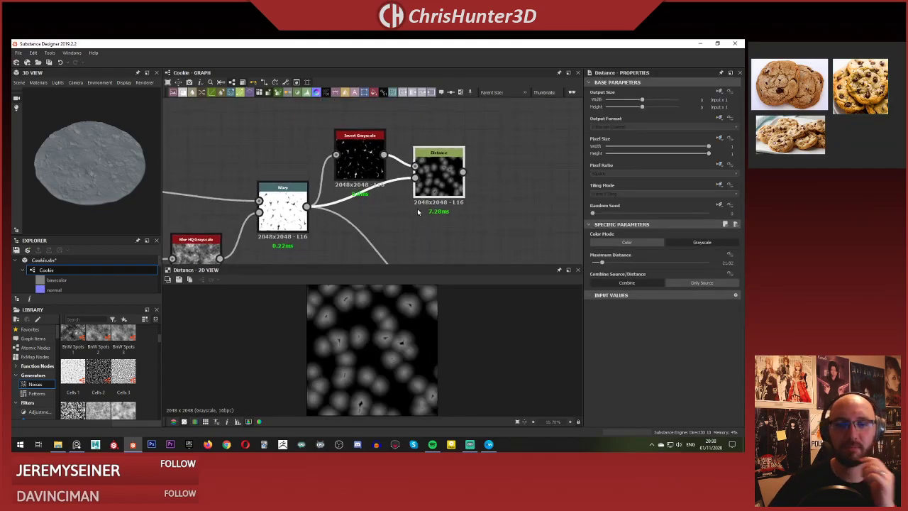
pyautogui.scroll(1, 420, 211)
pyautogui.click(366, 160)
pyautogui.click(432, 168)
pyautogui.press('Delete')
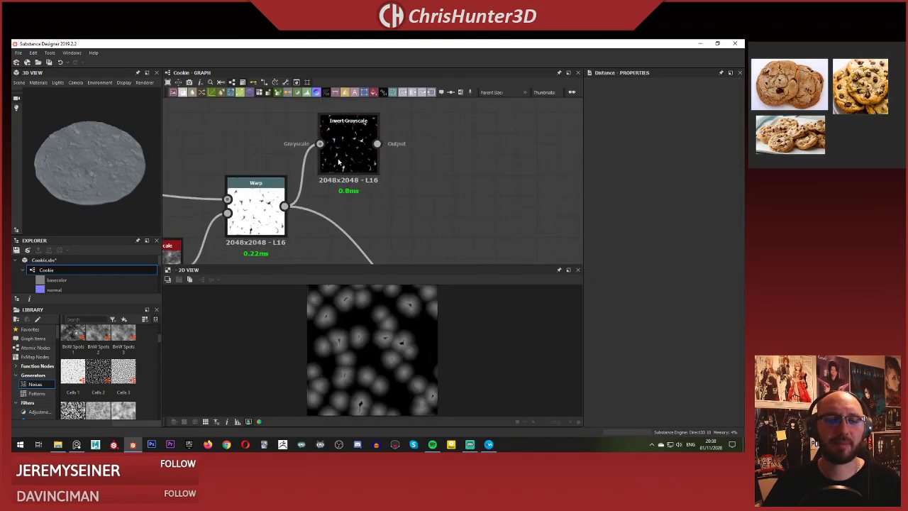
pyautogui.doubleClick(358, 155)
pyautogui.press('Delete')
# Preview the Cells 1, Histogram Scan and Warp nodes of the crack branch in turn in the 2D view.
pyautogui.scroll(-3, 368, 189)
pyautogui.moveTo(377, 196); pyautogui.dragTo(420, 154, button='middle')
pyautogui.scroll(-2, 430, 163)
pyautogui.scroll(2, 430, 162)
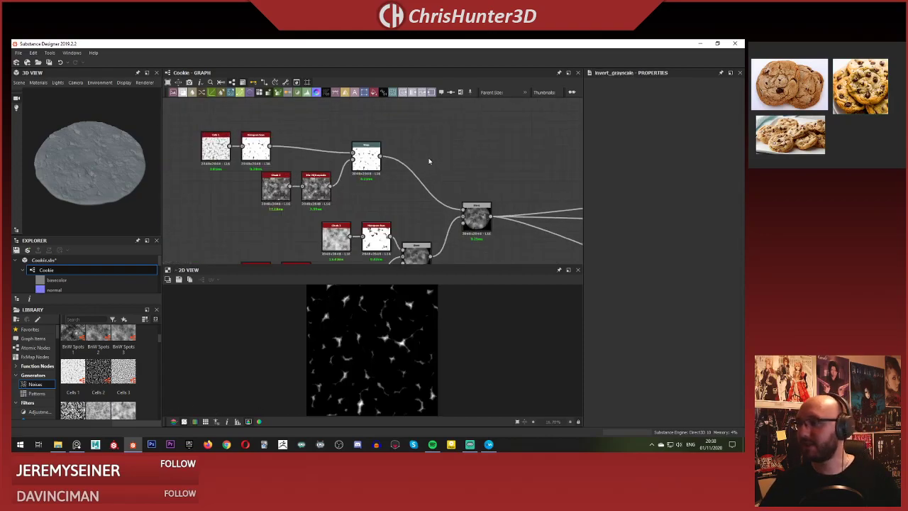
pyautogui.moveTo(432, 207); pyautogui.dragTo(411, 169, button='middle')
pyautogui.scroll(-3, 411, 170)
pyautogui.scroll(3, 411, 171)
pyautogui.moveTo(331, 137); pyautogui.dragTo(426, 182, button='middle')
pyautogui.doubleClick(248, 141)
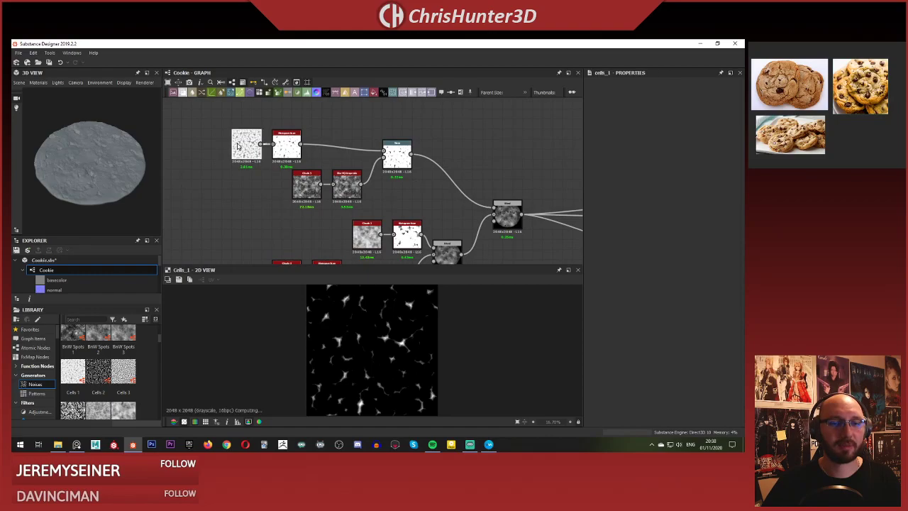
pyautogui.scroll(1, 301, 189)
pyautogui.doubleClick(286, 144)
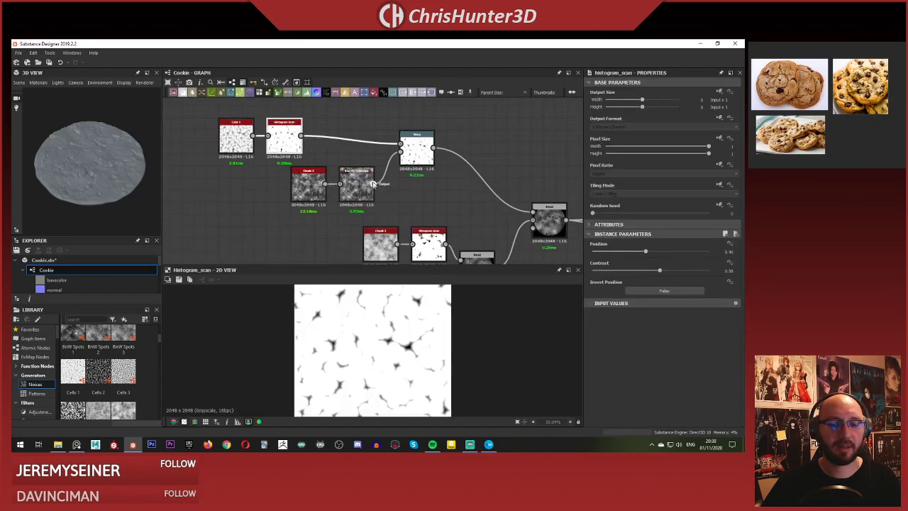
pyautogui.doubleClick(417, 152)
pyautogui.moveTo(359, 105); pyautogui.dragTo(338, 144, button='middle')
pyautogui.click(337, 145)
pyautogui.moveTo(428, 151); pyautogui.dragTo(391, 108, button='middle')
pyautogui.scroll(5, 402, 328)
pyautogui.scroll(-3, 411, 332)
pyautogui.scroll(3, 462, 229)
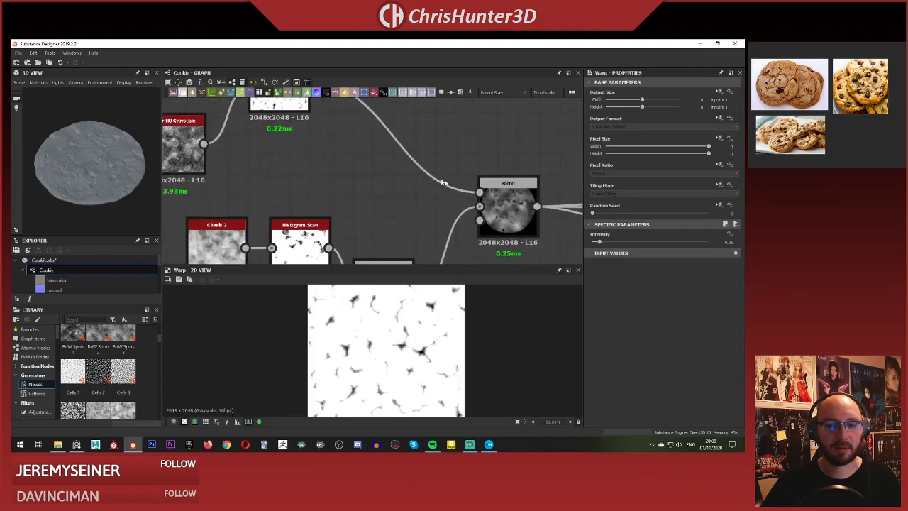
# Preview the final Multiply Blend and examine how the cracks combine with the cloud layers across the cookie.
pyautogui.doubleClick(534, 210)
pyautogui.scroll(-3, 521, 211)
pyautogui.moveTo(505, 213); pyautogui.dragTo(415, 192, button='middle')
pyautogui.scroll(-2, 389, 336)
pyautogui.scroll(-3, 427, 188)
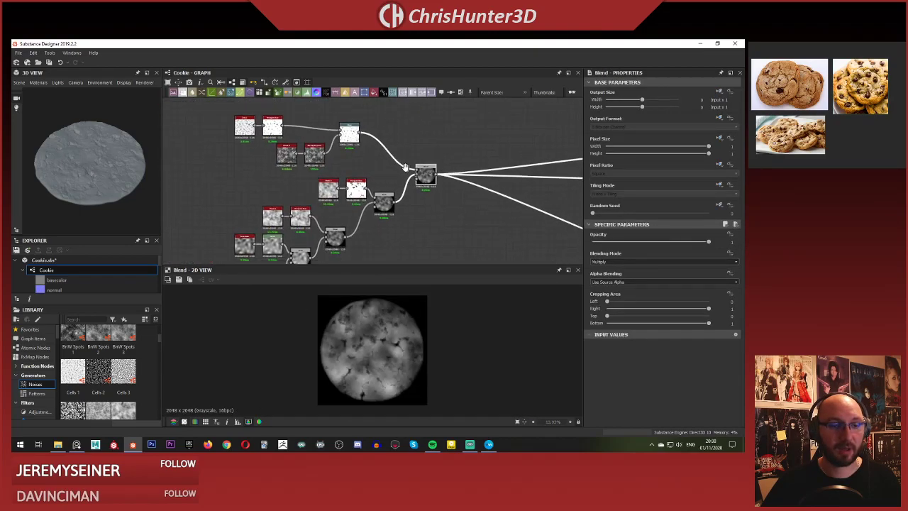
pyautogui.scroll(4, 430, 189)
pyautogui.scroll(-3, 455, 229)
pyautogui.moveTo(453, 225); pyautogui.dragTo(479, 216, button='middle')
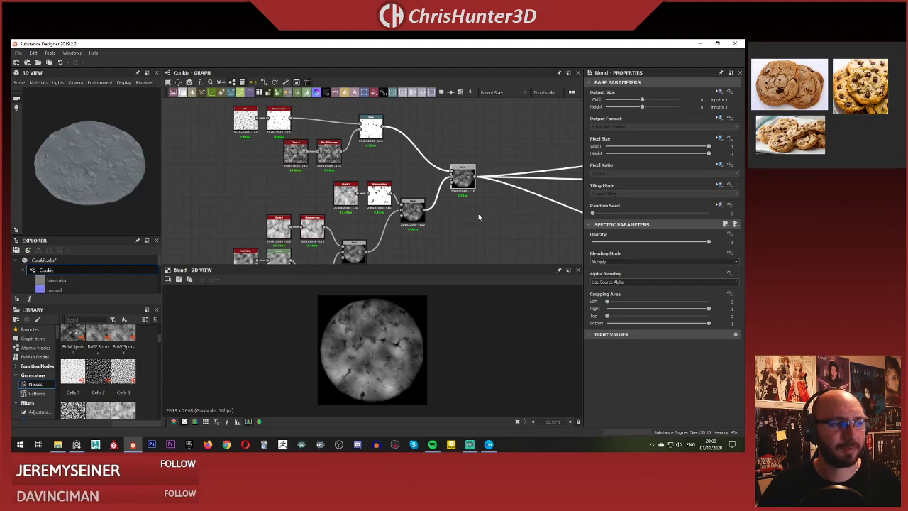
pyautogui.scroll(-3, 438, 212)
pyautogui.scroll(3, 409, 140)
pyautogui.scroll(5, 384, 364)
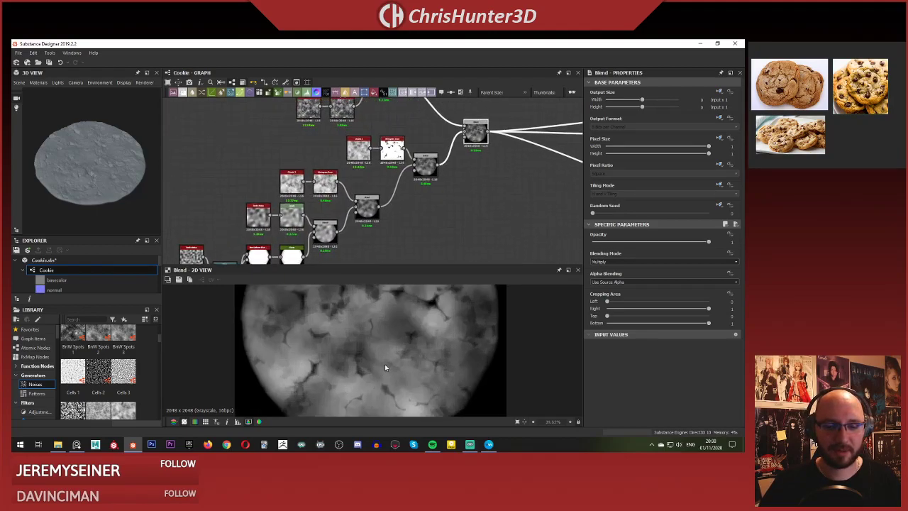
pyautogui.scroll(-5, 390, 355)
pyautogui.scroll(-4, 397, 177)
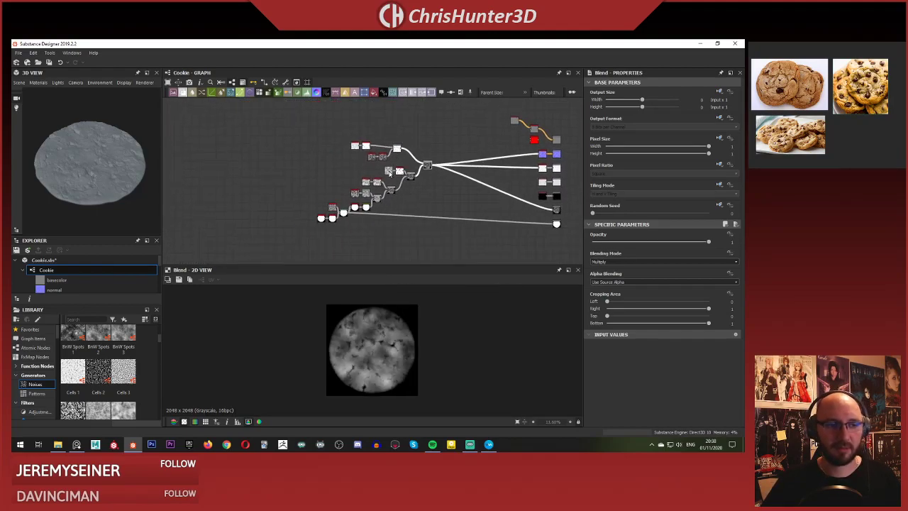
pyautogui.moveTo(421, 144); pyautogui.dragTo(364, 174, button='middle')
pyautogui.scroll(4, 272, 227)
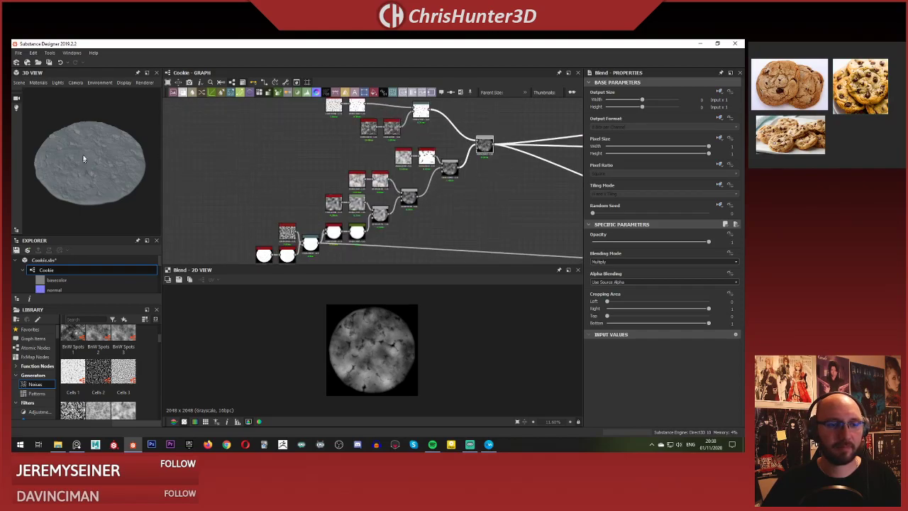
# Raise the control point of the cookie shape's Curve to an output of 1 to steepen the cookie's edge profile.
pyautogui.moveTo(87, 157)
pyautogui.mouseDown()
pyautogui.moveTo(91, 112)
pyautogui.moveTo(81, 142)
pyautogui.mouseUp()
pyautogui.scroll(2, 385, 232)
pyautogui.moveTo(385, 233); pyautogui.dragTo(404, 172, button='middle')
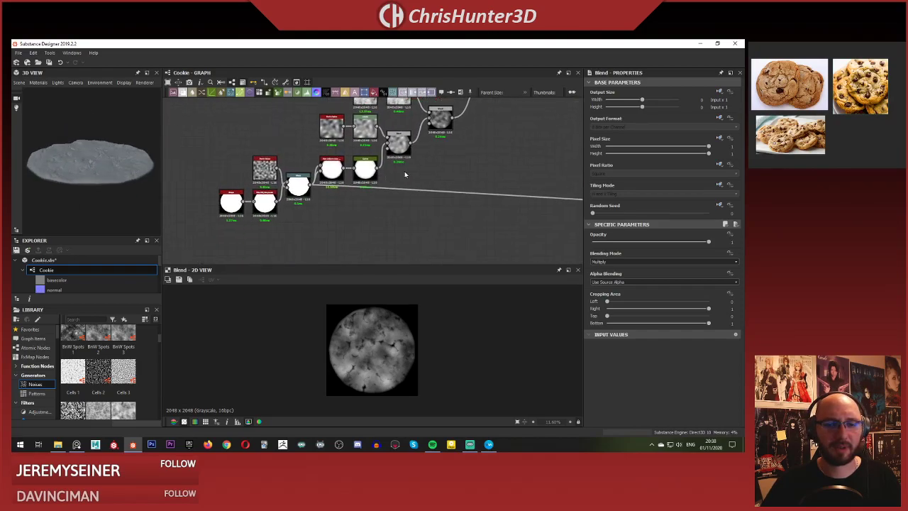
pyautogui.scroll(3, 365, 146)
pyautogui.moveTo(365, 146); pyautogui.dragTo(373, 160, button='middle')
pyautogui.click(373, 197)
pyautogui.moveTo(415, 259); pyautogui.dragTo(440, 241, button='middle')
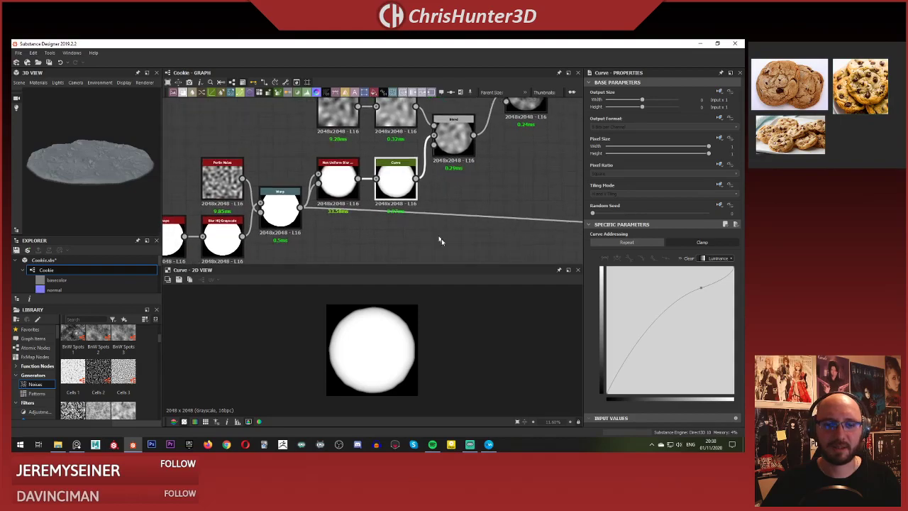
pyautogui.moveTo(93, 163)
pyautogui.mouseDown()
pyautogui.moveTo(116, 172)
pyautogui.moveTo(132, 158)
pyautogui.moveTo(87, 161)
pyautogui.mouseUp()
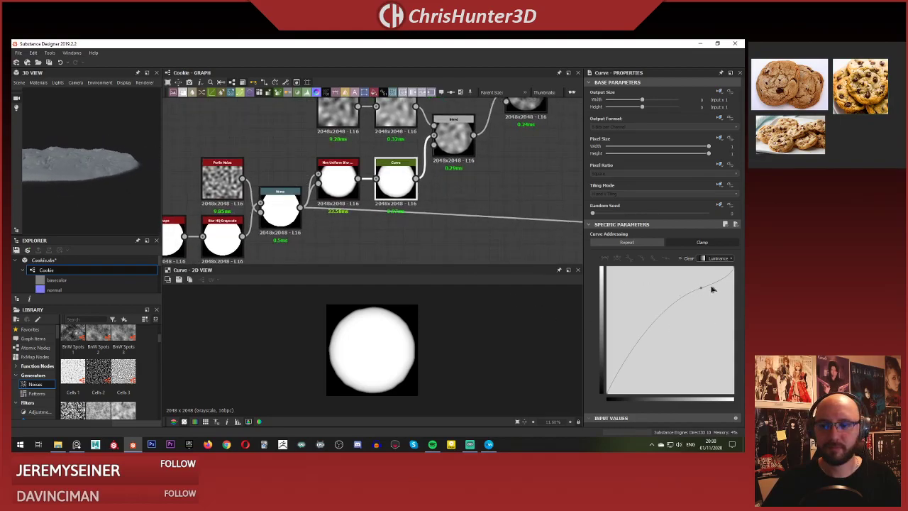
pyautogui.moveTo(701, 292); pyautogui.dragTo(695, 270)
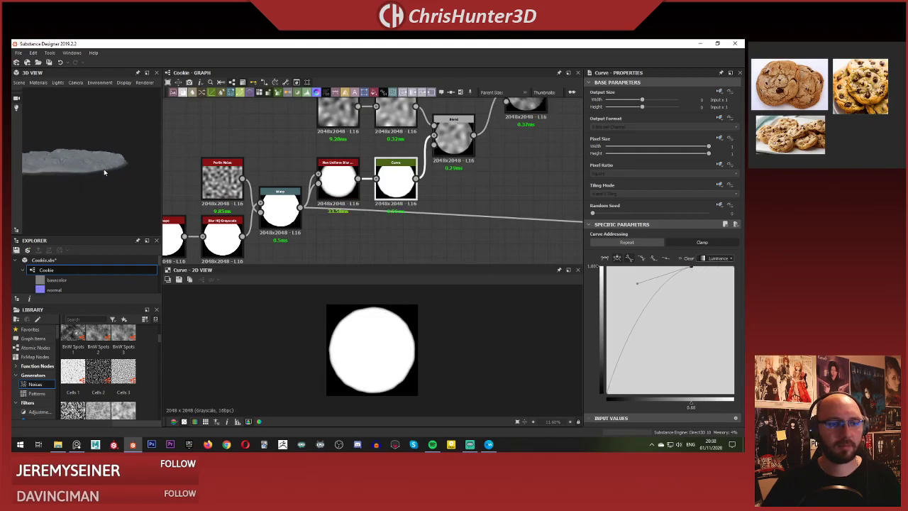
# Set the height scale of the 3D view's material to 10.
pyautogui.moveTo(101, 160); pyautogui.dragTo(120, 206)
pyautogui.scroll(1, 284, 142)
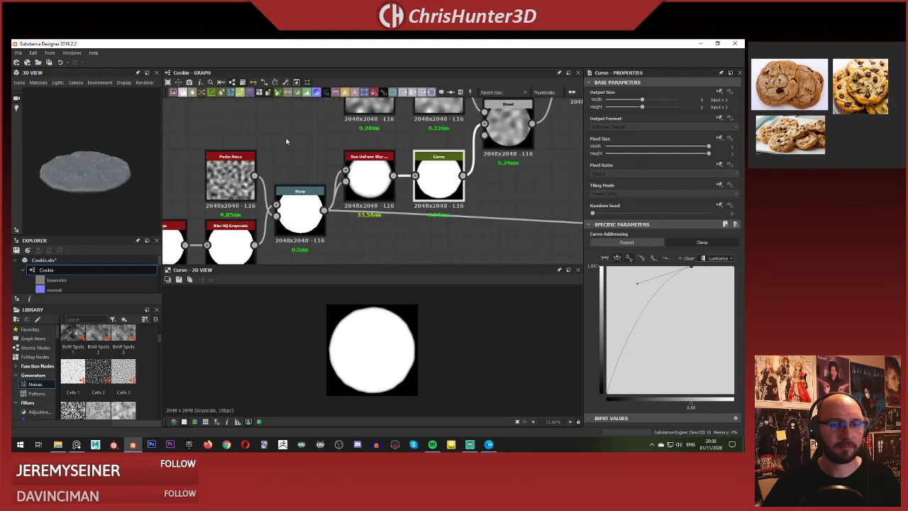
pyautogui.click(38, 83)
pyautogui.moveTo(57, 93)
pyautogui.click(98, 95)
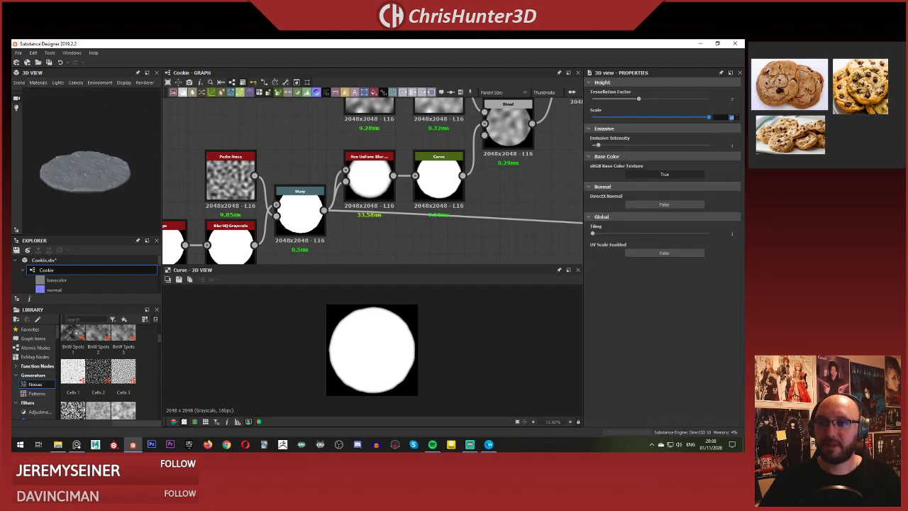
pyautogui.moveTo(709, 117); pyautogui.dragTo(650, 117)
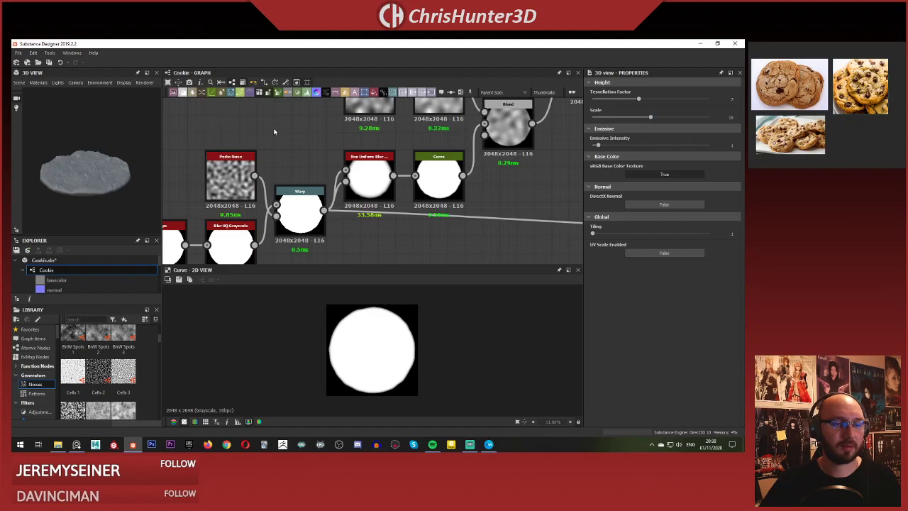
pyautogui.moveTo(71, 185); pyautogui.dragTo(107, 184)
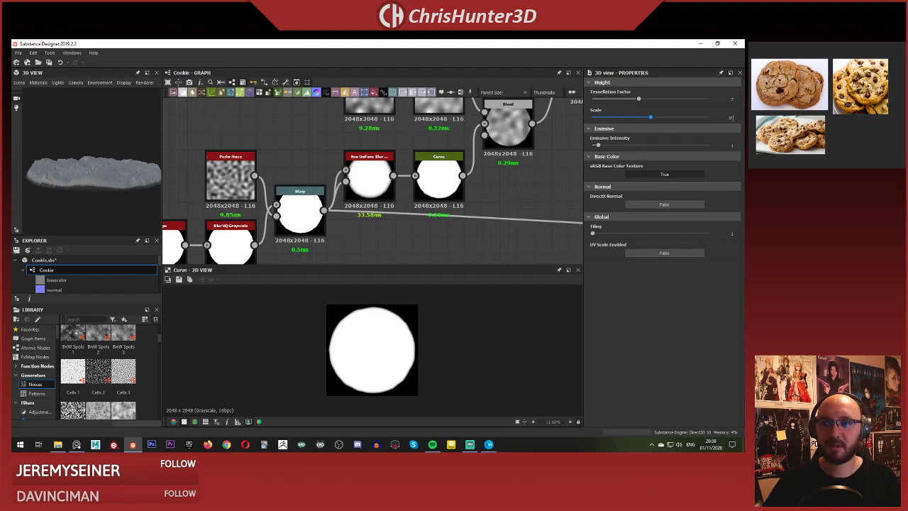
pyautogui.write('10')
pyautogui.press('Return')
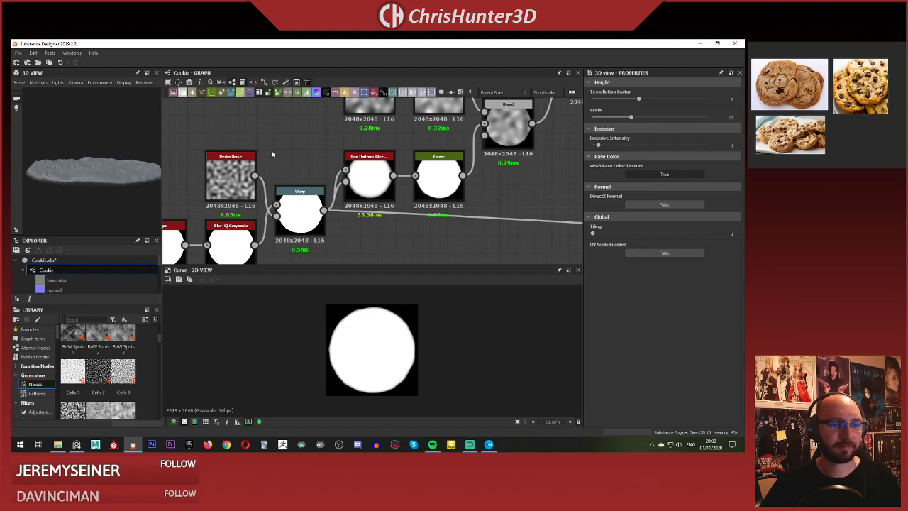
# Examine the cookie's relief in the 3D view and look over the whole node network.
pyautogui.moveTo(117, 160)
pyautogui.mouseDown()
pyautogui.moveTo(121, 149)
pyautogui.moveTo(135, 153)
pyautogui.moveTo(76, 165)
pyautogui.moveTo(124, 187)
pyautogui.moveTo(122, 130)
pyautogui.moveTo(118, 154)
pyautogui.mouseUp()
pyautogui.scroll(-4, 260, 125)
pyautogui.moveTo(293, 103); pyautogui.dragTo(212, 167, button='middle')
pyautogui.scroll(-4, 277, 176)
pyautogui.moveTo(314, 187); pyautogui.dragTo(402, 196, button='middle')
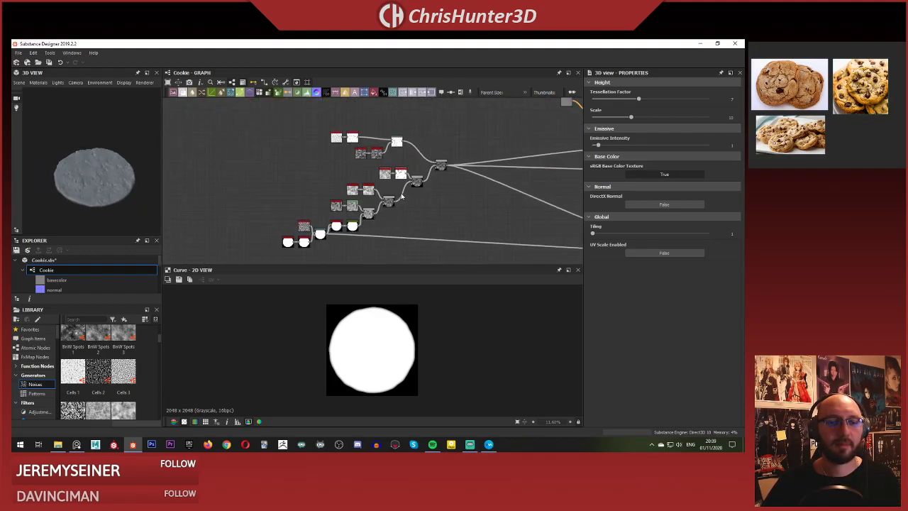
# Arrange the Clouds 3 and Blur HQ Grayscale nodes directly below Cells 1 and its Histogram Scan, in front of the Warp.
pyautogui.scroll(5, 402, 146)
pyautogui.scroll(4, 341, 106)
pyautogui.moveTo(260, 205); pyautogui.dragTo(343, 232)
pyautogui.moveTo(348, 242); pyautogui.dragTo(365, 196, button='middle')
pyautogui.moveTo(365, 197); pyautogui.dragTo(365, 176)
pyautogui.scroll(-4, 345, 187)
pyautogui.moveTo(345, 188); pyautogui.dragTo(362, 224, button='middle')
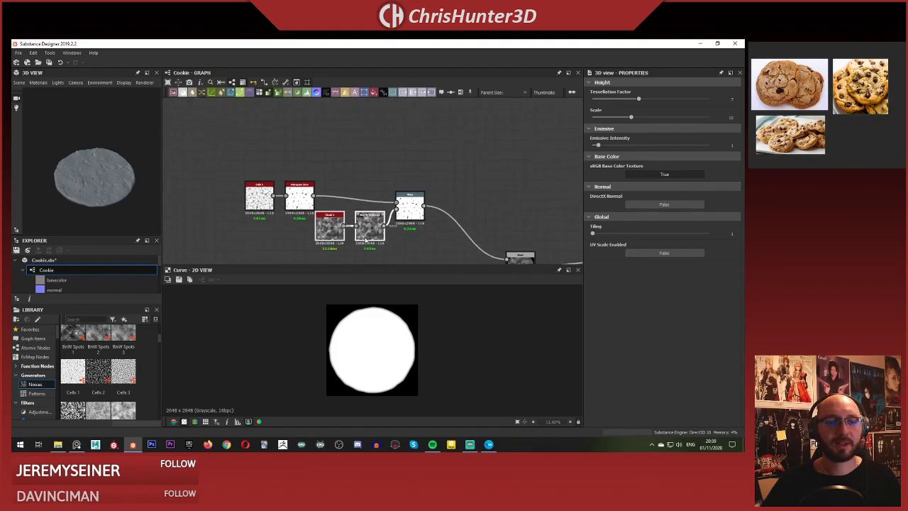
pyautogui.scroll(3, 362, 224)
pyautogui.click(223, 141)
pyautogui.moveTo(246, 168); pyautogui.dragTo(369, 147)
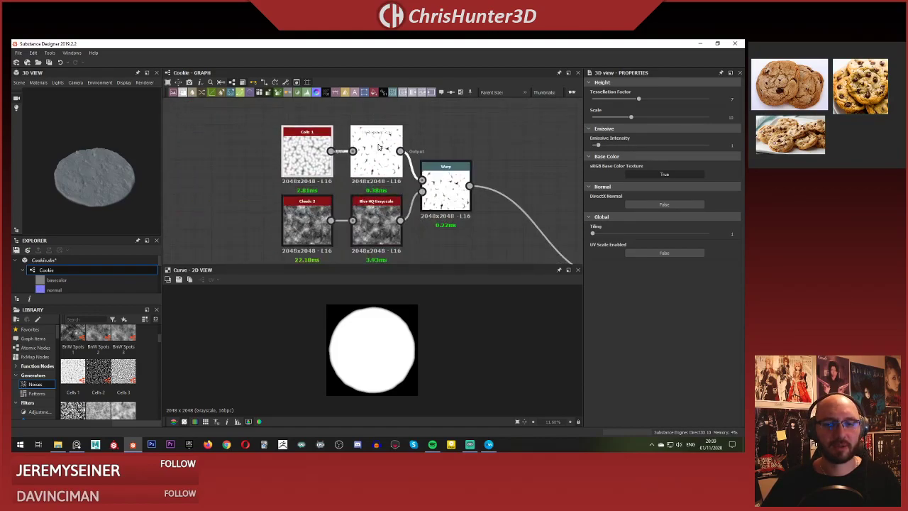
# Move the whole crack branch, from Cells 1 and Clouds 3 up to the Warp, further left of the final Blend.
pyautogui.scroll(-4, 279, 182)
pyautogui.scroll(3, 384, 188)
pyautogui.click(389, 131)
pyautogui.scroll(-4, 343, 199)
pyautogui.scroll(3, 315, 245)
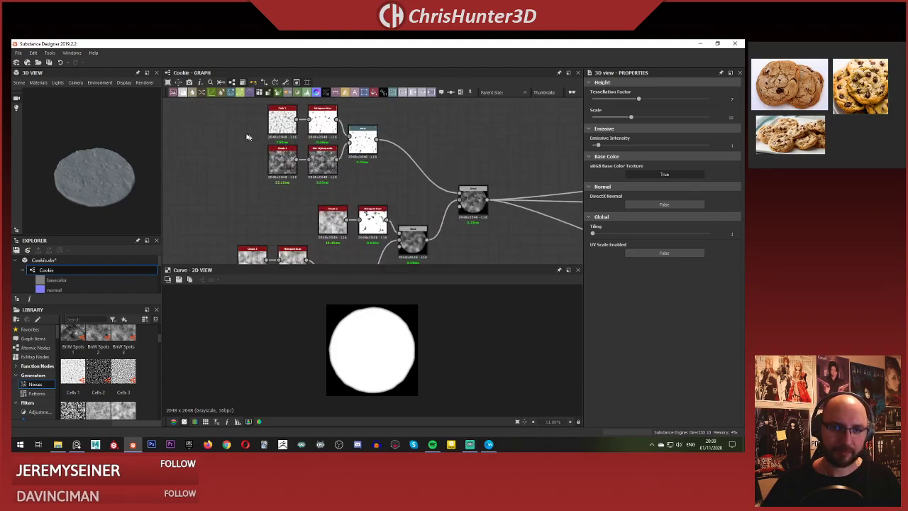
pyautogui.moveTo(221, 111); pyautogui.dragTo(300, 175)
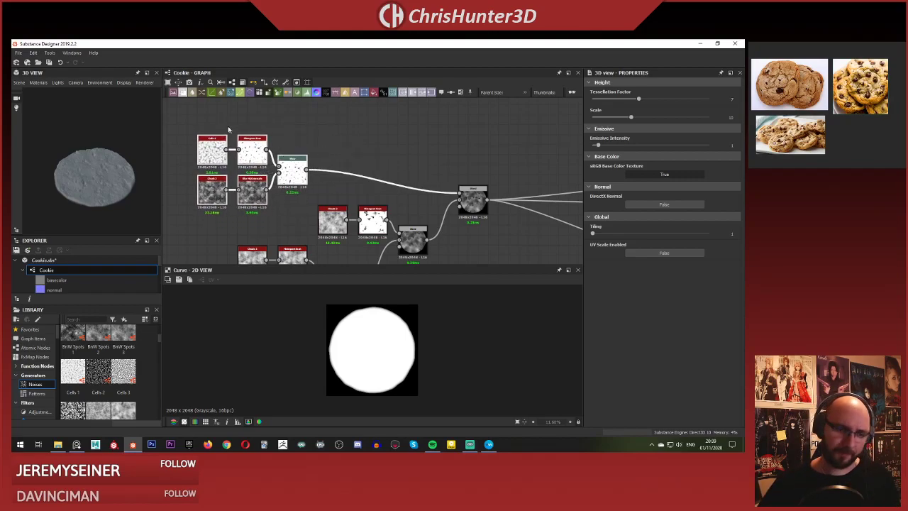
pyautogui.scroll(-3, 344, 176)
pyautogui.scroll(4, 424, 202)
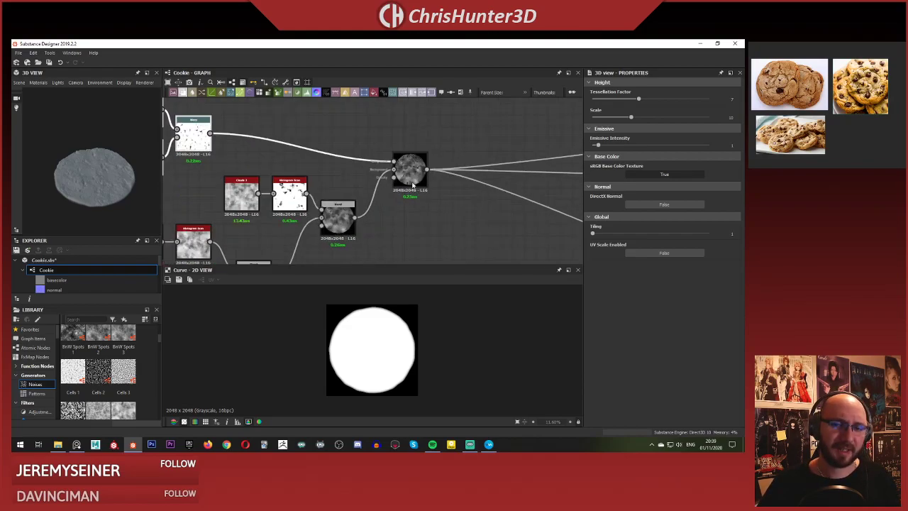
# Place the final Blend closer to the preceding Blend and close the horizontal gap between the crack branch and the cloud nodes.
pyautogui.moveTo(410, 187); pyautogui.dragTo(385, 199)
pyautogui.scroll(-3, 384, 164)
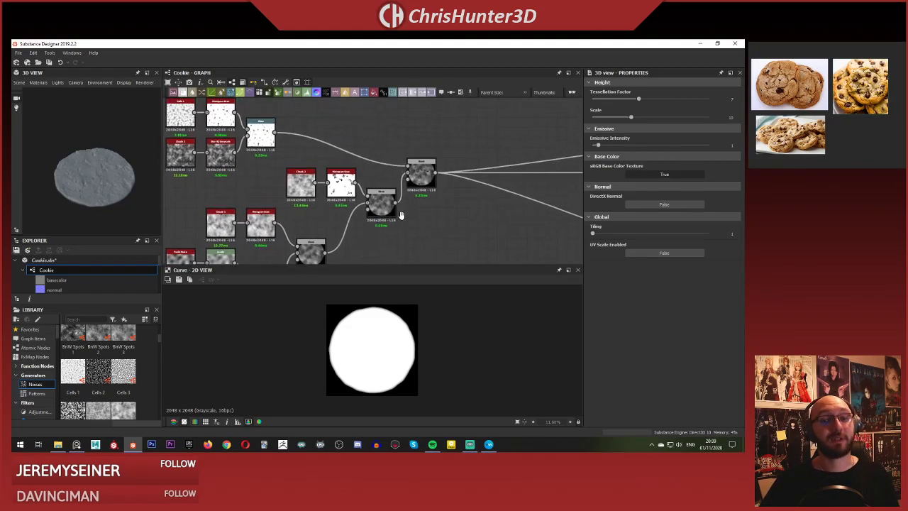
pyautogui.moveTo(365, 250); pyautogui.dragTo(368, 213, button='middle')
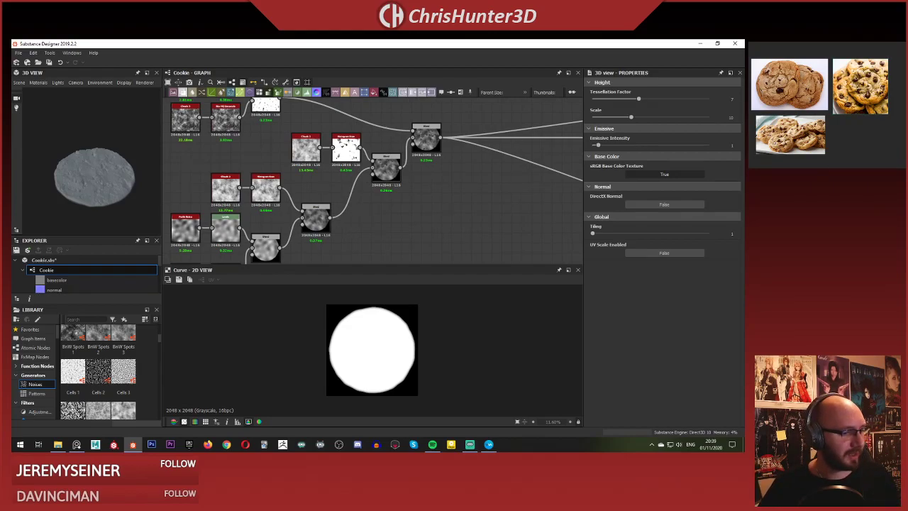
pyautogui.hotkey('alt', 'Tab')
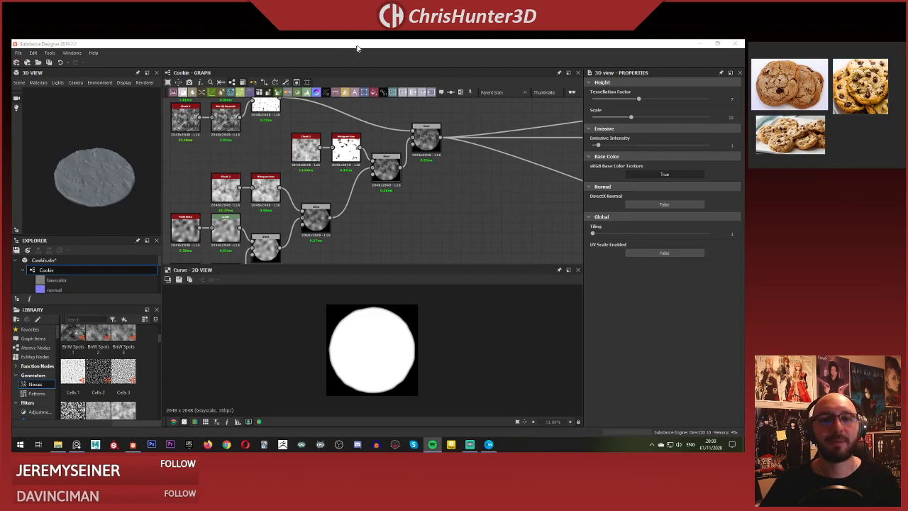
pyautogui.scroll(-3, 374, 213)
pyautogui.moveTo(373, 213); pyautogui.dragTo(416, 192, button='middle')
pyautogui.scroll(1, 309, 176)
pyautogui.moveTo(320, 110); pyautogui.dragTo(272, 174, button='middle')
pyautogui.scroll(1, 273, 149)
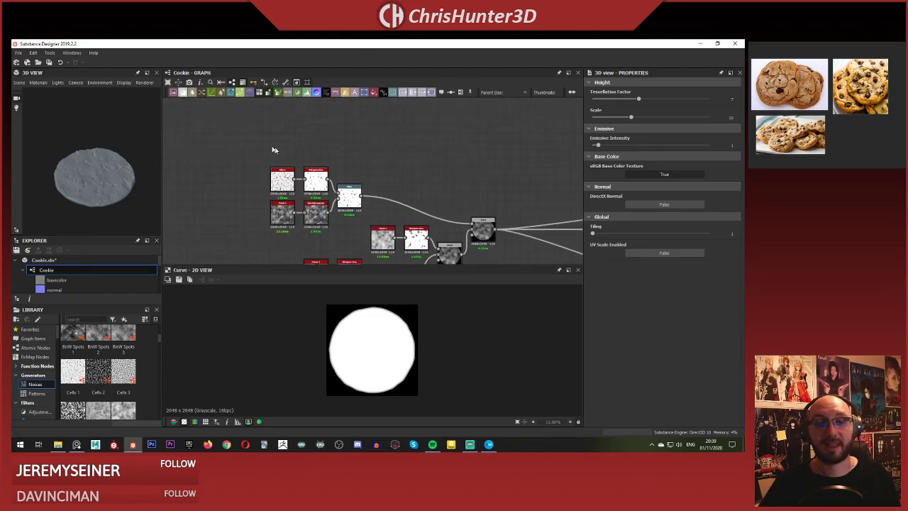
pyautogui.moveTo(352, 194); pyautogui.dragTo(379, 204)
pyautogui.scroll(-3, 387, 154)
pyautogui.scroll(5, 440, 139)
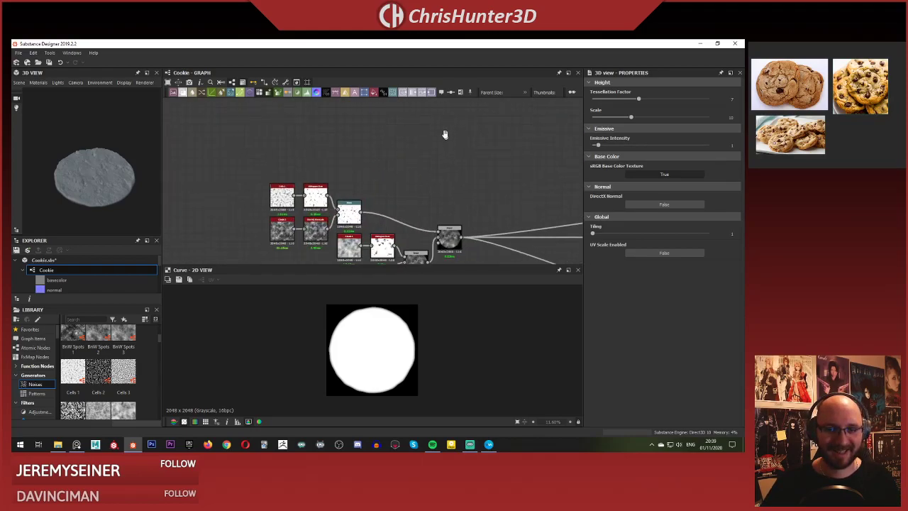
# Preview the final Multiply Blend and examine the cookie's relief up close in the 3D view.
pyautogui.doubleClick(429, 171)
pyautogui.scroll(3, 112, 167)
pyautogui.moveTo(112, 167); pyautogui.dragTo(110, 156)
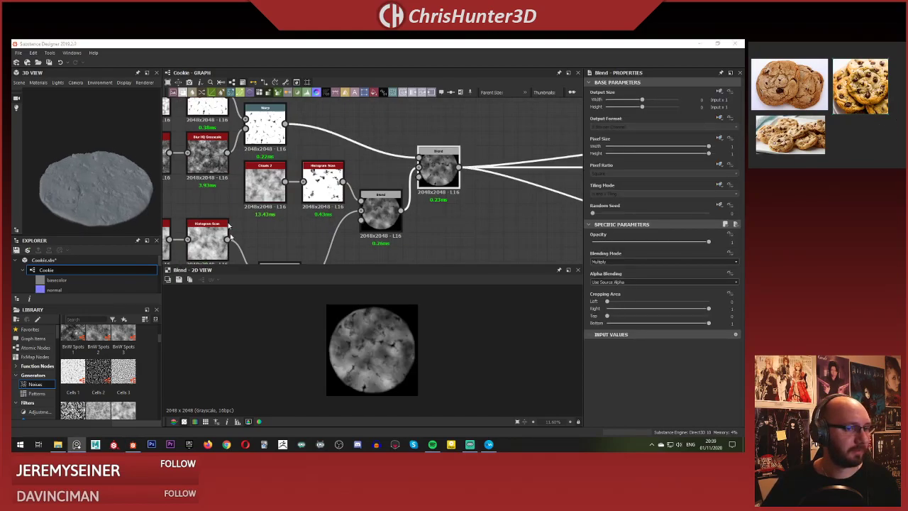
# Move the entire cookie height network down and to the left, away from the output nodes.
pyautogui.scroll(-6, 371, 140)
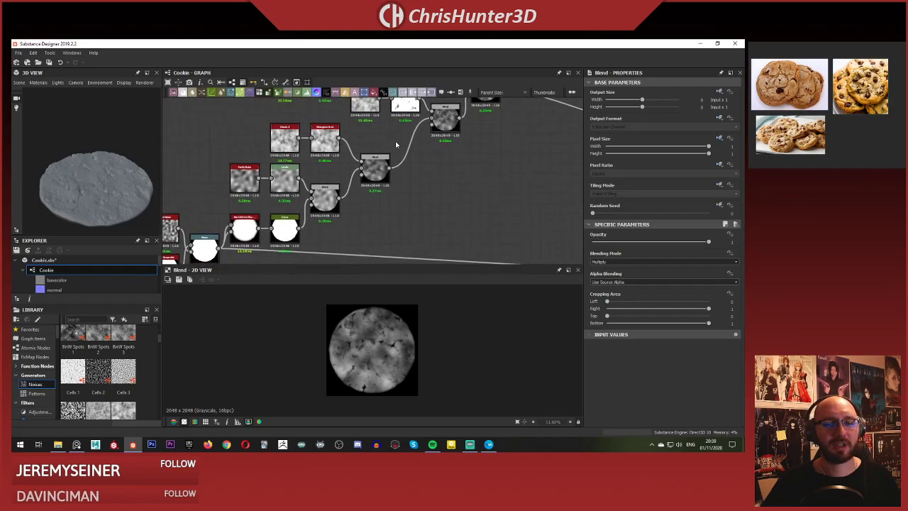
pyautogui.scroll(-2, 341, 174)
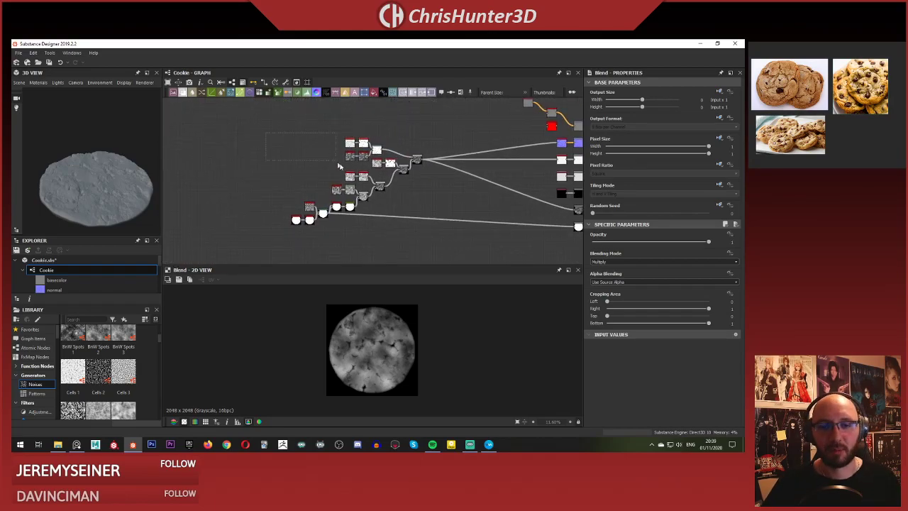
pyautogui.moveTo(338, 163); pyautogui.dragTo(421, 251)
pyautogui.moveTo(415, 156); pyautogui.dragTo(349, 210)
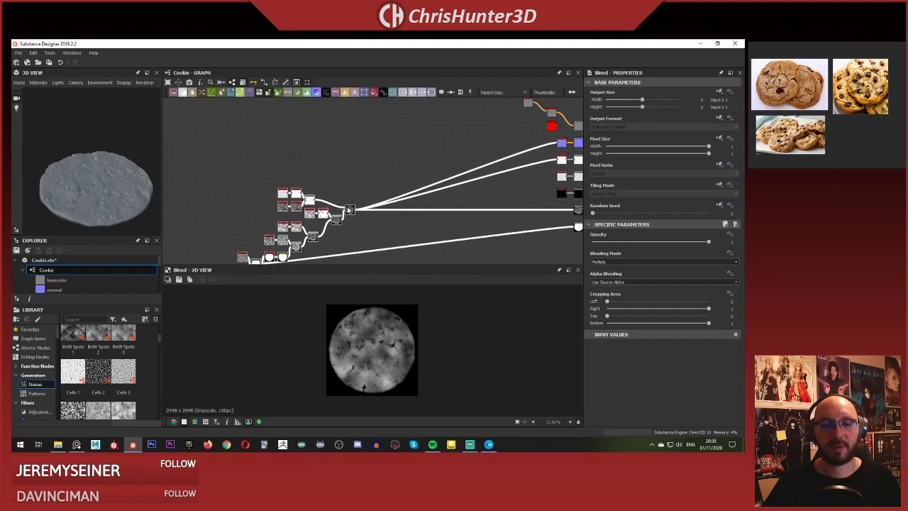
# Add a Tile Sampler node in the empty area above the Cells 1 crack branch.
pyautogui.scroll(5, 330, 200)
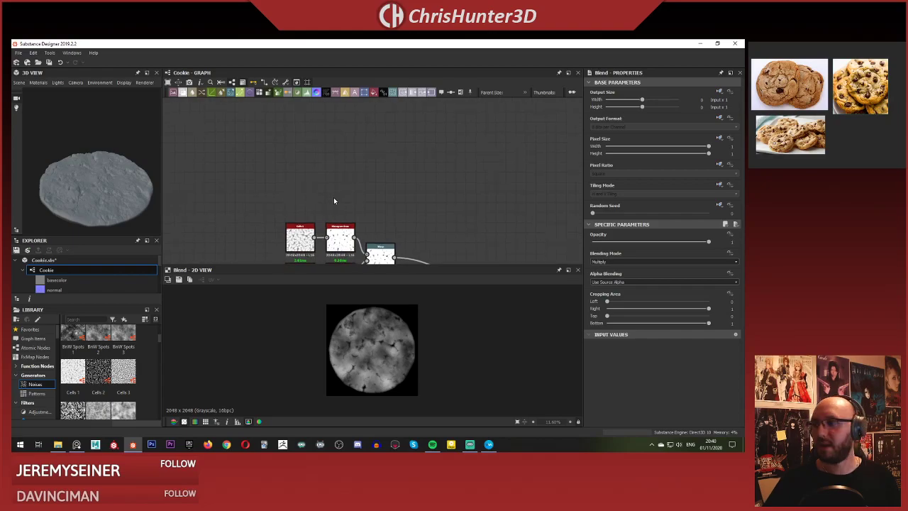
pyautogui.press('space')
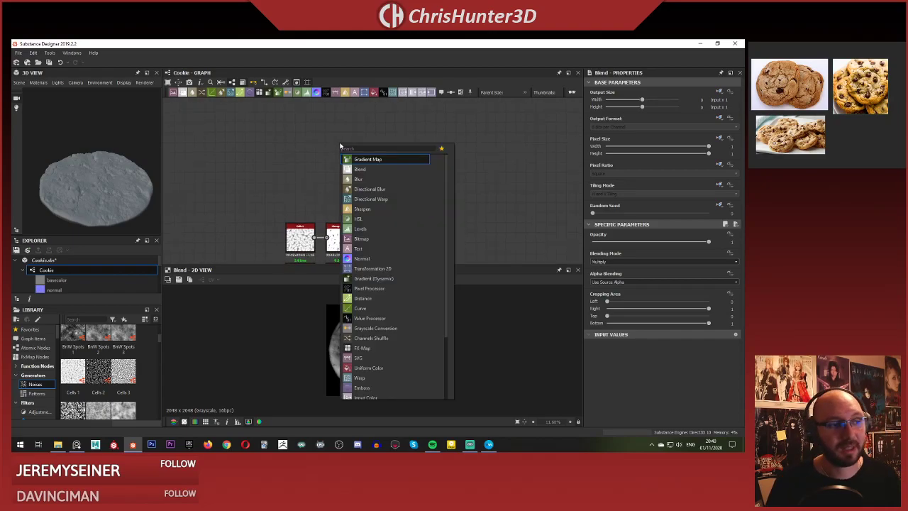
pyautogui.write('til')
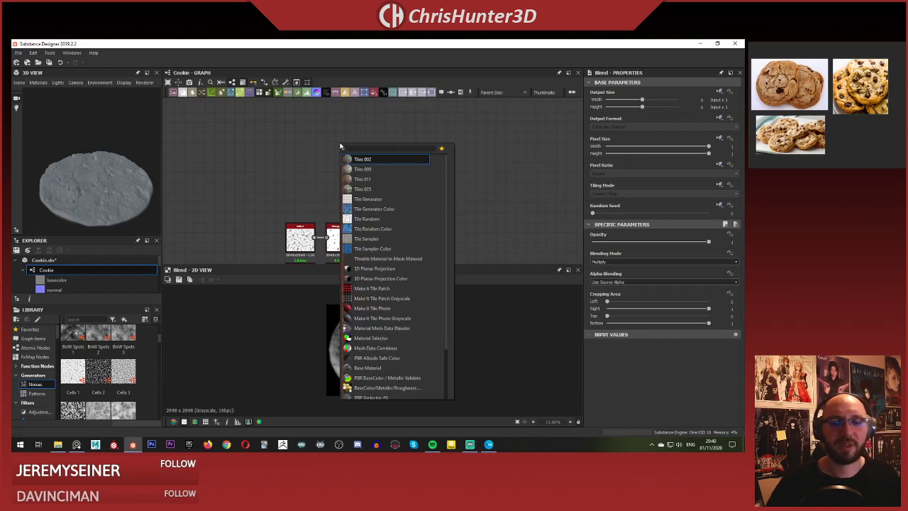
pyautogui.press('Down')
pyautogui.press('Down')
pyautogui.press('Down')
pyautogui.press('Down')
pyautogui.press('Down')
pyautogui.press('Down')
pyautogui.press('Down')
pyautogui.press('Down')
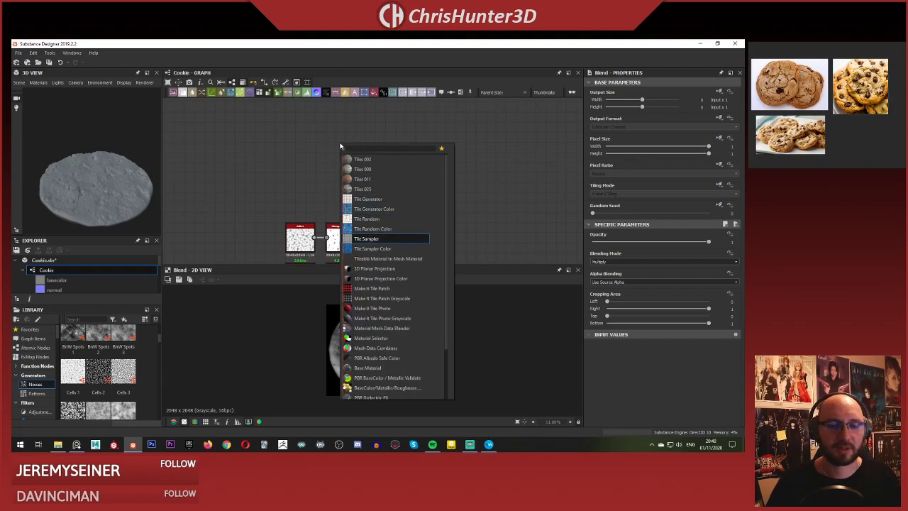
pyautogui.press('Return')
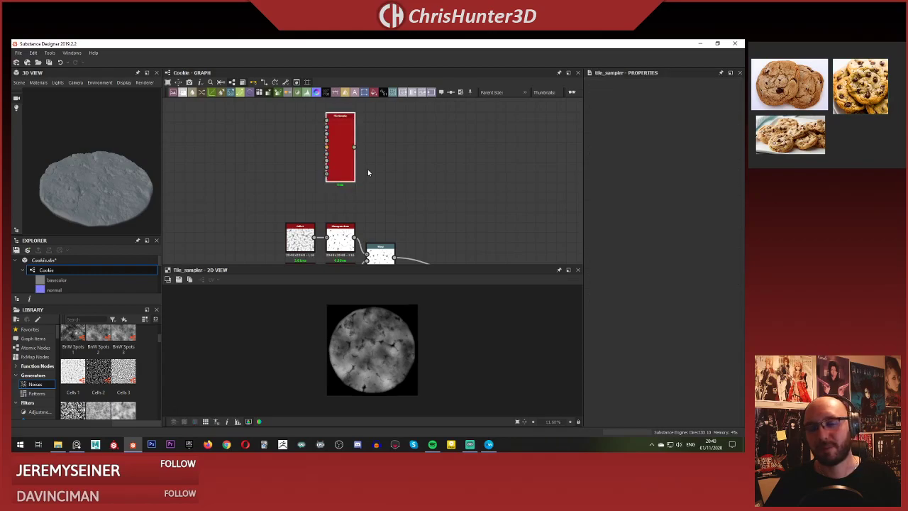
pyautogui.moveTo(339, 171); pyautogui.dragTo(379, 167)
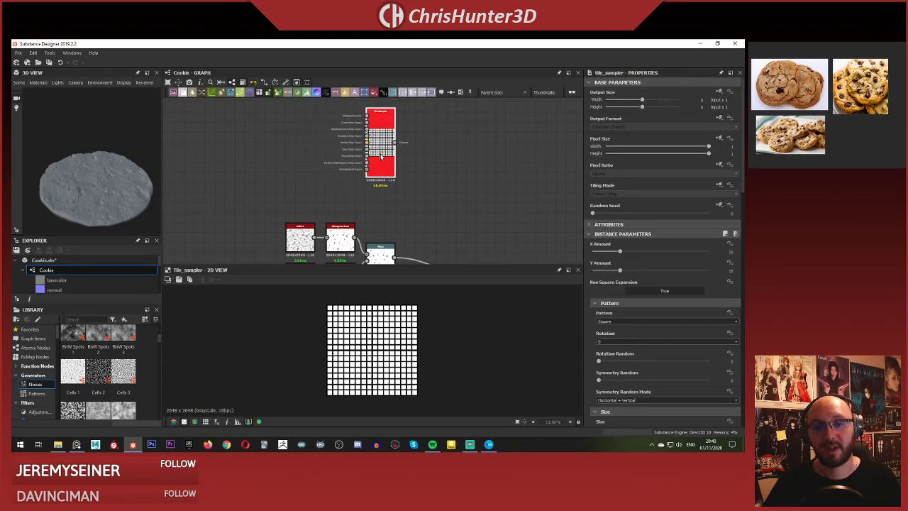
# Add a Shape node to the left of the Tile Sampler.
pyautogui.scroll(3, 292, 195)
pyautogui.moveTo(358, 131); pyautogui.dragTo(366, 215, button='middle')
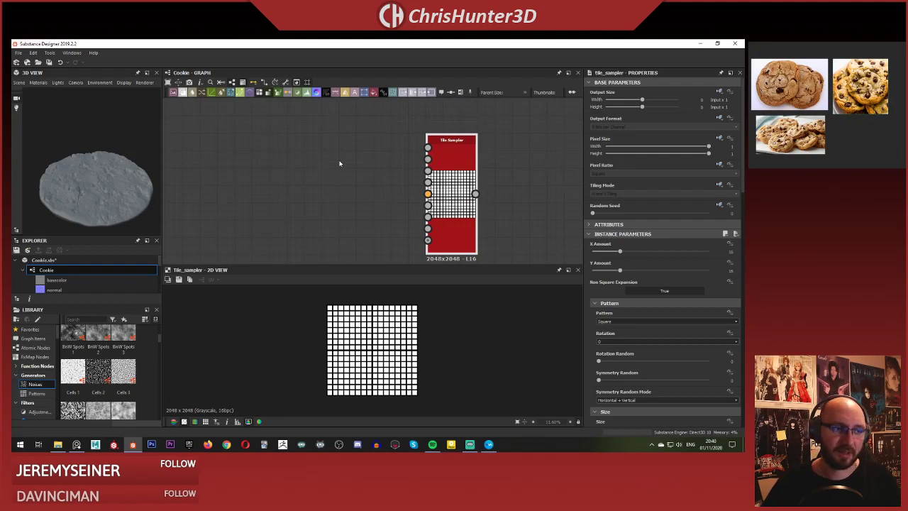
pyautogui.scroll(2, 324, 173)
pyautogui.moveTo(325, 174); pyautogui.dragTo(369, 170, button='middle')
pyautogui.scroll(-2, 365, 170)
pyautogui.scroll(2, 369, 183)
pyautogui.moveTo(315, 139); pyautogui.dragTo(298, 175, button='middle')
pyautogui.scroll(1, 333, 158)
pyautogui.press('space')
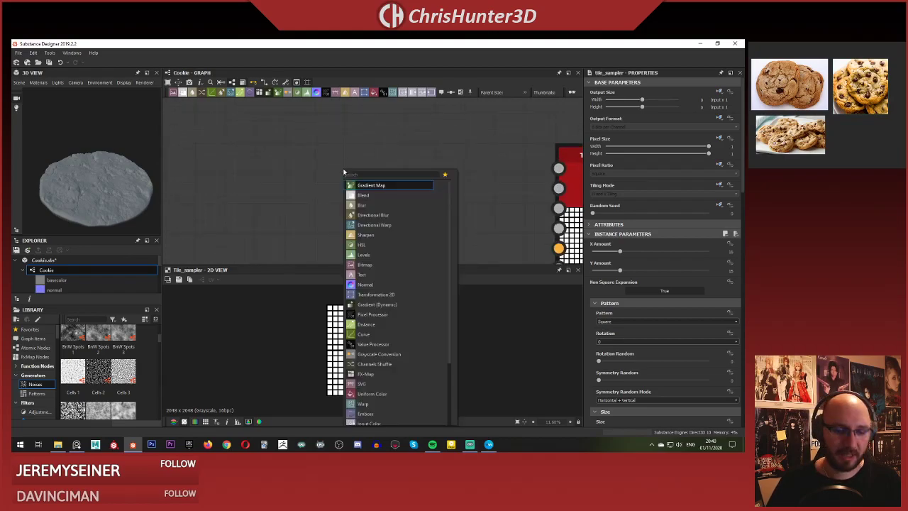
pyautogui.write('sha')
pyautogui.press('Down')
pyautogui.press('Return')
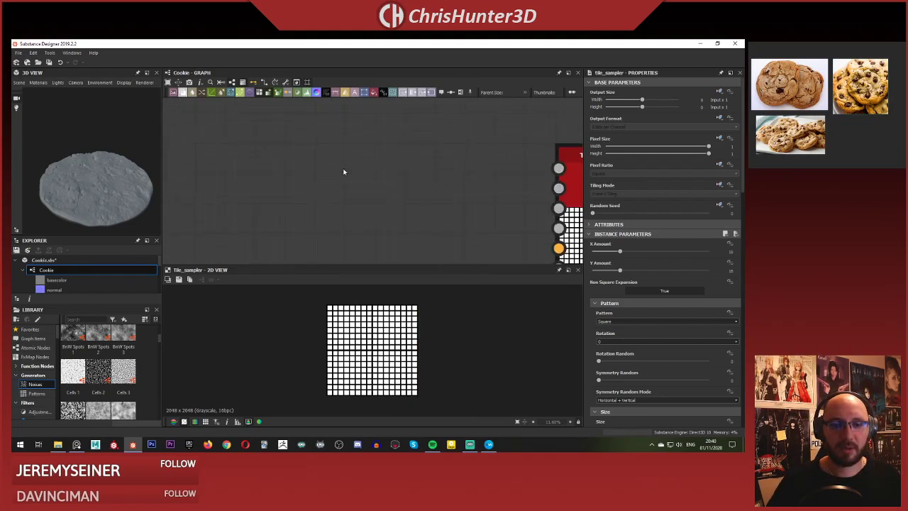
# Try the Paraboloid and Pyramid patterns on the Shape node, and set its pattern to Cone.
pyautogui.click(629, 273)
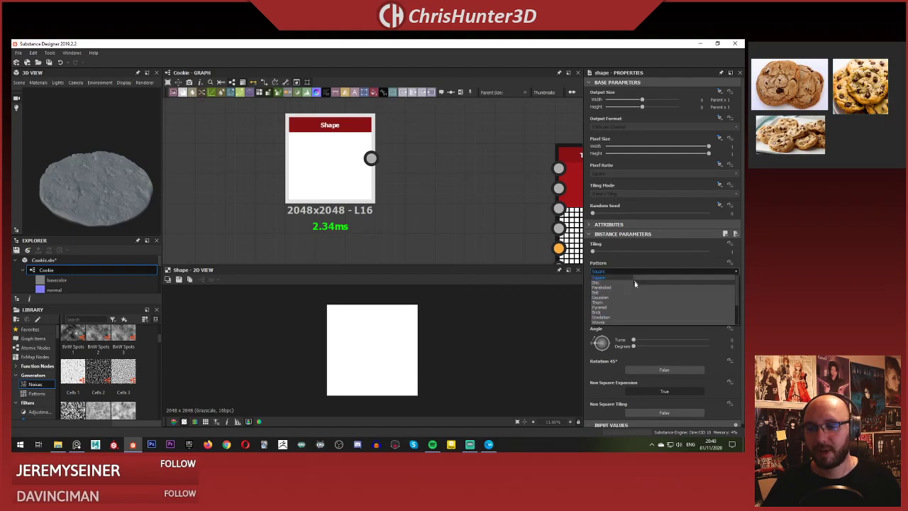
pyautogui.click(637, 287)
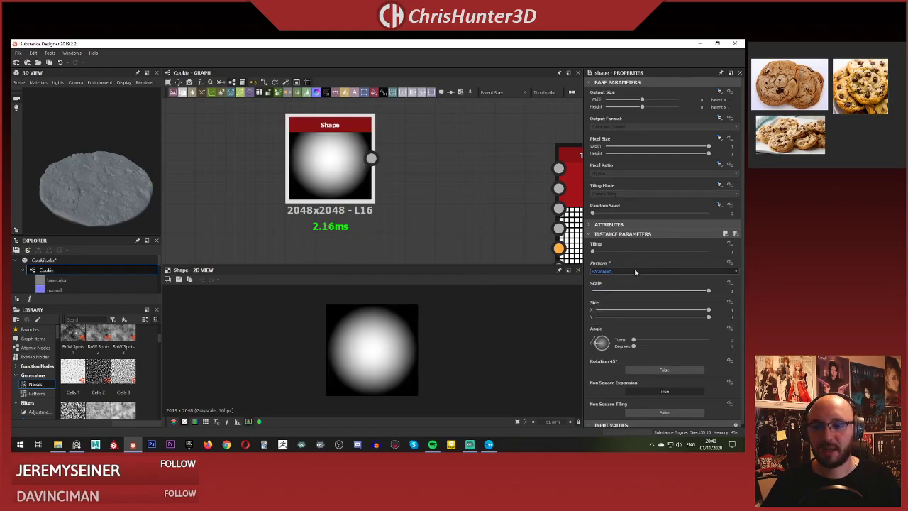
pyautogui.click(635, 272)
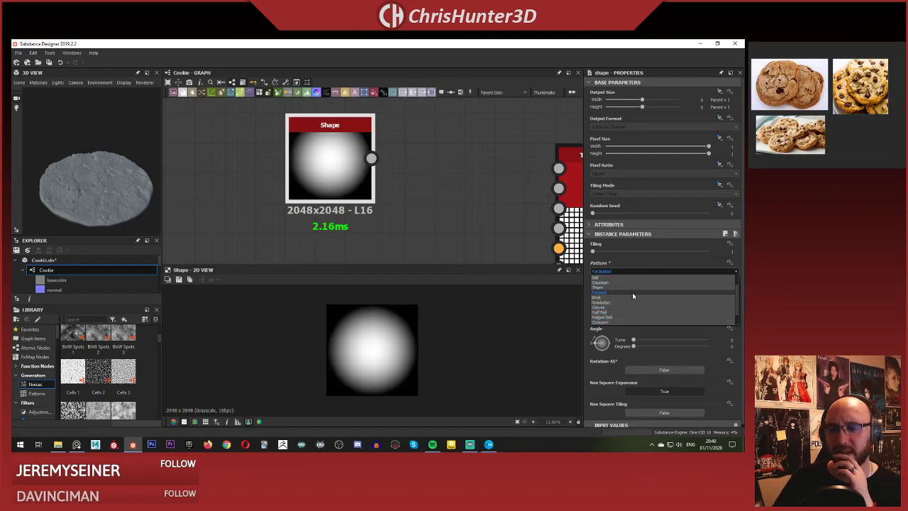
pyautogui.click(632, 292)
pyautogui.click(633, 271)
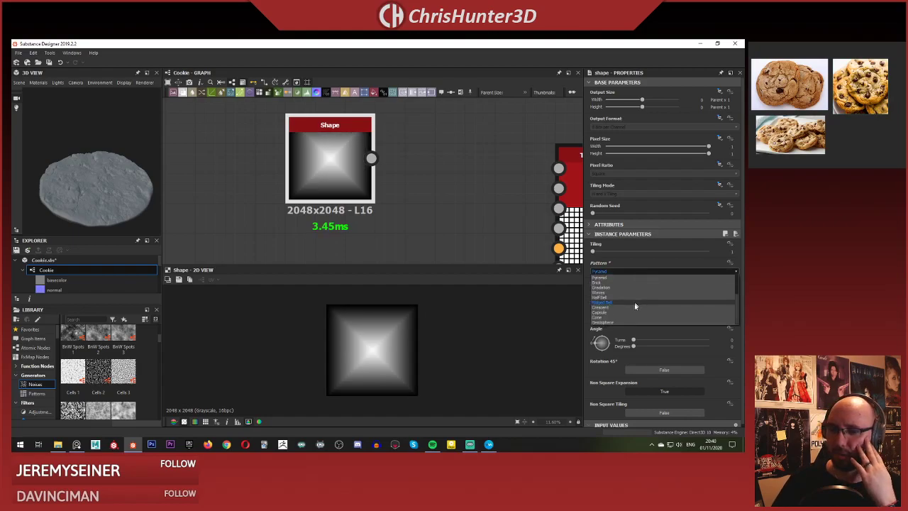
pyautogui.click(631, 315)
pyautogui.moveTo(414, 209)
pyautogui.mouseDown(button='middle')
pyautogui.moveTo(410, 228)
pyautogui.moveTo(406, 214)
pyautogui.mouseUp(button='middle')
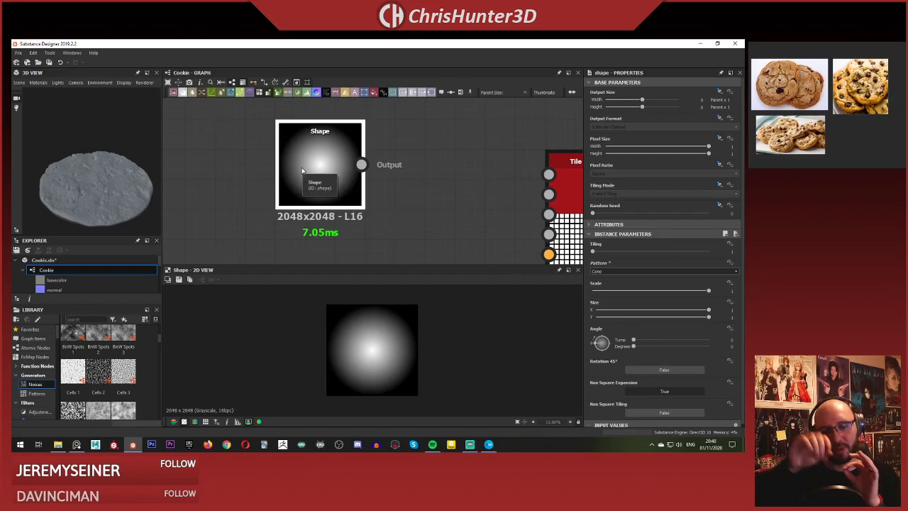
# Move the Shape node further left to leave room for nodes before the Tile Sampler.
pyautogui.moveTo(408, 137); pyautogui.dragTo(411, 137, button='middle')
pyautogui.moveTo(393, 192); pyautogui.dragTo(423, 195, button='middle')
pyautogui.moveTo(363, 178); pyautogui.dragTo(311, 178)
pyautogui.scroll(-2, 314, 155)
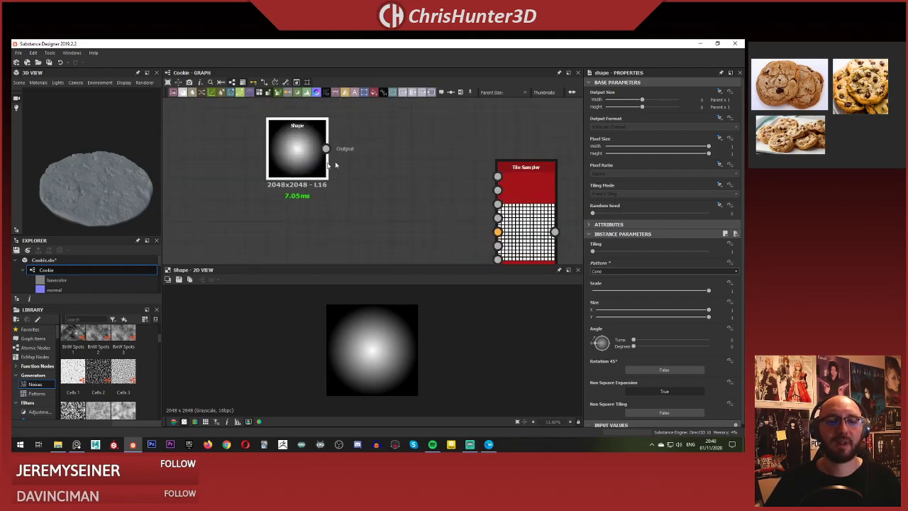
pyautogui.press('space')
pyautogui.write('sp')
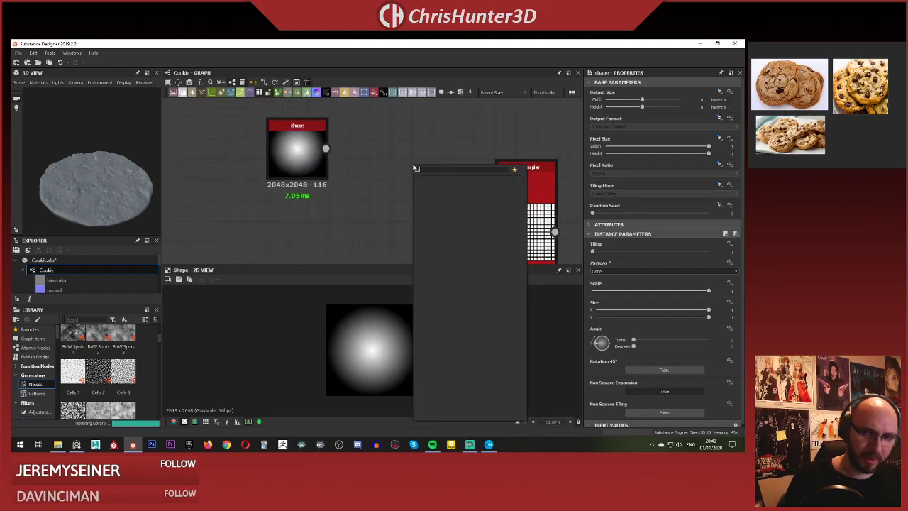
pyautogui.press('BackSpace')
pyautogui.press('BackSpace')
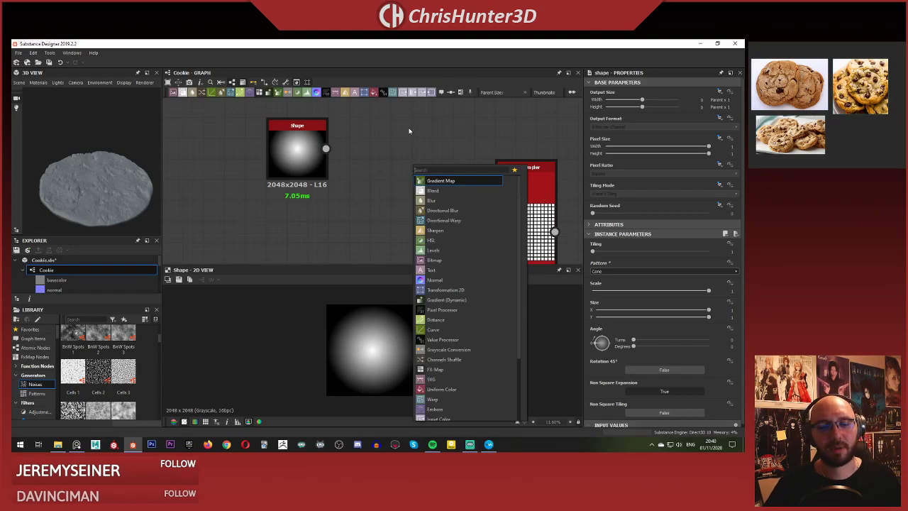
pyautogui.write('war')
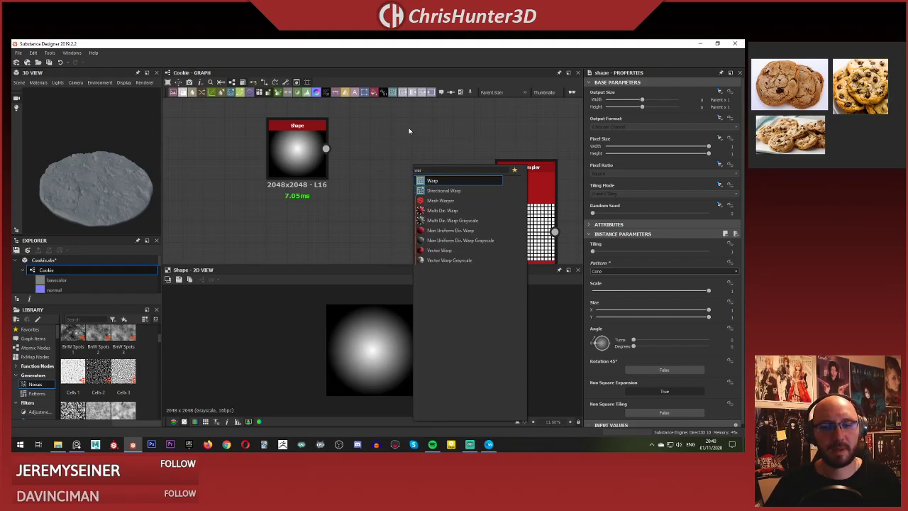
pyautogui.moveTo(420, 148); pyautogui.dragTo(428, 163)
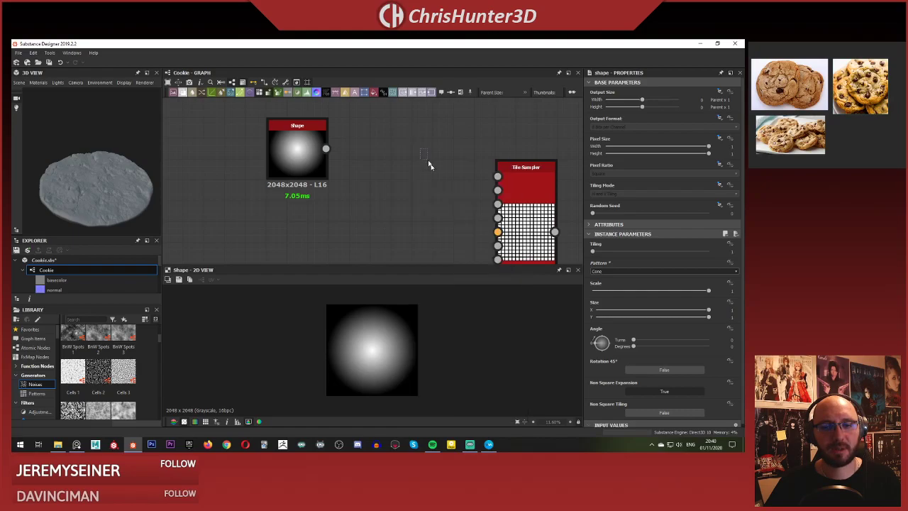
# Add a Warp node between the Shape node and the Tile Sampler, and feed the cone shape into its main input.
pyautogui.press('space')
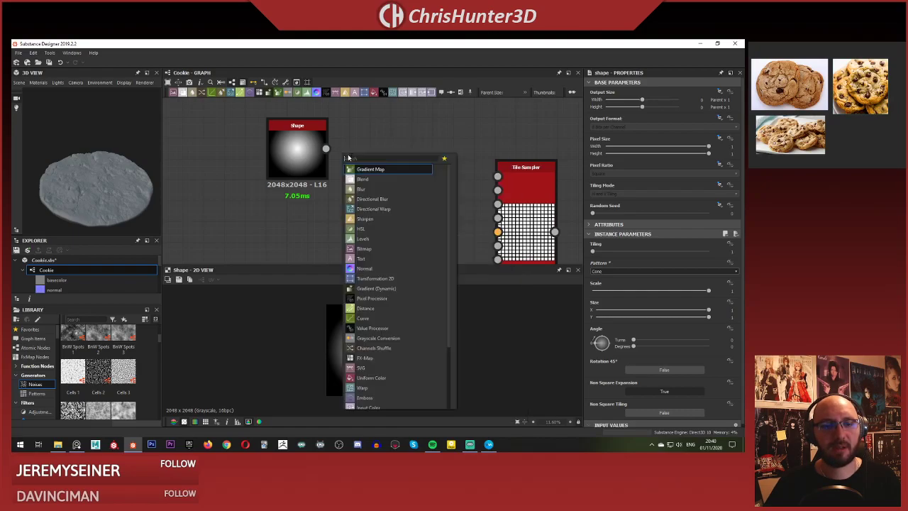
pyautogui.write('warp')
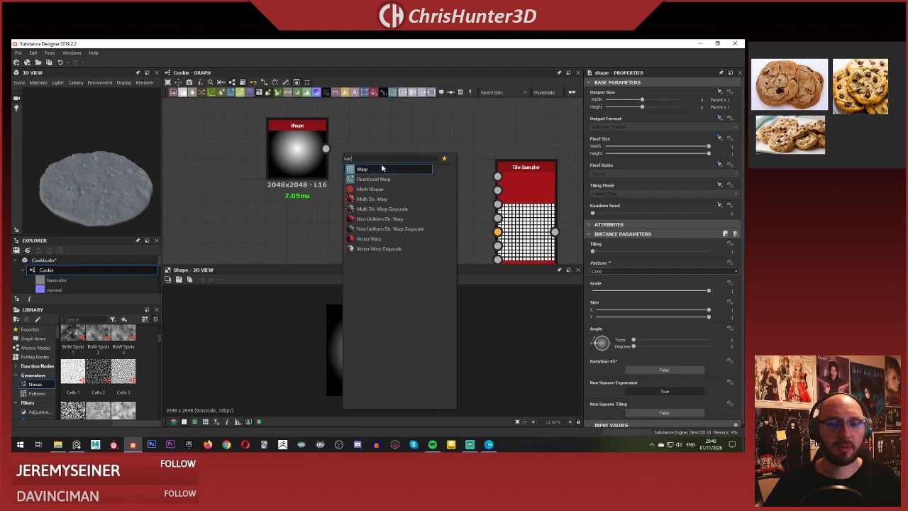
pyautogui.click(401, 168)
pyautogui.moveTo(325, 148); pyautogui.dragTo(401, 191)
# Browse the library's noise and pattern generators for a map suitable for warping the cone.
pyautogui.scroll(-5, 138, 351)
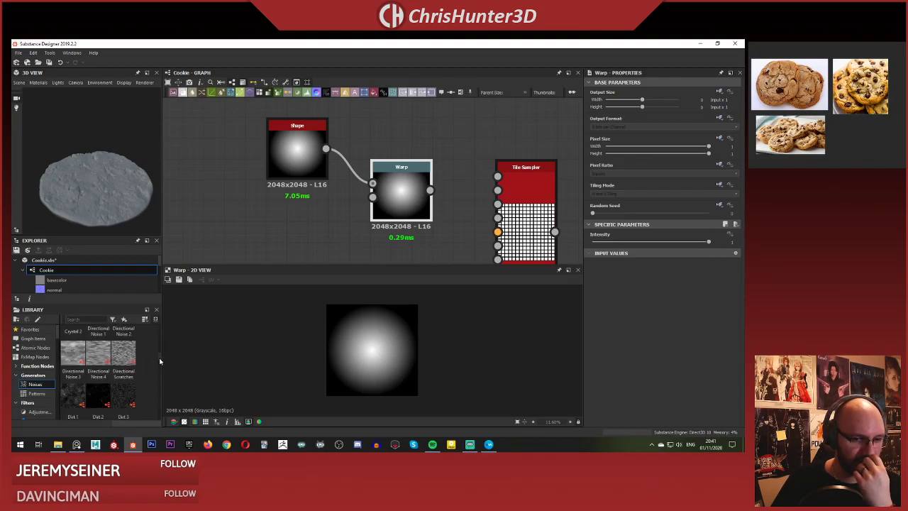
pyautogui.scroll(-5, 160, 363)
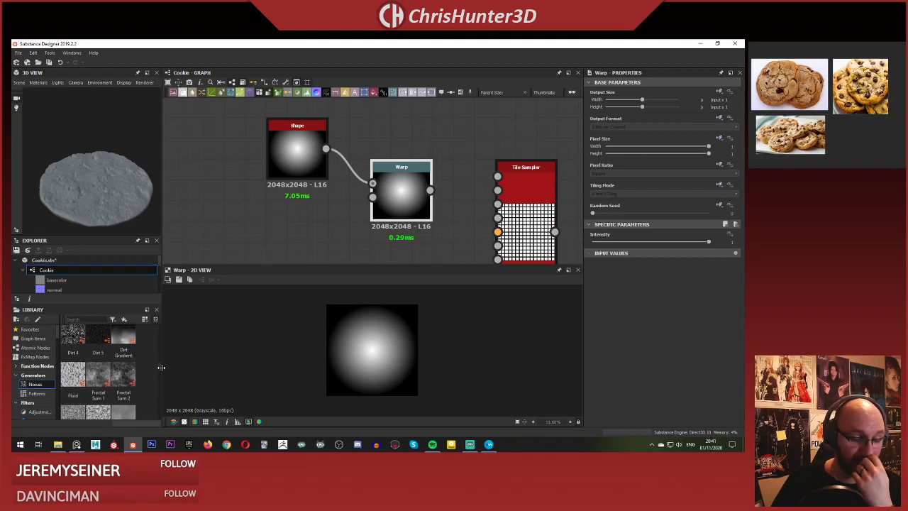
pyautogui.scroll(-10, 162, 371)
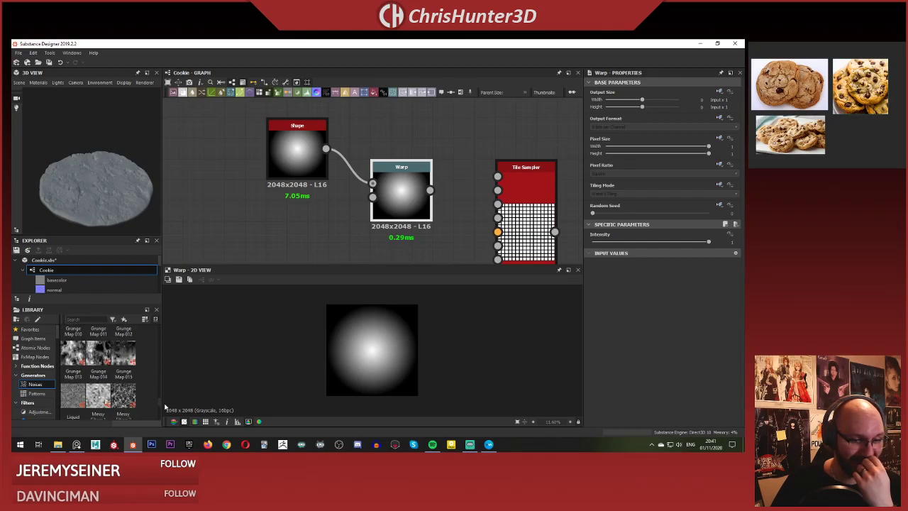
pyautogui.scroll(-3, 164, 409)
pyautogui.click(37, 393)
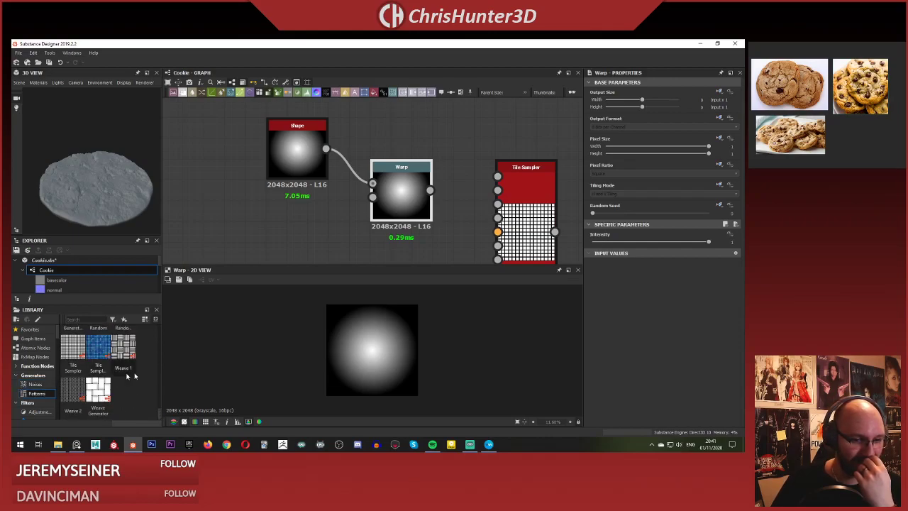
pyautogui.scroll(5, 159, 408)
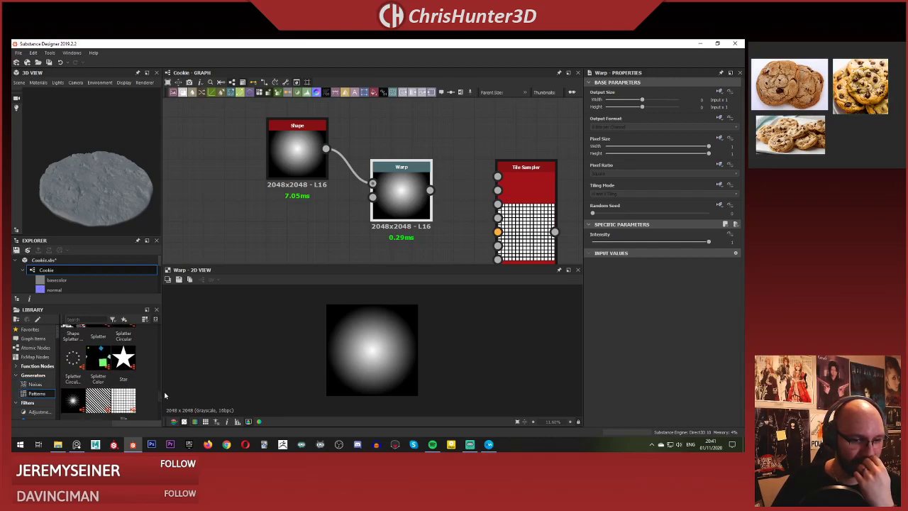
pyautogui.scroll(5, 165, 383)
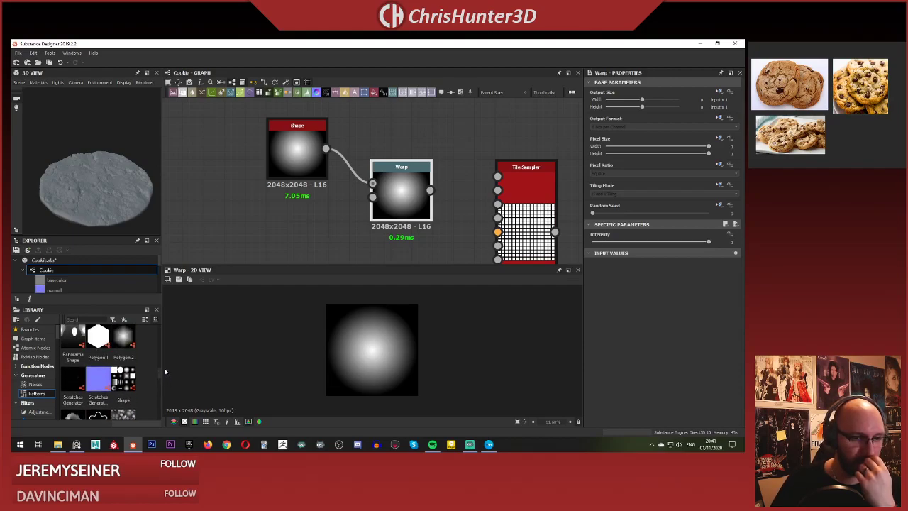
pyautogui.scroll(8, 165, 371)
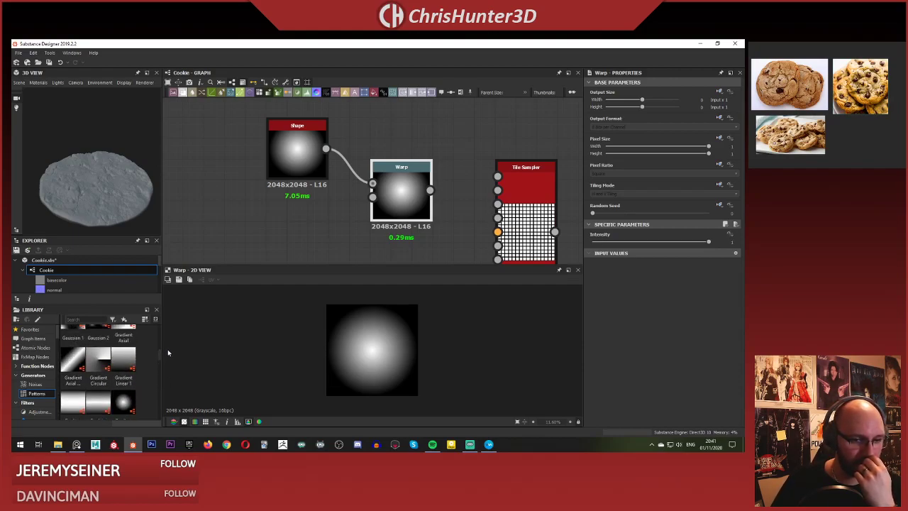
pyautogui.scroll(1, 168, 349)
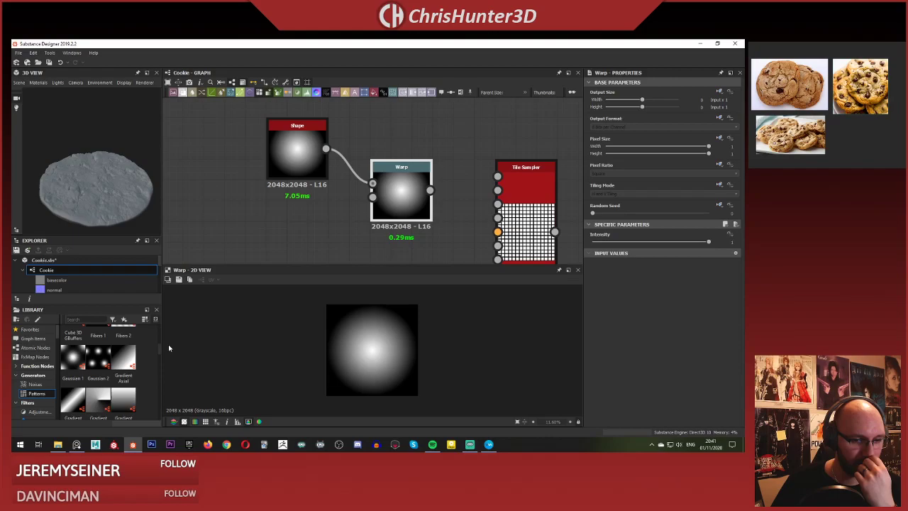
pyautogui.scroll(5, 168, 344)
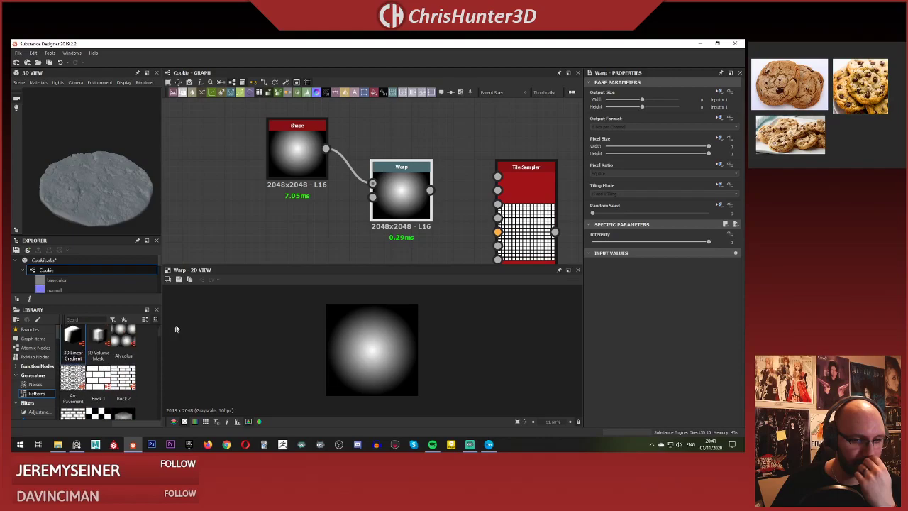
pyautogui.scroll(-4, 178, 324)
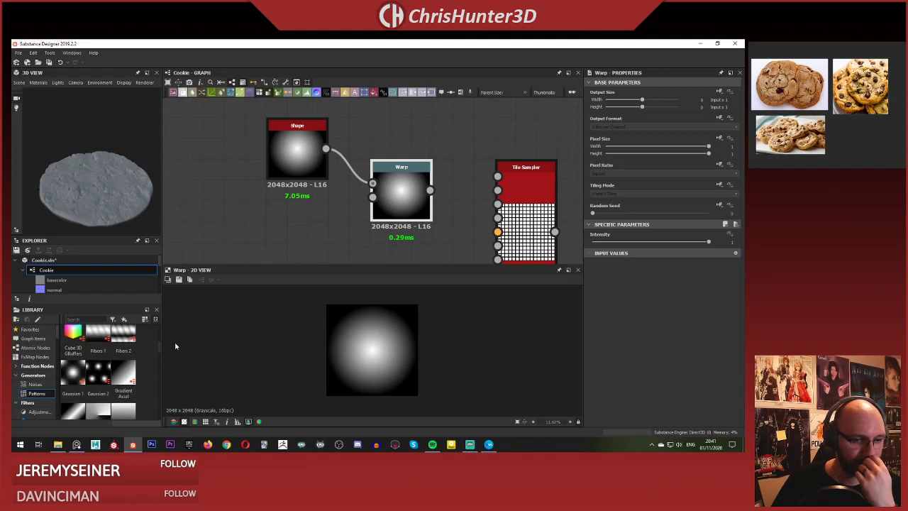
pyautogui.scroll(-10, 177, 334)
pyautogui.click(308, 211)
pyautogui.scroll(2, 312, 213)
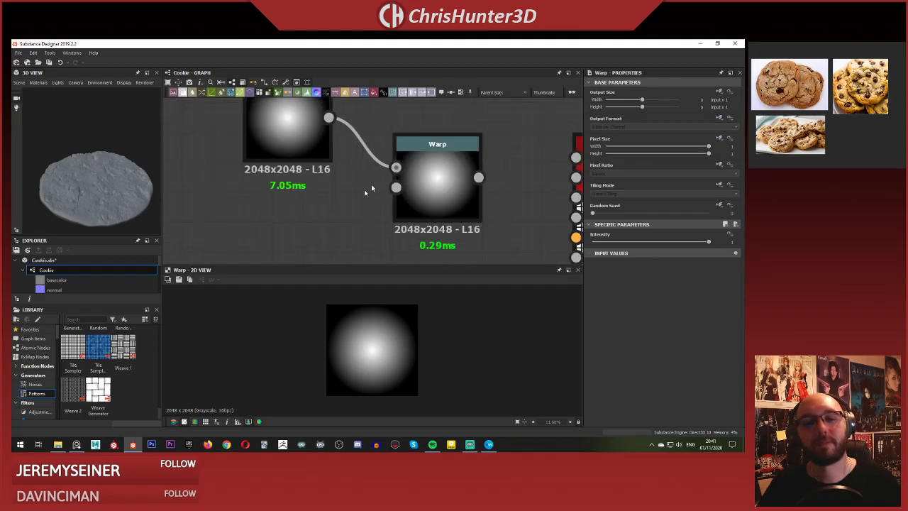
pyautogui.scroll(-2, 354, 199)
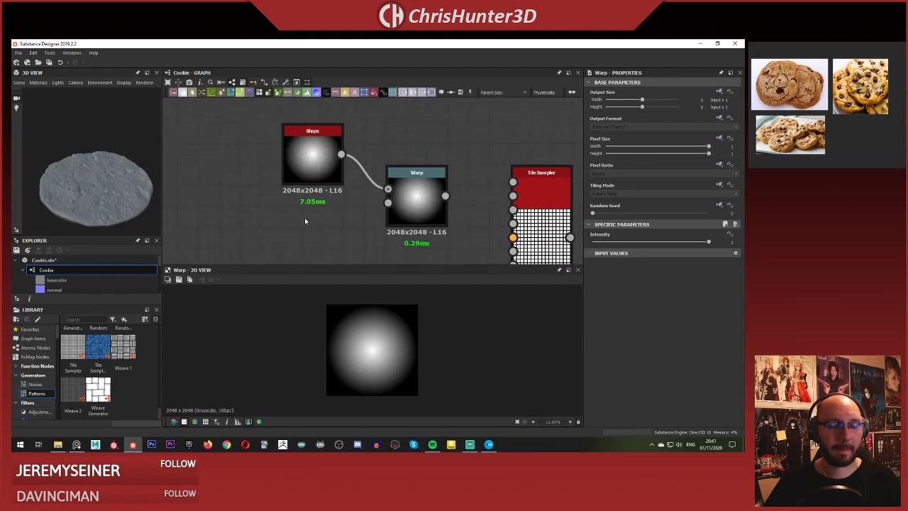
pyautogui.press('space')
pyautogui.click(273, 218)
pyautogui.moveTo(229, 215); pyautogui.dragTo(231, 199, button='middle')
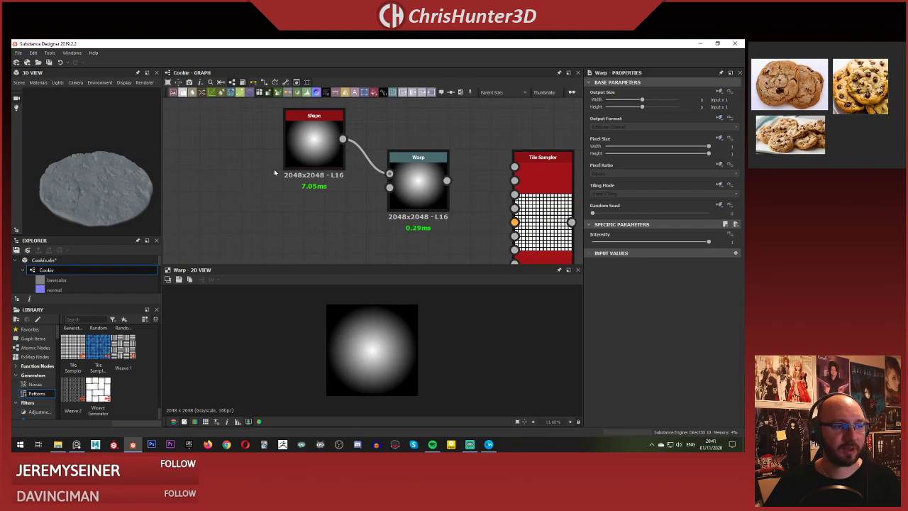
# Move the cone Shape node further up and bring the Warp node closer to it.
pyautogui.moveTo(275, 173); pyautogui.dragTo(272, 192, button='middle')
pyautogui.moveTo(303, 169); pyautogui.dragTo(291, 138)
pyautogui.moveTo(292, 181); pyautogui.dragTo(320, 160, button='middle')
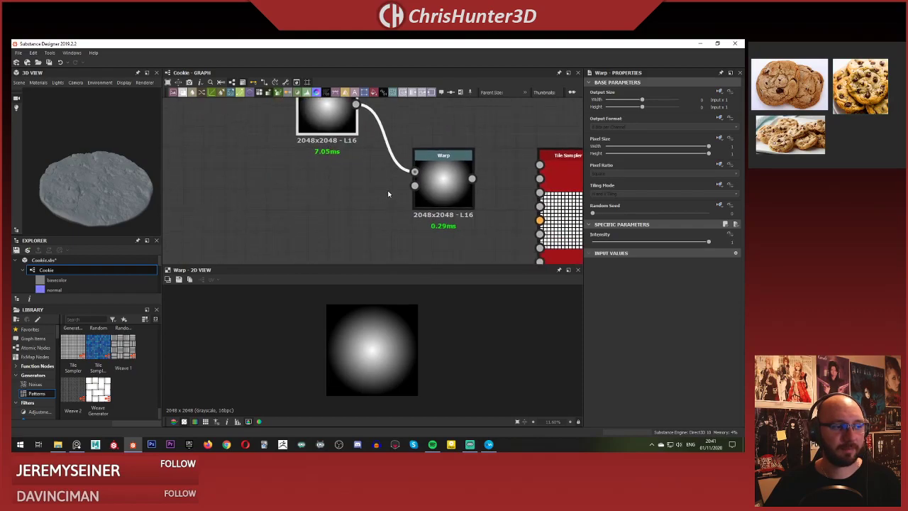
pyautogui.moveTo(388, 194); pyautogui.dragTo(348, 220, button='middle')
pyautogui.moveTo(404, 132); pyautogui.dragTo(380, 164)
pyautogui.moveTo(400, 201); pyautogui.dragTo(376, 183)
pyautogui.moveTo(379, 190)
pyautogui.mouseDown(button='middle')
pyautogui.moveTo(420, 185)
pyautogui.moveTo(418, 195)
pyautogui.moveTo(417, 184)
pyautogui.mouseUp(button='middle')
pyautogui.click(428, 184)
# Connect the Warp node's output to the Tile Sampler's first pattern input.
pyautogui.scroll(-1, 462, 209)
pyautogui.scroll(1, 411, 185)
pyautogui.moveTo(408, 165); pyautogui.dragTo(497, 171)
pyautogui.moveTo(527, 198); pyautogui.dragTo(456, 177, button='middle')
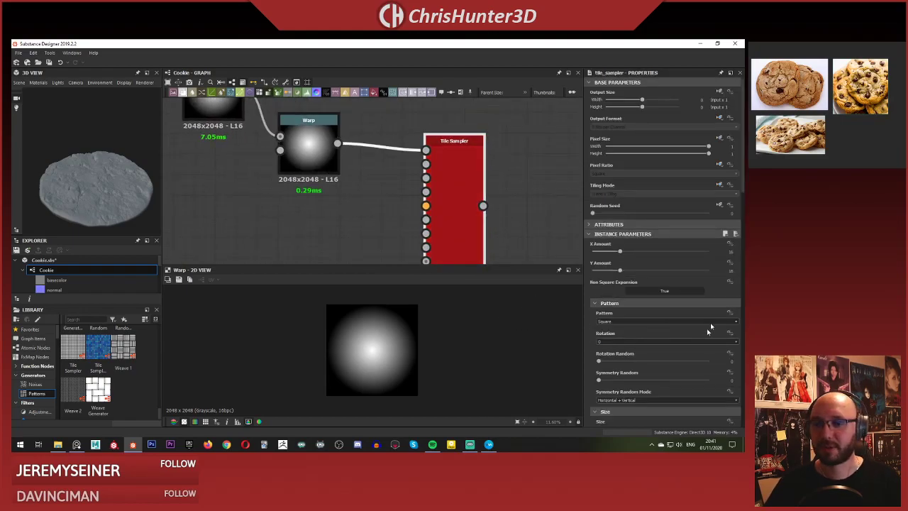
# Show the Tile Sampler in the 2D view and set its pattern to Pattern Input.
pyautogui.click(630, 322)
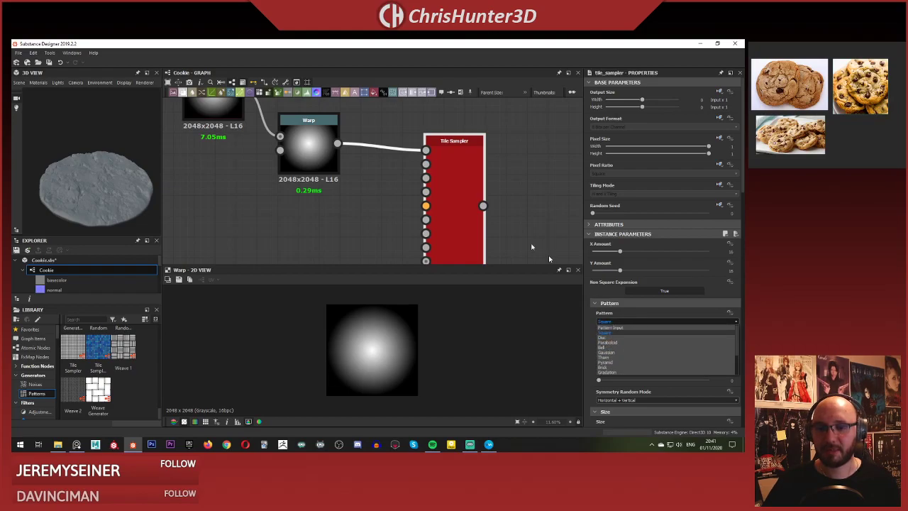
pyautogui.click(531, 247)
pyautogui.doubleClick(447, 191)
pyautogui.scroll(8, 383, 341)
pyautogui.scroll(-5, 392, 329)
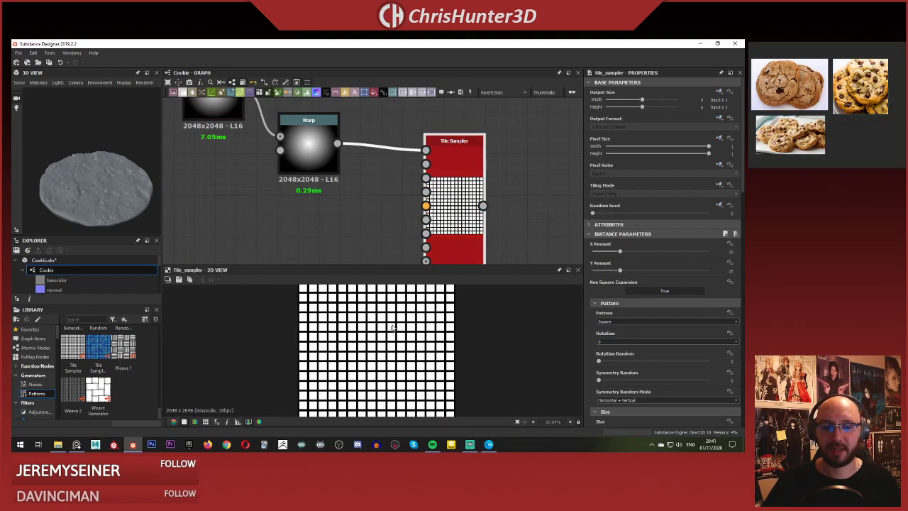
pyautogui.scroll(-2, 392, 328)
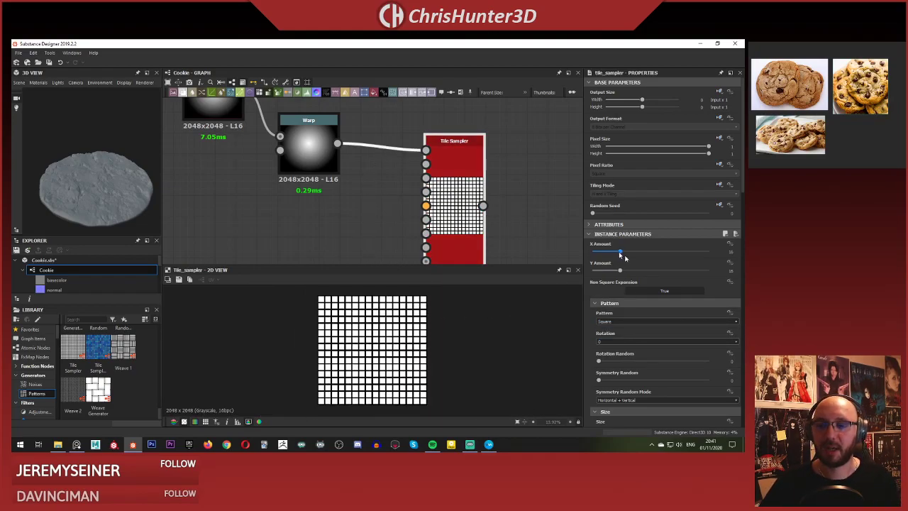
pyautogui.click(657, 325)
pyautogui.click(655, 327)
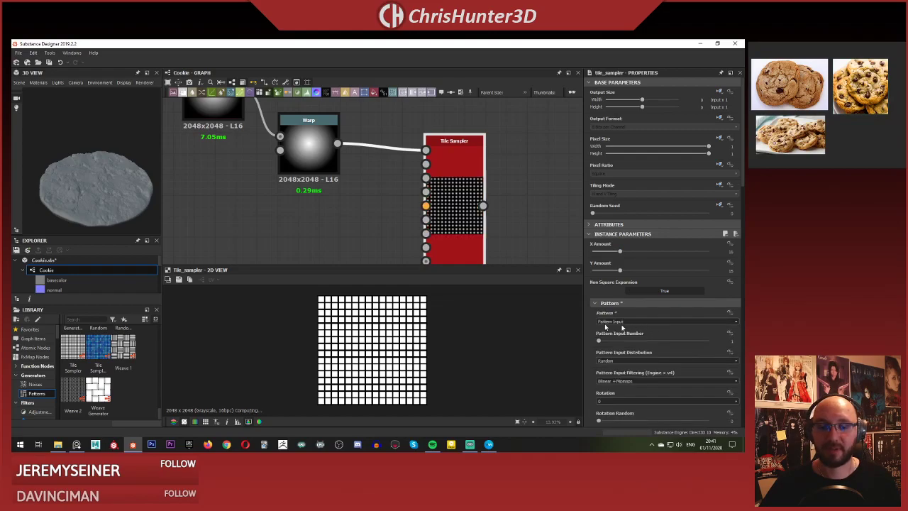
pyautogui.scroll(5, 383, 346)
pyautogui.scroll(-4, 383, 346)
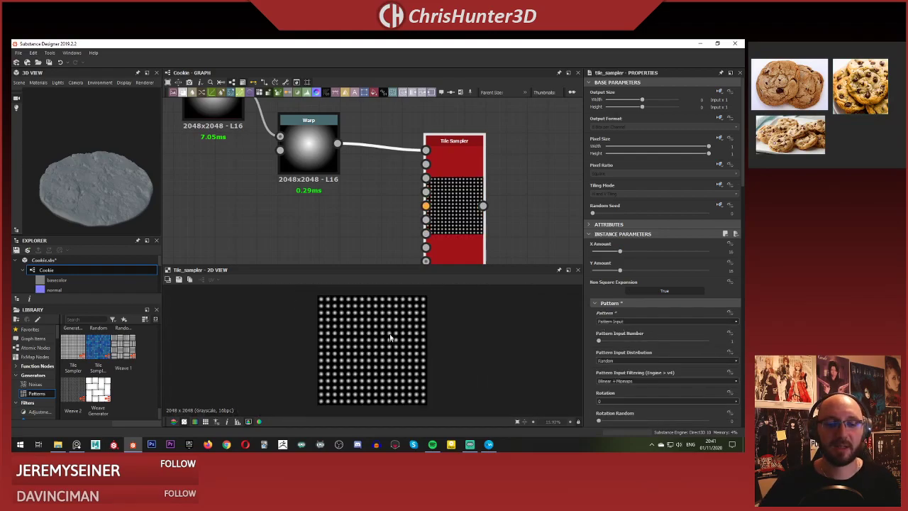
# Check the Tile Sampler's input names and find the warped cookie disc in the lower part of the graph.
pyautogui.moveTo(333, 200); pyautogui.dragTo(312, 179, button='middle')
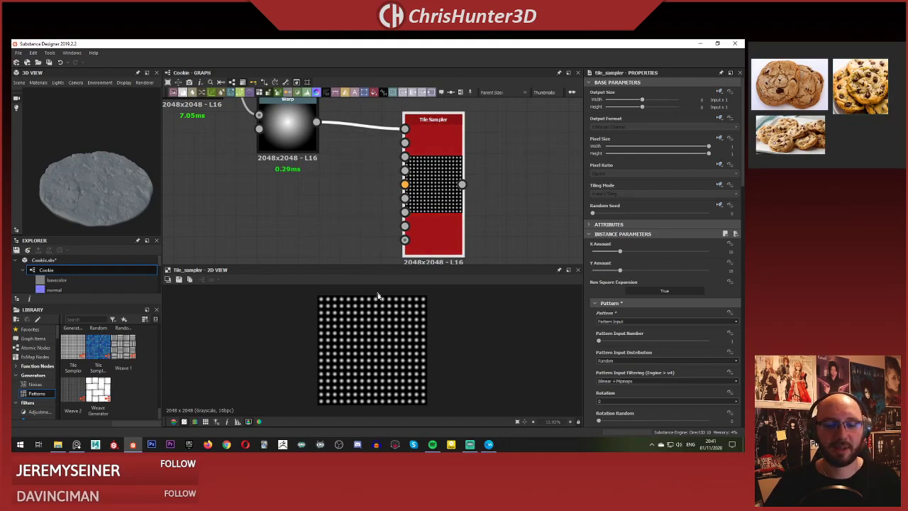
pyautogui.scroll(-1, 428, 222)
pyautogui.scroll(-2, 429, 222)
pyautogui.scroll(4, 434, 206)
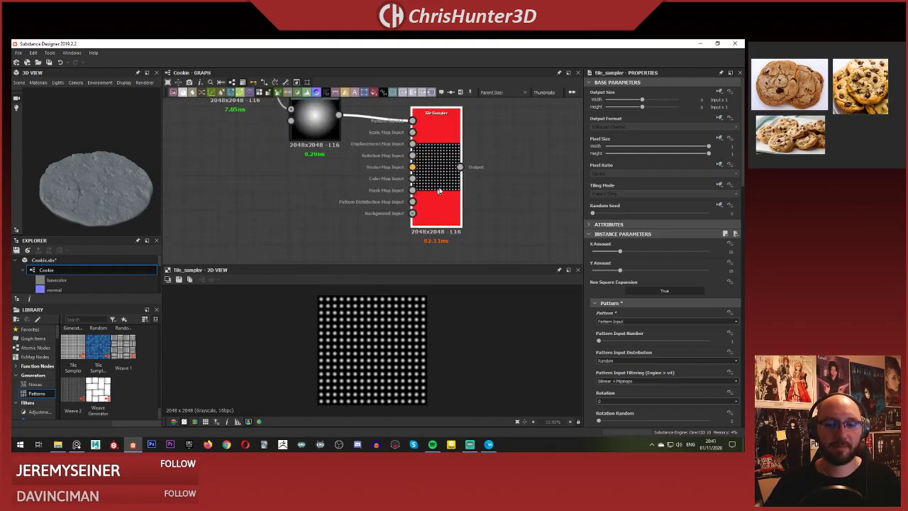
pyautogui.scroll(-6, 426, 200)
pyautogui.moveTo(434, 252); pyautogui.dragTo(425, 177, button='middle')
pyautogui.scroll(4, 426, 177)
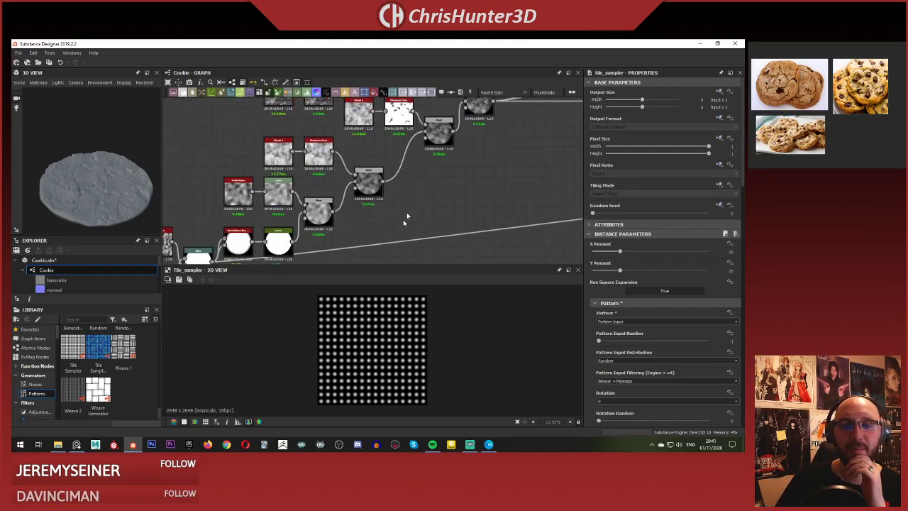
pyautogui.scroll(-4, 407, 212)
pyautogui.moveTo(380, 220); pyautogui.dragTo(461, 175, button='middle')
pyautogui.scroll(3, 452, 182)
pyautogui.scroll(1, 363, 200)
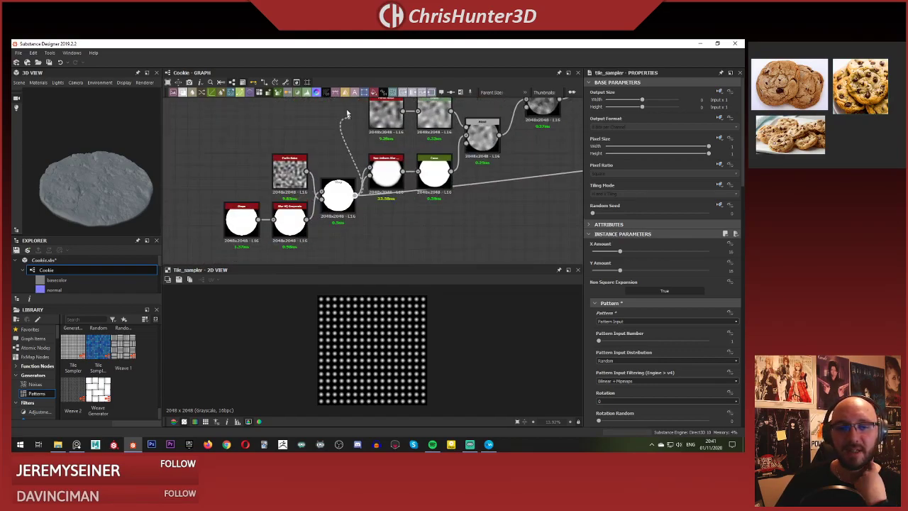
pyautogui.moveTo(347, 110); pyautogui.dragTo(348, 114)
pyautogui.click(325, 160)
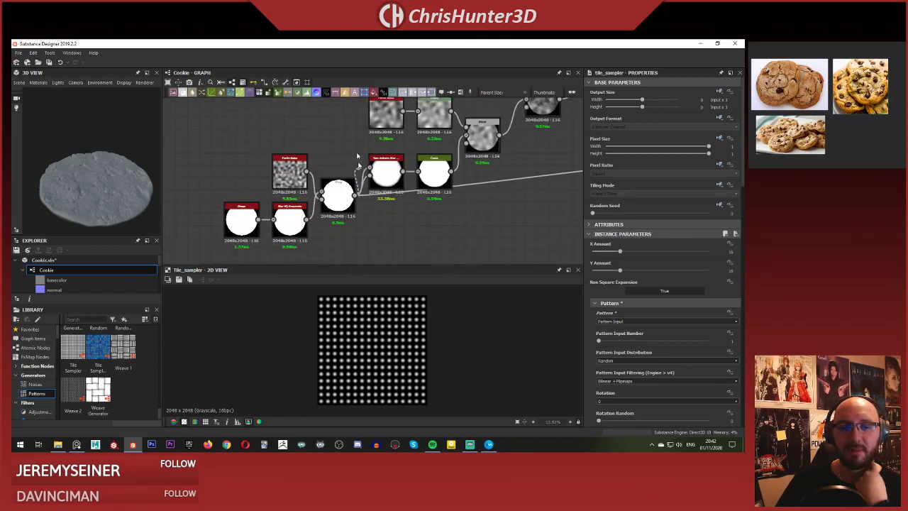
pyautogui.rightClick(358, 177)
pyautogui.click(338, 137)
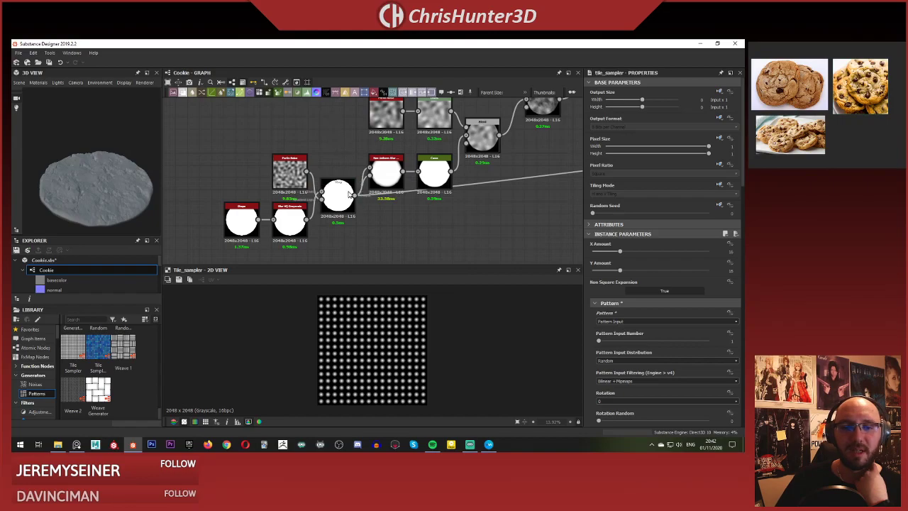
# Connect the output of the Warp node holding the cookie disc to the Tile Sampler's Mask Map Input.
pyautogui.click(356, 195)
pyautogui.moveTo(319, 109); pyautogui.dragTo(359, 242, button='middle')
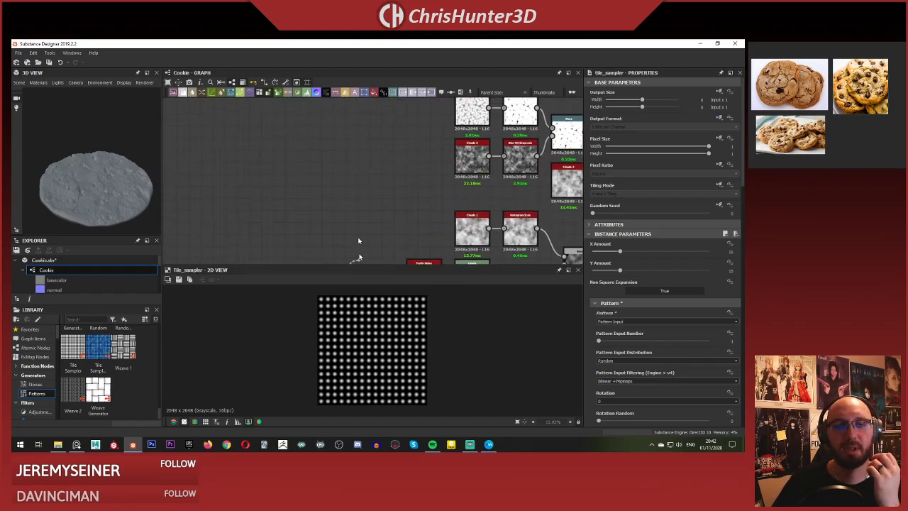
pyautogui.moveTo(383, 106); pyautogui.dragTo(320, 245, button='middle')
pyautogui.scroll(3, 419, 234)
pyautogui.scroll(4, 429, 234)
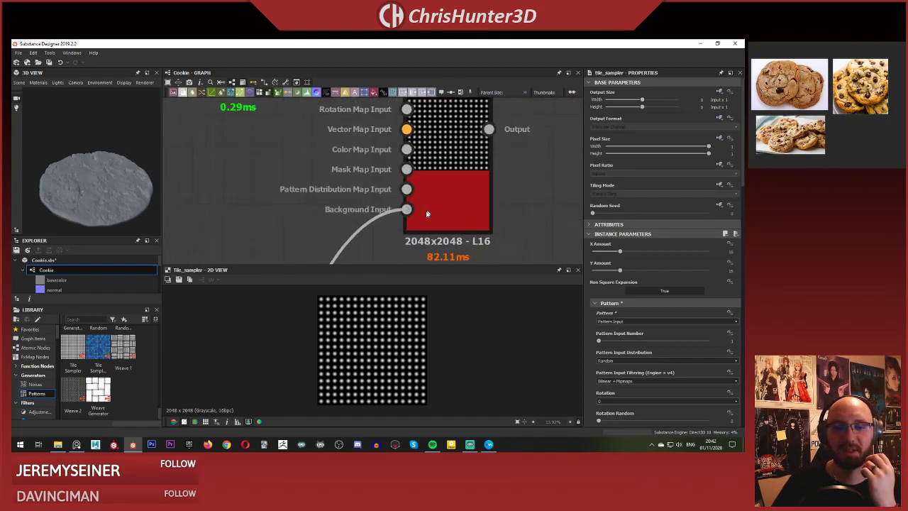
pyautogui.click(406, 171)
pyautogui.scroll(-4, 320, 156)
pyautogui.moveTo(319, 158); pyautogui.dragTo(319, 189, button='middle')
# Set the Tile Sampler's Mask Map Threshold to 1.
pyautogui.click(379, 175)
pyautogui.scroll(-2, 670, 331)
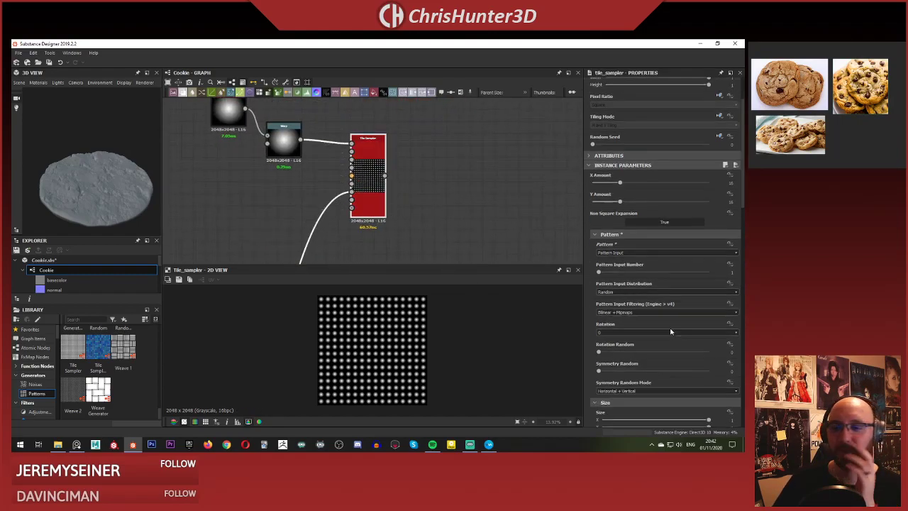
pyautogui.scroll(-10, 670, 331)
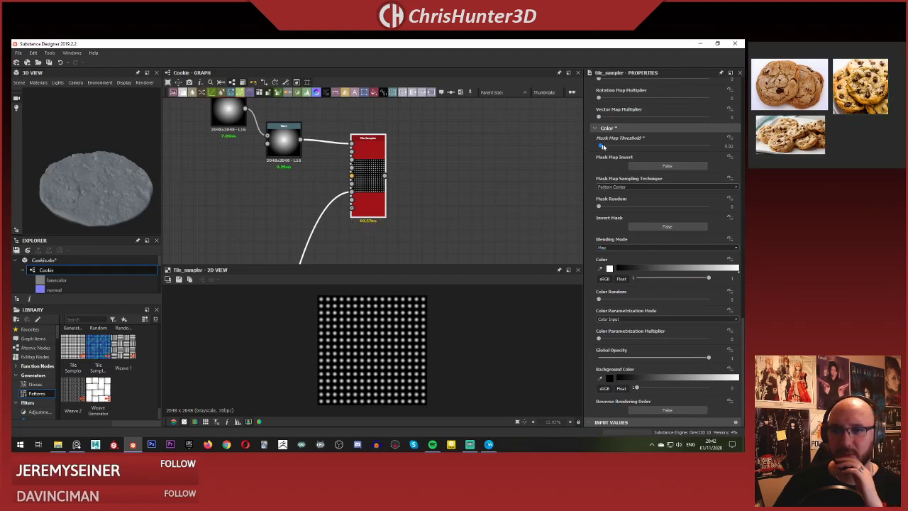
pyautogui.moveTo(603, 146); pyautogui.dragTo(729, 157)
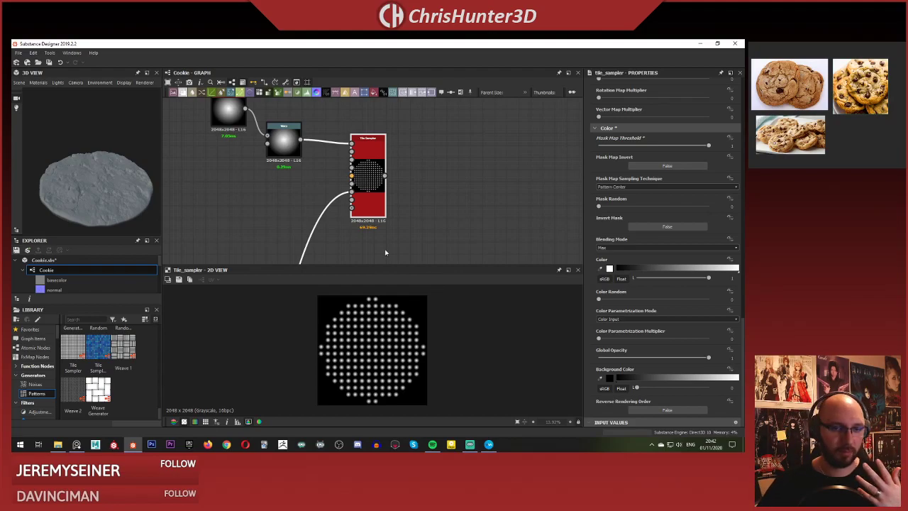
# Set the Tile Sampler's X Amount and Y Amount both to 6.
pyautogui.scroll(3, 411, 170)
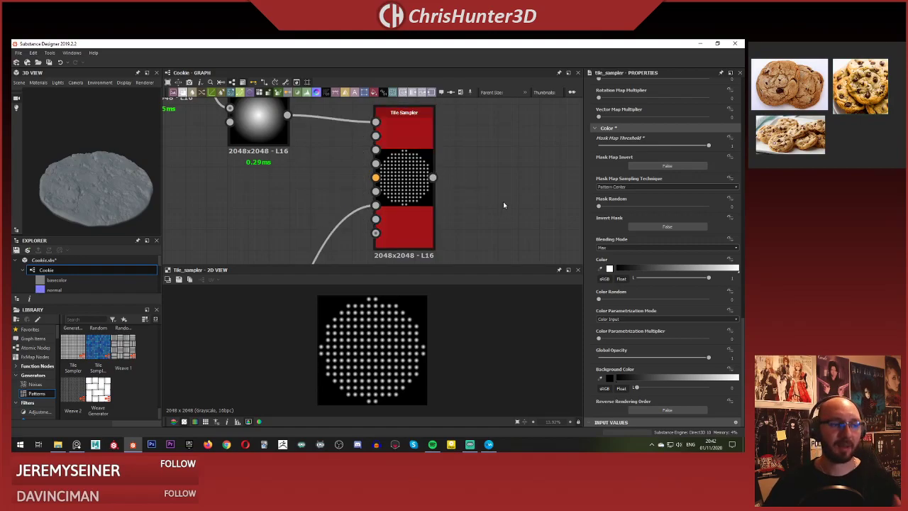
pyautogui.scroll(2, 560, 244)
pyautogui.scroll(8, 687, 292)
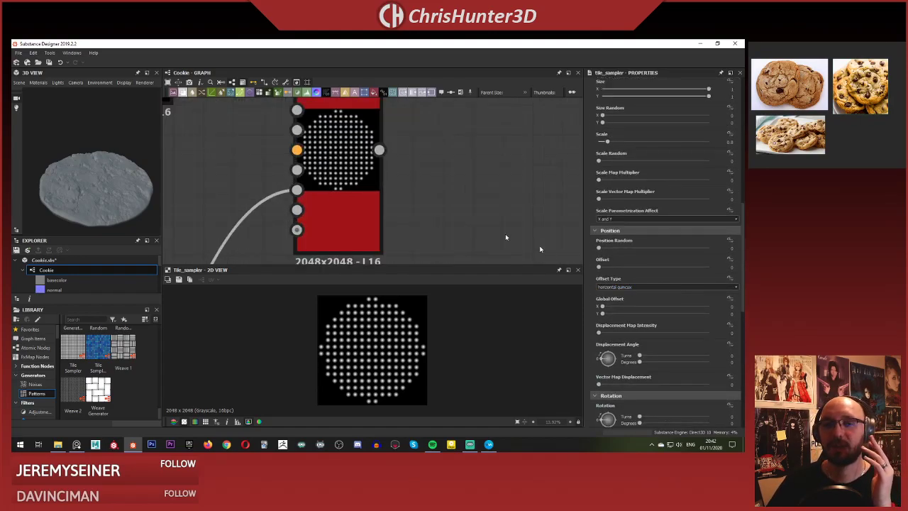
pyautogui.scroll(-5, 442, 196)
pyautogui.scroll(2, 441, 196)
pyautogui.scroll(10, 714, 285)
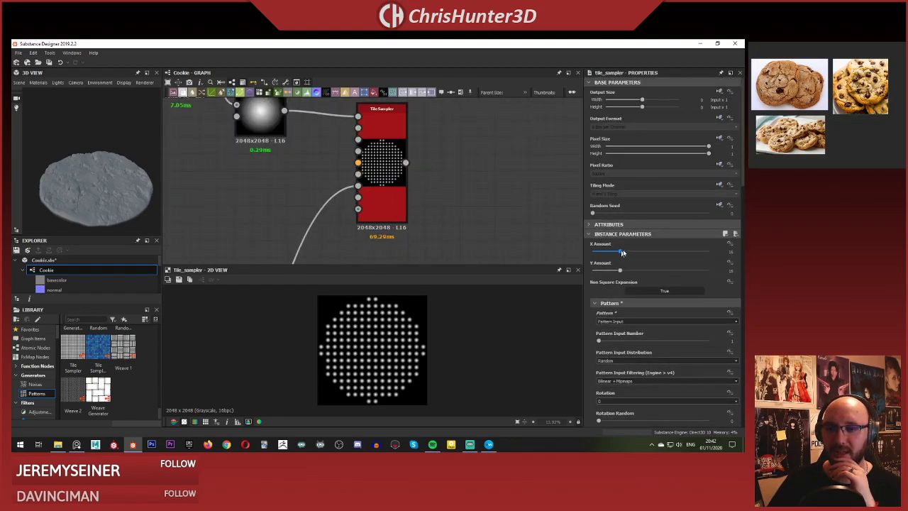
pyautogui.moveTo(616, 252); pyautogui.dragTo(602, 272)
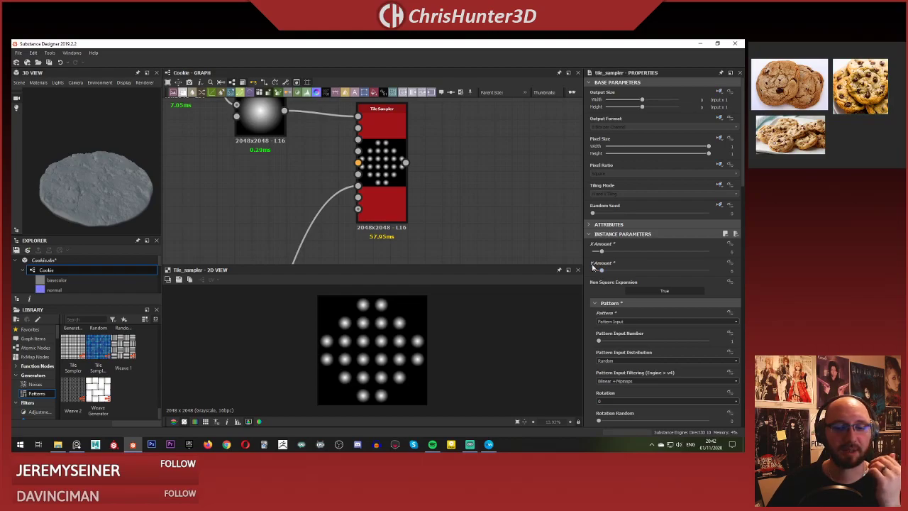
# Set the Tile Sampler's pattern Rotation Random to 0.42, Scale to 1 and Scale Random to 0.23.
pyautogui.scroll(-3, 630, 290)
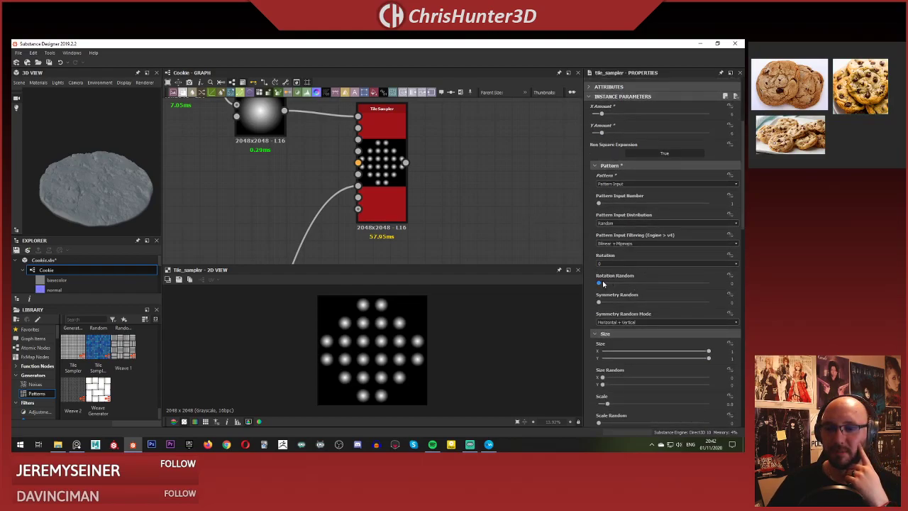
pyautogui.moveTo(599, 283); pyautogui.dragTo(645, 284)
pyautogui.scroll(-2, 600, 306)
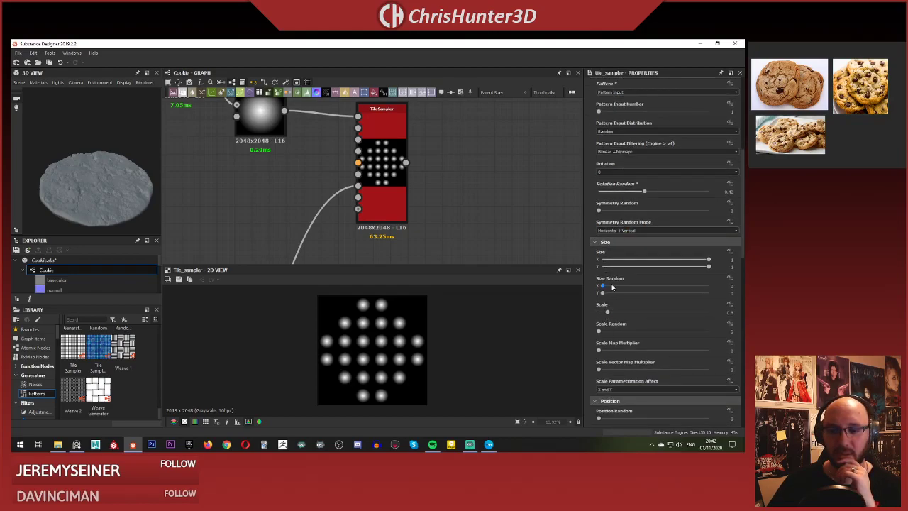
pyautogui.scroll(-1, 616, 284)
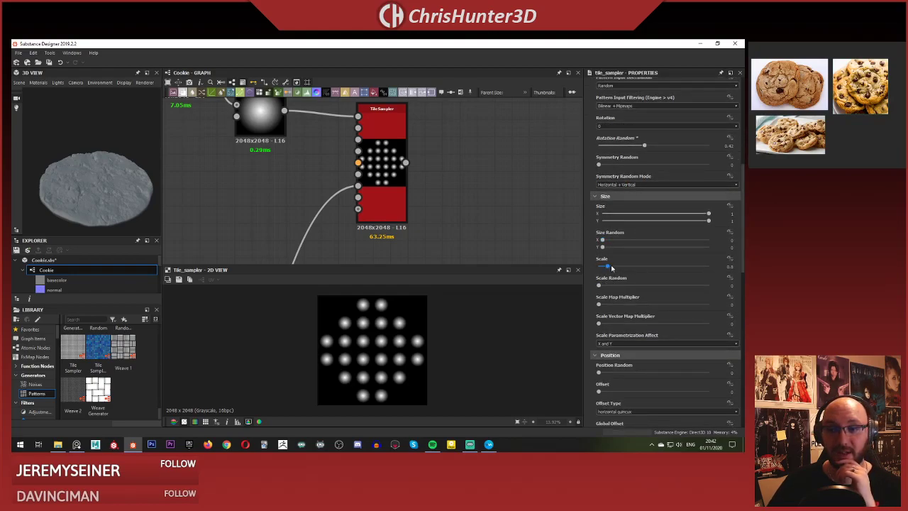
pyautogui.click(612, 266)
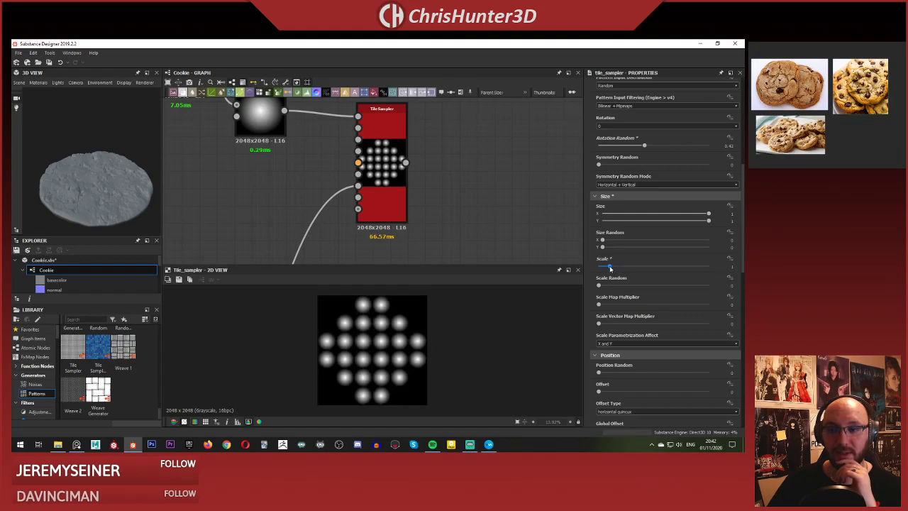
pyautogui.moveTo(602, 287); pyautogui.dragTo(624, 286)
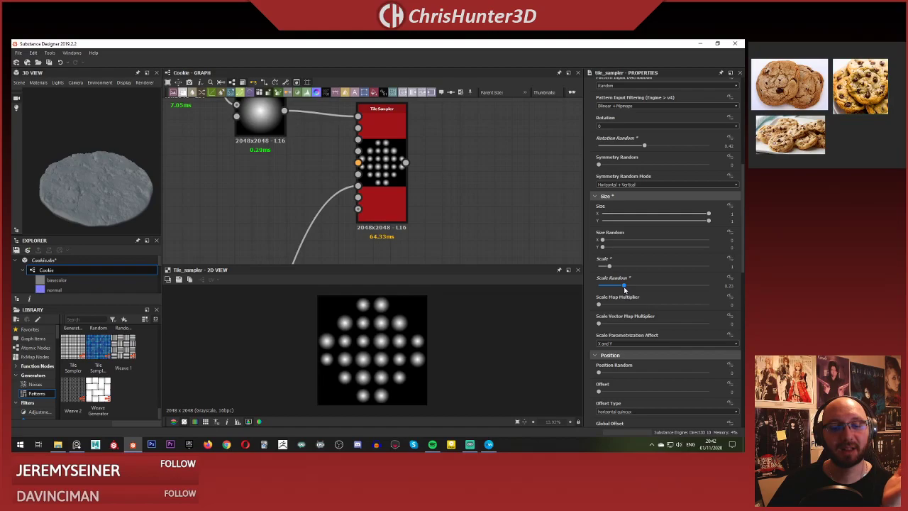
# Set the Tile Sampler's Position Random to 1.83 and its Offset to 0.78.
pyautogui.scroll(-4, 624, 288)
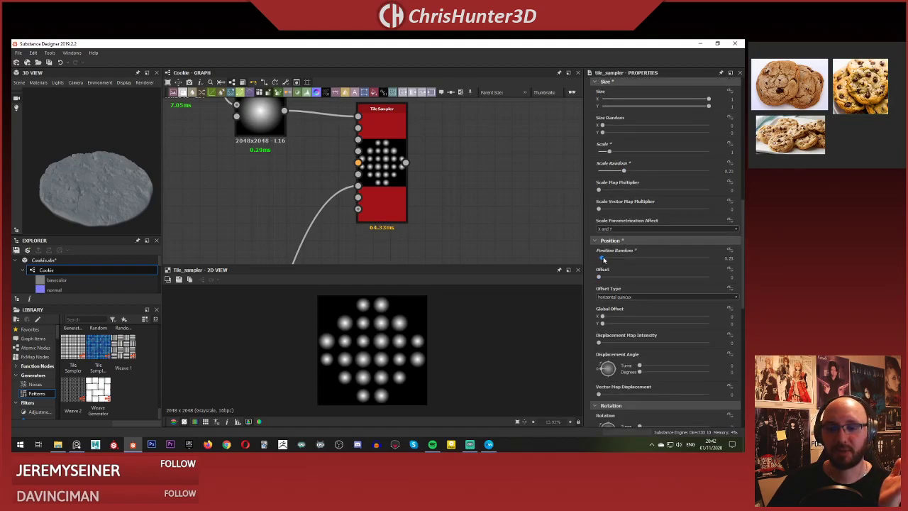
pyautogui.moveTo(603, 259); pyautogui.dragTo(685, 284)
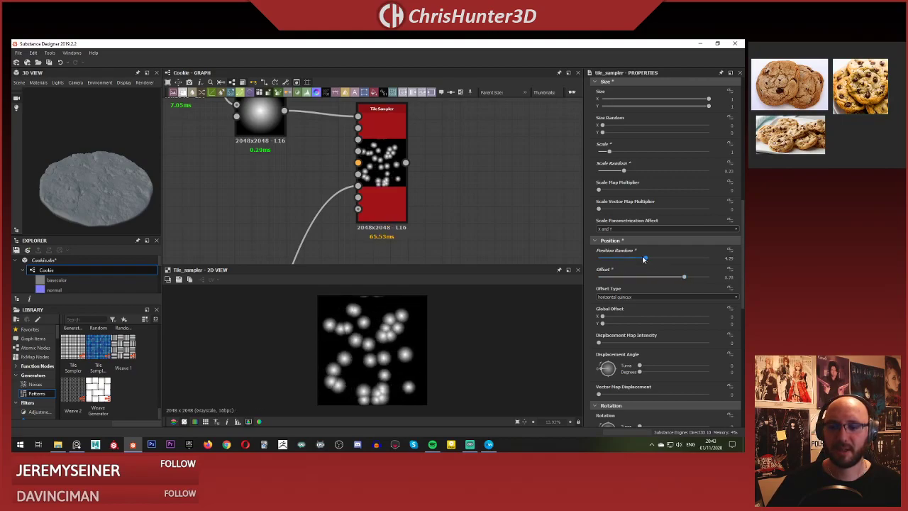
pyautogui.moveTo(645, 258); pyautogui.dragTo(619, 255)
# Set the Tile Sampler's Mask Random to 0.67 and briefly try Invert Mask, leaving it at False.
pyautogui.scroll(-4, 641, 319)
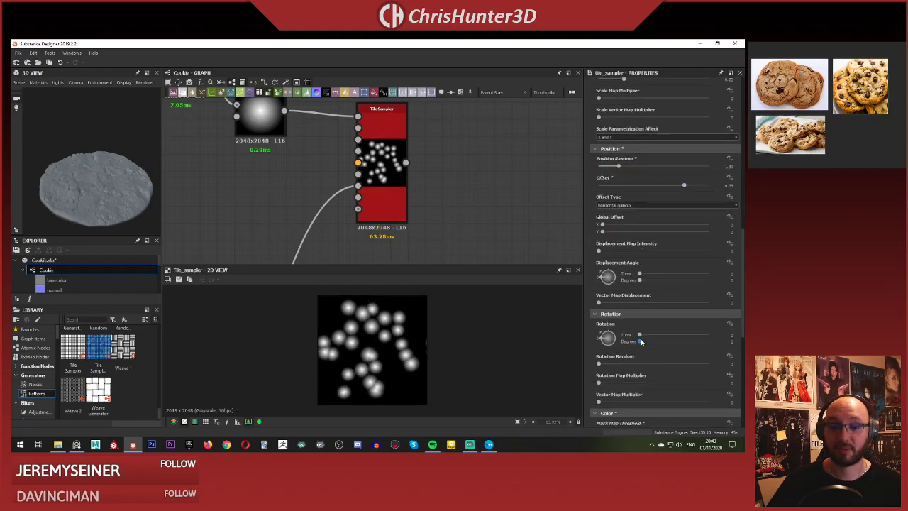
pyautogui.scroll(-3, 642, 321)
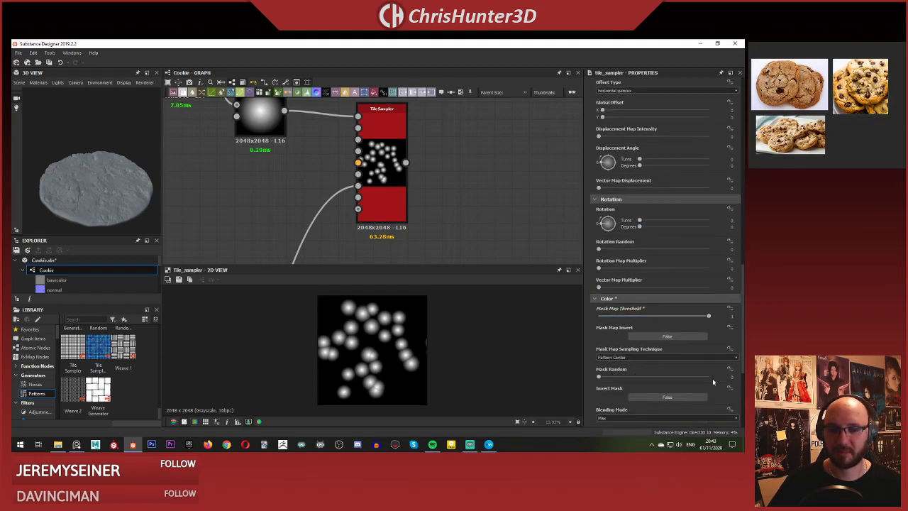
pyautogui.moveTo(598, 377); pyautogui.dragTo(675, 380)
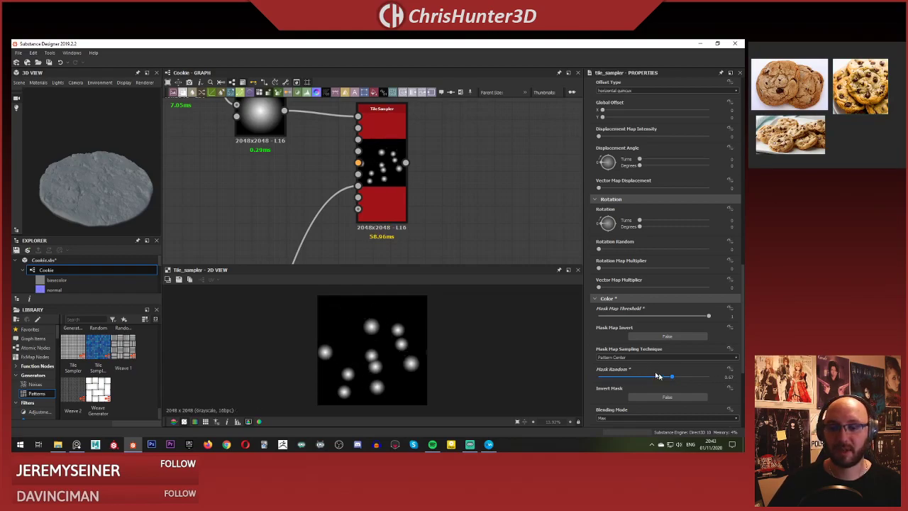
pyautogui.click(670, 398)
pyautogui.click(672, 399)
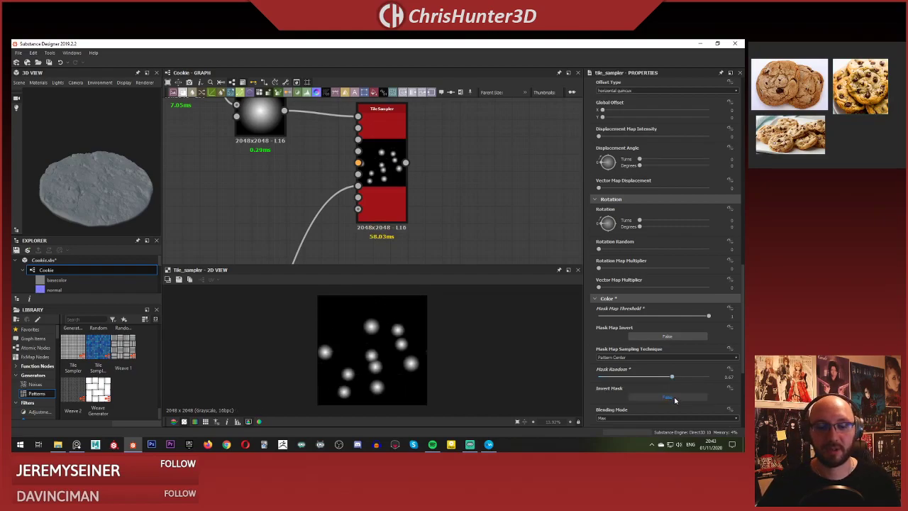
# Raise the Tile Sampler's Position Random to about 2.46 and try an Offset of 1 with the vertical quincunx Offset Type.
pyautogui.scroll(3, 614, 266)
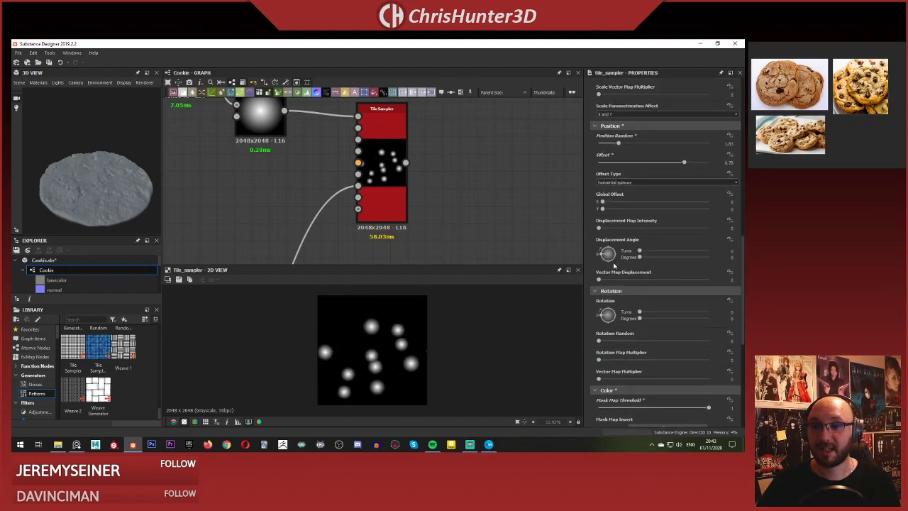
pyautogui.scroll(1, 600, 227)
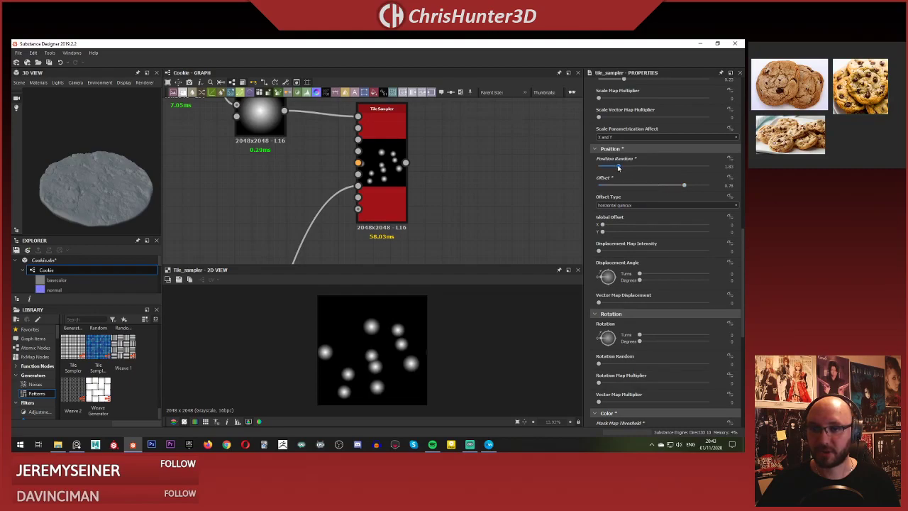
pyautogui.moveTo(618, 167); pyautogui.dragTo(739, 223)
pyautogui.click(639, 205)
pyautogui.click(639, 215)
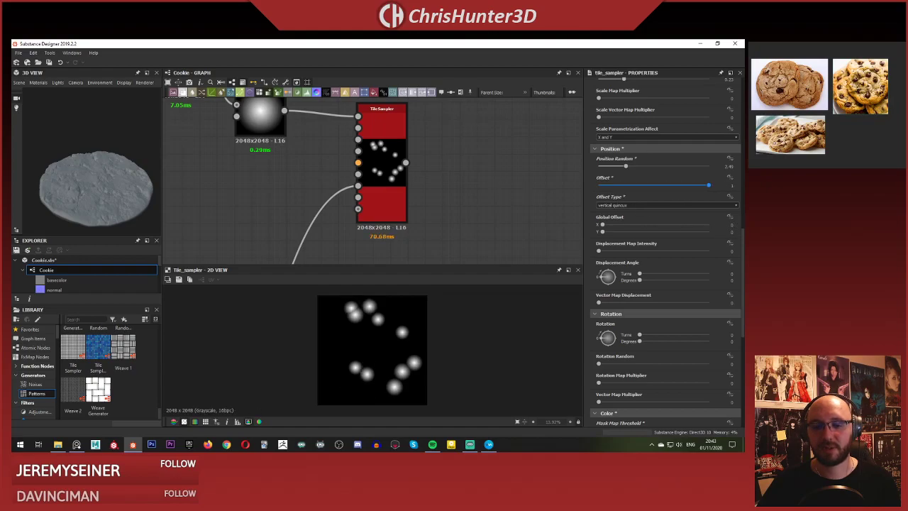
# Set the Tile Sampler's Offset to 0.82 with the horizontal quincunx Offset Type, and its Mask Random to 0.69.
pyautogui.moveTo(708, 186); pyautogui.dragTo(635, 185)
pyautogui.click(634, 206)
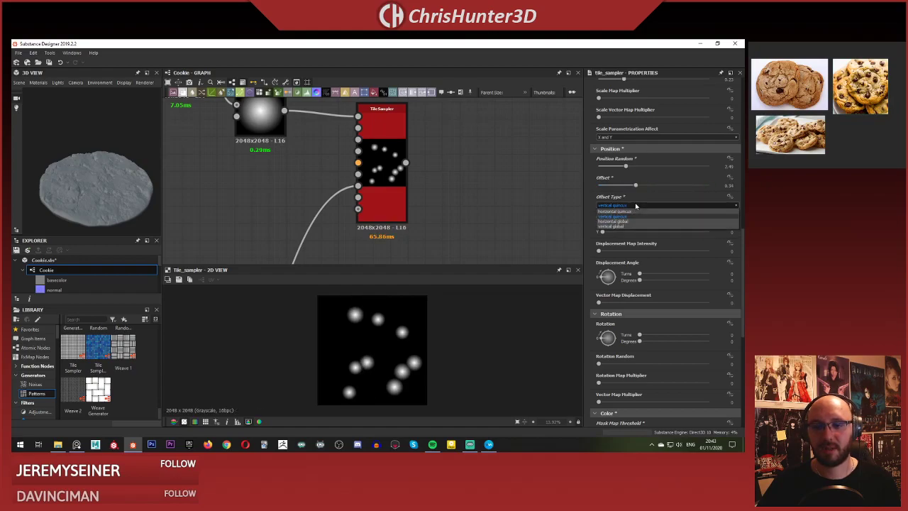
pyautogui.click(636, 206)
pyautogui.click(633, 205)
pyautogui.click(632, 205)
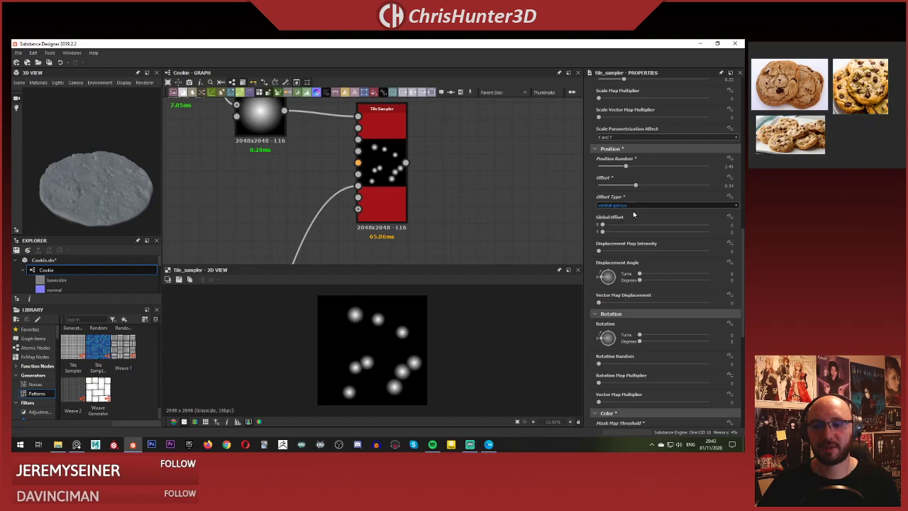
pyautogui.moveTo(634, 185); pyautogui.dragTo(689, 209)
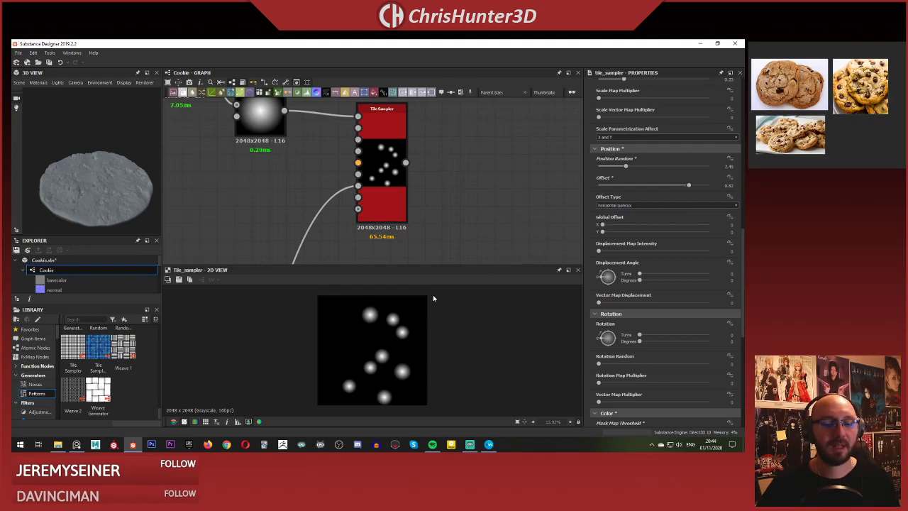
pyautogui.scroll(-1, 657, 284)
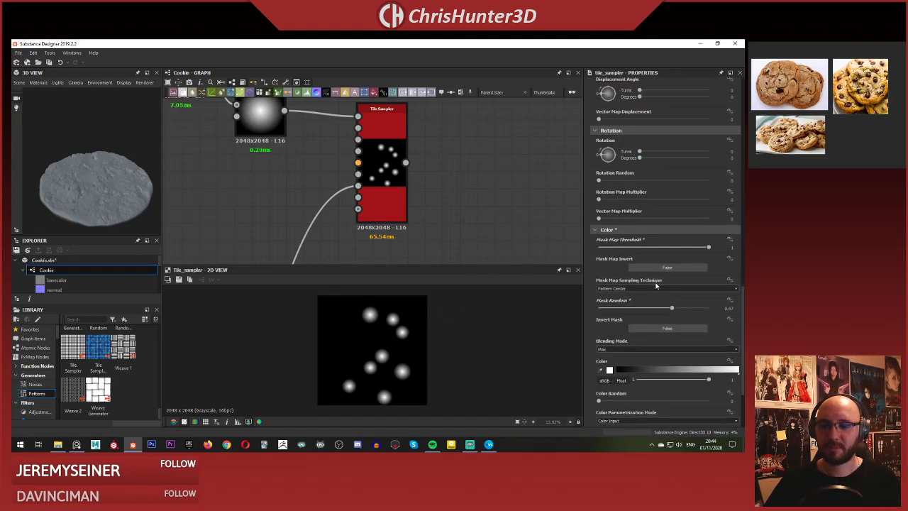
pyautogui.moveTo(667, 311); pyautogui.dragTo(675, 310)
pyautogui.moveTo(425, 220); pyautogui.dragTo(509, 237, button='middle')
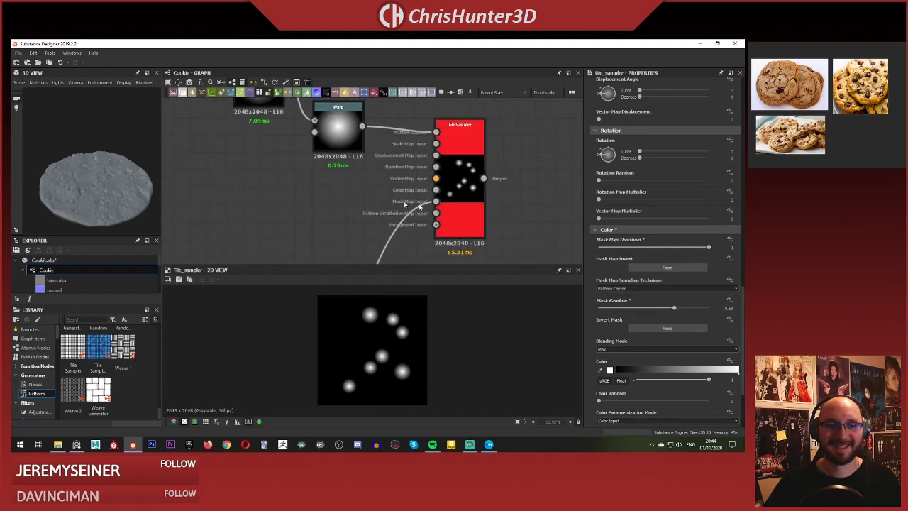
pyautogui.scroll(-2, 370, 213)
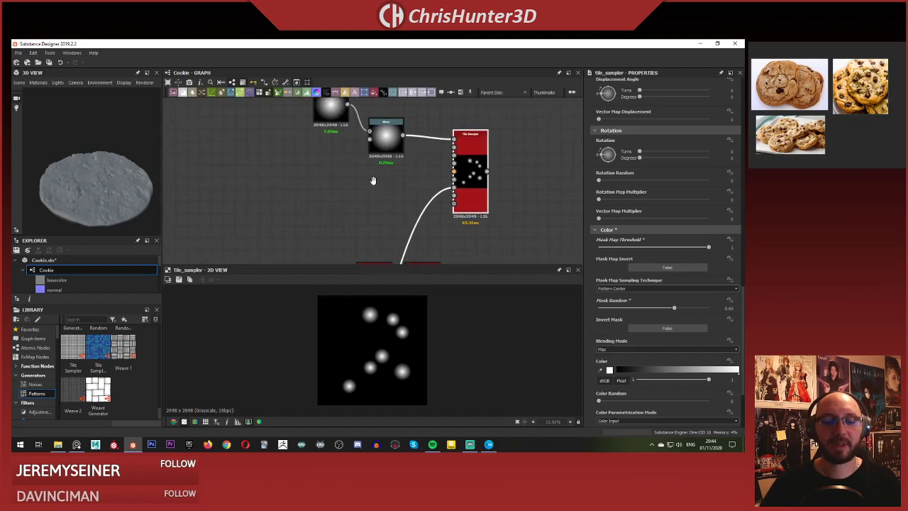
pyautogui.scroll(2, 404, 199)
pyautogui.scroll(-2, 397, 199)
pyautogui.scroll(3, 383, 202)
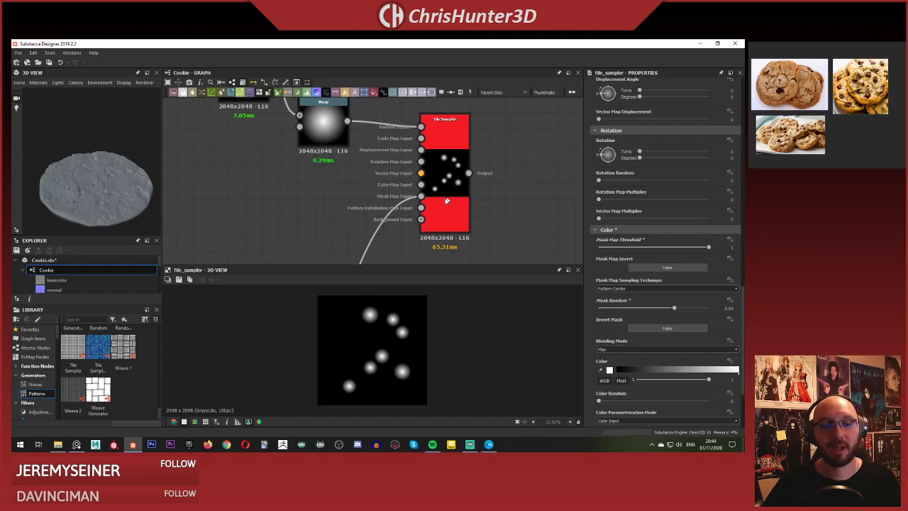
pyautogui.press('space')
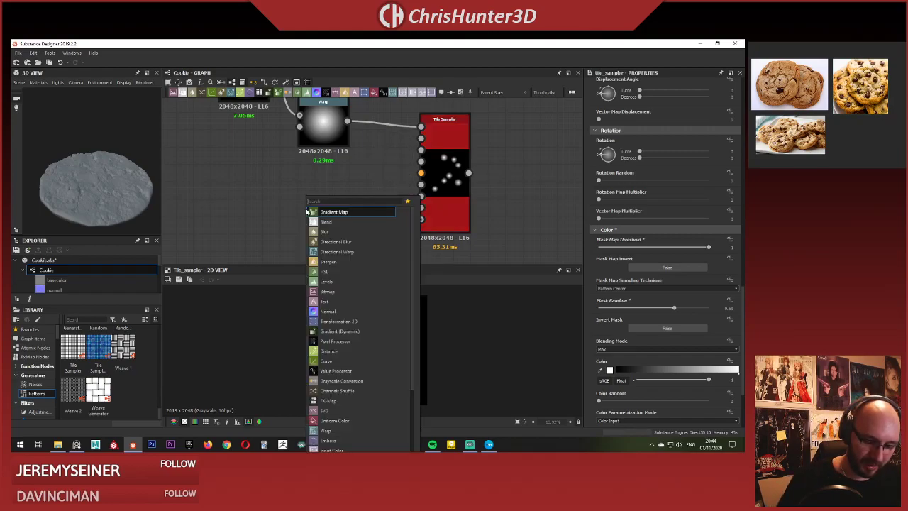
pyautogui.write('cloud')
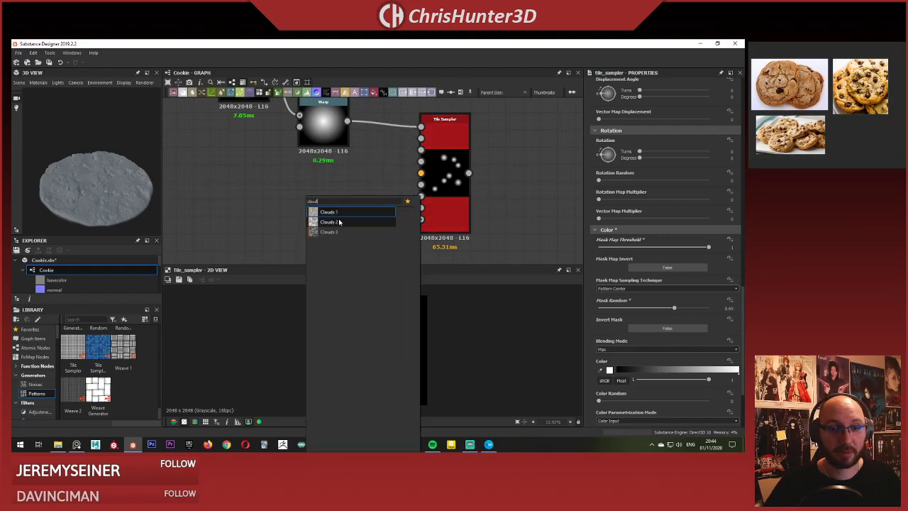
pyautogui.click(328, 222)
pyautogui.moveTo(312, 208); pyautogui.dragTo(294, 204)
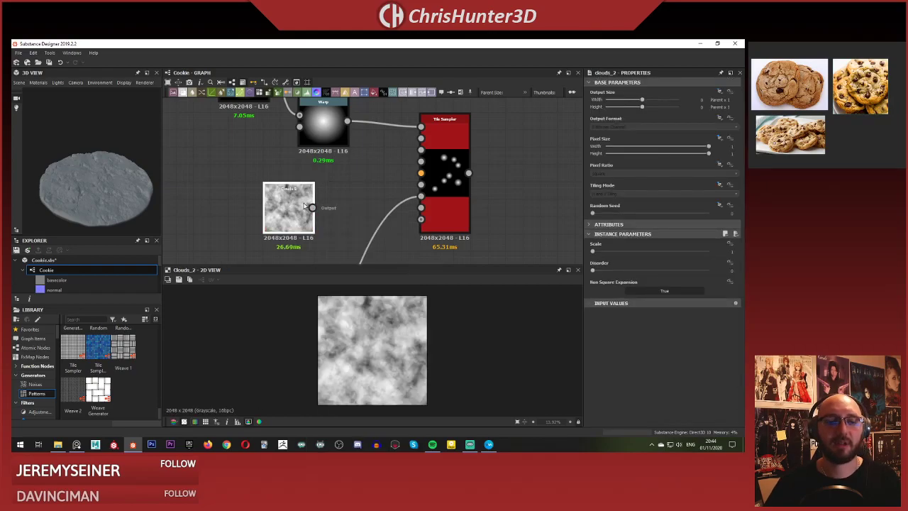
pyautogui.press('Delete')
# Add a Perlin Noise node beside the Tile Sampler and lower its Scale to get broad, soft blotches.
pyautogui.press('space')
pyautogui.write('perl')
pyautogui.press('Return')
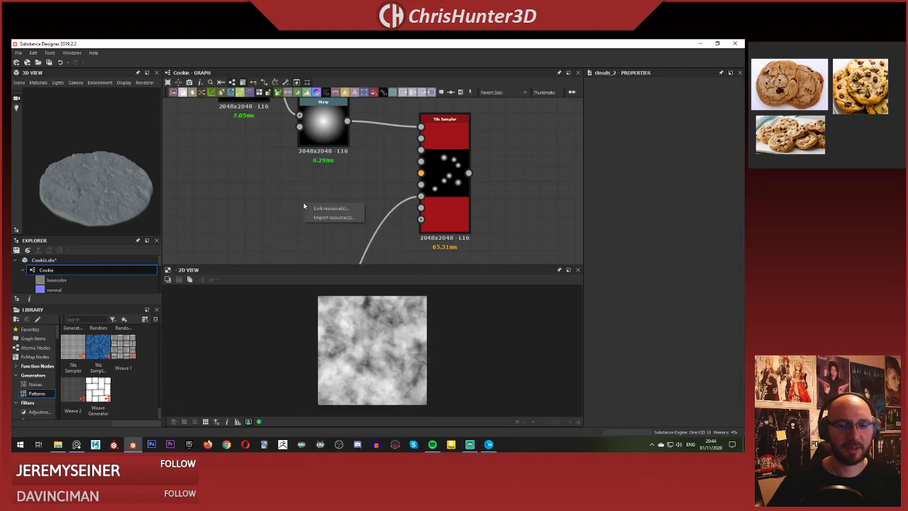
pyautogui.press('Escape')
pyautogui.press('space')
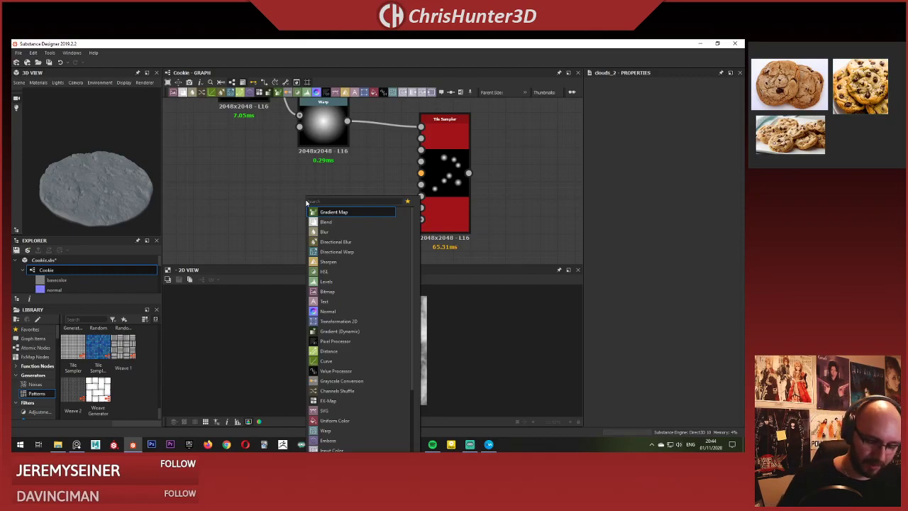
pyautogui.write('perlin')
pyautogui.click(317, 213)
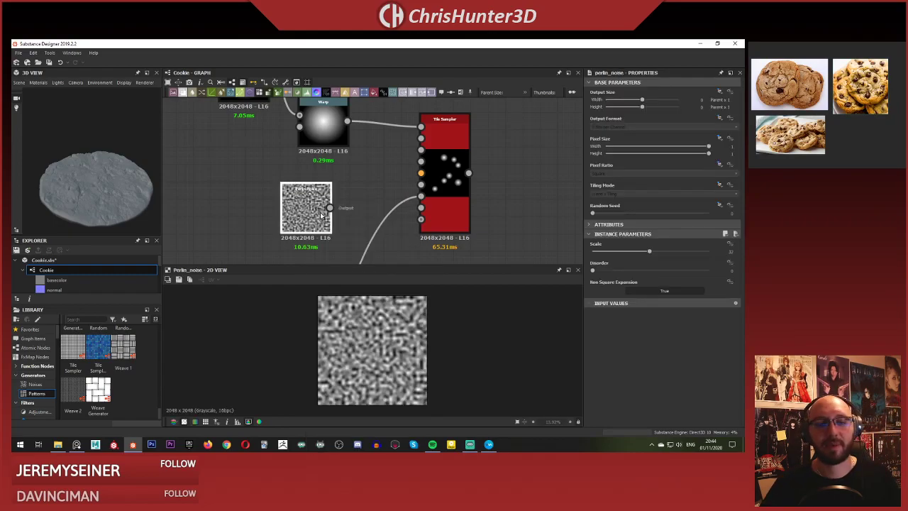
pyautogui.moveTo(649, 252); pyautogui.dragTo(601, 252)
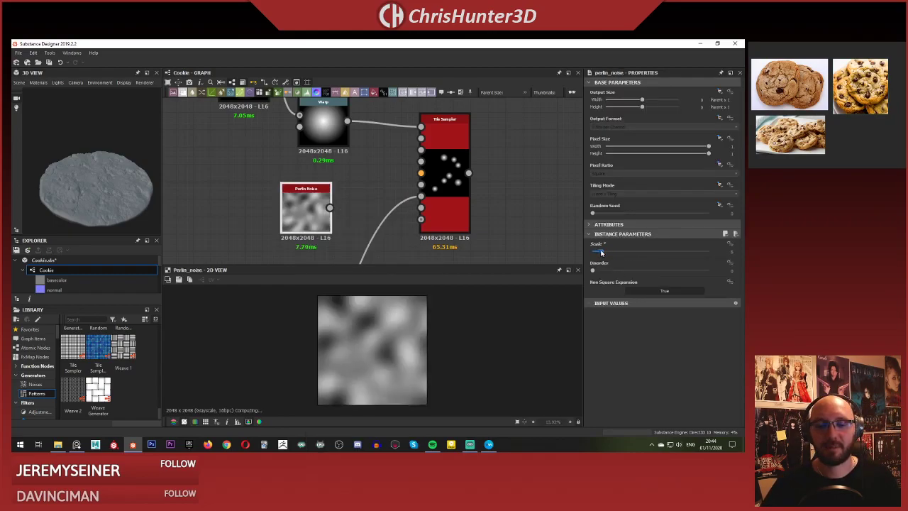
# Connect the Perlin Noise output to the Tile Sampler's Pattern Distribution Map Input and show the Tile Sampler in the 2D view.
pyautogui.moveTo(330, 207); pyautogui.dragTo(438, 216)
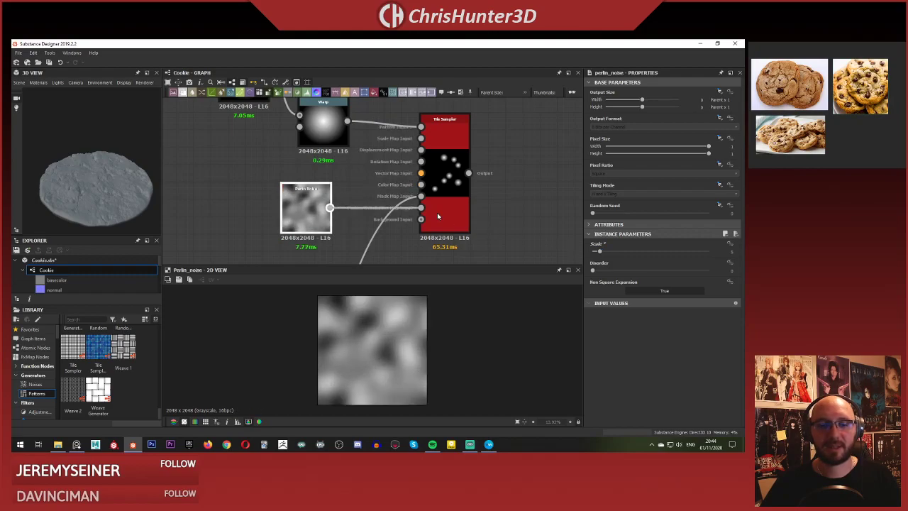
pyautogui.click(447, 182)
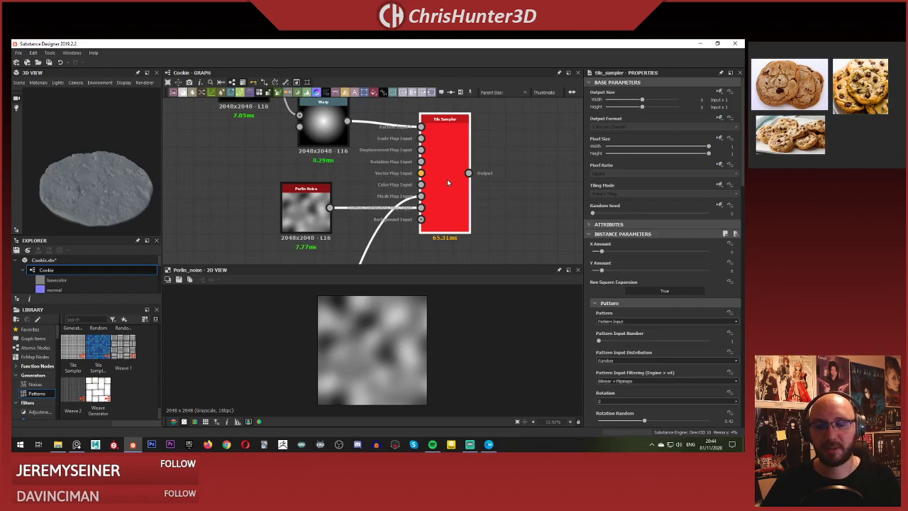
pyautogui.doubleClick(446, 182)
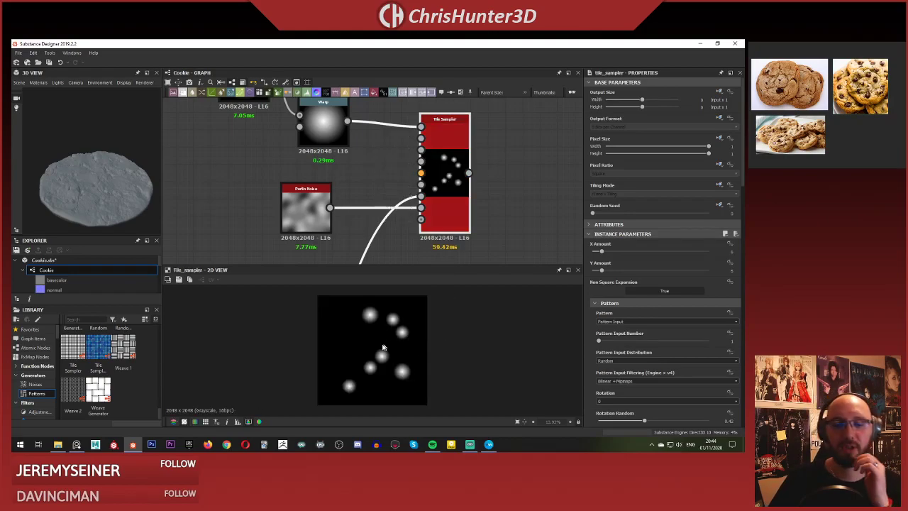
# Try Distribution Map as the Tile Sampler's Pattern Input Distribution, keeping Pattern Input Number at 1.
pyautogui.scroll(-2, 659, 295)
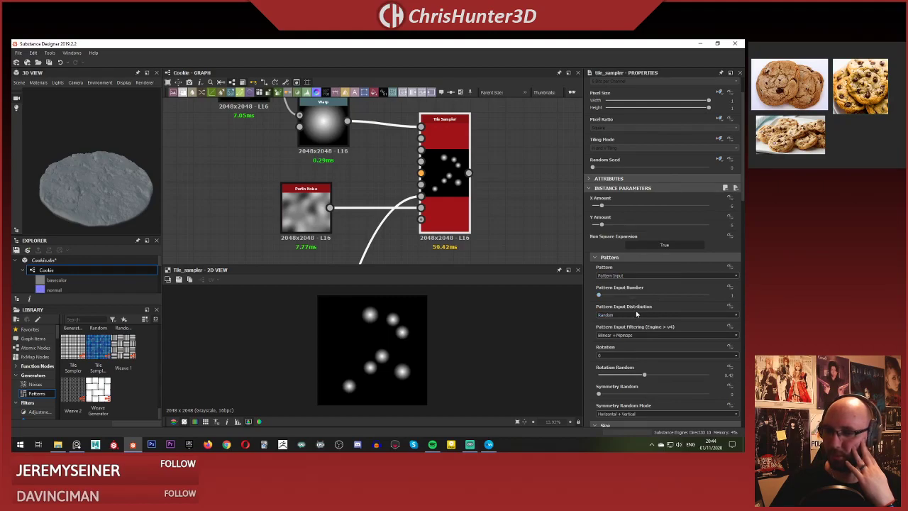
pyautogui.click(634, 314)
pyautogui.click(635, 331)
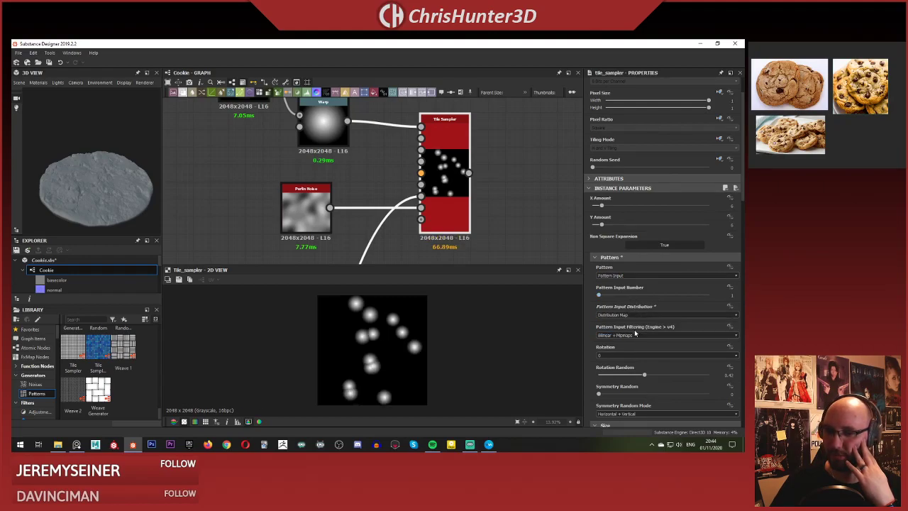
pyautogui.moveTo(601, 296)
pyautogui.mouseDown()
pyautogui.moveTo(640, 301)
pyautogui.moveTo(594, 296)
pyautogui.mouseUp()
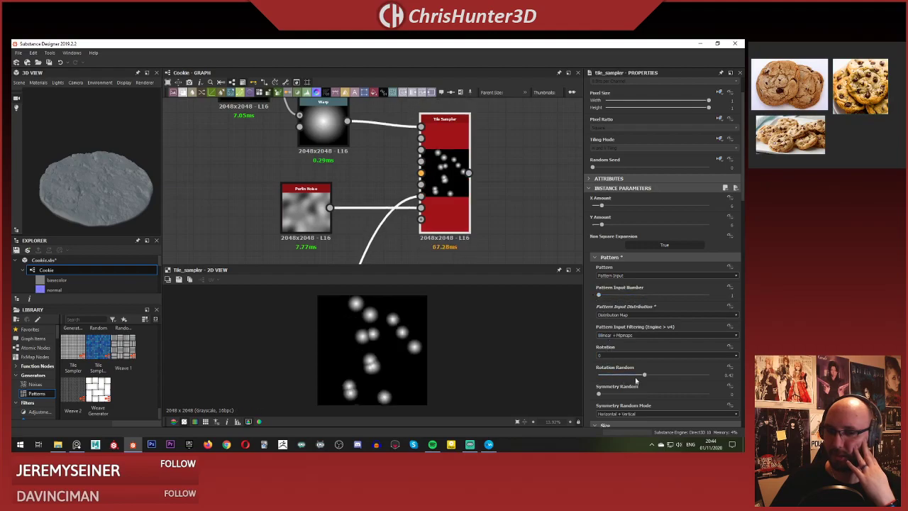
pyautogui.scroll(-1, 619, 390)
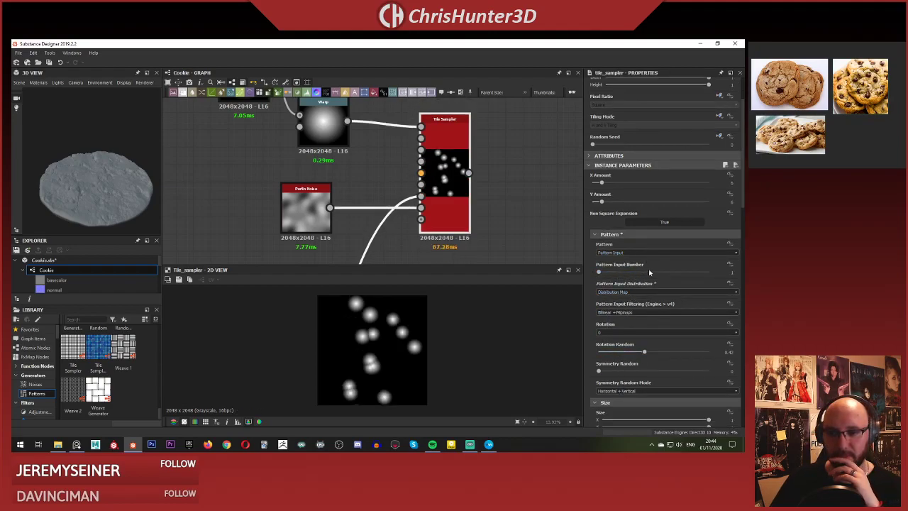
# Connect the Perlin Noise output to the Tile Sampler's Displacement Map Input, with Displacement Map Intensity at 0.
pyautogui.scroll(-6, 652, 279)
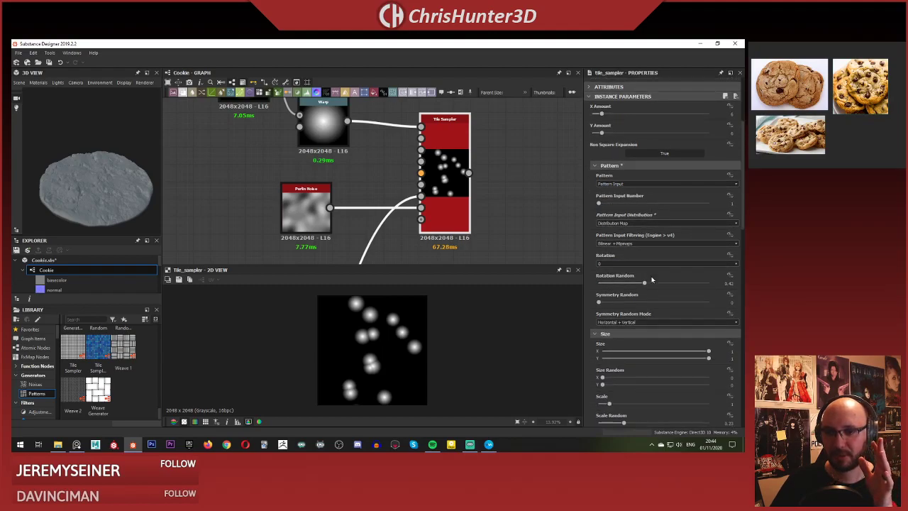
pyautogui.scroll(-7, 649, 281)
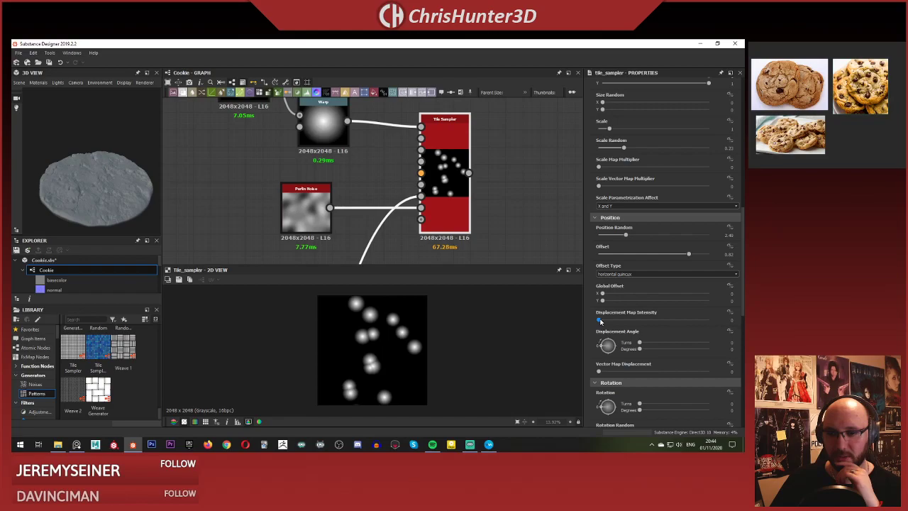
pyautogui.moveTo(600, 321); pyautogui.dragTo(629, 323)
pyautogui.moveTo(692, 328); pyautogui.dragTo(572, 314)
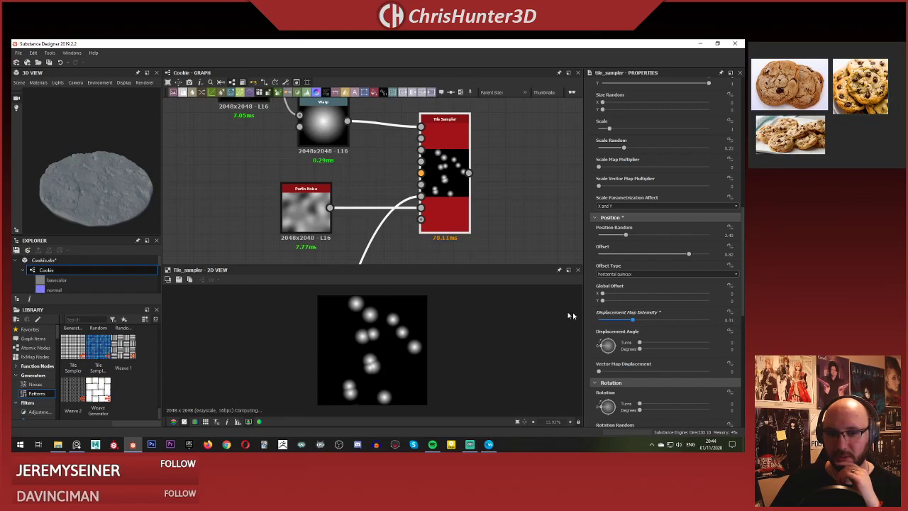
pyautogui.moveTo(421, 149); pyautogui.dragTo(330, 207)
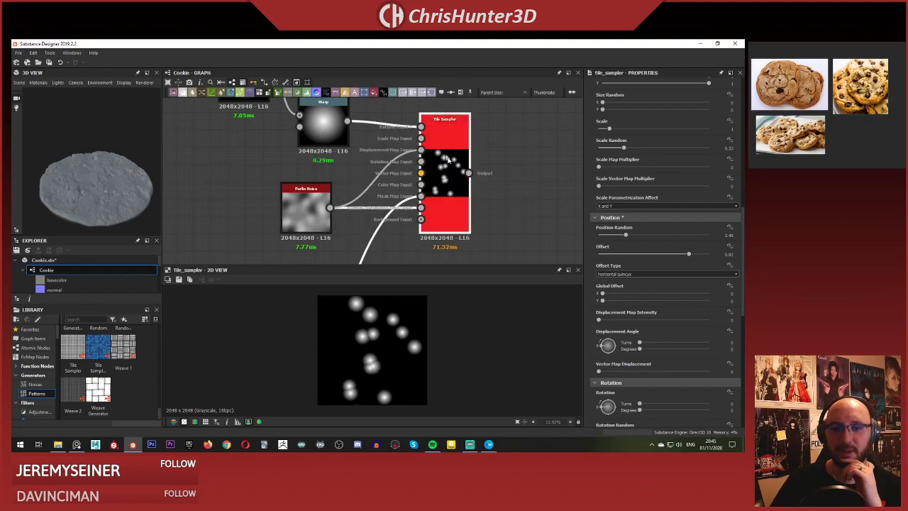
# Try a Displacement Map Intensity of about 0.94 on the Tile Sampler and return it to 0.
pyautogui.moveTo(604, 320); pyautogui.dragTo(707, 334)
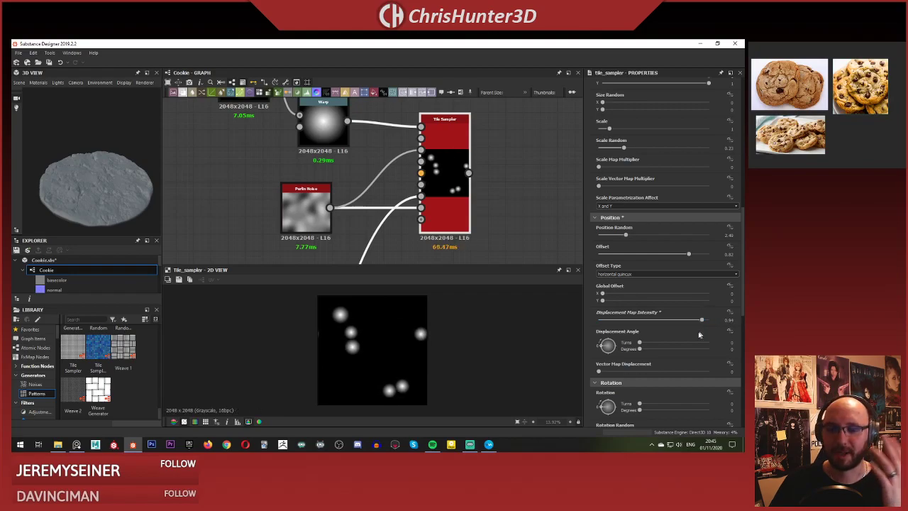
pyautogui.moveTo(609, 371); pyautogui.dragTo(519, 387)
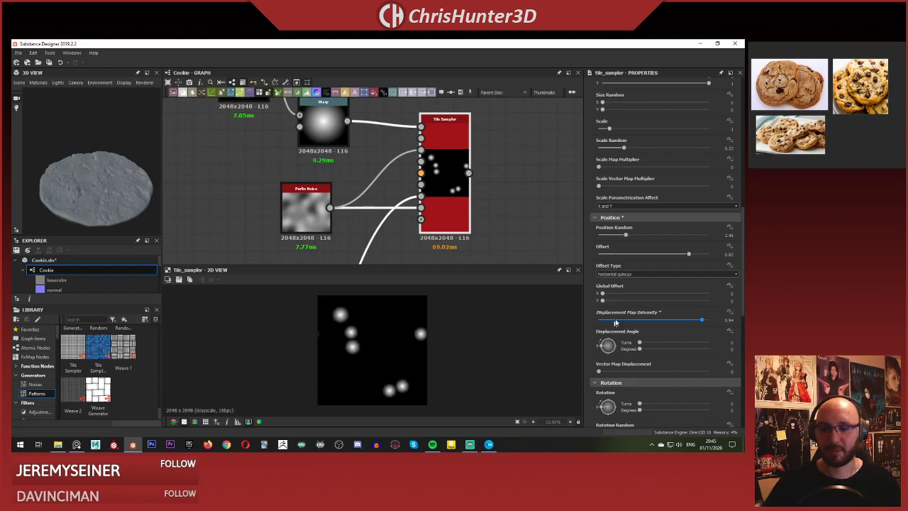
pyautogui.moveTo(679, 320); pyautogui.dragTo(593, 322)
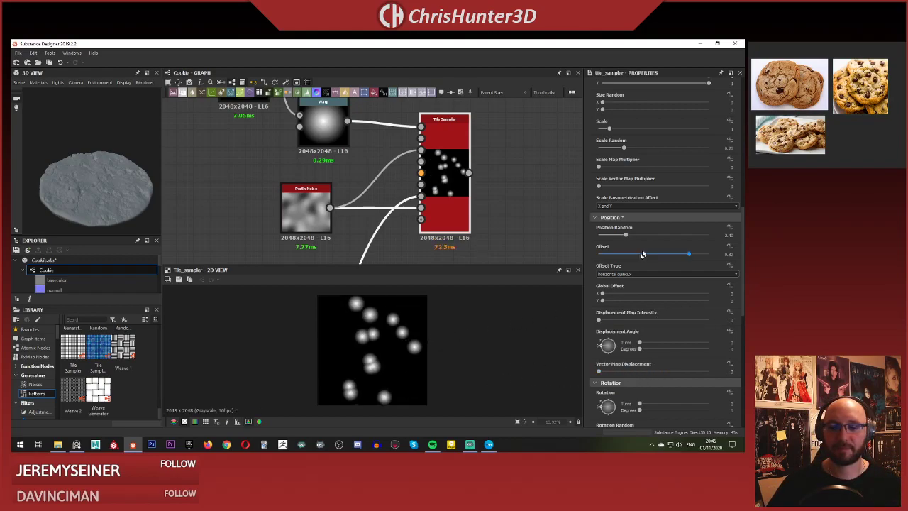
# Return the Tile Sampler's Pattern Input Distribution to Random.
pyautogui.scroll(3, 631, 185)
pyautogui.scroll(5, 637, 177)
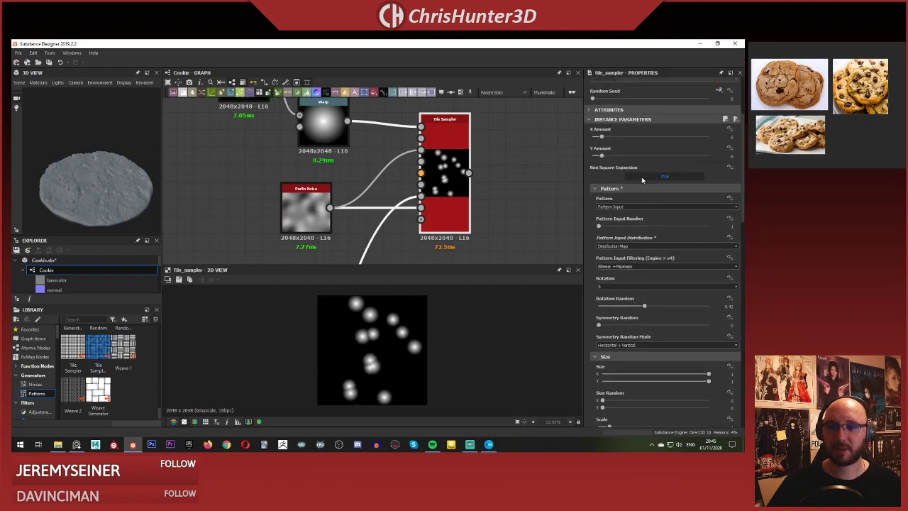
pyautogui.click(631, 246)
pyautogui.click(626, 256)
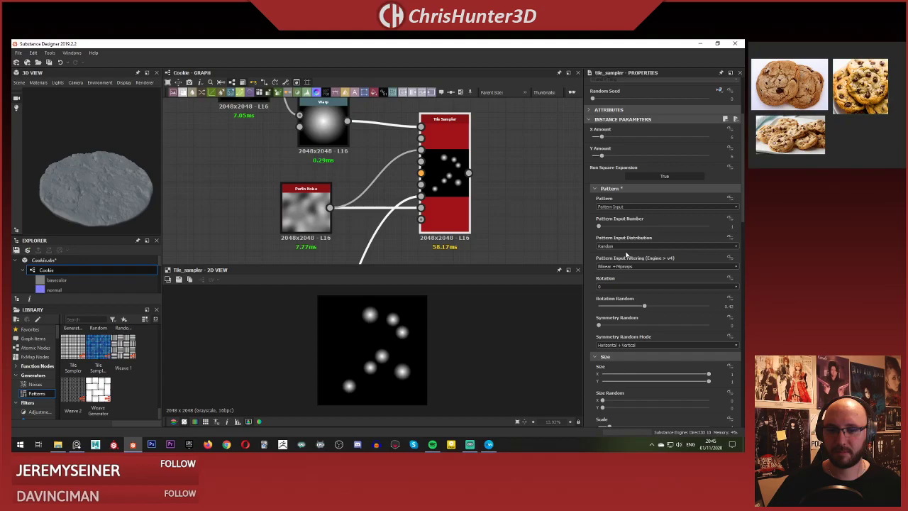
# Add a new Blend node in the free space above the cookie disc's last Blend node.
pyautogui.click(533, 197)
pyautogui.scroll(-6, 531, 197)
pyautogui.scroll(3, 413, 190)
pyautogui.moveTo(502, 217); pyautogui.dragTo(443, 174, button='middle')
pyautogui.scroll(-3, 440, 184)
pyautogui.scroll(3, 430, 184)
pyautogui.scroll(1, 430, 153)
pyautogui.scroll(-1, 427, 156)
pyautogui.scroll(2, 436, 170)
pyautogui.scroll(-2, 438, 155)
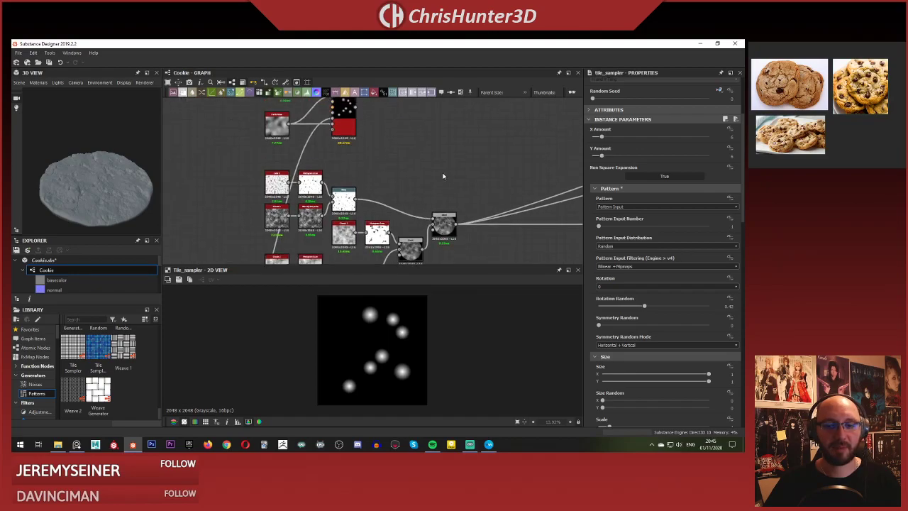
pyautogui.press('space')
pyautogui.write('blend')
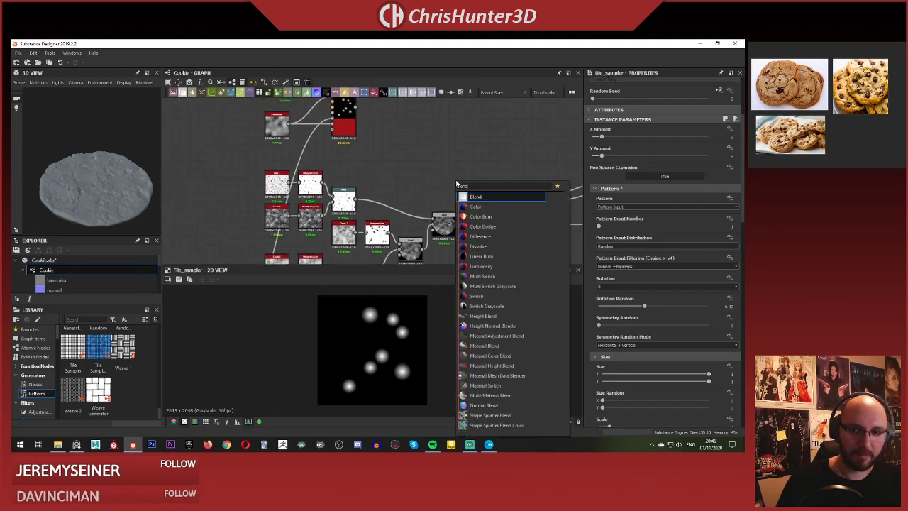
pyautogui.press('Return')
pyautogui.scroll(3, 451, 198)
pyautogui.moveTo(445, 174); pyautogui.dragTo(518, 171)
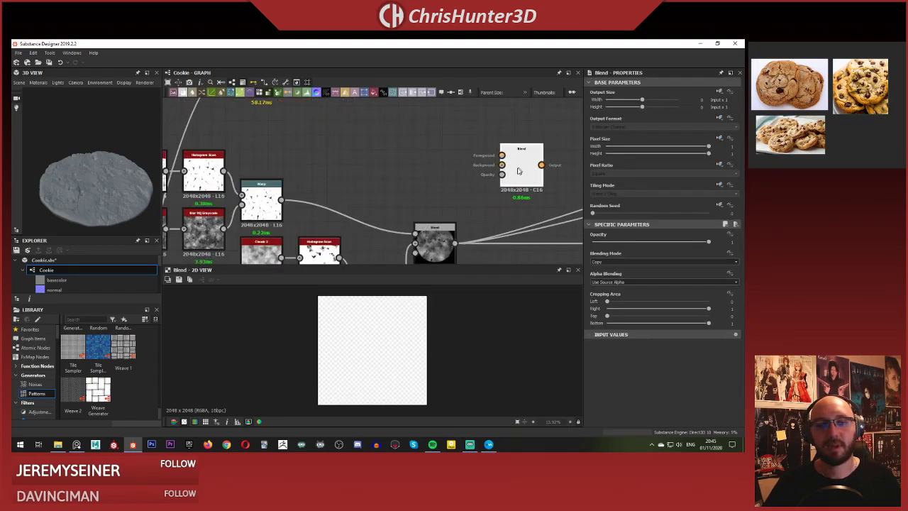
# Connect the cookie disc's Blend output to the new Blend's Background and the Tile Sampler output to its Foreground.
pyautogui.moveTo(454, 243); pyautogui.dragTo(480, 170)
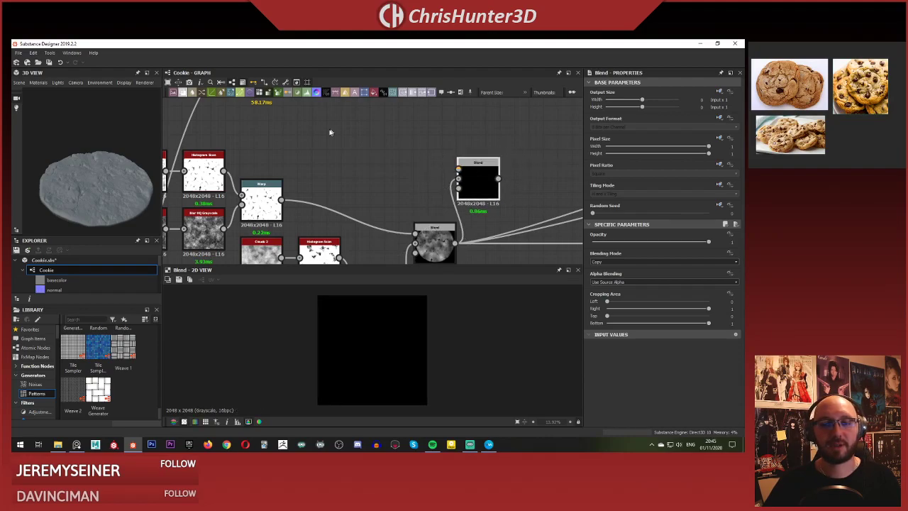
pyautogui.scroll(-4, 331, 132)
pyautogui.moveTo(331, 124); pyautogui.dragTo(379, 171, button='middle')
pyautogui.scroll(1, 378, 173)
pyautogui.moveTo(351, 140); pyautogui.dragTo(452, 212)
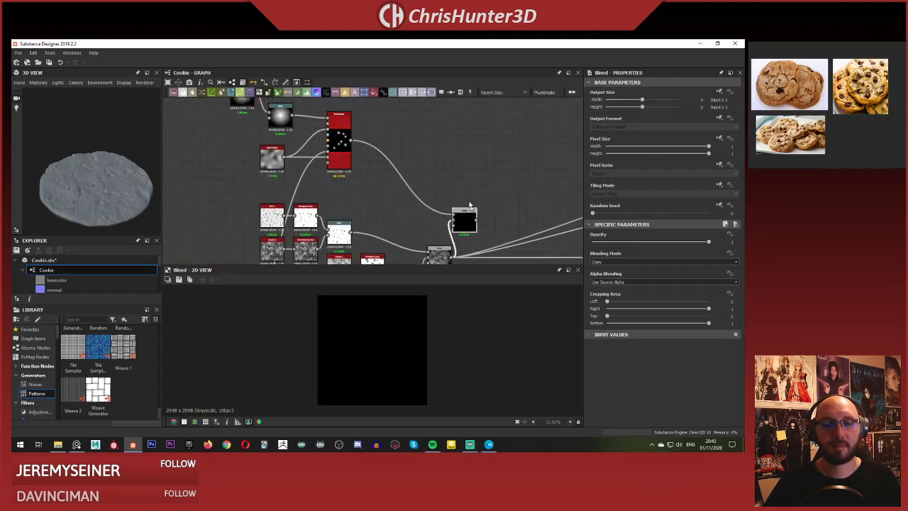
# Set the new Blend node's Blending Mode to Max (Lighten) and check the combined bumps in the 2D view.
pyautogui.click(660, 261)
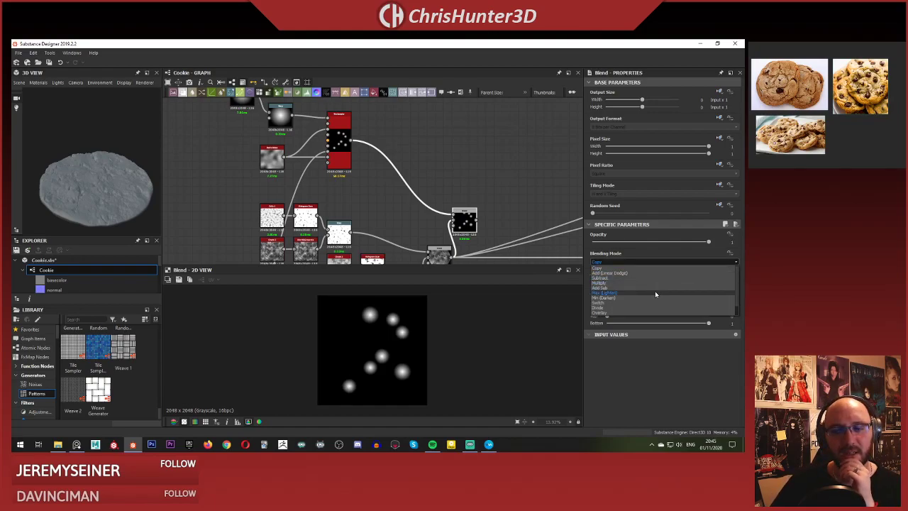
pyautogui.click(655, 292)
pyautogui.scroll(3, 386, 325)
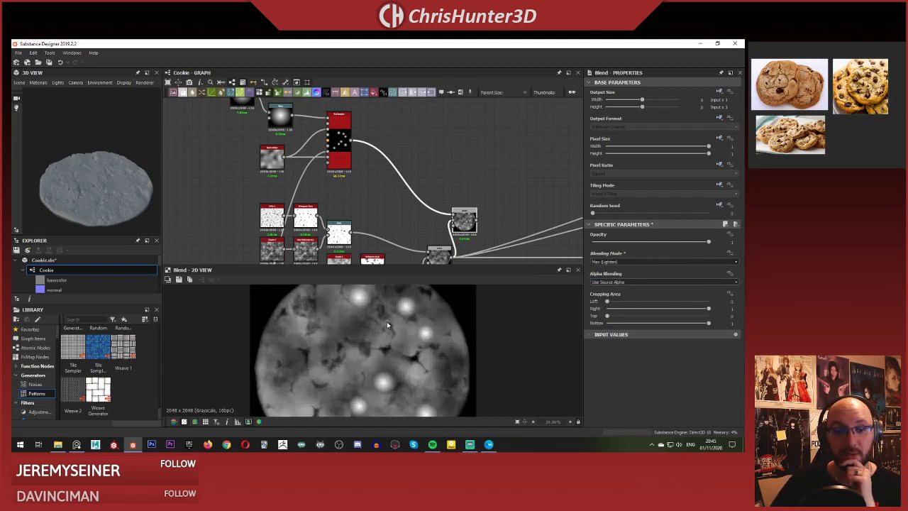
pyautogui.scroll(-2, 387, 153)
pyautogui.scroll(2, 394, 159)
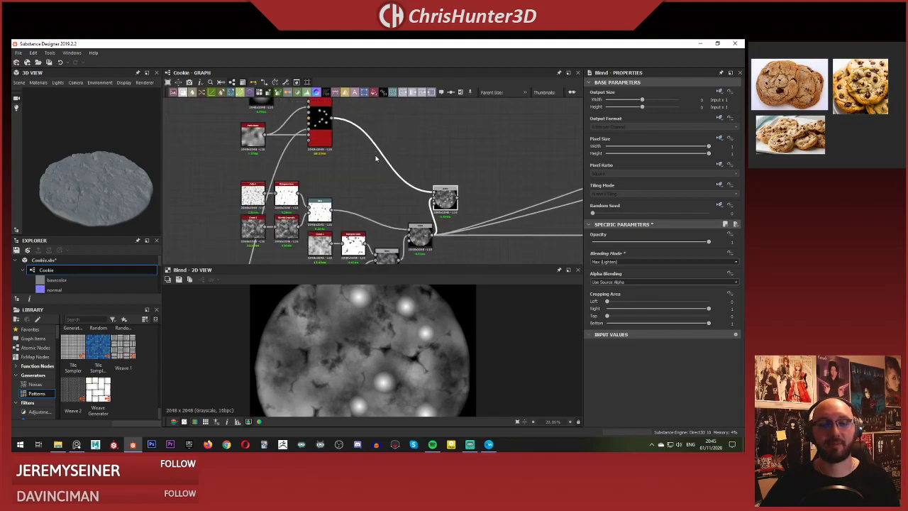
# Move all outgoing connections of the cookie disc's Blend onto the new Blend's output and inspect the bumps on the 3D cookie.
pyautogui.click(421, 148)
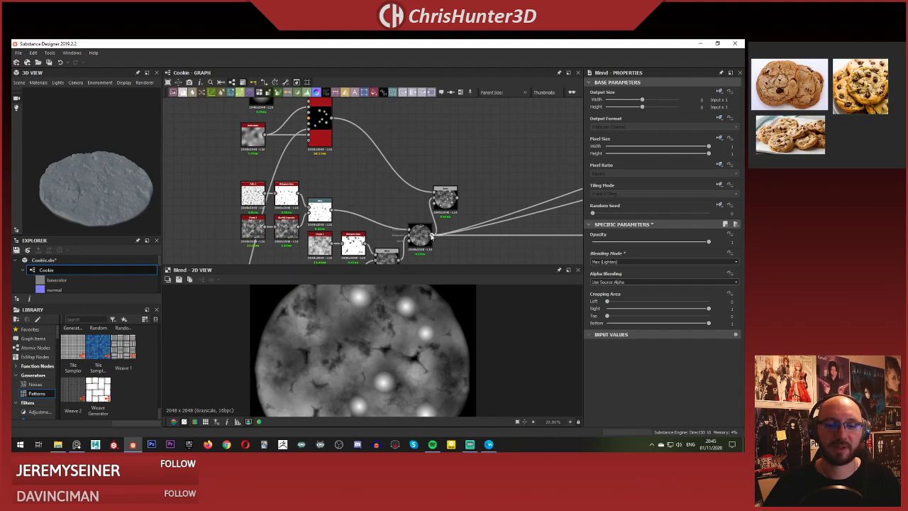
pyautogui.keyDown('shift'); pyautogui.moveTo(430, 236); pyautogui.dragTo(457, 198); pyautogui.keyUp('shift')
pyautogui.scroll(3, 97, 173)
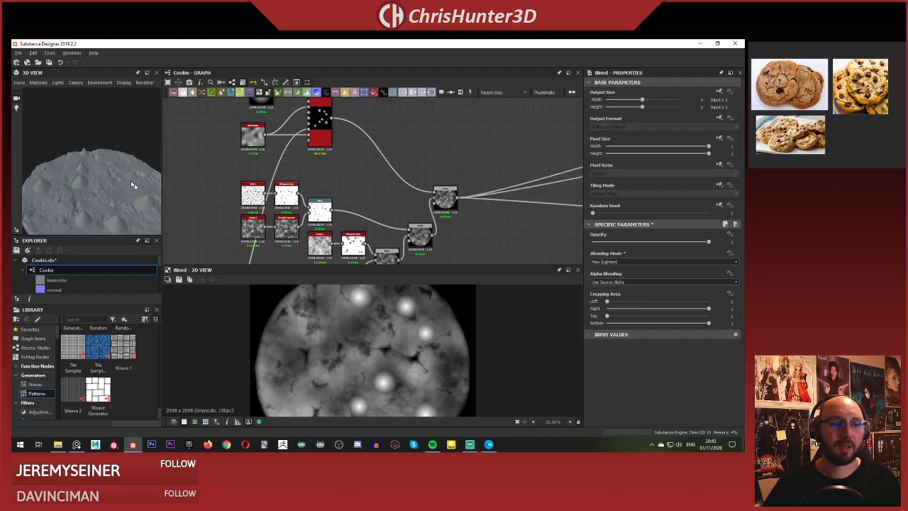
pyautogui.moveTo(132, 185); pyautogui.dragTo(96, 119)
# Select the Tile Sampler node and open the available actions for the Cookie.sbs package.
pyautogui.scroll(3, 341, 145)
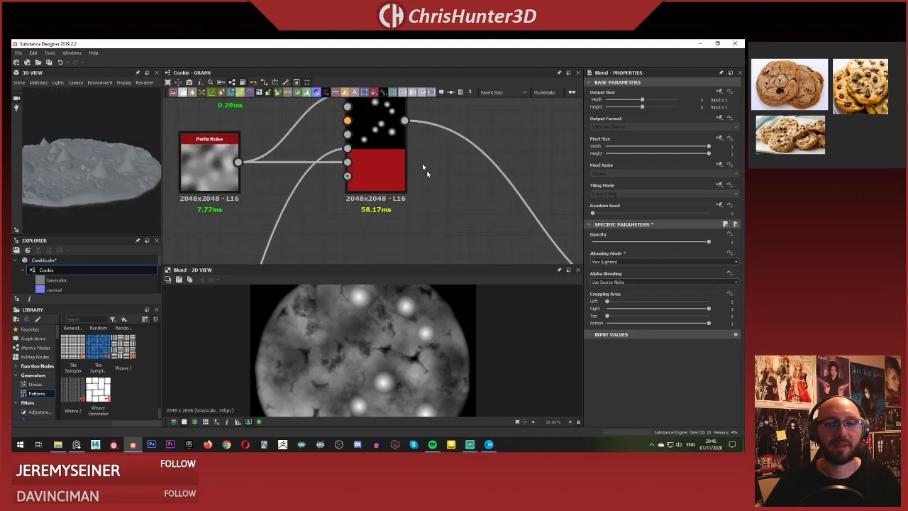
pyautogui.scroll(-1, 456, 157)
pyautogui.moveTo(434, 101)
pyautogui.mouseDown(button='middle')
pyautogui.moveTo(458, 166)
pyautogui.moveTo(451, 119)
pyautogui.moveTo(436, 107)
pyautogui.mouseUp(button='middle')
pyautogui.click(444, 118)
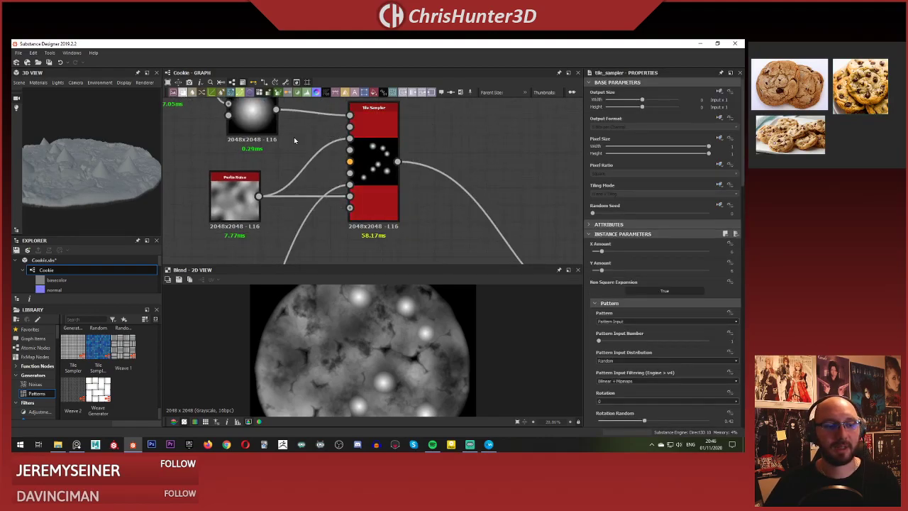
pyautogui.rightClick(54, 259)
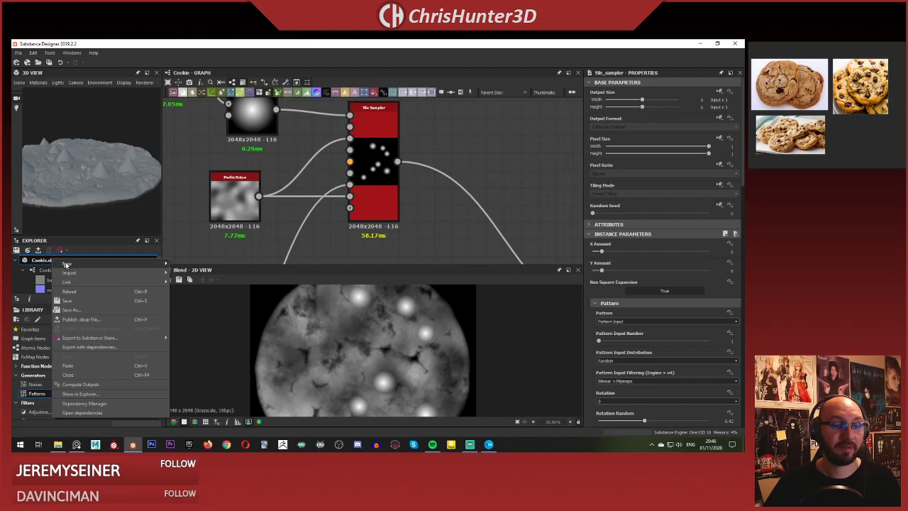
# Save the Cookie.sbs package.
pyautogui.click(95, 300)
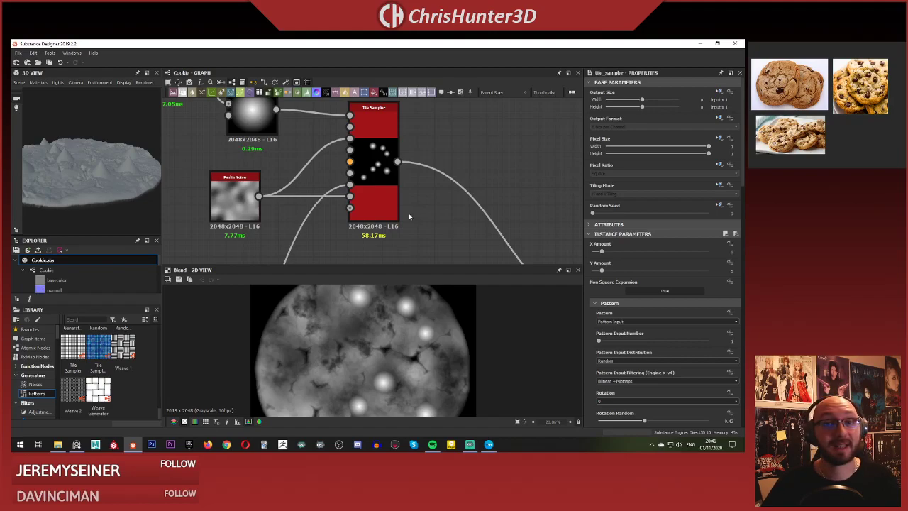
pyautogui.scroll(-1, 406, 182)
pyautogui.moveTo(406, 181); pyautogui.dragTo(437, 198, button='middle')
pyautogui.scroll(-4, 377, 360)
pyautogui.scroll(1, 383, 218)
pyautogui.scroll(1, 410, 161)
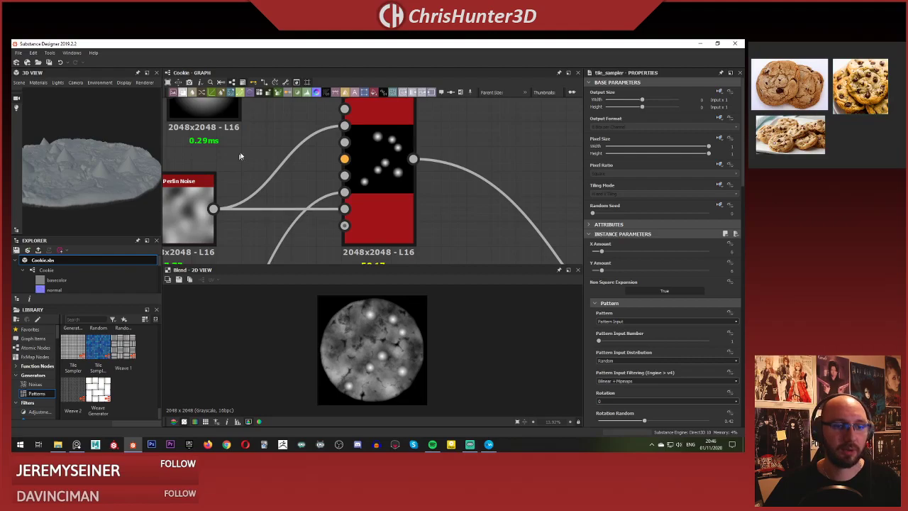
# Move the Shape node farther away from the Warp node to make room between them in the graph.
pyautogui.scroll(-1, 242, 151)
pyautogui.moveTo(241, 151); pyautogui.dragTo(401, 235, button='middle')
pyautogui.click(316, 149)
pyautogui.moveTo(344, 153); pyautogui.dragTo(280, 163)
pyautogui.click(327, 147)
pyautogui.moveTo(328, 148); pyautogui.dragTo(372, 178, button='middle')
pyautogui.scroll(-1, 371, 179)
pyautogui.moveTo(314, 190); pyautogui.dragTo(289, 222)
pyautogui.click(345, 148)
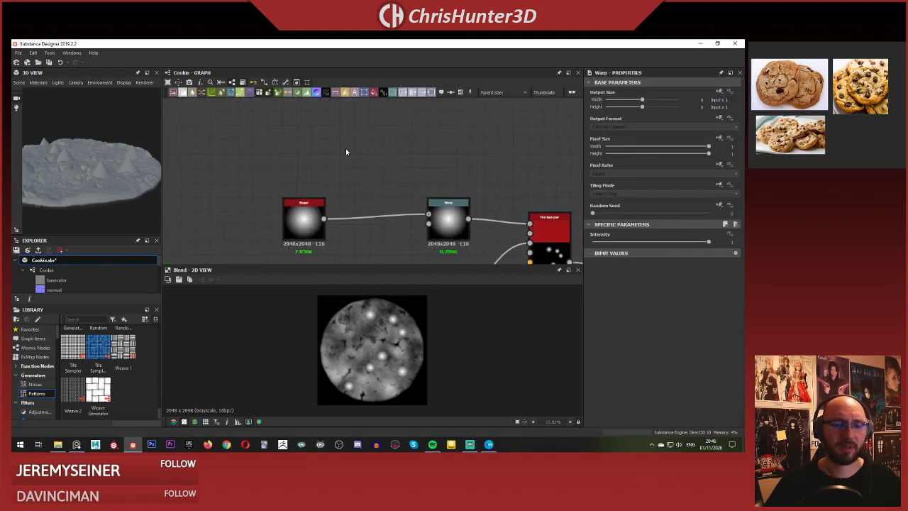
# Add a Shape Extrude node from the Patterns library above the Shape and Warp nodes and rotate its extruded cylinder slightly.
pyautogui.press('space')
pyautogui.press('Escape')
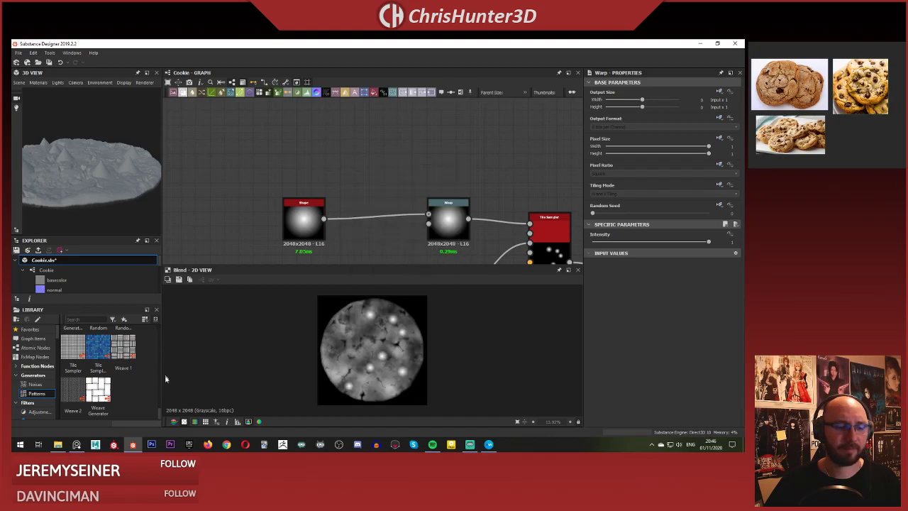
pyautogui.scroll(4, 128, 385)
pyautogui.moveTo(73, 374); pyautogui.dragTo(361, 143)
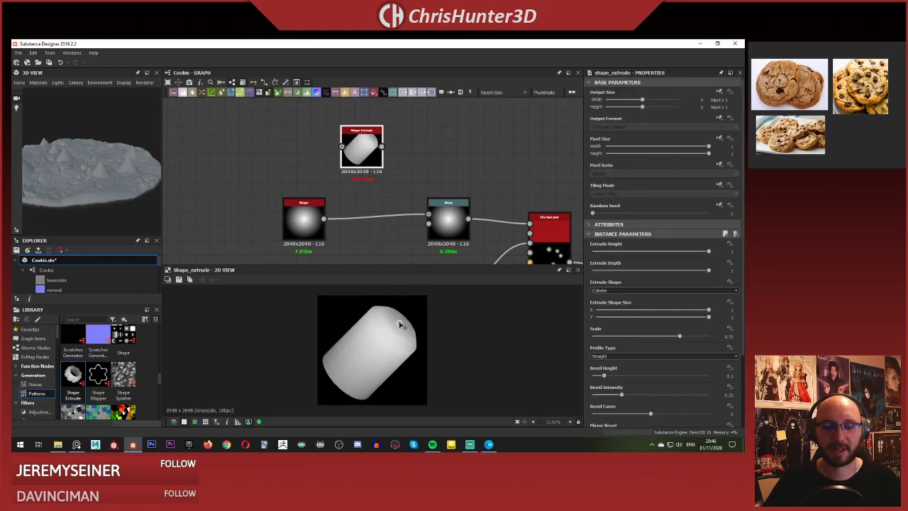
pyautogui.moveTo(387, 337); pyautogui.dragTo(389, 335)
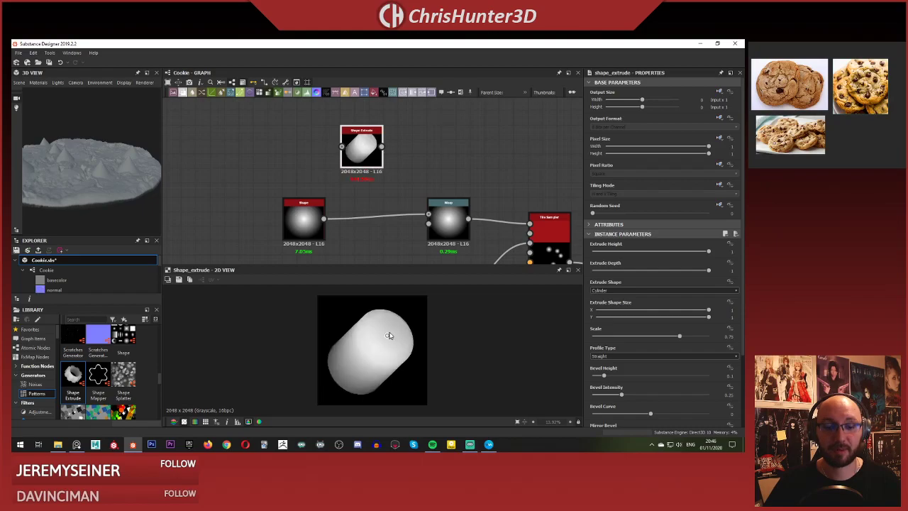
# Connect the Shape node to the Shape Extrude node's input and set Extrude Shape to Custom Input.
pyautogui.click(688, 291)
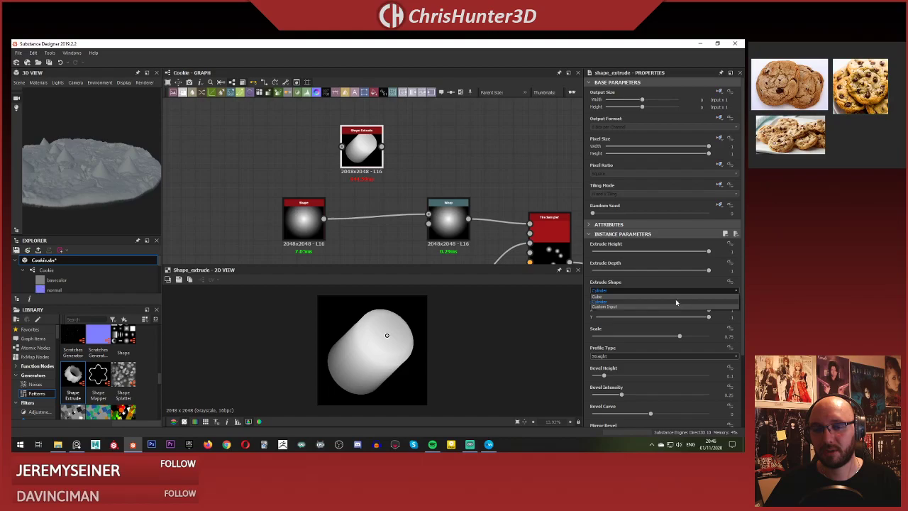
pyautogui.click(675, 300)
pyautogui.click(394, 181)
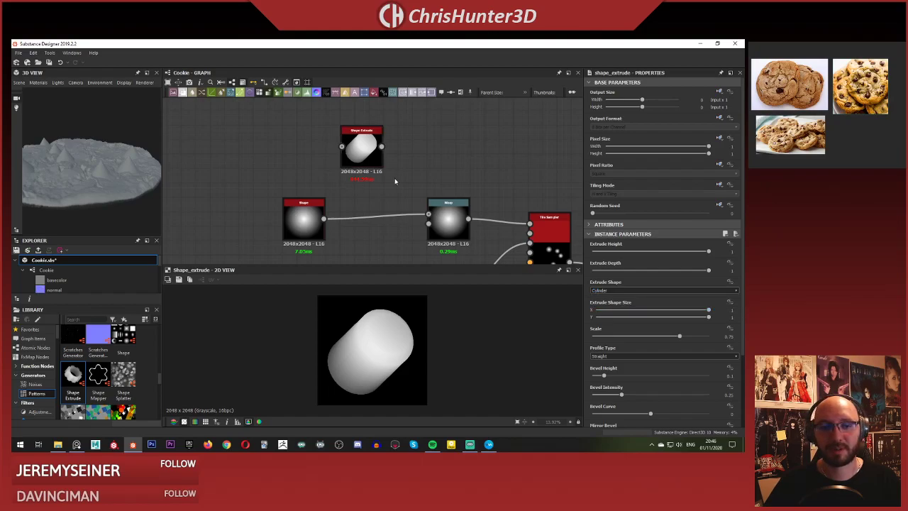
pyautogui.moveTo(361, 148); pyautogui.dragTo(370, 147)
pyautogui.moveTo(323, 219); pyautogui.dragTo(349, 148)
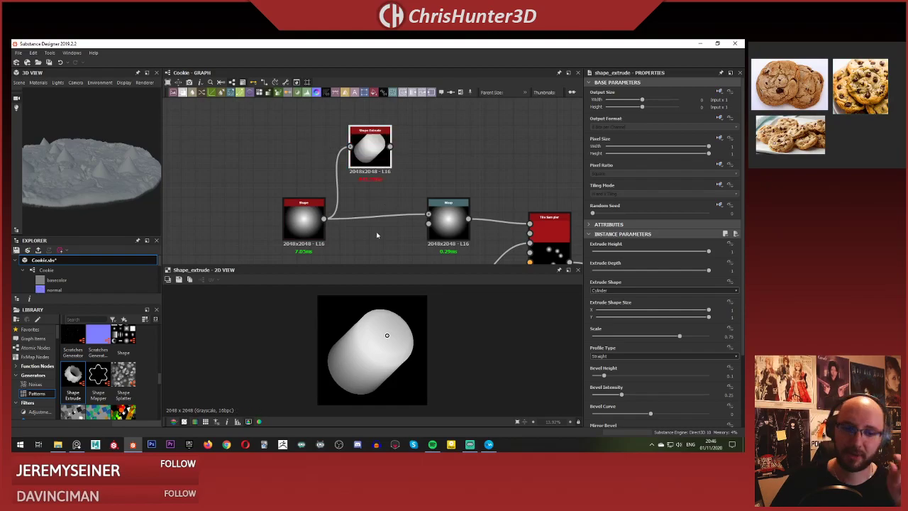
pyautogui.click(621, 290)
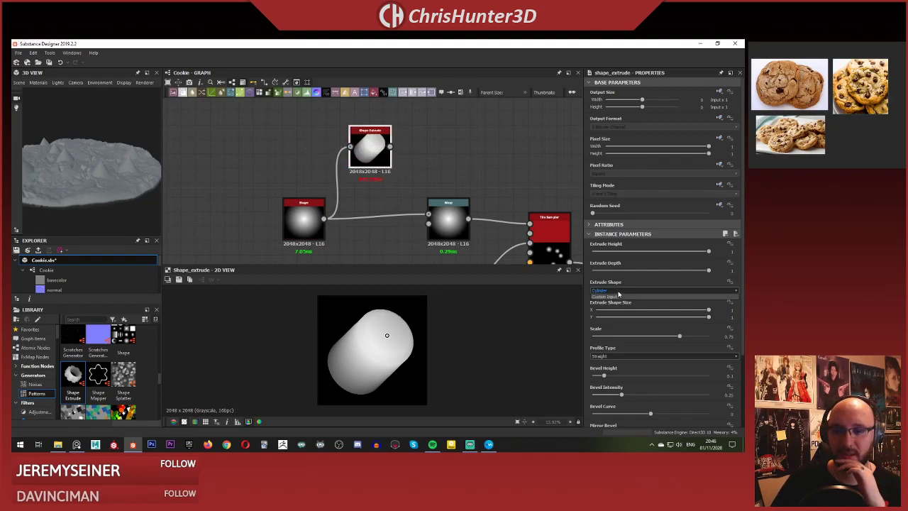
pyautogui.click(617, 309)
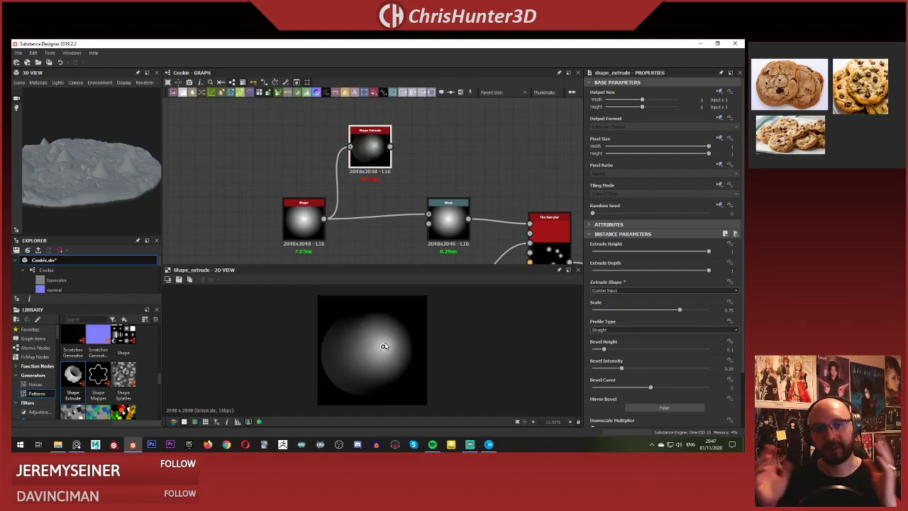
# Try the Vertical Gradient and Mask profile types on the Shape Extrude node and restore Straight.
pyautogui.click(657, 331)
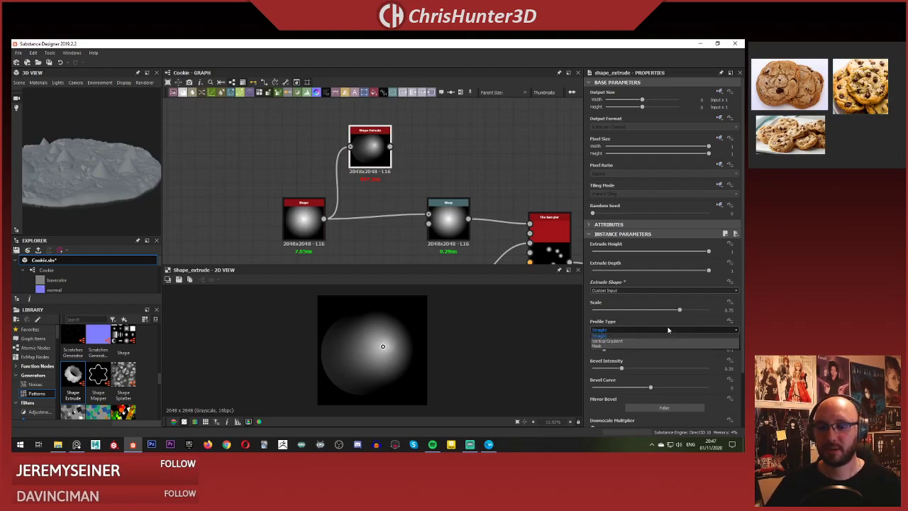
pyautogui.click(666, 336)
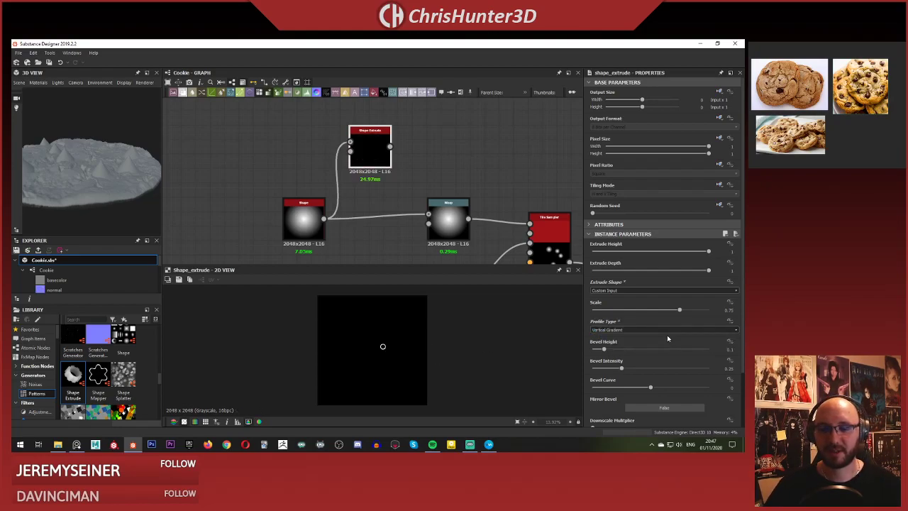
pyautogui.click(669, 332)
pyautogui.click(669, 344)
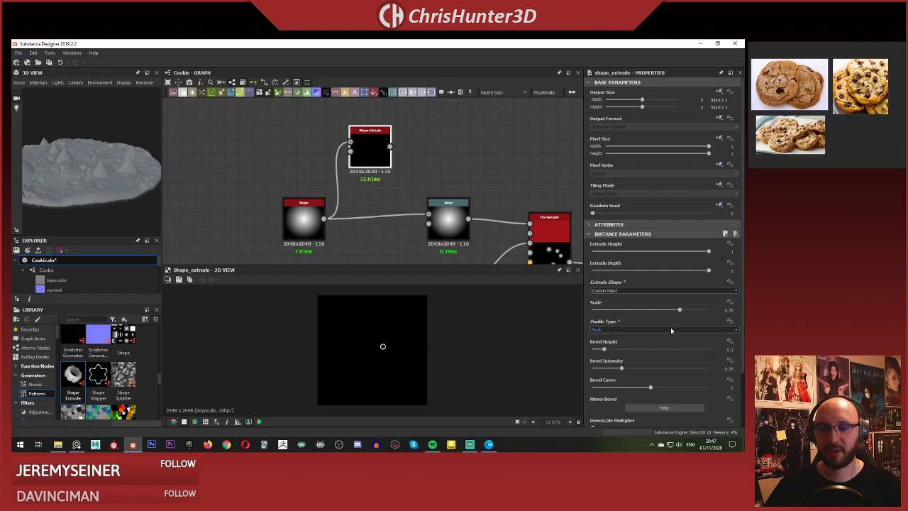
pyautogui.click(671, 330)
pyautogui.click(672, 340)
# Set the Shape Extrude node's Bevel Height to 0.04, Bevel Intensity to 0.2 and Bevel Curve to -0.34.
pyautogui.click(605, 349)
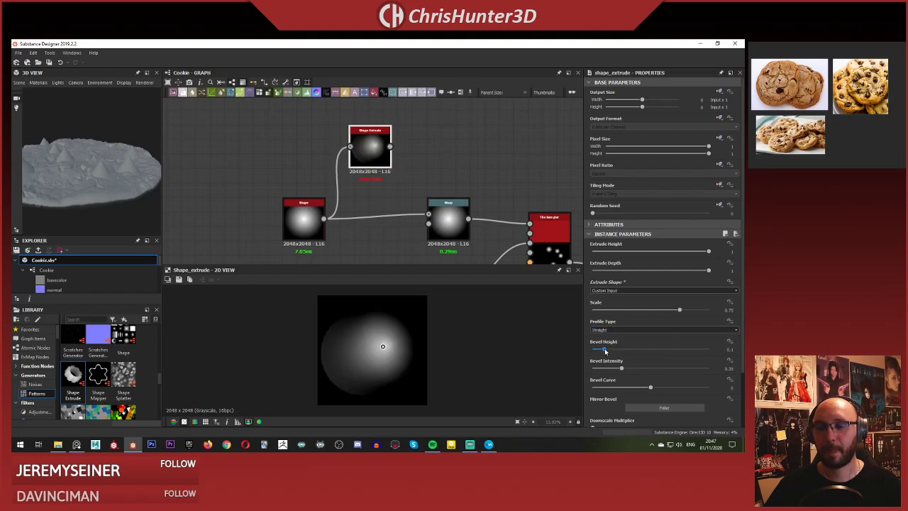
pyautogui.moveTo(603, 350); pyautogui.dragTo(597, 349)
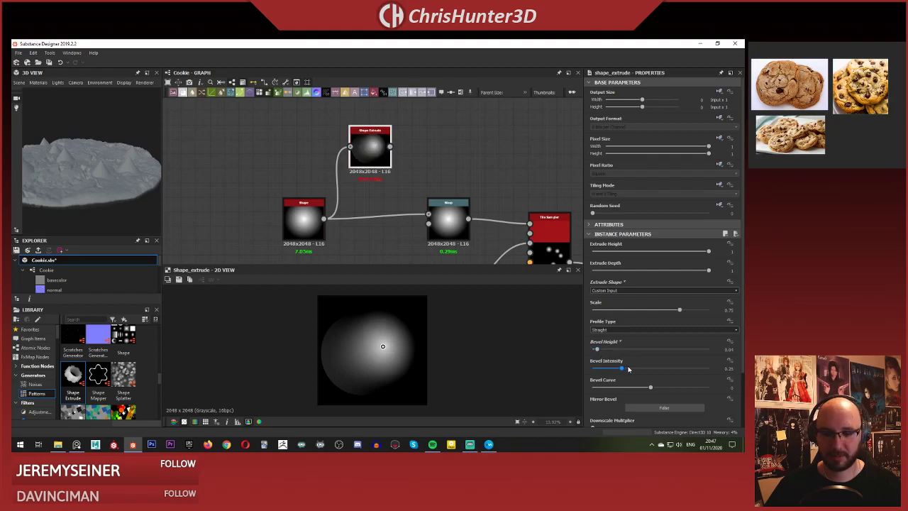
pyautogui.scroll(-2, 384, 334)
pyautogui.scroll(2, 384, 334)
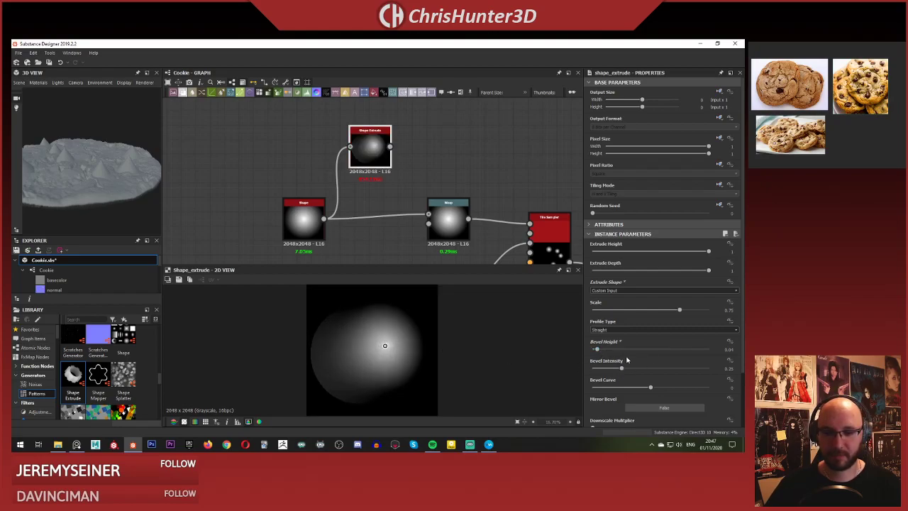
pyautogui.moveTo(620, 369); pyautogui.dragTo(649, 391)
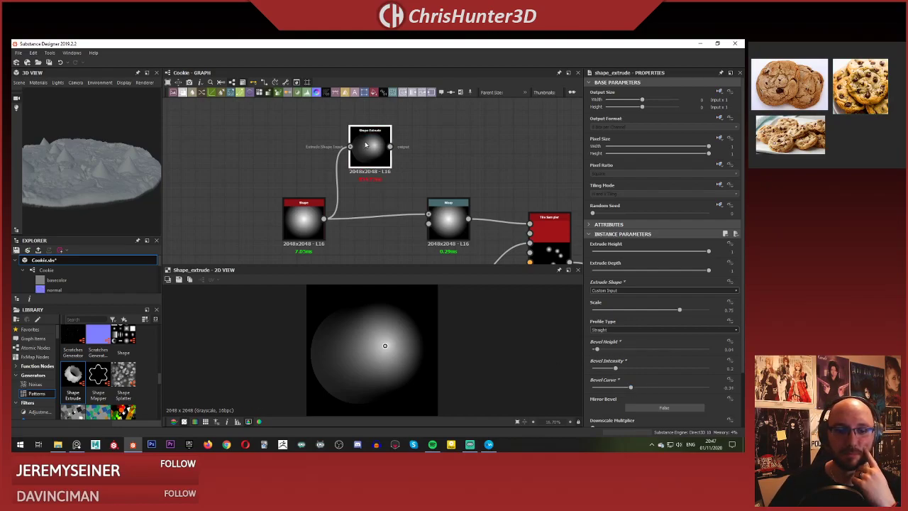
# Connect the Shape Extrude output to the Warp node's first input and rotate the extrusion to a nearly upright orientation.
pyautogui.moveTo(389, 146); pyautogui.dragTo(429, 214)
pyautogui.moveTo(88, 152)
pyautogui.mouseDown()
pyautogui.moveTo(51, 169)
pyautogui.moveTo(102, 130)
pyautogui.moveTo(100, 150)
pyautogui.mouseUp()
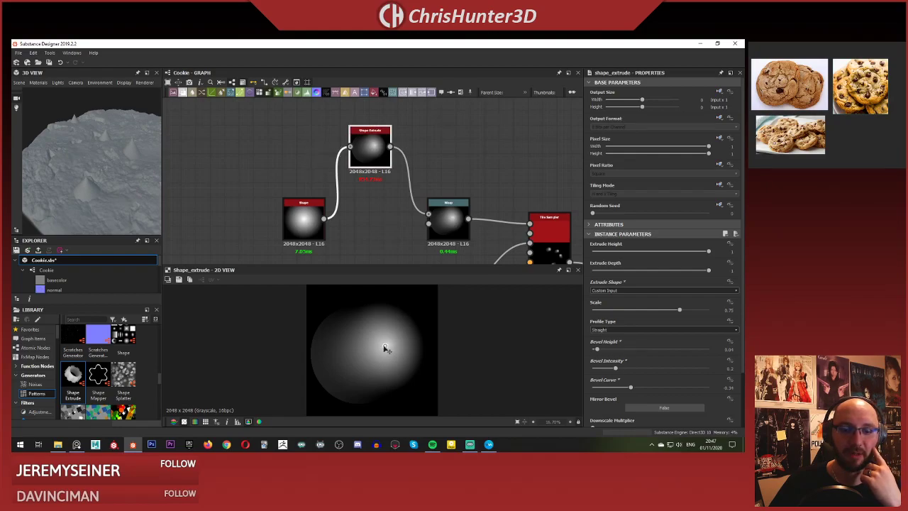
pyautogui.moveTo(380, 334); pyautogui.dragTo(365, 320)
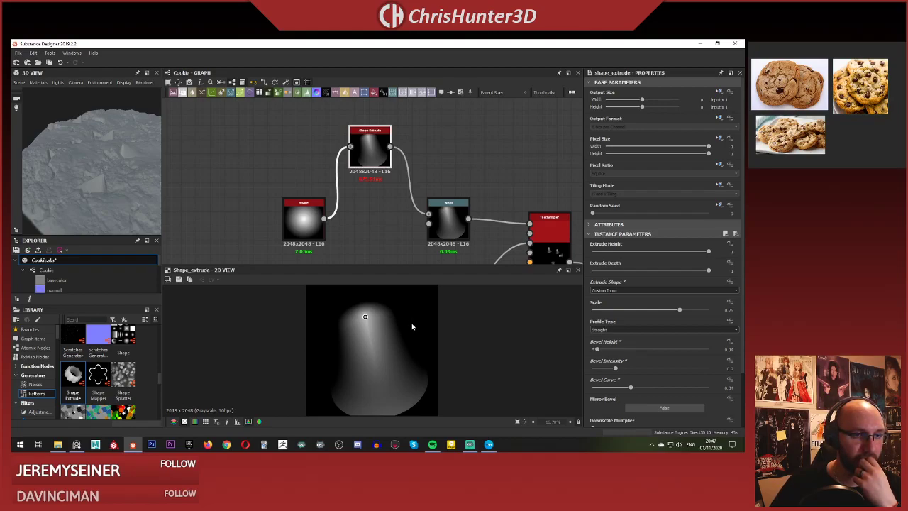
pyautogui.moveTo(127, 162)
pyautogui.mouseDown()
pyautogui.moveTo(55, 199)
pyautogui.moveTo(136, 178)
pyautogui.mouseUp()
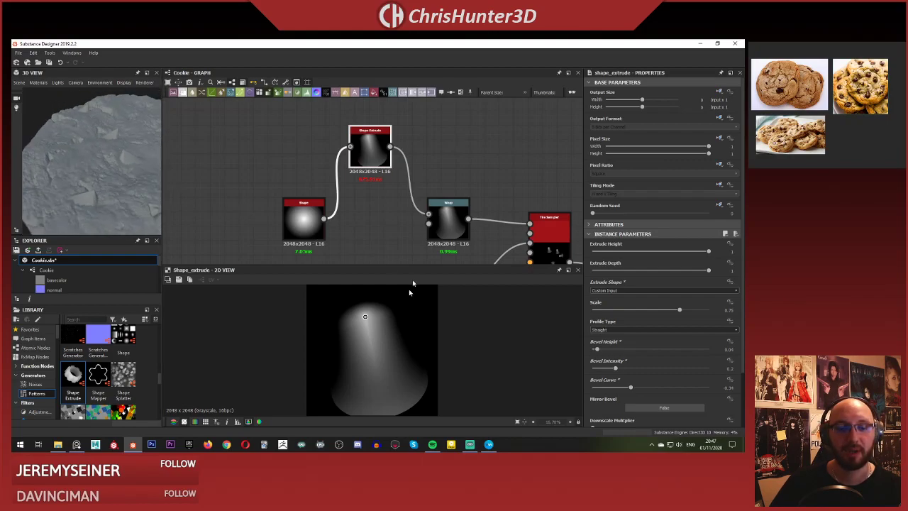
# Raise the Shape Extrude node's Bevel Curve to about 0.7 and check the chips on the 3D cookie.
pyautogui.click(304, 220)
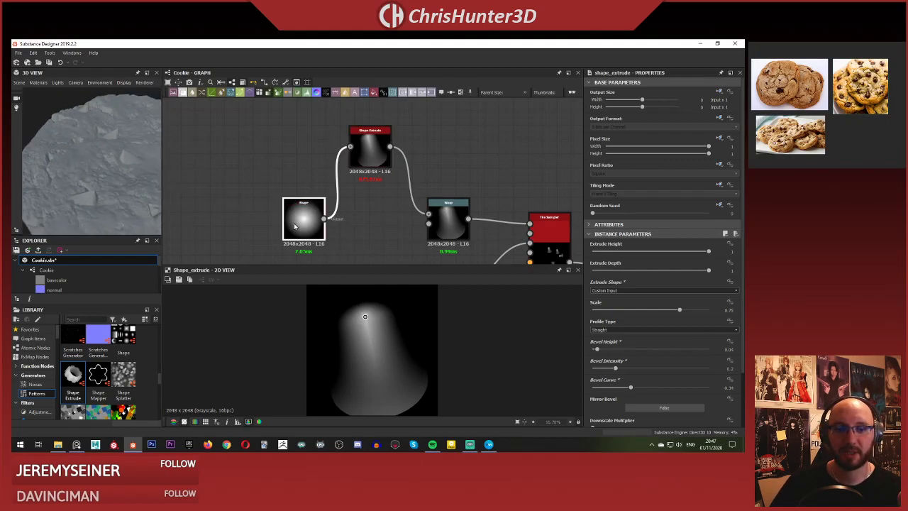
pyautogui.click(381, 163)
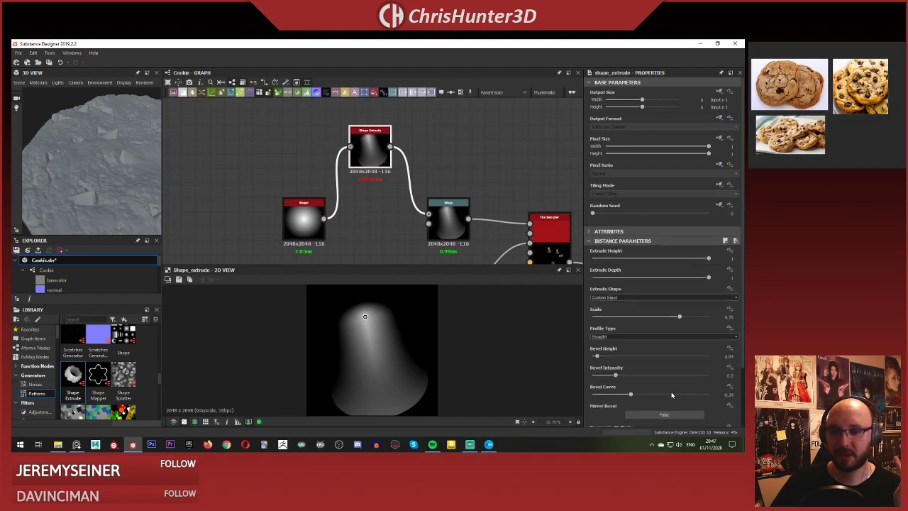
pyautogui.moveTo(633, 390); pyautogui.dragTo(691, 389)
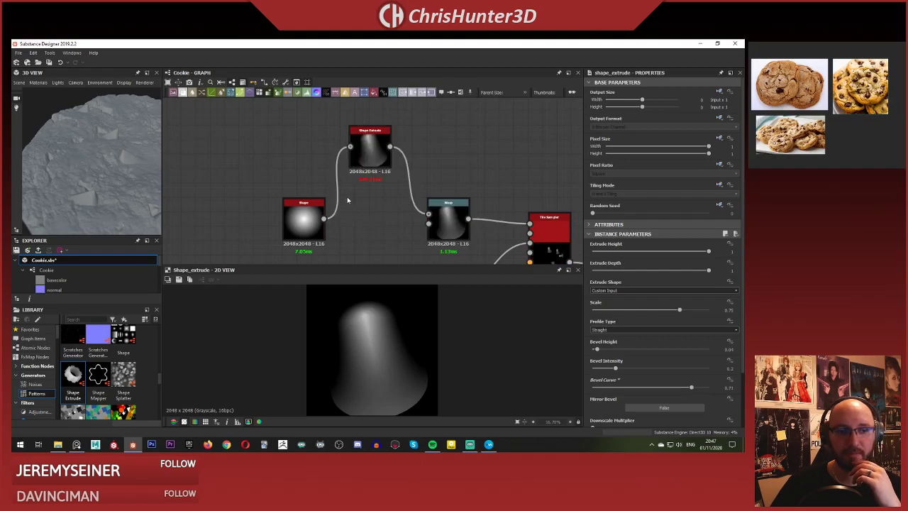
pyautogui.moveTo(347, 201); pyautogui.dragTo(364, 191, button='middle')
pyautogui.moveTo(110, 180); pyautogui.dragTo(129, 143)
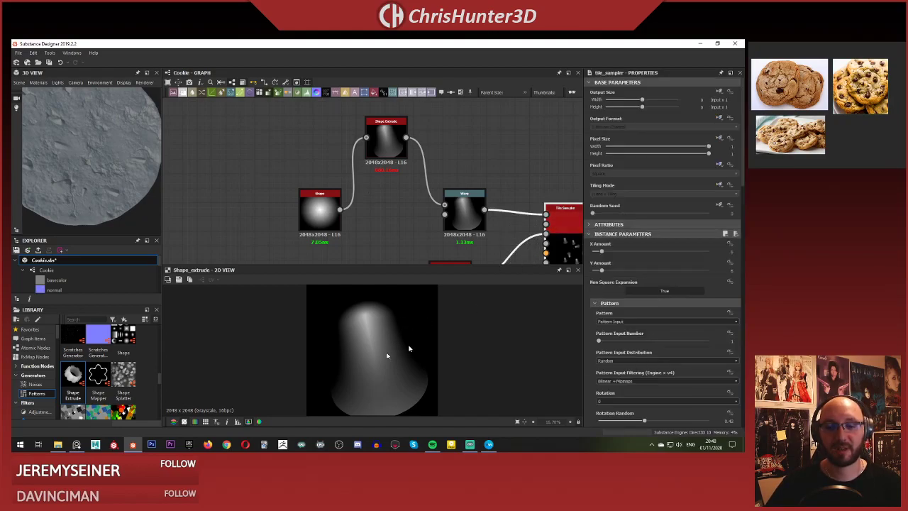
# Preview the Tile Sampler's output to examine the scattered extruded chips.
pyautogui.moveTo(460, 210); pyautogui.dragTo(361, 149, button='middle')
pyautogui.doubleClick(466, 188)
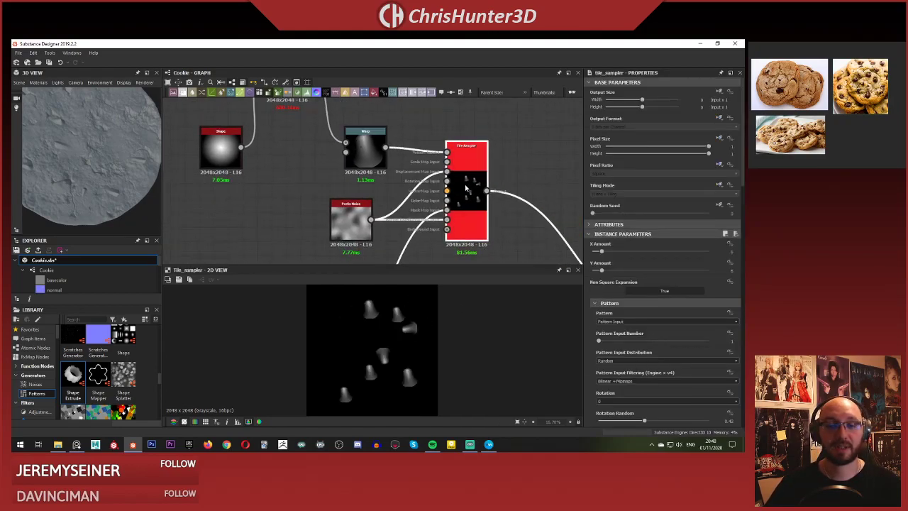
pyautogui.scroll(1, 386, 351)
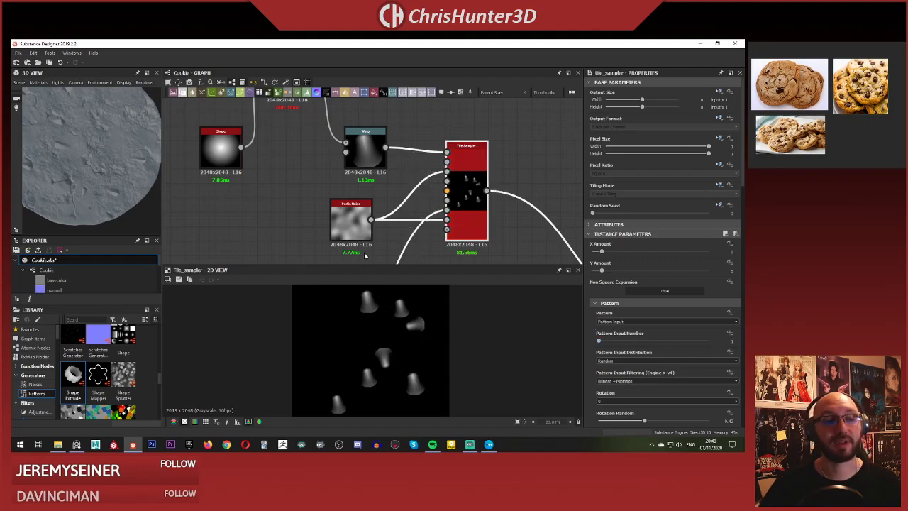
pyautogui.scroll(-2, 251, 166)
# Move the Shape node up so it sits beside the Shape Extrude node, ahead of its input.
pyautogui.moveTo(251, 166); pyautogui.dragTo(412, 195, button='middle')
pyautogui.scroll(2, 399, 165)
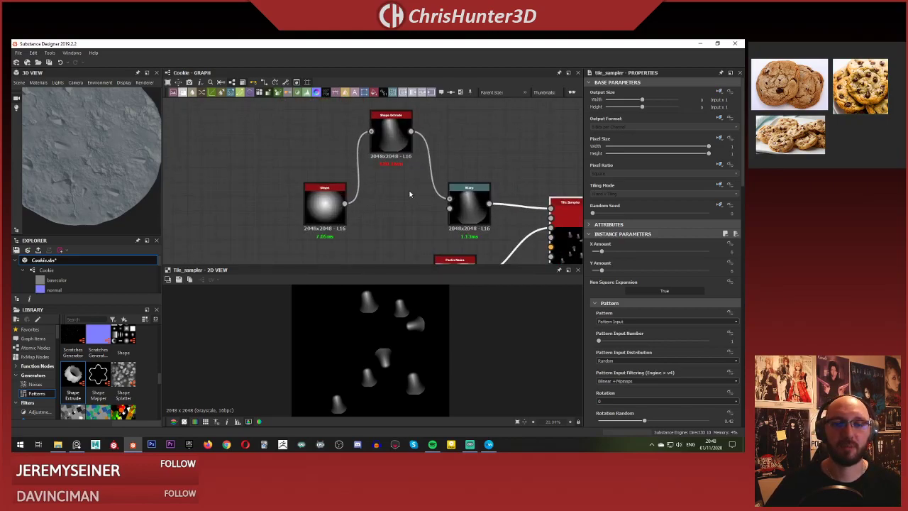
pyautogui.scroll(3, 383, 162)
pyautogui.moveTo(383, 162); pyautogui.dragTo(406, 189, button='middle')
pyautogui.scroll(-1, 306, 220)
pyautogui.moveTo(305, 220); pyautogui.dragTo(336, 199, button='middle')
pyautogui.moveTo(340, 222); pyautogui.dragTo(280, 143)
pyautogui.moveTo(280, 143); pyautogui.dragTo(300, 157, button='middle')
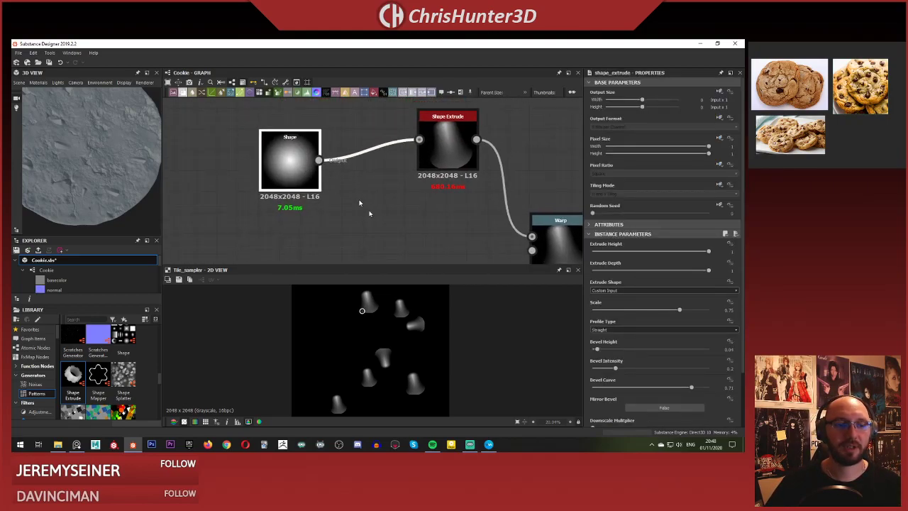
# Set the Shape node's Pattern to Paraboloid and inspect the chips on the 3D cookie.
pyautogui.moveTo(88, 193); pyautogui.dragTo(59, 152)
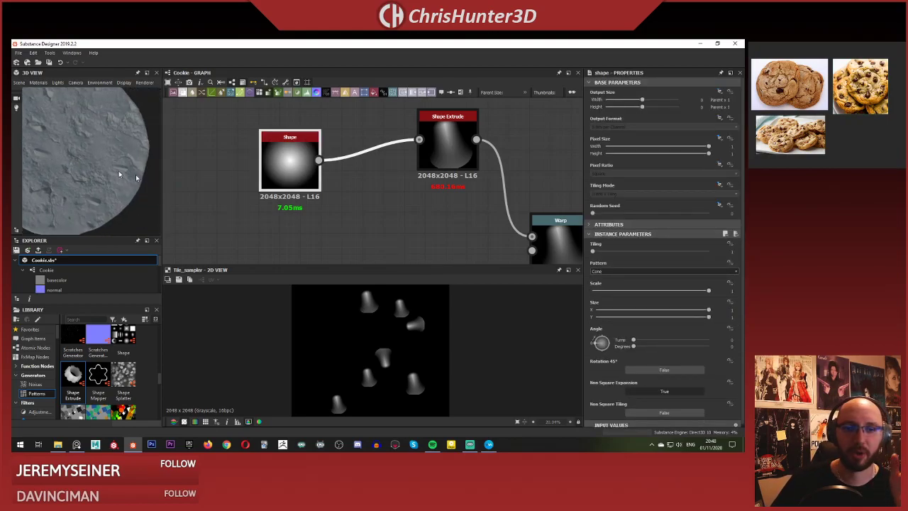
pyautogui.click(630, 272)
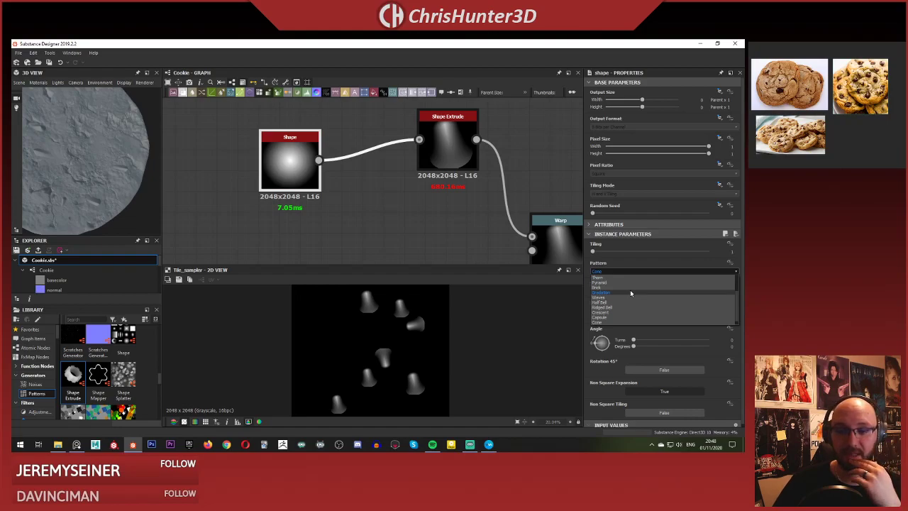
pyautogui.scroll(3, 632, 298)
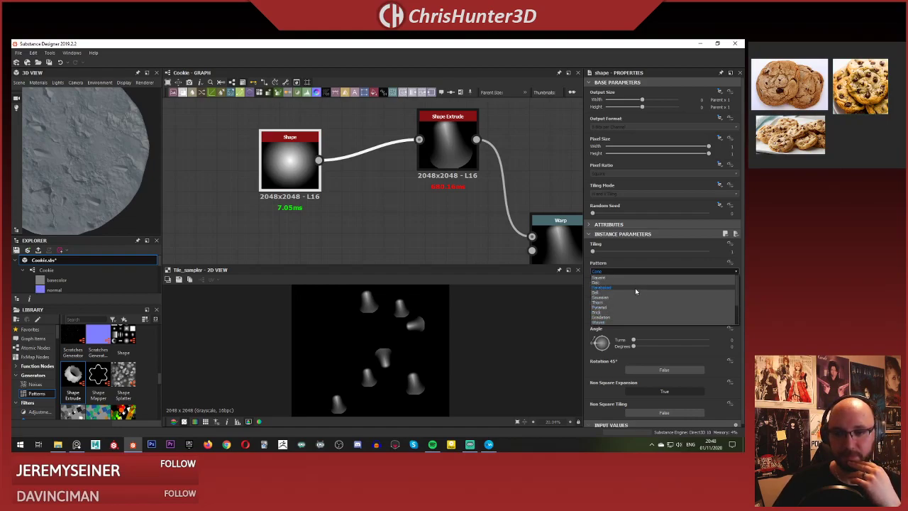
pyautogui.click(636, 290)
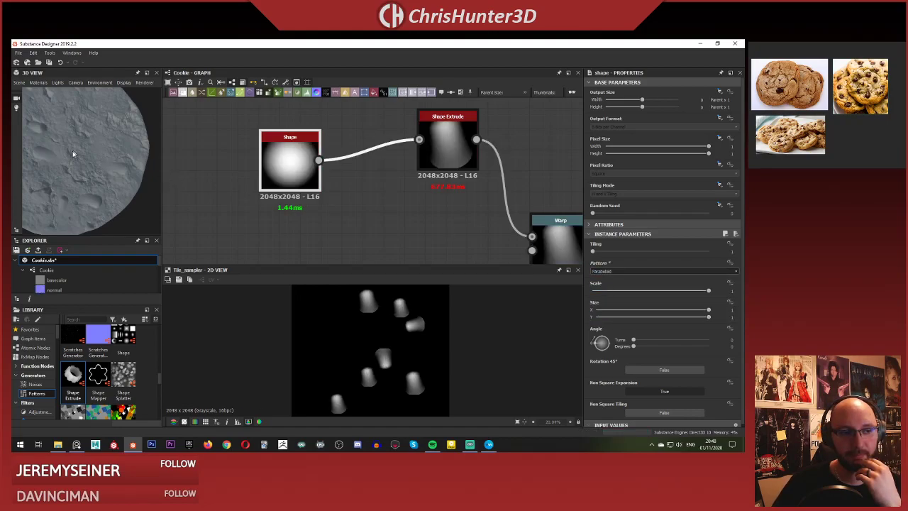
pyautogui.moveTo(73, 152); pyautogui.dragTo(118, 203, button='middle')
pyautogui.moveTo(117, 203); pyautogui.dragTo(93, 164)
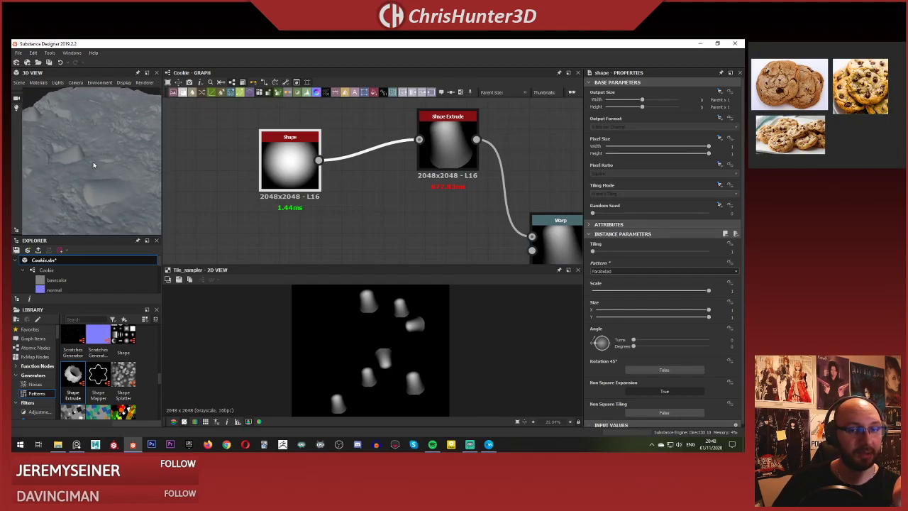
# Set the Shape Extrude node's Scale to about 0.64 while previewing its output.
pyautogui.moveTo(413, 161); pyautogui.dragTo(406, 173, button='middle')
pyautogui.doubleClick(427, 152)
pyautogui.moveTo(323, 152); pyautogui.dragTo(345, 138, button='middle')
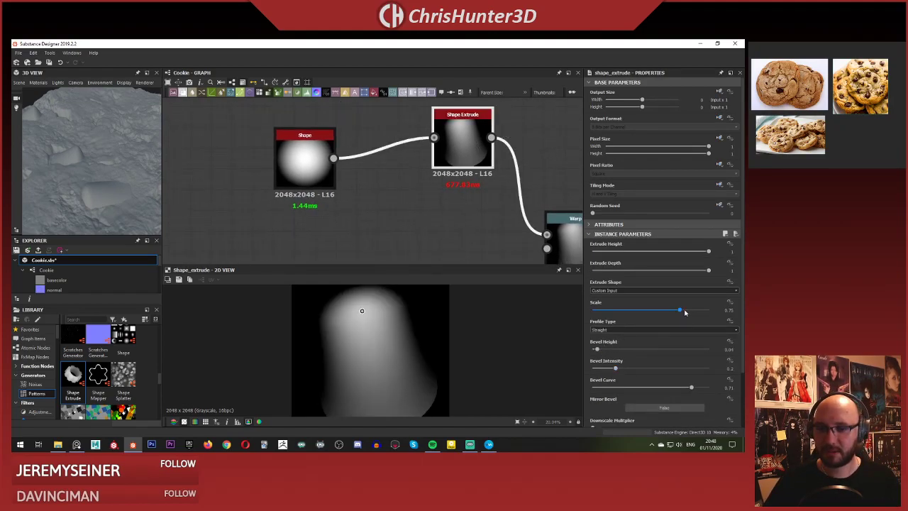
pyautogui.moveTo(681, 312); pyautogui.dragTo(667, 311)
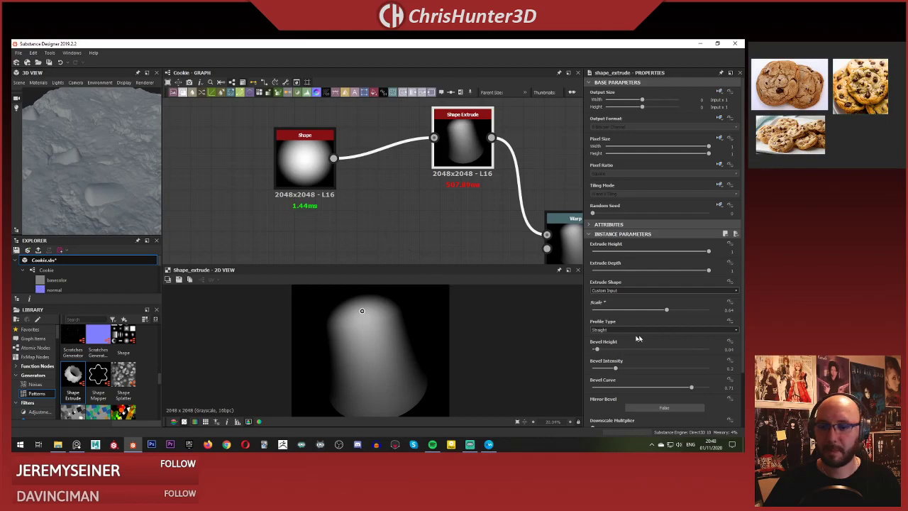
# Try the Shape Extrude node's Bevel Intensity at about 0.6, 0 and 1 while checking the chips on the 3D cookie.
pyautogui.moveTo(614, 368); pyautogui.dragTo(663, 370)
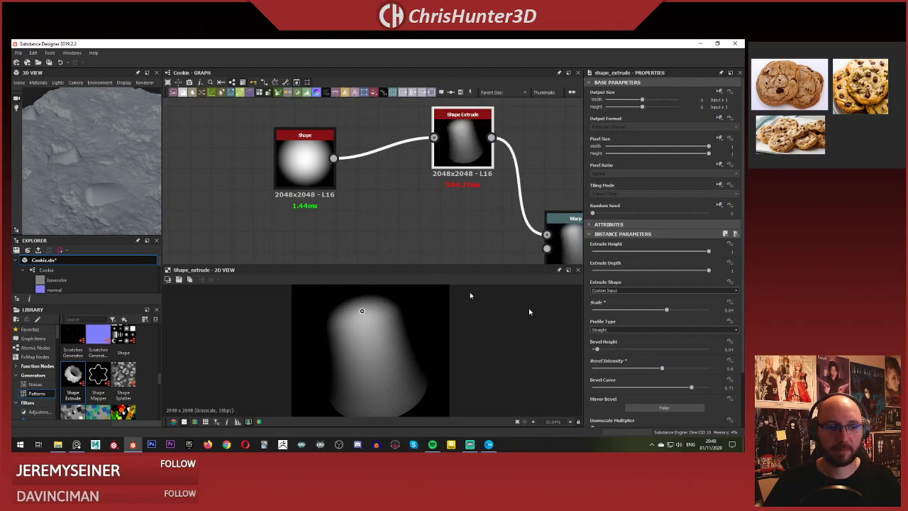
pyautogui.moveTo(75, 204); pyautogui.dragTo(102, 199)
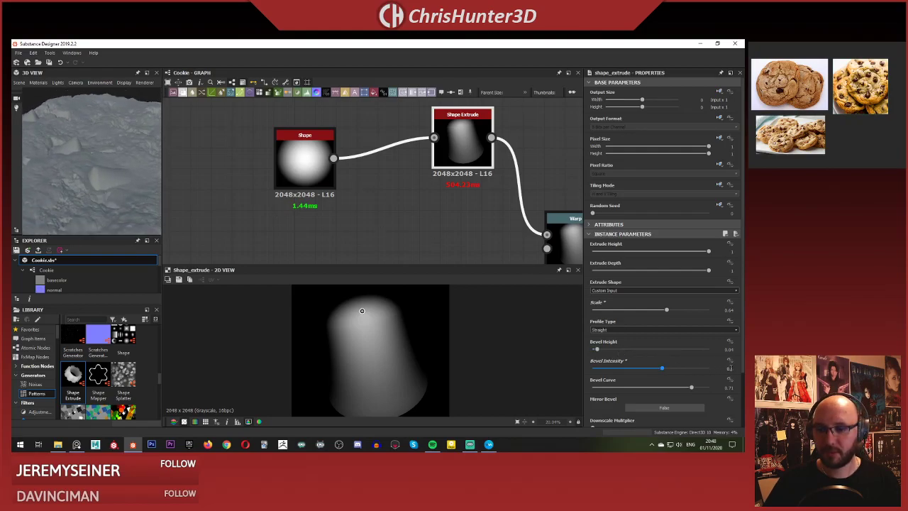
pyautogui.write('0')
pyautogui.press('Return')
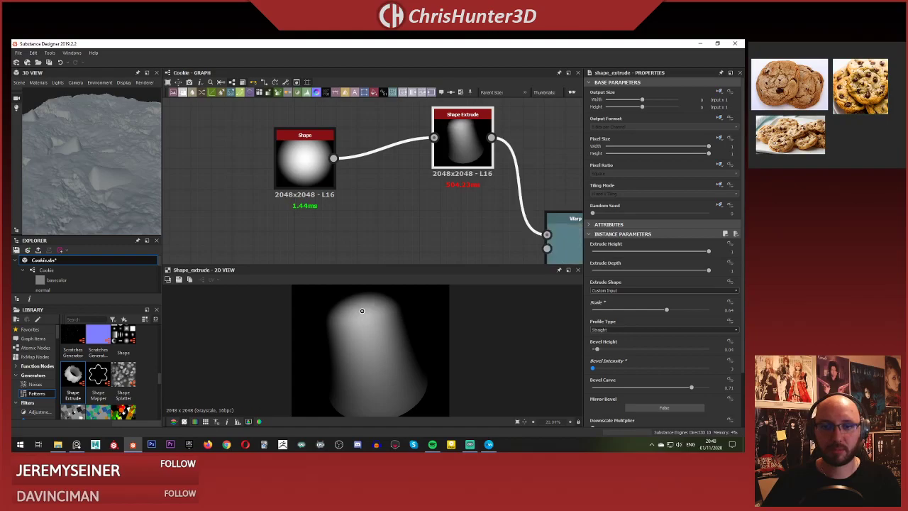
pyautogui.click(732, 369)
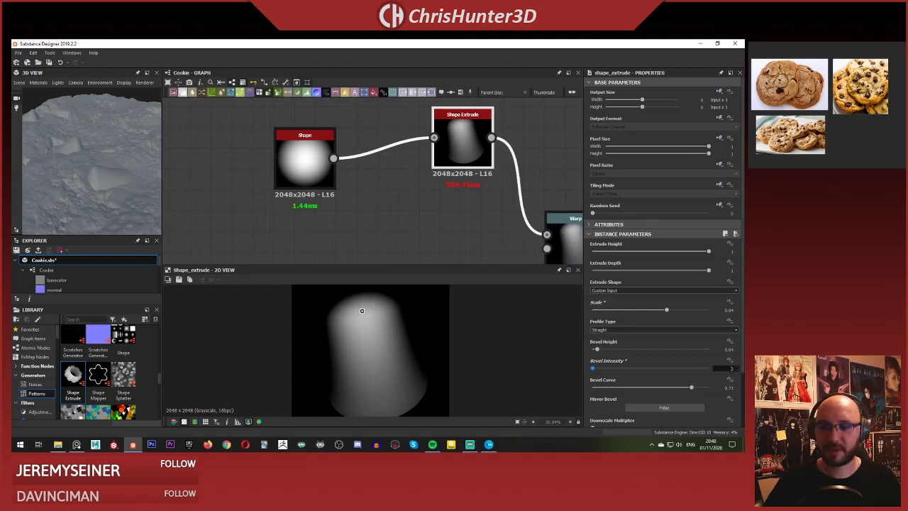
pyautogui.write('1')
pyautogui.press('Return')
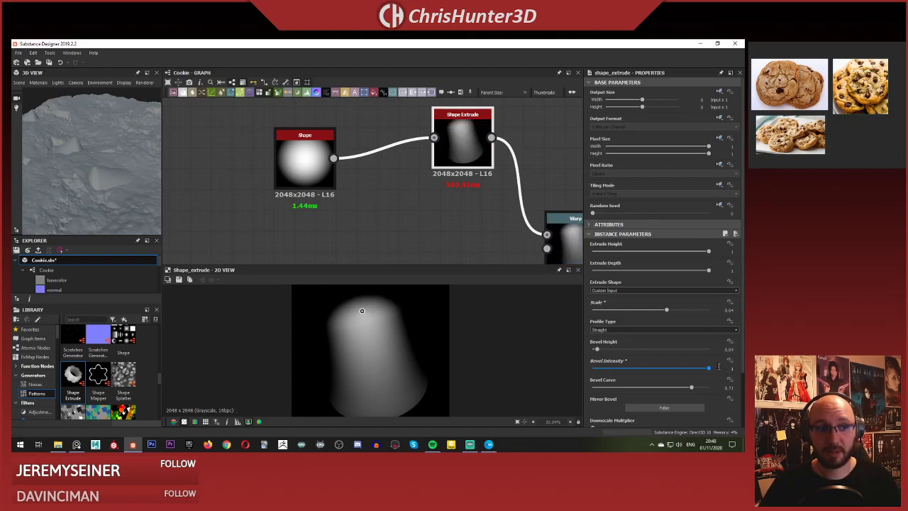
# Try Mirror Bevel on the Shape Extrude node and switch it back to False.
pyautogui.scroll(-2, 632, 339)
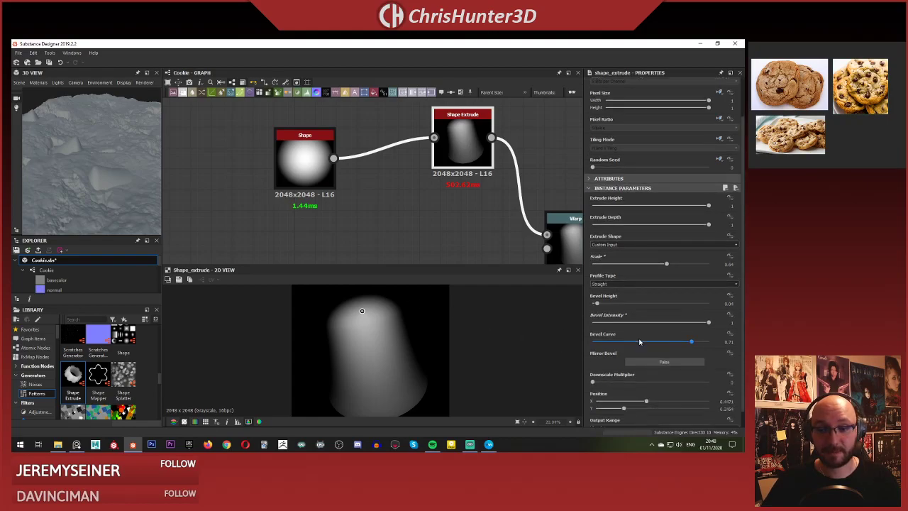
pyautogui.click(638, 362)
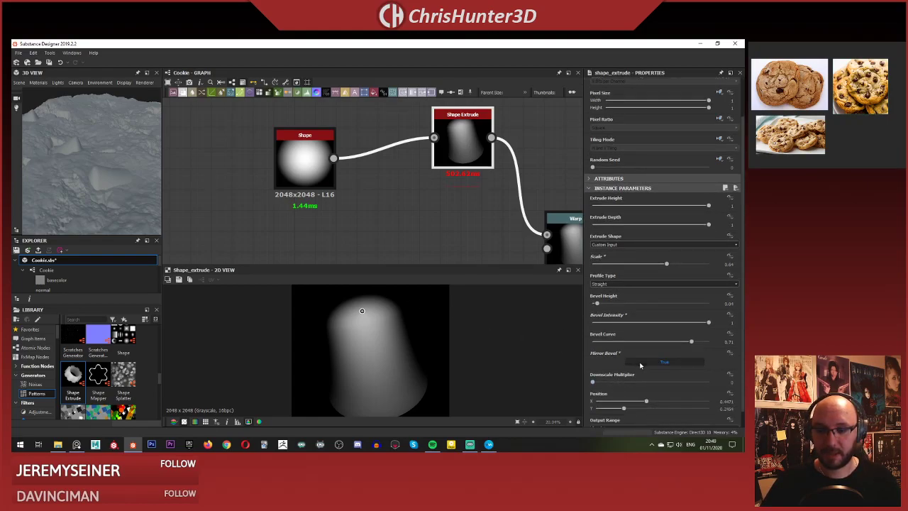
pyautogui.click(640, 364)
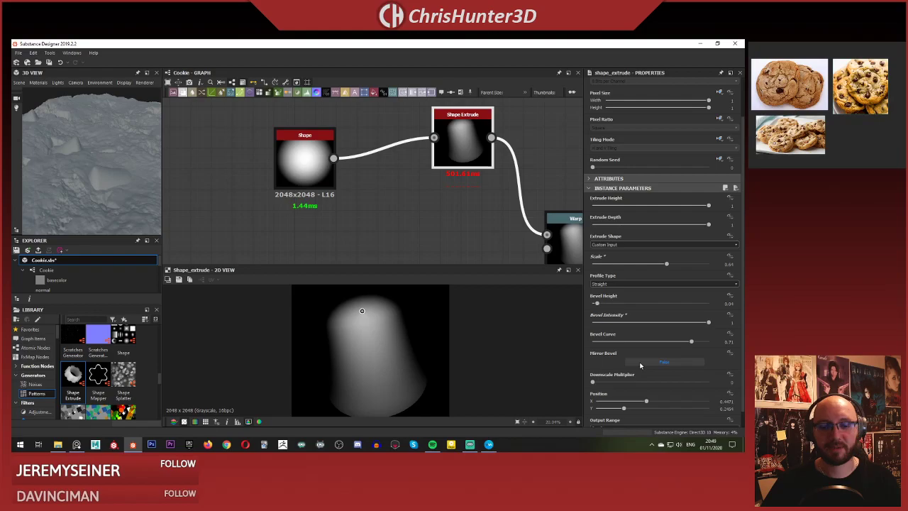
# Set the Shape Extrude node's Bevel Intensity to about 0.55 and Bevel Curve to 1, and check the 3D cookie.
pyautogui.click(657, 322)
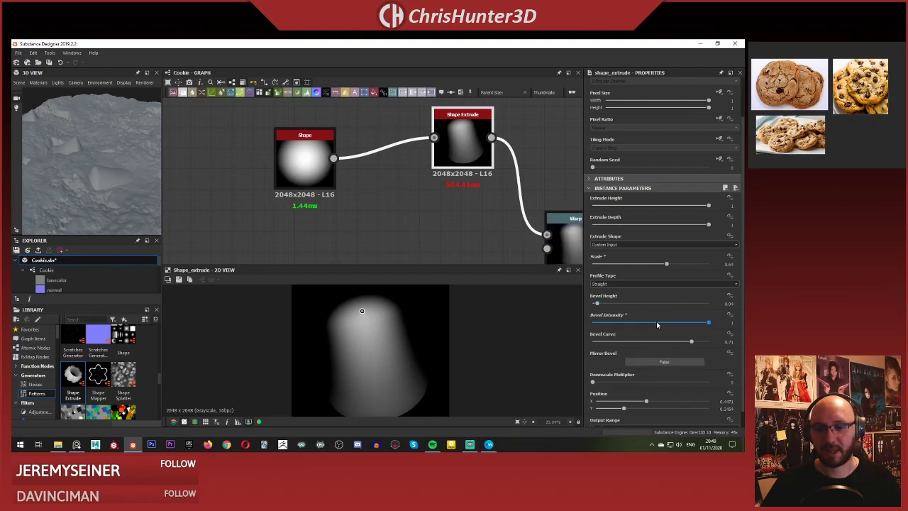
pyautogui.click(650, 342)
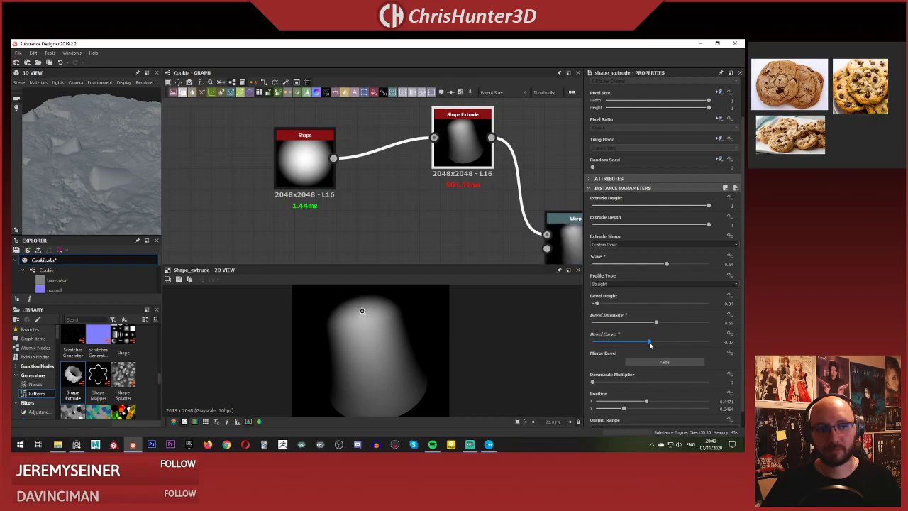
pyautogui.moveTo(650, 344); pyautogui.dragTo(738, 349)
pyautogui.moveTo(95, 147); pyautogui.dragTo(82, 187)
pyautogui.scroll(-5, 421, 179)
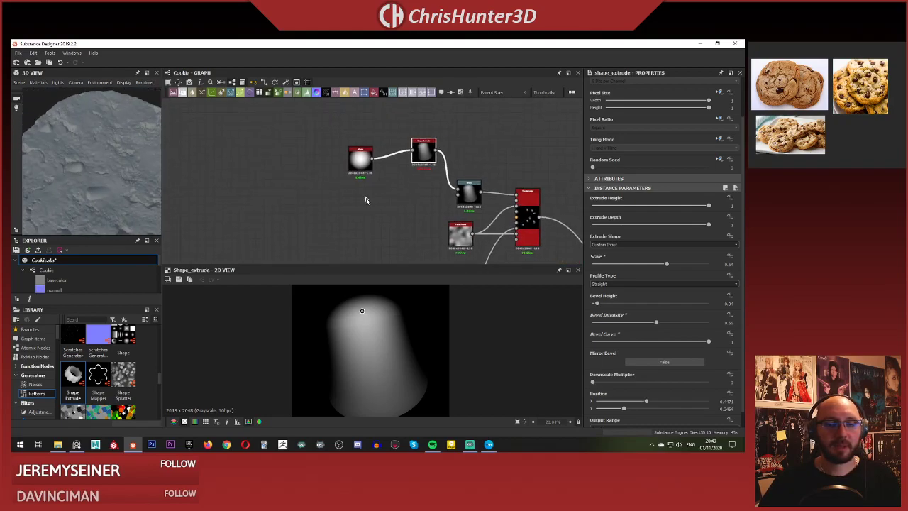
pyautogui.scroll(1, 291, 246)
# Browse the library's Patterns and Noises generators for a usable node and inspect the chips on the 3D cookie.
pyautogui.scroll(-2, 141, 382)
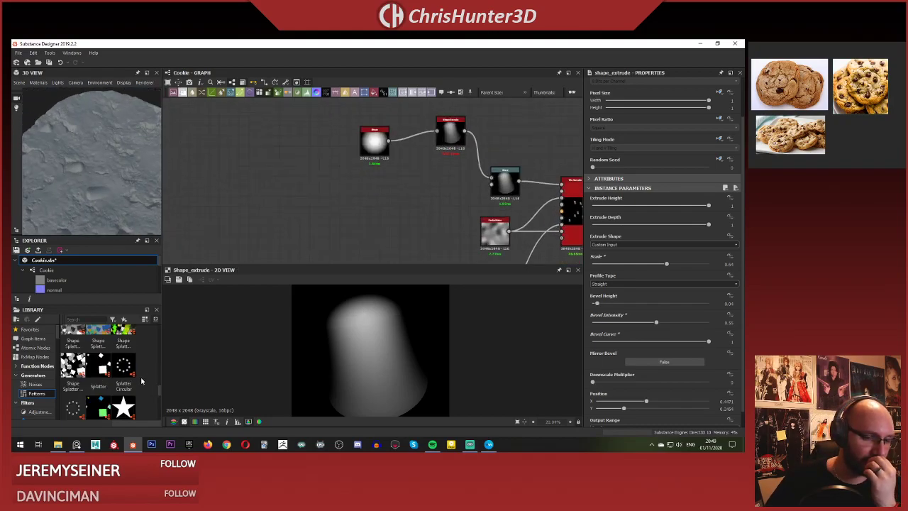
pyautogui.scroll(-5, 159, 392)
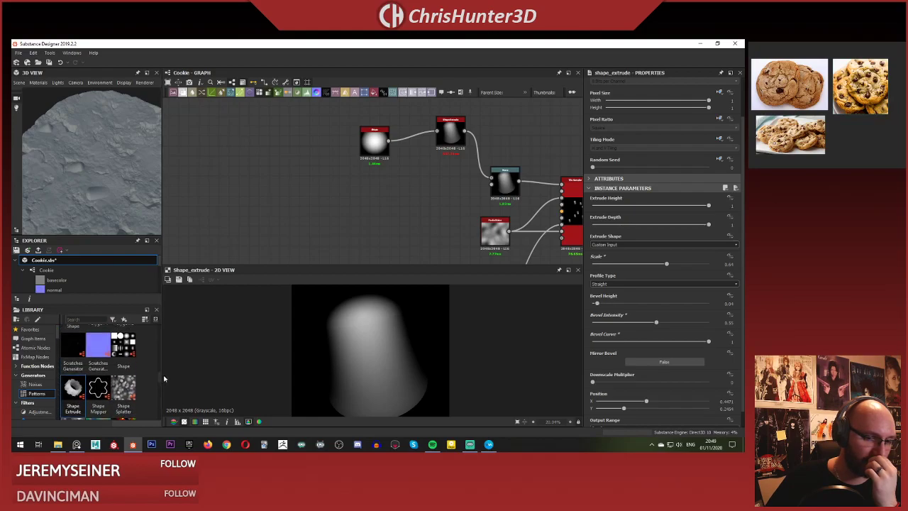
pyautogui.scroll(1, 168, 369)
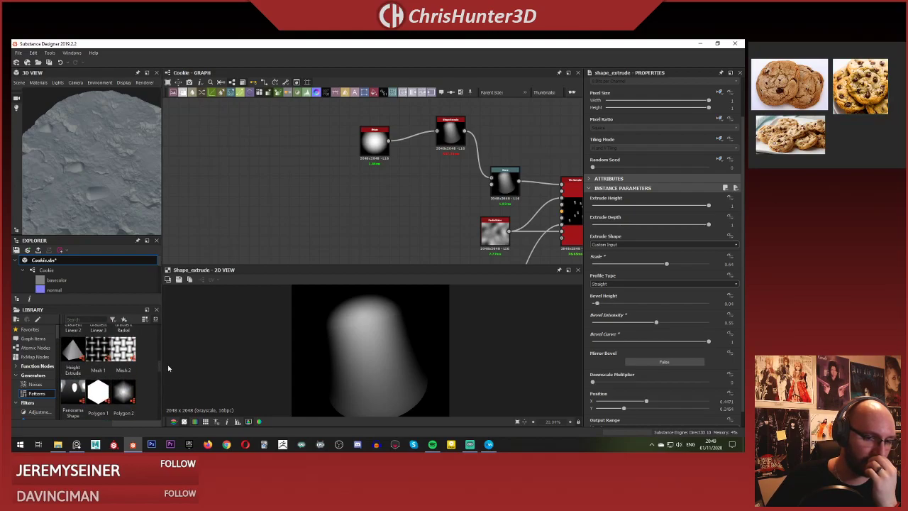
pyautogui.scroll(4, 168, 368)
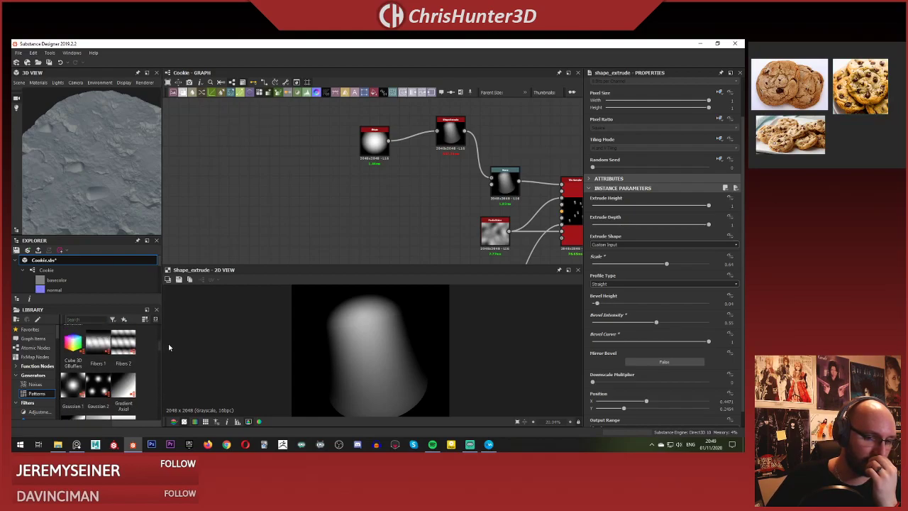
pyautogui.scroll(3, 169, 338)
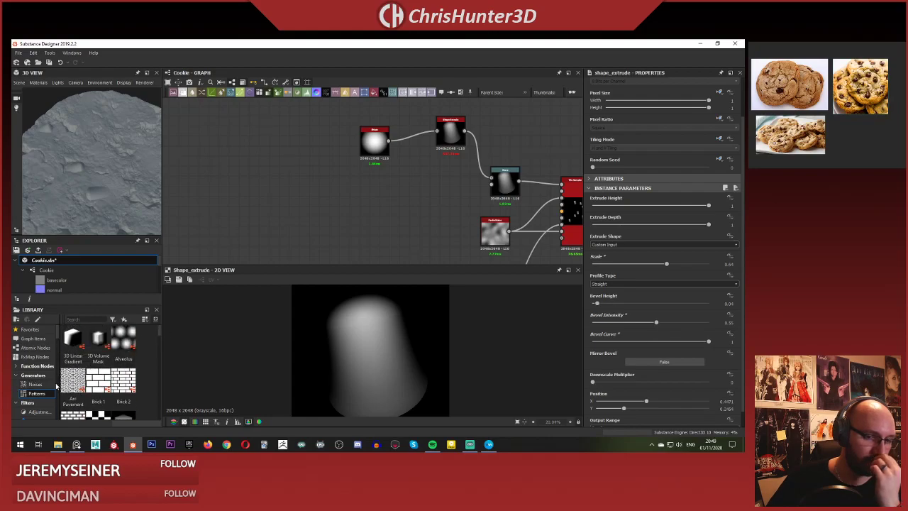
pyautogui.scroll(-1, 60, 341)
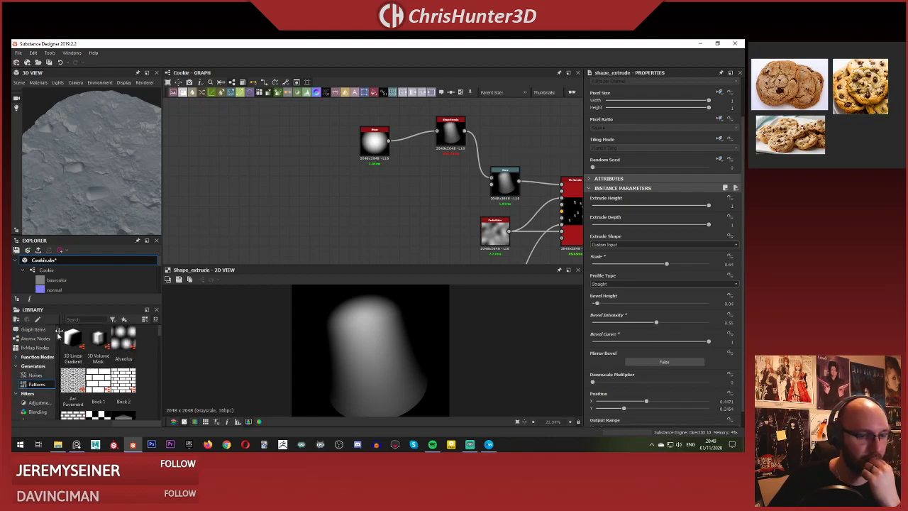
pyautogui.click(35, 374)
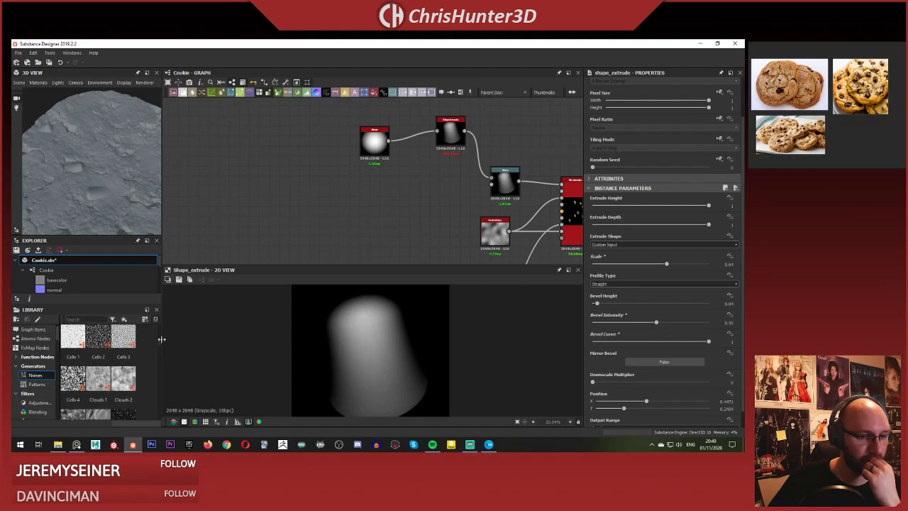
pyautogui.scroll(5, 106, 355)
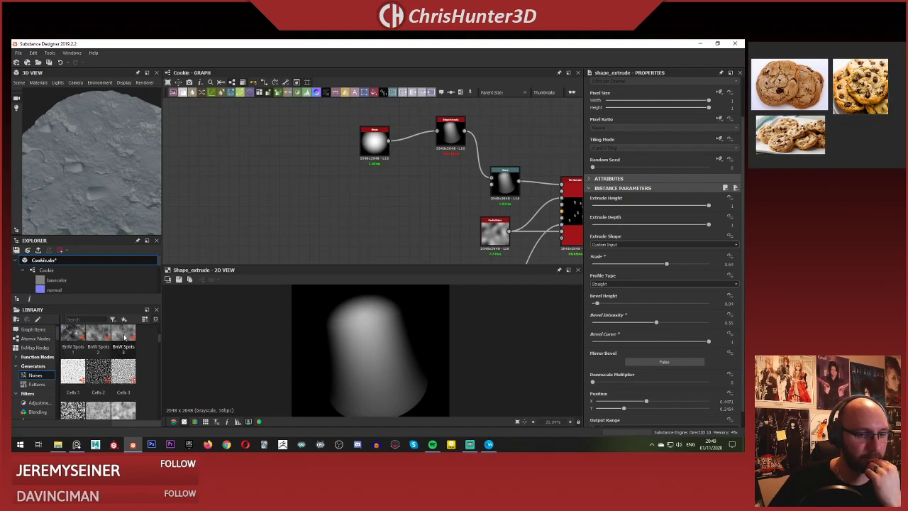
pyautogui.scroll(3, 125, 338)
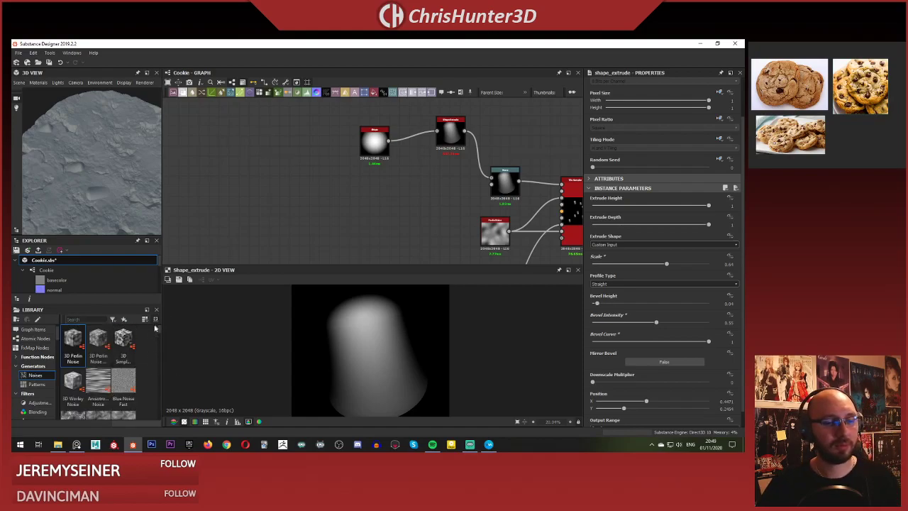
pyautogui.scroll(-5, 157, 334)
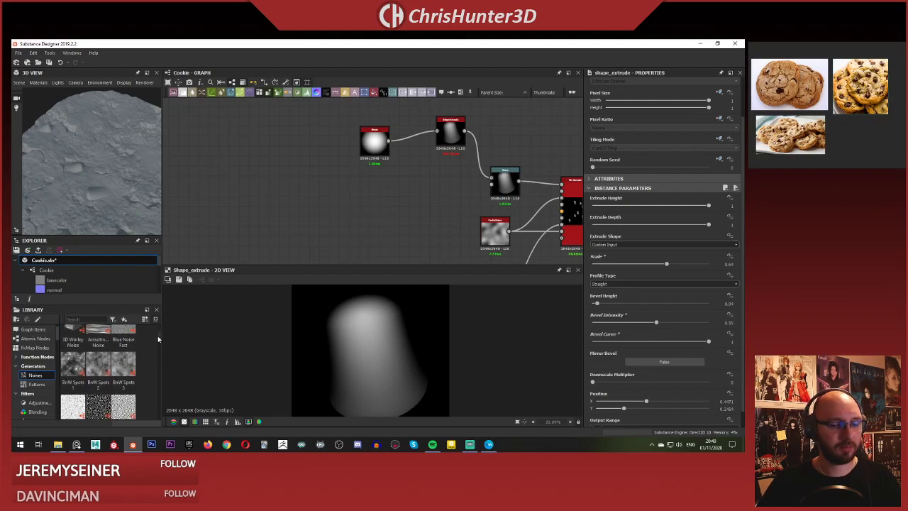
pyautogui.scroll(-2, 401, 190)
pyautogui.moveTo(402, 190); pyautogui.dragTo(353, 175, button='middle')
pyautogui.scroll(-2, 87, 174)
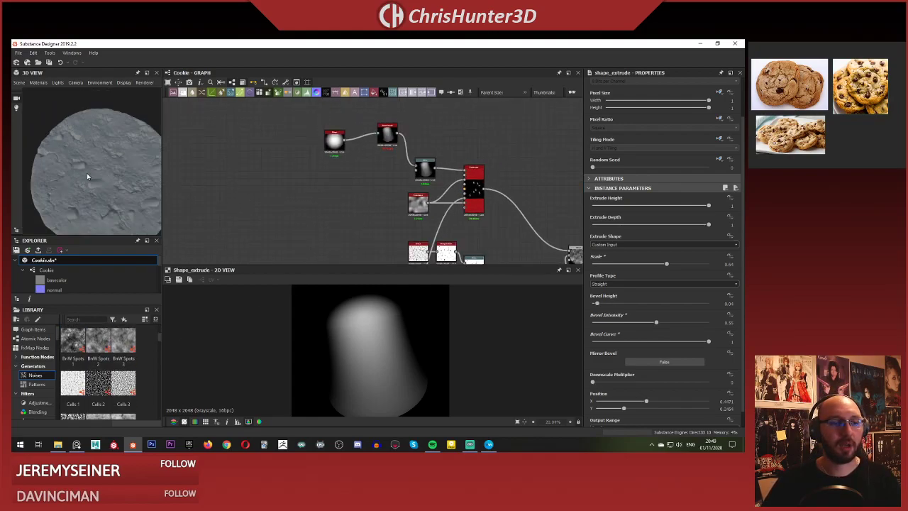
pyautogui.moveTo(87, 175); pyautogui.dragTo(110, 162)
pyautogui.scroll(8, 110, 162)
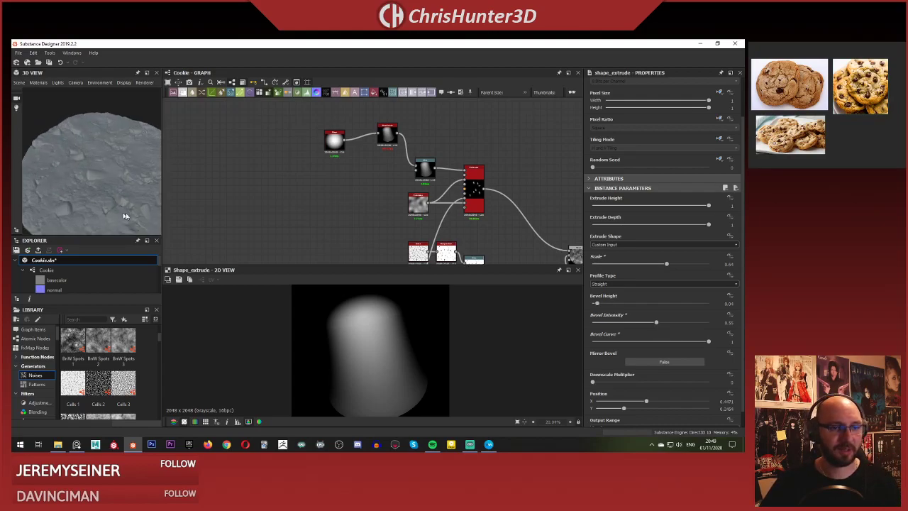
# Move the Shape node away from Shape Extrude and insert a Curve node on the link between them.
pyautogui.scroll(6, 302, 196)
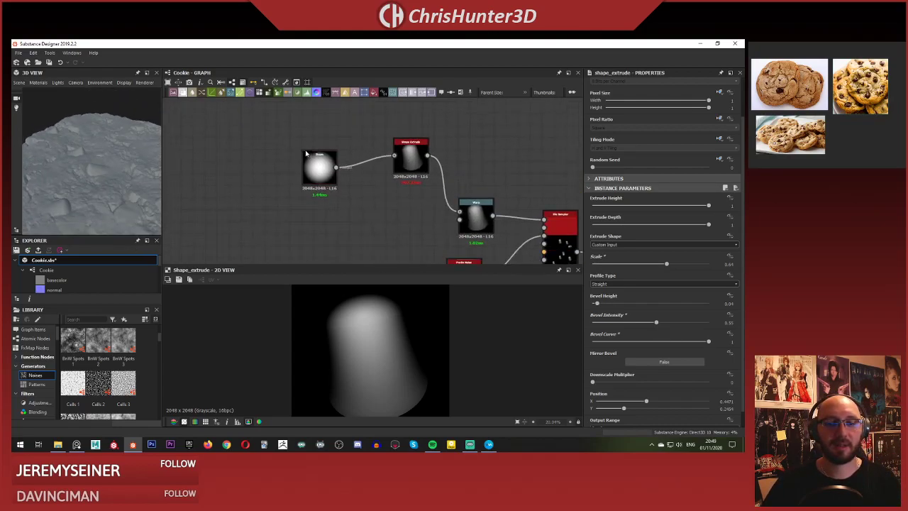
pyautogui.moveTo(255, 190); pyautogui.dragTo(225, 181)
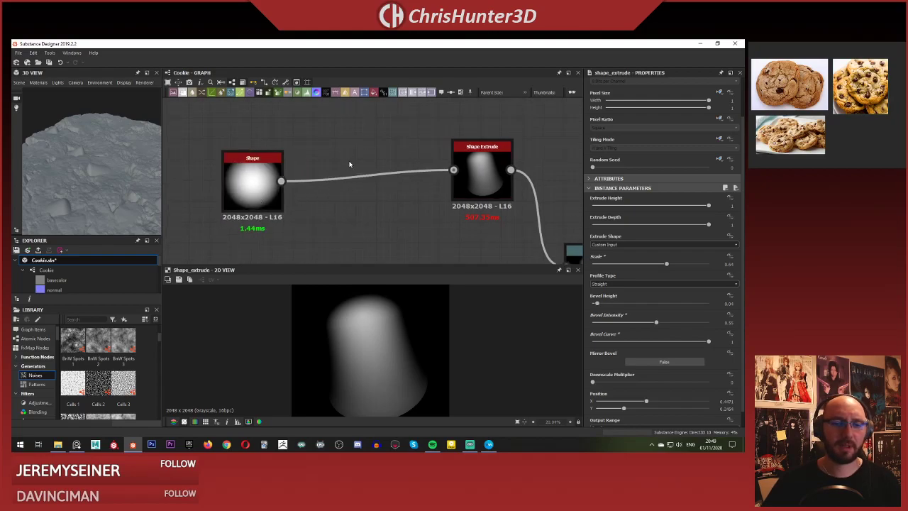
pyautogui.press('space')
pyautogui.write('cur')
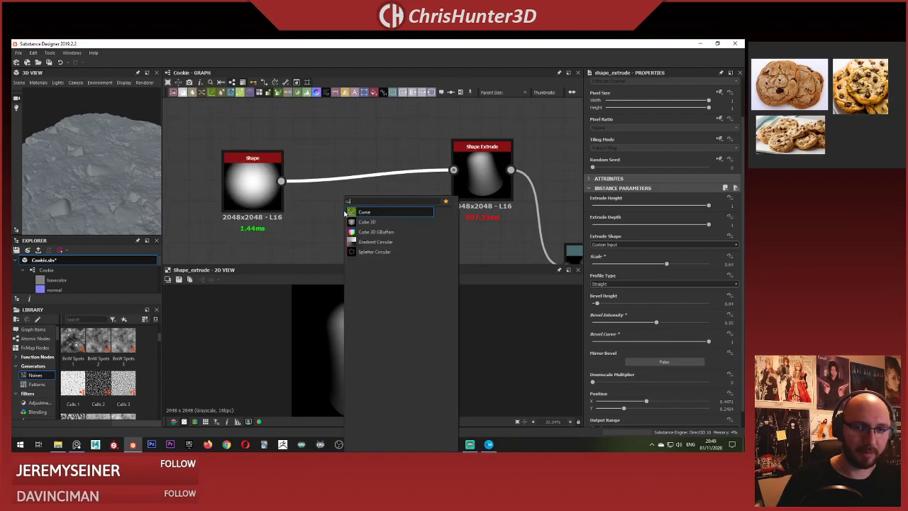
pyautogui.press('Return')
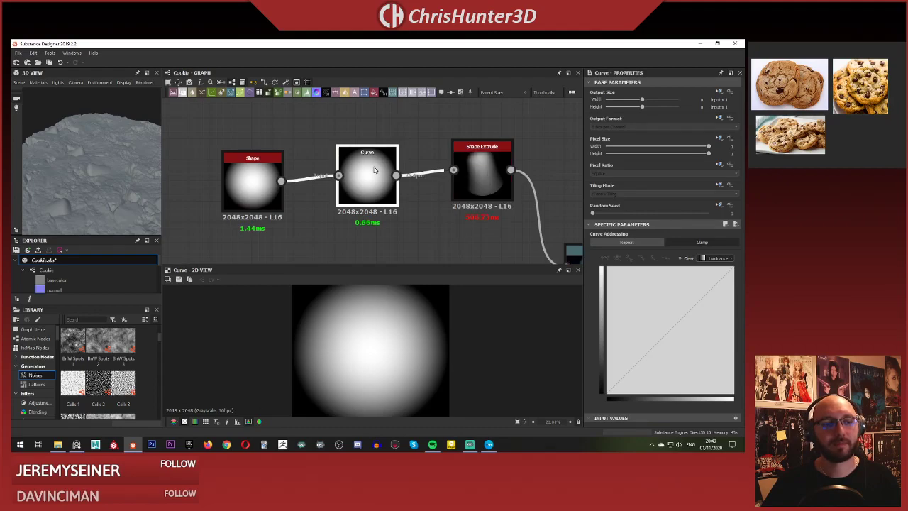
# Add a curve point at about 0.70 input and 0.75 output, and lower the curve's end point to the same height.
pyautogui.click(680, 323)
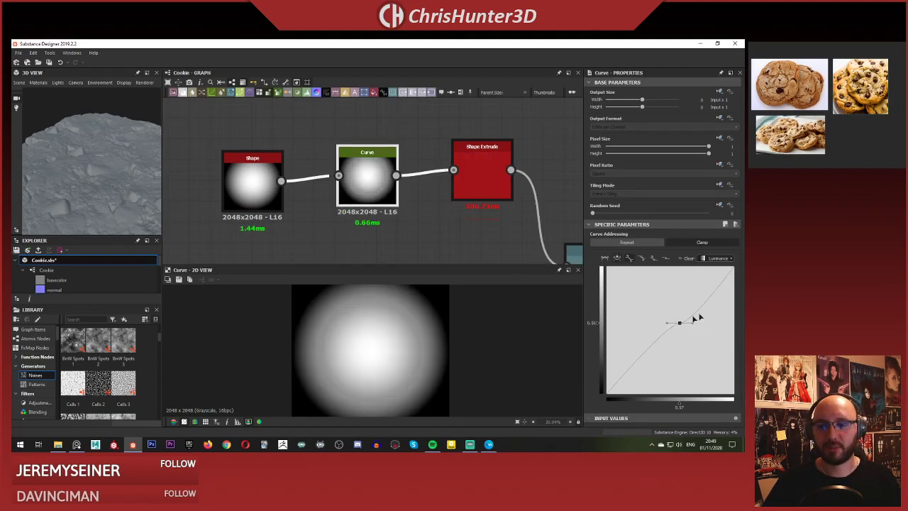
pyautogui.moveTo(684, 323); pyautogui.dragTo(686, 320)
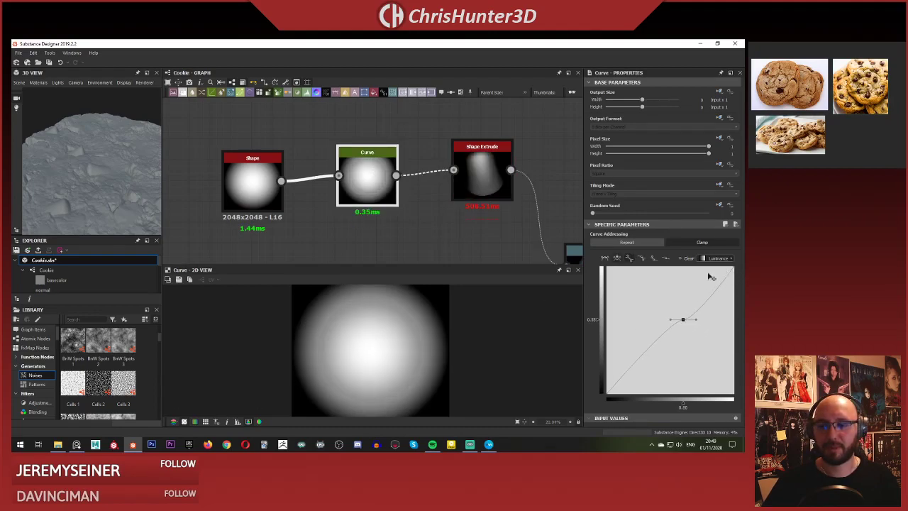
pyautogui.moveTo(712, 277); pyautogui.dragTo(696, 302)
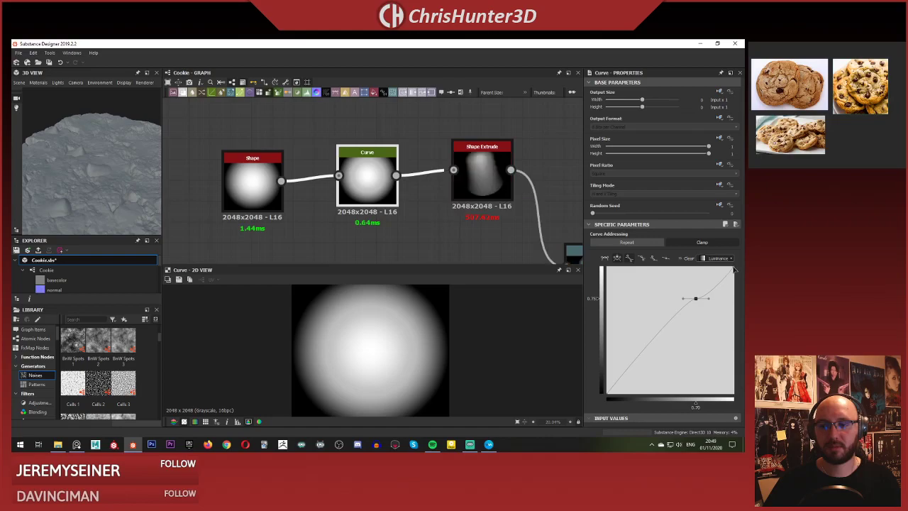
pyautogui.moveTo(732, 270); pyautogui.dragTo(736, 299)
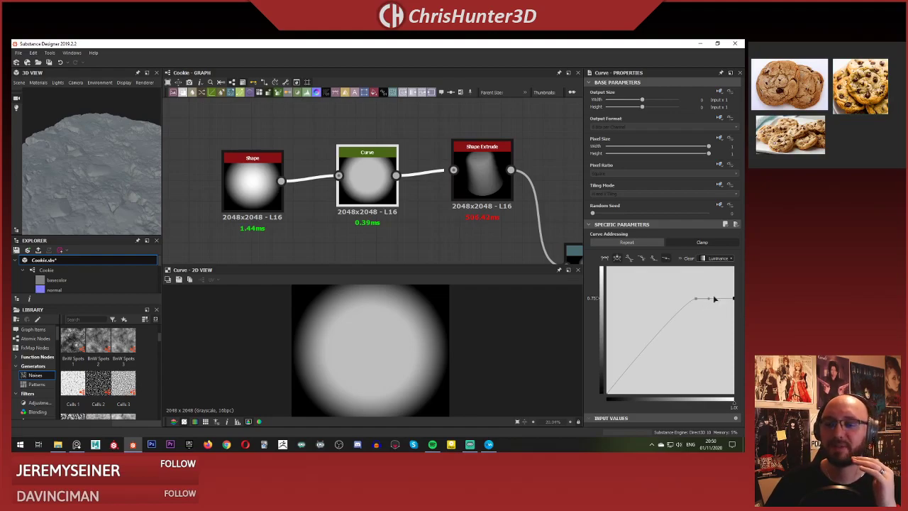
# Try a peaked curve: add a point at about 0.86 input and 0.88 output, make both points sharp corners, and raise the other to about 0.92 output.
pyautogui.click(716, 281)
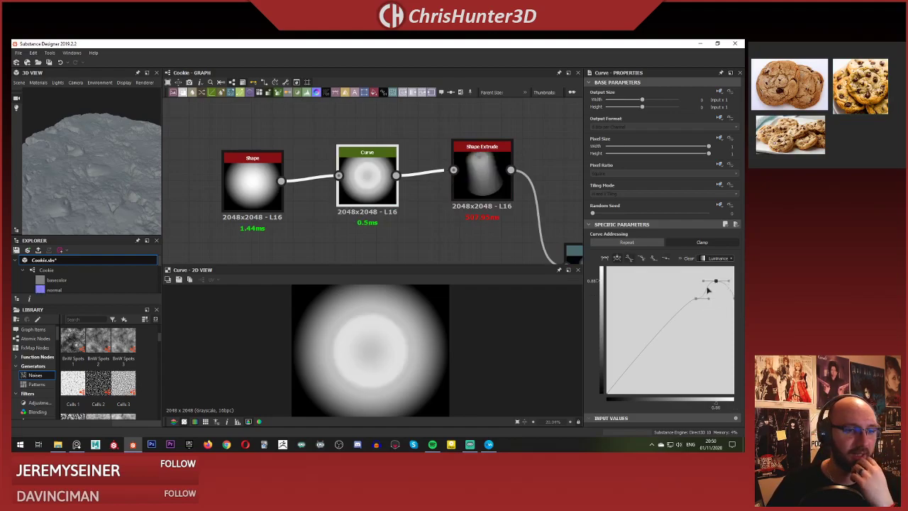
pyautogui.click(666, 258)
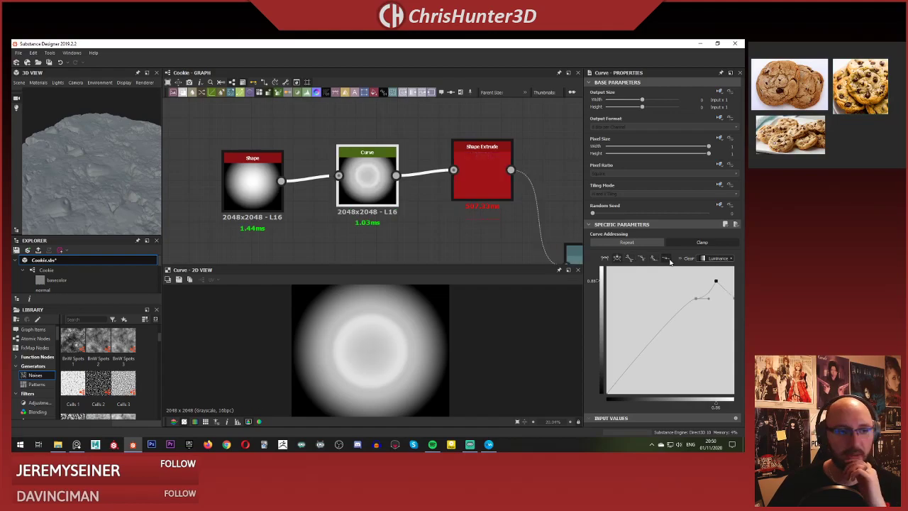
pyautogui.click(696, 299)
pyautogui.click(667, 259)
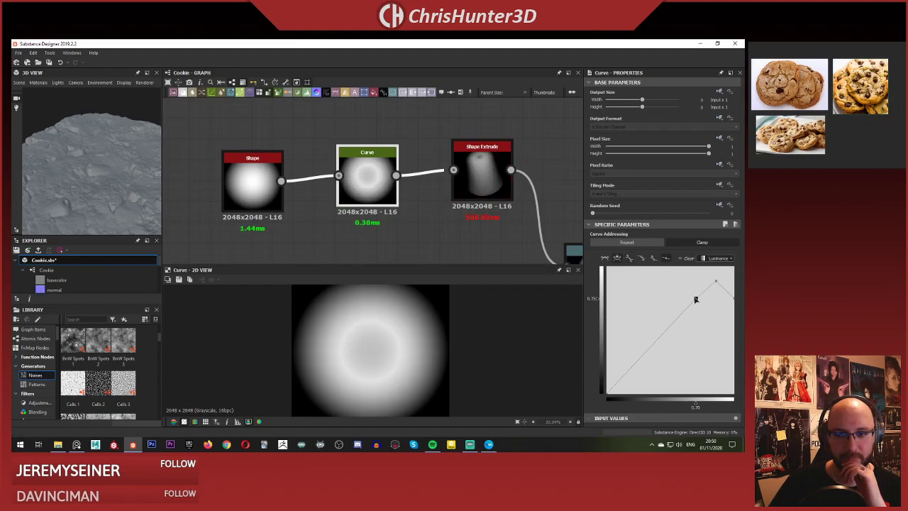
pyautogui.moveTo(696, 299); pyautogui.dragTo(688, 271)
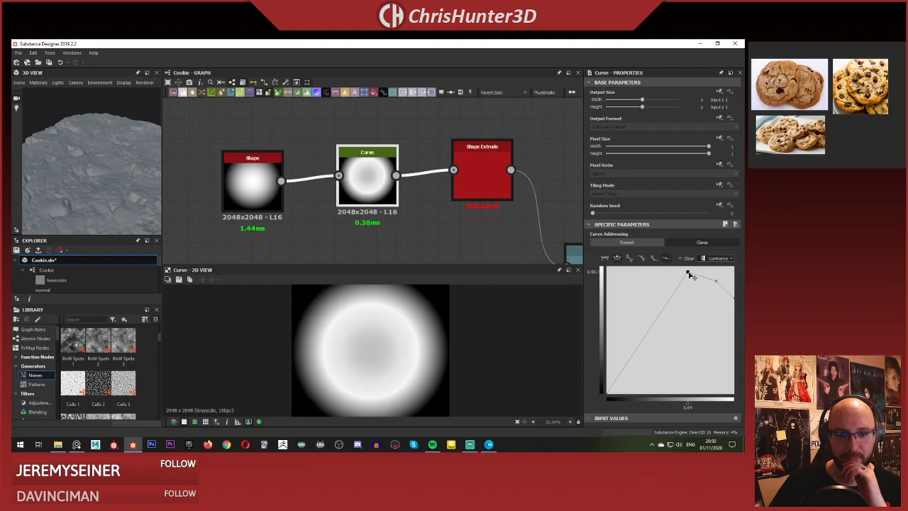
pyautogui.moveTo(691, 276); pyautogui.dragTo(694, 277)
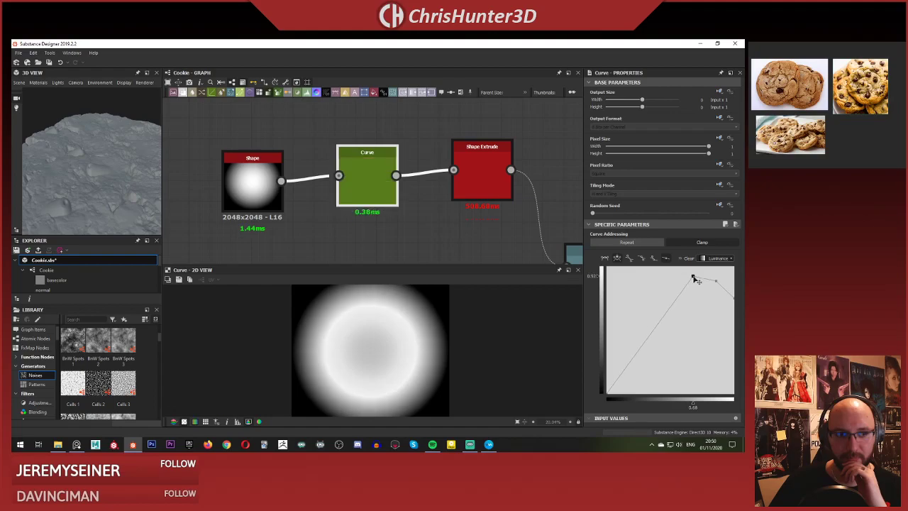
# Delete the Curve node between Shape and Shape Extrude and set the Shape node's Pattern to Cone.
pyautogui.click(385, 179)
pyautogui.press('Delete')
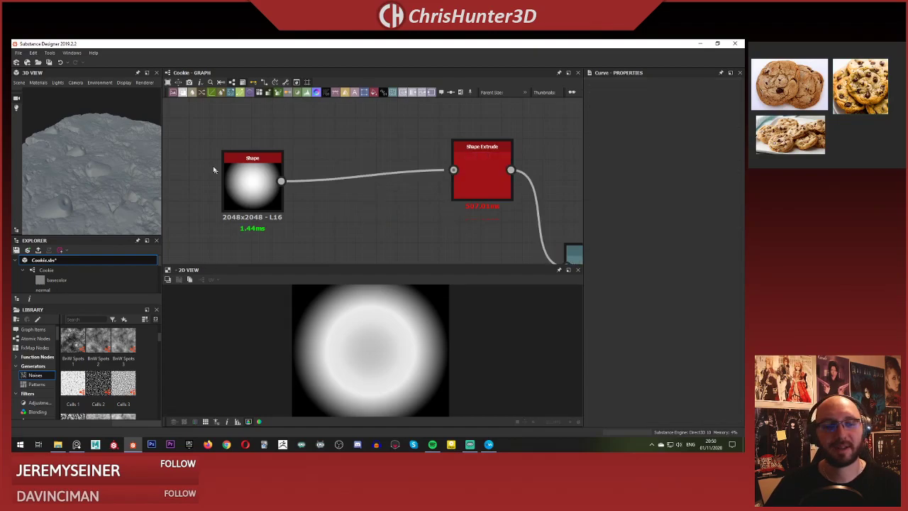
pyautogui.doubleClick(231, 173)
pyautogui.rightClick(243, 171)
pyautogui.click(264, 154)
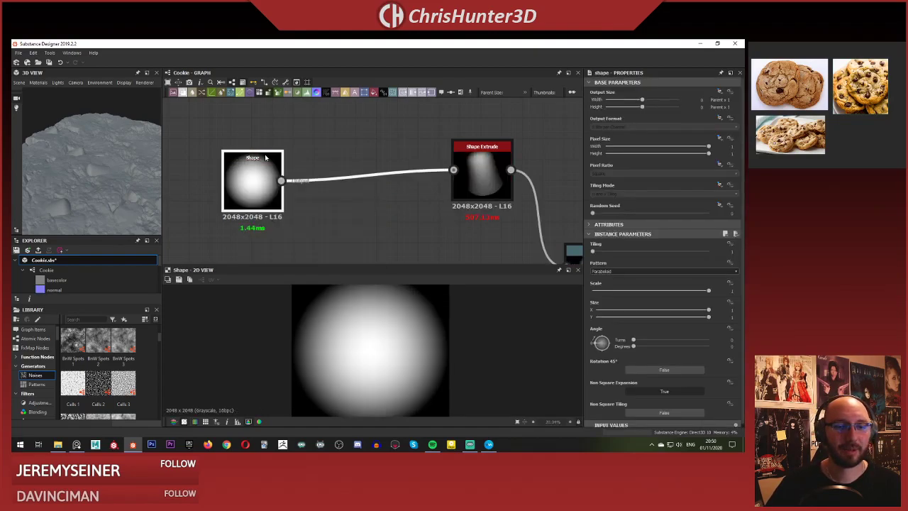
pyautogui.click(624, 271)
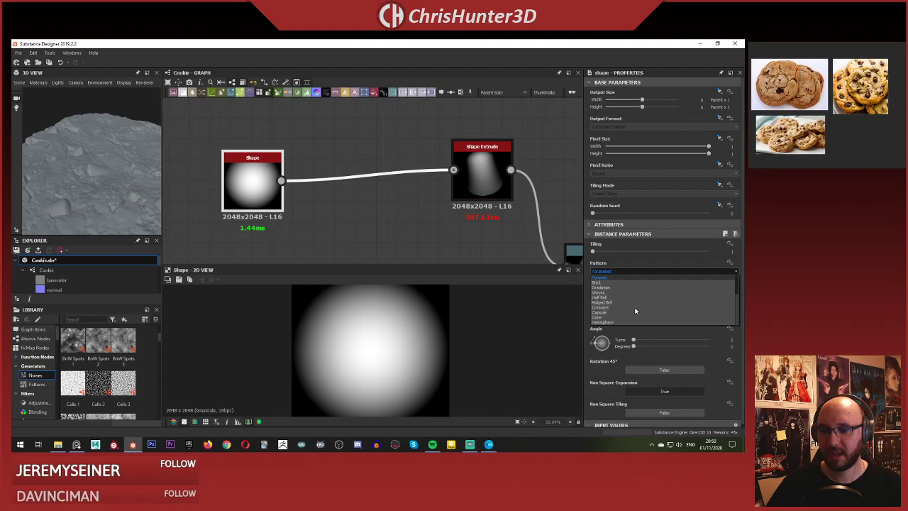
pyautogui.scroll(-2, 630, 303)
pyautogui.click(624, 318)
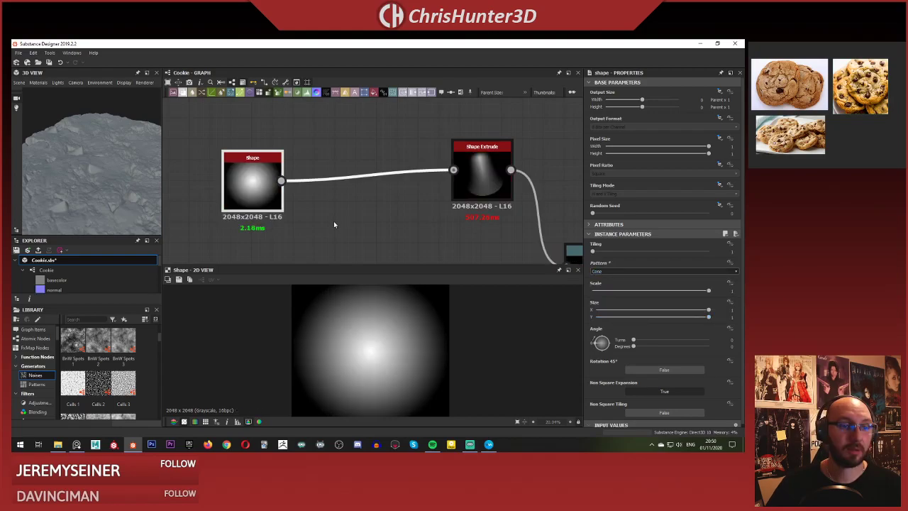
pyautogui.moveTo(46, 174)
pyautogui.mouseDown(button='middle')
pyautogui.moveTo(59, 205)
pyautogui.moveTo(43, 171)
pyautogui.mouseUp(button='middle')
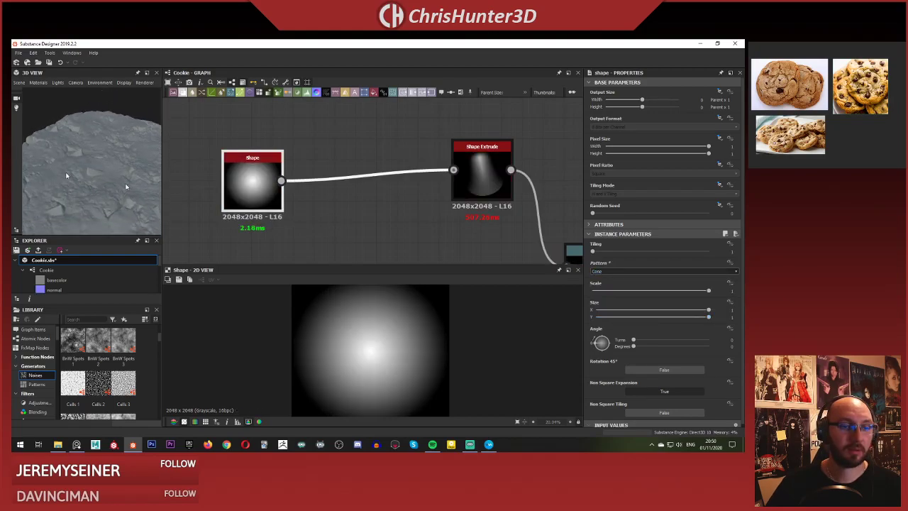
# Insert a fresh Curve node on the link between the Shape and Shape Extrude nodes and position it between them.
pyautogui.click(340, 176)
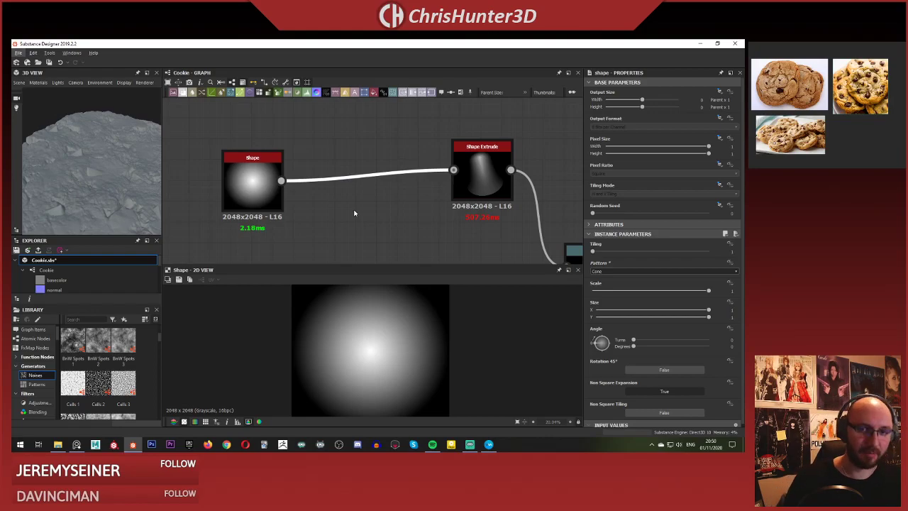
pyautogui.hotkey('alt', 'f')
pyautogui.click(319, 167)
pyautogui.press('space')
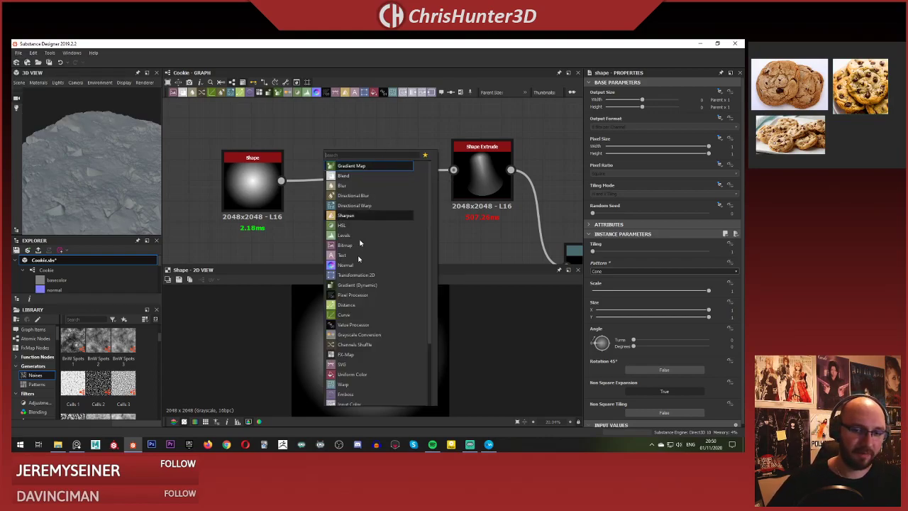
pyautogui.click(347, 314)
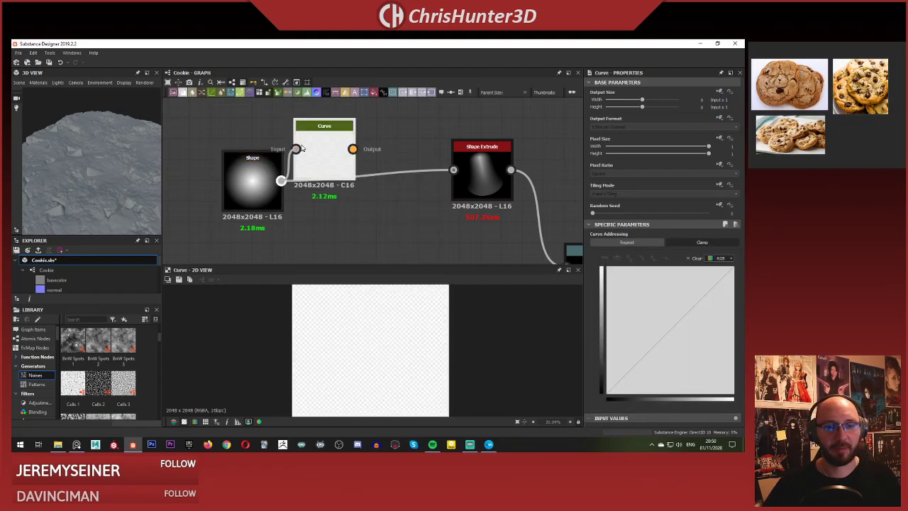
pyautogui.moveTo(303, 172); pyautogui.dragTo(344, 172)
# Add a curve point at about 0.45 input and 0.68 output, tilt its tangent handles along the slope, and inspect the 3D cookie.
pyautogui.click(685, 321)
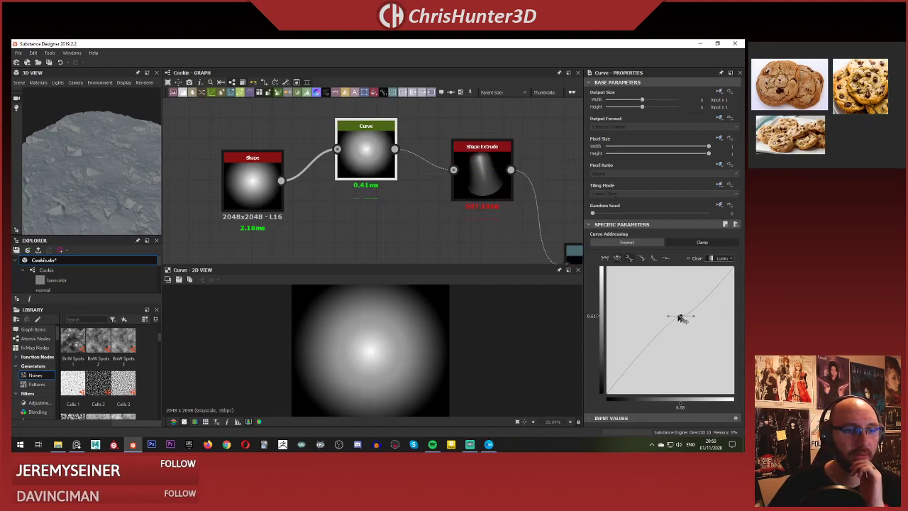
pyautogui.moveTo(682, 318); pyautogui.dragTo(664, 309)
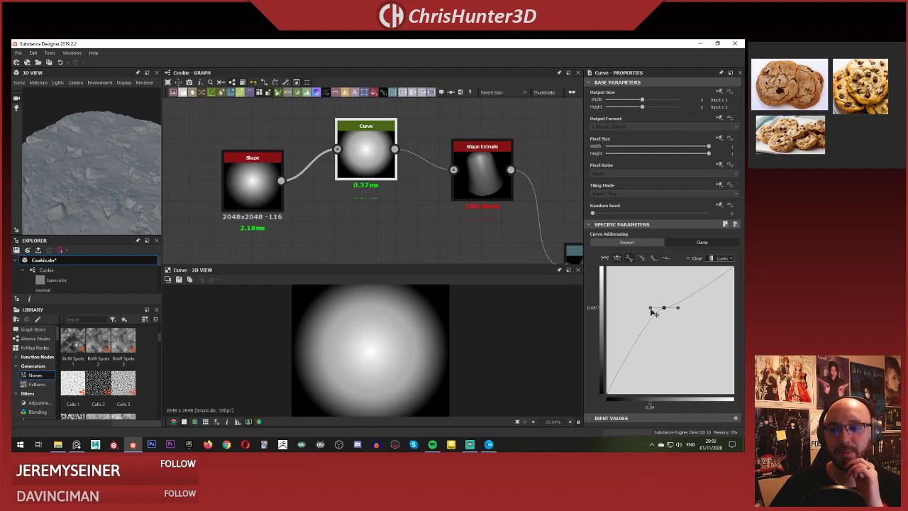
pyautogui.moveTo(651, 308); pyautogui.dragTo(644, 321)
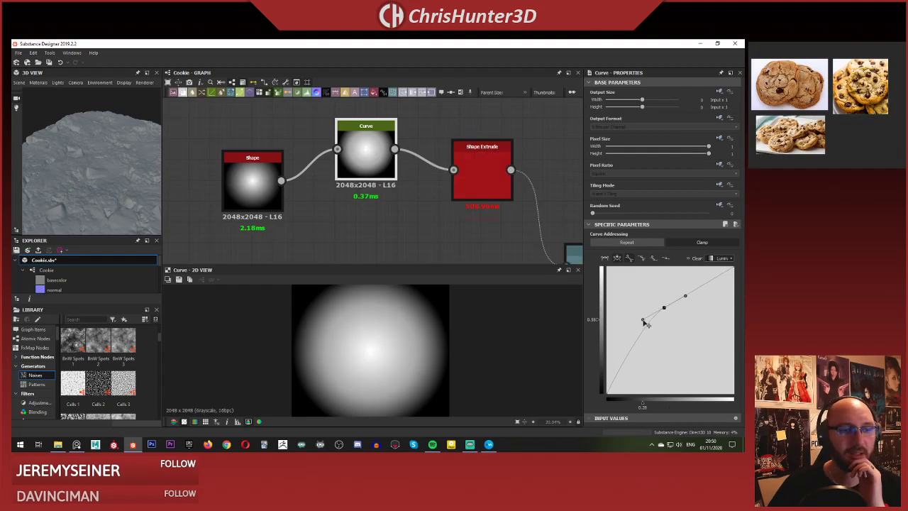
pyautogui.moveTo(90, 179)
pyautogui.mouseDown()
pyautogui.moveTo(85, 166)
pyautogui.moveTo(83, 187)
pyautogui.moveTo(105, 181)
pyautogui.moveTo(117, 151)
pyautogui.moveTo(84, 170)
pyautogui.mouseUp()
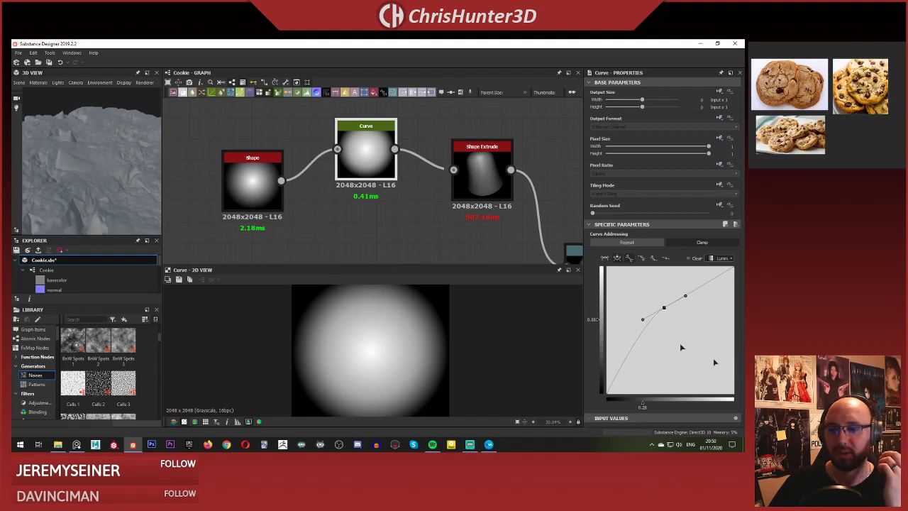
# Rearrange the Shape and Curve nodes to make room and insert a Levels node between Curve and Shape Extrude.
pyautogui.click(390, 192)
pyautogui.scroll(-2, 390, 191)
pyautogui.moveTo(392, 192); pyautogui.dragTo(421, 202, button='middle')
pyautogui.moveTo(299, 147); pyautogui.dragTo(391, 223)
pyautogui.moveTo(403, 176); pyautogui.dragTo(315, 175)
pyautogui.click(386, 167)
pyautogui.click(388, 179)
pyautogui.press('space')
pyautogui.write('le')
pyautogui.press('Return')
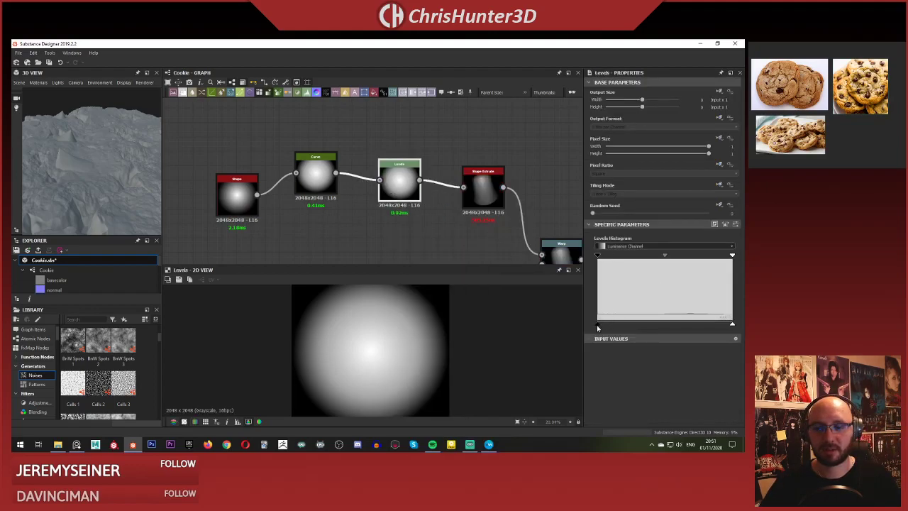
# Try out the Levels node's output white, input white and input black levels, resetting each one after testing.
pyautogui.moveTo(597, 325); pyautogui.dragTo(536, 324)
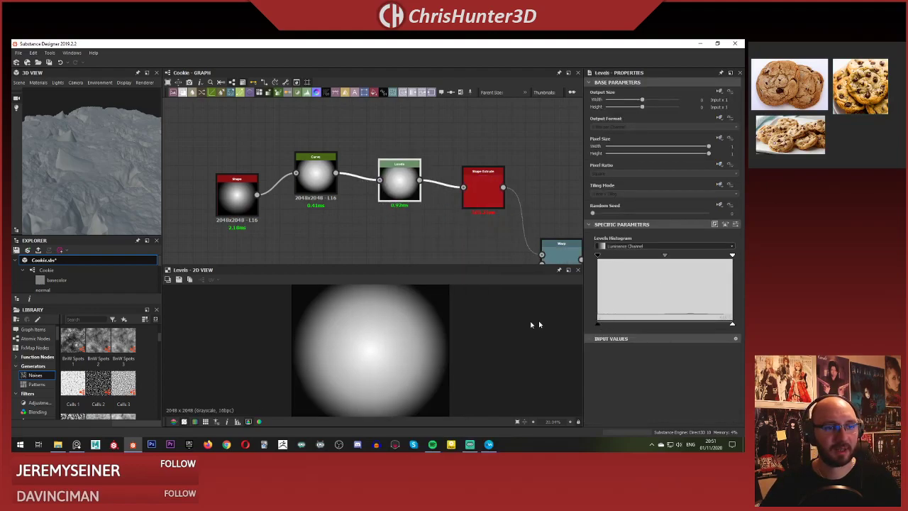
pyautogui.moveTo(734, 325); pyautogui.dragTo(731, 325)
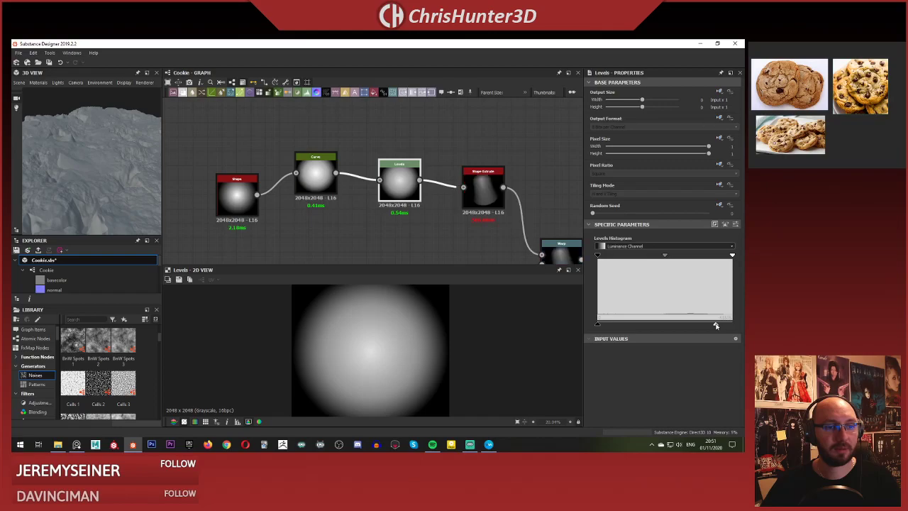
pyautogui.moveTo(717, 325); pyautogui.dragTo(732, 324)
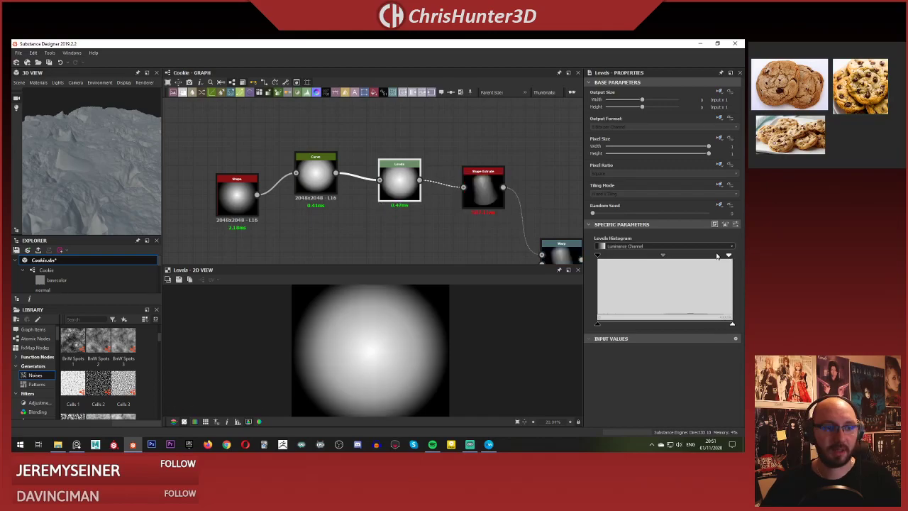
pyautogui.moveTo(731, 255); pyautogui.dragTo(715, 255)
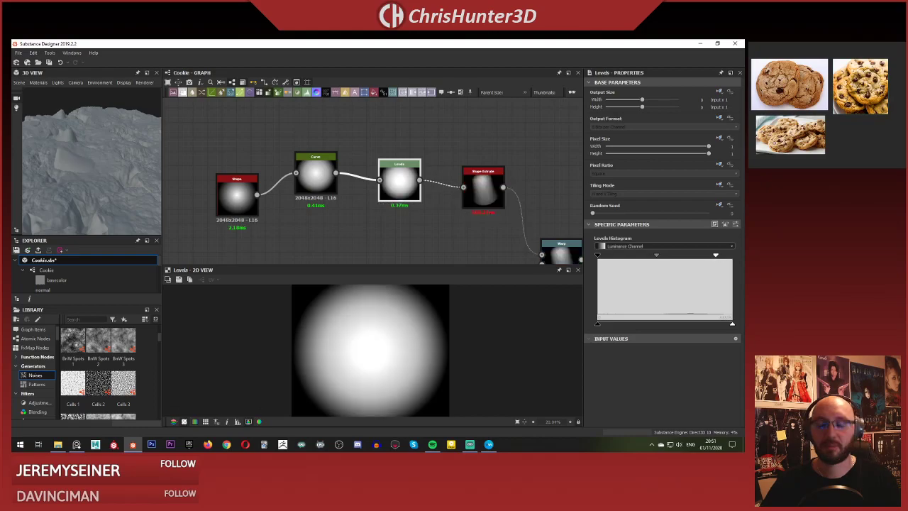
pyautogui.moveTo(715, 256); pyautogui.dragTo(734, 256)
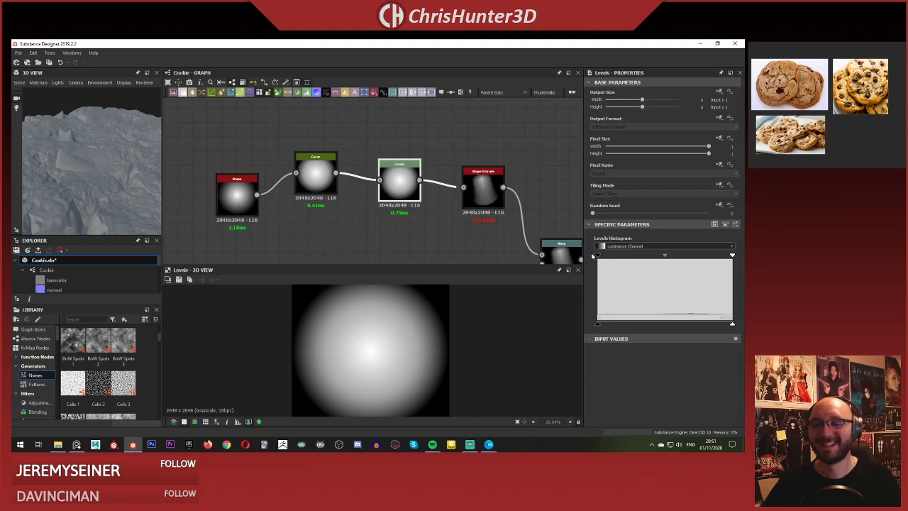
pyautogui.moveTo(597, 257); pyautogui.dragTo(617, 258)
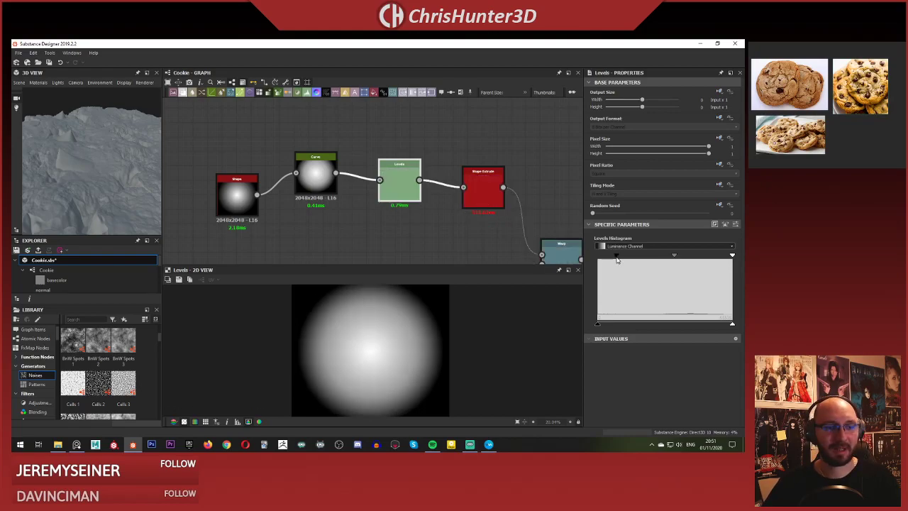
pyautogui.hotkey('ctrl', 'z')
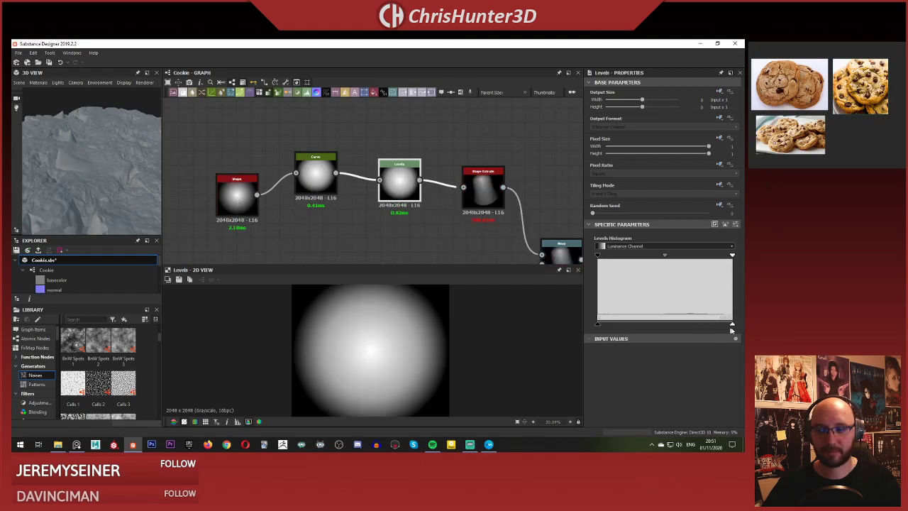
# Lower the Levels node's output white level slightly and place its midtone just above centre, checking a chip up close in 3D.
pyautogui.moveTo(734, 327); pyautogui.dragTo(728, 326)
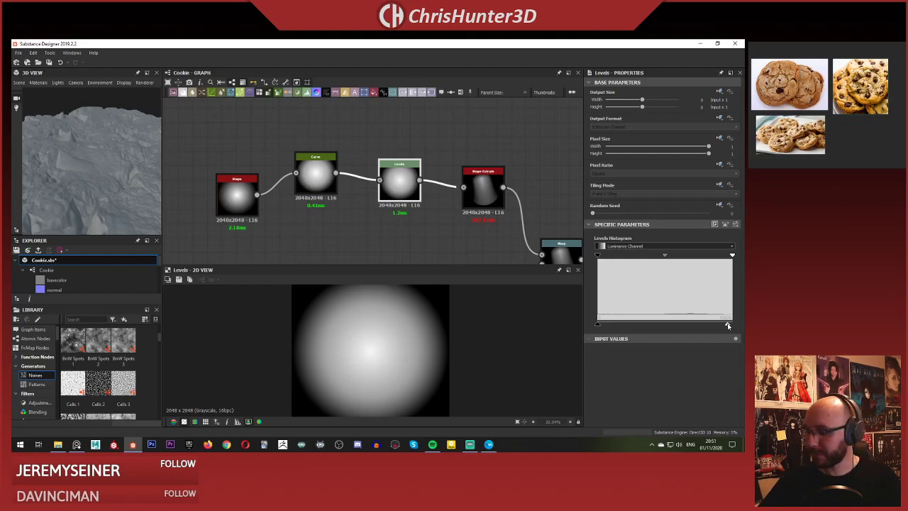
pyautogui.scroll(4, 364, 183)
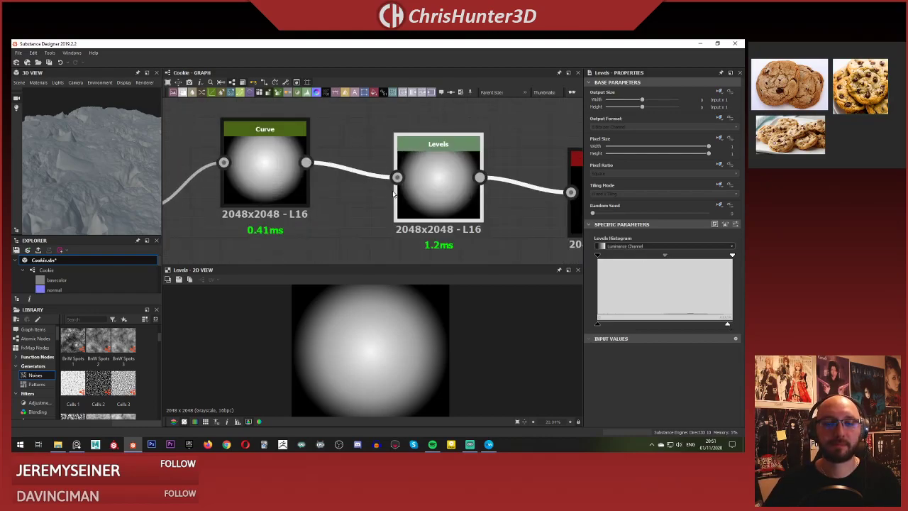
pyautogui.moveTo(665, 255); pyautogui.dragTo(673, 257)
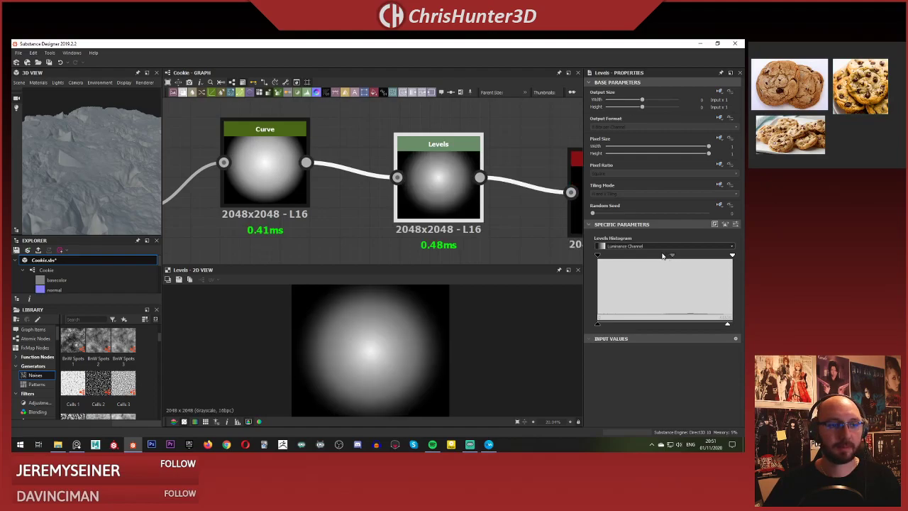
pyautogui.moveTo(165, 178); pyautogui.dragTo(102, 175)
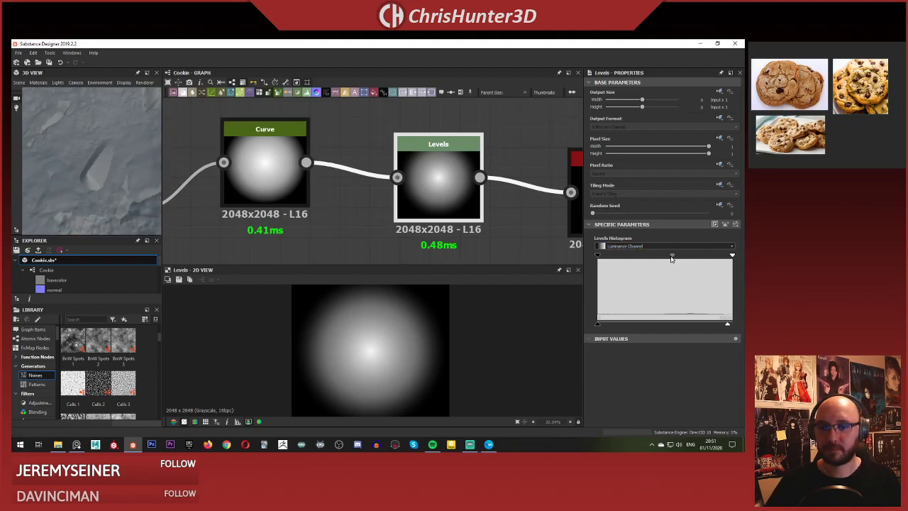
pyautogui.moveTo(671, 256); pyautogui.dragTo(684, 254)
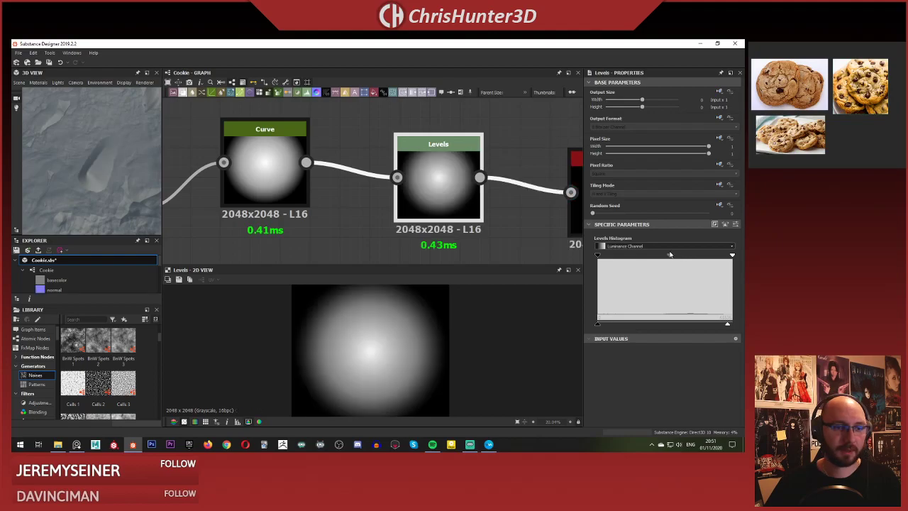
pyautogui.moveTo(670, 254); pyautogui.dragTo(666, 254)
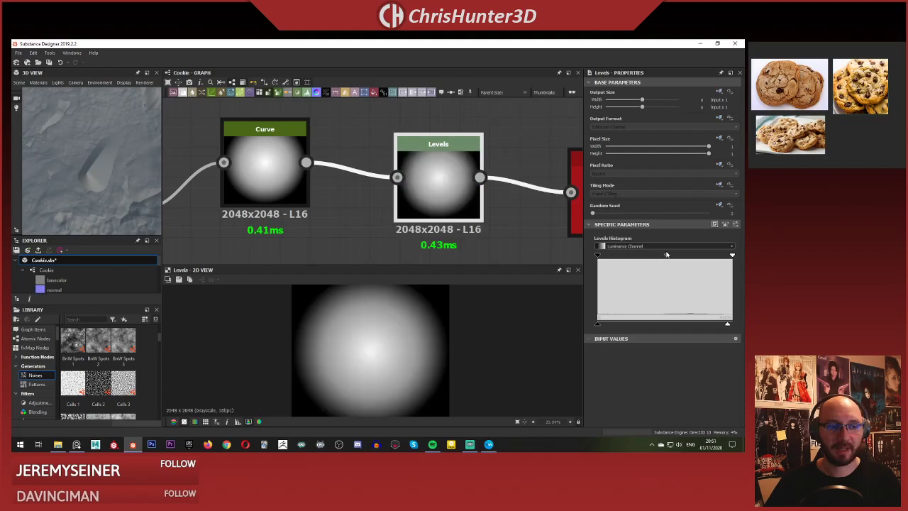
# Lower the Levels node's output white level a little further while viewing the cookie from a low side angle.
pyautogui.scroll(-5, 88, 141)
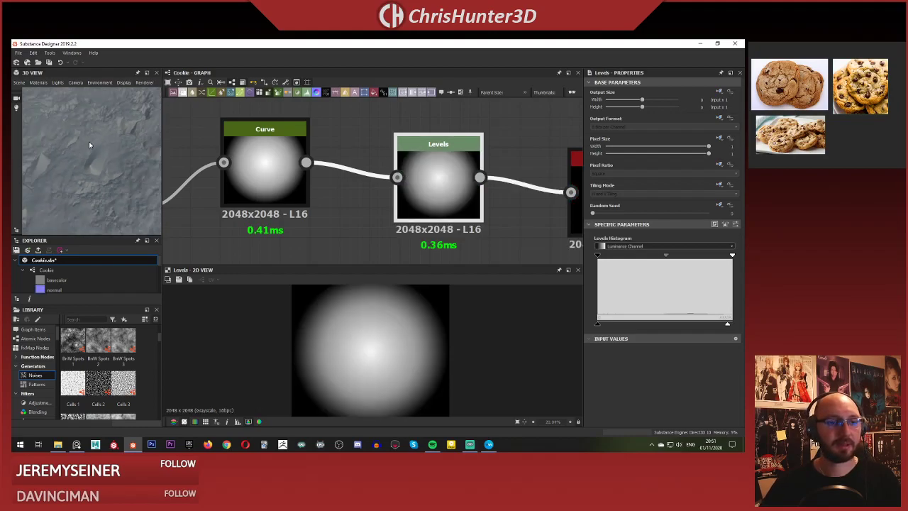
pyautogui.moveTo(111, 179); pyautogui.dragTo(381, 206)
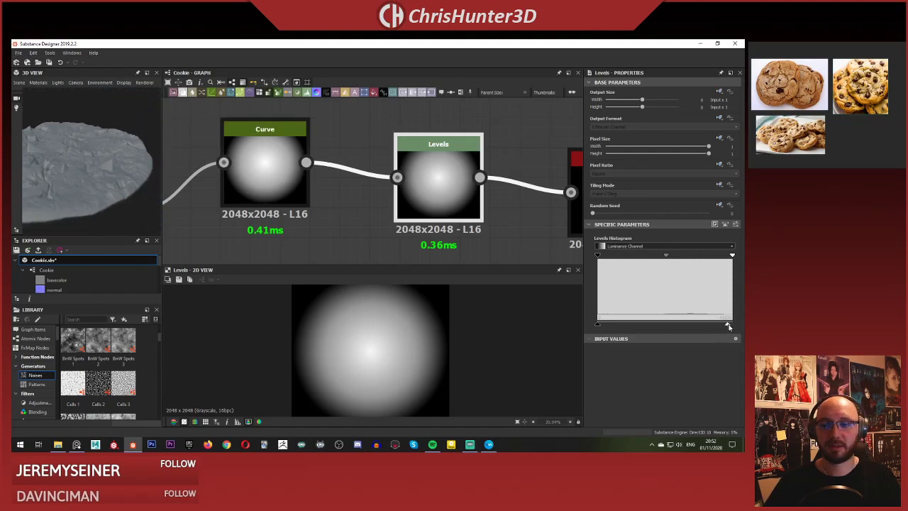
pyautogui.moveTo(728, 326); pyautogui.dragTo(724, 326)
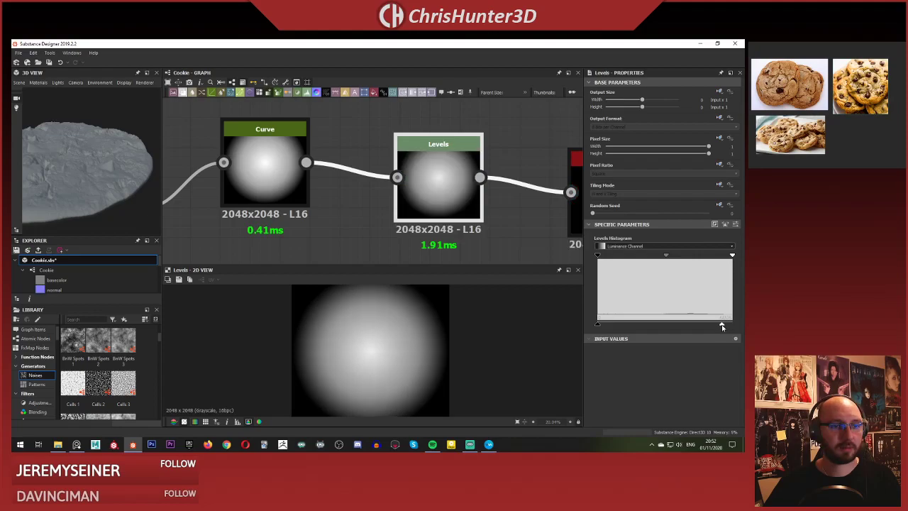
pyautogui.moveTo(722, 326); pyautogui.dragTo(723, 326)
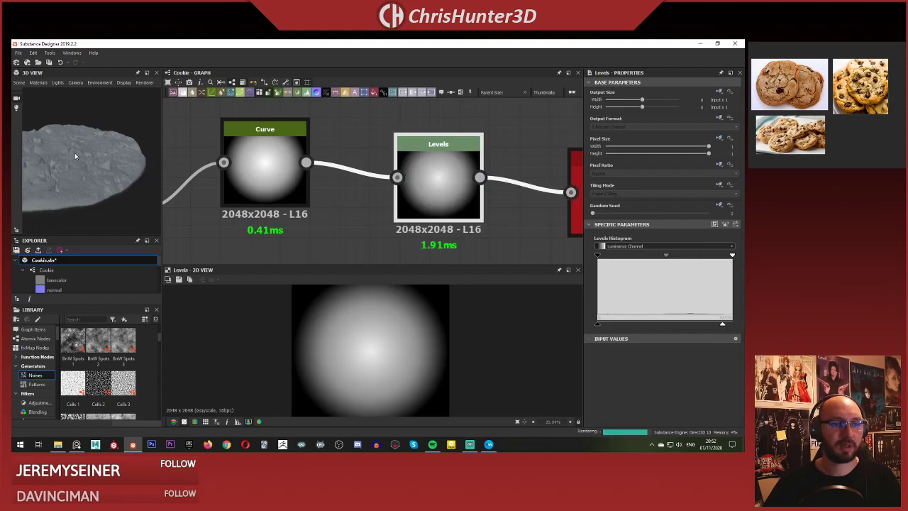
# Raise the Levels node's output black level slightly, checking the cookie surface in 3D.
pyautogui.moveTo(75, 152); pyautogui.dragTo(124, 149)
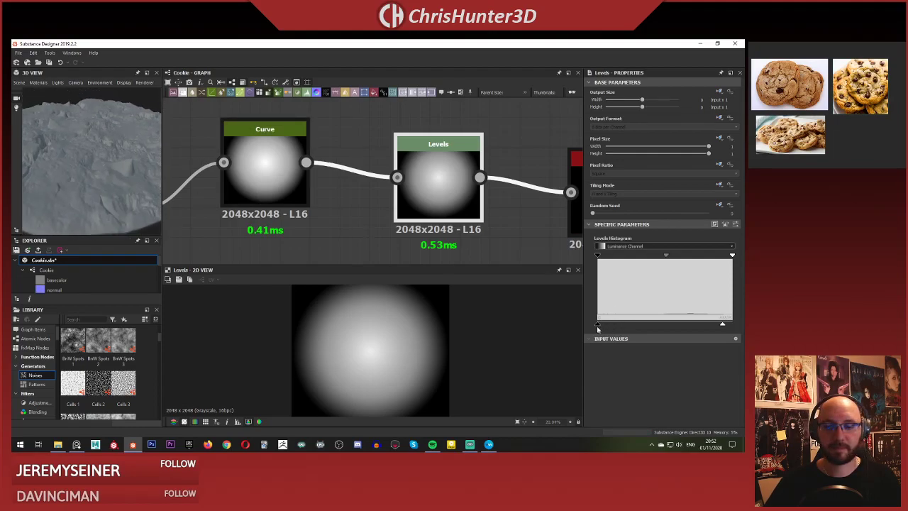
pyautogui.moveTo(597, 328); pyautogui.dragTo(608, 328)
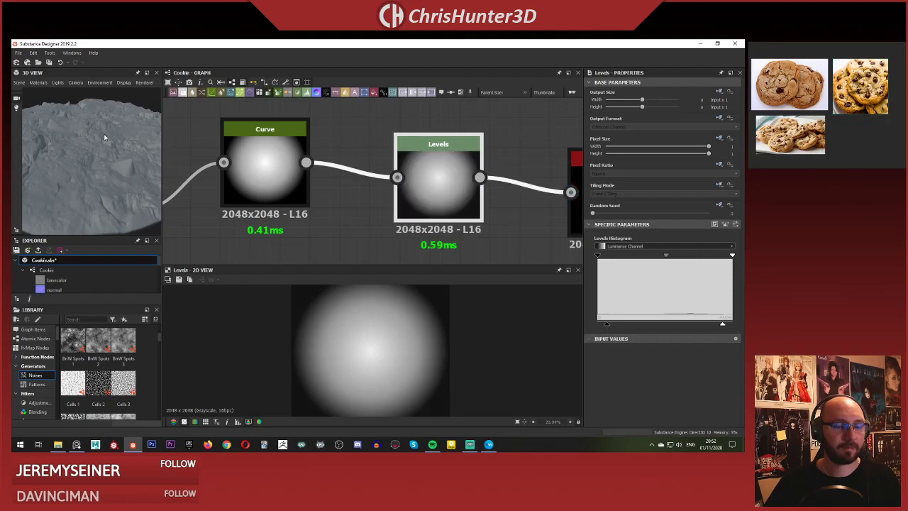
pyautogui.moveTo(104, 136); pyautogui.dragTo(107, 163)
pyautogui.scroll(-4, 330, 176)
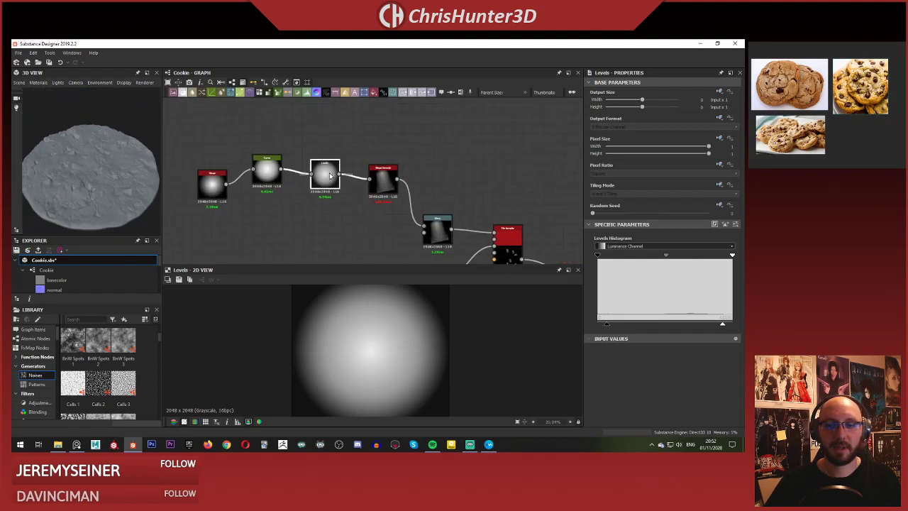
pyautogui.moveTo(468, 240); pyautogui.dragTo(453, 163, button='middle')
pyautogui.scroll(4, 401, 127)
pyautogui.click(403, 92)
pyautogui.scroll(2, 397, 132)
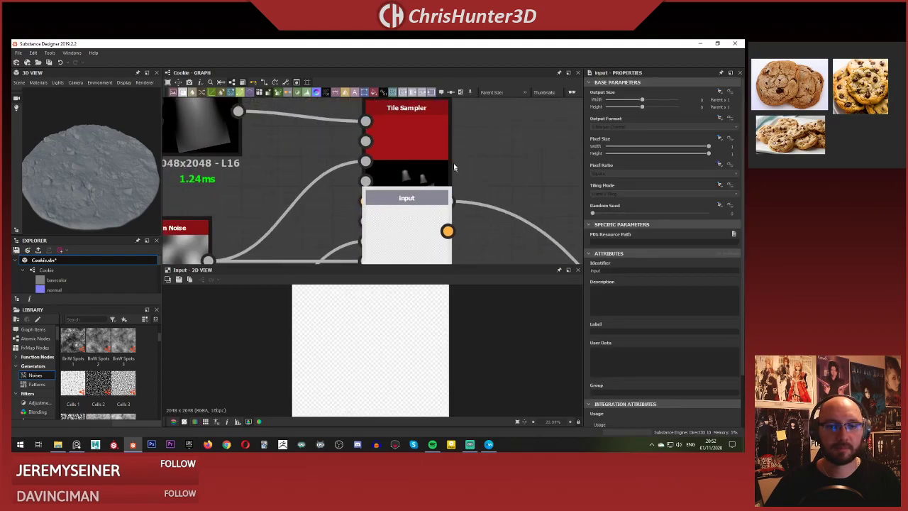
pyautogui.moveTo(432, 212); pyautogui.dragTo(549, 140)
pyautogui.scroll(-5, 535, 149)
pyautogui.moveTo(557, 134); pyautogui.dragTo(436, 185, button='middle')
pyautogui.press('Delete')
pyautogui.scroll(-4, 472, 132)
pyautogui.scroll(4, 469, 126)
pyautogui.scroll(-4, 465, 165)
pyautogui.scroll(3, 435, 185)
pyautogui.scroll(3, 392, 146)
pyautogui.moveTo(391, 144); pyautogui.dragTo(387, 100, button='middle')
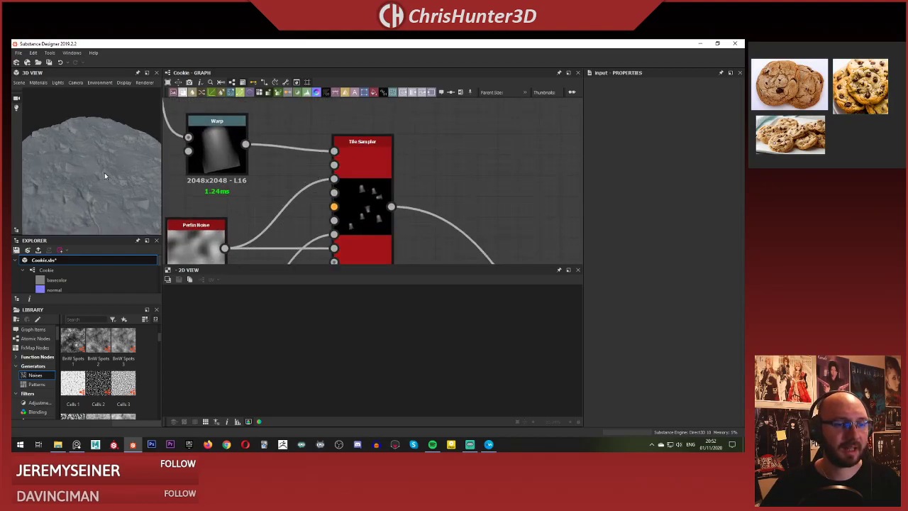
# Show the Tile Sampler's output and settings, and examine the scattered chips up close on the 3D cookie.
pyautogui.moveTo(104, 172); pyautogui.dragTo(89, 149)
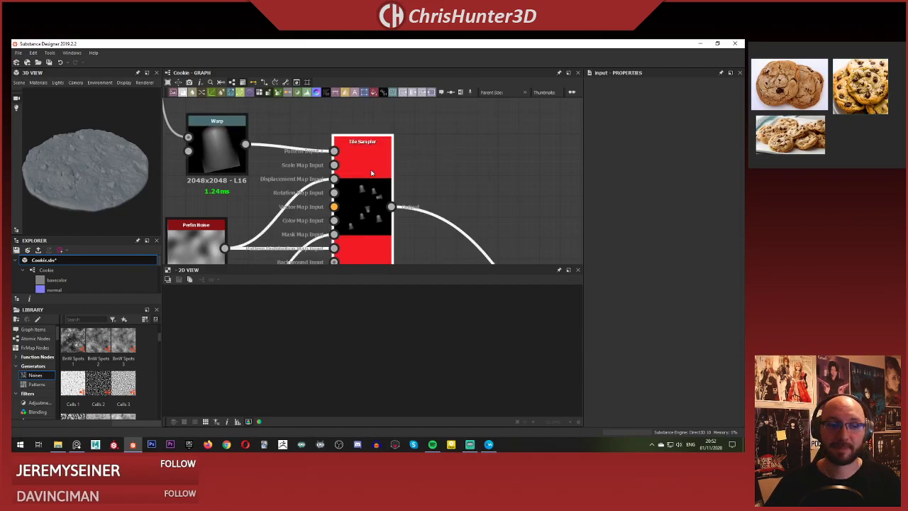
pyautogui.doubleClick(382, 196)
pyautogui.moveTo(407, 195); pyautogui.dragTo(421, 156, button='middle')
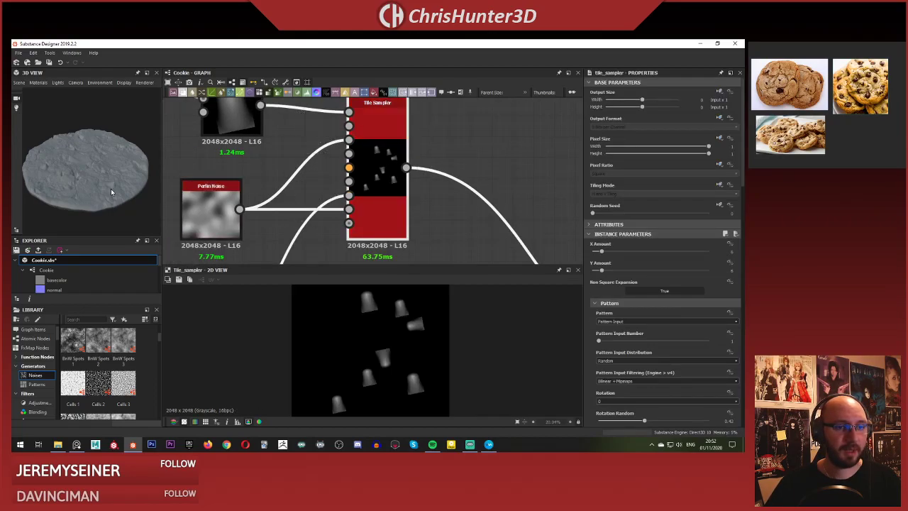
pyautogui.scroll(4, 110, 189)
pyautogui.moveTo(110, 188); pyautogui.dragTo(92, 197)
pyautogui.scroll(3, 92, 199)
pyautogui.moveTo(92, 199); pyautogui.dragTo(92, 178, button='middle')
pyautogui.scroll(2, 85, 186)
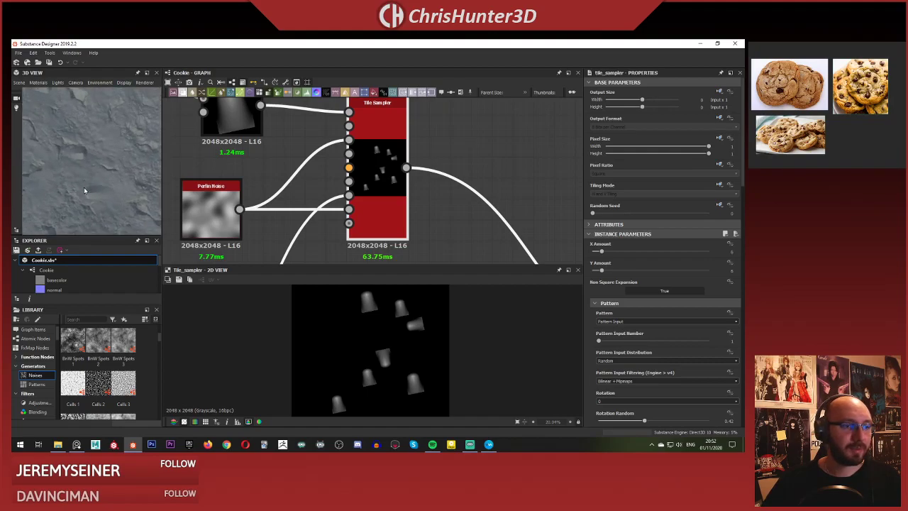
# Move the Shape Extrude node up and closer to the Levels node.
pyautogui.scroll(-4, 261, 122)
pyautogui.moveTo(233, 146); pyautogui.dragTo(468, 260, button='middle')
pyautogui.scroll(2, 353, 161)
pyautogui.scroll(3, 355, 156)
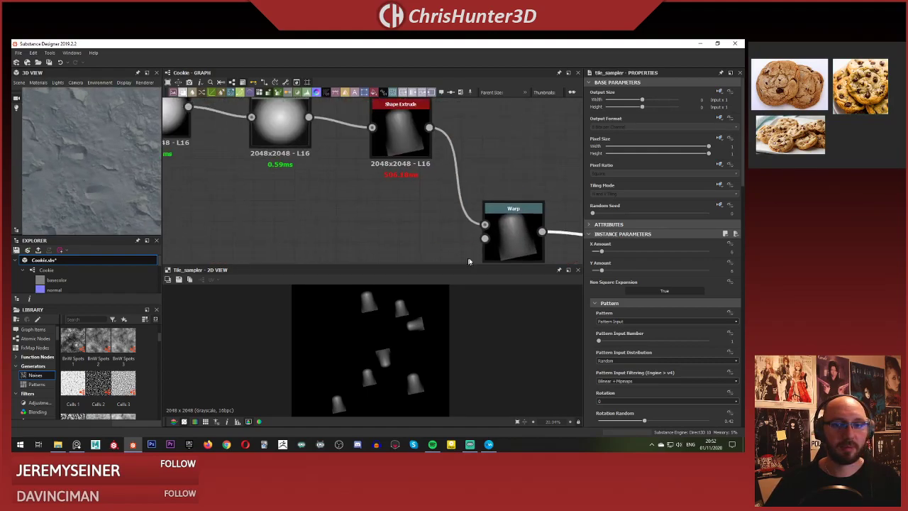
pyautogui.scroll(-5, 496, 195)
pyautogui.scroll(4, 383, 151)
pyautogui.moveTo(429, 147); pyautogui.dragTo(417, 145, button='middle')
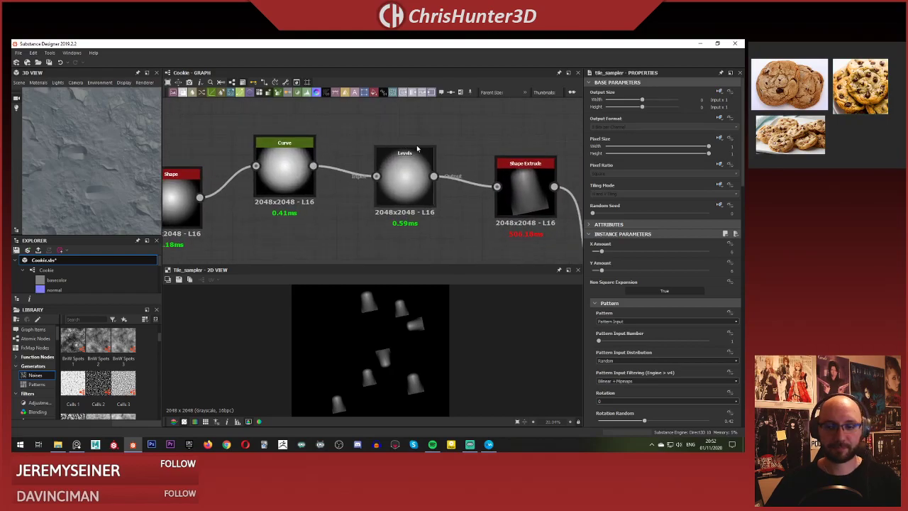
pyautogui.click(525, 183)
pyautogui.scroll(-3, 525, 183)
pyautogui.moveTo(525, 183); pyautogui.dragTo(456, 168, button='middle')
pyautogui.scroll(3, 458, 142)
pyautogui.moveTo(456, 168); pyautogui.dragTo(420, 133)
pyautogui.moveTo(420, 134); pyautogui.dragTo(432, 163, button='middle')
pyautogui.moveTo(432, 163); pyautogui.dragTo(440, 163)
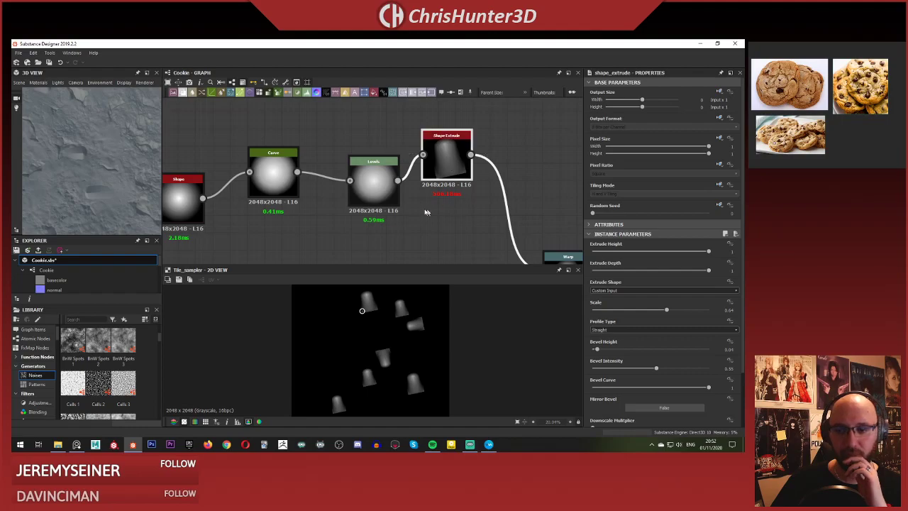
pyautogui.moveTo(425, 211); pyautogui.dragTo(469, 207, button='middle')
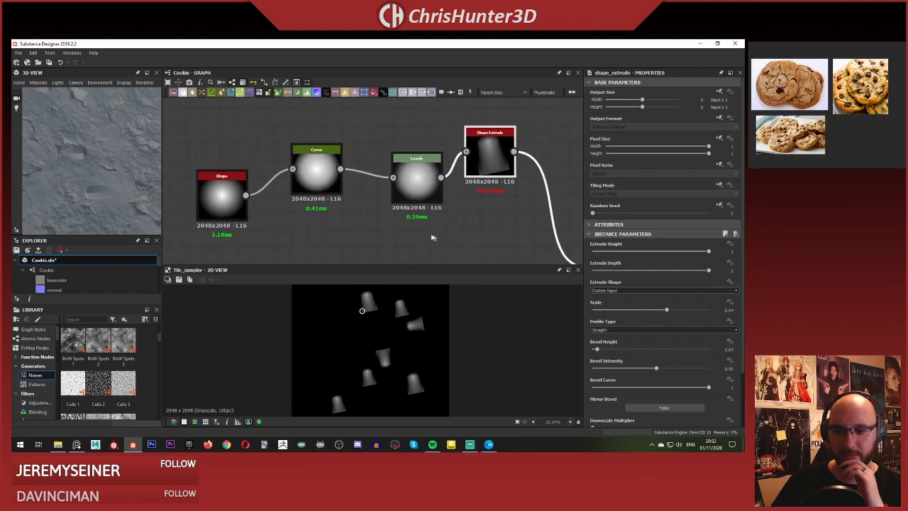
# Move the Shape, Curve and Levels nodes together so that Levels lines up with Shape Extrude.
pyautogui.click(642, 290)
pyautogui.click(642, 291)
pyautogui.click(526, 250)
pyautogui.moveTo(412, 208)
pyautogui.mouseDown(button='middle')
pyautogui.moveTo(424, 201)
pyautogui.moveTo(407, 207)
pyautogui.mouseUp(button='middle')
pyautogui.scroll(-3, 426, 200)
pyautogui.moveTo(250, 133); pyautogui.dragTo(417, 226)
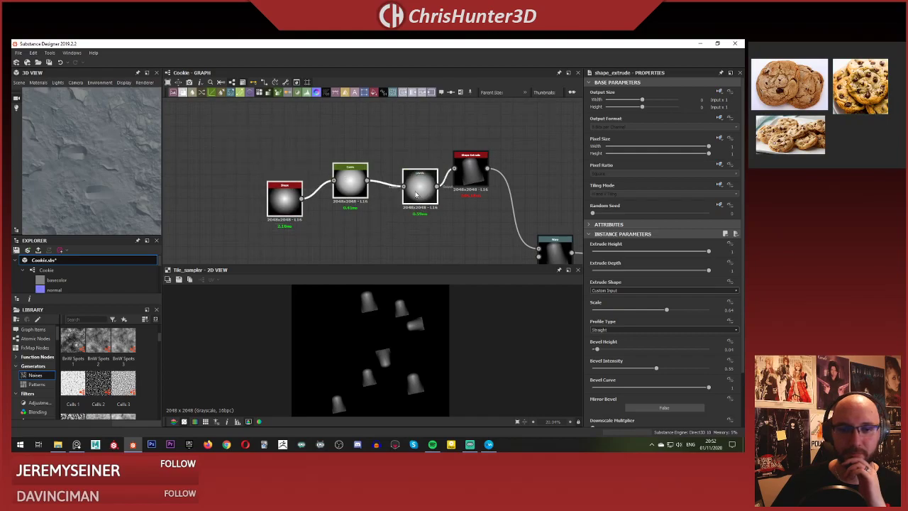
pyautogui.moveTo(424, 189); pyautogui.dragTo(396, 172)
pyautogui.click(418, 205)
# Try the Vertical Gradient profile type on the Shape Extrude node, and restore the Straight profile.
pyautogui.click(640, 330)
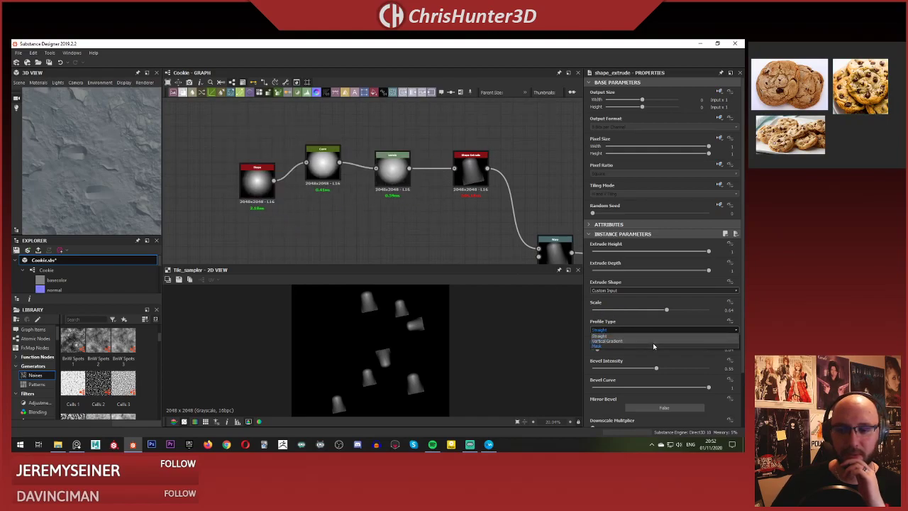
pyautogui.click(654, 337)
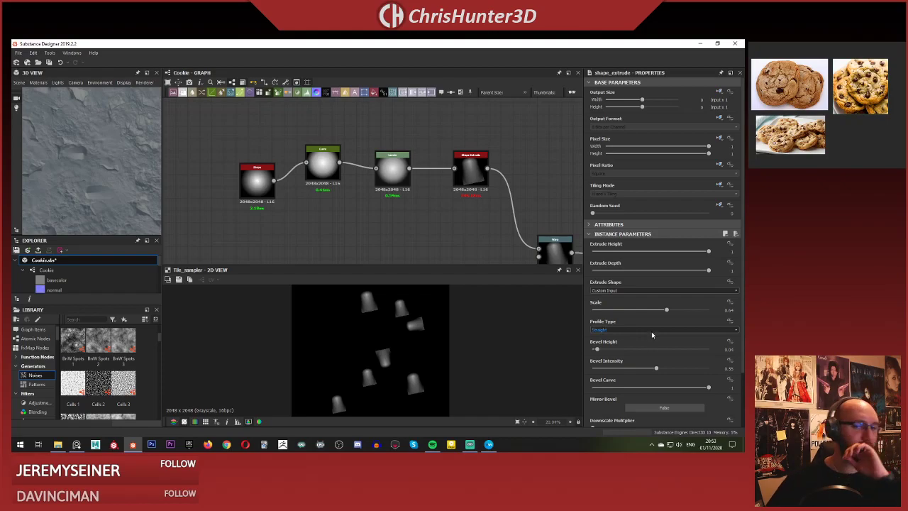
pyautogui.click(651, 329)
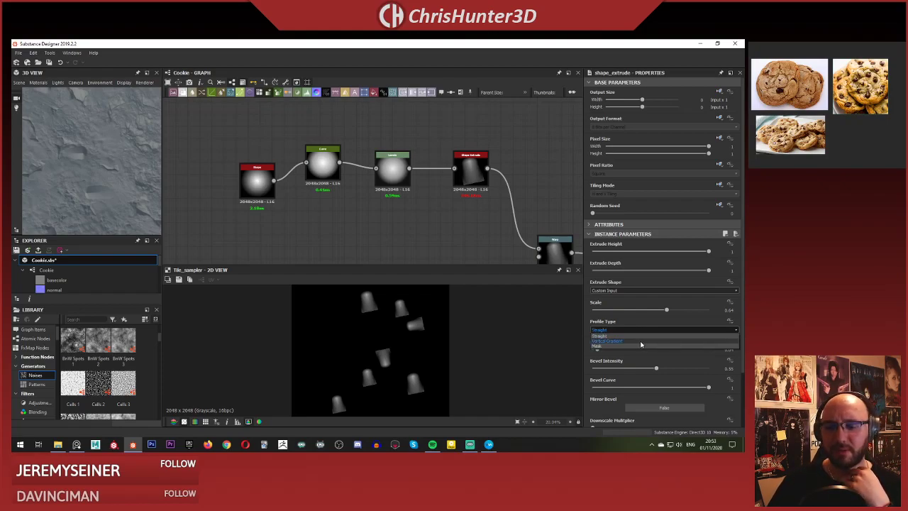
pyautogui.click(640, 342)
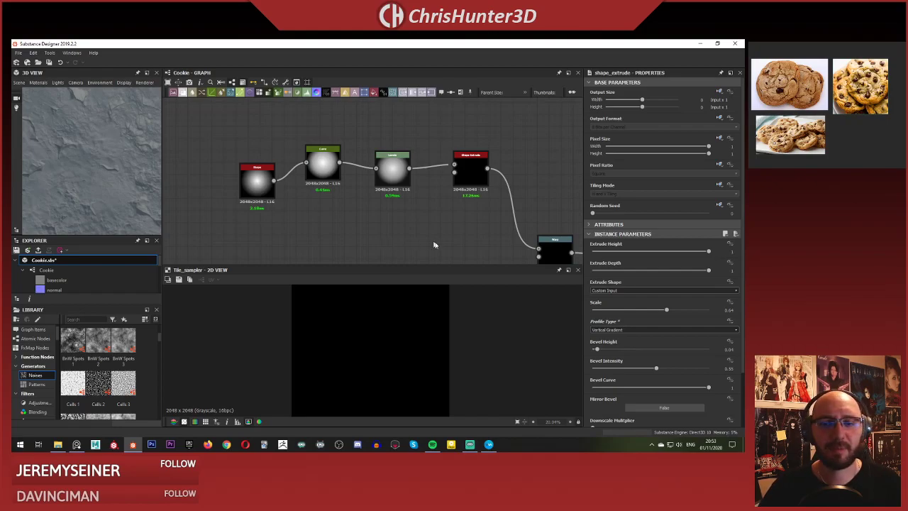
pyautogui.click(622, 330)
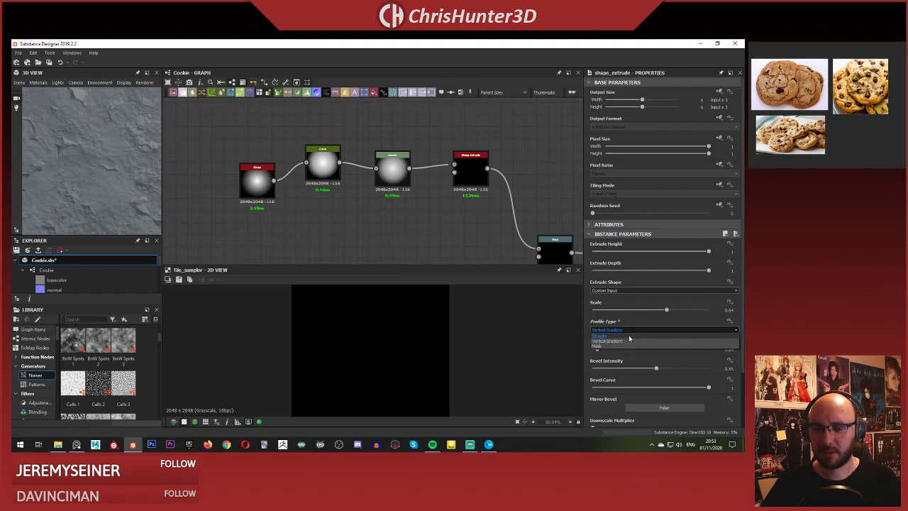
pyautogui.click(628, 336)
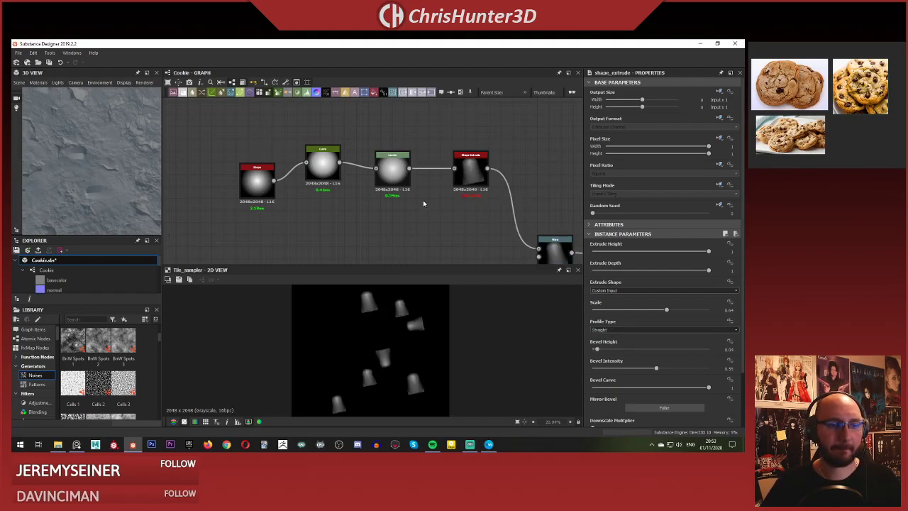
# Place the Shape Extrude node directly beside the Levels node to tighten the chain.
pyautogui.moveTo(419, 205); pyautogui.dragTo(415, 211, button='middle')
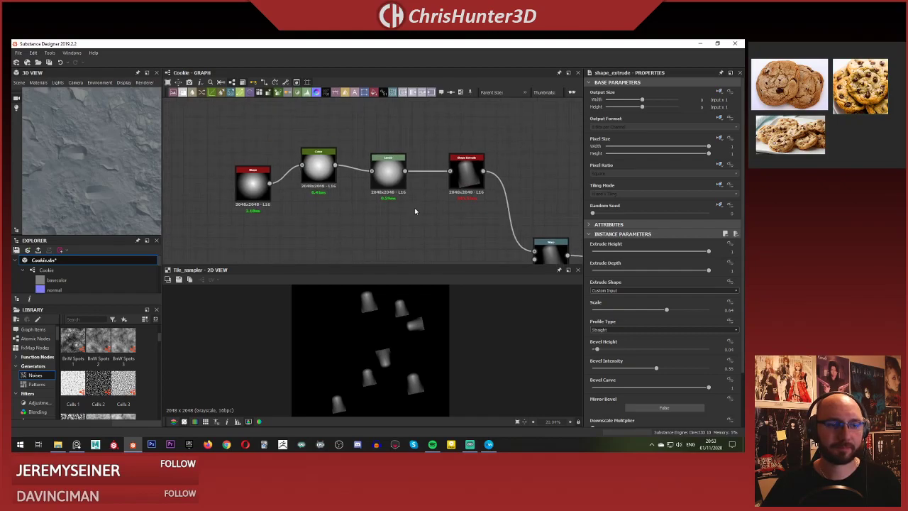
pyautogui.scroll(-1, 415, 210)
pyautogui.scroll(1, 449, 214)
pyautogui.moveTo(450, 177); pyautogui.dragTo(426, 176)
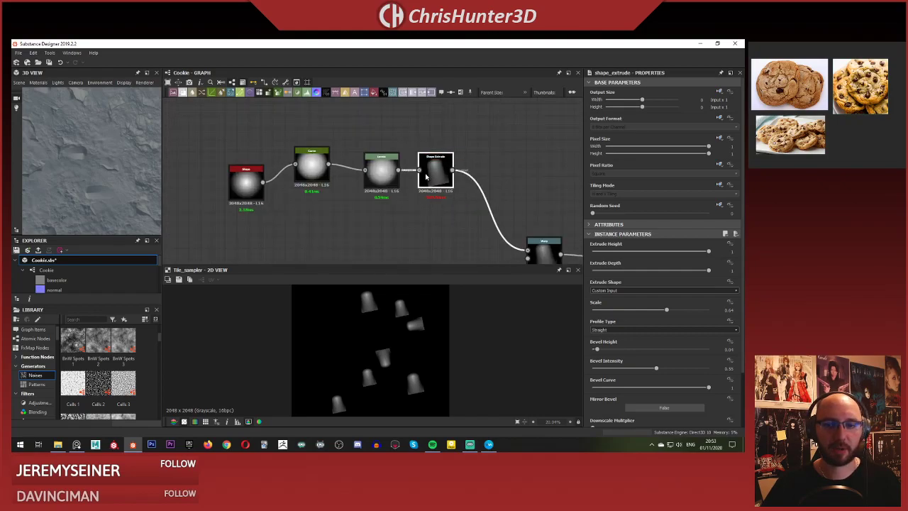
# Add a Warp node above Shape Extrude and connect Shape Extrude's output to its main input.
pyautogui.click(462, 145)
pyautogui.press('space')
pyautogui.write('war')
pyautogui.click(502, 163)
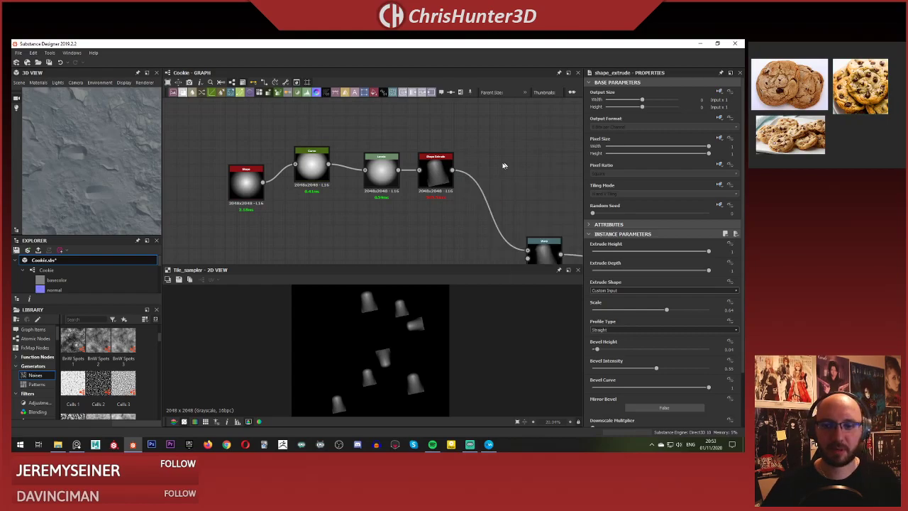
pyautogui.scroll(4, 477, 167)
pyautogui.moveTo(428, 140); pyautogui.dragTo(399, 163, button='middle')
pyautogui.scroll(-1, 399, 162)
pyautogui.moveTo(400, 162); pyautogui.dragTo(476, 159)
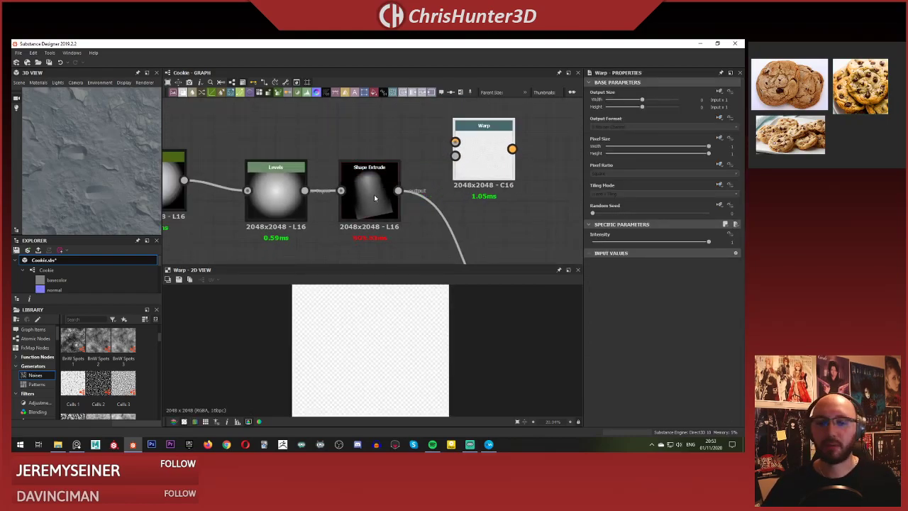
pyautogui.moveTo(398, 190); pyautogui.dragTo(455, 142)
pyautogui.moveTo(483, 166); pyautogui.dragTo(481, 182, button='middle')
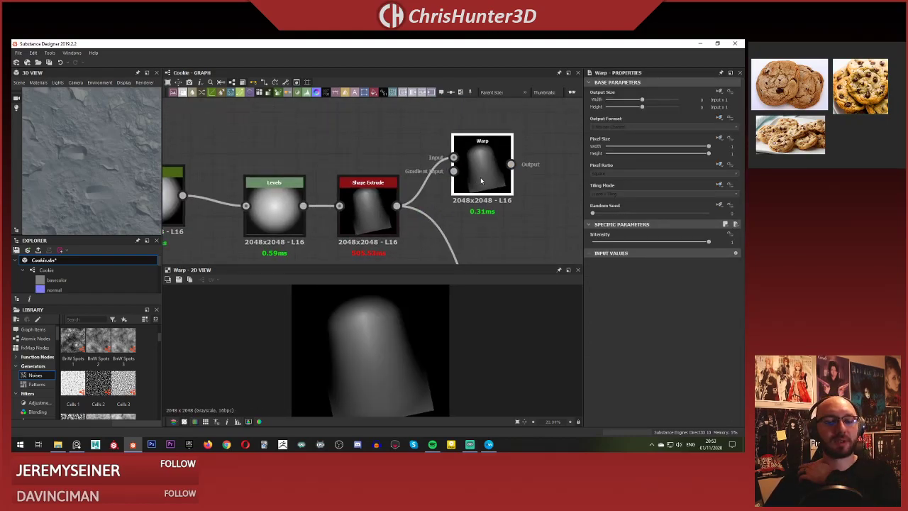
pyautogui.scroll(-1, 481, 180)
pyautogui.scroll(-3, 113, 162)
pyautogui.moveTo(113, 161)
pyautogui.mouseDown()
pyautogui.moveTo(94, 157)
pyautogui.moveTo(122, 162)
pyautogui.mouseUp()
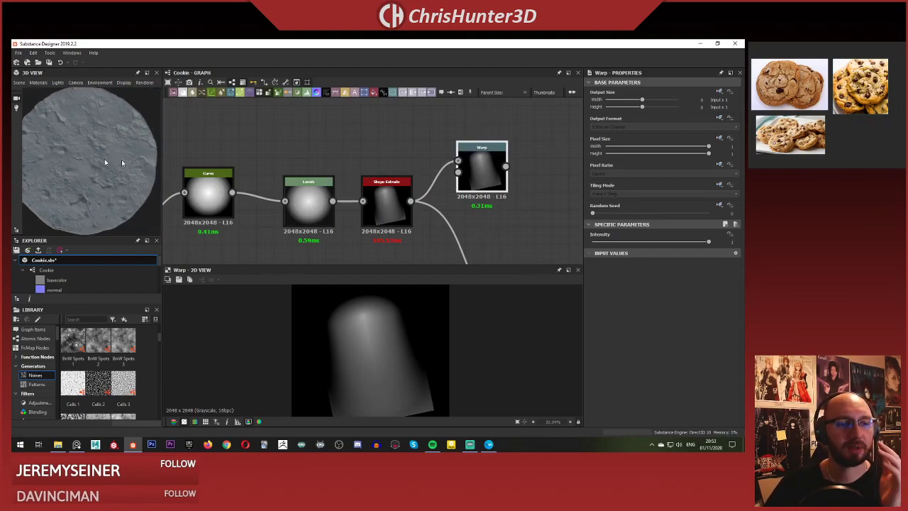
pyautogui.scroll(3, 500, 181)
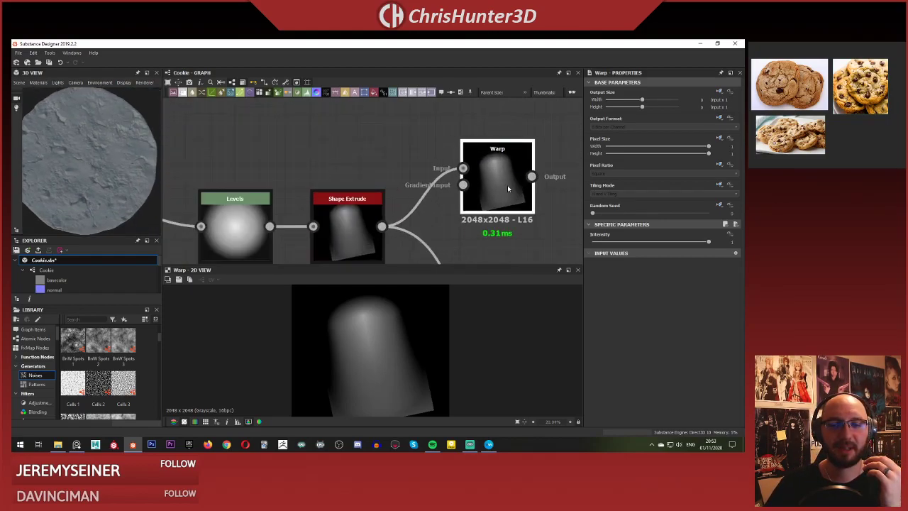
pyautogui.moveTo(505, 186); pyautogui.dragTo(489, 159)
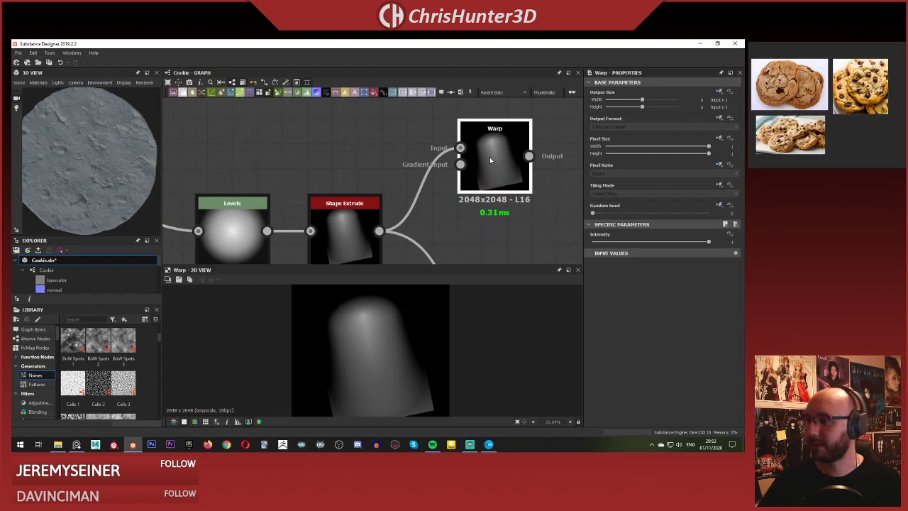
# Add a Directional Warp node fed by Shape Extrude's output, and delete the unused Warp node above Shape Extrude.
pyautogui.scroll(-1, 342, 162)
pyautogui.moveTo(342, 162); pyautogui.dragTo(338, 164, button='middle')
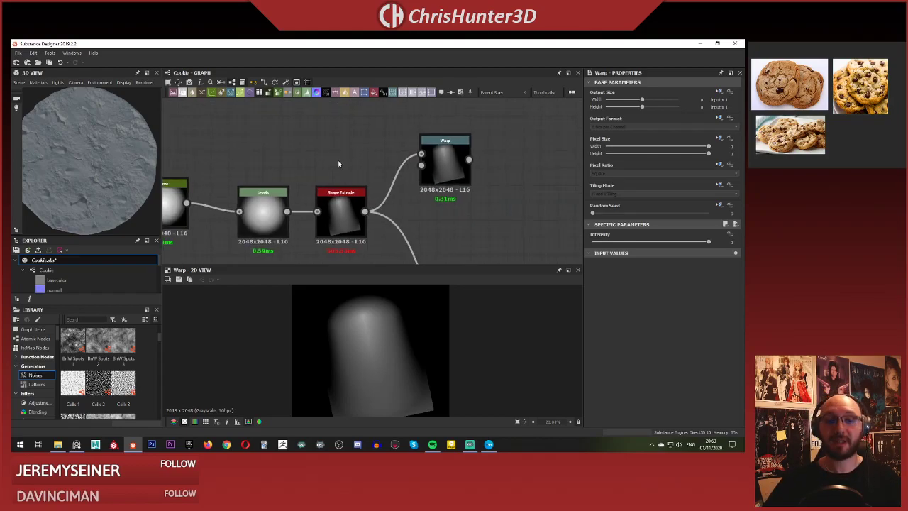
pyautogui.scroll(-4, 371, 144)
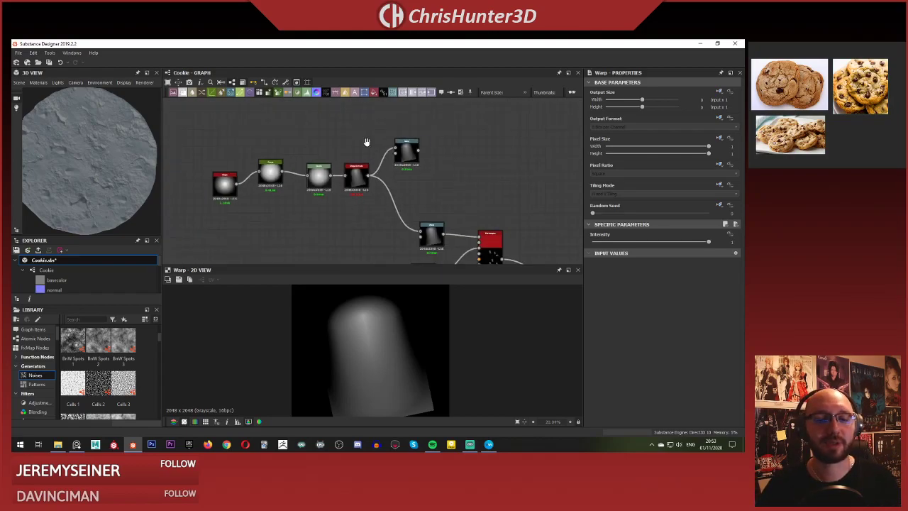
pyautogui.scroll(5, 360, 192)
pyautogui.moveTo(406, 110); pyautogui.dragTo(358, 186, button='middle')
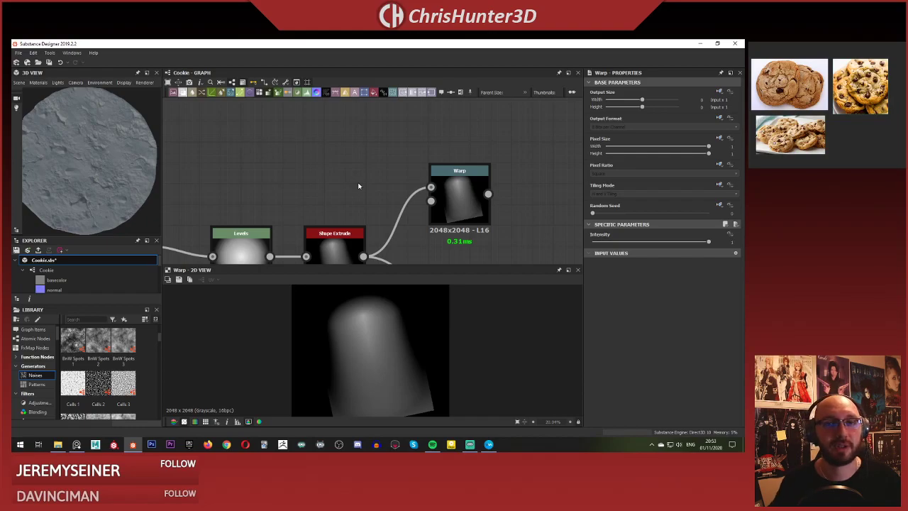
pyautogui.moveTo(360, 177)
pyautogui.mouseDown(button='middle')
pyautogui.moveTo(365, 156)
pyautogui.moveTo(365, 167)
pyautogui.mouseUp(button='middle')
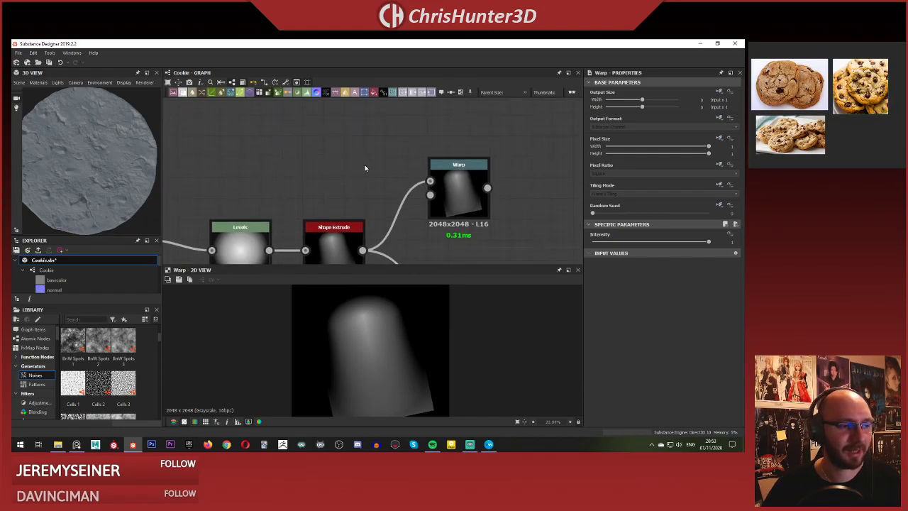
pyautogui.press('space')
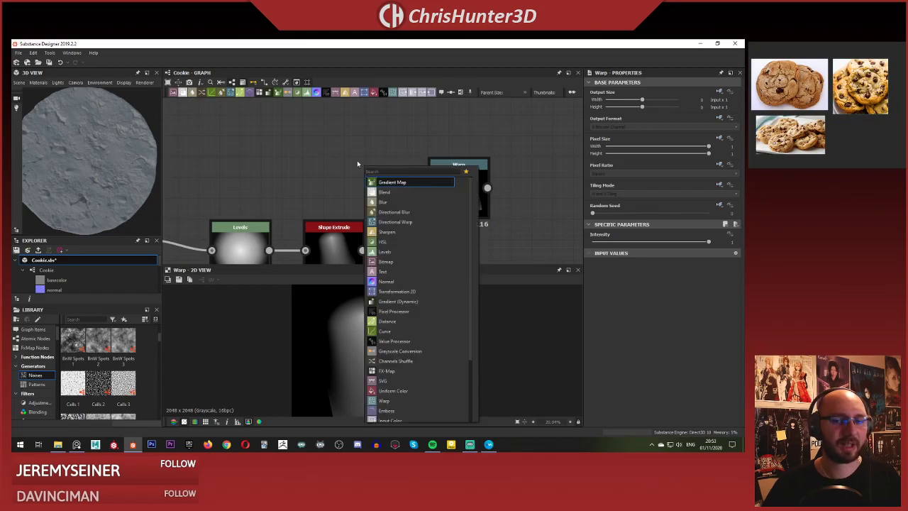
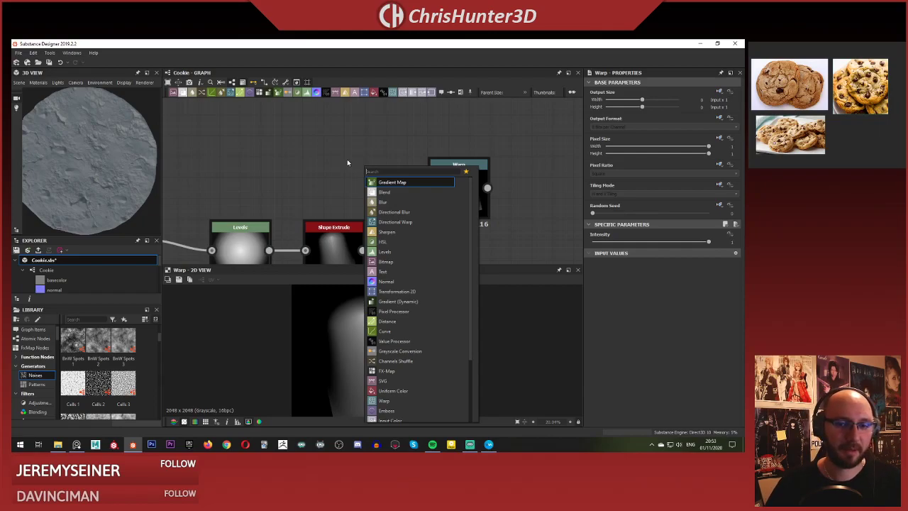
pyautogui.click(395, 222)
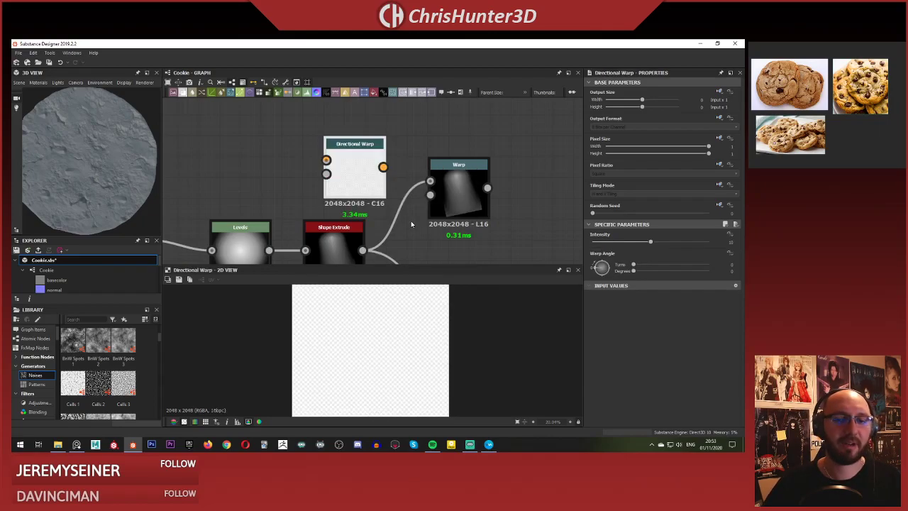
pyautogui.moveTo(360, 180); pyautogui.dragTo(381, 147)
pyautogui.moveTo(361, 250); pyautogui.dragTo(440, 148)
pyautogui.click(461, 180)
pyautogui.press('Delete')
pyautogui.click(365, 132)
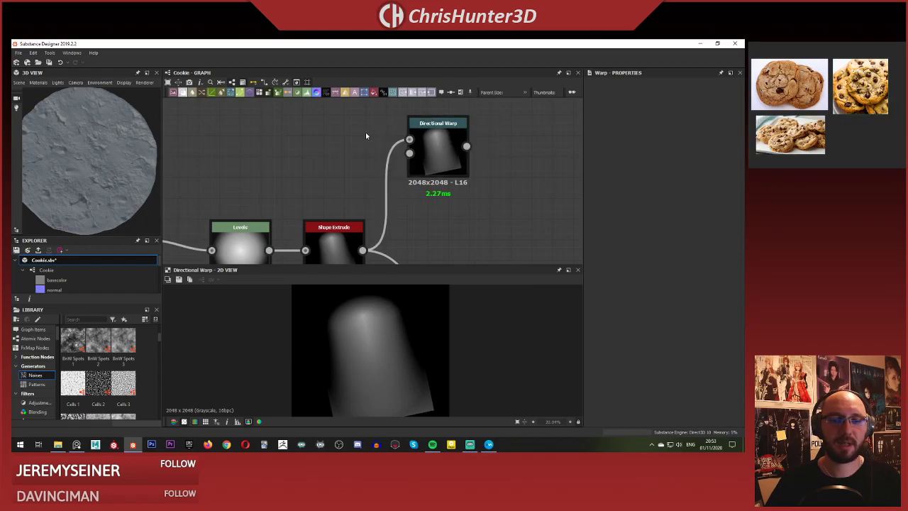
pyautogui.moveTo(340, 163); pyautogui.dragTo(349, 161, button='middle')
pyautogui.press('space')
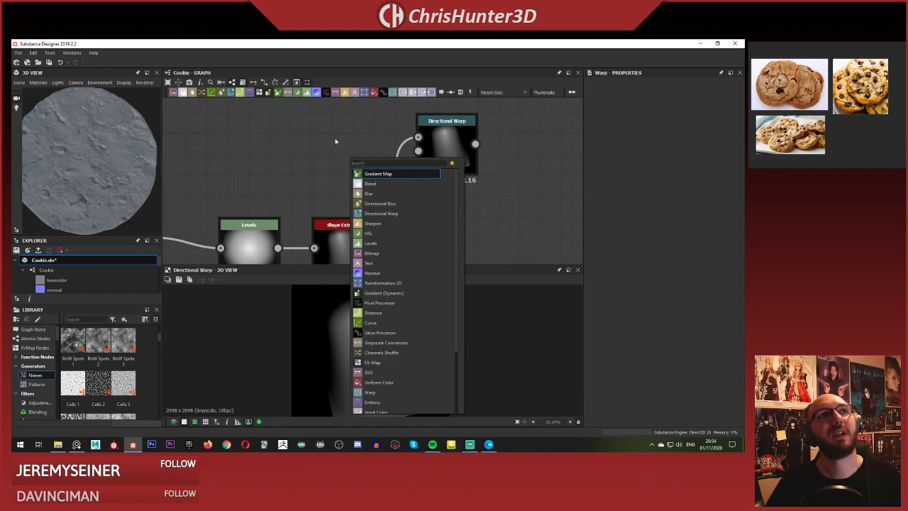
pyautogui.press('Escape')
# Add a Creased noise node from the library and place it above the Levels node, well before the Directional Warp.
pyautogui.scroll(2, 134, 378)
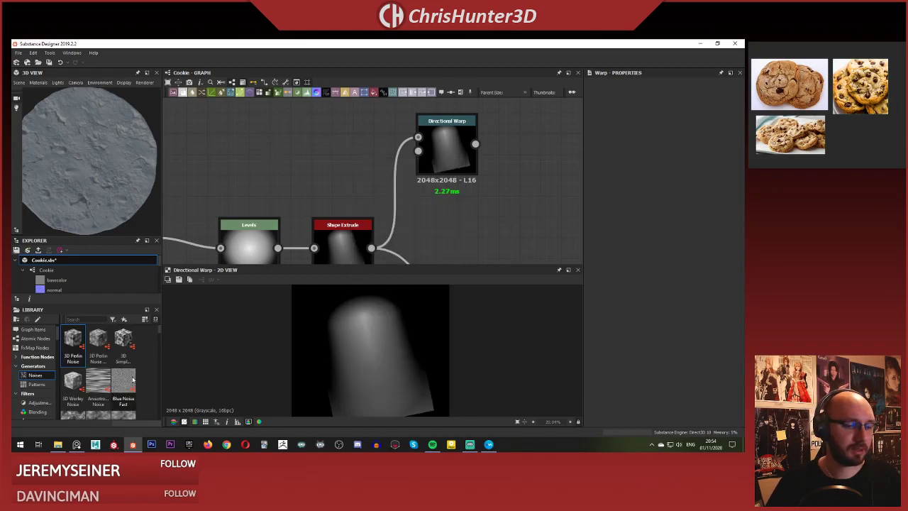
pyautogui.scroll(-5, 157, 333)
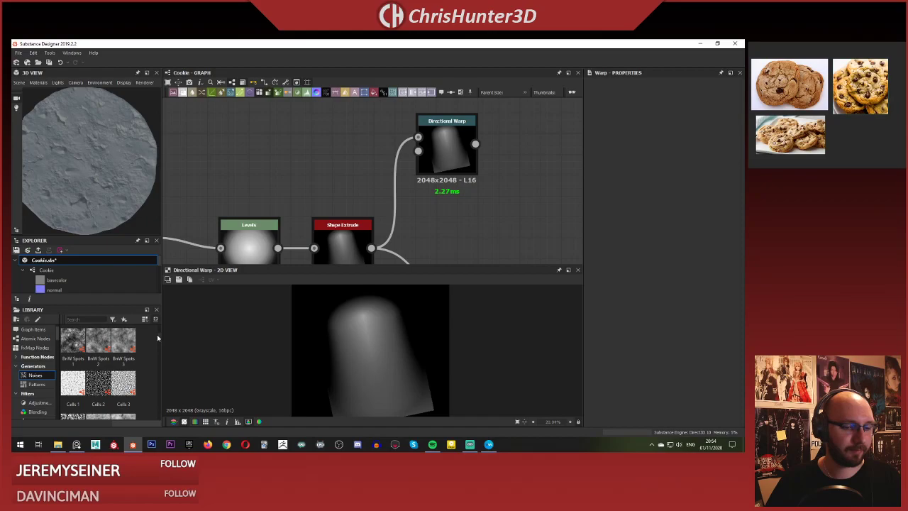
pyautogui.scroll(-1, 160, 346)
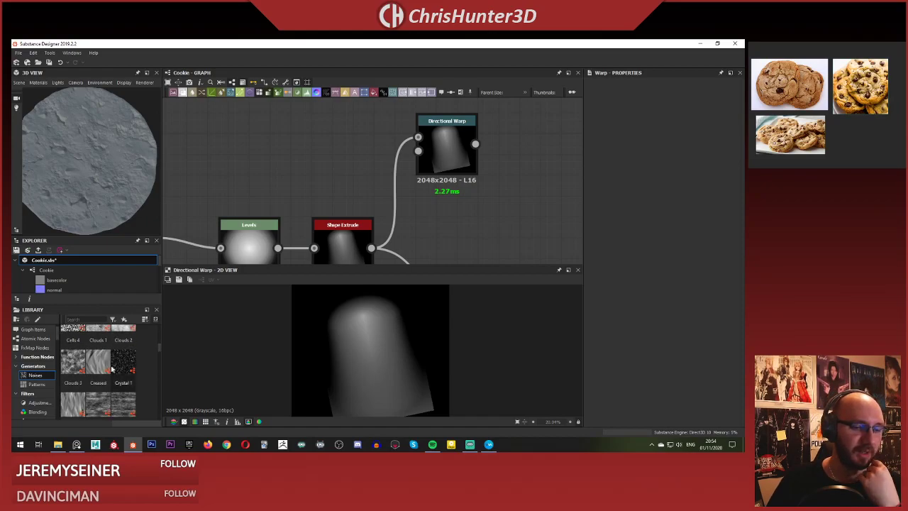
pyautogui.moveTo(103, 365); pyautogui.dragTo(317, 140)
pyautogui.scroll(-5, 326, 178)
pyautogui.moveTo(332, 185); pyautogui.dragTo(325, 230, button='middle')
pyautogui.scroll(1, 408, 285)
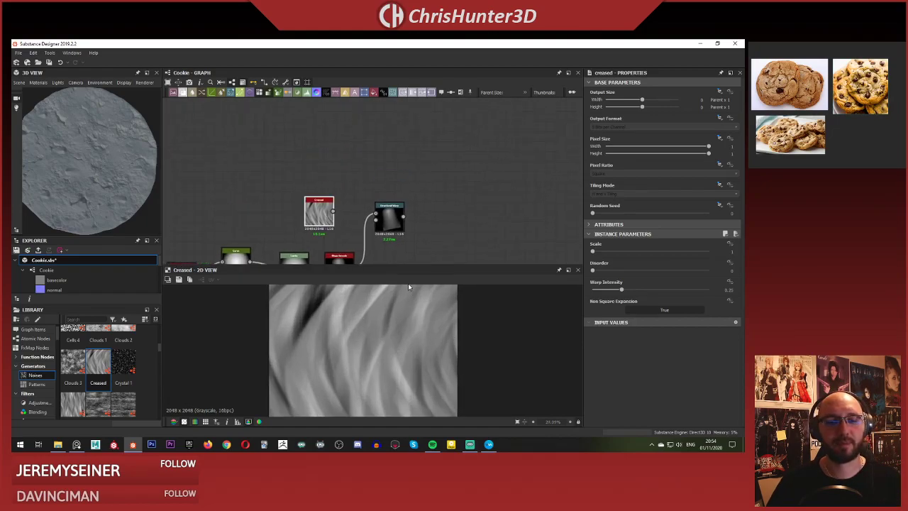
pyautogui.moveTo(393, 263); pyautogui.dragTo(416, 238, button='middle')
pyautogui.scroll(-4, 375, 324)
pyautogui.moveTo(328, 200); pyautogui.dragTo(290, 192, button='middle')
pyautogui.scroll(5, 291, 194)
pyautogui.moveTo(319, 157); pyautogui.dragTo(216, 147)
# Add a Blur HQ Grayscale node beside the Creased noise and feed it with the noise's output.
pyautogui.click(324, 194)
pyautogui.press('space')
pyautogui.write('blu')
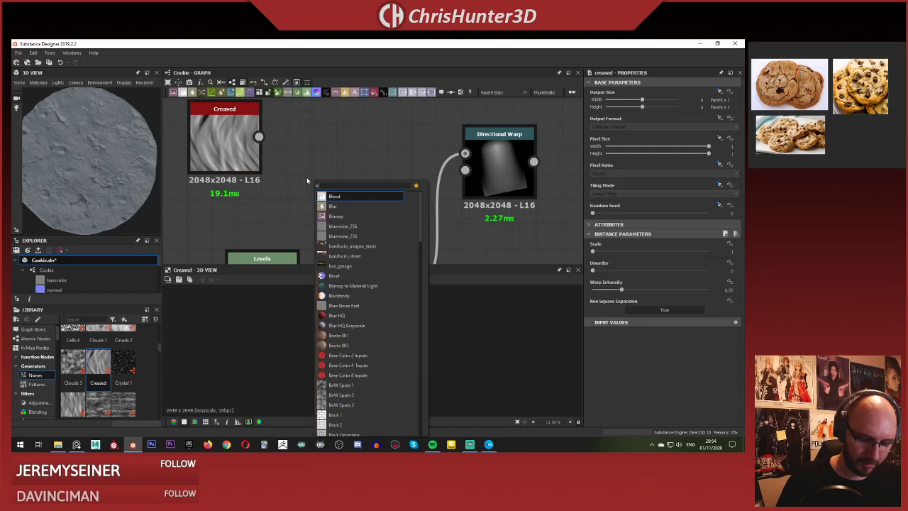
pyautogui.press('Down')
pyautogui.press('Down')
pyautogui.press('Down')
pyautogui.press('Down')
pyautogui.press('Down')
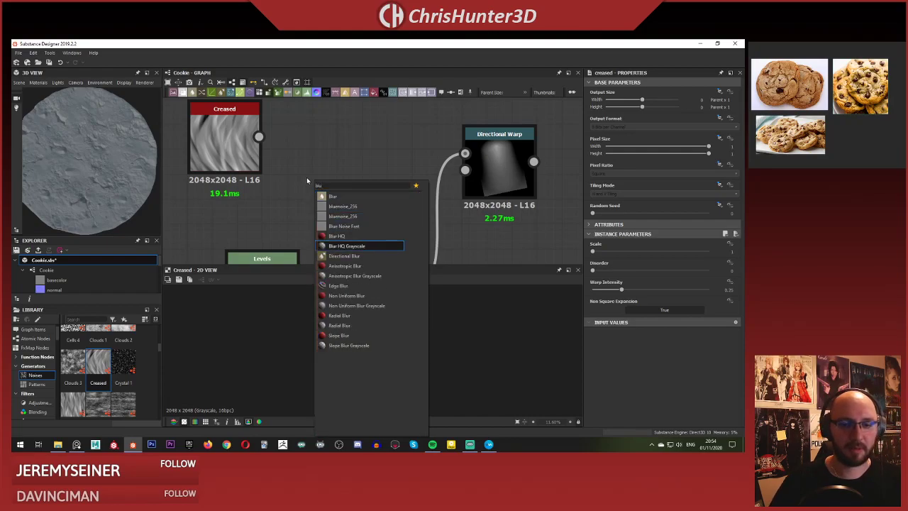
pyautogui.press('Return')
pyautogui.moveTo(264, 142); pyautogui.dragTo(323, 153)
# Compare the Creased and Blur HQ Grayscale previews, and connect the blurred noise to the Directional Warp's intensity input.
pyautogui.doubleClick(223, 146)
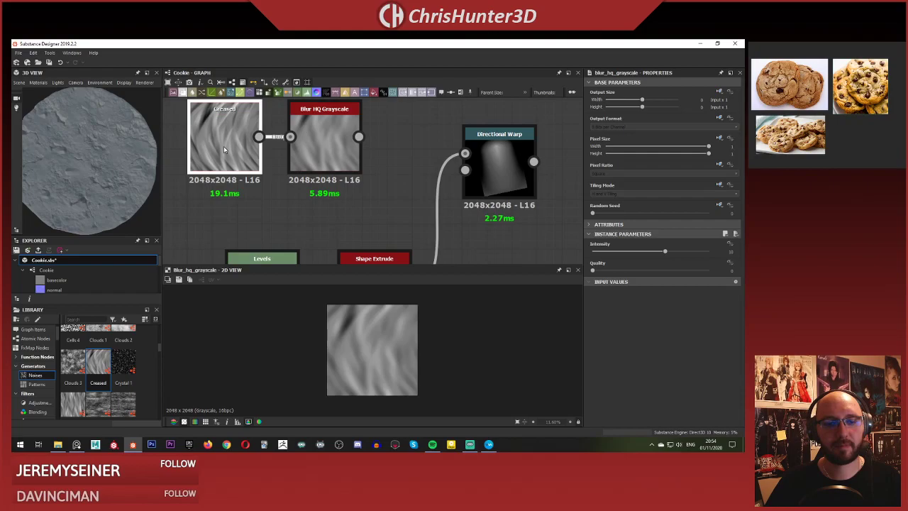
pyautogui.doubleClick(324, 160)
pyautogui.moveTo(363, 147); pyautogui.dragTo(312, 166, button='middle')
pyautogui.doubleClick(188, 159)
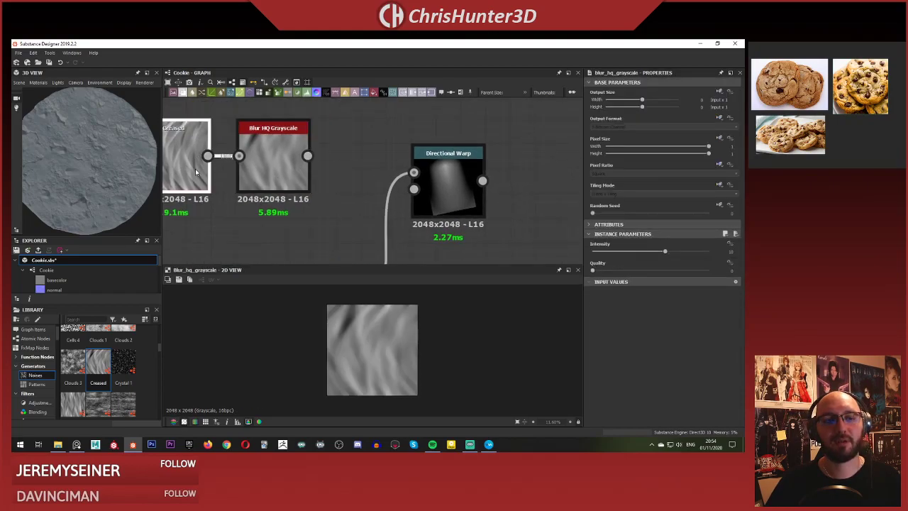
pyautogui.doubleClick(286, 163)
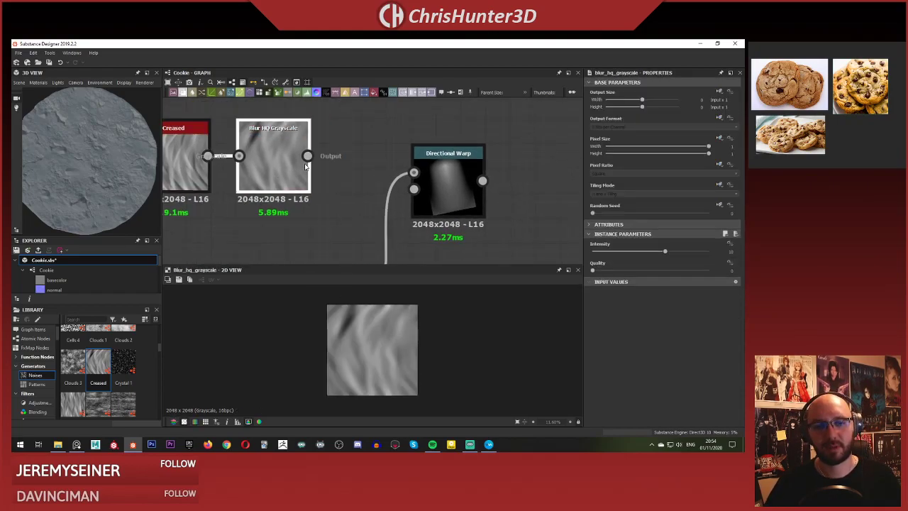
pyautogui.moveTo(378, 175); pyautogui.dragTo(413, 188)
pyautogui.doubleClick(442, 177)
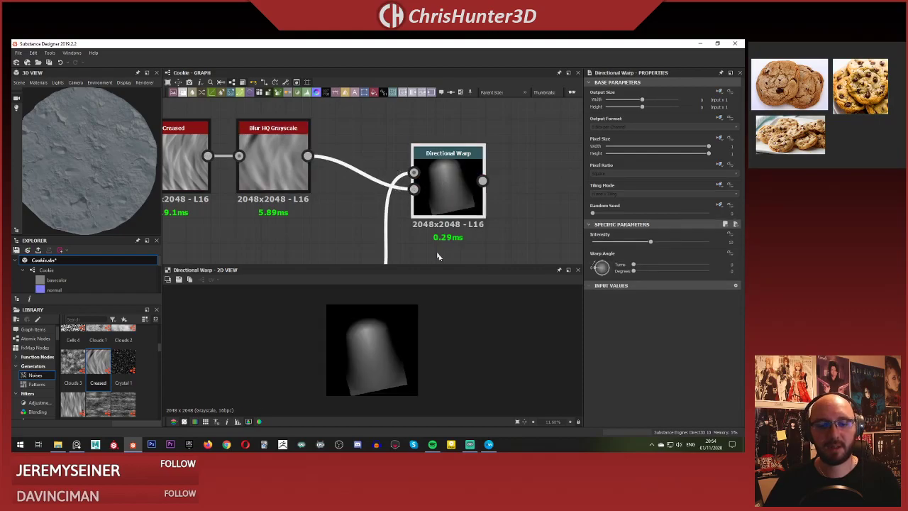
# Set the Directional Warp's intensity to about 8 and move the node farther away from Blur HQ Grayscale.
pyautogui.moveTo(616, 245); pyautogui.dragTo(638, 258)
pyautogui.click(304, 175)
pyautogui.doubleClick(287, 181)
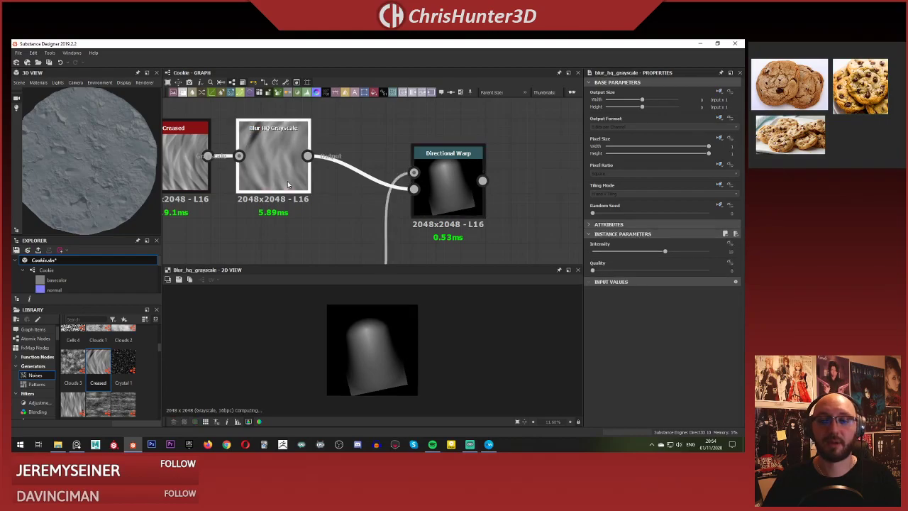
pyautogui.moveTo(315, 207); pyautogui.dragTo(342, 206, button='middle')
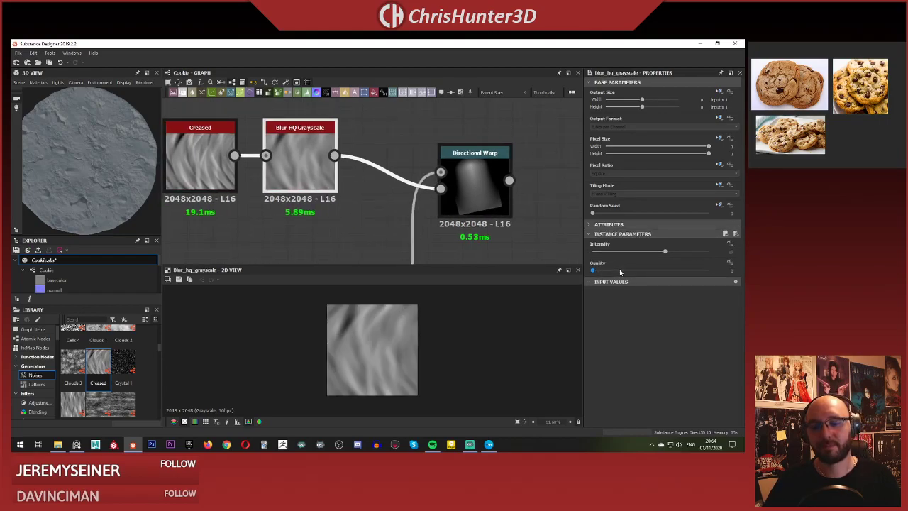
pyautogui.scroll(-3, 264, 202)
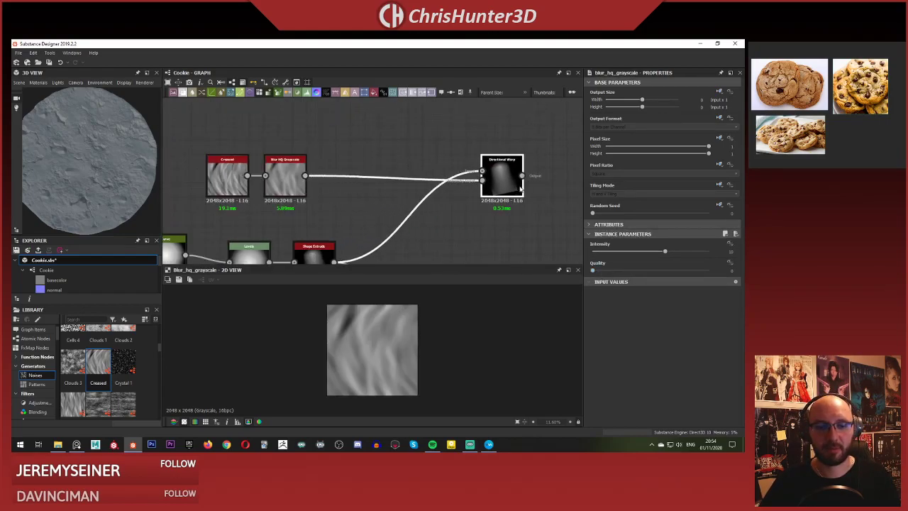
pyautogui.doubleClick(518, 178)
# Insert a Histogram Scan between Blur HQ Grayscale and Directional Warp, with position about 0.5 and contrast about 0.74.
pyautogui.scroll(3, 337, 156)
pyautogui.moveTo(410, 169); pyautogui.dragTo(336, 156, button='middle')
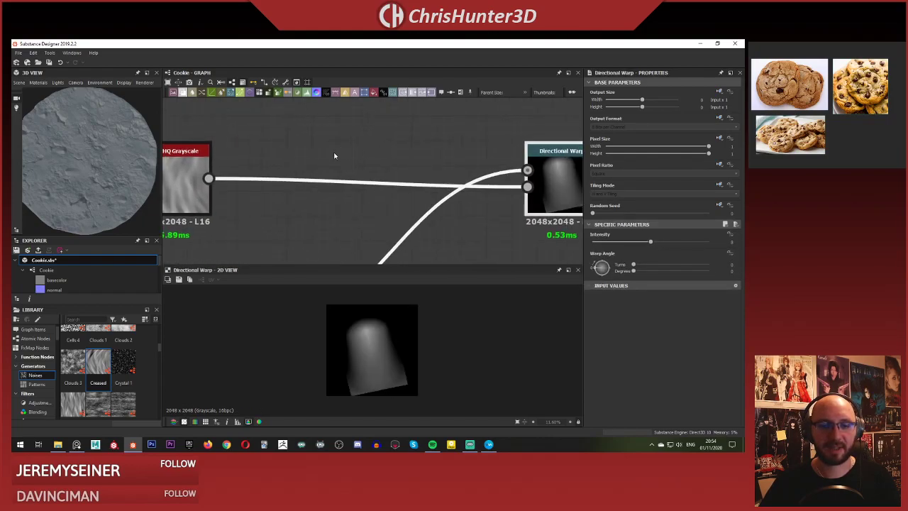
pyautogui.click(322, 180)
pyautogui.press('space')
pyautogui.write('hist')
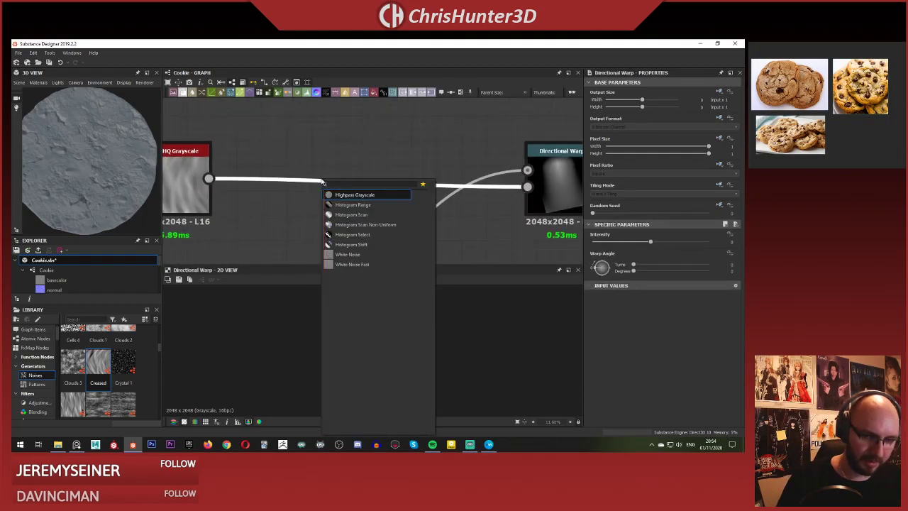
pyautogui.press('Down')
pyautogui.press('Return')
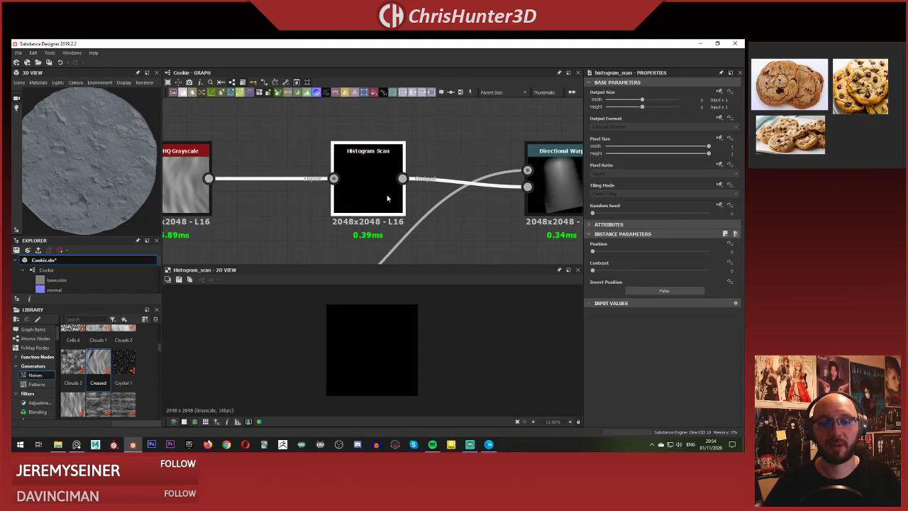
pyautogui.moveTo(388, 198); pyautogui.dragTo(347, 199, button='middle')
pyautogui.moveTo(647, 251); pyautogui.dragTo(678, 271)
# Raise the Directional Warp's intensity to 16 and check the distorted chip shape.
pyautogui.doubleClick(515, 169)
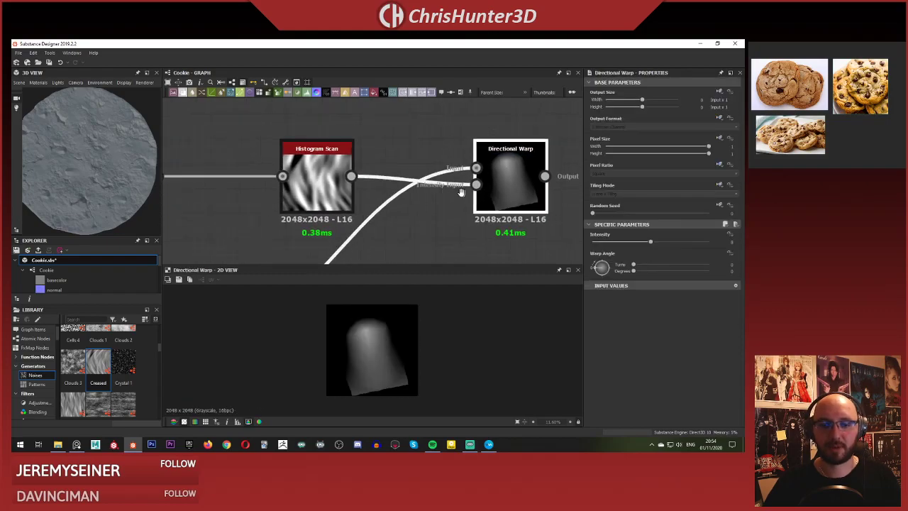
pyautogui.moveTo(596, 243); pyautogui.dragTo(741, 301)
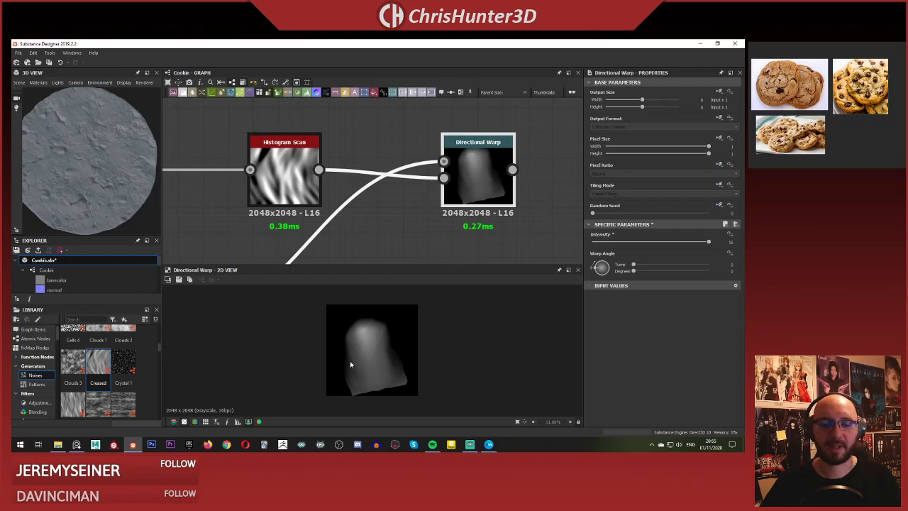
pyautogui.scroll(-2, 380, 310)
pyautogui.scroll(-4, 323, 186)
pyautogui.moveTo(325, 224); pyautogui.dragTo(415, 163, button='middle')
pyautogui.scroll(-2, 428, 184)
pyautogui.scroll(3, 415, 163)
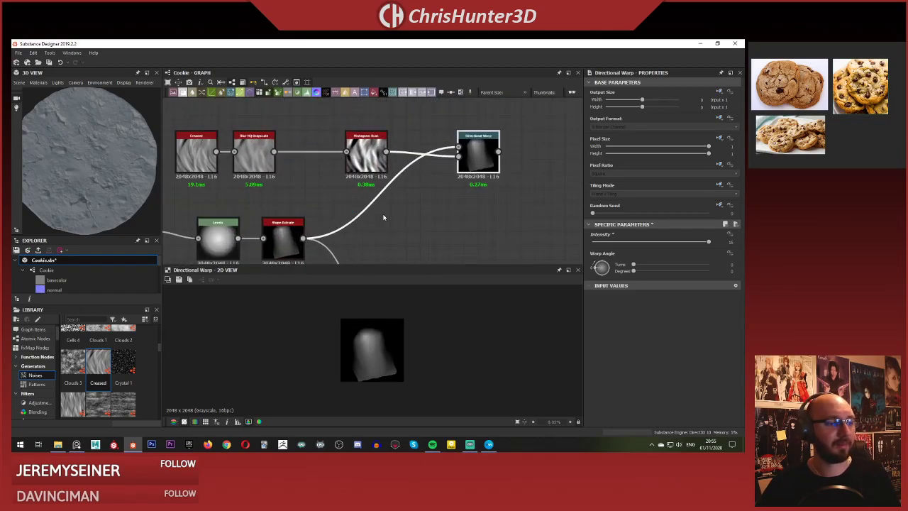
pyautogui.scroll(3, 429, 189)
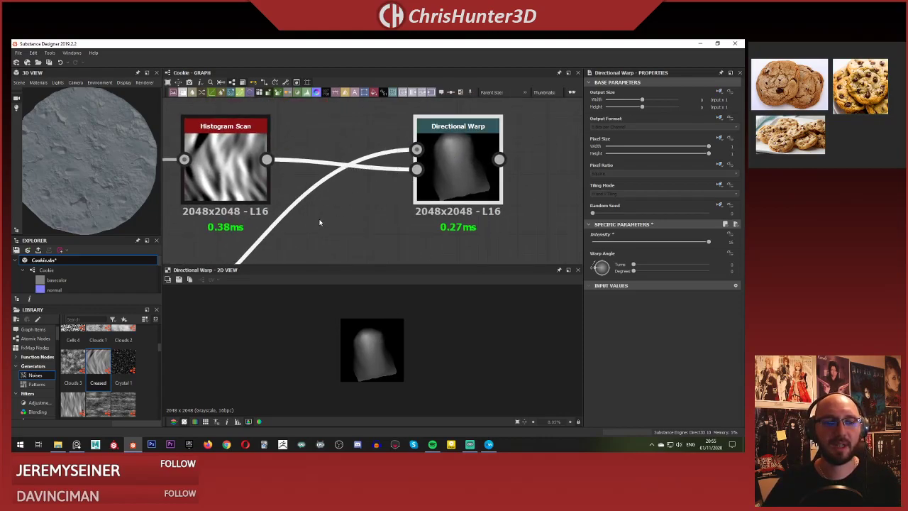
# Connect the Directional Warp's output to the Tile Sampler's first input in place of the old Warp, and inspect the cookie in 3D.
pyautogui.scroll(-5, 376, 138)
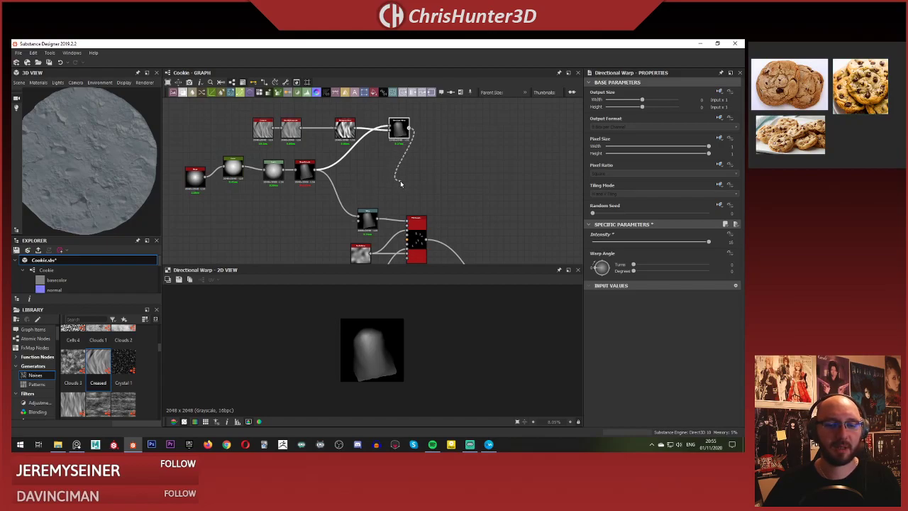
pyautogui.moveTo(401, 183); pyautogui.dragTo(405, 163)
pyautogui.click(372, 173)
pyautogui.scroll(5, 372, 209)
pyautogui.click(370, 225)
pyautogui.scroll(-1, 358, 174)
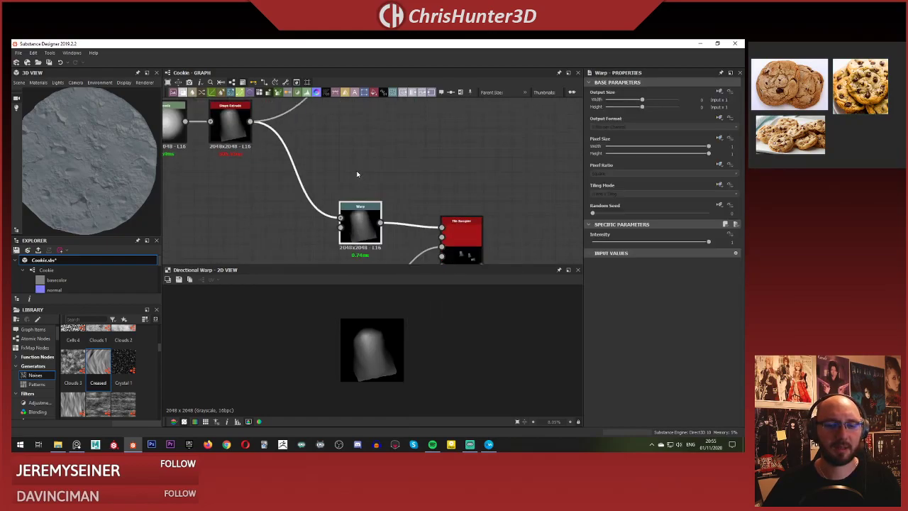
pyautogui.scroll(-1, 450, 183)
pyautogui.moveTo(448, 171); pyautogui.dragTo(386, 183, button='middle')
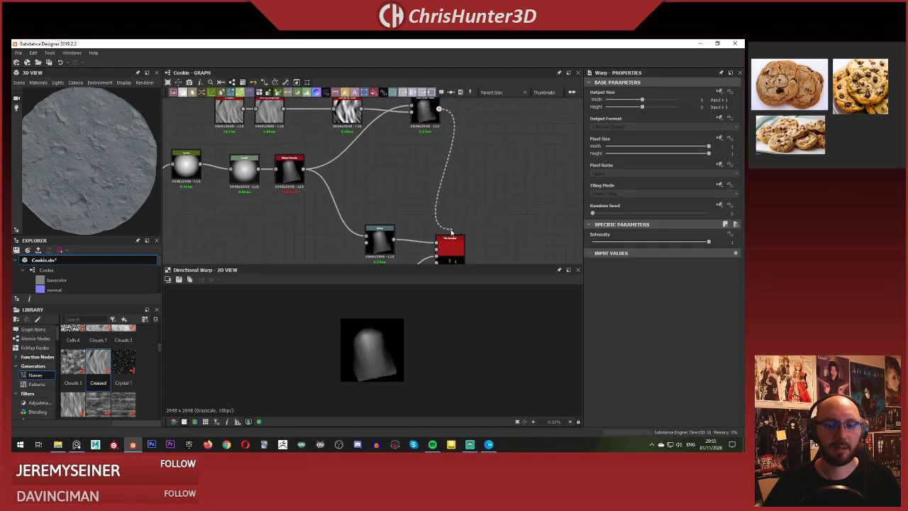
pyautogui.moveTo(451, 232); pyautogui.dragTo(445, 243)
pyautogui.scroll(3, 81, 182)
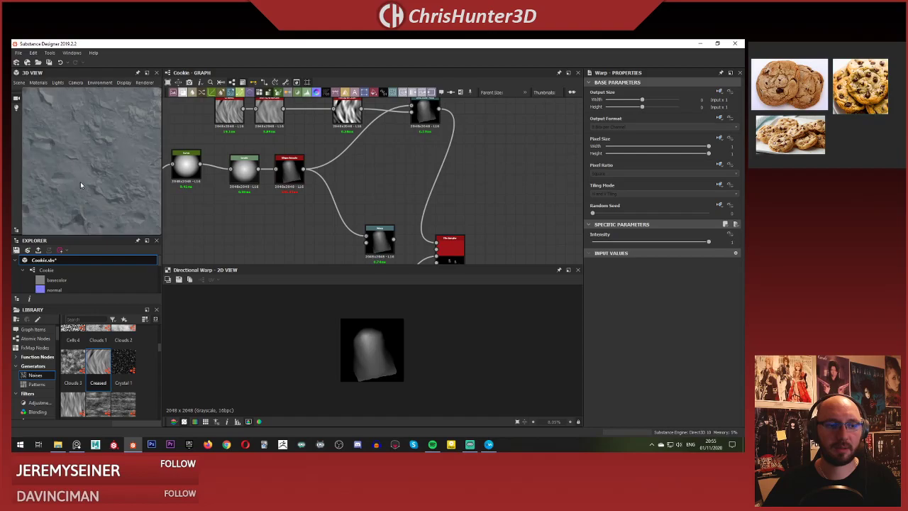
pyautogui.moveTo(81, 182); pyautogui.dragTo(142, 175)
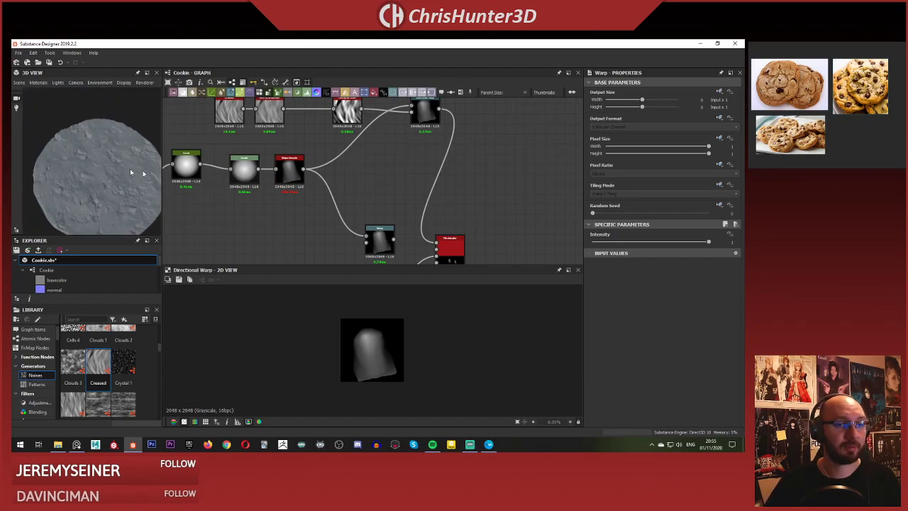
# Delete the disconnected Warp node beside the Tile Sampler.
pyautogui.scroll(-3, 379, 163)
pyautogui.scroll(4, 384, 173)
pyautogui.press('Delete')
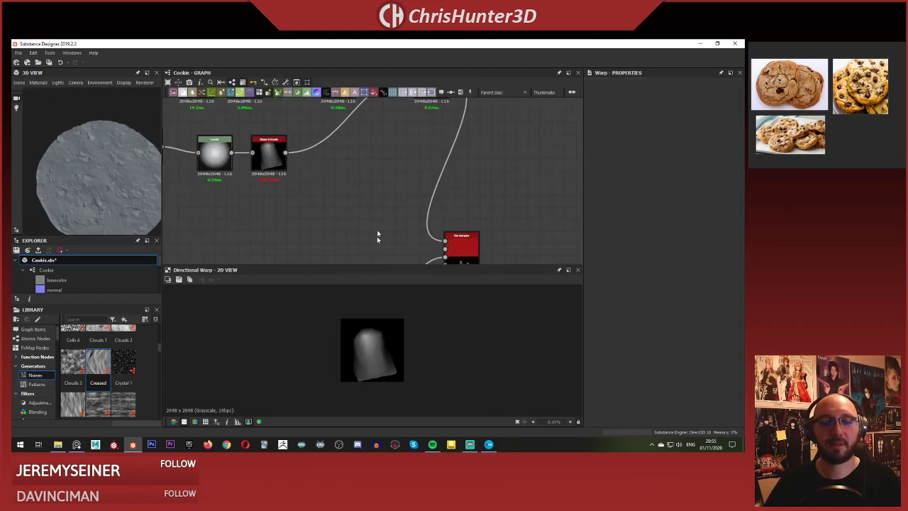
# Move the Histogram Scan directly beside Blur HQ Grayscale, and reposition the Directional Warp with a gap after it.
pyautogui.scroll(-4, 367, 194)
pyautogui.moveTo(376, 201); pyautogui.dragTo(402, 210, button='middle')
pyautogui.scroll(3, 367, 183)
pyautogui.moveTo(360, 178); pyautogui.dragTo(398, 243, button='middle')
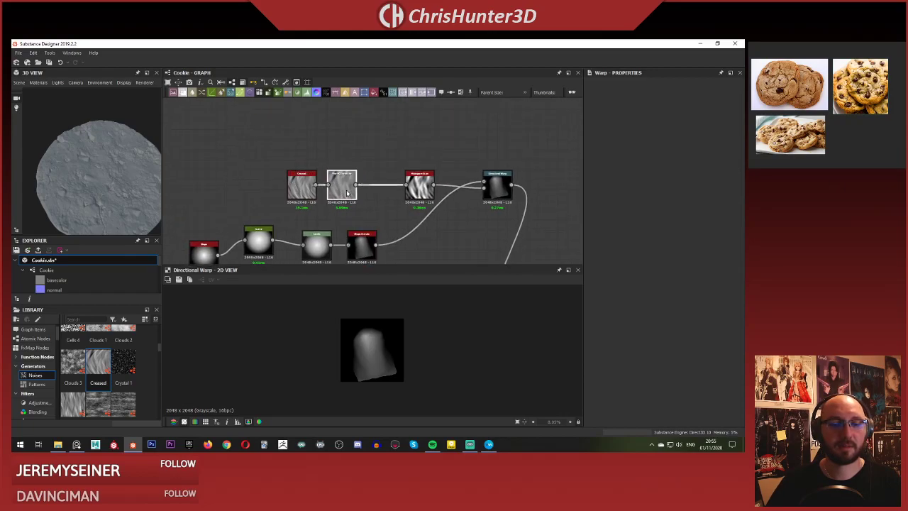
pyautogui.moveTo(426, 182); pyautogui.dragTo(392, 181)
pyautogui.moveTo(508, 190); pyautogui.dragTo(425, 190)
pyautogui.scroll(4, 395, 191)
pyautogui.click(442, 182)
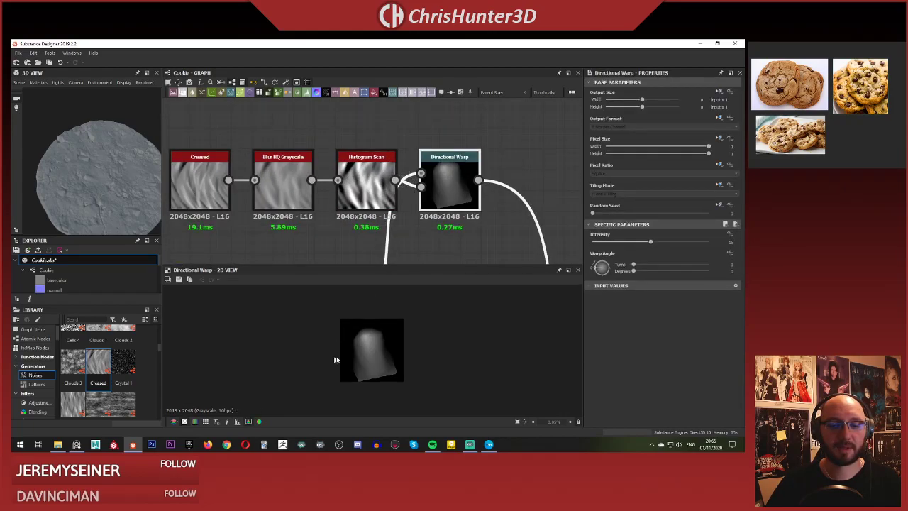
pyautogui.press('f')
pyautogui.moveTo(421, 231); pyautogui.dragTo(407, 216, button='middle')
pyautogui.scroll(-1, 393, 349)
pyautogui.moveTo(434, 176); pyautogui.dragTo(516, 176)
# Try a Histogram Scan contrast of about 0.85 and examine the warped chips up close in 3D.
pyautogui.click(436, 142)
pyautogui.click(342, 168)
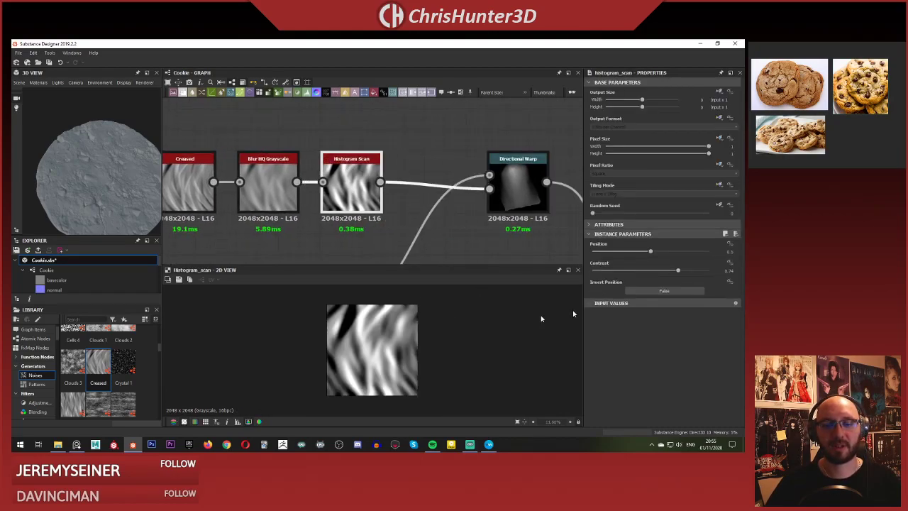
pyautogui.moveTo(677, 272); pyautogui.dragTo(690, 270)
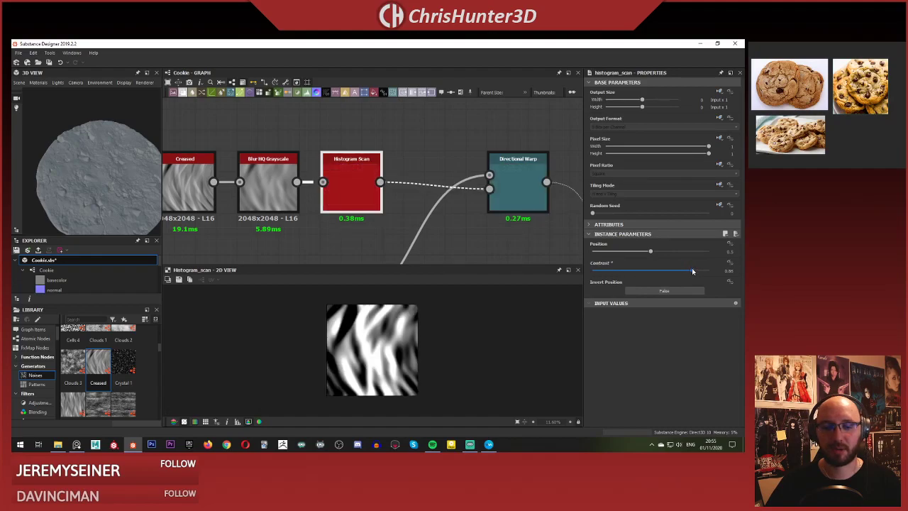
pyautogui.click(541, 205)
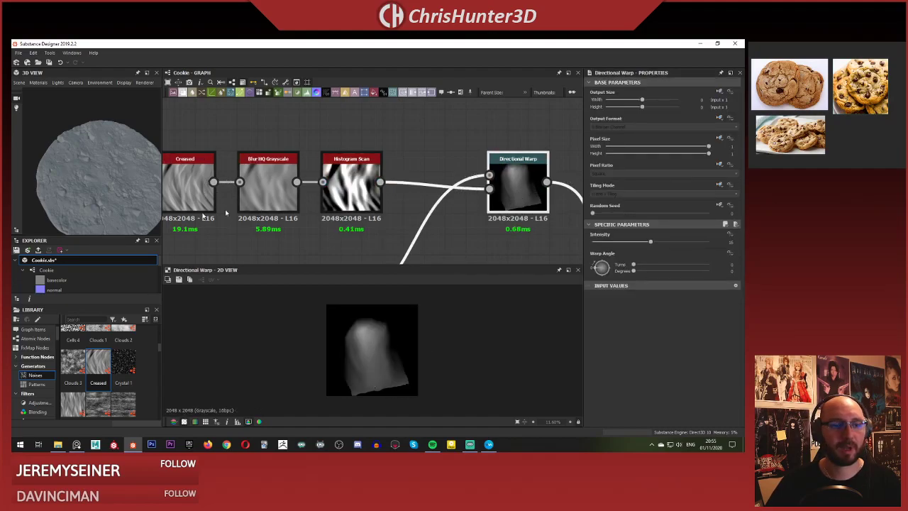
pyautogui.scroll(3, 128, 211)
pyautogui.moveTo(128, 211); pyautogui.dragTo(94, 171, button='middle')
pyautogui.scroll(3, 92, 171)
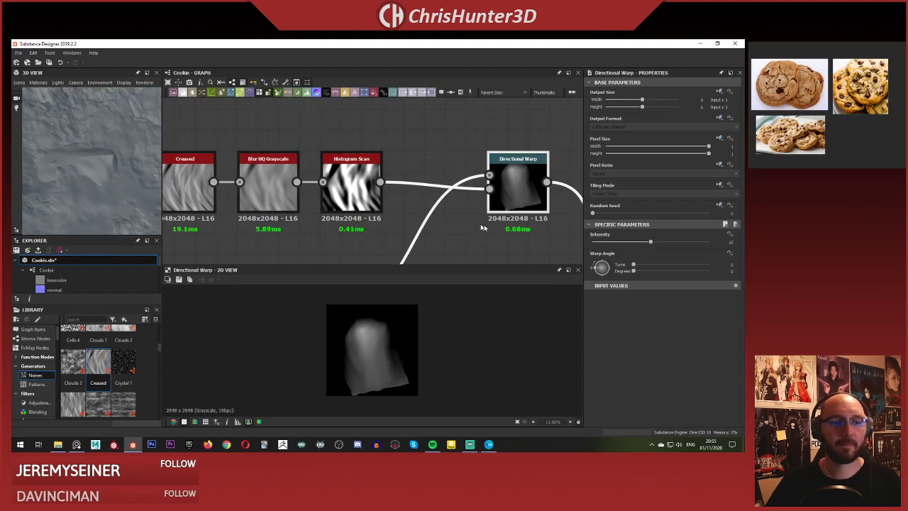
pyautogui.moveTo(403, 136); pyautogui.dragTo(420, 132, button='middle')
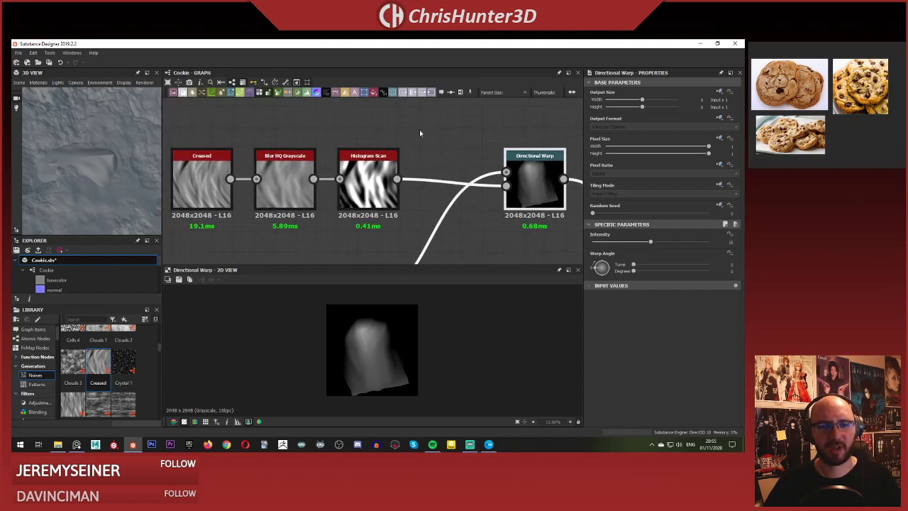
# Undo the last Histogram Scan contrast change and check the chips on the 3D cookie.
pyautogui.hotkey('ctrl', 'z')
pyautogui.scroll(-4, 121, 173)
pyautogui.moveTo(119, 172); pyautogui.dragTo(78, 154, button='middle')
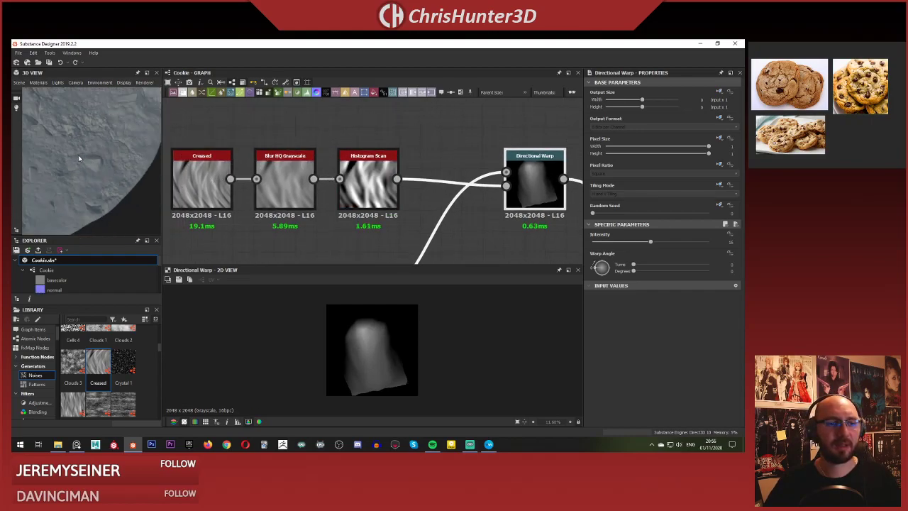
# Display the Tile Sampler's scattered chips in the 2D preview and bring up its position parameters.
pyautogui.moveTo(78, 154); pyautogui.dragTo(99, 155)
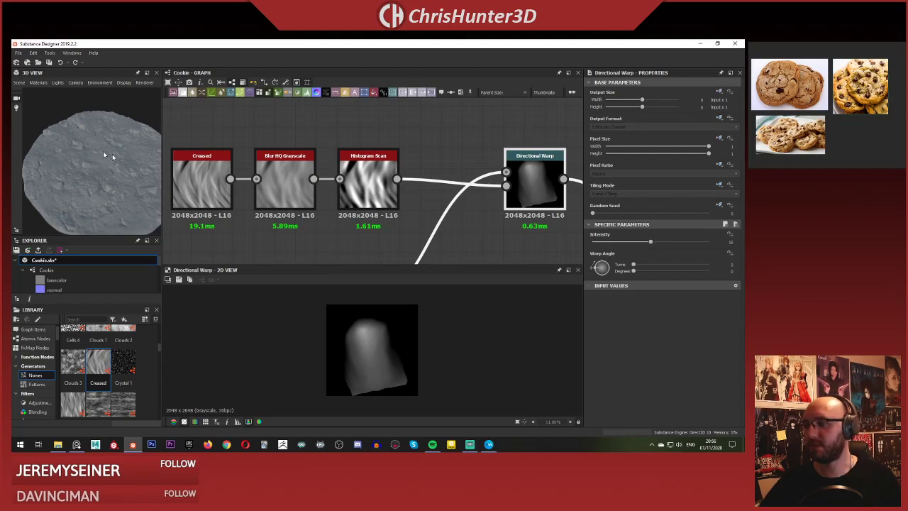
pyautogui.scroll(-5, 403, 177)
pyautogui.moveTo(390, 156); pyautogui.dragTo(360, 134, button='middle')
pyautogui.scroll(-3, 82, 182)
pyautogui.moveTo(82, 182); pyautogui.dragTo(103, 193)
pyautogui.moveTo(362, 248); pyautogui.dragTo(340, 170, button='middle')
pyautogui.click(435, 164)
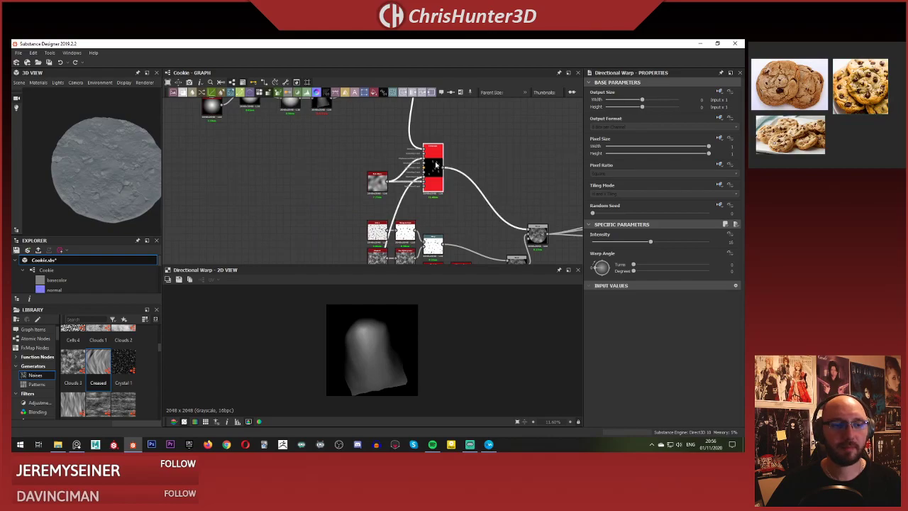
pyautogui.doubleClick(440, 185)
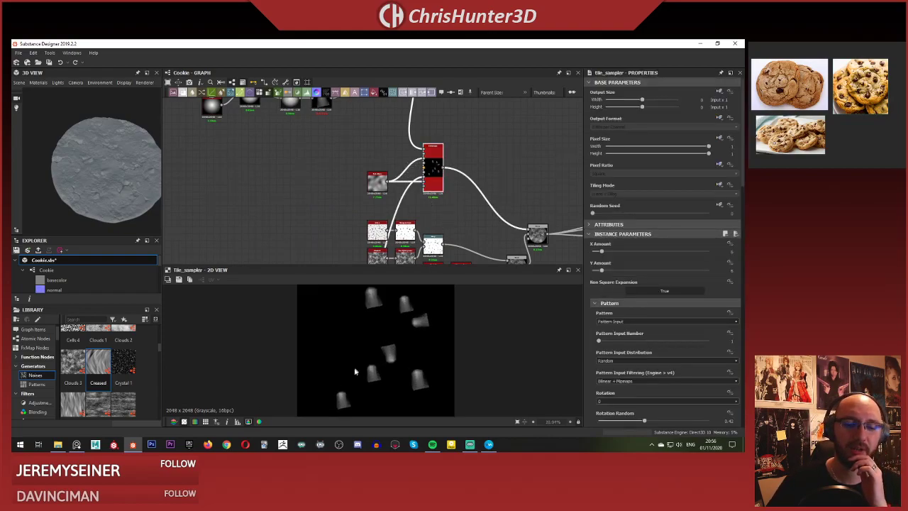
pyautogui.scroll(-3, 691, 319)
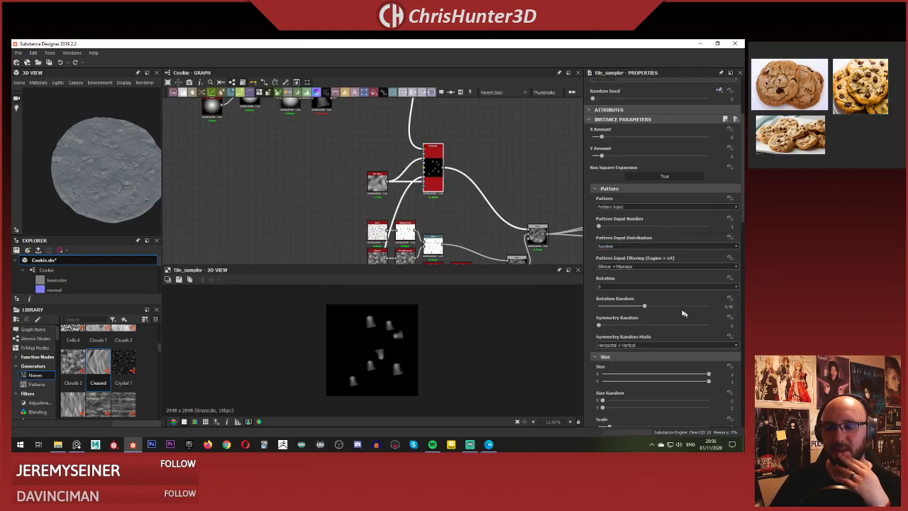
pyautogui.scroll(-7, 674, 309)
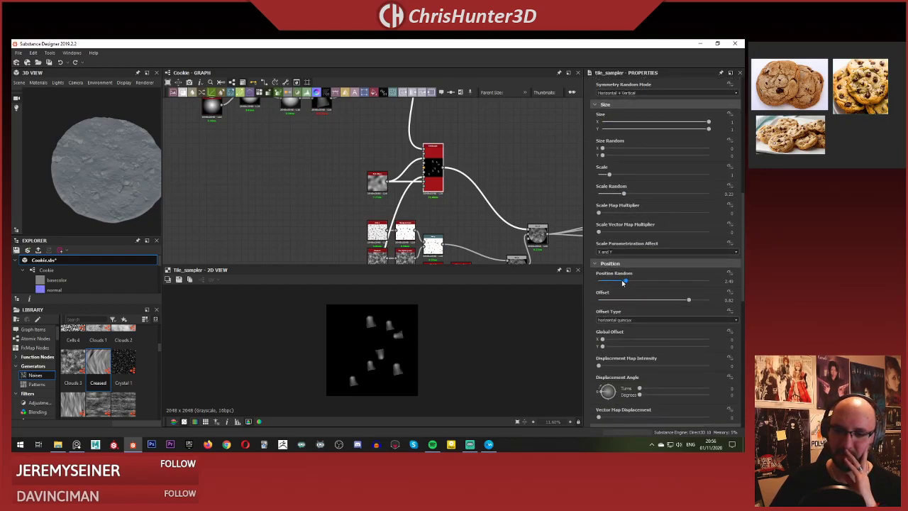
# Set the Tile Sampler's Position Random to 0, Offset Type to vertical quincux, and Offset to 1.
pyautogui.moveTo(623, 281); pyautogui.dragTo(585, 284)
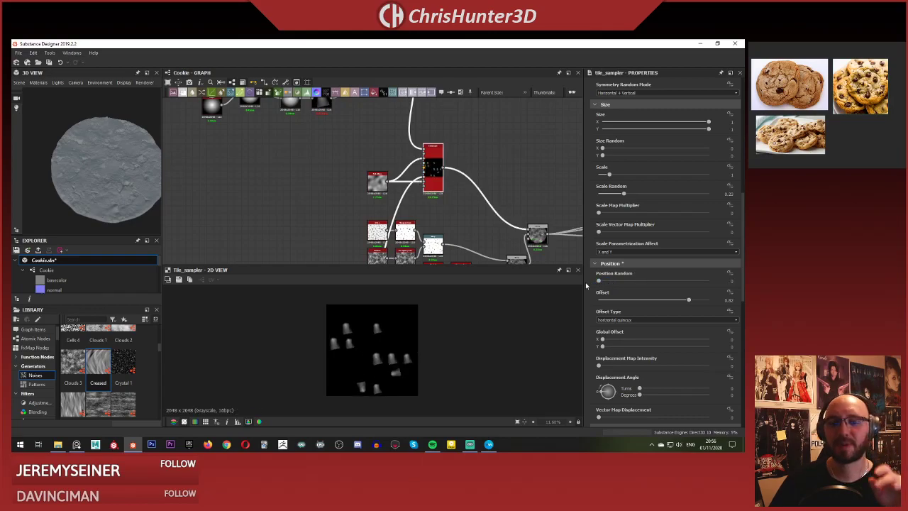
pyautogui.moveTo(685, 301); pyautogui.dragTo(649, 296)
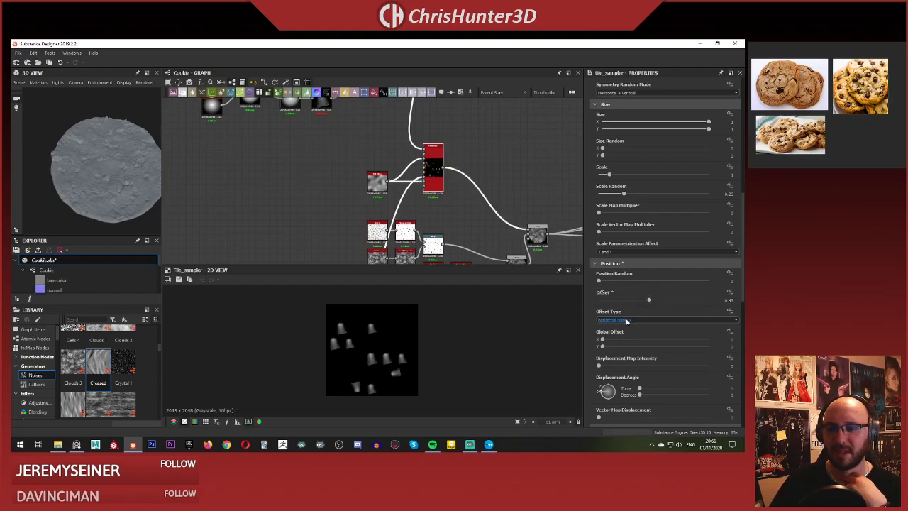
pyautogui.click(634, 318)
pyautogui.click(631, 331)
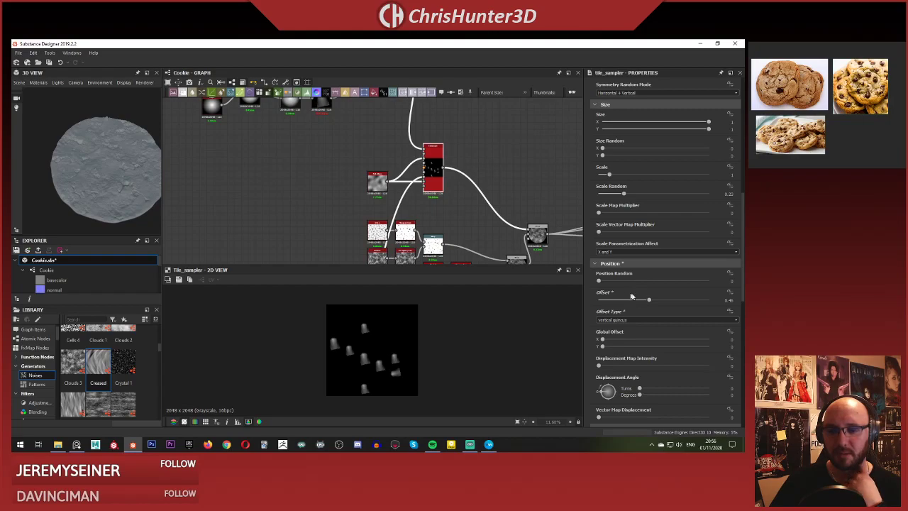
pyautogui.moveTo(663, 301); pyautogui.dragTo(691, 301)
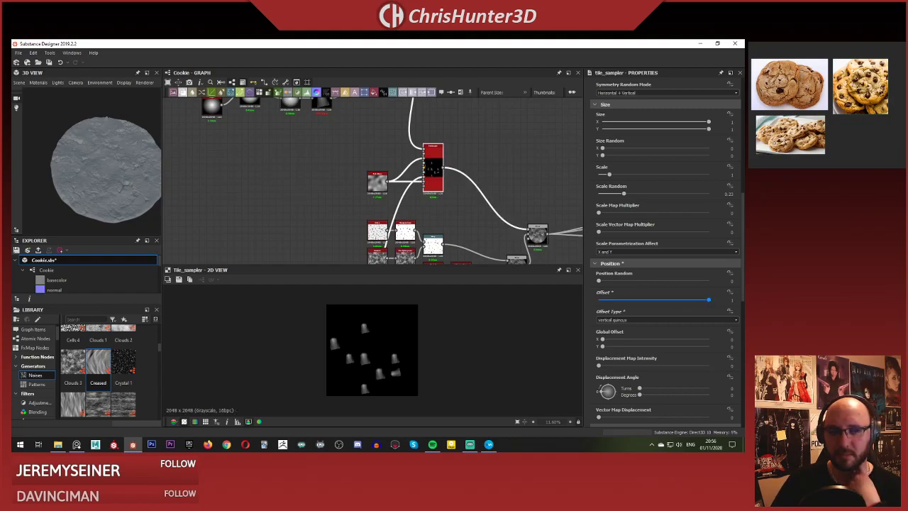
pyautogui.moveTo(600, 282); pyautogui.dragTo(576, 296)
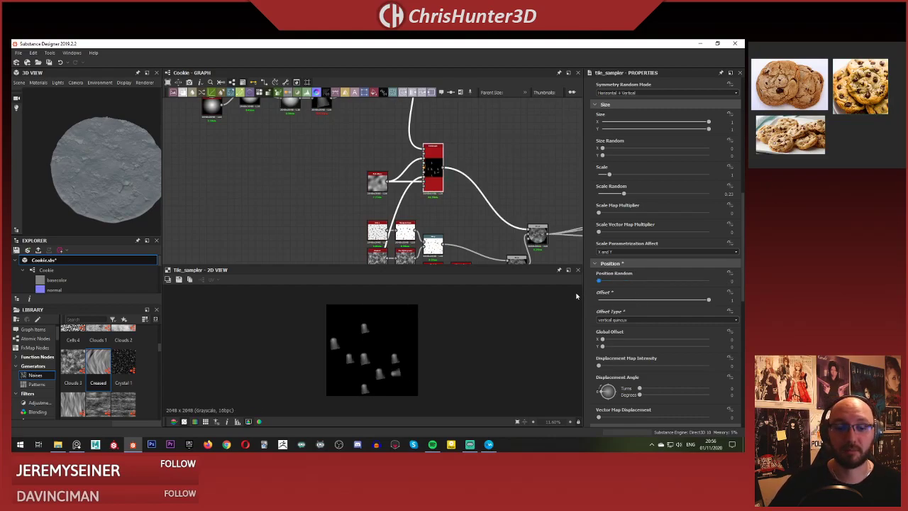
# Try the horizontal global Offset Type on the Tile Sampler with varying Offset amounts, then return to vertical quincux.
pyautogui.click(666, 319)
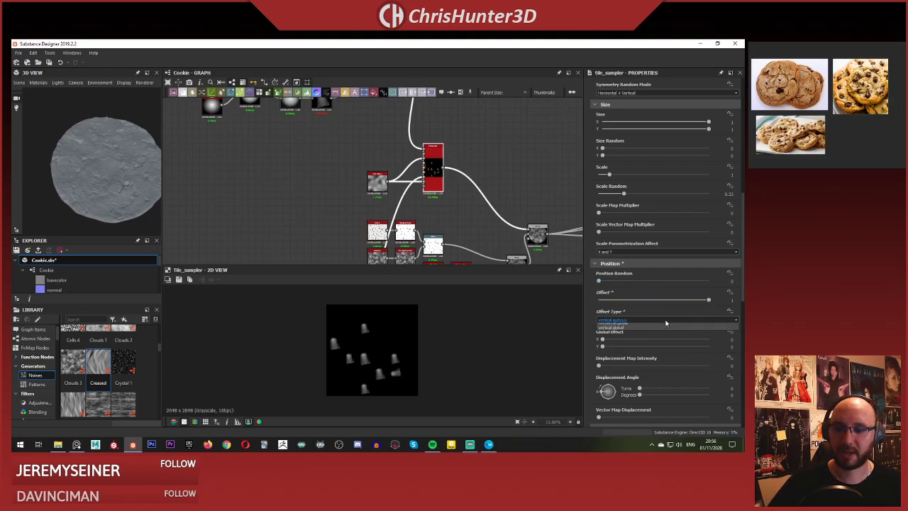
pyautogui.click(659, 337)
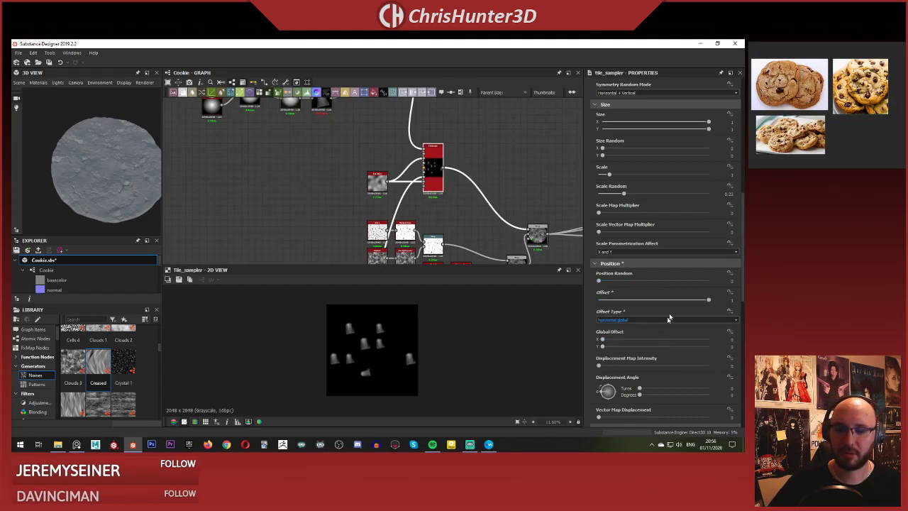
pyautogui.moveTo(671, 300); pyautogui.dragTo(709, 304)
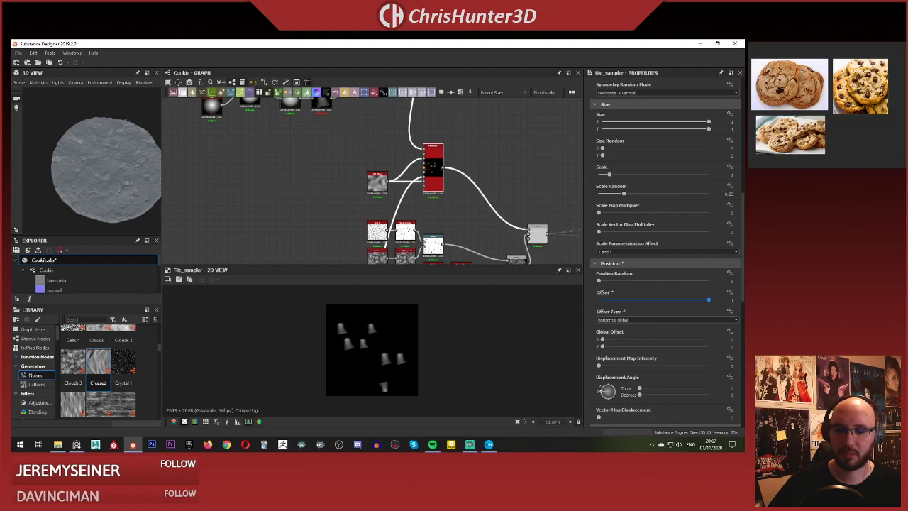
pyautogui.click(660, 320)
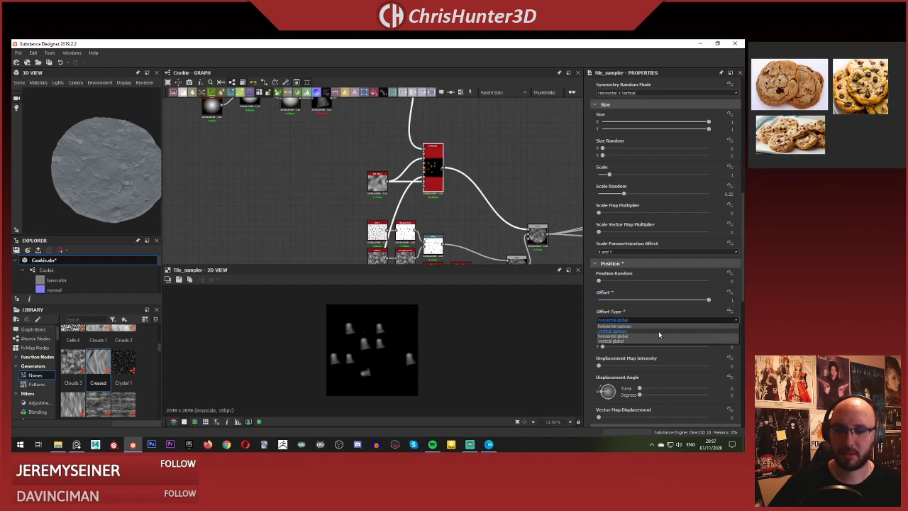
pyautogui.click(658, 331)
# Set the Tile Sampler's Offset to about 0.54, Position Random to 2.7, and Global Offset to X 0 and Y 0.34.
pyautogui.moveTo(603, 342)
pyautogui.mouseDown()
pyautogui.moveTo(648, 339)
pyautogui.moveTo(644, 347)
pyautogui.moveTo(680, 351)
pyautogui.moveTo(600, 356)
pyautogui.mouseUp()
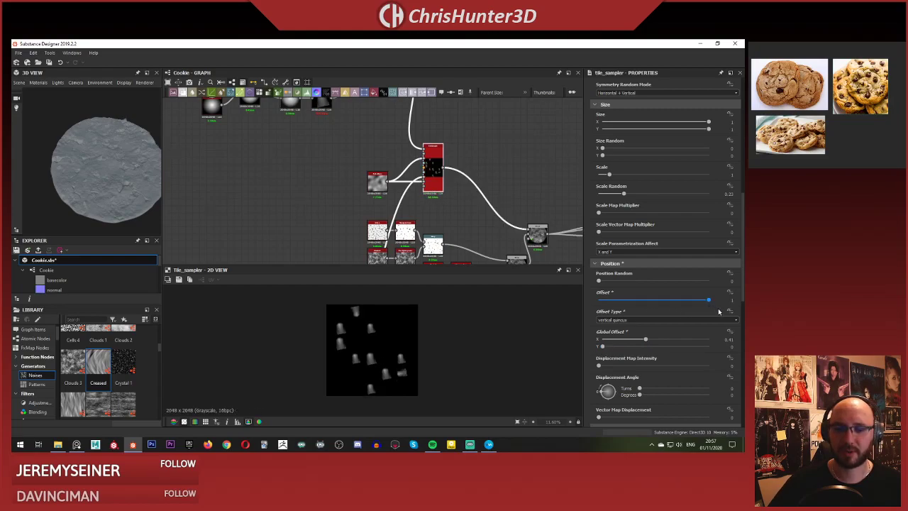
pyautogui.moveTo(725, 311); pyautogui.dragTo(658, 310)
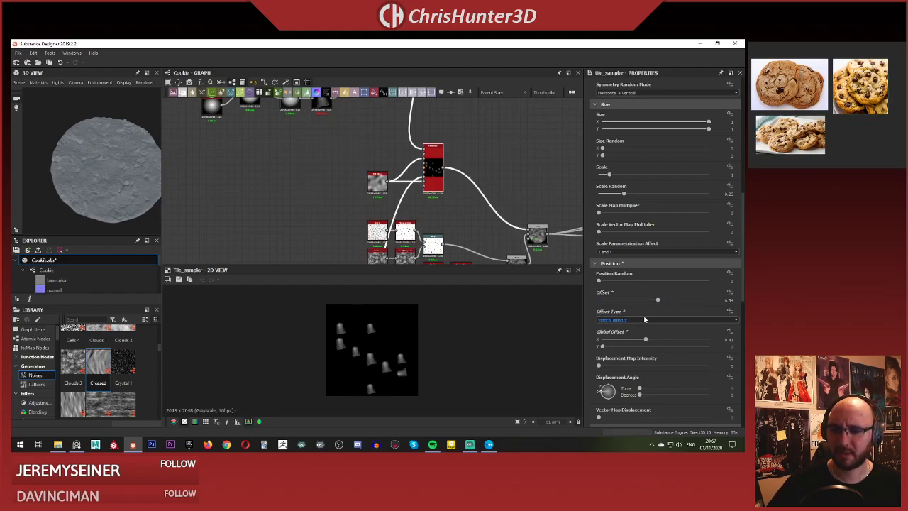
pyautogui.click(644, 319)
pyautogui.click(602, 281)
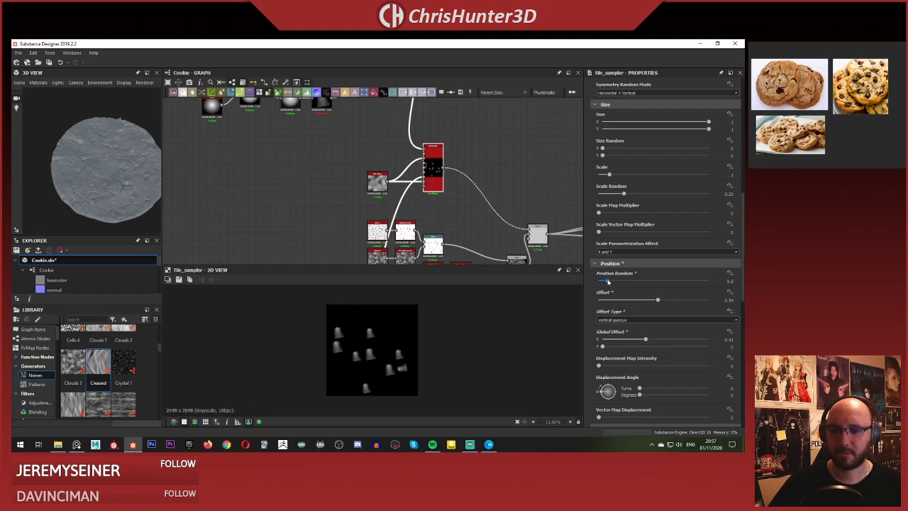
pyautogui.moveTo(601, 281); pyautogui.dragTo(629, 287)
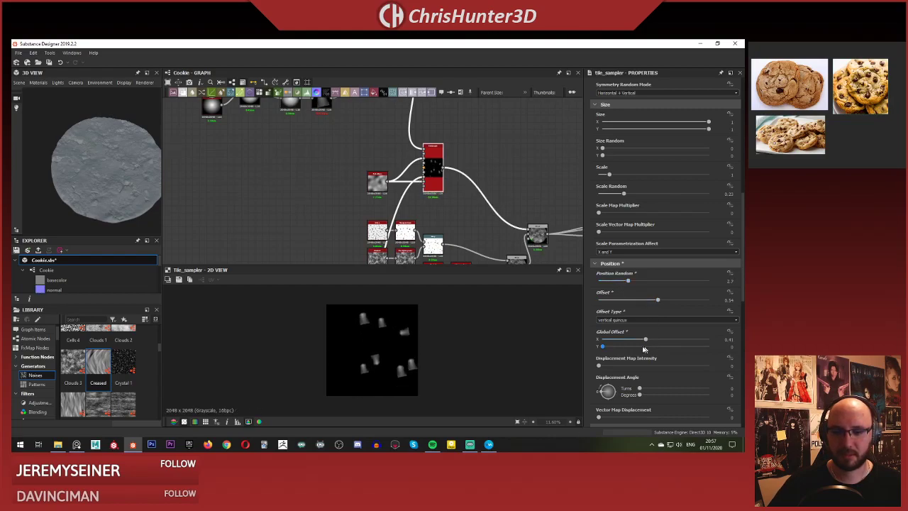
pyautogui.moveTo(614, 339); pyautogui.dragTo(585, 339)
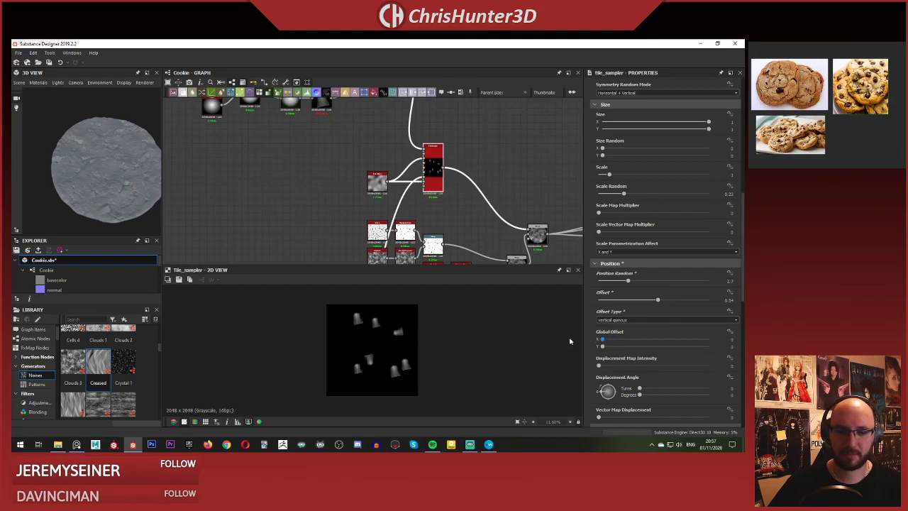
pyautogui.moveTo(602, 347); pyautogui.dragTo(638, 347)
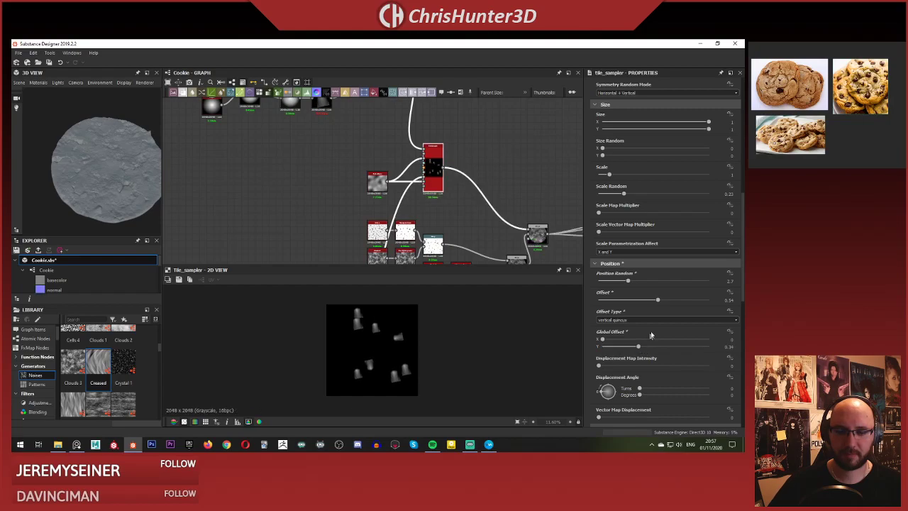
# Randomize the chips' rotation with the Pattern group's Rotation Random at about 0.48 and the Rotation group's at about 0.33.
pyautogui.scroll(5, 602, 287)
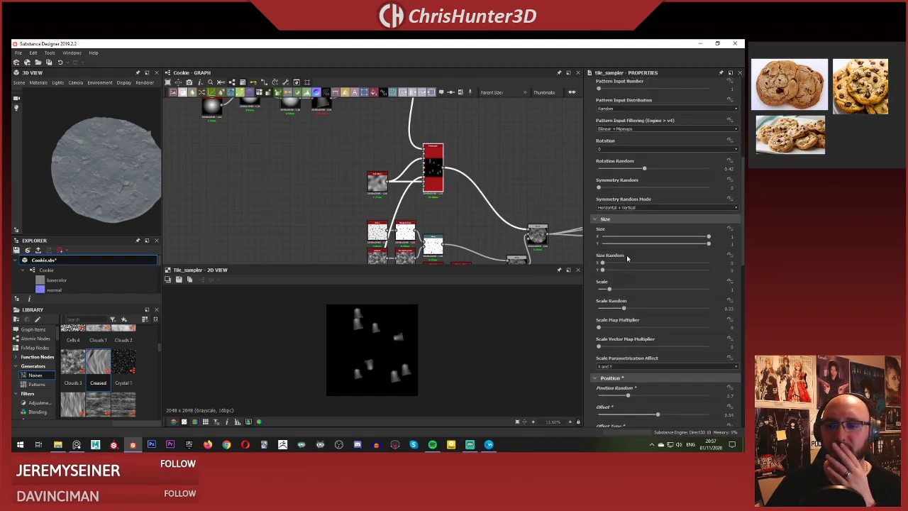
pyautogui.scroll(3, 627, 261)
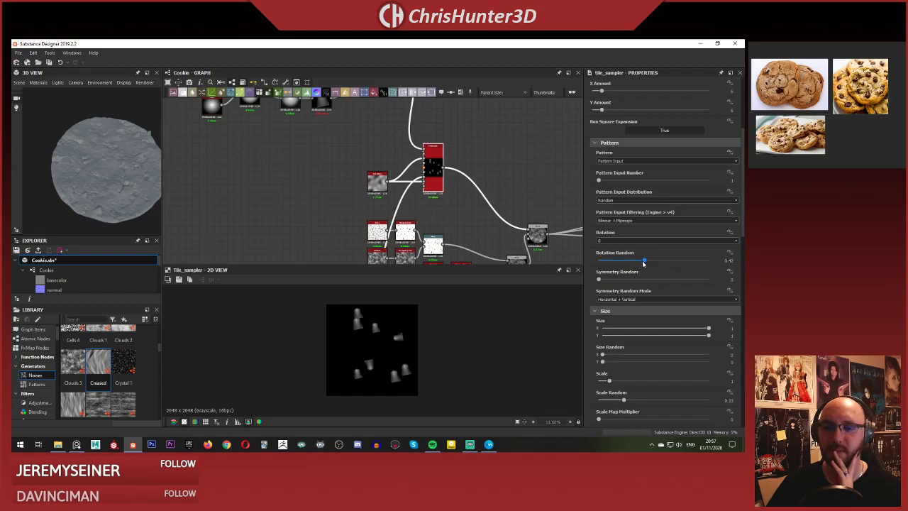
pyautogui.moveTo(643, 262)
pyautogui.mouseDown()
pyautogui.moveTo(681, 262)
pyautogui.moveTo(589, 264)
pyautogui.moveTo(626, 261)
pyautogui.mouseUp()
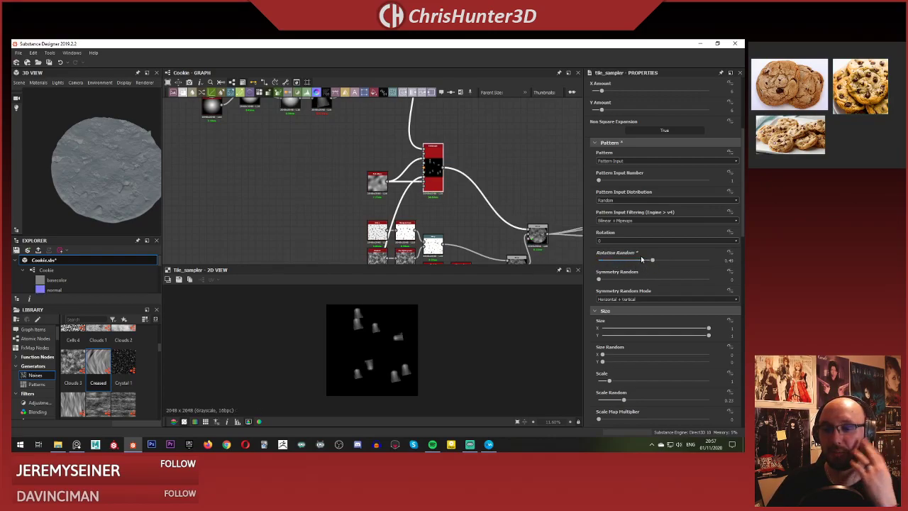
pyautogui.scroll(-8, 647, 262)
pyautogui.scroll(-3, 641, 259)
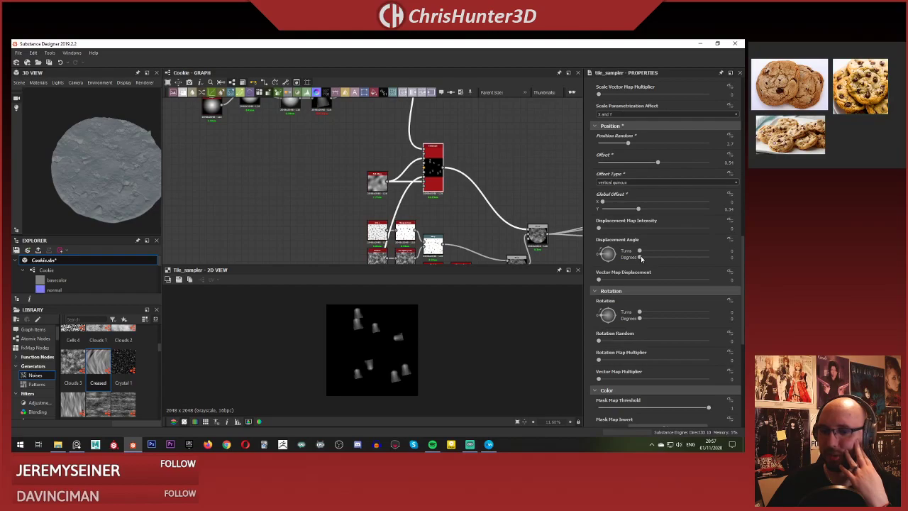
pyautogui.moveTo(605, 320); pyautogui.dragTo(560, 340)
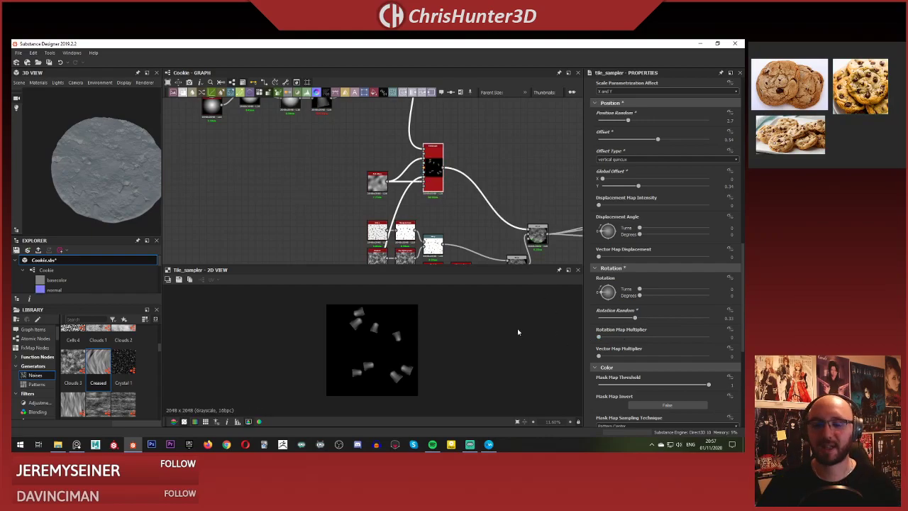
# Set the Tile Sampler's Offset to 0.03 and Position Random to 2.77, then check the whole cookie in 3D.
pyautogui.scroll(3, 84, 183)
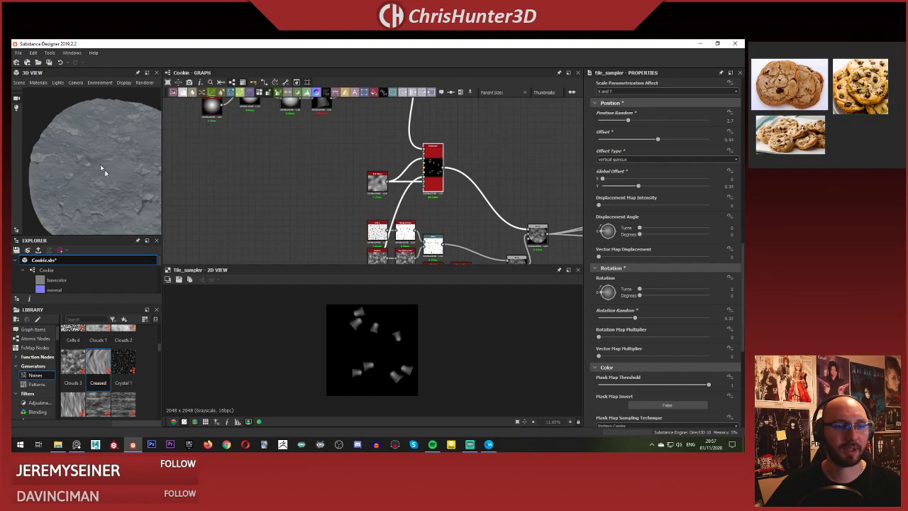
pyautogui.moveTo(101, 165); pyautogui.dragTo(84, 170)
pyautogui.scroll(8, 657, 289)
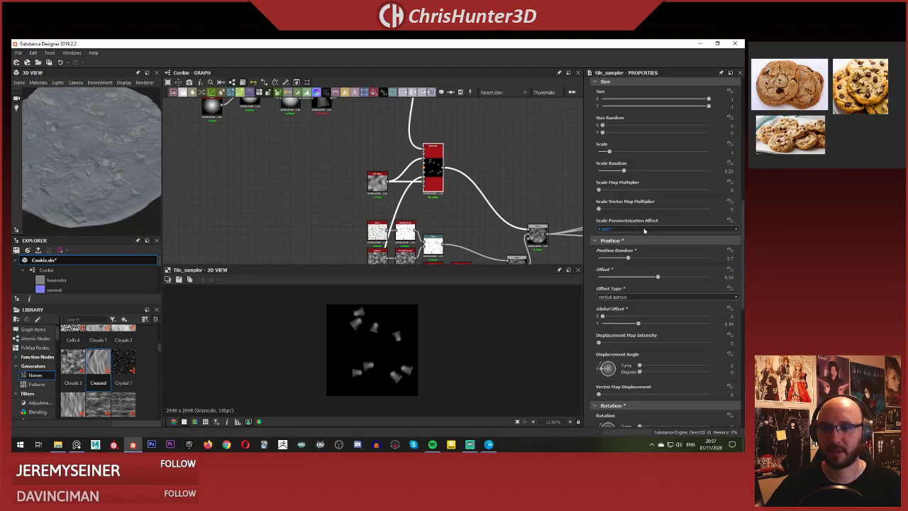
pyautogui.scroll(-4, 633, 283)
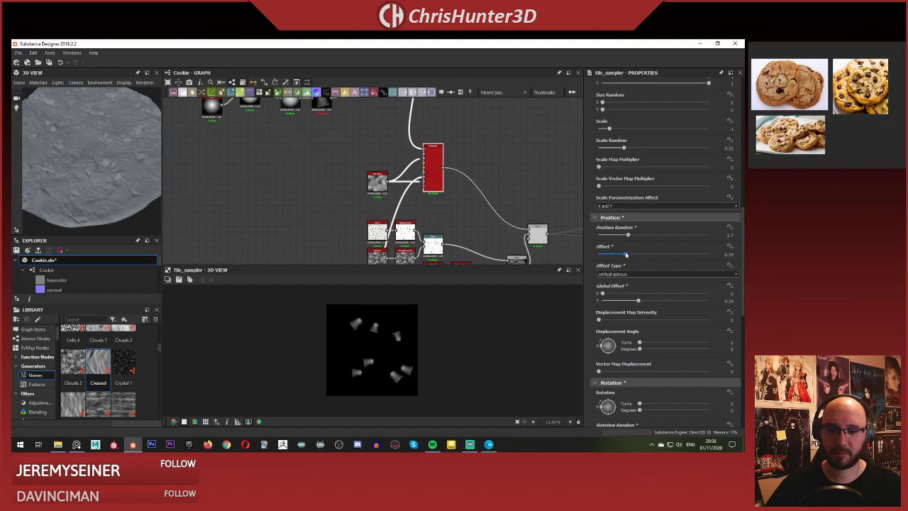
pyautogui.moveTo(629, 256); pyautogui.dragTo(629, 237)
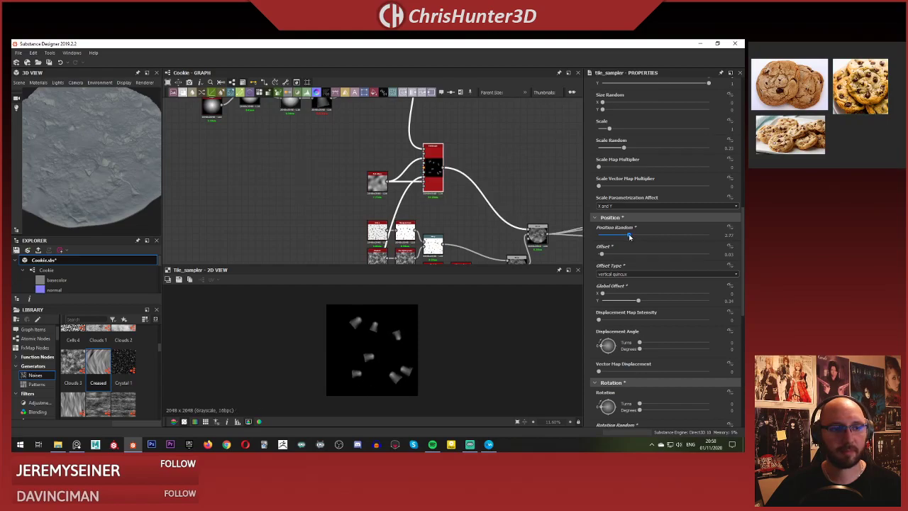
pyautogui.moveTo(99, 172)
pyautogui.mouseDown()
pyautogui.moveTo(113, 202)
pyautogui.moveTo(62, 149)
pyautogui.moveTo(98, 176)
pyautogui.moveTo(96, 186)
pyautogui.moveTo(106, 171)
pyautogui.moveTo(125, 183)
pyautogui.moveTo(91, 177)
pyautogui.moveTo(88, 185)
pyautogui.moveTo(92, 169)
pyautogui.moveTo(99, 178)
pyautogui.mouseUp()
pyautogui.press('f')
# Line up the shape, Curve, Levels and Shape Extrude nodes in a tight row beneath the Creased noise chain.
pyautogui.scroll(4, 291, 179)
pyautogui.scroll(-4, 293, 182)
pyautogui.scroll(3, 317, 182)
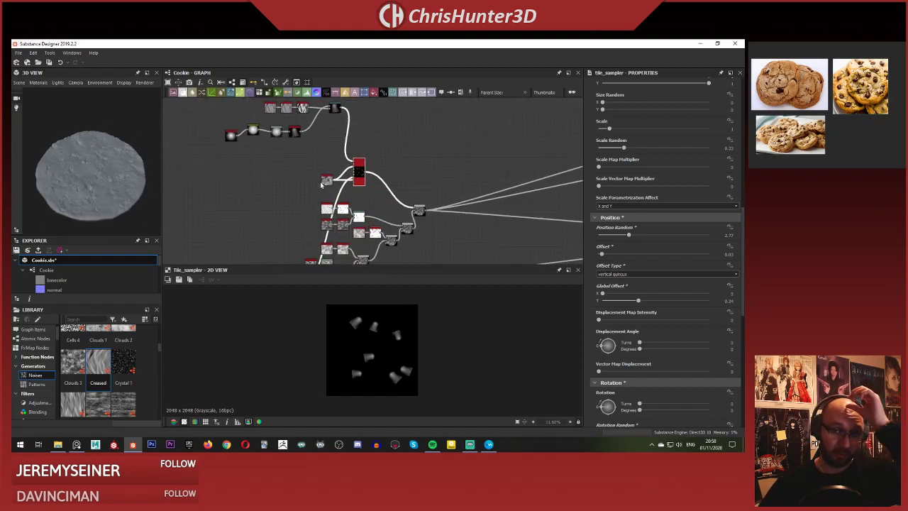
pyautogui.moveTo(327, 176); pyautogui.dragTo(337, 155, button='middle')
pyautogui.scroll(-3, 340, 154)
pyautogui.scroll(3, 341, 162)
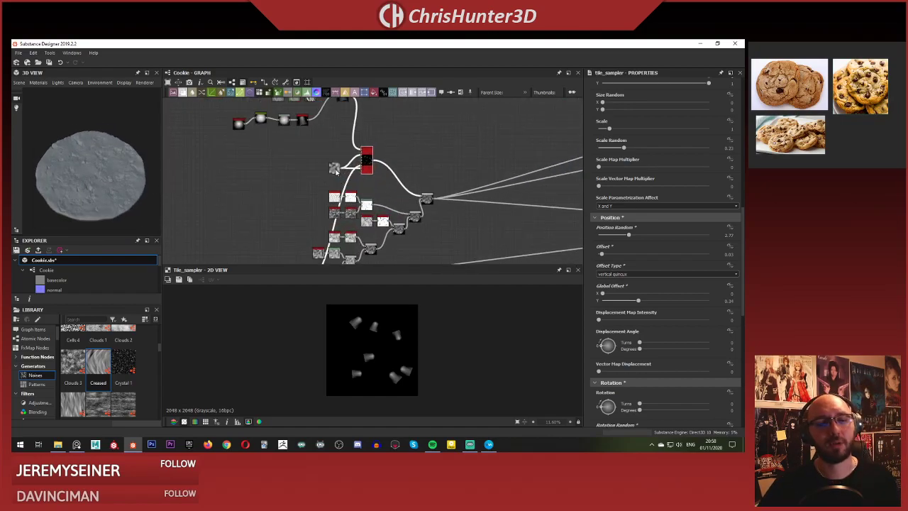
pyautogui.scroll(-2, 334, 163)
pyautogui.scroll(4, 316, 165)
pyautogui.scroll(4, 315, 166)
pyautogui.moveTo(317, 157); pyautogui.dragTo(280, 239, button='middle')
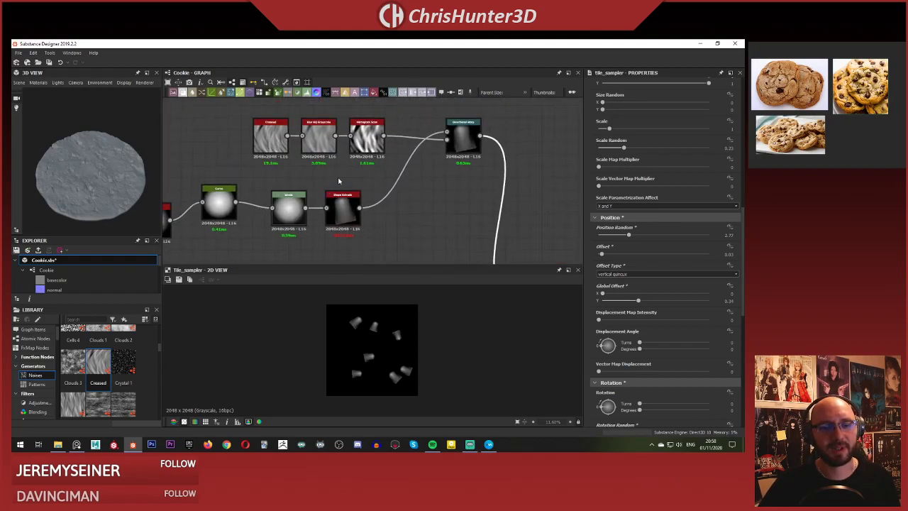
pyautogui.moveTo(342, 207); pyautogui.dragTo(367, 184)
pyautogui.moveTo(287, 216); pyautogui.dragTo(318, 194)
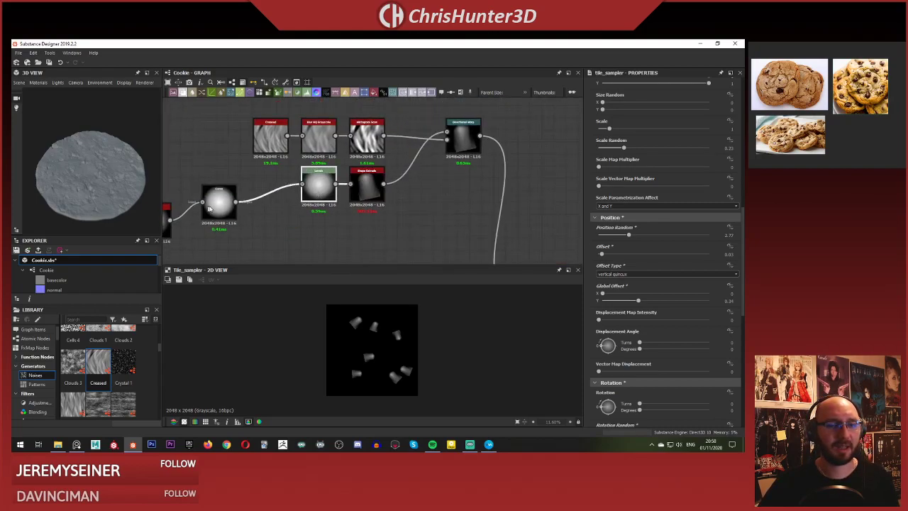
pyautogui.moveTo(209, 209); pyautogui.dragTo(260, 191)
pyautogui.moveTo(198, 220); pyautogui.dragTo(334, 197, button='middle')
pyautogui.moveTo(276, 203); pyautogui.dragTo(346, 167)
# Move the chip-shape and Creased node rows down near the Tile Sampler, and place the Directional Warp close beside their ends.
pyautogui.scroll(-4, 362, 190)
pyautogui.moveTo(361, 191); pyautogui.dragTo(223, 178, button='middle')
pyautogui.scroll(2, 198, 139)
pyautogui.moveTo(198, 140); pyautogui.dragTo(367, 245)
pyautogui.scroll(-3, 358, 240)
pyautogui.moveTo(357, 228); pyautogui.dragTo(369, 134, button='middle')
pyautogui.scroll(3, 369, 133)
pyautogui.click(371, 132)
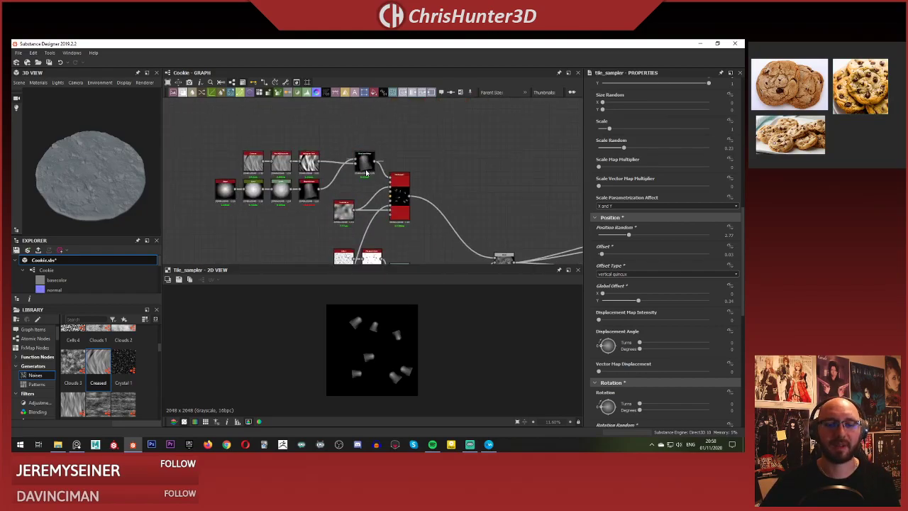
pyautogui.moveTo(366, 173); pyautogui.dragTo(341, 187)
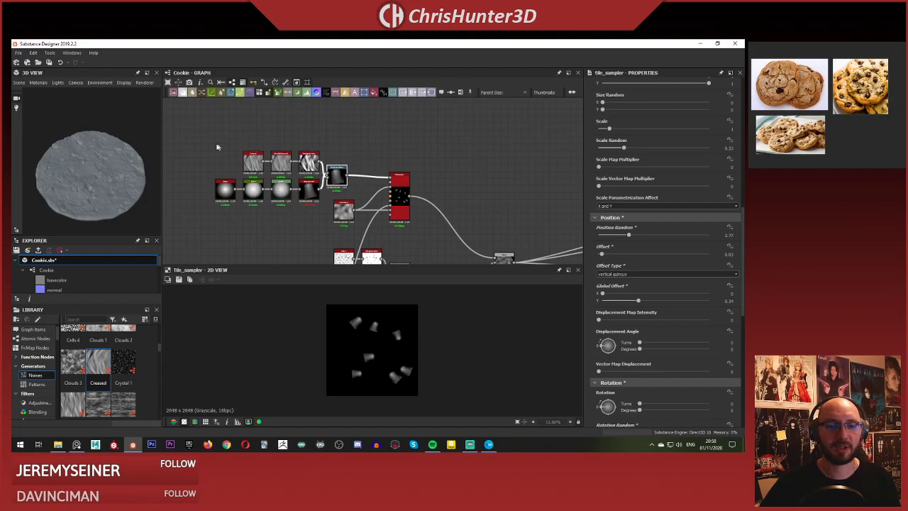
# Shift the Creased and chip-shape rows together with the Directional Warp slightly closer to the Tile Sampler.
pyautogui.moveTo(218, 147); pyautogui.dragTo(351, 206)
pyautogui.moveTo(334, 176); pyautogui.dragTo(341, 176)
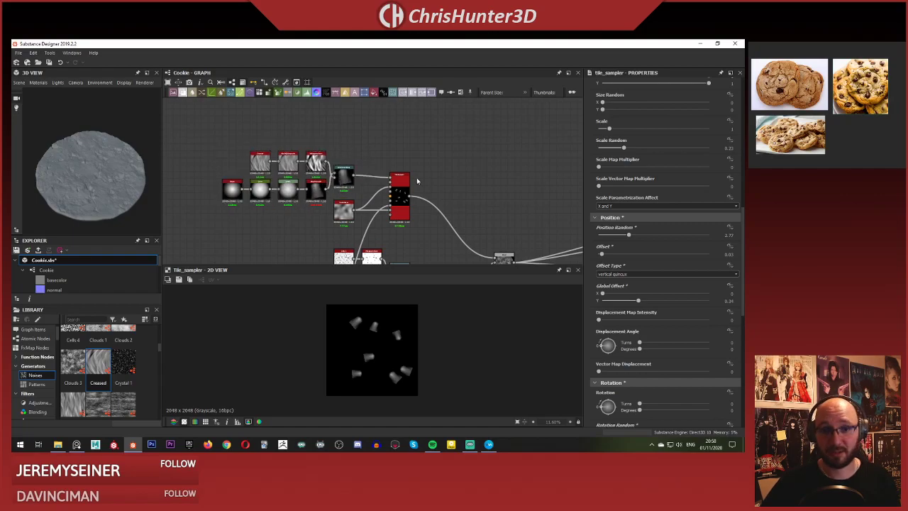
# Set the base-colour Uniform Color to a golden brown sampled from the cookie reference photo.
pyautogui.scroll(-4, 426, 170)
pyautogui.scroll(5, 430, 148)
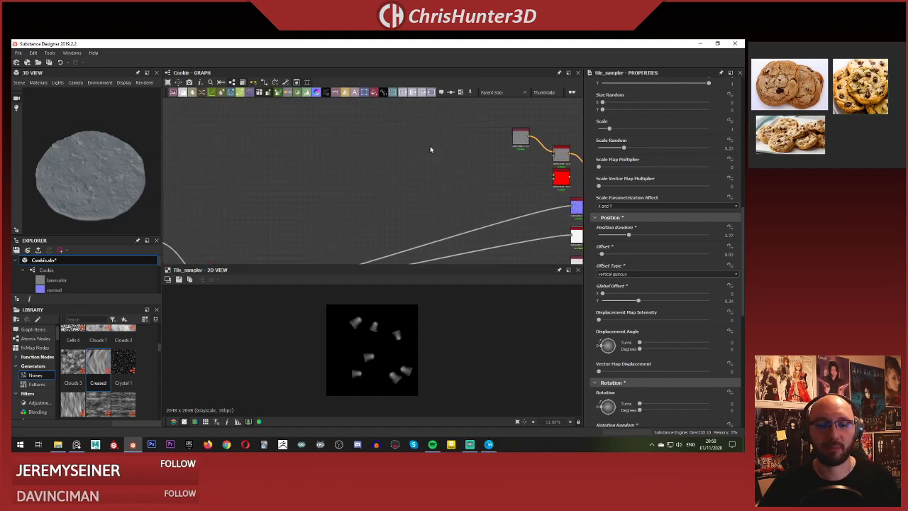
pyautogui.doubleClick(400, 144)
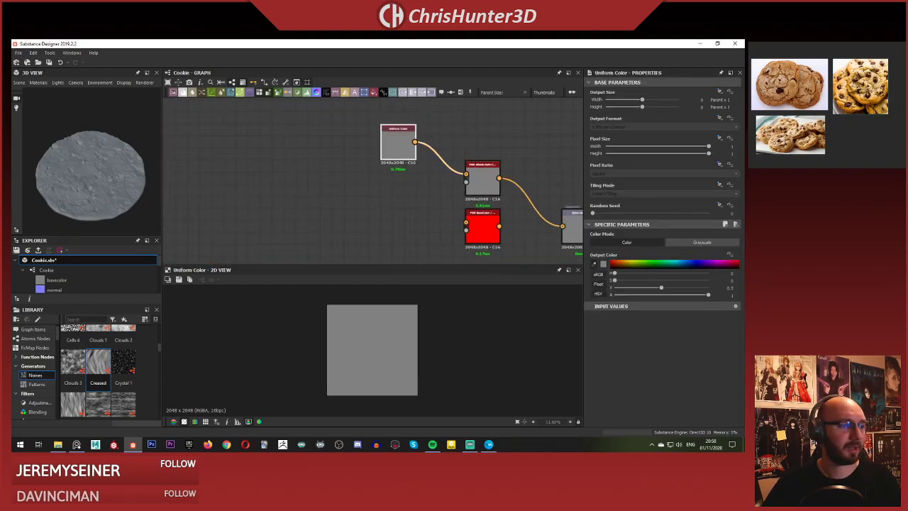
pyautogui.click(777, 83)
pyautogui.moveTo(356, 189); pyautogui.dragTo(371, 200, button='middle')
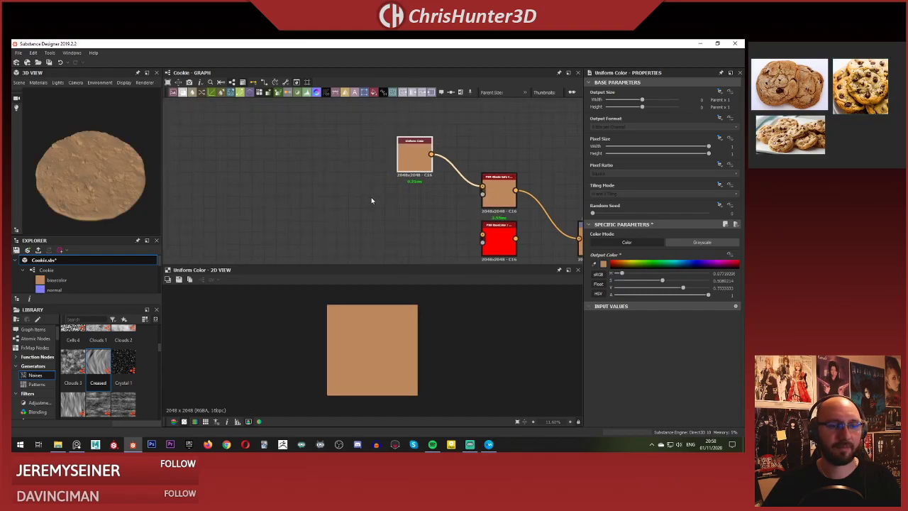
# Look over the node network from the colour outputs to the height chain, and preview the final Blend that merges in the chips.
pyautogui.moveTo(387, 169); pyautogui.dragTo(438, 160, button='middle')
pyautogui.scroll(-5, 342, 186)
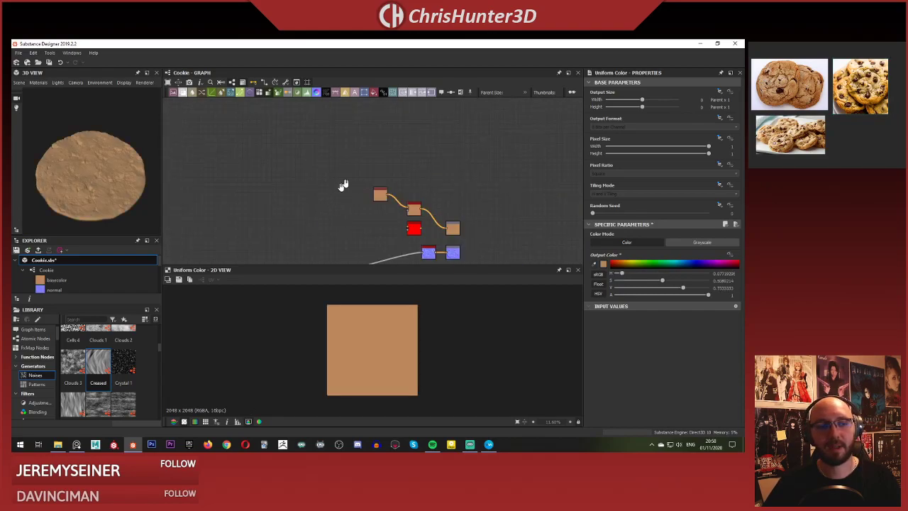
pyautogui.moveTo(342, 185); pyautogui.dragTo(411, 130, button='middle')
pyautogui.scroll(1, 380, 177)
pyautogui.scroll(-3, 310, 209)
pyautogui.moveTo(236, 233); pyautogui.dragTo(460, 232, button='middle')
pyautogui.scroll(2, 460, 233)
pyautogui.moveTo(414, 187); pyautogui.dragTo(271, 223, button='middle')
pyautogui.scroll(1, 425, 174)
pyautogui.scroll(-3, 426, 174)
pyautogui.moveTo(426, 166); pyautogui.dragTo(513, 95, button='middle')
pyautogui.scroll(3, 314, 155)
pyautogui.scroll(-3, 315, 159)
pyautogui.scroll(5, 420, 169)
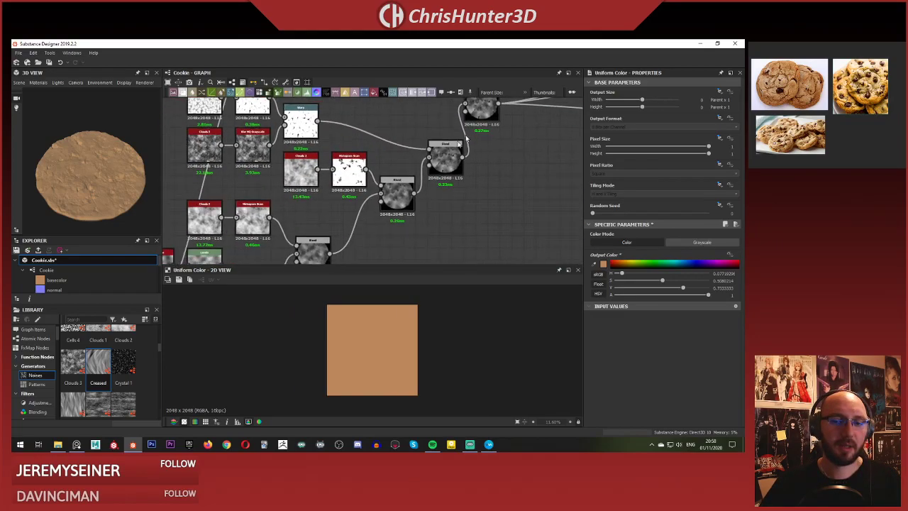
pyautogui.scroll(-4, 419, 169)
pyautogui.scroll(3, 418, 165)
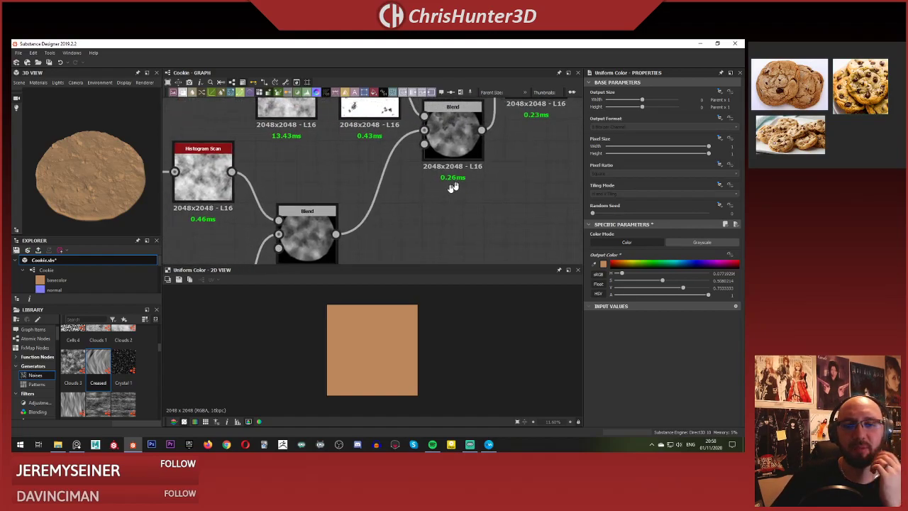
pyautogui.scroll(-3, 417, 157)
pyautogui.scroll(4, 417, 157)
pyautogui.scroll(-3, 418, 157)
pyautogui.scroll(3, 408, 161)
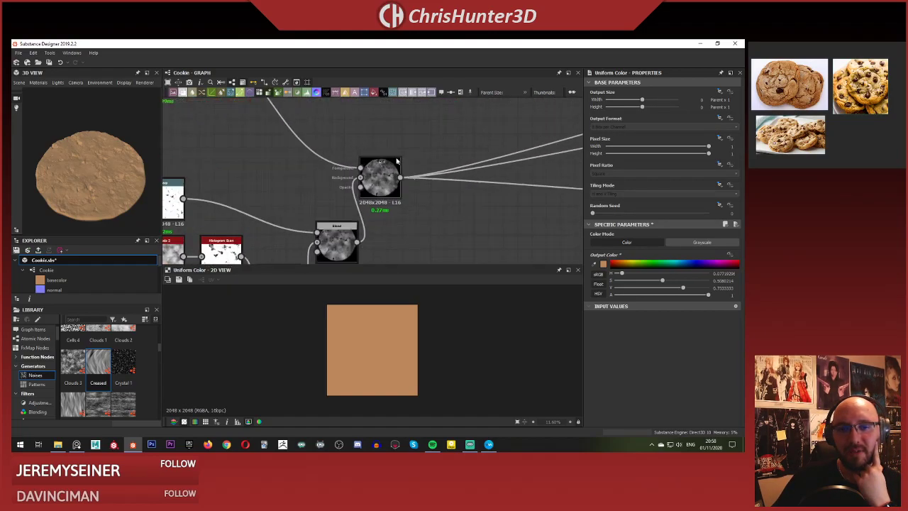
pyautogui.click(376, 180)
pyautogui.scroll(2, 372, 354)
pyautogui.scroll(-2, 372, 353)
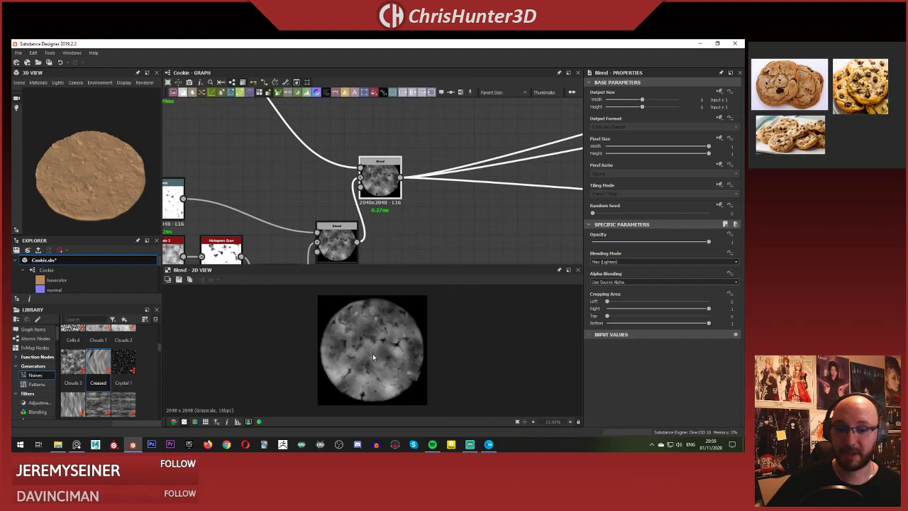
pyautogui.scroll(-3, 385, 149)
pyautogui.scroll(1, 385, 149)
pyautogui.scroll(-3, 383, 156)
pyautogui.scroll(2, 378, 164)
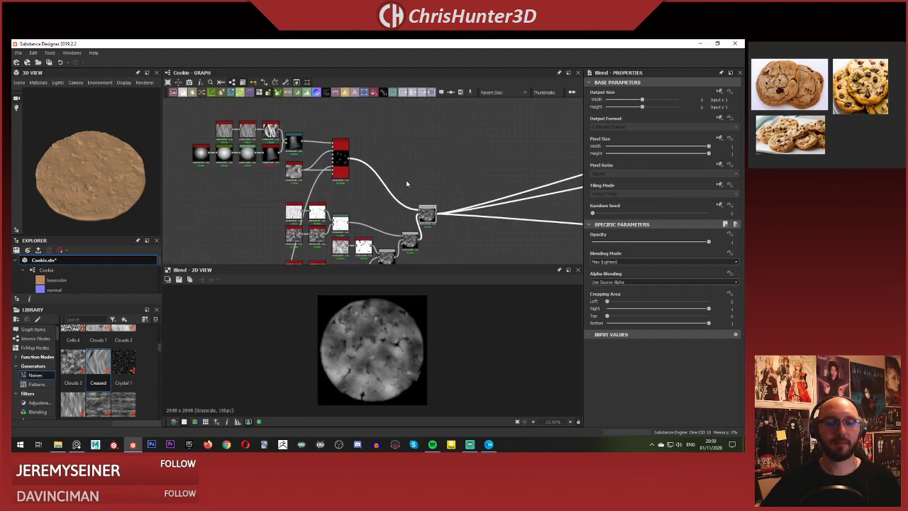
pyautogui.scroll(-1, 380, 165)
pyautogui.scroll(-2, 383, 160)
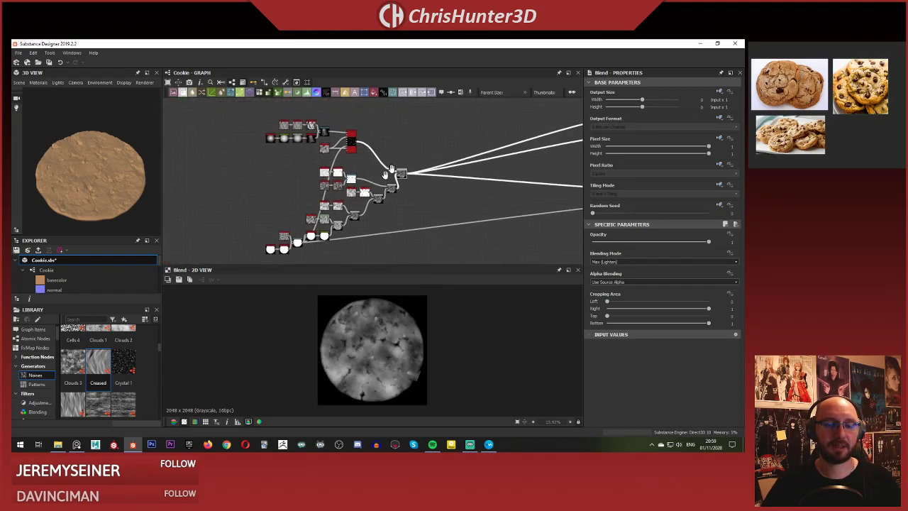
pyautogui.scroll(4, 403, 144)
pyautogui.scroll(1, 403, 144)
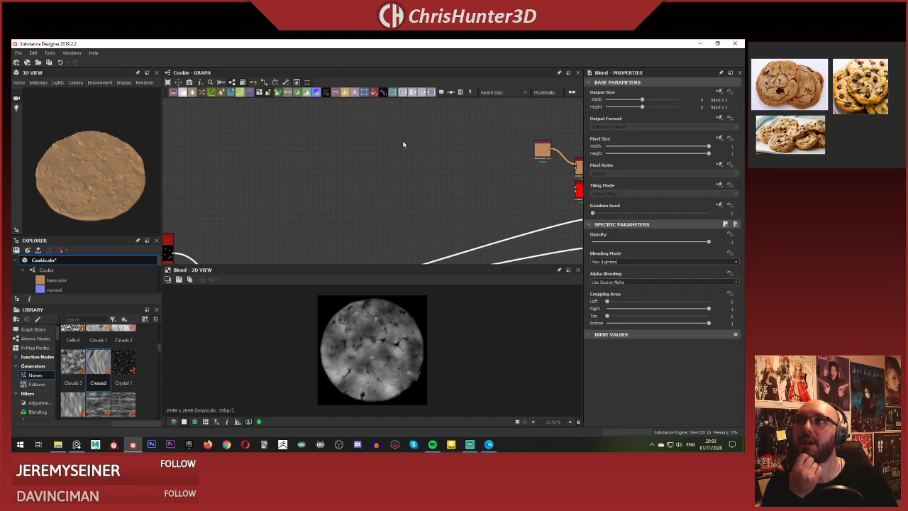
# Add a Clouds 2 noise in the empty space above the chip nodes, with Scale 2 and Disorder about 0.23.
pyautogui.scroll(-3, 320, 185)
pyautogui.moveTo(319, 185); pyautogui.dragTo(401, 187, button='middle')
pyautogui.scroll(1, 401, 187)
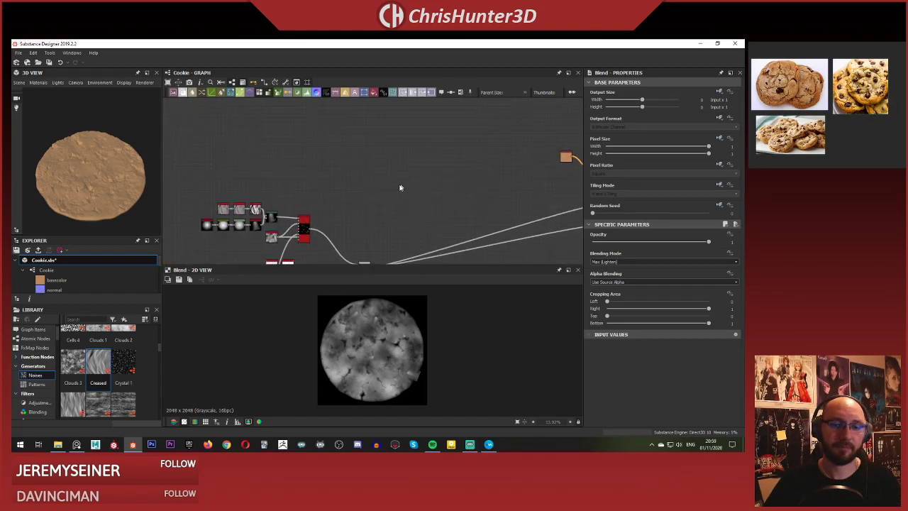
pyautogui.scroll(-2, 402, 182)
pyautogui.scroll(3, 377, 170)
pyautogui.press('space')
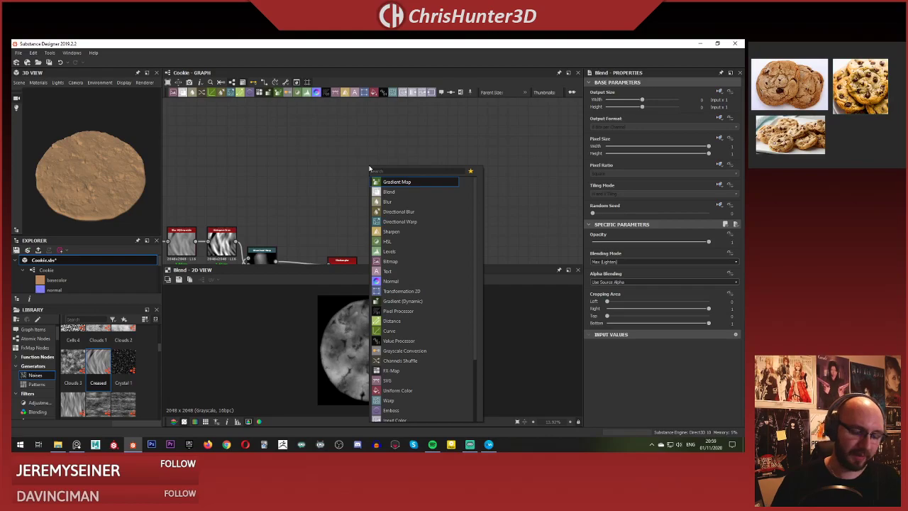
pyautogui.write('b')
pyautogui.press('BackSpace')
pyautogui.write('clou')
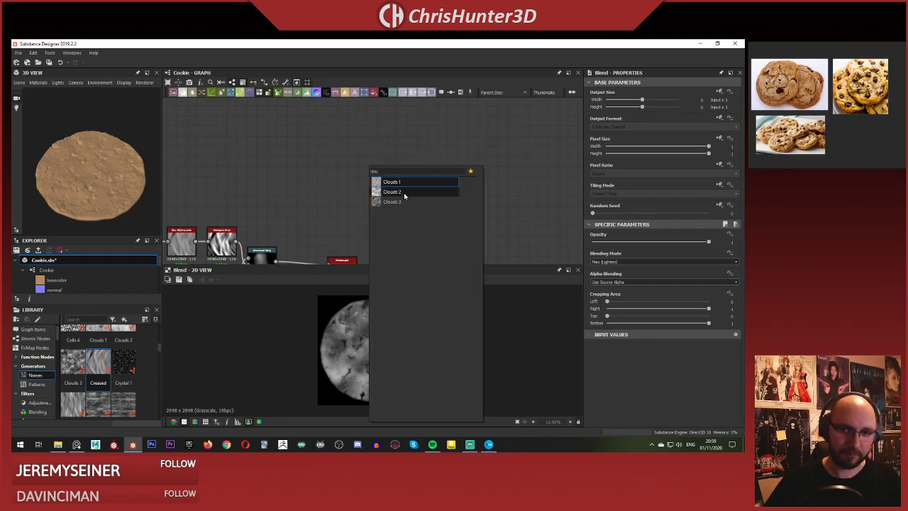
pyautogui.click(403, 193)
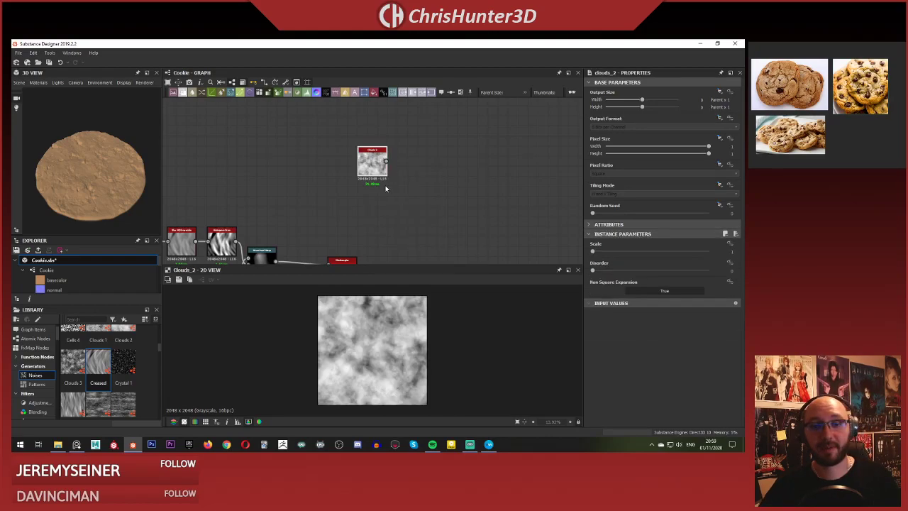
pyautogui.scroll(-2, 345, 190)
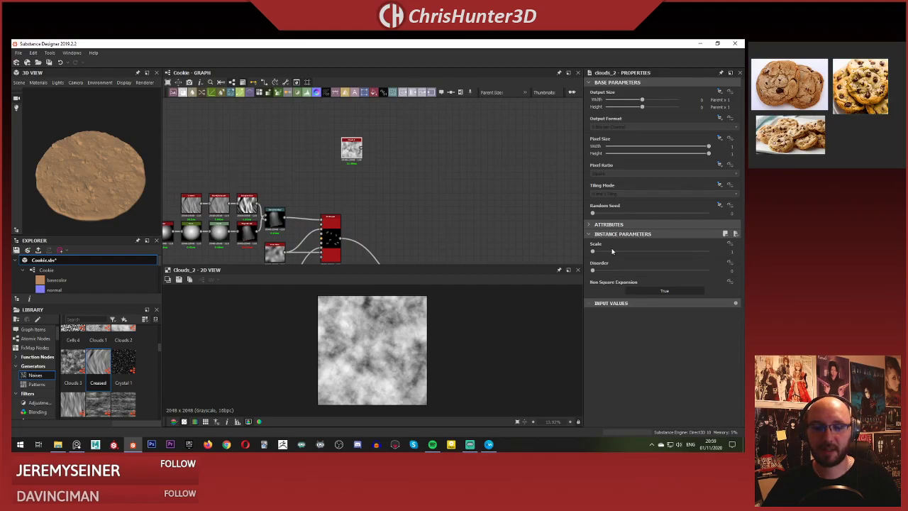
pyautogui.moveTo(593, 252); pyautogui.dragTo(618, 271)
pyautogui.scroll(-3, 320, 192)
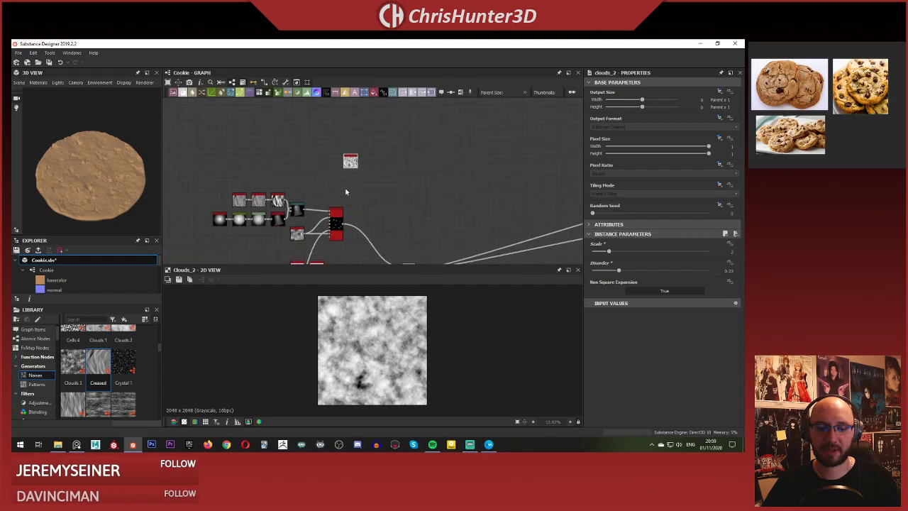
pyautogui.scroll(2, 321, 192)
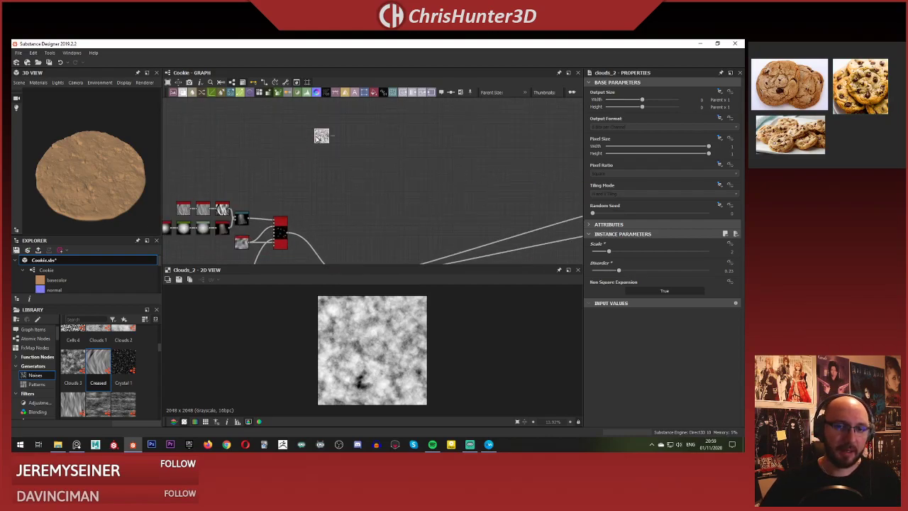
# Connect a Gradient Map after the new Clouds 2 and pick its gradient from the cookie reference photo.
pyautogui.scroll(2, 318, 139)
pyautogui.scroll(2, 371, 170)
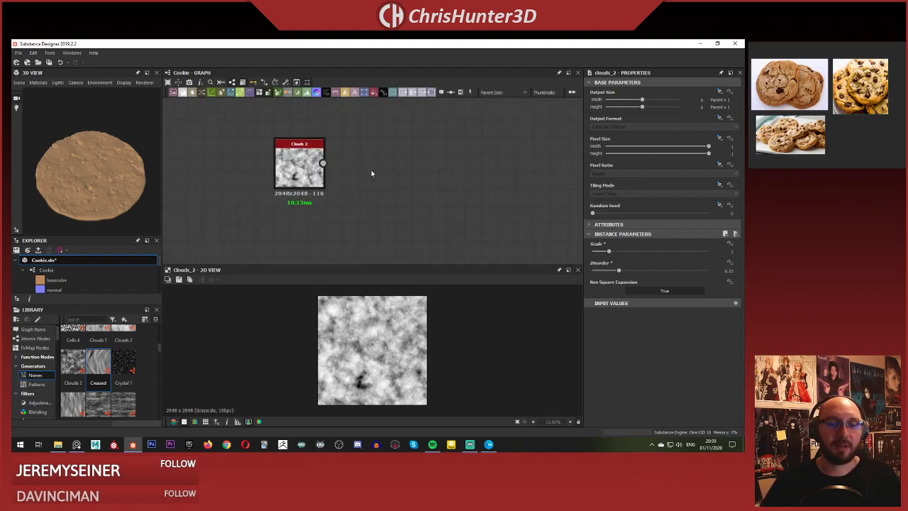
pyautogui.press('space')
pyautogui.press('Return')
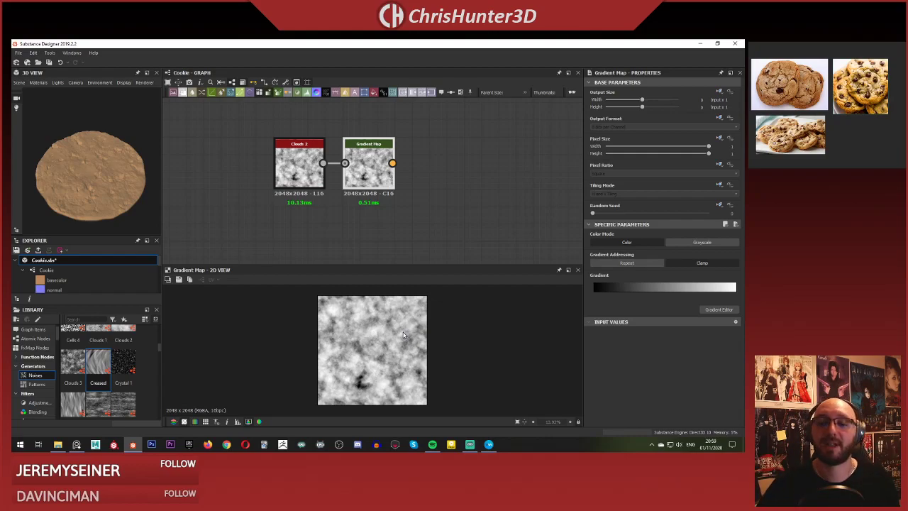
pyautogui.click(719, 310)
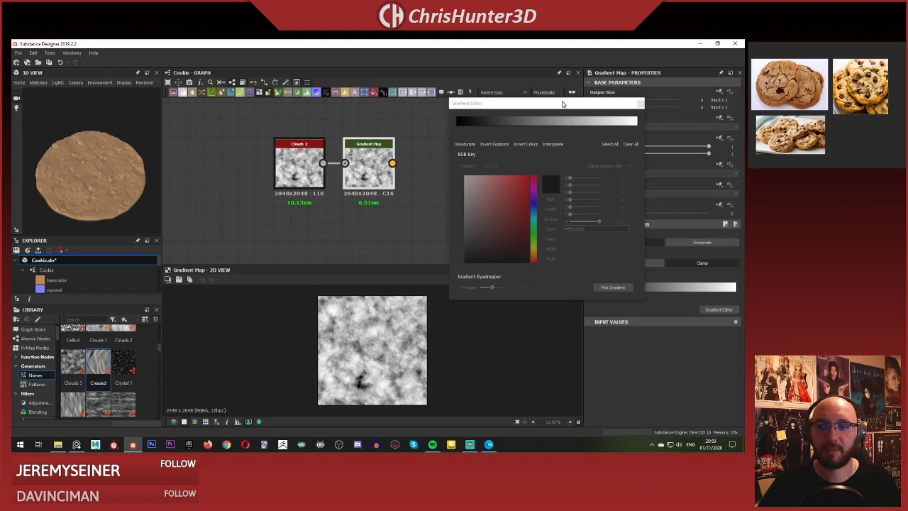
pyautogui.moveTo(563, 105); pyautogui.dragTo(515, 74)
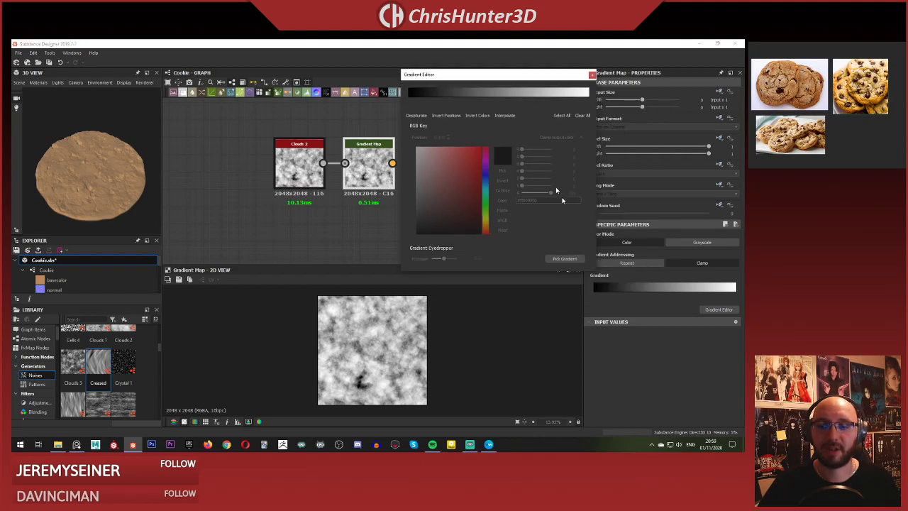
pyautogui.click(563, 258)
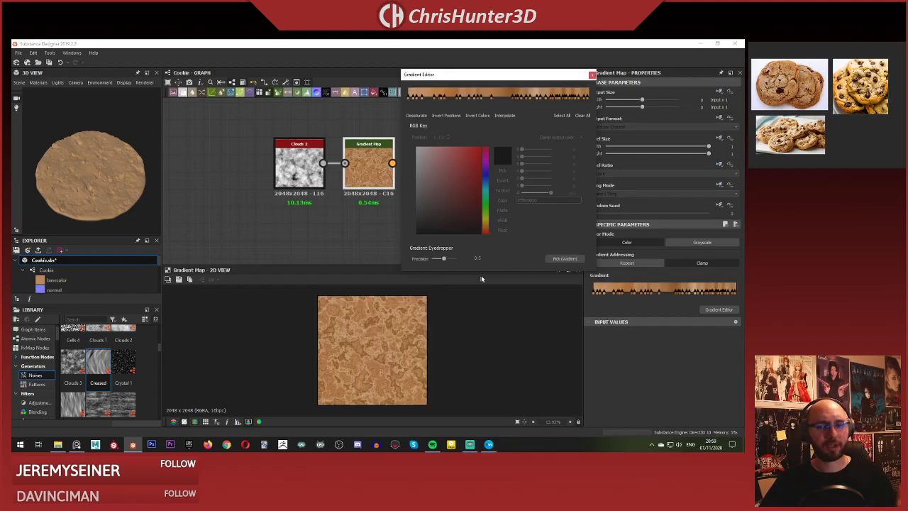
# Reduce the gradient eyedropper's Precision to about 0.17, inspect the resulting texture, and close the Gradient Editor.
pyautogui.moveTo(442, 262)
pyautogui.mouseDown()
pyautogui.moveTo(423, 268)
pyautogui.moveTo(450, 268)
pyautogui.moveTo(432, 268)
pyautogui.moveTo(436, 261)
pyautogui.mouseUp()
pyautogui.scroll(4, 385, 347)
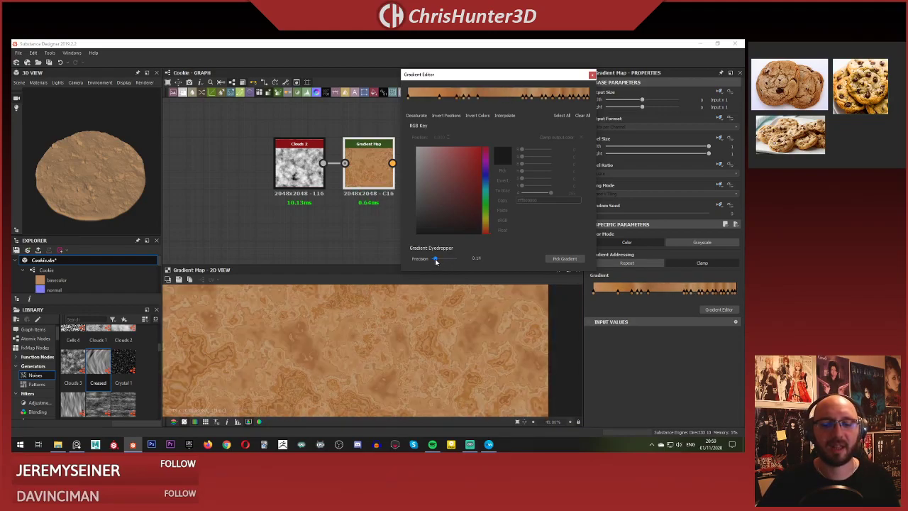
pyautogui.scroll(-4, 376, 333)
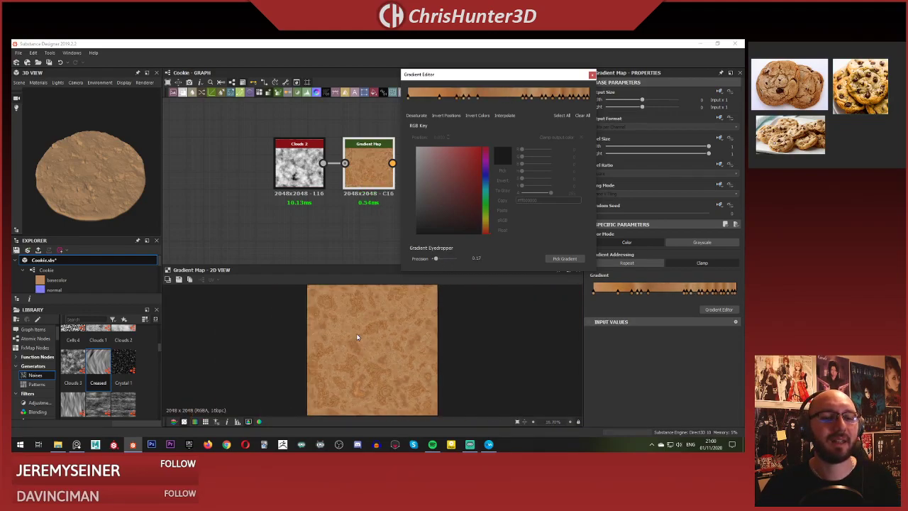
pyautogui.moveTo(298, 181); pyautogui.dragTo(402, 176, button='middle')
pyautogui.click(592, 76)
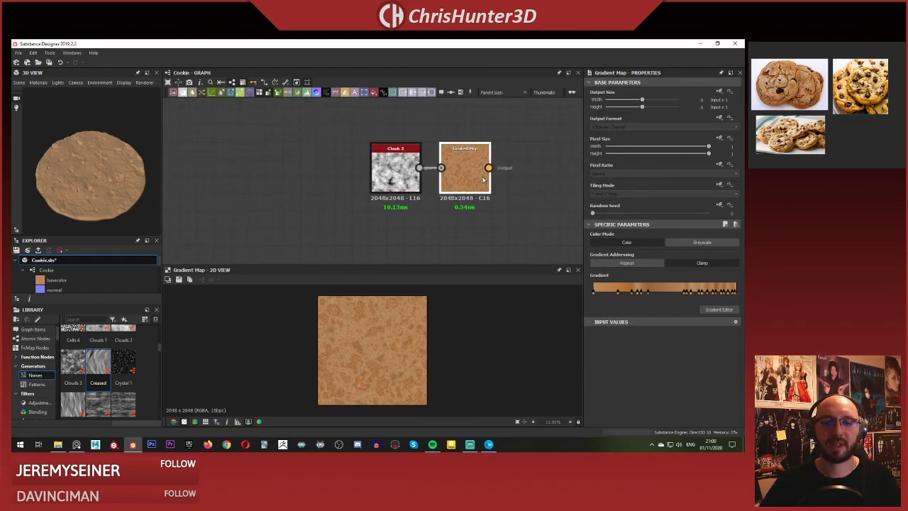
# Move Clouds 2 away from the Gradient Map and insert a Blur HQ Grayscale between them.
pyautogui.moveTo(377, 183); pyautogui.dragTo(273, 182)
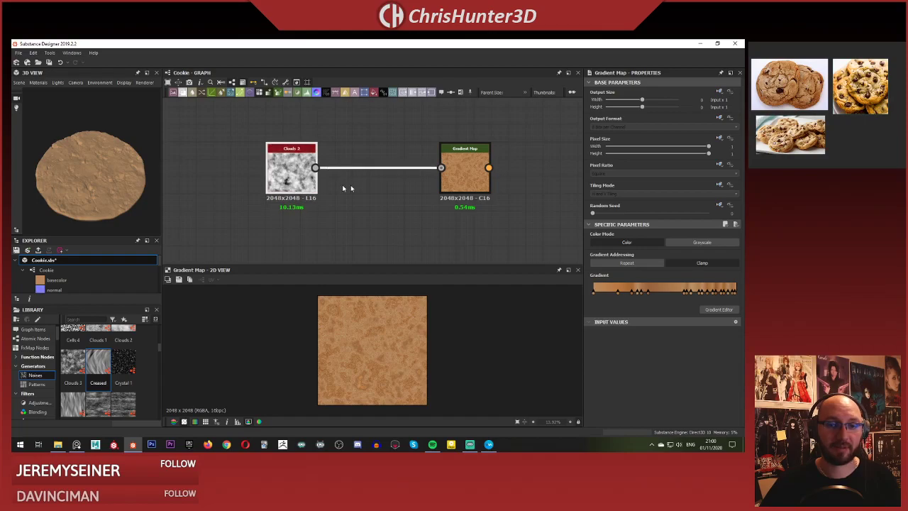
pyautogui.scroll(4, 380, 323)
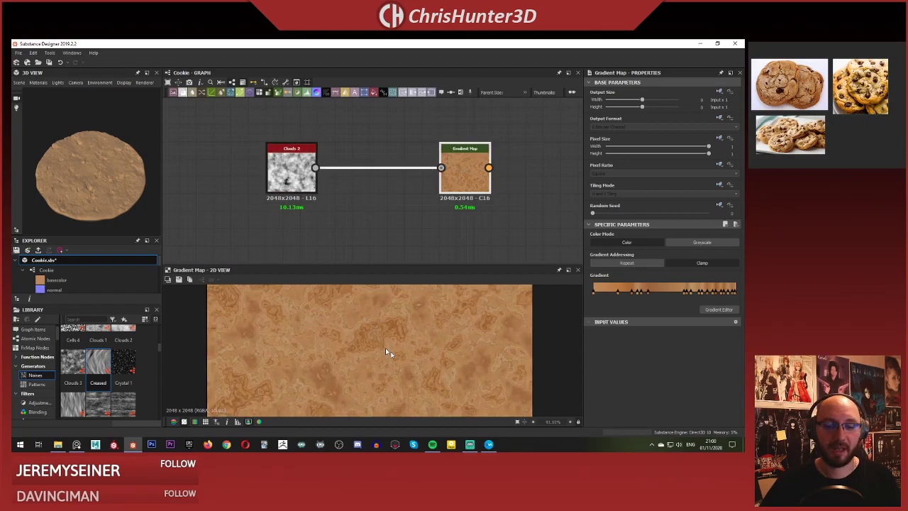
pyautogui.scroll(-4, 385, 353)
pyautogui.moveTo(363, 193); pyautogui.dragTo(405, 193, button='middle')
pyautogui.scroll(3, 405, 193)
pyautogui.press('space')
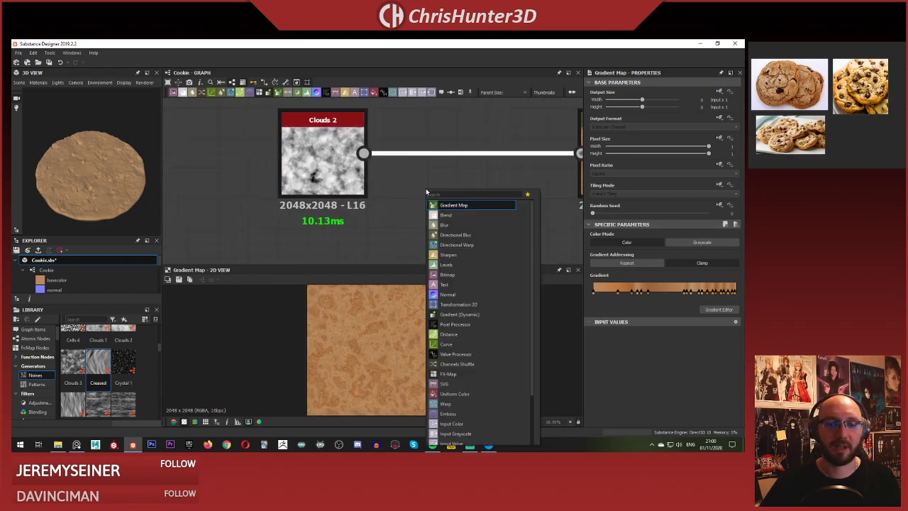
pyautogui.write('blu')
pyautogui.press('Down')
pyautogui.press('Down')
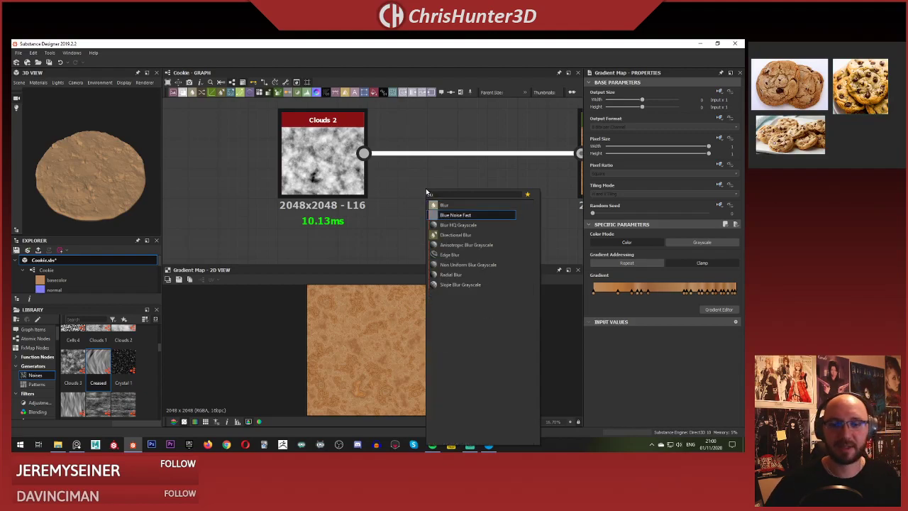
pyautogui.press('Return')
pyautogui.moveTo(417, 186); pyautogui.dragTo(334, 168, button='middle')
# Preview the Gradient Map while adjusting the Blur HQ Grayscale, bringing its Intensity and Quality to 0.
pyautogui.doubleClick(552, 157)
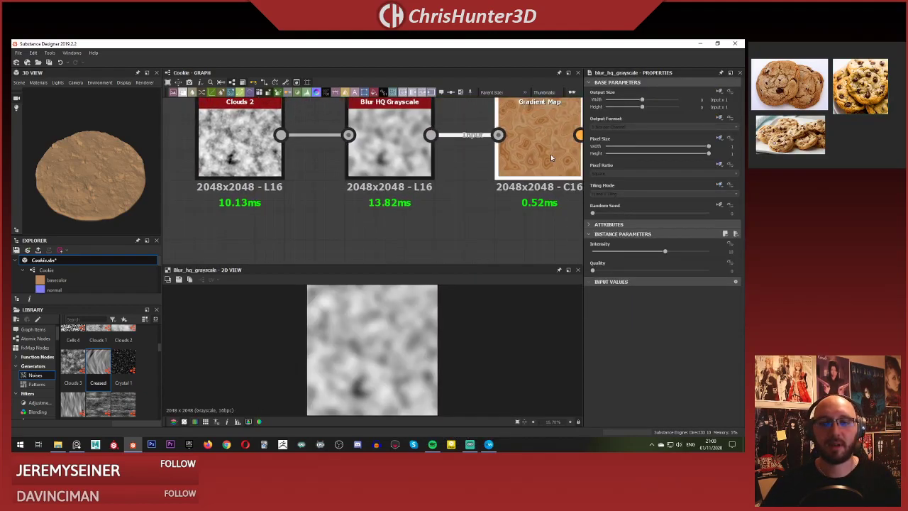
pyautogui.scroll(-3, 385, 342)
pyautogui.moveTo(453, 186); pyautogui.dragTo(411, 195, button='middle')
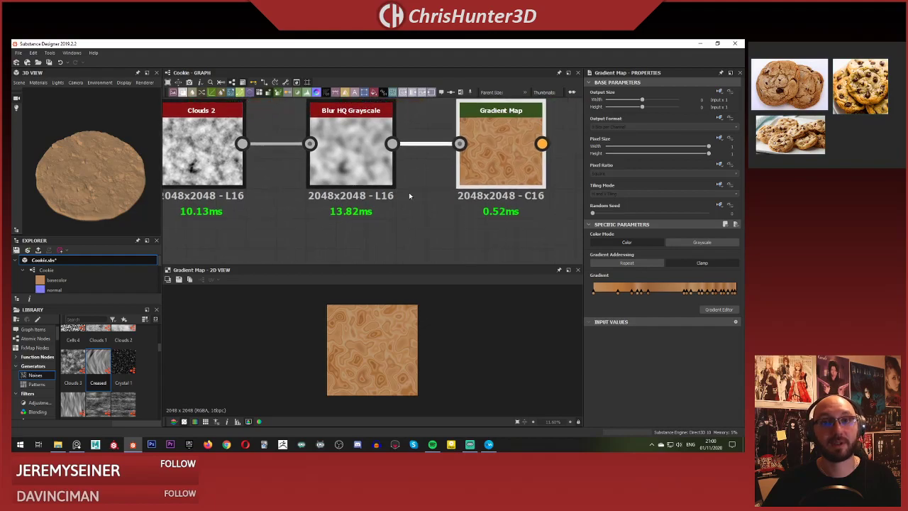
pyautogui.click(384, 162)
pyautogui.moveTo(653, 253); pyautogui.dragTo(696, 276)
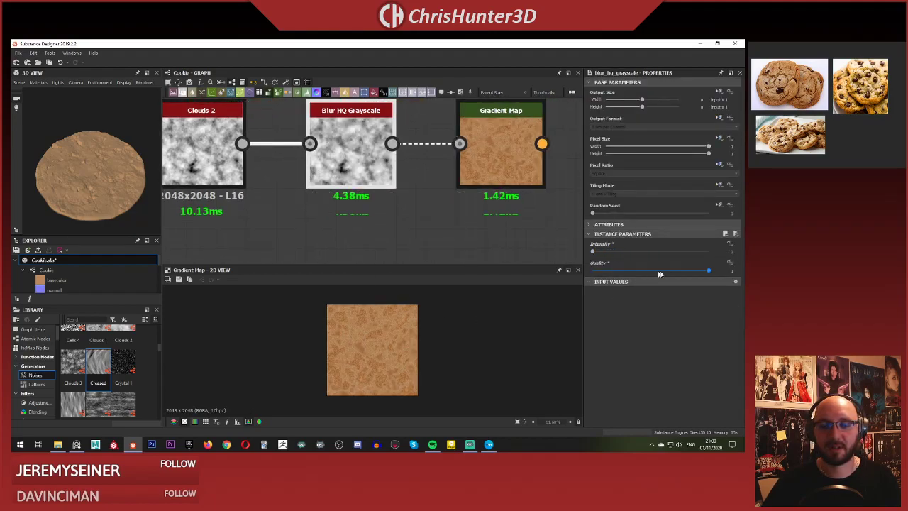
pyautogui.scroll(-4, 379, 206)
pyautogui.scroll(4, 402, 184)
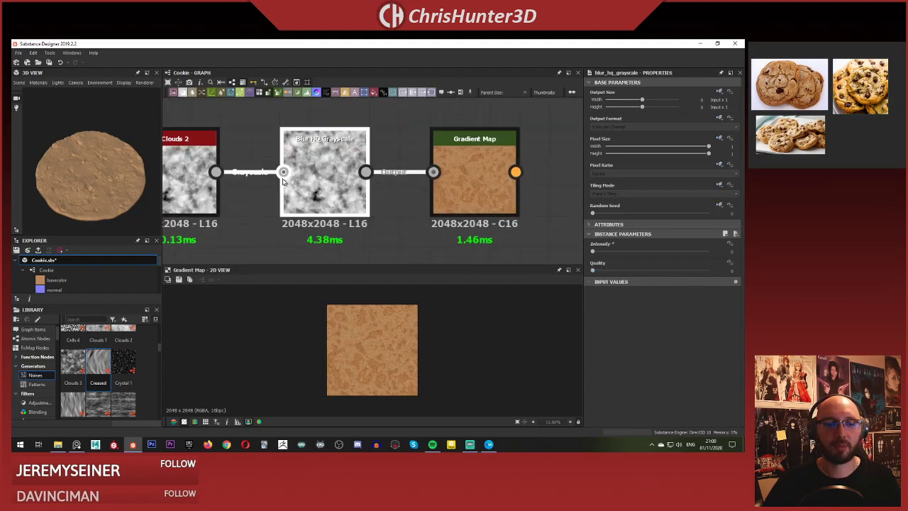
# Pull the Blur HQ Grayscale out of the chain, move the Gradient Map next to Clouds 2, and delete the blur node.
pyautogui.scroll(-1, 455, 178)
pyautogui.scroll(-1, 455, 177)
pyautogui.moveTo(317, 202); pyautogui.dragTo(505, 152)
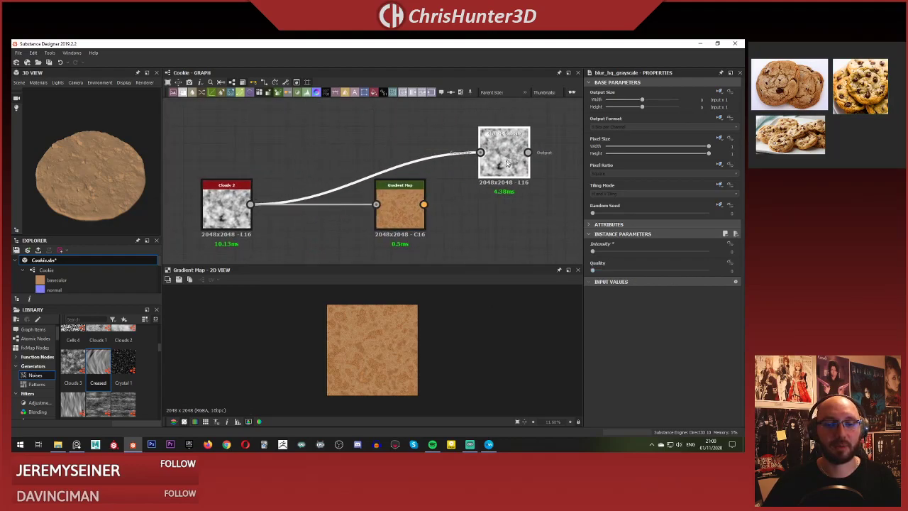
pyautogui.moveTo(403, 204); pyautogui.dragTo(320, 205)
pyautogui.click(500, 163)
pyautogui.press('Delete')
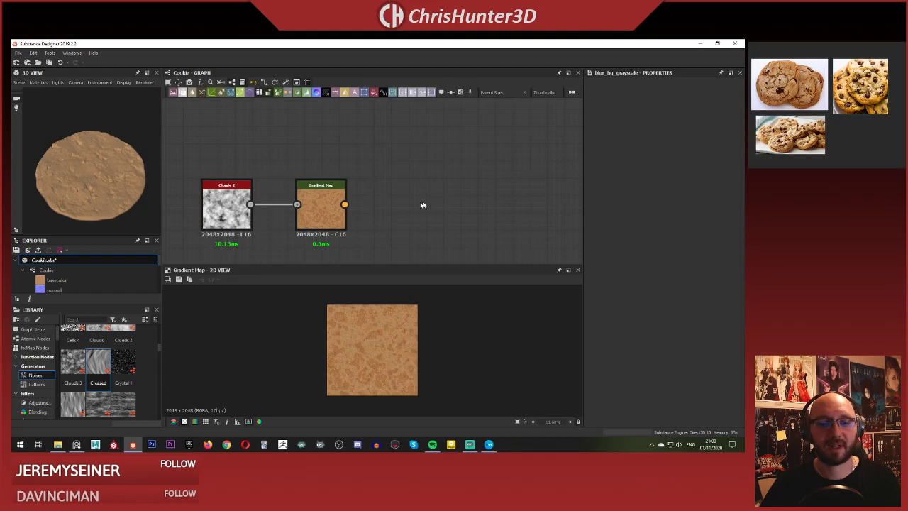
# Add a Blur HQ node fed by the Gradient Map output and line up Clouds 2, Gradient Map and Blur HQ closely.
pyautogui.press('space')
pyautogui.write('blu')
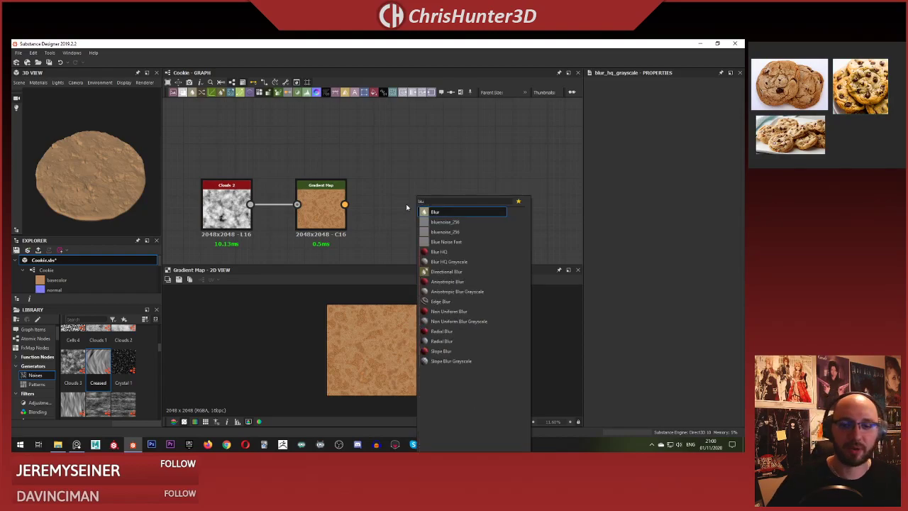
pyautogui.press('Down')
pyautogui.press('Down')
pyautogui.press('Down')
pyautogui.press('Down')
pyautogui.press('Return')
pyautogui.scroll(2, 422, 159)
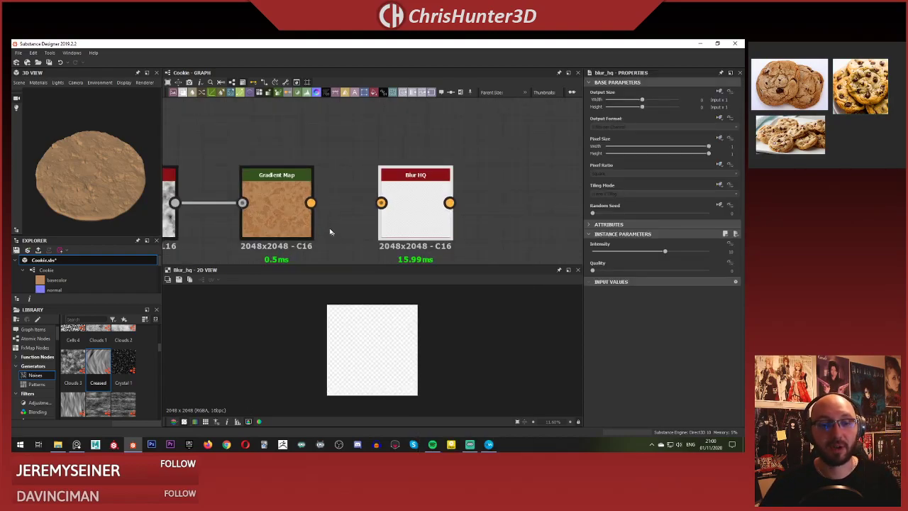
pyautogui.moveTo(310, 203); pyautogui.dragTo(380, 208)
pyautogui.moveTo(330, 199); pyautogui.dragTo(393, 170, button='middle')
pyautogui.moveTo(342, 189); pyautogui.dragTo(356, 188)
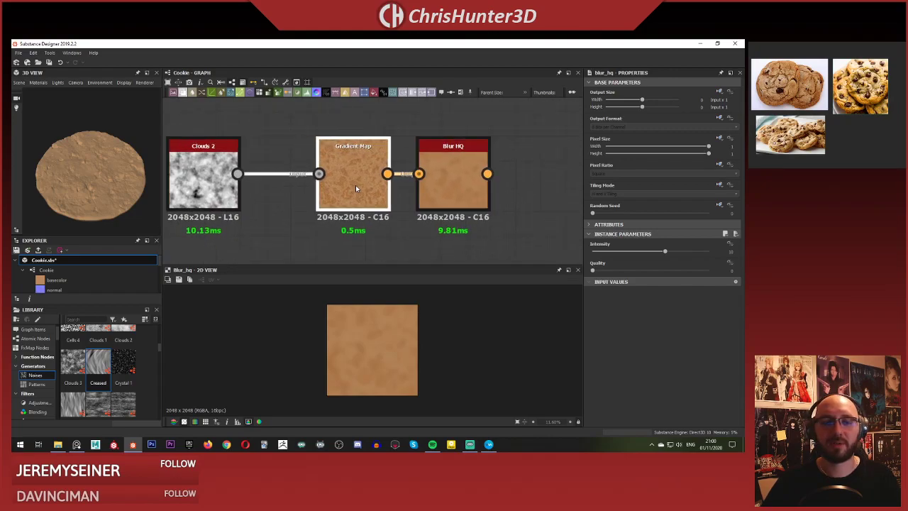
pyautogui.moveTo(206, 180); pyautogui.dragTo(255, 181)
# Lower the Blur HQ Intensity to about 0.85, checking the softened texture up close.
pyautogui.click(459, 173)
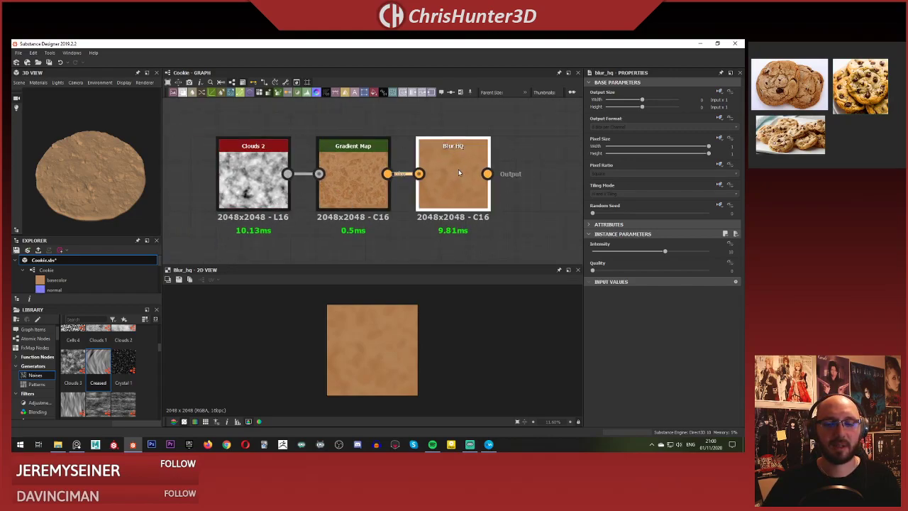
pyautogui.moveTo(653, 250); pyautogui.dragTo(591, 252)
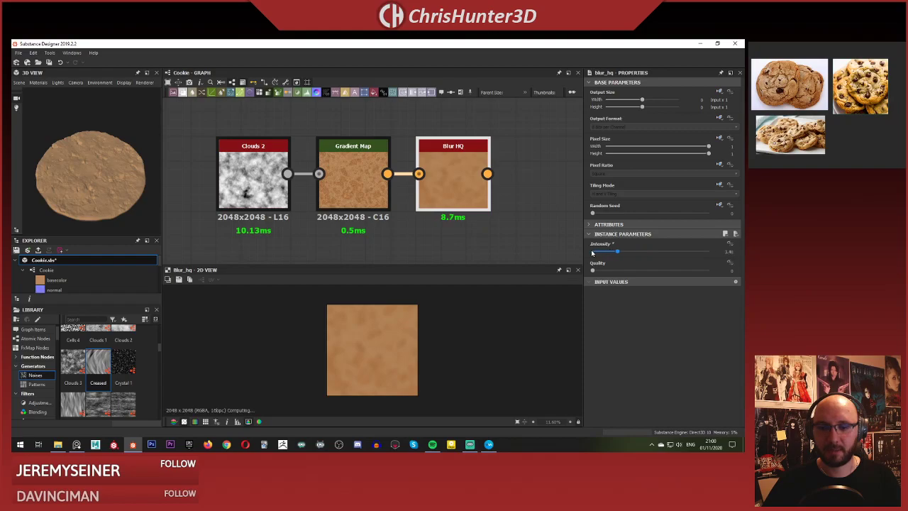
pyautogui.scroll(10, 404, 353)
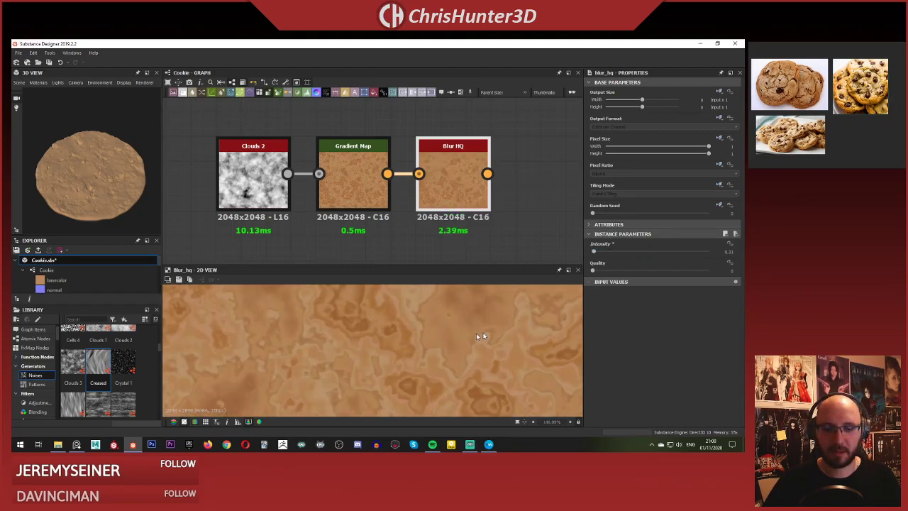
pyautogui.moveTo(594, 254); pyautogui.dragTo(598, 252)
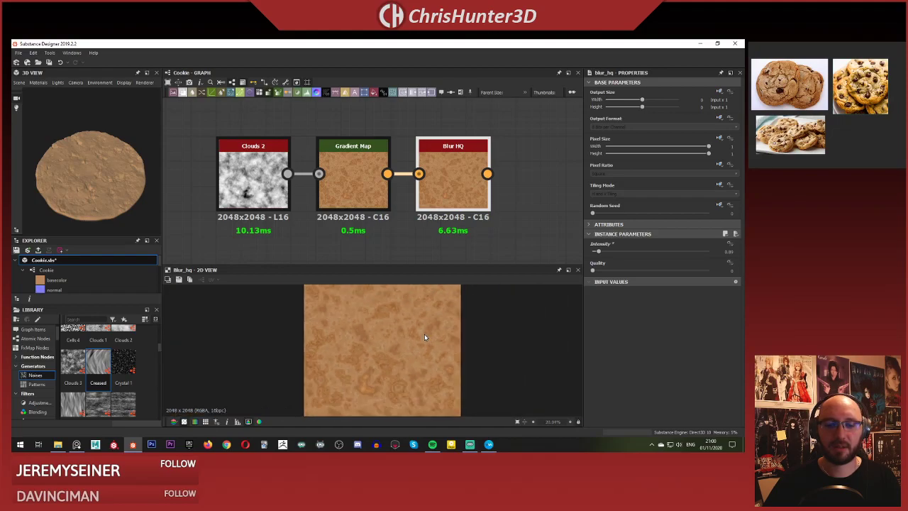
# Connect the Blur HQ output into the base colour chain in place of the plain brown colour, and inspect the cookie in 3D.
pyautogui.scroll(-1, 424, 337)
pyautogui.scroll(-5, 454, 185)
pyautogui.moveTo(444, 184); pyautogui.dragTo(432, 176, button='middle')
pyautogui.moveTo(309, 158); pyautogui.dragTo(392, 193)
pyautogui.scroll(-3, 388, 187)
pyautogui.moveTo(392, 189); pyautogui.dragTo(336, 174, button='middle')
pyautogui.scroll(4, 337, 177)
pyautogui.moveTo(337, 178); pyautogui.dragTo(364, 171)
pyautogui.scroll(-2, 326, 187)
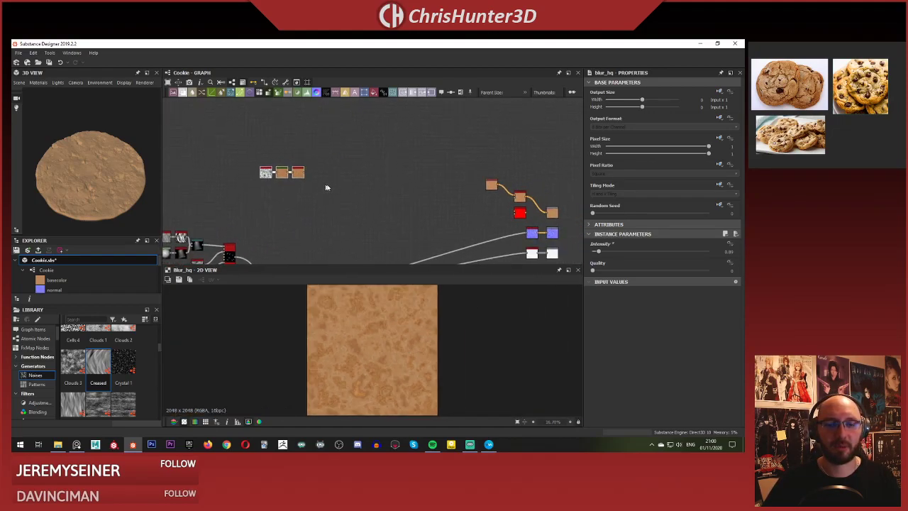
pyautogui.moveTo(493, 186); pyautogui.dragTo(516, 197)
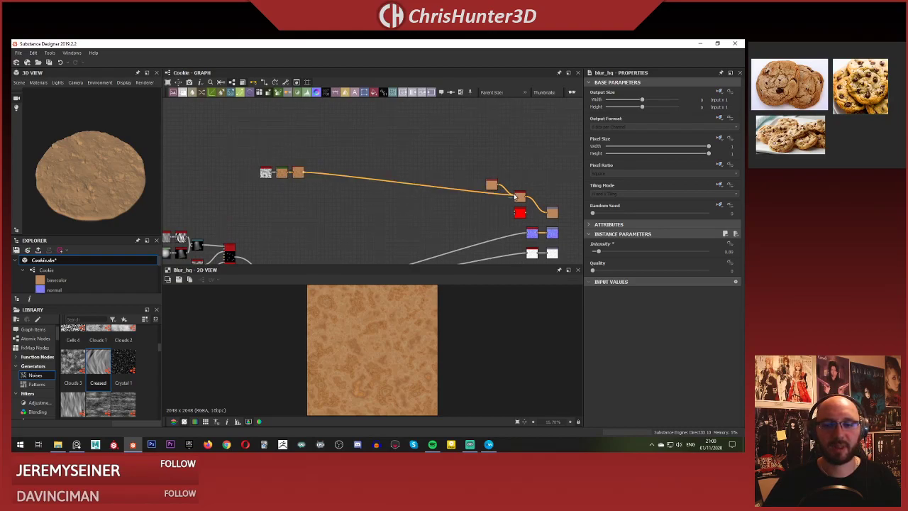
pyautogui.scroll(3, 79, 163)
pyautogui.moveTo(79, 163)
pyautogui.mouseDown()
pyautogui.moveTo(117, 169)
pyautogui.moveTo(120, 156)
pyautogui.moveTo(81, 159)
pyautogui.mouseUp()
pyautogui.scroll(-4, 81, 160)
pyautogui.scroll(4, 95, 146)
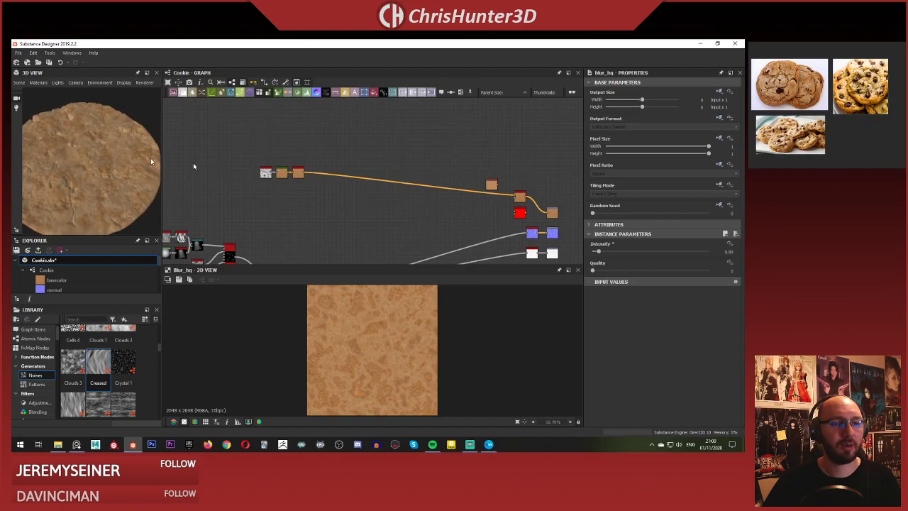
# Open the Gradient Map's Gradient Editor, select a brown key in the darker part of the gradient, and examine the texture up close.
pyautogui.scroll(2, 193, 162)
pyautogui.scroll(5, 381, 172)
pyautogui.moveTo(457, 154); pyautogui.dragTo(583, 161, button='middle')
pyautogui.click(372, 154)
pyautogui.doubleClick(444, 165)
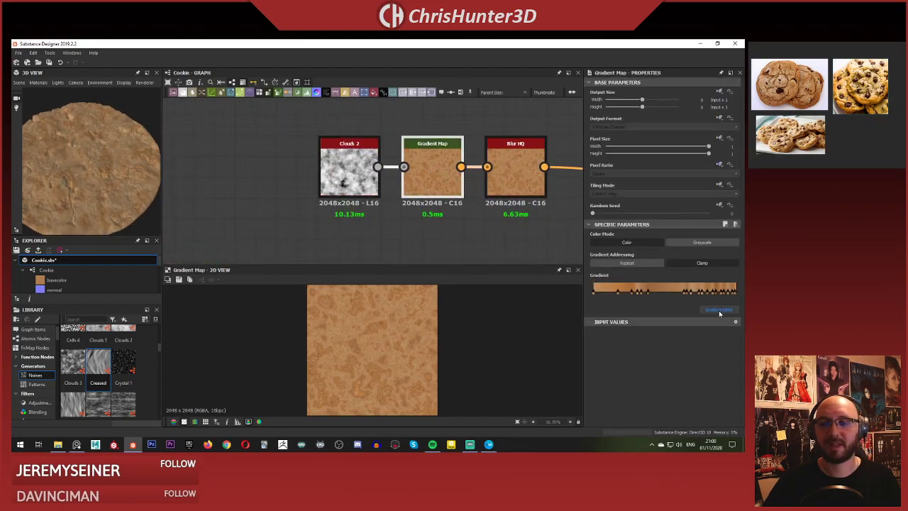
pyautogui.click(718, 310)
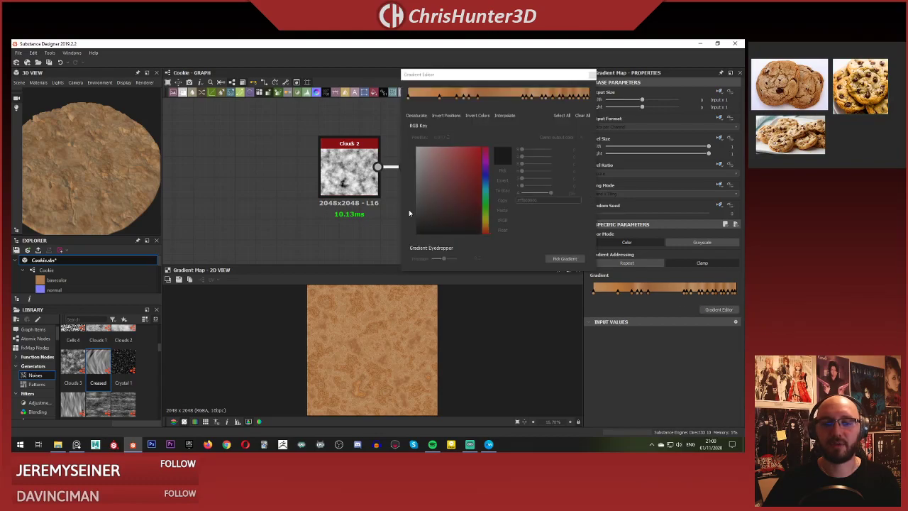
pyautogui.click(456, 97)
pyautogui.scroll(10, 383, 342)
pyautogui.moveTo(376, 345)
pyautogui.mouseDown(button='middle')
pyautogui.moveTo(389, 330)
pyautogui.moveTo(424, 334)
pyautogui.moveTo(417, 305)
pyautogui.moveTo(389, 348)
pyautogui.mouseUp(button='middle')
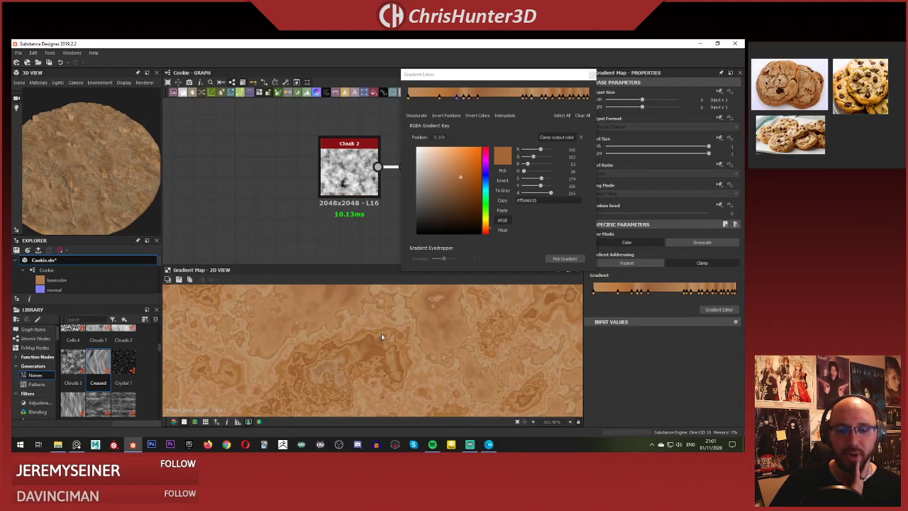
pyautogui.scroll(-2, 362, 322)
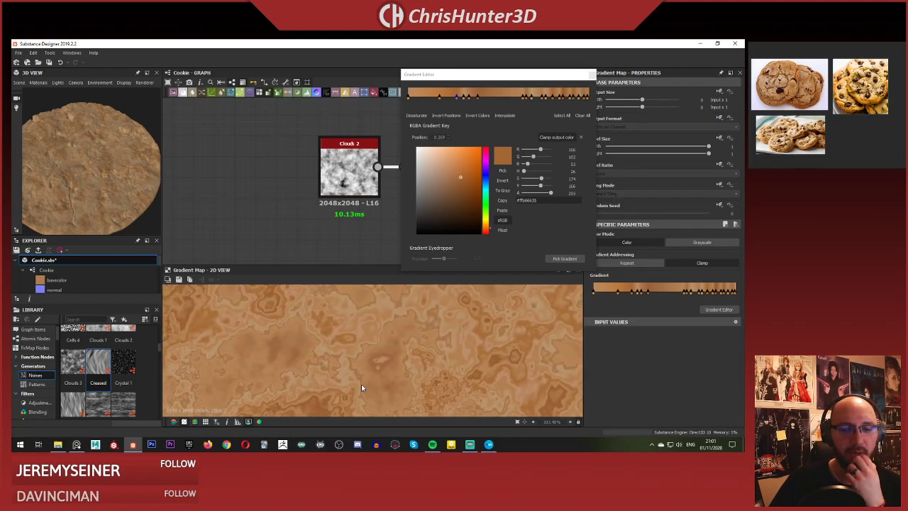
pyautogui.scroll(1, 354, 340)
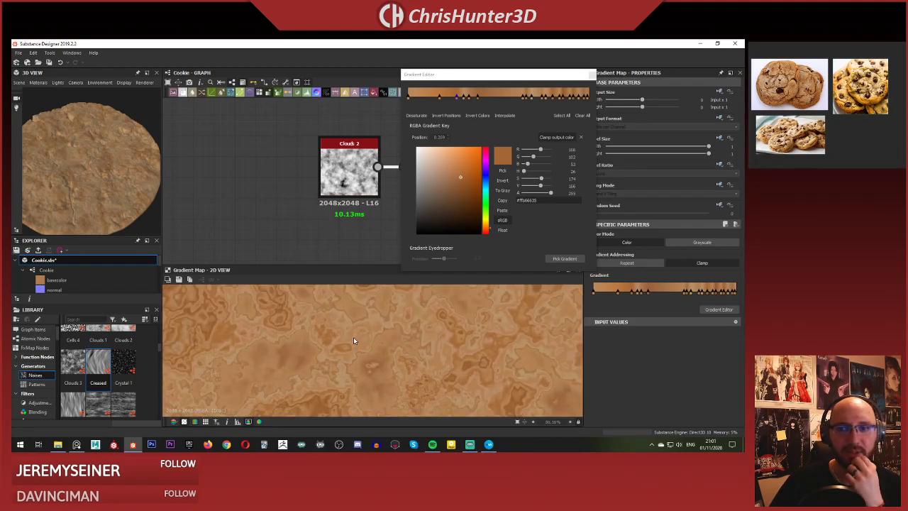
# Delete three light keys from the gradient, check the texture and the 3D cookie, and close the Gradient Editor.
pyautogui.click(531, 98)
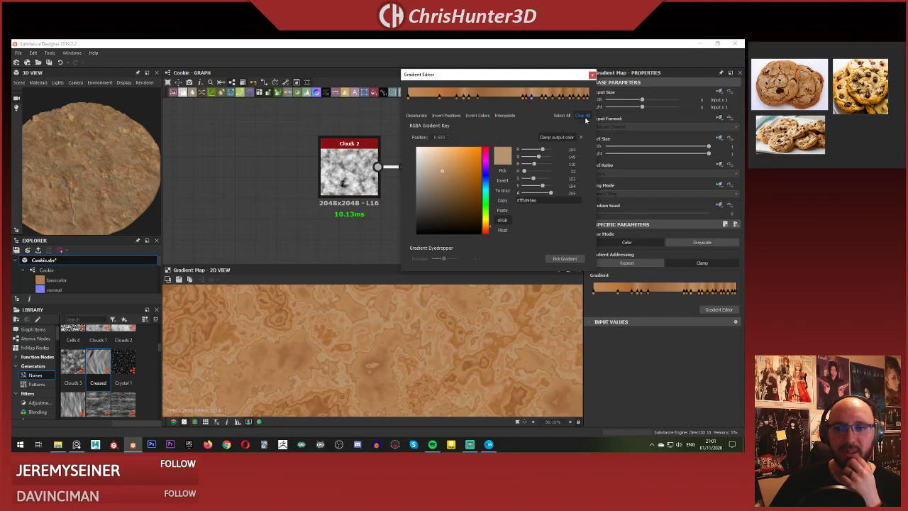
pyautogui.press('Delete')
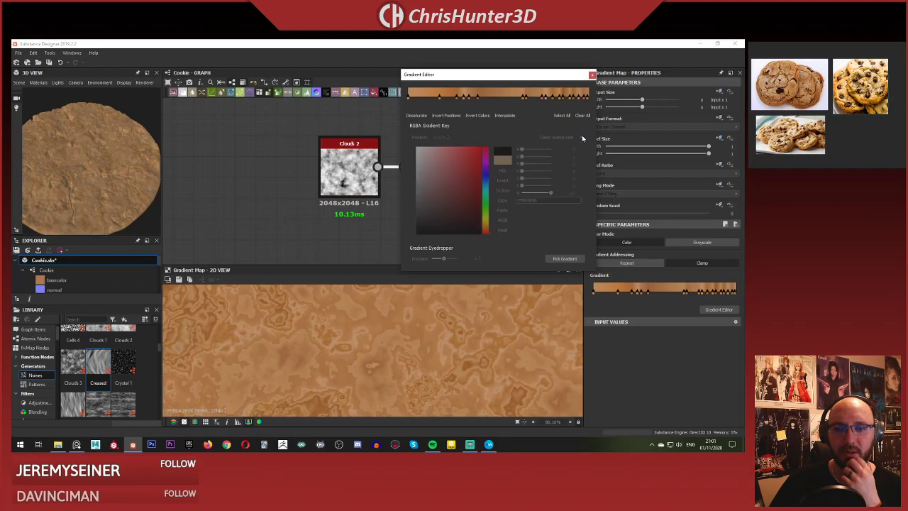
pyautogui.click(465, 99)
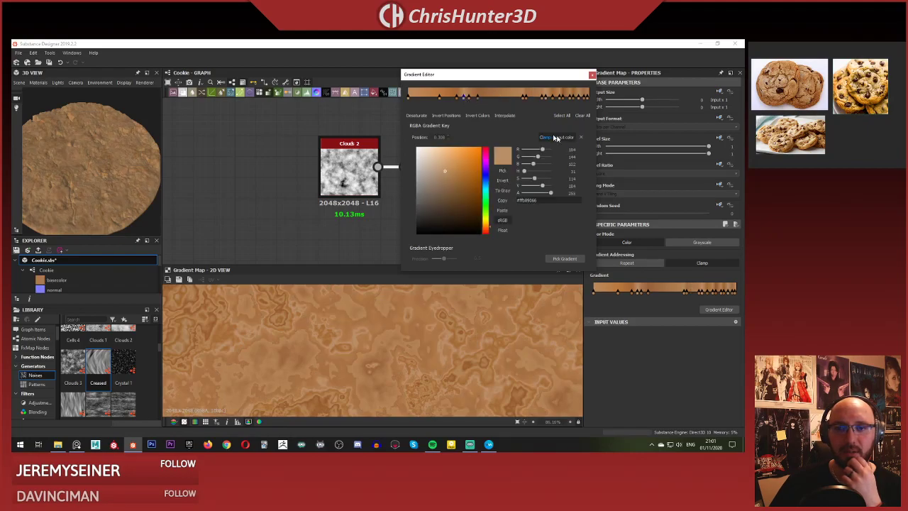
pyautogui.press('Delete')
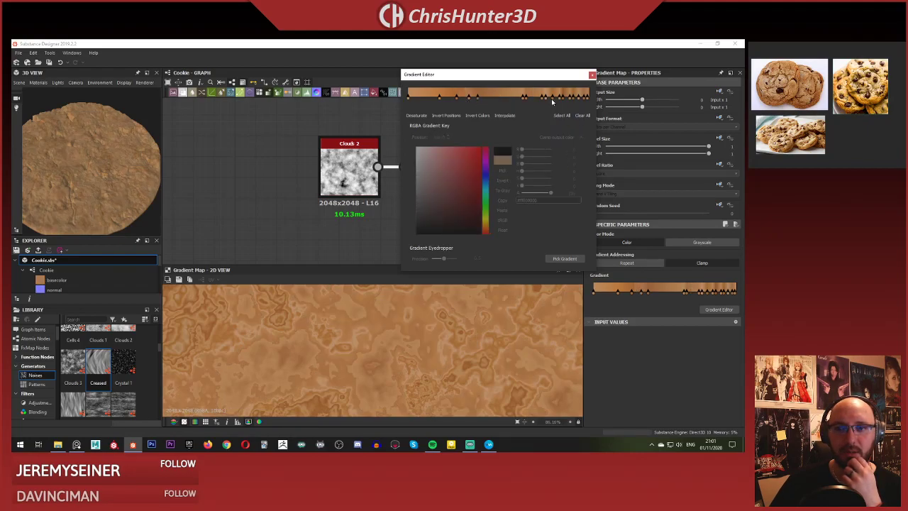
pyautogui.click(546, 98)
pyautogui.click(581, 138)
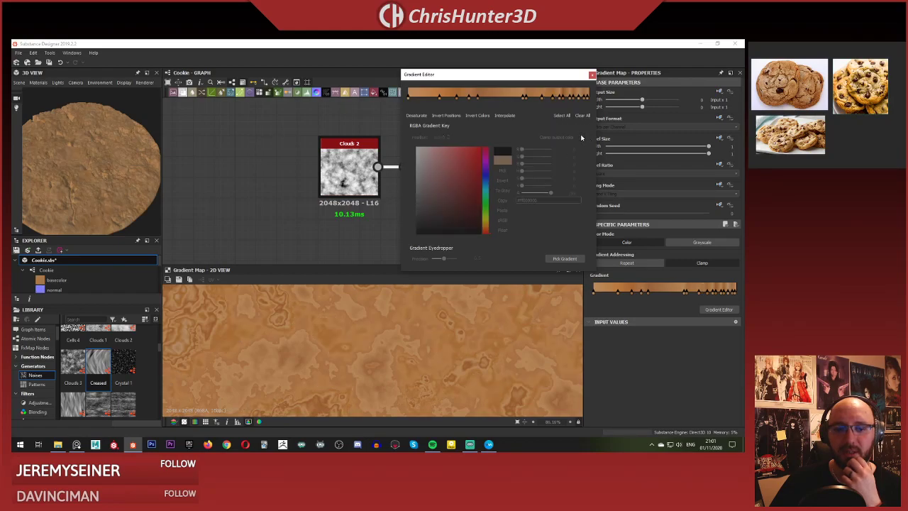
pyautogui.scroll(-11, 337, 321)
pyautogui.scroll(3, 370, 315)
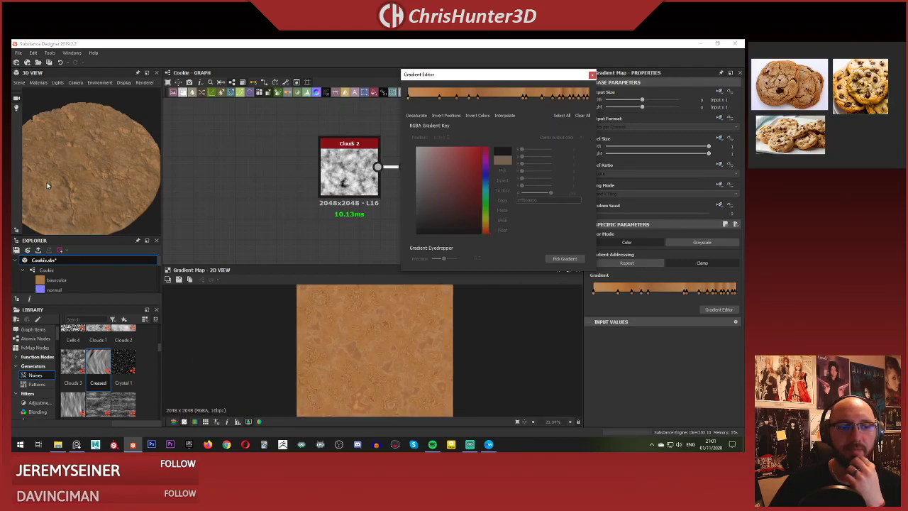
pyautogui.moveTo(106, 164)
pyautogui.mouseDown()
pyautogui.moveTo(93, 153)
pyautogui.moveTo(90, 205)
pyautogui.moveTo(103, 153)
pyautogui.moveTo(102, 165)
pyautogui.mouseUp()
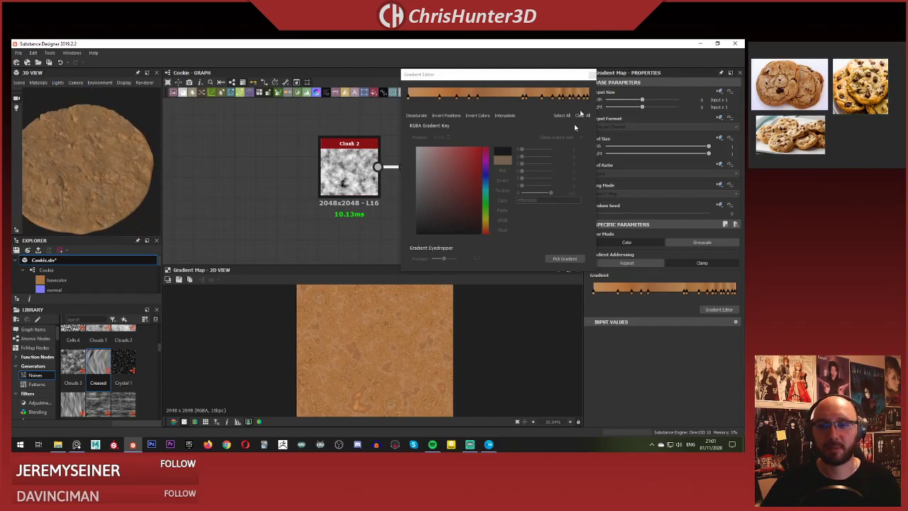
pyautogui.click(590, 74)
# Raise the Blur HQ Intensity to 3.3, checking the cookie surface in 3D and previewing the blurred texture.
pyautogui.click(514, 164)
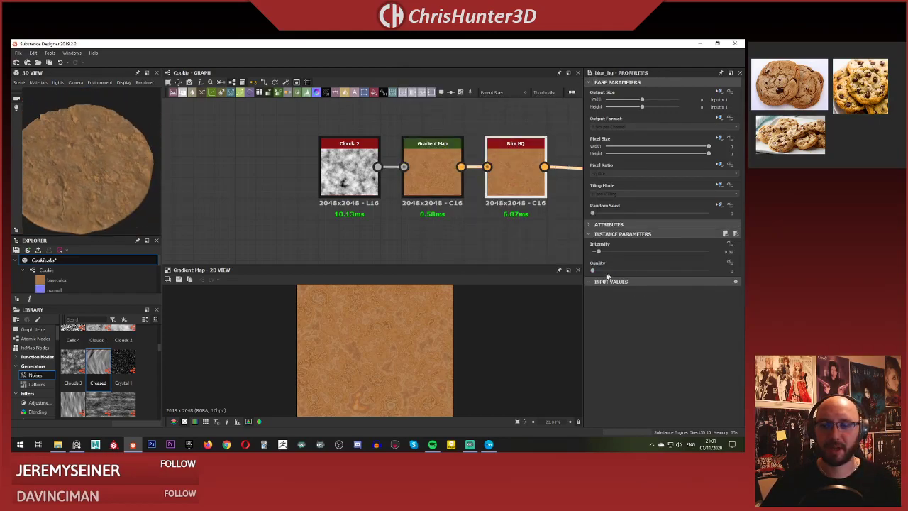
pyautogui.moveTo(595, 255); pyautogui.dragTo(608, 254)
pyautogui.scroll(-3, 45, 174)
pyautogui.moveTo(45, 174); pyautogui.dragTo(79, 153)
pyautogui.scroll(6, 101, 159)
pyautogui.scroll(-5, 92, 166)
pyautogui.scroll(6, 61, 205)
pyautogui.moveTo(605, 251); pyautogui.dragTo(618, 253)
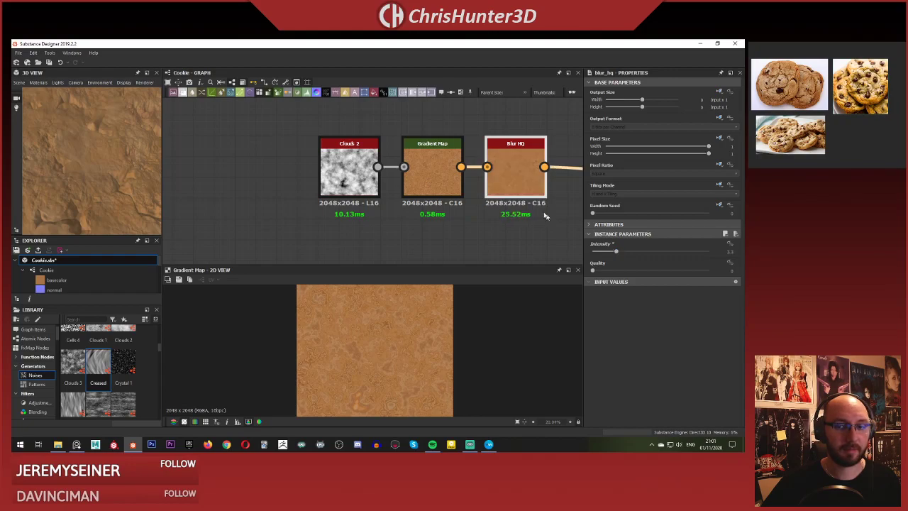
pyautogui.doubleClick(521, 170)
pyautogui.scroll(-3, 452, 227)
pyautogui.moveTo(452, 227); pyautogui.dragTo(417, 220, button='middle')
pyautogui.scroll(2, 415, 220)
# Preview Clouds 2 and the Gradient Map, reopen the gradient, slightly raise the brightness value of brown keys, and close the editor.
pyautogui.click(324, 176)
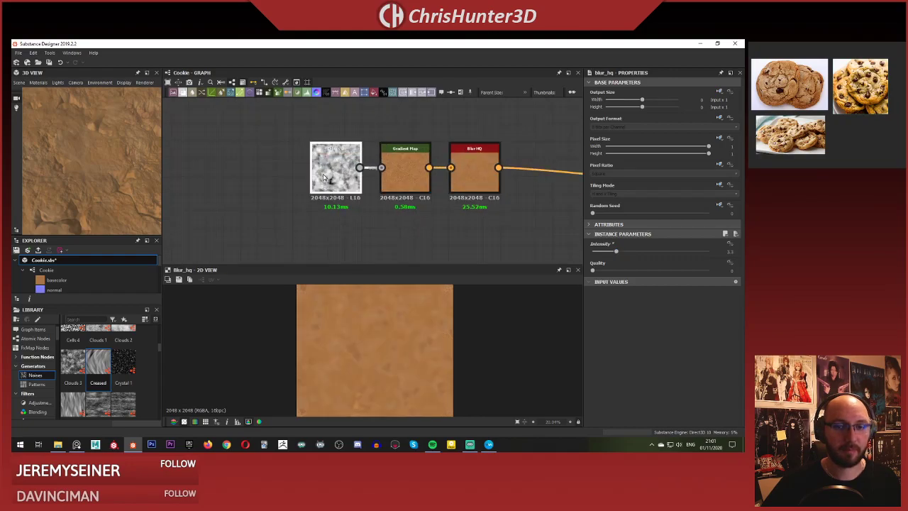
pyautogui.doubleClick(323, 176)
pyautogui.doubleClick(390, 169)
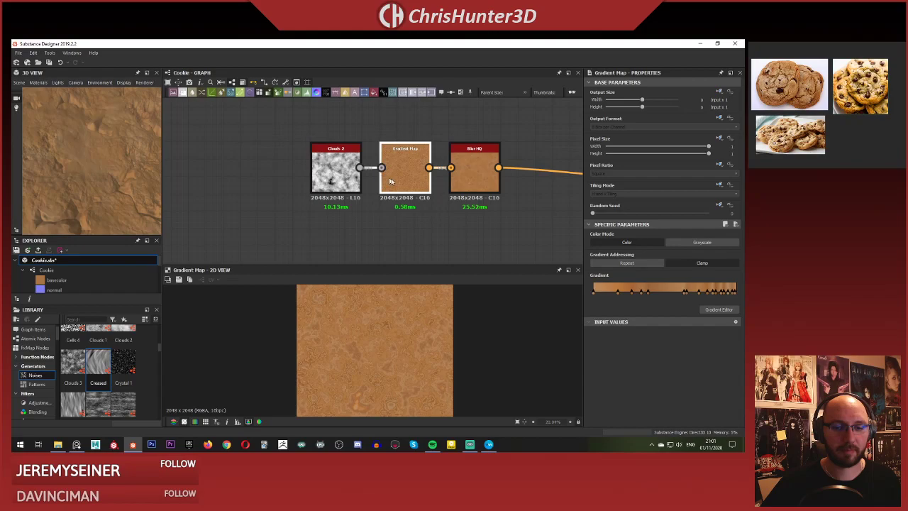
pyautogui.click(719, 309)
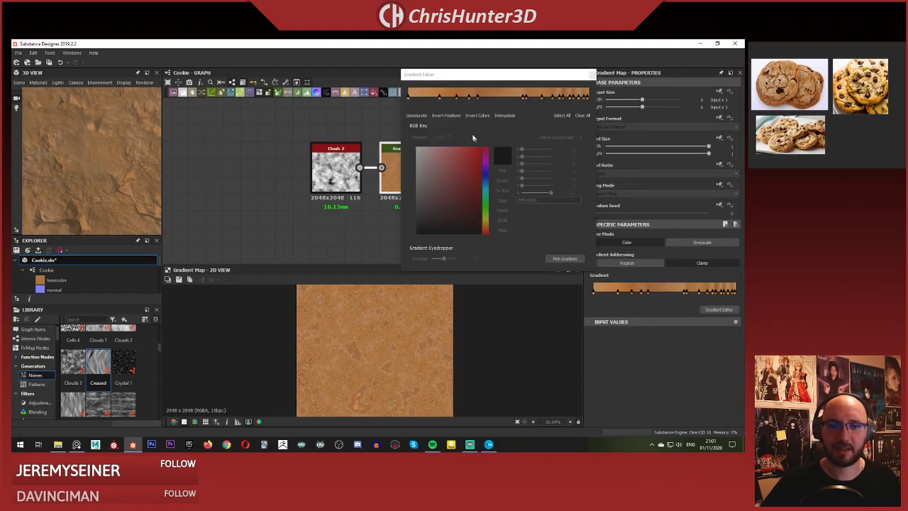
pyautogui.click(562, 98)
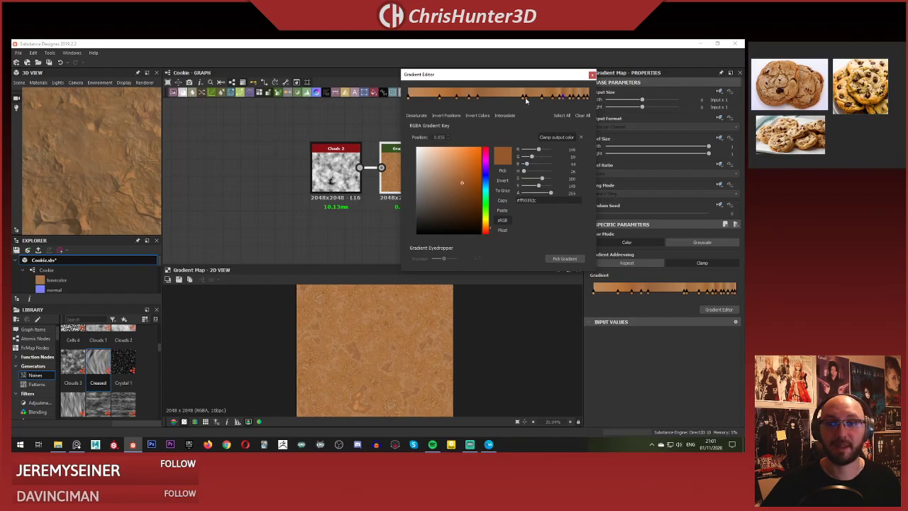
pyautogui.moveTo(537, 186); pyautogui.dragTo(540, 187)
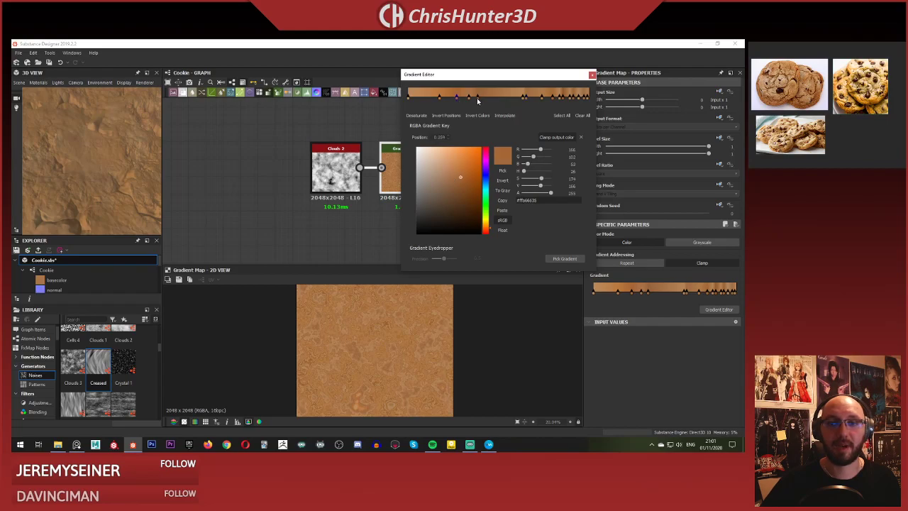
pyautogui.moveTo(544, 189); pyautogui.dragTo(544, 187)
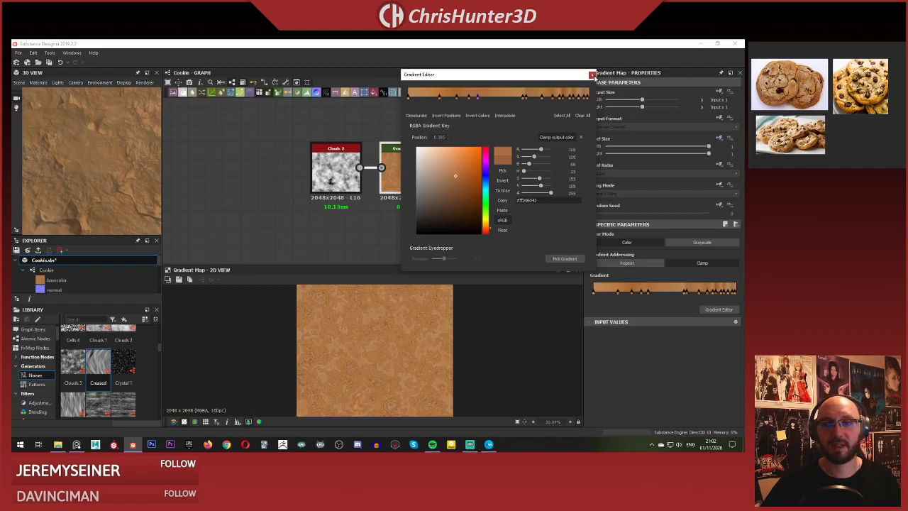
pyautogui.click(592, 74)
# Examine the Cookie graph's node network and take a closer look at the chocolate chip cookie reference photo.
pyautogui.click(484, 118)
pyautogui.scroll(-5, 360, 146)
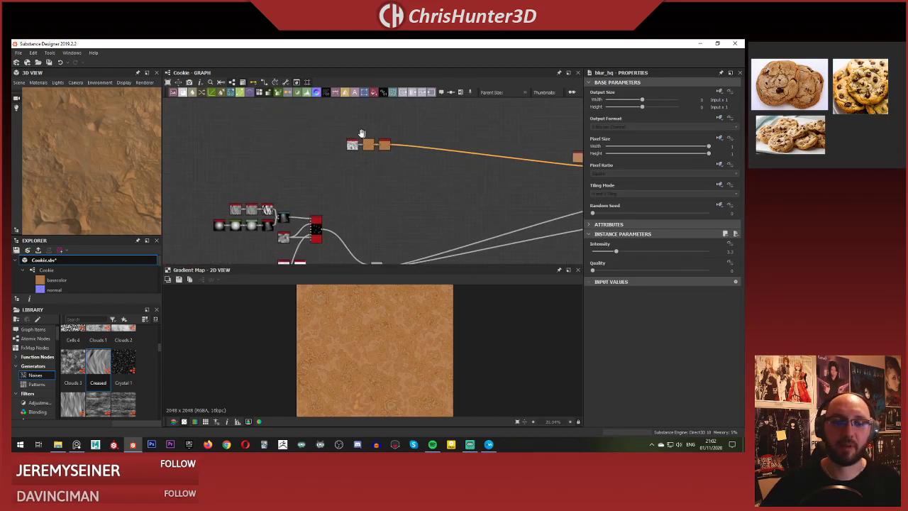
pyautogui.moveTo(362, 134); pyautogui.dragTo(344, 126, button='middle')
pyautogui.scroll(-4, 344, 126)
pyautogui.scroll(8, 321, 245)
pyautogui.moveTo(348, 227); pyautogui.dragTo(405, 176, button='middle')
pyautogui.scroll(2, 381, 215)
pyautogui.scroll(-6, 405, 166)
pyautogui.scroll(4, 460, 177)
pyautogui.moveTo(460, 177)
pyautogui.mouseDown(button='middle')
pyautogui.moveTo(442, 185)
pyautogui.moveTo(453, 192)
pyautogui.mouseUp(button='middle')
pyautogui.scroll(-2, 453, 191)
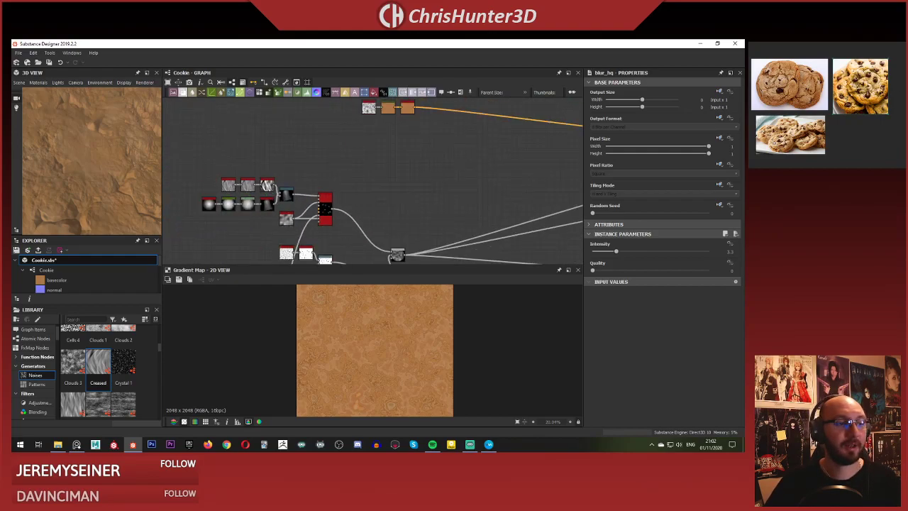
pyautogui.moveTo(883, 115); pyautogui.dragTo(840, 110, button='middle')
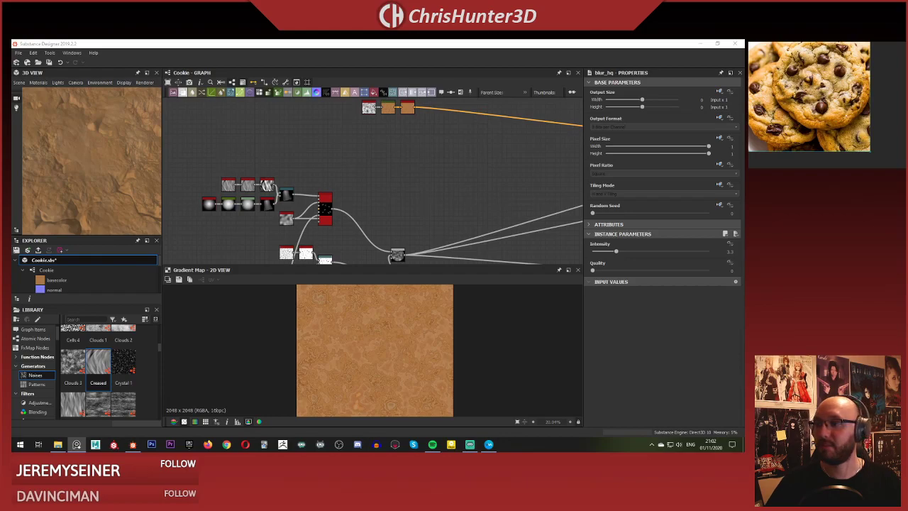
# Review the chocolate chip cookie reference photo and the whole cookie in the 3D view.
pyautogui.scroll(-5, 821, 107)
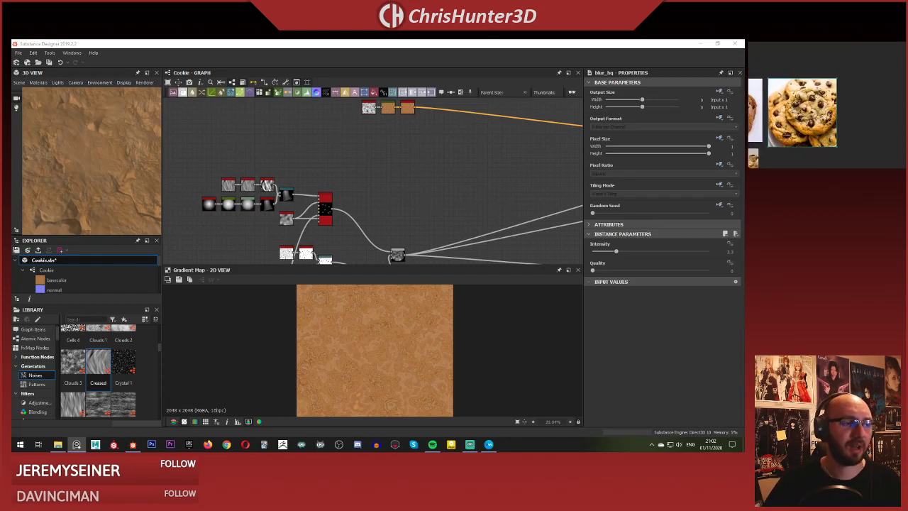
pyautogui.scroll(5, 806, 95)
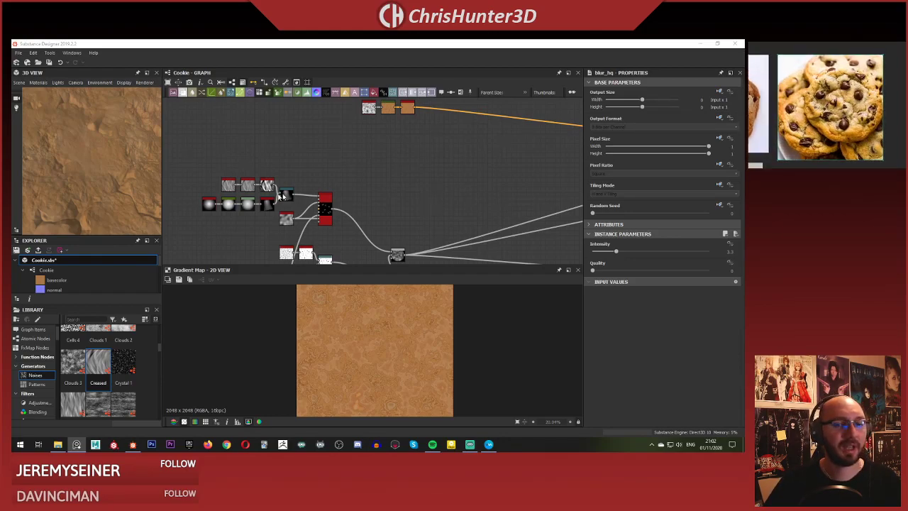
pyautogui.scroll(-4, 201, 211)
pyautogui.moveTo(76, 173); pyautogui.dragTo(107, 157)
# Preview the Non Uniform Blur and Curve nodes of the cookie shape to compare their edge softness as possible masks.
pyautogui.scroll(-5, 104, 174)
pyautogui.scroll(-3, 280, 186)
pyautogui.moveTo(279, 223); pyautogui.dragTo(327, 200, button='middle')
pyautogui.scroll(5, 328, 200)
pyautogui.scroll(5, 329, 200)
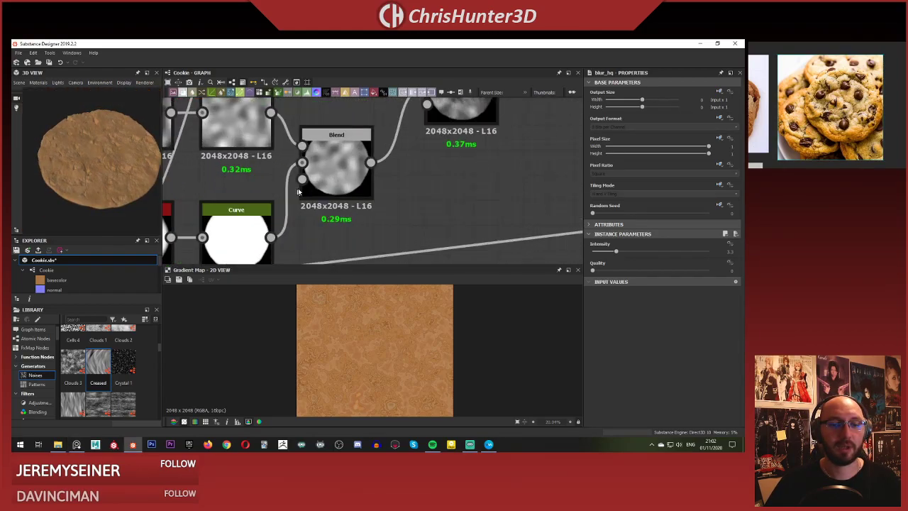
pyautogui.scroll(-2, 355, 220)
pyautogui.scroll(2, 373, 234)
pyautogui.doubleClick(248, 199)
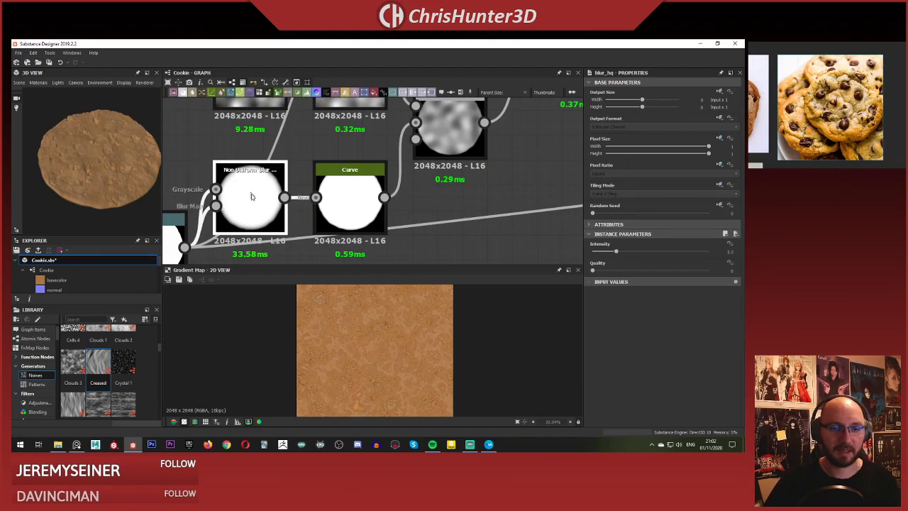
pyautogui.scroll(-3, 383, 177)
pyautogui.scroll(2, 371, 242)
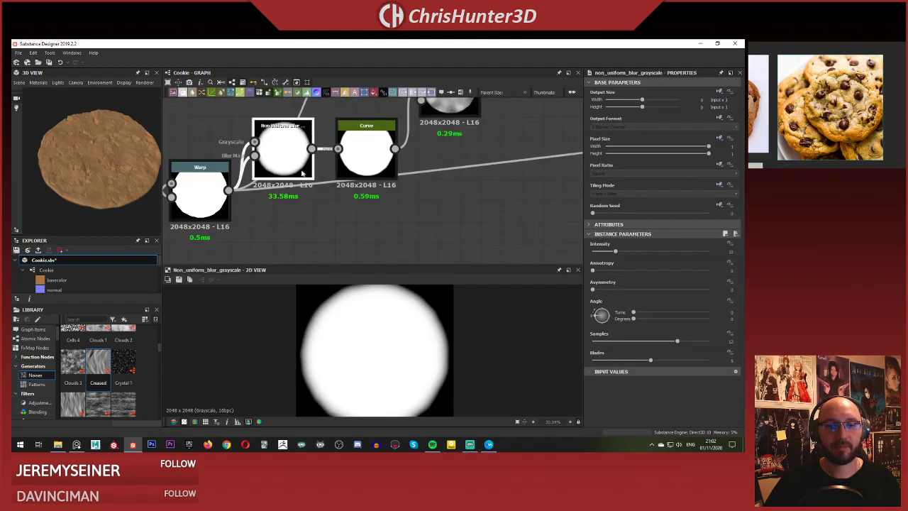
pyautogui.doubleClick(366, 149)
pyautogui.scroll(3, 406, 338)
pyautogui.scroll(-3, 391, 338)
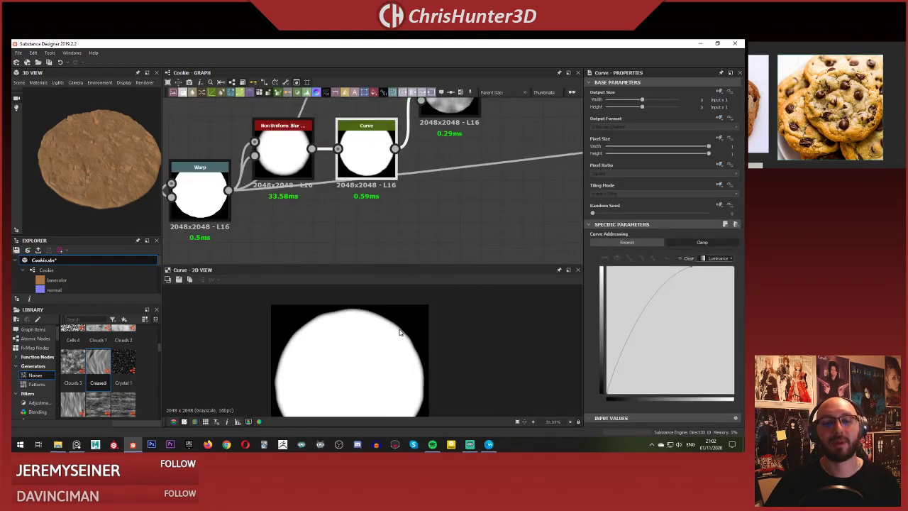
pyautogui.doubleClick(282, 151)
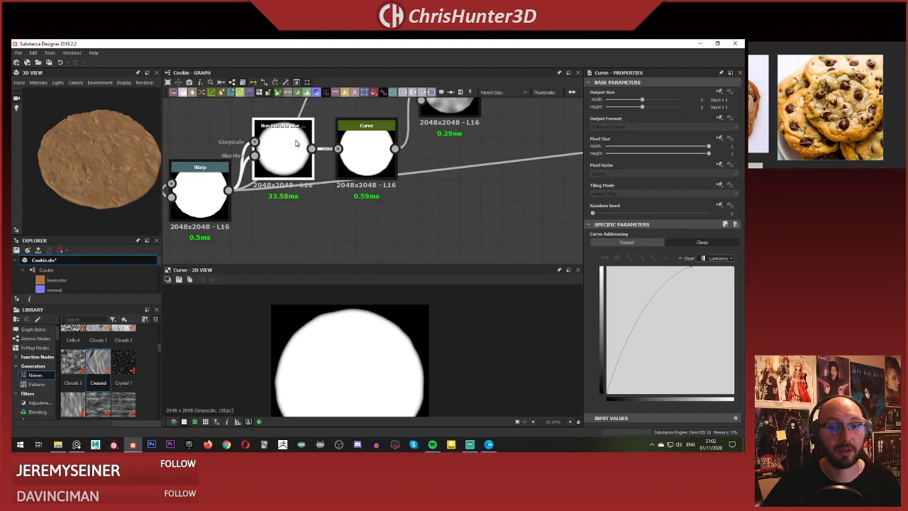
pyautogui.scroll(-6, 390, 248)
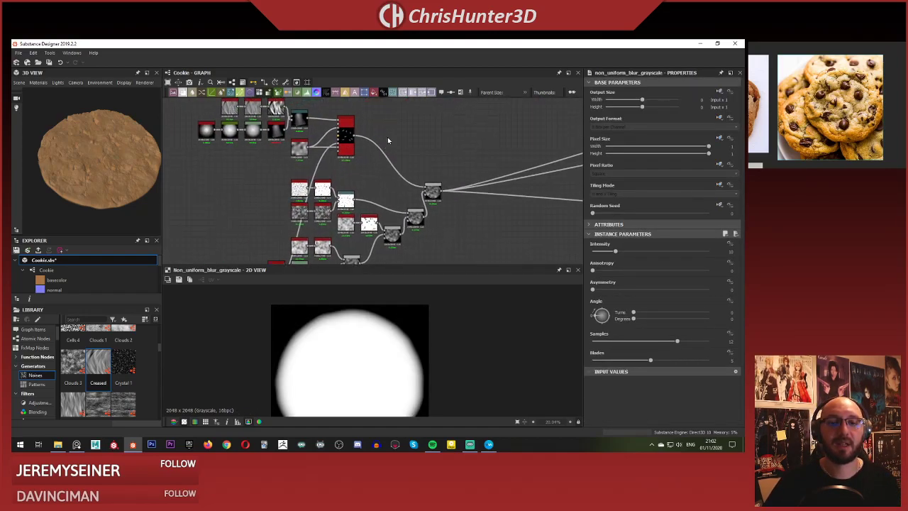
# Add a Blend node after the Blur HQ, connect the Blur HQ to its Background, and place it beside the chain.
pyautogui.scroll(5, 415, 206)
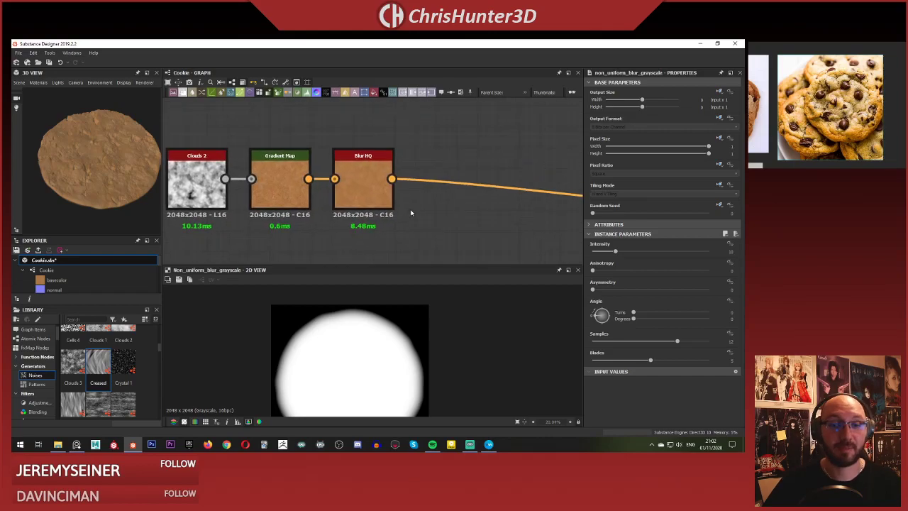
pyautogui.press('space')
pyautogui.click(430, 221)
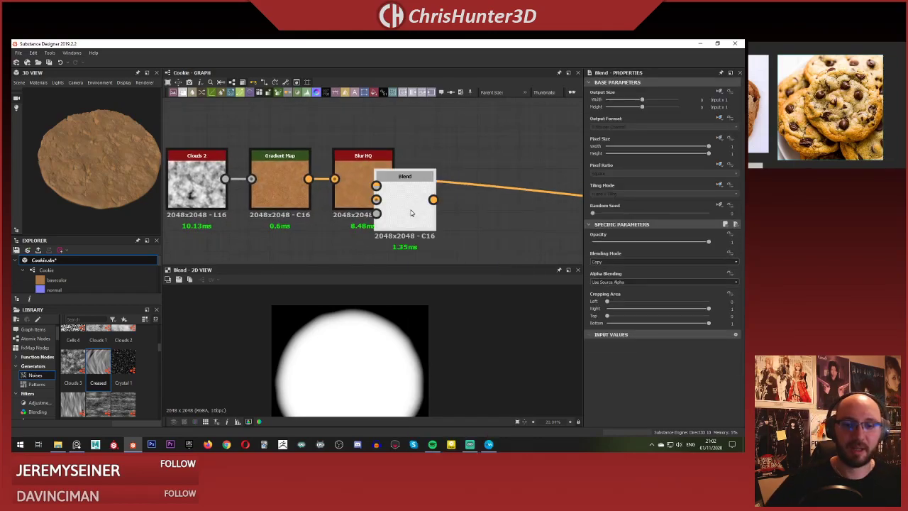
pyautogui.scroll(-3, 350, 249)
pyautogui.scroll(3, 349, 248)
pyautogui.moveTo(350, 248); pyautogui.dragTo(390, 193)
pyautogui.moveTo(413, 196); pyautogui.dragTo(447, 196)
pyautogui.moveTo(348, 182)
pyautogui.mouseDown(button='middle')
pyautogui.moveTo(369, 168)
pyautogui.moveTo(361, 189)
pyautogui.mouseUp(button='middle')
# Add an HSL node fed by the Blur HQ and connect its output to the Blend's Foreground.
pyautogui.press('space')
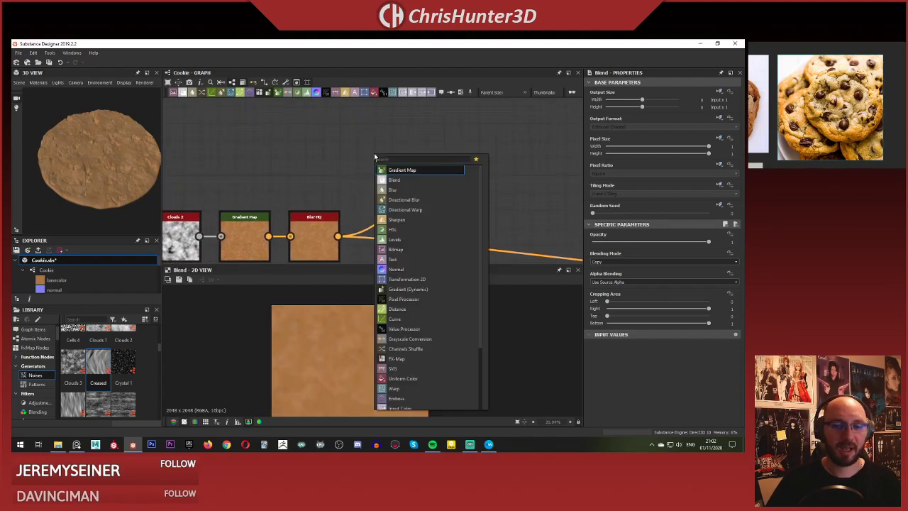
pyautogui.write('hsl')
pyautogui.click(389, 170)
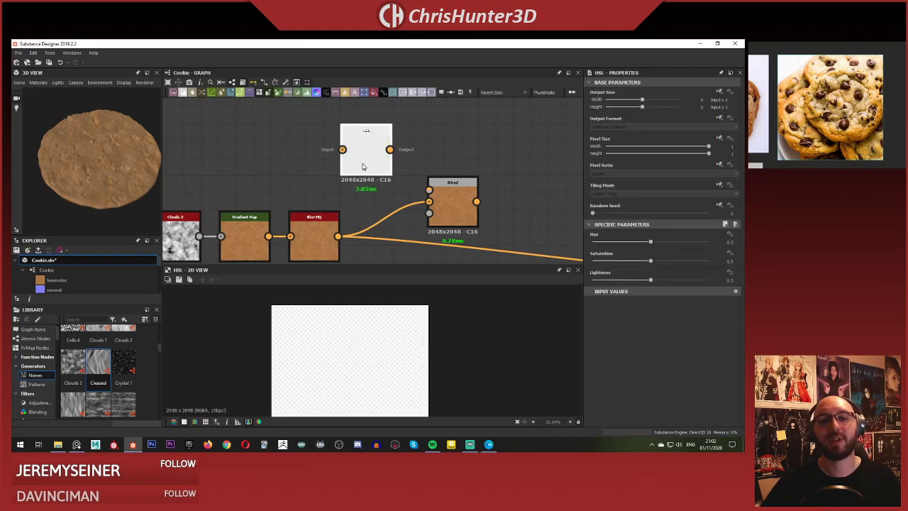
pyautogui.moveTo(390, 149); pyautogui.dragTo(428, 189)
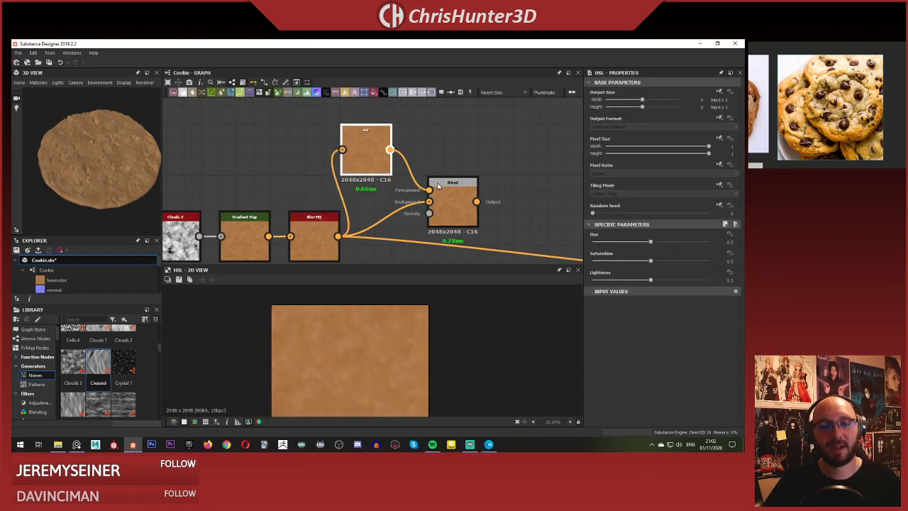
# Connect the Non Uniform Blur's output from the cookie shape to the new Blend's Opacity input.
pyautogui.click(453, 205)
pyautogui.scroll(-5, 366, 248)
pyautogui.scroll(-2, 366, 254)
pyautogui.moveTo(366, 255); pyautogui.dragTo(368, 200, button='middle')
pyautogui.scroll(4, 338, 227)
pyautogui.scroll(1, 369, 199)
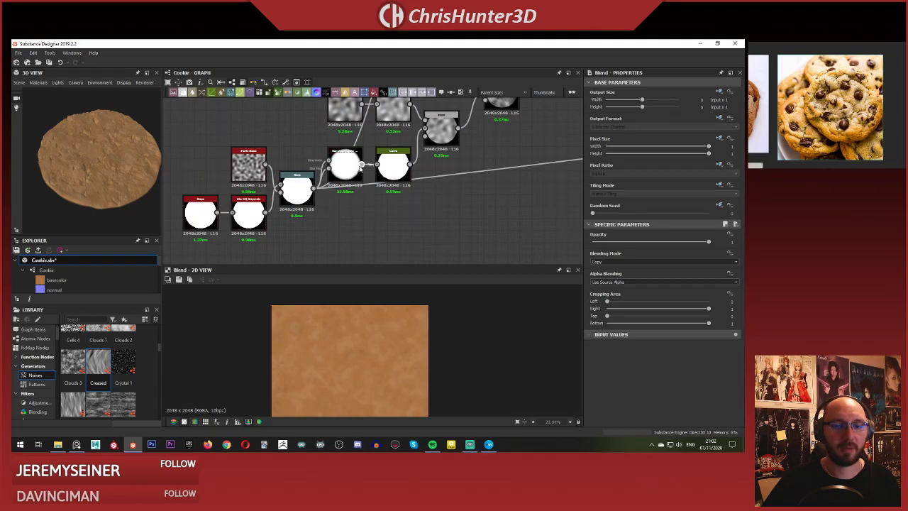
pyautogui.click(360, 165)
pyautogui.scroll(-3, 380, 238)
pyautogui.moveTo(380, 238); pyautogui.dragTo(389, 212, button='middle')
pyautogui.scroll(6, 390, 212)
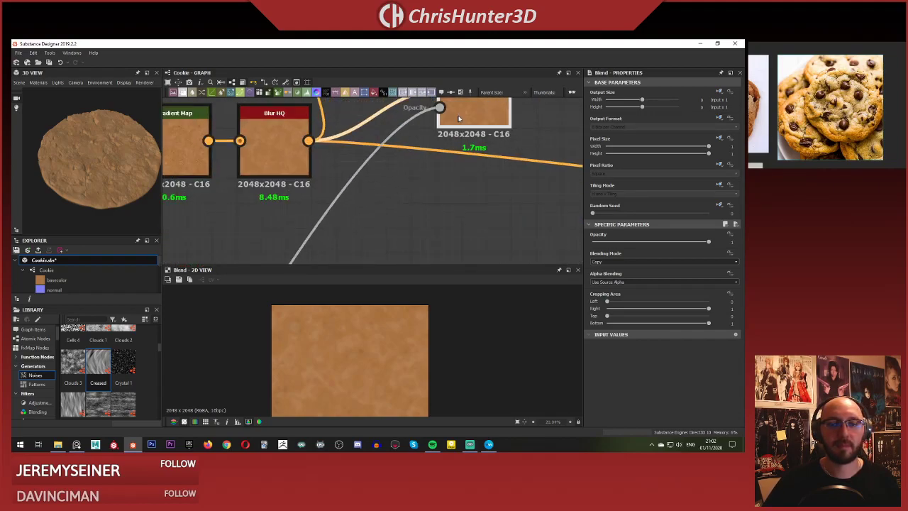
pyautogui.moveTo(394, 124); pyautogui.dragTo(398, 198, button='middle')
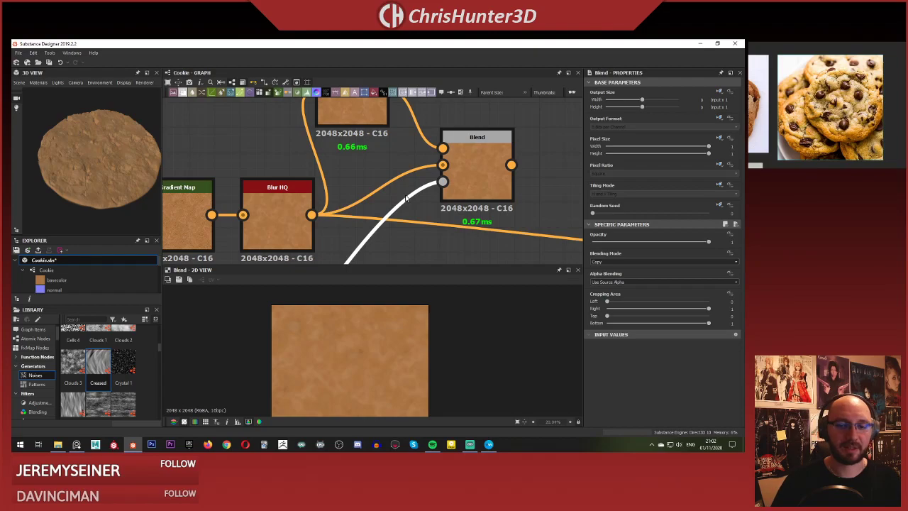
# Insert an Invert Grayscale node on the link feeding the Blend's Opacity.
pyautogui.press('space')
pyautogui.write('inv')
pyautogui.press('Return')
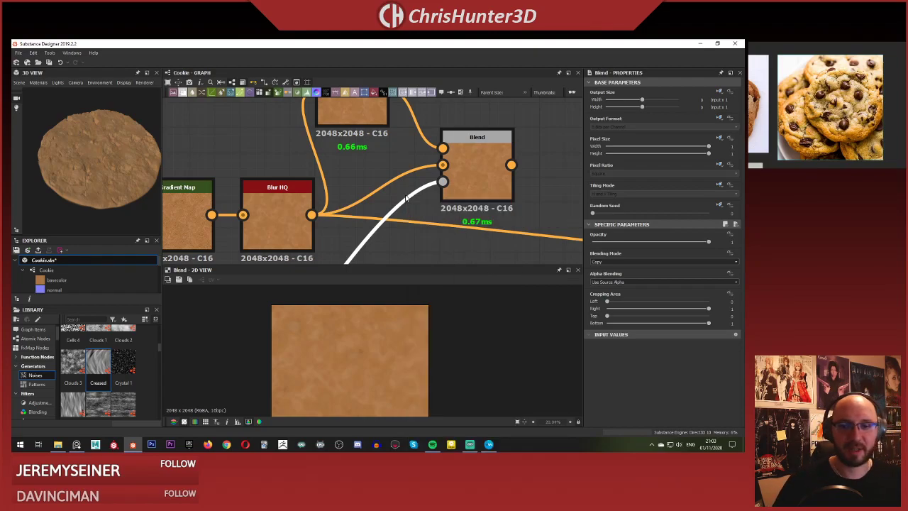
pyautogui.scroll(-7, 413, 195)
pyautogui.moveTo(395, 136); pyautogui.dragTo(404, 75, button='middle')
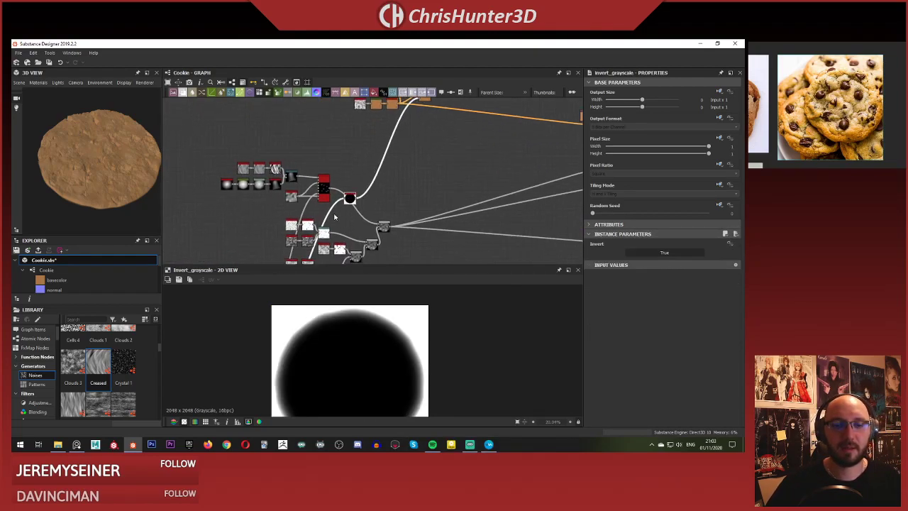
# Move the Invert Grayscale node up between the Blur HQ and the Blend, shifting the Blend aside, and preview the Blend.
pyautogui.moveTo(350, 199); pyautogui.dragTo(443, 103)
pyautogui.moveTo(419, 154); pyautogui.dragTo(413, 206, button='middle')
pyautogui.scroll(7, 436, 152)
pyautogui.moveTo(449, 174); pyautogui.dragTo(448, 203, button='middle')
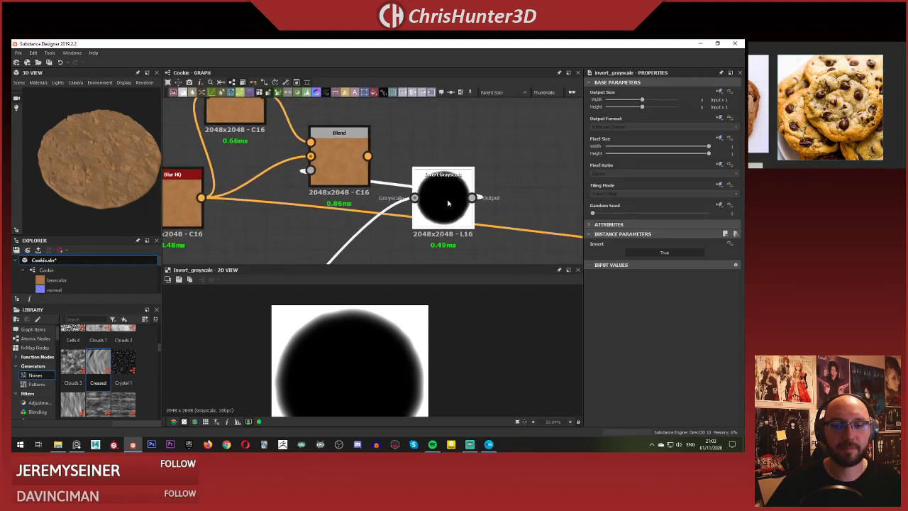
pyautogui.moveTo(448, 204); pyautogui.dragTo(323, 204)
pyautogui.moveTo(337, 149); pyautogui.dragTo(420, 149)
pyautogui.moveTo(325, 198); pyautogui.dragTo(345, 199)
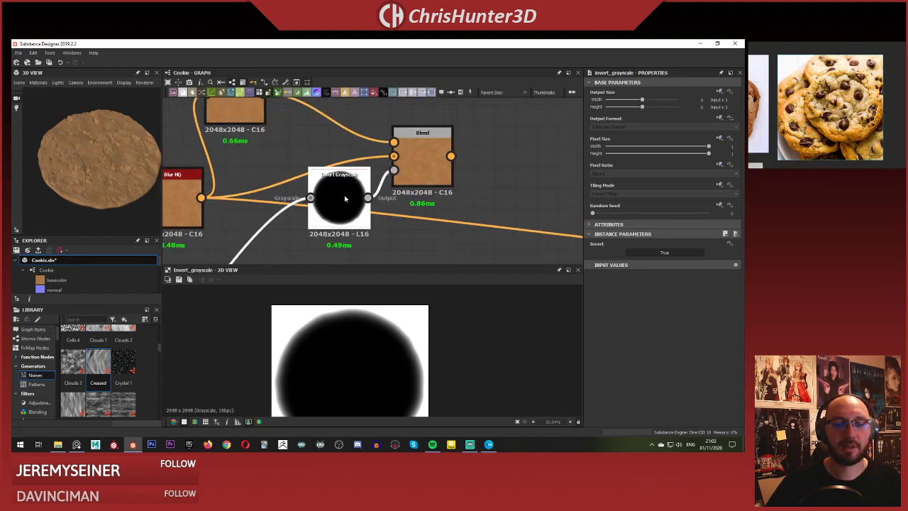
pyautogui.click(432, 157)
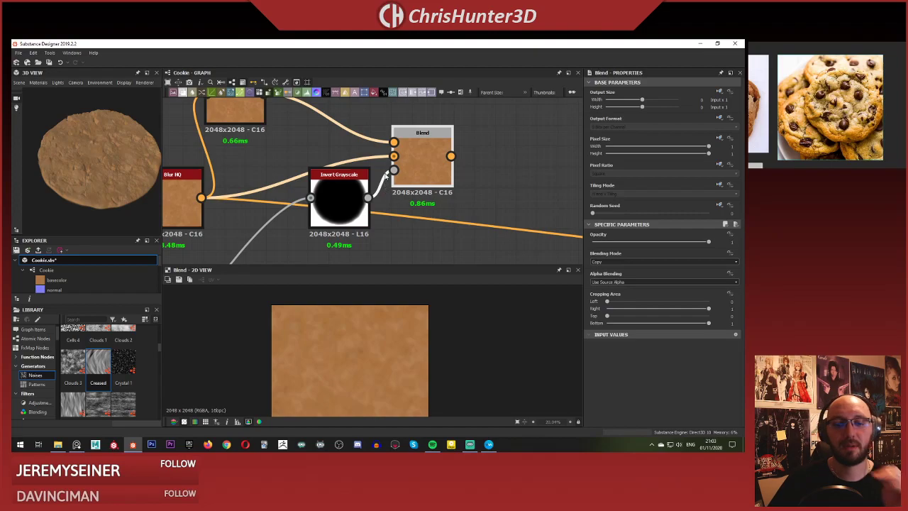
# Preview the inverted edge mask up close, followed by the Blend result.
pyautogui.moveTo(385, 175); pyautogui.dragTo(340, 177, button='middle')
pyautogui.scroll(2, 340, 178)
pyautogui.doubleClick(290, 214)
pyautogui.scroll(4, 391, 304)
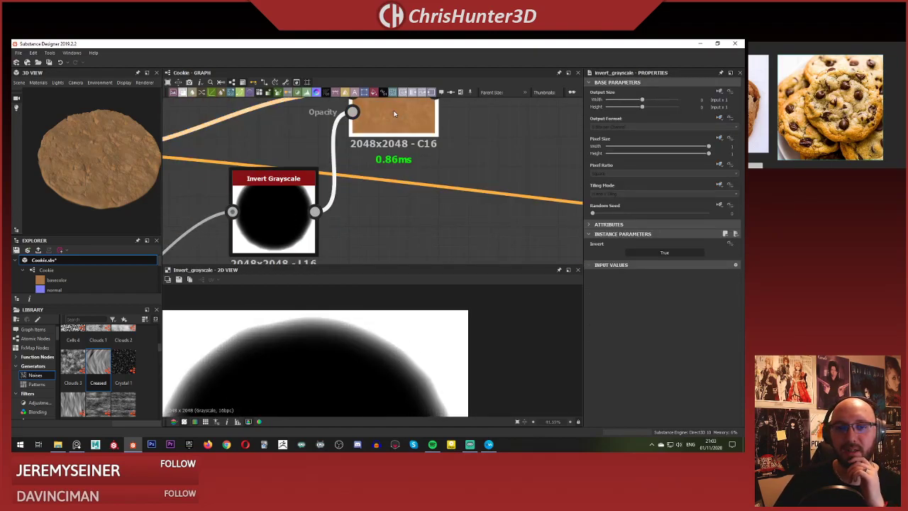
pyautogui.doubleClick(368, 126)
# Move the HSL node nearer the Blend, set its Lightness to 0.45, and preview the darkened cookie edge in the Blend.
pyautogui.scroll(-2, 340, 141)
pyautogui.moveTo(340, 141); pyautogui.dragTo(356, 241, button='middle')
pyautogui.click(227, 163)
pyautogui.moveTo(228, 162); pyautogui.dragTo(282, 162)
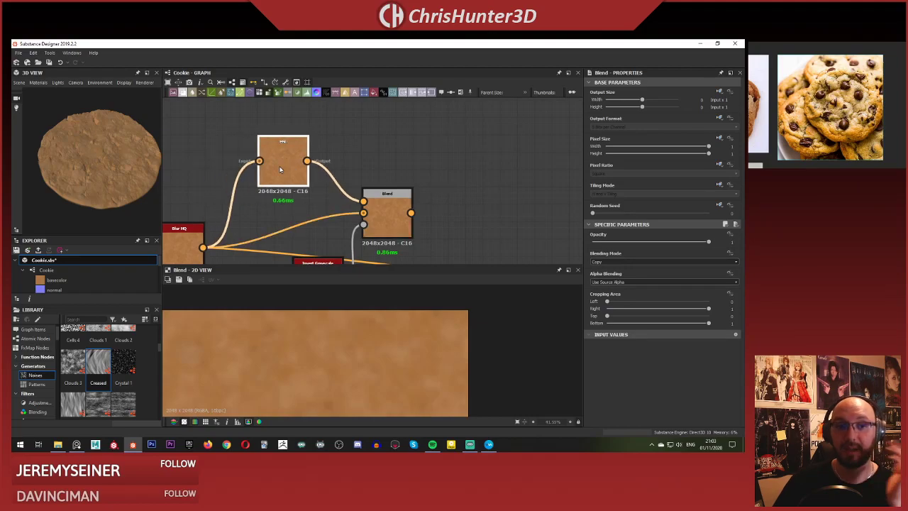
pyautogui.scroll(-2, 293, 158)
pyautogui.moveTo(293, 157); pyautogui.dragTo(352, 125, button='middle')
pyautogui.click(258, 194)
pyautogui.click(350, 125)
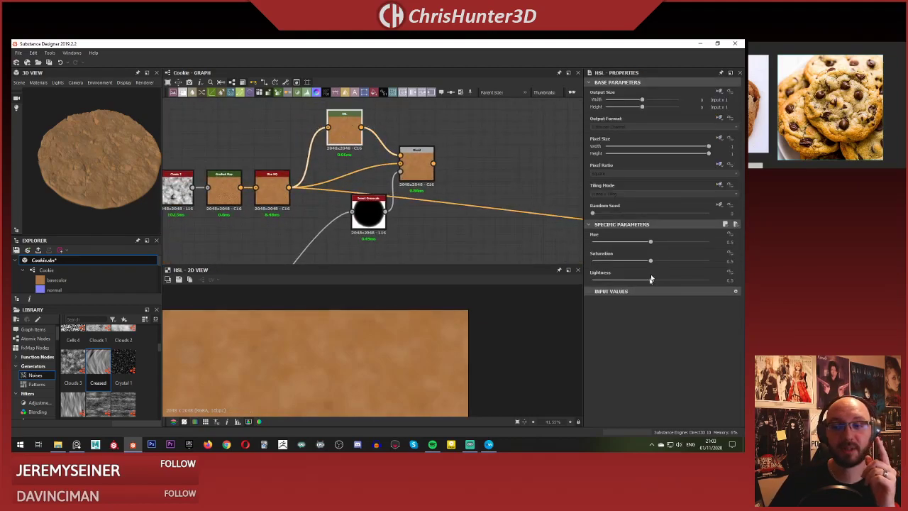
pyautogui.moveTo(647, 282); pyautogui.dragTo(645, 282)
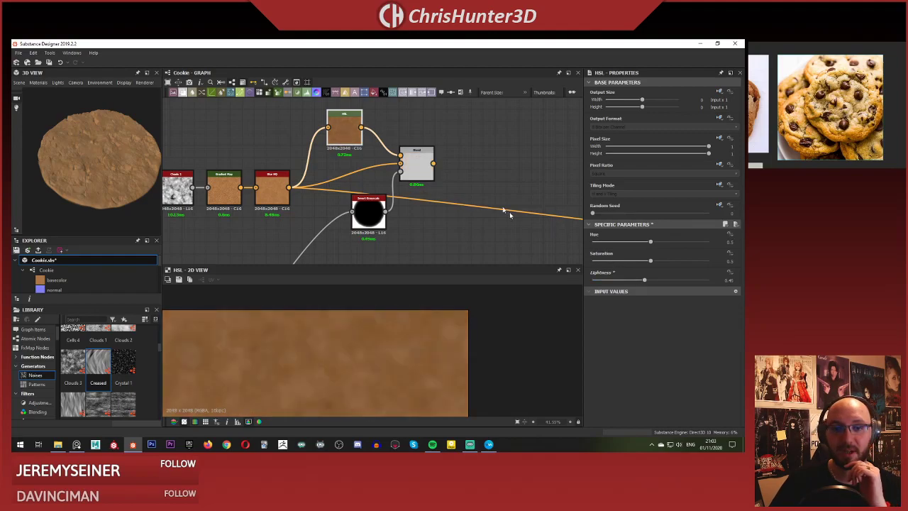
pyautogui.click(417, 159)
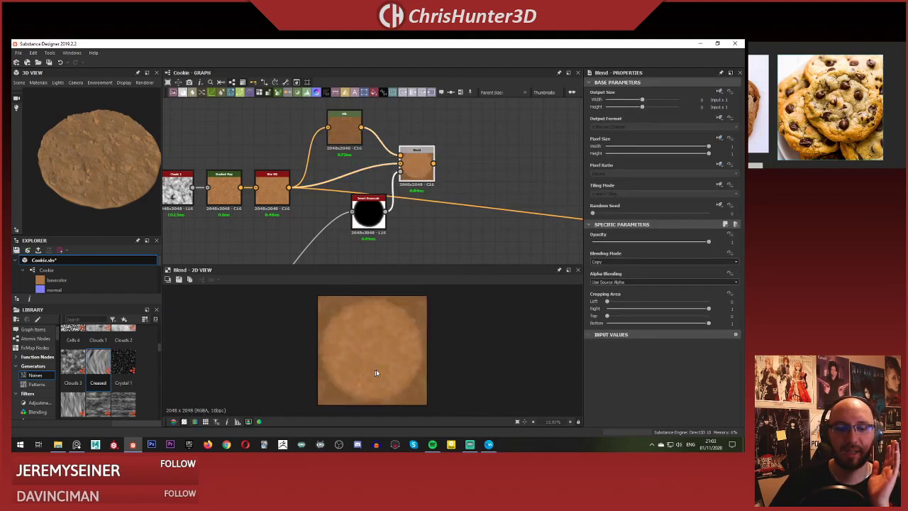
pyautogui.scroll(3, 398, 351)
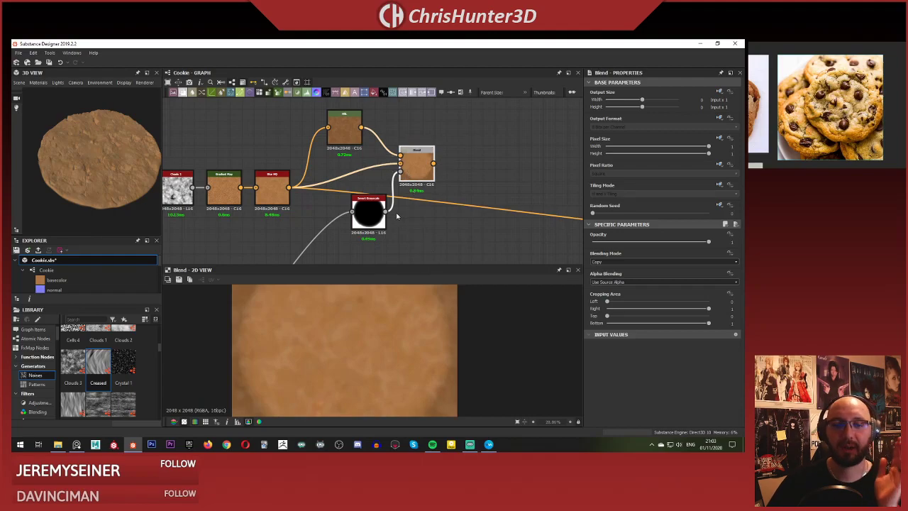
pyautogui.scroll(-2, 368, 204)
# Try rerouting the cookie shape mask directly into the Blend's Opacity without the Invert Grayscale, and preview the inverted mask and Blend.
pyautogui.scroll(4, 368, 202)
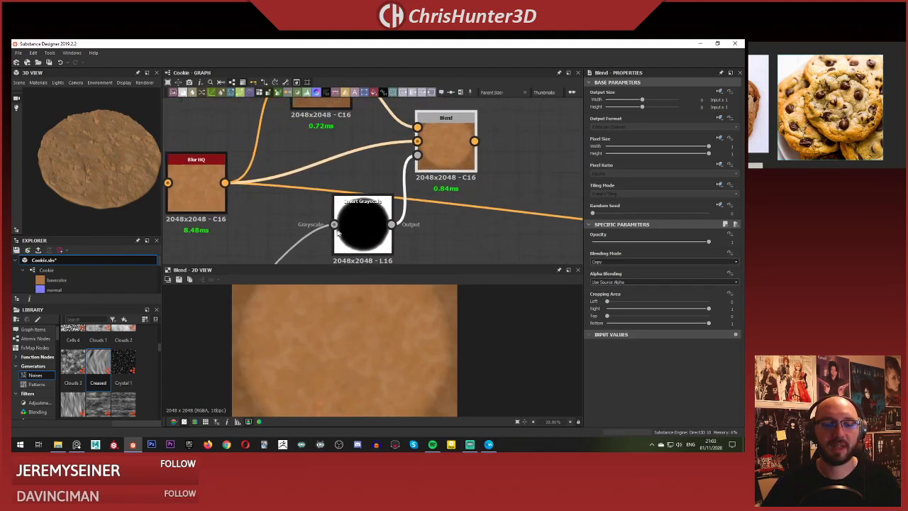
pyautogui.keyDown('ctrl'); pyautogui.click(333, 225); pyautogui.keyUp('ctrl')
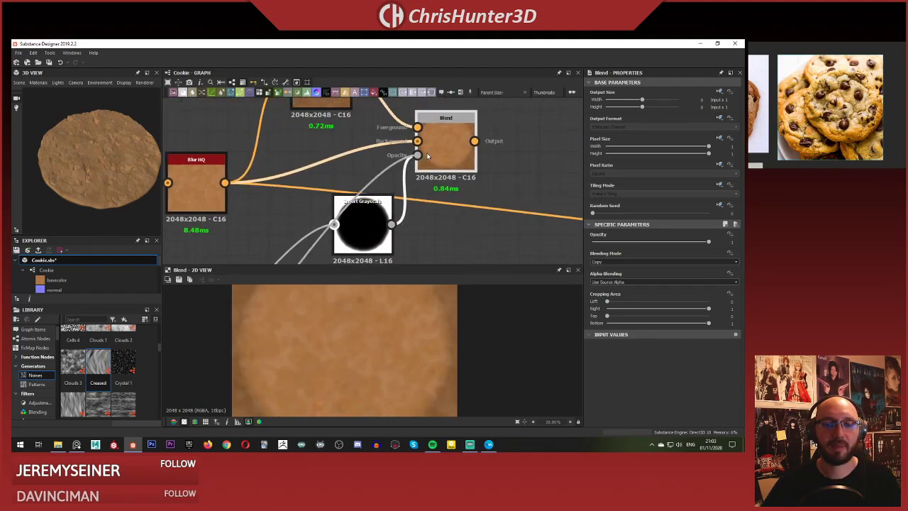
pyautogui.keyDown('ctrl'); pyautogui.click(423, 155); pyautogui.keyUp('ctrl')
pyautogui.moveTo(493, 188); pyautogui.dragTo(417, 154)
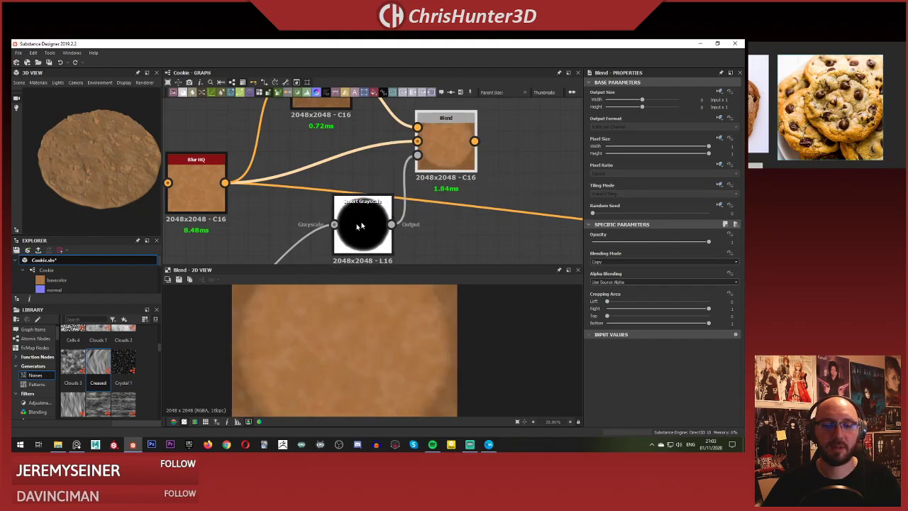
pyautogui.doubleClick(362, 226)
pyautogui.doubleClick(440, 146)
# Connect the Blend's output to the base colour chain in place of the direct Blur HQ link.
pyautogui.scroll(-5, 448, 183)
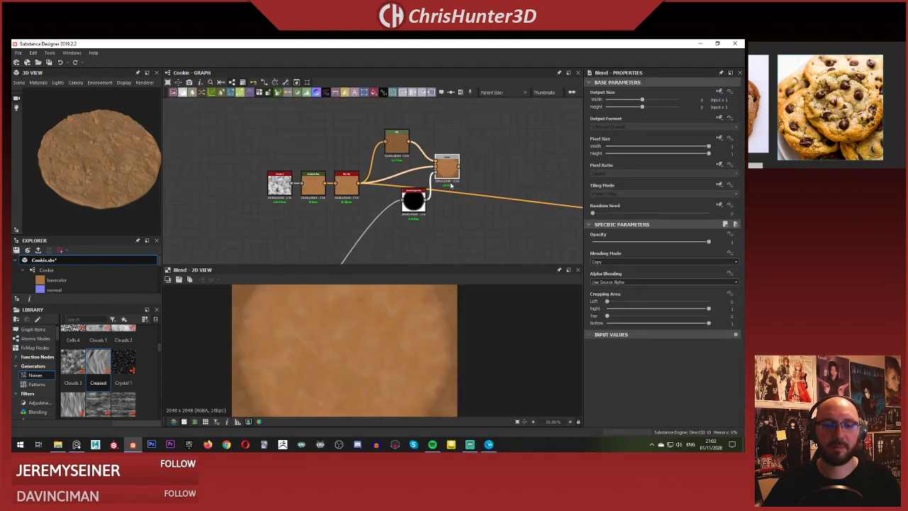
pyautogui.moveTo(449, 194); pyautogui.dragTo(363, 162, button='middle')
pyautogui.scroll(-3, 361, 150)
pyautogui.scroll(1, 424, 166)
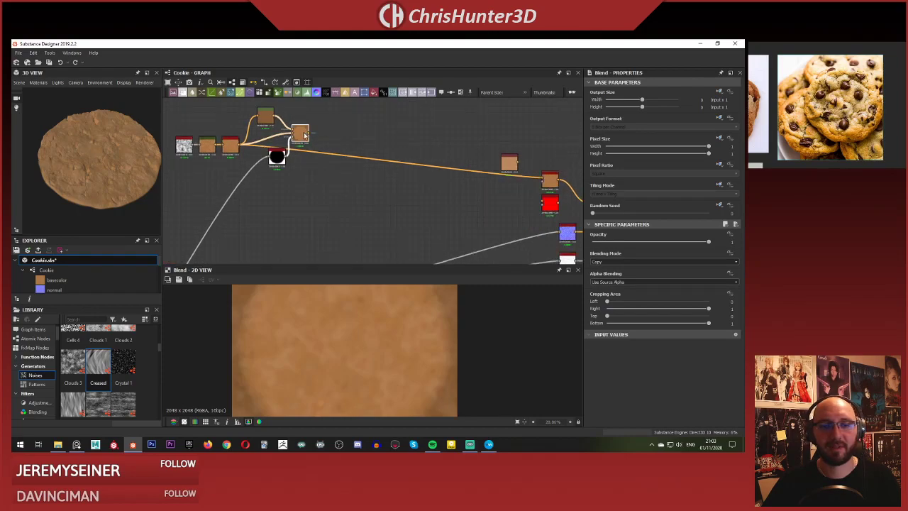
pyautogui.moveTo(312, 137); pyautogui.dragTo(525, 177)
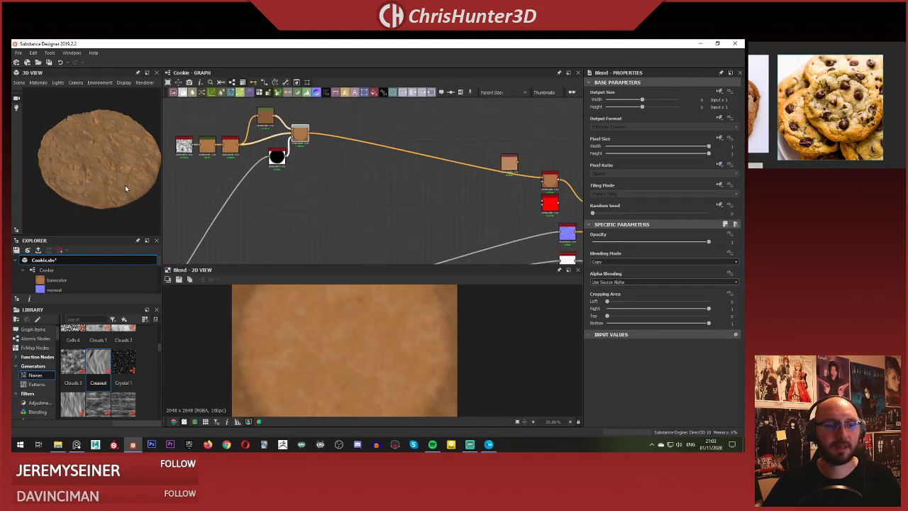
# Inspect the edge colouring on the cookie in the 3D view from a closer angle.
pyautogui.moveTo(122, 175); pyautogui.dragTo(84, 180)
pyautogui.moveTo(83, 180); pyautogui.dragTo(110, 162, button='middle')
pyautogui.scroll(4, 307, 178)
pyautogui.scroll(-2, 307, 178)
# Set the HSL node's Saturation to 0.56 and Lightness to 0.48, checking the edge tint in the Blend and on the 3D cookie.
pyautogui.moveTo(308, 178); pyautogui.dragTo(384, 252, button='middle')
pyautogui.scroll(-1, 389, 228)
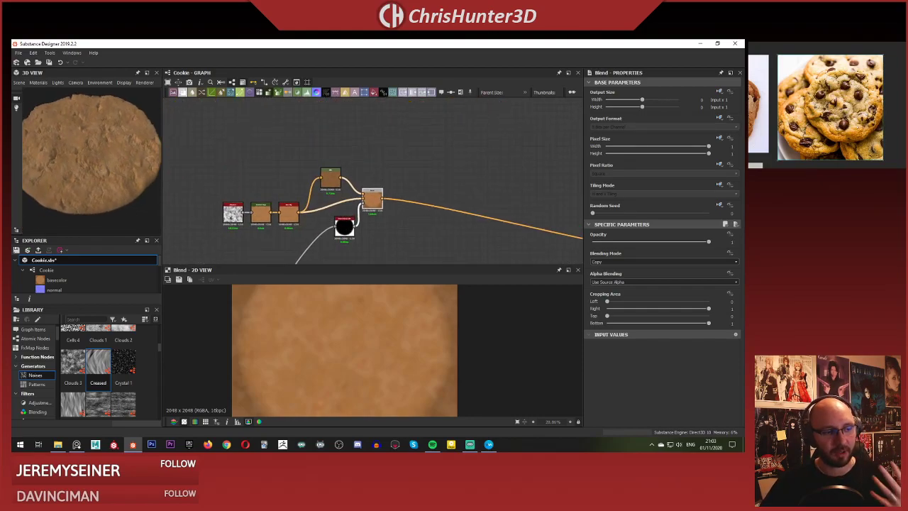
pyautogui.click(326, 181)
pyautogui.scroll(-2, 367, 310)
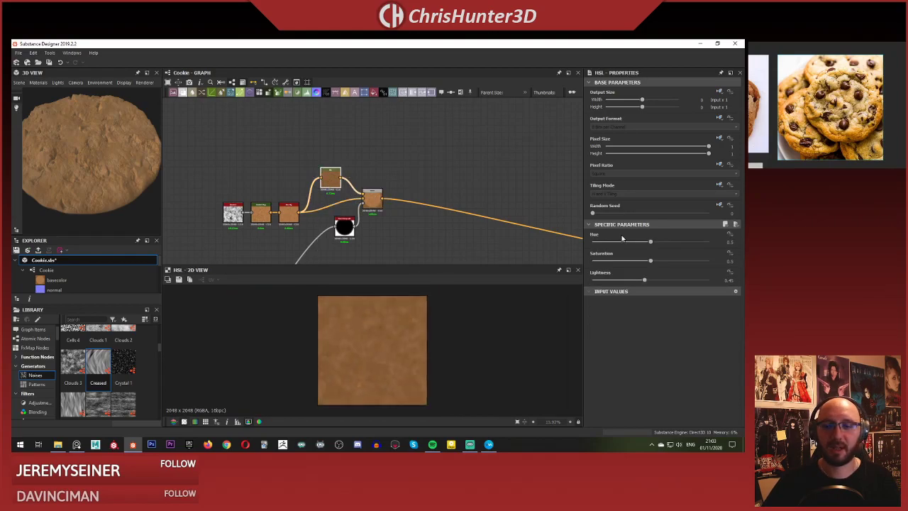
pyautogui.moveTo(651, 261); pyautogui.dragTo(656, 262)
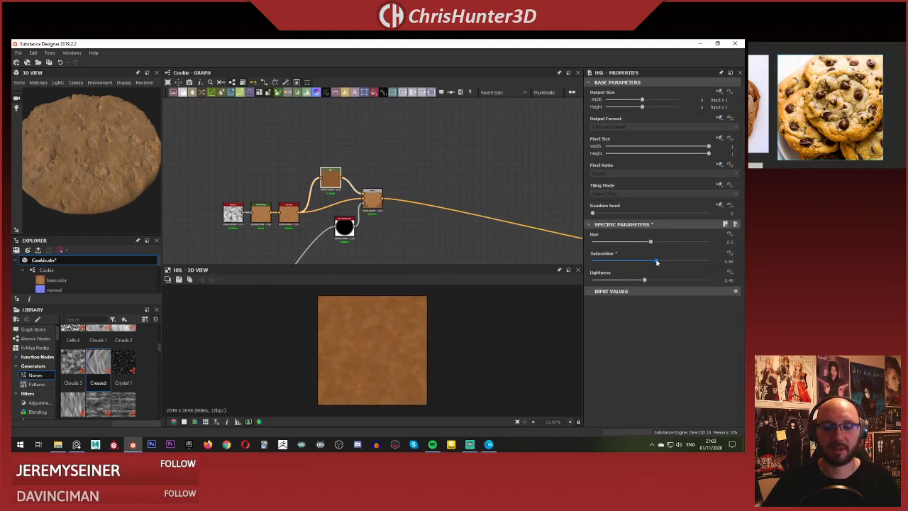
pyautogui.click(369, 206)
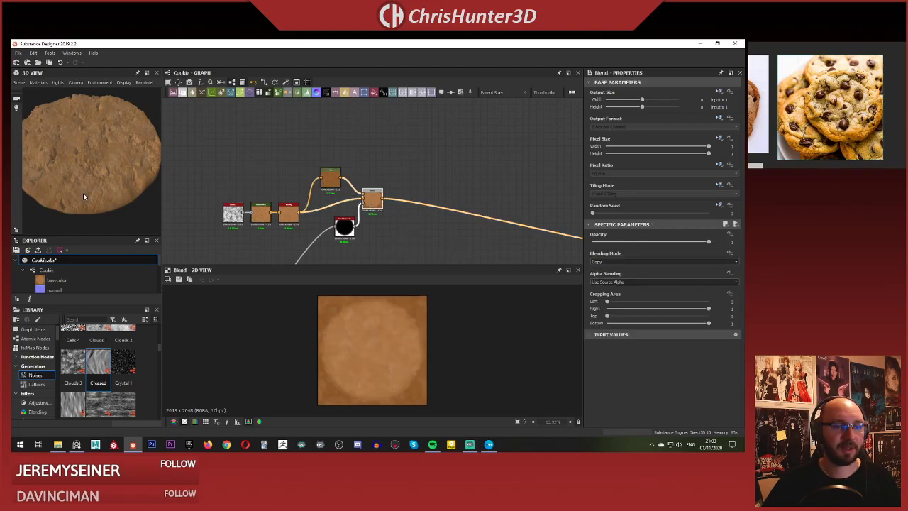
pyautogui.moveTo(83, 193); pyautogui.dragTo(153, 179)
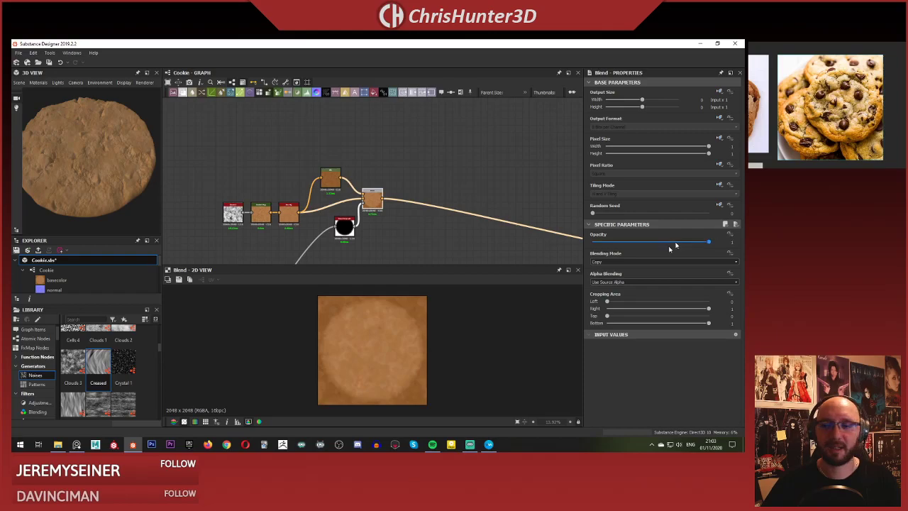
pyautogui.click(330, 178)
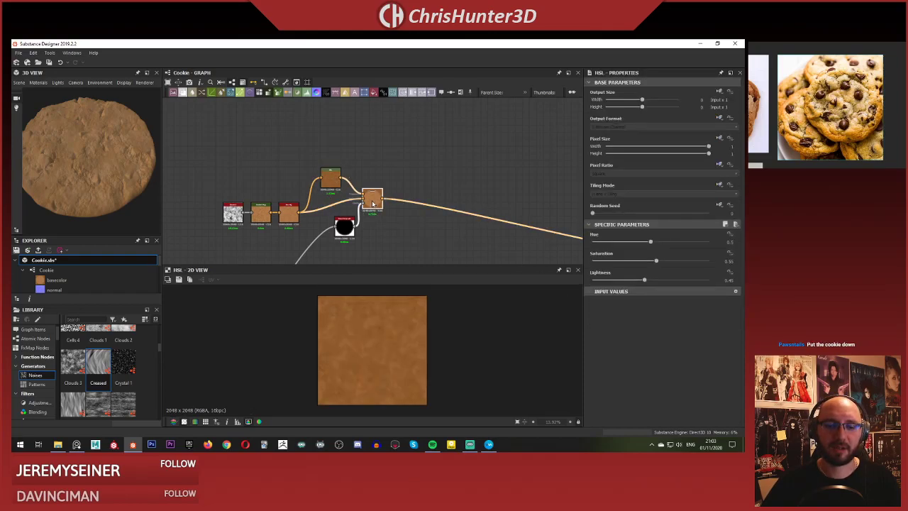
pyautogui.click(372, 200)
pyautogui.click(330, 183)
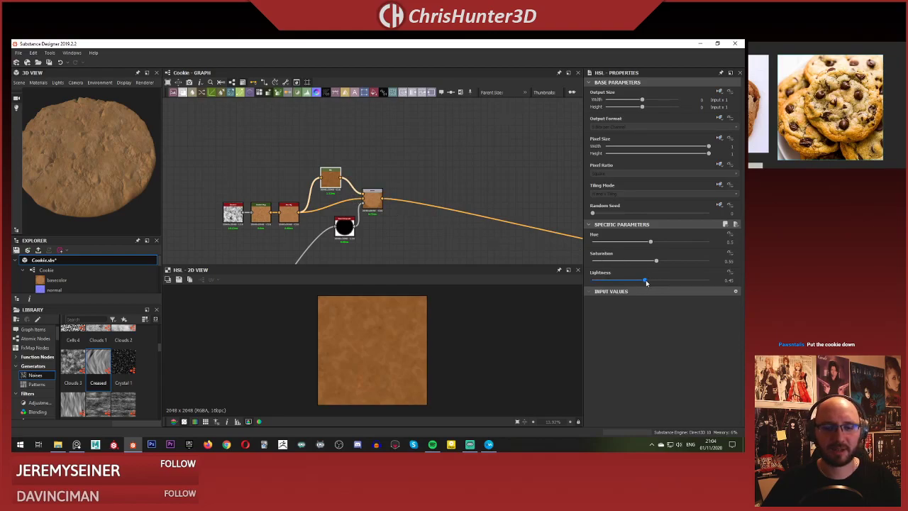
pyautogui.moveTo(645, 281); pyautogui.dragTo(648, 282)
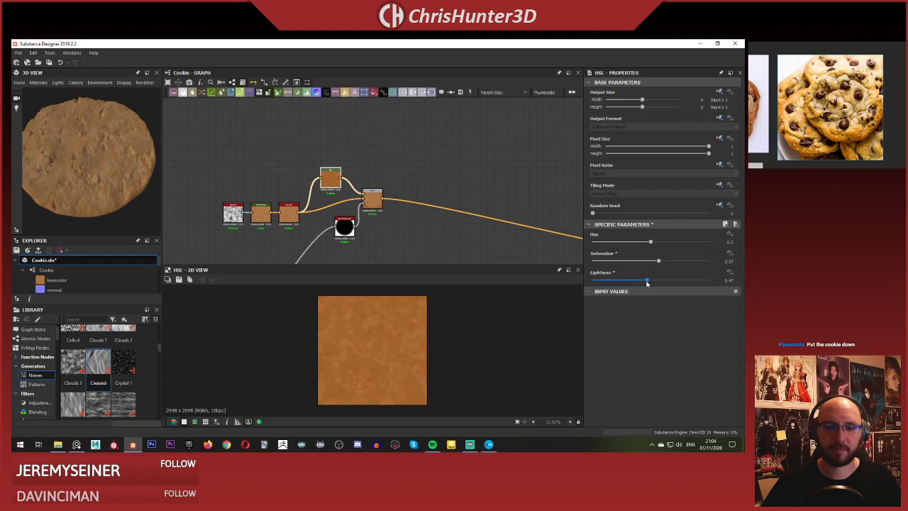
pyautogui.moveTo(646, 283); pyautogui.dragTo(658, 263)
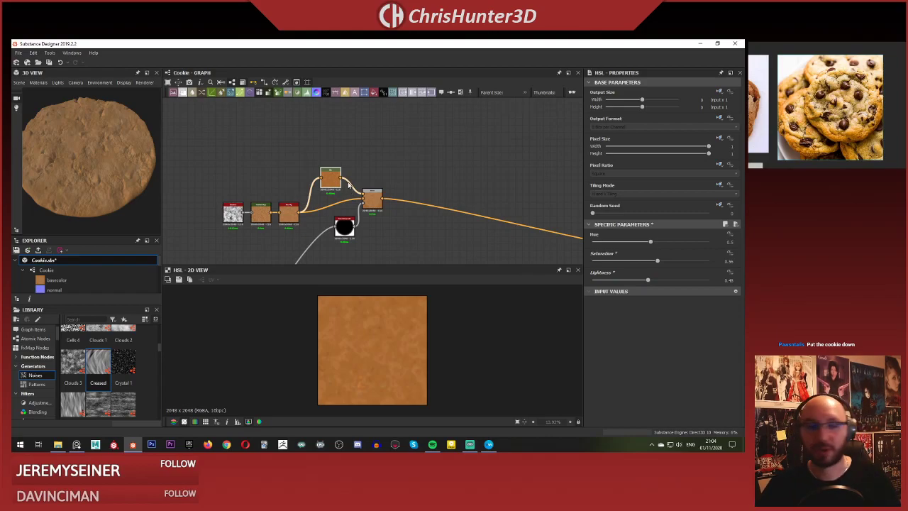
# Preview the Blend that combines the Blur HQ and HSL colours, and inspect the edge tint on the 3D cookie.
pyautogui.scroll(-3, 107, 176)
pyautogui.scroll(2, 306, 192)
pyautogui.moveTo(306, 192); pyautogui.dragTo(509, 187, button='middle')
pyautogui.scroll(4, 332, 184)
pyautogui.moveTo(332, 184); pyautogui.dragTo(404, 227, button='middle')
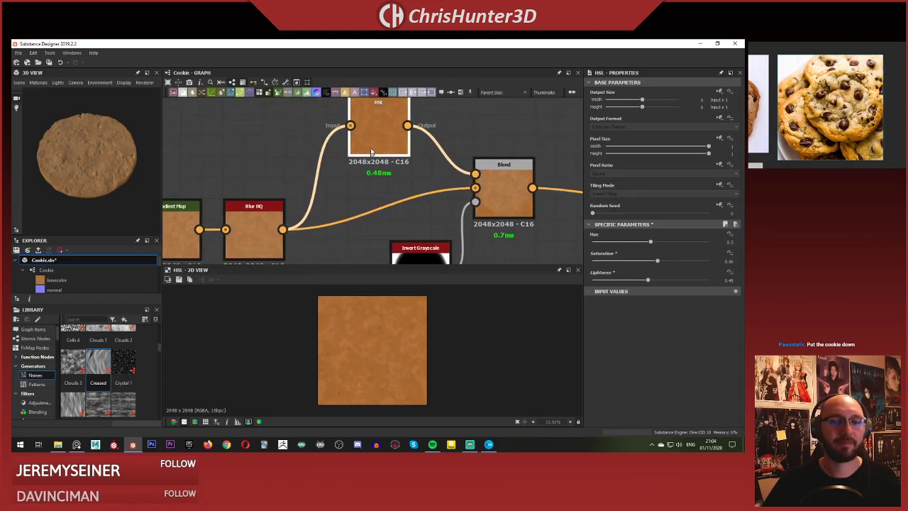
pyautogui.doubleClick(490, 188)
pyautogui.scroll(-3, 309, 206)
pyautogui.moveTo(308, 206); pyautogui.dragTo(408, 163, button='middle')
pyautogui.scroll(5, 108, 147)
pyautogui.moveTo(108, 147)
pyautogui.mouseDown()
pyautogui.moveTo(113, 173)
pyautogui.moveTo(107, 126)
pyautogui.moveTo(111, 154)
pyautogui.mouseUp()
pyautogui.scroll(-5, 379, 167)
pyautogui.scroll(4, 422, 175)
# Add a new Blend node after the edge-colour Blend and connect the existing Blend's output to its Background.
pyautogui.moveTo(424, 176); pyautogui.dragTo(354, 217, button='middle')
pyautogui.scroll(2, 387, 174)
pyautogui.press('space')
pyautogui.write('blend')
pyautogui.press('Return')
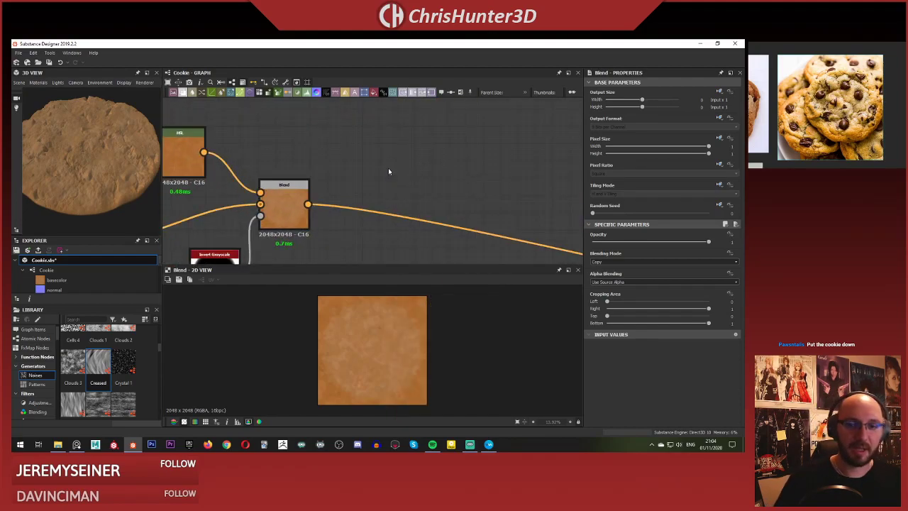
pyautogui.moveTo(307, 205); pyautogui.dragTo(519, 177)
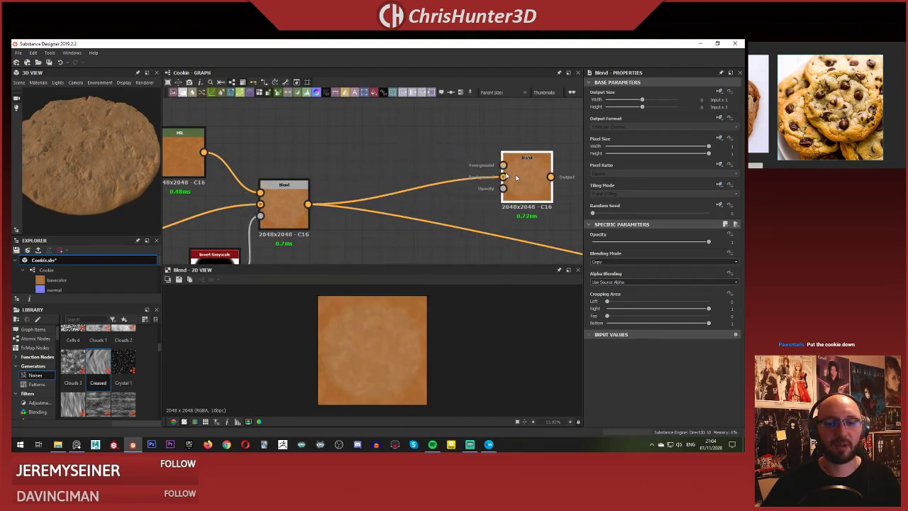
# Add a Uniform Color node and place it above the link between the two base colour Blends.
pyautogui.click(436, 162)
pyautogui.scroll(-4, 430, 161)
pyautogui.moveTo(332, 155); pyautogui.dragTo(299, 196, button='middle')
pyautogui.scroll(1, 299, 195)
pyautogui.scroll(2, 369, 179)
pyautogui.moveTo(368, 178); pyautogui.dragTo(367, 171, button='middle')
pyautogui.press('space')
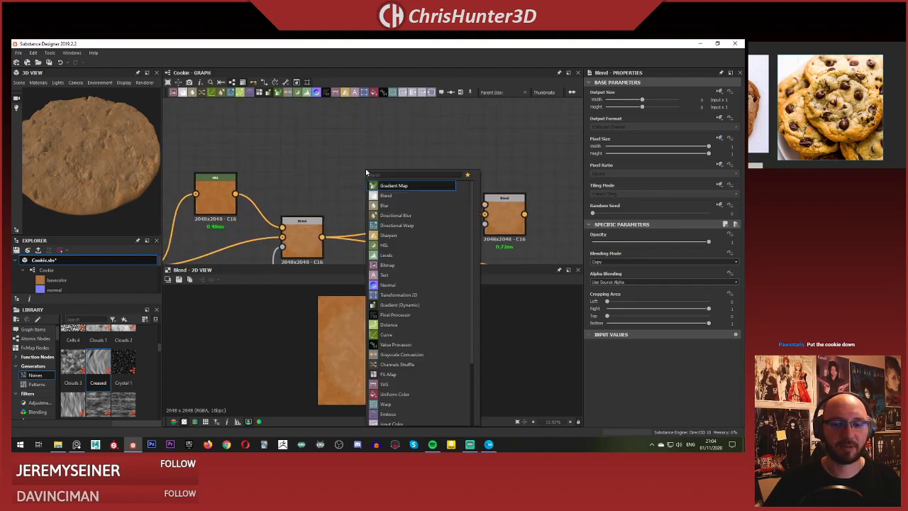
pyautogui.write('y')
pyautogui.press('BackSpace')
pyautogui.write('un')
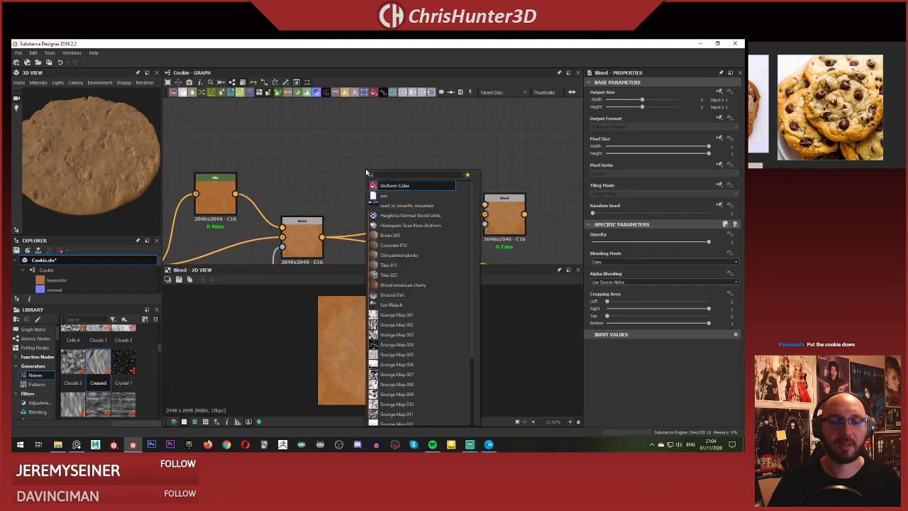
pyautogui.press('Return')
pyautogui.moveTo(360, 174); pyautogui.dragTo(403, 162)
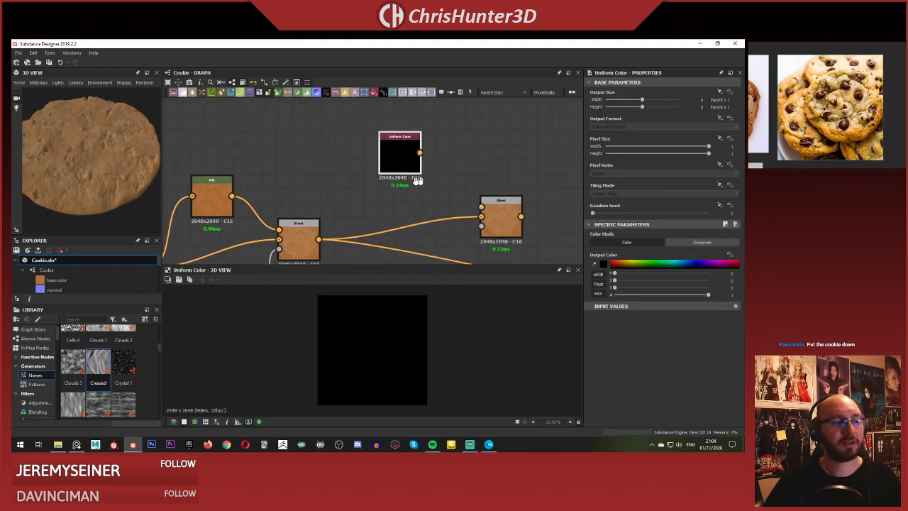
pyautogui.scroll(-1, 397, 174)
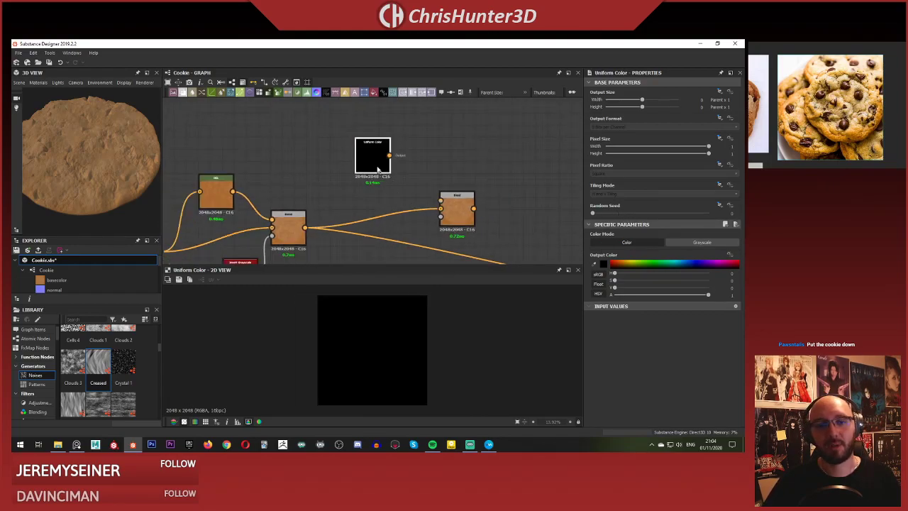
# Set the Uniform Color to dark brown with hue 0.07, saturation 0.86 and value 0.3, feed it into the new Blend's Foreground, and preview the Blend.
pyautogui.click(623, 263)
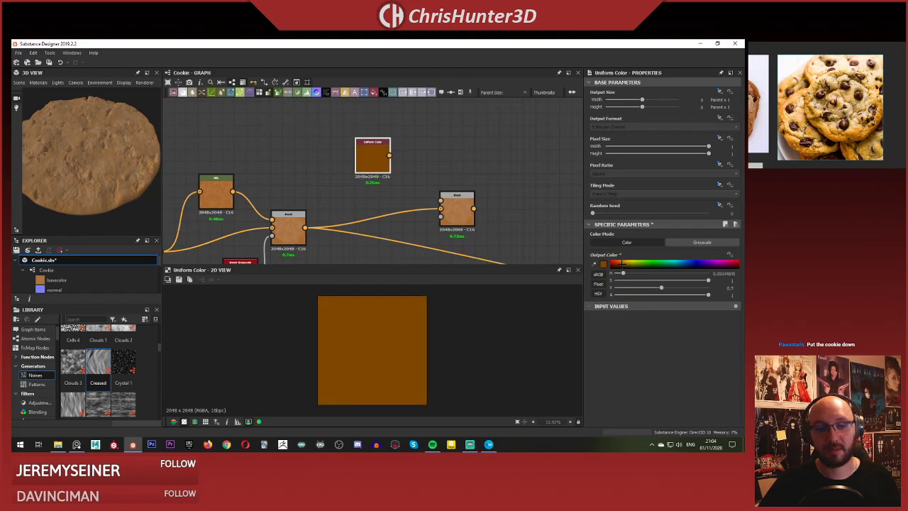
pyautogui.moveTo(656, 290); pyautogui.dragTo(642, 289)
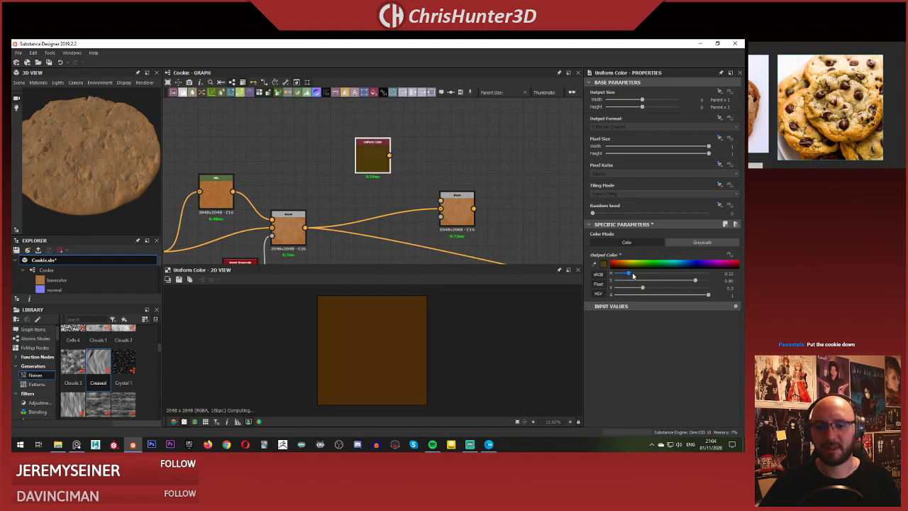
pyautogui.moveTo(629, 276); pyautogui.dragTo(621, 276)
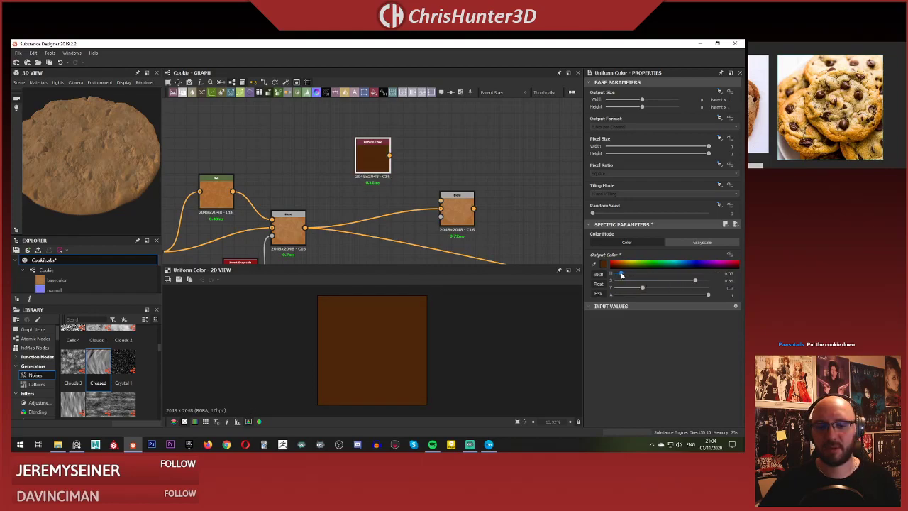
pyautogui.doubleClick(458, 209)
# Locate the Tile Sampler that scatters the chocolate chips and preview its output as a possible colour mask.
pyautogui.scroll(-6, 418, 223)
pyautogui.moveTo(417, 230); pyautogui.dragTo(406, 132, button='middle')
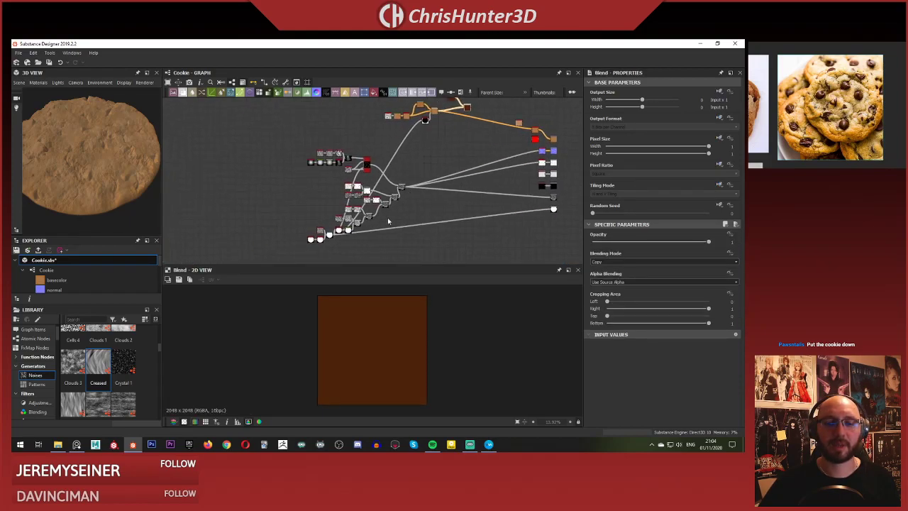
pyautogui.scroll(5, 417, 144)
pyautogui.scroll(6, 418, 153)
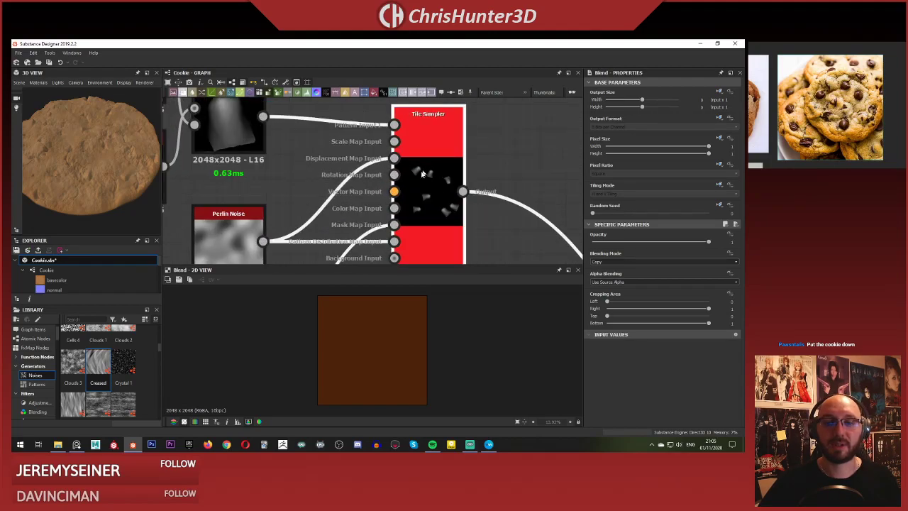
pyautogui.scroll(-3, 427, 255)
pyautogui.moveTo(426, 261); pyautogui.dragTo(387, 196, button='middle')
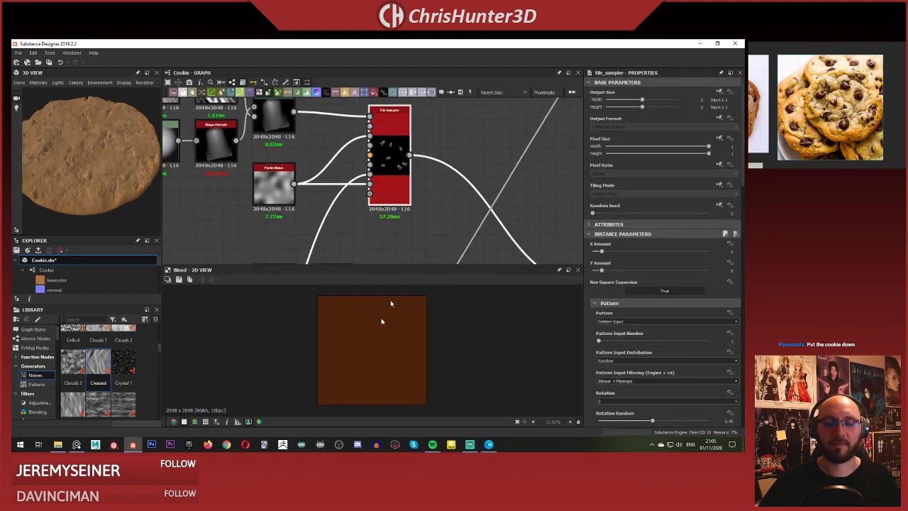
pyautogui.doubleClick(401, 170)
pyautogui.scroll(-3, 410, 213)
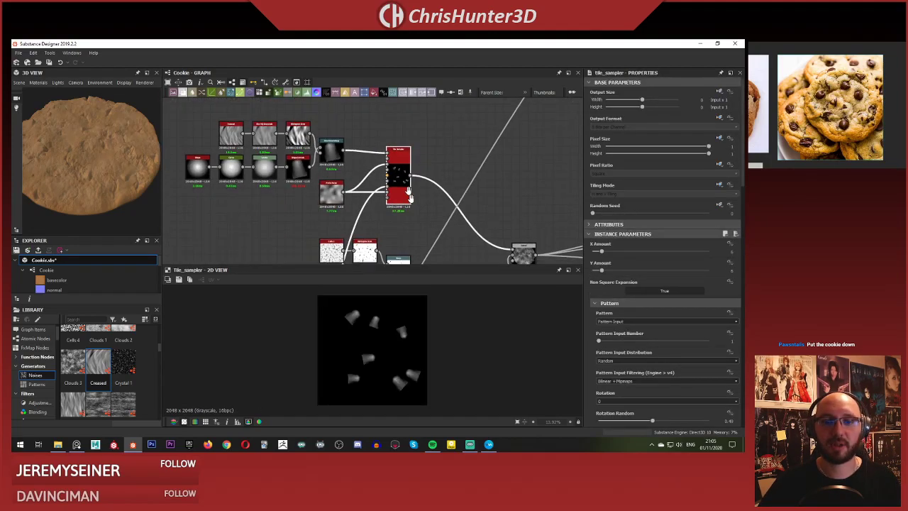
# Preview the Max (Lighten) Blend combining the chips with the cookie height, and examine how the chips sit there and on the 3D cookie.
pyautogui.scroll(6, 498, 214)
pyautogui.moveTo(498, 259); pyautogui.dragTo(465, 215, button='middle')
pyautogui.doubleClick(482, 216)
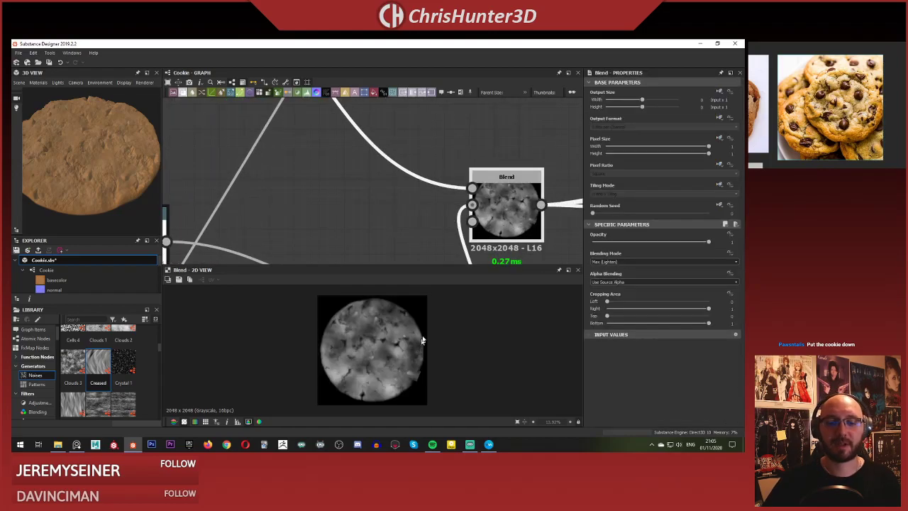
pyautogui.scroll(5, 421, 338)
pyautogui.scroll(-1, 385, 366)
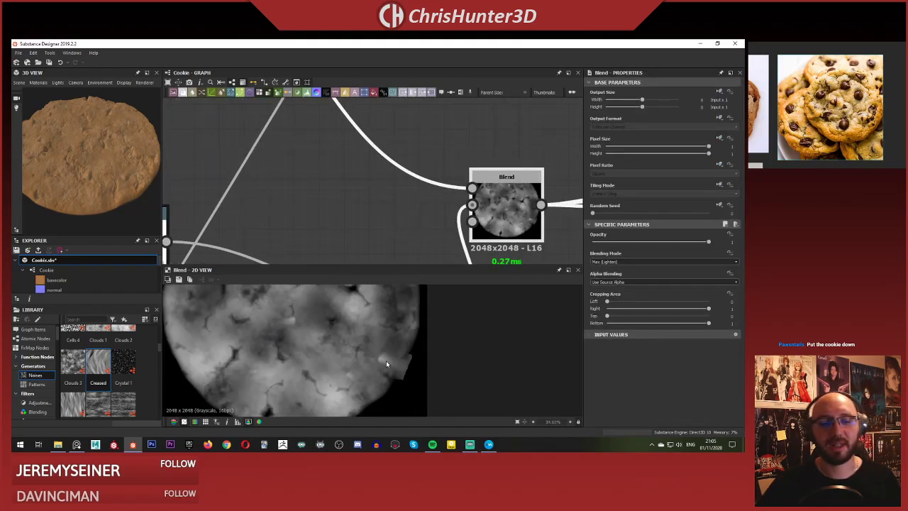
pyautogui.moveTo(129, 187); pyautogui.dragTo(48, 140)
pyautogui.scroll(-5, 382, 330)
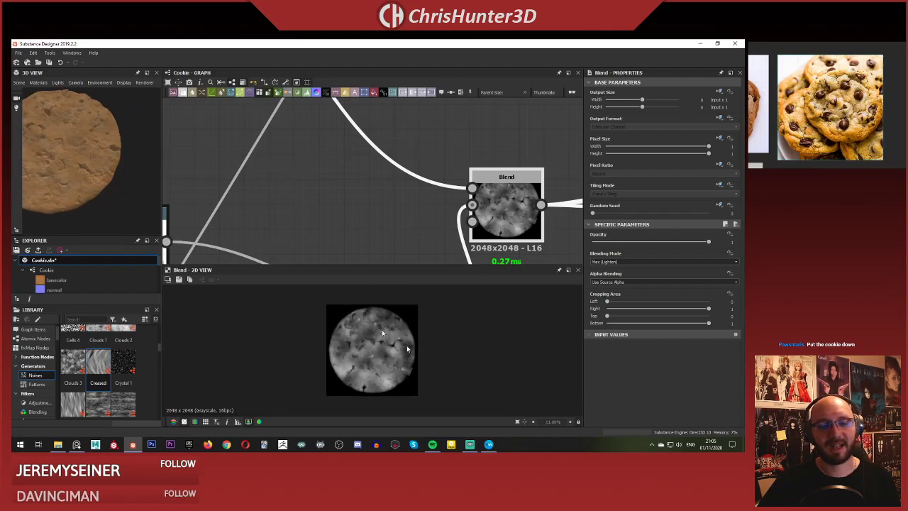
pyautogui.scroll(2, 381, 329)
pyautogui.scroll(-3, 347, 171)
pyautogui.moveTo(348, 174); pyautogui.dragTo(435, 203, button='middle')
pyautogui.scroll(3, 424, 186)
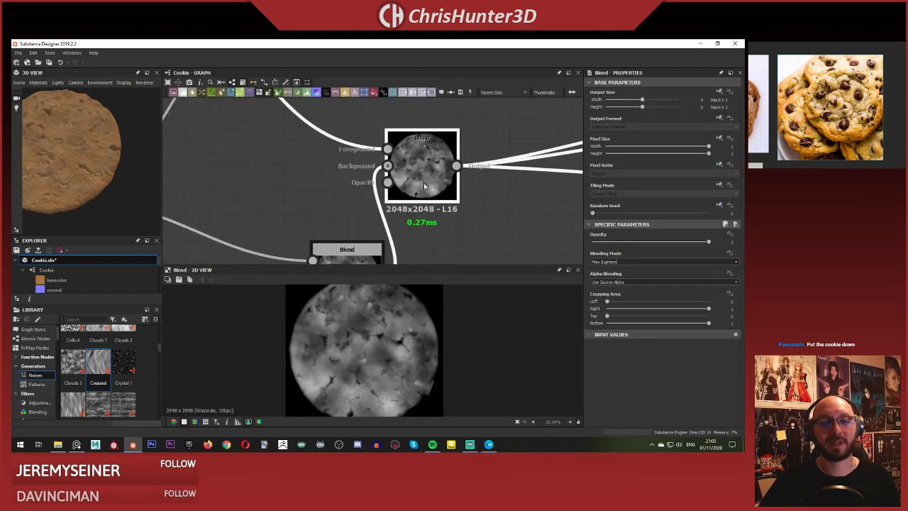
# Add a Height Blend node and place it in the clear space above the final height Blend node.
pyautogui.scroll(-3, 369, 165)
pyautogui.press('space')
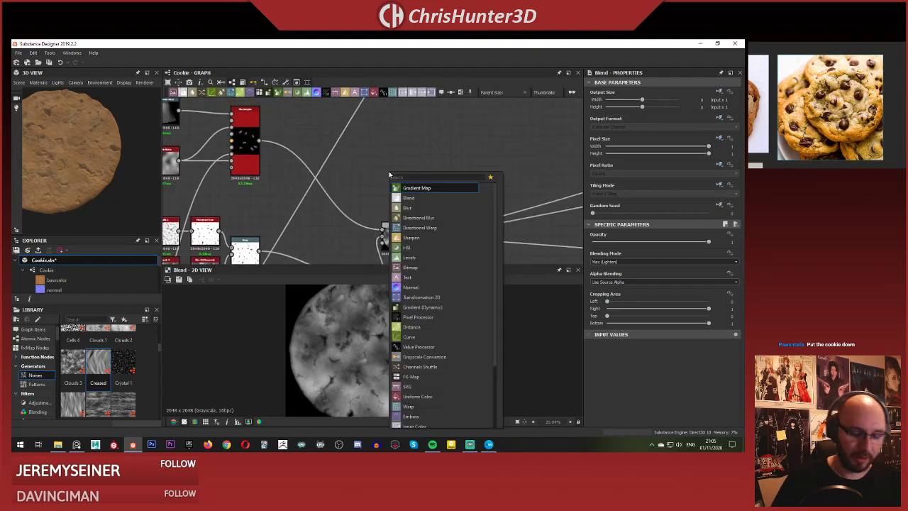
pyautogui.write('height')
pyautogui.press('Return')
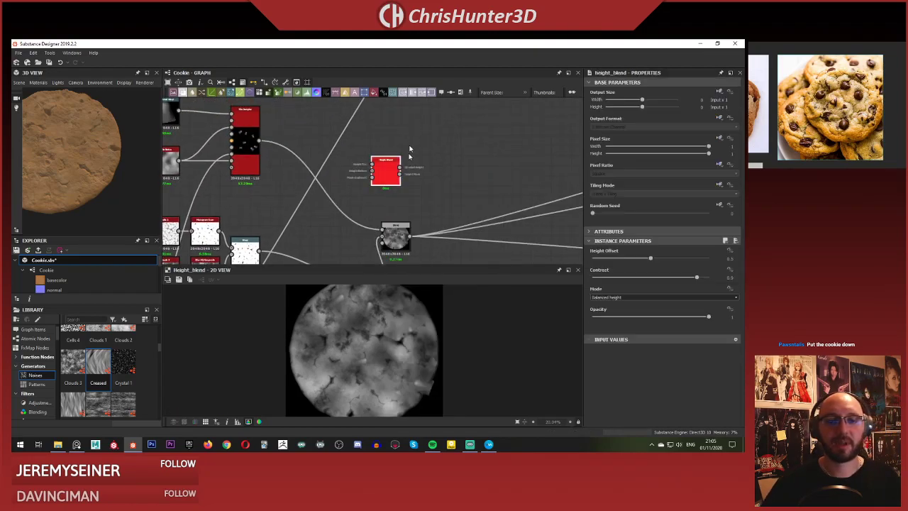
pyautogui.scroll(3, 409, 156)
pyautogui.moveTo(328, 163); pyautogui.dragTo(405, 192, button='middle')
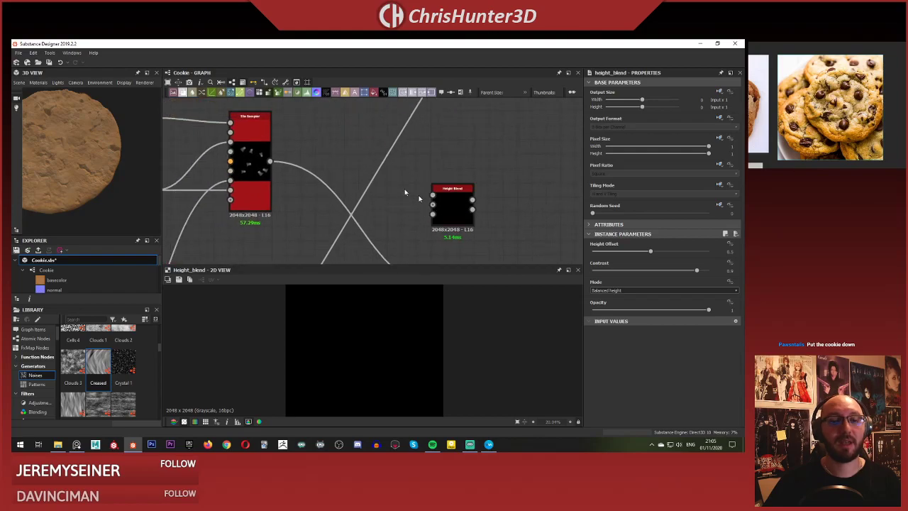
pyautogui.click(473, 208)
pyautogui.scroll(-3, 419, 216)
pyautogui.moveTo(418, 227); pyautogui.dragTo(385, 183, button='middle')
pyautogui.scroll(1, 421, 173)
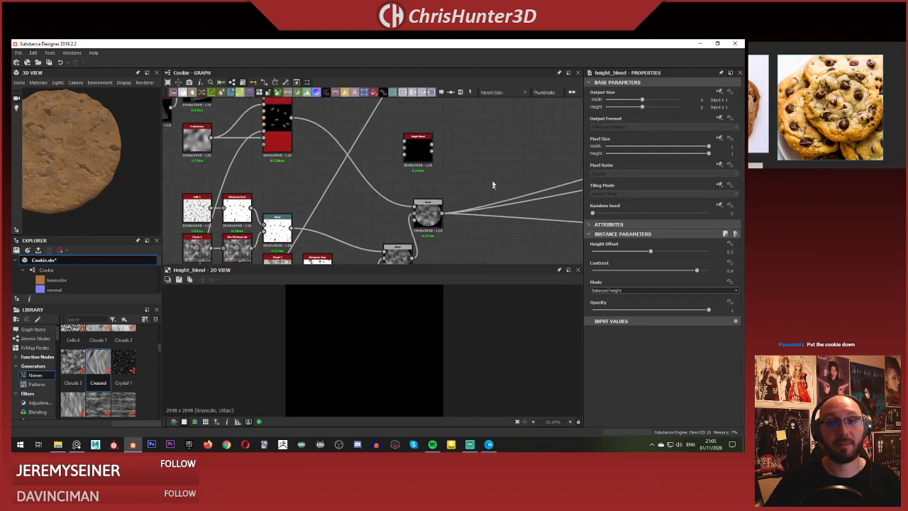
pyautogui.moveTo(425, 151); pyautogui.dragTo(466, 152)
pyautogui.scroll(2, 436, 167)
pyautogui.scroll(-2, 395, 240)
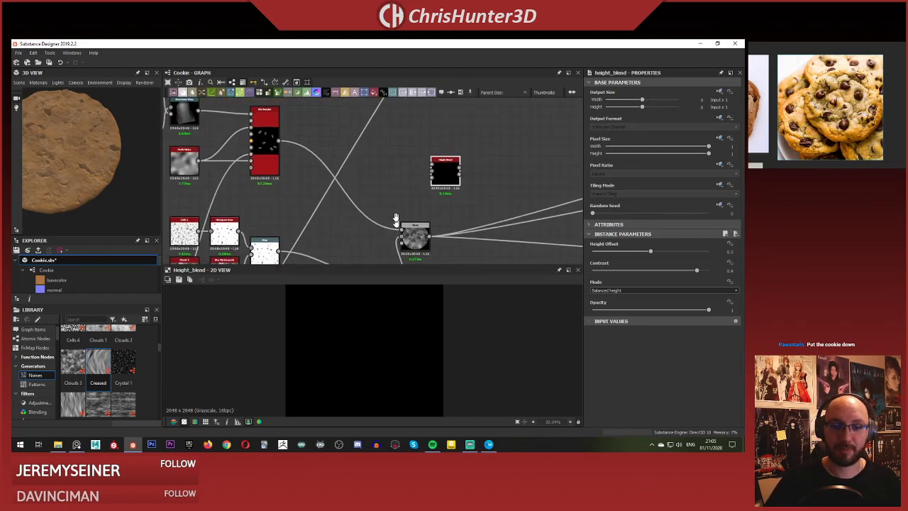
# Connect the second-to-last Blend and the Tile Sampler to the Height Blend's bottom and top height inputs, and preview the blended height.
pyautogui.moveTo(395, 217); pyautogui.dragTo(397, 160, button='middle')
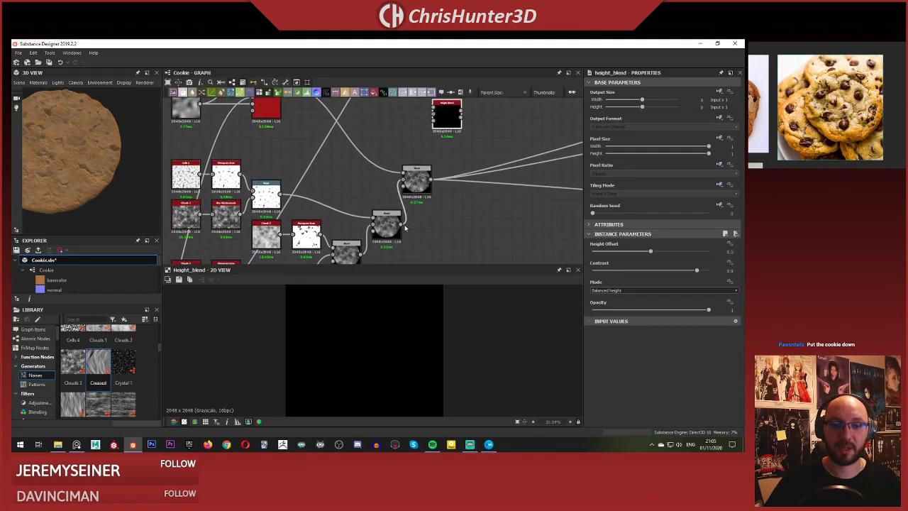
pyautogui.click(437, 116)
pyautogui.moveTo(357, 129); pyautogui.dragTo(357, 210, button='middle')
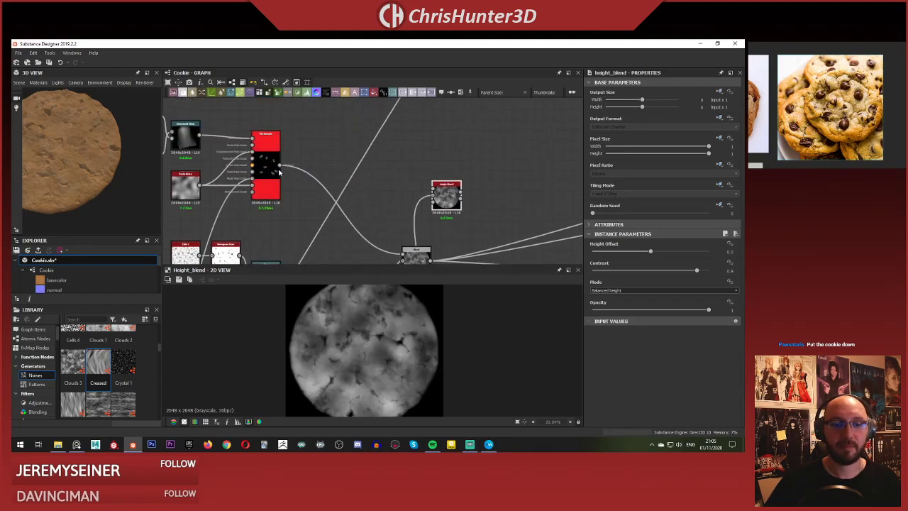
pyautogui.doubleClick(444, 202)
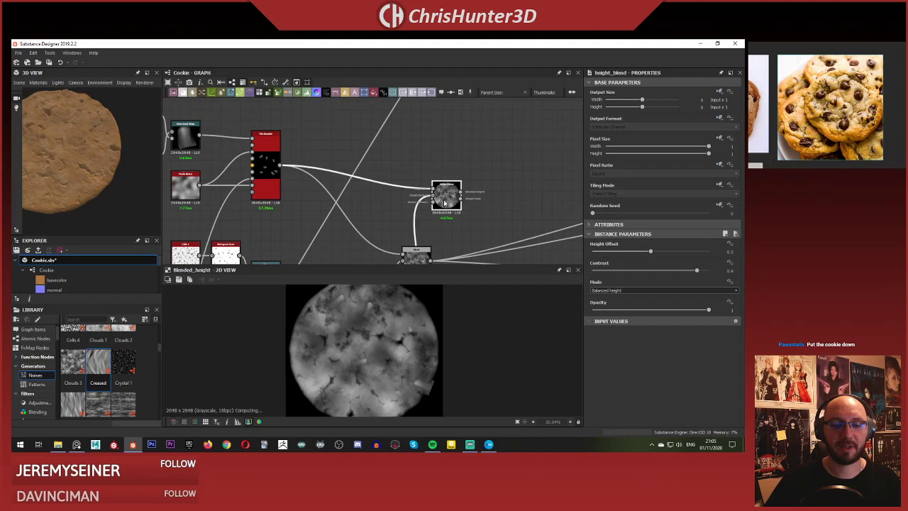
# Compare the Height Blend's blended height with the original Blend output, and examine its Height Mask output.
pyautogui.scroll(3, 449, 157)
pyautogui.moveTo(436, 230); pyautogui.dragTo(436, 134, button='middle')
pyautogui.moveTo(389, 245); pyautogui.dragTo(410, 182, button='middle')
pyautogui.click(386, 183)
pyautogui.scroll(-3, 410, 181)
pyautogui.click(427, 135)
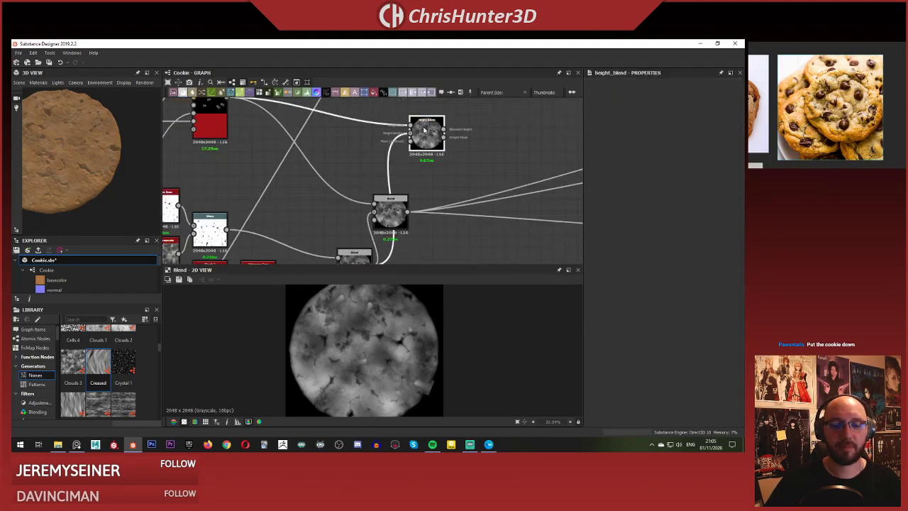
pyautogui.doubleClick(403, 212)
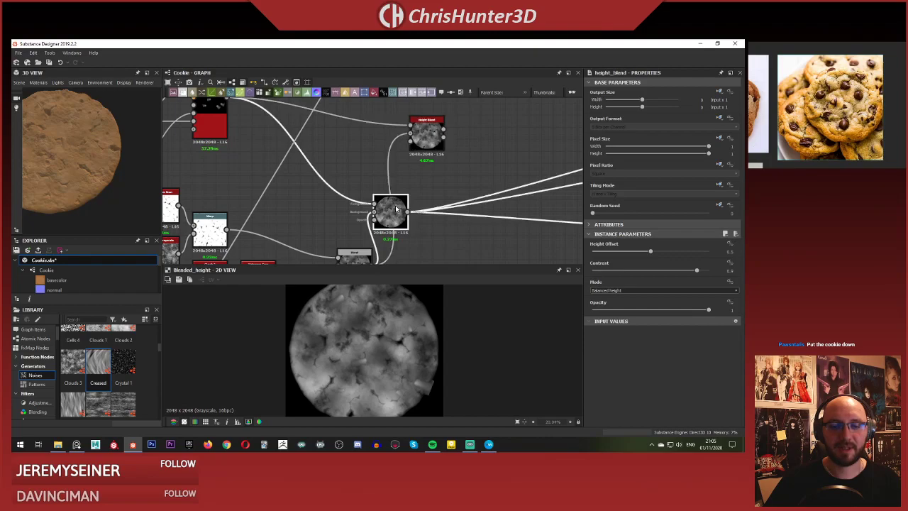
pyautogui.doubleClick(417, 143)
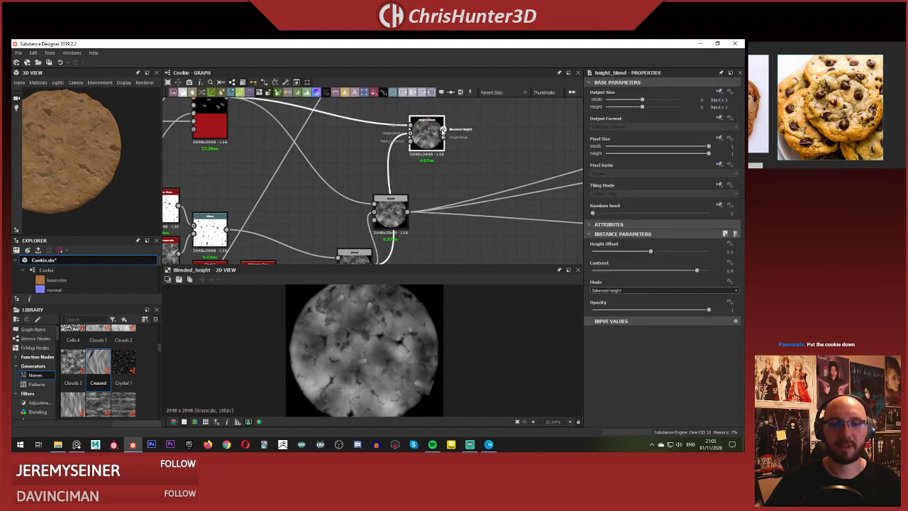
pyautogui.click(443, 138)
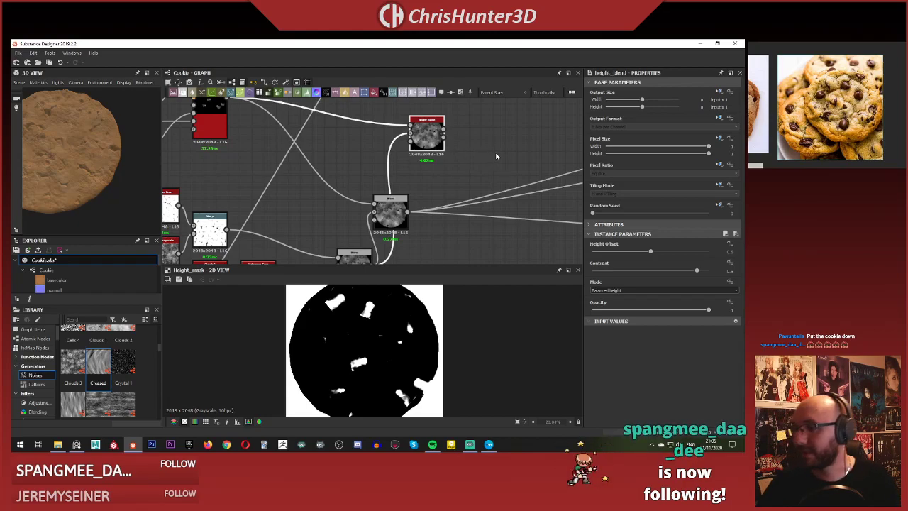
pyautogui.click(452, 138)
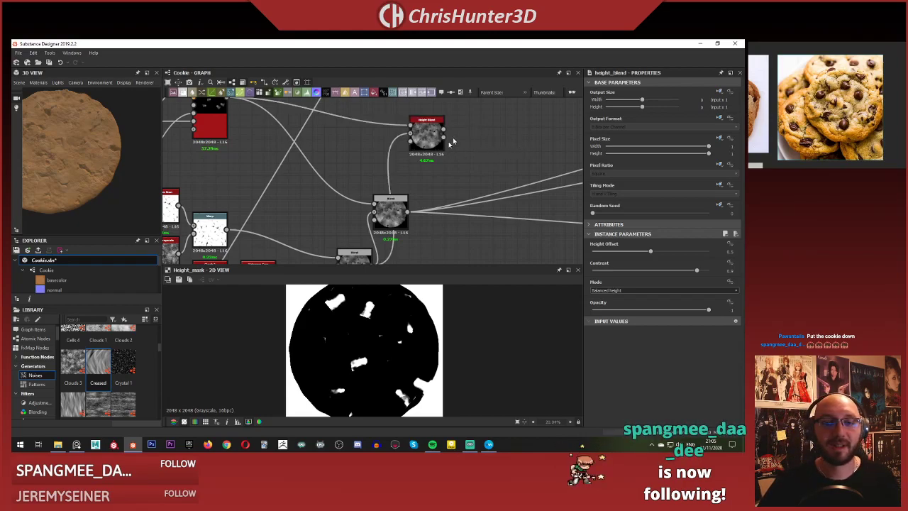
# Move the Height Blend node down, close to the final height Blend node.
pyautogui.scroll(-3, 451, 136)
pyautogui.moveTo(451, 137); pyautogui.dragTo(465, 195, button='middle')
pyautogui.moveTo(454, 195); pyautogui.dragTo(461, 218)
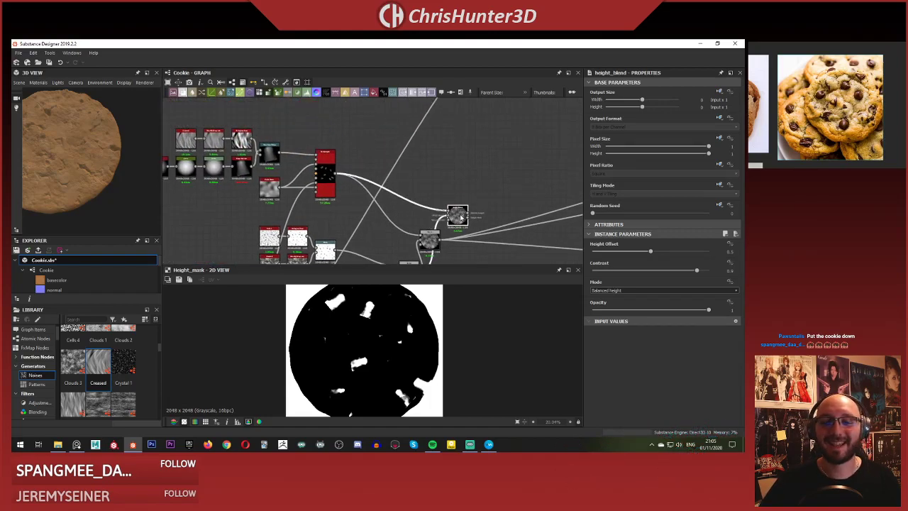
pyautogui.moveTo(464, 179); pyautogui.dragTo(462, 179, button='middle')
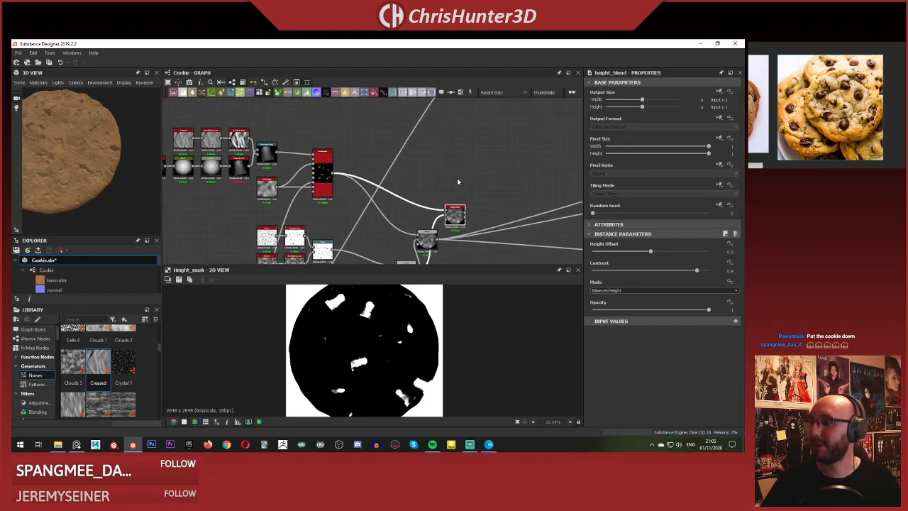
pyautogui.scroll(-3, 457, 176)
pyautogui.moveTo(439, 161); pyautogui.dragTo(417, 148, button='middle')
pyautogui.scroll(5, 424, 160)
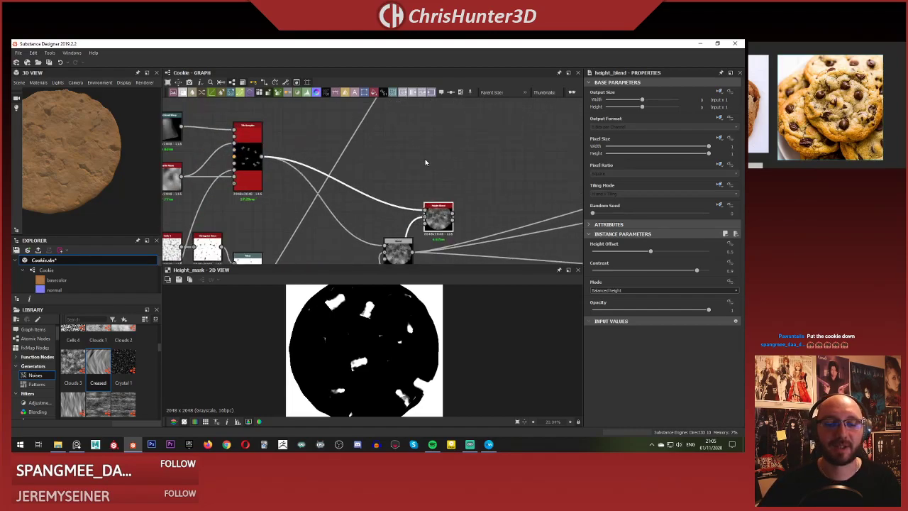
# Preview the blended height and transfer the final height Blend's outgoing links to the Height Blend's Blended Height output.
pyautogui.moveTo(440, 247); pyautogui.dragTo(433, 190, button='middle')
pyautogui.scroll(1, 433, 190)
pyautogui.doubleClick(434, 154)
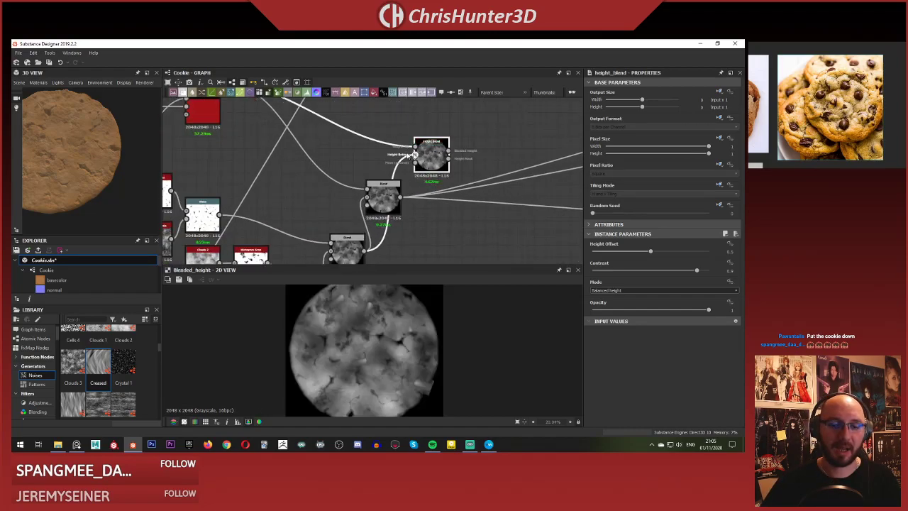
pyautogui.moveTo(387, 147); pyautogui.dragTo(398, 187, button='middle')
pyautogui.scroll(-2, 398, 187)
pyautogui.moveTo(423, 138); pyautogui.dragTo(423, 158, button='middle')
pyautogui.moveTo(428, 211); pyautogui.dragTo(416, 163, button='middle')
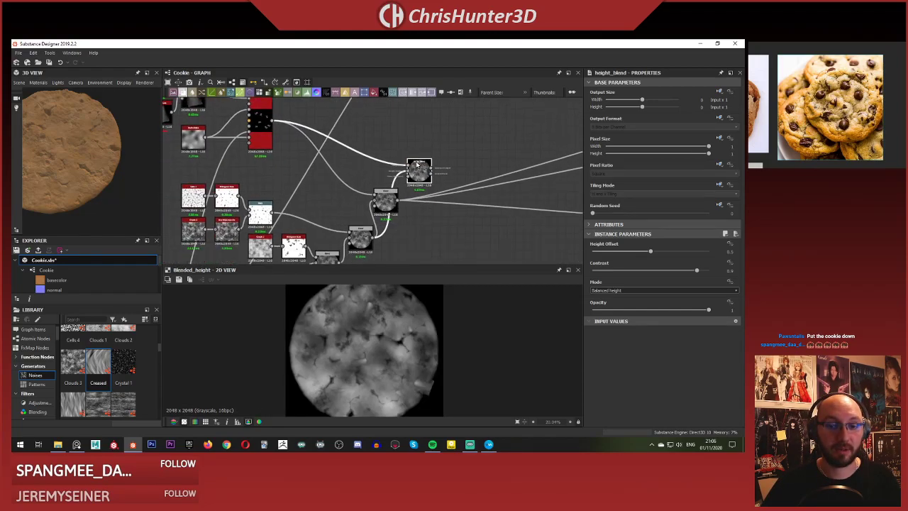
pyautogui.scroll(3, 389, 198)
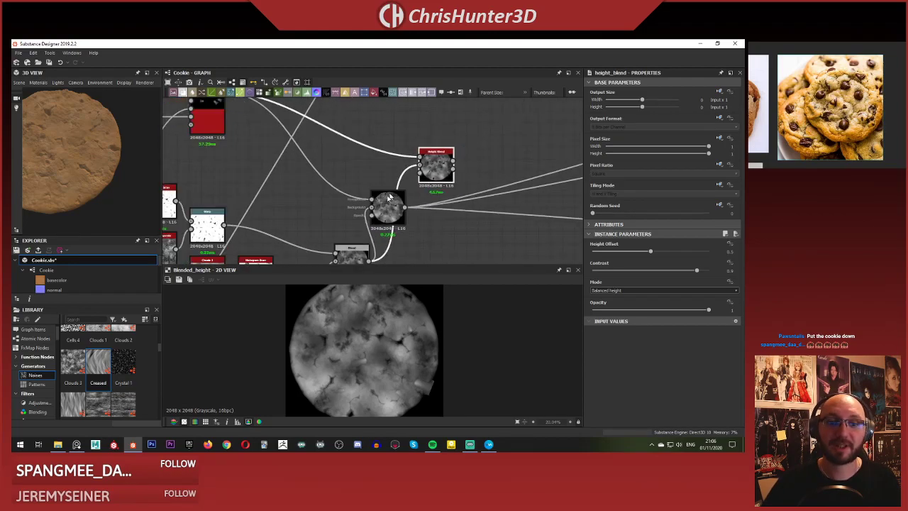
pyautogui.moveTo(401, 200); pyautogui.dragTo(454, 163)
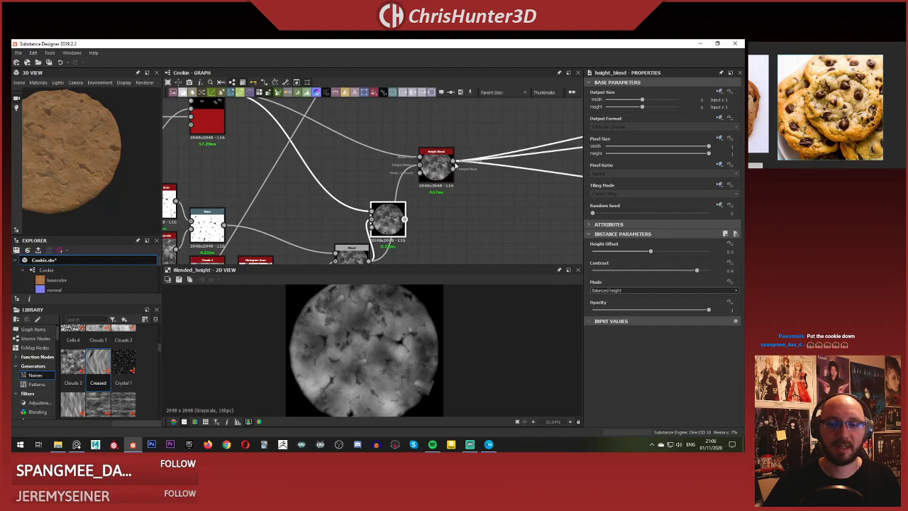
# Examine the cookie's surface relief up close in the 3D view.
pyautogui.scroll(-4, 306, 164)
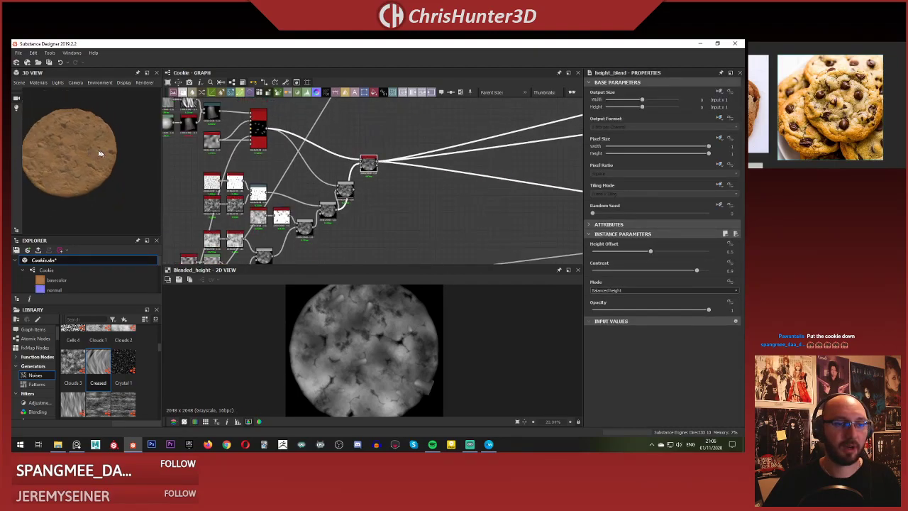
pyautogui.scroll(5, 100, 153)
pyautogui.moveTo(121, 151); pyautogui.dragTo(95, 198)
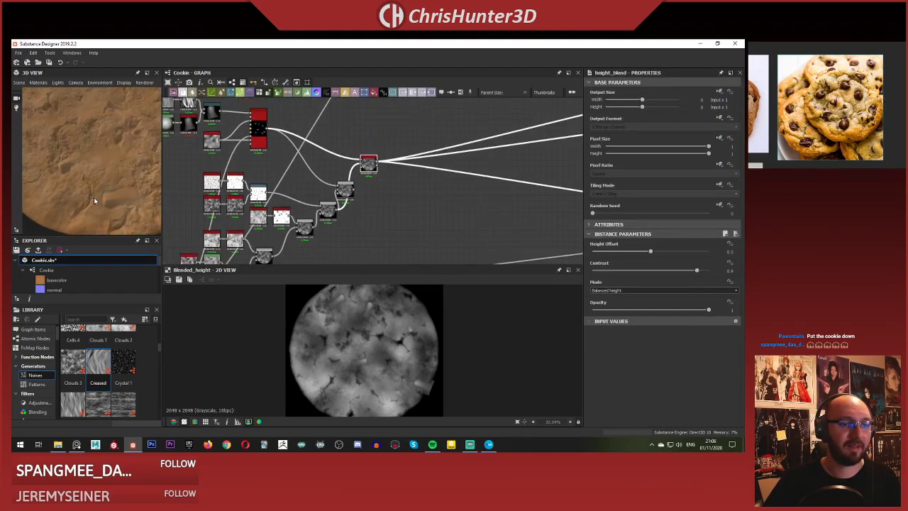
# Connect the Height Blend's Height Mask output to the Opacity input of the chip-colour Blend node and preview that Blend.
pyautogui.scroll(-3, 391, 199)
pyautogui.scroll(4, 391, 199)
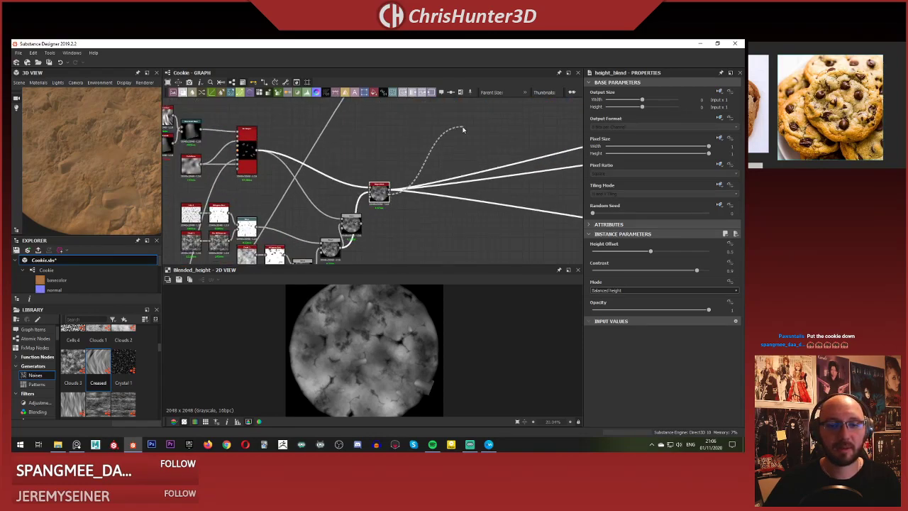
pyautogui.scroll(8, 390, 168)
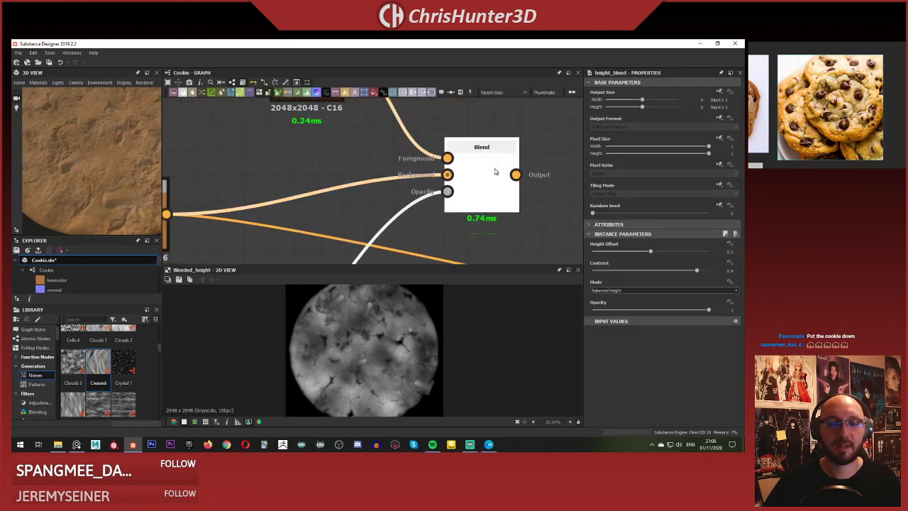
pyautogui.doubleClick(495, 172)
pyautogui.scroll(-2, 284, 149)
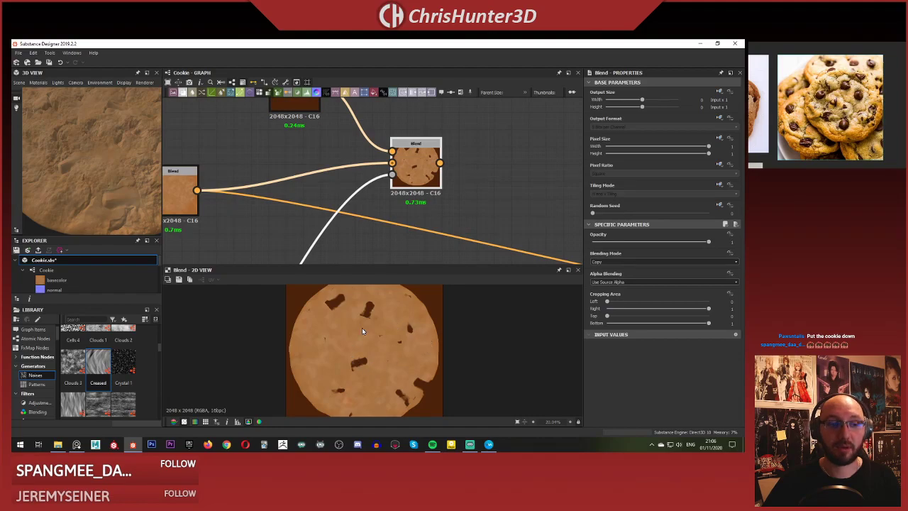
# Transfer the cookie-colour Blend's outgoing base colour link to the masked chip-colour Blend, and inspect the chips in the 3D view.
pyautogui.scroll(-3, 273, 145)
pyautogui.keyDown('shift'); pyautogui.moveTo(267, 153); pyautogui.dragTo(406, 136); pyautogui.keyUp('shift')
pyautogui.moveTo(132, 147); pyautogui.dragTo(113, 166)
pyautogui.scroll(-3, 105, 183)
pyautogui.scroll(3, 99, 167)
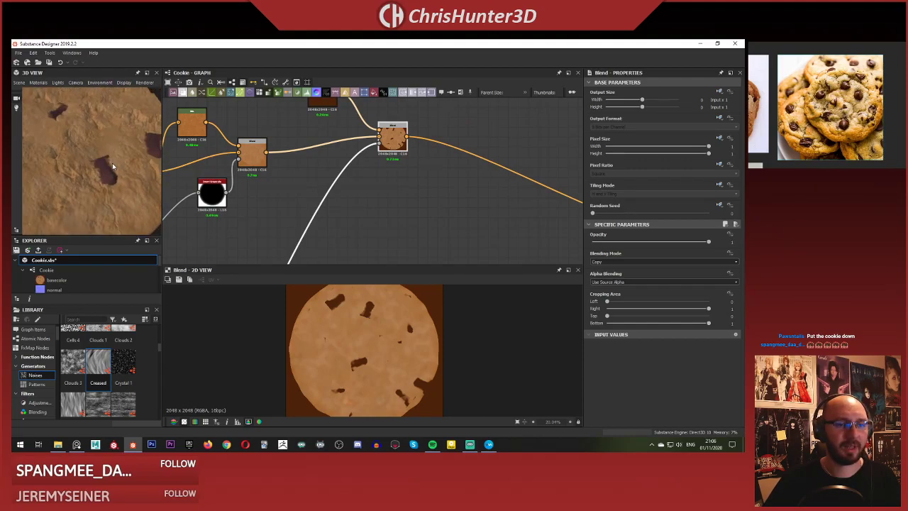
# Preview the PBR Albedo Safe Color node and examine its colour result and PBR Workflow setting.
pyautogui.scroll(-4, 435, 151)
pyautogui.moveTo(536, 200); pyautogui.dragTo(430, 182, button='middle')
pyautogui.scroll(6, 430, 182)
pyautogui.doubleClick(495, 151)
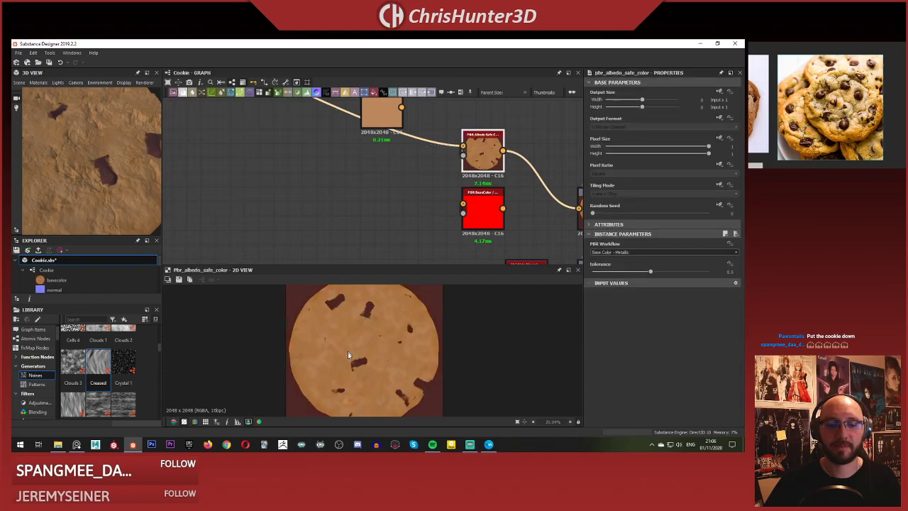
pyautogui.moveTo(505, 146); pyautogui.dragTo(451, 171, button='middle')
pyautogui.scroll(3, 452, 171)
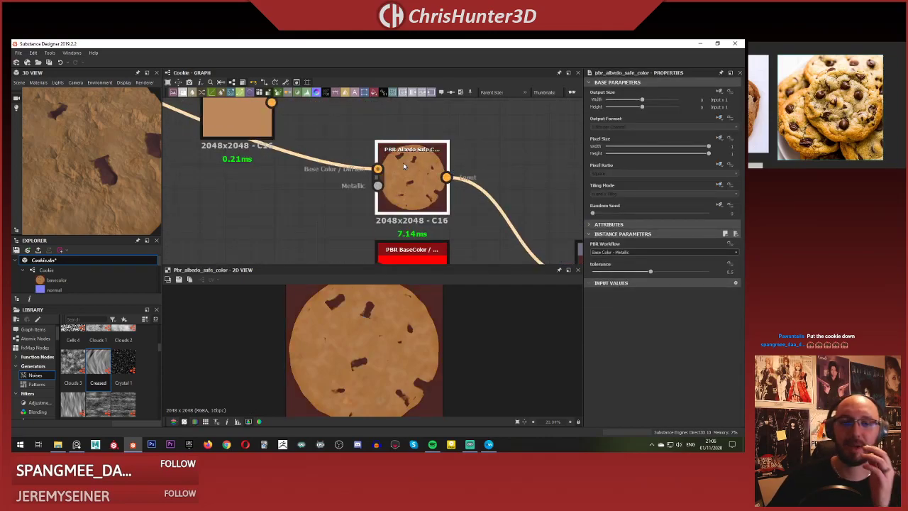
pyautogui.scroll(-4, 401, 140)
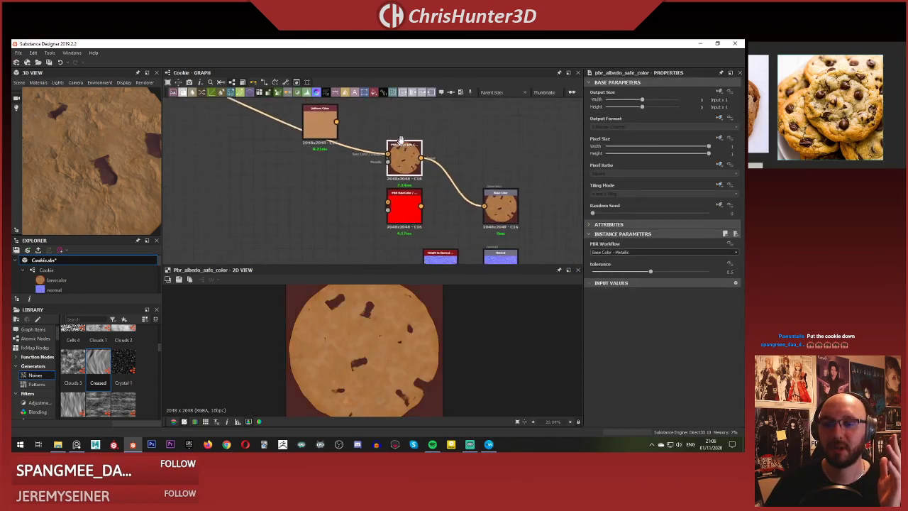
pyautogui.scroll(2, 402, 178)
pyautogui.moveTo(487, 109); pyautogui.dragTo(482, 139, button='middle')
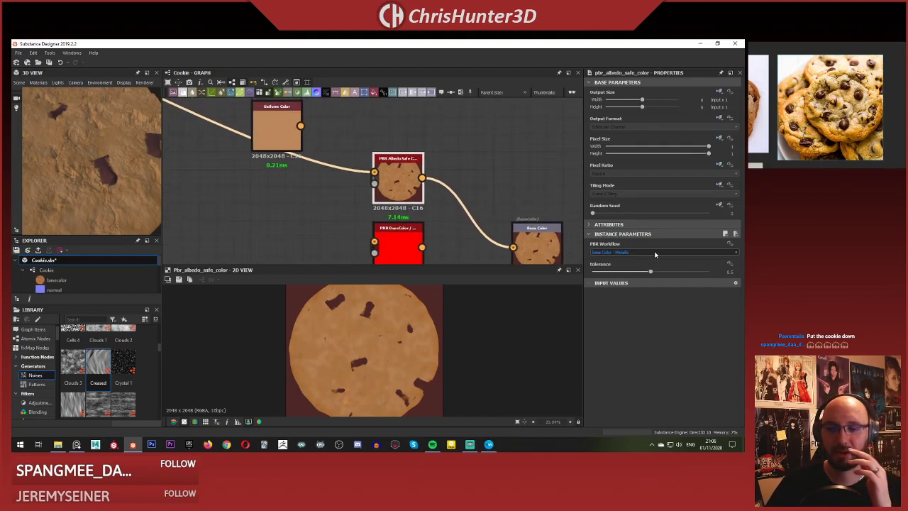
pyautogui.click(655, 253)
pyautogui.click(627, 257)
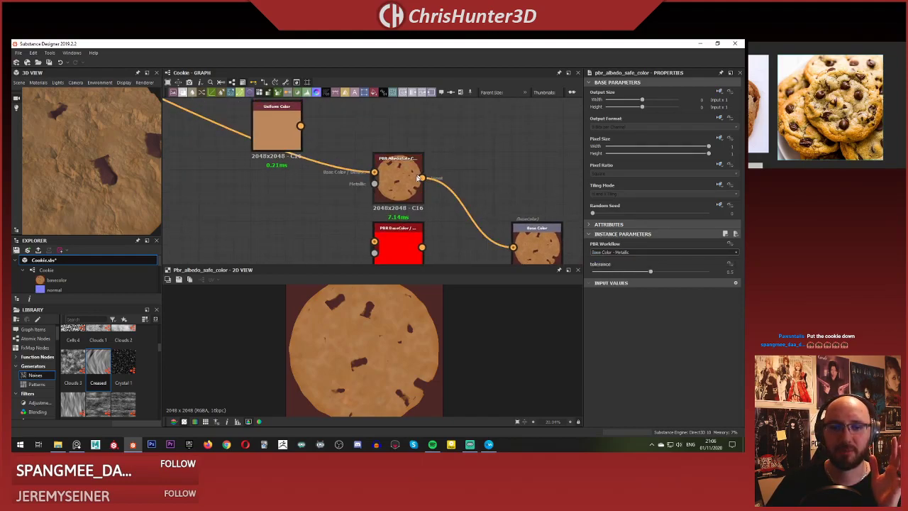
# Connect the masked chip-colour Blend to the PBR BaseColor / Metallic Validate node's base color input and preview the validation.
pyautogui.moveTo(421, 178); pyautogui.dragTo(484, 143, button='middle')
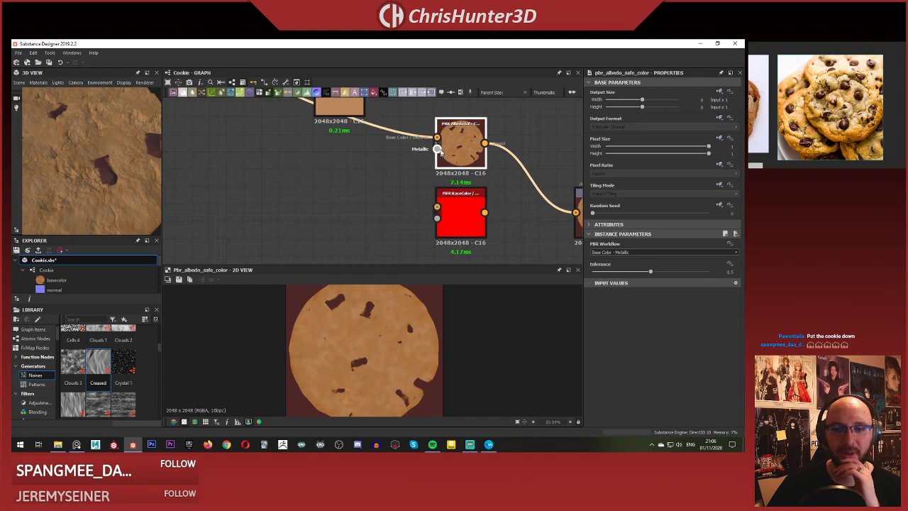
pyautogui.moveTo(440, 139); pyautogui.dragTo(456, 212)
pyautogui.doubleClick(456, 211)
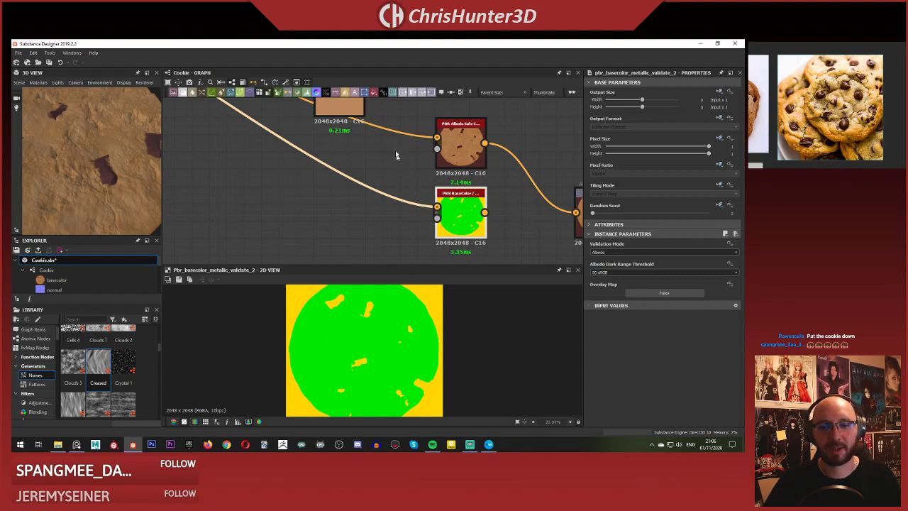
pyautogui.click(362, 159)
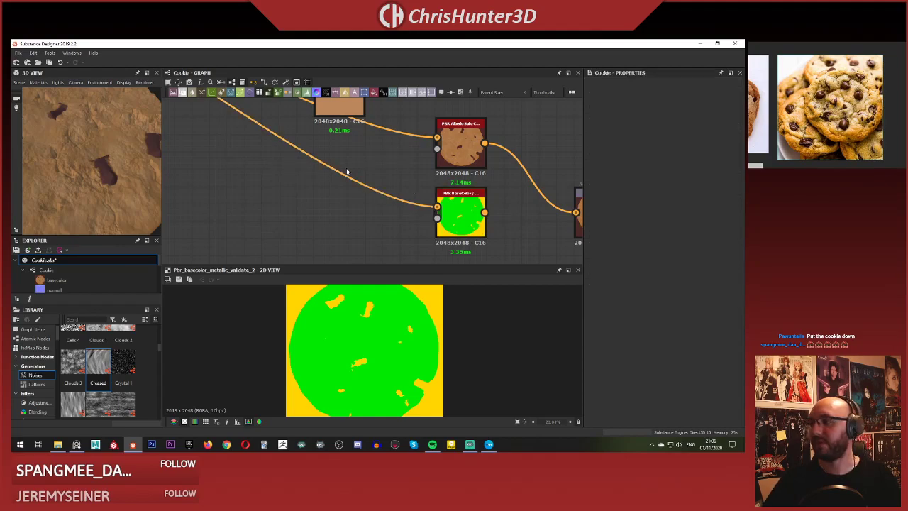
pyautogui.scroll(-2, 347, 168)
pyautogui.scroll(-2, 346, 168)
pyautogui.moveTo(318, 174); pyautogui.dragTo(347, 192, button='middle')
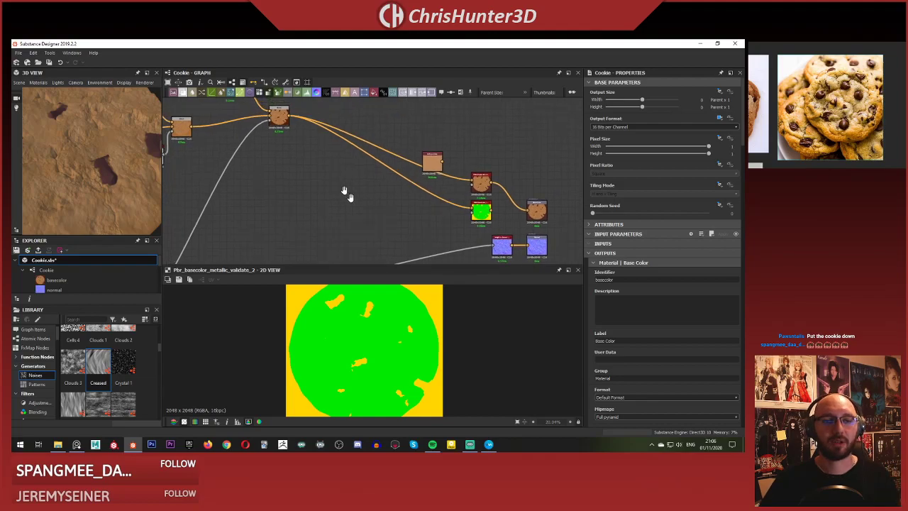
# Preview the masked chip-colour Blend and its dark brown Uniform Color, and examine the chip colours and the nodes' settings.
pyautogui.scroll(5, 255, 113)
pyautogui.moveTo(423, 206); pyautogui.dragTo(496, 209, button='middle')
pyautogui.scroll(-3, 465, 210)
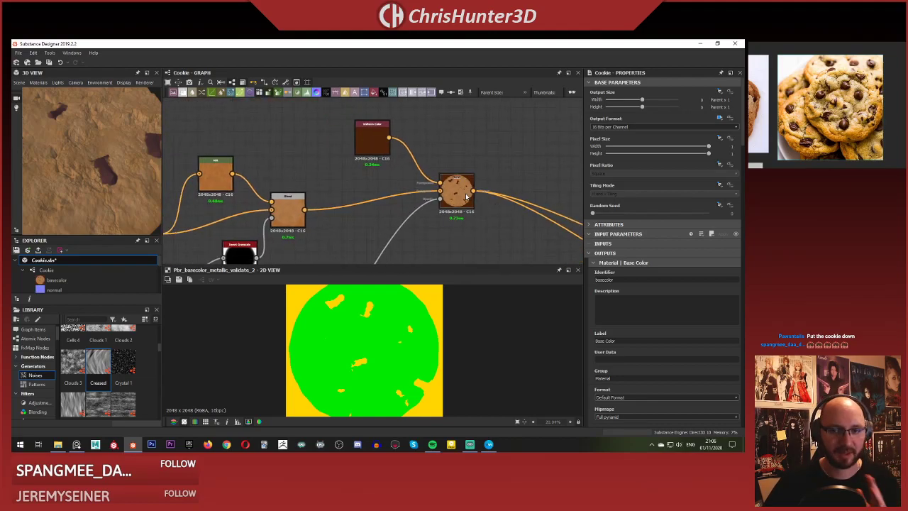
pyautogui.doubleClick(456, 190)
pyautogui.doubleClick(372, 139)
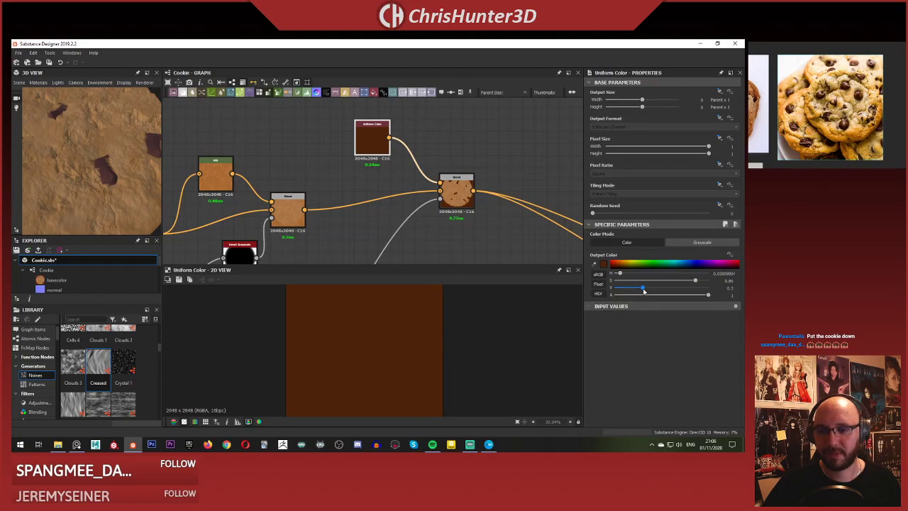
pyautogui.doubleClick(454, 195)
pyautogui.scroll(-3, 454, 195)
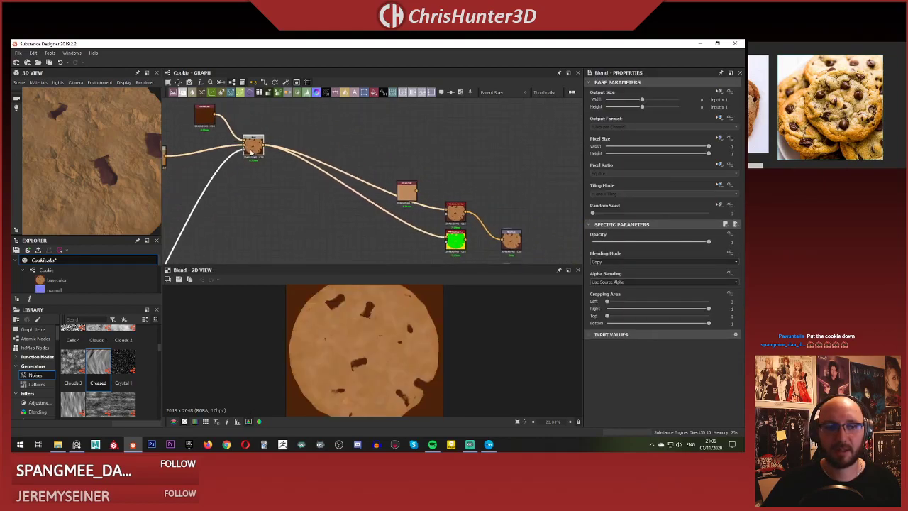
pyautogui.moveTo(318, 190); pyautogui.dragTo(376, 142, button='middle')
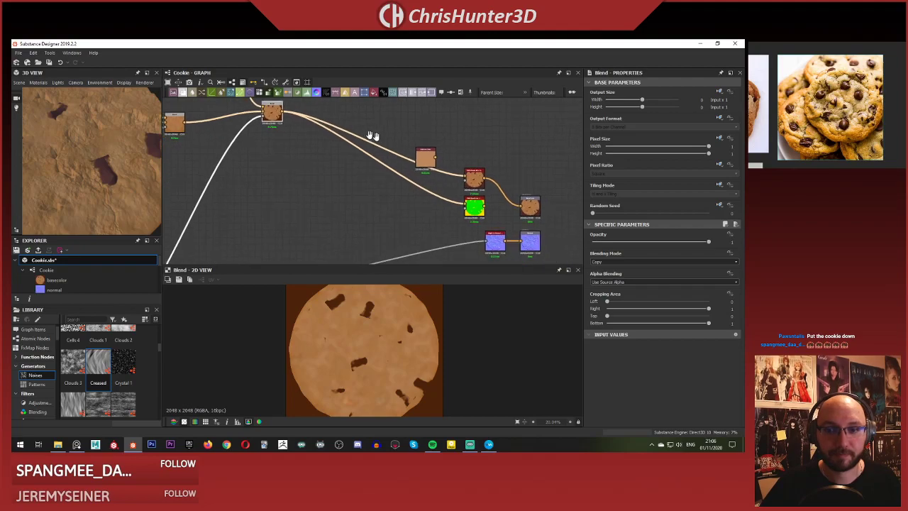
pyautogui.scroll(6, 484, 186)
pyautogui.scroll(-3, 334, 154)
pyautogui.moveTo(304, 152); pyautogui.dragTo(556, 263, button='middle')
pyautogui.scroll(-1, 353, 133)
pyautogui.scroll(4, 353, 133)
pyautogui.moveTo(353, 134); pyautogui.dragTo(504, 197, button='middle')
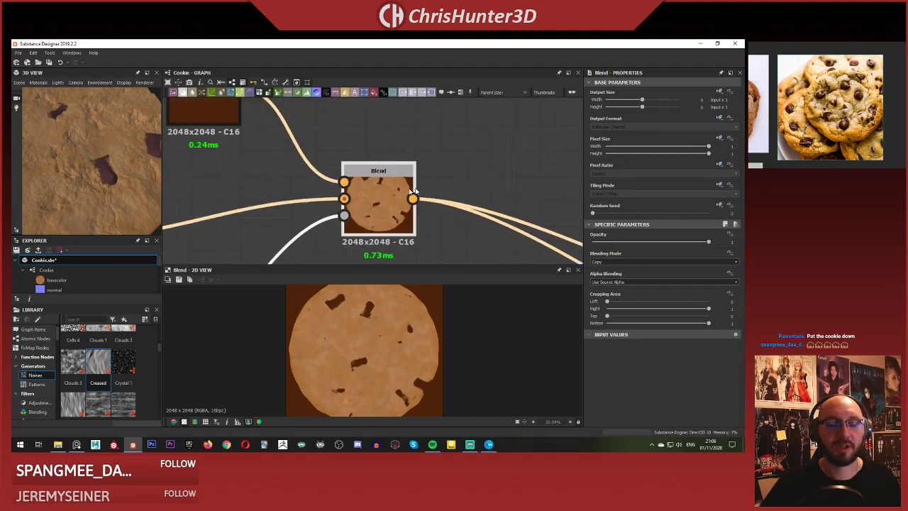
pyautogui.scroll(-2, 358, 215)
pyautogui.moveTo(359, 215); pyautogui.dragTo(383, 209, button='middle')
pyautogui.scroll(-2, 389, 353)
pyautogui.scroll(3, 390, 354)
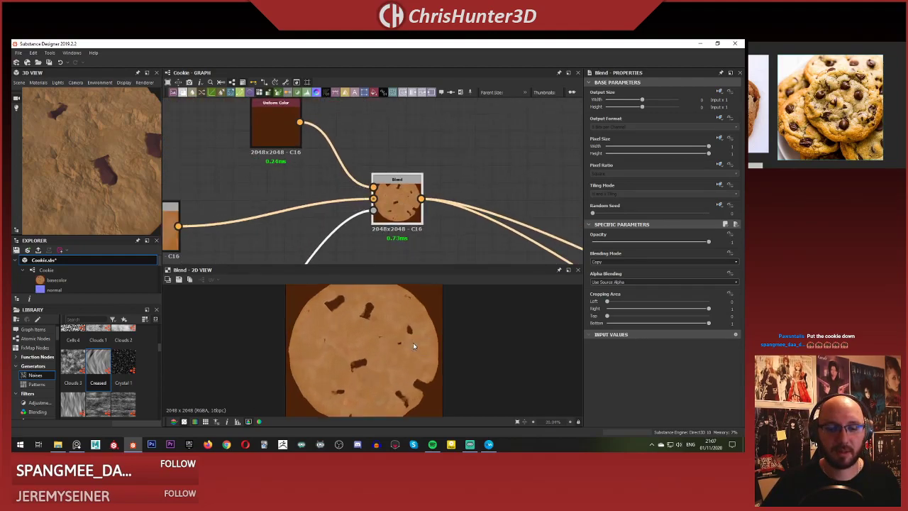
pyautogui.scroll(-3, 435, 249)
pyautogui.scroll(3, 386, 202)
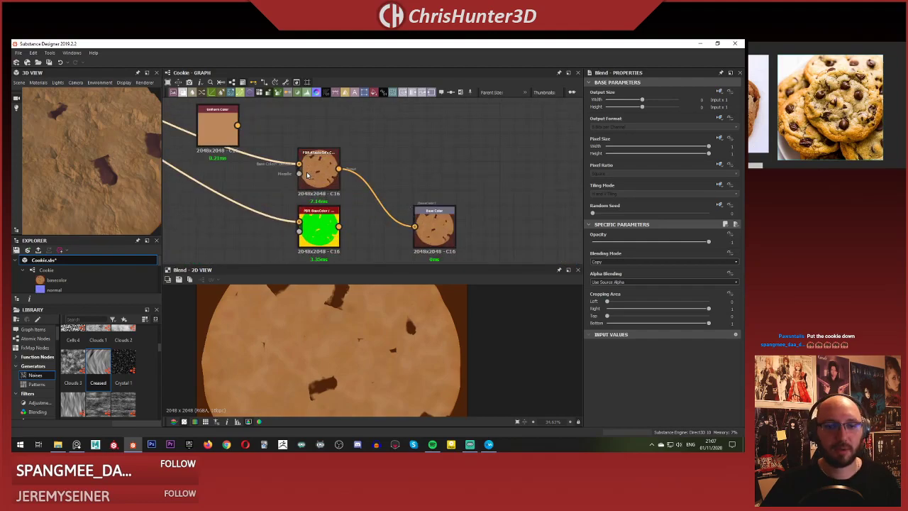
# Set the PBR BaseColor / Metallic Validate node's Albedo Dark Range Threshold to 30 sRGB after previewing the PBR Albedo Safe Color node.
pyautogui.doubleClick(319, 170)
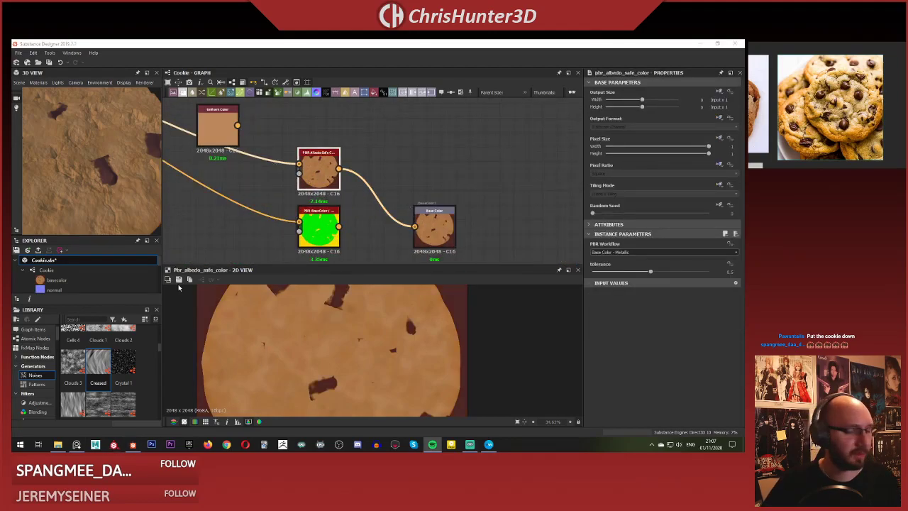
pyautogui.moveTo(417, 183); pyautogui.dragTo(508, 145, button='middle')
pyautogui.doubleClick(415, 196)
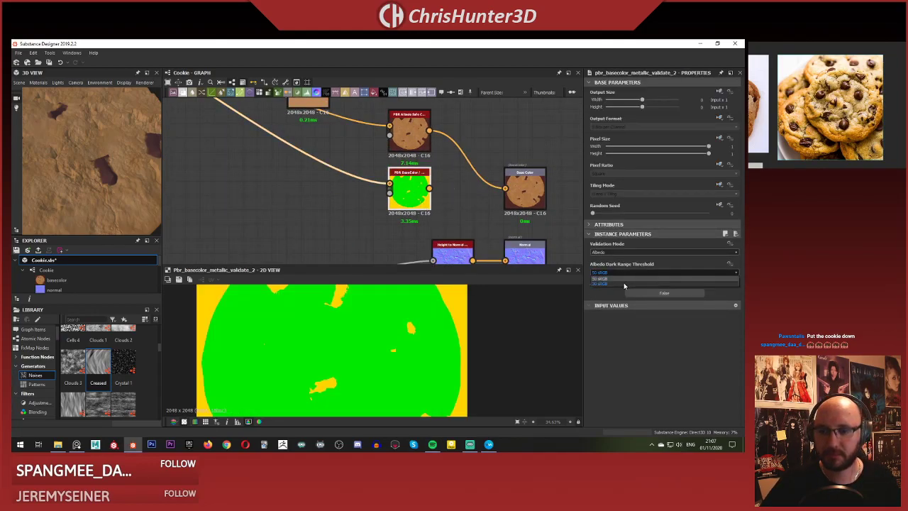
pyautogui.click(624, 282)
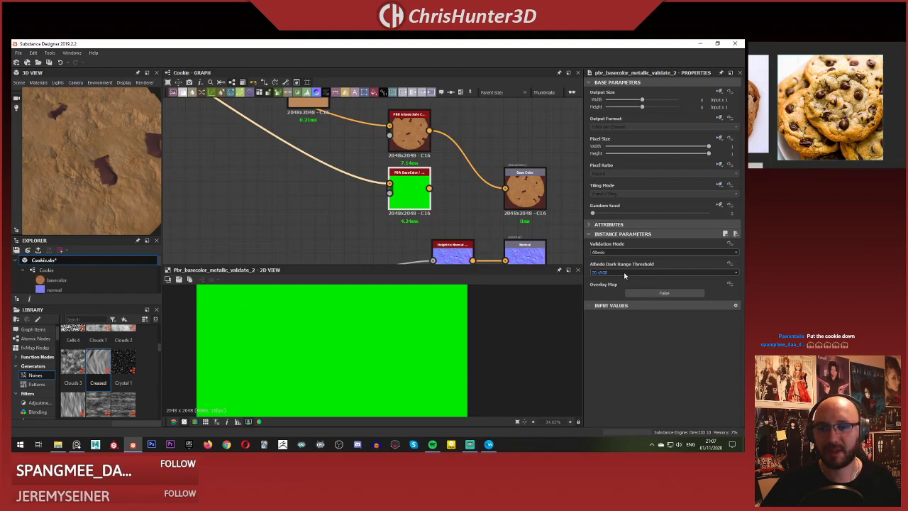
# Set the PBR Albedo Safe Color node's tolerance to 1 and check the full cookie in the 2D view.
pyautogui.doubleClick(409, 139)
pyautogui.moveTo(454, 164); pyautogui.dragTo(451, 195, button='middle')
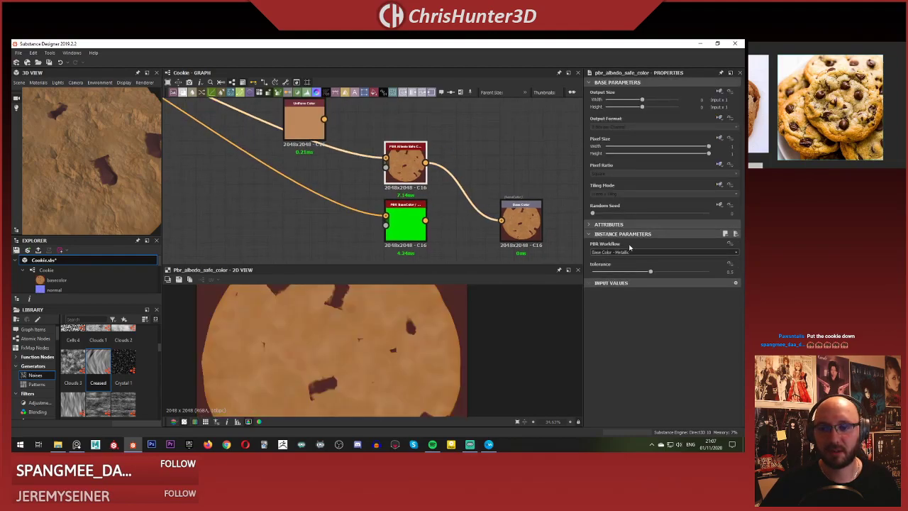
pyautogui.moveTo(648, 273); pyautogui.dragTo(744, 276)
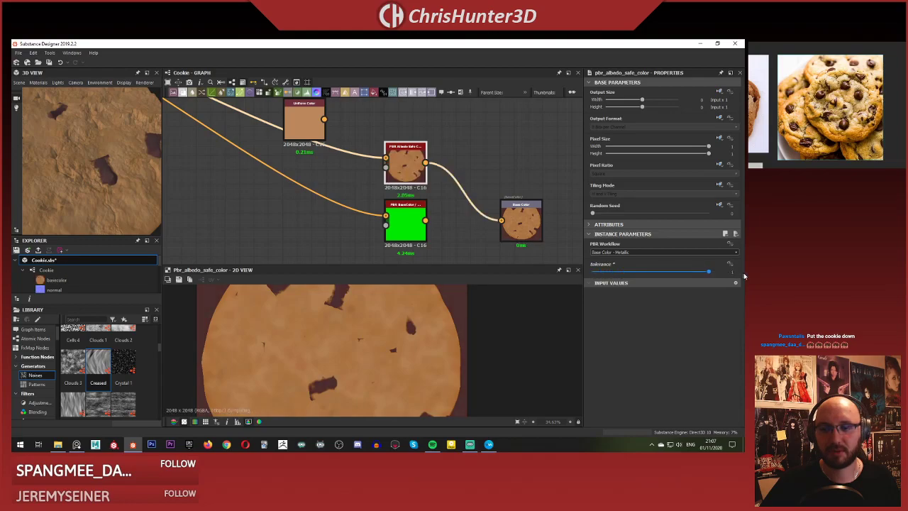
pyautogui.scroll(-3, 372, 346)
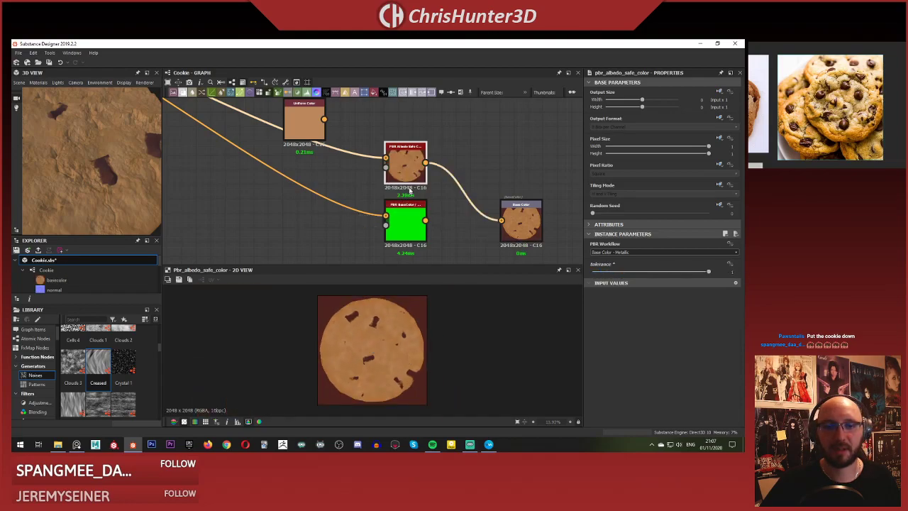
# Examine the whole cookie in the 3D view and check the colour nodes feeding its base colour.
pyautogui.scroll(-2, 59, 178)
pyautogui.moveTo(59, 179); pyautogui.dragTo(61, 124)
pyautogui.scroll(2, 76, 134)
pyautogui.scroll(-2, 80, 155)
pyautogui.moveTo(80, 155)
pyautogui.mouseDown()
pyautogui.moveTo(66, 165)
pyautogui.moveTo(67, 145)
pyautogui.moveTo(74, 159)
pyautogui.mouseUp()
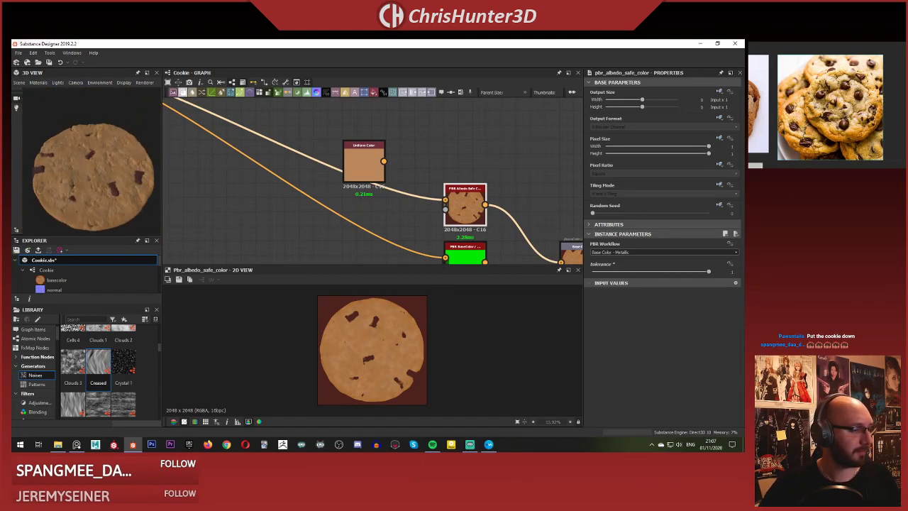
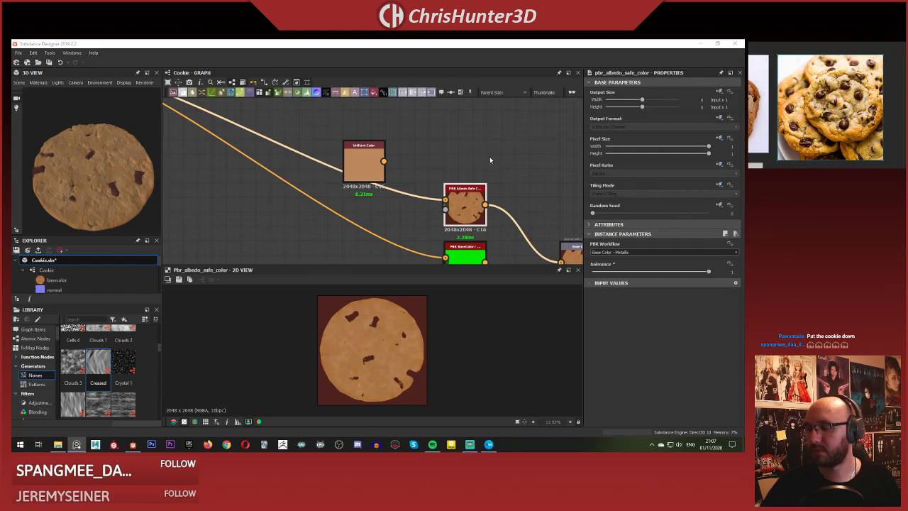
pyautogui.scroll(2, 340, 172)
pyautogui.scroll(-5, 404, 184)
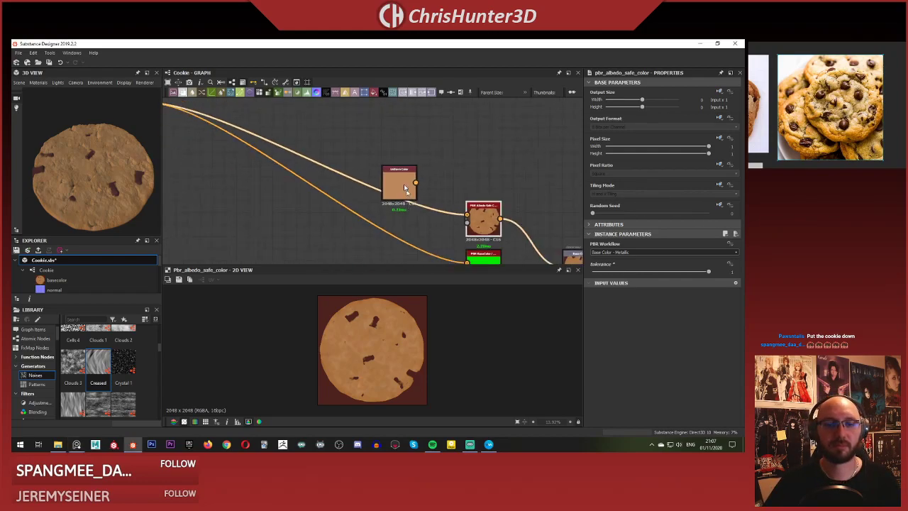
pyautogui.moveTo(409, 215); pyautogui.dragTo(390, 193, button='middle')
pyautogui.scroll(1, 394, 177)
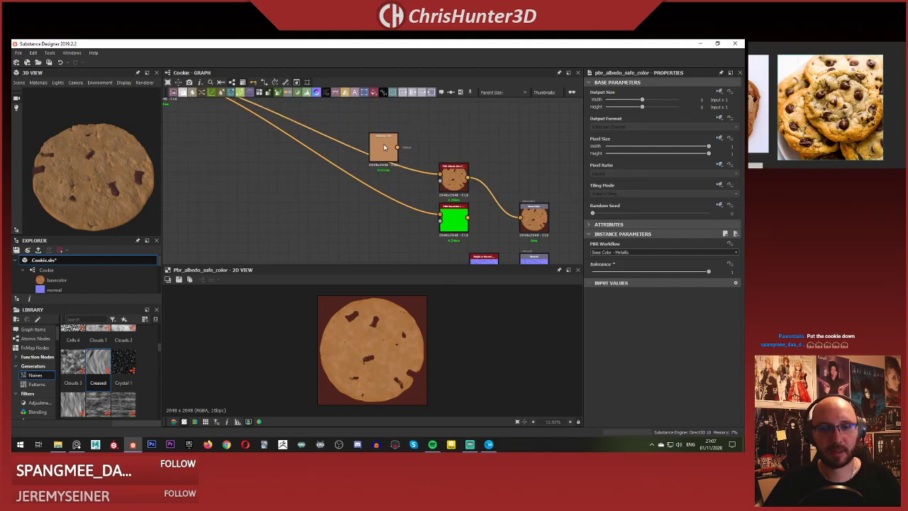
pyautogui.click(384, 147)
pyautogui.scroll(-1, 391, 144)
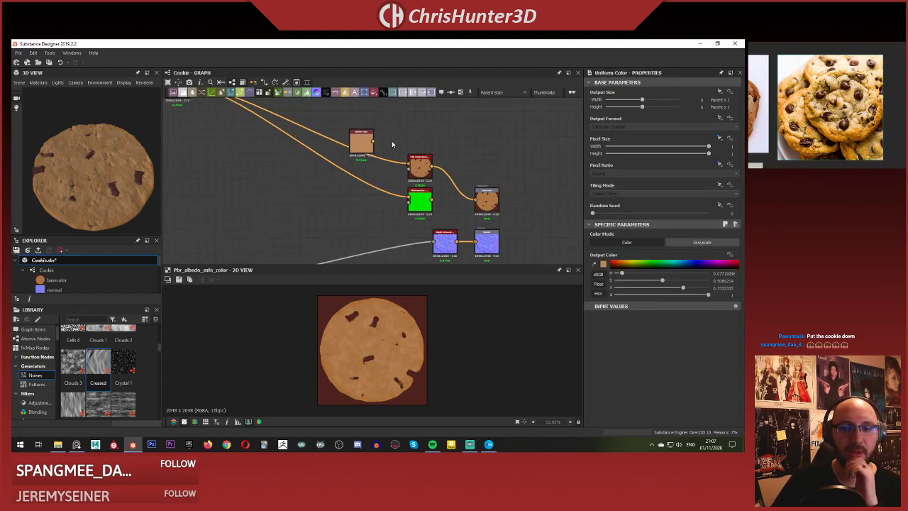
pyautogui.moveTo(339, 144); pyautogui.dragTo(484, 193, button='middle')
pyautogui.scroll(3, 484, 193)
pyautogui.moveTo(424, 172); pyautogui.dragTo(397, 217, button='middle')
pyautogui.scroll(2, 386, 162)
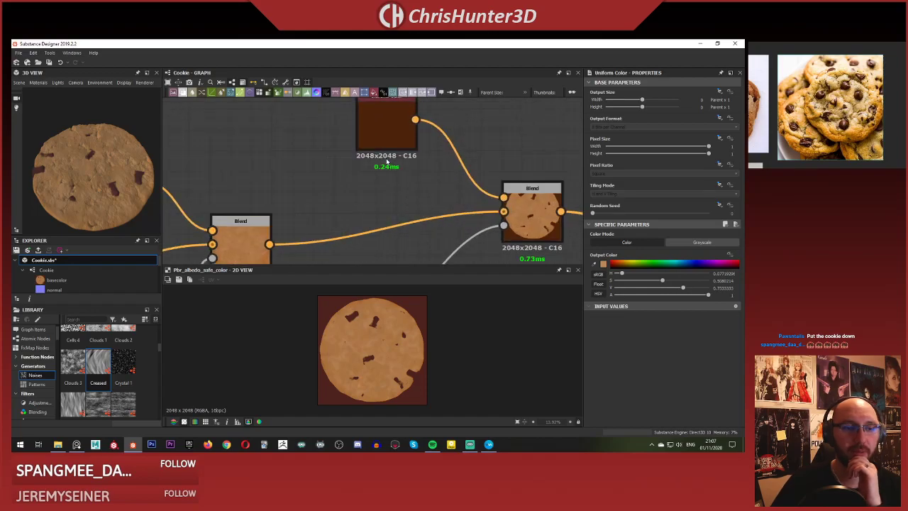
pyautogui.scroll(3, 112, 147)
pyautogui.scroll(-3, 110, 150)
pyautogui.moveTo(109, 150)
pyautogui.mouseDown()
pyautogui.moveTo(91, 170)
pyautogui.moveTo(92, 145)
pyautogui.moveTo(115, 203)
pyautogui.moveTo(118, 148)
pyautogui.mouseUp()
pyautogui.scroll(3, 92, 145)
pyautogui.scroll(-4, 107, 186)
pyautogui.scroll(4, 108, 184)
pyautogui.scroll(-3, 118, 147)
# Preview the Clouds 2 Histogram Scan and the Multiply Blend it feeds, to examine the cavity pattern in the cookie height.
pyautogui.scroll(-5, 389, 139)
pyautogui.moveTo(332, 202); pyautogui.dragTo(342, 139, button='middle')
pyautogui.scroll(-4, 404, 186)
pyautogui.moveTo(403, 187); pyautogui.dragTo(468, 121, button='middle')
pyautogui.scroll(6, 418, 145)
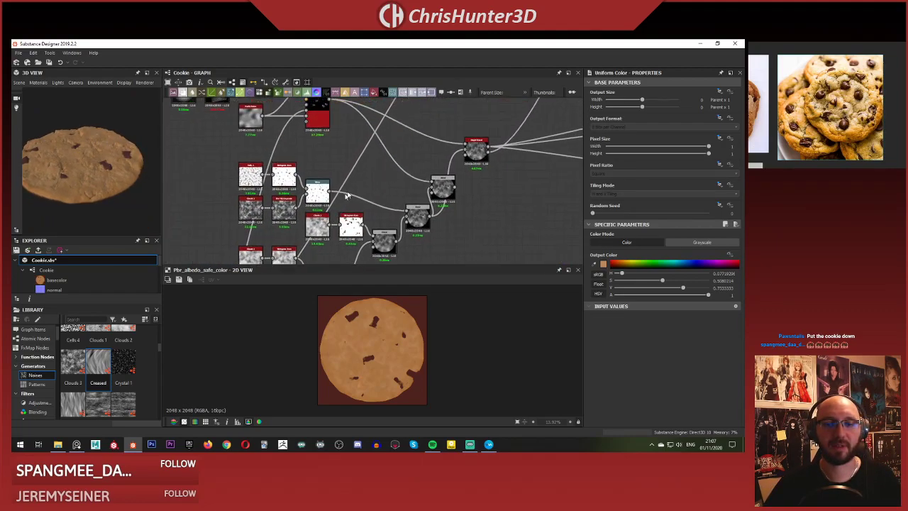
pyautogui.moveTo(449, 170); pyautogui.dragTo(486, 102, button='middle')
pyautogui.doubleClick(316, 193)
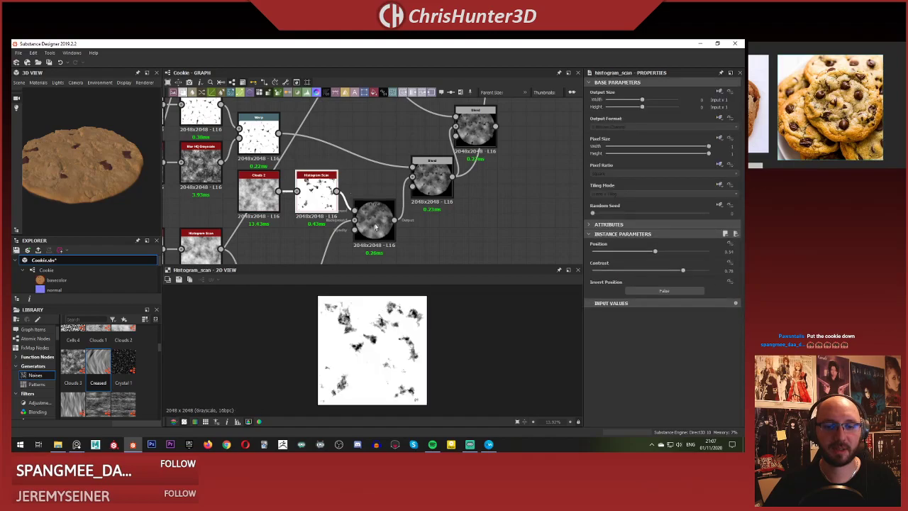
pyautogui.click(380, 220)
pyautogui.doubleClick(381, 223)
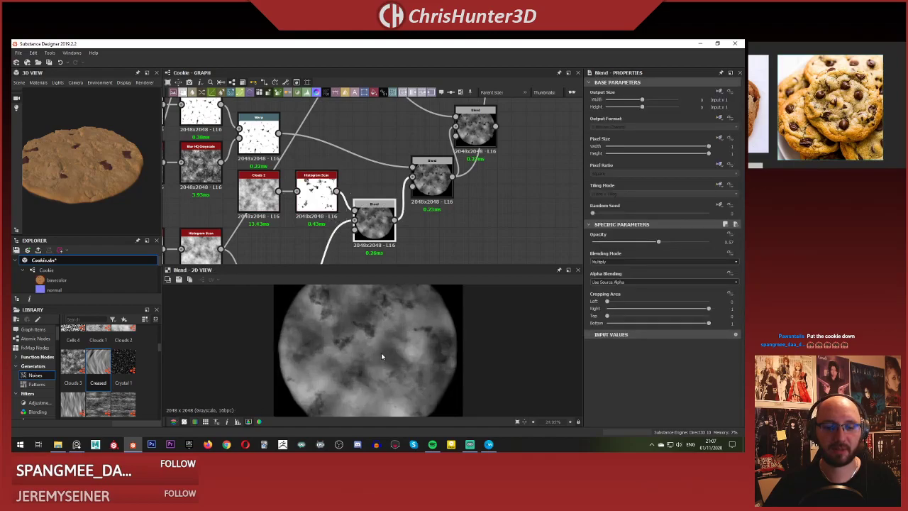
pyautogui.doubleClick(323, 199)
# Move the group of cookie-colour nodes away from the chip-colour nodes to make room in the graph.
pyautogui.scroll(-6, 324, 198)
pyautogui.moveTo(353, 142); pyautogui.dragTo(378, 257, button='middle')
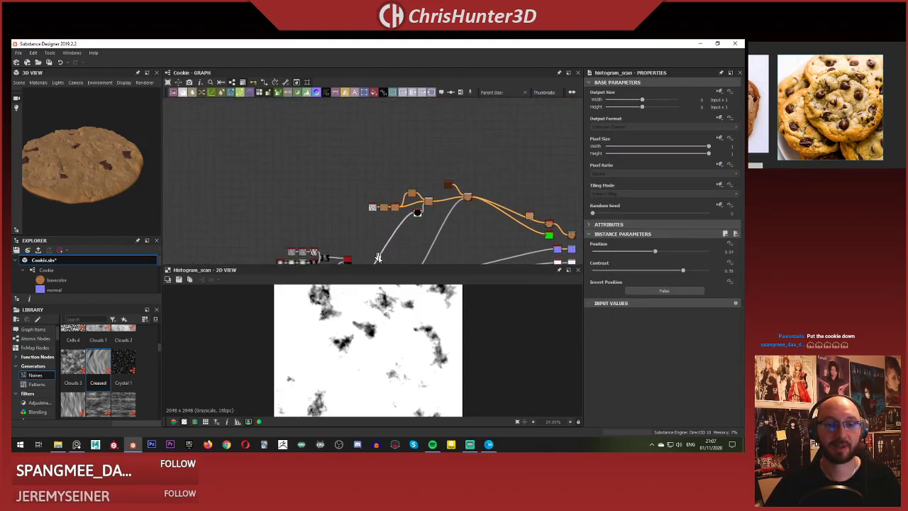
pyautogui.scroll(5, 419, 209)
pyautogui.moveTo(466, 176); pyautogui.dragTo(447, 172, button='middle')
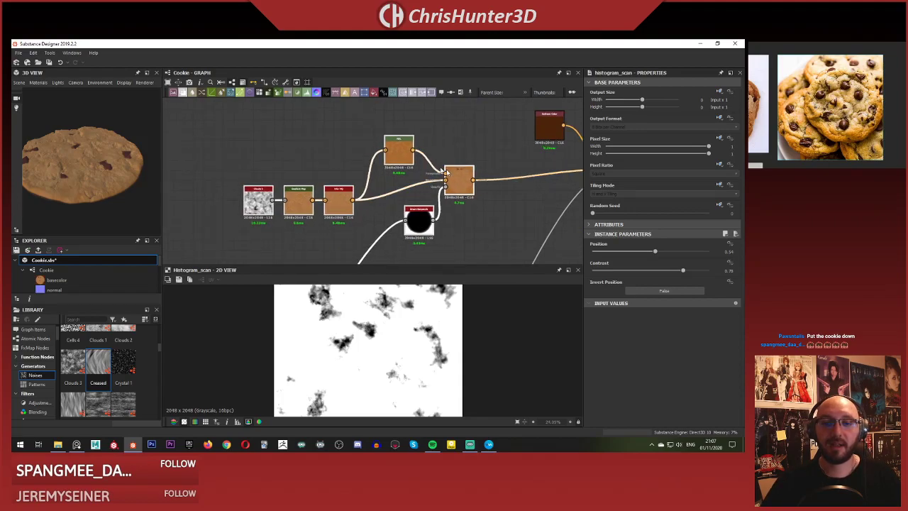
pyautogui.moveTo(447, 172); pyautogui.dragTo(317, 158)
pyautogui.moveTo(404, 174); pyautogui.dragTo(448, 192, button='middle')
# Add a Blend node beside the cookie-colour Blend and connect that Blend's output to its background input.
pyautogui.click(435, 152)
pyautogui.press('space')
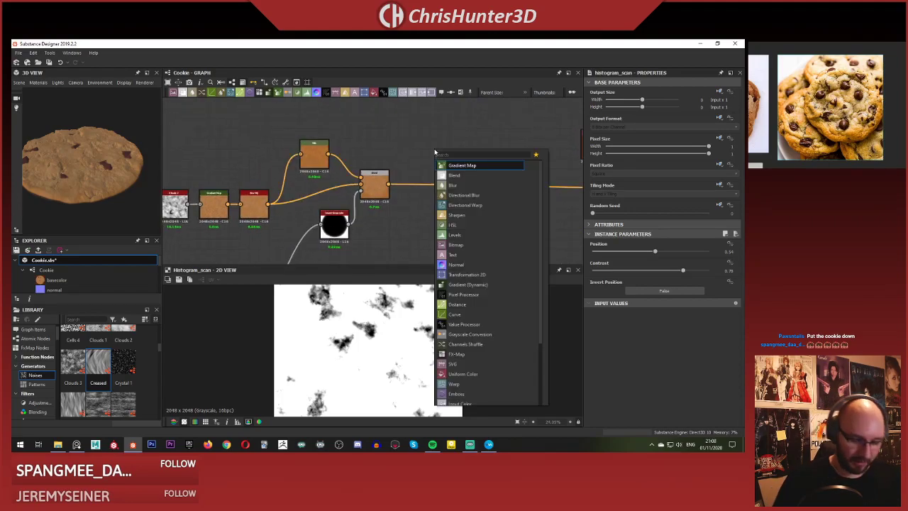
pyautogui.write('blend')
pyautogui.press('Return')
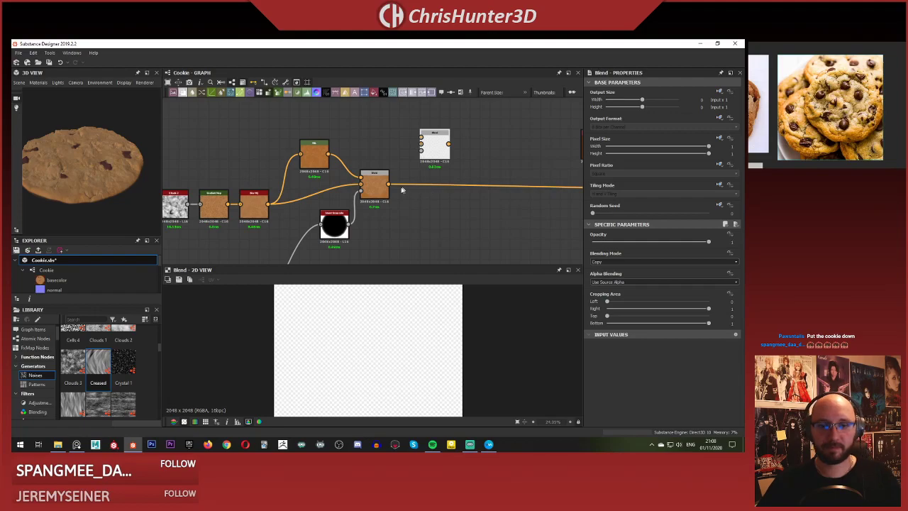
pyautogui.moveTo(423, 144); pyautogui.dragTo(423, 144)
pyautogui.moveTo(443, 148); pyautogui.dragTo(466, 169)
# Add an HSL node fed by the cookie-colour Blend, with Saturation 0.44 and Lightness 0.48.
pyautogui.press('space')
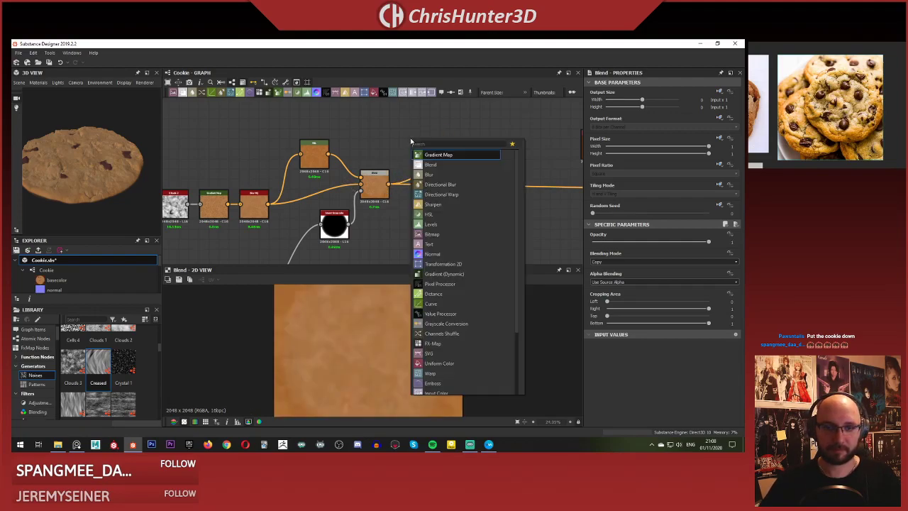
pyautogui.write('hsl')
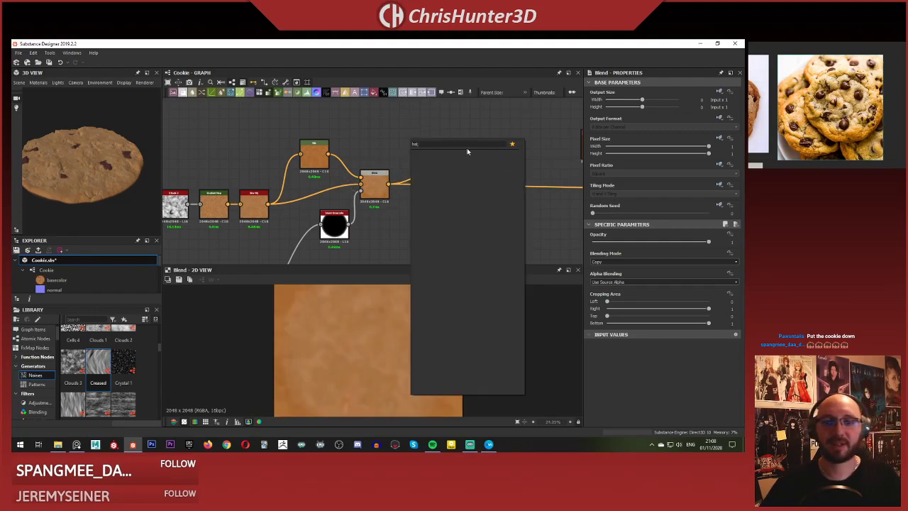
pyautogui.press('Return')
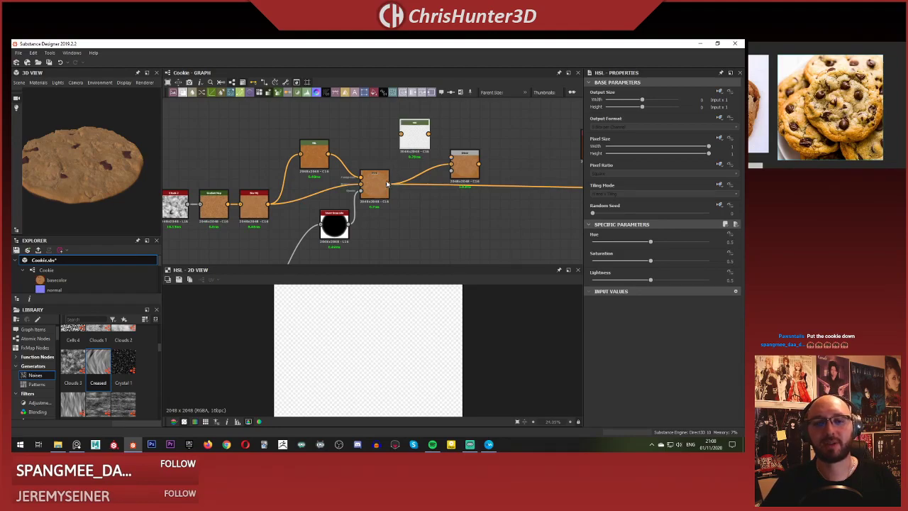
pyautogui.moveTo(388, 183); pyautogui.dragTo(400, 204)
pyautogui.moveTo(402, 153); pyautogui.dragTo(402, 133)
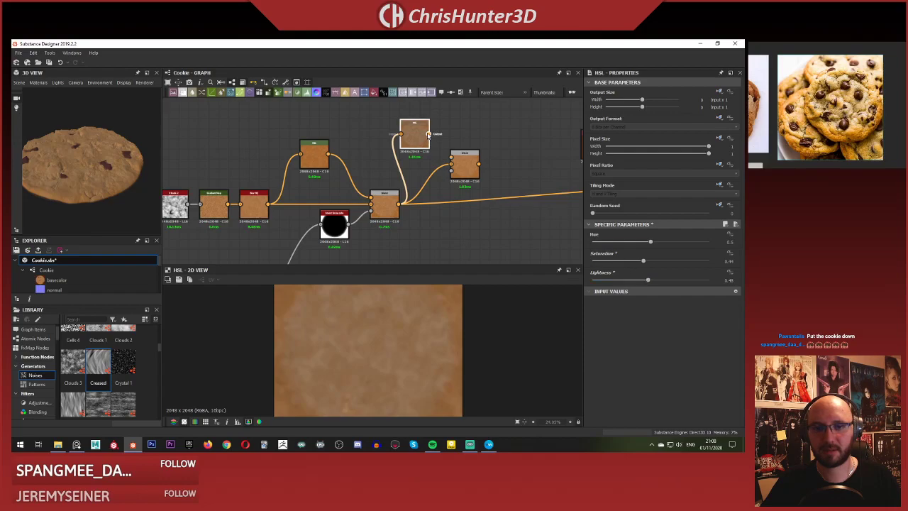
# Connect the HSL node and the Clouds 2 Histogram Scan mask to the new Blend's foreground and Opacity inputs, and preview the Blend.
pyautogui.scroll(-6, 464, 208)
pyautogui.moveTo(419, 256); pyautogui.dragTo(437, 146, button='middle')
pyautogui.scroll(6, 435, 145)
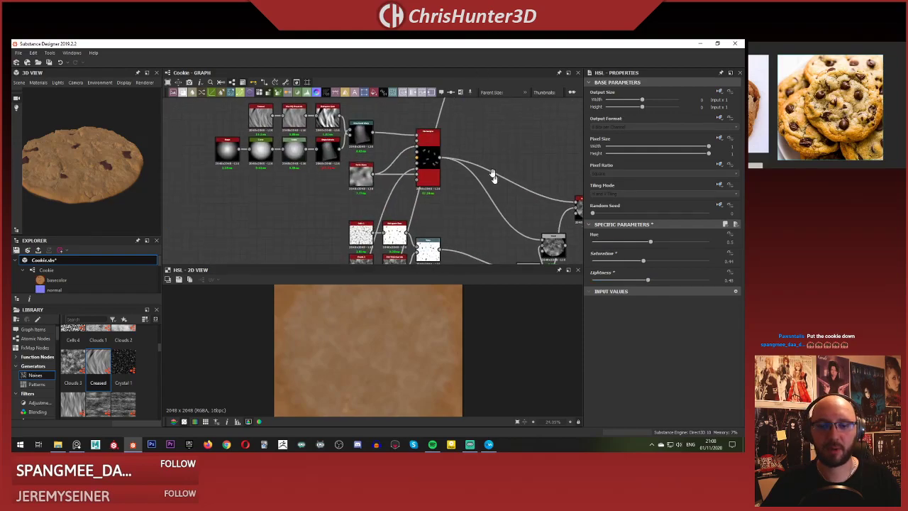
pyautogui.moveTo(487, 248); pyautogui.dragTo(426, 253, button='middle')
pyautogui.scroll(-5, 483, 128)
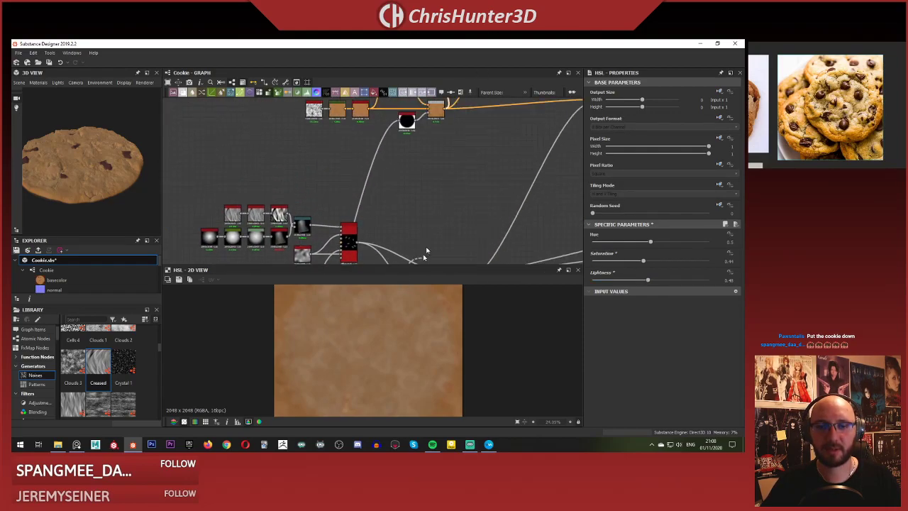
pyautogui.moveTo(451, 158); pyautogui.dragTo(462, 227, button='middle')
pyautogui.scroll(5, 462, 227)
pyautogui.moveTo(413, 153); pyautogui.dragTo(381, 233, button='middle')
pyautogui.click(468, 165)
pyautogui.moveTo(497, 131); pyautogui.dragTo(462, 204, button='middle')
pyautogui.doubleClick(486, 158)
# Insert an Invert Grayscale node between the Histogram Scan mask and the new Blend's Opacity input, and preview the Blend.
pyautogui.click(301, 242)
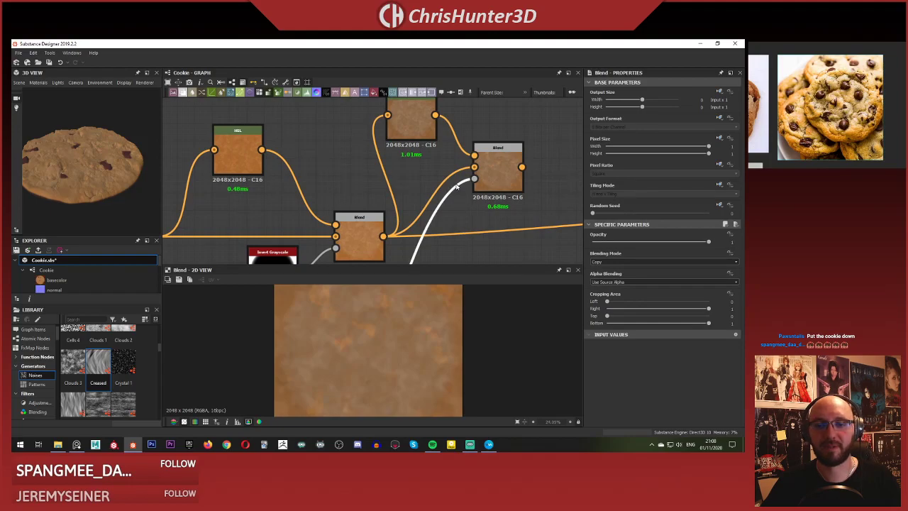
pyautogui.moveTo(457, 186); pyautogui.dragTo(458, 187)
pyautogui.write('hist')
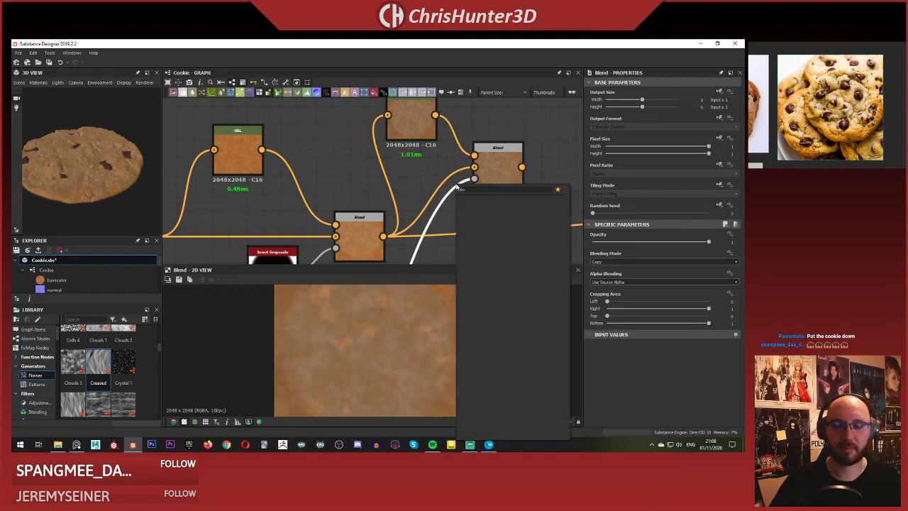
pyautogui.press('BackSpace')
pyautogui.press('BackSpace')
pyautogui.press('BackSpace')
pyautogui.press('BackSpace')
pyautogui.press('Down')
pyautogui.press('Down')
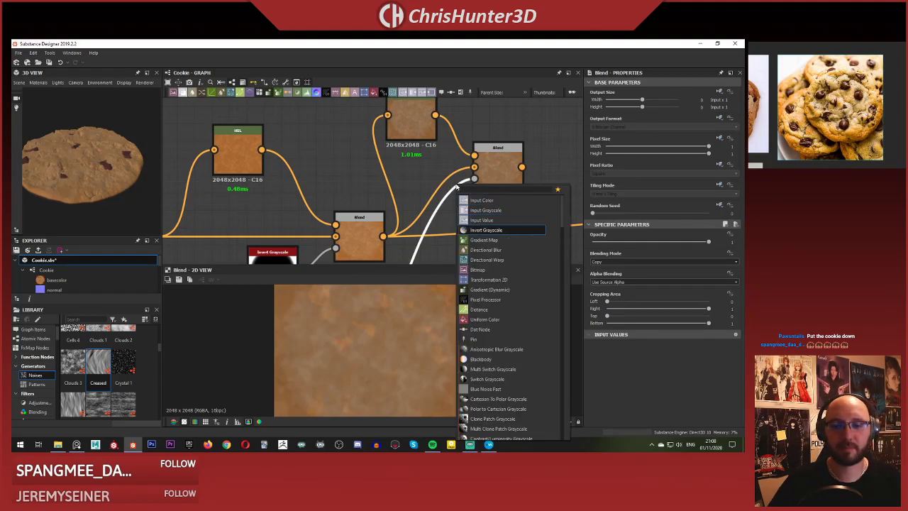
pyautogui.press('Return')
pyautogui.doubleClick(501, 167)
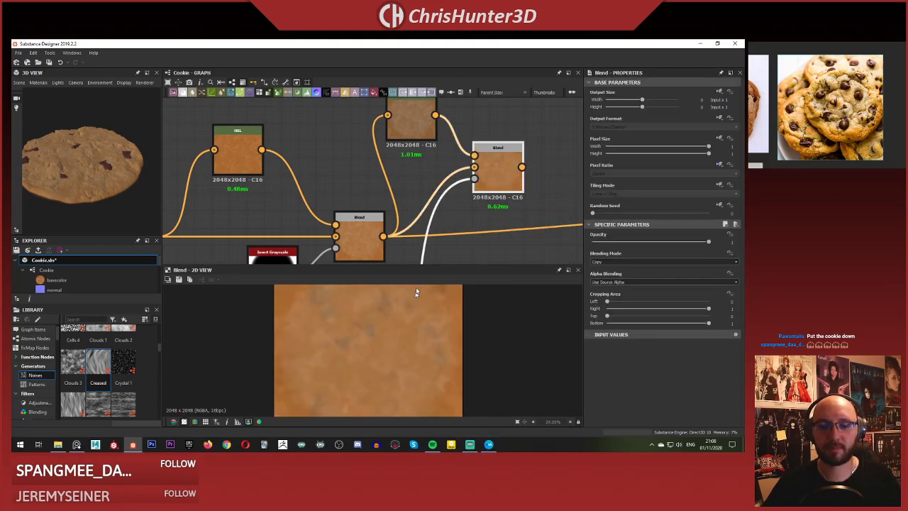
# Set the new HSL node's Saturation to 0.51 and Lightness to 0.45 while previewing the Blend it feeds.
pyautogui.doubleClick(417, 117)
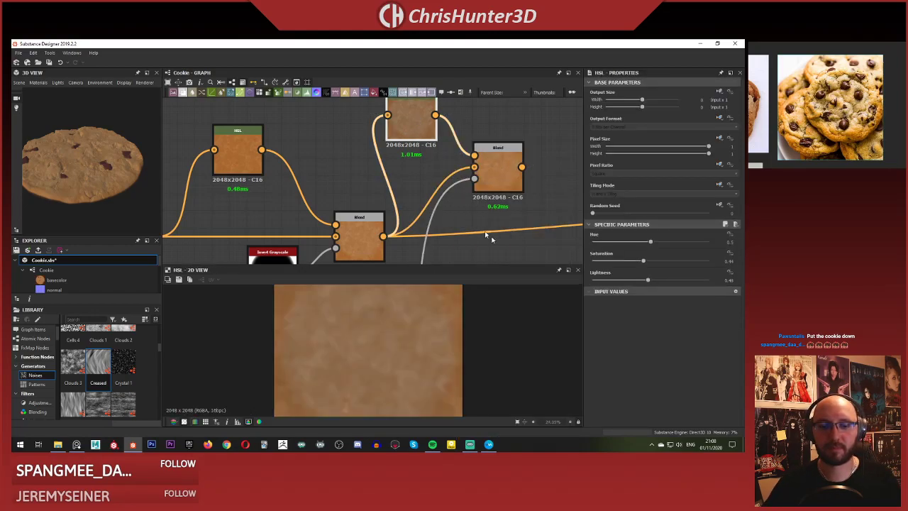
pyautogui.doubleClick(495, 164)
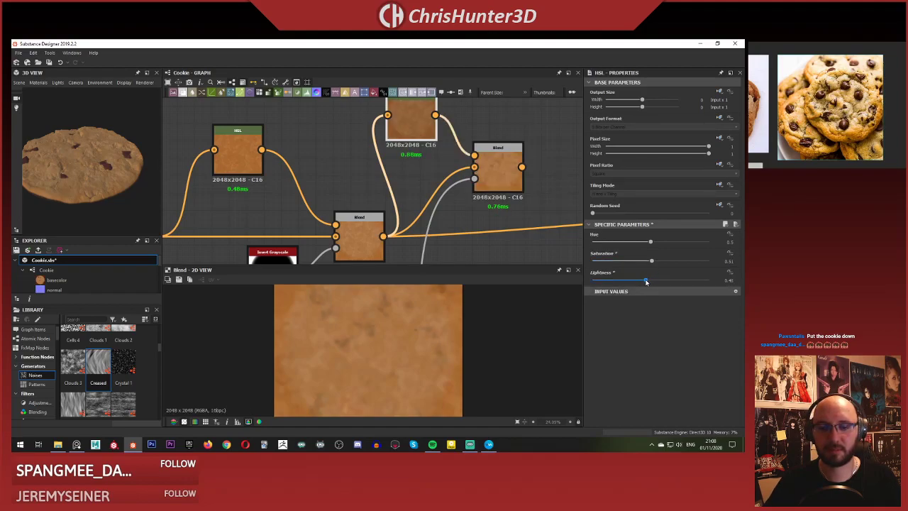
# Connect the new Blend's output to the background input of the Blend that adds the chip colour.
pyautogui.scroll(-5, 374, 185)
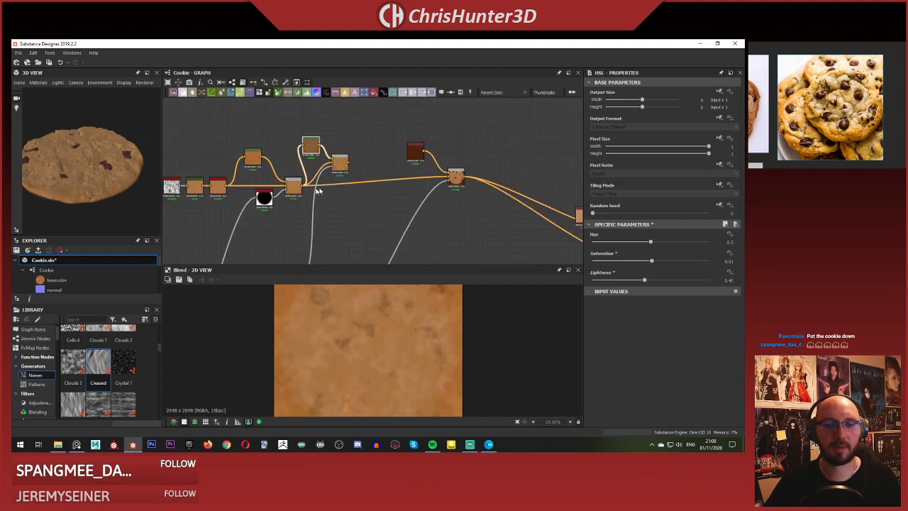
pyautogui.moveTo(104, 151); pyautogui.dragTo(65, 136)
pyautogui.scroll(3, 85, 201)
pyautogui.scroll(-4, 65, 137)
pyautogui.scroll(-5, 454, 209)
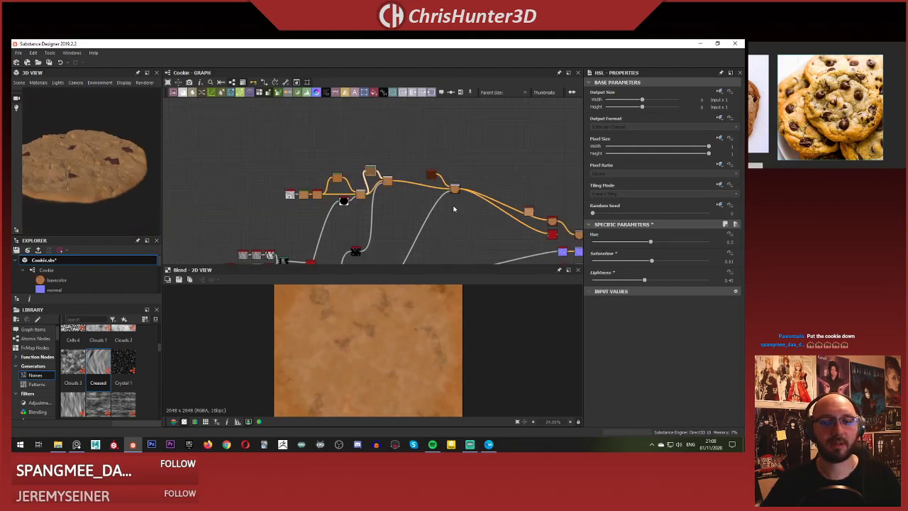
# Preview the Ambient Occlusion node's output and fit the map in the 2D view.
pyautogui.moveTo(454, 208); pyautogui.dragTo(379, 138, button='middle')
pyautogui.scroll(5, 404, 193)
pyautogui.moveTo(471, 179); pyautogui.dragTo(317, 204, button='middle')
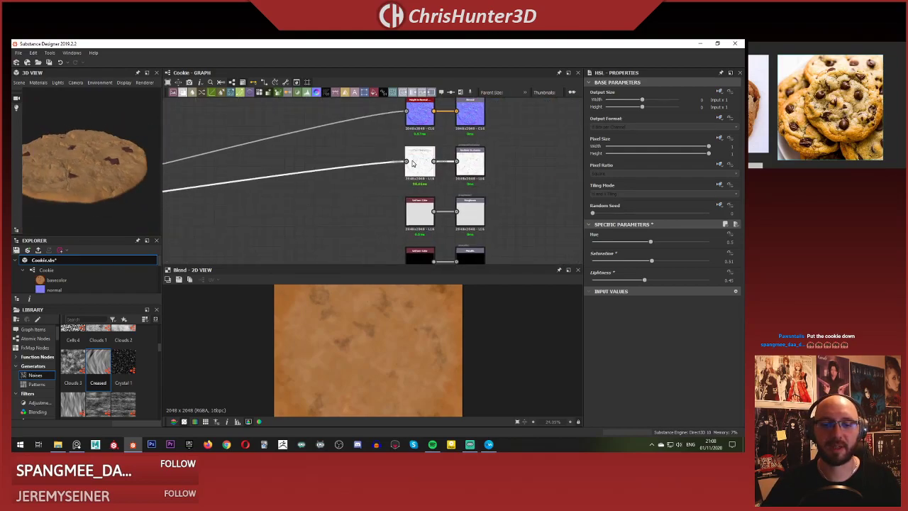
pyautogui.doubleClick(412, 163)
pyautogui.scroll(5, 390, 337)
pyautogui.scroll(-2, 398, 340)
pyautogui.press('f')
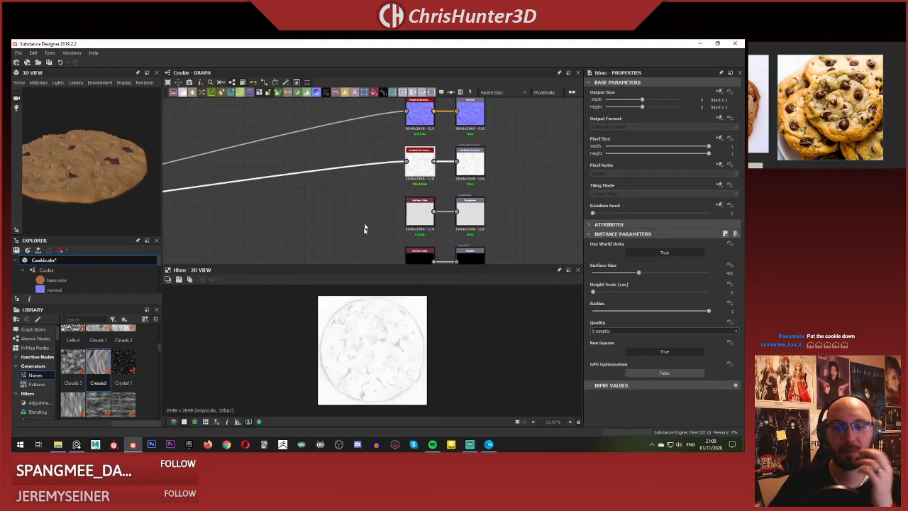
# Preview the Height to Normal node's output and examine the cookie's surface detail closely.
pyautogui.scroll(4, 397, 135)
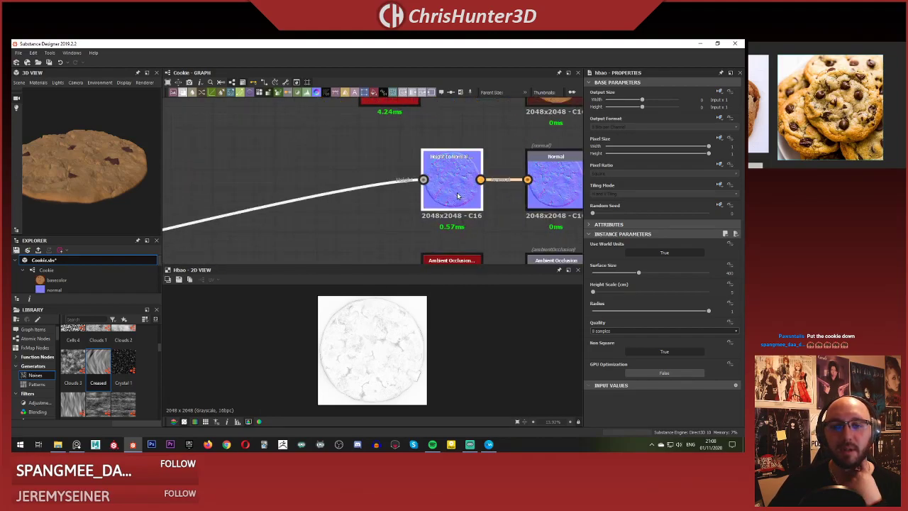
pyautogui.doubleClick(452, 178)
pyautogui.scroll(2, 351, 361)
pyautogui.scroll(3, 351, 361)
pyautogui.scroll(-6, 410, 357)
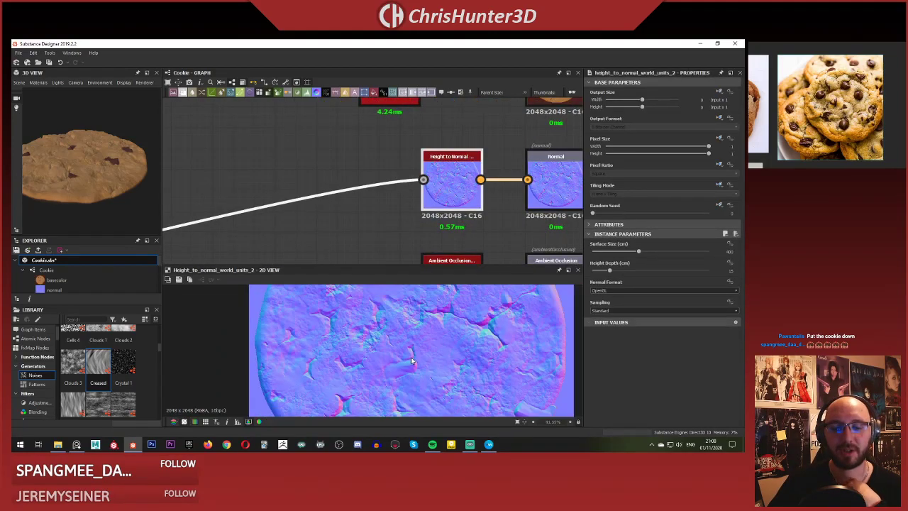
pyautogui.press('f')
pyautogui.scroll(-6, 351, 237)
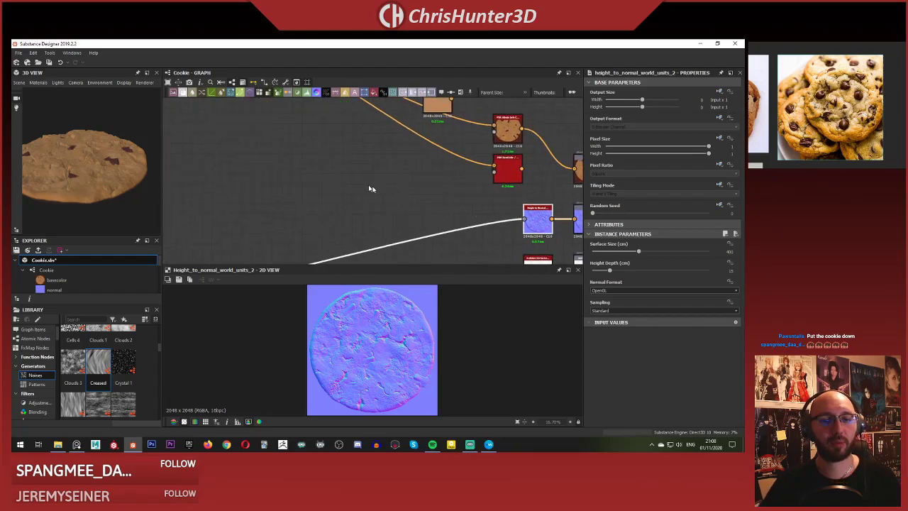
# Examine the chips and the colour variation on the 3D cookie from several angles and distances.
pyautogui.scroll(-2, 120, 170)
pyautogui.scroll(8, 74, 158)
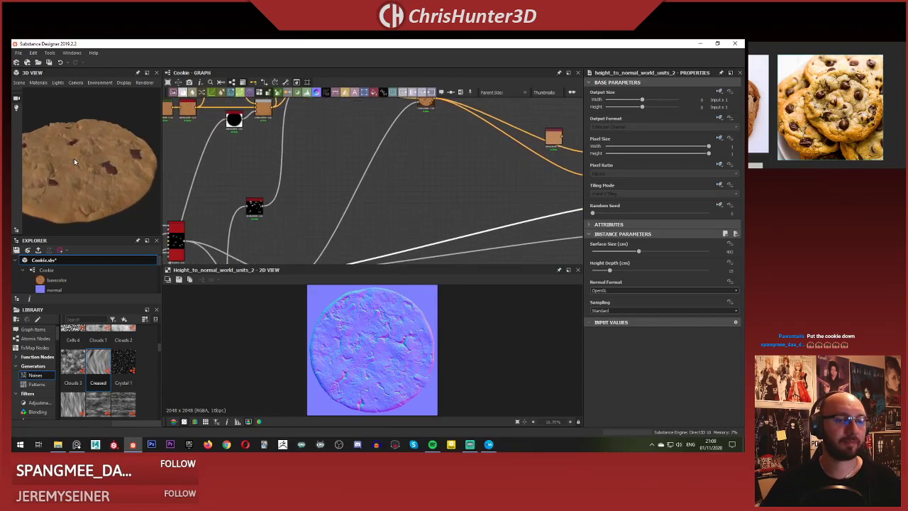
pyautogui.scroll(-6, 78, 161)
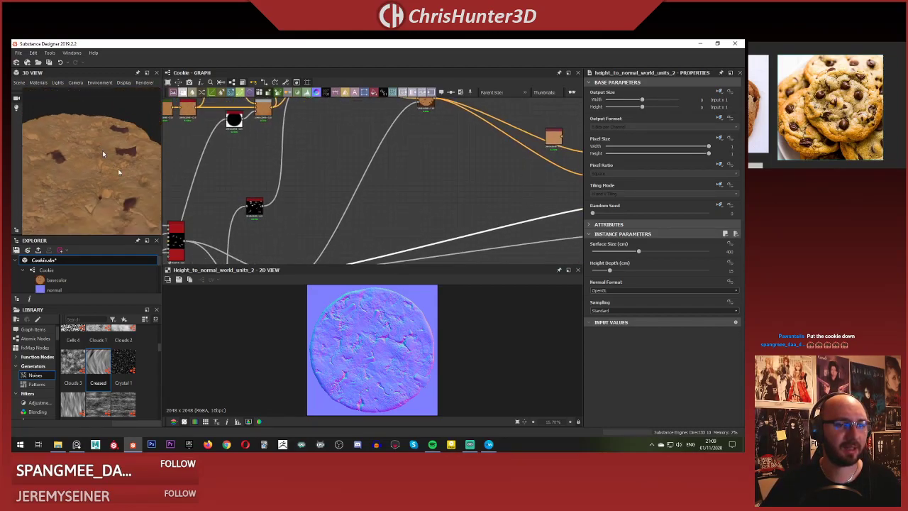
pyautogui.moveTo(78, 161); pyautogui.dragTo(73, 195, button='middle')
pyautogui.scroll(4, 101, 196)
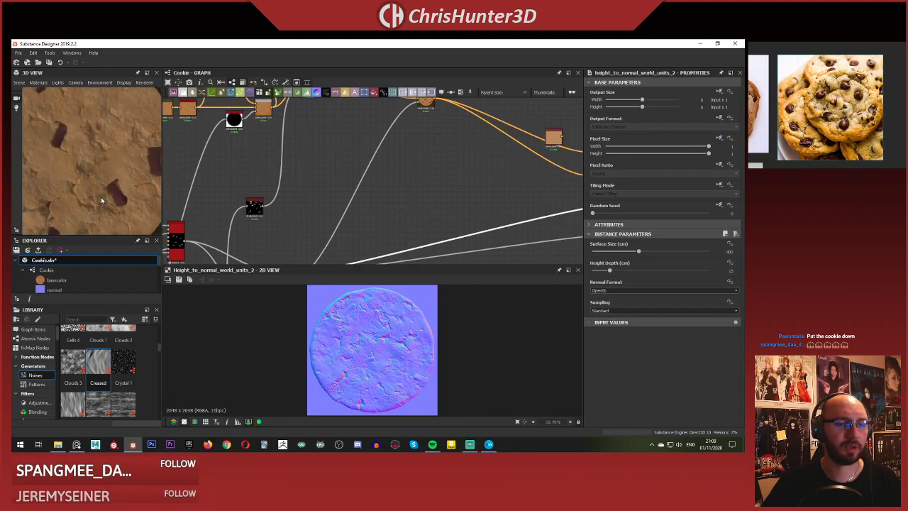
pyautogui.moveTo(101, 197); pyautogui.dragTo(22, 193)
pyautogui.scroll(-5, 104, 176)
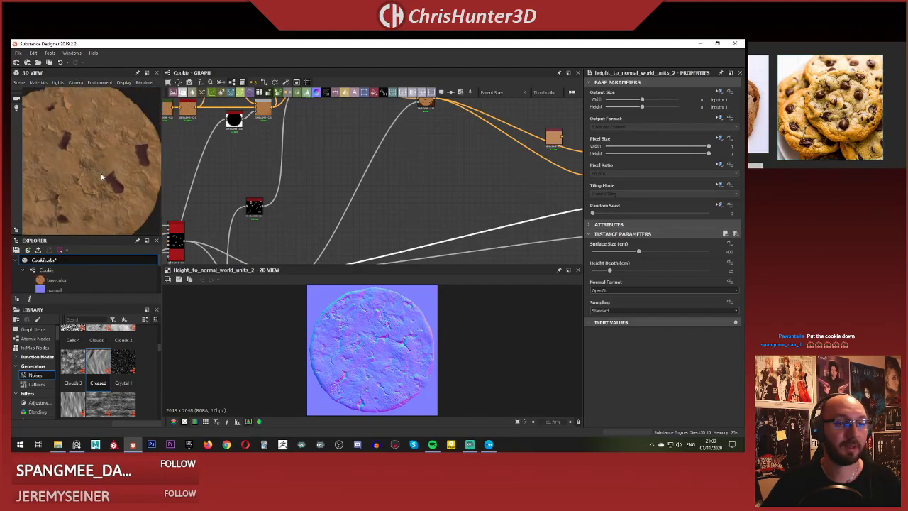
pyautogui.moveTo(108, 177); pyautogui.dragTo(126, 147)
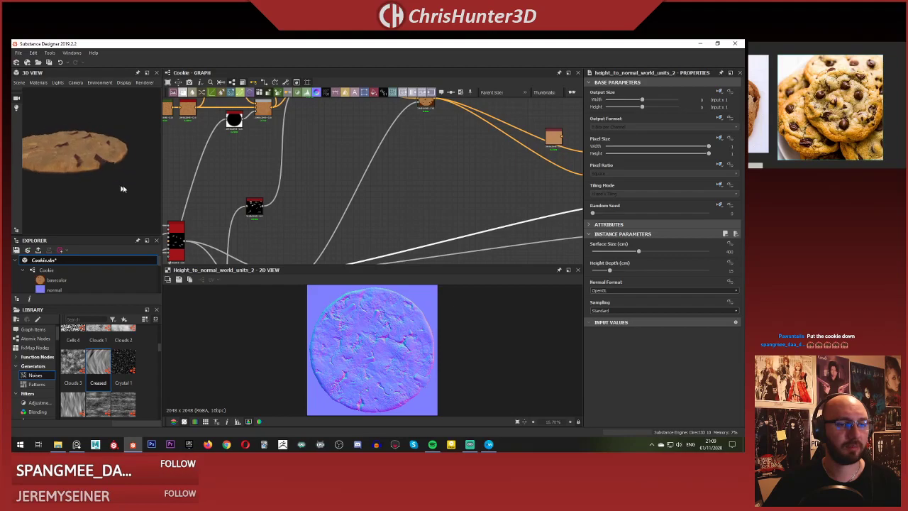
pyautogui.moveTo(122, 189); pyautogui.dragTo(92, 177)
# Move the new Invert Grayscale node up beside the new Blend and dock it to that Blend's Opacity input.
pyautogui.scroll(-5, 308, 213)
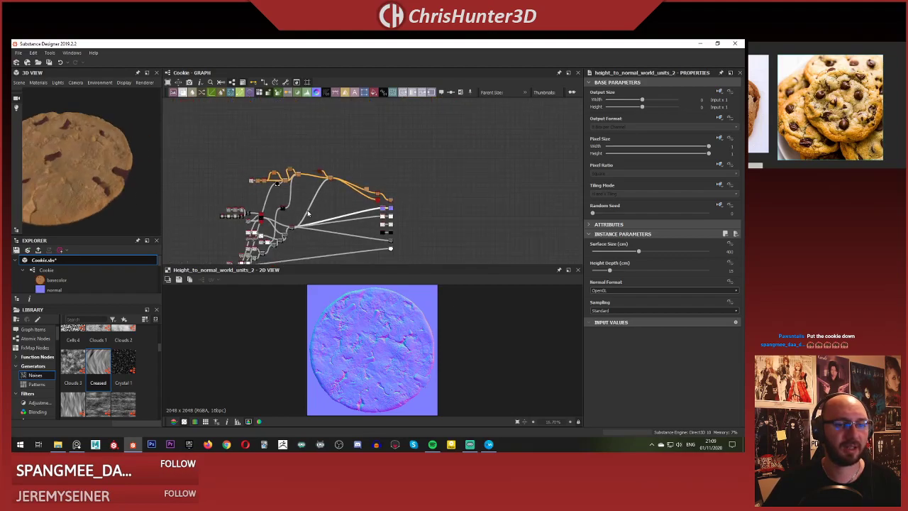
pyautogui.scroll(-4, 308, 213)
pyautogui.moveTo(308, 213); pyautogui.dragTo(447, 241, button='middle')
pyautogui.scroll(8, 343, 190)
pyautogui.scroll(2, 440, 177)
pyautogui.moveTo(443, 103); pyautogui.dragTo(409, 176, button='middle')
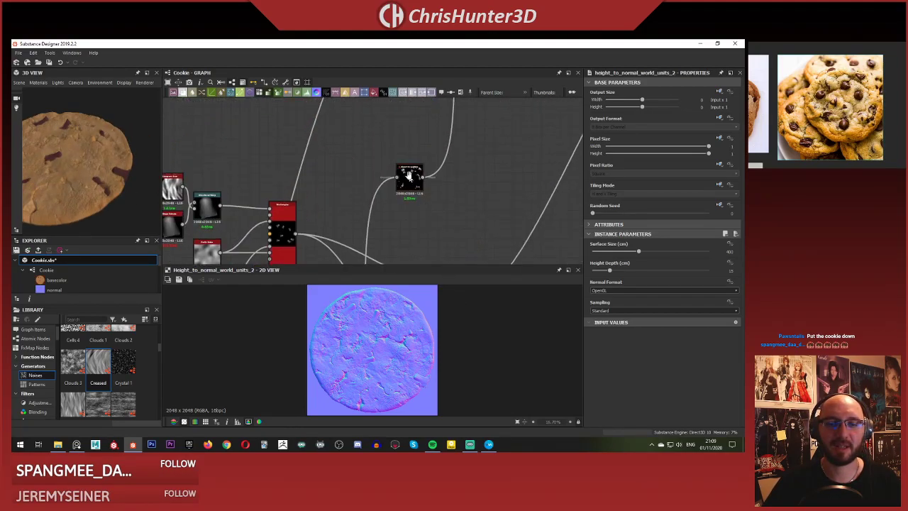
pyautogui.scroll(1, 409, 176)
pyautogui.scroll(-6, 409, 178)
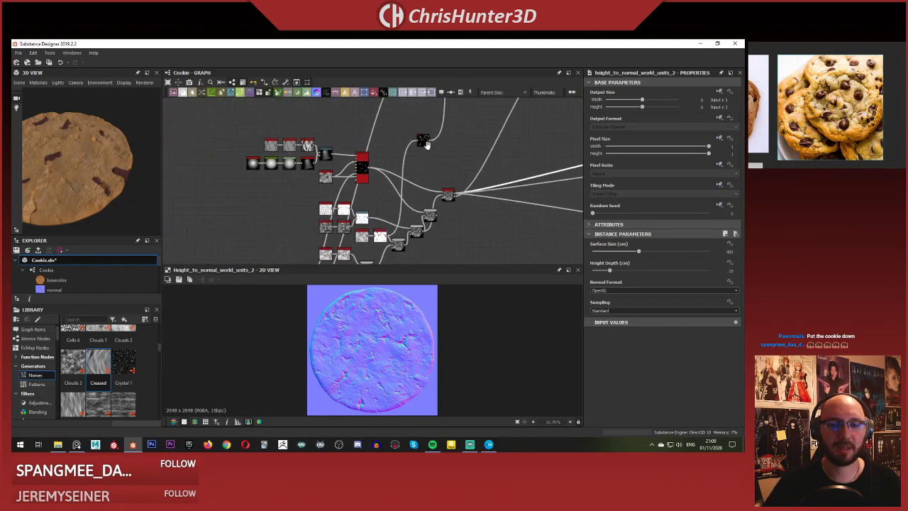
pyautogui.moveTo(426, 143); pyautogui.dragTo(370, 236, button='middle')
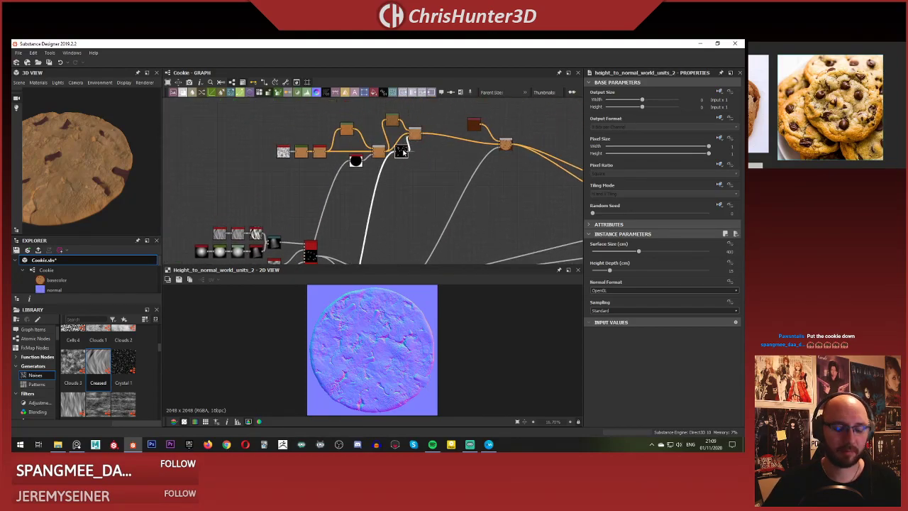
pyautogui.scroll(5, 401, 149)
pyautogui.moveTo(401, 137); pyautogui.dragTo(425, 190, button='middle')
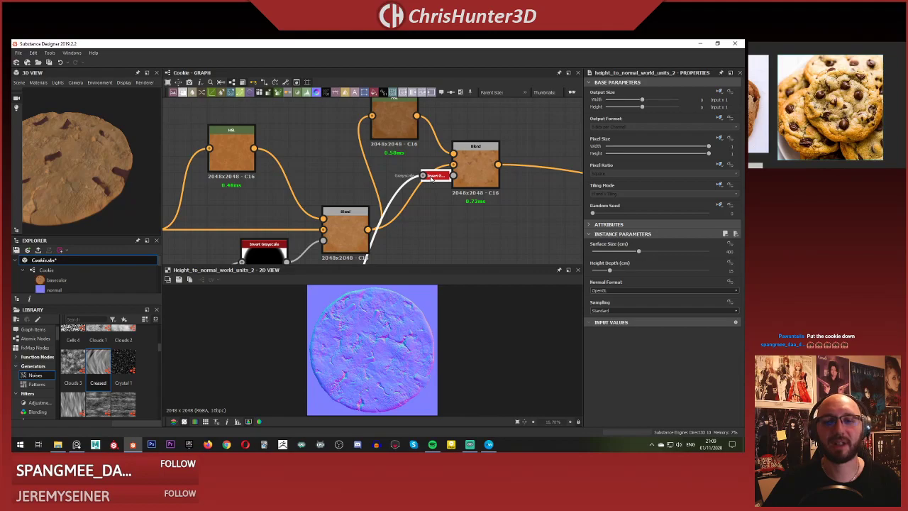
# Dock the other Invert Grayscale node to the Opacity input of the first cookie-colour Blend.
pyautogui.scroll(-3, 431, 179)
pyautogui.scroll(2, 379, 220)
pyautogui.press('d')
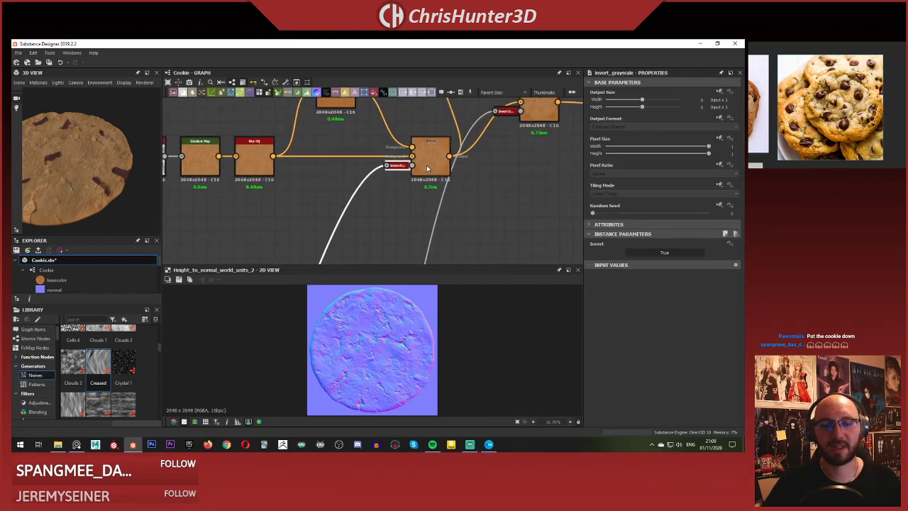
# Open the parameters of the Shape Extrude node that shapes the chips before the Directional Warp.
pyautogui.scroll(-5, 382, 211)
pyautogui.moveTo(374, 222); pyautogui.dragTo(384, 163, button='middle')
pyautogui.scroll(-1, 362, 188)
pyautogui.scroll(-3, 360, 191)
pyautogui.moveTo(354, 243); pyautogui.dragTo(386, 188, button='middle')
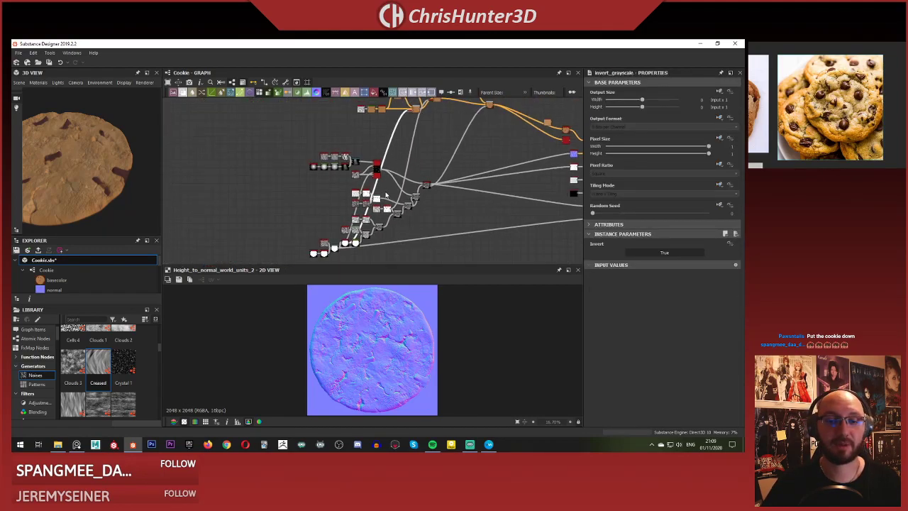
pyautogui.scroll(6, 379, 213)
pyautogui.moveTo(412, 142); pyautogui.dragTo(407, 203, button='middle')
pyautogui.moveTo(375, 142); pyautogui.dragTo(406, 218, button='middle')
pyautogui.scroll(3, 405, 218)
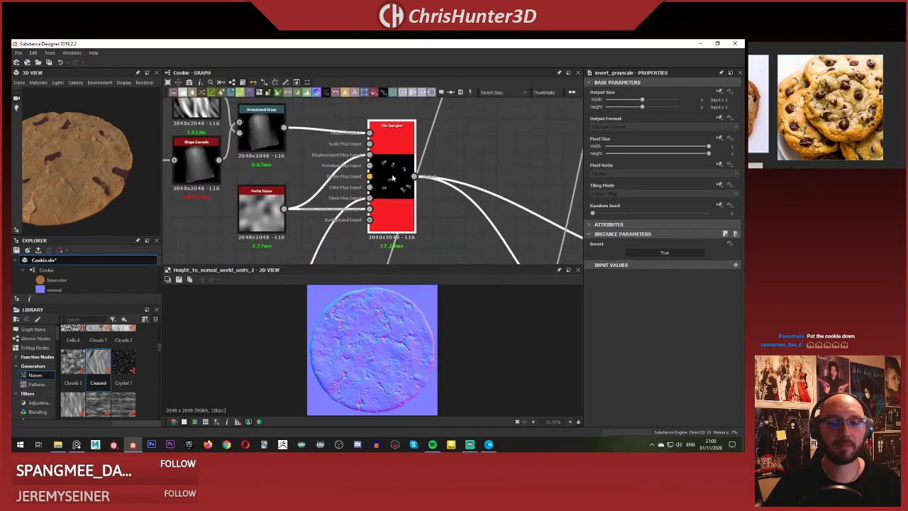
pyautogui.click(376, 187)
pyautogui.moveTo(307, 158); pyautogui.dragTo(513, 183, button='middle')
pyautogui.scroll(1, 352, 170)
pyautogui.click(372, 188)
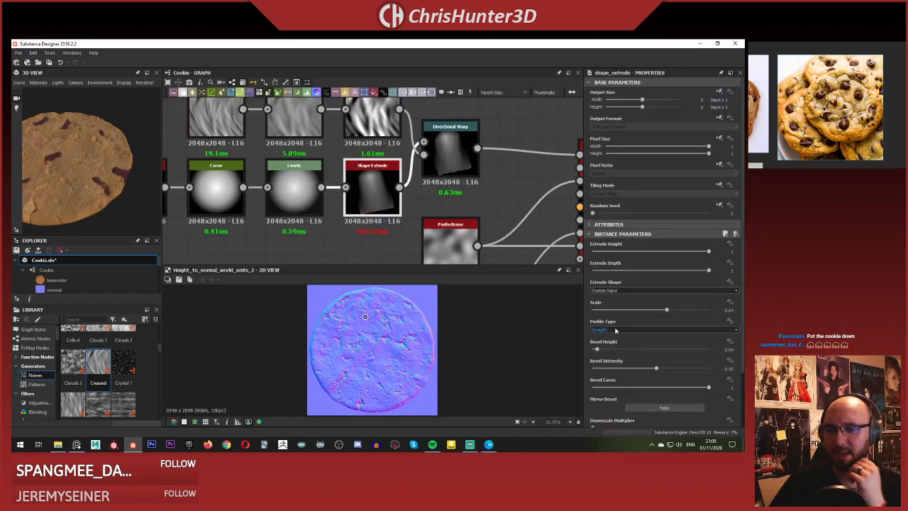
# Try Mirror Bevel on the chips' Shape Extrude node.
pyautogui.click(641, 409)
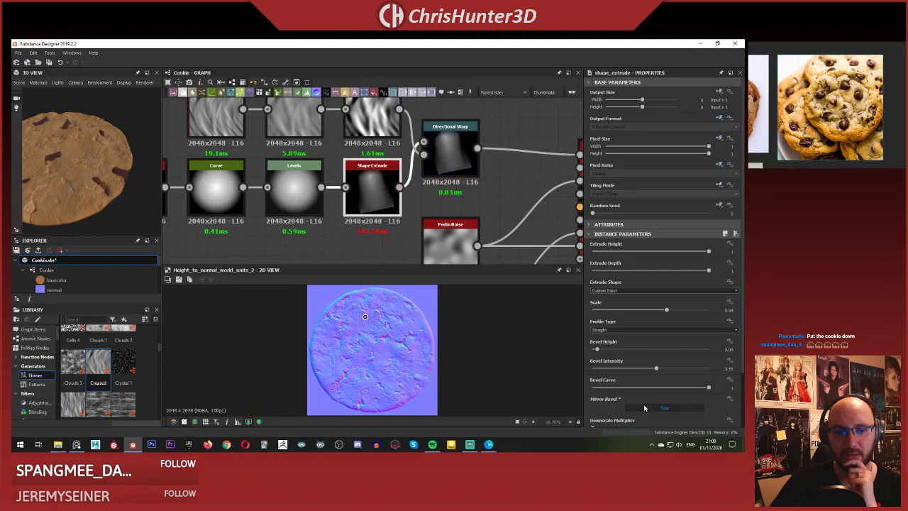
pyautogui.click(644, 408)
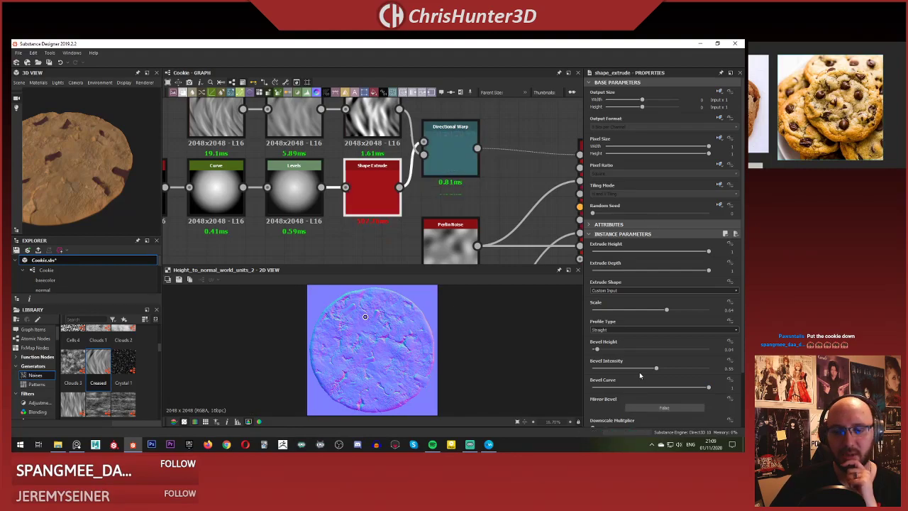
# Reduce the Shape Extrude node's Extrude Depth to 0.09 and check the chips up close on the 3D cookie.
pyautogui.scroll(-3, 639, 390)
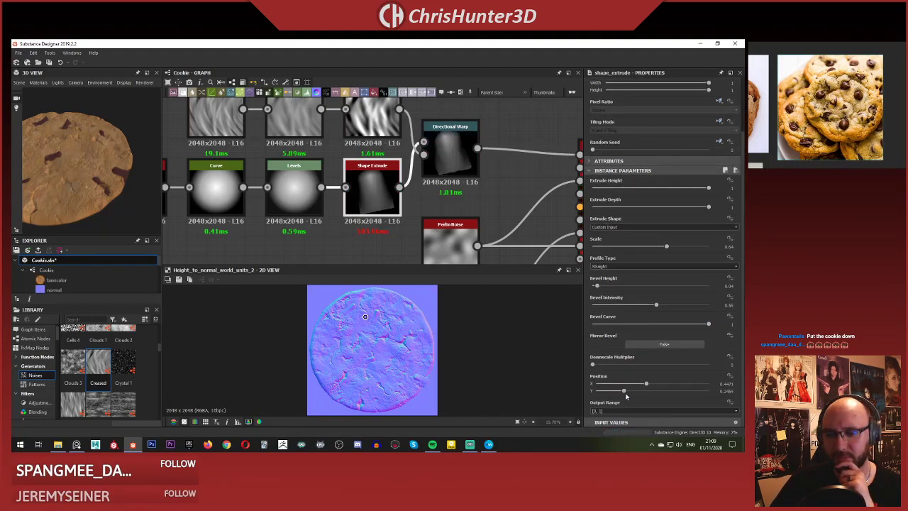
pyautogui.scroll(3, 631, 376)
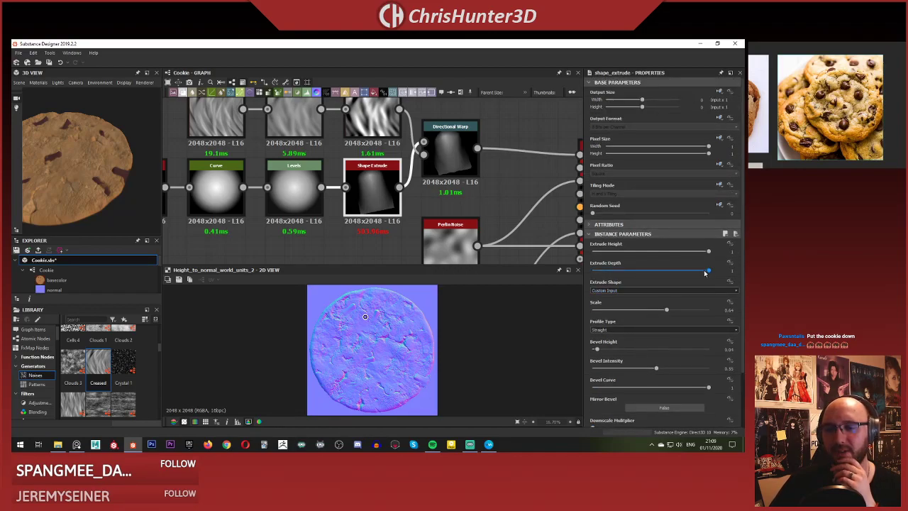
pyautogui.moveTo(699, 271); pyautogui.dragTo(682, 273)
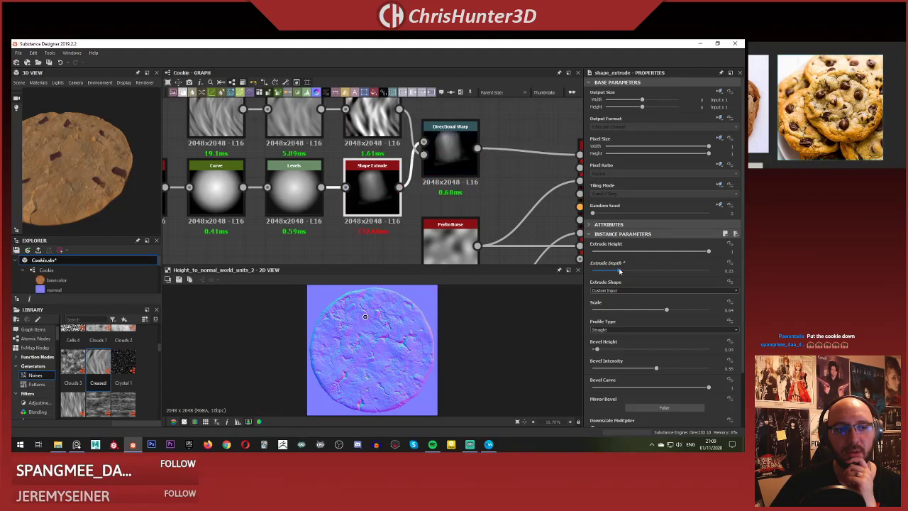
pyautogui.moveTo(604, 268); pyautogui.dragTo(603, 269)
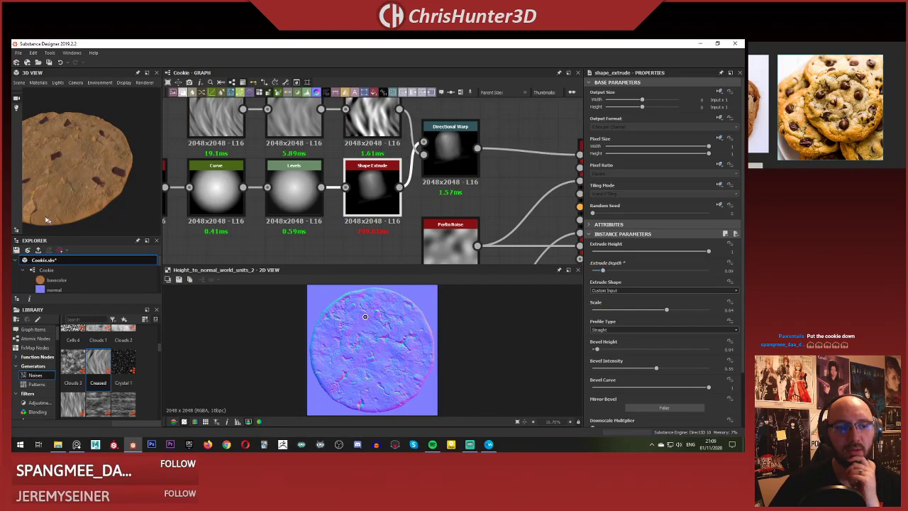
pyautogui.moveTo(46, 219); pyautogui.dragTo(89, 142)
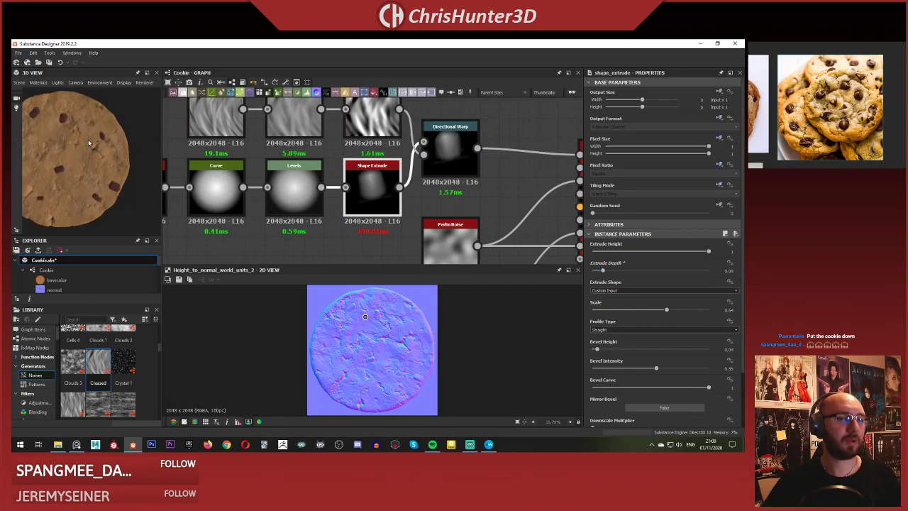
pyautogui.moveTo(89, 142); pyautogui.dragTo(92, 177, button='middle')
pyautogui.moveTo(93, 176); pyautogui.dragTo(128, 144, button='right')
pyautogui.moveTo(127, 145); pyautogui.dragTo(134, 121)
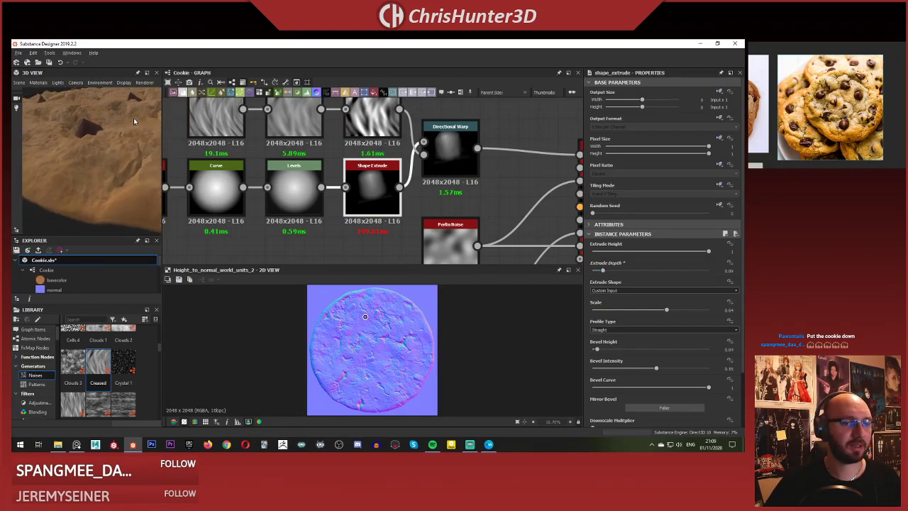
# Raise the Intensity of the chips' Directional Warp node to about 25.7.
pyautogui.moveTo(133, 122); pyautogui.dragTo(88, 117, button='right')
pyautogui.moveTo(89, 117); pyautogui.dragTo(93, 162)
pyautogui.moveTo(92, 162); pyautogui.dragTo(79, 149, button='right')
pyautogui.moveTo(80, 150); pyautogui.dragTo(129, 158, button='middle')
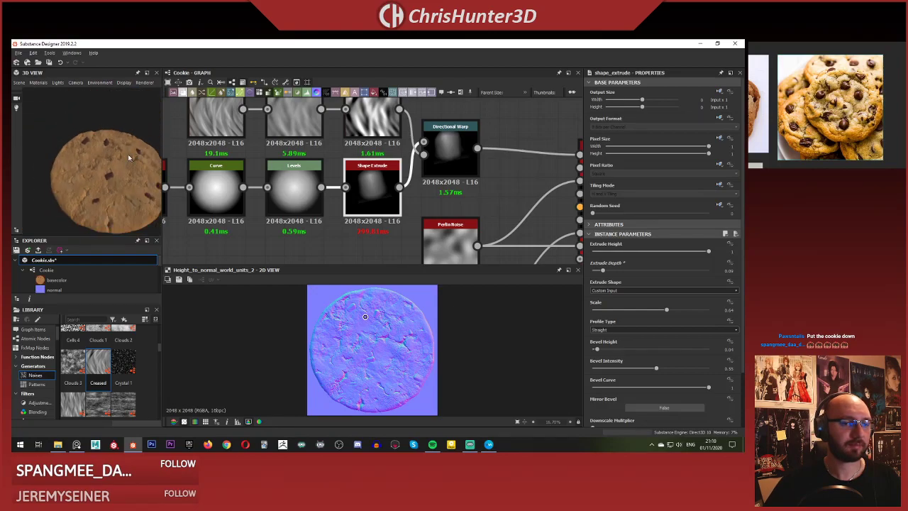
pyautogui.moveTo(129, 158)
pyautogui.mouseDown()
pyautogui.moveTo(109, 157)
pyautogui.moveTo(124, 155)
pyautogui.mouseUp()
pyautogui.scroll(-5, 327, 153)
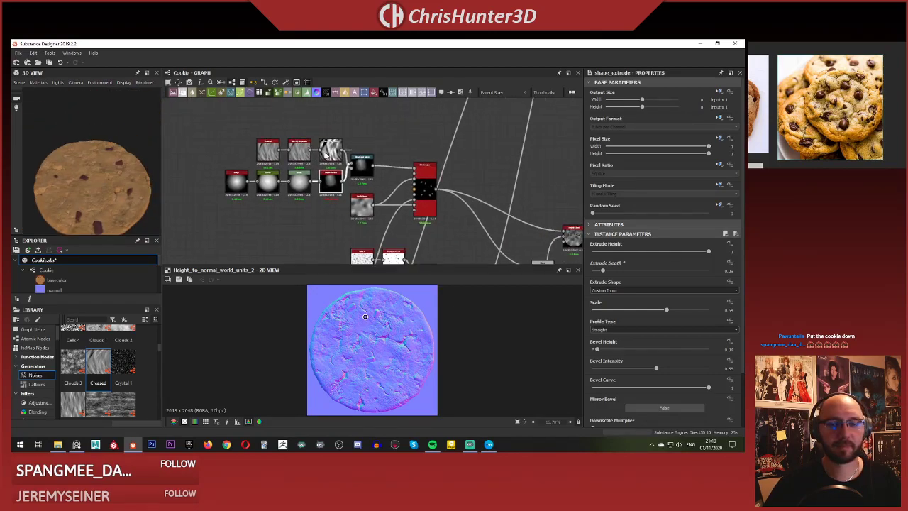
pyautogui.scroll(5, 357, 168)
pyautogui.moveTo(358, 155); pyautogui.dragTo(380, 154)
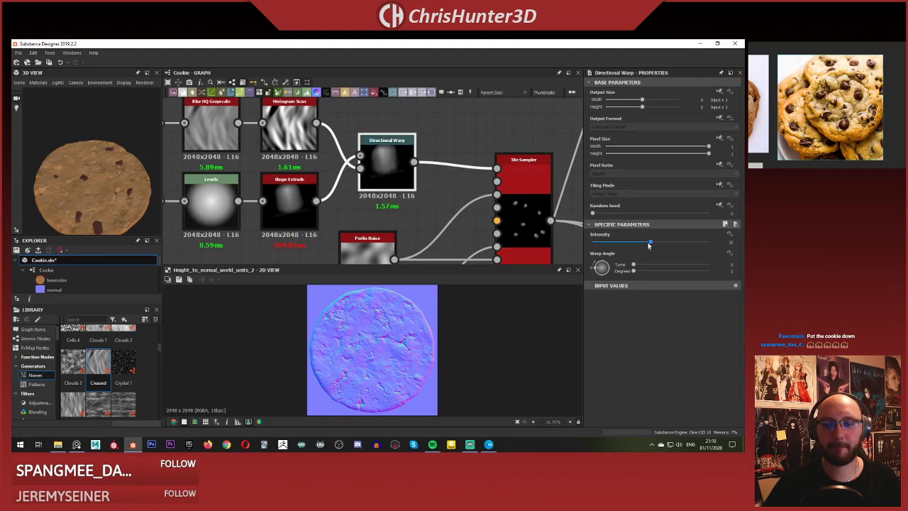
pyautogui.moveTo(676, 244); pyautogui.dragTo(687, 243)
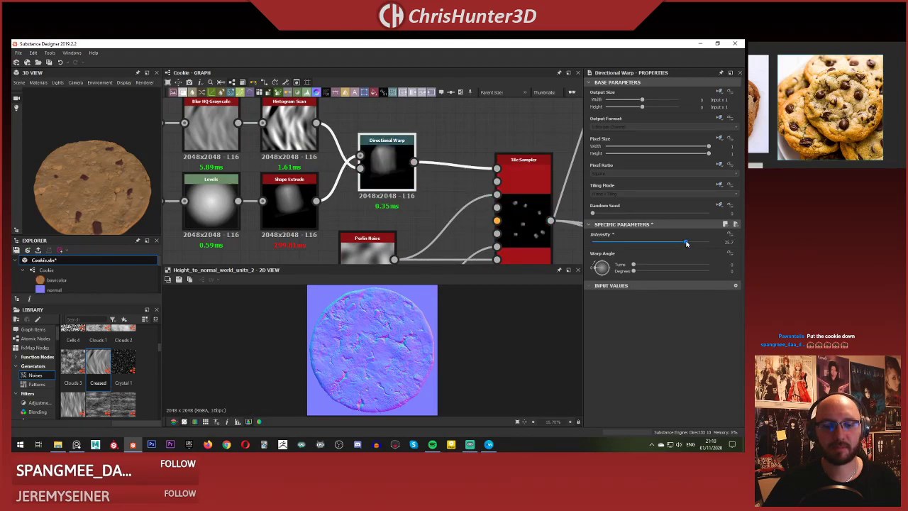
# Examine the shape and colour edges of the warped chips up close on the 3D cookie.
pyautogui.scroll(3, 55, 186)
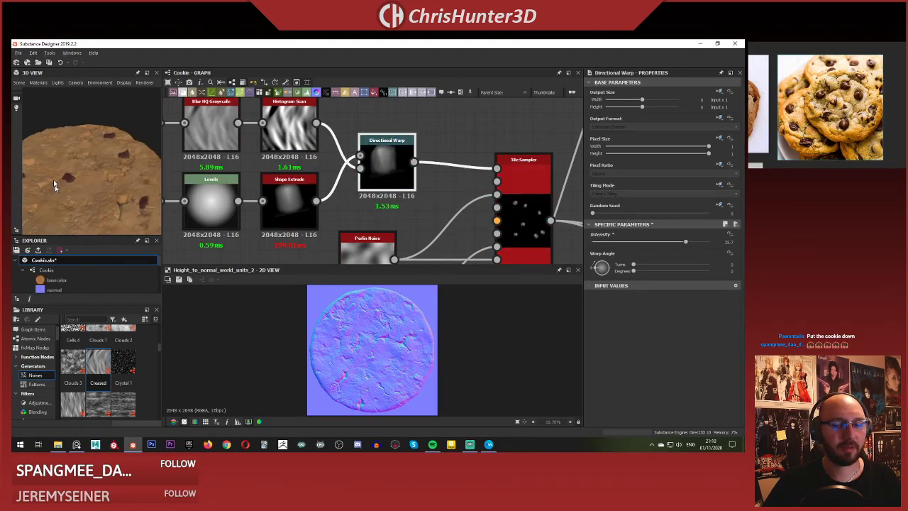
pyautogui.moveTo(55, 185); pyautogui.dragTo(101, 146, button='middle')
pyautogui.scroll(4, 102, 145)
pyautogui.scroll(-8, 101, 145)
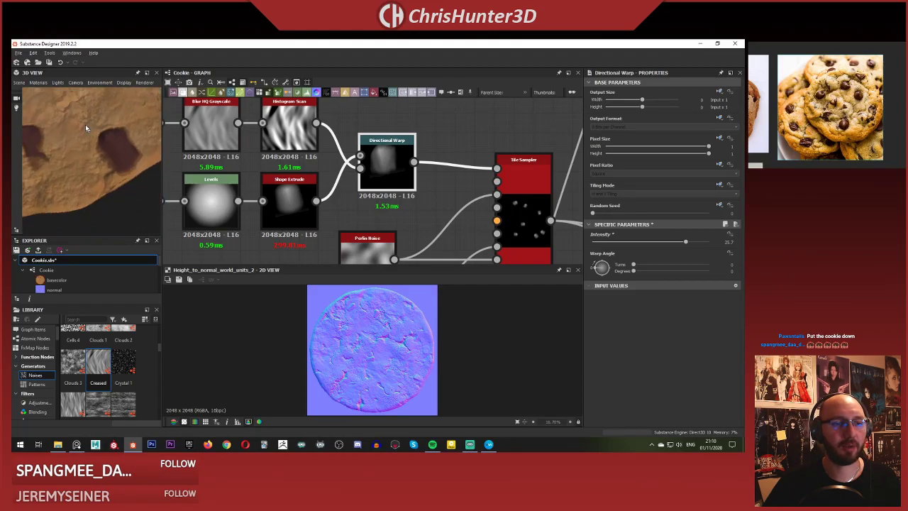
pyautogui.scroll(5, 99, 168)
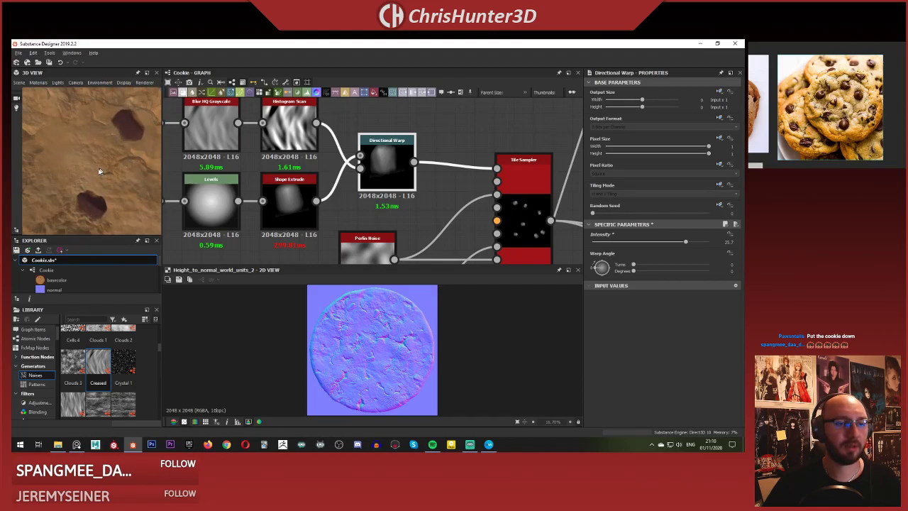
pyautogui.moveTo(100, 167); pyautogui.dragTo(83, 159)
pyautogui.moveTo(83, 159); pyautogui.dragTo(105, 178, button='middle')
pyautogui.scroll(3, 103, 154)
pyautogui.scroll(-2, 83, 190)
pyautogui.moveTo(83, 193); pyautogui.dragTo(142, 189)
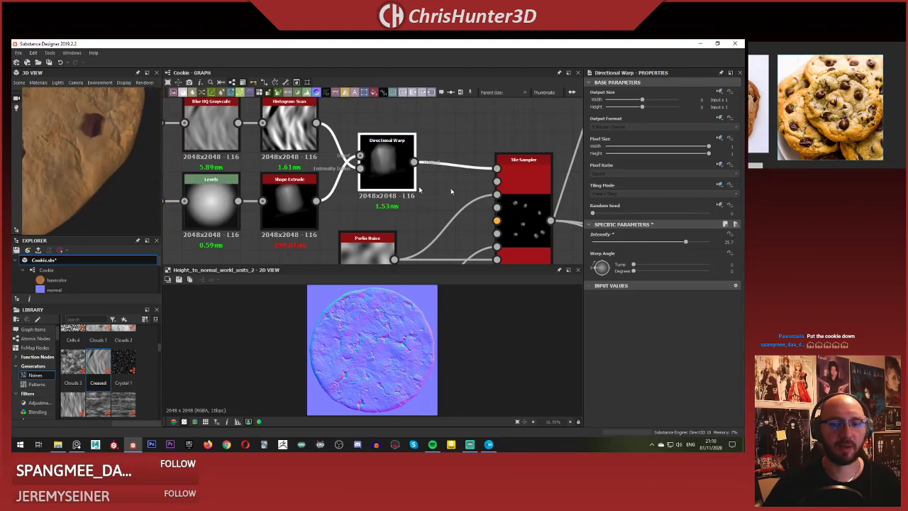
# Preview the Height Blend node's blended height and height mask in 2D, examining the chip edges in the mask.
pyautogui.scroll(-4, 452, 192)
pyautogui.moveTo(452, 192); pyautogui.dragTo(378, 175, button='middle')
pyautogui.moveTo(497, 211); pyautogui.dragTo(310, 148, button='middle')
pyautogui.moveTo(395, 172); pyautogui.dragTo(346, 143, button='middle')
pyautogui.scroll(4, 346, 143)
pyautogui.doubleClick(350, 144)
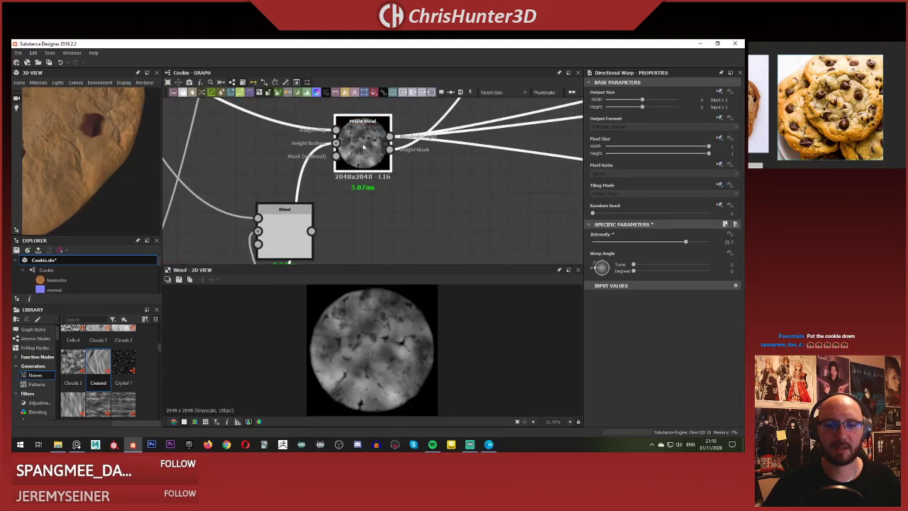
pyautogui.scroll(4, 429, 347)
pyautogui.moveTo(399, 209); pyautogui.dragTo(388, 155, button='middle')
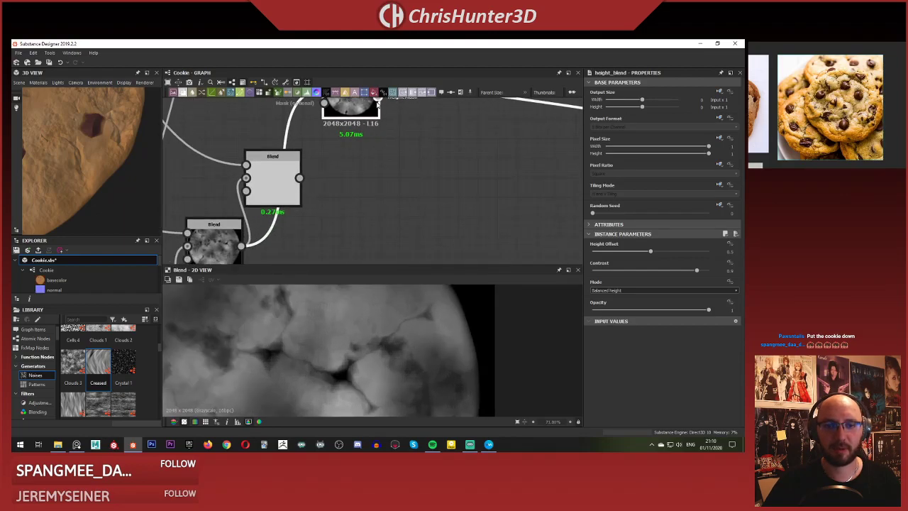
pyautogui.moveTo(377, 103); pyautogui.dragTo(381, 181, button='middle')
pyautogui.click(381, 167)
pyautogui.scroll(-3, 296, 387)
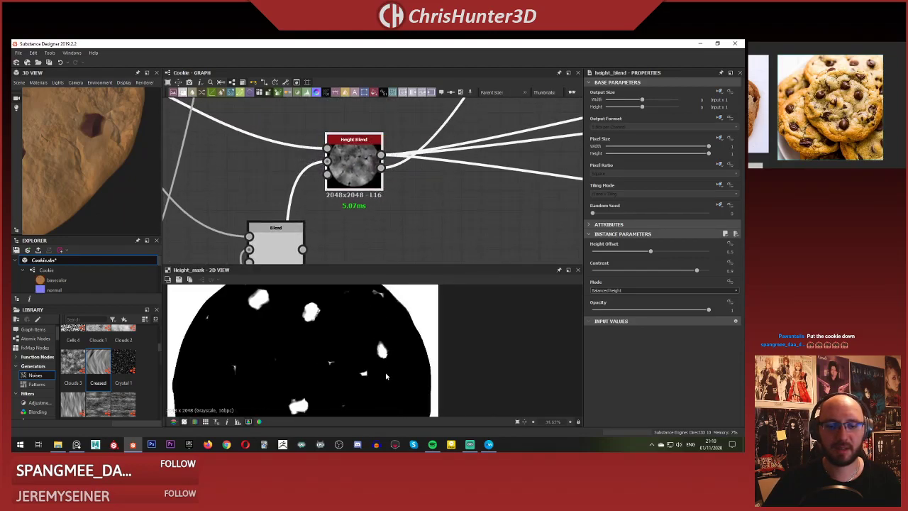
pyautogui.scroll(4, 435, 325)
pyautogui.scroll(-3, 436, 325)
pyautogui.scroll(5, 359, 337)
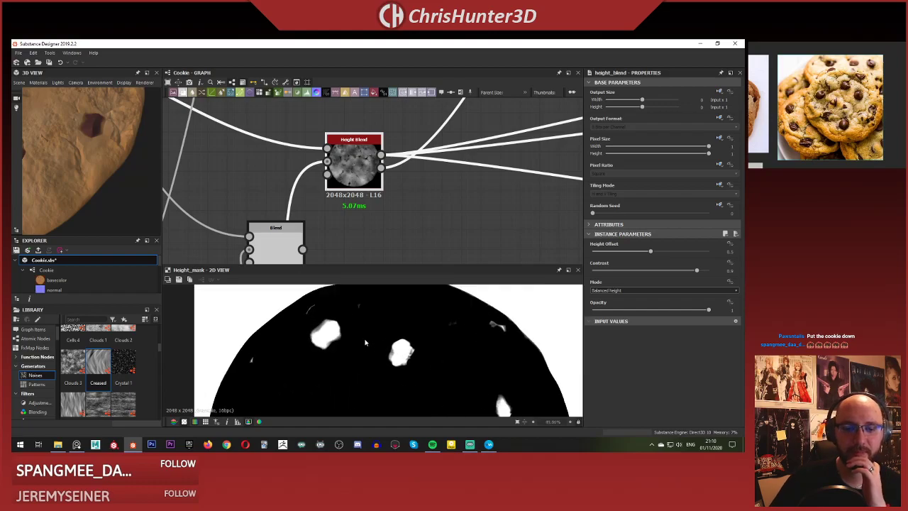
pyautogui.scroll(-7, 366, 162)
# Preview the chip-colour Blend node and the height mask feeding its Opacity input to compare the chip edges.
pyautogui.moveTo(372, 101); pyautogui.dragTo(349, 263, button='middle')
pyautogui.scroll(6, 416, 213)
pyautogui.moveTo(444, 220); pyautogui.dragTo(361, 155, button='middle')
pyautogui.scroll(5, 361, 155)
pyautogui.doubleClick(383, 219)
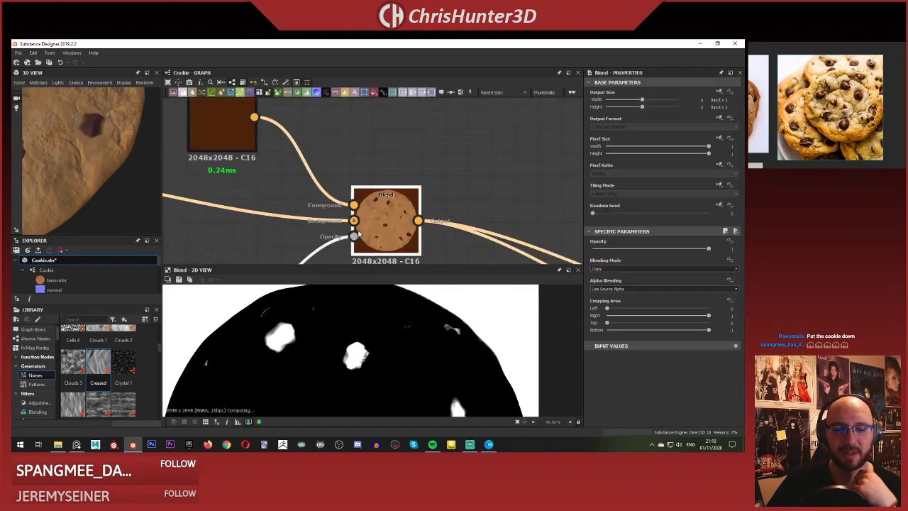
pyautogui.moveTo(383, 227); pyautogui.dragTo(386, 182, button='middle')
pyautogui.scroll(2, 362, 337)
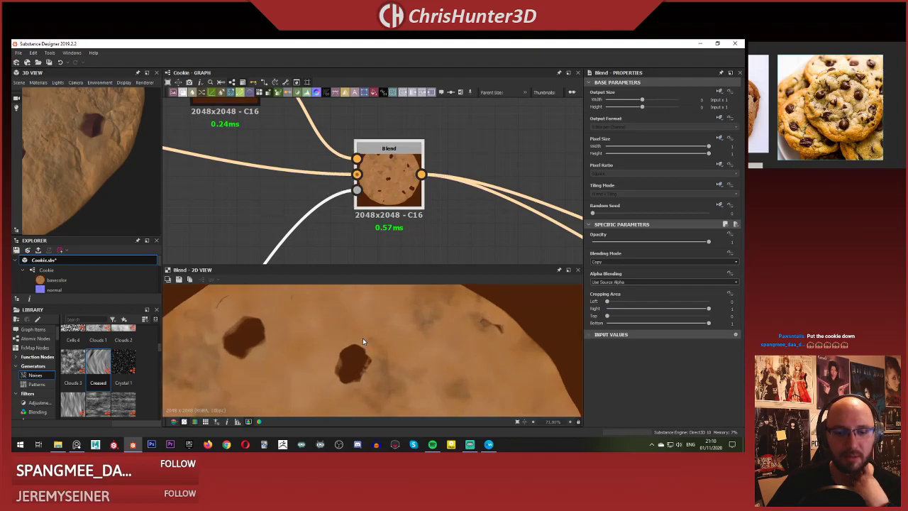
pyautogui.doubleClick(357, 190)
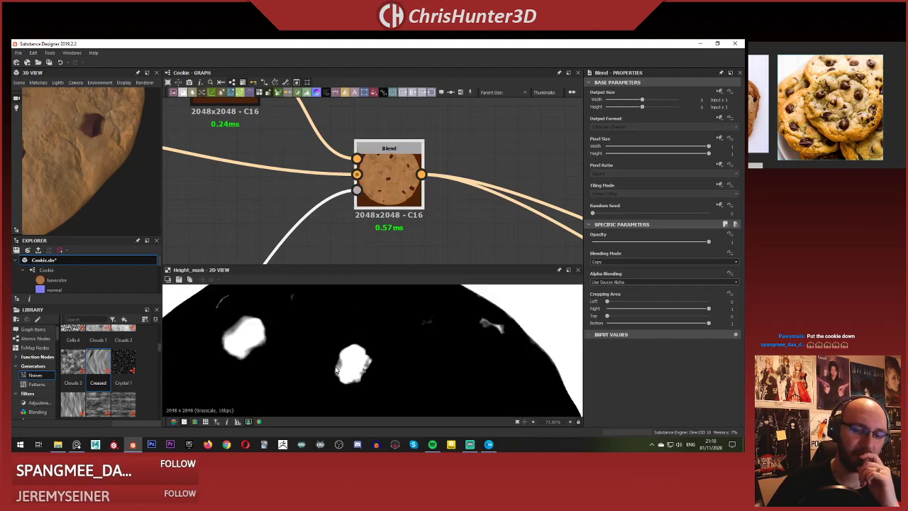
# Insert a Histogram Scan node on the link into the chip-colour Blend's Opacity input.
pyautogui.scroll(-1, 417, 203)
pyautogui.moveTo(354, 207); pyautogui.dragTo(384, 198, button='middle')
pyautogui.click(379, 220)
pyautogui.click(383, 190)
pyautogui.press('space')
pyautogui.write('hist')
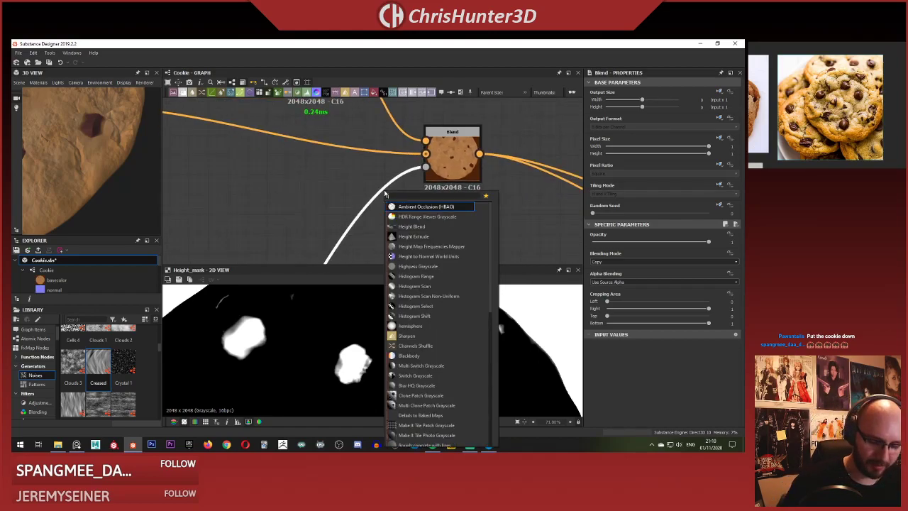
pyautogui.press('Return')
# Move the Histogram Scan node beside the chip-colour Blend, keeping it wired to the Blend's Opacity input.
pyautogui.scroll(-2, 381, 182)
pyautogui.moveTo(355, 259); pyautogui.dragTo(364, 168, button='middle')
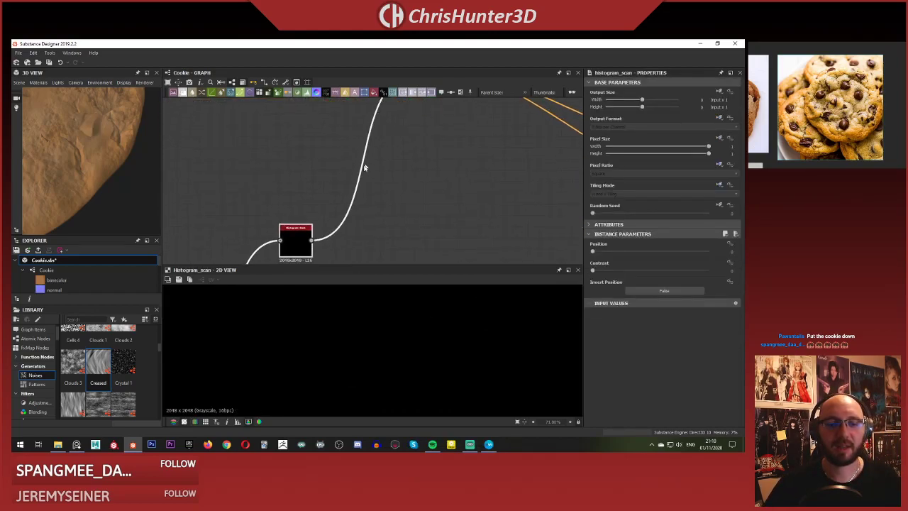
pyautogui.scroll(-2, 333, 204)
pyautogui.moveTo(310, 233); pyautogui.dragTo(361, 153)
pyautogui.scroll(4, 363, 142)
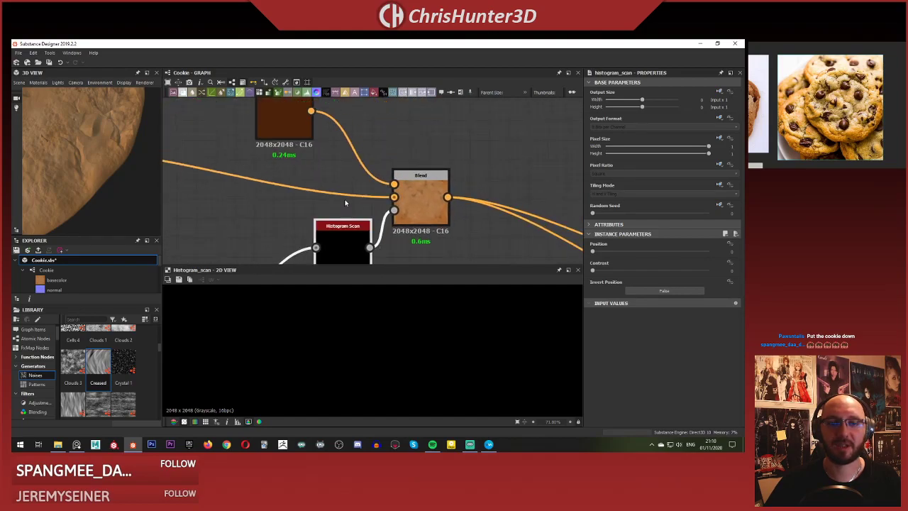
pyautogui.moveTo(369, 247); pyautogui.dragTo(394, 210)
# Set the Histogram Scan's Position to about 0.79 and its Contrast to 0.5 to sharpen the chip mask.
pyautogui.moveTo(656, 252); pyautogui.dragTo(653, 253)
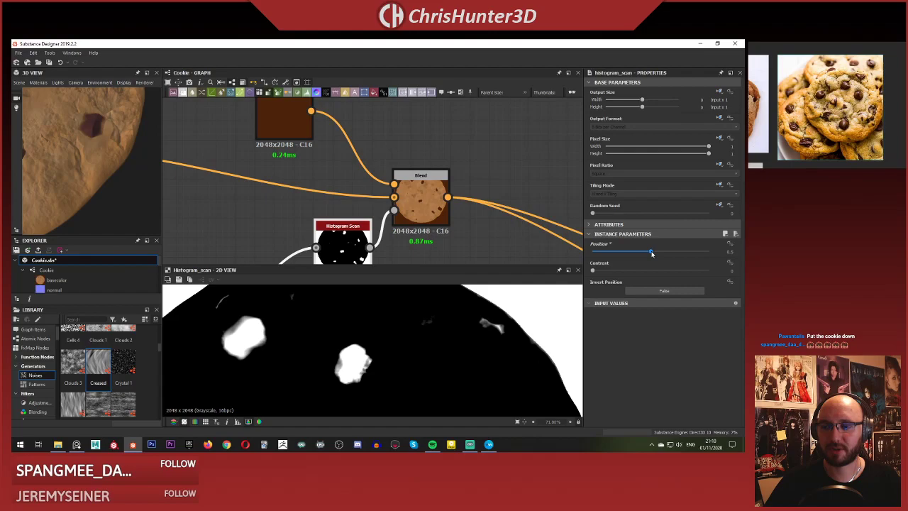
pyautogui.moveTo(605, 273); pyautogui.dragTo(661, 276)
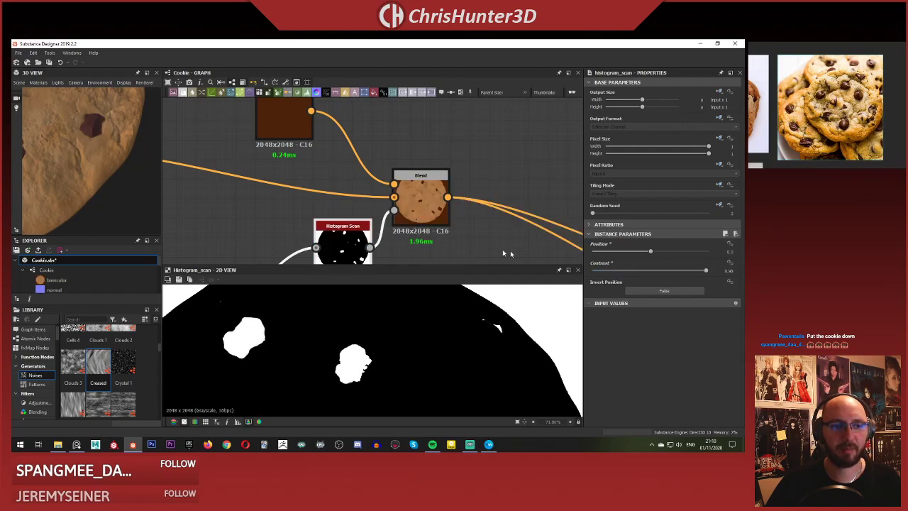
pyautogui.moveTo(107, 115); pyautogui.dragTo(86, 137)
pyautogui.scroll(3, 109, 194)
pyautogui.moveTo(109, 195); pyautogui.dragTo(110, 157)
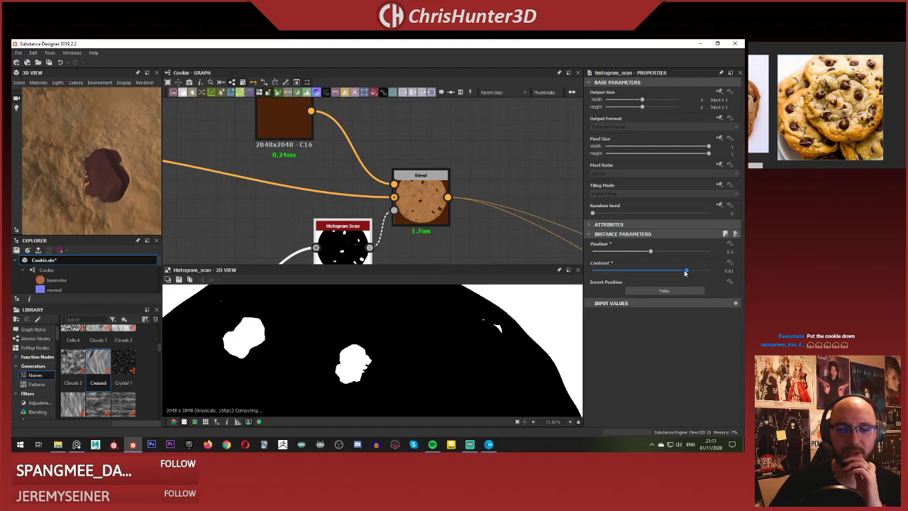
pyautogui.moveTo(685, 272)
pyautogui.mouseDown()
pyautogui.moveTo(648, 272)
pyautogui.moveTo(659, 254)
pyautogui.moveTo(694, 255)
pyautogui.moveTo(685, 256)
pyautogui.mouseUp()
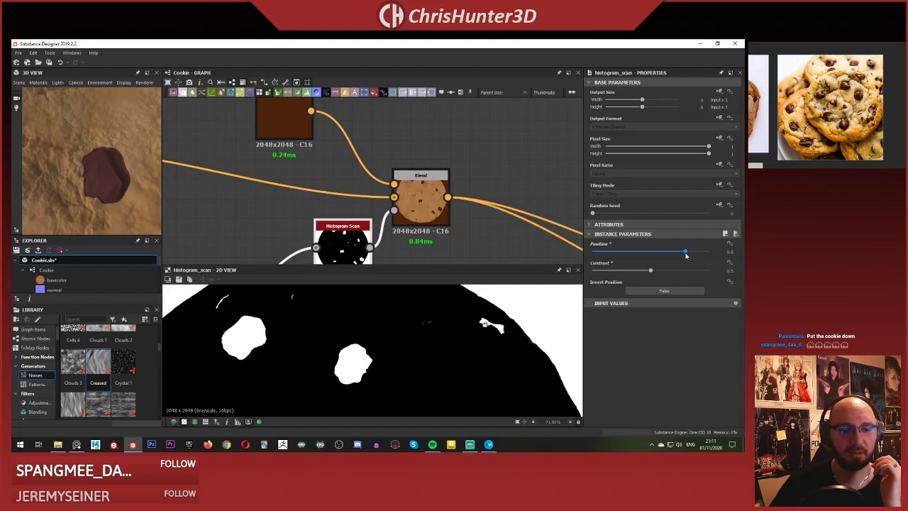
# Check the sharpened chip colouring across the whole 3D cookie from a distance.
pyautogui.scroll(-8, 101, 168)
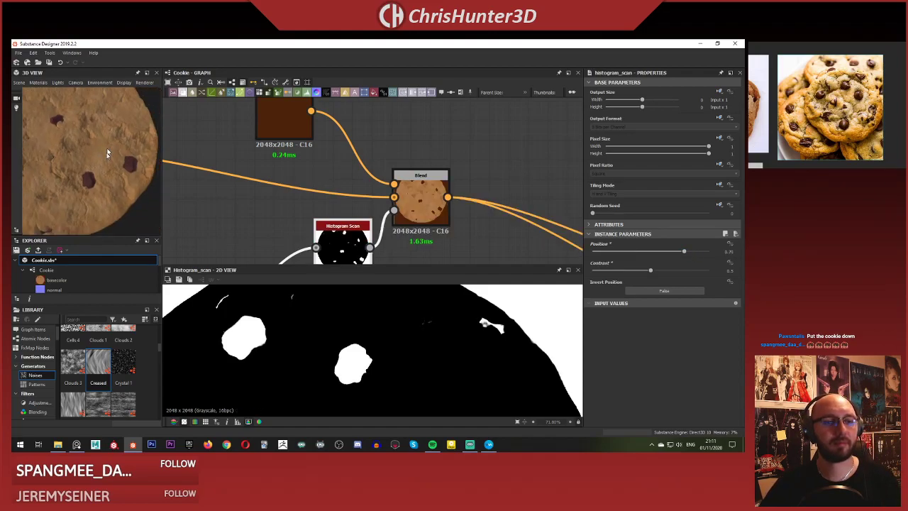
pyautogui.moveTo(110, 152); pyautogui.dragTo(90, 178, button='middle')
pyautogui.moveTo(90, 178); pyautogui.dragTo(87, 144)
pyautogui.scroll(-2, 100, 165)
pyautogui.scroll(-6, 301, 191)
pyautogui.moveTo(332, 187); pyautogui.dragTo(364, 81, button='middle')
pyautogui.moveTo(84, 159); pyautogui.dragTo(101, 186)
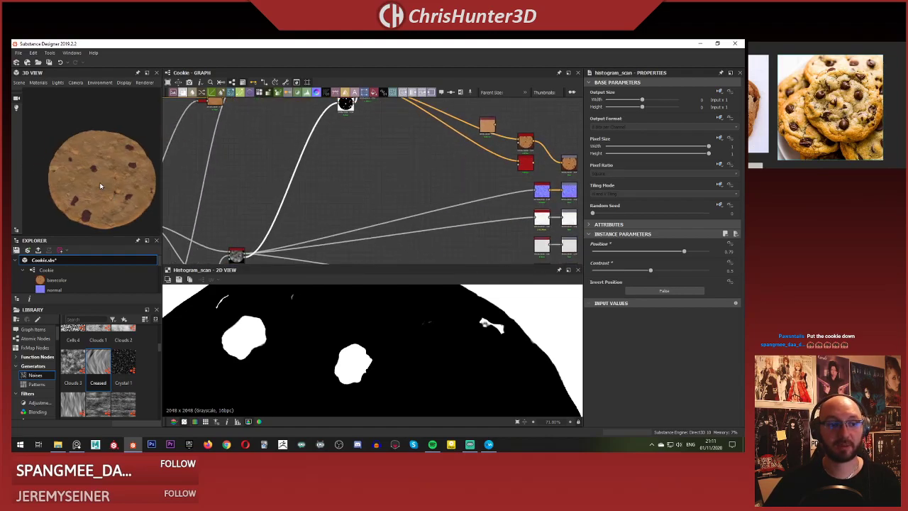
pyautogui.scroll(-4, 259, 197)
# Lower the Output Color of the Uniform Color node feeding the Roughness output to 0.75.
pyautogui.scroll(6, 355, 195)
pyautogui.moveTo(352, 194); pyautogui.dragTo(361, 155, button='middle')
pyautogui.scroll(2, 428, 223)
pyautogui.moveTo(427, 224); pyautogui.dragTo(406, 174, button='middle')
pyautogui.scroll(4, 438, 210)
pyautogui.moveTo(471, 225); pyautogui.dragTo(394, 229, button='middle')
pyautogui.click(419, 186)
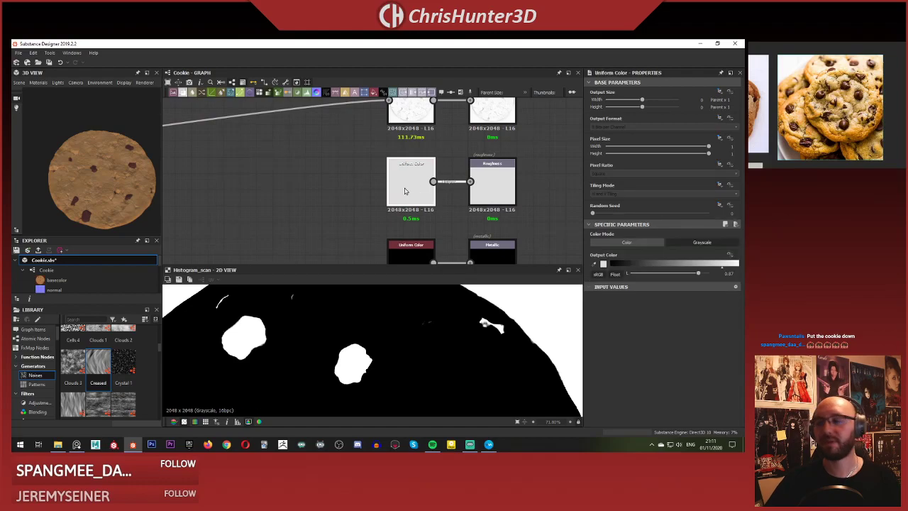
pyautogui.scroll(-4, 281, 195)
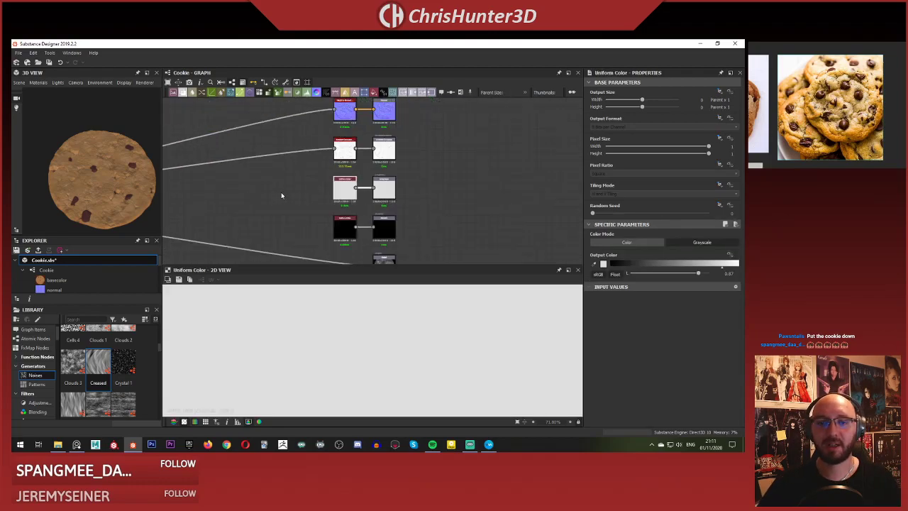
pyautogui.moveTo(282, 195); pyautogui.dragTo(383, 185, button='middle')
pyautogui.scroll(4, 404, 217)
pyautogui.moveTo(110, 190); pyautogui.dragTo(79, 167)
pyautogui.moveTo(80, 168); pyautogui.dragTo(98, 169, button='middle')
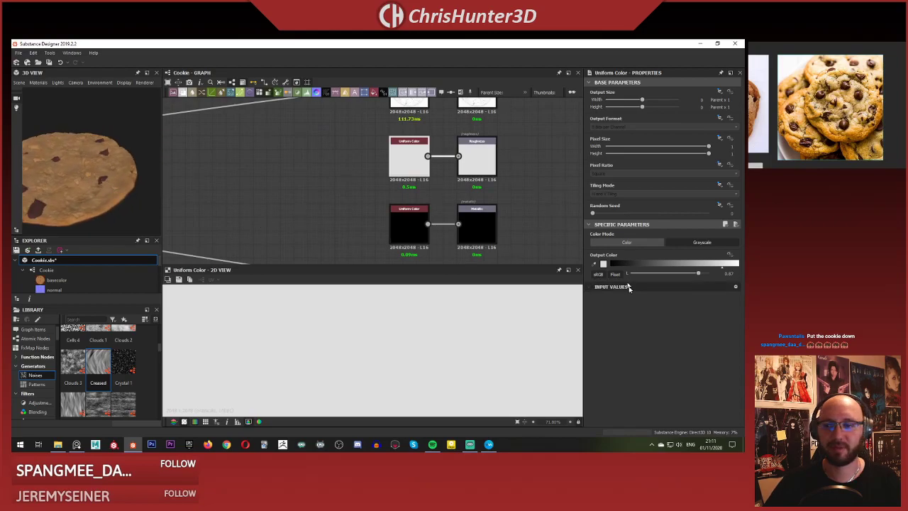
pyautogui.moveTo(693, 274); pyautogui.dragTo(684, 273)
pyautogui.scroll(5, 103, 178)
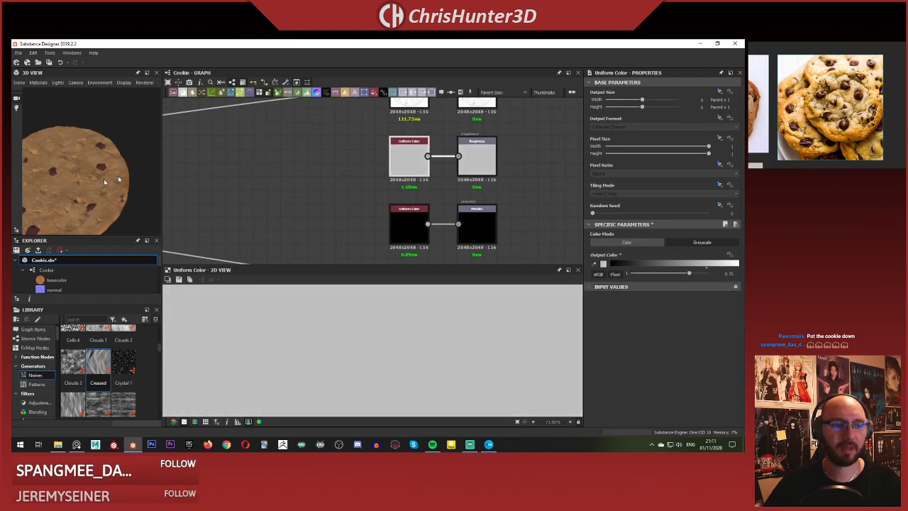
# Compare the 3D cookie's surface shine with the cookie reference photos.
pyautogui.scroll(-5, 128, 175)
pyautogui.moveTo(129, 175); pyautogui.dragTo(88, 176)
pyautogui.scroll(-4, 805, 113)
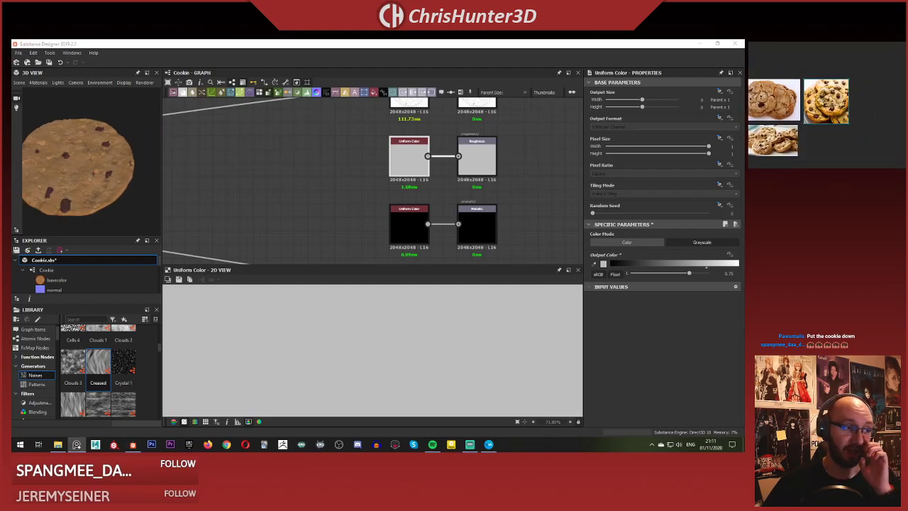
pyautogui.moveTo(805, 99); pyautogui.dragTo(821, 101, button='middle')
pyautogui.scroll(5, 821, 101)
pyautogui.scroll(-5, 823, 107)
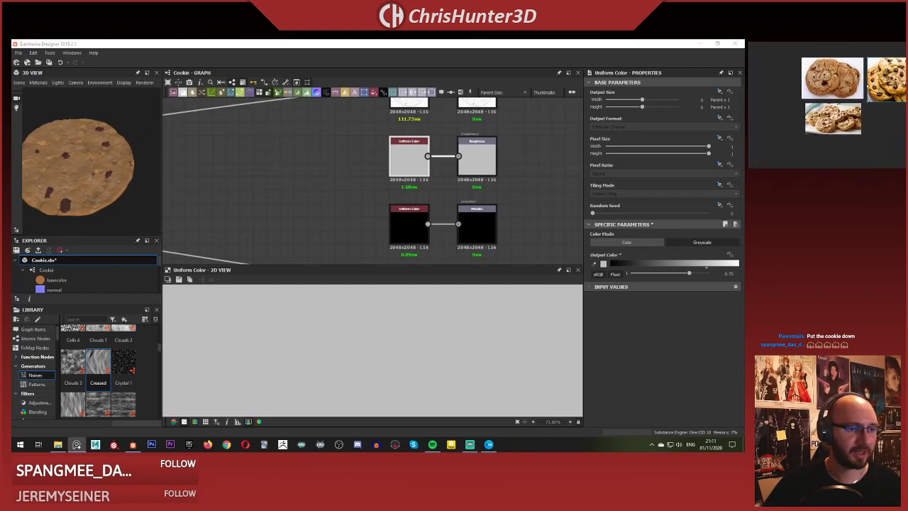
pyautogui.scroll(3, 337, 184)
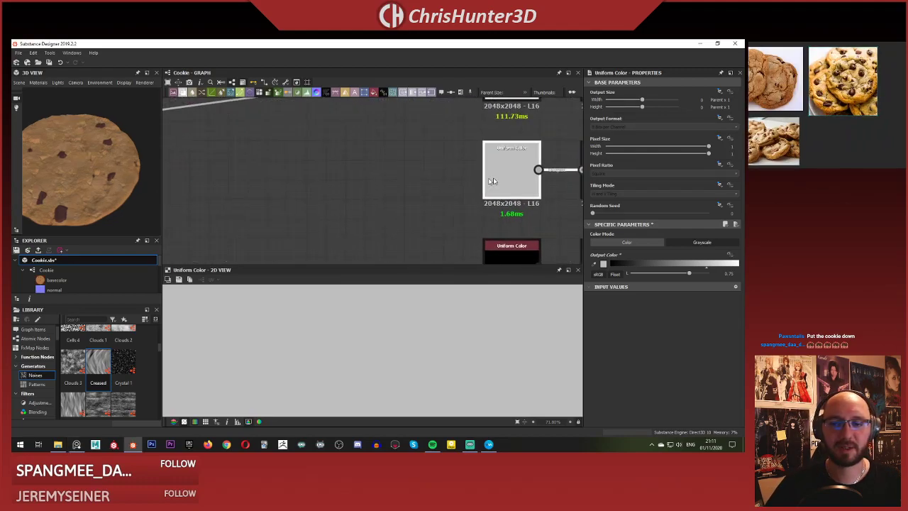
# Duplicate the roughness Uniform Color node below the original and set the copy's Output Color to 0.37.
pyautogui.moveTo(493, 178); pyautogui.dragTo(311, 150)
pyautogui.moveTo(312, 151); pyautogui.dragTo(320, 163, button='middle')
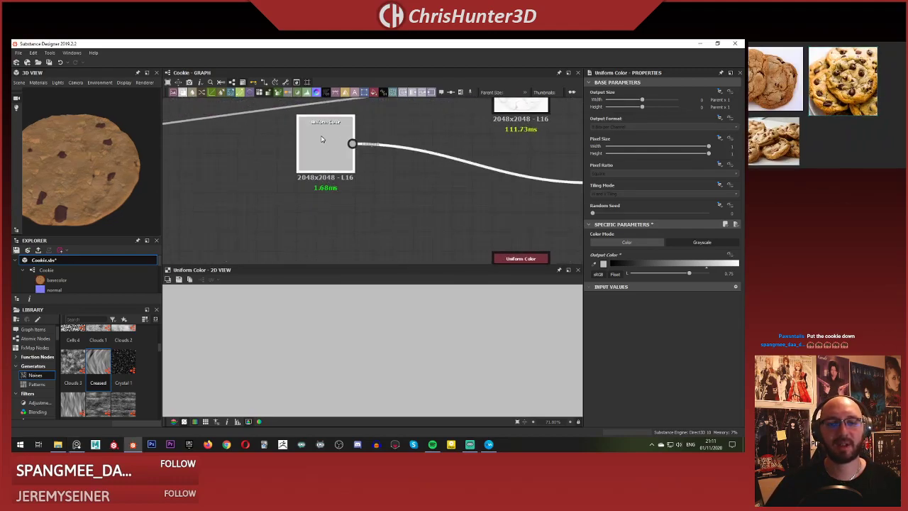
pyautogui.hotkey('ctrl', 'd')
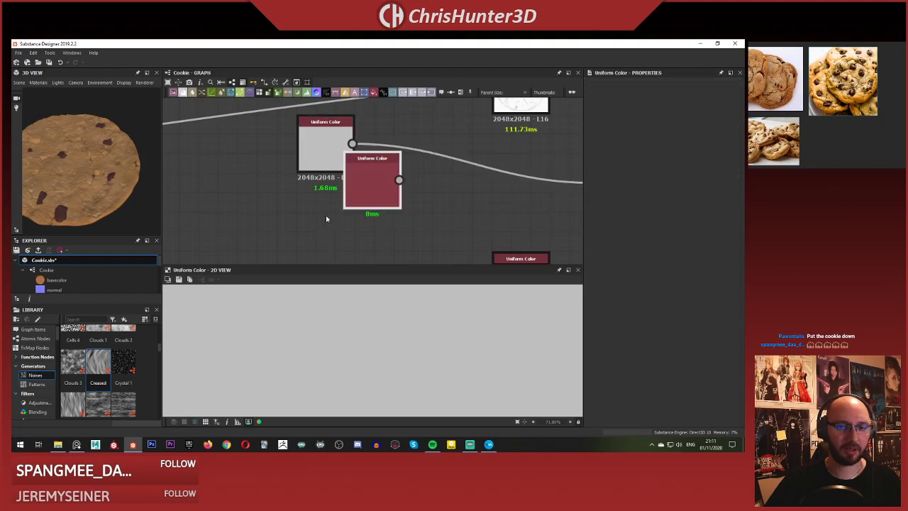
pyautogui.moveTo(375, 199); pyautogui.dragTo(328, 242)
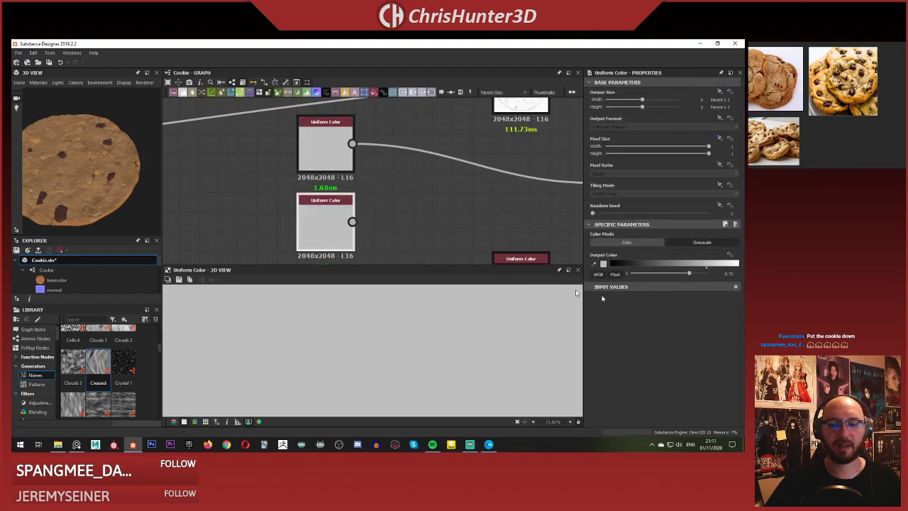
pyautogui.moveTo(689, 274); pyautogui.dragTo(659, 274)
pyautogui.scroll(-2, 380, 226)
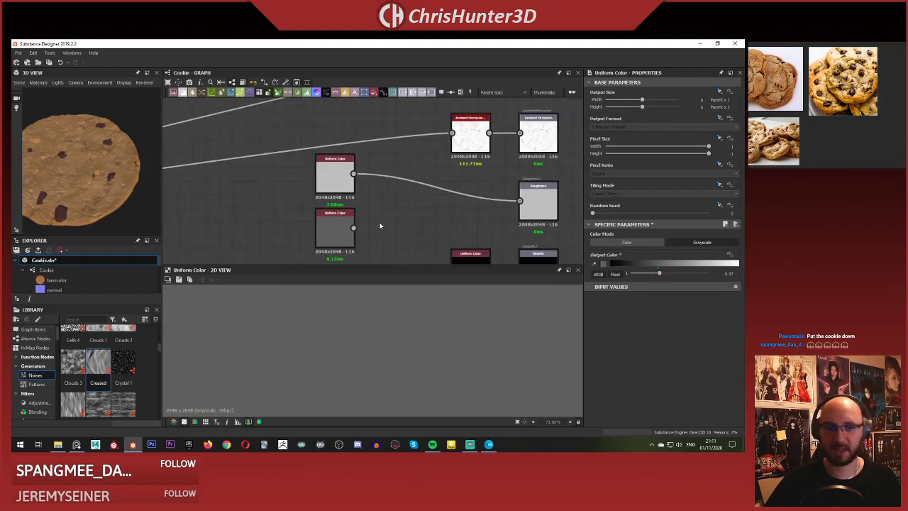
# Add a Blend node beside the two roughness Uniform Color nodes, with the 0.75 colour as foreground and the 0.37 colour as background.
pyautogui.press('space')
pyautogui.write('bl')
pyautogui.press('Return')
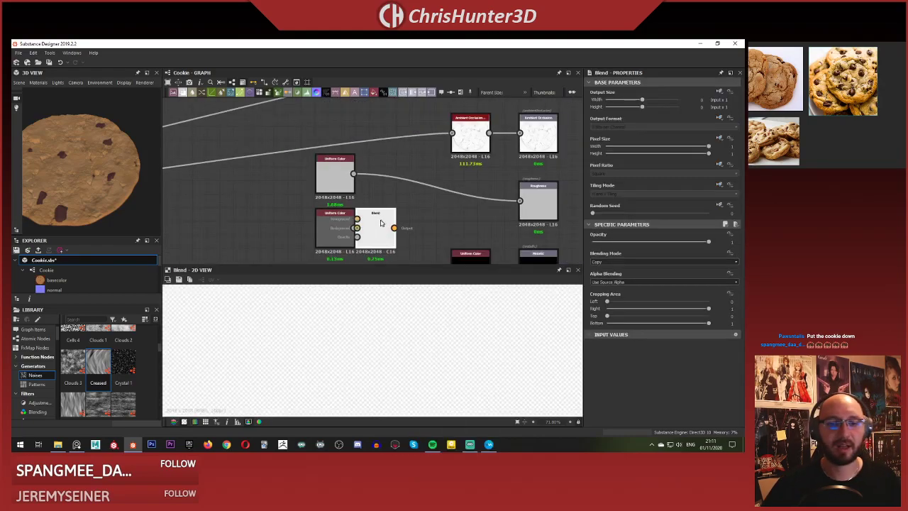
pyautogui.moveTo(381, 224); pyautogui.dragTo(391, 204)
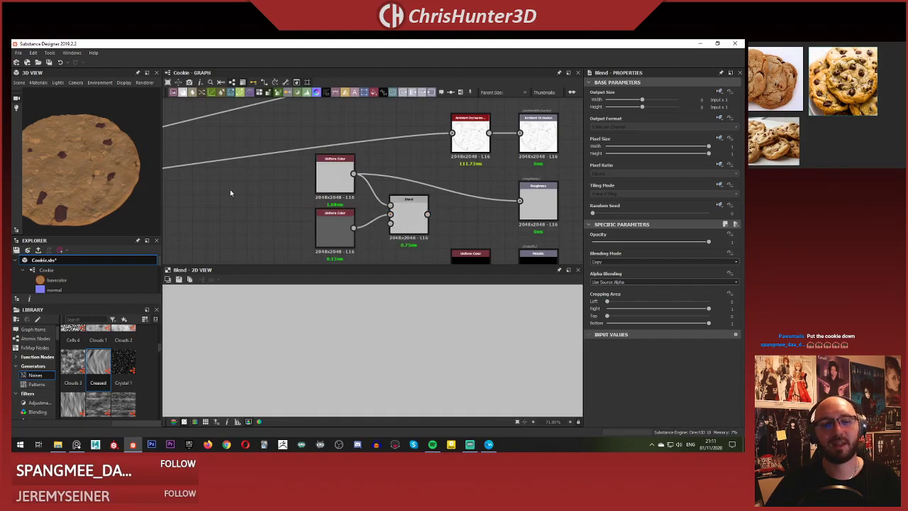
# Connect the black-and-white chip mask from the base colour network to the roughness Blend's Opacity input and preview the blend.
pyautogui.scroll(-3, 231, 193)
pyautogui.moveTo(295, 206); pyautogui.dragTo(445, 110, button='middle')
pyautogui.scroll(-3, 260, 188)
pyautogui.moveTo(260, 188); pyautogui.dragTo(333, 249, button='middle')
pyautogui.scroll(3, 384, 127)
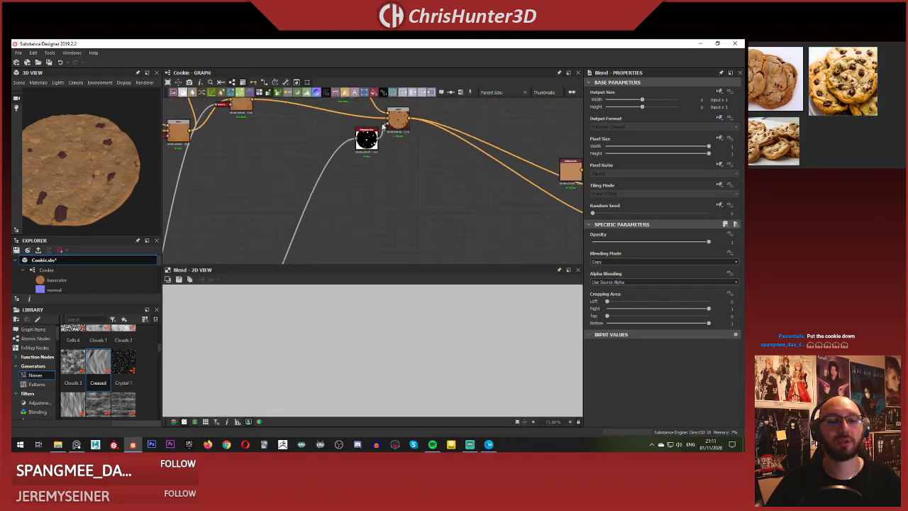
pyautogui.scroll(2, 383, 126)
pyautogui.scroll(-3, 428, 220)
pyautogui.moveTo(378, 146); pyautogui.dragTo(402, 205)
pyautogui.moveTo(440, 235); pyautogui.dragTo(369, 114, button='middle')
pyautogui.moveTo(402, 205); pyautogui.dragTo(448, 166)
pyautogui.scroll(5, 456, 227)
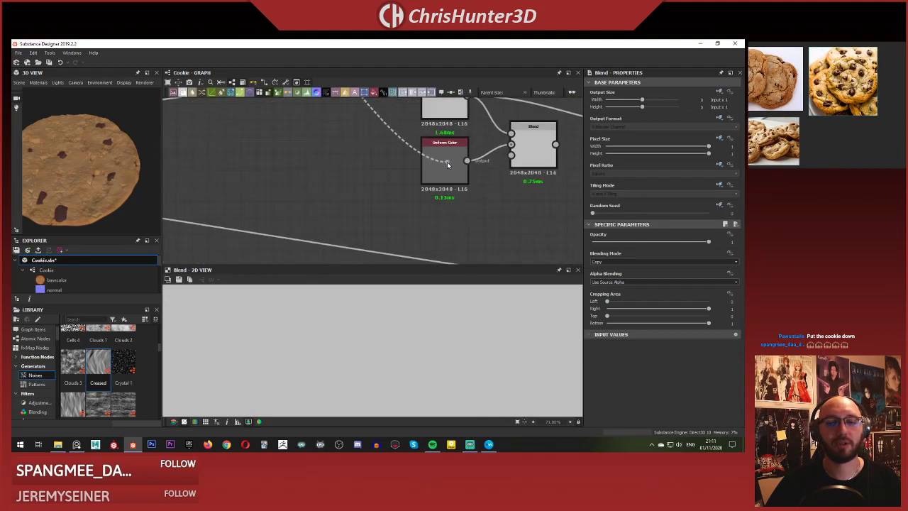
pyautogui.scroll(4, 448, 165)
pyautogui.doubleClick(460, 126)
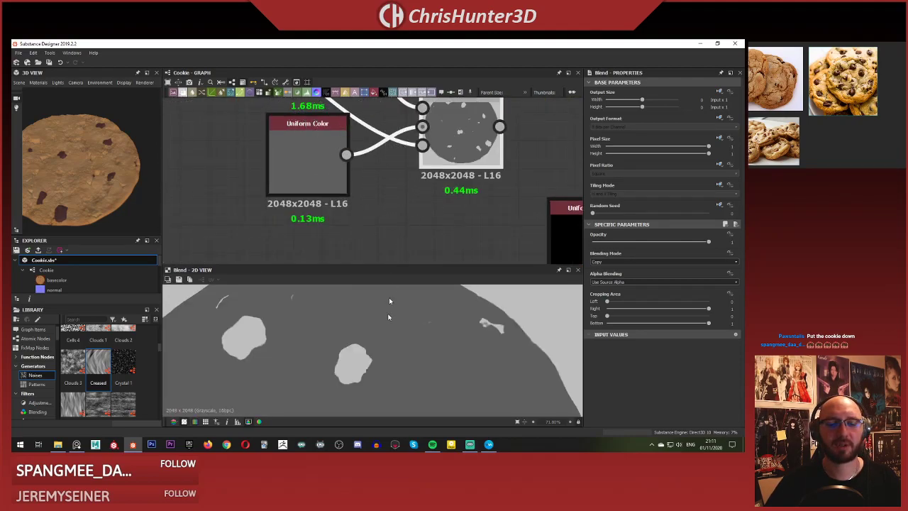
# Swap the roughness Blend's colours so 0.37 is foreground and 0.75 is background, and connect the Blend to the Roughness output.
pyautogui.scroll(-4, 404, 354)
pyautogui.scroll(-3, 379, 209)
pyautogui.scroll(2, 380, 213)
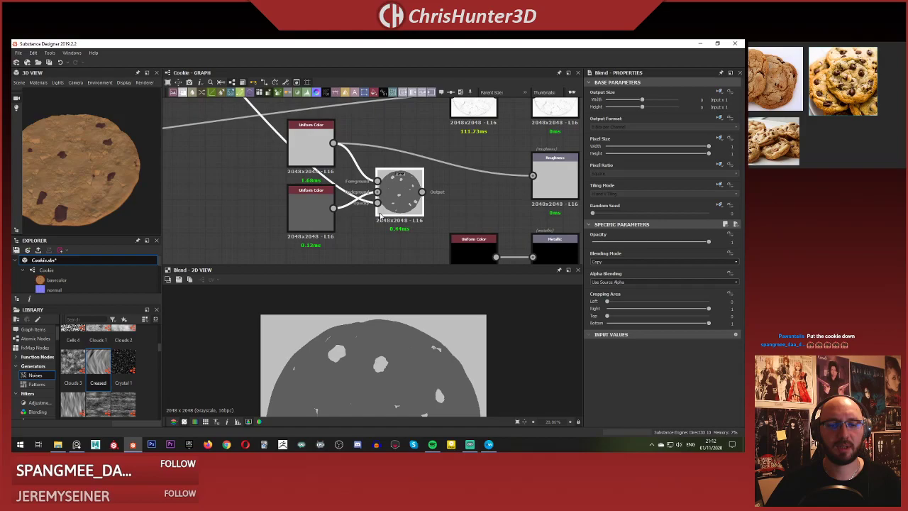
pyautogui.scroll(3, 357, 216)
pyautogui.scroll(-2, 325, 230)
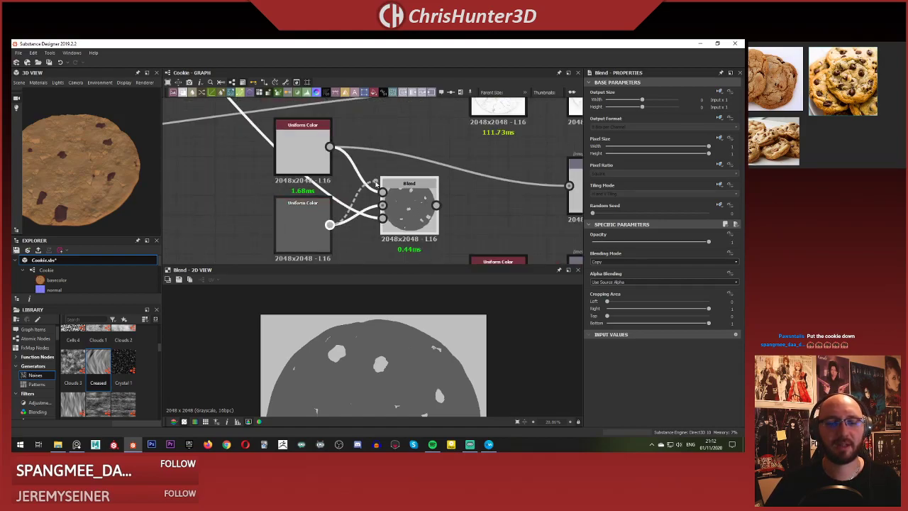
pyautogui.moveTo(376, 183); pyautogui.dragTo(383, 205)
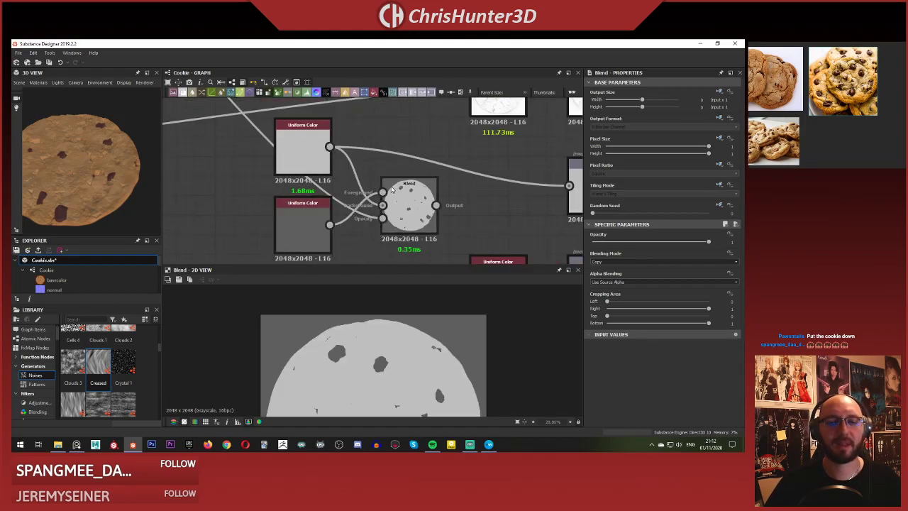
pyautogui.scroll(-2, 373, 183)
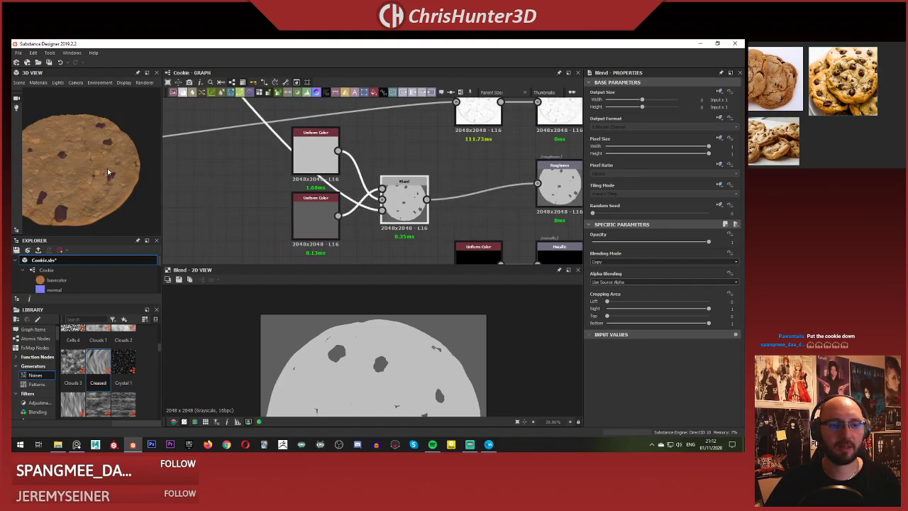
# Inspect the chips' shine against the cookie surface in the 3D view from close up and at different angles.
pyautogui.scroll(8, 108, 173)
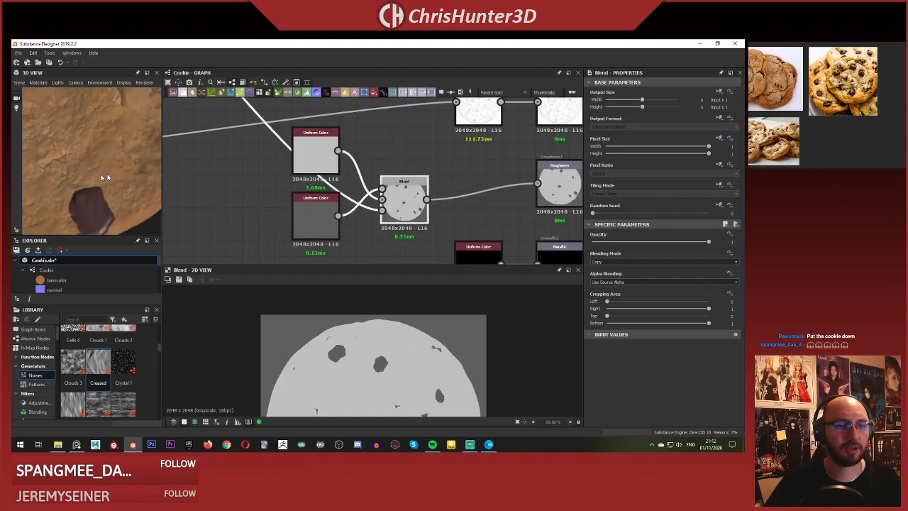
pyautogui.moveTo(105, 178); pyautogui.dragTo(100, 136)
pyautogui.scroll(-6, 99, 135)
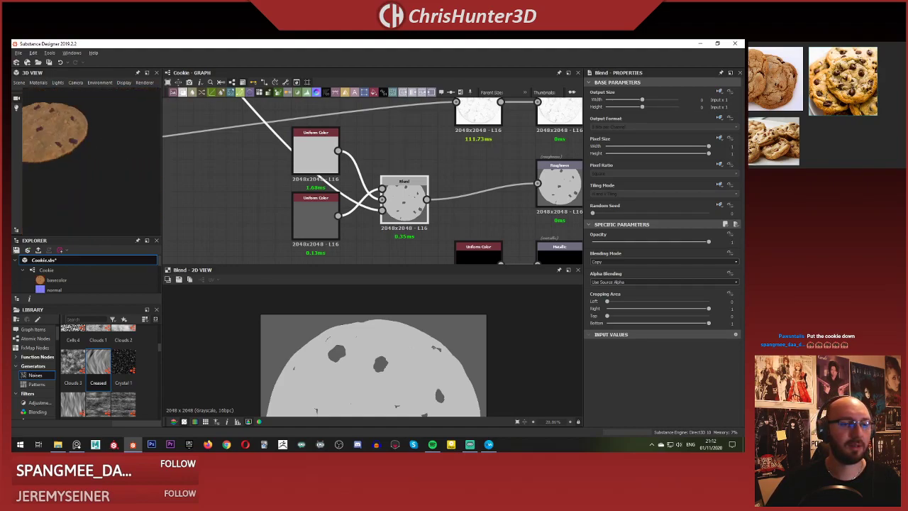
pyautogui.moveTo(71, 123); pyautogui.dragTo(109, 163, button='middle')
pyautogui.scroll(4, 92, 160)
pyautogui.moveTo(73, 158); pyautogui.dragTo(92, 147)
pyautogui.scroll(-2, 93, 149)
# Set the Saturation of the HSL node branching off Blur HQ in the base colour network to 0.51.
pyautogui.scroll(-5, 305, 142)
pyautogui.moveTo(266, 145); pyautogui.dragTo(345, 192, button='middle')
pyautogui.scroll(-4, 264, 156)
pyautogui.scroll(5, 233, 192)
pyautogui.moveTo(233, 193); pyautogui.dragTo(282, 194, button='middle')
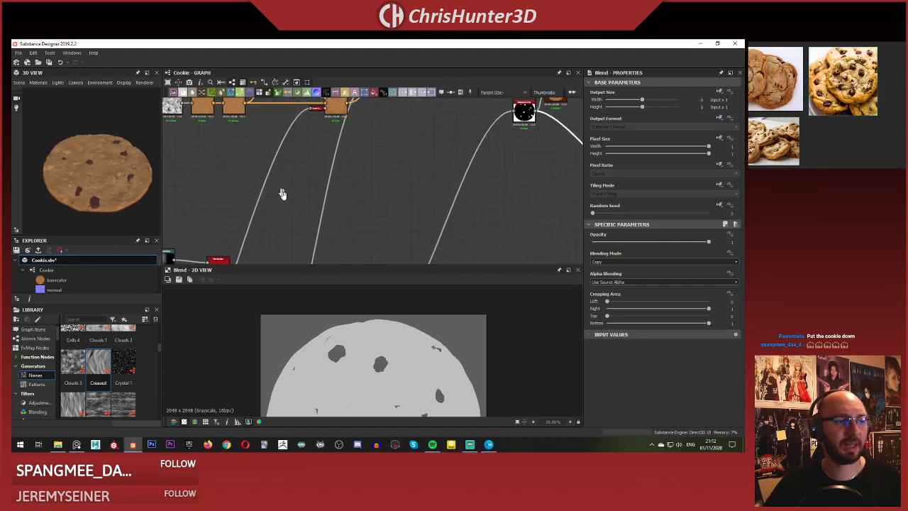
pyautogui.scroll(-3, 282, 193)
pyautogui.scroll(4, 330, 186)
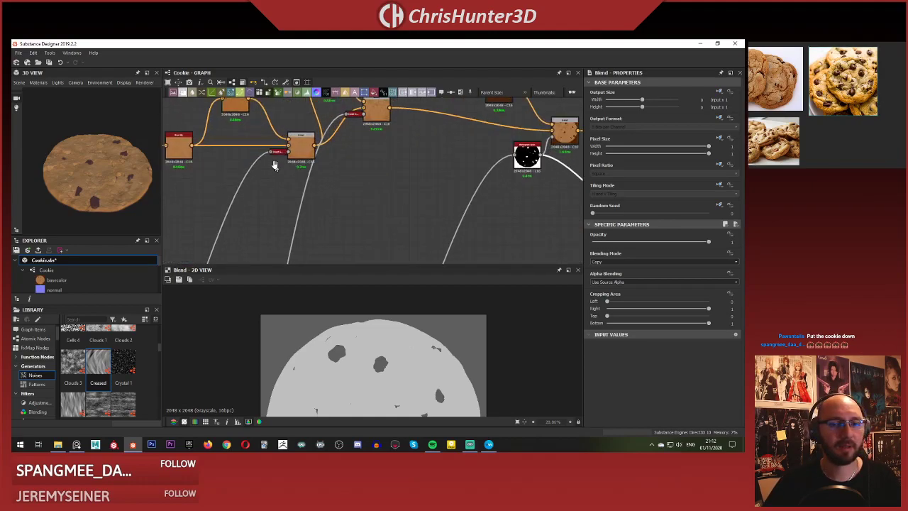
pyautogui.scroll(-6, 276, 164)
pyautogui.moveTo(223, 135); pyautogui.dragTo(248, 141, button='middle')
pyautogui.scroll(4, 292, 176)
pyautogui.scroll(3, 309, 186)
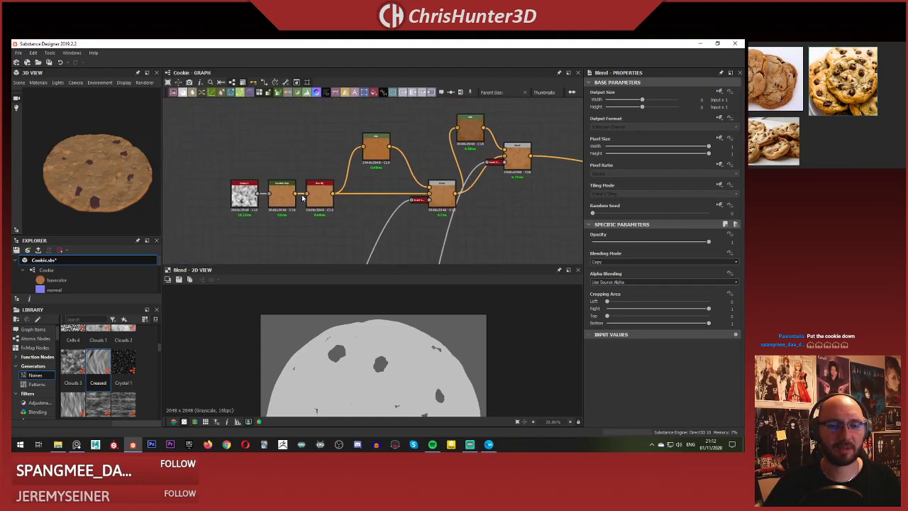
pyautogui.doubleClick(363, 150)
pyautogui.moveTo(649, 262); pyautogui.dragTo(652, 262)
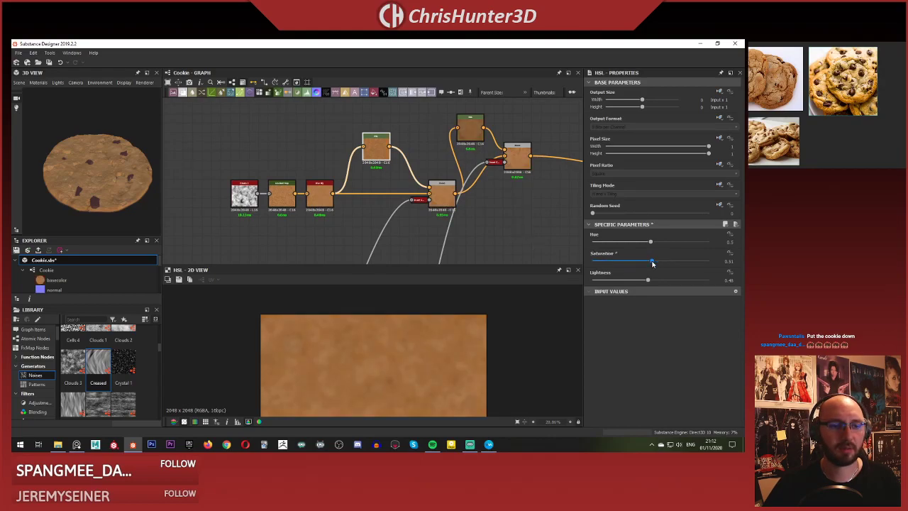
# Review the Gradient Map's colour gradient and move it and Clouds 2 away from Blur HQ to make room between them.
pyautogui.scroll(5, 336, 208)
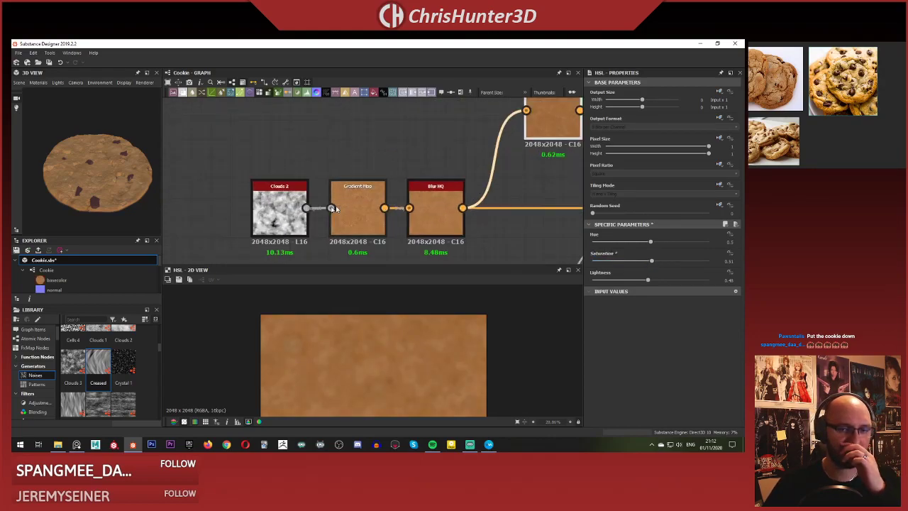
pyautogui.click(348, 209)
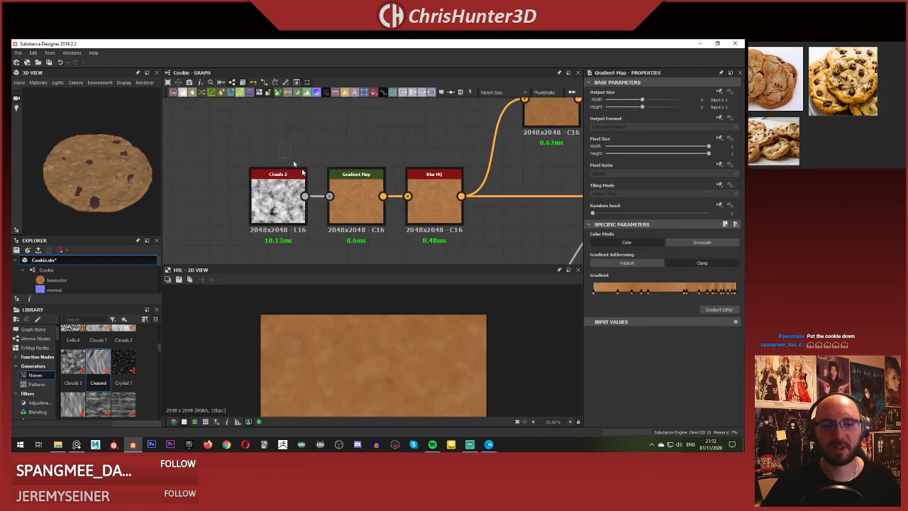
pyautogui.moveTo(350, 208); pyautogui.dragTo(284, 198)
pyautogui.doubleClick(290, 197)
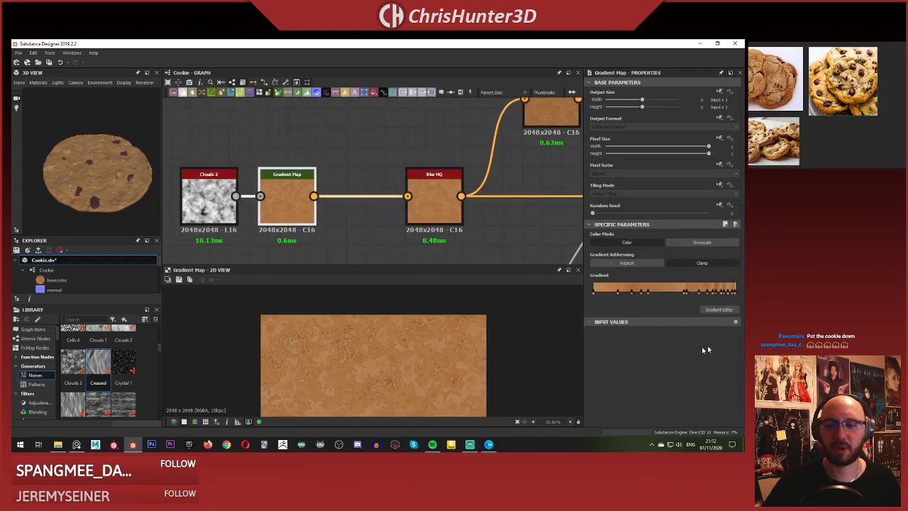
pyautogui.click(718, 310)
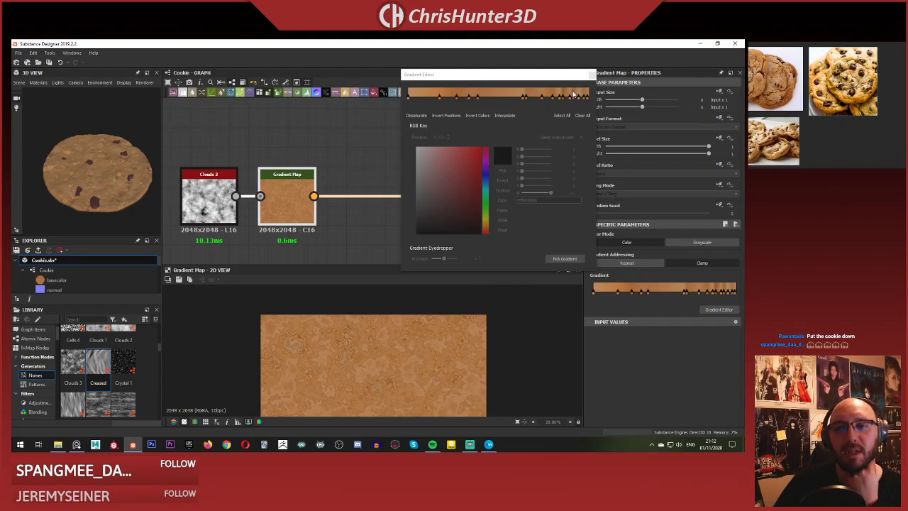
pyautogui.click(588, 74)
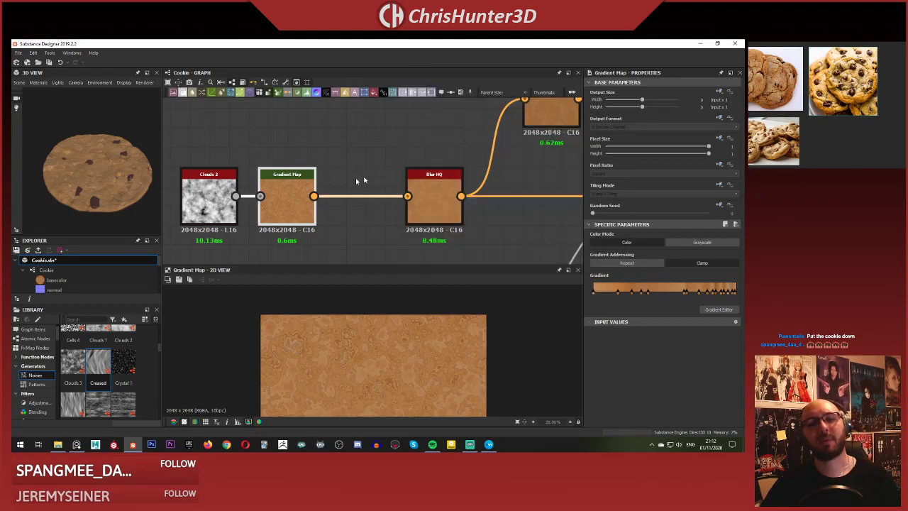
pyautogui.moveTo(322, 143); pyautogui.dragTo(345, 118, button='middle')
pyautogui.moveTo(306, 173); pyautogui.dragTo(237, 173)
pyautogui.moveTo(342, 132); pyautogui.dragTo(399, 148, button='middle')
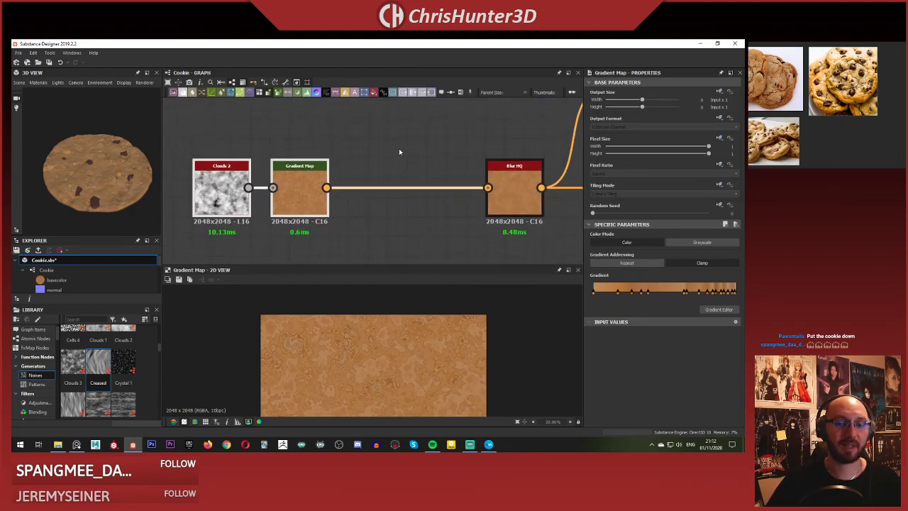
# Insert an HSL node on the link between the Gradient Map and Blur HQ and position it between them.
pyautogui.click(400, 188)
pyautogui.press('space')
pyautogui.write('hsl')
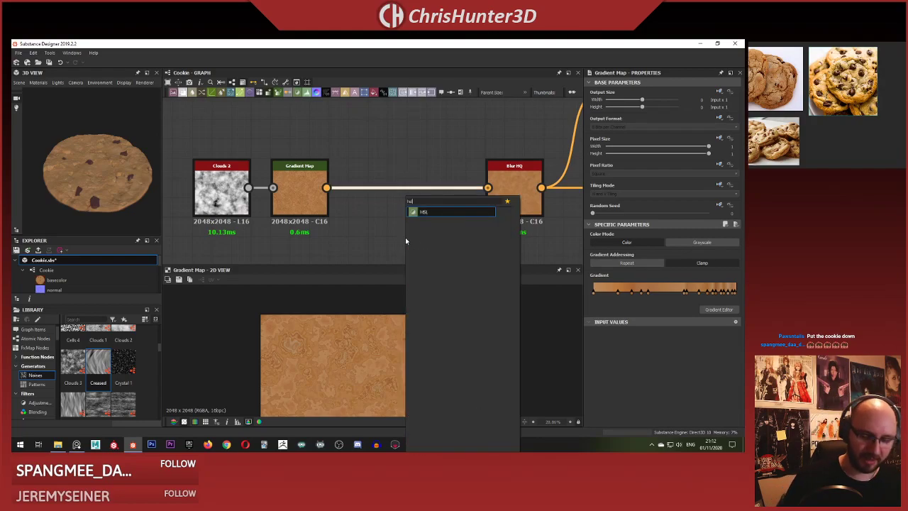
pyautogui.press('Return')
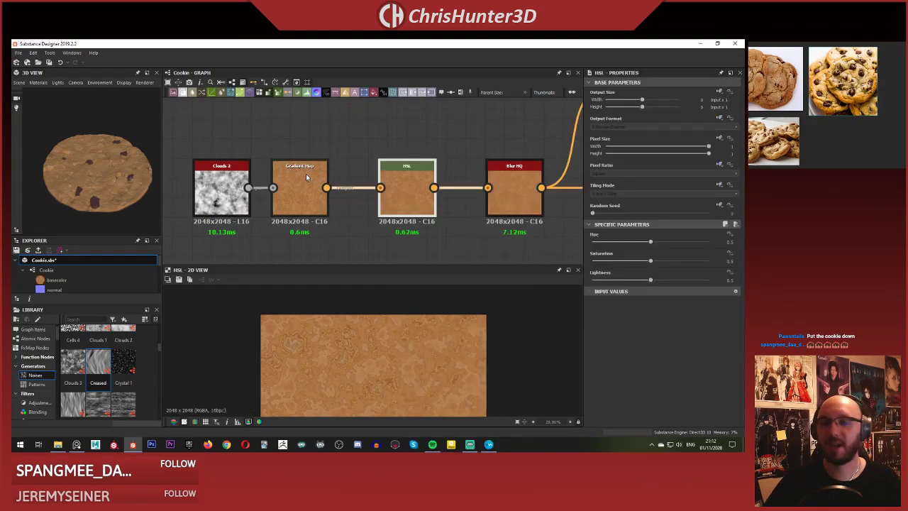
pyautogui.moveTo(415, 166)
pyautogui.mouseDown()
pyautogui.moveTo(415, 176)
pyautogui.moveTo(405, 172)
pyautogui.mouseUp()
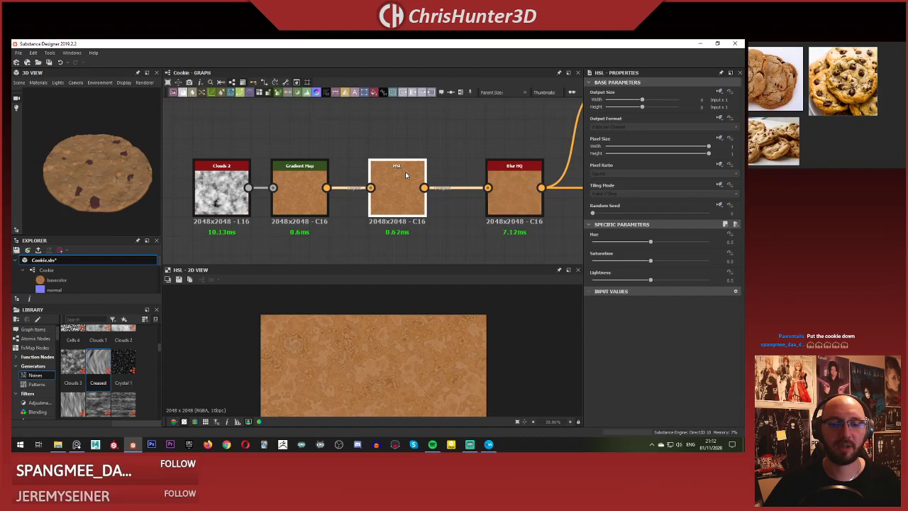
# Lower the new HSL node's Saturation to 0.48 and check the cookie's colour in the 3D view.
pyautogui.click(647, 263)
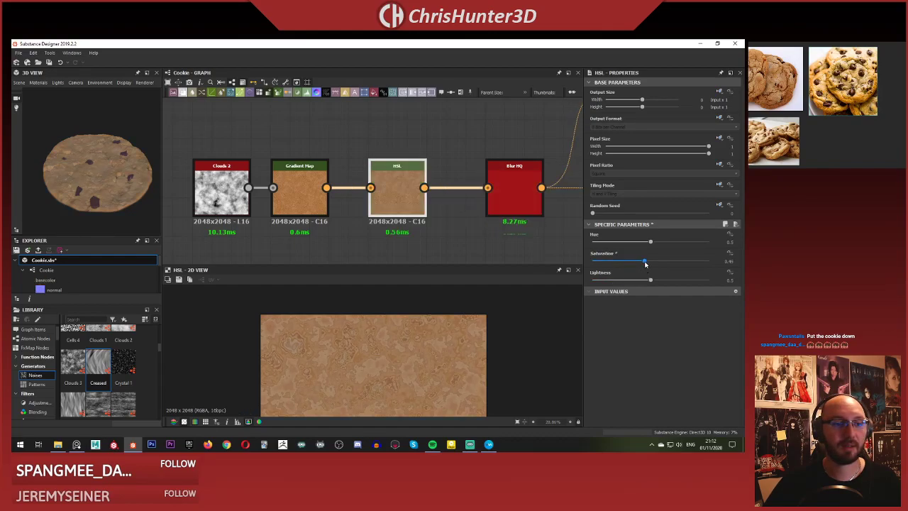
pyautogui.moveTo(646, 264); pyautogui.dragTo(648, 264)
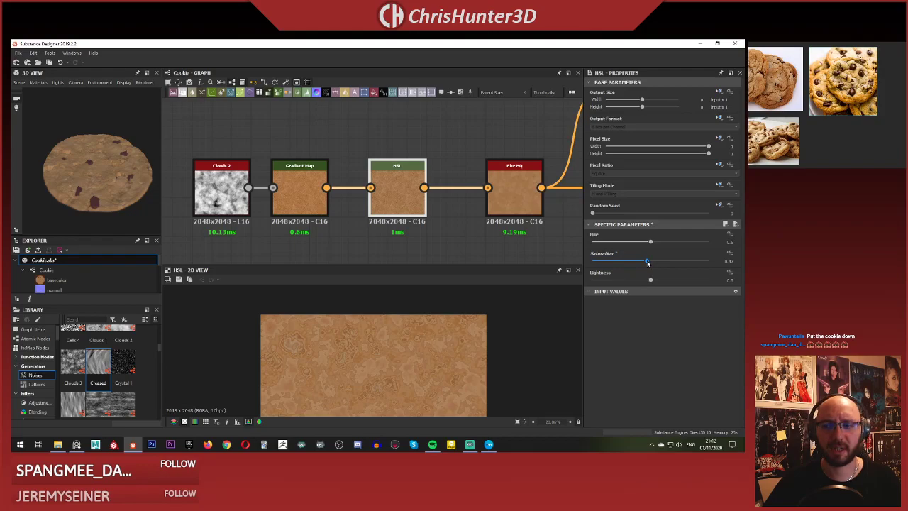
pyautogui.moveTo(647, 263); pyautogui.dragTo(650, 262)
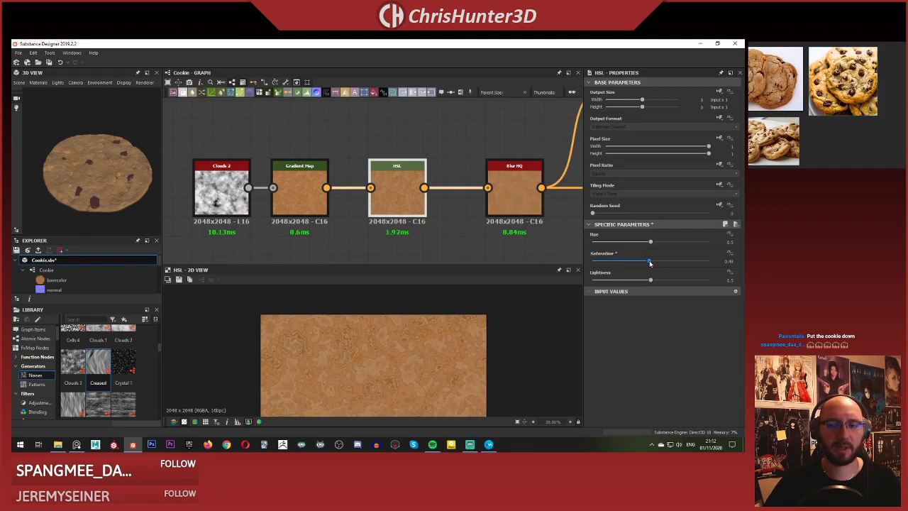
pyautogui.moveTo(85, 142); pyautogui.dragTo(85, 199)
# Examine the height network's Blend nodes combining Clouds 2 patches and warped cracks, comparing their previews with the 3D cookie.
pyautogui.scroll(-5, 298, 210)
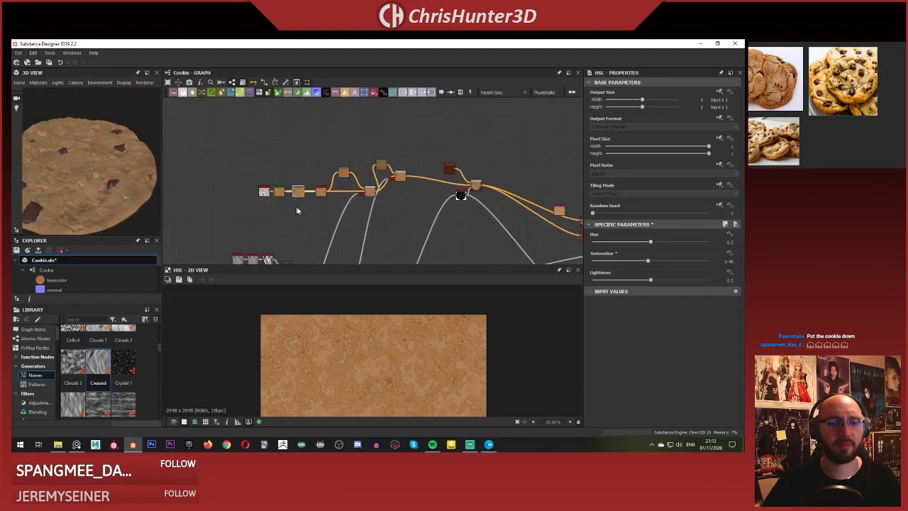
pyautogui.scroll(6, 297, 210)
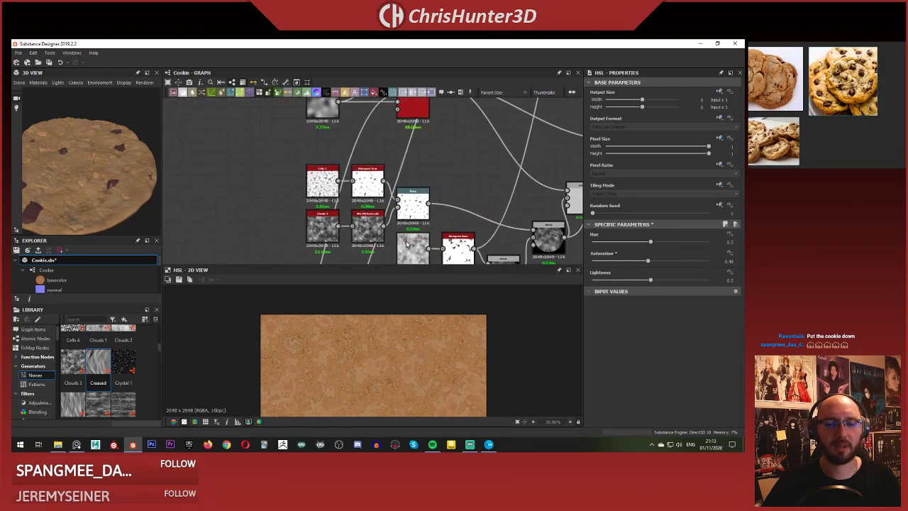
pyautogui.scroll(-4, 407, 245)
pyautogui.scroll(5, 418, 163)
pyautogui.click(425, 151)
pyautogui.scroll(-2, 391, 254)
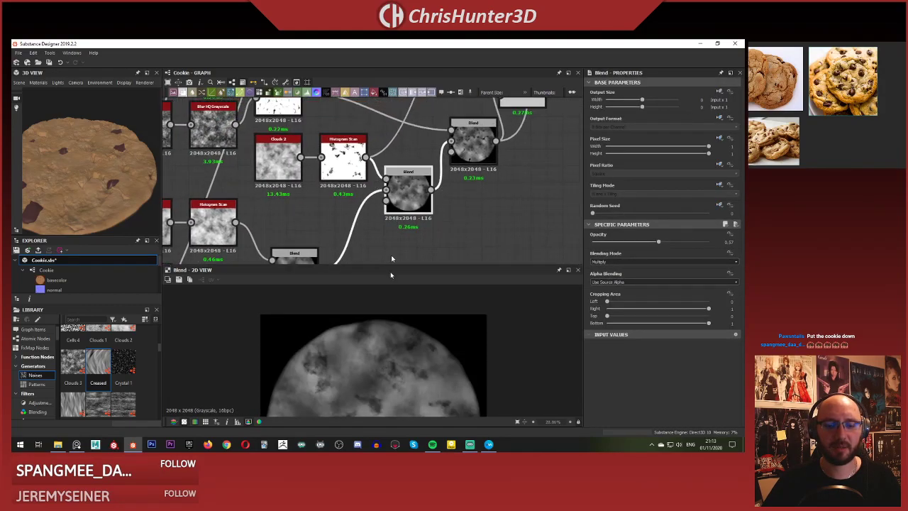
pyautogui.scroll(-5, 400, 347)
pyautogui.moveTo(366, 183); pyautogui.dragTo(428, 176, button='middle')
pyautogui.click(480, 105)
pyautogui.click(497, 121)
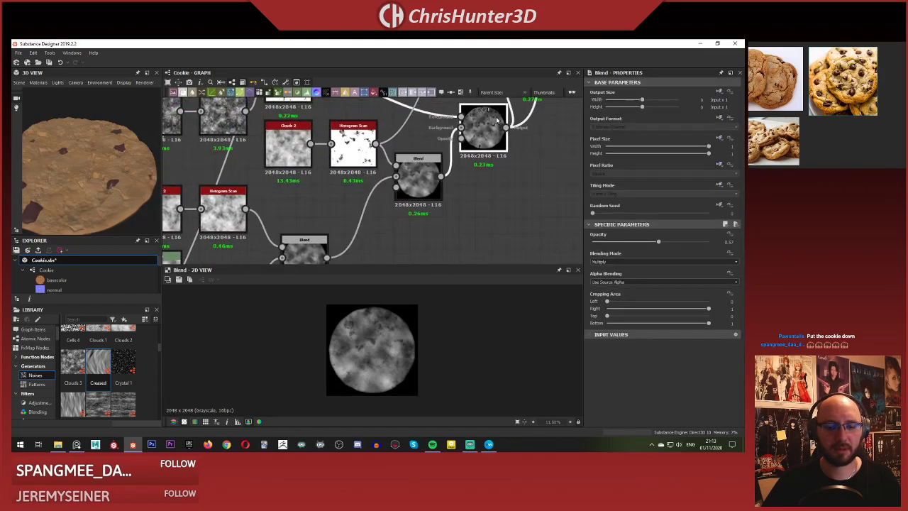
pyautogui.click(438, 190)
pyautogui.scroll(2, 102, 180)
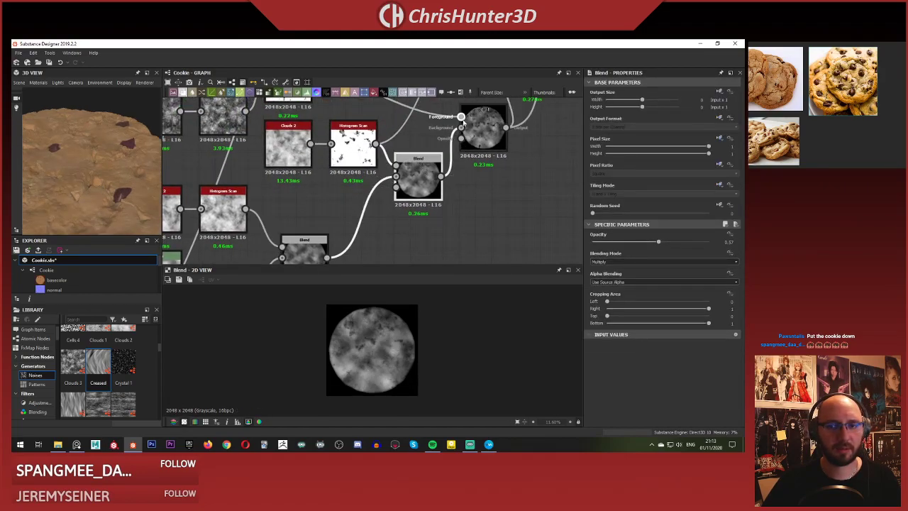
pyautogui.click(474, 121)
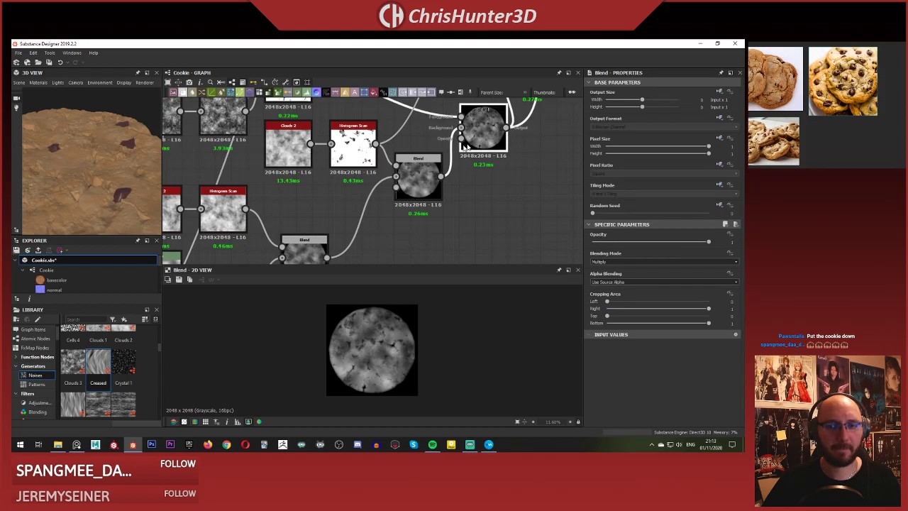
# Lower the Opacity of the Multiply Blend that adds the warped cracks to the height to 0.73, checking the cracks on the 3D cookie.
pyautogui.scroll(-3, 466, 147)
pyautogui.moveTo(466, 147); pyautogui.dragTo(497, 229, button='middle')
pyautogui.scroll(5, 393, 188)
pyautogui.doubleClick(403, 189)
pyautogui.scroll(-2, 457, 181)
pyautogui.moveTo(458, 181); pyautogui.dragTo(355, 154, button='middle')
pyautogui.scroll(6, 378, 353)
pyautogui.doubleClick(468, 183)
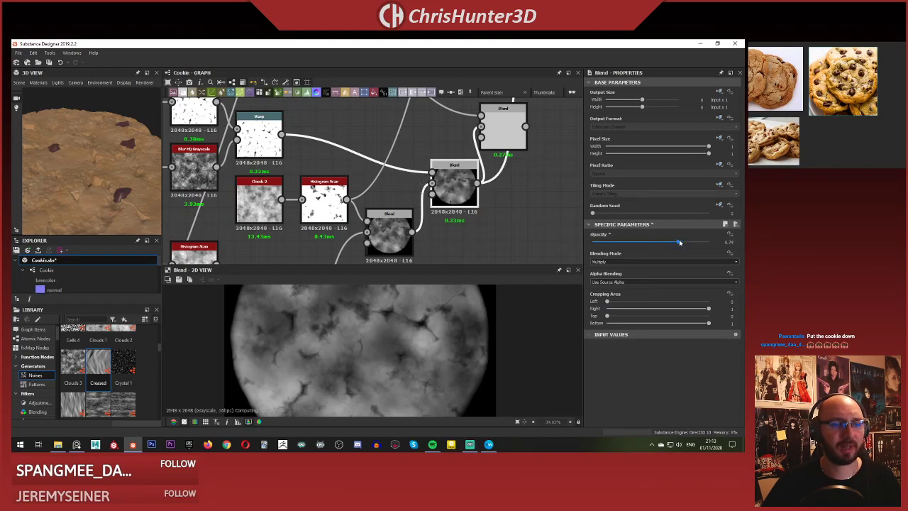
pyautogui.moveTo(116, 187)
pyautogui.mouseDown()
pyautogui.moveTo(144, 187)
pyautogui.moveTo(112, 185)
pyautogui.moveTo(110, 131)
pyautogui.moveTo(106, 177)
pyautogui.mouseUp()
pyautogui.scroll(1, 298, 206)
pyautogui.moveTo(298, 206); pyautogui.dragTo(376, 195, button='middle')
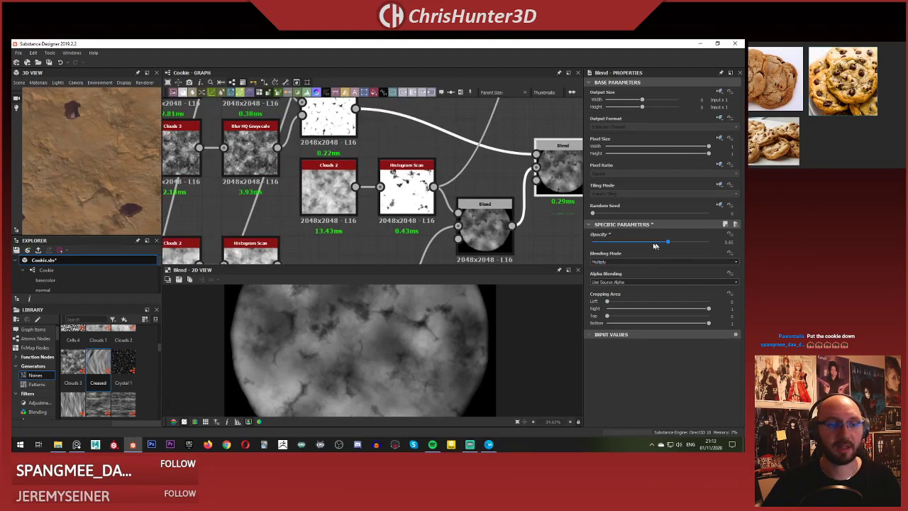
pyautogui.moveTo(601, 250); pyautogui.dragTo(441, 258)
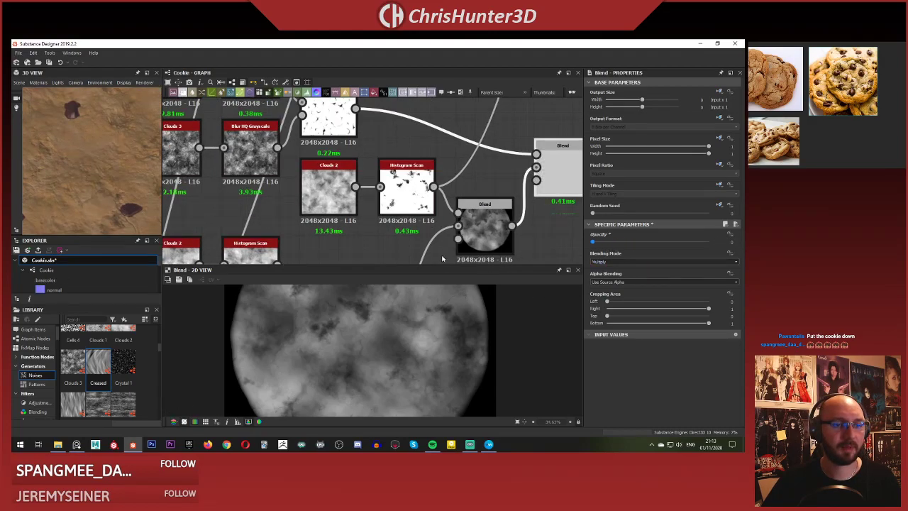
pyautogui.moveTo(698, 242)
pyautogui.mouseDown()
pyautogui.moveTo(708, 242)
pyautogui.moveTo(685, 254)
pyautogui.mouseUp()
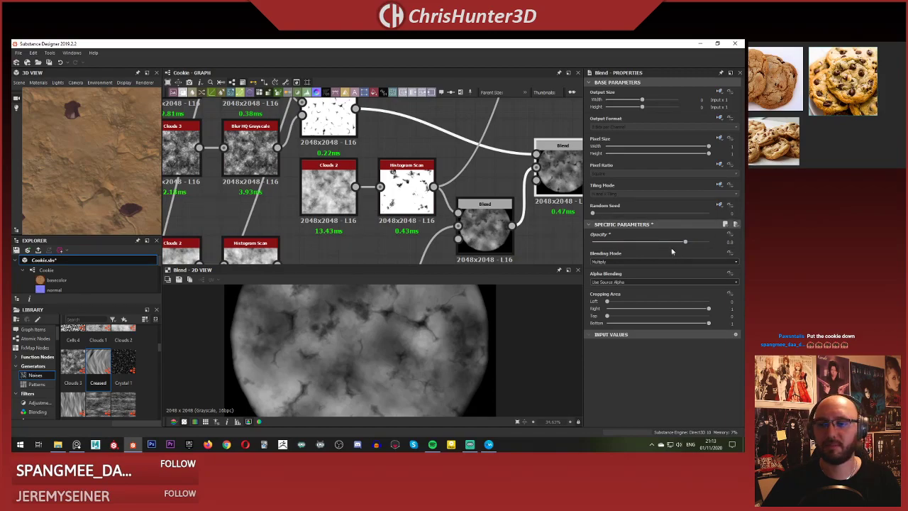
pyautogui.moveTo(684, 243); pyautogui.dragTo(676, 243)
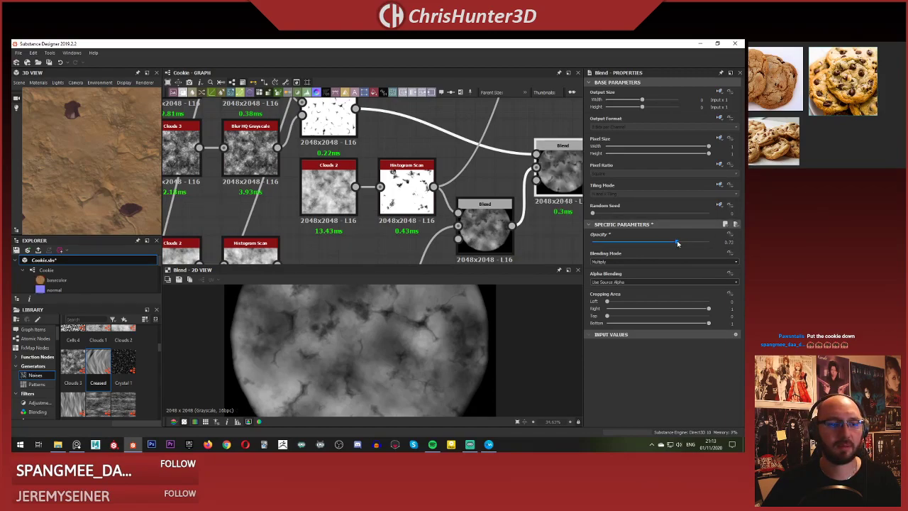
# Inspect the cookie's softened cracks and chips in the 3D view from several angles and under a different light direction.
pyautogui.scroll(-3, 137, 164)
pyautogui.moveTo(138, 163); pyautogui.dragTo(95, 173)
pyautogui.scroll(-8, 365, 208)
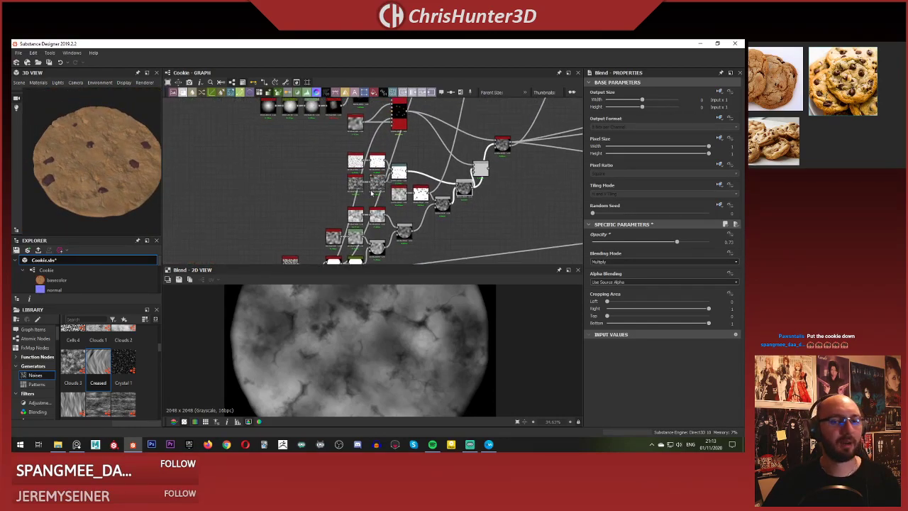
pyautogui.scroll(2, 365, 208)
pyautogui.moveTo(33, 194); pyautogui.dragTo(135, 186, button='right')
pyautogui.moveTo(135, 187); pyautogui.dragTo(90, 175)
pyautogui.moveTo(80, 183); pyautogui.dragTo(86, 234)
pyautogui.scroll(3, 106, 174)
pyautogui.moveTo(103, 217); pyautogui.dragTo(104, 188, button='middle')
pyautogui.moveTo(103, 188)
pyautogui.mouseDown()
pyautogui.moveTo(100, 132)
pyautogui.moveTo(116, 168)
pyautogui.moveTo(116, 139)
pyautogui.moveTo(114, 175)
pyautogui.mouseUp()
pyautogui.scroll(-2, 135, 178)
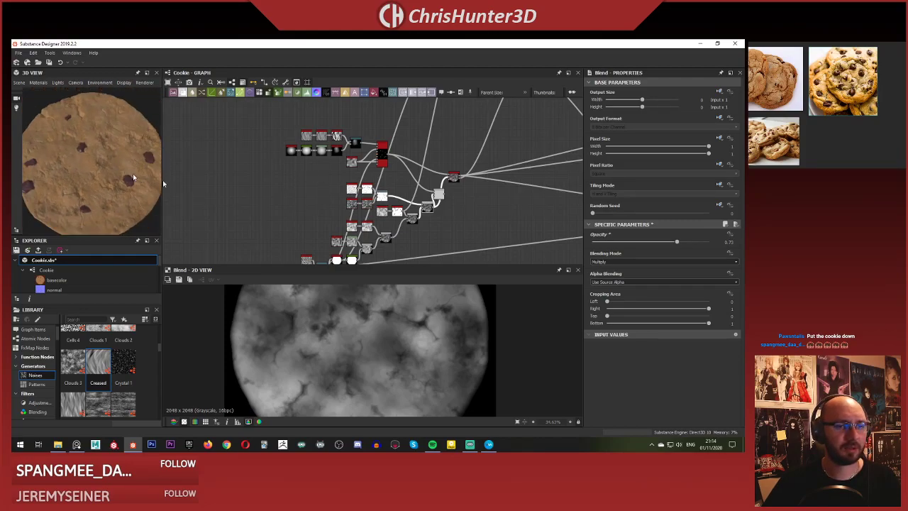
pyautogui.scroll(-1, 315, 177)
pyautogui.moveTo(315, 178); pyautogui.dragTo(311, 112, button='middle')
pyautogui.scroll(5, 298, 140)
pyautogui.scroll(-3, 312, 119)
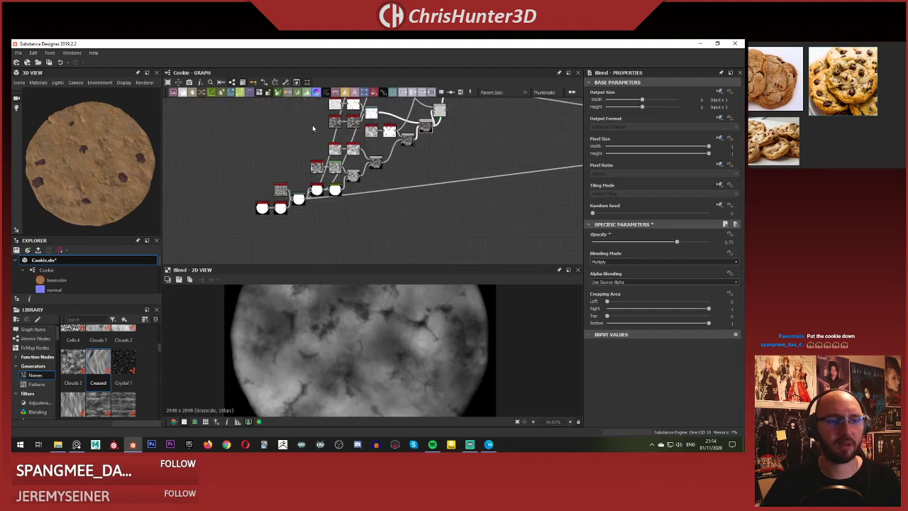
pyautogui.moveTo(63, 162); pyautogui.dragTo(94, 145)
pyautogui.scroll(-2, 94, 146)
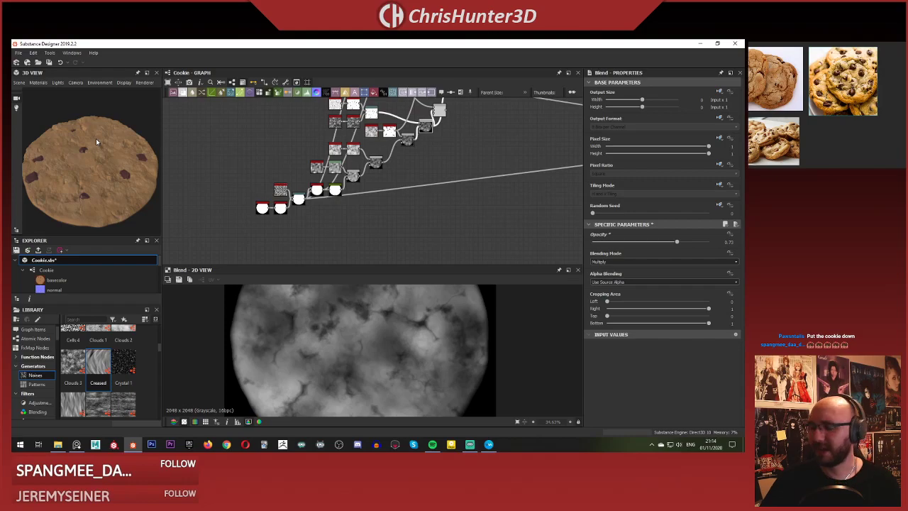
pyautogui.moveTo(96, 139); pyautogui.dragTo(85, 186)
# Examine the Invert Grayscale masks feeding the two base colour Blend nodes that mix in the HSL variations.
pyautogui.moveTo(261, 150); pyautogui.dragTo(310, 186, button='middle')
pyautogui.scroll(1, 339, 198)
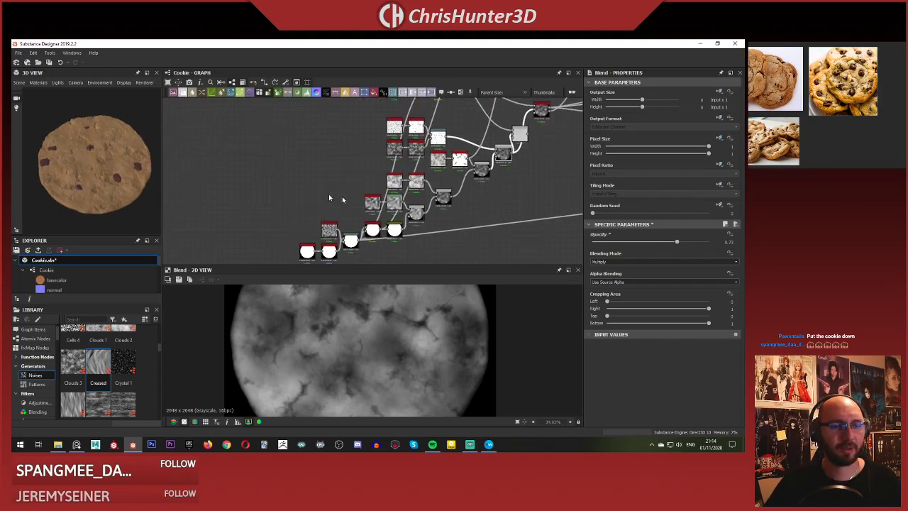
pyautogui.scroll(-2, 468, 135)
pyautogui.moveTo(506, 103); pyautogui.dragTo(408, 207, button='middle')
pyautogui.scroll(7, 486, 140)
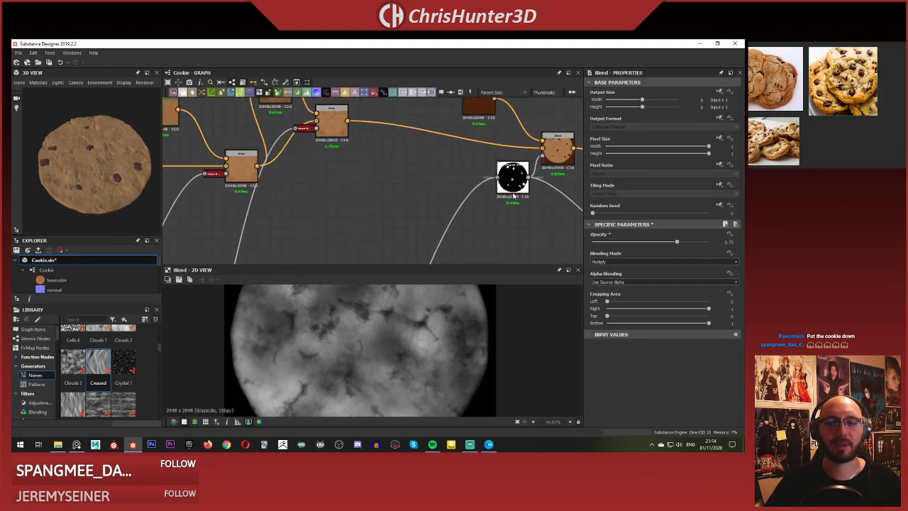
pyautogui.moveTo(486, 140); pyautogui.dragTo(419, 177, button='middle')
pyautogui.moveTo(352, 169); pyautogui.dragTo(505, 185, button='middle')
pyautogui.doubleClick(394, 171)
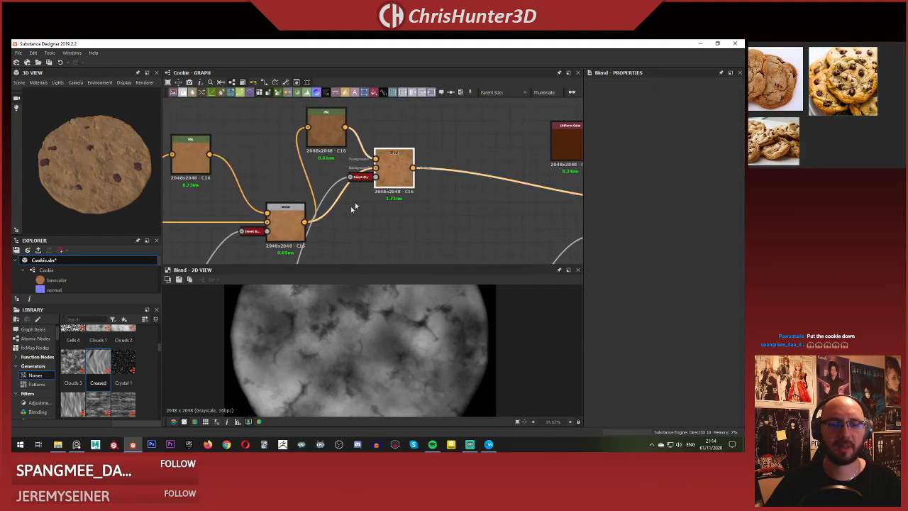
pyautogui.doubleClick(374, 176)
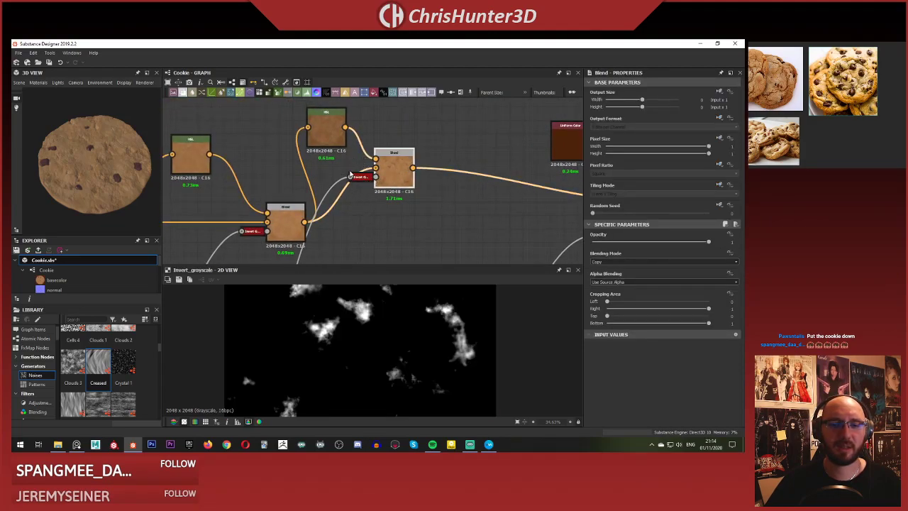
pyautogui.doubleClick(361, 179)
pyautogui.scroll(-4, 302, 231)
pyautogui.moveTo(301, 230); pyautogui.dragTo(438, 202, button='middle')
pyautogui.scroll(5, 438, 202)
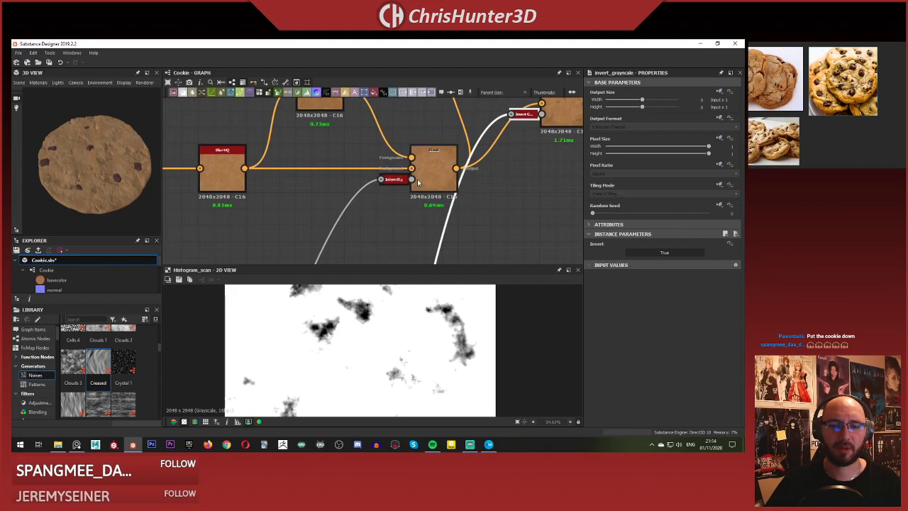
pyautogui.doubleClick(412, 180)
pyautogui.scroll(-3, 386, 311)
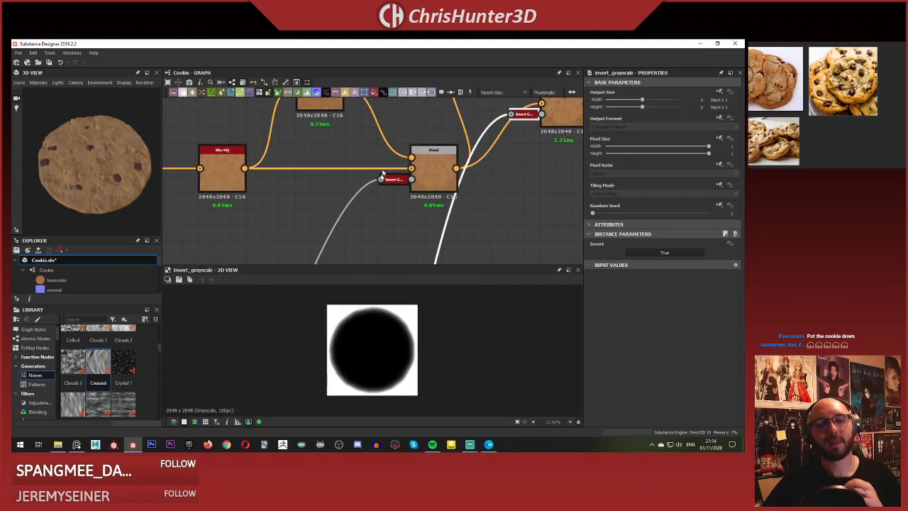
# Trace the round edge mask back to the height network and compare the Non Uniform Blur and Curve outputs.
pyautogui.moveTo(355, 250); pyautogui.dragTo(423, 144, button='middle')
pyautogui.scroll(-4, 428, 148)
pyautogui.moveTo(387, 252); pyautogui.dragTo(405, 148, button='middle')
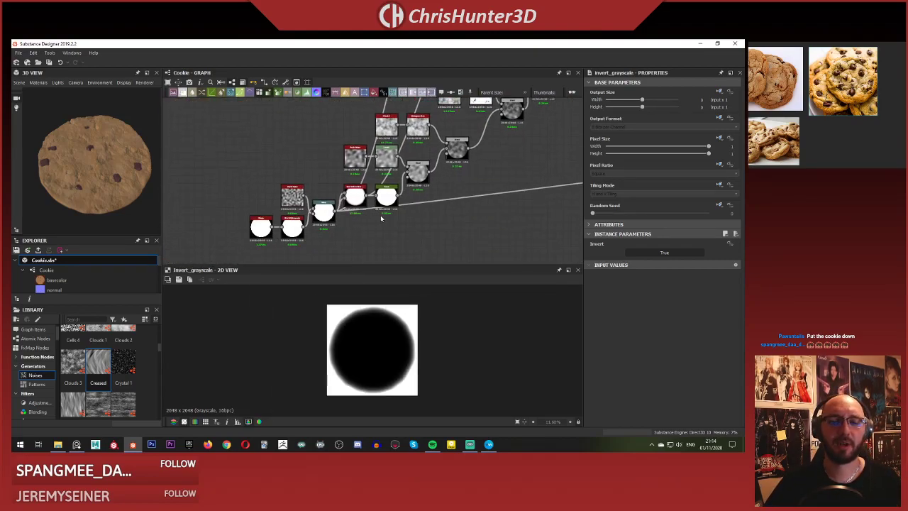
pyautogui.scroll(4, 384, 213)
pyautogui.moveTo(385, 208); pyautogui.dragTo(444, 226, button='middle')
pyautogui.doubleClick(386, 173)
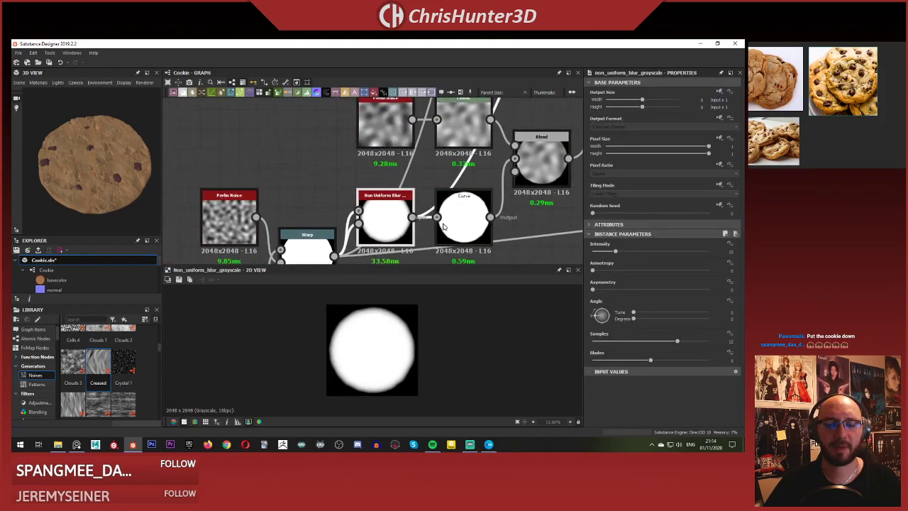
pyautogui.doubleClick(467, 217)
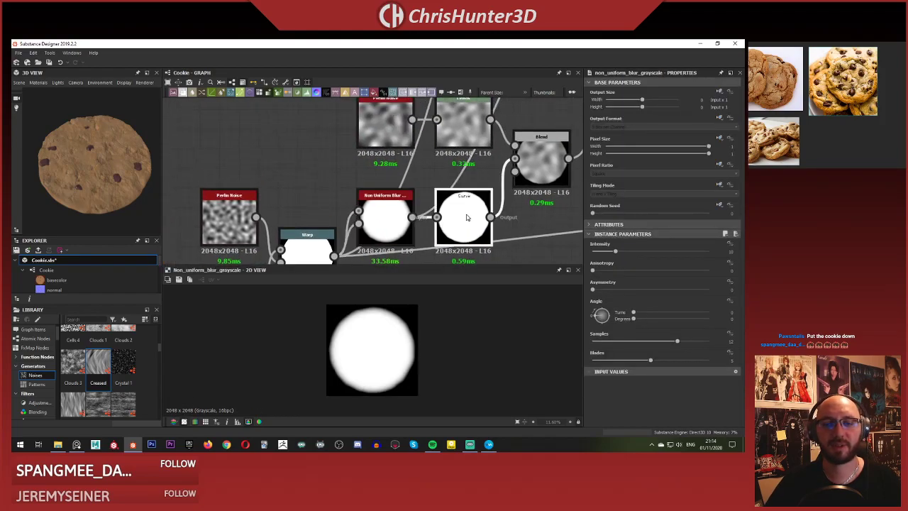
pyautogui.doubleClick(378, 217)
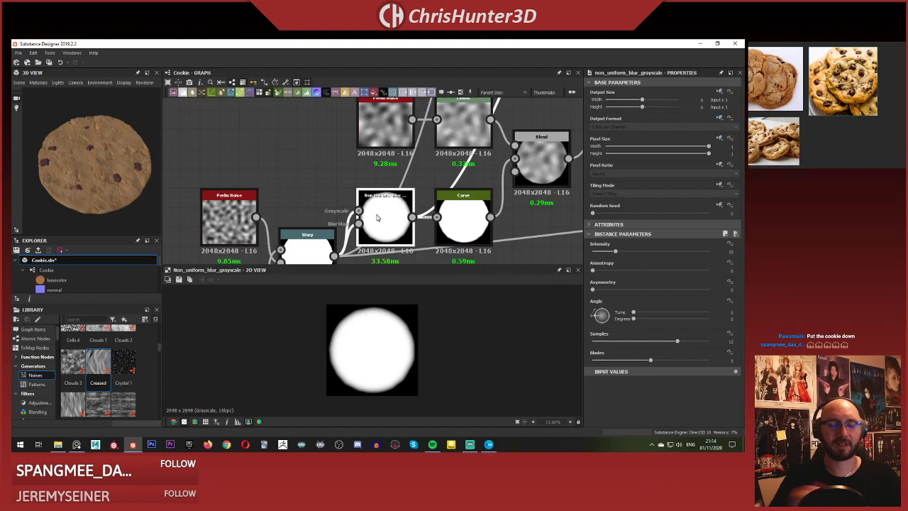
# Duplicate the Non Uniform Blur Grayscale node beside the first base colour Blend and connect its output to that Blend's Invert Grayscale node.
pyautogui.scroll(-5, 344, 198)
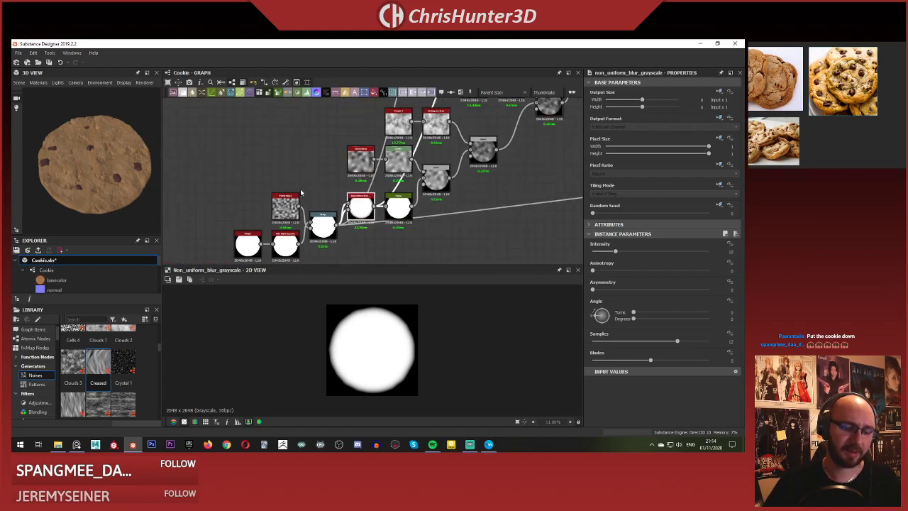
pyautogui.scroll(6, 392, 151)
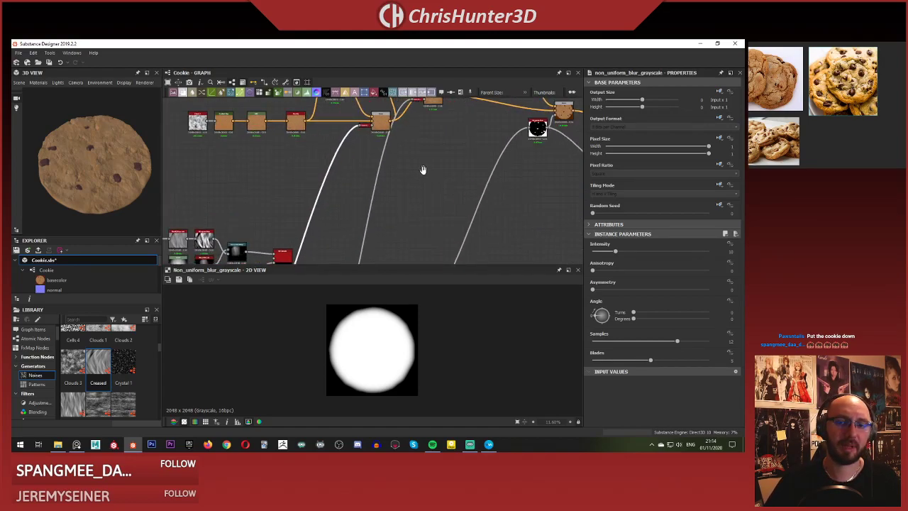
pyautogui.hotkey('ctrl', 'v')
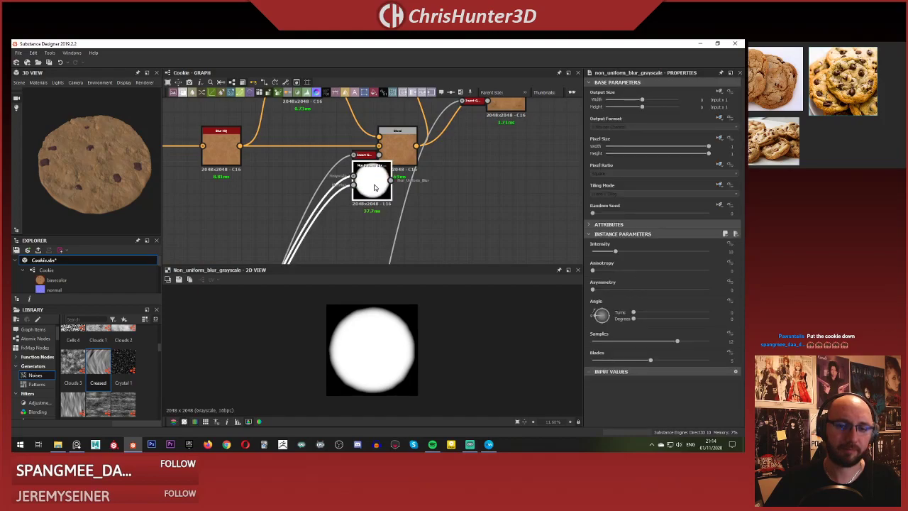
pyautogui.moveTo(372, 187); pyautogui.dragTo(298, 191)
pyautogui.scroll(3, 298, 191)
pyautogui.moveTo(349, 184); pyautogui.dragTo(374, 195, button='middle')
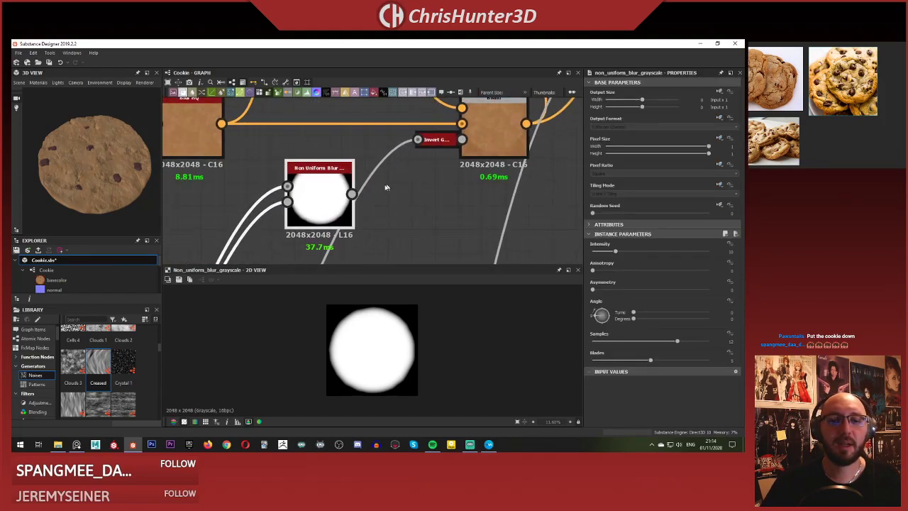
pyautogui.moveTo(352, 194); pyautogui.dragTo(381, 172)
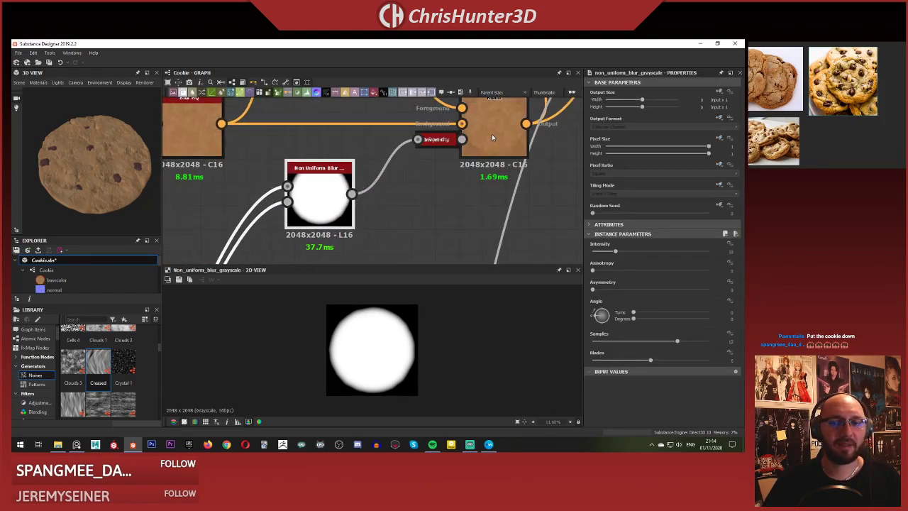
# Set the duplicated Non Uniform Blur's Intensity to 14.43 and compare the Blend's output with the Blur HQ colour.
pyautogui.doubleClick(493, 136)
pyautogui.doubleClick(321, 185)
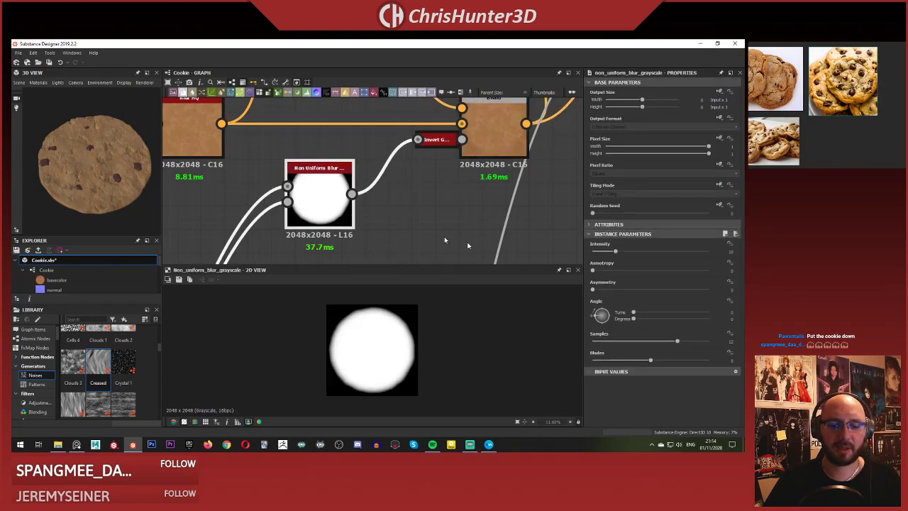
pyautogui.moveTo(614, 254); pyautogui.dragTo(626, 253)
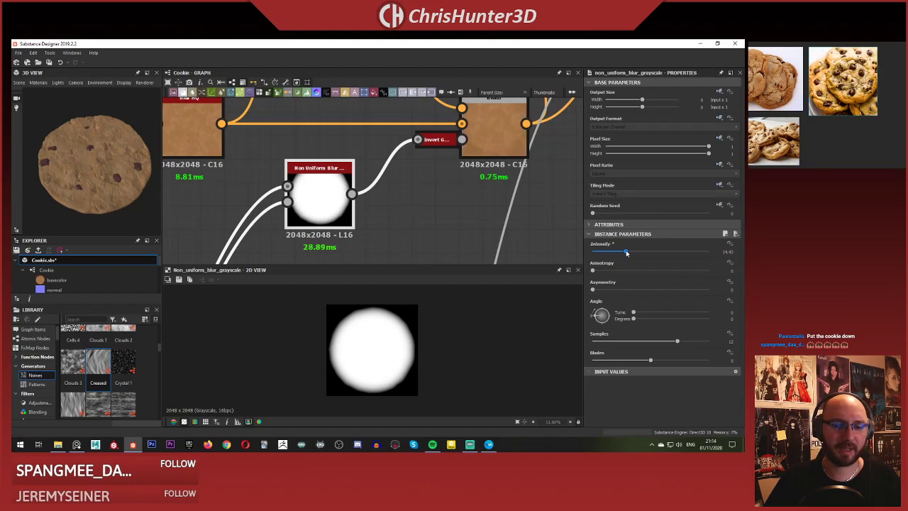
pyautogui.doubleClick(484, 135)
pyautogui.moveTo(479, 140); pyautogui.dragTo(505, 176, button='middle')
pyautogui.doubleClick(299, 127)
pyautogui.doubleClick(226, 185)
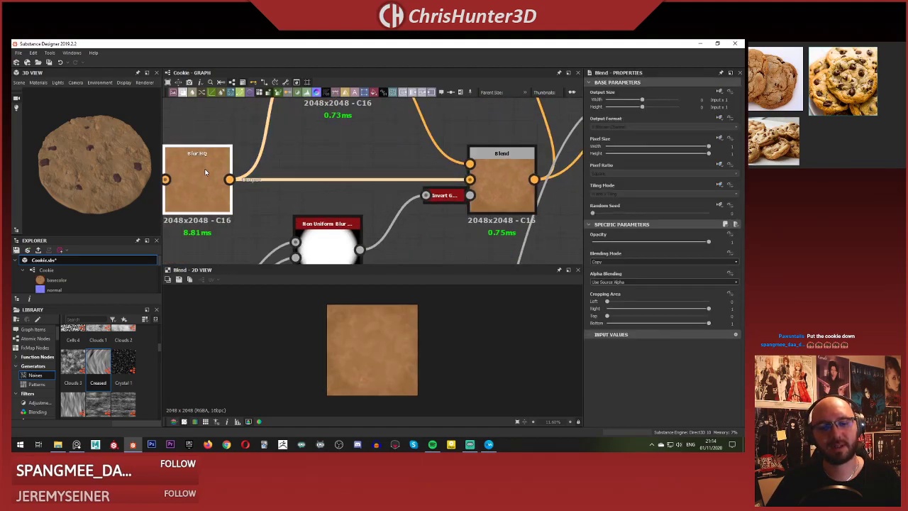
pyautogui.doubleClick(500, 185)
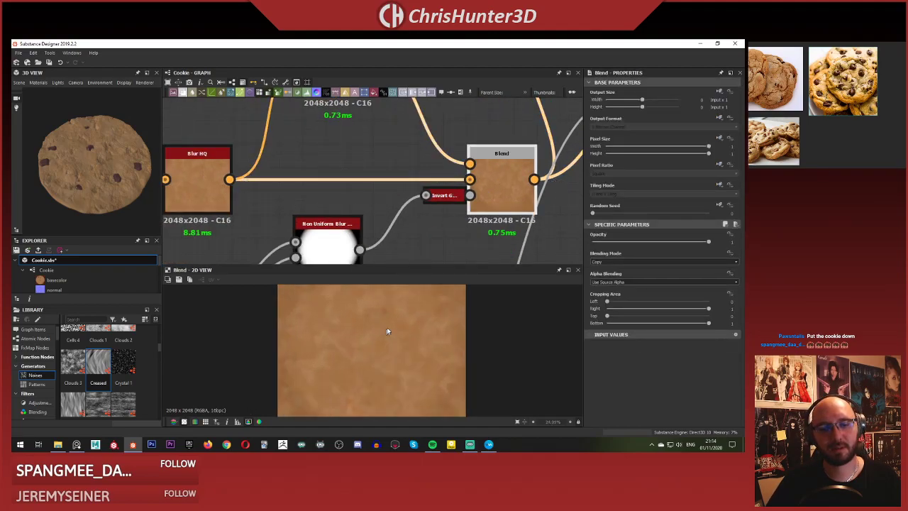
# Try the edge-masked base colour Blend at Opacity 0 and 1 to compare the edge colour on the 3D cookie.
pyautogui.scroll(2, 114, 197)
pyautogui.moveTo(104, 183); pyautogui.dragTo(80, 100)
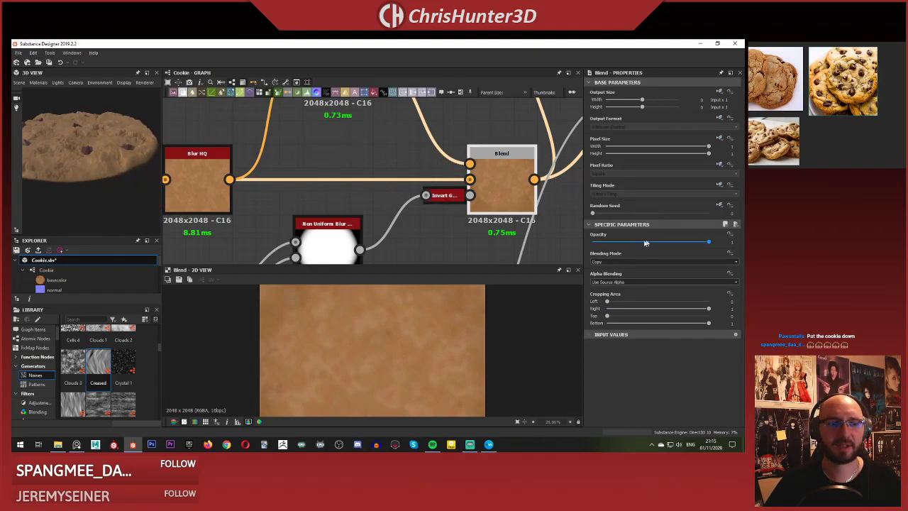
pyautogui.moveTo(645, 242); pyautogui.dragTo(742, 241)
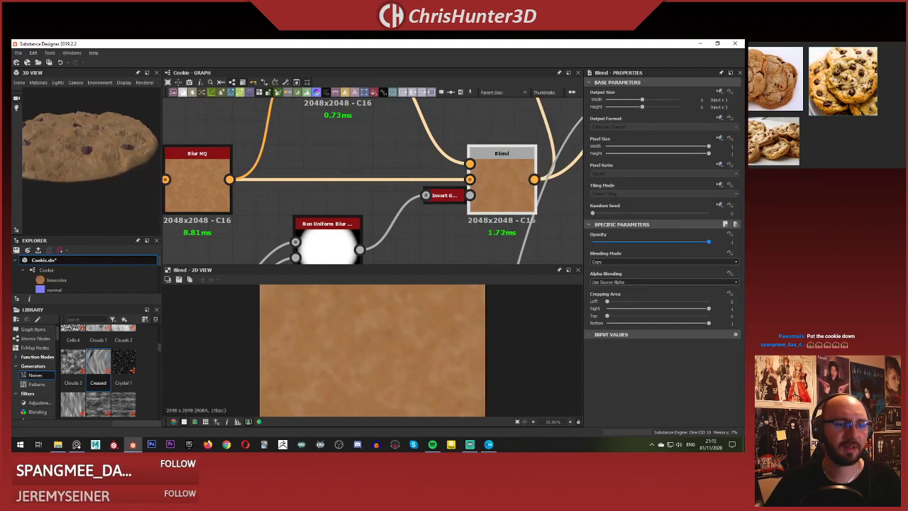
pyautogui.moveTo(108, 156); pyautogui.dragTo(115, 203)
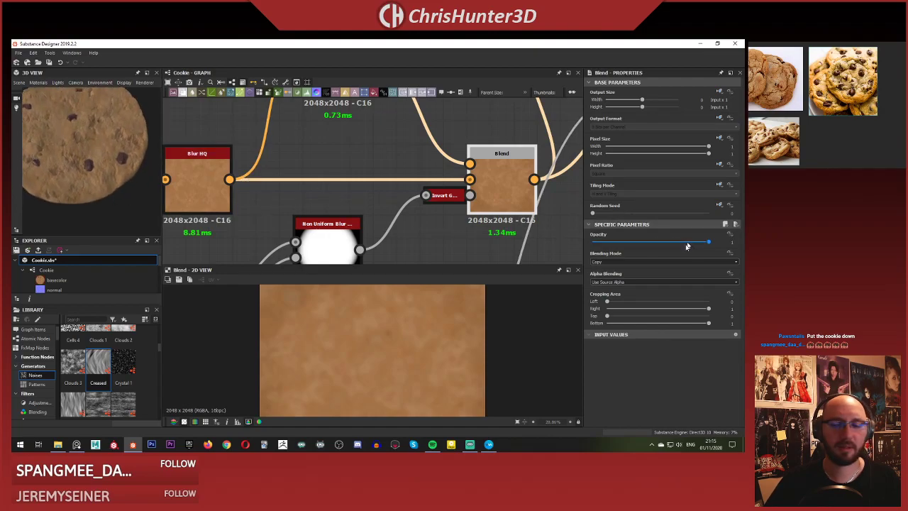
pyautogui.hotkey('ctrl', 'z')
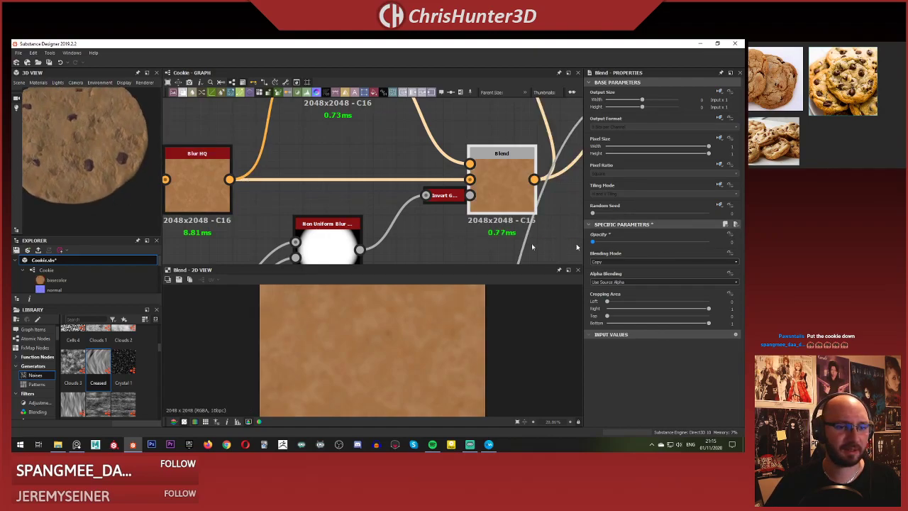
# Raise the Lightness of the HSL node feeding the edge-masked Blend to 0.52.
pyautogui.scroll(-5, 354, 122)
pyautogui.scroll(4, 354, 122)
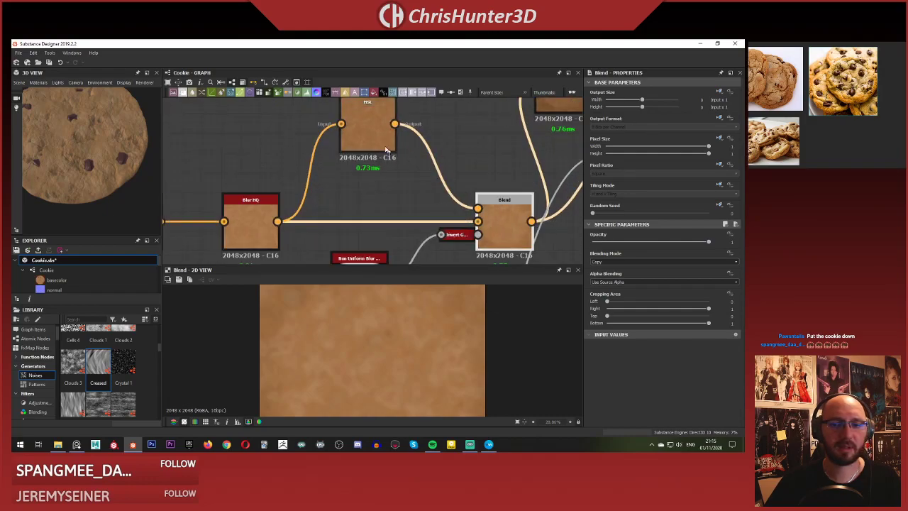
pyautogui.doubleClick(354, 122)
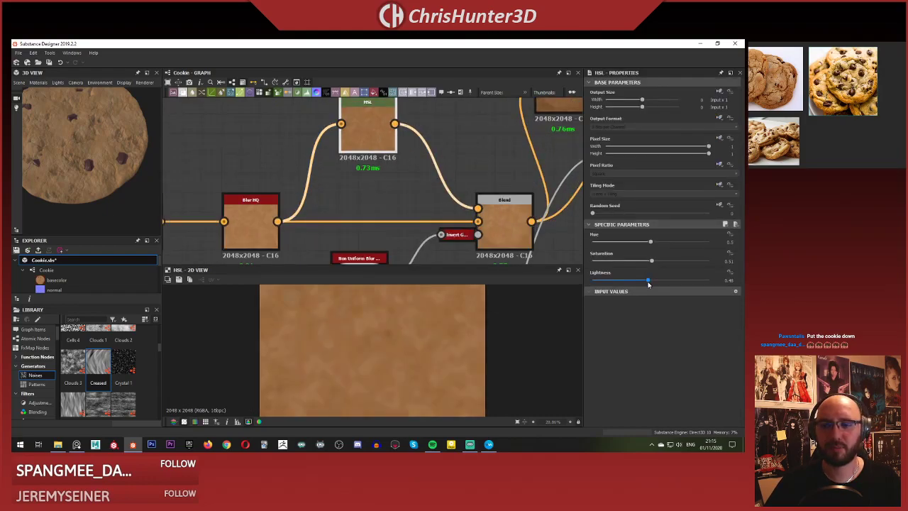
pyautogui.moveTo(648, 282); pyautogui.dragTo(654, 282)
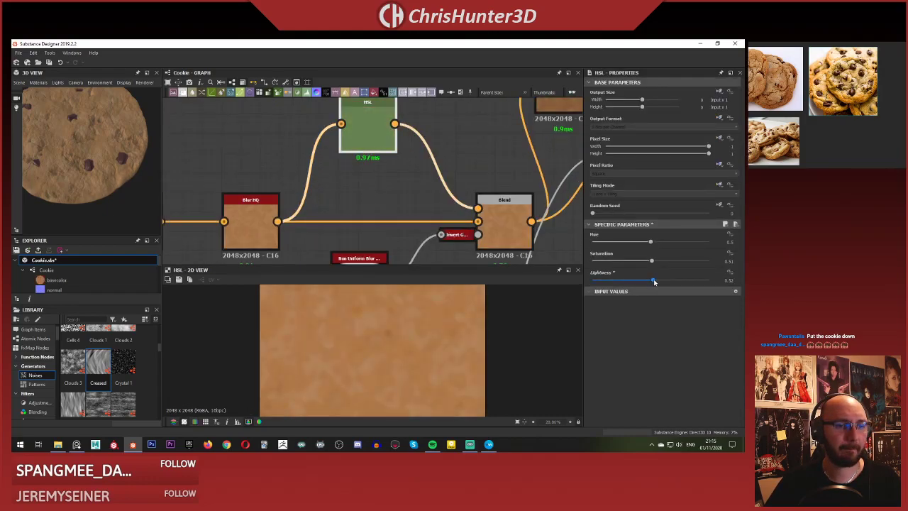
# Try a higher Saturation on the edge HSL node, and undo both the Saturation and the Lightness changes.
pyautogui.moveTo(651, 263); pyautogui.dragTo(657, 263)
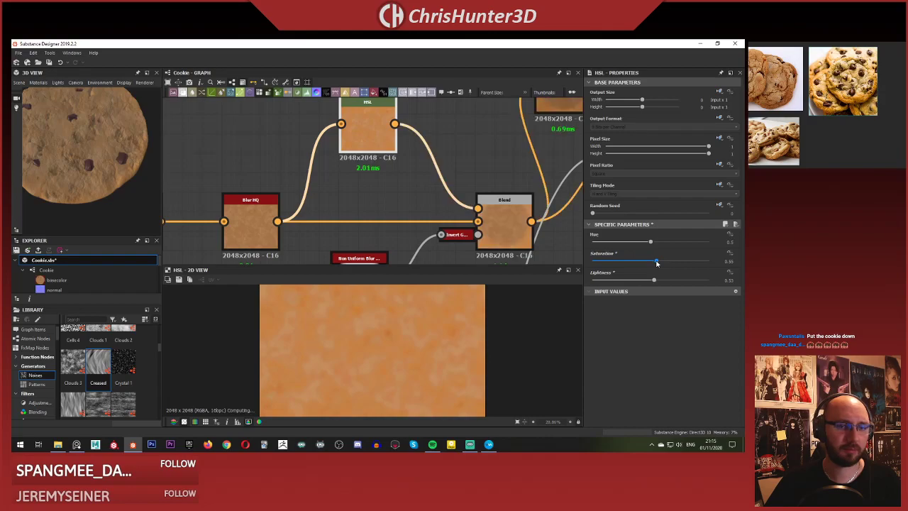
pyautogui.hotkey('ctrl', 'z')
pyautogui.hotkey('ctrl', 'z')
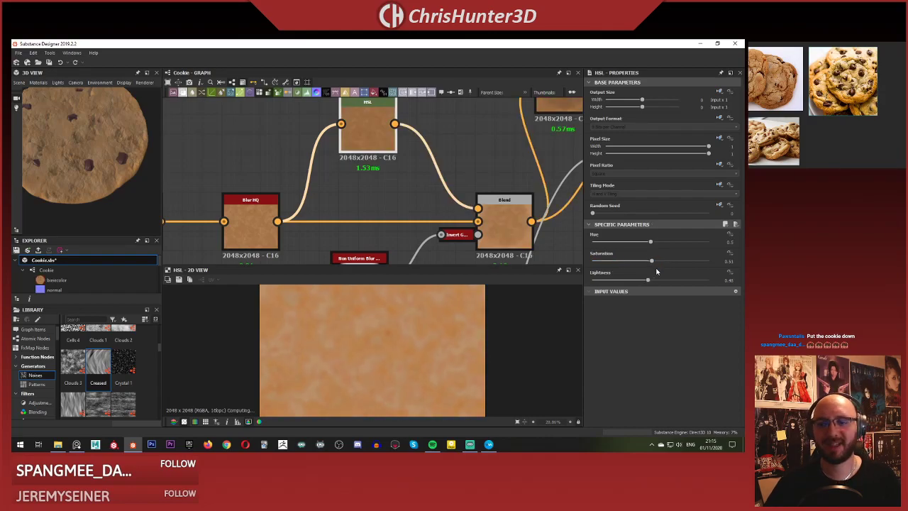
# Examine the base colour node chain and preview the edge-masked Blend's output against the Blur HQ colour.
pyautogui.scroll(-5, 260, 146)
pyautogui.moveTo(266, 185); pyautogui.dragTo(336, 178, button='middle')
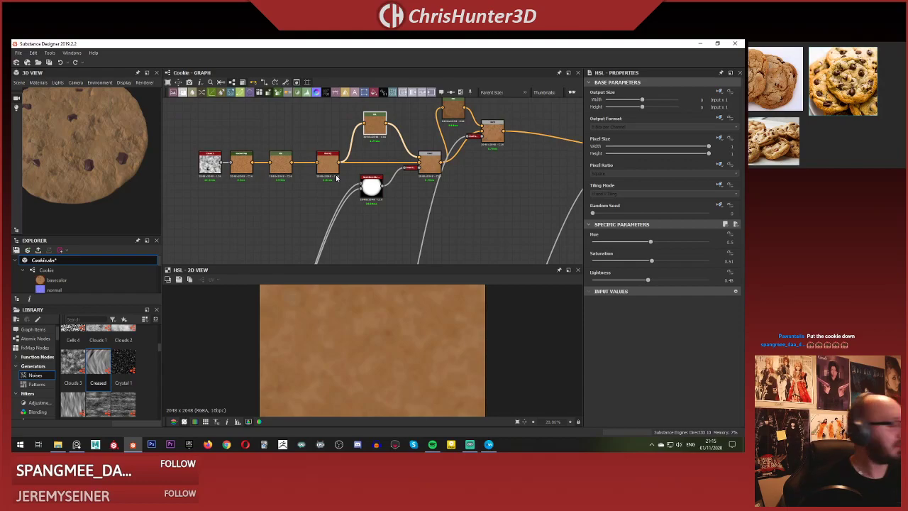
pyautogui.scroll(-2, 378, 226)
pyautogui.scroll(2, 326, 207)
pyautogui.moveTo(287, 188)
pyautogui.mouseDown(button='middle')
pyautogui.moveTo(326, 206)
pyautogui.moveTo(271, 180)
pyautogui.mouseUp(button='middle')
pyautogui.moveTo(340, 227); pyautogui.dragTo(402, 227, button='middle')
pyautogui.moveTo(410, 190); pyautogui.dragTo(335, 234, button='middle')
pyautogui.scroll(1, 338, 230)
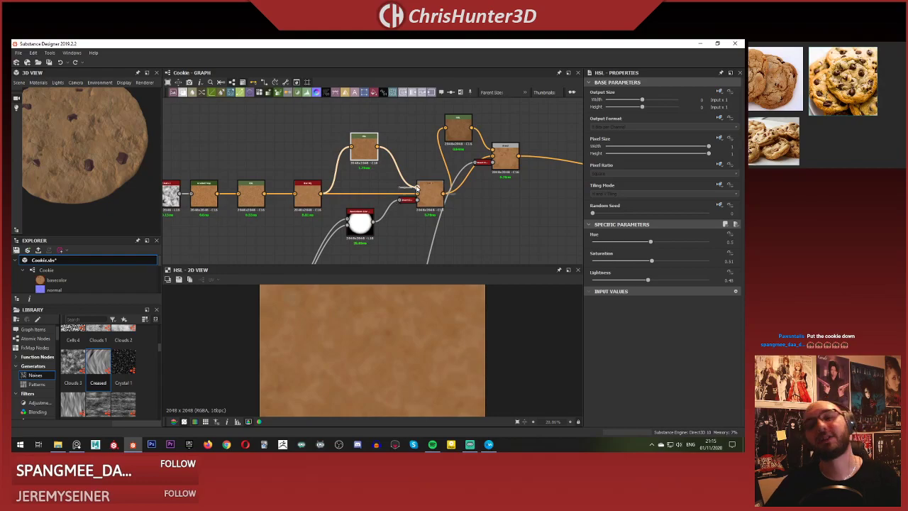
pyautogui.doubleClick(427, 196)
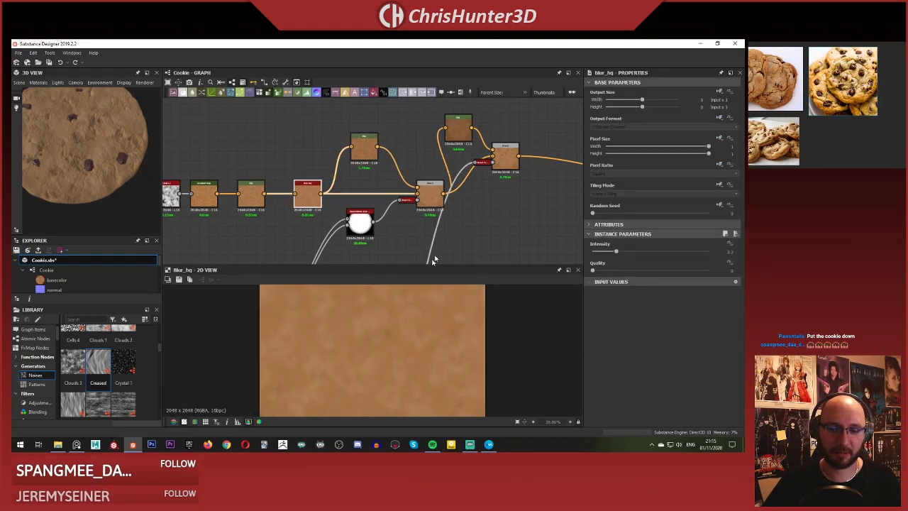
pyautogui.moveTo(303, 195); pyautogui.dragTo(260, 188, button='middle')
pyautogui.scroll(-3, 396, 335)
pyautogui.scroll(4, 316, 227)
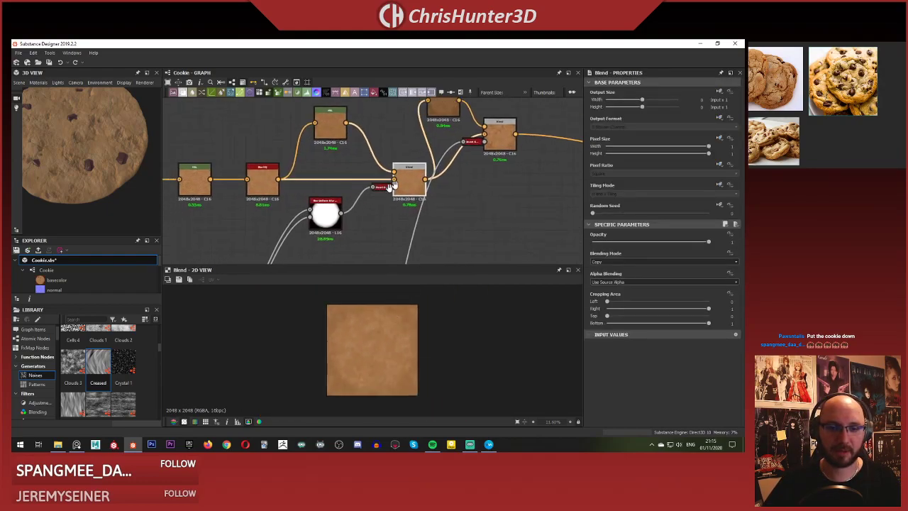
# Raise the Intensity of the Non Uniform Blur Grayscale node masking the edge Blend to 27.21, previewing the mask.
pyautogui.click(316, 190)
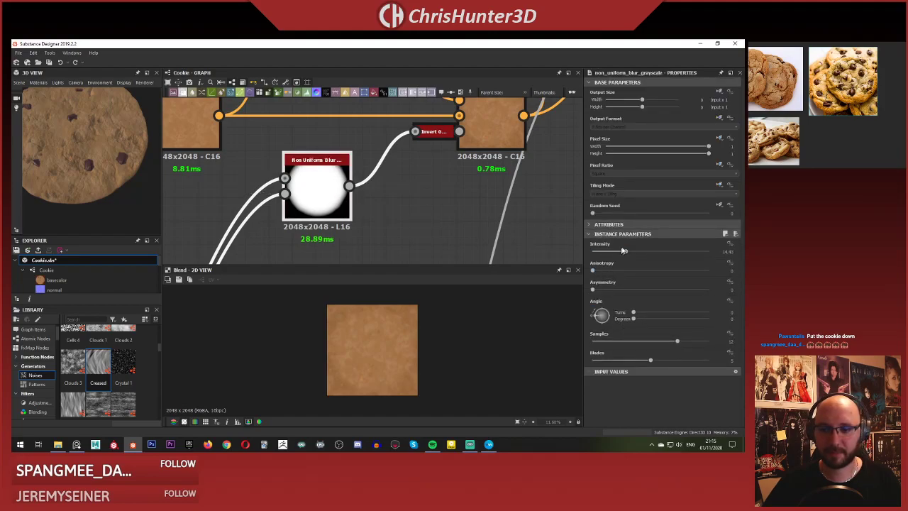
pyautogui.moveTo(625, 253); pyautogui.dragTo(630, 252)
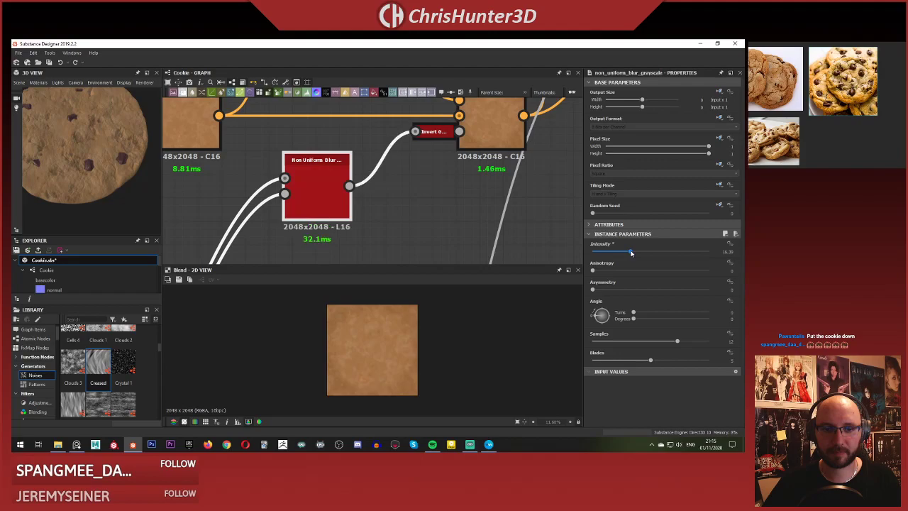
pyautogui.doubleClick(324, 190)
pyautogui.scroll(4, 388, 352)
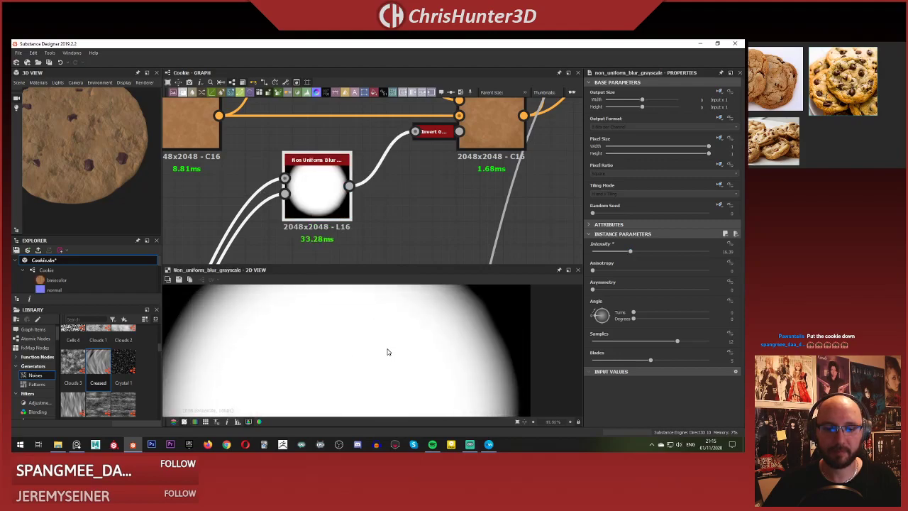
pyautogui.moveTo(632, 253); pyautogui.dragTo(656, 253)
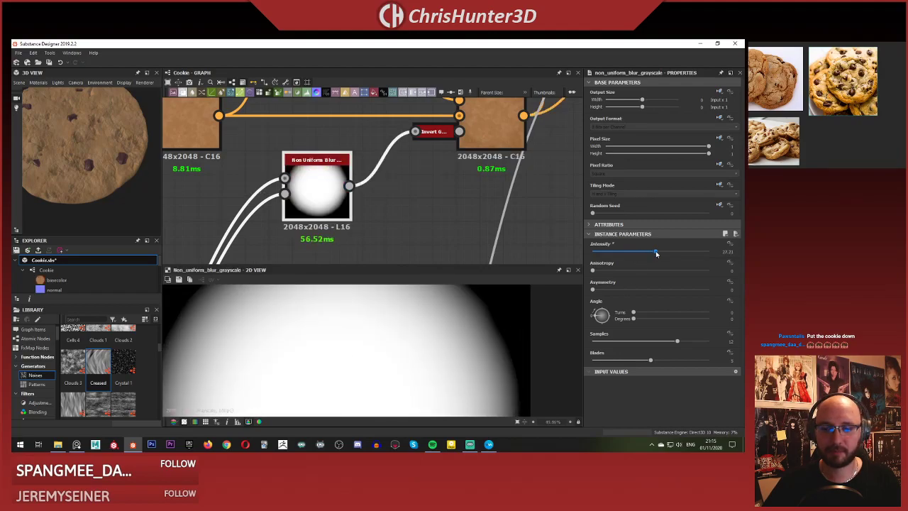
# Compare the edge-masked Blend's output with the Blur HQ colour using the softer mask.
pyautogui.scroll(-3, 440, 256)
pyautogui.scroll(-8, 442, 355)
pyautogui.moveTo(418, 199); pyautogui.dragTo(401, 210, button='middle')
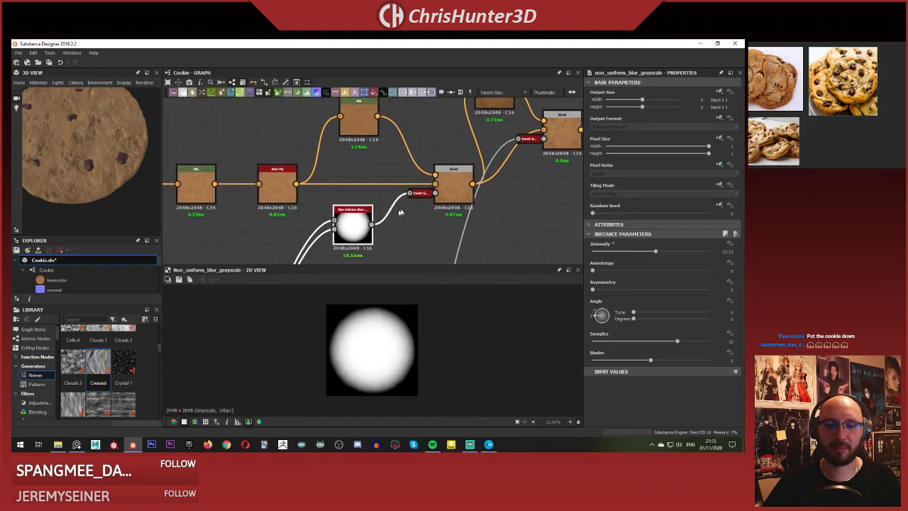
pyautogui.click(458, 173)
pyautogui.doubleClick(458, 173)
pyautogui.moveTo(448, 187); pyautogui.dragTo(408, 196, button='middle')
pyautogui.doubleClick(229, 189)
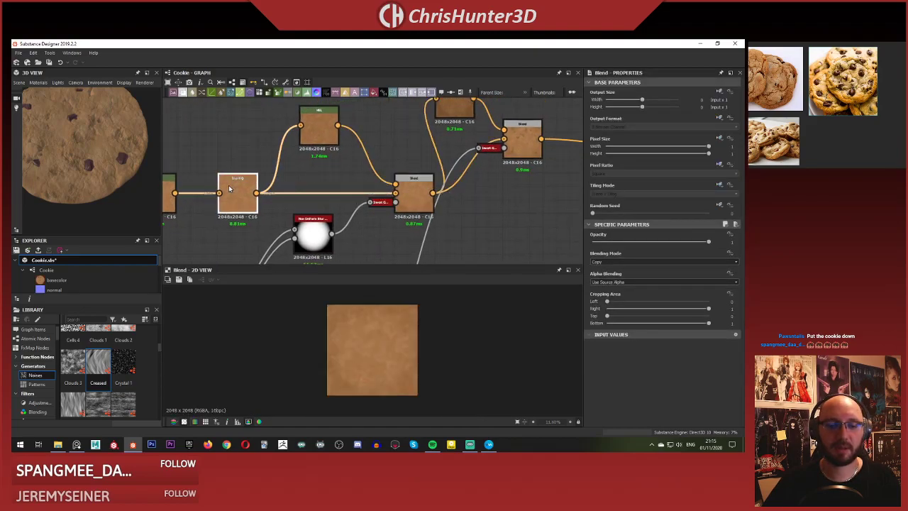
pyautogui.doubleClick(409, 202)
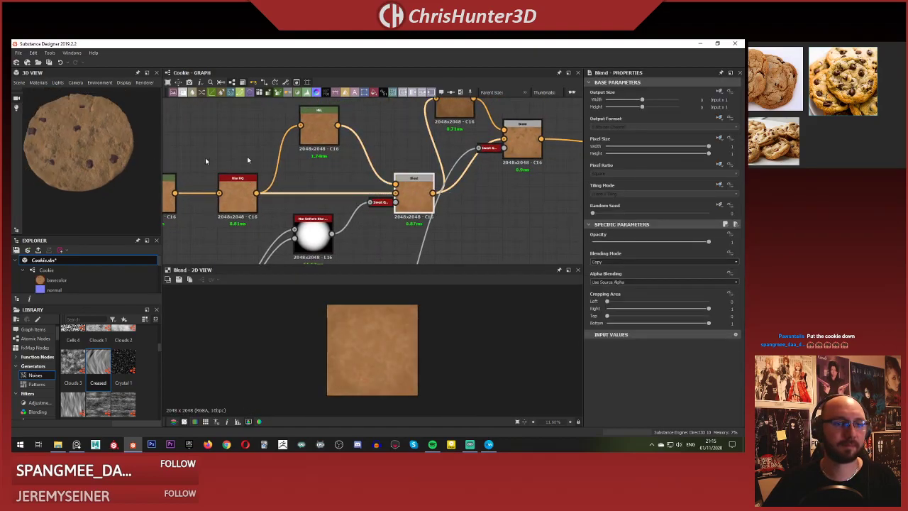
# Set the Saturation of the HSL node feeding the edge-masked Blend to 0.54 while checking the 3D cookie.
pyautogui.moveTo(303, 159); pyautogui.dragTo(331, 186, button='middle')
pyautogui.click(342, 170)
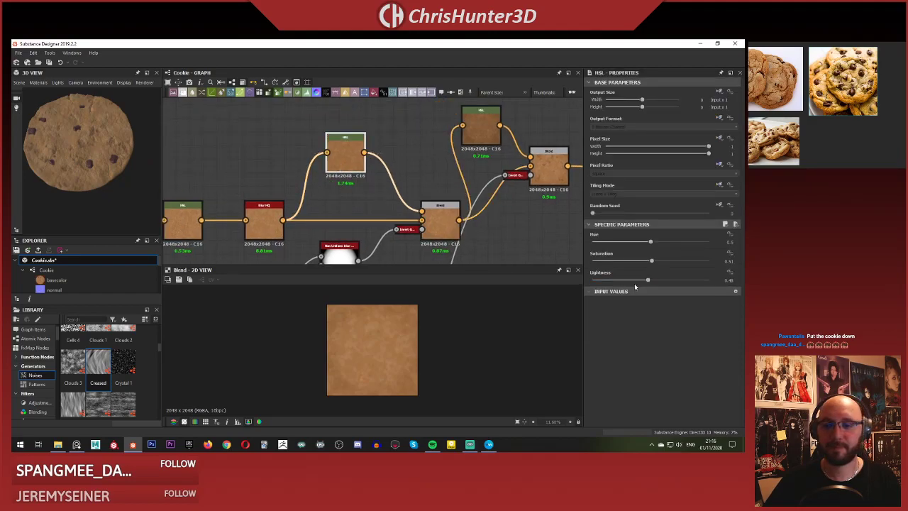
pyautogui.moveTo(652, 262); pyautogui.dragTo(659, 263)
pyautogui.scroll(1, 48, 191)
pyautogui.scroll(3, 61, 193)
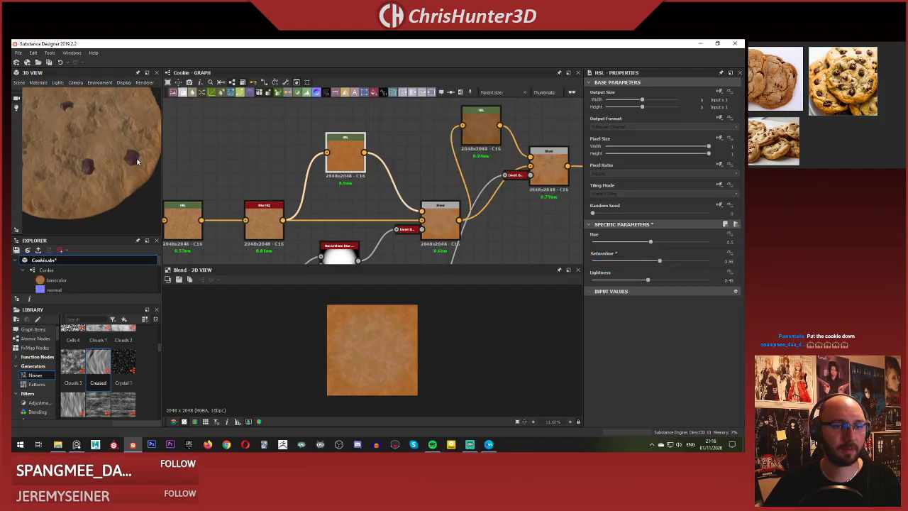
pyautogui.moveTo(61, 193); pyautogui.dragTo(117, 177)
pyautogui.scroll(-3, 145, 147)
pyautogui.scroll(-1, 108, 147)
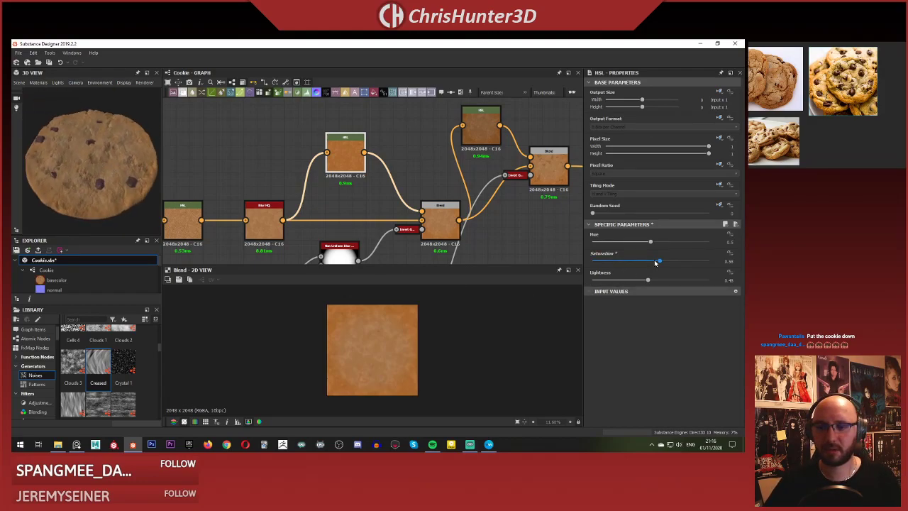
pyautogui.moveTo(656, 263); pyautogui.dragTo(656, 263)
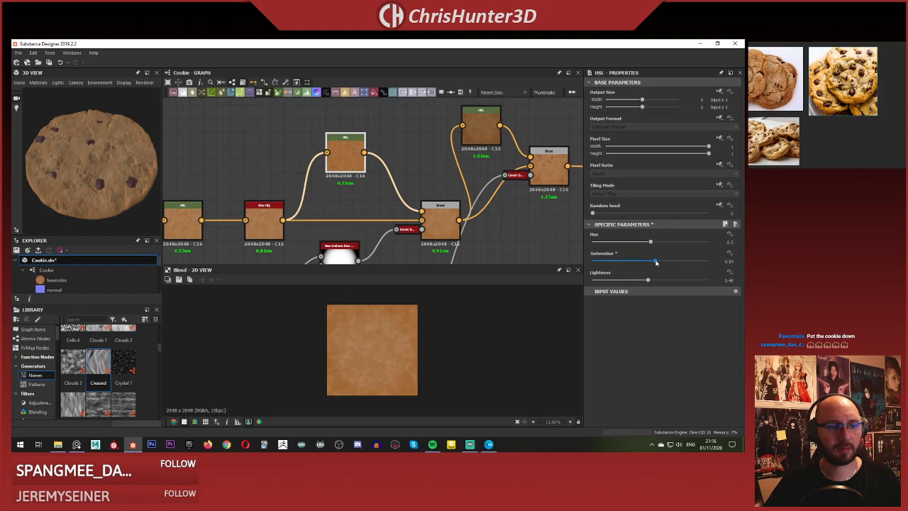
pyautogui.scroll(-2, 59, 165)
pyautogui.moveTo(59, 165); pyautogui.dragTo(117, 157)
# Preview the PBR Albedo Safe Color output to examine the complete cookie base colour.
pyautogui.scroll(-3, 432, 185)
pyautogui.moveTo(349, 142); pyautogui.dragTo(222, 137, button='middle')
pyautogui.moveTo(458, 187); pyautogui.dragTo(350, 184, button='middle')
pyautogui.scroll(6, 351, 184)
pyautogui.moveTo(434, 142); pyautogui.dragTo(213, 103, button='middle')
pyautogui.moveTo(539, 192); pyautogui.dragTo(310, 124, button='middle')
pyautogui.scroll(-3, 310, 124)
pyautogui.moveTo(472, 202); pyautogui.dragTo(389, 175, button='middle')
pyautogui.doubleClick(476, 192)
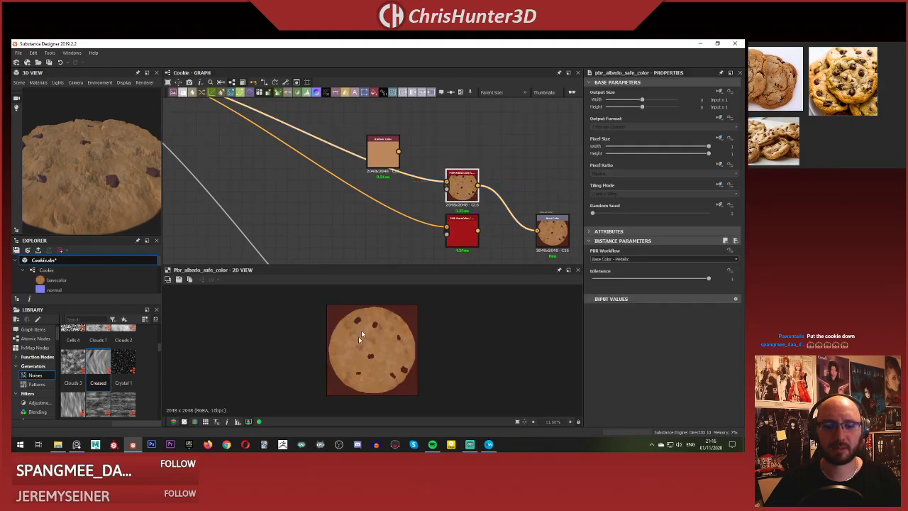
pyautogui.scroll(3, 419, 314)
pyautogui.scroll(-3, 455, 321)
pyautogui.moveTo(318, 186); pyautogui.dragTo(426, 189, button='middle')
pyautogui.scroll(-1, 454, 187)
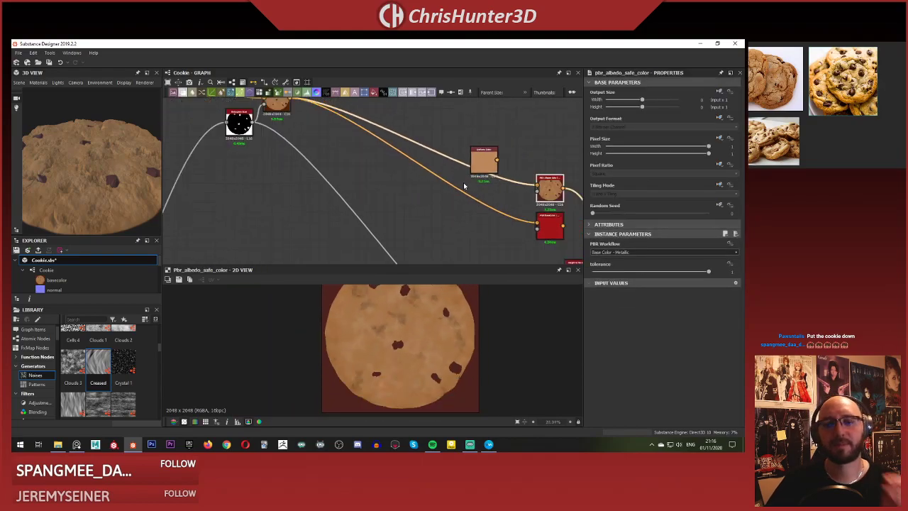
# Inspect the chocolate chip colour Blend and the dark brown Uniform Color that feeds it.
pyautogui.moveTo(521, 195); pyautogui.dragTo(422, 187, button='middle')
pyautogui.scroll(3, 424, 185)
pyautogui.scroll(-3, 319, 175)
pyautogui.moveTo(324, 175); pyautogui.dragTo(525, 219, button='middle')
pyautogui.scroll(5, 305, 146)
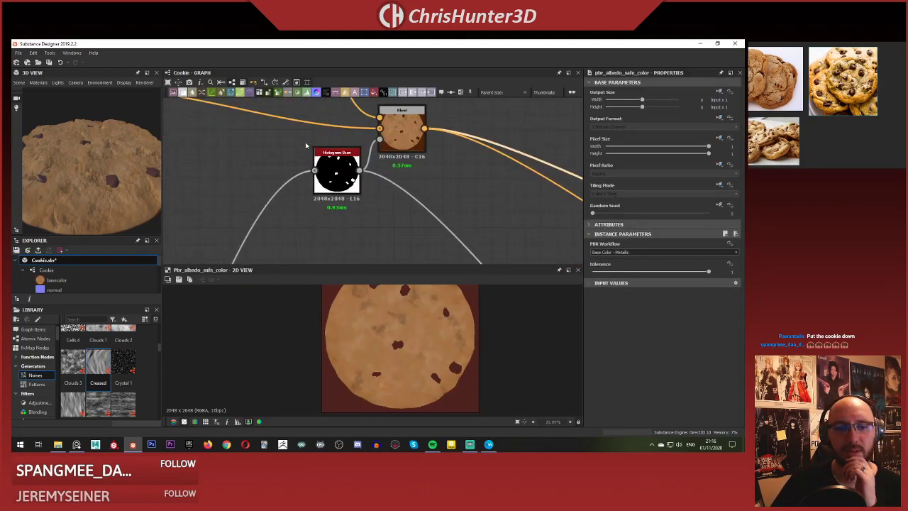
pyautogui.moveTo(441, 143); pyautogui.dragTo(428, 194, button='middle')
pyautogui.click(428, 193)
pyautogui.scroll(-2, 370, 181)
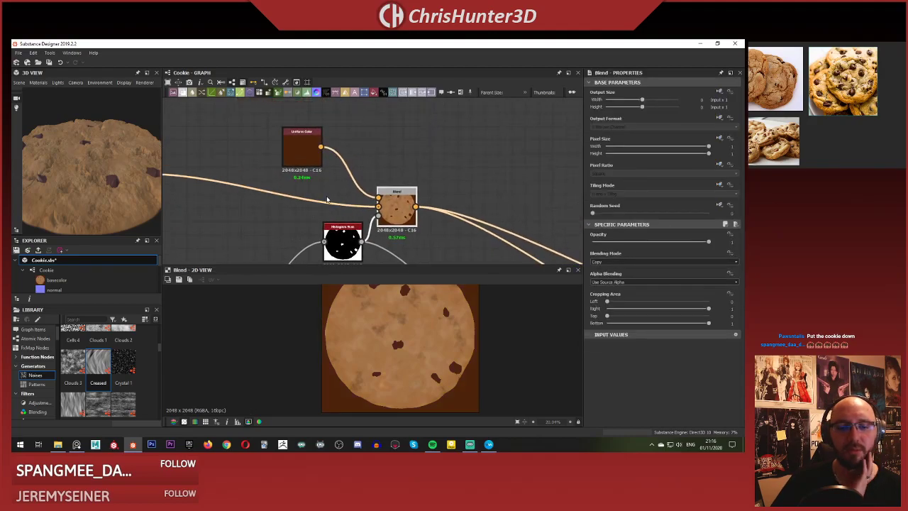
pyautogui.doubleClick(301, 147)
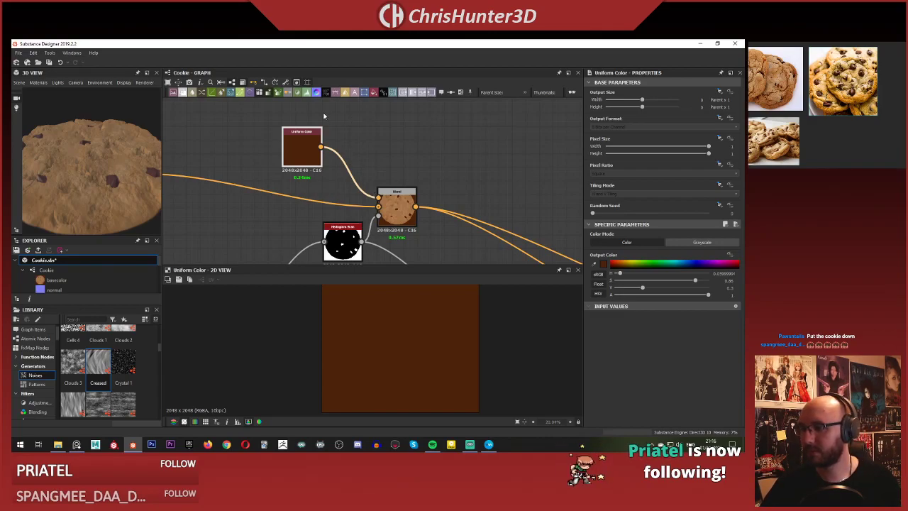
pyautogui.doubleClick(386, 203)
pyautogui.moveTo(317, 190); pyautogui.dragTo(371, 159, button='middle')
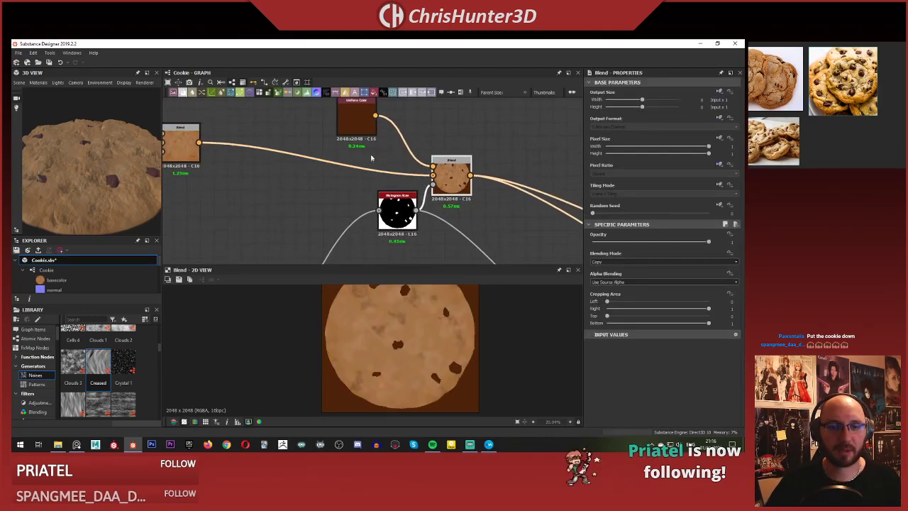
# Move the dark brown Uniform Color node directly above the Histogram Scan, beside the chip colour Blend.
pyautogui.click(367, 129)
pyautogui.moveTo(367, 129); pyautogui.dragTo(394, 141)
pyautogui.moveTo(486, 140); pyautogui.dragTo(437, 138, button='middle')
pyautogui.click(410, 180)
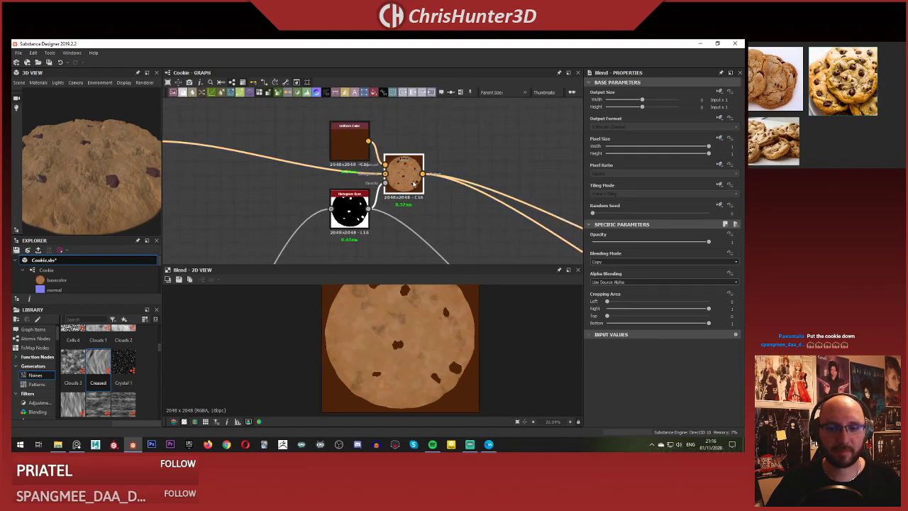
pyautogui.moveTo(438, 188); pyautogui.dragTo(469, 189, button='middle')
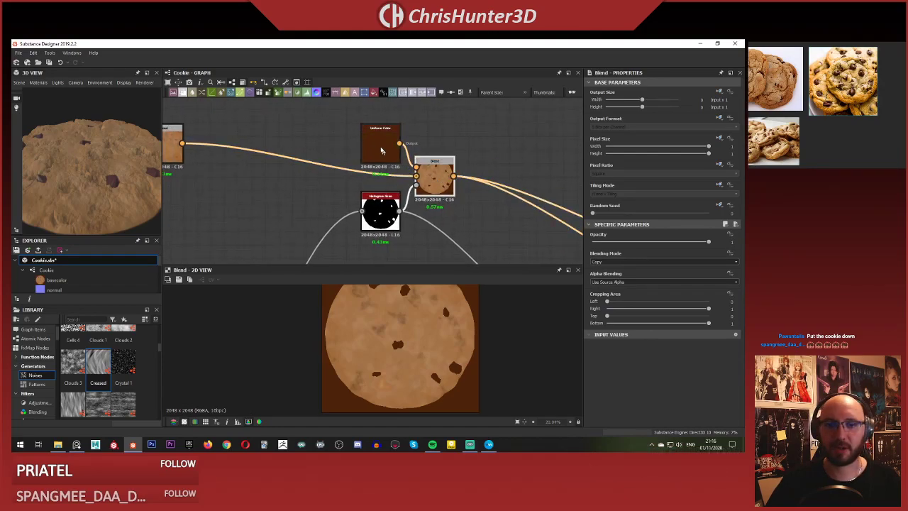
# Lower the saturation of the dark brown chip Uniform Color to about 0.77 and preview the chip Blend.
pyautogui.doubleClick(381, 149)
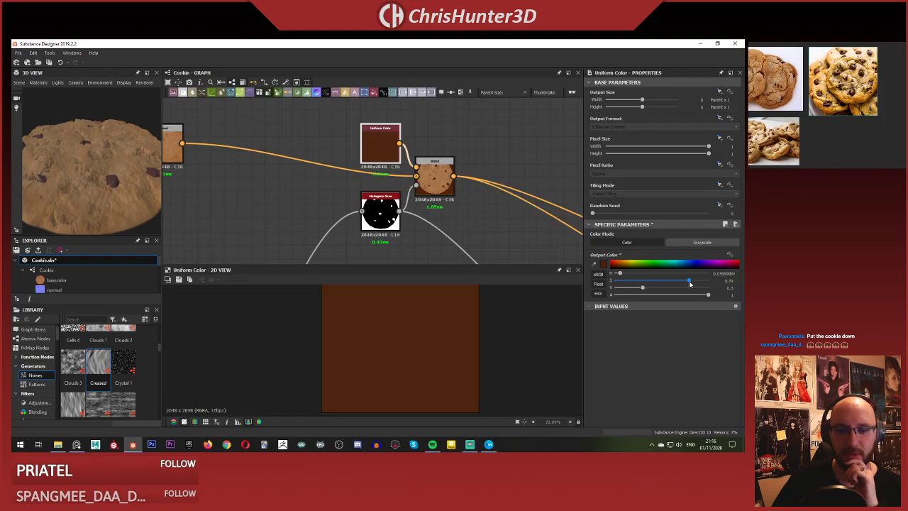
pyautogui.moveTo(495, 196); pyautogui.dragTo(462, 190, button='middle')
pyautogui.doubleClick(401, 174)
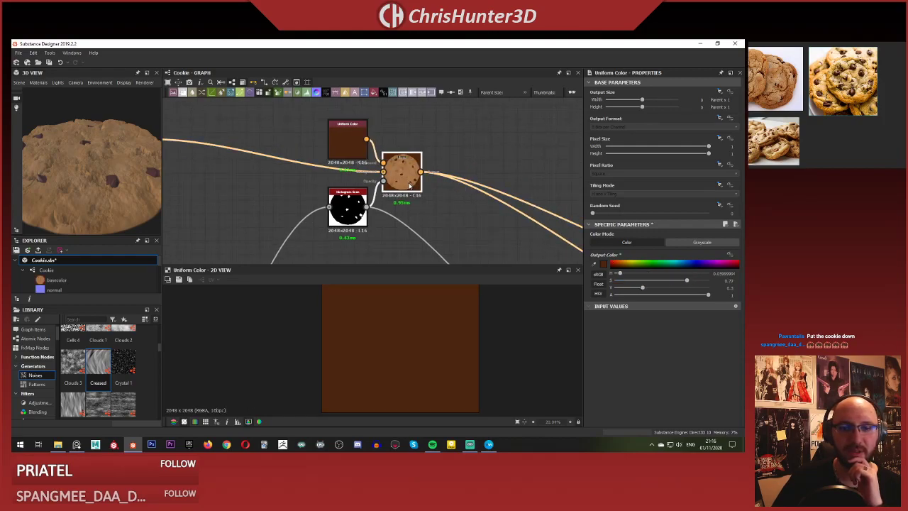
# Preview the PBR Albedo Safe Color output and check its PBR Workflow options, keeping Base Color - Metallic.
pyautogui.scroll(-3, 390, 172)
pyautogui.moveTo(574, 221); pyautogui.dragTo(324, 113, button='middle')
pyautogui.scroll(3, 389, 166)
pyautogui.doubleClick(374, 140)
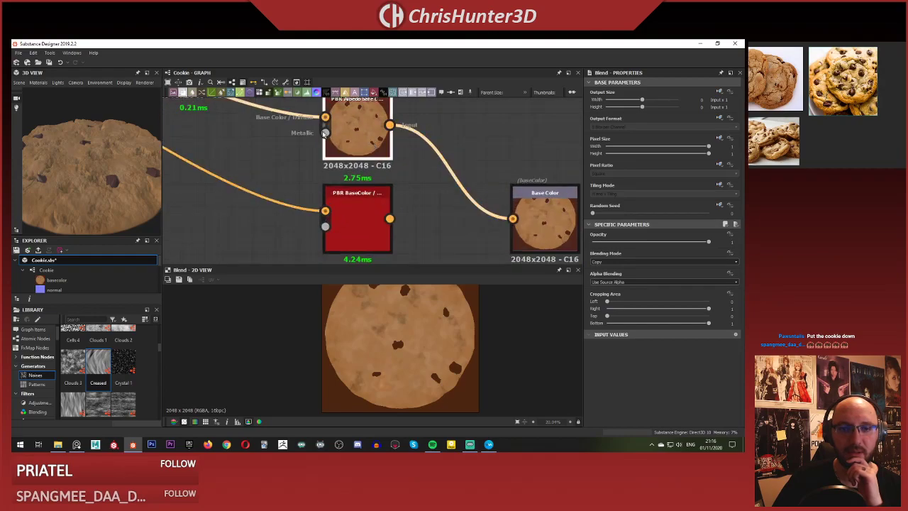
pyautogui.moveTo(373, 140); pyautogui.dragTo(444, 196, button='middle')
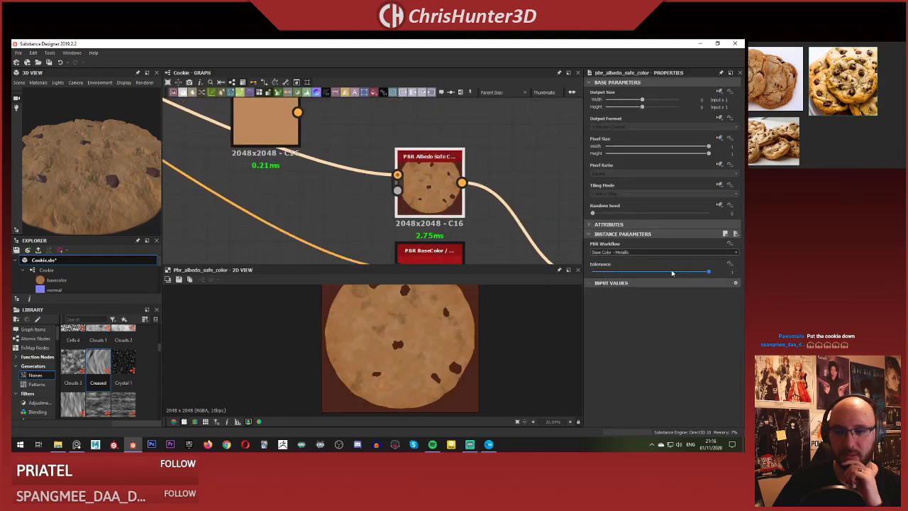
pyautogui.click(651, 255)
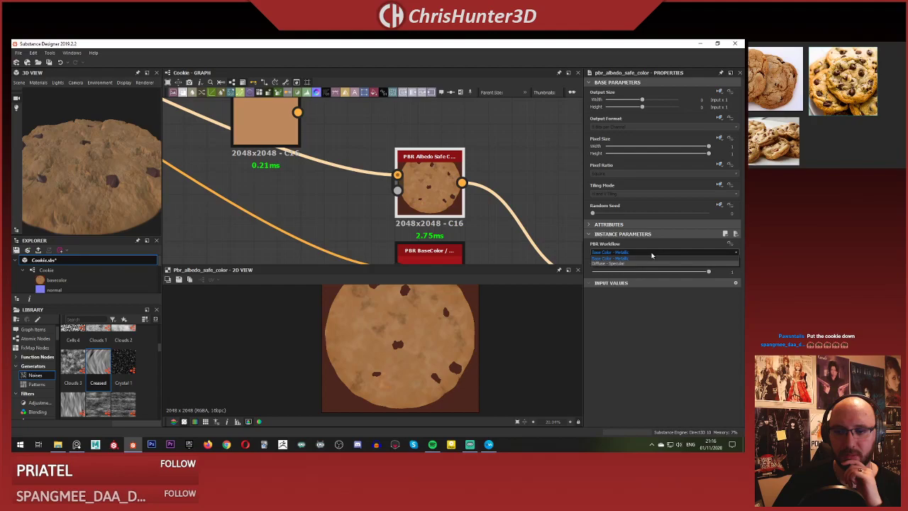
pyautogui.click(653, 254)
# Preview the PBR BaseColor/Metallic Validate output and review its threshold settings for the base colour.
pyautogui.scroll(-1, 434, 185)
pyautogui.moveTo(511, 235); pyautogui.dragTo(483, 189, button='middle')
pyautogui.click(401, 219)
pyautogui.doubleClick(401, 220)
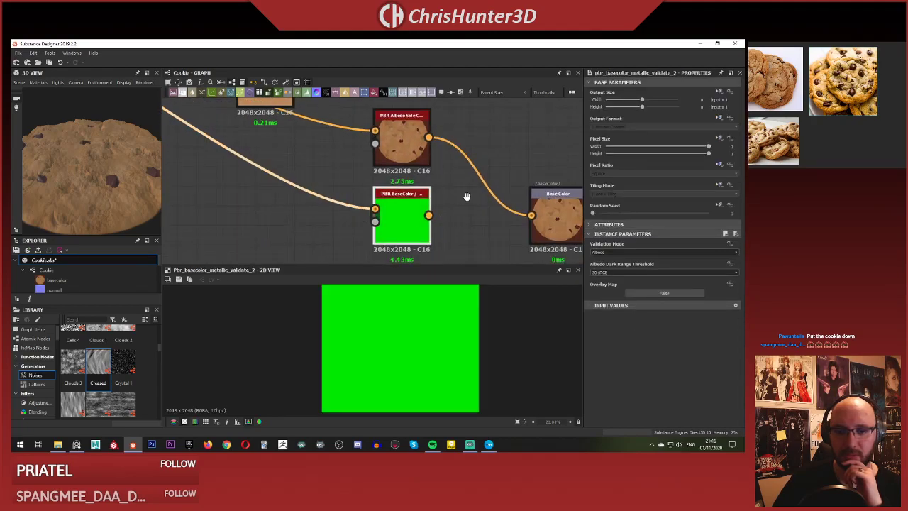
pyautogui.moveTo(384, 215); pyautogui.dragTo(380, 224, button='middle')
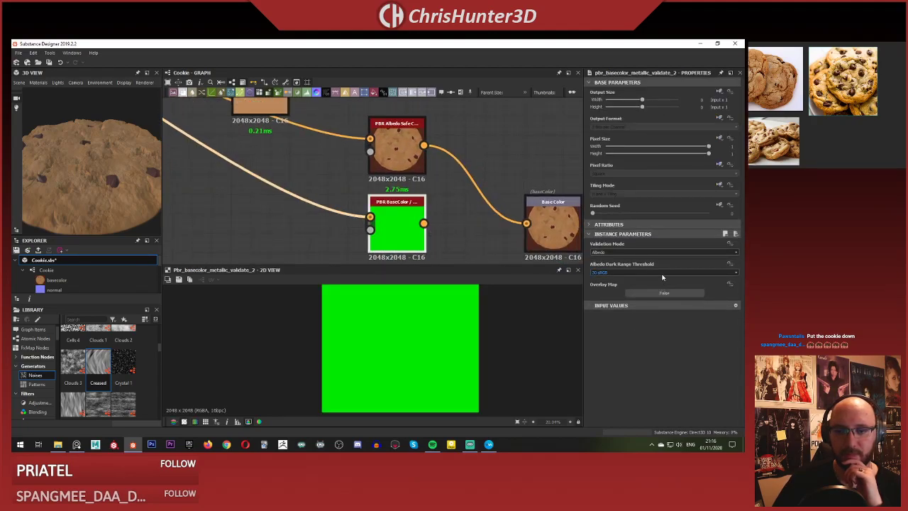
pyautogui.scroll(-3, 415, 184)
pyautogui.moveTo(406, 179); pyautogui.dragTo(449, 215, button='middle')
pyautogui.click(386, 184)
pyautogui.moveTo(254, 156); pyautogui.dragTo(294, 174, button='middle')
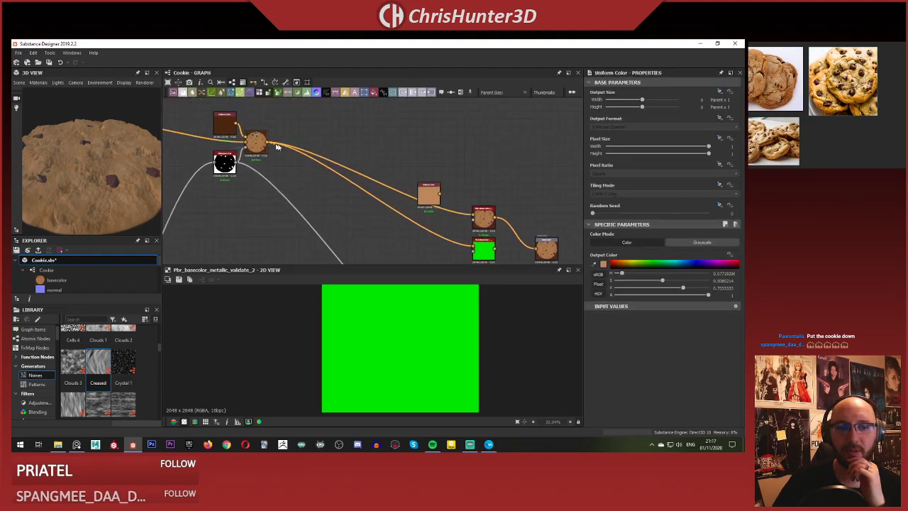
# Inspect the whole cookie in the 3D view and preview the Height Blend node's output.
pyautogui.moveTo(107, 159); pyautogui.dragTo(72, 172)
pyautogui.scroll(-3, 43, 135)
pyautogui.scroll(1, 103, 175)
pyautogui.scroll(-4, 360, 112)
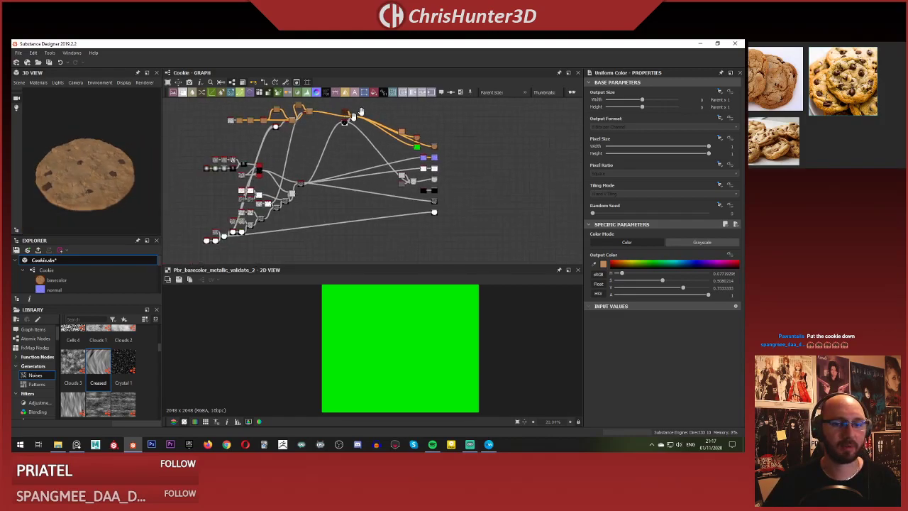
pyautogui.moveTo(353, 116); pyautogui.dragTo(464, 70, button='middle')
pyautogui.scroll(5, 424, 129)
pyautogui.doubleClick(385, 168)
pyautogui.scroll(-2, 388, 198)
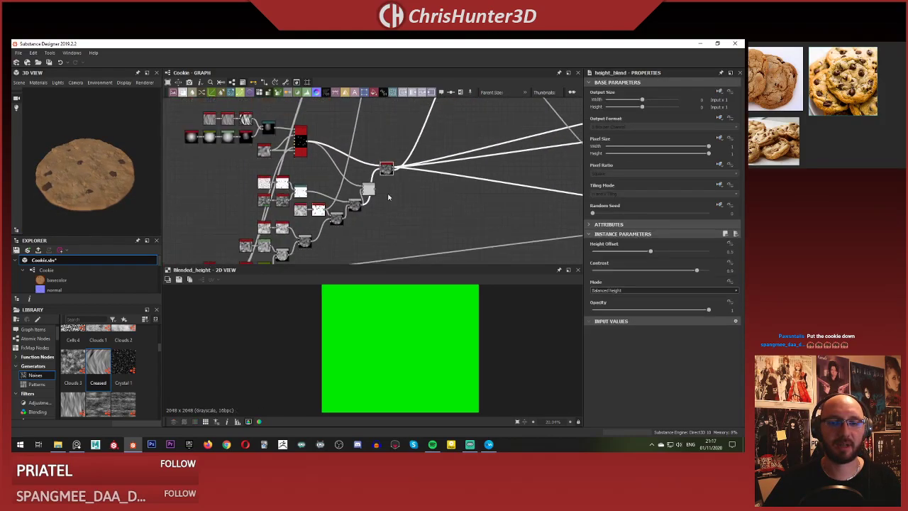
# Move the Height Blend node further from the cookie height Blend nodes to make room for new nodes between them.
pyautogui.scroll(4, 393, 195)
pyautogui.moveTo(394, 195); pyautogui.dragTo(355, 226, button='middle')
pyautogui.scroll(2, 356, 227)
pyautogui.moveTo(370, 163); pyautogui.dragTo(337, 206, button='middle')
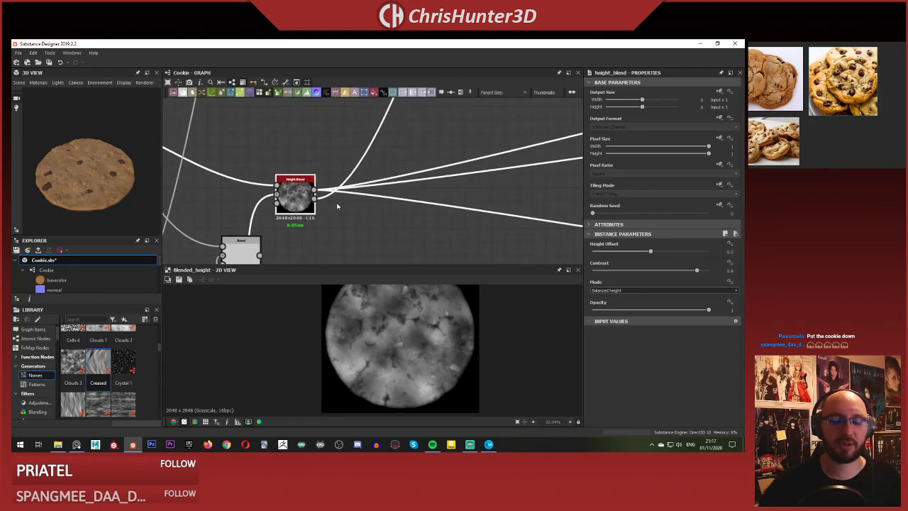
pyautogui.scroll(-3, 317, 155)
pyautogui.moveTo(317, 155); pyautogui.dragTo(255, 163, button='middle')
pyautogui.scroll(1, 256, 163)
pyautogui.moveTo(241, 196); pyautogui.dragTo(364, 195)
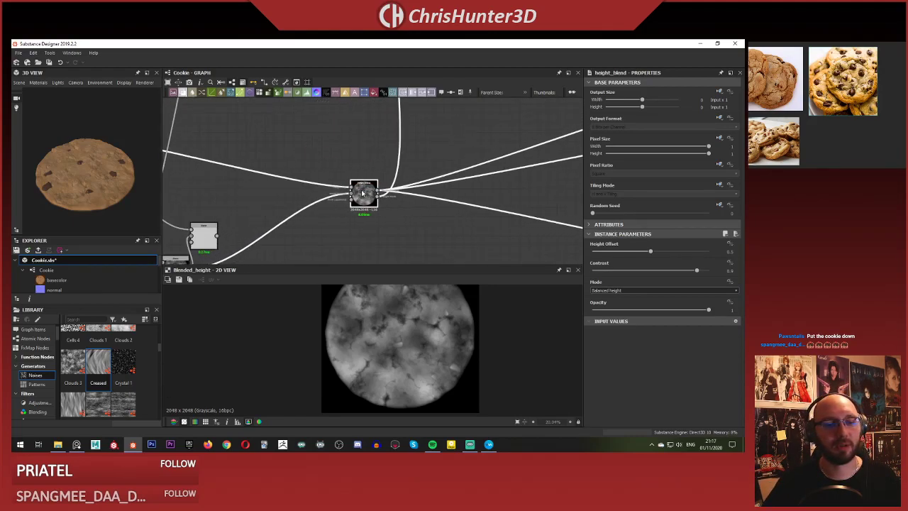
# Preview the Height Blend and the Blend nodes before it, and delete the Blend whose output is unconnected.
pyautogui.moveTo(223, 220); pyautogui.dragTo(340, 185, button='middle')
pyautogui.scroll(-1, 301, 179)
pyautogui.doubleClick(406, 197)
pyautogui.scroll(3, 426, 180)
pyautogui.click(338, 193)
pyautogui.click(532, 165)
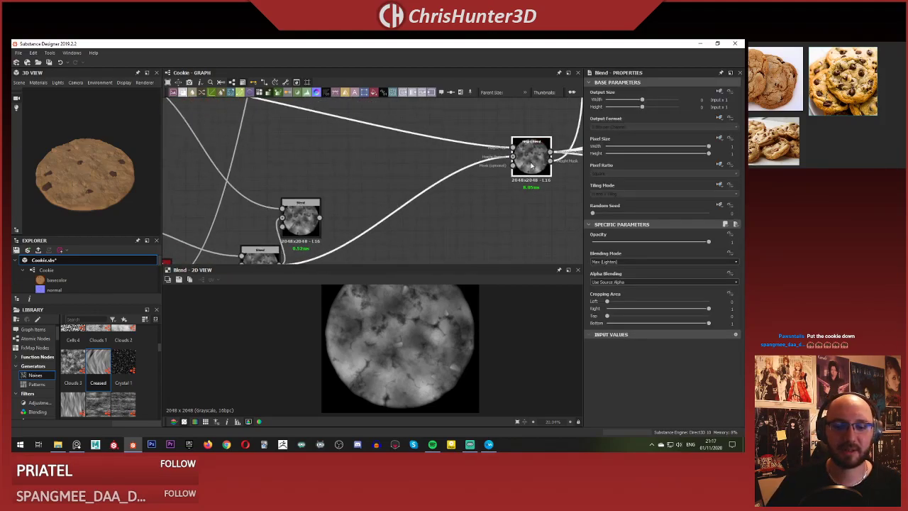
pyautogui.doubleClick(531, 165)
pyautogui.click(336, 179)
pyautogui.doubleClick(301, 217)
pyautogui.scroll(-3, 312, 189)
pyautogui.moveTo(312, 189); pyautogui.dragTo(371, 185, button='middle')
pyautogui.scroll(1, 344, 186)
pyautogui.press('Delete')
# Add a Blend node before the Height Blend and connect the cookie height Blend to its Background input.
pyautogui.scroll(4, 367, 195)
pyautogui.press('space')
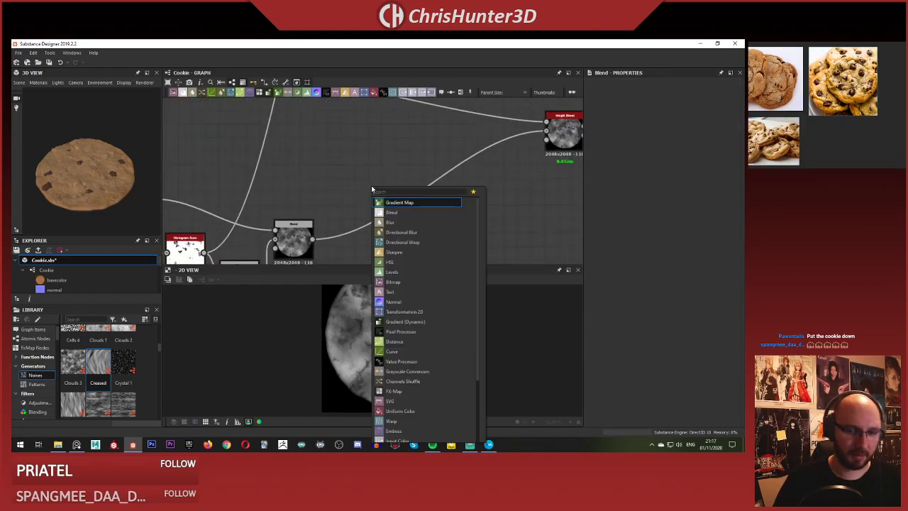
pyautogui.write('bl')
pyautogui.press('Return')
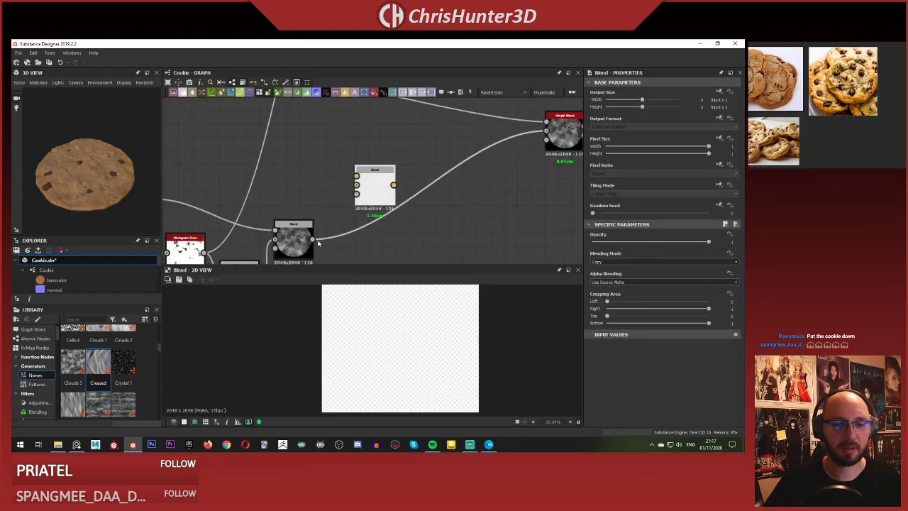
pyautogui.moveTo(313, 240); pyautogui.dragTo(356, 176)
pyautogui.press('space')
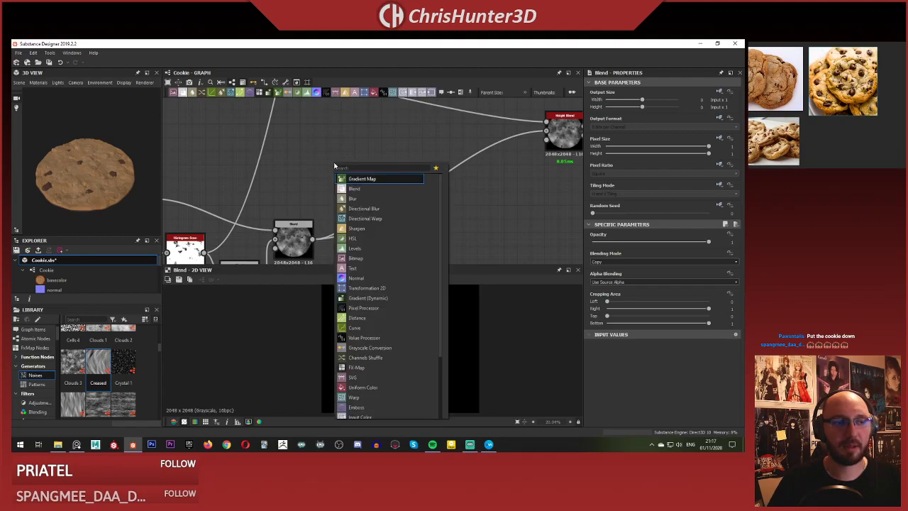
pyautogui.press('Escape')
pyautogui.scroll(2, 142, 362)
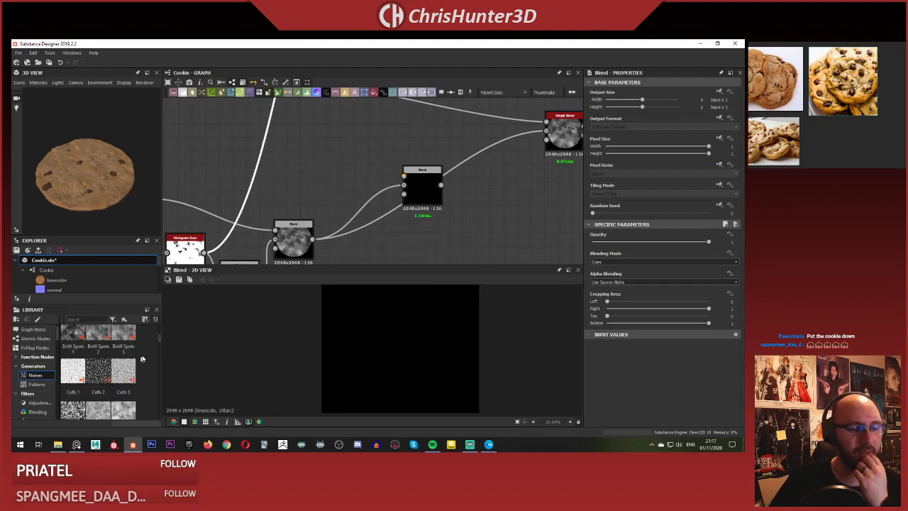
pyautogui.scroll(2, 159, 343)
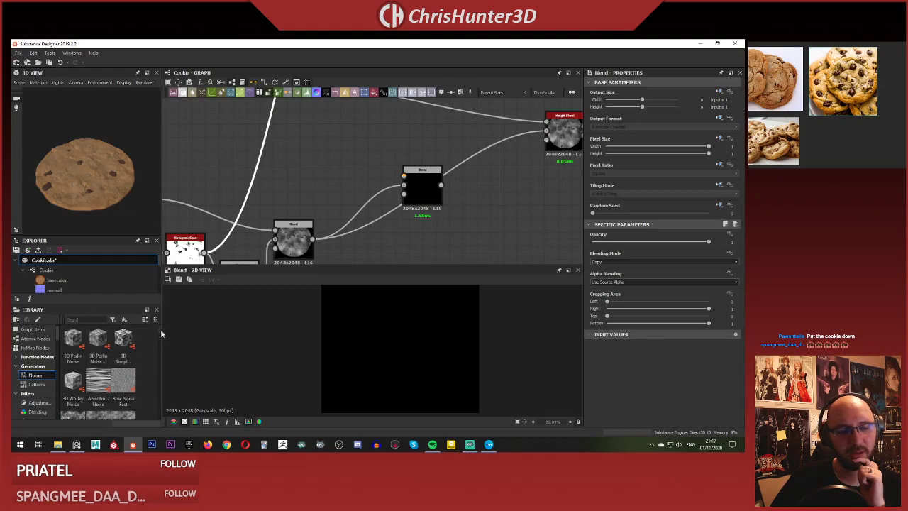
pyautogui.moveTo(160, 329); pyautogui.dragTo(168, 347)
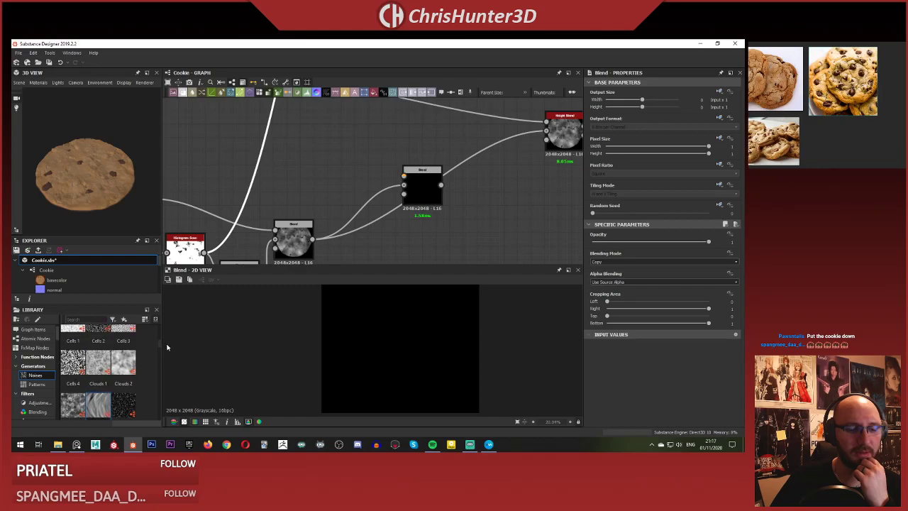
pyautogui.press('space')
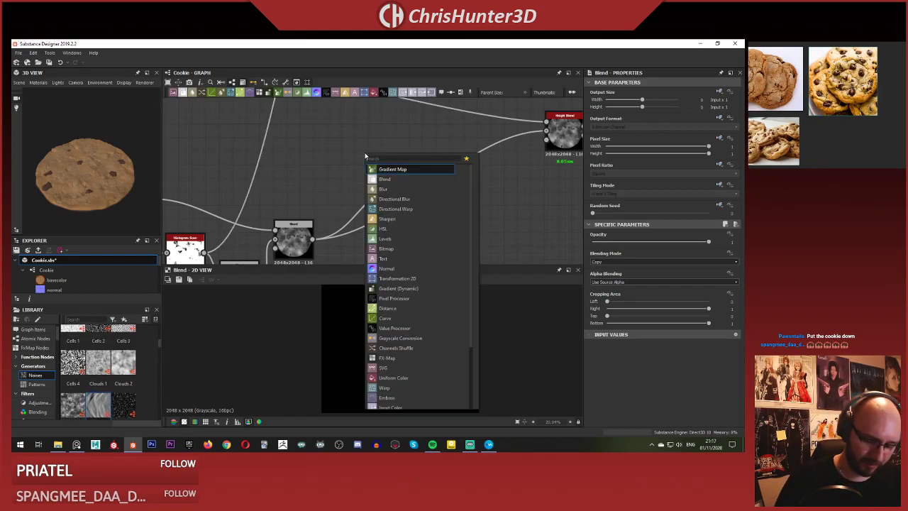
pyautogui.write('shape')
pyautogui.press('Return')
pyautogui.click(360, 146)
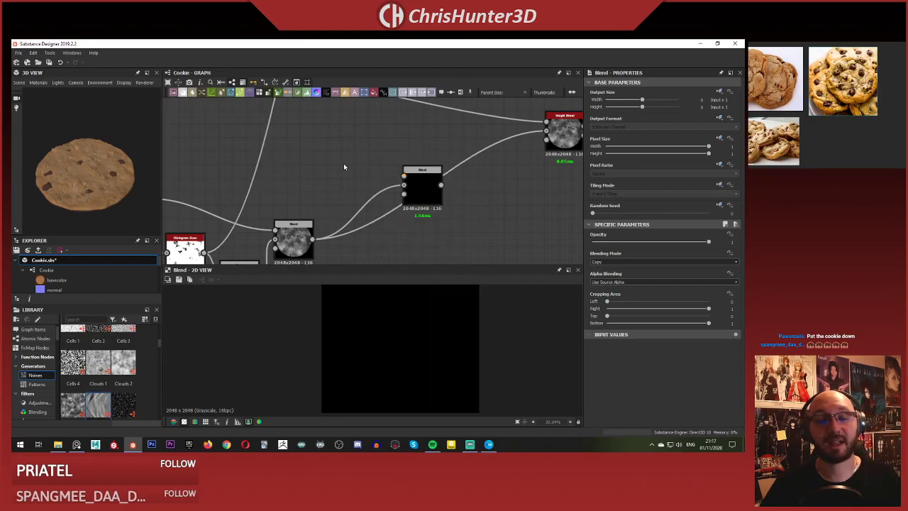
pyautogui.rightClick(344, 164)
pyautogui.click(314, 164)
# Add a Perlin Noise node above the cookie height Blend and lower its Scale to about 7.
pyautogui.press('space')
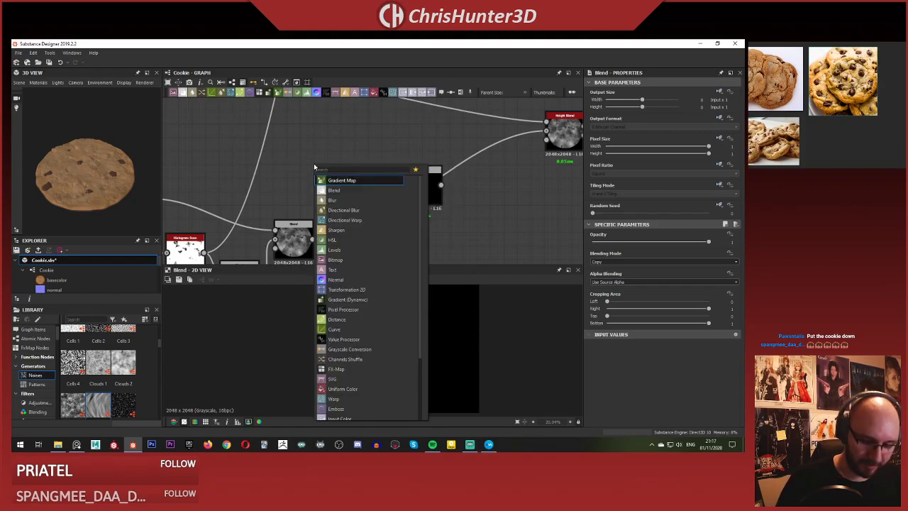
pyautogui.write('per')
pyautogui.press('Down')
pyautogui.press('Return')
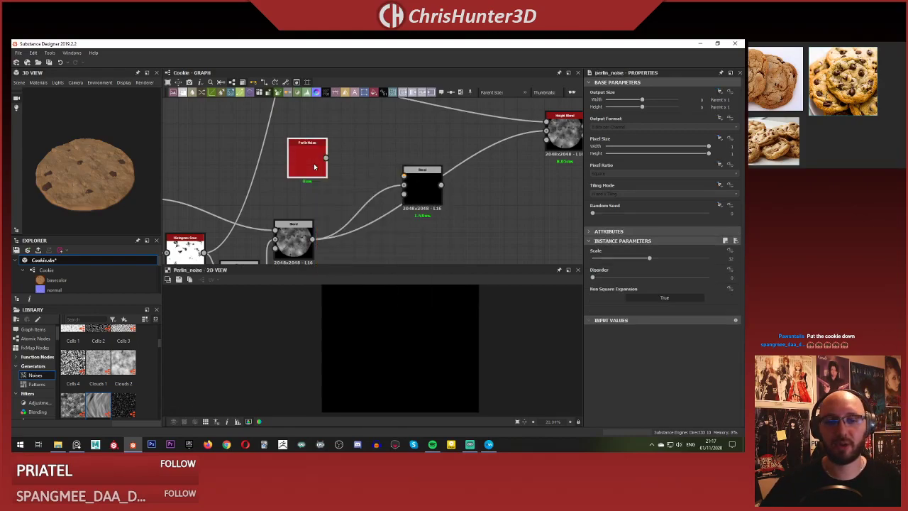
pyautogui.moveTo(298, 174); pyautogui.dragTo(337, 175)
pyautogui.moveTo(339, 176); pyautogui.dragTo(310, 184, button='middle')
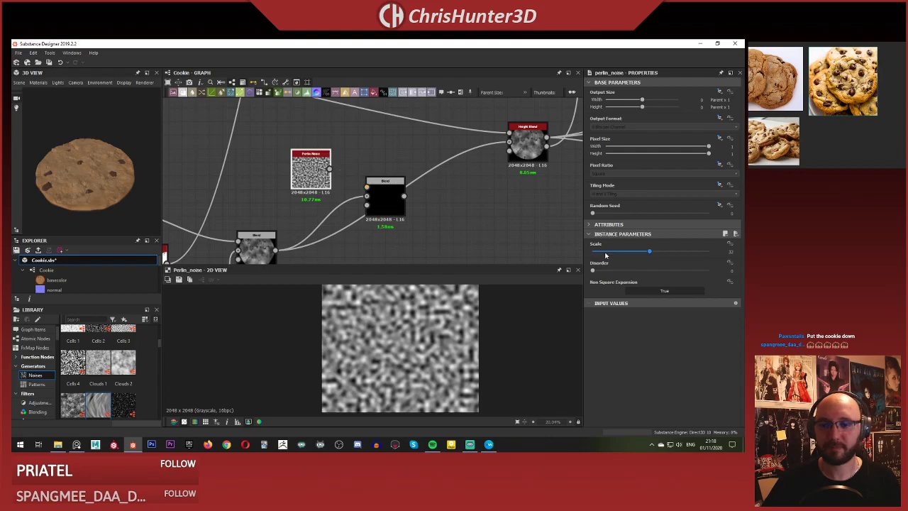
pyautogui.moveTo(604, 254); pyautogui.dragTo(604, 253)
pyautogui.scroll(-4, 360, 248)
pyautogui.scroll(-4, 386, 319)
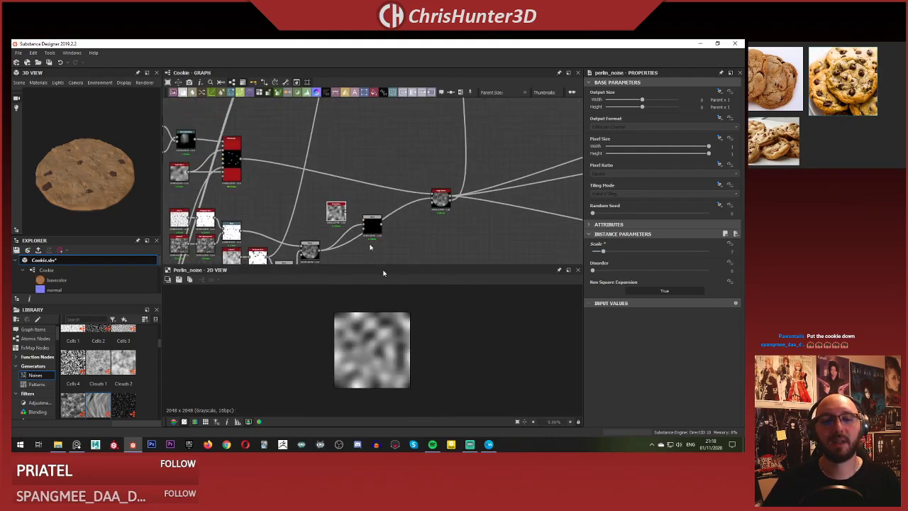
# Try the Perlin Noise as Foreground of the new Blend, preview the result, and delete that Blend node.
pyautogui.scroll(5, 372, 227)
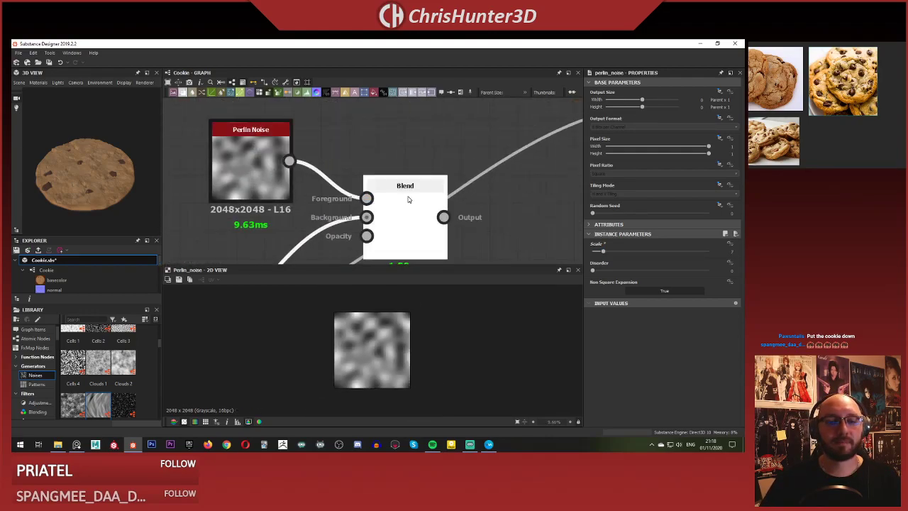
pyautogui.doubleClick(408, 199)
pyautogui.scroll(-1, 417, 203)
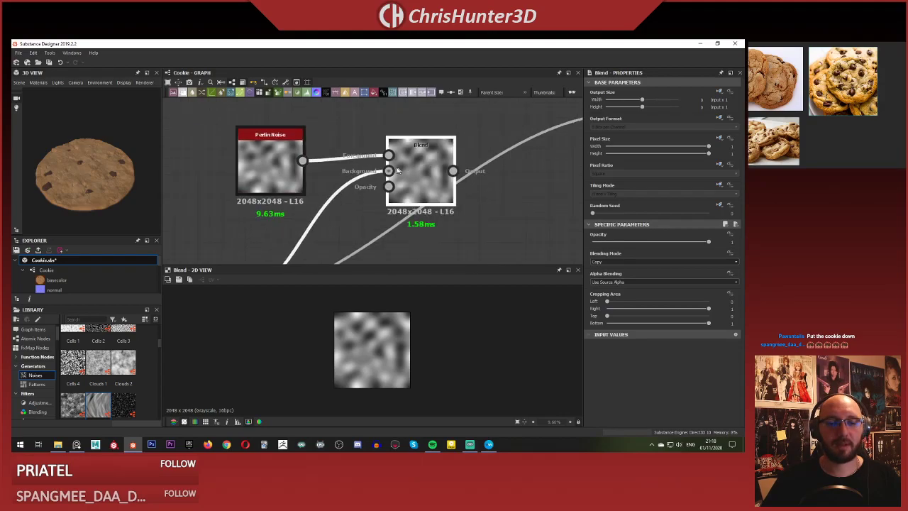
pyautogui.scroll(-3, 398, 170)
pyautogui.scroll(4, 398, 164)
pyautogui.moveTo(398, 138)
pyautogui.mouseDown(button='middle')
pyautogui.moveTo(398, 165)
pyautogui.moveTo(402, 156)
pyautogui.mouseUp(button='middle')
pyautogui.scroll(-4, 399, 162)
pyautogui.press('Delete')
# Add a second Height Blend node next to the Perlin Noise.
pyautogui.press('space')
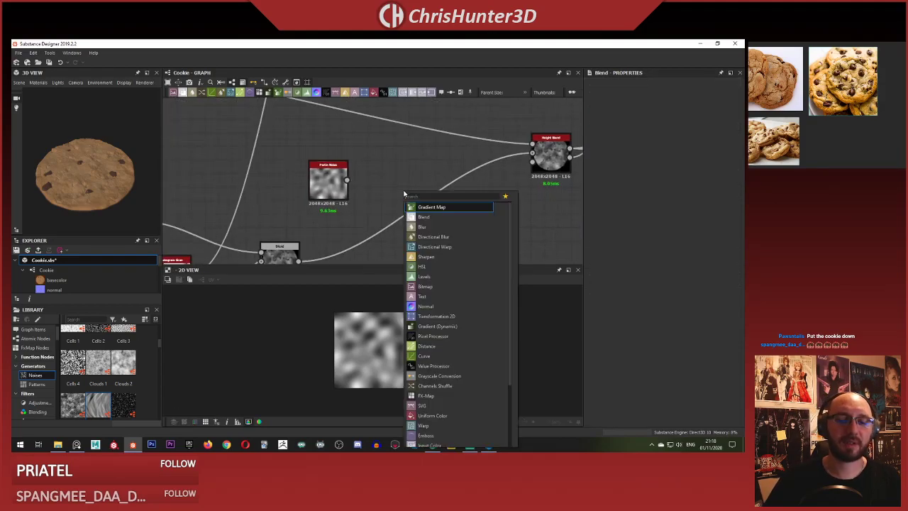
pyautogui.write('le')
pyautogui.press('BackSpace')
pyautogui.press('BackSpace')
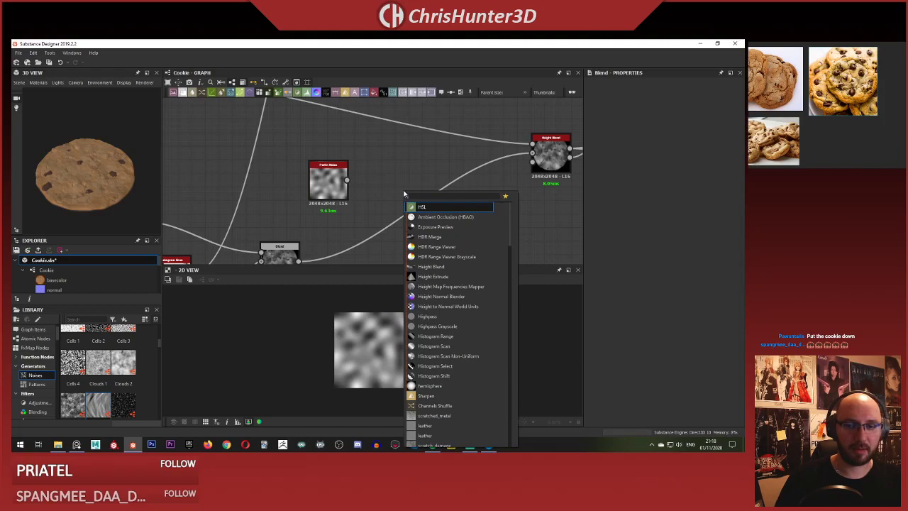
pyautogui.write('height')
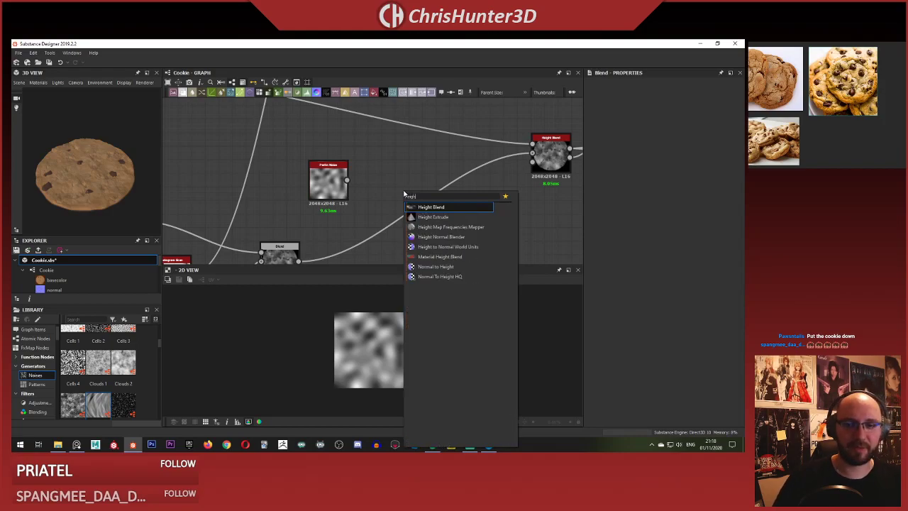
pyautogui.press('Return')
# Connect the Perlin Noise to Height Top and the cookie height Blend to Height Bottom, and preview the Blended Height output.
pyautogui.scroll(2, 366, 216)
pyautogui.moveTo(366, 216); pyautogui.dragTo(394, 199, button='middle')
pyautogui.moveTo(427, 171); pyautogui.dragTo(408, 187, button='middle')
pyautogui.scroll(-1, 346, 207)
pyautogui.moveTo(346, 207)
pyautogui.mouseDown(button='middle')
pyautogui.moveTo(356, 181)
pyautogui.moveTo(351, 193)
pyautogui.mouseUp(button='middle')
pyautogui.moveTo(294, 250); pyautogui.dragTo(400, 154)
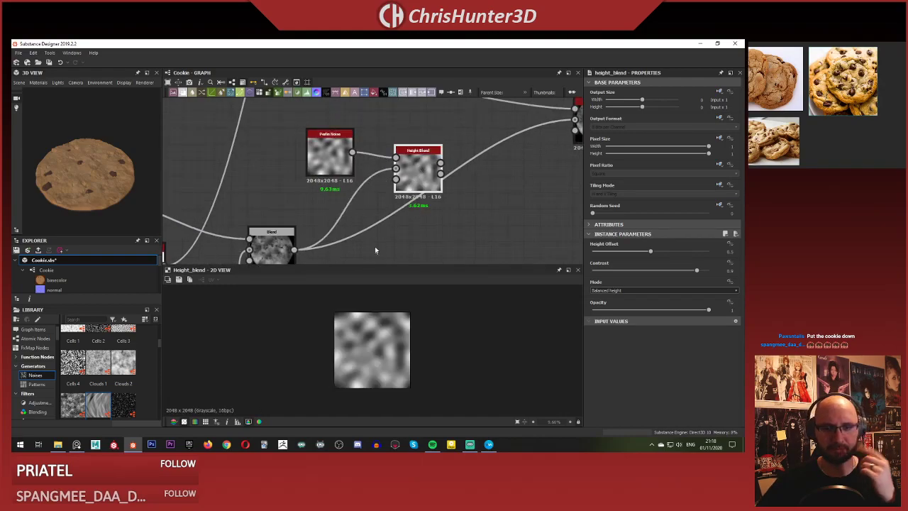
pyautogui.doubleClick(421, 176)
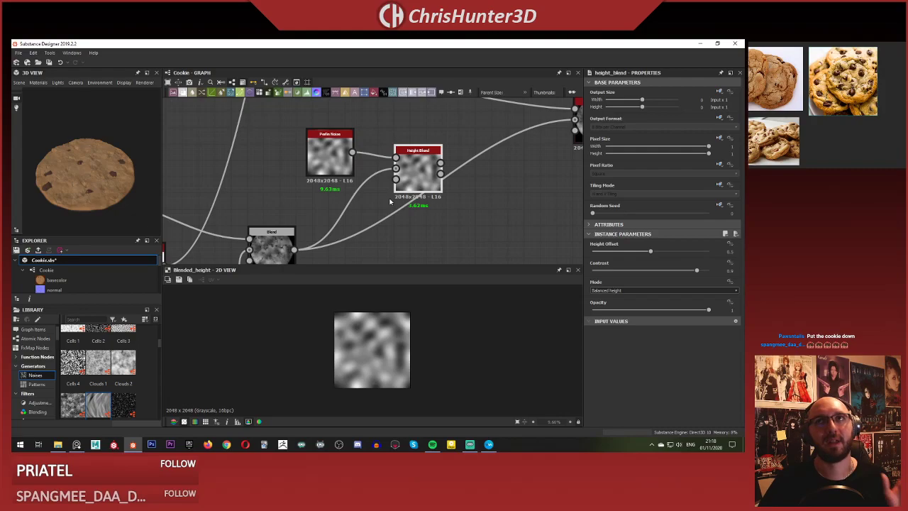
# Connect the round cookie shape to the optional Mask input of the new Height Blend.
pyautogui.scroll(-1, 352, 219)
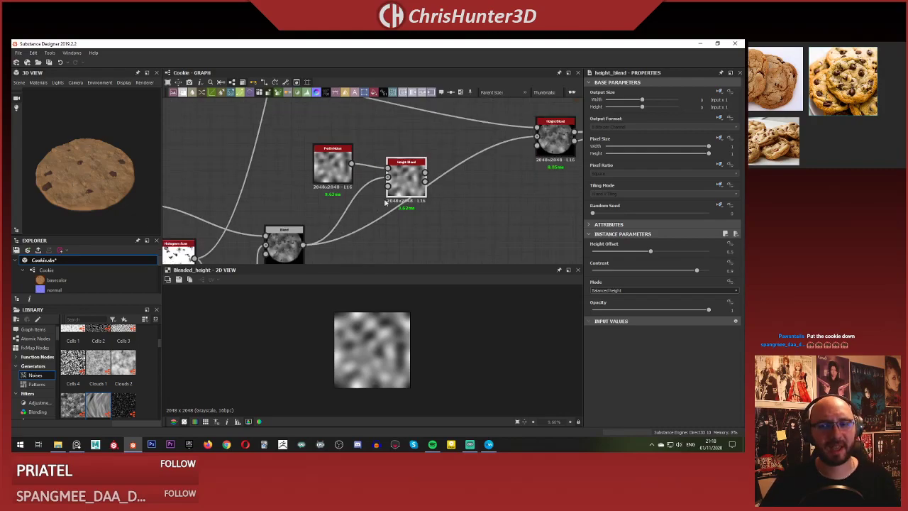
pyautogui.scroll(3, 365, 192)
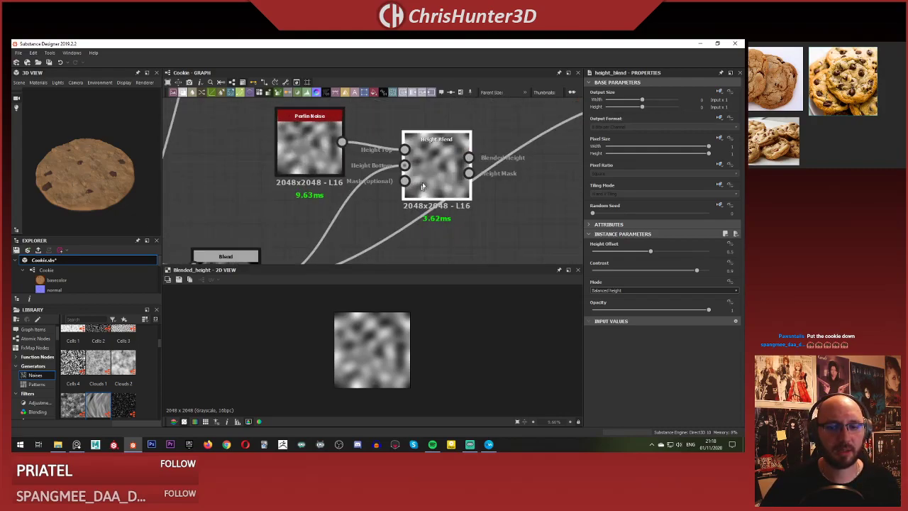
pyautogui.scroll(-3, 323, 223)
pyautogui.moveTo(287, 261); pyautogui.dragTo(357, 182, button='middle')
pyautogui.scroll(-3, 356, 182)
pyautogui.moveTo(282, 233); pyautogui.dragTo(308, 262, button='middle')
pyautogui.scroll(2, 334, 174)
pyautogui.scroll(-1, 202, 251)
pyautogui.scroll(3, 433, 158)
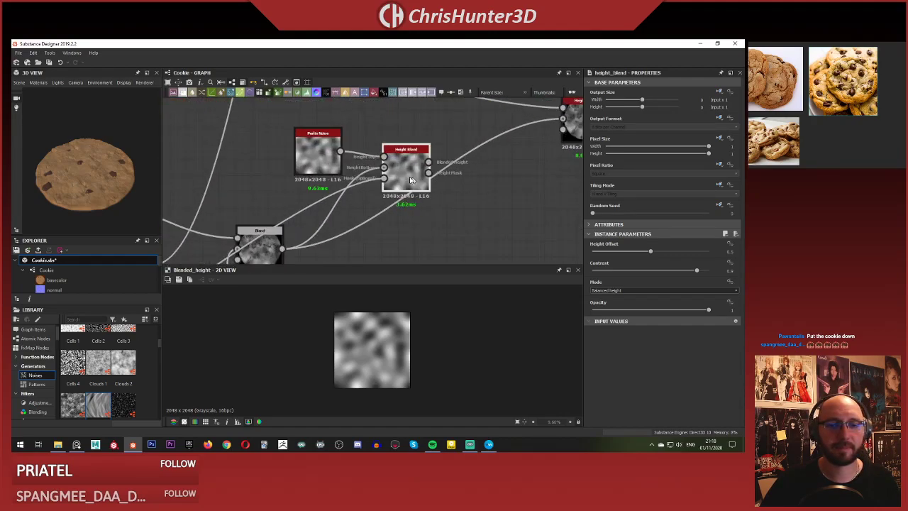
pyautogui.click(384, 178)
# Delete the newly added Height Blend node beside the Perlin Noise.
pyautogui.scroll(3, 405, 168)
pyautogui.moveTo(405, 166); pyautogui.dragTo(390, 187, button='middle')
pyautogui.press('Delete')
pyautogui.scroll(-4, 353, 195)
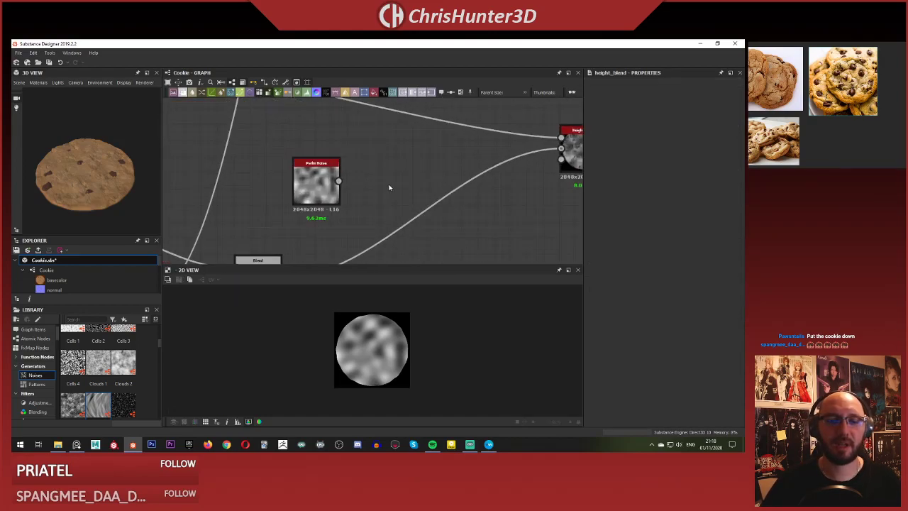
# Add a Shape Splatter Blend node next to the Perlin Noise.
pyautogui.press('space')
pyautogui.write('sshape')
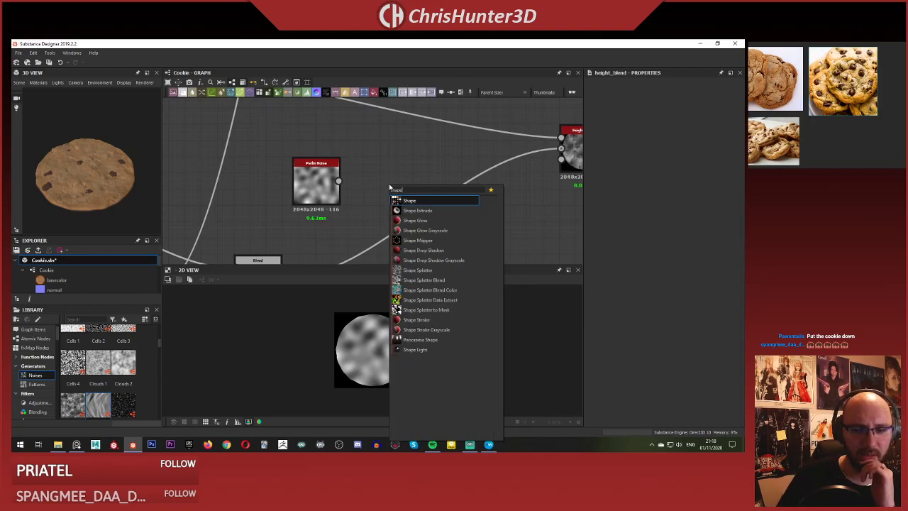
pyautogui.press('Down')
pyautogui.press('Down')
pyautogui.press('Down')
pyautogui.press('Down')
pyautogui.press('Down')
pyautogui.press('Down')
pyautogui.press('Down')
pyautogui.press('Down')
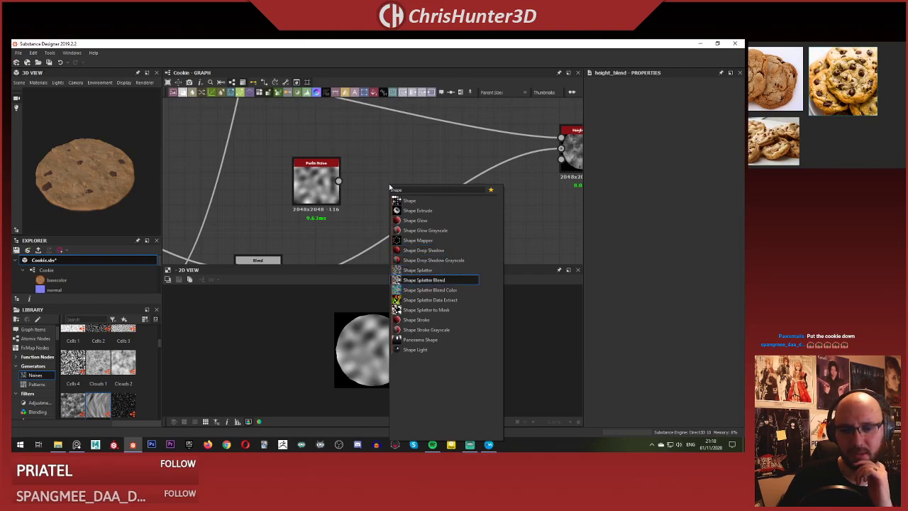
pyautogui.press('Return')
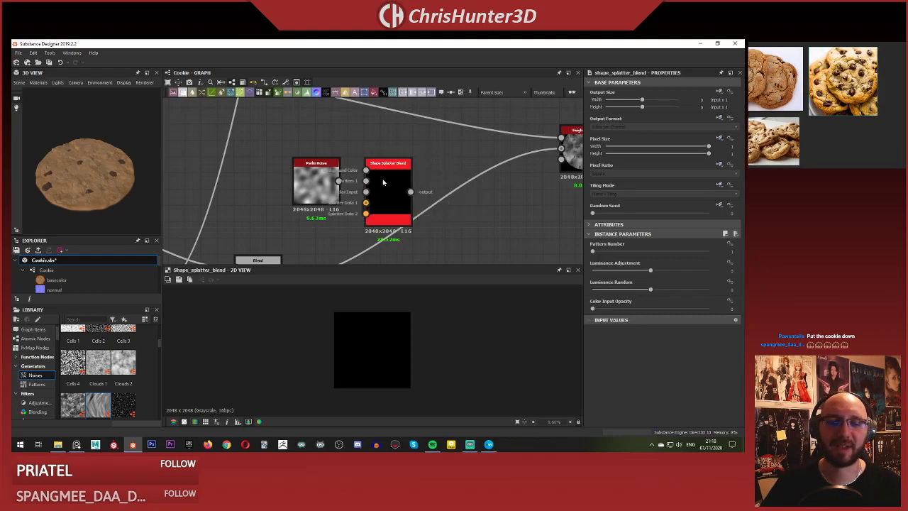
# Try the cookie height as Background Color and the Perlin Noise as Pattern 1 of the Shape Splatter Blend, and delete the node.
pyautogui.moveTo(362, 190); pyautogui.dragTo(385, 173)
pyautogui.scroll(-2, 353, 182)
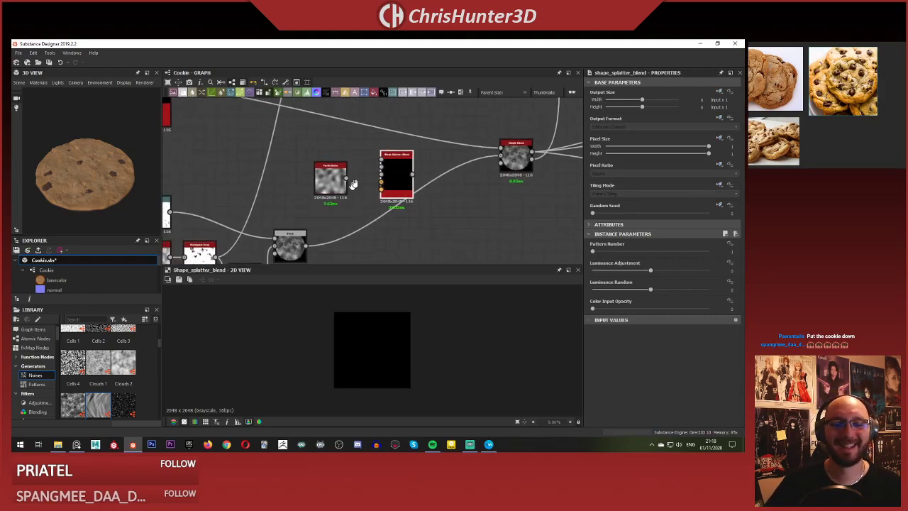
pyautogui.scroll(2, 319, 233)
pyautogui.moveTo(301, 254); pyautogui.dragTo(409, 131)
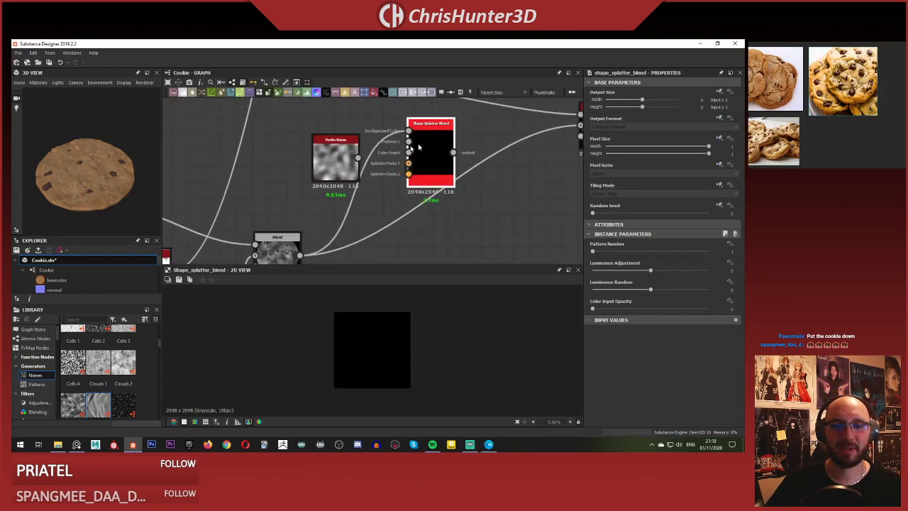
pyautogui.moveTo(357, 157); pyautogui.dragTo(408, 141)
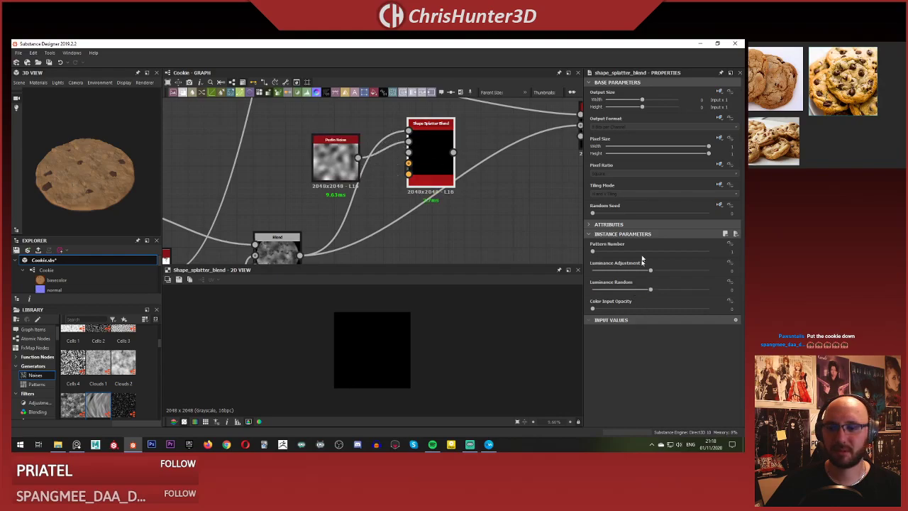
pyautogui.press('Delete')
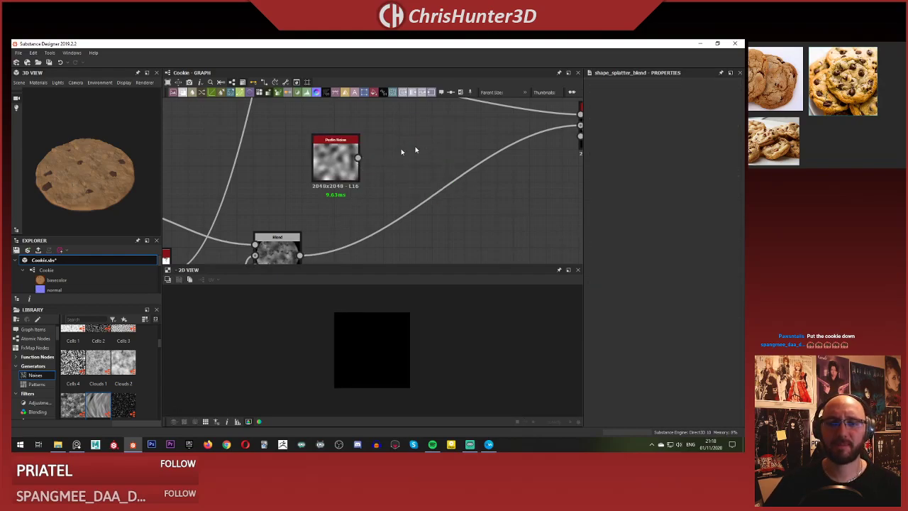
pyautogui.scroll(-2, 402, 160)
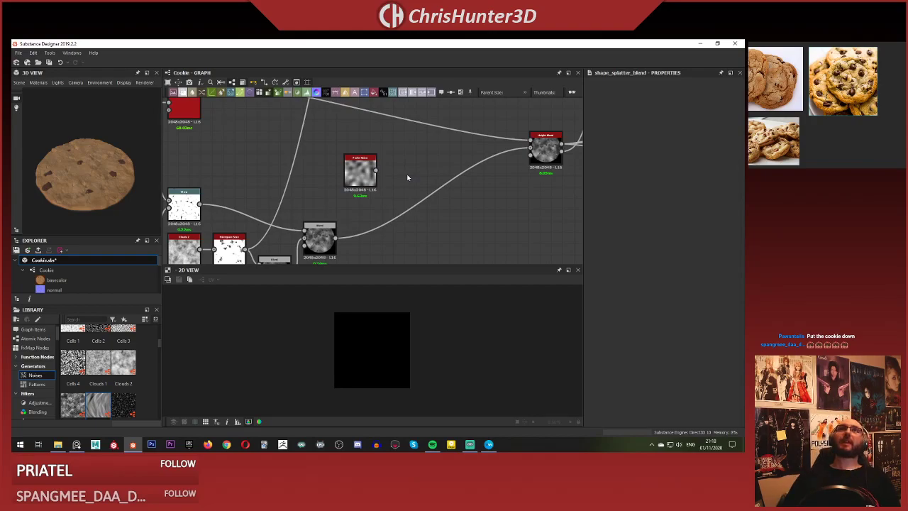
pyautogui.press('space')
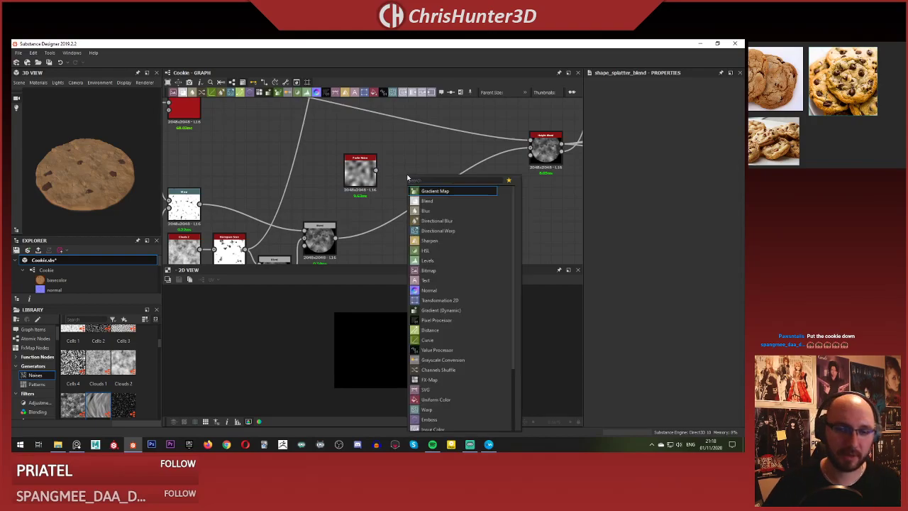
pyautogui.write('slop')
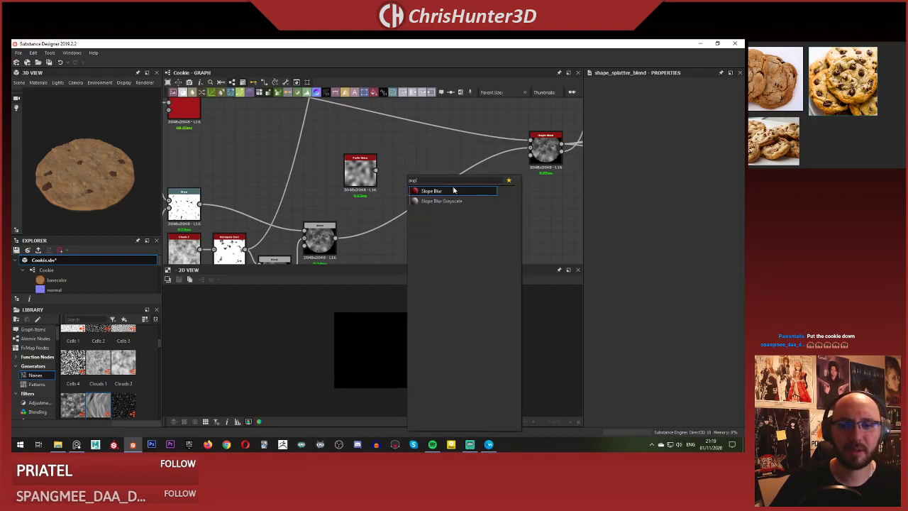
pyautogui.click(430, 153)
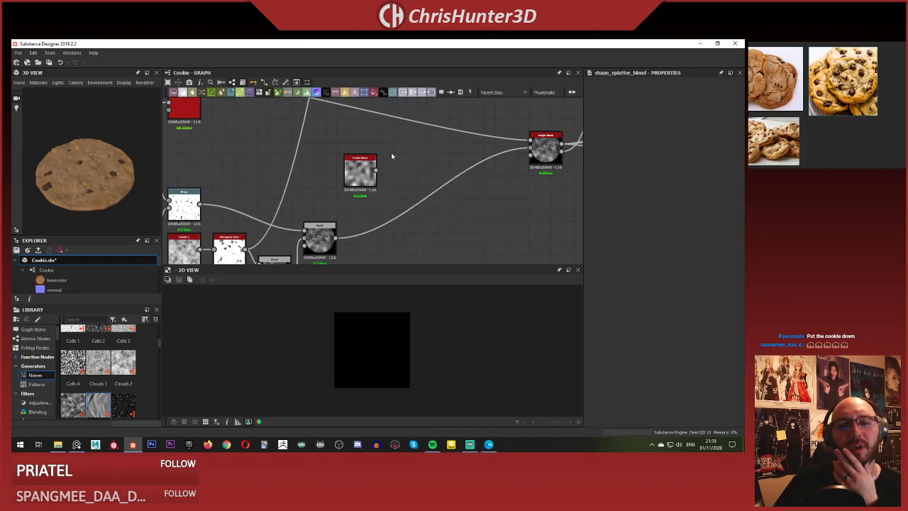
# Add a Blend node next to the unconnected Perlin Noise.
pyautogui.moveTo(391, 157); pyautogui.dragTo(409, 174, button='middle')
pyautogui.scroll(3, 413, 174)
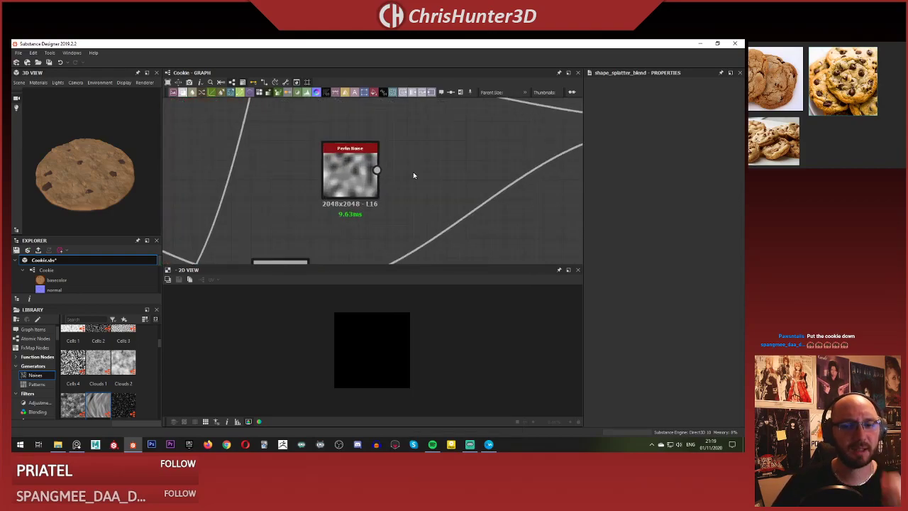
pyautogui.press('space')
pyautogui.write('blu')
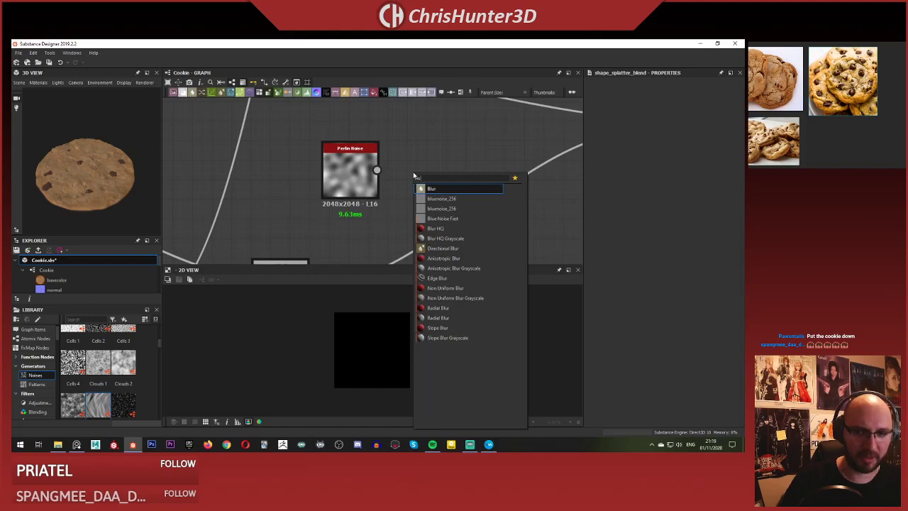
pyautogui.press('BackSpace')
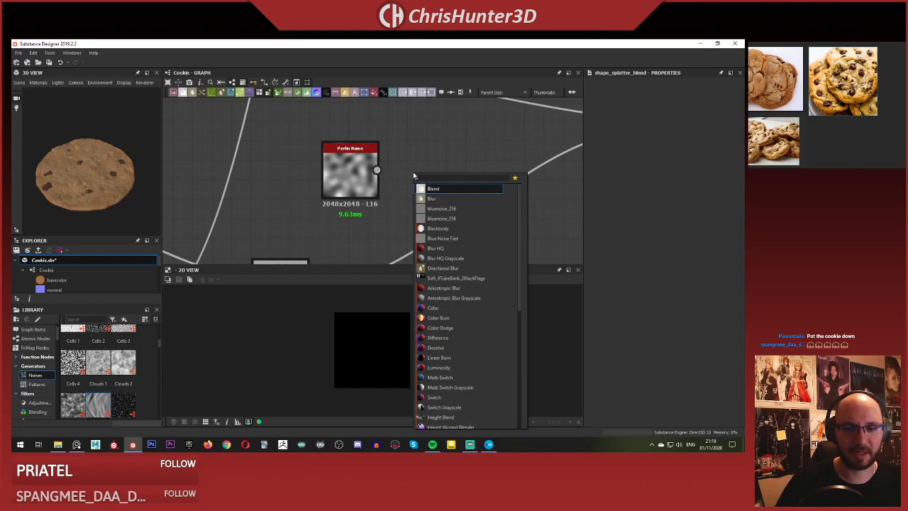
pyautogui.press('Return')
# Connect the cookie height Blend to the new Blend's Background and the Perlin Noise to its Foreground, spacing the nodes apart.
pyautogui.scroll(-4, 426, 177)
pyautogui.moveTo(370, 211); pyautogui.dragTo(408, 180)
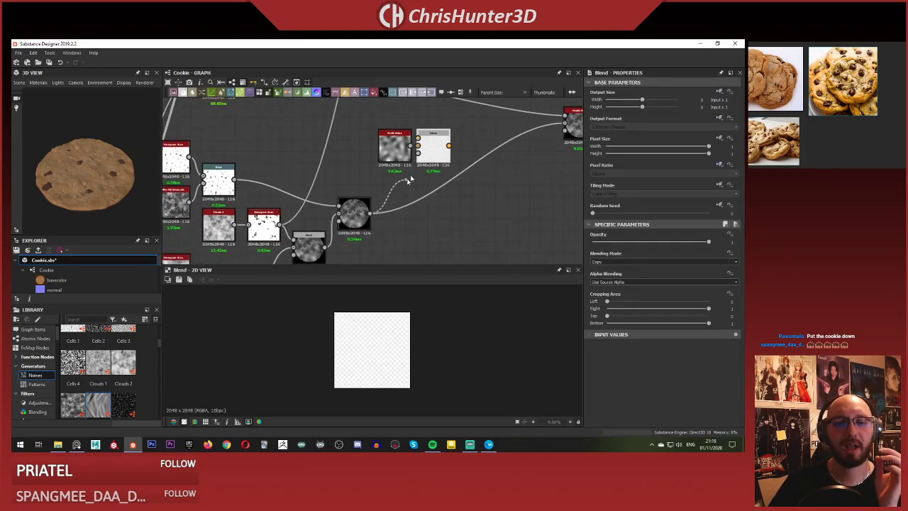
pyautogui.moveTo(432, 147); pyautogui.dragTo(443, 170)
pyautogui.moveTo(400, 149); pyautogui.dragTo(393, 139)
pyautogui.scroll(2, 399, 154)
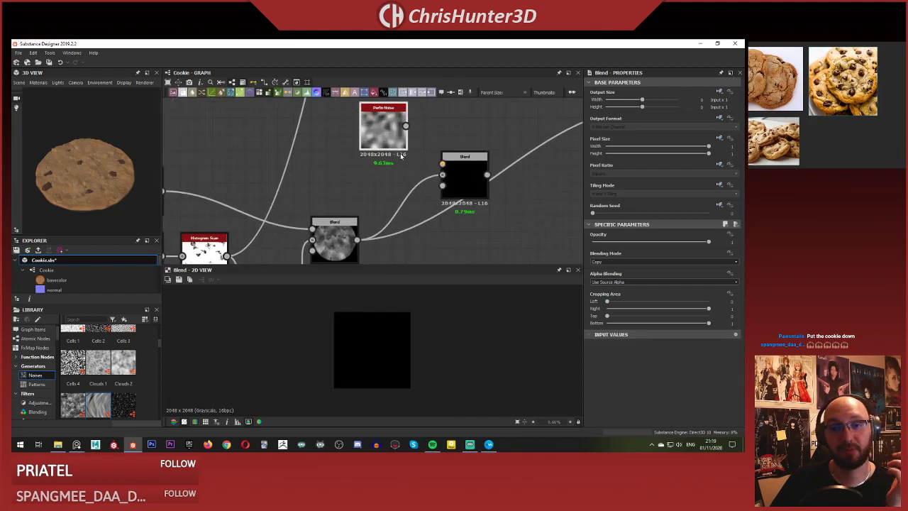
pyautogui.moveTo(400, 154); pyautogui.dragTo(393, 161, button='middle')
pyautogui.click(396, 136)
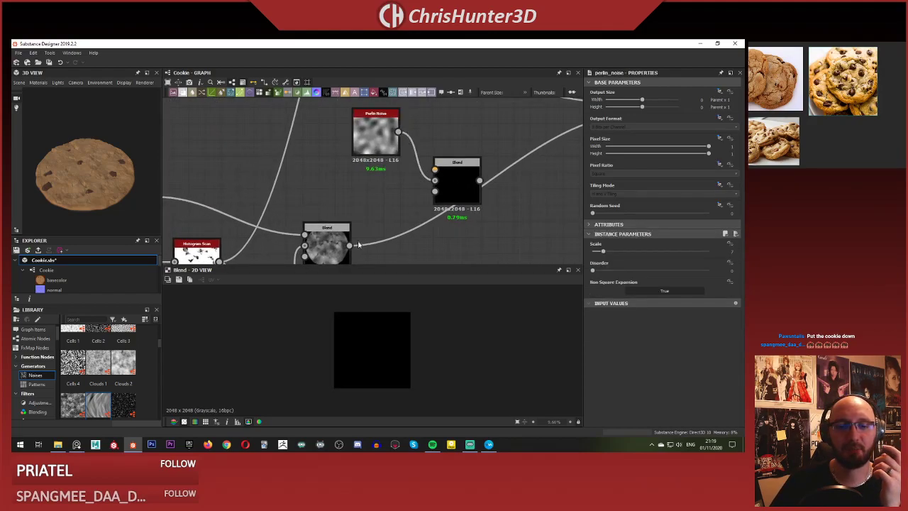
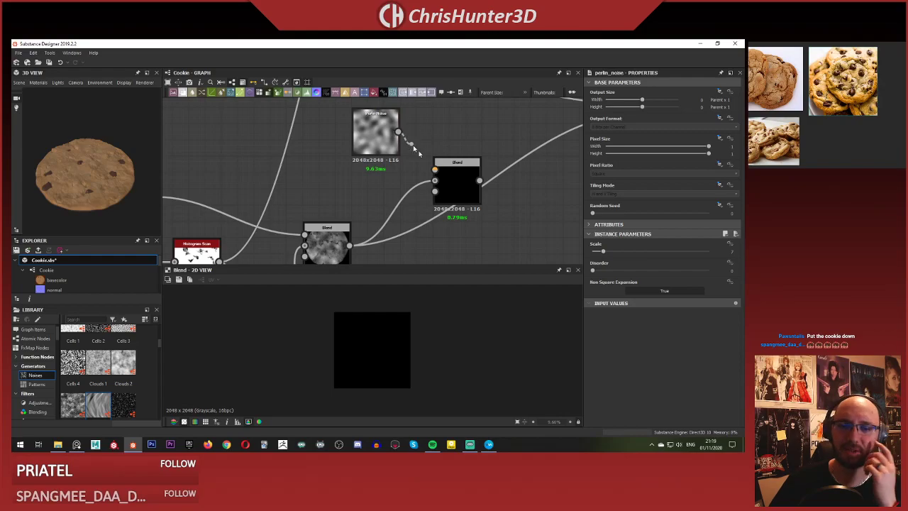
pyautogui.moveTo(417, 150)
pyautogui.mouseDown()
pyautogui.moveTo(435, 169)
pyautogui.moveTo(424, 164)
pyautogui.mouseUp()
pyautogui.scroll(-1, 437, 139)
pyautogui.moveTo(419, 169); pyautogui.dragTo(433, 177, button='middle')
pyautogui.moveTo(348, 158)
pyautogui.mouseDown()
pyautogui.moveTo(360, 157)
pyautogui.moveTo(347, 157)
pyautogui.mouseUp()
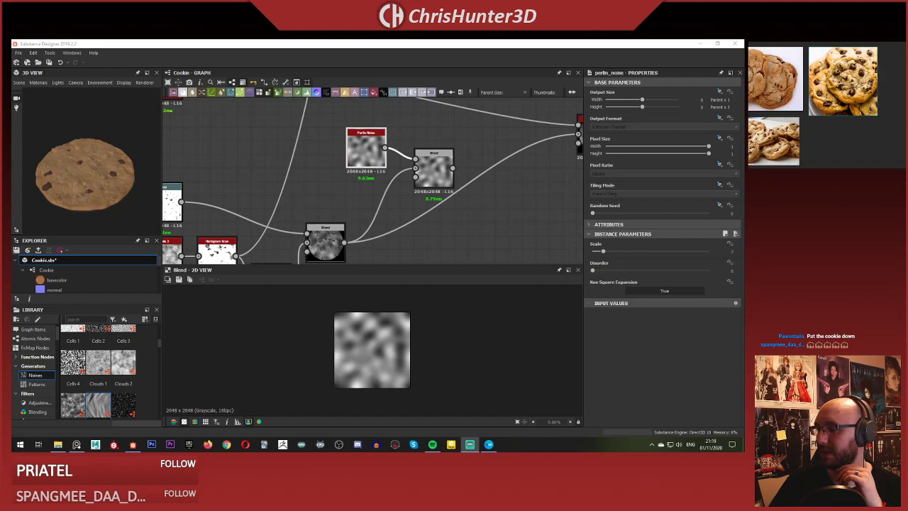
# Set the new Blend's blending mode to Multiply and its Opacity to about 0.28.
pyautogui.click(433, 161)
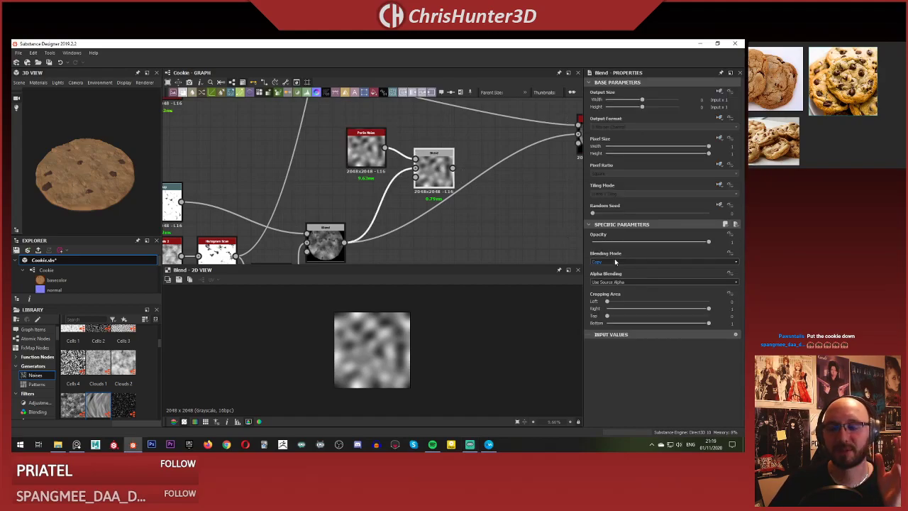
pyautogui.doubleClick(320, 244)
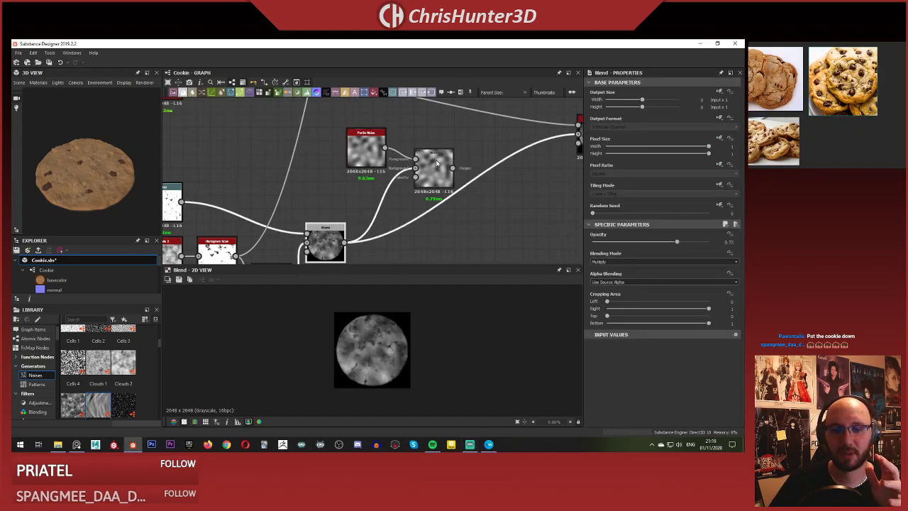
pyautogui.doubleClick(437, 165)
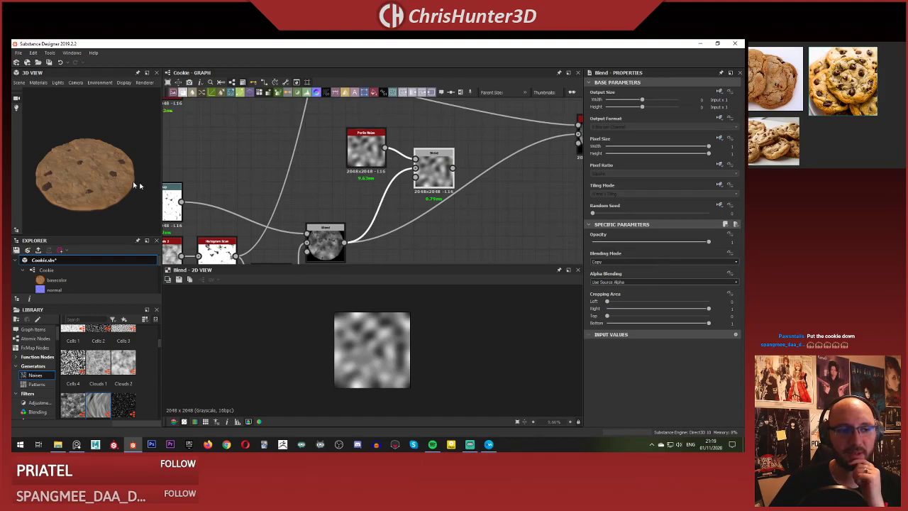
pyautogui.moveTo(132, 181); pyautogui.dragTo(112, 188)
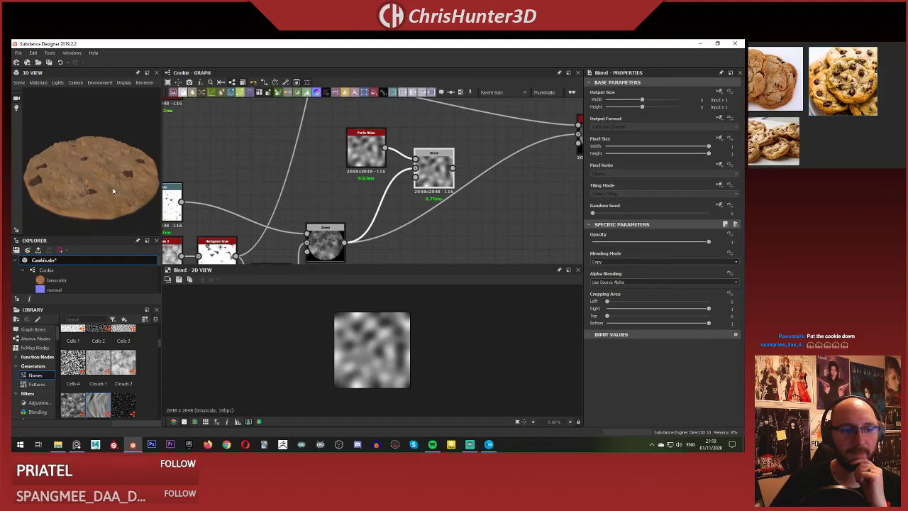
pyautogui.click(664, 263)
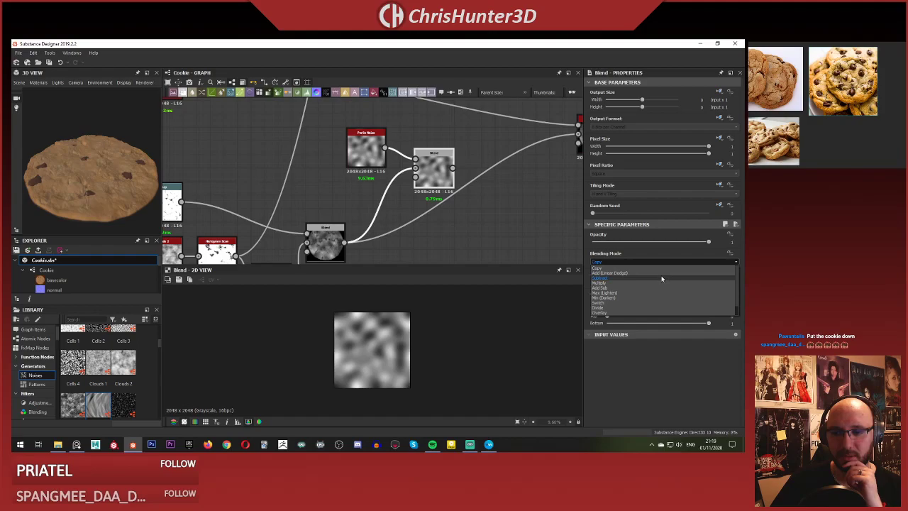
pyautogui.scroll(-1, 660, 298)
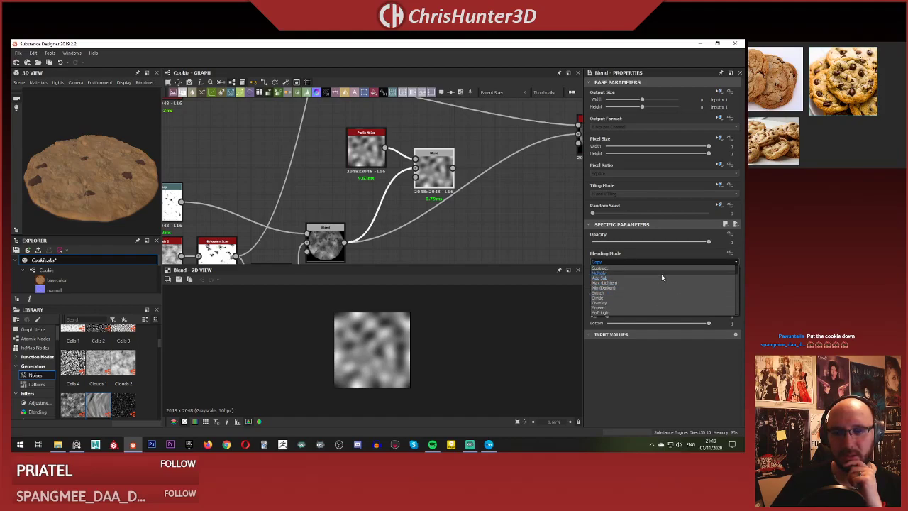
pyautogui.click(662, 274)
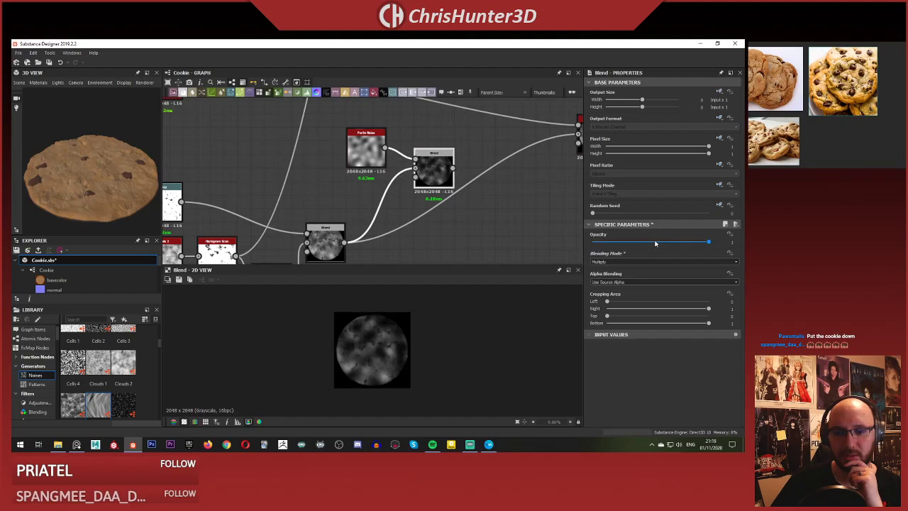
pyautogui.moveTo(655, 243); pyautogui.dragTo(636, 244)
# Set the Perlin Noise's Random Seed to 6 and compare the new Blend with the original cookie height.
pyautogui.click(333, 239)
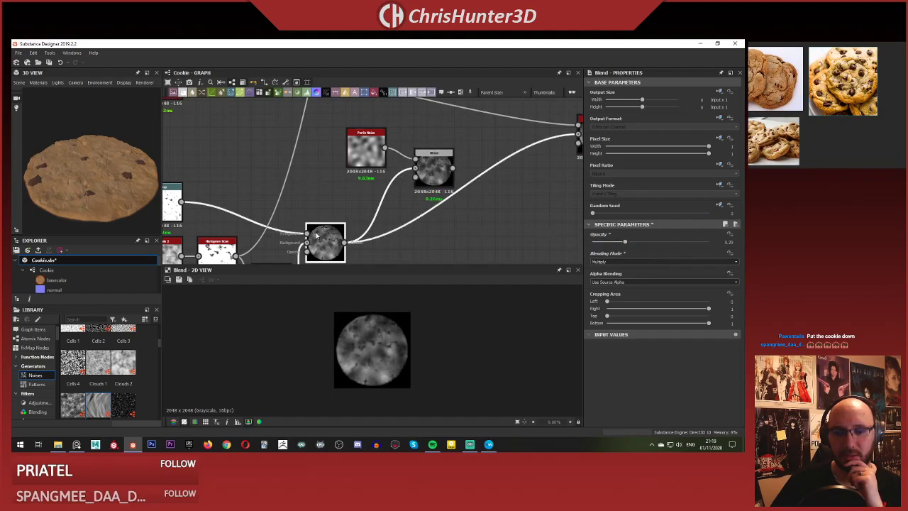
pyautogui.click(366, 148)
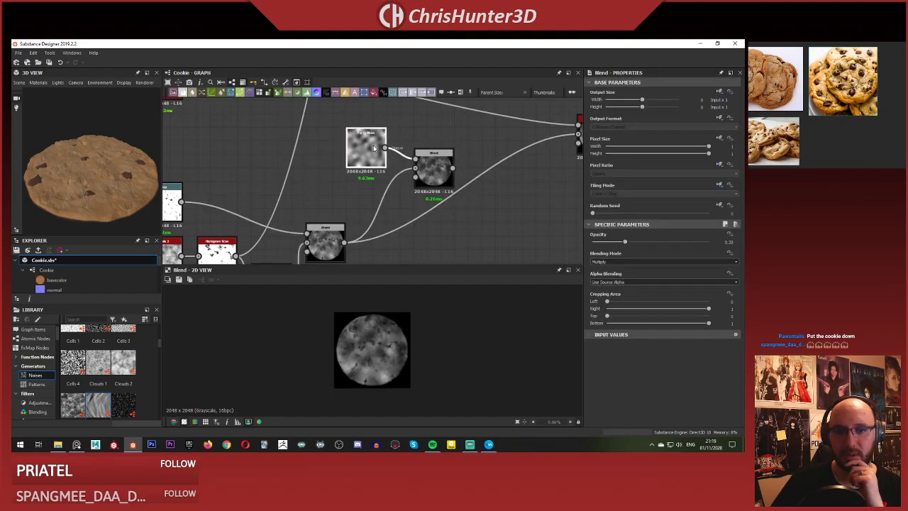
pyautogui.moveTo(642, 213); pyautogui.dragTo(674, 215)
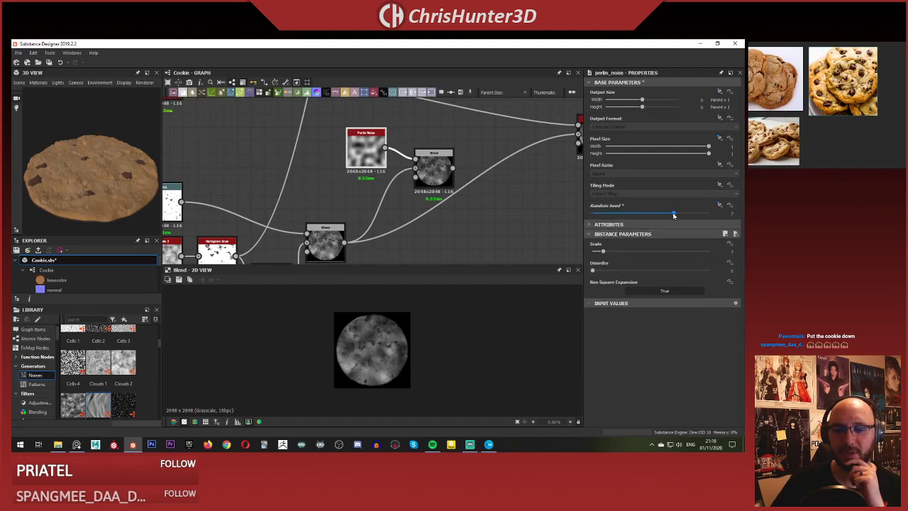
pyautogui.click(429, 178)
pyautogui.click(339, 234)
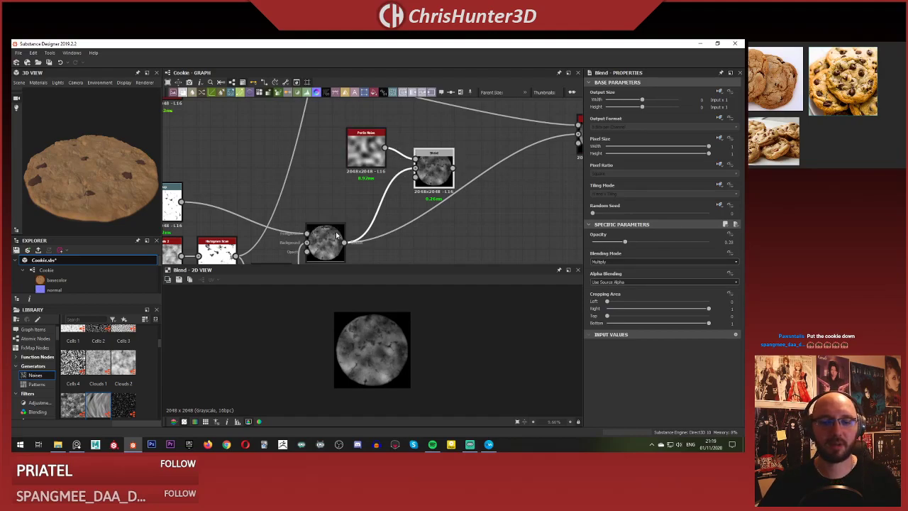
# Feed the new Blend's output into the Height Blend in place of the original cookie height and inspect the cookie in 3D.
pyautogui.click(446, 188)
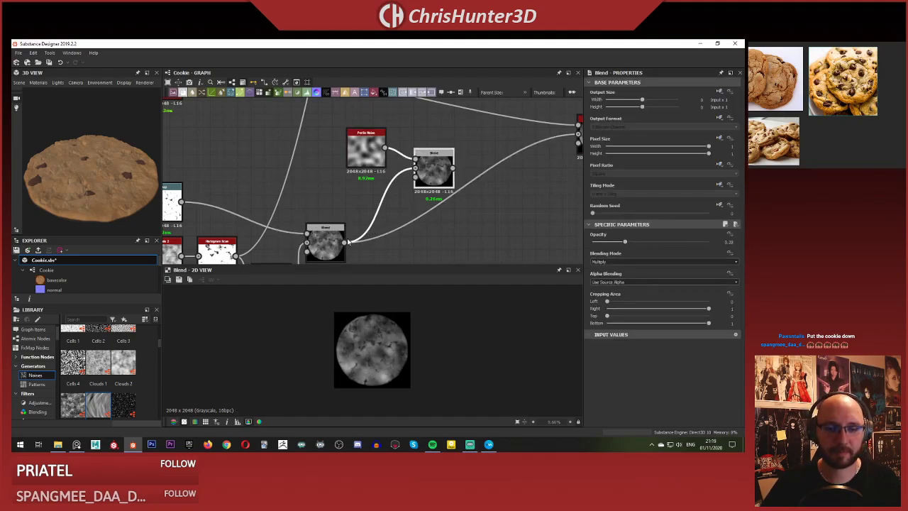
pyautogui.hotkey('ctrl', 'z')
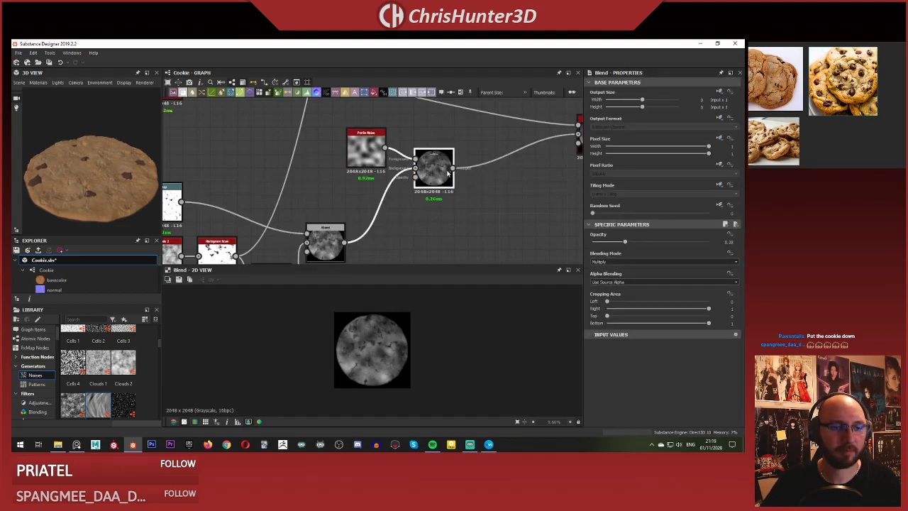
pyautogui.scroll(2, 106, 180)
pyautogui.moveTo(105, 180); pyautogui.dragTo(118, 156)
# Move the Perlin Noise further from the Blend and set its Disorder to about 0.27, checking the cookie surface in 3D.
pyautogui.moveTo(369, 150); pyautogui.dragTo(347, 150)
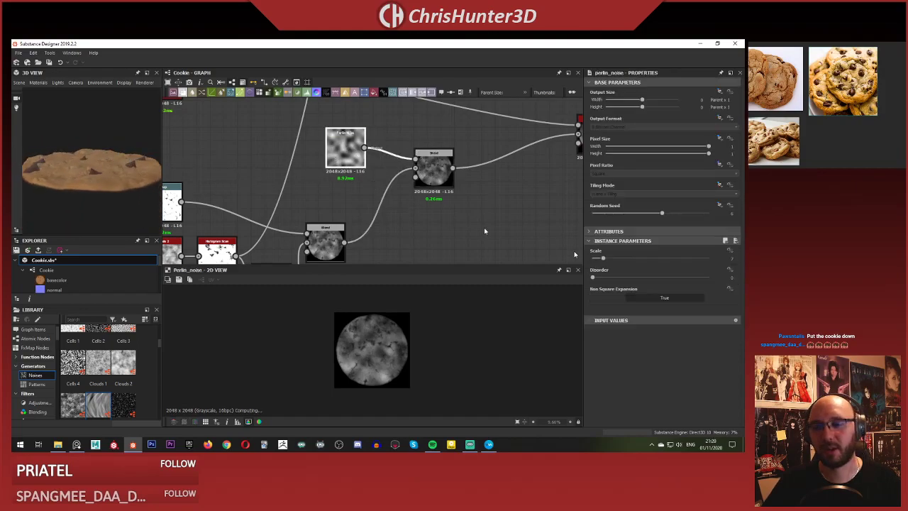
pyautogui.moveTo(596, 270); pyautogui.dragTo(624, 272)
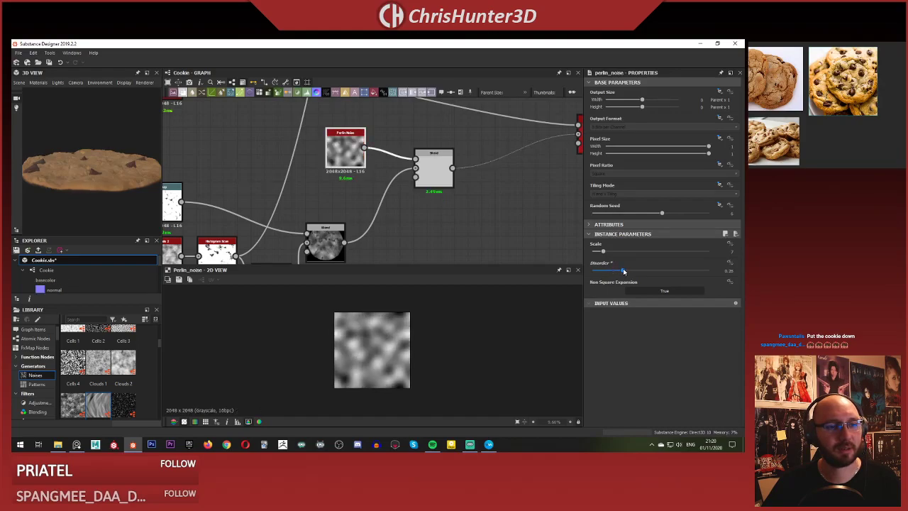
pyautogui.moveTo(121, 200); pyautogui.dragTo(62, 134)
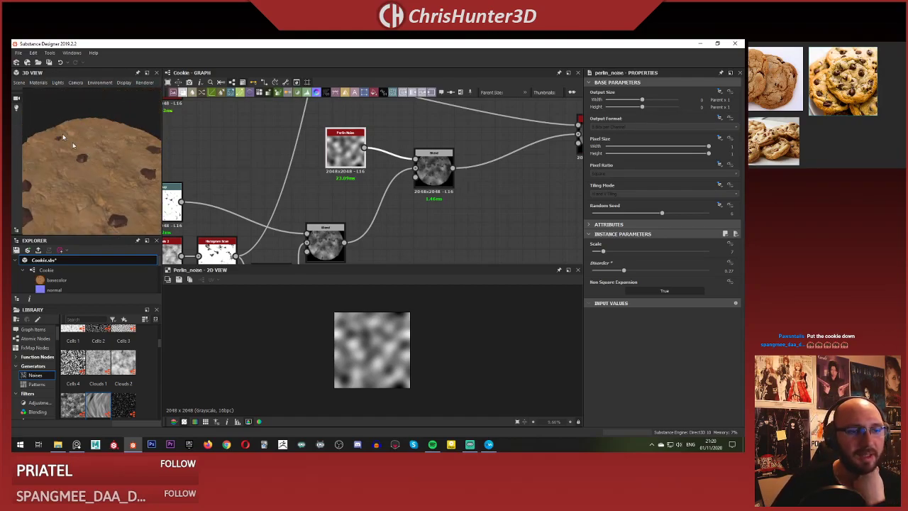
# Preview the early cookie height Blends and move the Multiply Blend joining the Clouds 2 and Perlin Noise branches away from its inputs.
pyautogui.scroll(-5, 393, 180)
pyautogui.scroll(10, 394, 179)
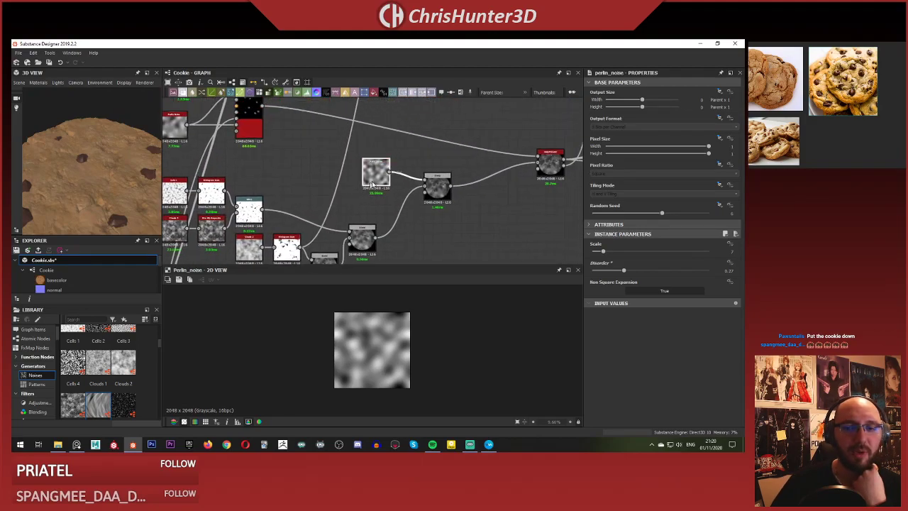
pyautogui.scroll(-4, 356, 157)
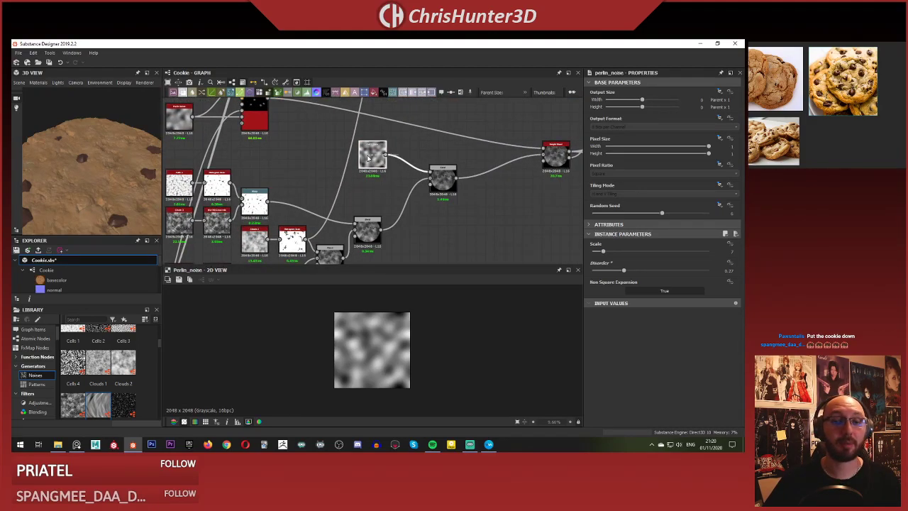
pyautogui.scroll(3, 330, 177)
pyautogui.scroll(-5, 325, 153)
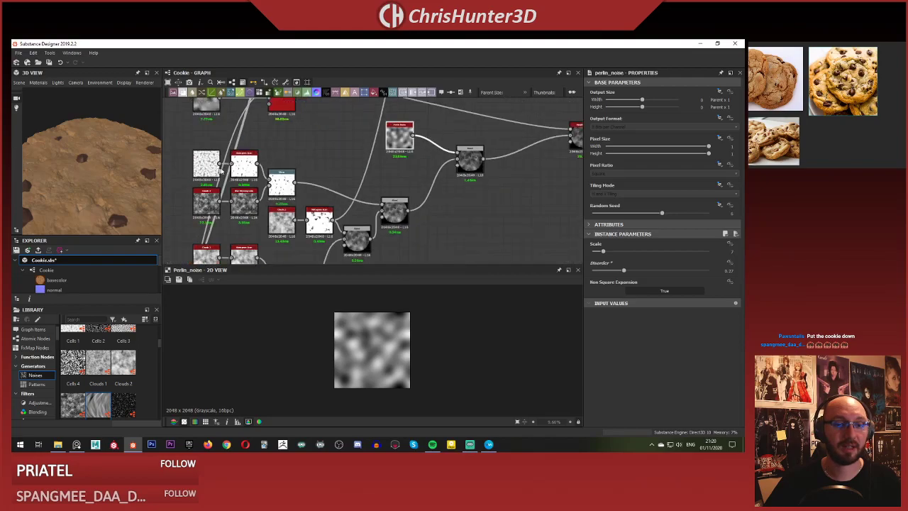
pyautogui.scroll(4, 325, 153)
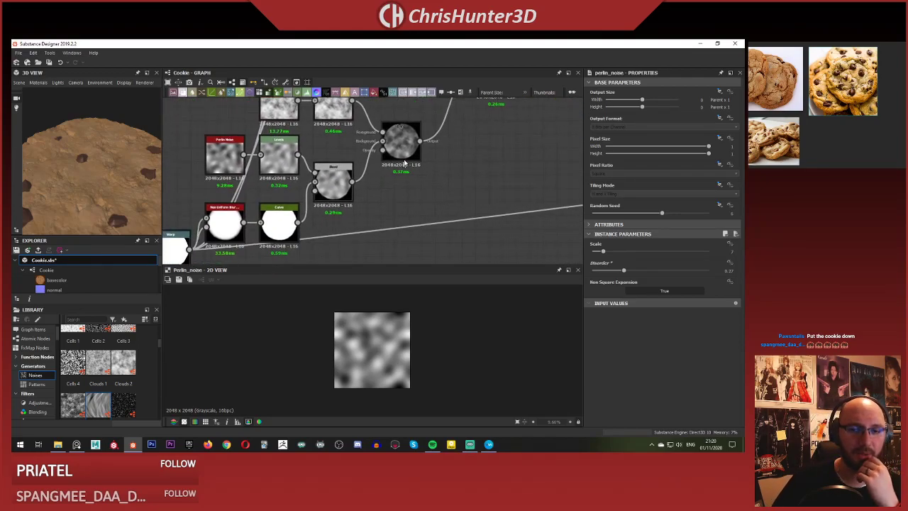
pyautogui.click(387, 150)
pyautogui.moveTo(404, 138); pyautogui.dragTo(394, 204, button='middle')
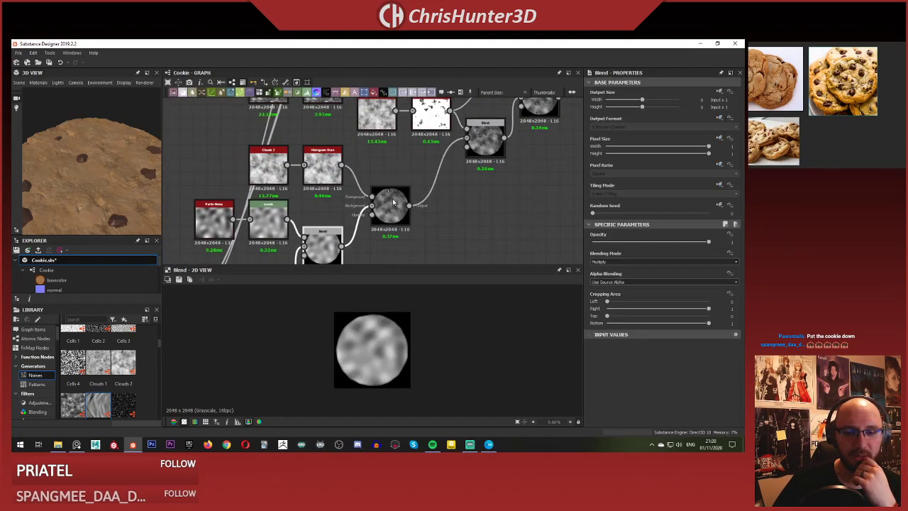
pyautogui.moveTo(397, 156); pyautogui.dragTo(394, 161, button='middle')
pyautogui.moveTo(391, 201); pyautogui.dragTo(444, 200)
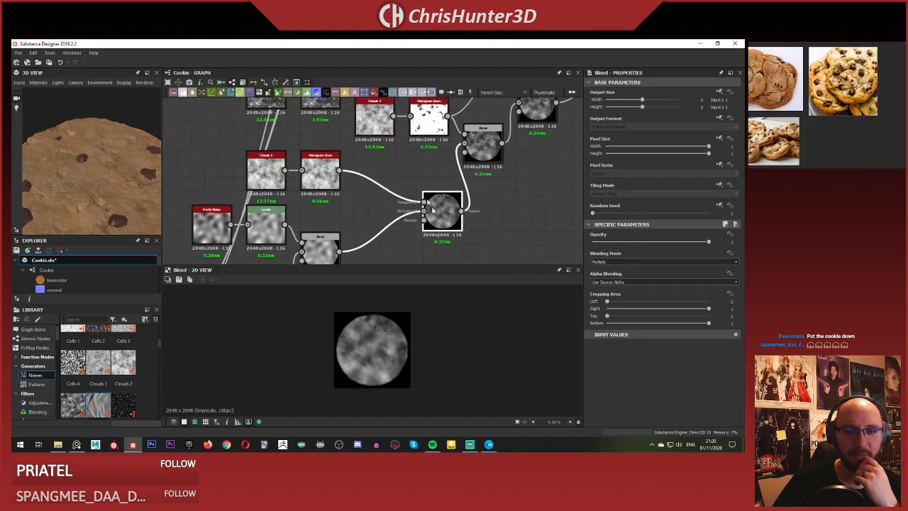
pyautogui.click(427, 185)
pyautogui.scroll(-4, 427, 189)
pyautogui.scroll(3, 425, 190)
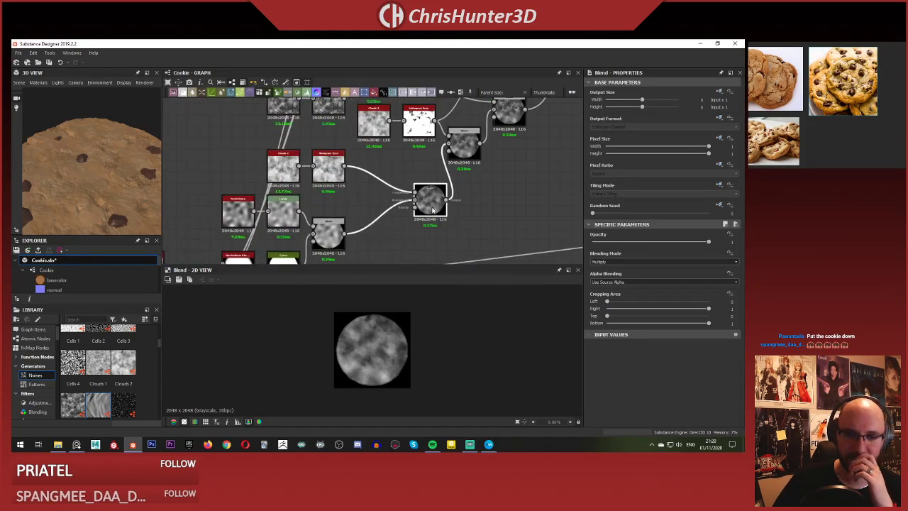
# Preview the Clouds 2 branch's Histogram Scan and add a new Blend that takes it as the background input.
pyautogui.click(419, 161)
pyautogui.moveTo(404, 195); pyautogui.dragTo(410, 213, button='middle')
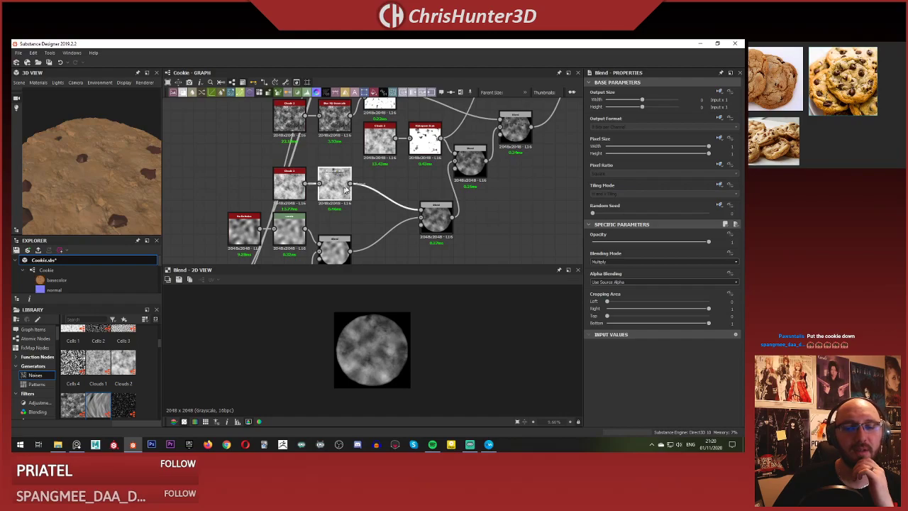
pyautogui.click(344, 187)
pyautogui.scroll(-4, 400, 205)
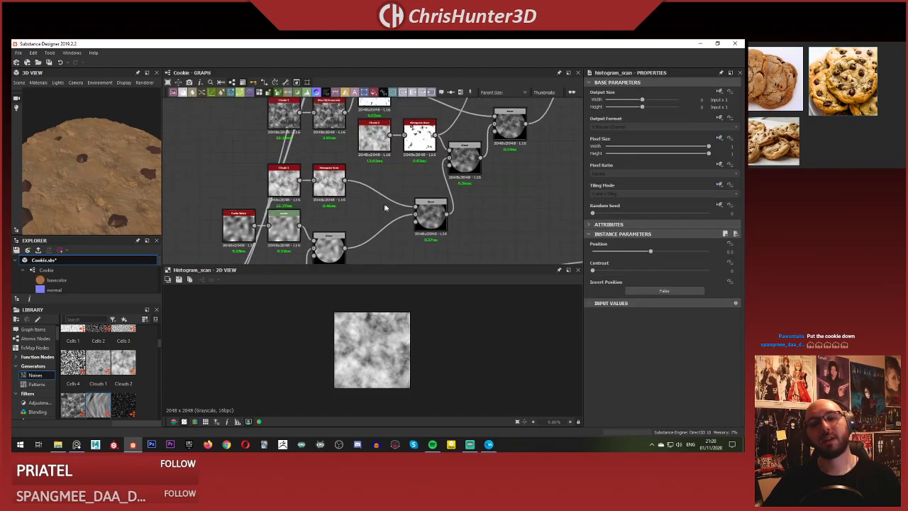
pyautogui.moveTo(343, 242); pyautogui.dragTo(372, 222, button='middle')
pyautogui.scroll(4, 364, 188)
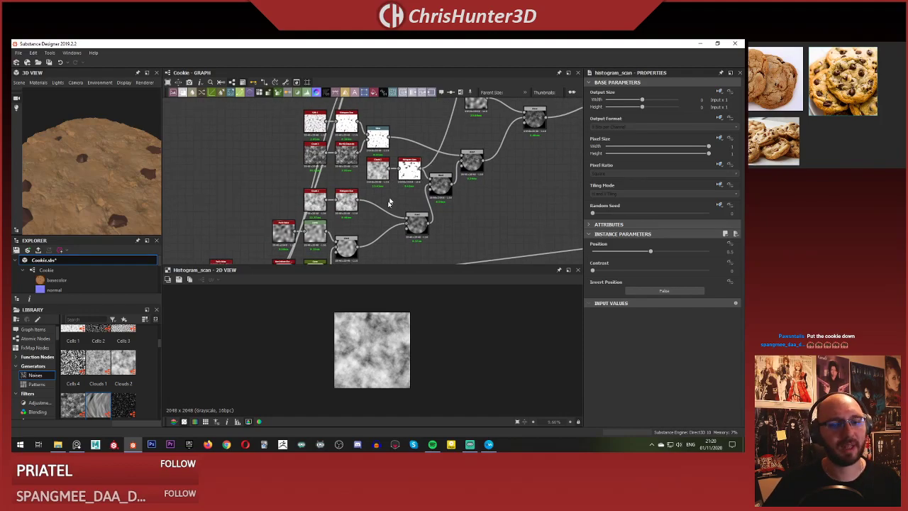
pyautogui.press('space')
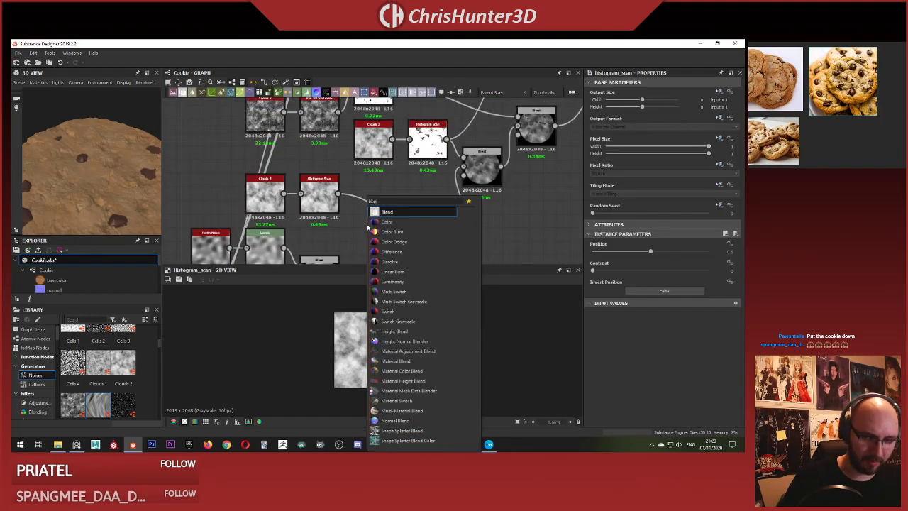
pyautogui.click(376, 222)
pyautogui.moveTo(389, 210); pyautogui.dragTo(397, 196)
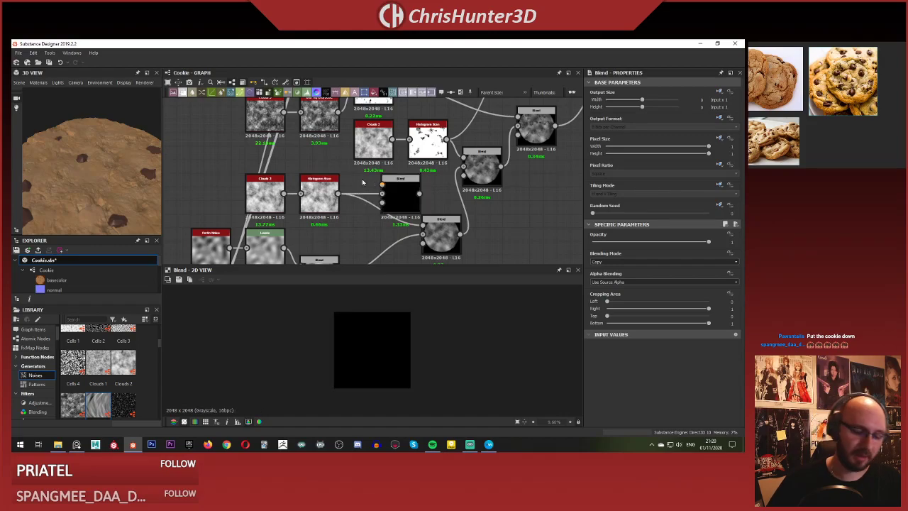
# Add a Uniform Color, set it to grayscale white and feed it into the new Blend's foreground.
pyautogui.press('space')
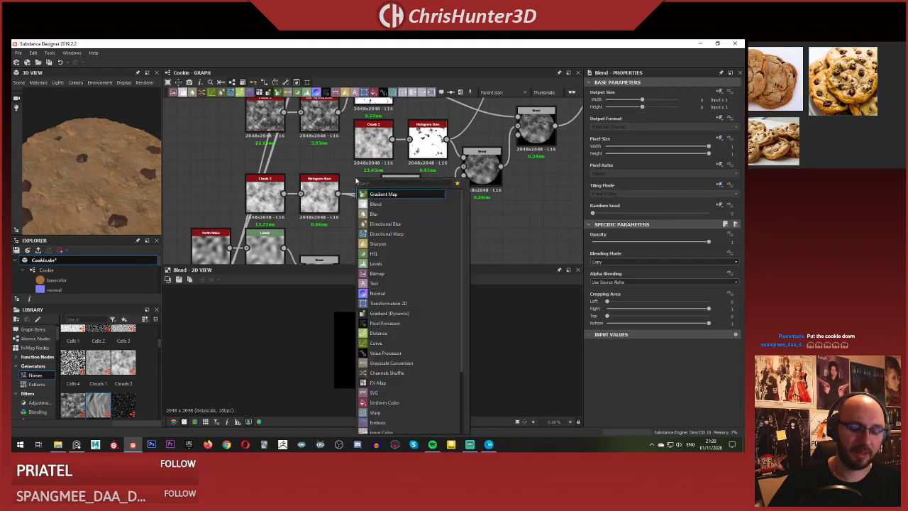
pyautogui.click(377, 197)
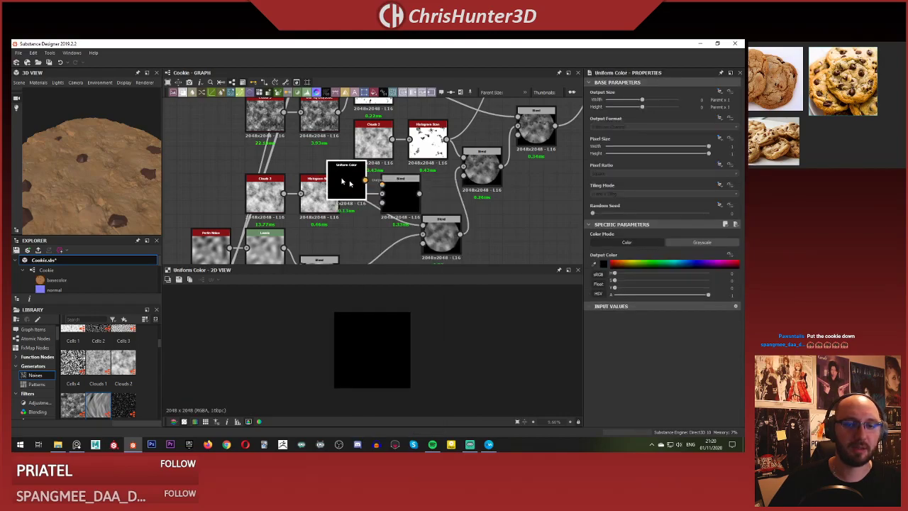
pyautogui.moveTo(354, 191); pyautogui.dragTo(211, 161)
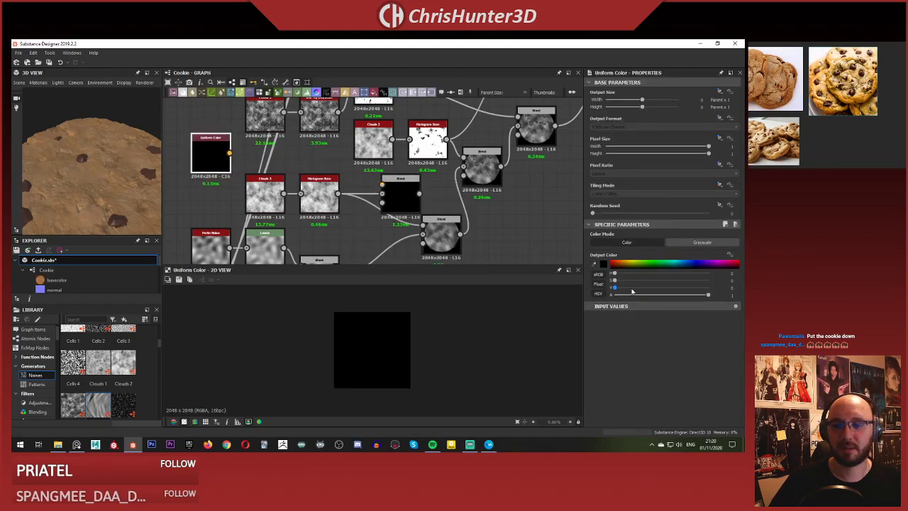
pyautogui.moveTo(632, 291); pyautogui.dragTo(708, 287)
pyautogui.click(662, 242)
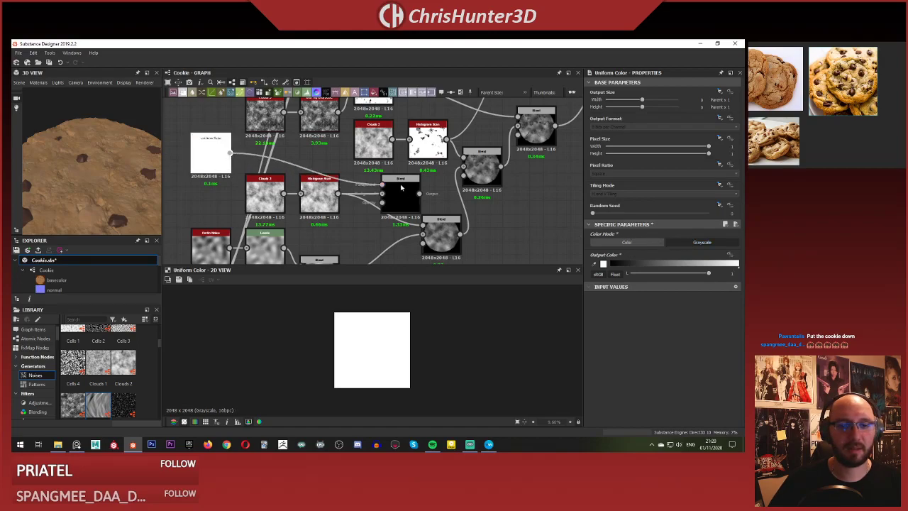
# Connect the Perlin Noise to the new Blend's opacity input and preview the Blend while testing its Opacity.
pyautogui.scroll(-6, 358, 176)
pyautogui.scroll(4, 400, 157)
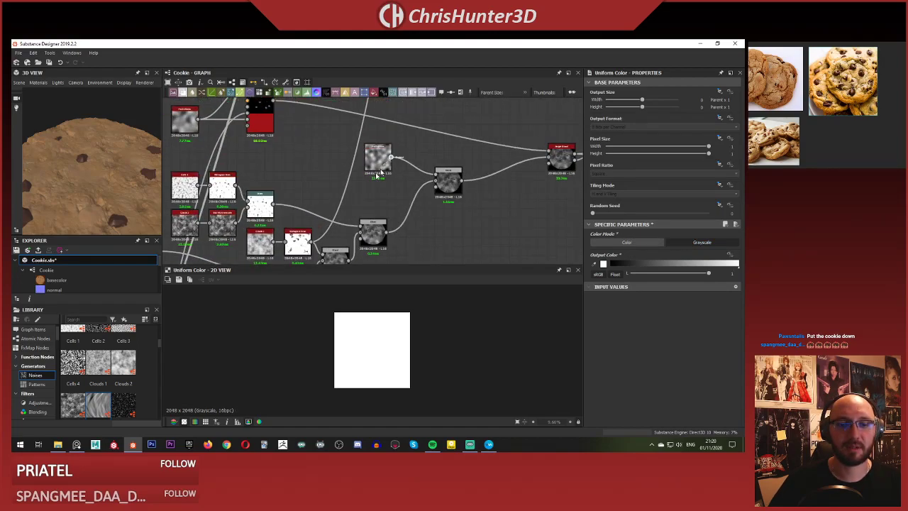
pyautogui.moveTo(323, 170); pyautogui.dragTo(322, 168)
pyautogui.click(310, 135)
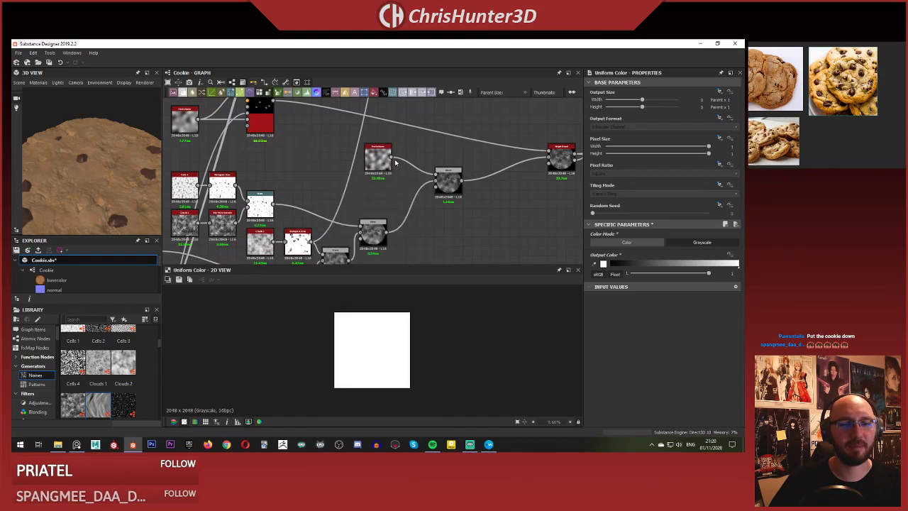
pyautogui.moveTo(277, 205); pyautogui.dragTo(359, 126, button='middle')
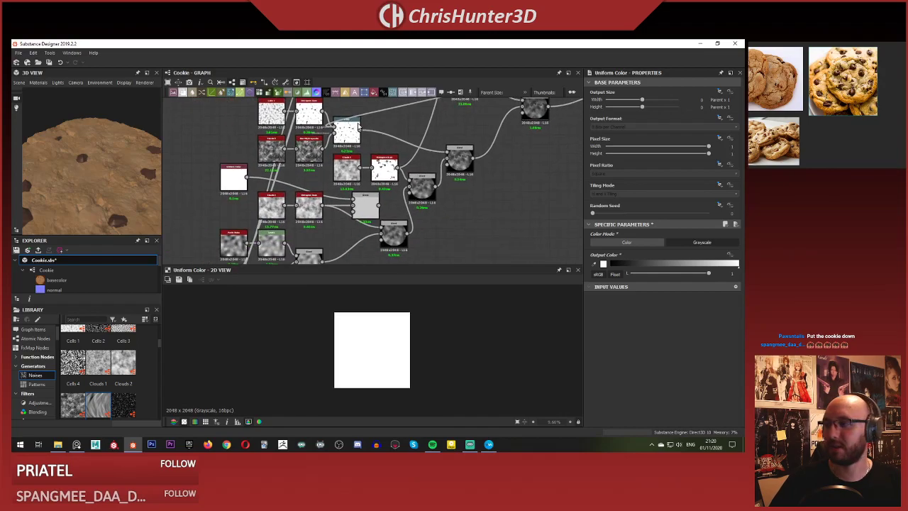
pyautogui.click(368, 213)
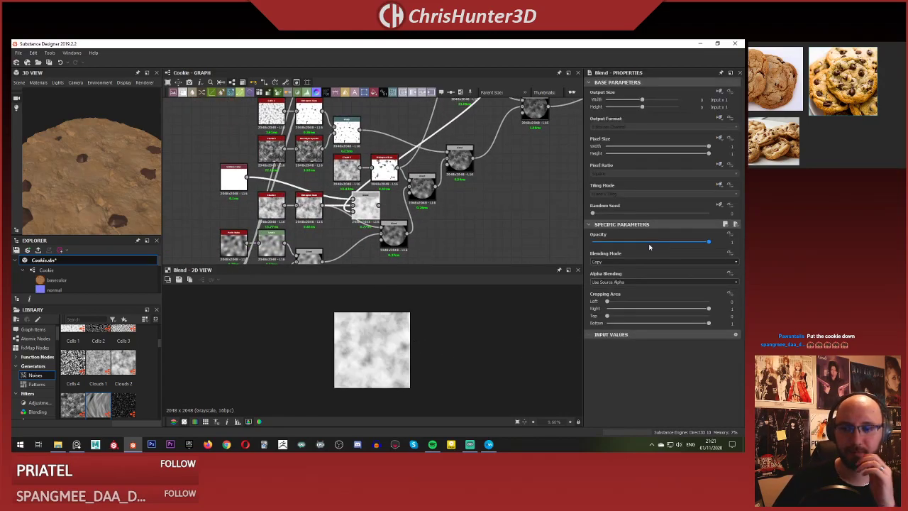
pyautogui.moveTo(649, 243); pyautogui.dragTo(742, 252)
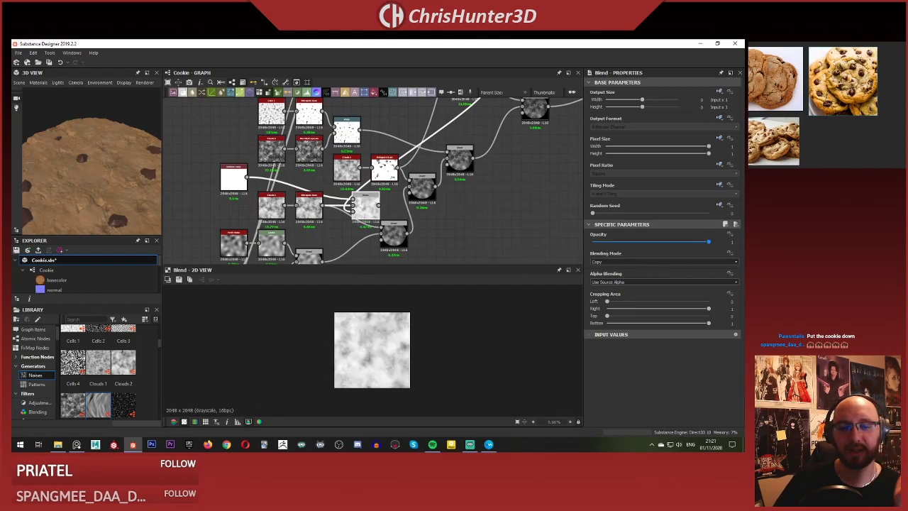
pyautogui.moveTo(613, 261); pyautogui.dragTo(731, 256)
# Feed the new Blend into the Multiply Blend's foreground in place of the Histogram Scan.
pyautogui.scroll(4, 368, 209)
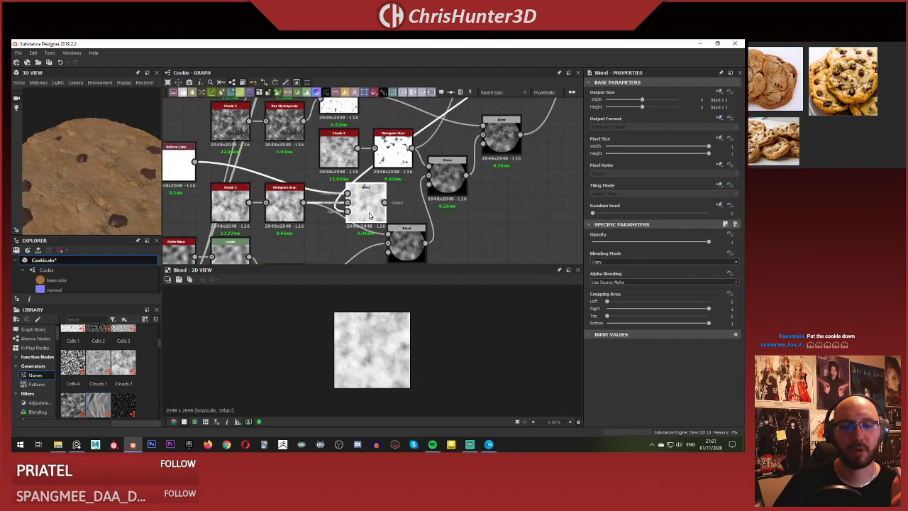
pyautogui.moveTo(369, 206); pyautogui.dragTo(378, 183, button='middle')
pyautogui.moveTo(432, 235); pyautogui.dragTo(419, 202, button='middle')
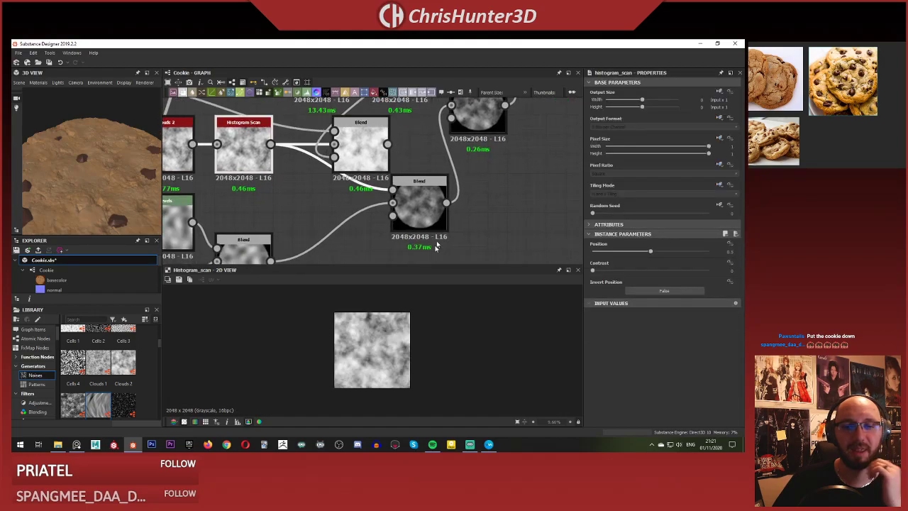
pyautogui.click(418, 202)
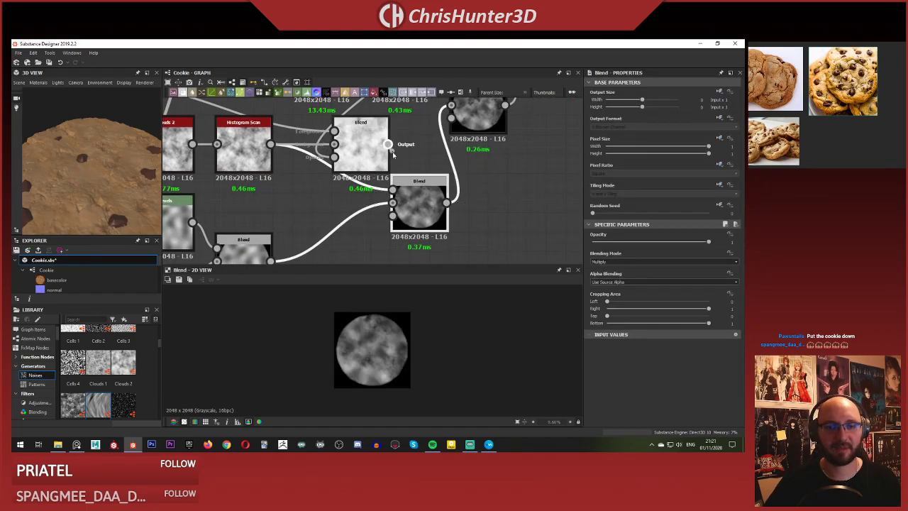
pyautogui.moveTo(398, 189); pyautogui.dragTo(393, 190)
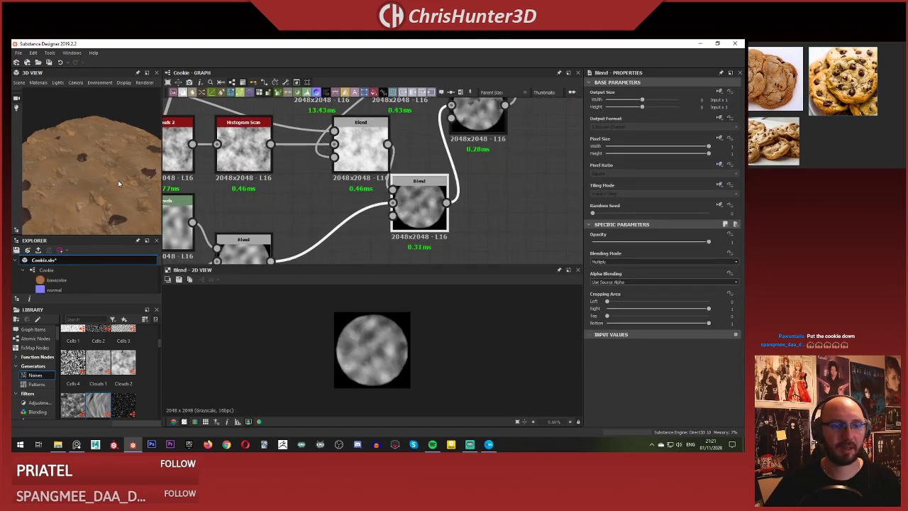
# Lower the new Blend's Opacity to 0 and return it to 1, comparing the cookie surface in 3D.
pyautogui.scroll(2, 118, 181)
pyautogui.moveTo(362, 160); pyautogui.dragTo(403, 161, button='middle')
pyautogui.click(402, 149)
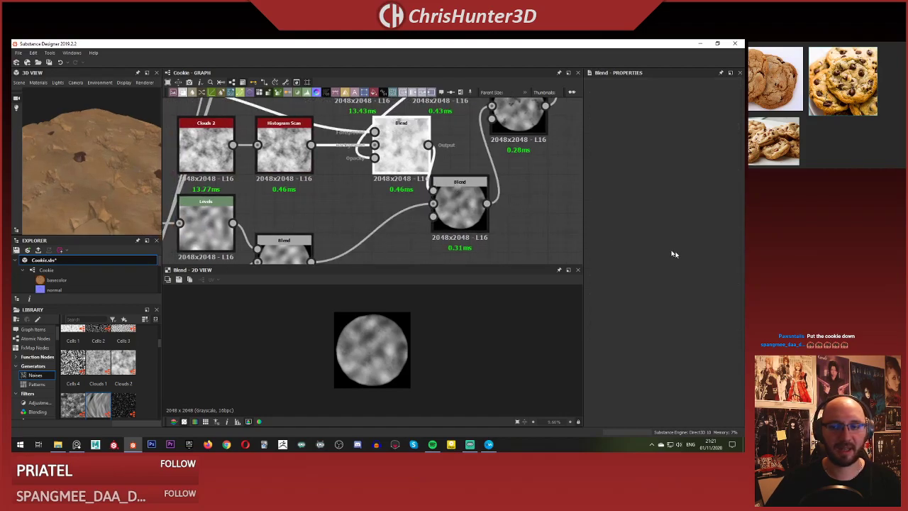
pyautogui.moveTo(673, 242); pyautogui.dragTo(362, 209)
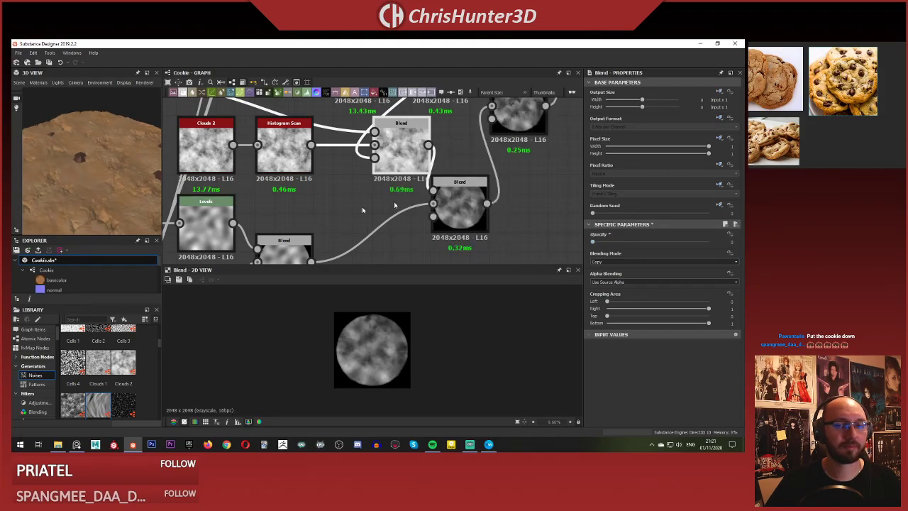
pyautogui.moveTo(671, 249); pyautogui.dragTo(717, 247)
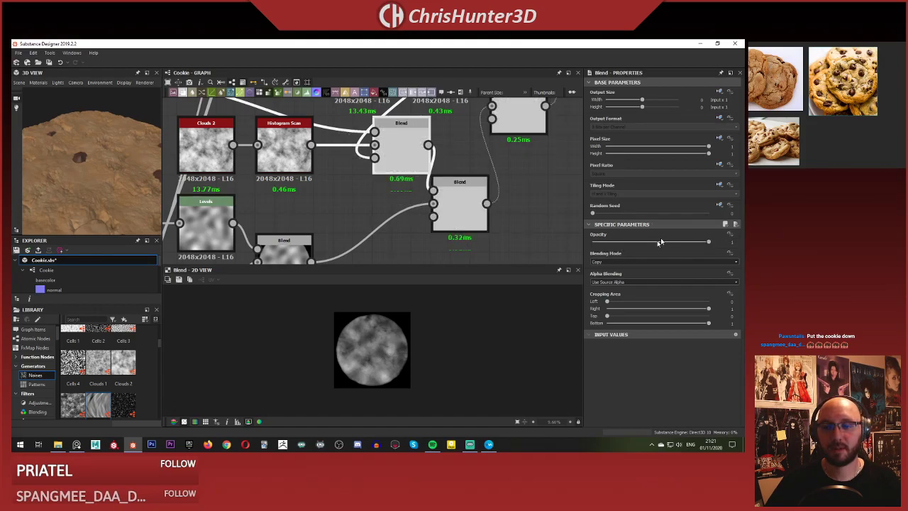
# Try the new Blend's blending modes one after another, set it to Soft Light and test the Opacity, ending at 1.
pyautogui.click(651, 261)
pyautogui.click(659, 272)
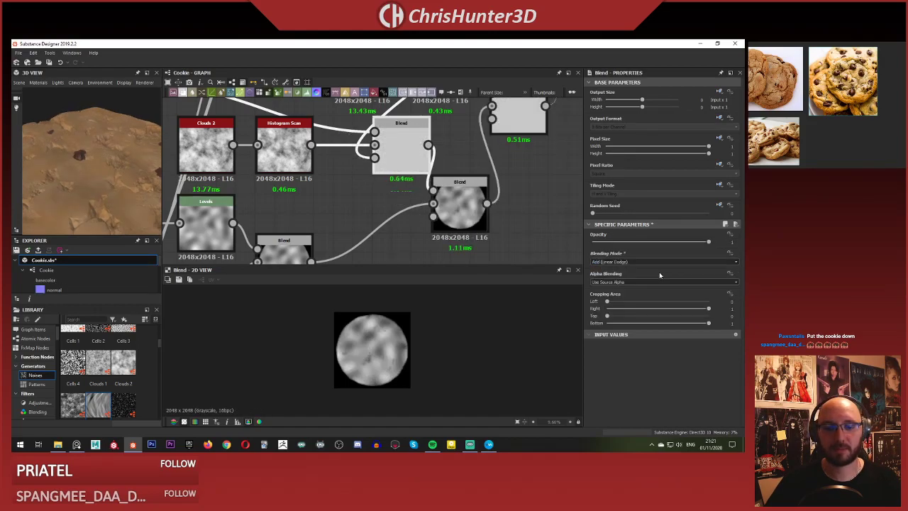
pyautogui.press('Down')
pyautogui.press('Down')
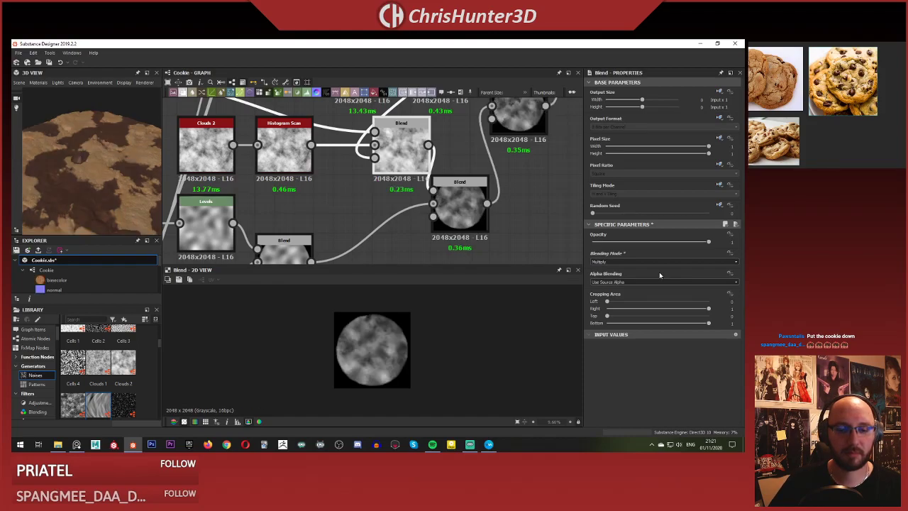
pyautogui.press('Down')
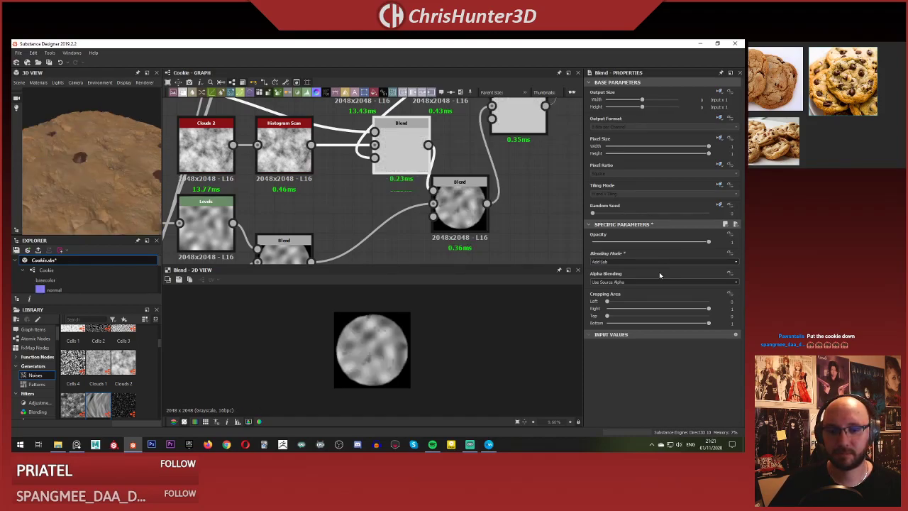
pyautogui.press('Down')
pyautogui.press('Down')
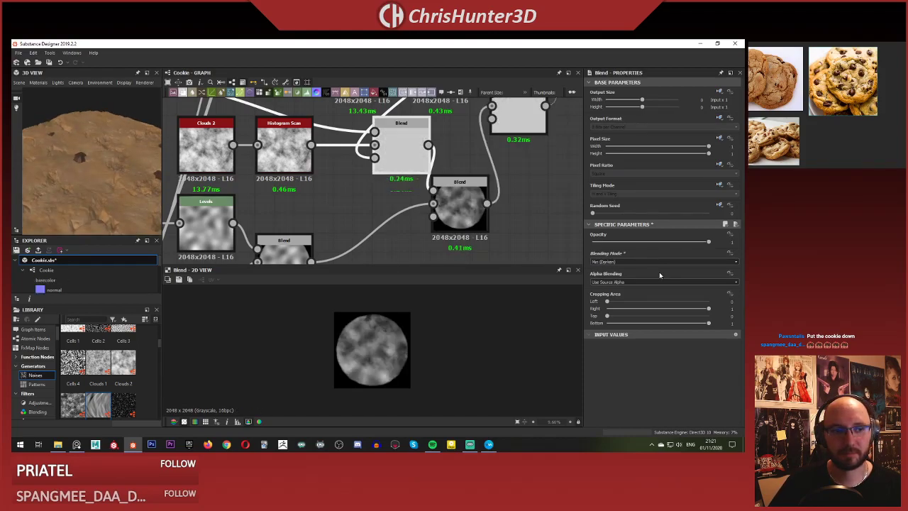
pyautogui.press('Down')
pyautogui.press('Down')
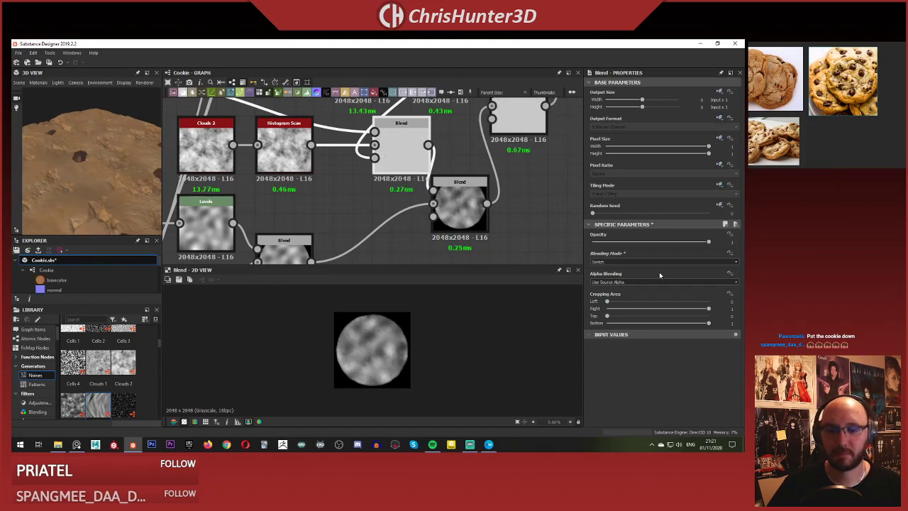
pyautogui.press('Down')
pyautogui.press('Down')
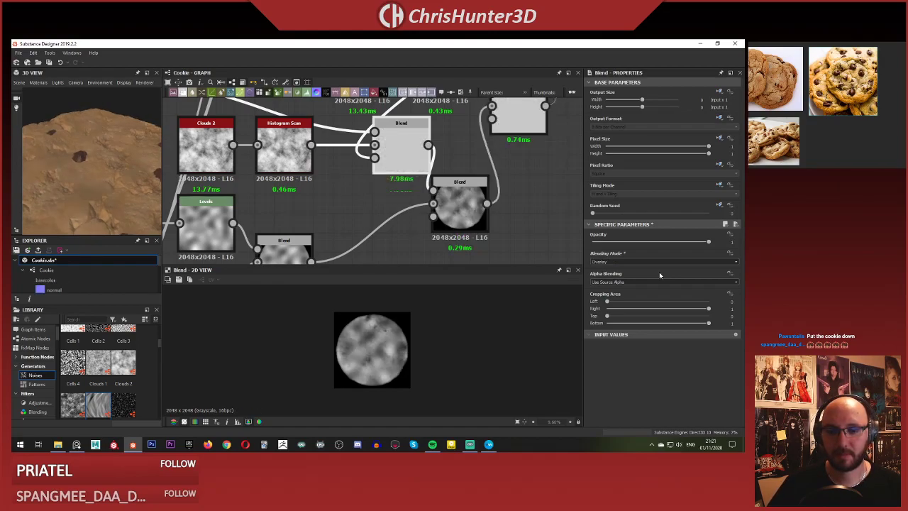
pyautogui.press('Down')
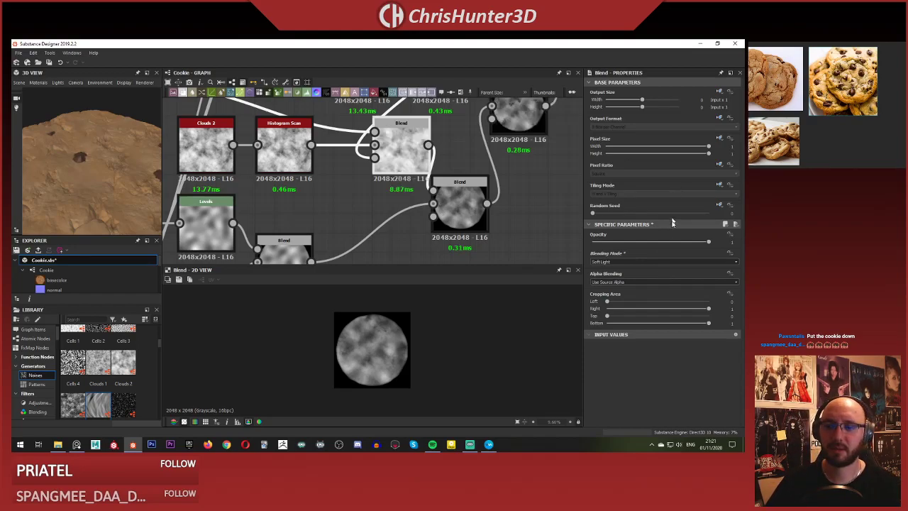
pyautogui.moveTo(601, 244); pyautogui.dragTo(720, 244)
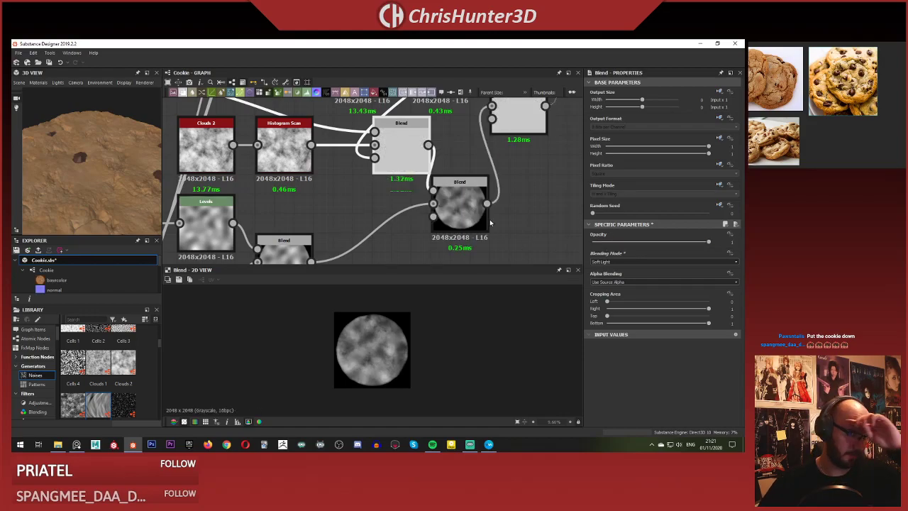
# Inspect the whole cookie in 3D from several angles and under different lighting directions.
pyautogui.moveTo(90, 142); pyautogui.dragTo(89, 163)
pyautogui.moveTo(88, 162); pyautogui.dragTo(93, 228, button='right')
pyautogui.moveTo(92, 228); pyautogui.dragTo(98, 183)
pyautogui.moveTo(98, 184); pyautogui.dragTo(119, 137, button='right')
pyautogui.moveTo(118, 138); pyautogui.dragTo(83, 176)
pyautogui.scroll(-2, 80, 169)
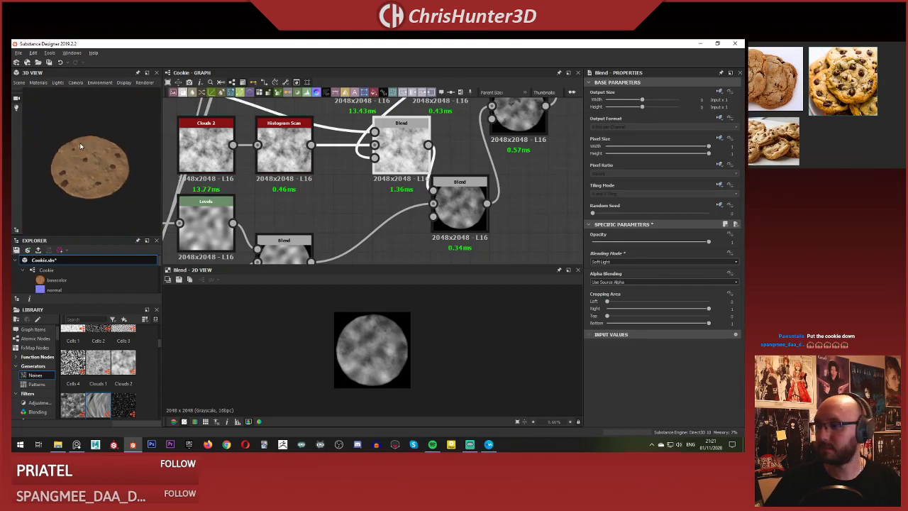
# Inspect the cookie in the 3D preview, then check the round mask produced by the Warp node.
pyautogui.moveTo(80, 146); pyautogui.dragTo(81, 139, button='right')
pyautogui.moveTo(83, 137); pyautogui.dragTo(106, 157)
pyautogui.scroll(-3, 95, 135)
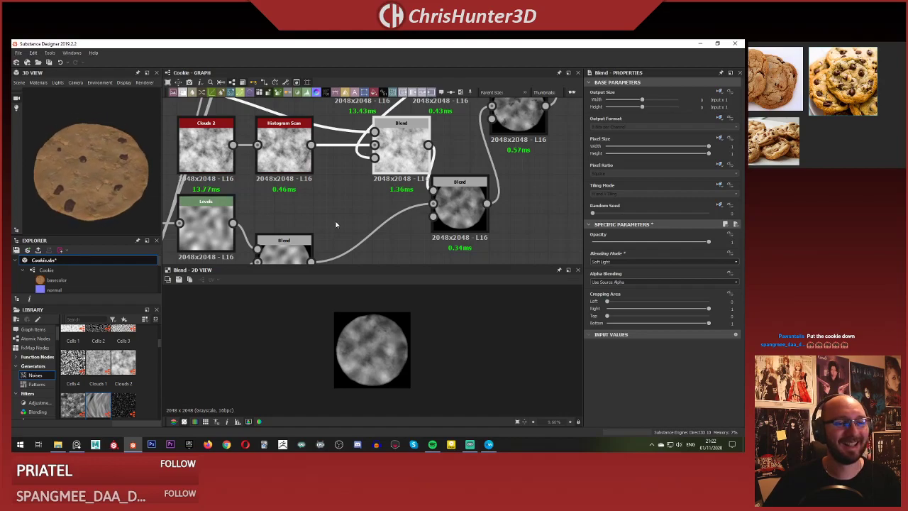
pyautogui.scroll(-5, 337, 224)
pyautogui.moveTo(337, 225); pyautogui.dragTo(423, 147, button='middle')
pyautogui.scroll(4, 340, 168)
pyautogui.moveTo(340, 169); pyautogui.dragTo(403, 110, button='middle')
pyautogui.scroll(2, 328, 183)
pyautogui.click(334, 187)
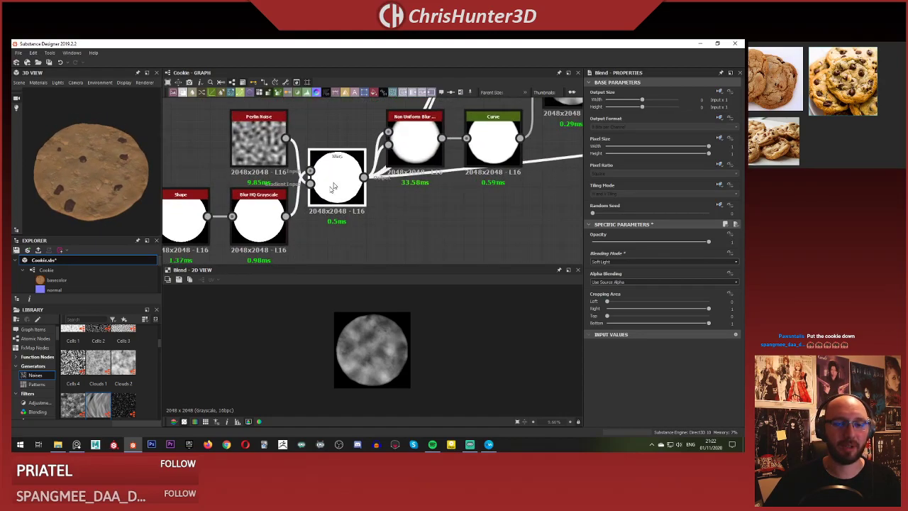
pyautogui.click(250, 215)
pyautogui.doubleClick(343, 171)
pyautogui.scroll(2, 378, 306)
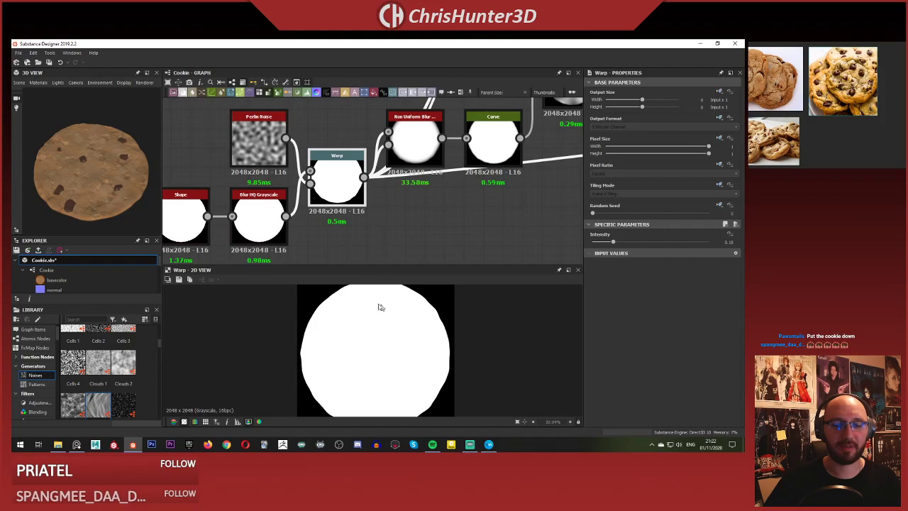
pyautogui.scroll(-1, 375, 344)
pyautogui.scroll(-2, 384, 212)
pyautogui.moveTo(305, 210); pyautogui.dragTo(379, 206, button='middle')
pyautogui.scroll(1, 404, 202)
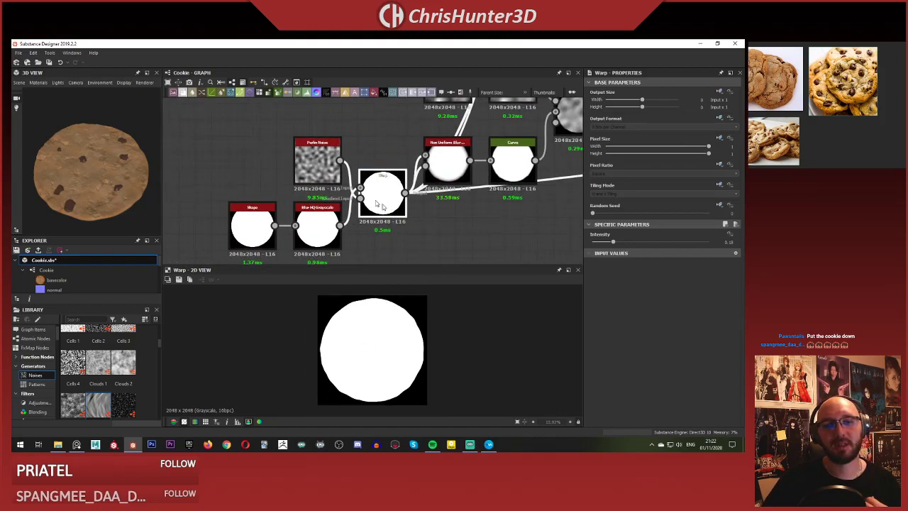
# Increase the scale of the Perlin Noise that distorts the cookie's outline and check the cookie's edge in 3D.
pyautogui.click(319, 162)
pyautogui.moveTo(607, 254); pyautogui.dragTo(618, 253)
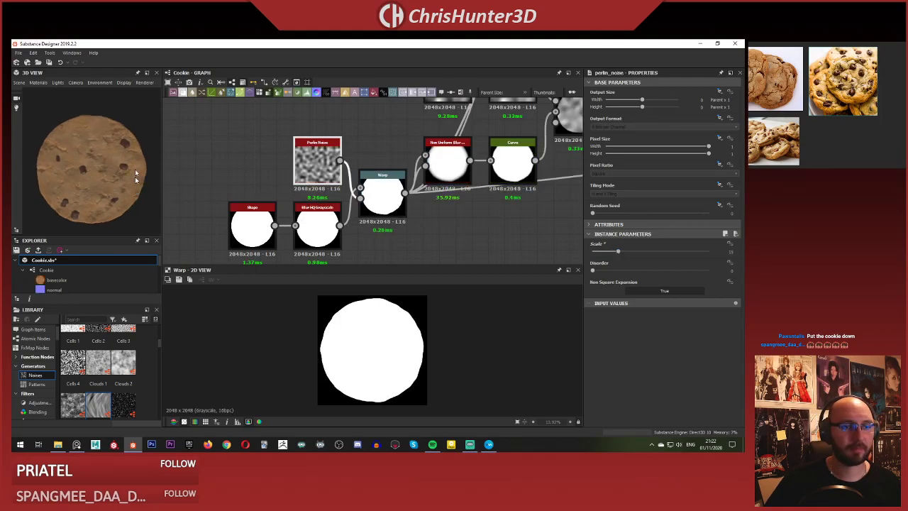
pyautogui.moveTo(135, 176)
pyautogui.mouseDown()
pyautogui.moveTo(132, 117)
pyautogui.moveTo(134, 170)
pyautogui.mouseUp()
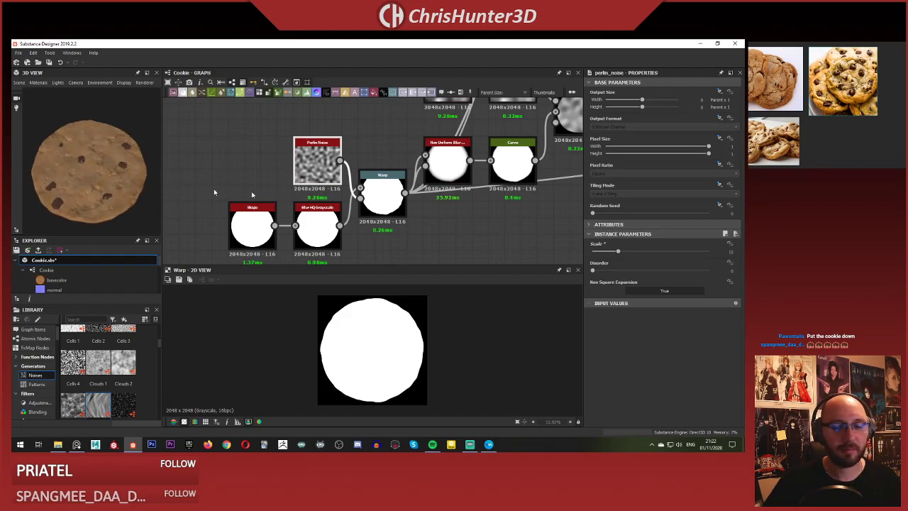
# Move the Perlin Noise node away from the Warp node and add a Levels node between them.
pyautogui.moveTo(392, 201); pyautogui.dragTo(418, 181, button='middle')
pyautogui.click(419, 181)
pyautogui.moveTo(344, 134); pyautogui.dragTo(268, 125)
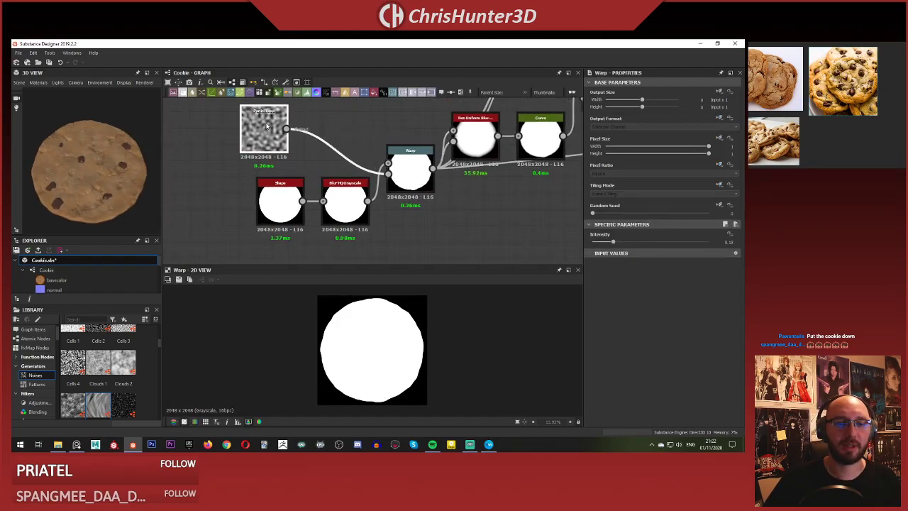
pyautogui.scroll(2, 350, 163)
pyautogui.press('space')
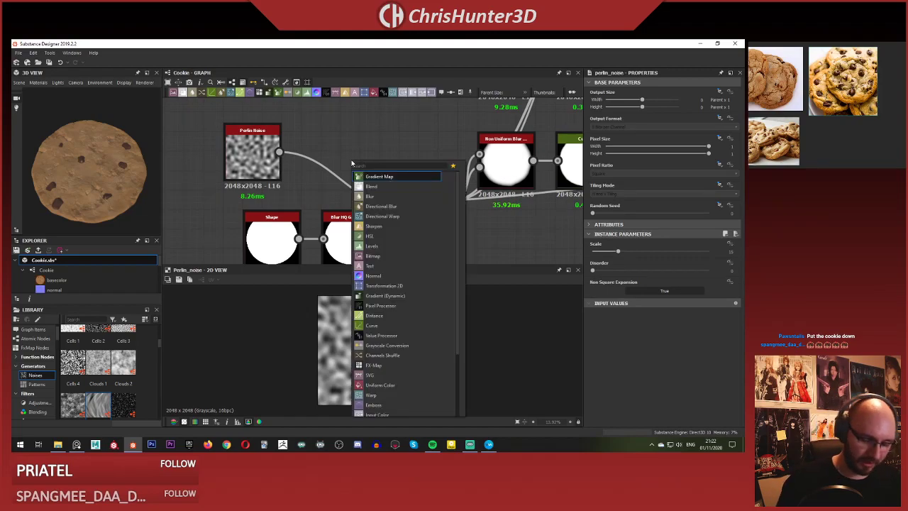
pyautogui.write('lev')
pyautogui.press('Return')
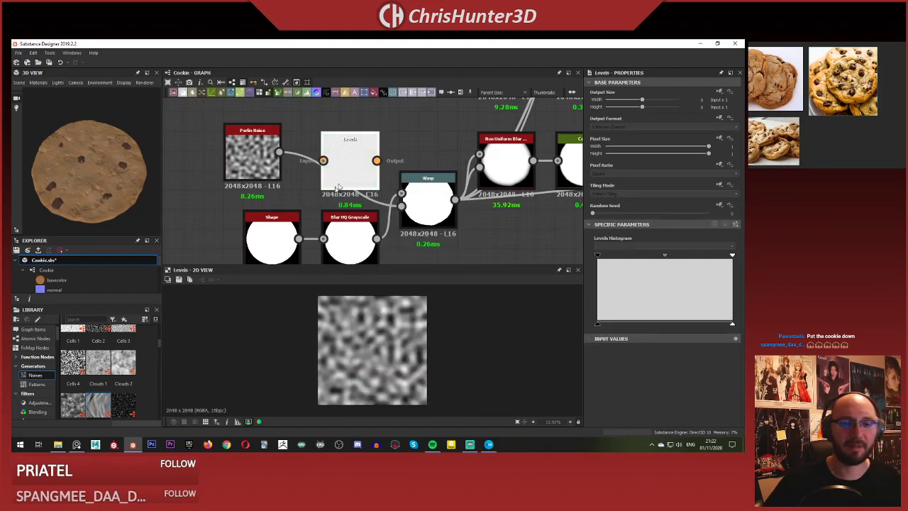
# Route the Perlin Noise through the Levels node into the Warp node's gradient input.
pyautogui.moveTo(279, 151); pyautogui.dragTo(324, 160)
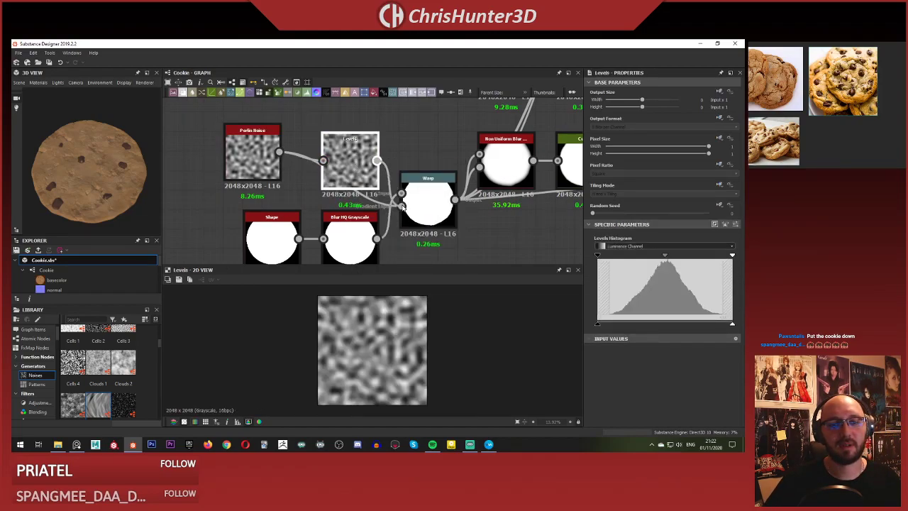
pyautogui.moveTo(403, 206); pyautogui.dragTo(402, 205)
pyautogui.doubleClick(422, 198)
pyautogui.doubleClick(353, 161)
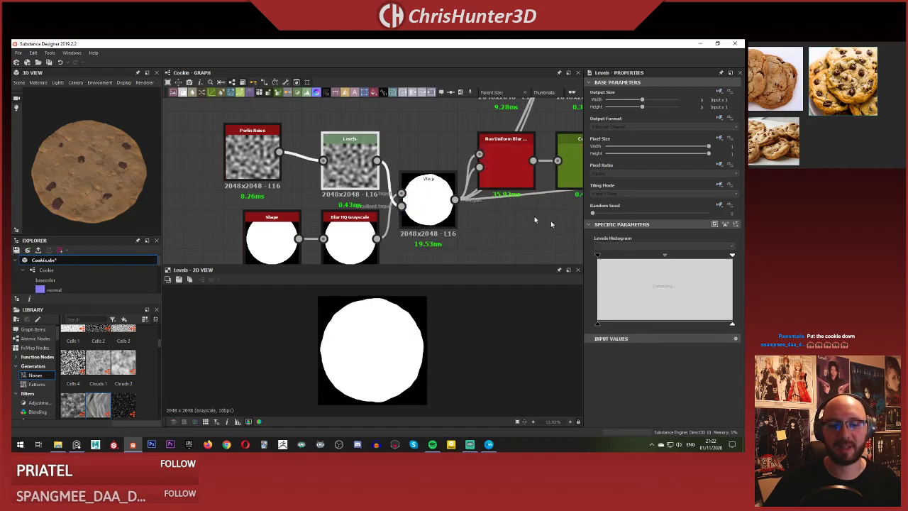
# Set the intensity of the Warp node shaping the cookie's outline to 0.33.
pyautogui.doubleClick(427, 202)
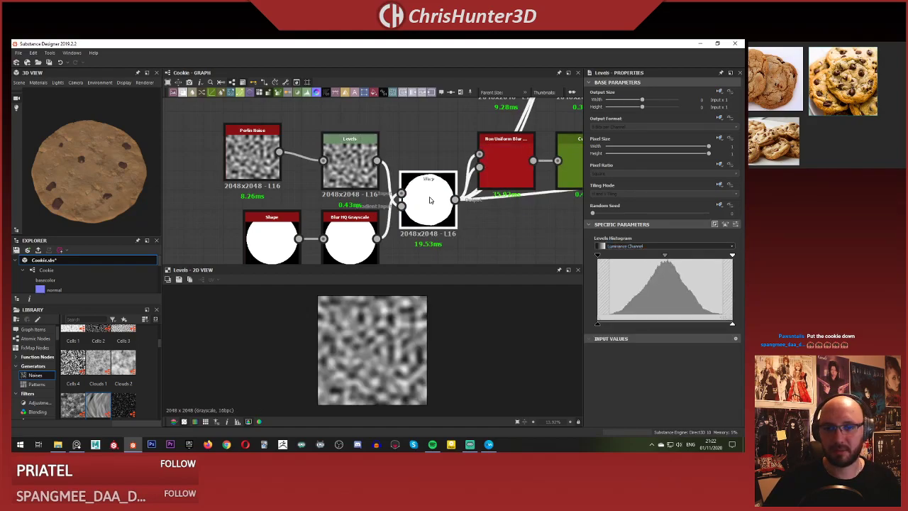
pyautogui.moveTo(635, 244); pyautogui.dragTo(638, 244)
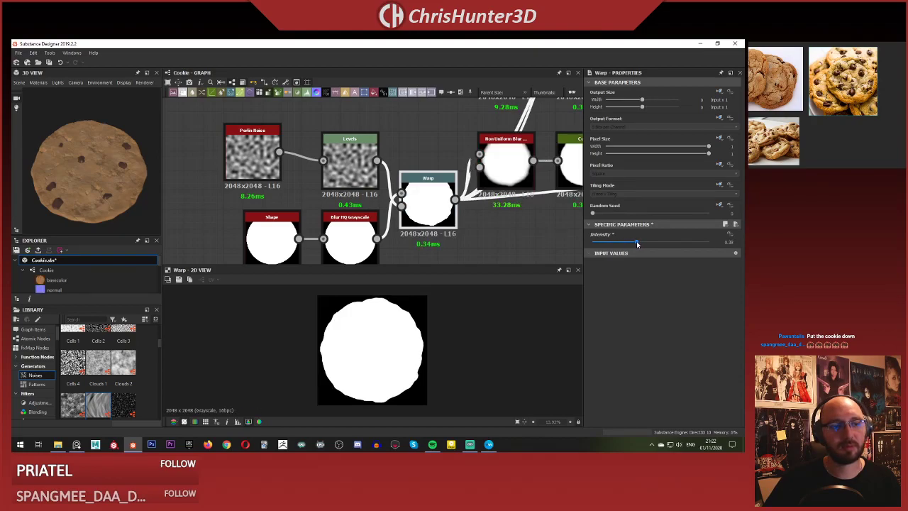
pyautogui.moveTo(636, 244); pyautogui.dragTo(632, 243)
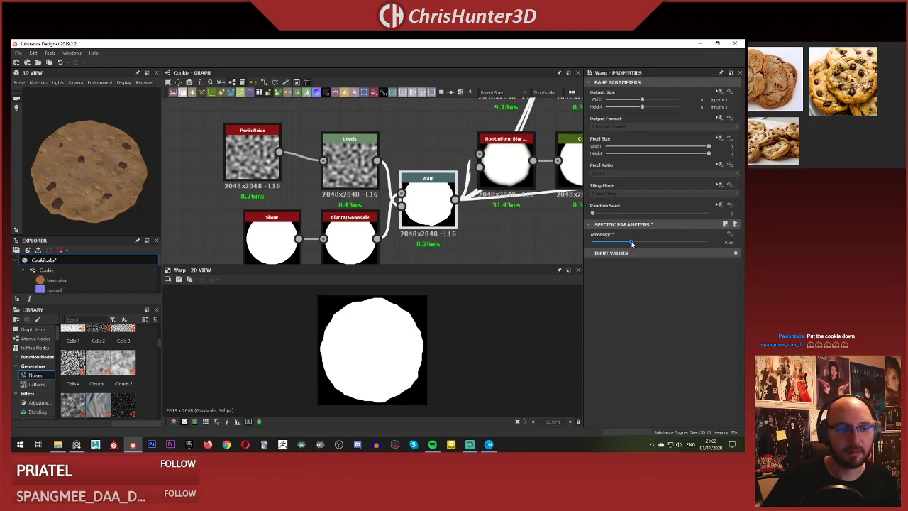
# Examine the cookie's warped edge and surface relief in the 3D preview from near and far.
pyautogui.moveTo(139, 140); pyautogui.dragTo(106, 140)
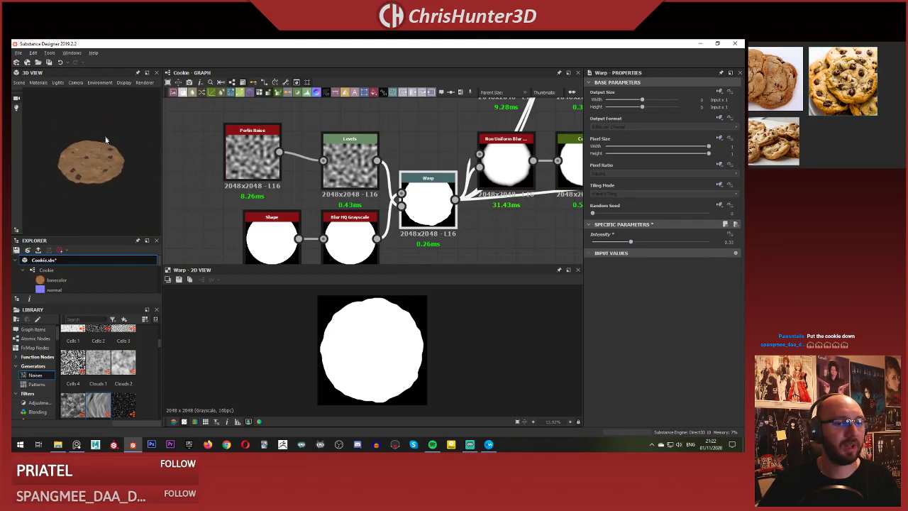
pyautogui.scroll(4, 110, 169)
pyautogui.scroll(3, 114, 164)
pyautogui.moveTo(111, 172); pyautogui.dragTo(83, 157)
pyautogui.scroll(-5, 115, 164)
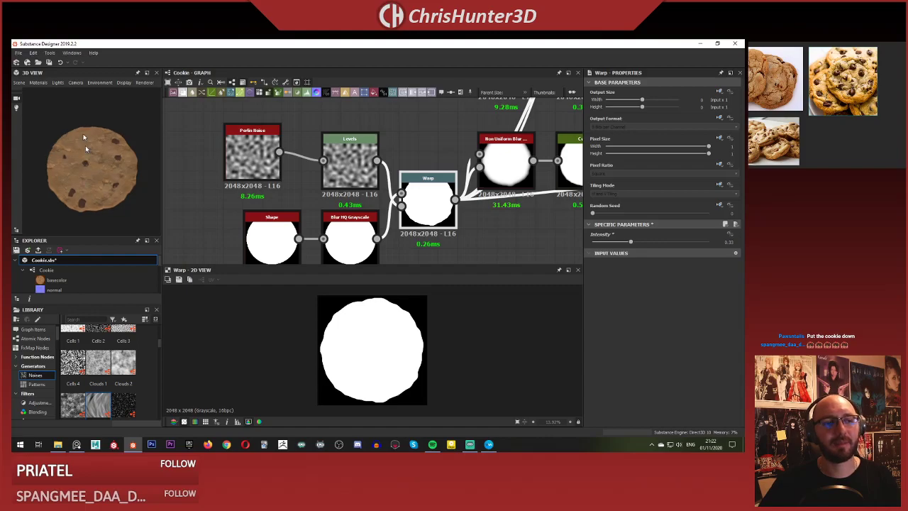
pyautogui.scroll(5, 106, 196)
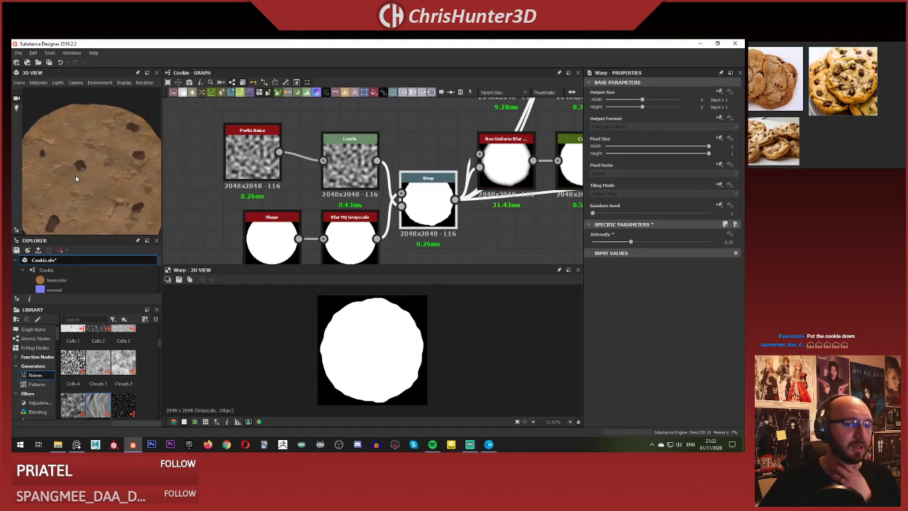
pyautogui.moveTo(96, 170)
pyautogui.mouseDown()
pyautogui.moveTo(107, 196)
pyautogui.moveTo(97, 116)
pyautogui.moveTo(97, 187)
pyautogui.mouseUp()
pyautogui.scroll(-8, 349, 158)
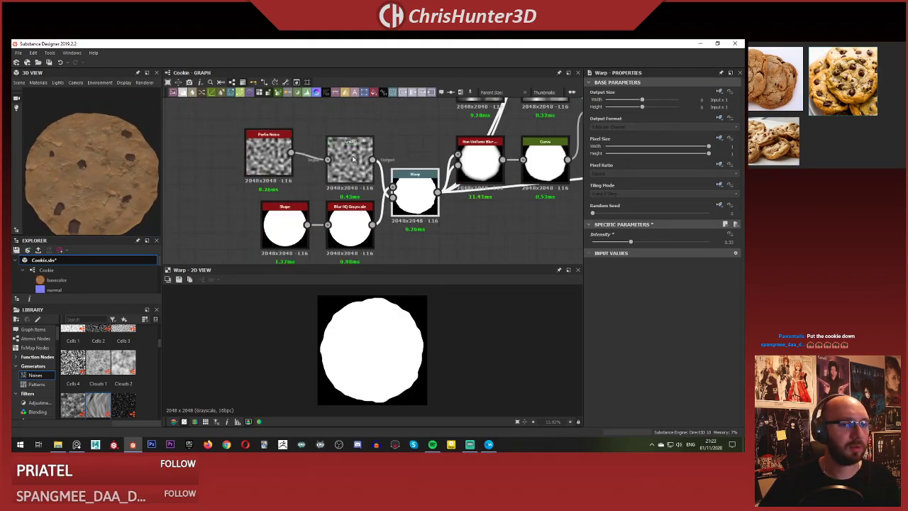
pyautogui.moveTo(349, 157); pyautogui.dragTo(334, 171, button='middle')
pyautogui.scroll(3, 75, 187)
pyautogui.scroll(2, 78, 186)
pyautogui.scroll(-2, 81, 184)
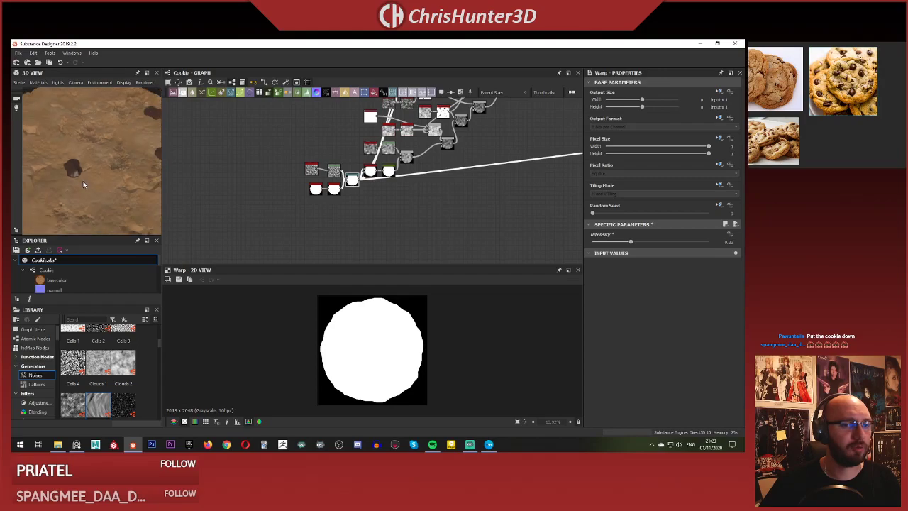
# Compare the cookie's surface detail in the 3D preview with the cookie reference photos.
pyautogui.moveTo(83, 182); pyautogui.dragTo(88, 163)
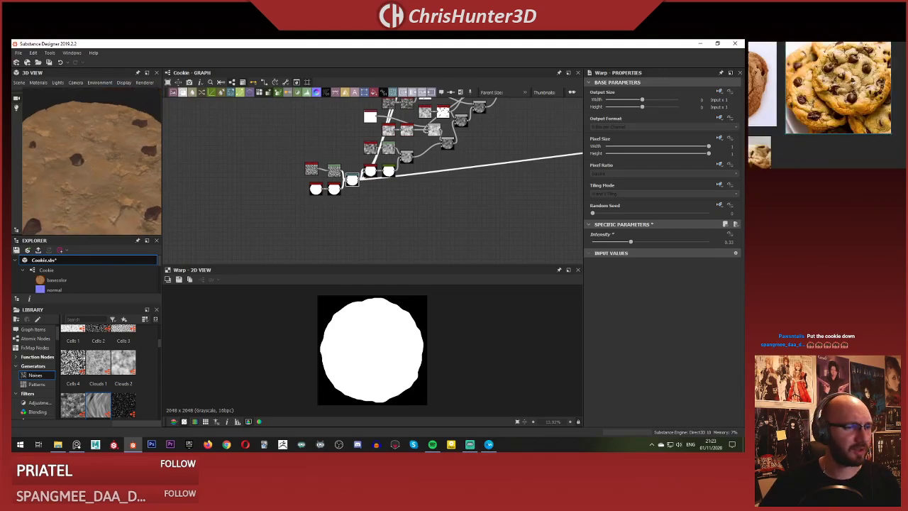
pyautogui.scroll(2, 792, 72)
pyautogui.moveTo(791, 71); pyautogui.dragTo(789, 73, button='middle')
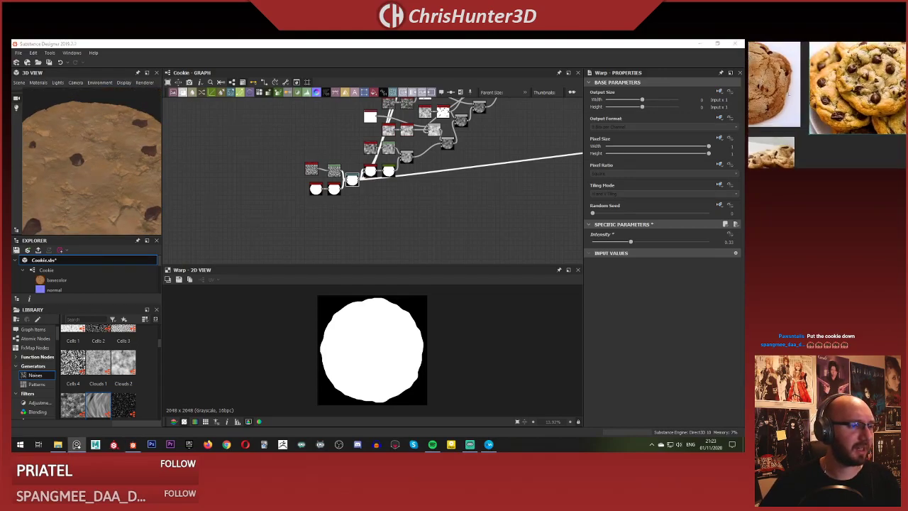
pyautogui.scroll(4, 780, 86)
pyautogui.moveTo(761, 100); pyautogui.dragTo(796, 105, button='middle')
pyautogui.scroll(-5, 791, 105)
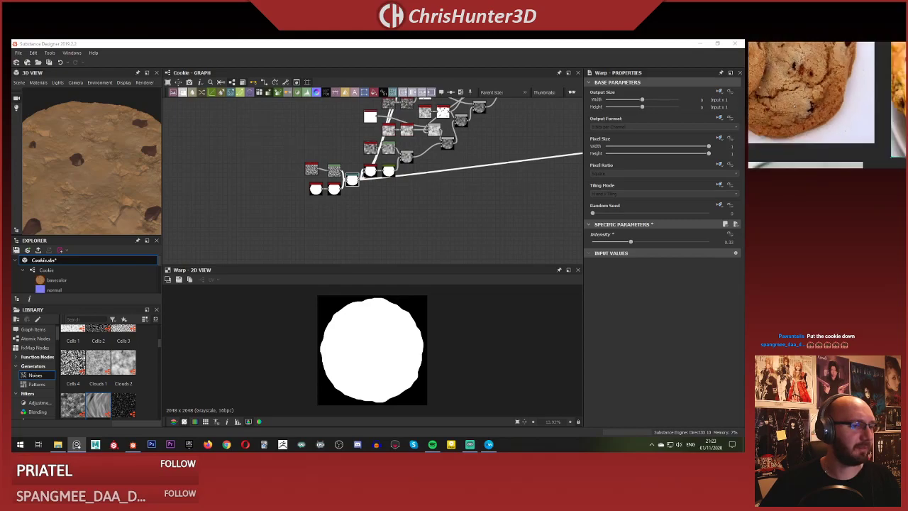
pyautogui.scroll(-5, 88, 166)
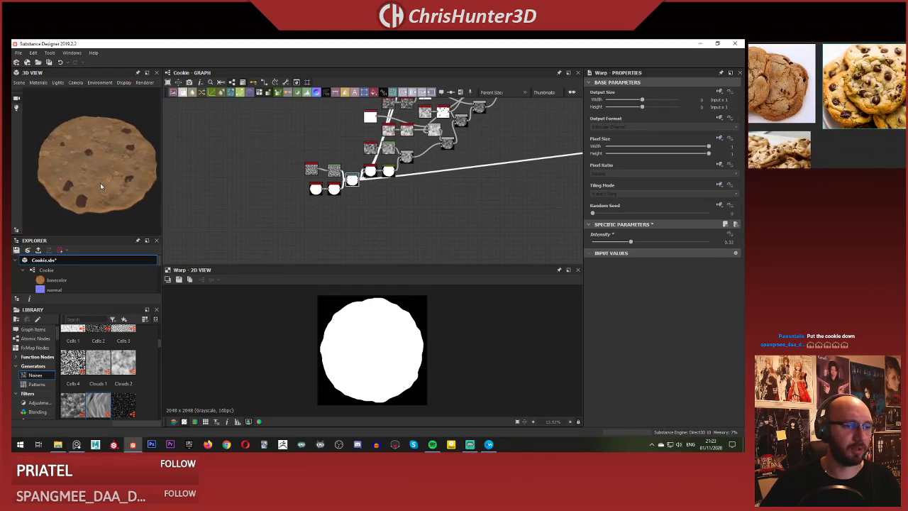
pyautogui.scroll(5, 103, 199)
pyautogui.scroll(-5, 111, 202)
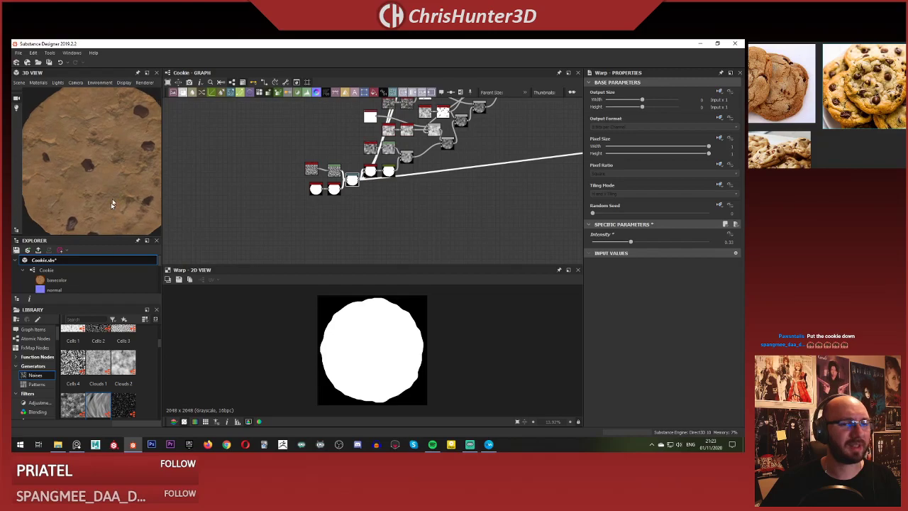
pyautogui.scroll(6, 362, 192)
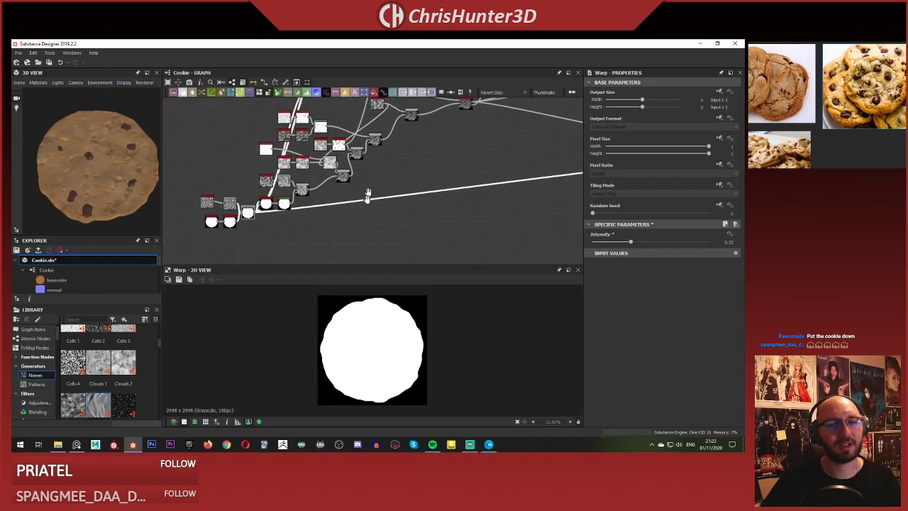
# Trace the chain of blended noises in the graph from the Warp node up to the Height Blend.
pyautogui.scroll(2, 366, 186)
pyautogui.moveTo(358, 186); pyautogui.dragTo(316, 213)
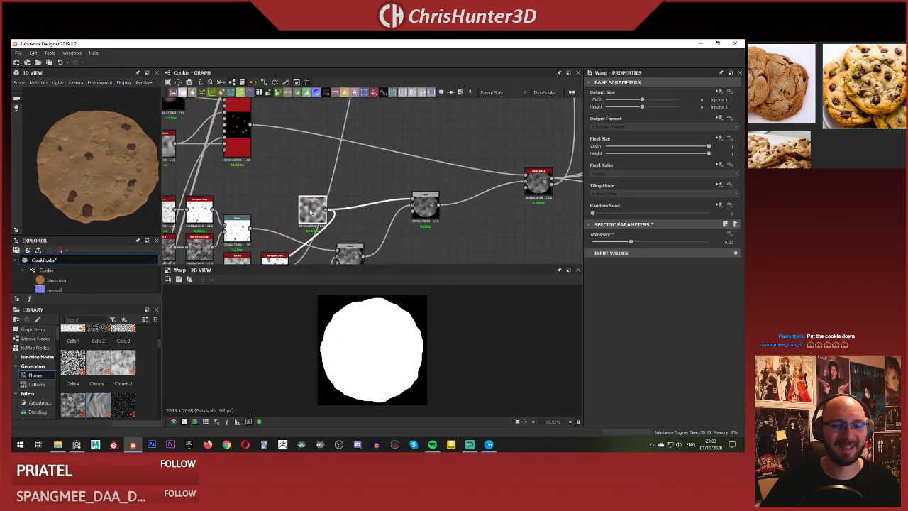
pyautogui.moveTo(426, 212); pyautogui.dragTo(390, 242)
pyautogui.scroll(-4, 389, 242)
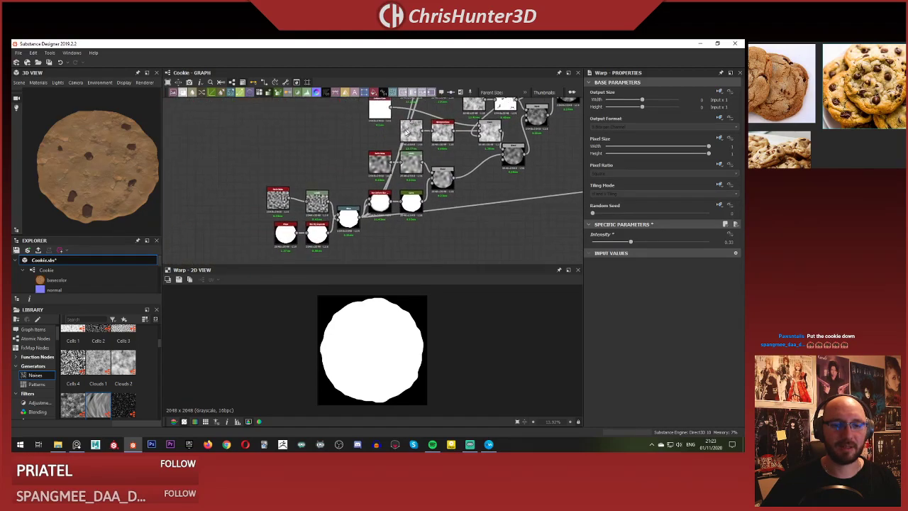
pyautogui.moveTo(383, 171); pyautogui.dragTo(329, 208, button='middle')
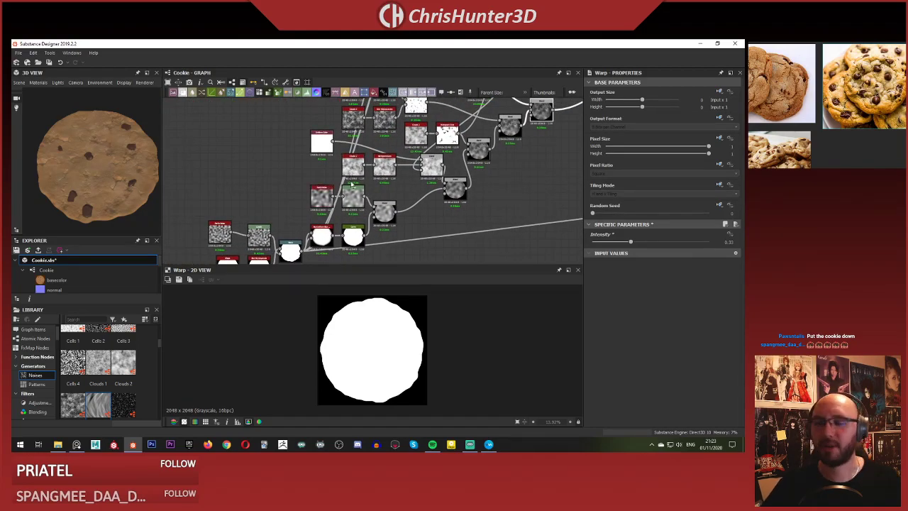
pyautogui.moveTo(384, 156); pyautogui.dragTo(379, 215, button='middle')
pyautogui.scroll(4, 379, 215)
pyautogui.scroll(-5, 474, 195)
pyautogui.moveTo(434, 186); pyautogui.dragTo(378, 155, button='middle')
pyautogui.scroll(2, 503, 193)
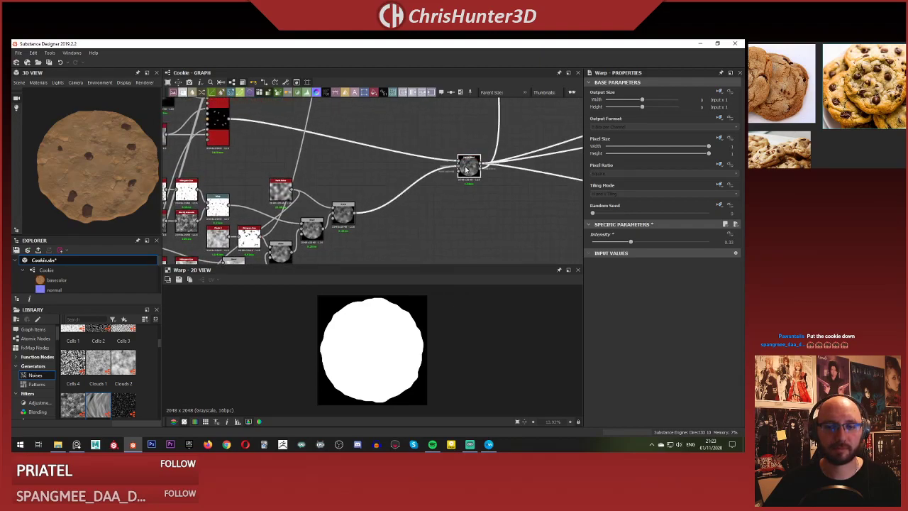
# Move the Height Blend node farther from the last Blend node and preview the output of both.
pyautogui.moveTo(466, 170); pyautogui.dragTo(505, 174)
pyautogui.scroll(3, 455, 184)
pyautogui.doubleClick(508, 170)
pyautogui.scroll(3, 395, 342)
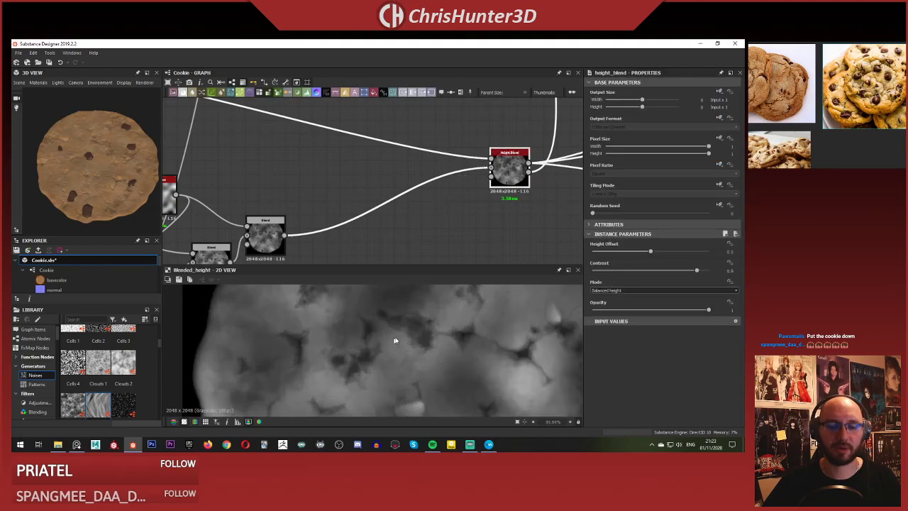
pyautogui.scroll(-3, 395, 341)
pyautogui.doubleClick(269, 236)
pyautogui.moveTo(379, 181); pyautogui.dragTo(396, 159, button='middle')
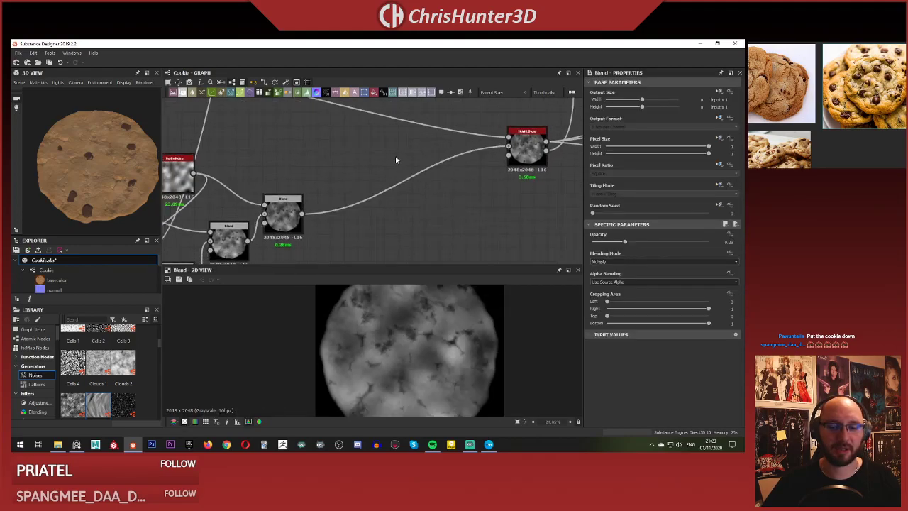
# Add a Blend node before the Height Blend, with the last surface Blend as its background.
pyautogui.press('space')
pyautogui.write('blend')
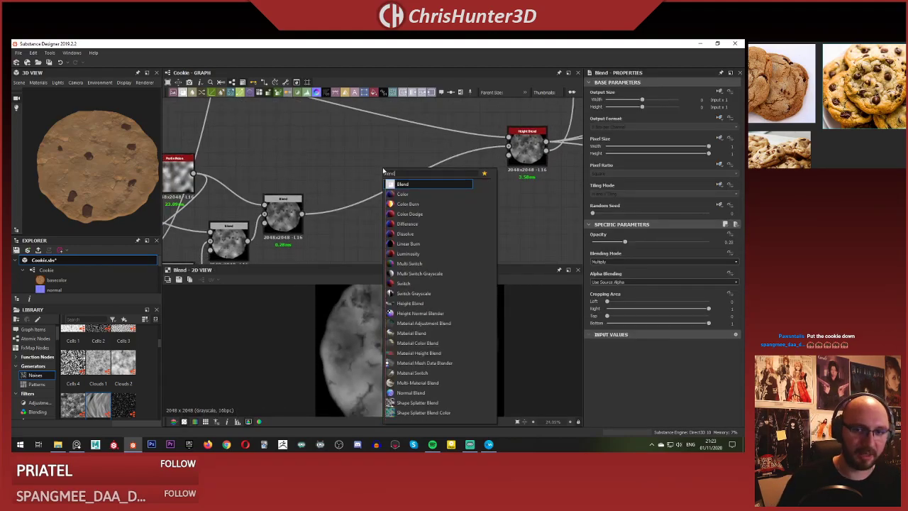
pyautogui.press('Return')
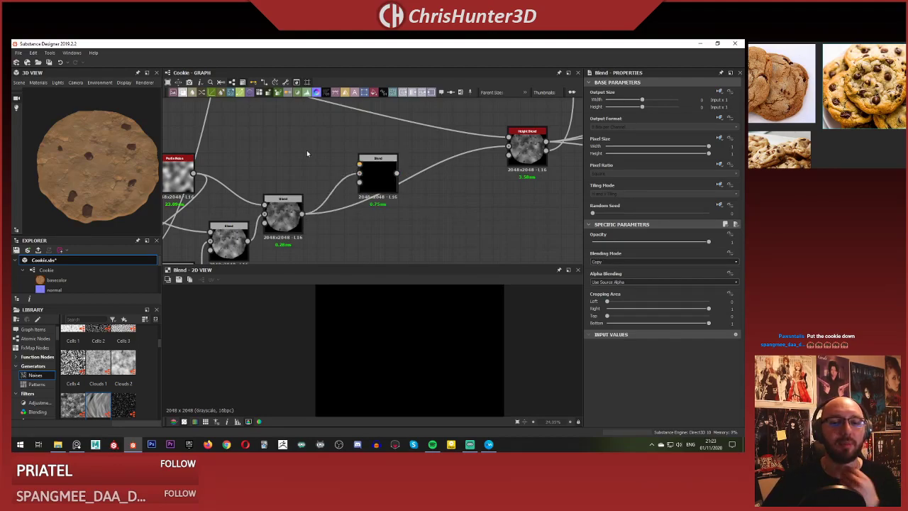
# Add a BnW Spots 2 noise node and place it above and before the new Blend node.
pyautogui.press('space')
pyautogui.write('bnw')
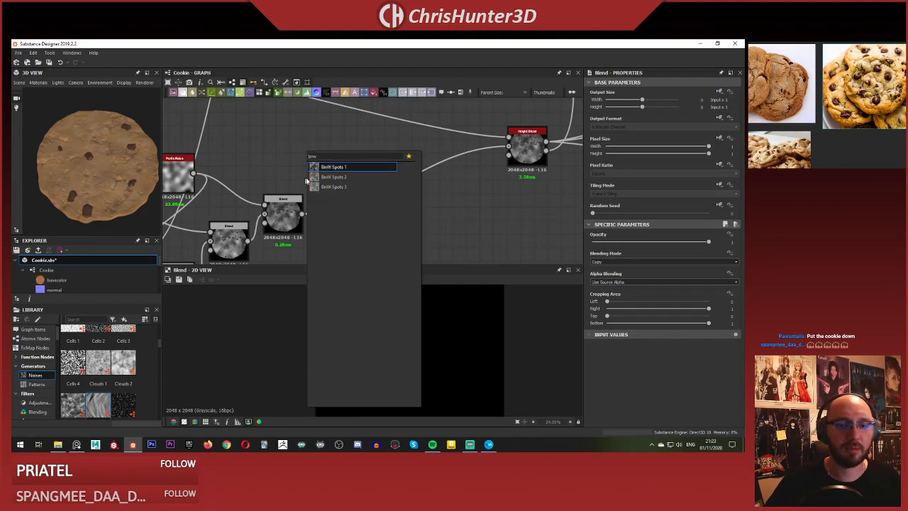
pyautogui.press('Escape')
pyautogui.moveTo(316, 165); pyautogui.dragTo(314, 150)
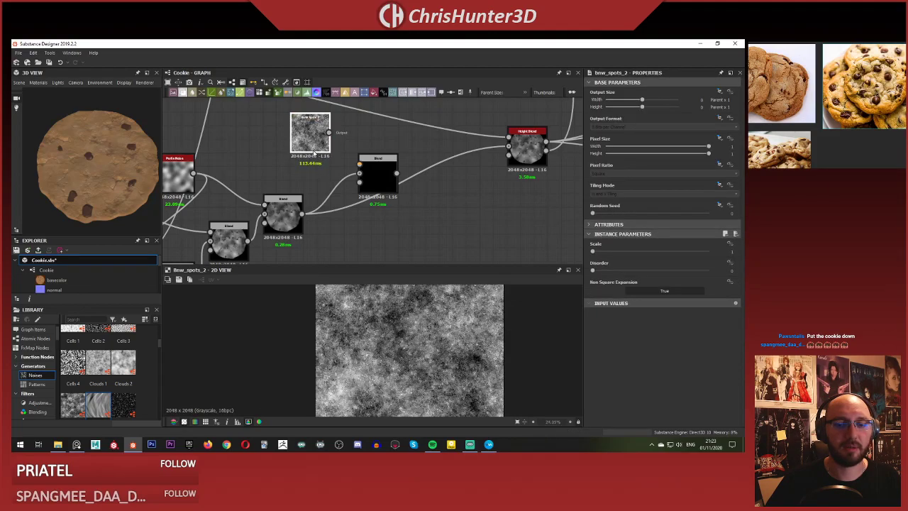
# Examine the grain of the BnW Spots 2 noise up close in the 2D view.
pyautogui.scroll(6, 440, 343)
pyautogui.scroll(-7, 448, 341)
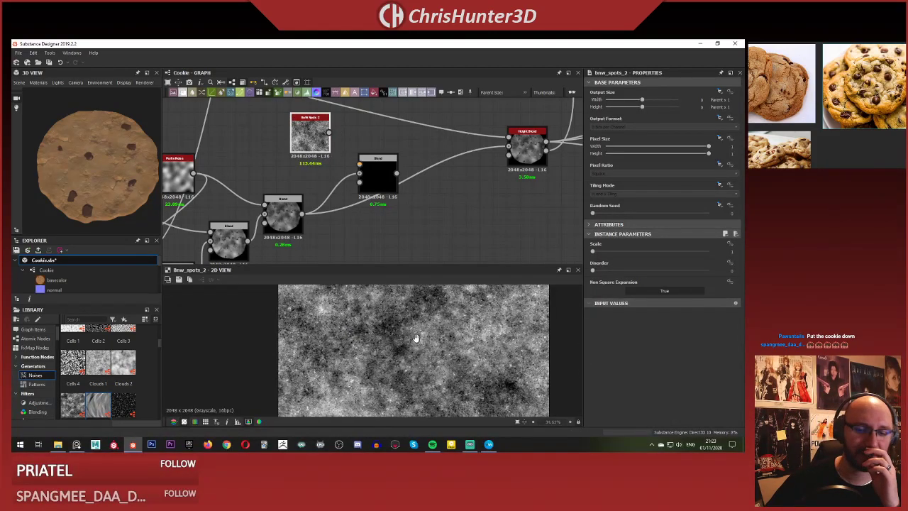
pyautogui.scroll(9, 419, 320)
pyautogui.moveTo(417, 319); pyautogui.dragTo(422, 336, button='middle')
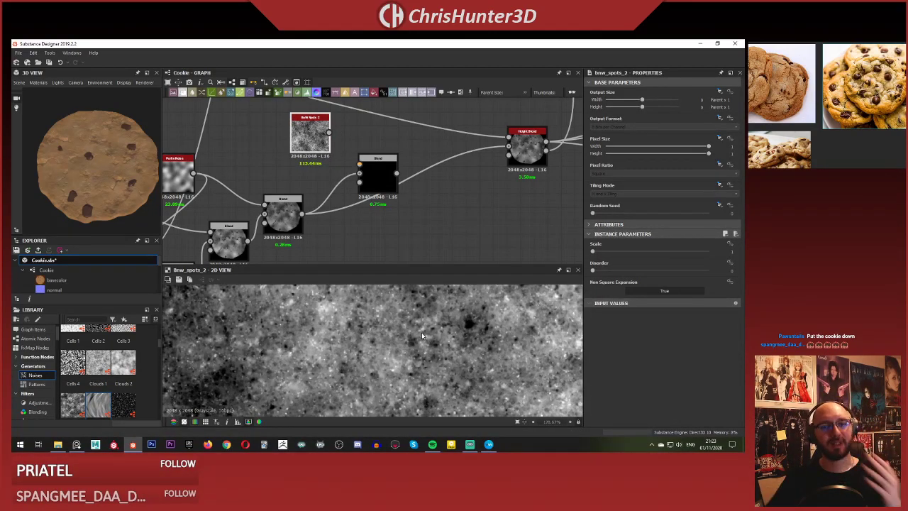
pyautogui.scroll(-3, 368, 311)
pyautogui.scroll(-1, 330, 197)
# Connect BnW Spots 2 to the new Blend's foreground and move the Blend farther from the noise, below the Height Blend link.
pyautogui.moveTo(363, 201); pyautogui.dragTo(381, 217, button='middle')
pyautogui.scroll(1, 381, 217)
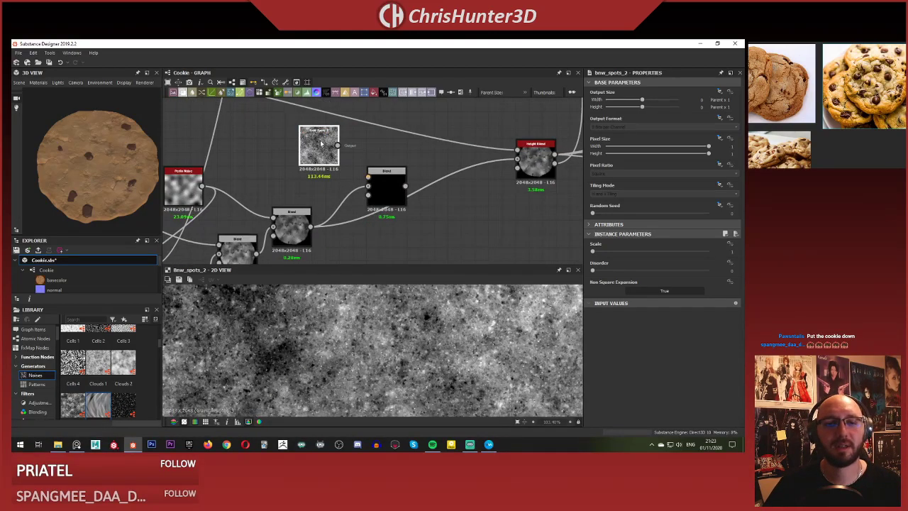
pyautogui.moveTo(386, 192); pyautogui.dragTo(441, 211)
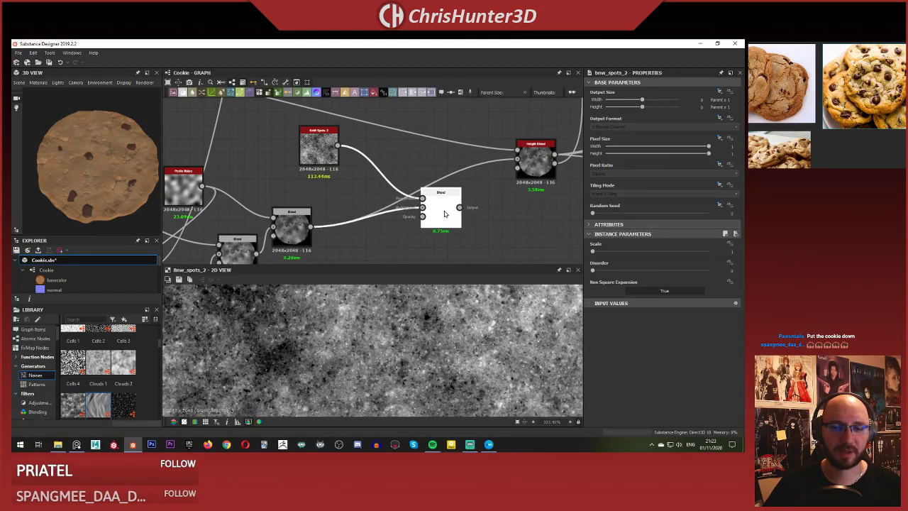
pyautogui.scroll(2, 359, 171)
pyautogui.scroll(-2, 332, 128)
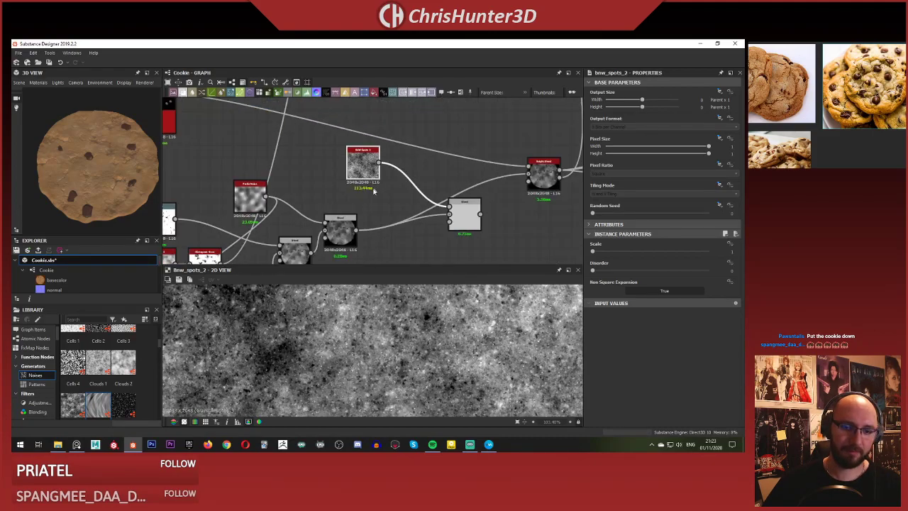
pyautogui.scroll(-3, 417, 376)
pyautogui.scroll(4, 446, 214)
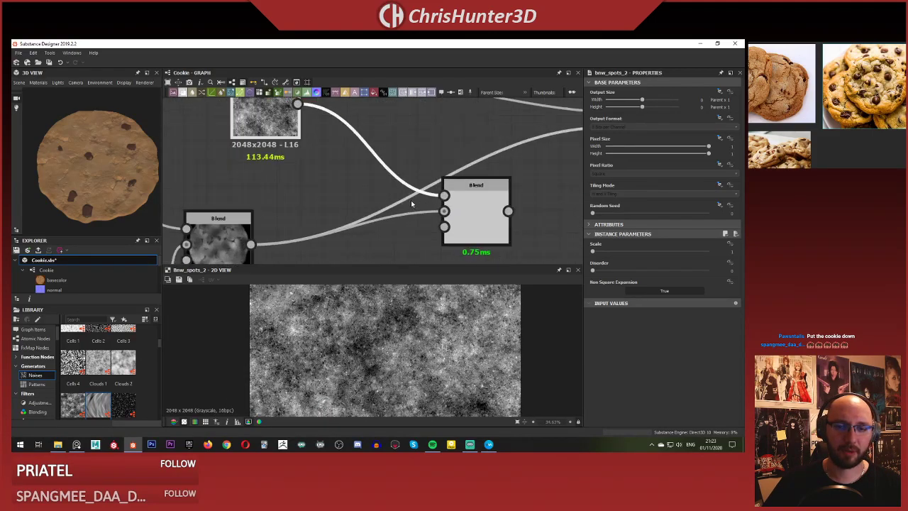
pyautogui.moveTo(413, 203); pyautogui.dragTo(317, 219, button='middle')
# Try the new Blend in Min (Darken) mode and lower its opacity to about 0.29.
pyautogui.click(348, 175)
pyautogui.scroll(-3, 388, 204)
pyautogui.scroll(1, 407, 174)
pyautogui.moveTo(407, 174); pyautogui.dragTo(390, 187, button='middle')
pyautogui.click(373, 229)
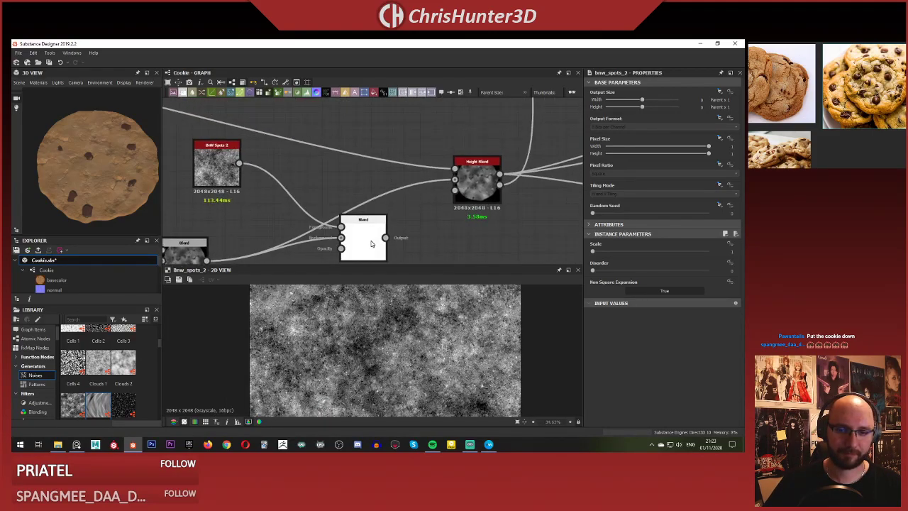
pyautogui.moveTo(373, 229); pyautogui.dragTo(387, 207, button='middle')
pyautogui.click(643, 263)
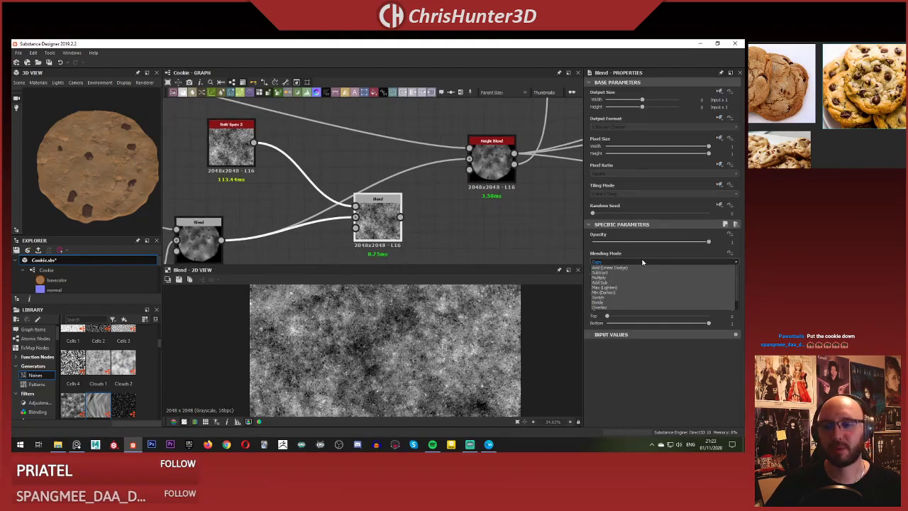
pyautogui.click(647, 298)
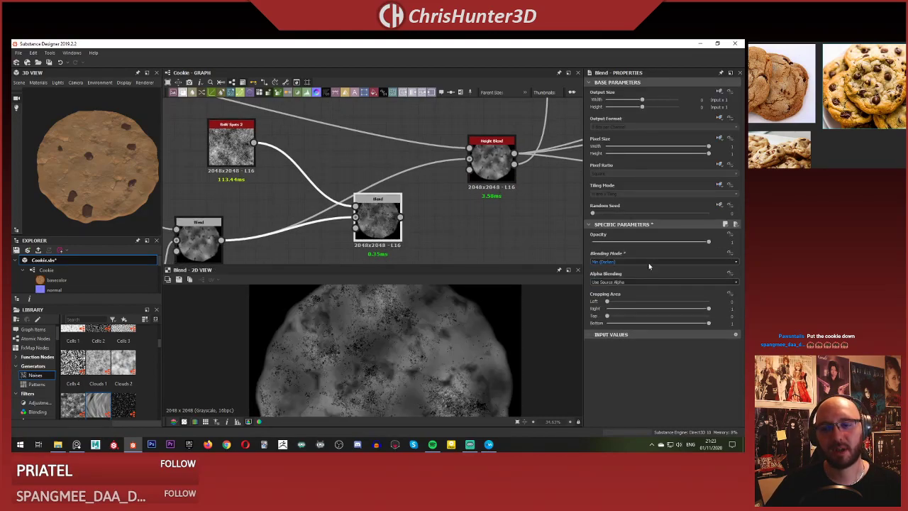
pyautogui.moveTo(662, 243); pyautogui.dragTo(635, 243)
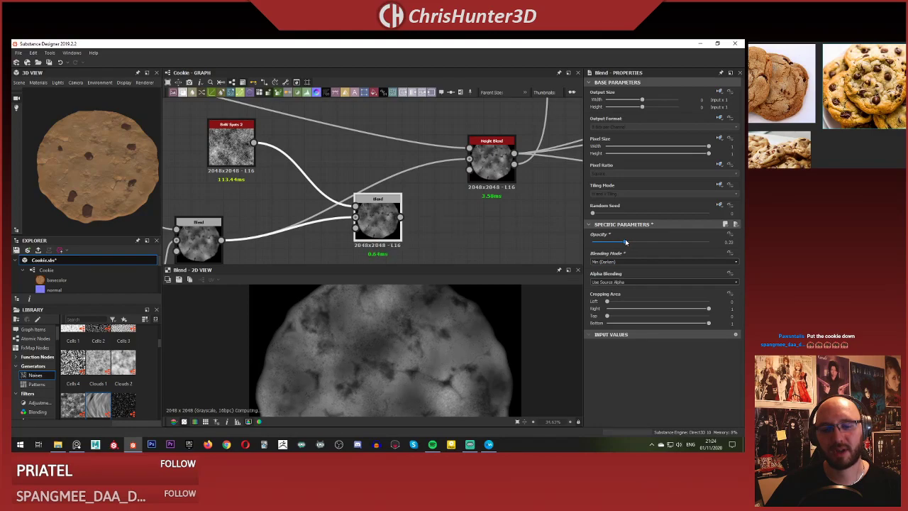
pyautogui.moveTo(622, 238); pyautogui.dragTo(515, 237)
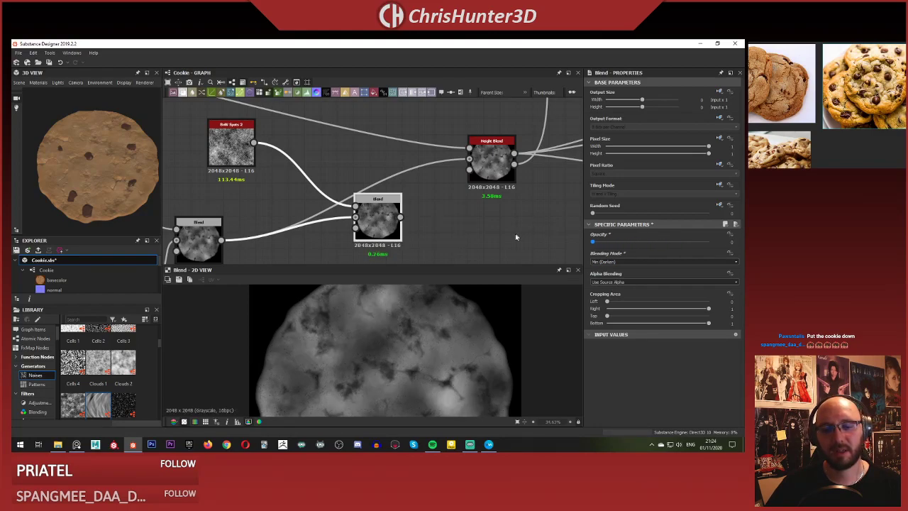
pyautogui.moveTo(604, 241); pyautogui.dragTo(580, 247)
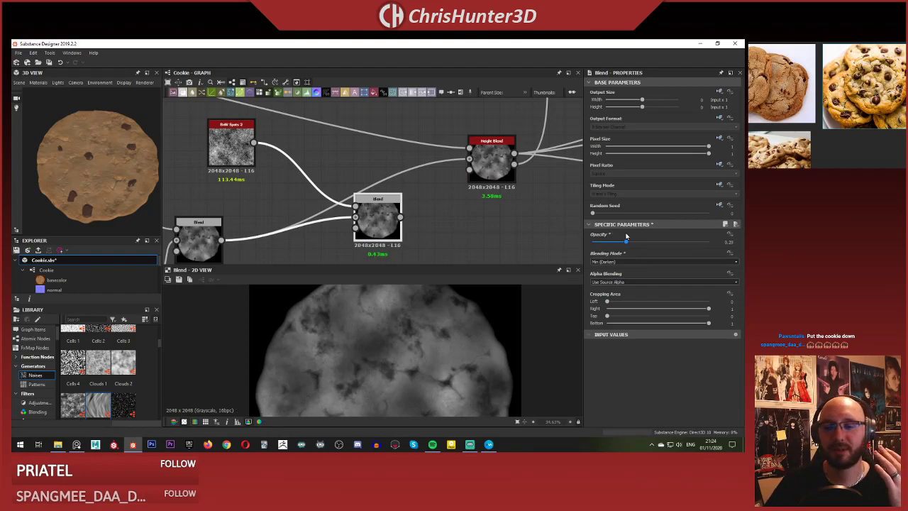
# Try Max (Lighten) as the Blend's blending mode and reduce its opacity to 0.18.
pyautogui.click(622, 262)
pyautogui.click(618, 298)
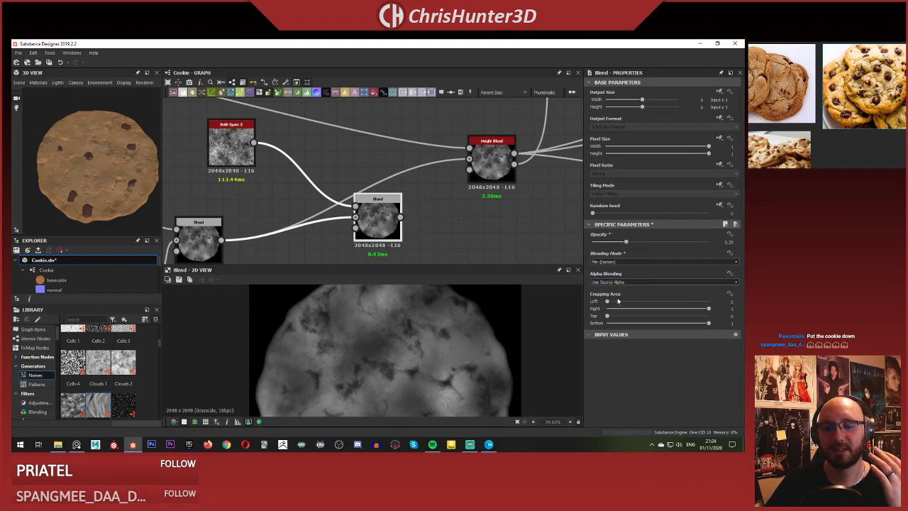
pyautogui.click(617, 262)
pyautogui.click(619, 293)
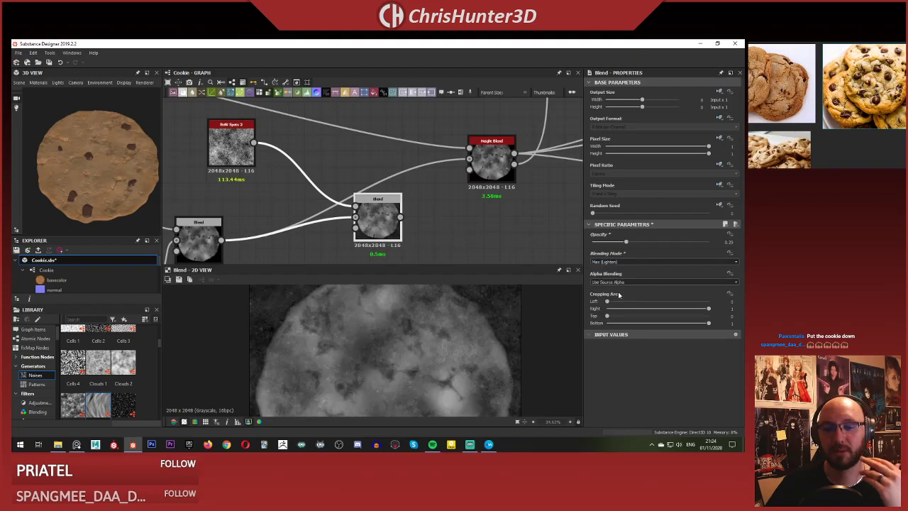
pyautogui.moveTo(622, 243)
pyautogui.mouseDown()
pyautogui.moveTo(609, 243)
pyautogui.moveTo(628, 242)
pyautogui.moveTo(614, 253)
pyautogui.mouseUp()
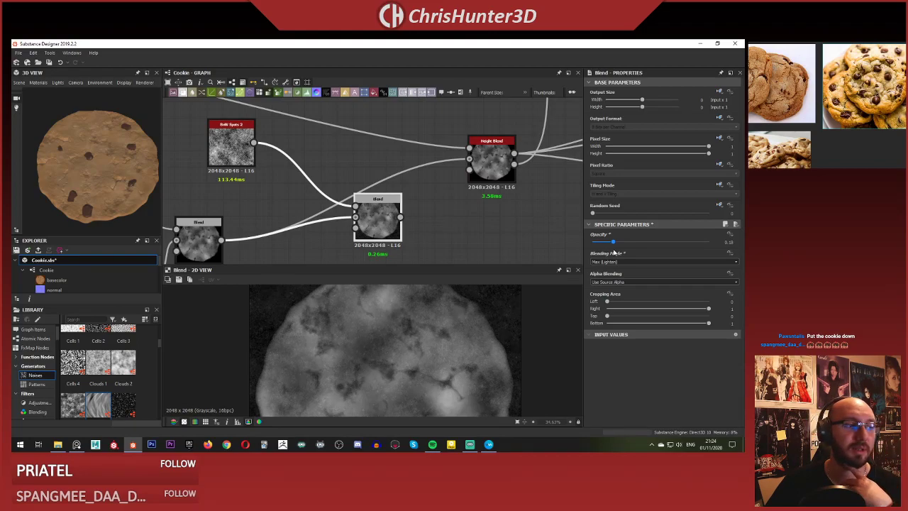
# Route the new Blend's output into the Height Blend's second input and check the surface on the 3D cookie.
pyautogui.scroll(1, 373, 156)
pyautogui.moveTo(373, 156); pyautogui.dragTo(351, 161, button='middle')
pyautogui.doubleClick(506, 163)
pyautogui.click(369, 222)
pyautogui.doubleClick(370, 223)
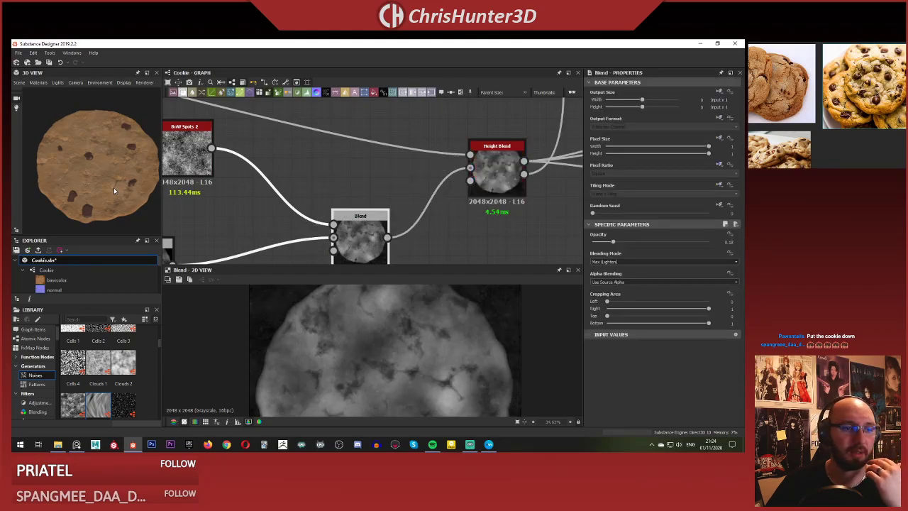
pyautogui.scroll(5, 104, 179)
pyautogui.moveTo(104, 179)
pyautogui.mouseDown()
pyautogui.moveTo(117, 170)
pyautogui.moveTo(116, 152)
pyautogui.moveTo(101, 171)
pyautogui.mouseUp()
pyautogui.scroll(-3, 114, 154)
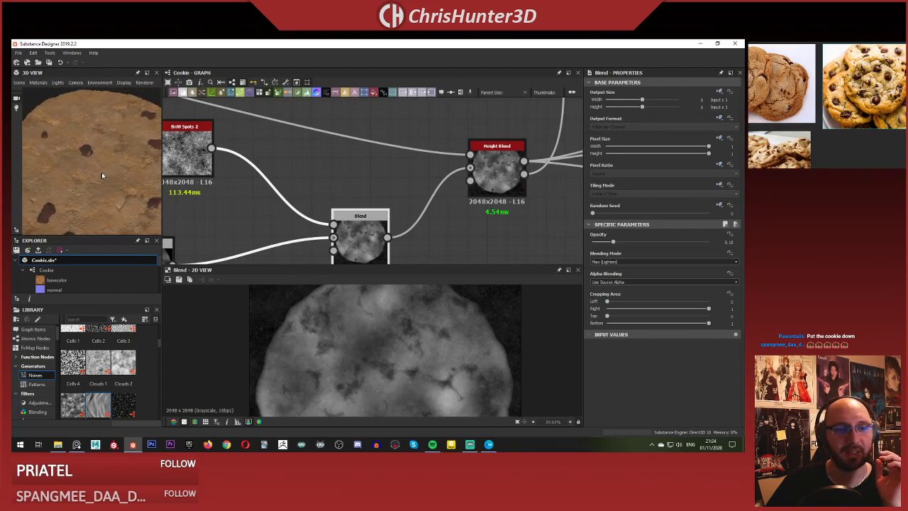
# Switch the Blend back to Min (Darken) and check the effect on the 3D cookie at an angle.
pyautogui.moveTo(303, 160); pyautogui.dragTo(364, 138, button='middle')
pyautogui.click(637, 262)
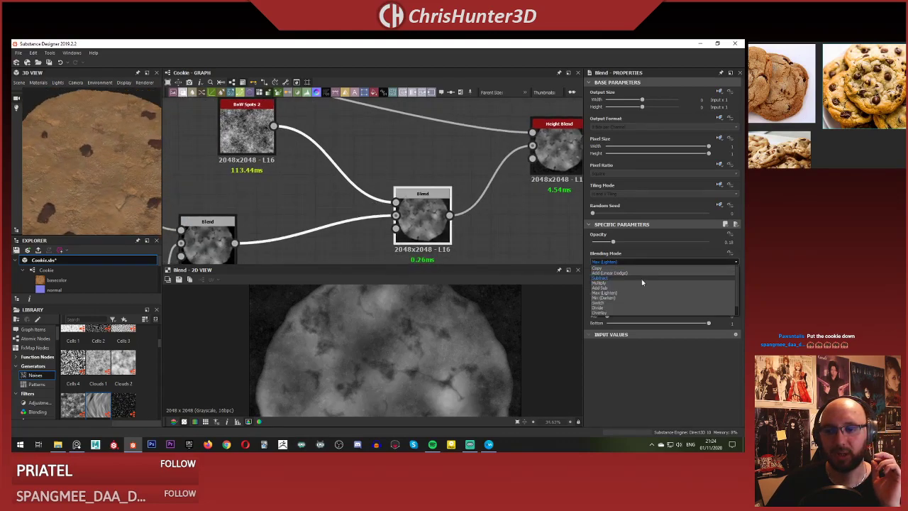
pyautogui.click(638, 301)
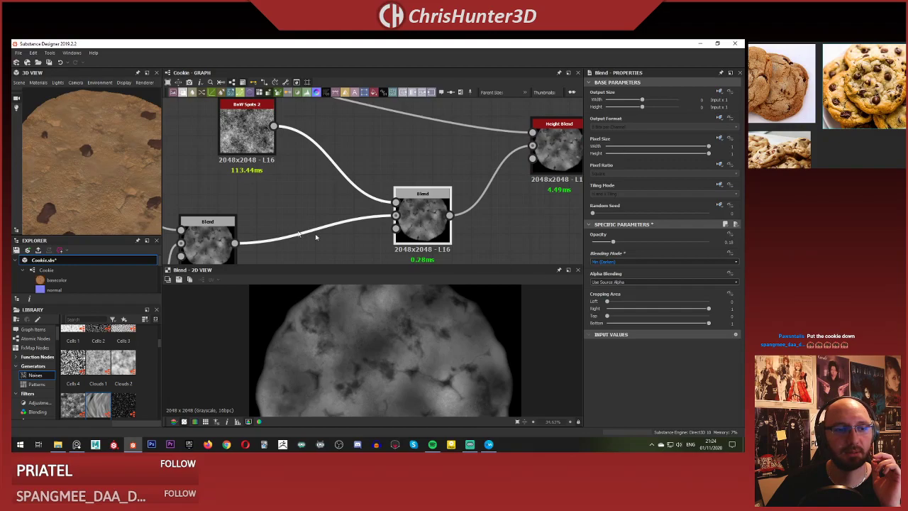
pyautogui.moveTo(152, 197); pyautogui.dragTo(75, 166)
# Try a scale of 2 on the BnW Spots 2 noise and check it on the 3D cookie.
pyautogui.doubleClick(258, 147)
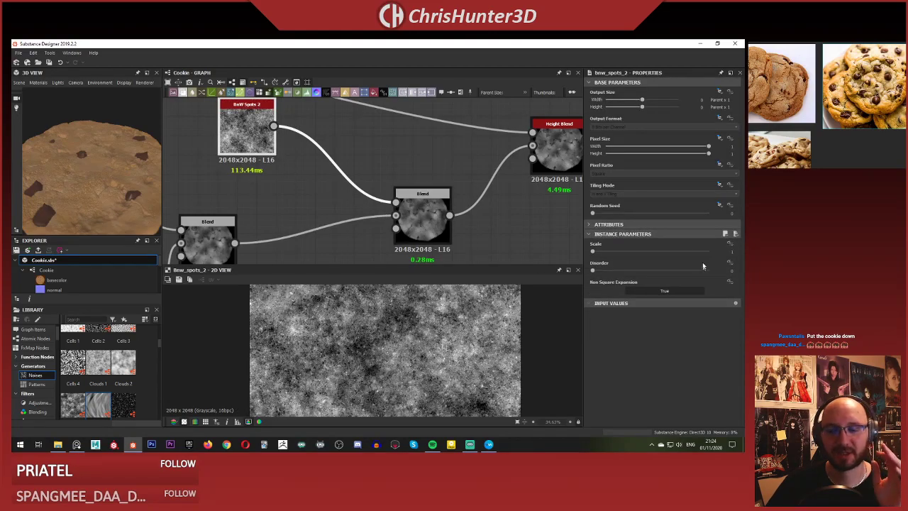
pyautogui.click(608, 253)
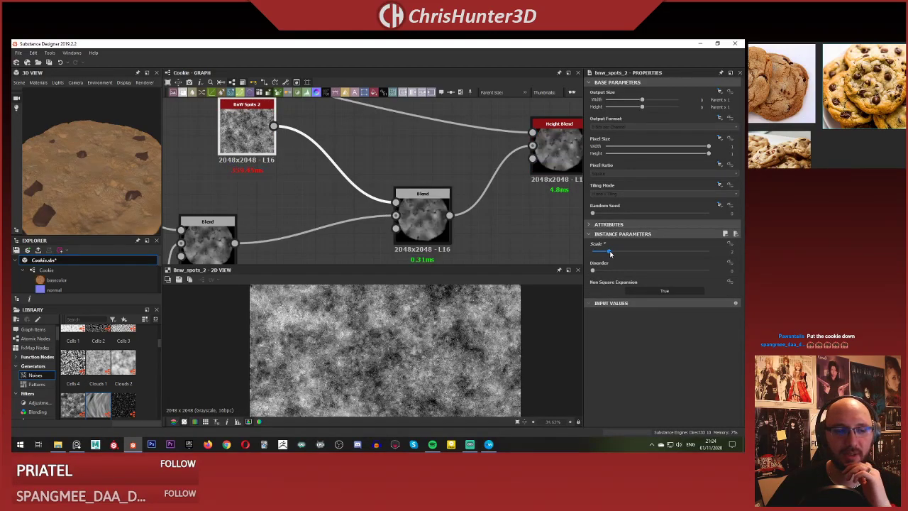
pyautogui.moveTo(89, 186)
pyautogui.mouseDown()
pyautogui.moveTo(100, 234)
pyautogui.moveTo(100, 176)
pyautogui.moveTo(125, 189)
pyautogui.moveTo(78, 174)
pyautogui.mouseUp()
# Set the new Blend's blending mode to Multiply and inspect the cookie surface around a chocolate chip.
pyautogui.click(438, 207)
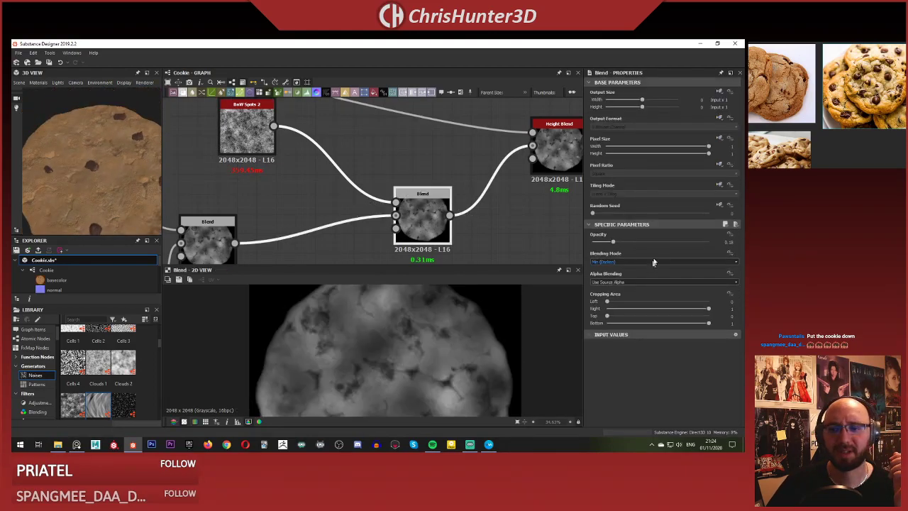
pyautogui.click(657, 262)
pyautogui.click(652, 283)
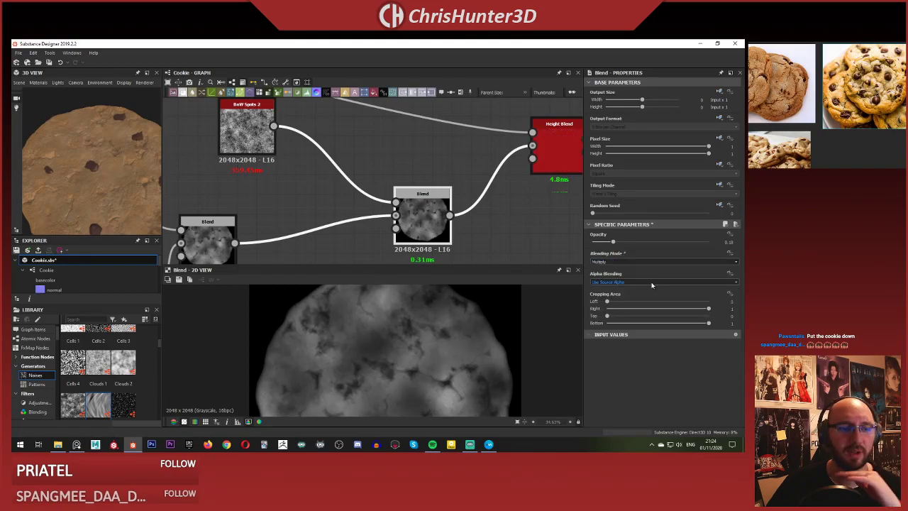
pyautogui.scroll(6, 113, 206)
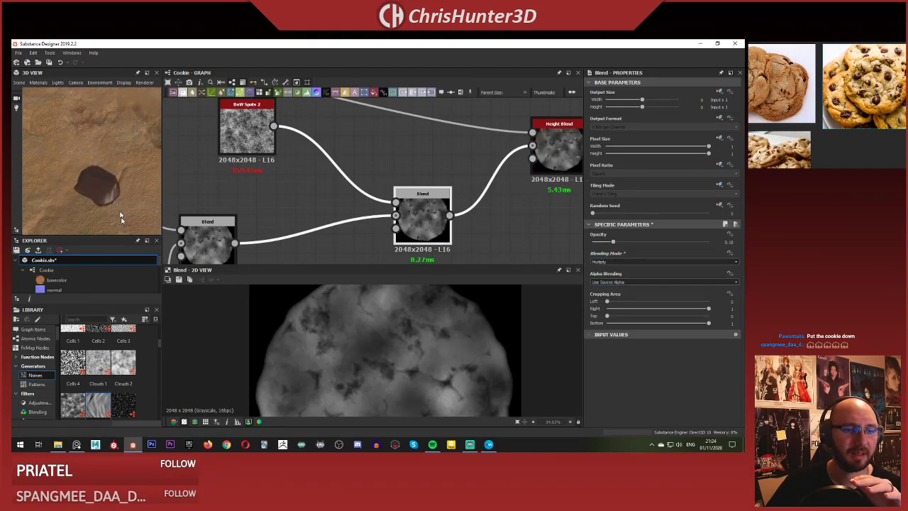
pyautogui.moveTo(120, 217); pyautogui.dragTo(96, 219)
# Set the scale of BnW Spots 2 back to 1 and check the noise on the 3D cookie.
pyautogui.click(232, 134)
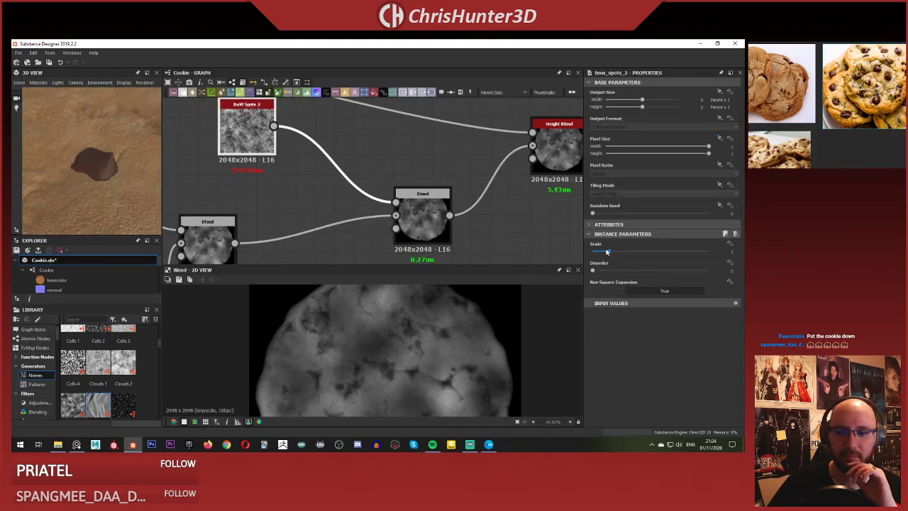
pyautogui.scroll(-5, 108, 171)
pyautogui.moveTo(109, 171); pyautogui.dragTo(72, 195)
pyautogui.scroll(4, 137, 178)
pyautogui.scroll(4, 110, 176)
pyautogui.scroll(-5, 110, 176)
pyautogui.scroll(3, 75, 191)
pyautogui.moveTo(79, 187); pyautogui.dragTo(118, 166, button='middle')
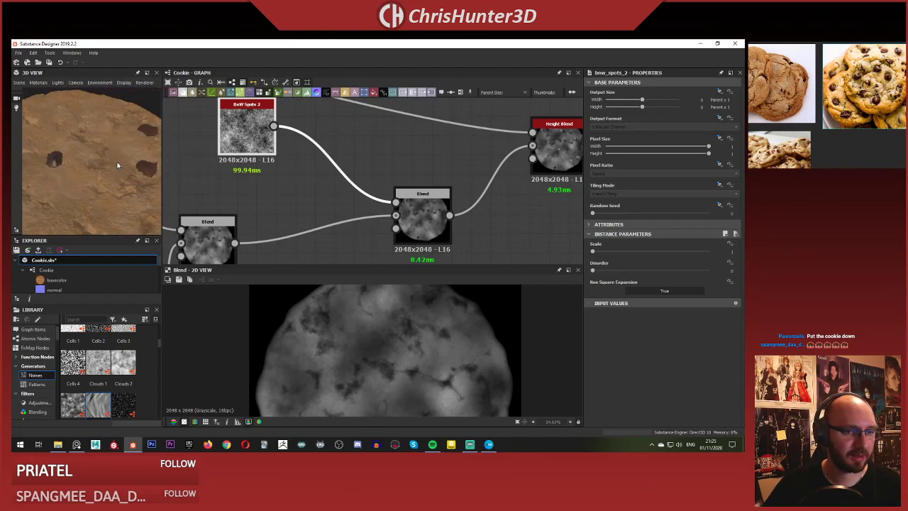
# Examine the fine surface grain up close on the 3D cookie and in the 2D view of the Blend.
pyautogui.scroll(3, 112, 175)
pyautogui.moveTo(110, 178)
pyautogui.mouseDown()
pyautogui.moveTo(116, 187)
pyautogui.moveTo(78, 154)
pyautogui.moveTo(106, 169)
pyautogui.mouseUp()
pyautogui.scroll(6, 382, 344)
pyautogui.moveTo(532, 397); pyautogui.dragTo(507, 359, button='right')
pyautogui.scroll(-9, 341, 300)
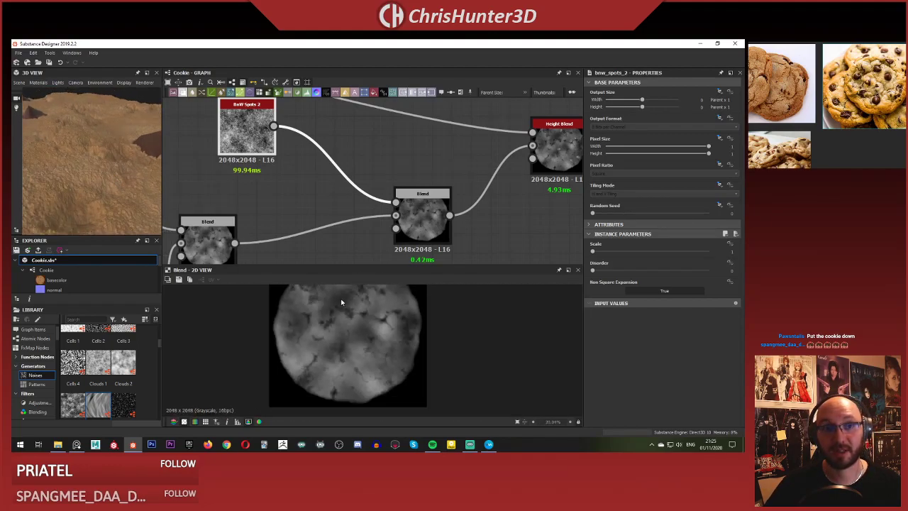
pyautogui.moveTo(340, 300); pyautogui.dragTo(408, 323, button='middle')
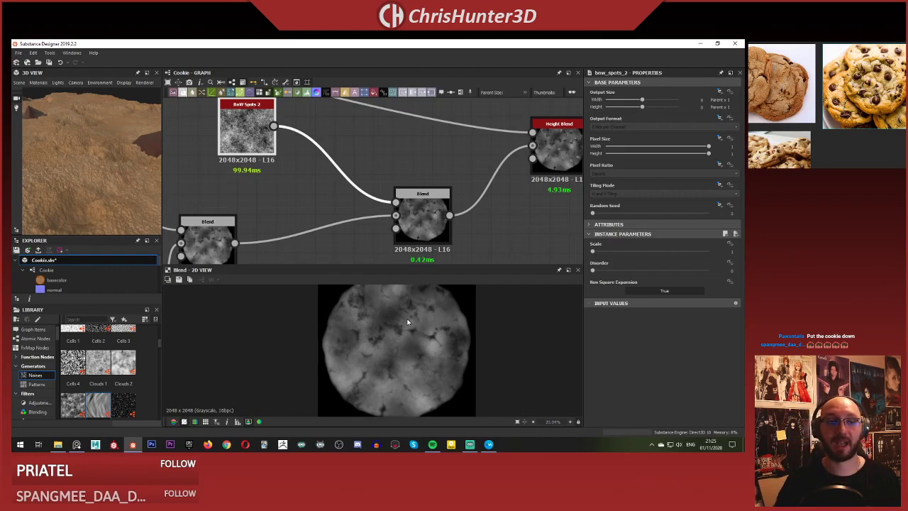
pyautogui.scroll(-2, 356, 312)
pyautogui.scroll(10, 353, 335)
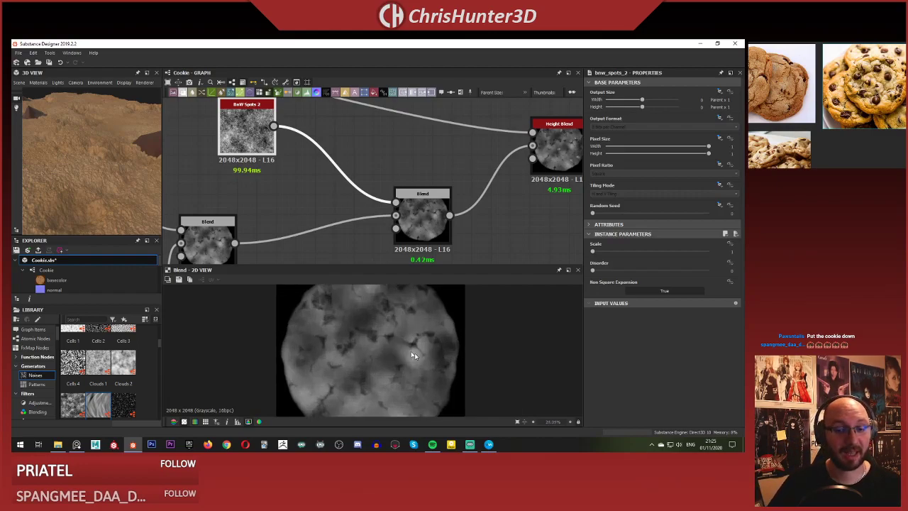
pyautogui.scroll(-9, 383, 337)
pyautogui.moveTo(68, 113); pyautogui.dragTo(99, 152)
pyautogui.scroll(5, 95, 139)
# Lower the Multiply Blend's opacity to about 0.09 and turn the 3D cookie to check it.
pyautogui.click(422, 205)
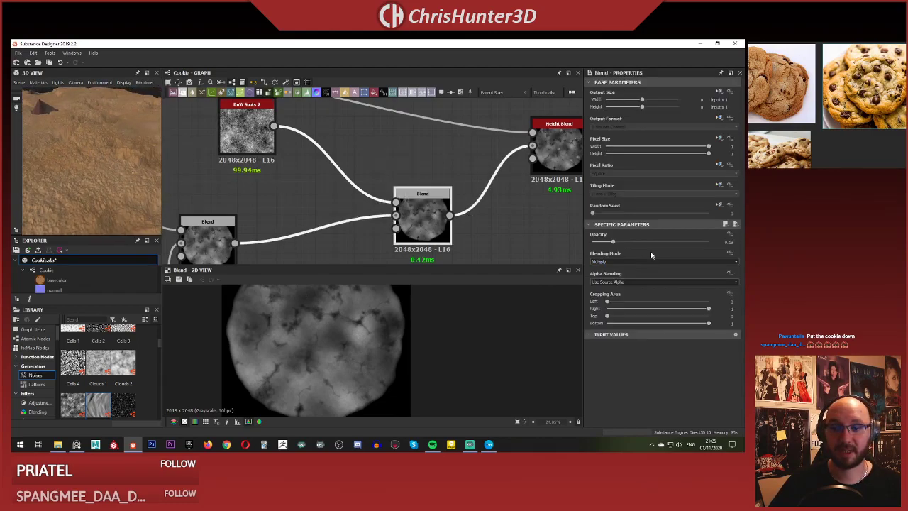
pyautogui.moveTo(604, 242); pyautogui.dragTo(603, 241)
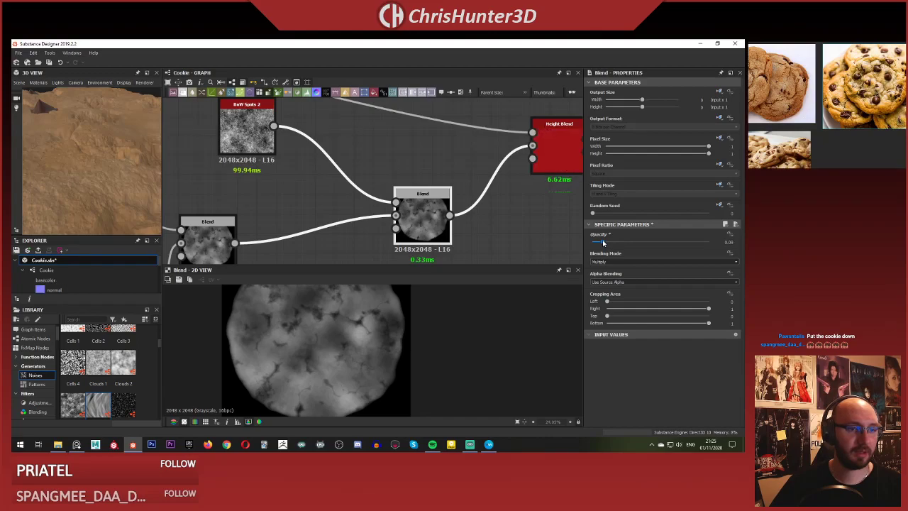
pyautogui.moveTo(38, 162); pyautogui.dragTo(115, 178)
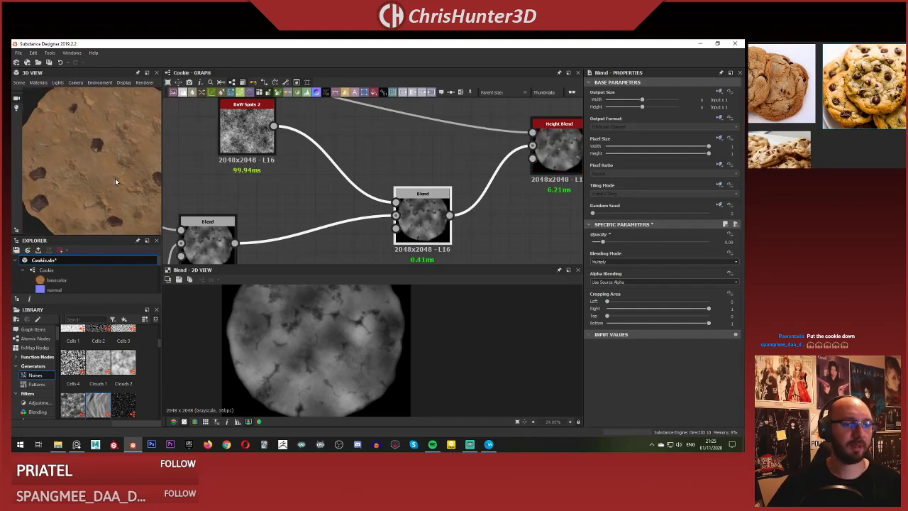
# Examine the subtler surface noise on the 3D cookie from near and far, and review the BnW Spots 2 node's settings.
pyautogui.scroll(-5, 109, 178)
pyautogui.scroll(5, 120, 176)
pyautogui.moveTo(132, 175); pyautogui.dragTo(95, 180, button='middle')
pyautogui.scroll(-3, 330, 192)
pyautogui.scroll(5, 276, 173)
pyautogui.click(323, 149)
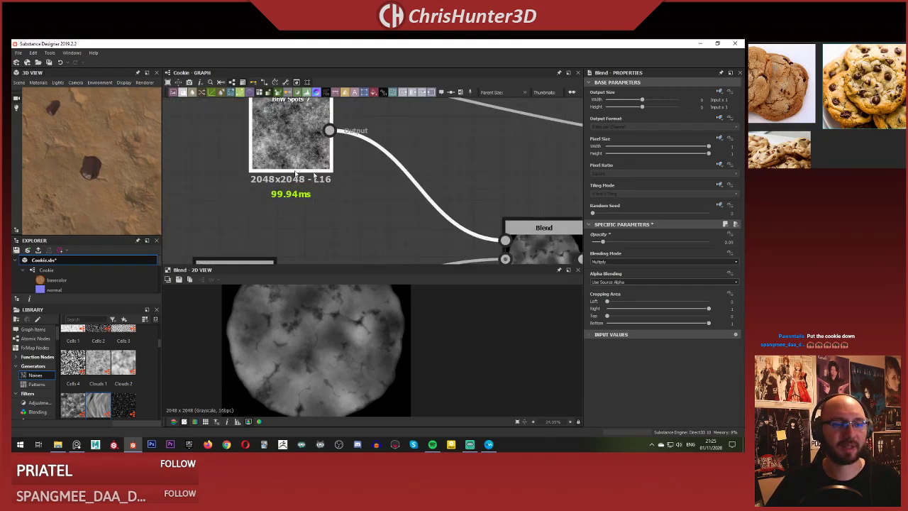
pyautogui.moveTo(162, 164); pyautogui.dragTo(303, 178, button='middle')
pyautogui.scroll(-3, 78, 170)
pyautogui.moveTo(83, 167); pyautogui.dragTo(93, 168)
pyautogui.scroll(2, 93, 168)
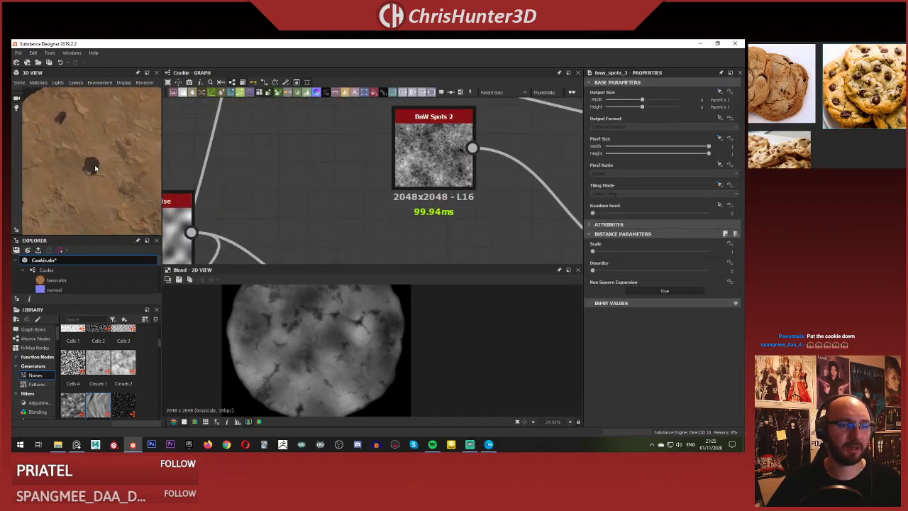
pyautogui.scroll(-2, 90, 168)
pyautogui.scroll(-4, 385, 198)
pyautogui.moveTo(385, 199); pyautogui.dragTo(342, 192, button='middle')
pyautogui.scroll(-3, 77, 183)
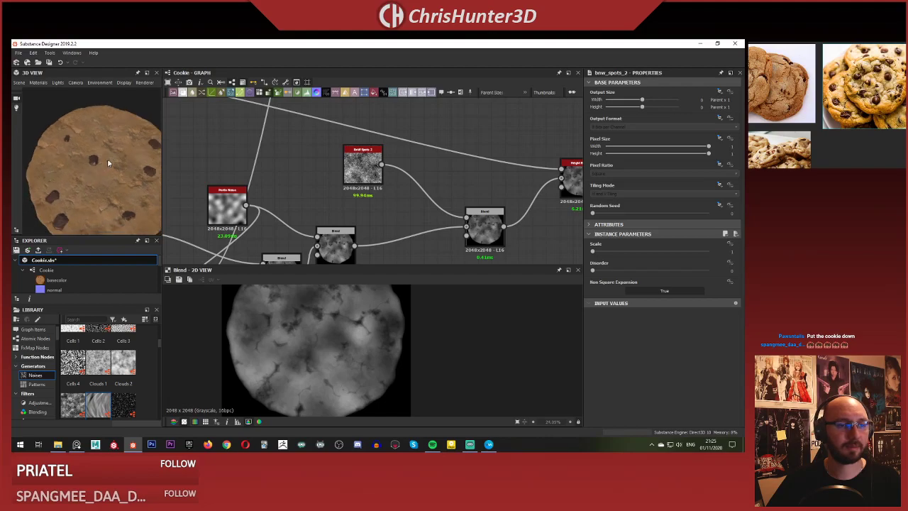
# Raise the Multiply Blend's opacity to 0.12 to strengthen the fine noise on the cookie surface.
pyautogui.scroll(6, 107, 158)
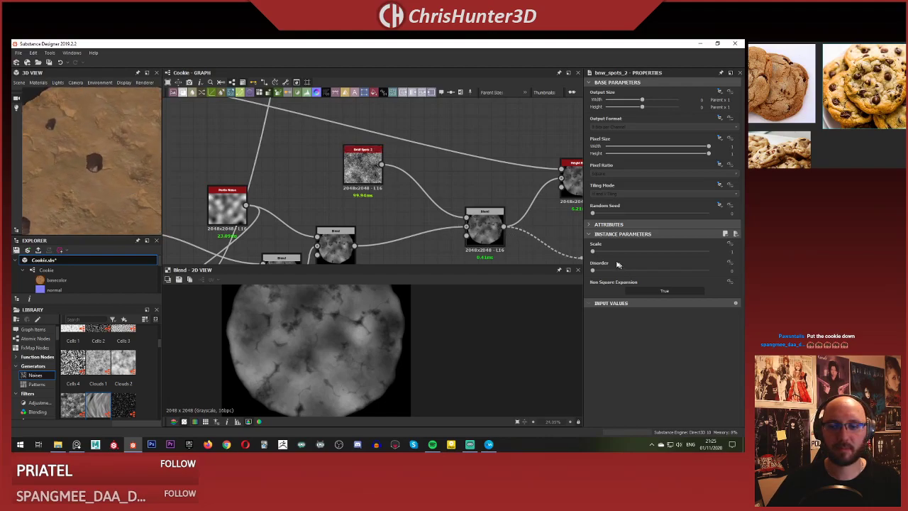
pyautogui.moveTo(489, 230); pyautogui.dragTo(490, 236)
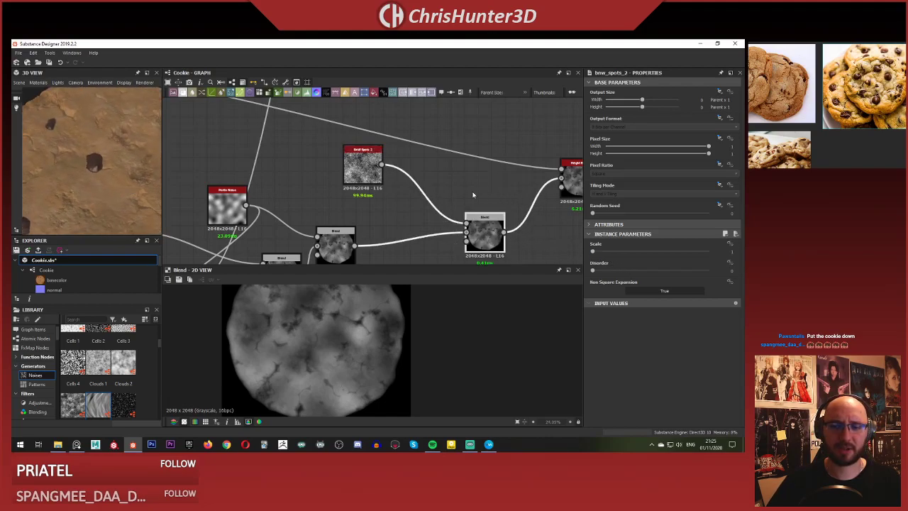
pyautogui.click(485, 226)
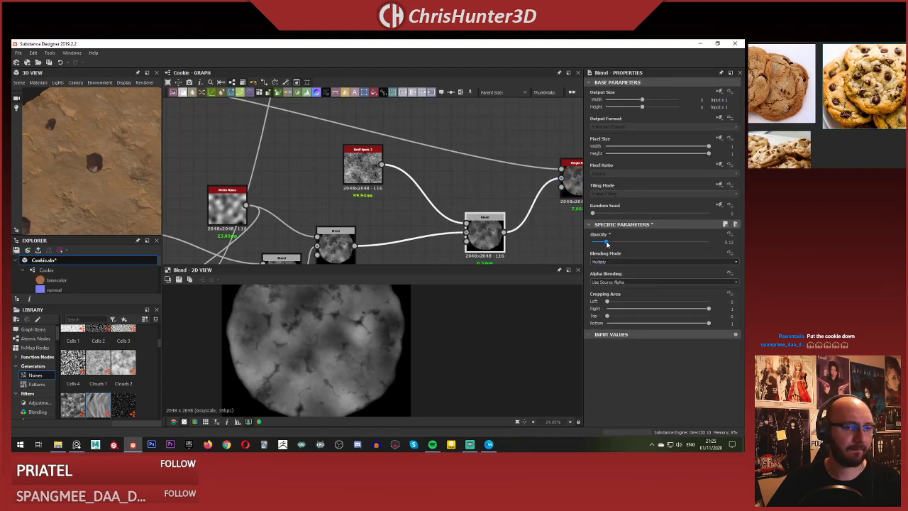
# Insert a Blur HQ Grayscale node between BnW Spots 2 and the Multiply Blend.
pyautogui.moveTo(366, 170); pyautogui.dragTo(319, 177)
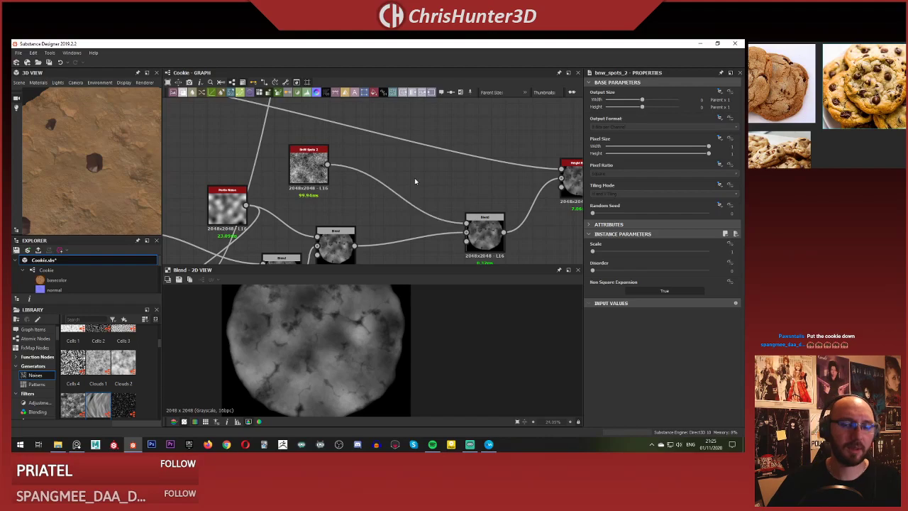
pyautogui.press('space')
pyautogui.write('blu')
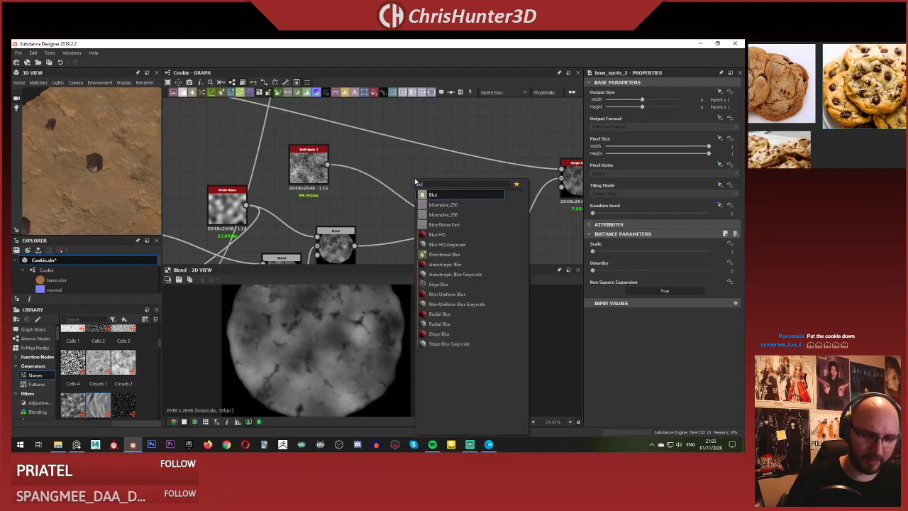
pyautogui.press('Down')
pyautogui.press('Down')
pyautogui.press('Down')
pyautogui.press('Return')
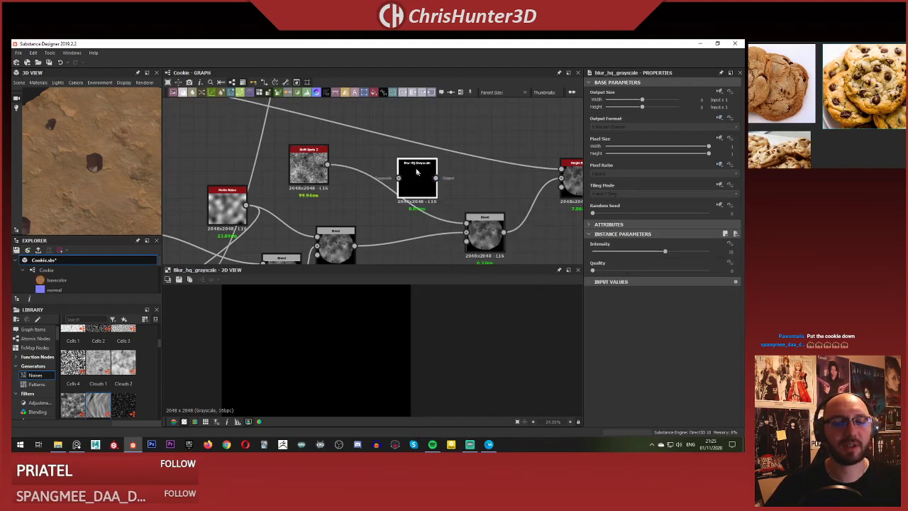
pyautogui.moveTo(386, 168); pyautogui.dragTo(406, 167)
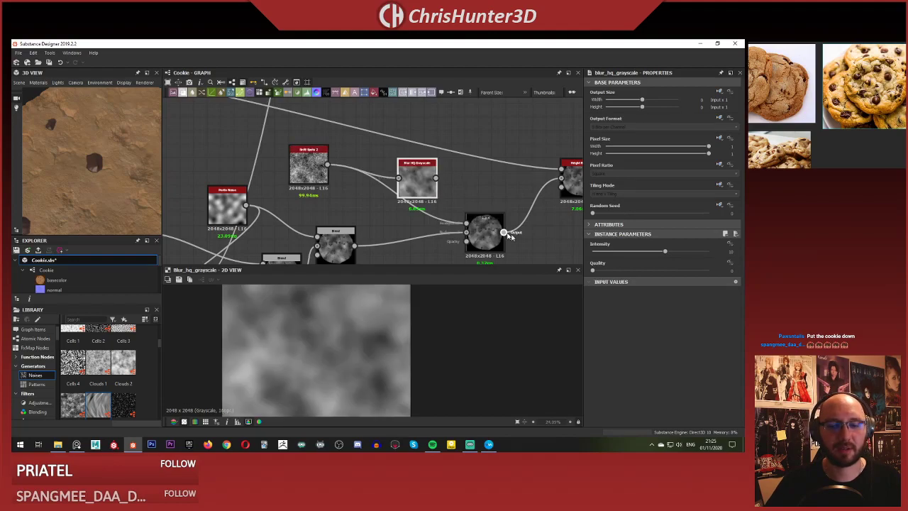
# Set the Blur HQ Grayscale intensity to 0.1 and check the noise up close on the 3D cookie.
pyautogui.moveTo(606, 255); pyautogui.dragTo(578, 254)
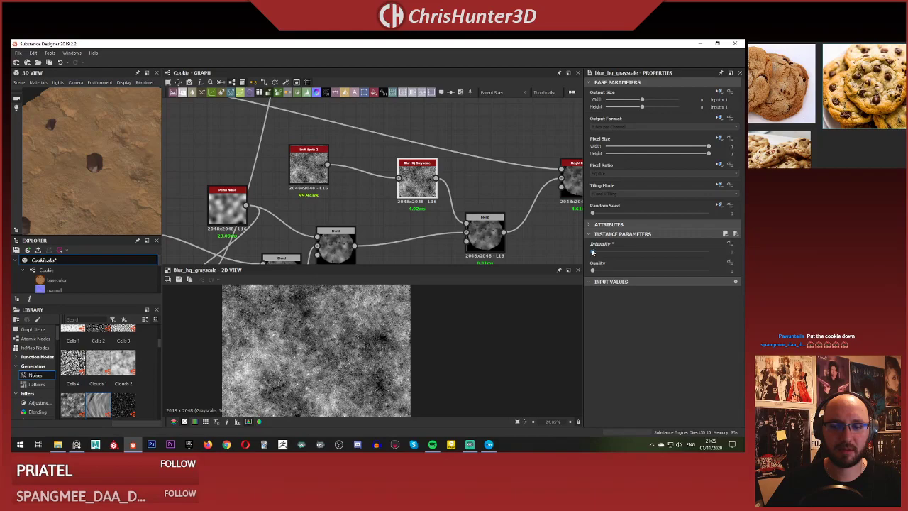
pyautogui.moveTo(593, 253); pyautogui.dragTo(595, 253)
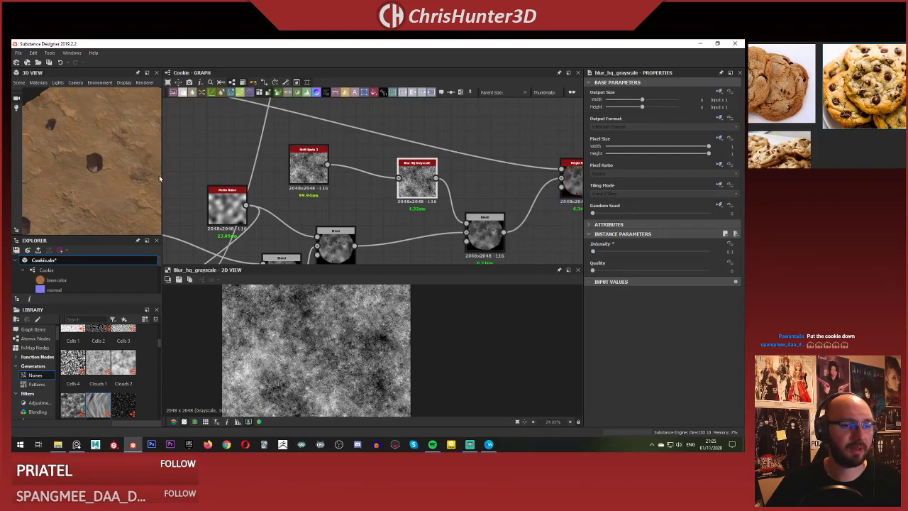
pyautogui.moveTo(99, 183); pyautogui.dragTo(117, 169)
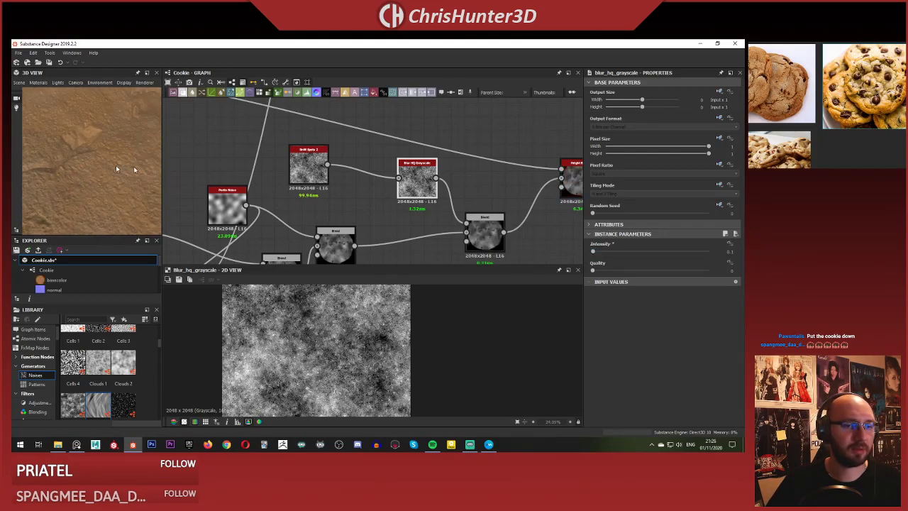
pyautogui.click(594, 252)
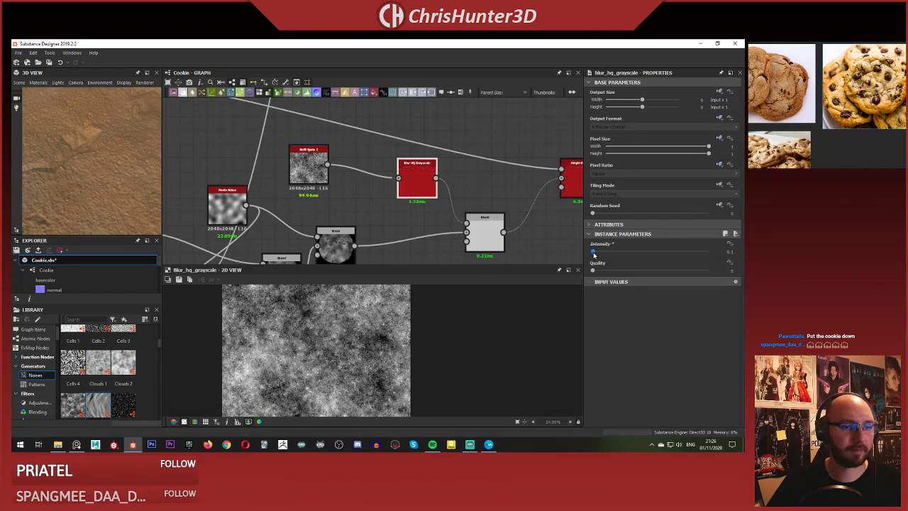
# Compare the outputs of BnW Spots 2, Blur HQ Grayscale and the Multiply Blend in the 2D view.
pyautogui.doubleClick(484, 231)
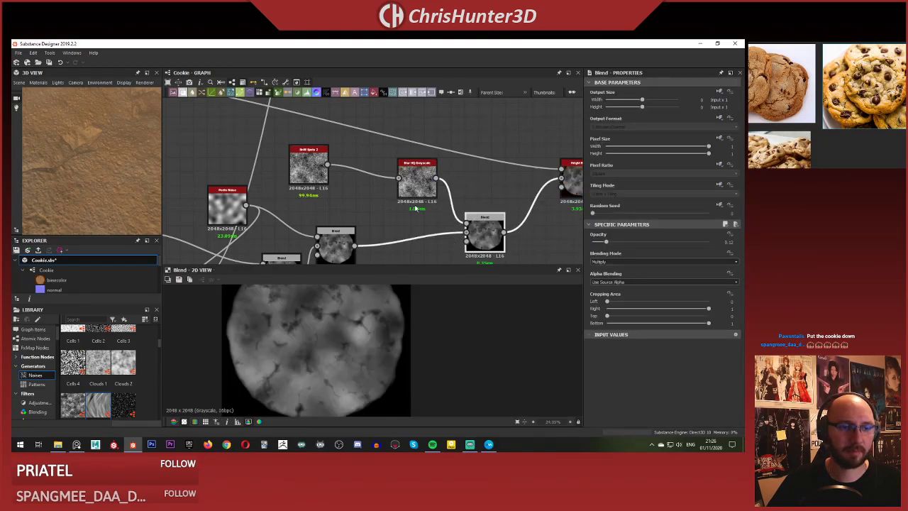
pyautogui.doubleClick(417, 182)
pyautogui.doubleClick(308, 167)
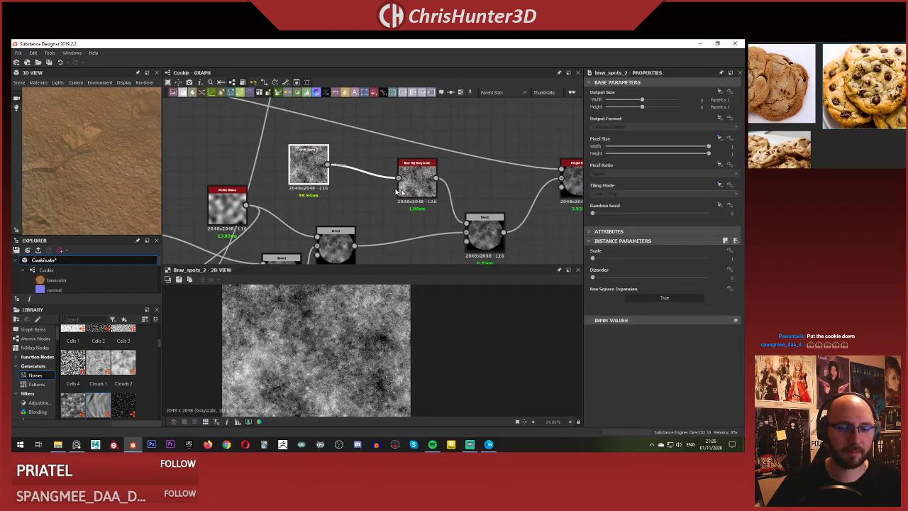
pyautogui.doubleClick(416, 181)
pyautogui.scroll(5, 342, 343)
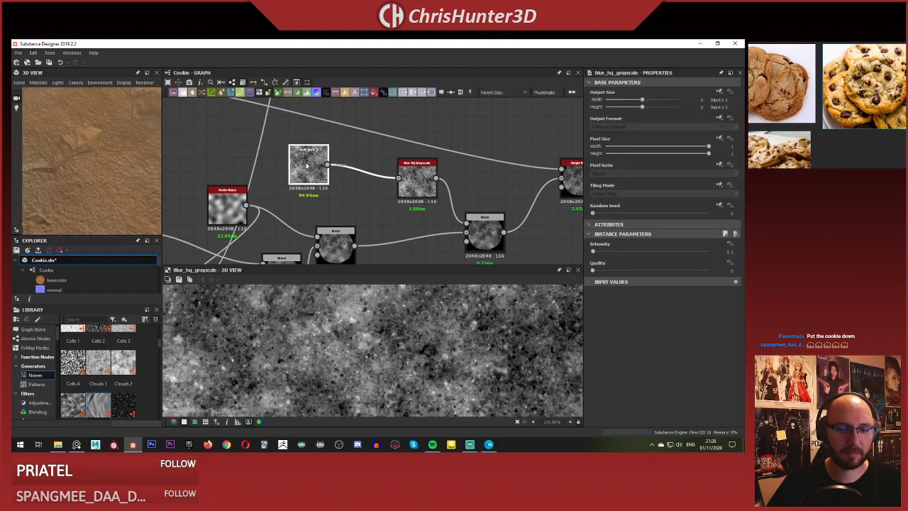
pyautogui.doubleClick(307, 165)
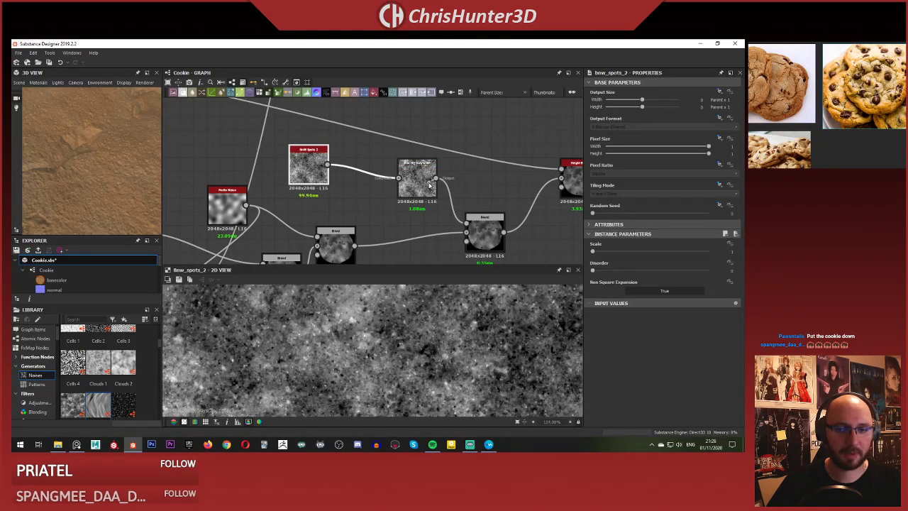
pyautogui.doubleClick(429, 185)
pyautogui.doubleClick(487, 235)
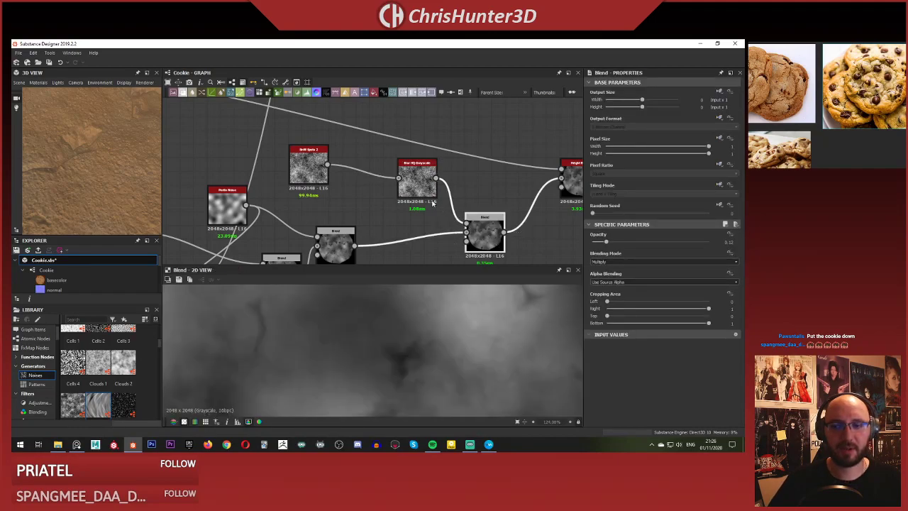
# Set the Blur HQ Grayscale intensity to 0.16 and check the softened noise on the 3D cookie from several angles.
pyautogui.doubleClick(419, 190)
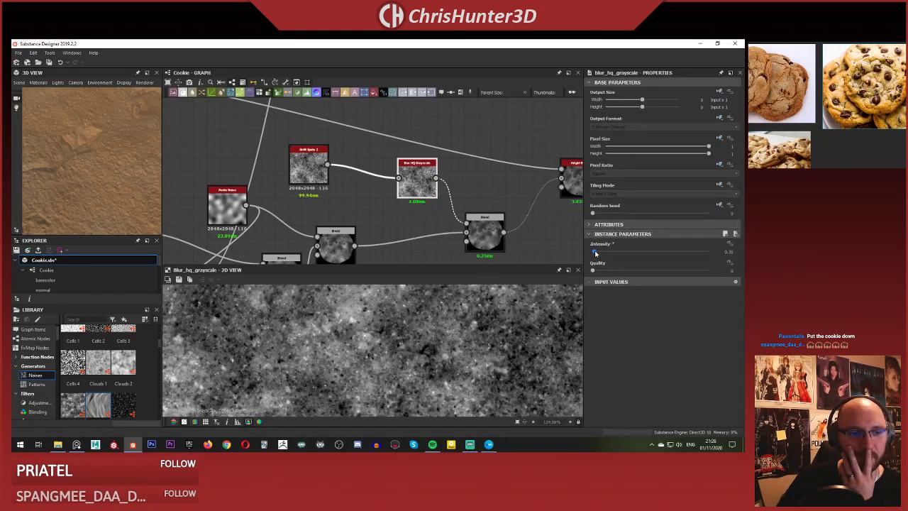
pyautogui.moveTo(595, 251); pyautogui.dragTo(593, 252)
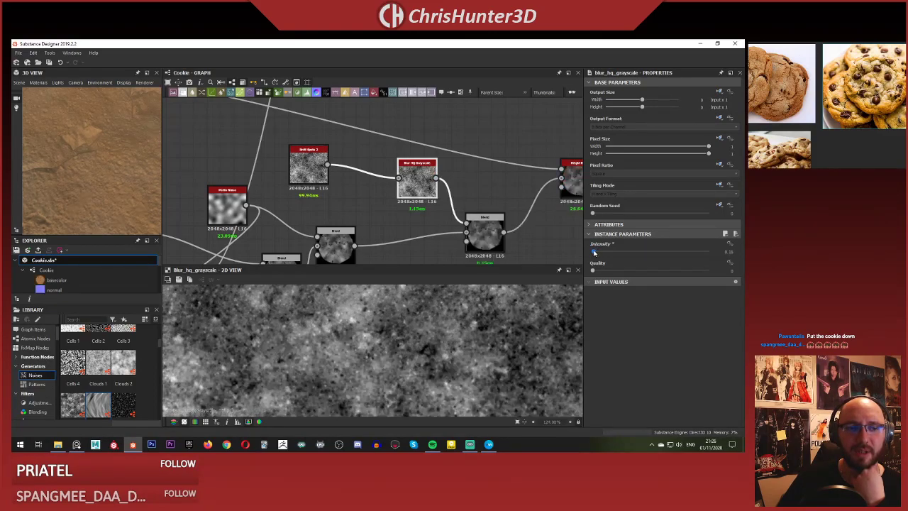
pyautogui.scroll(-6, 100, 157)
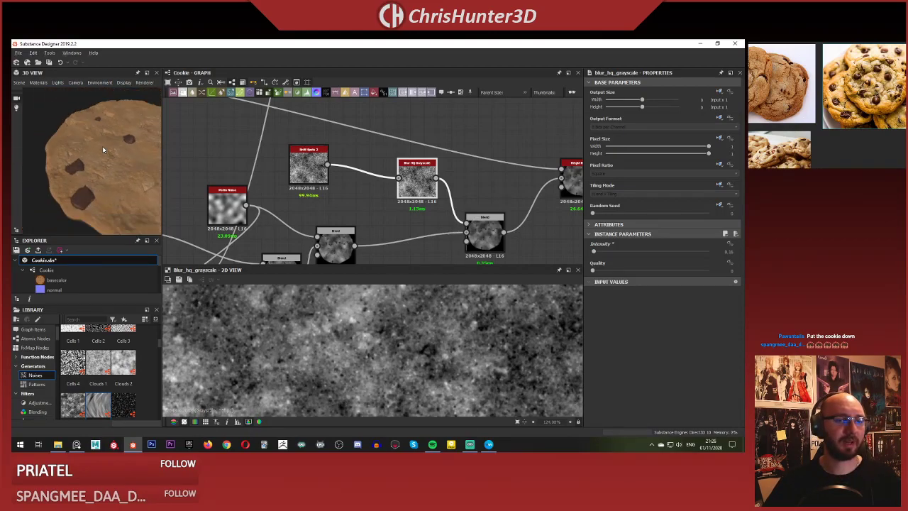
pyautogui.moveTo(104, 150); pyautogui.dragTo(58, 146, button='middle')
pyautogui.moveTo(59, 147); pyautogui.dragTo(96, 180)
pyautogui.scroll(4, 96, 180)
pyautogui.moveTo(96, 180); pyautogui.dragTo(81, 234, button='middle')
pyautogui.moveTo(99, 174)
pyautogui.mouseDown()
pyautogui.moveTo(87, 199)
pyautogui.moveTo(68, 165)
pyautogui.moveTo(79, 151)
pyautogui.moveTo(71, 162)
pyautogui.moveTo(79, 156)
pyautogui.moveTo(100, 205)
pyautogui.moveTo(93, 160)
pyautogui.mouseUp()
pyautogui.scroll(-3, 331, 193)
# Review the Shape, Curve and Levels node chain in the graph and examine the 3D cookie's edge from the side.
pyautogui.scroll(5, 331, 193)
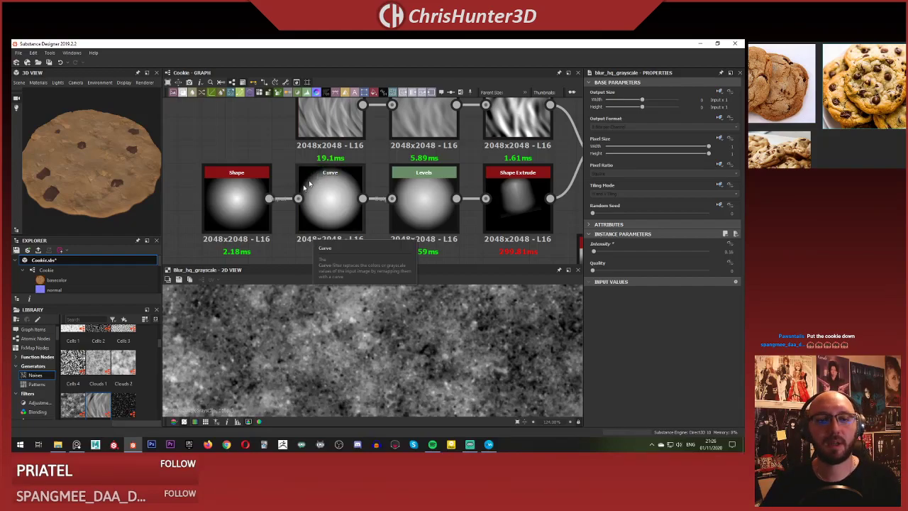
pyautogui.scroll(-4, 310, 184)
pyautogui.scroll(3, 383, 216)
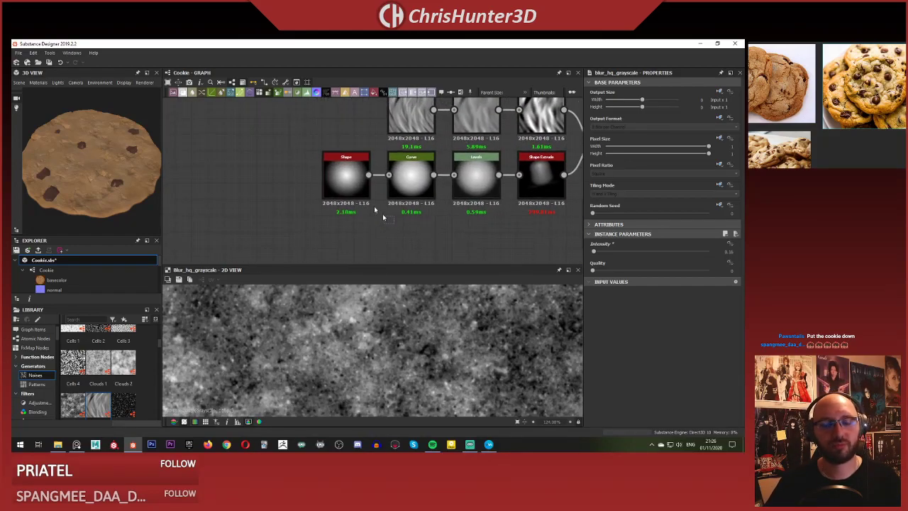
pyautogui.scroll(-2, 310, 204)
pyautogui.scroll(-2, 441, 139)
pyautogui.moveTo(511, 166); pyautogui.dragTo(351, 225, button='middle')
pyautogui.scroll(4, 92, 157)
pyautogui.scroll(-3, 91, 157)
pyautogui.moveTo(91, 157)
pyautogui.mouseDown()
pyautogui.moveTo(91, 140)
pyautogui.moveTo(105, 159)
pyautogui.moveTo(106, 151)
pyautogui.mouseUp()
pyautogui.scroll(-2, 92, 148)
pyautogui.scroll(1, 105, 159)
pyautogui.scroll(-5, 228, 188)
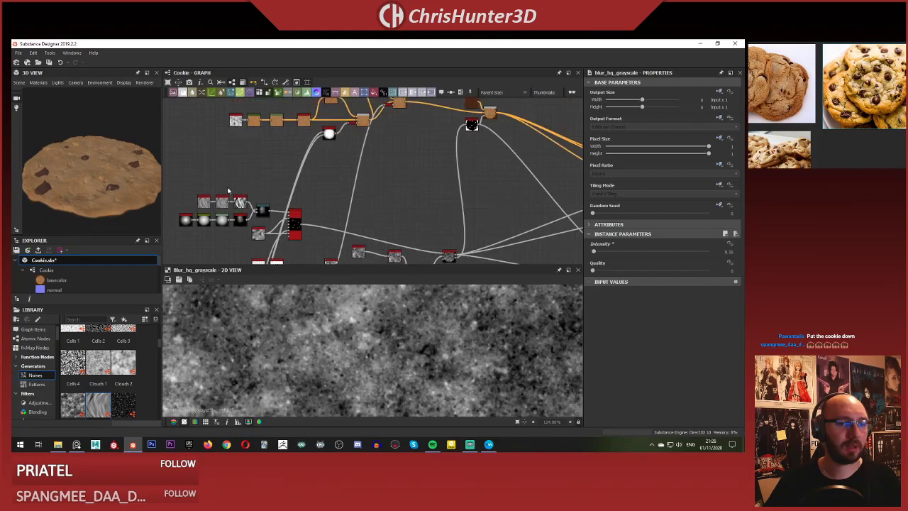
# Soften the cookie's edge falloff by shifting the upper point of the Curve after the Non Uniform Blur to about 0.9.
pyautogui.moveTo(229, 190); pyautogui.dragTo(358, 130, button='middle')
pyautogui.scroll(8, 378, 187)
pyautogui.moveTo(393, 175); pyautogui.dragTo(388, 201, button='middle')
pyautogui.scroll(4, 389, 198)
pyautogui.doubleClick(354, 154)
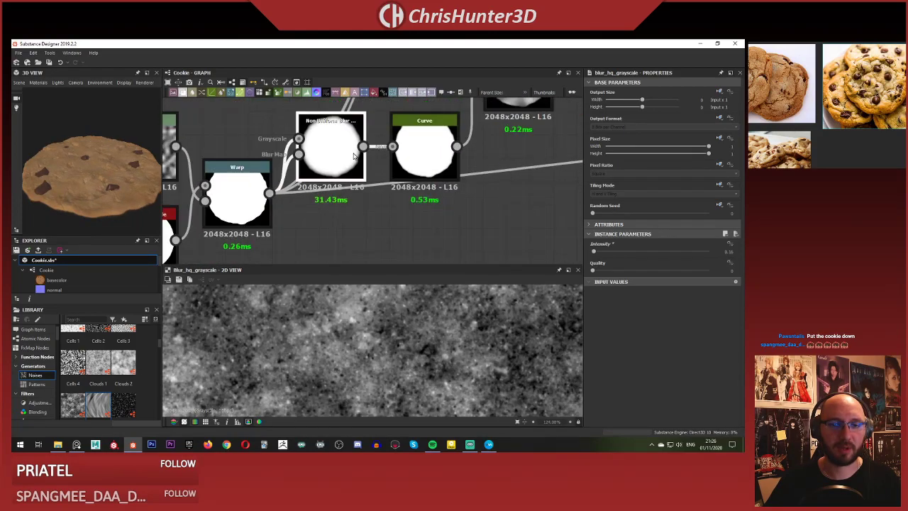
pyautogui.moveTo(310, 174); pyautogui.dragTo(368, 210, button='middle')
pyautogui.scroll(-12, 441, 341)
pyautogui.scroll(1, 439, 344)
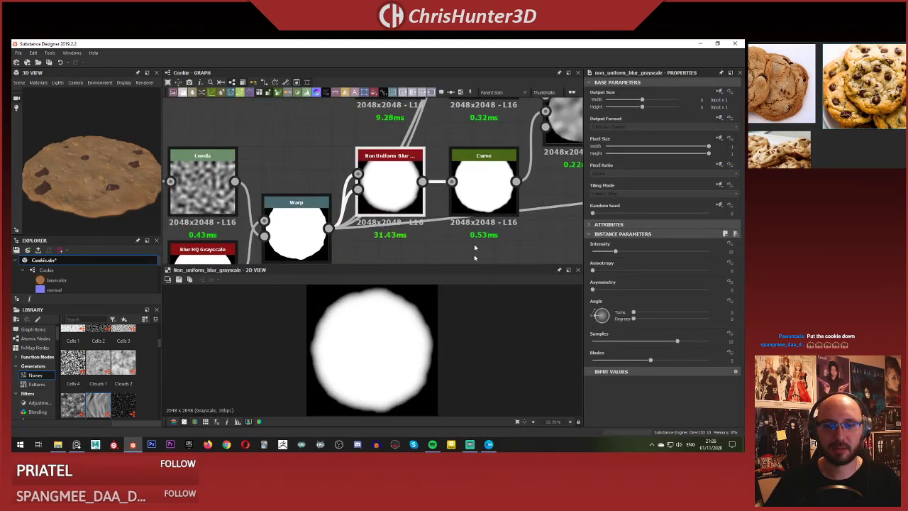
pyautogui.scroll(2, 454, 181)
pyautogui.click(442, 184)
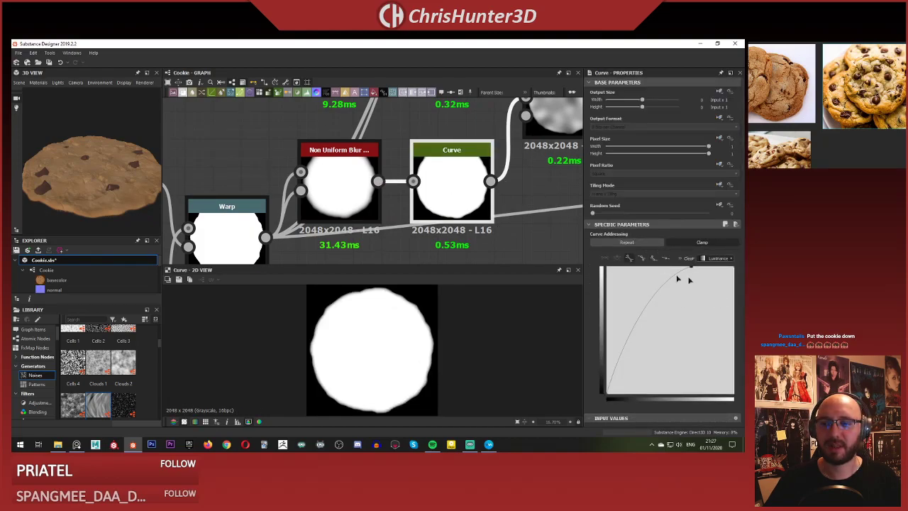
pyautogui.moveTo(692, 269); pyautogui.dragTo(713, 266)
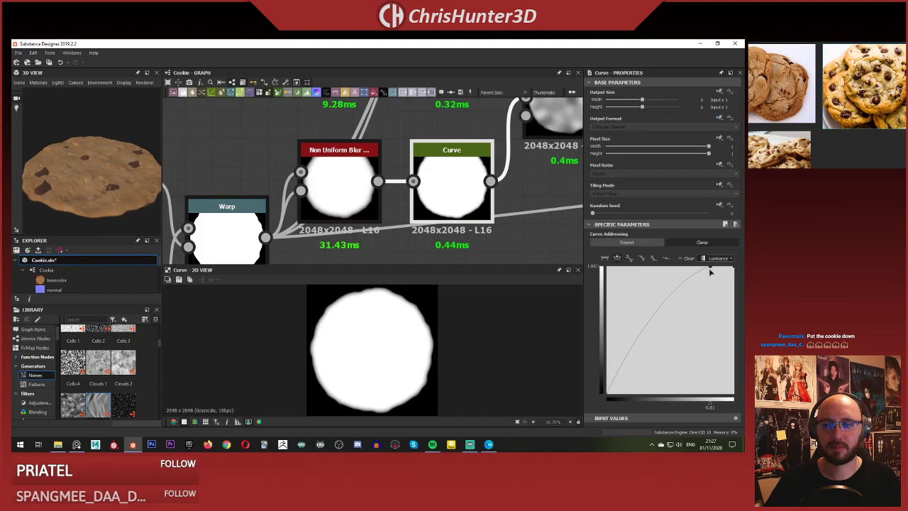
pyautogui.moveTo(711, 270); pyautogui.dragTo(723, 268)
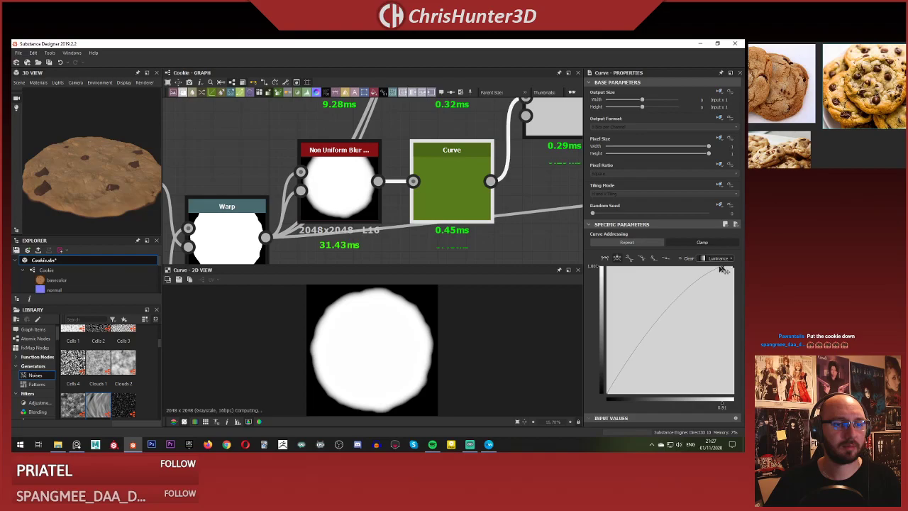
# Examine the reshaped edge and the surface of the 3D cookie from different angles and distances.
pyautogui.moveTo(60, 150); pyautogui.dragTo(110, 165)
pyautogui.scroll(4, 113, 144)
pyautogui.moveTo(91, 167); pyautogui.dragTo(77, 146, button='middle')
pyautogui.scroll(2, 85, 166)
pyautogui.scroll(-2, 72, 162)
pyautogui.moveTo(72, 159)
pyautogui.mouseDown()
pyautogui.moveTo(109, 139)
pyautogui.moveTo(67, 146)
pyautogui.mouseUp()
pyautogui.scroll(3, 46, 173)
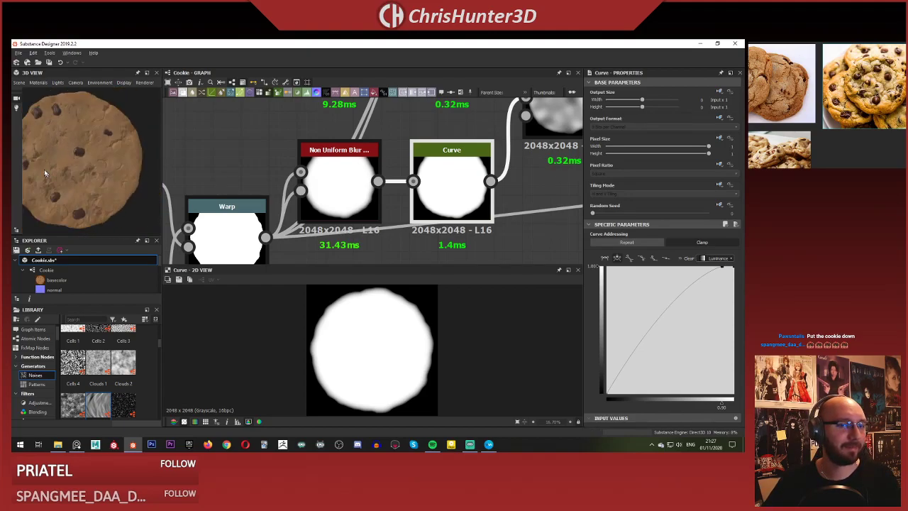
pyautogui.moveTo(44, 173); pyautogui.dragTo(97, 146)
pyautogui.scroll(4, 90, 147)
pyautogui.scroll(-3, 98, 153)
pyautogui.scroll(-3, 99, 154)
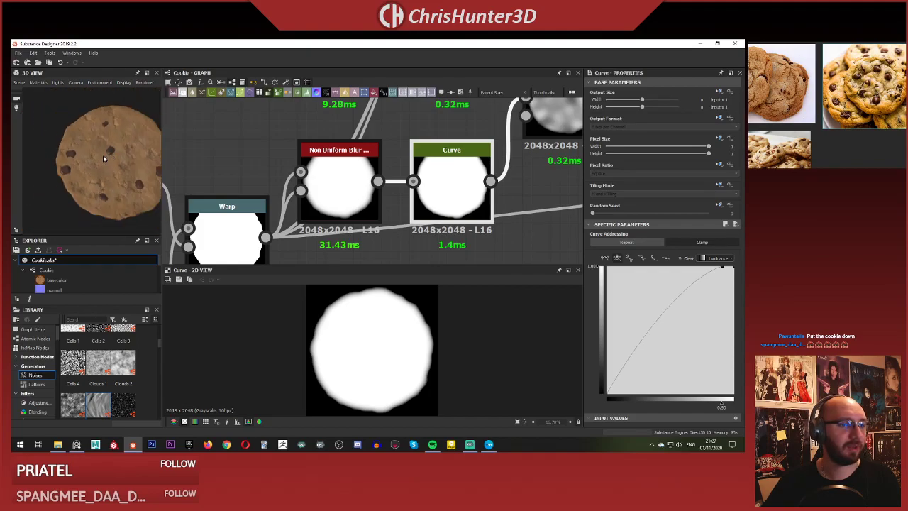
pyautogui.moveTo(105, 156); pyautogui.dragTo(79, 146, button='middle')
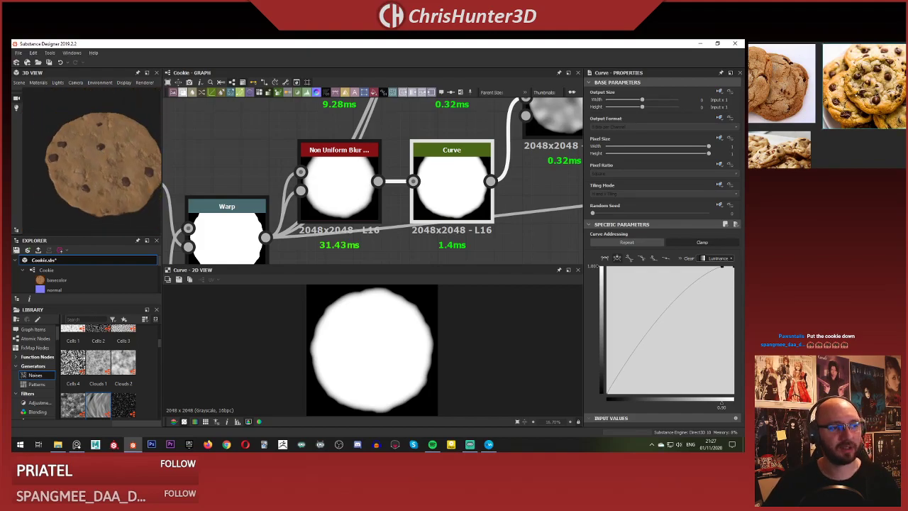
# Study the cookie reference photos up close and compare their shape and surface with the 3D cookie.
pyautogui.scroll(2, 879, 86)
pyautogui.scroll(-4, 879, 86)
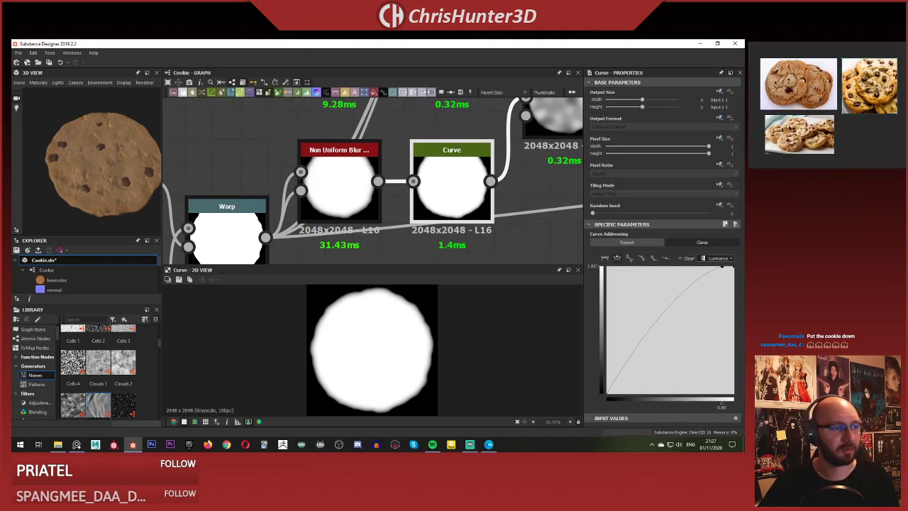
pyautogui.scroll(2, 781, 87)
pyautogui.click(892, 90)
pyautogui.scroll(-4, 781, 87)
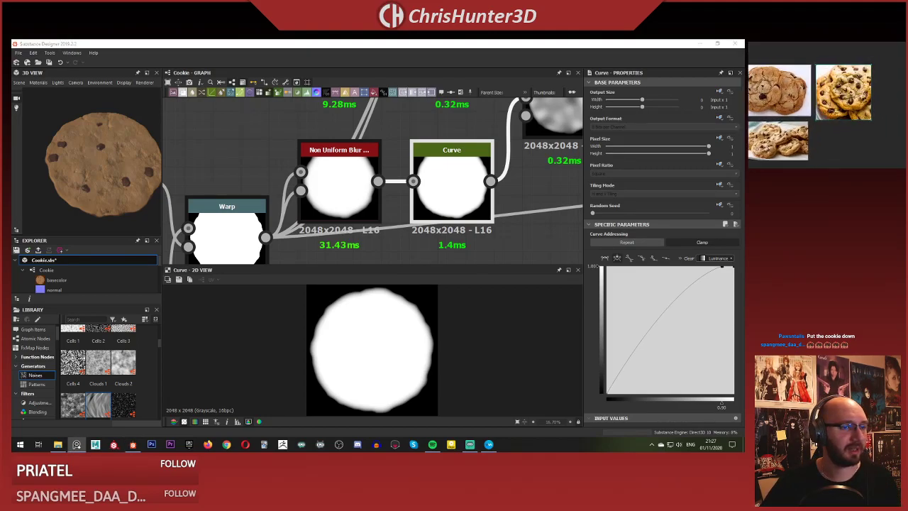
pyautogui.scroll(6, 835, 90)
pyautogui.scroll(-6, 836, 90)
pyautogui.scroll(2, 835, 91)
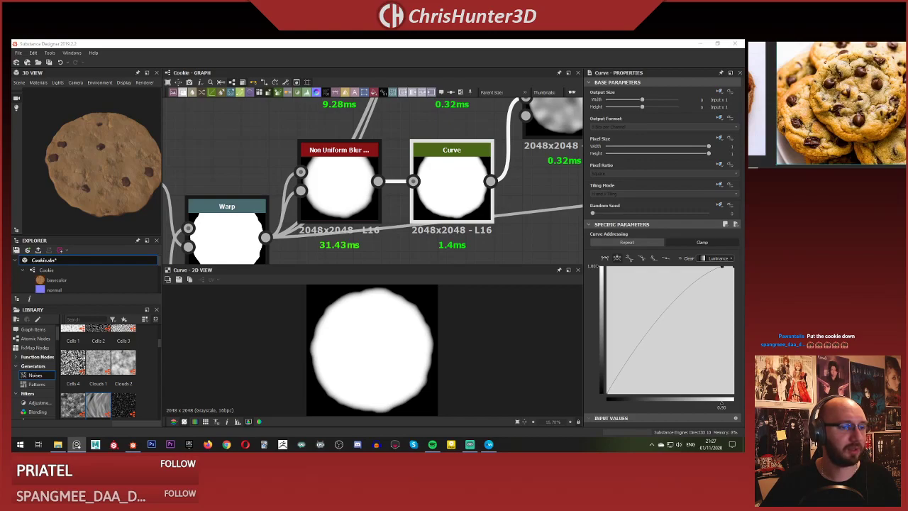
pyautogui.scroll(-3, 836, 91)
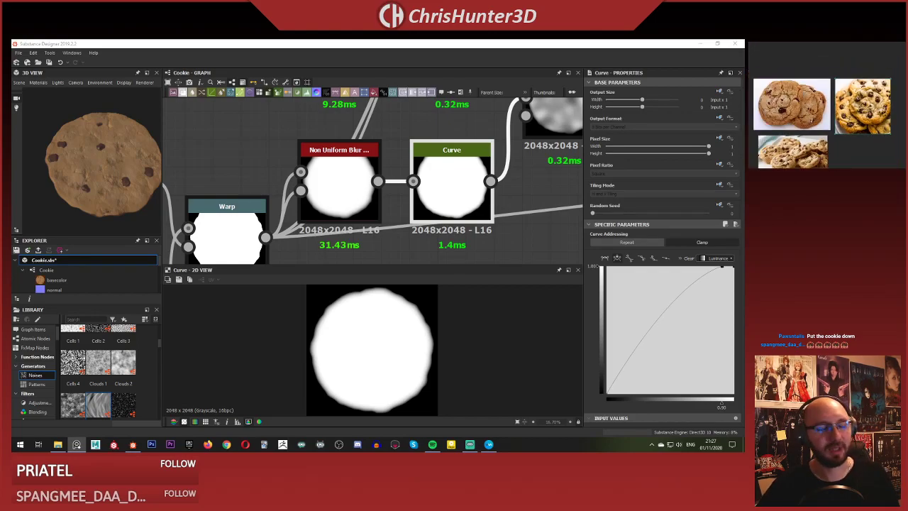
pyautogui.scroll(-1, 787, 142)
pyautogui.scroll(4, 787, 142)
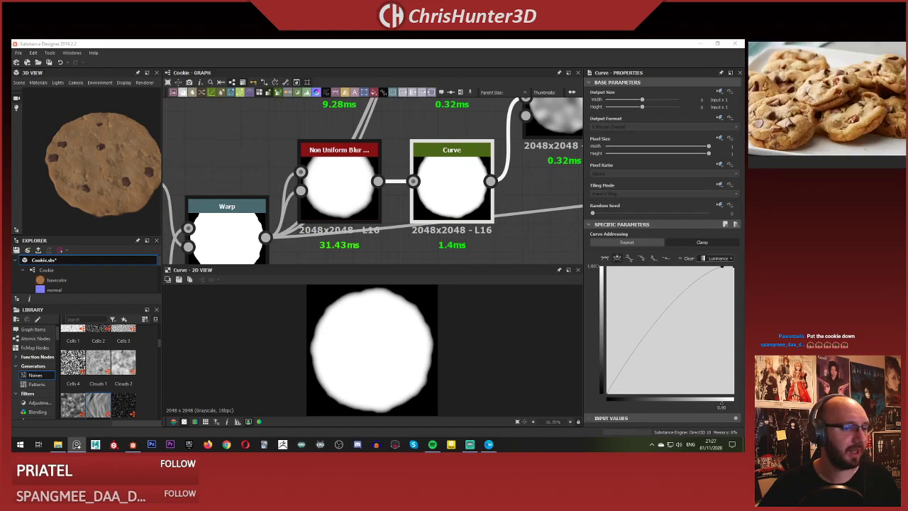
# Study the reference cookie photos up close and compare their surface and chips with the 3D cookie.
pyautogui.scroll(-2, 827, 99)
pyautogui.scroll(3, 827, 99)
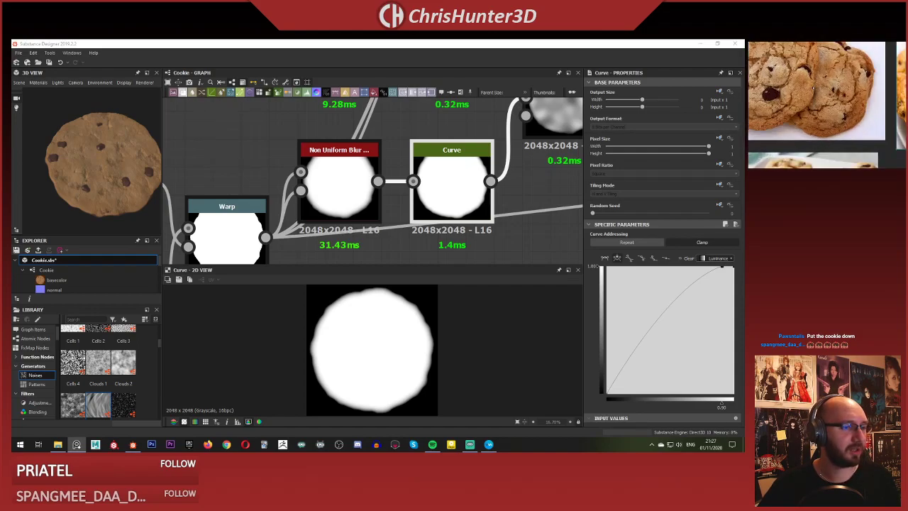
pyautogui.scroll(-1, 827, 117)
pyautogui.scroll(-2, 827, 105)
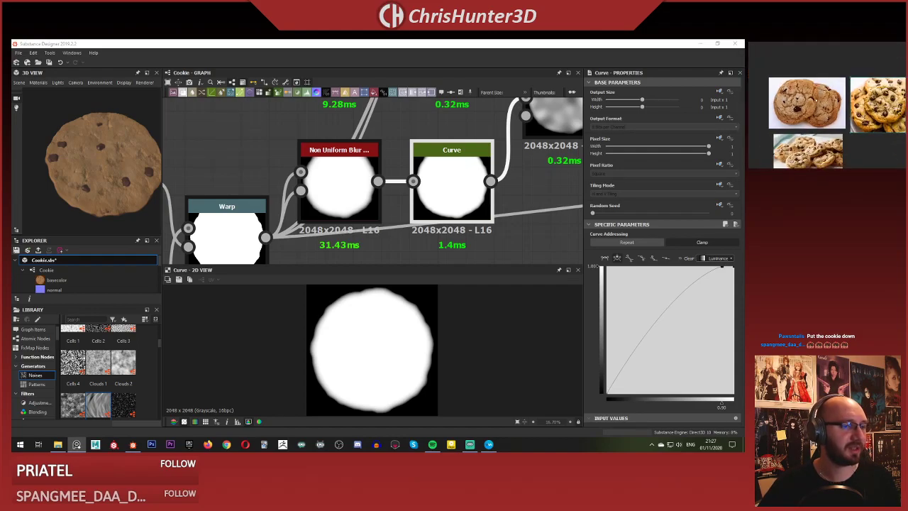
pyautogui.scroll(2, 827, 105)
pyautogui.scroll(-2, 827, 105)
pyautogui.scroll(3, 827, 105)
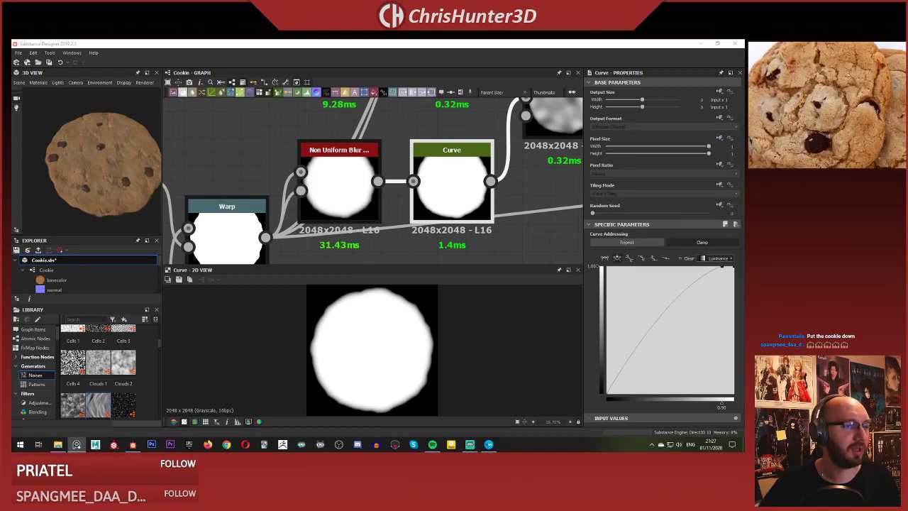
pyautogui.scroll(3, 113, 160)
pyautogui.moveTo(113, 161)
pyautogui.mouseDown()
pyautogui.moveTo(87, 174)
pyautogui.moveTo(98, 151)
pyautogui.mouseUp()
pyautogui.scroll(-4, 98, 152)
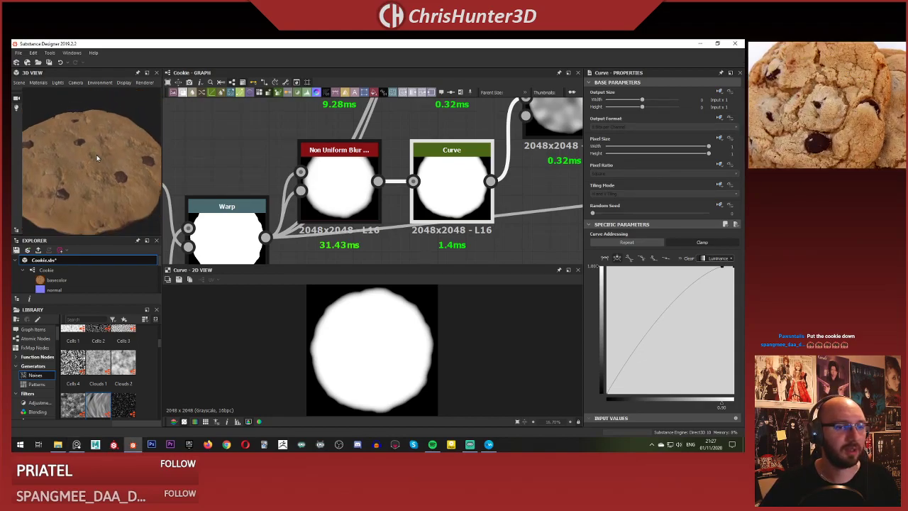
pyautogui.scroll(-2, 827, 105)
pyautogui.moveTo(896, 122); pyautogui.dragTo(753, 97, button='middle')
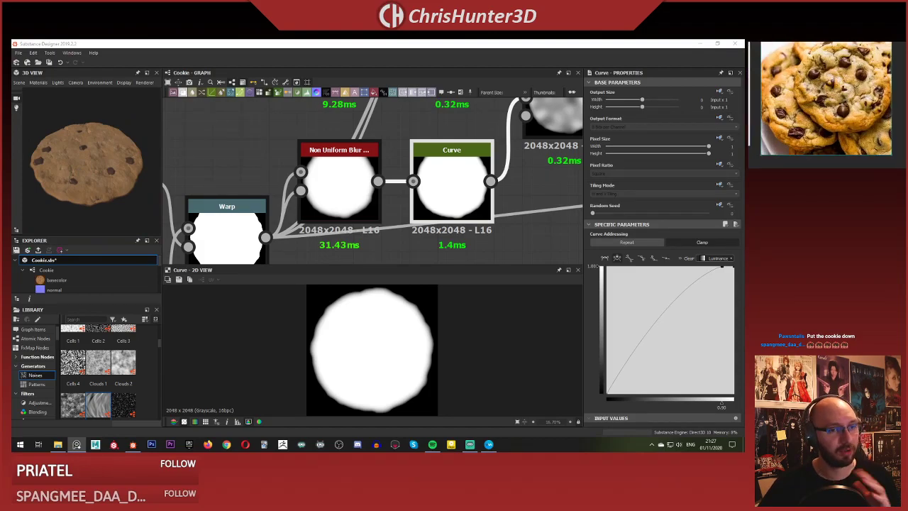
# Examine the 3D cookie's top surface and edge from several angles and distances against the full set of reference photos.
pyautogui.scroll(4, 65, 171)
pyautogui.moveTo(65, 170); pyautogui.dragTo(87, 134)
pyautogui.scroll(-3, 103, 178)
pyautogui.scroll(-2, 84, 159)
pyautogui.scroll(-3, 87, 154)
pyautogui.scroll(-5, 825, 99)
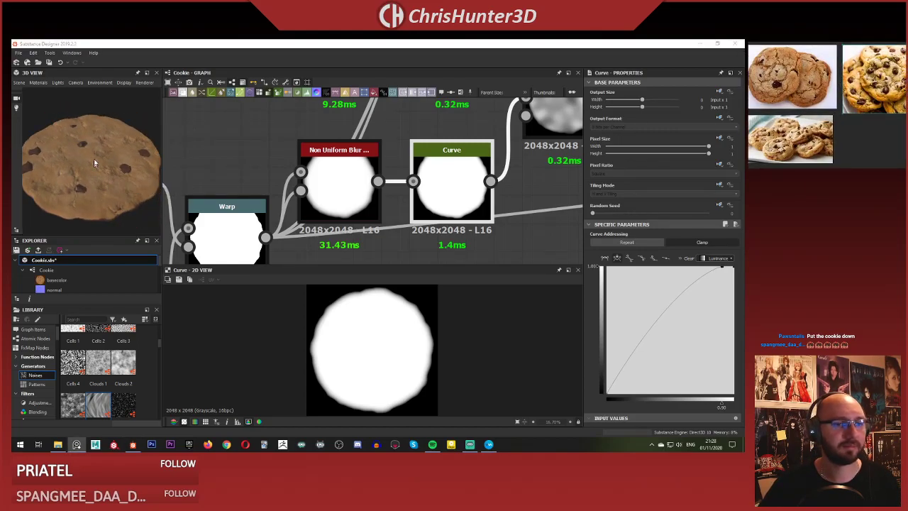
pyautogui.moveTo(94, 164); pyautogui.dragTo(93, 191)
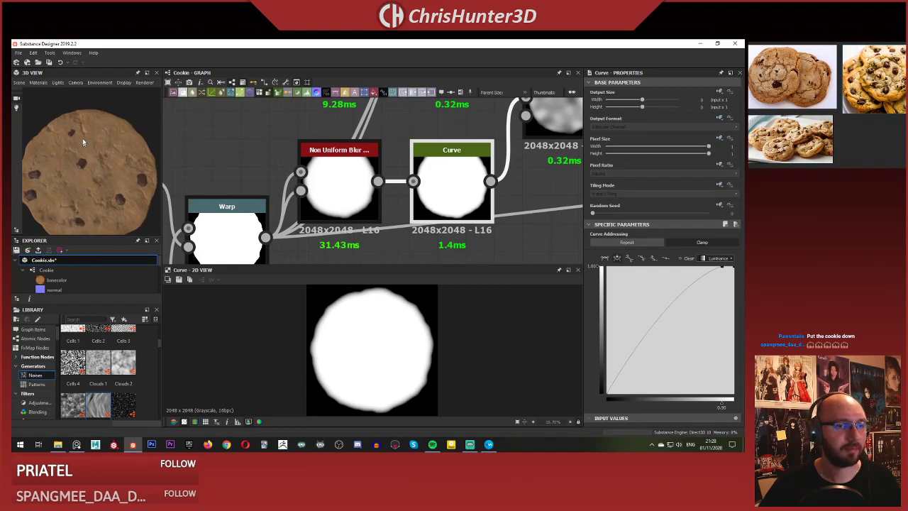
pyautogui.scroll(5, 82, 141)
pyautogui.moveTo(86, 144)
pyautogui.mouseDown()
pyautogui.moveTo(97, 153)
pyautogui.moveTo(115, 109)
pyautogui.moveTo(98, 133)
pyautogui.moveTo(73, 143)
pyautogui.mouseUp()
pyautogui.scroll(-4, 126, 206)
pyautogui.moveTo(99, 180); pyautogui.dragTo(71, 153)
pyautogui.scroll(-1, 72, 150)
pyautogui.scroll(-1, 245, 146)
pyautogui.scroll(-3, 263, 155)
# Inspect the Histogram Scan mask fed by Clouds 2 and the grayscale Blend it drives.
pyautogui.moveTo(284, 146); pyautogui.dragTo(361, 205, button='middle')
pyautogui.scroll(-2, 360, 205)
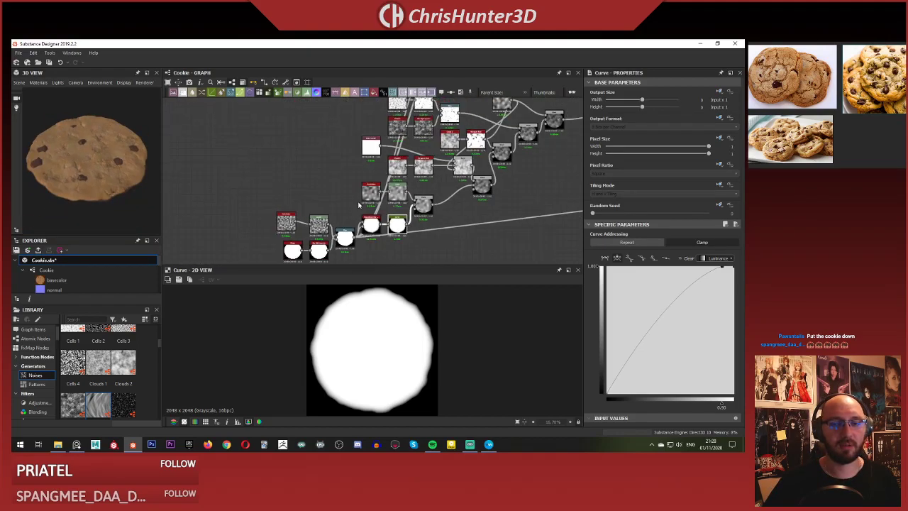
pyautogui.moveTo(482, 156); pyautogui.dragTo(429, 200, button='middle')
pyautogui.scroll(4, 420, 161)
pyautogui.doubleClick(424, 165)
pyautogui.moveTo(441, 256); pyautogui.dragTo(380, 270, button='middle')
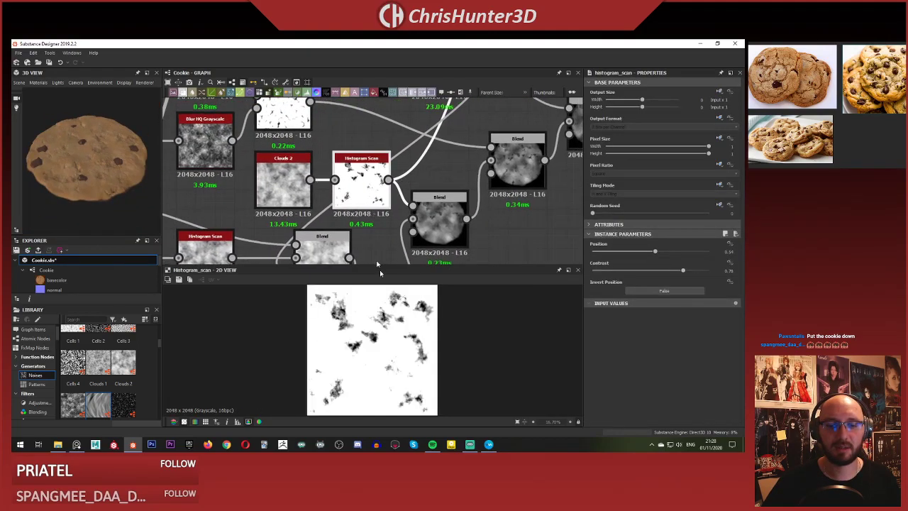
pyautogui.doubleClick(435, 218)
pyautogui.doubleClick(382, 188)
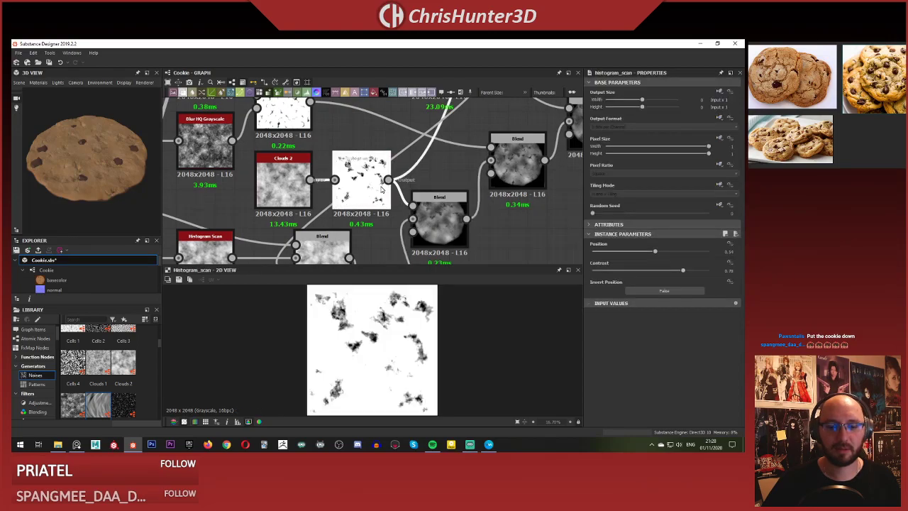
pyautogui.scroll(-3, 383, 188)
# Darken the HSL node feeding the foreground of the second base-colour Blend, setting lightness to 0.42 and saturation to 0.49.
pyautogui.moveTo(497, 212); pyautogui.dragTo(358, 252, button='middle')
pyautogui.moveTo(344, 113); pyautogui.dragTo(366, 296, button='middle')
pyautogui.scroll(5, 400, 164)
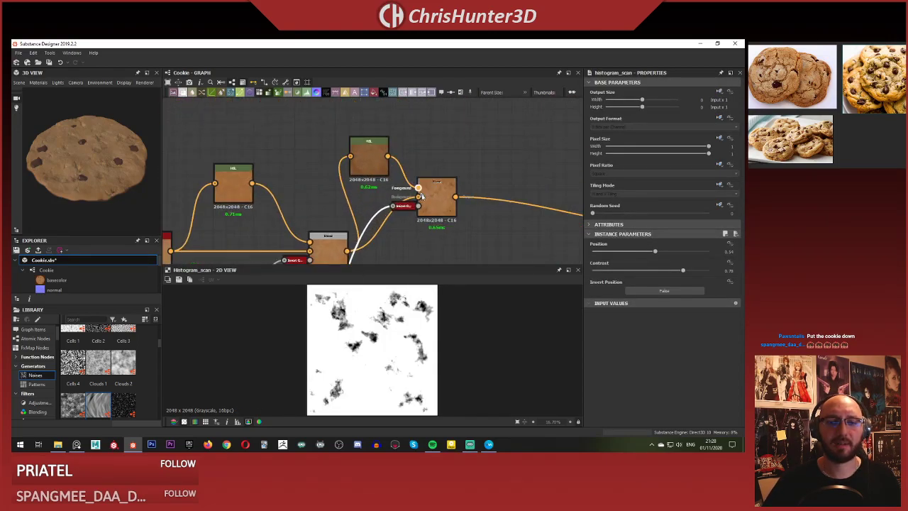
pyautogui.doubleClick(441, 205)
pyautogui.moveTo(382, 203); pyautogui.dragTo(405, 153, button='middle')
pyautogui.doubleClick(310, 212)
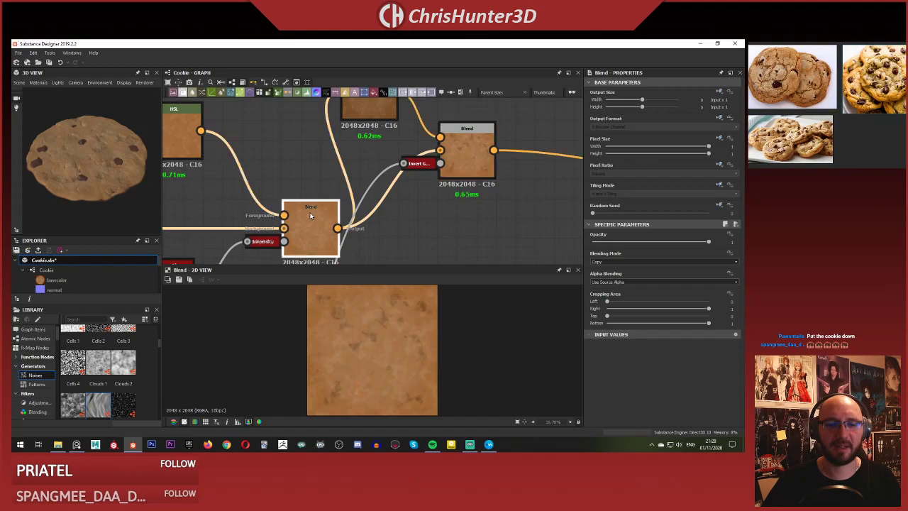
pyautogui.doubleClick(473, 146)
pyautogui.moveTo(149, 150); pyautogui.dragTo(78, 170)
pyautogui.moveTo(387, 152); pyautogui.dragTo(395, 186, button='middle')
pyautogui.doubleClick(365, 129)
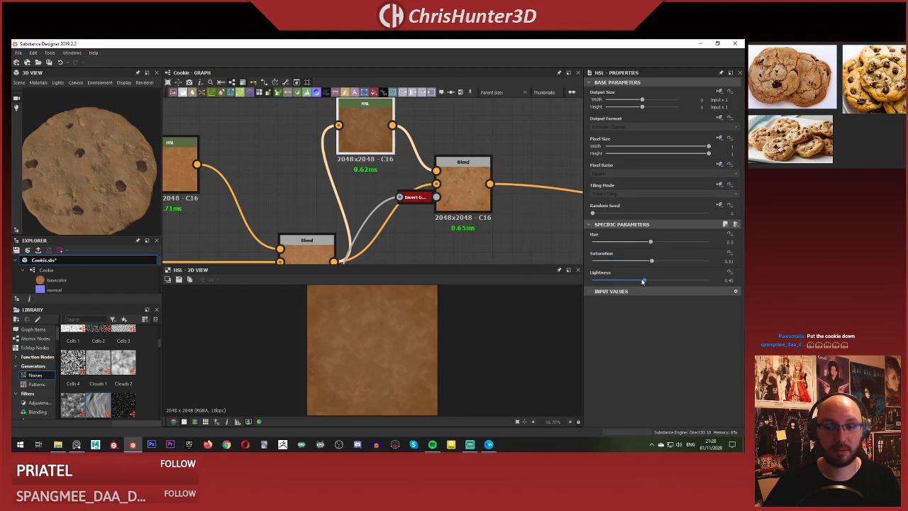
pyautogui.moveTo(643, 281); pyautogui.dragTo(641, 281)
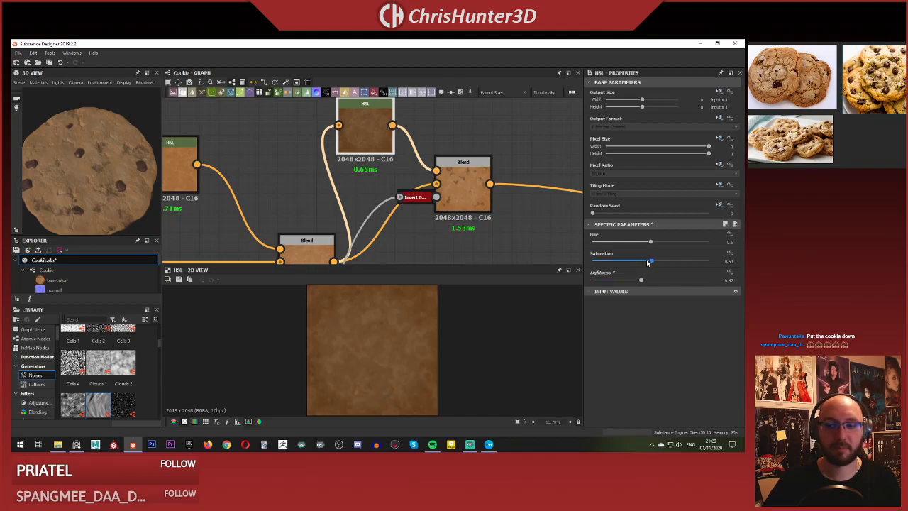
pyautogui.moveTo(647, 263); pyautogui.dragTo(650, 263)
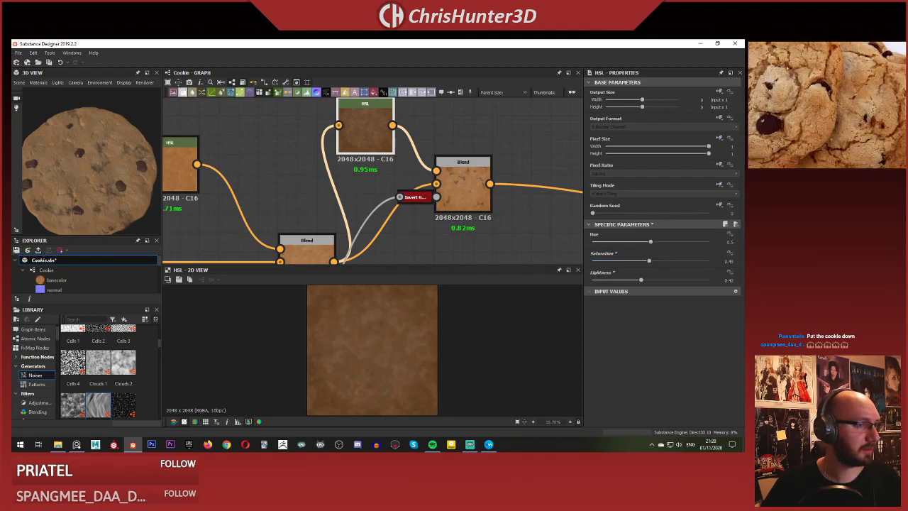
# Check the reference photos for colour and inspect the grayscale Blend that combines the Uniform Color nodes with the chip mask.
pyautogui.doubleClick(793, 73)
pyautogui.scroll(-4, 327, 204)
pyautogui.moveTo(431, 209); pyautogui.dragTo(384, 141, button='middle')
pyautogui.scroll(1, 384, 140)
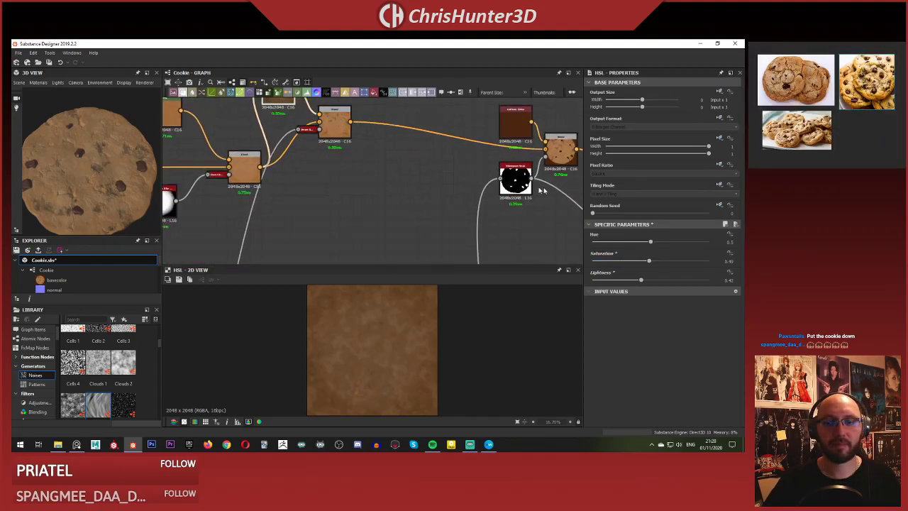
pyautogui.scroll(-3, 532, 188)
pyautogui.scroll(-1, 292, 117)
pyautogui.moveTo(426, 220); pyautogui.dragTo(263, 113, button='middle')
pyautogui.scroll(6, 449, 151)
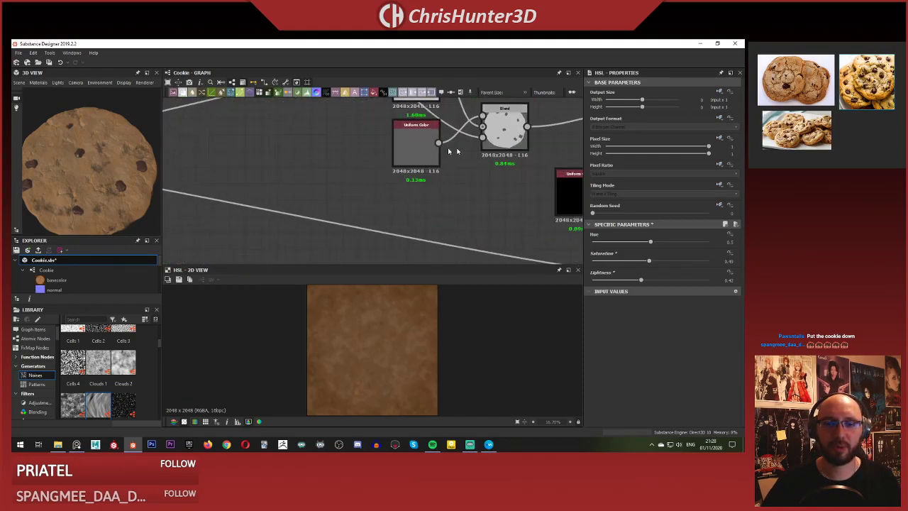
pyautogui.doubleClick(498, 126)
pyautogui.scroll(-3, 483, 145)
pyautogui.moveTo(480, 150); pyautogui.dragTo(241, 117, button='middle')
pyautogui.scroll(3, 410, 234)
# Set the Ambient Occlusion node's Height Scale to 15 cm.
pyautogui.doubleClick(447, 215)
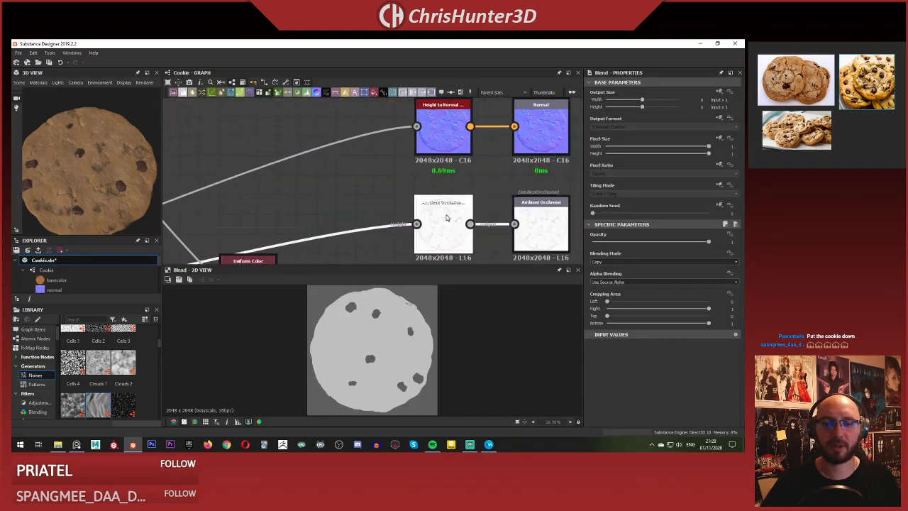
pyautogui.scroll(3, 333, 351)
pyautogui.scroll(-2, 337, 351)
pyautogui.scroll(-2, 385, 341)
pyautogui.press('f')
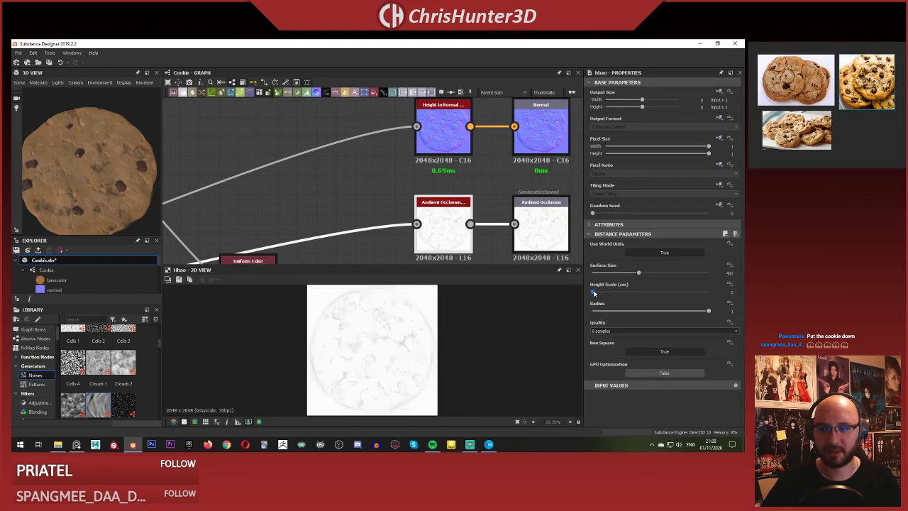
pyautogui.moveTo(594, 293); pyautogui.dragTo(594, 291)
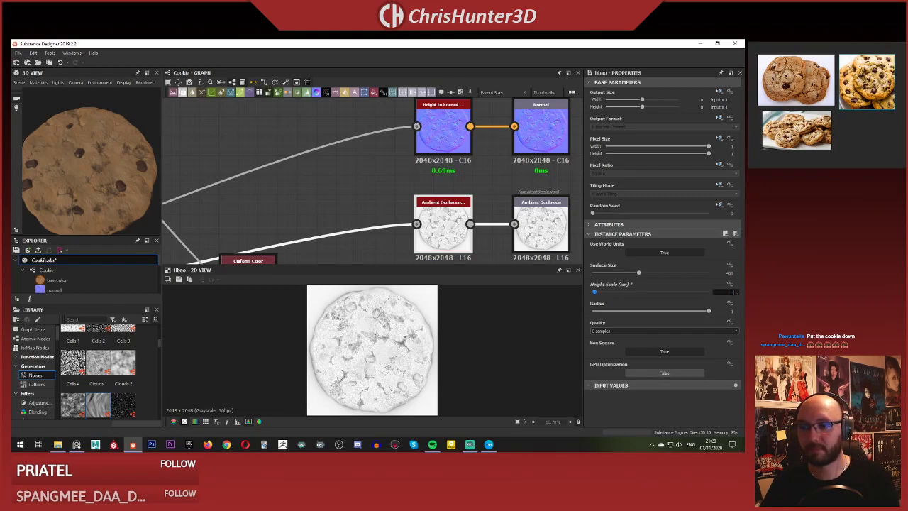
pyautogui.press('Return')
pyautogui.scroll(2, 93, 161)
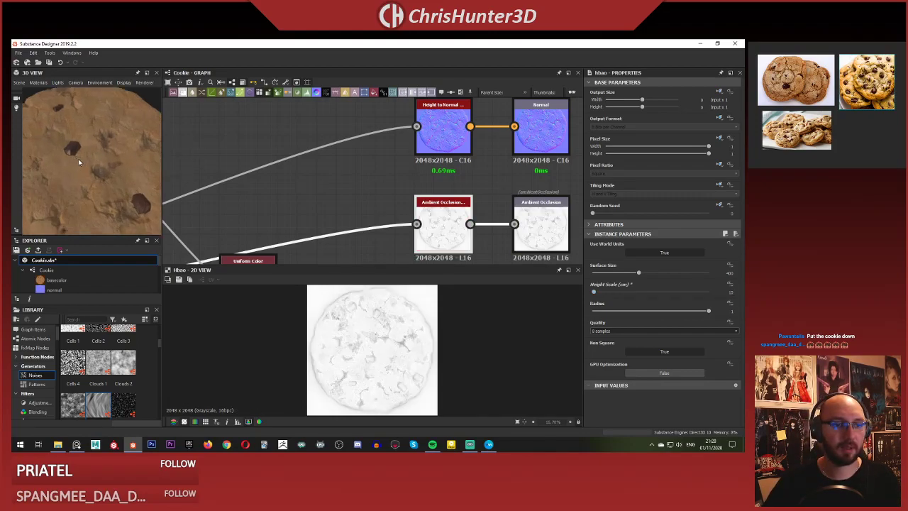
pyautogui.moveTo(92, 161); pyautogui.dragTo(93, 125)
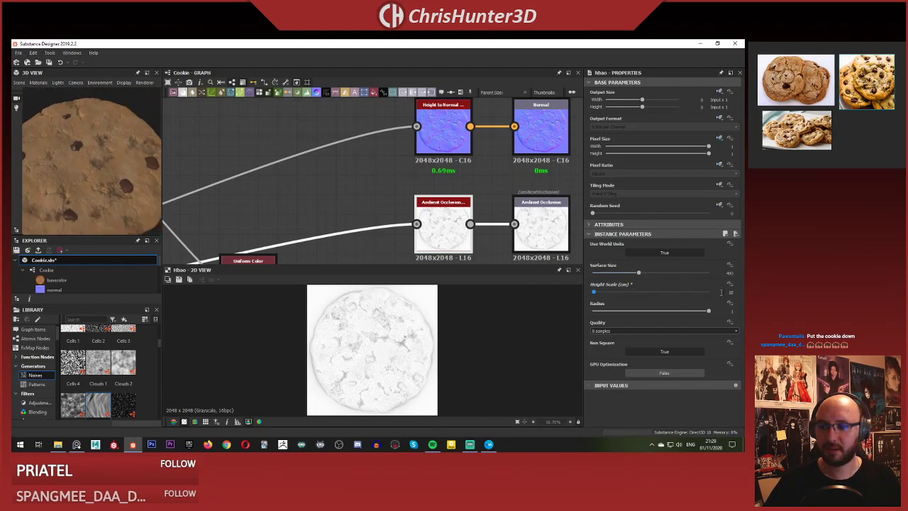
pyautogui.write('15')
pyautogui.press('Return')
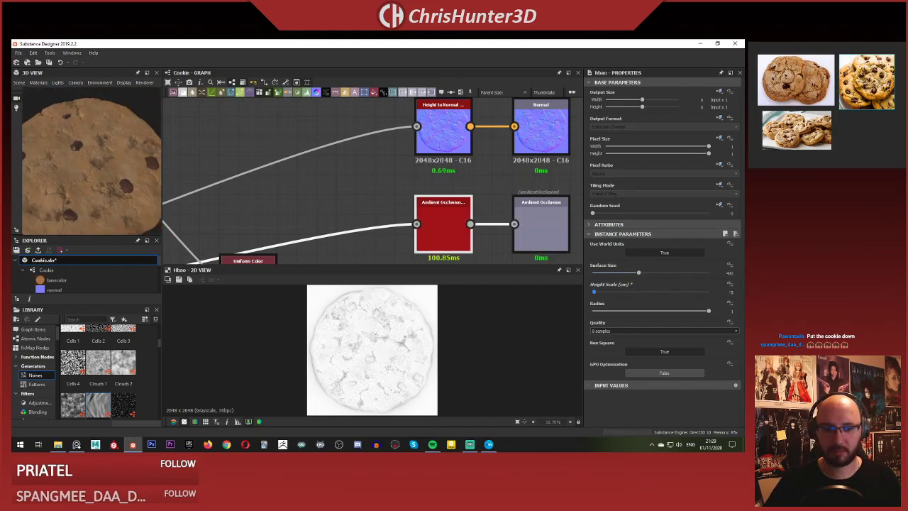
# Show the graph's outputs in the 3D view and examine the cookie's surface up close.
pyautogui.moveTo(80, 148)
pyautogui.mouseDown()
pyautogui.moveTo(114, 177)
pyautogui.moveTo(95, 142)
pyautogui.mouseUp()
pyautogui.scroll(2, 81, 155)
pyautogui.scroll(-4, 199, 171)
pyautogui.rightClick(289, 165)
pyautogui.rightClick(256, 164)
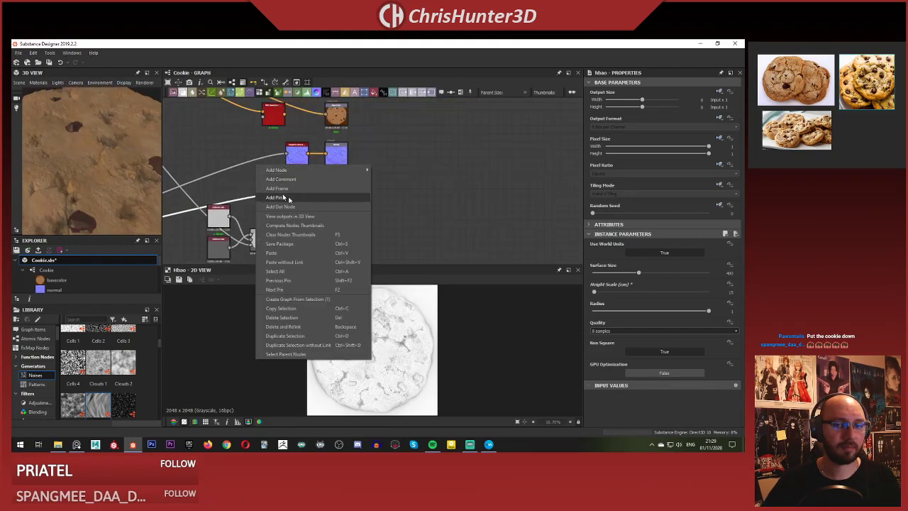
pyautogui.click(294, 217)
pyautogui.scroll(-4, 62, 162)
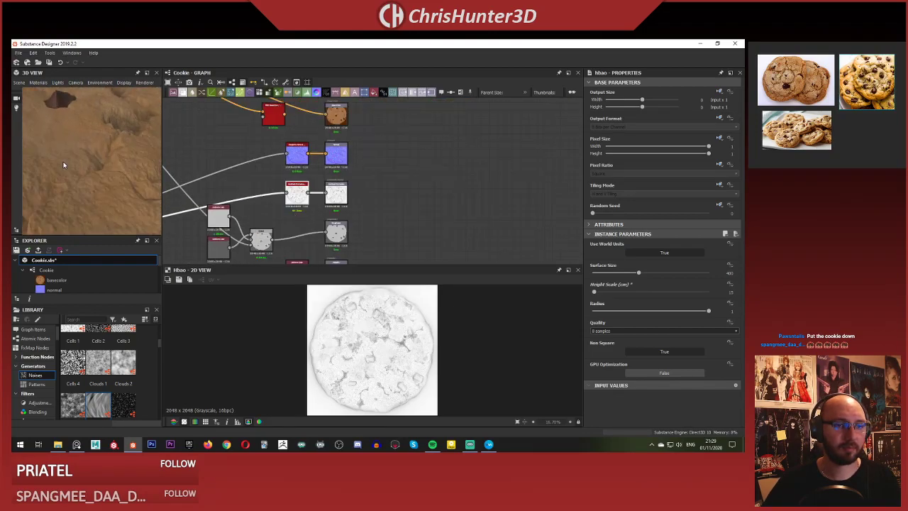
pyautogui.moveTo(72, 147); pyautogui.dragTo(70, 172)
pyautogui.scroll(3, 105, 157)
pyautogui.moveTo(111, 141)
pyautogui.mouseDown()
pyautogui.moveTo(147, 239)
pyautogui.moveTo(197, 234)
pyautogui.moveTo(114, 174)
pyautogui.moveTo(125, 209)
pyautogui.moveTo(73, 168)
pyautogui.moveTo(84, 150)
pyautogui.moveTo(185, 171)
pyautogui.moveTo(96, 164)
pyautogui.moveTo(188, 191)
pyautogui.moveTo(107, 170)
pyautogui.moveTo(133, 159)
pyautogui.moveTo(139, 187)
pyautogui.moveTo(176, 173)
pyautogui.moveTo(126, 162)
pyautogui.moveTo(141, 131)
pyautogui.moveTo(105, 156)
pyautogui.moveTo(127, 154)
pyautogui.moveTo(106, 151)
pyautogui.moveTo(90, 202)
pyautogui.moveTo(112, 193)
pyautogui.moveTo(73, 175)
pyautogui.moveTo(107, 187)
pyautogui.moveTo(107, 149)
pyautogui.mouseUp()
pyautogui.scroll(5, 140, 186)
pyautogui.scroll(-5, 309, 213)
# Compare the edge of the opacity output mask with the Curve and Warp results of the cookie shape.
pyautogui.moveTo(287, 261); pyautogui.dragTo(340, 286, button='middle')
pyautogui.scroll(3, 415, 192)
pyautogui.scroll(3, 428, 191)
pyautogui.doubleClick(410, 221)
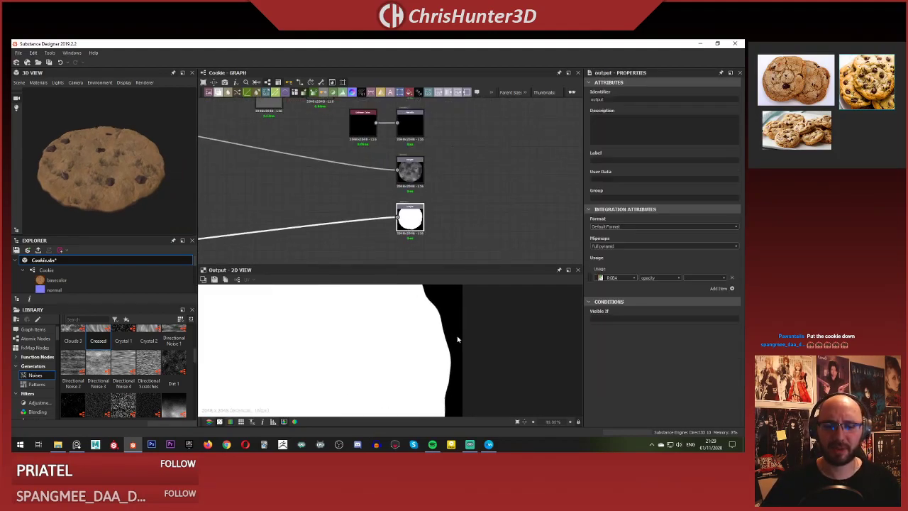
pyautogui.scroll(-5, 393, 178)
pyautogui.scroll(3, 393, 178)
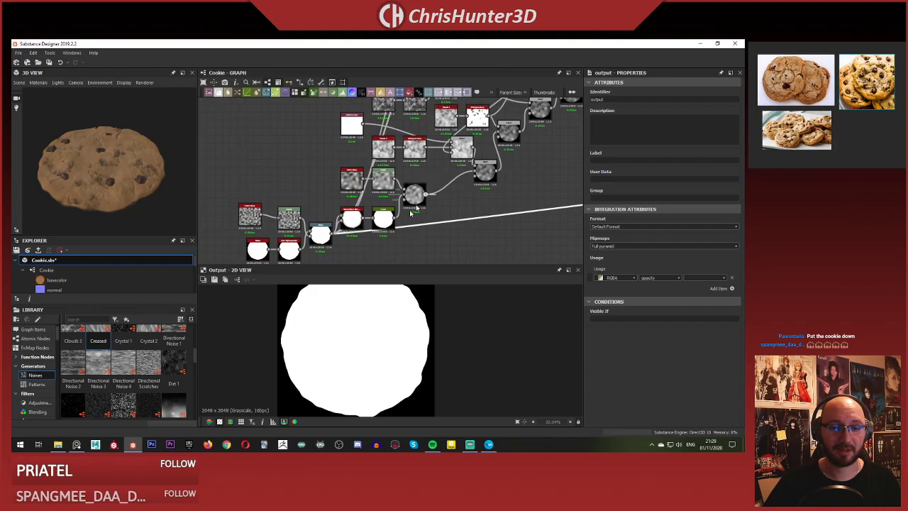
pyautogui.doubleClick(383, 219)
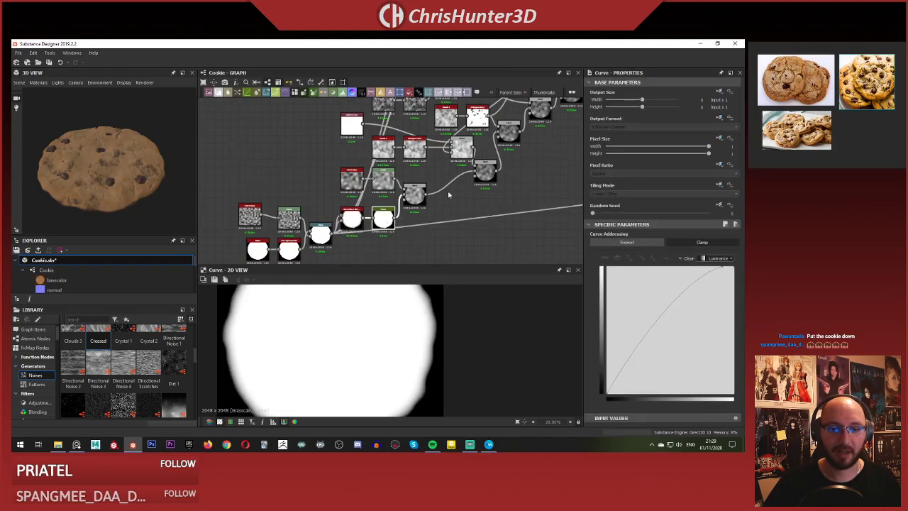
pyautogui.moveTo(447, 191); pyautogui.dragTo(402, 197, button='middle')
pyautogui.click(274, 245)
pyautogui.scroll(-3, 331, 231)
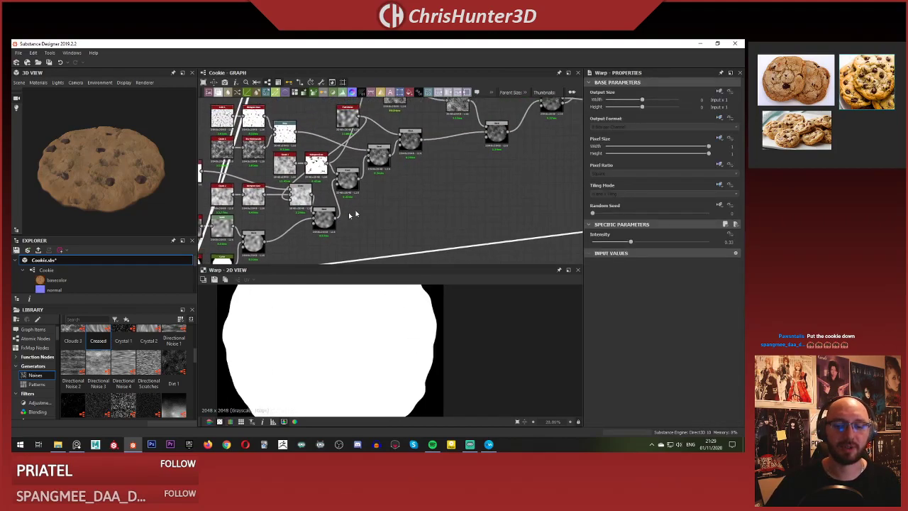
pyautogui.scroll(5, 426, 326)
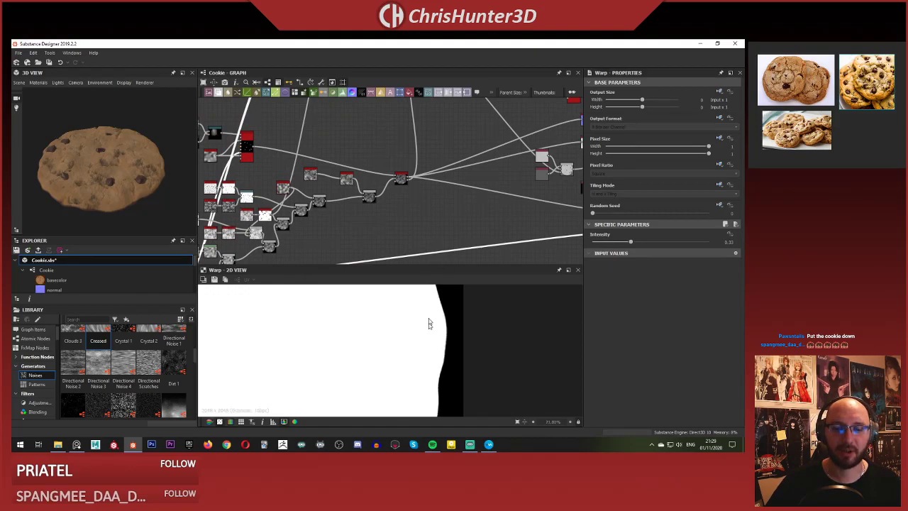
# Check the cookie's outer edge in the Height Blend, Curve and opacity output previews and on the 3D cookie.
pyautogui.click(403, 177)
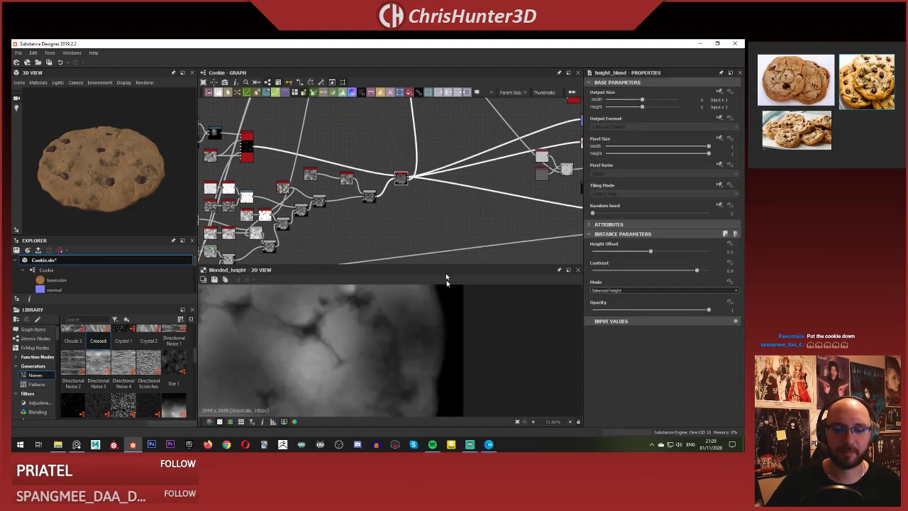
pyautogui.scroll(-4, 396, 203)
pyautogui.scroll(5, 324, 121)
pyautogui.moveTo(298, 226); pyautogui.dragTo(351, 147, button='middle')
pyautogui.click(359, 178)
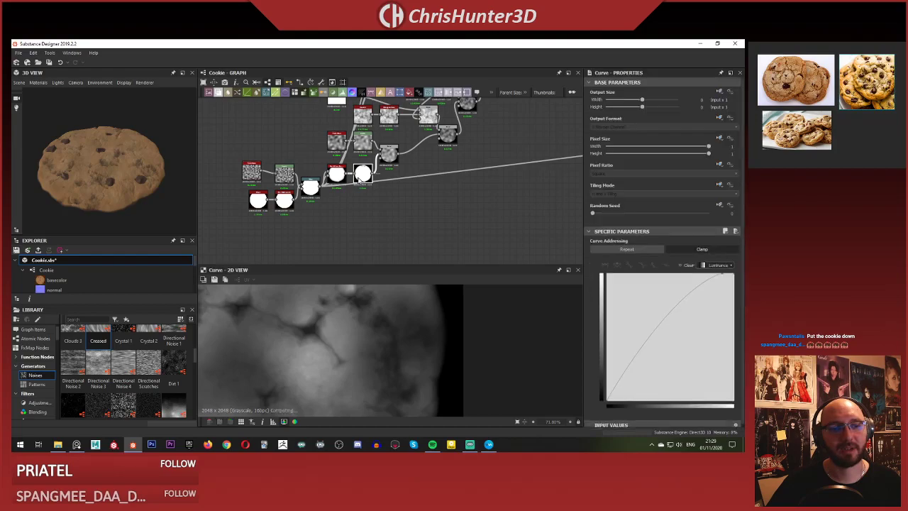
pyautogui.scroll(-2, 433, 165)
pyautogui.moveTo(546, 168); pyautogui.dragTo(435, 171, button='middle')
pyautogui.scroll(4, 439, 163)
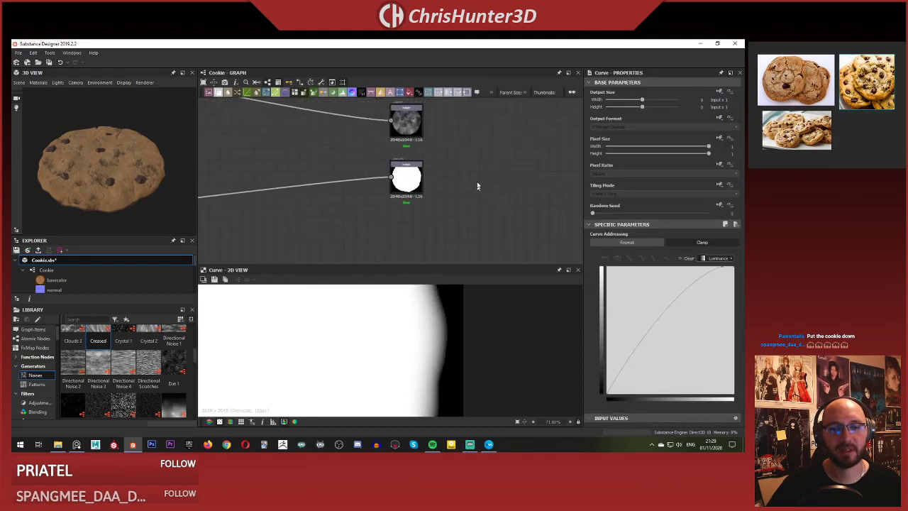
pyautogui.click(408, 178)
pyautogui.scroll(-5, 308, 229)
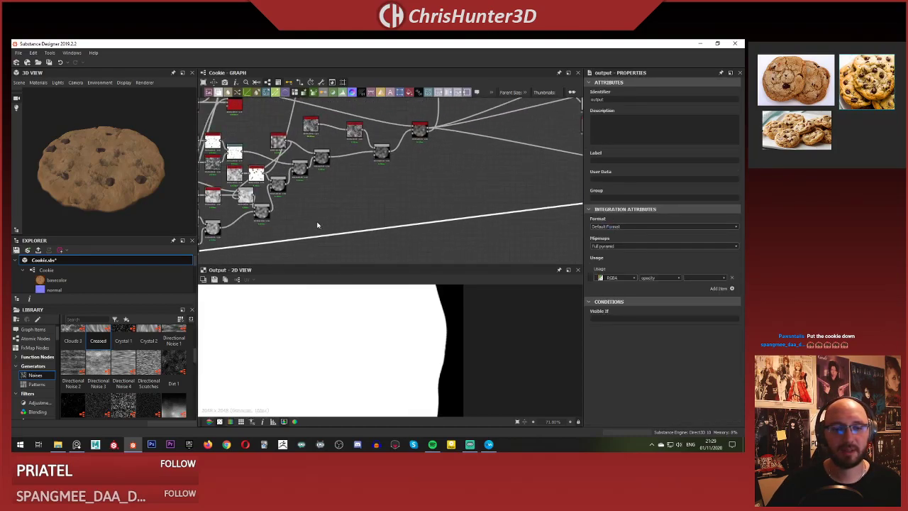
pyautogui.moveTo(152, 197); pyautogui.dragTo(149, 240)
pyautogui.scroll(3, 132, 219)
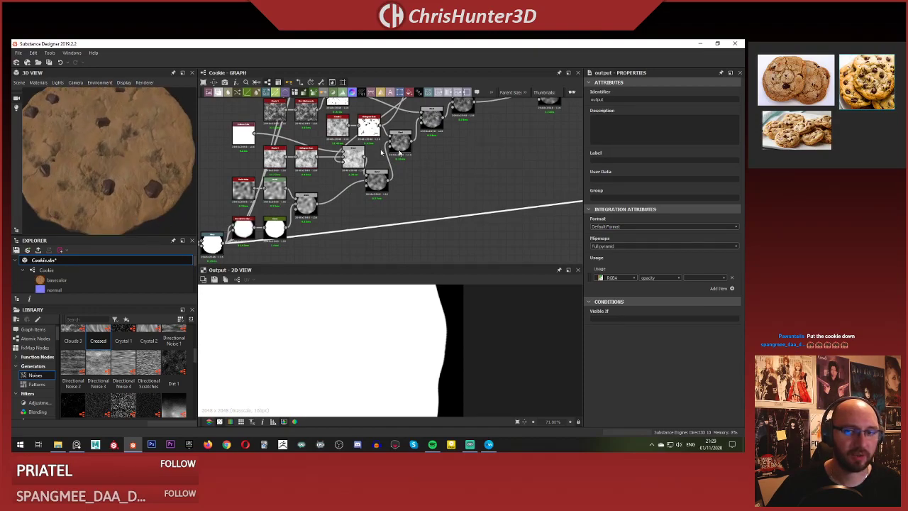
# Preview the successive Blend nodes of the cookie surface through to the Height Blend, examining the cookie's edge.
pyautogui.scroll(-5, 400, 152)
pyautogui.moveTo(424, 181); pyautogui.dragTo(316, 210, button='middle')
pyautogui.scroll(5, 373, 185)
pyautogui.scroll(-1, 322, 140)
pyautogui.moveTo(322, 139); pyautogui.dragTo(486, 199, button='middle')
pyautogui.moveTo(346, 208); pyautogui.dragTo(379, 181, button='middle')
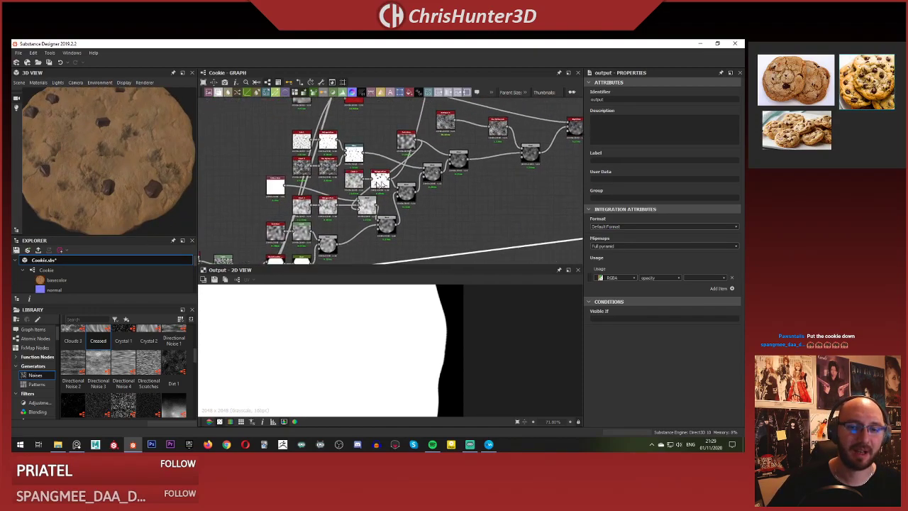
pyautogui.scroll(2, 424, 174)
pyautogui.doubleClick(437, 170)
pyautogui.moveTo(456, 199); pyautogui.dragTo(389, 202, button='middle')
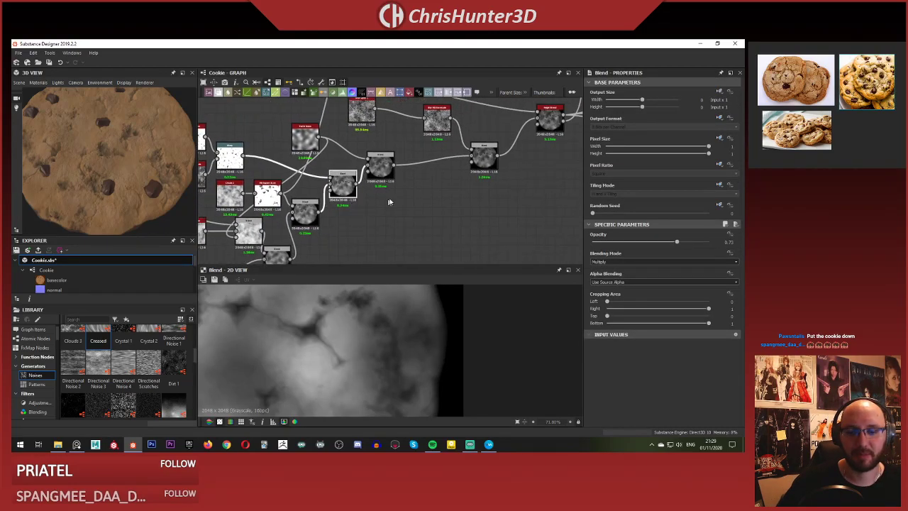
pyautogui.doubleClick(384, 172)
pyautogui.moveTo(469, 185); pyautogui.dragTo(414, 222, button='middle')
pyautogui.doubleClick(411, 175)
pyautogui.doubleClick(421, 149)
pyautogui.scroll(-2, 406, 180)
pyautogui.scroll(3, 426, 178)
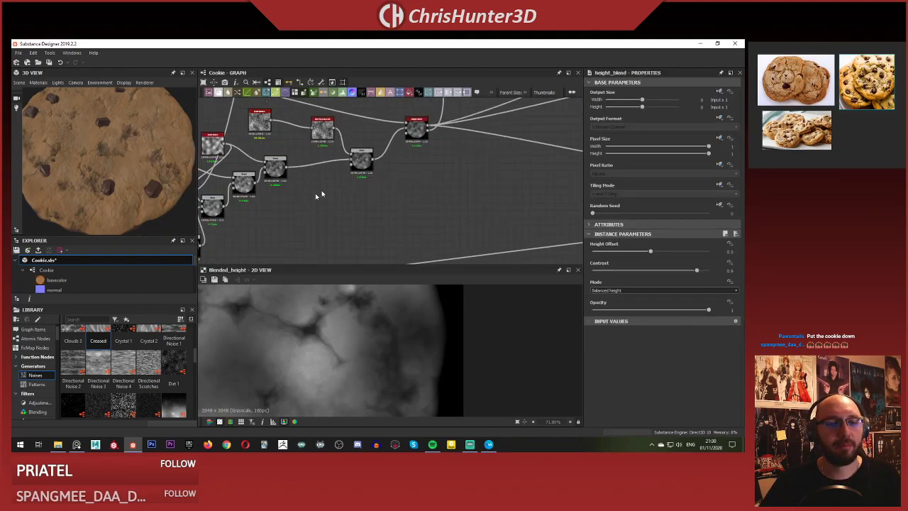
# Examine the cookie's lower edge in the Multiply Blend results that lead into the Height Blend.
pyautogui.scroll(-2, 386, 181)
pyautogui.scroll(3, 387, 181)
pyautogui.doubleClick(358, 144)
pyautogui.moveTo(330, 176); pyautogui.dragTo(412, 126, button='middle')
pyautogui.doubleClick(359, 167)
pyautogui.scroll(-3, 328, 342)
pyautogui.moveTo(408, 369); pyautogui.dragTo(419, 284, button='middle')
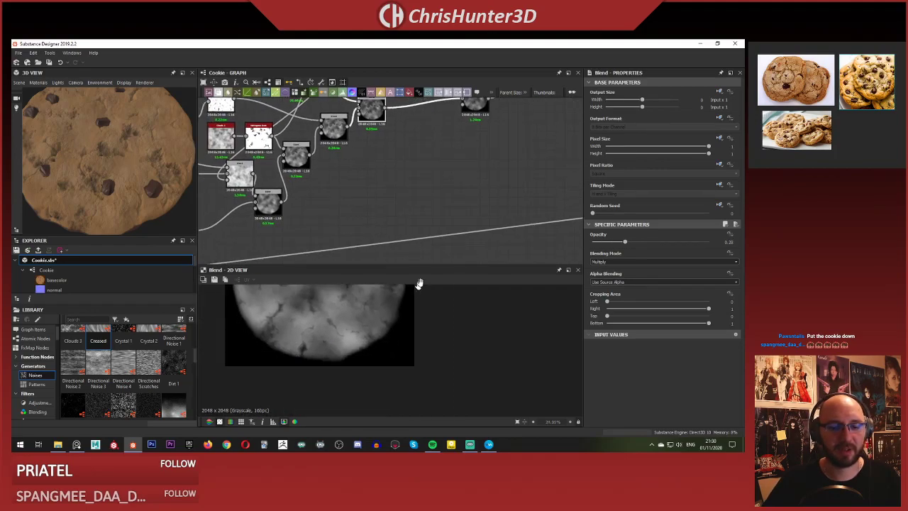
pyautogui.scroll(2, 361, 338)
pyautogui.moveTo(387, 329); pyautogui.dragTo(400, 359, button='middle')
pyautogui.scroll(-3, 321, 220)
pyautogui.scroll(5, 270, 209)
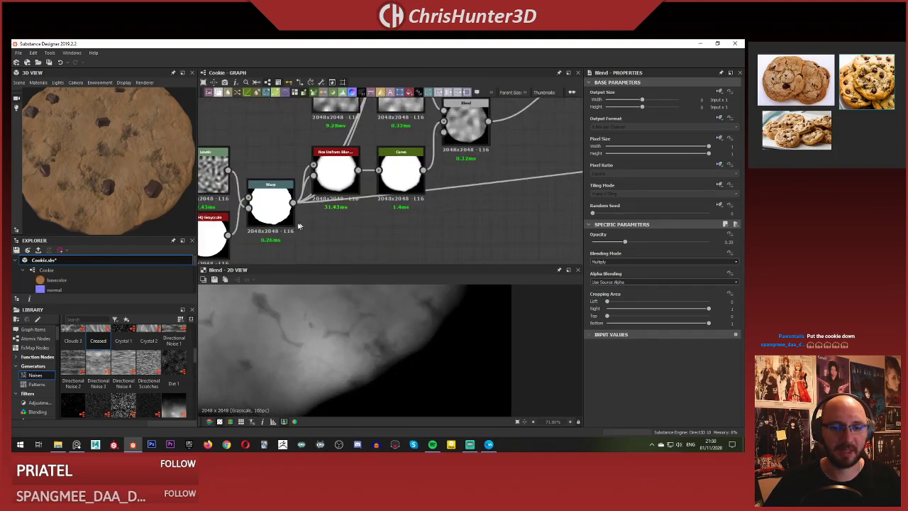
# Compare the edge of the Warp node's cookie shape with the outer rim of the 3D cookie.
pyautogui.doubleClick(269, 205)
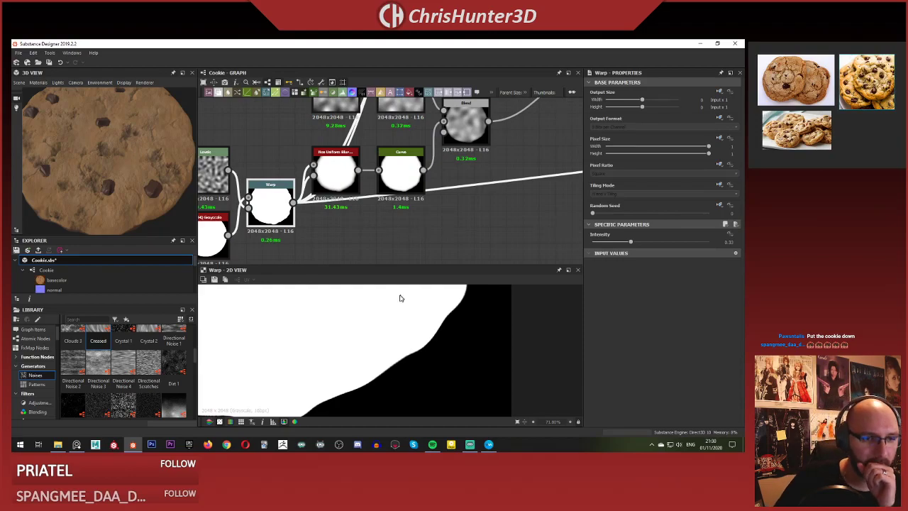
pyautogui.scroll(3, 138, 218)
pyautogui.moveTo(139, 217); pyautogui.dragTo(123, 173, button='middle')
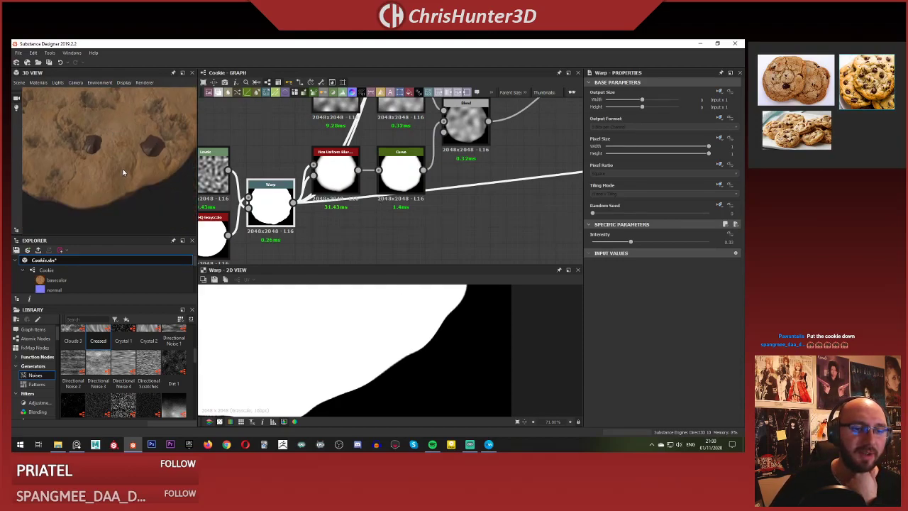
pyautogui.scroll(2, 119, 183)
pyautogui.moveTo(119, 183); pyautogui.dragTo(149, 178)
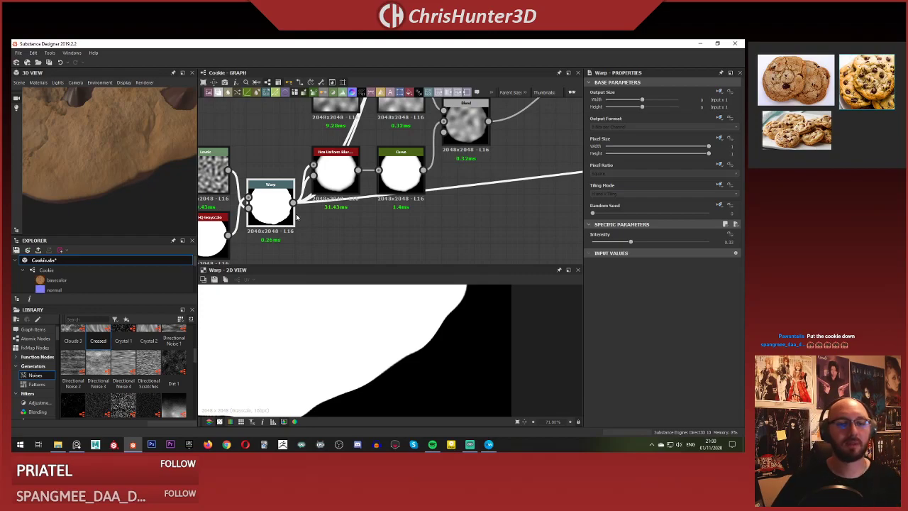
# Compare the Curve node's edge falloff with the Blend that multiplies it with the Perlin Noise levels.
pyautogui.scroll(-3, 297, 218)
pyautogui.scroll(3, 371, 164)
pyautogui.moveTo(371, 164); pyautogui.dragTo(360, 193, button='middle')
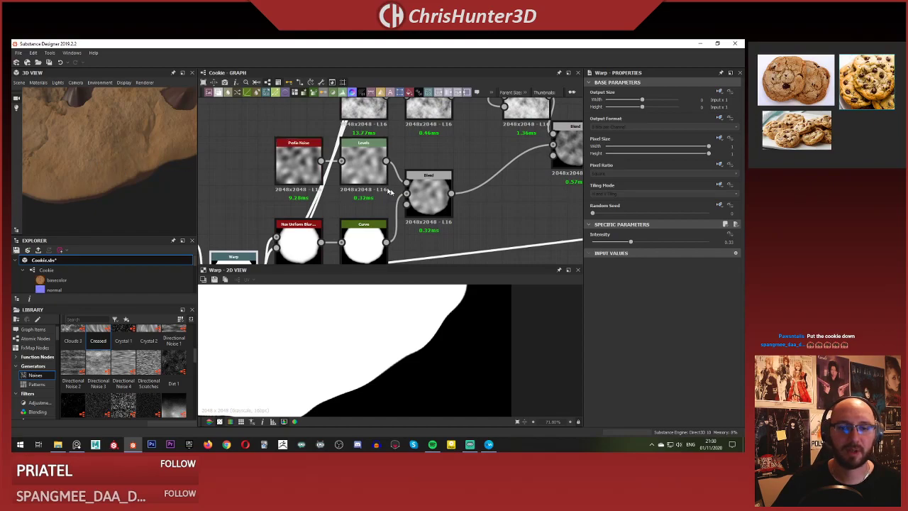
pyautogui.click(424, 185)
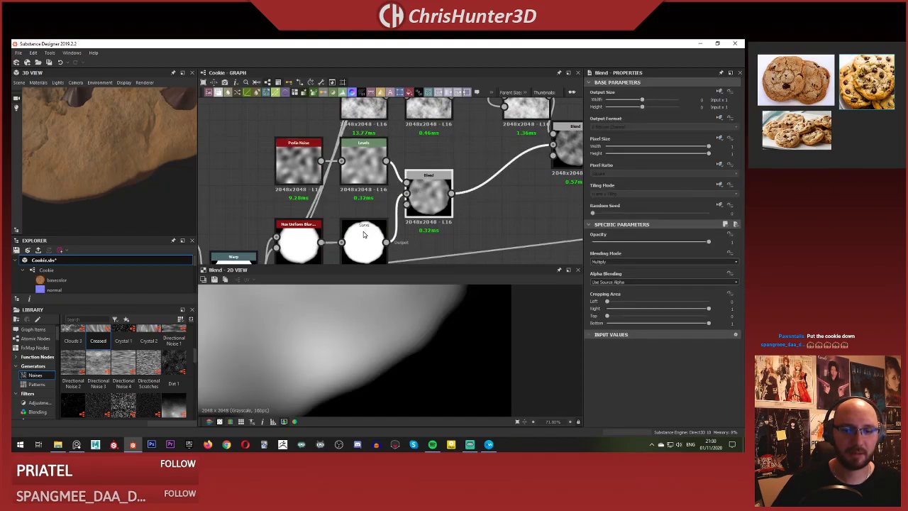
pyautogui.doubleClick(363, 234)
pyautogui.doubleClick(427, 191)
pyautogui.scroll(-3, 355, 217)
pyautogui.moveTo(355, 217); pyautogui.dragTo(352, 186, button='middle')
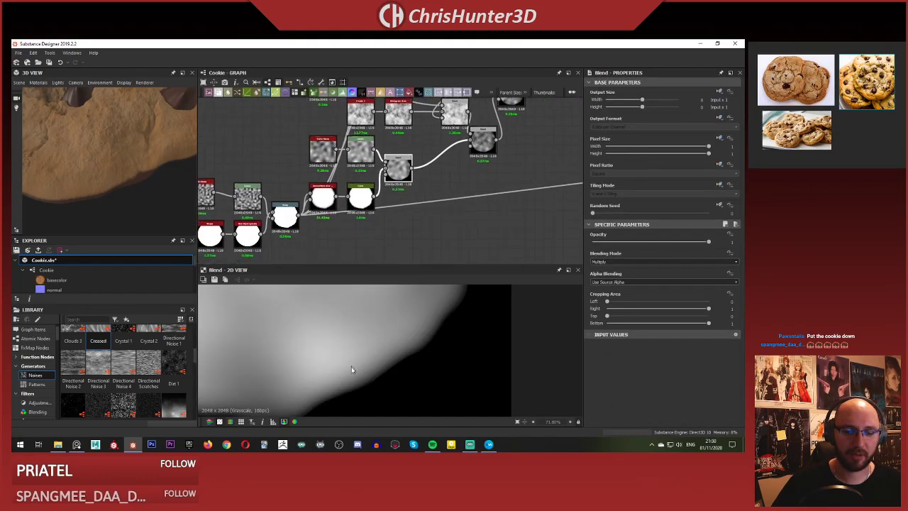
pyautogui.scroll(-2, 361, 360)
pyautogui.moveTo(485, 139); pyautogui.dragTo(414, 206, button='middle')
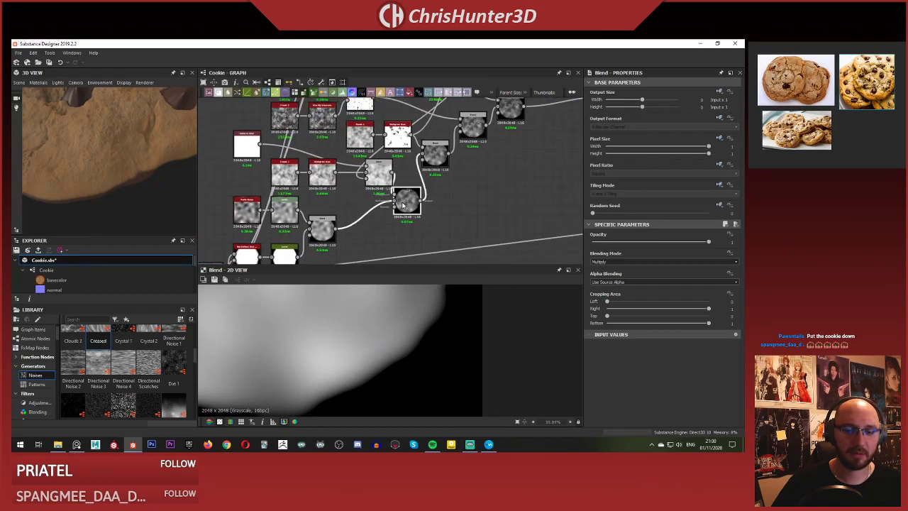
# Check how each remaining Multiply Blend before the Height Blend affects the cookie's edge.
pyautogui.doubleClick(436, 157)
pyautogui.moveTo(437, 151); pyautogui.dragTo(408, 172, button='middle')
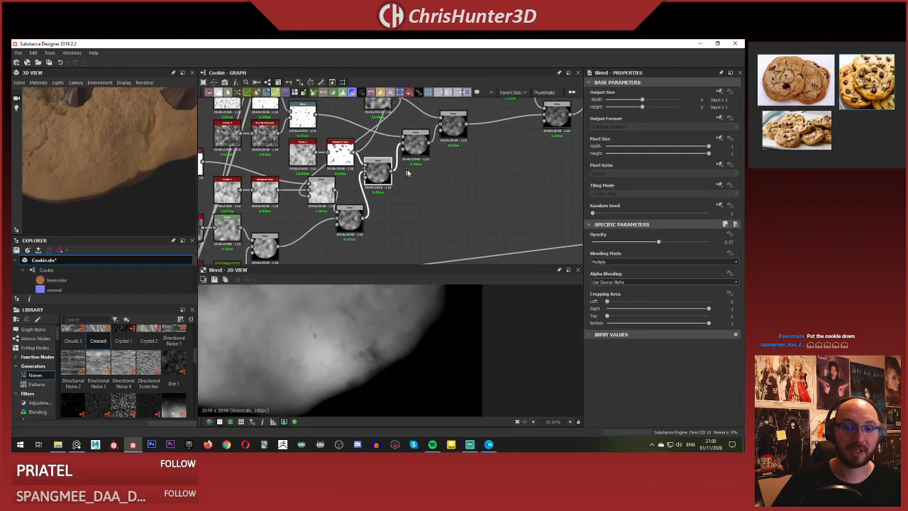
pyautogui.doubleClick(422, 145)
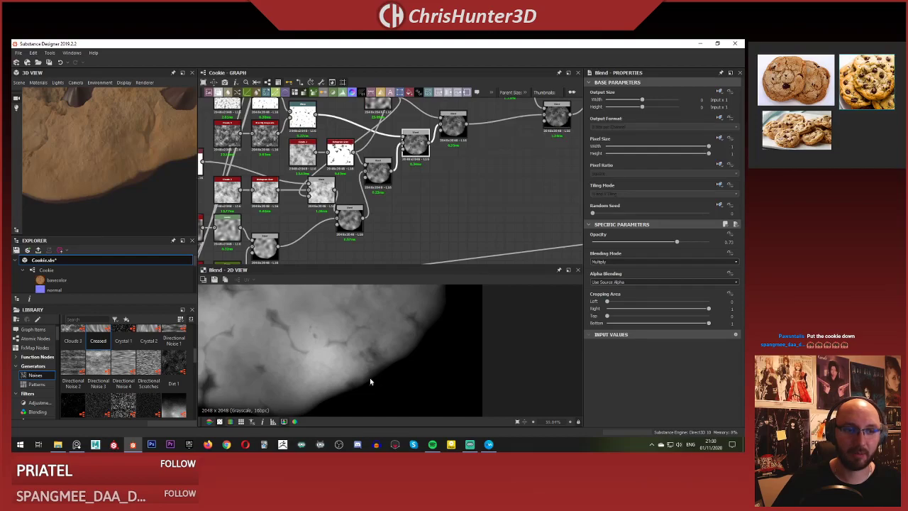
pyautogui.doubleClick(459, 130)
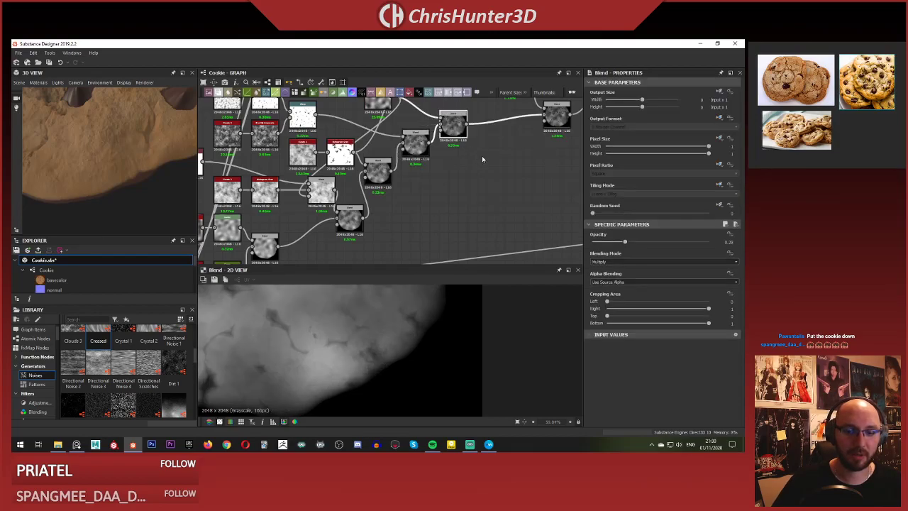
pyautogui.moveTo(494, 129); pyautogui.dragTo(398, 191, button='middle')
pyautogui.moveTo(471, 172); pyautogui.dragTo(367, 194, button='middle')
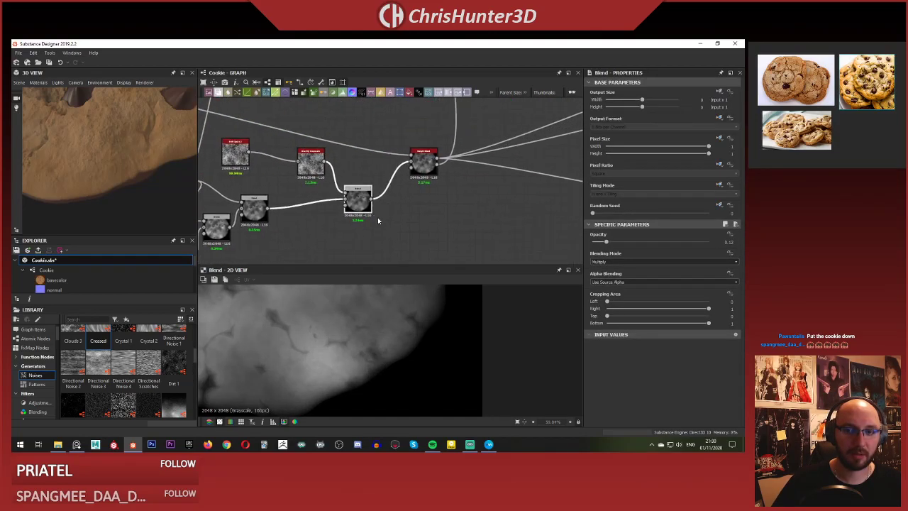
# Examine the cookie's outline in the Height Blend's blended height and height mask outputs.
pyautogui.click(423, 163)
pyautogui.scroll(5, 361, 367)
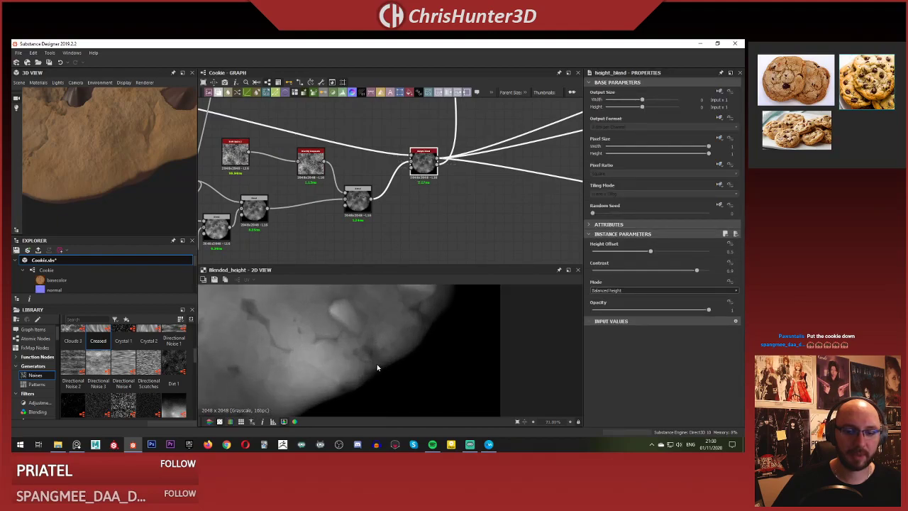
pyautogui.click(437, 164)
pyautogui.scroll(-6, 422, 354)
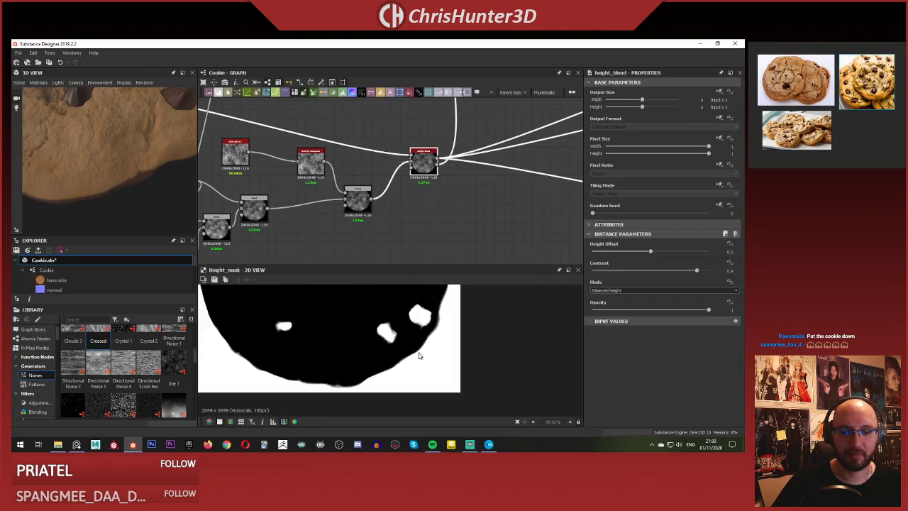
pyautogui.scroll(2, 421, 367)
pyautogui.scroll(-3, 421, 367)
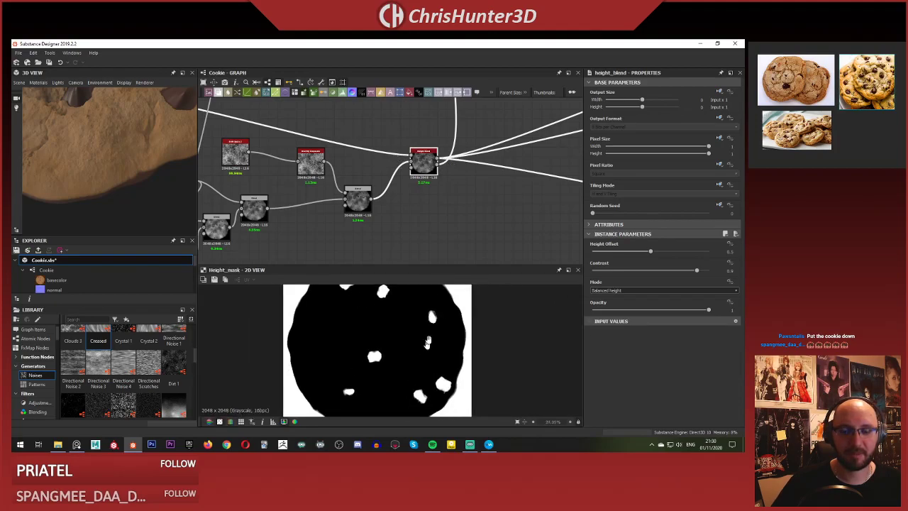
pyautogui.scroll(5, 433, 362)
pyautogui.scroll(-4, 366, 197)
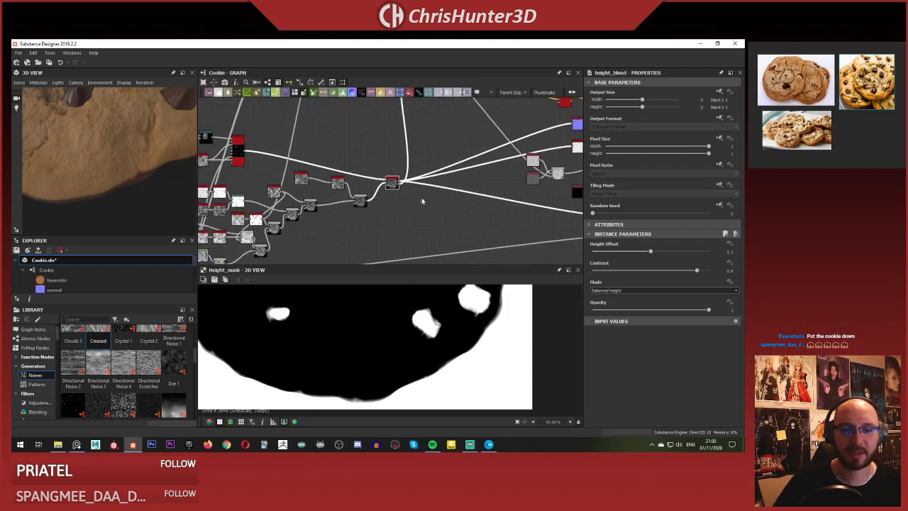
pyautogui.moveTo(421, 199); pyautogui.dragTo(439, 190, button='middle')
pyautogui.scroll(-8, 434, 354)
pyautogui.scroll(2, 444, 189)
pyautogui.scroll(3, 445, 189)
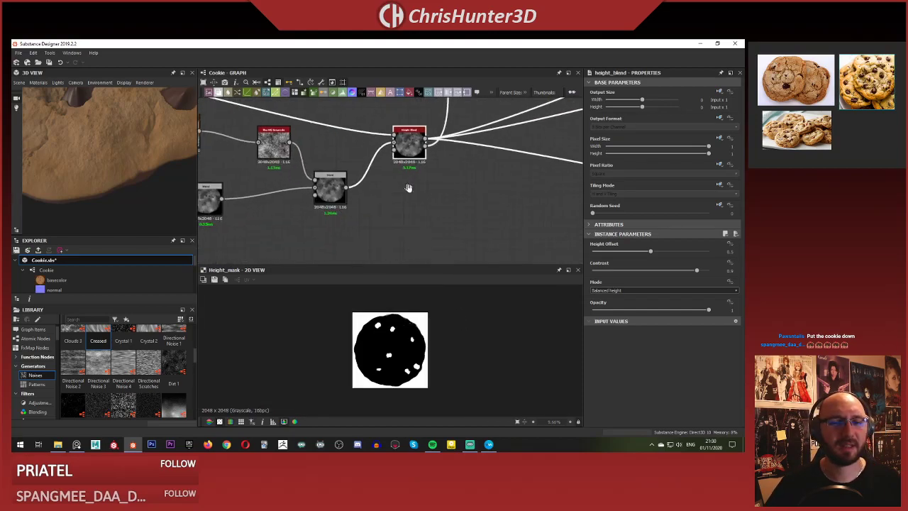
# Add an Invert Grayscale node and feed it the Height Blend's height mask.
pyautogui.press('space')
pyautogui.write('inv')
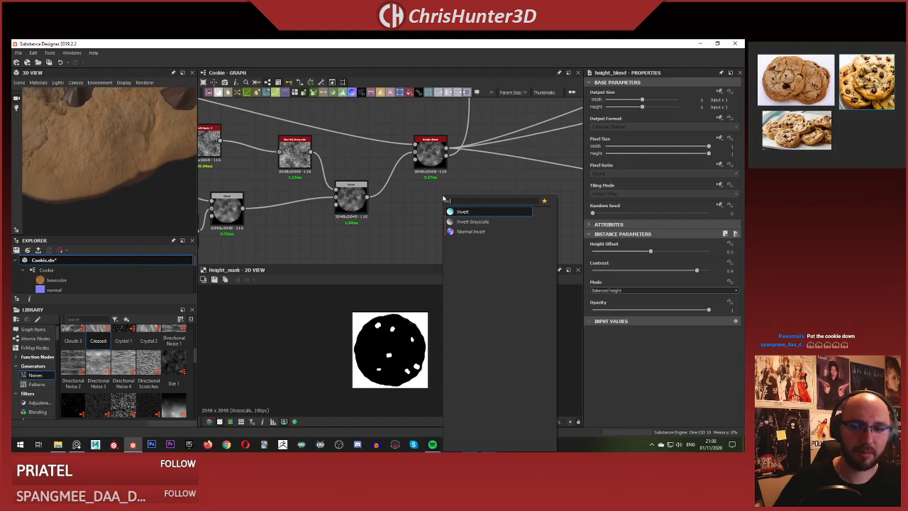
pyautogui.press('Down')
pyautogui.press('Return')
pyautogui.scroll(2, 436, 172)
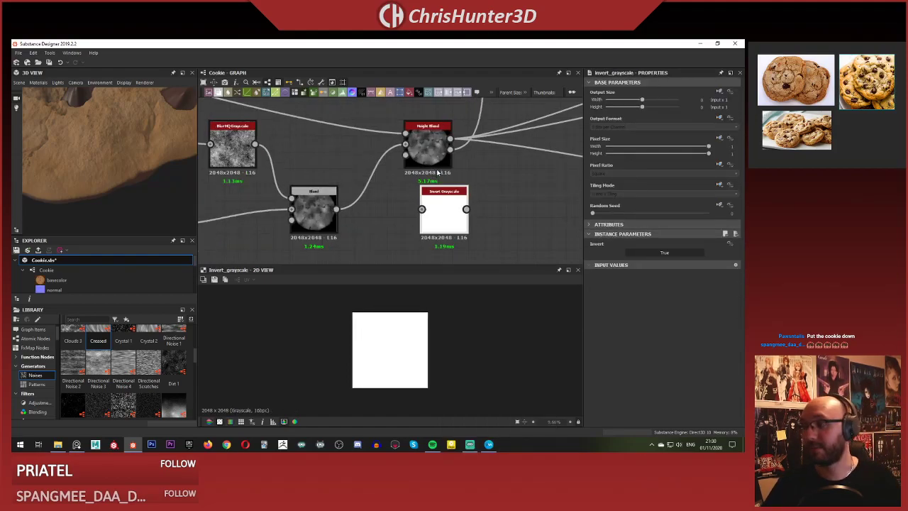
pyautogui.moveTo(438, 174); pyautogui.dragTo(393, 154, button='middle')
pyautogui.moveTo(412, 182); pyautogui.dragTo(501, 198)
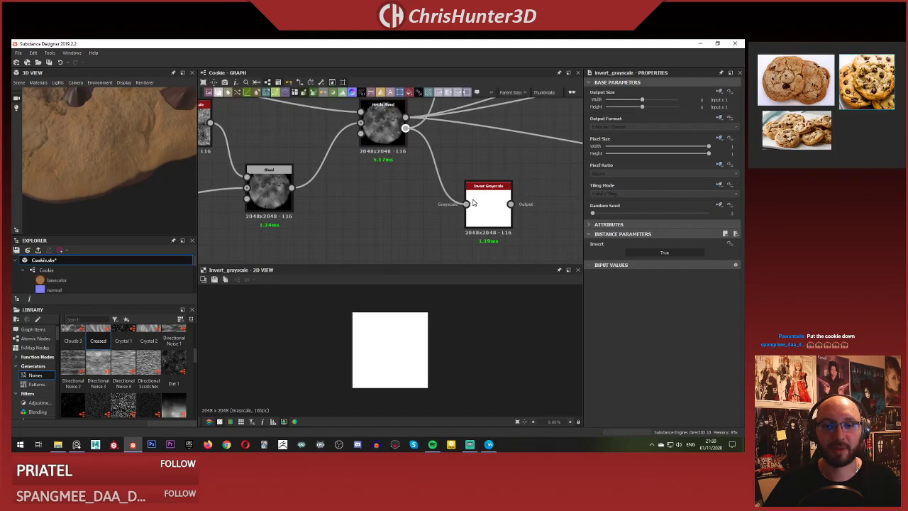
pyautogui.moveTo(461, 251); pyautogui.dragTo(410, 210, button='middle')
# Add a Blend node beside the Invert Grayscale node and connect the inverted mask to its background.
pyautogui.click(449, 213)
pyautogui.press('space')
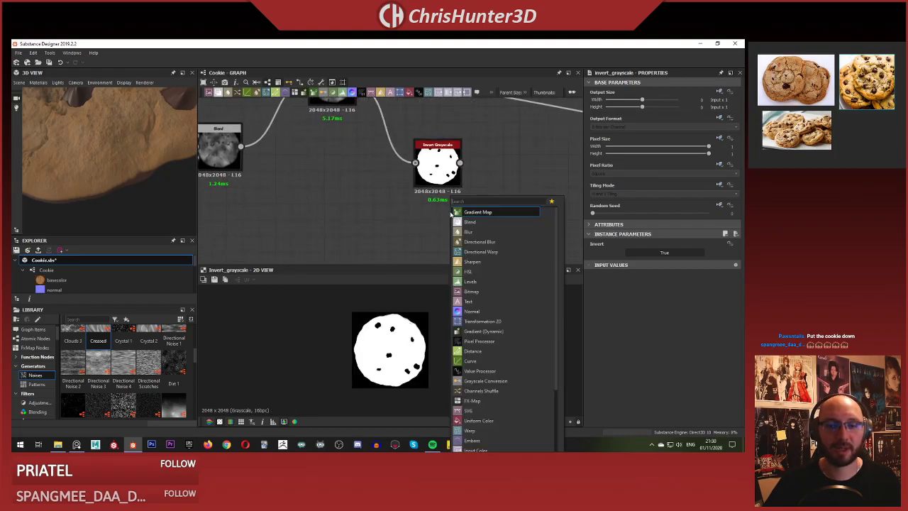
pyautogui.write('blend')
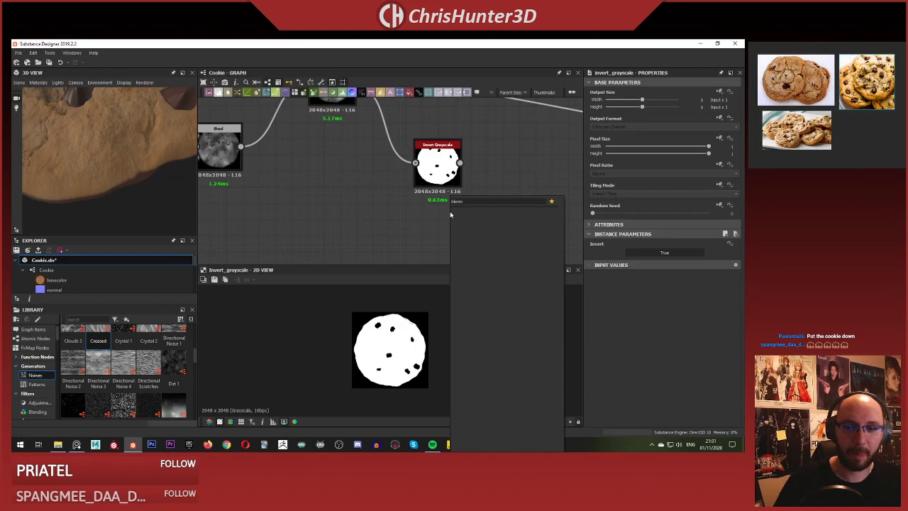
pyautogui.press('Return')
pyautogui.moveTo(450, 210); pyautogui.dragTo(517, 210)
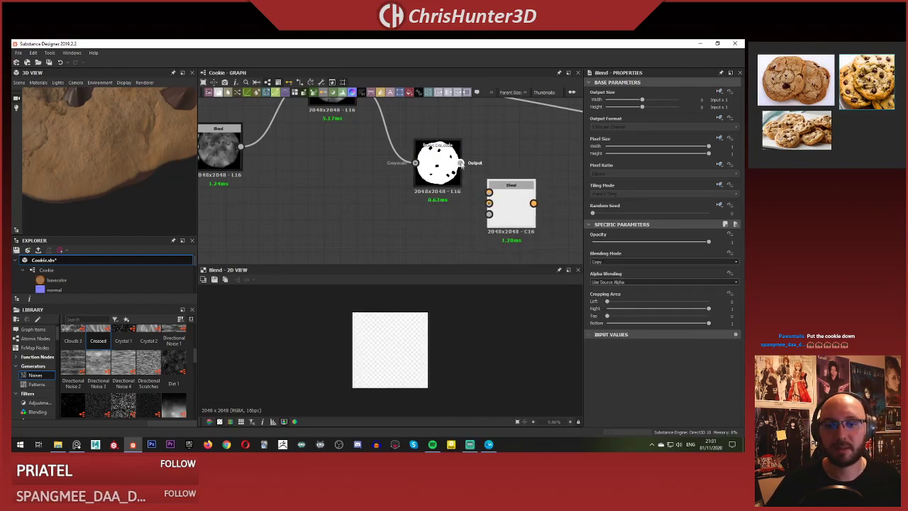
# Connect the Warp's cookie shape to the new Blend's foreground and set the blending mode to Add (Linear Dodge).
pyautogui.scroll(-6, 384, 221)
pyautogui.moveTo(363, 205); pyautogui.dragTo(476, 111, button='middle')
pyautogui.scroll(6, 267, 212)
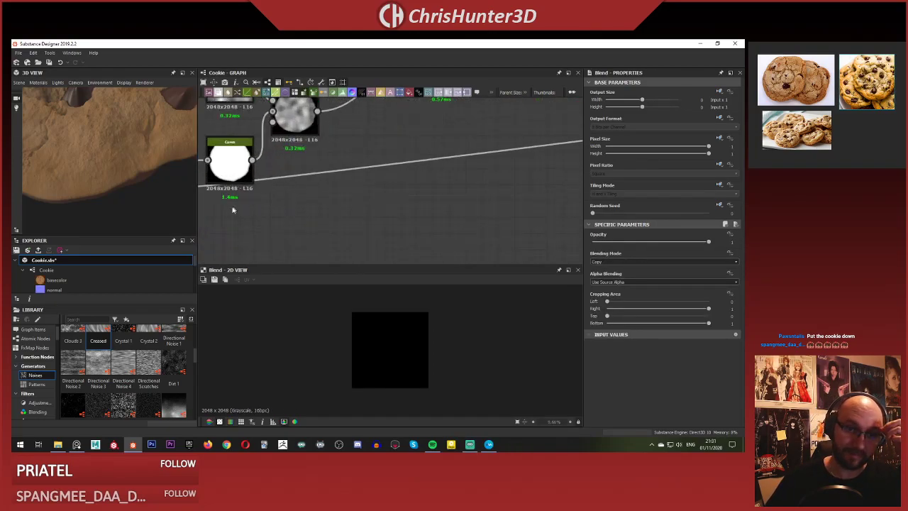
pyautogui.moveTo(233, 209); pyautogui.dragTo(413, 212, button='middle')
pyautogui.scroll(1, 334, 219)
pyautogui.click(293, 197)
pyautogui.scroll(-5, 406, 244)
pyautogui.moveTo(554, 177); pyautogui.dragTo(264, 198, button='middle')
pyautogui.scroll(2, 461, 175)
pyautogui.scroll(2, 429, 174)
pyautogui.click(369, 172)
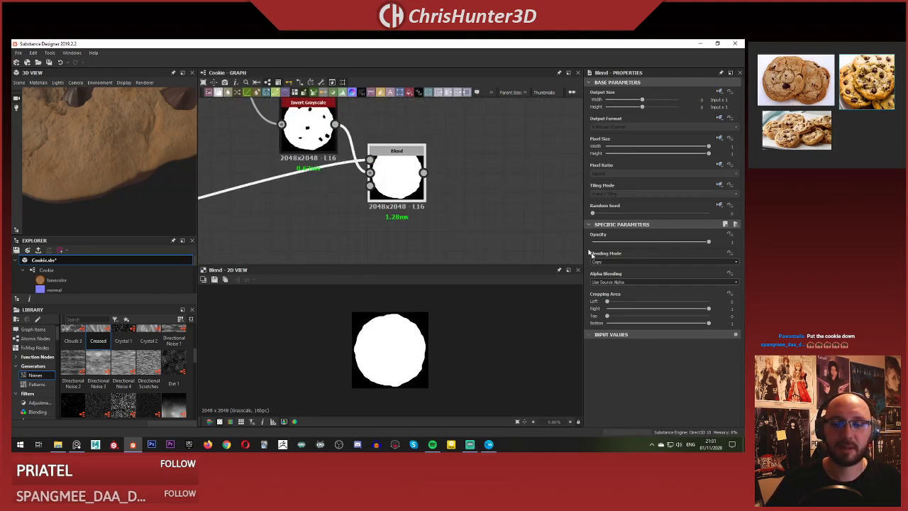
pyautogui.click(626, 262)
pyautogui.click(624, 274)
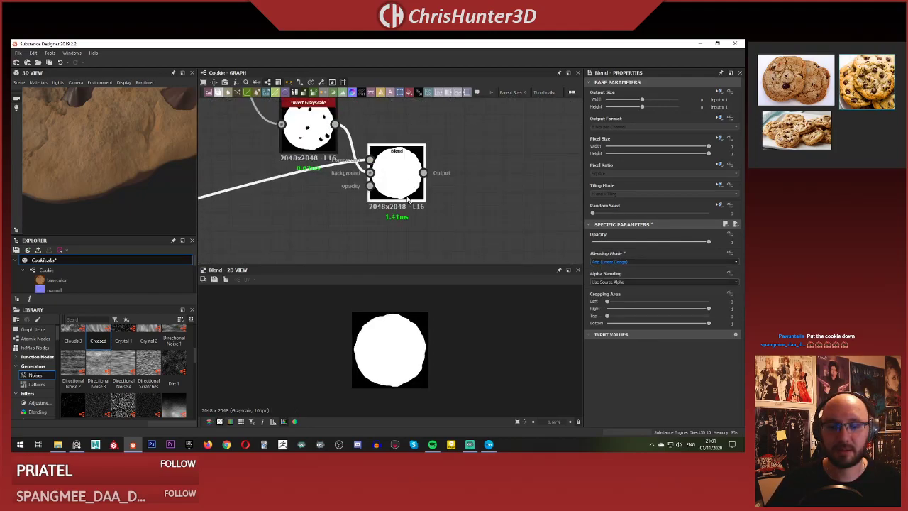
# Compare the edge of the Blend result with its inverted mask background and cookie shape foreground inputs.
pyautogui.scroll(3, 398, 188)
pyautogui.moveTo(402, 188); pyautogui.dragTo(439, 197, button='middle')
pyautogui.doubleClick(296, 112)
pyautogui.doubleClick(410, 179)
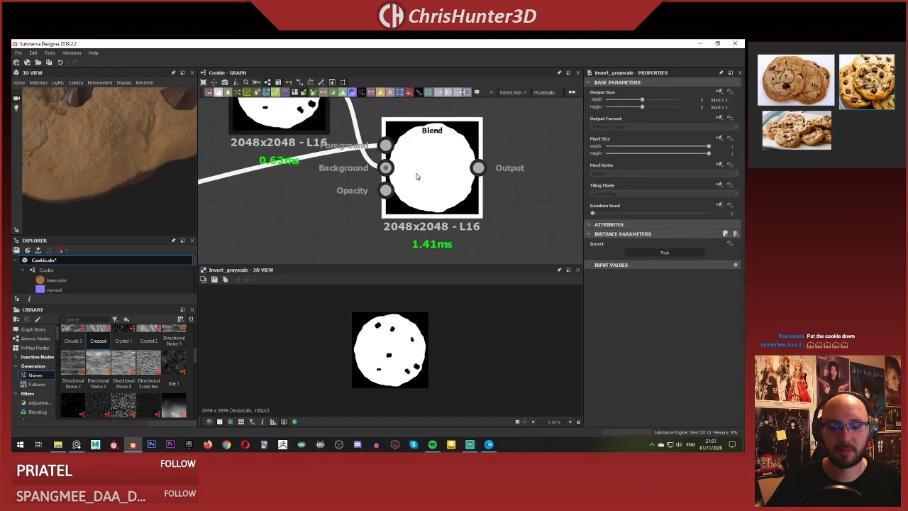
pyautogui.scroll(5, 399, 377)
pyautogui.scroll(2, 395, 320)
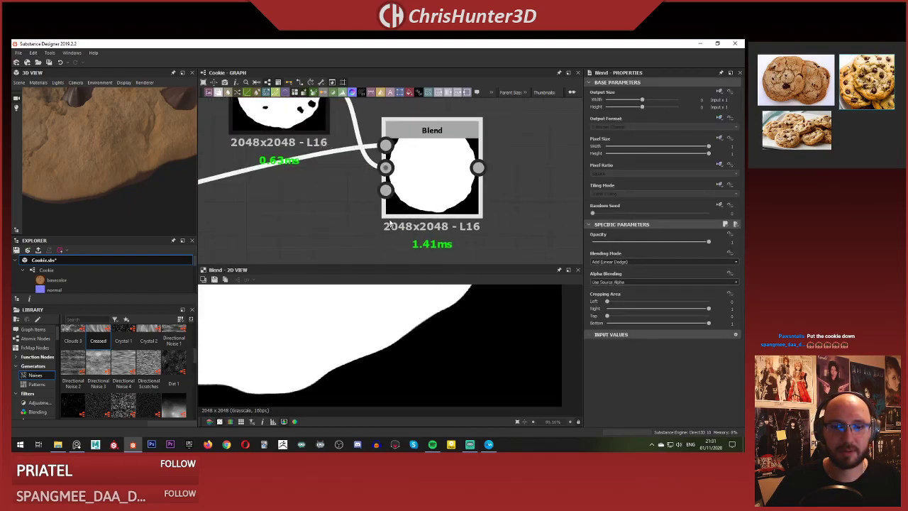
pyautogui.click(384, 167)
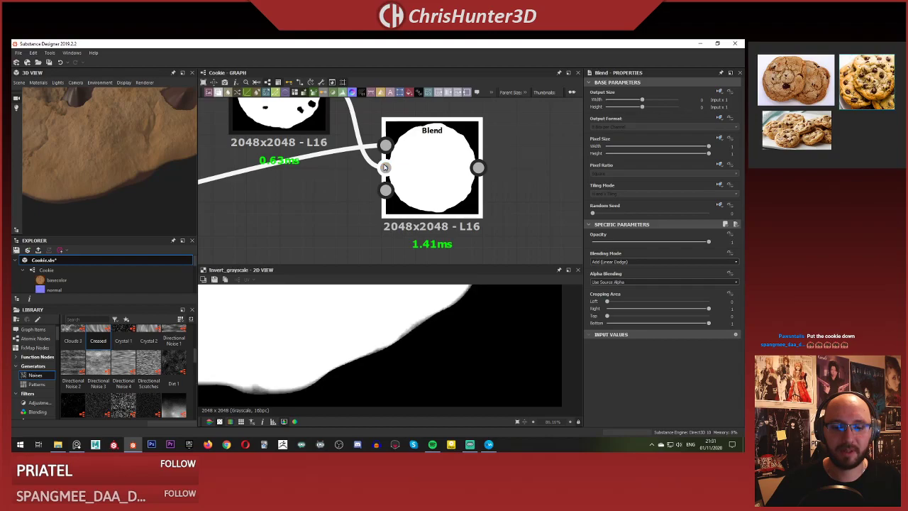
pyautogui.click(386, 145)
pyautogui.click(385, 168)
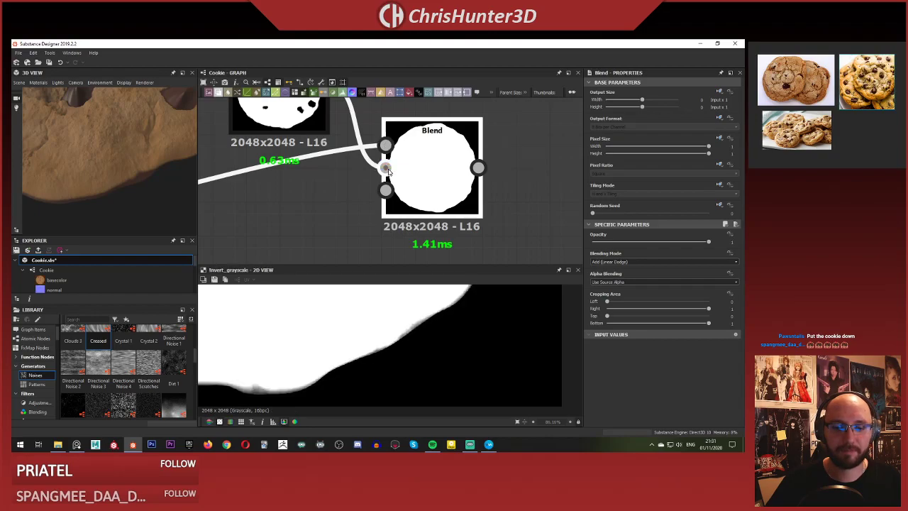
pyautogui.click(385, 145)
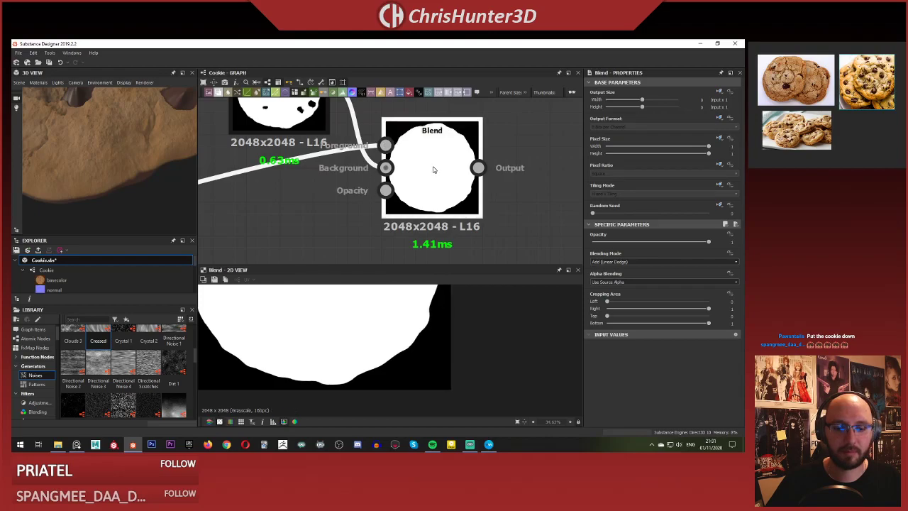
# Check the cookie outline of the Blend result up close against the Warp shape feeding its foreground.
pyautogui.scroll(5, 411, 365)
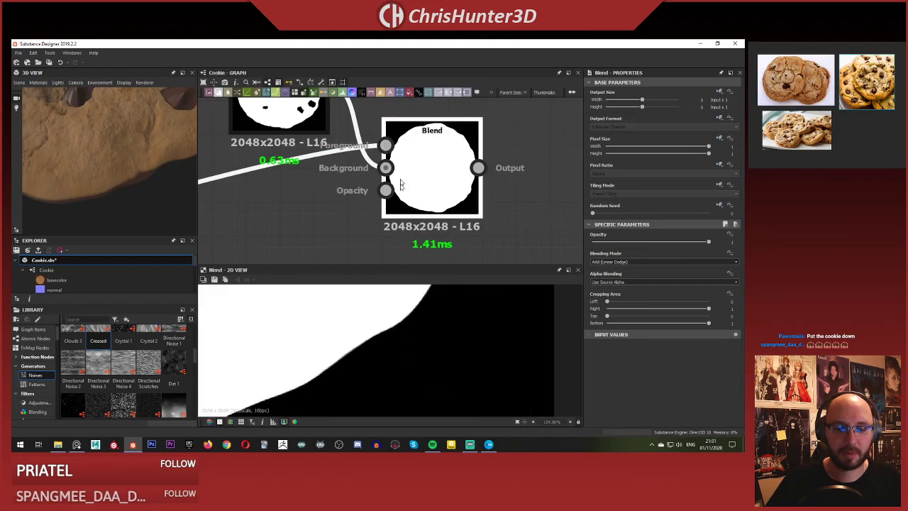
pyautogui.click(386, 146)
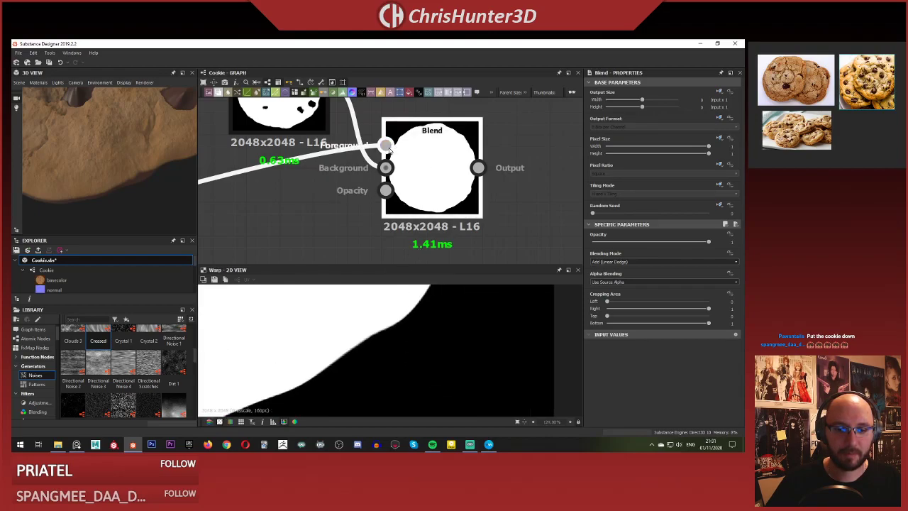
pyautogui.doubleClick(419, 163)
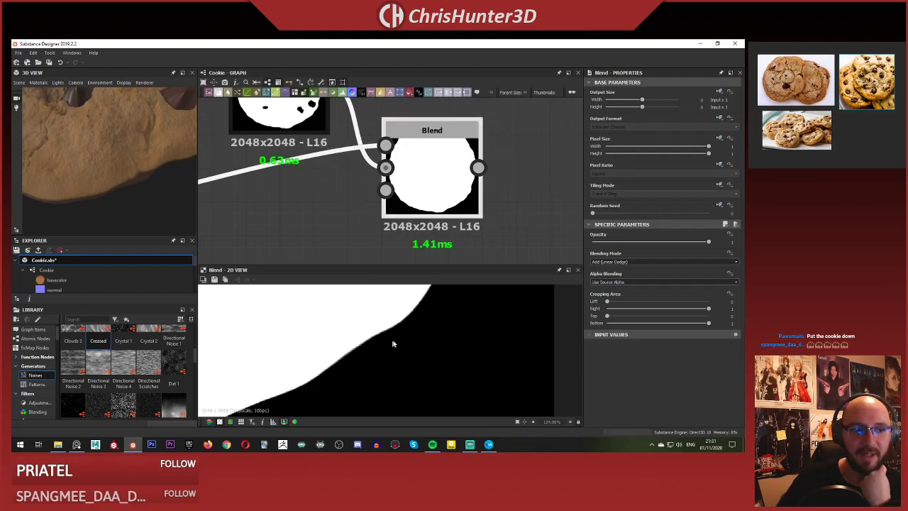
pyautogui.doubleClick(425, 168)
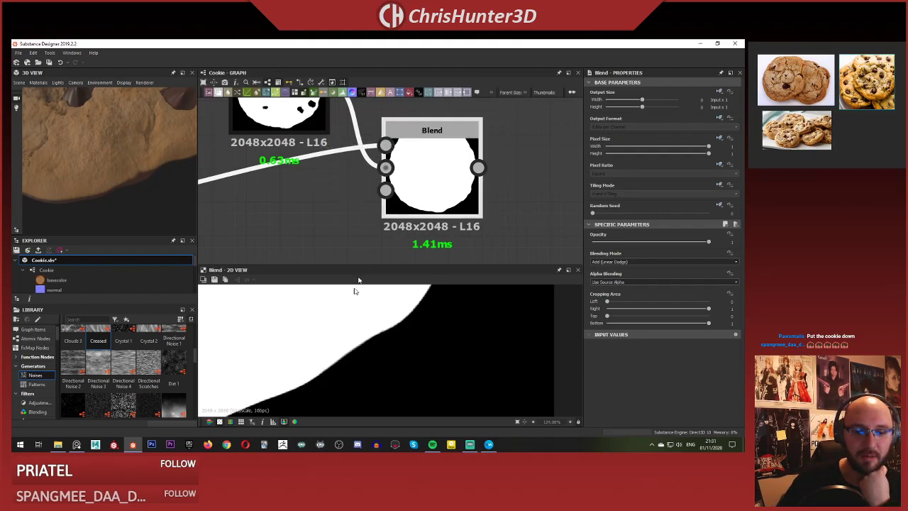
# Connect the Blend's combined cookie mask to the opacity output and send the outputs to the 3D view.
pyautogui.scroll(-3, 426, 184)
pyautogui.scroll(-4, 299, 156)
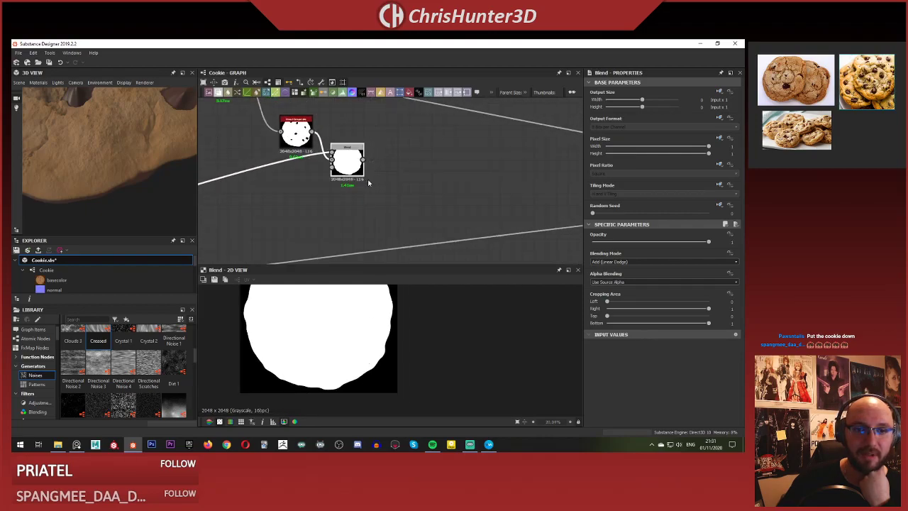
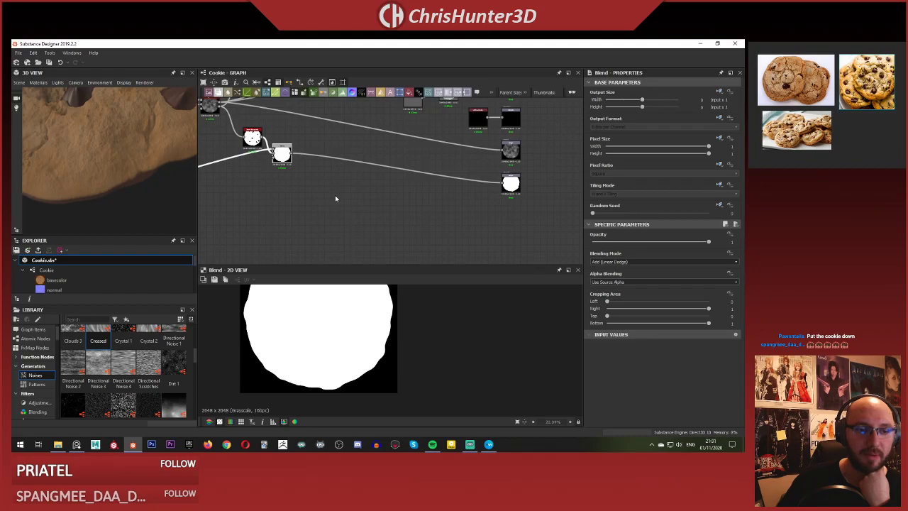
pyautogui.moveTo(335, 195); pyautogui.dragTo(374, 194, button='middle')
pyautogui.rightClick(422, 186)
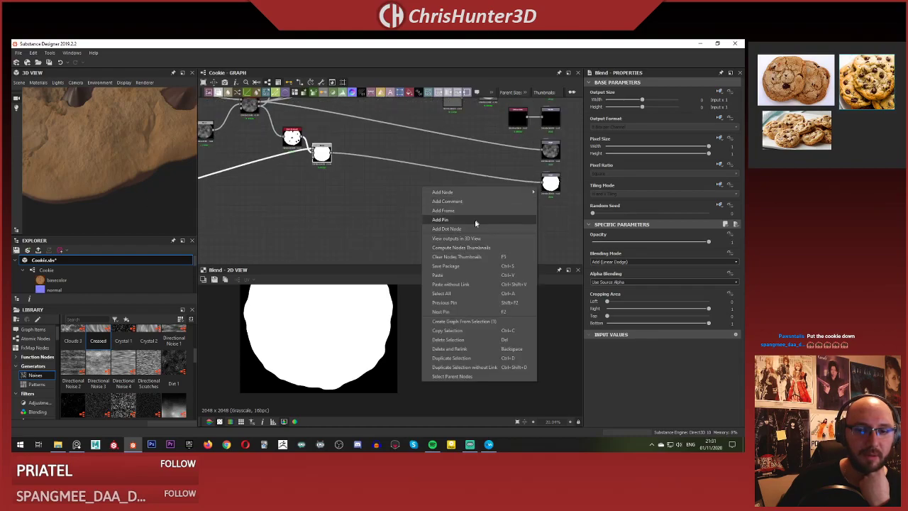
pyautogui.click(476, 239)
pyautogui.moveTo(474, 192); pyautogui.dragTo(409, 198, button='middle')
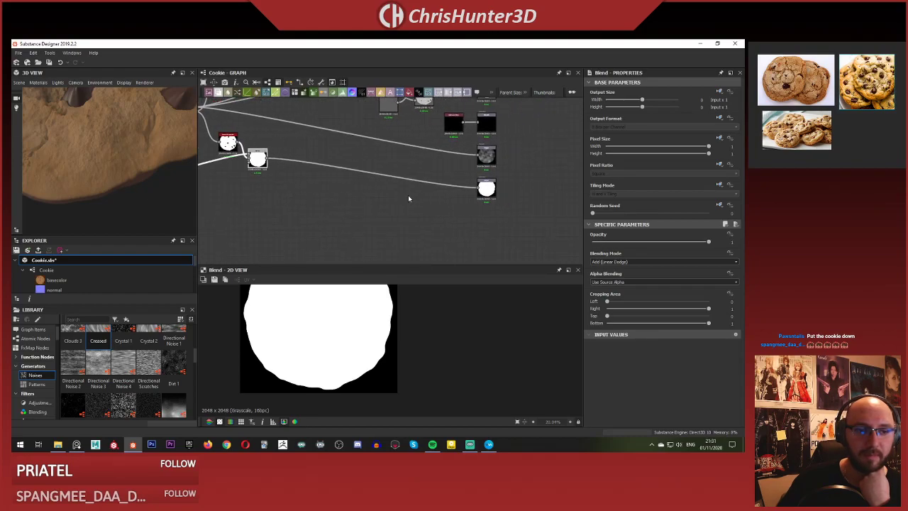
pyautogui.rightClick(487, 190)
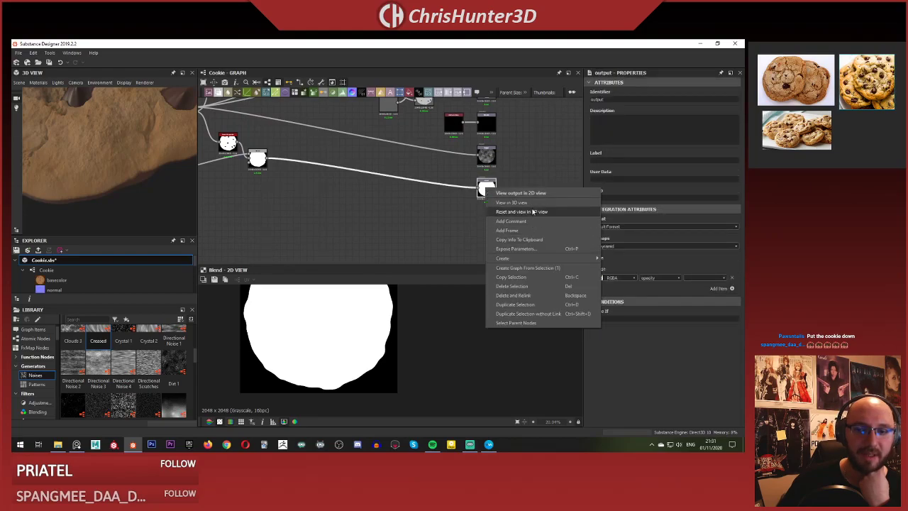
pyautogui.click(529, 206)
pyautogui.click(551, 269)
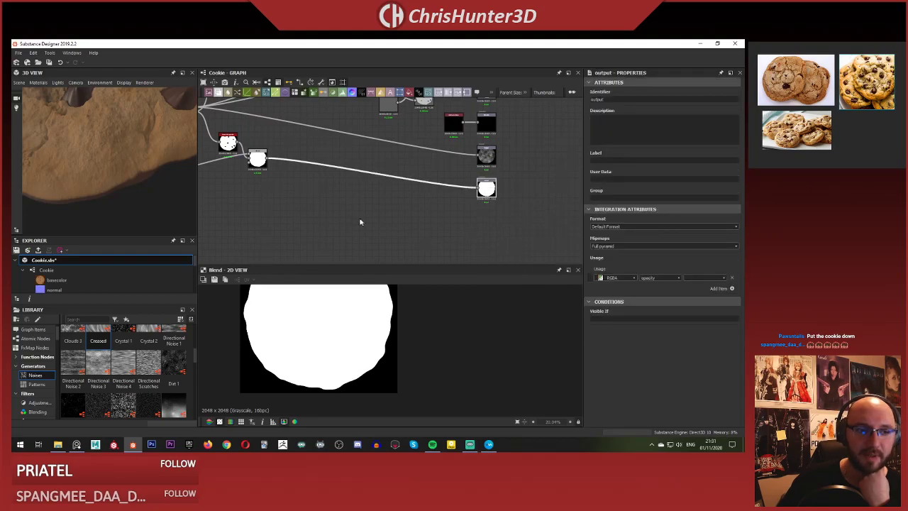
# Inspect the cookie's edge and surface with the new opacity mask in the 3D view.
pyautogui.moveTo(86, 190); pyautogui.dragTo(70, 219)
pyautogui.scroll(-3, 136, 182)
pyautogui.scroll(-2, 122, 172)
pyautogui.scroll(5, 119, 154)
pyautogui.scroll(-4, 110, 150)
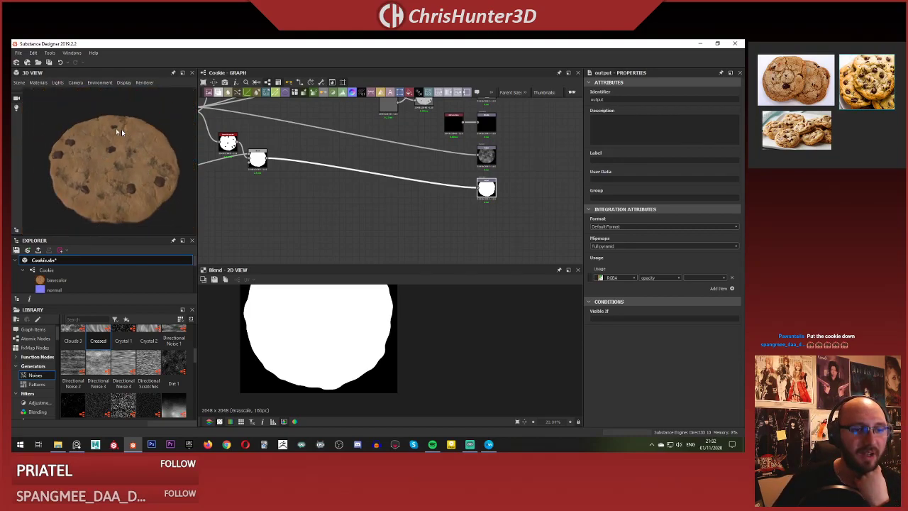
pyautogui.moveTo(121, 133); pyautogui.dragTo(123, 164)
# Examine the base color chain by previewing its Blend, HSL and Blur HQ nodes around the blurred edge mask.
pyautogui.scroll(-7, 274, 147)
pyautogui.moveTo(273, 147); pyautogui.dragTo(353, 186, button='middle')
pyautogui.scroll(5, 351, 144)
pyautogui.moveTo(352, 144); pyautogui.dragTo(378, 112, button='middle')
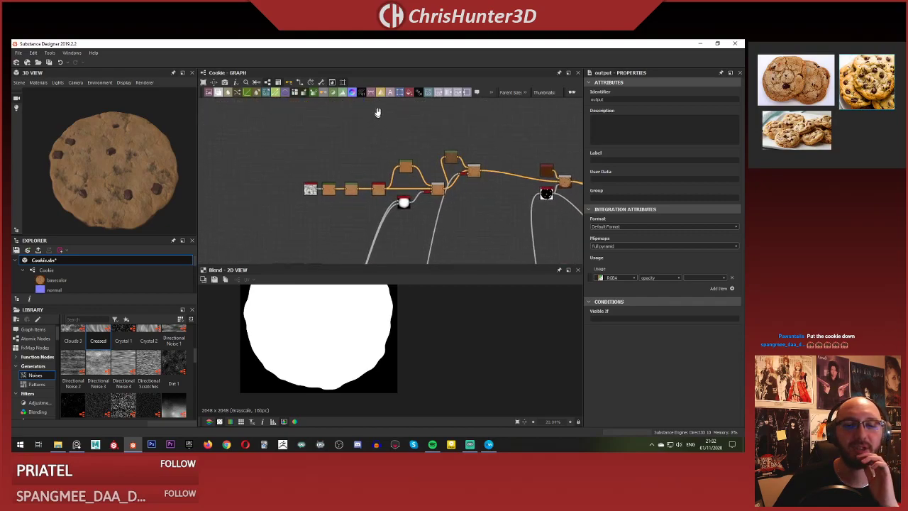
pyautogui.scroll(4, 366, 176)
pyautogui.moveTo(407, 158); pyautogui.dragTo(363, 138, button='middle')
pyautogui.doubleClick(478, 189)
pyautogui.scroll(4, 395, 198)
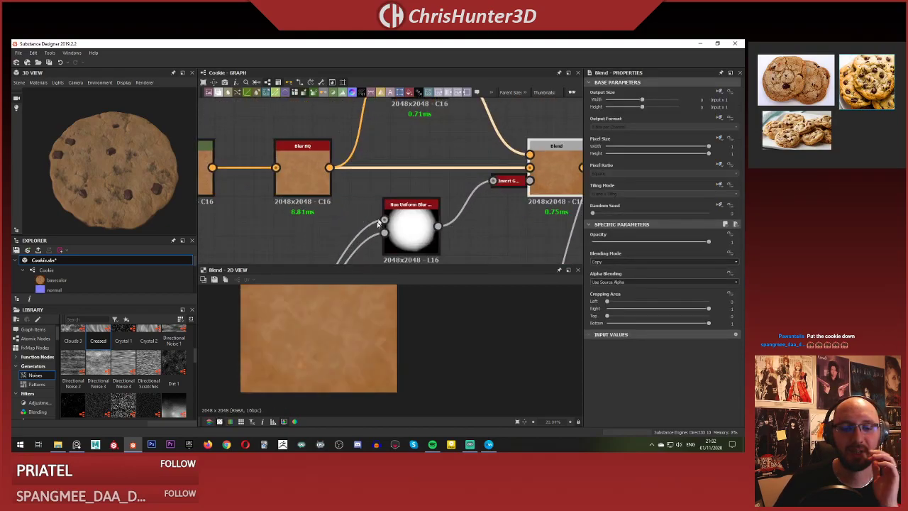
pyautogui.scroll(-3, 366, 355)
pyautogui.scroll(-4, 368, 171)
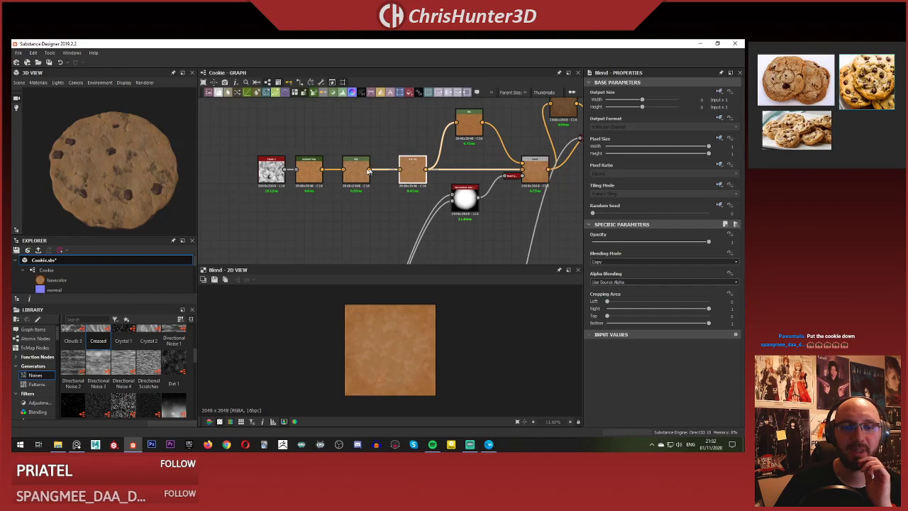
pyautogui.doubleClick(369, 171)
pyautogui.doubleClick(472, 122)
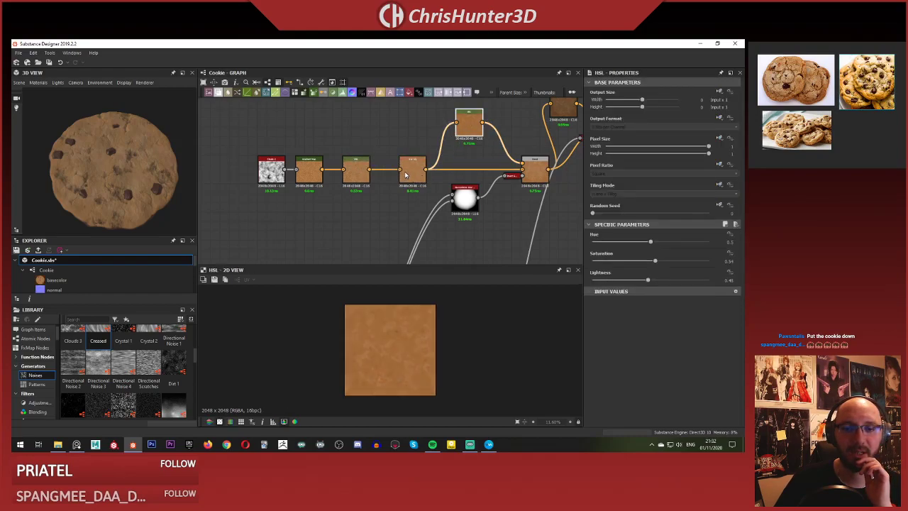
pyautogui.doubleClick(407, 175)
pyautogui.scroll(-3, 471, 155)
pyautogui.moveTo(492, 162); pyautogui.dragTo(417, 158, button='middle')
pyautogui.scroll(3, 417, 157)
pyautogui.moveTo(289, 182); pyautogui.dragTo(417, 185, button='middle')
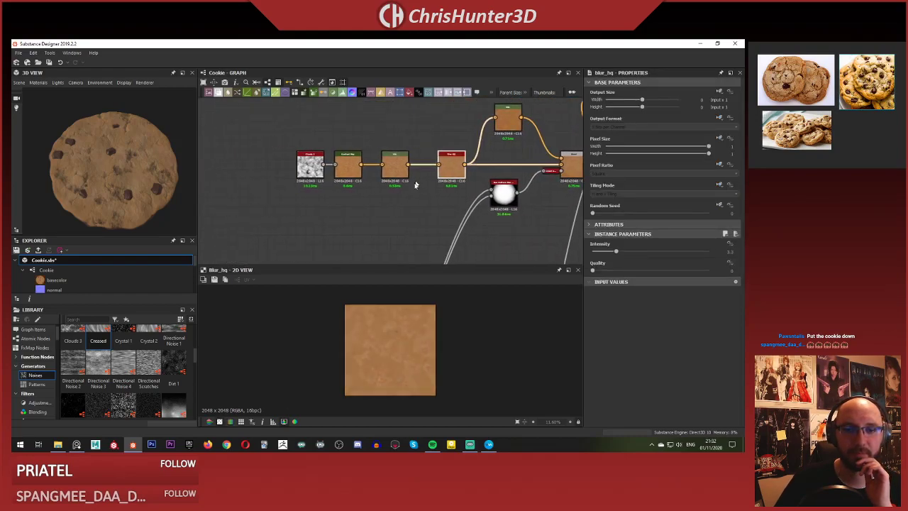
pyautogui.scroll(3, 417, 184)
# Try different saturation and lightness on the HSL node after the Gradient Map, testing lightness 1 before restoring 0.5.
pyautogui.doubleClick(386, 161)
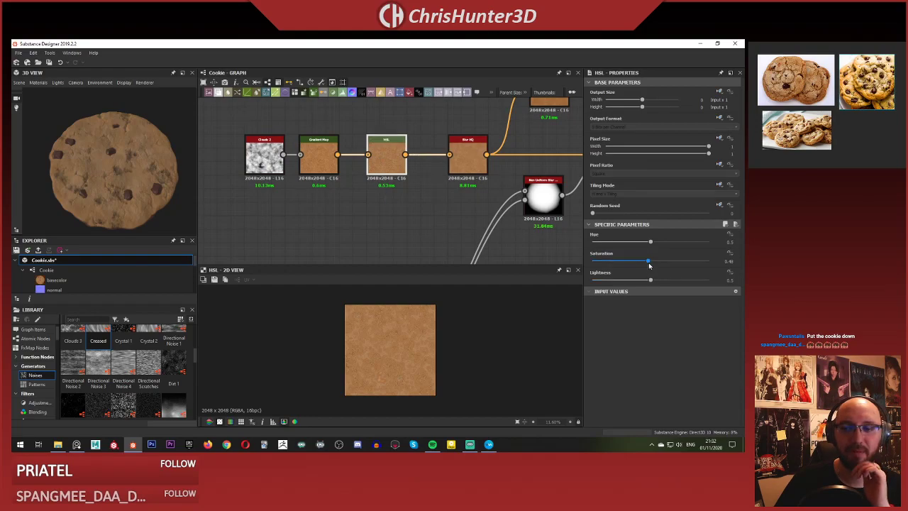
pyautogui.moveTo(647, 263); pyautogui.dragTo(648, 263)
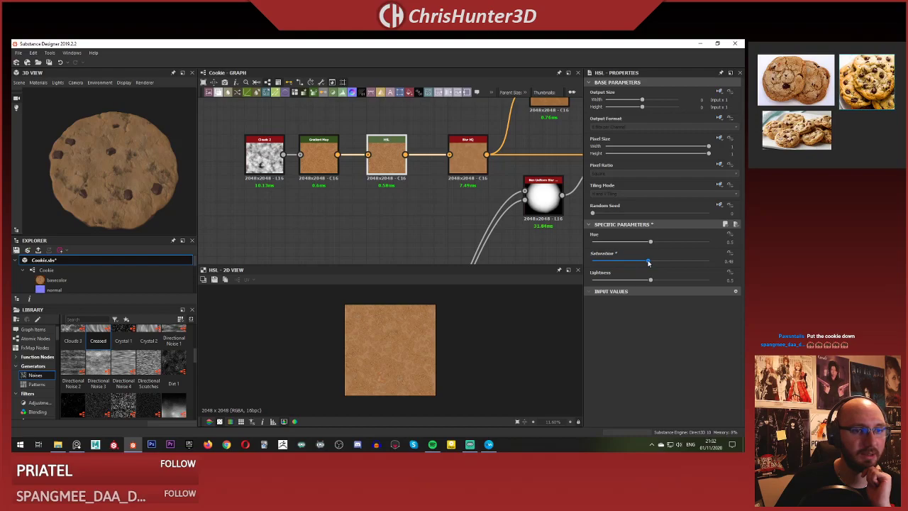
pyautogui.moveTo(651, 281); pyautogui.dragTo(652, 281)
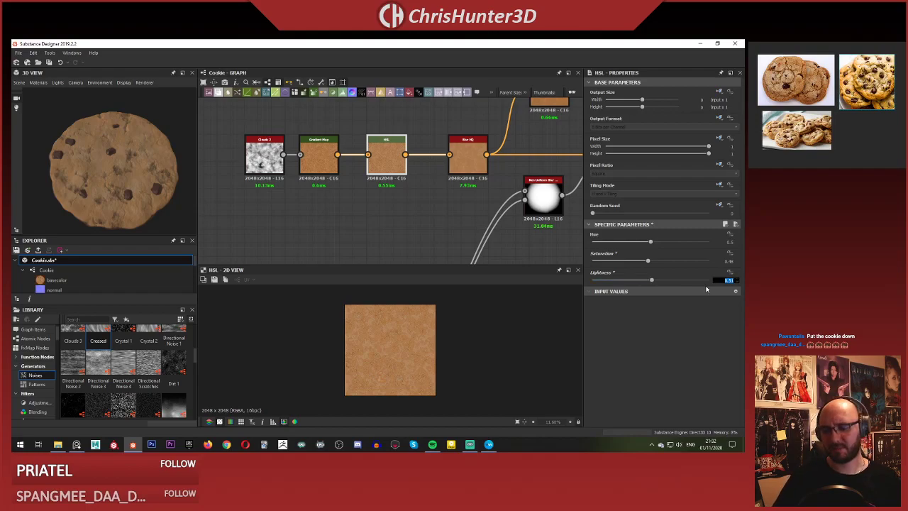
pyautogui.write('1')
pyautogui.press('Return')
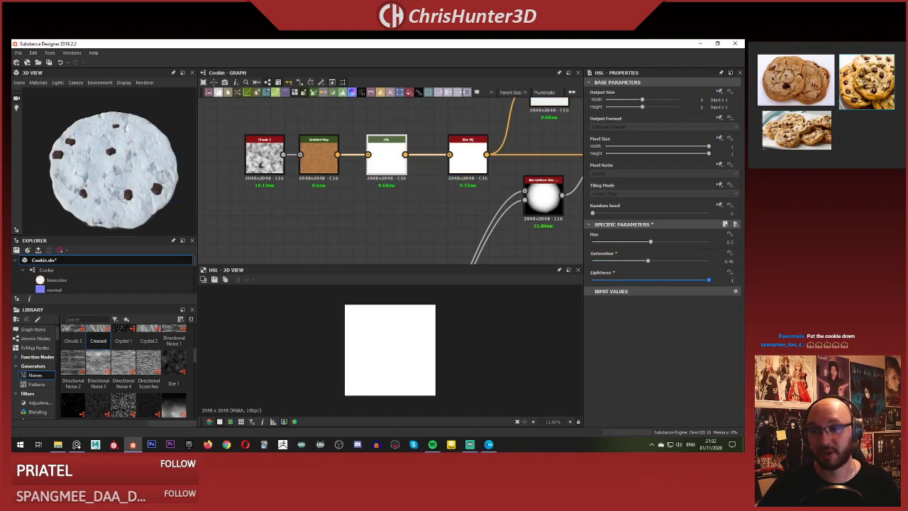
pyautogui.write('0.5')
pyautogui.press('Return')
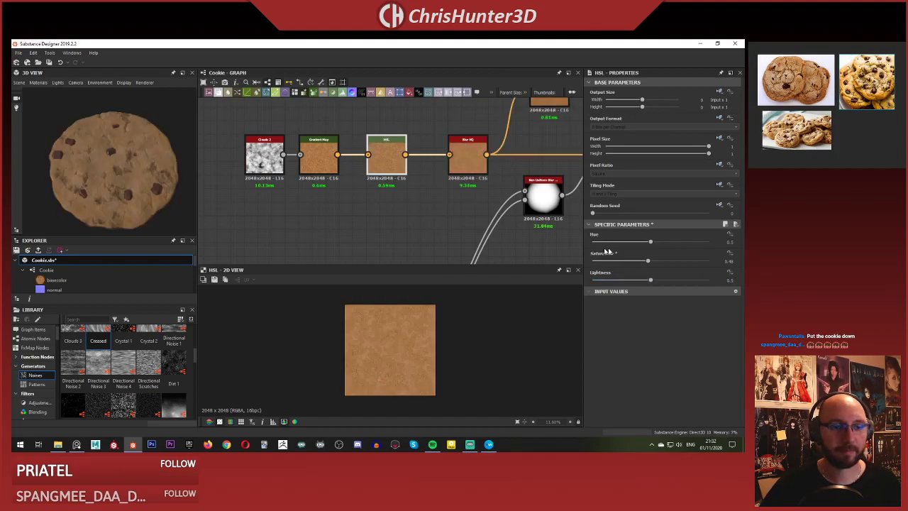
# Compare the Gradient Map colors and set the saturation of the HSL node that follows it to 0.47.
pyautogui.click(321, 172)
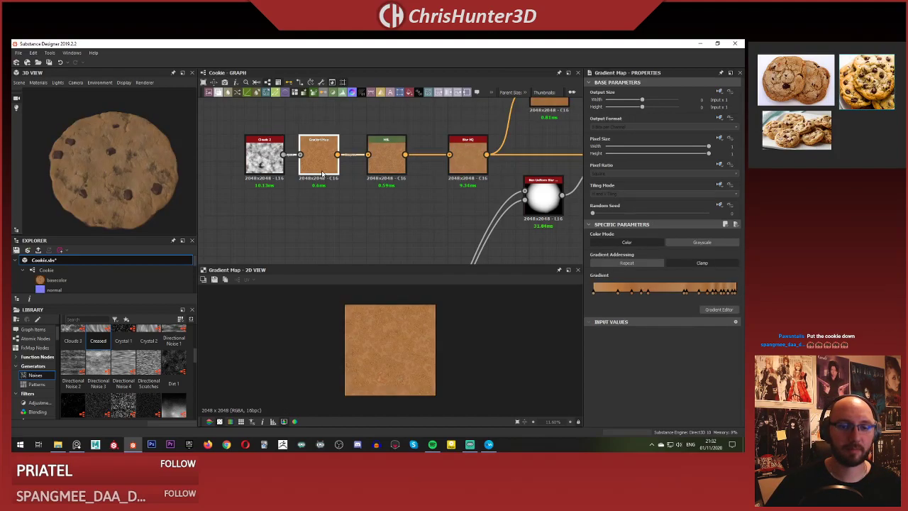
pyautogui.scroll(2, 356, 199)
pyautogui.click(394, 153)
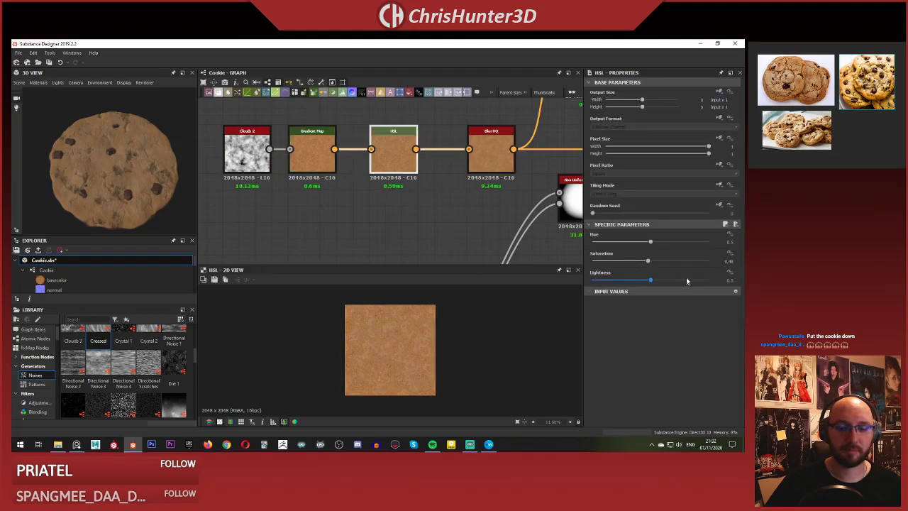
pyautogui.click(643, 262)
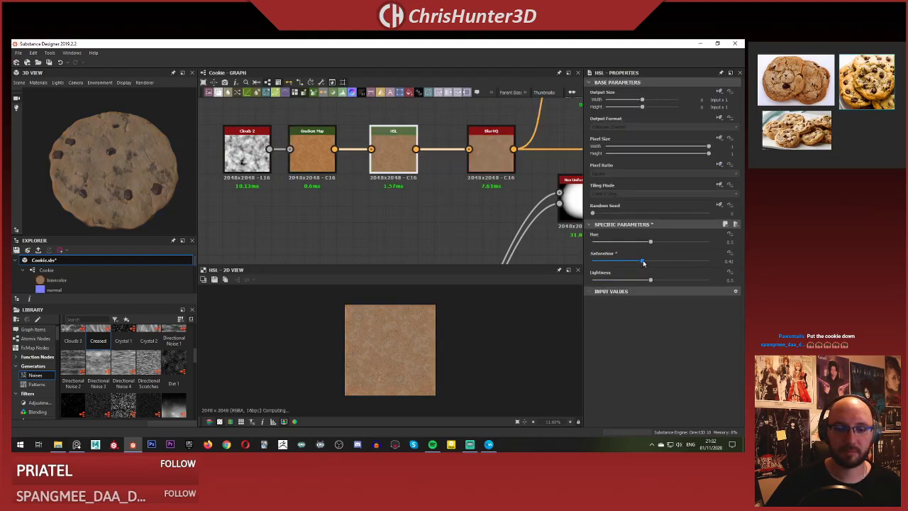
pyautogui.moveTo(643, 263); pyautogui.dragTo(647, 262)
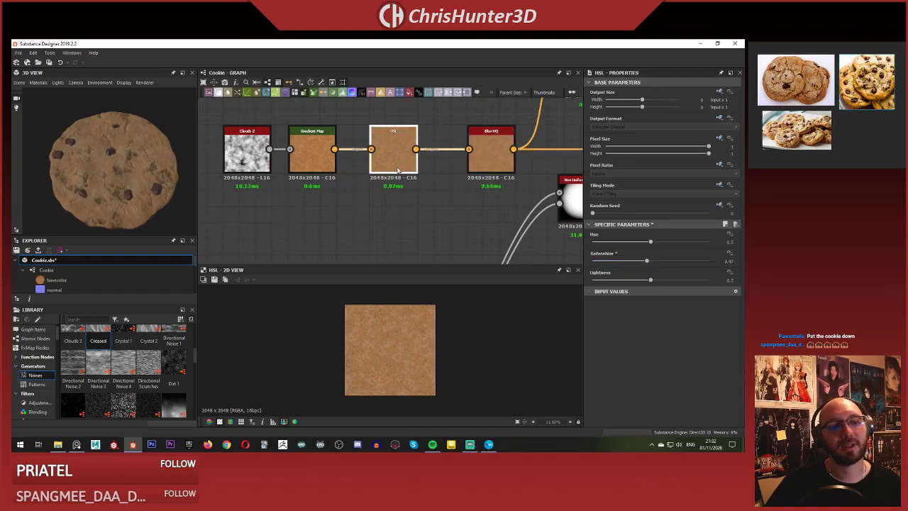
# Examine the cookie reference photos up close for their surface and edge coloring.
pyautogui.scroll(-3, 358, 195)
pyautogui.scroll(2, 802, 107)
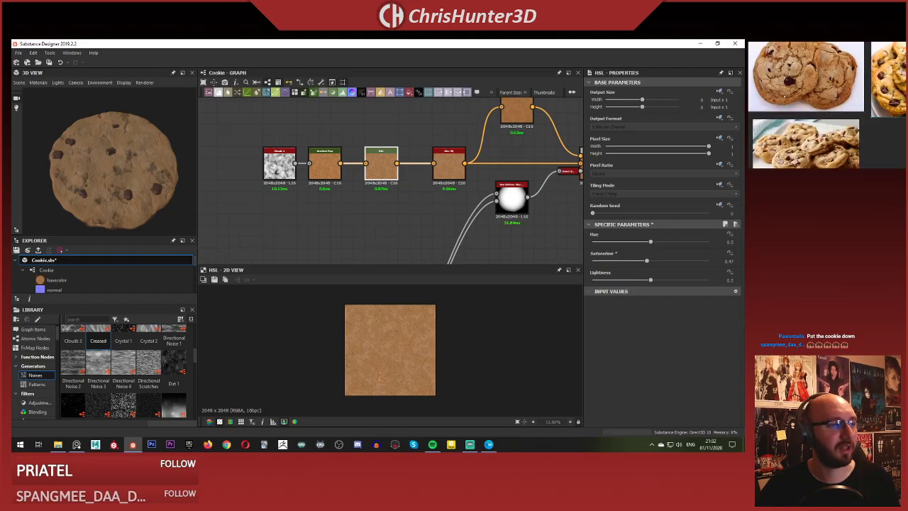
pyautogui.moveTo(803, 108); pyautogui.dragTo(782, 102, button='middle')
pyautogui.doubleClick(786, 96)
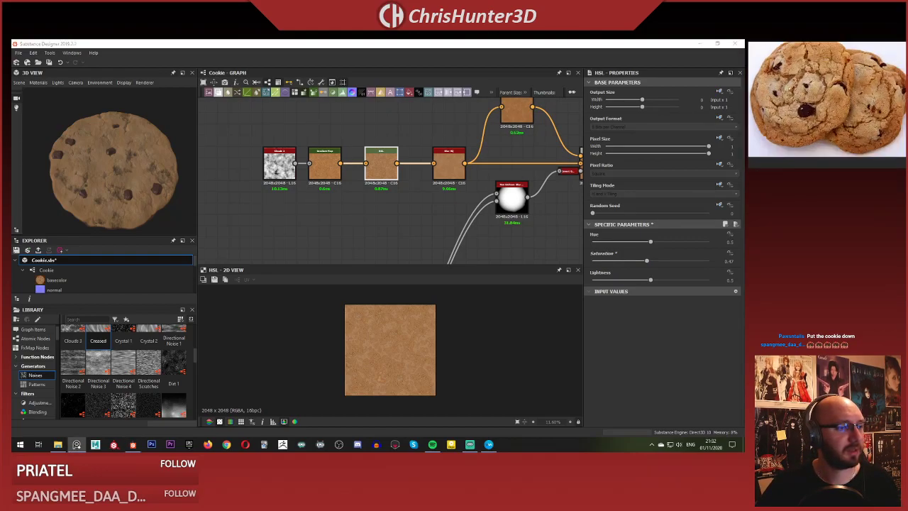
pyautogui.scroll(-5, 787, 98)
pyautogui.scroll(3, 787, 98)
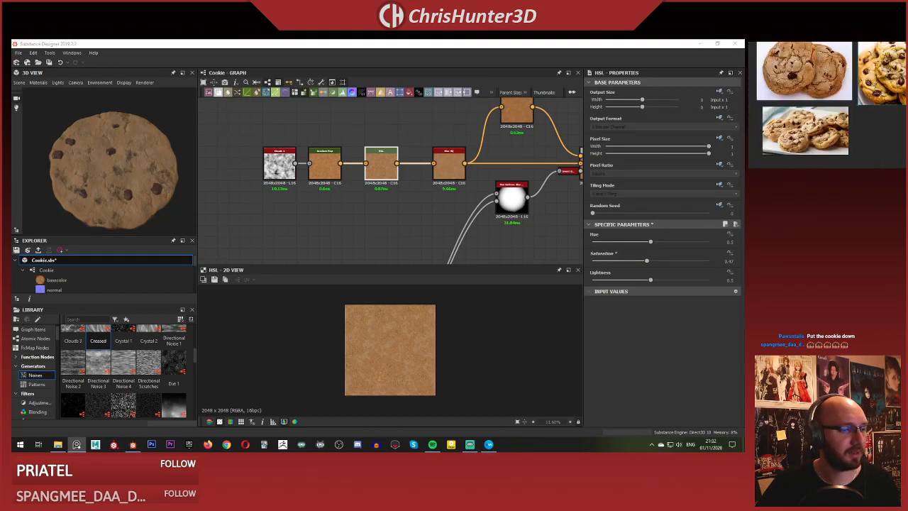
pyautogui.scroll(-3, 809, 106)
pyautogui.scroll(2, 378, 203)
pyautogui.moveTo(379, 255); pyautogui.dragTo(338, 306, button='middle')
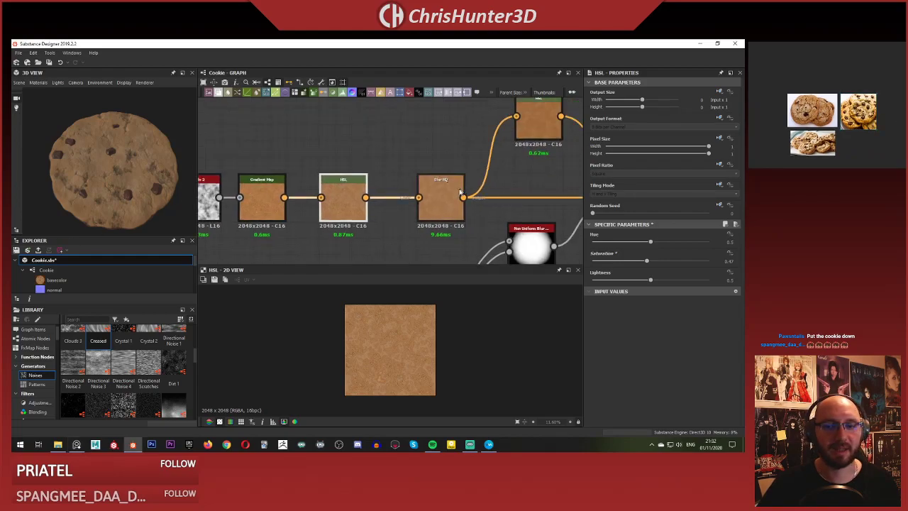
# Preview the Blur HQ color and the Non Uniform Blur mask that drive the edge-darkening Blend.
pyautogui.doubleClick(441, 198)
pyautogui.moveTo(412, 198); pyautogui.dragTo(278, 215, button='middle')
pyautogui.doubleClick(505, 212)
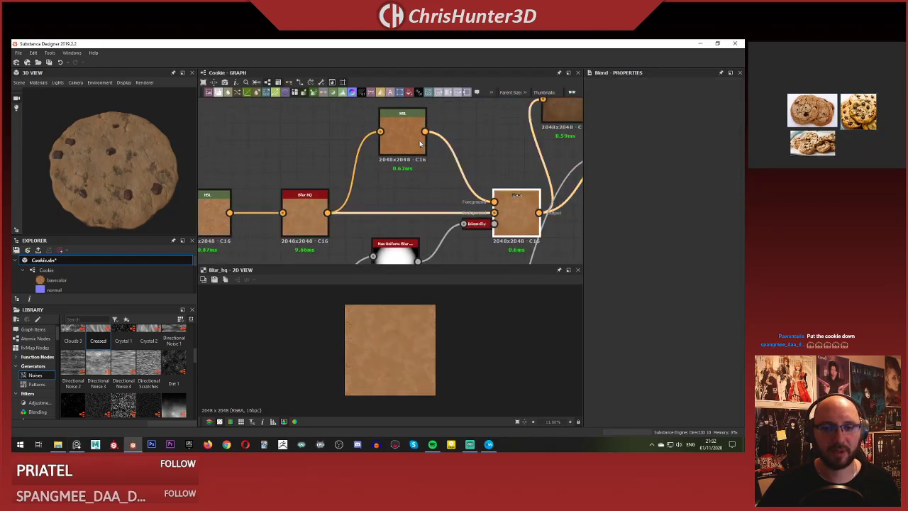
pyautogui.moveTo(417, 239); pyautogui.dragTo(469, 182, button='middle')
pyautogui.doubleClick(373, 214)
# Move the Non Uniform Blur Grayscale node away from the Blend and add a Levels node below the Blend.
pyautogui.moveTo(427, 196); pyautogui.dragTo(369, 229)
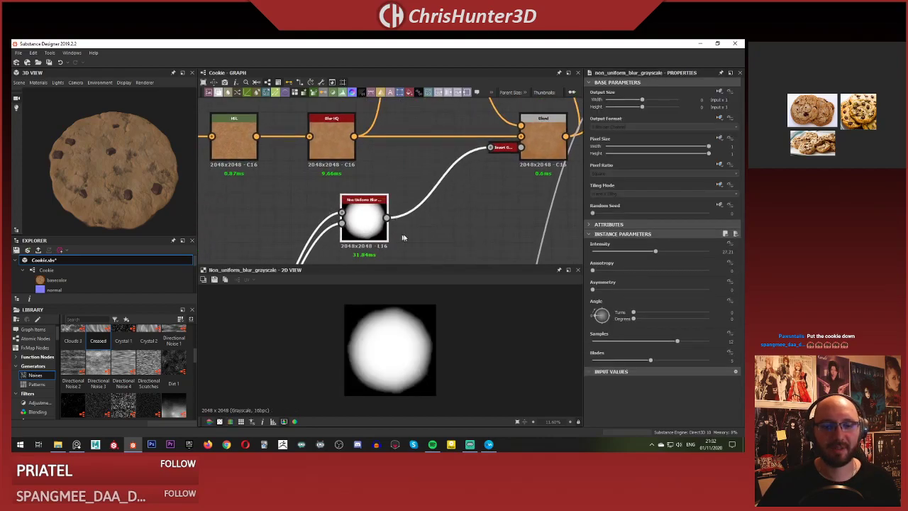
pyautogui.press('space')
pyautogui.click(436, 282)
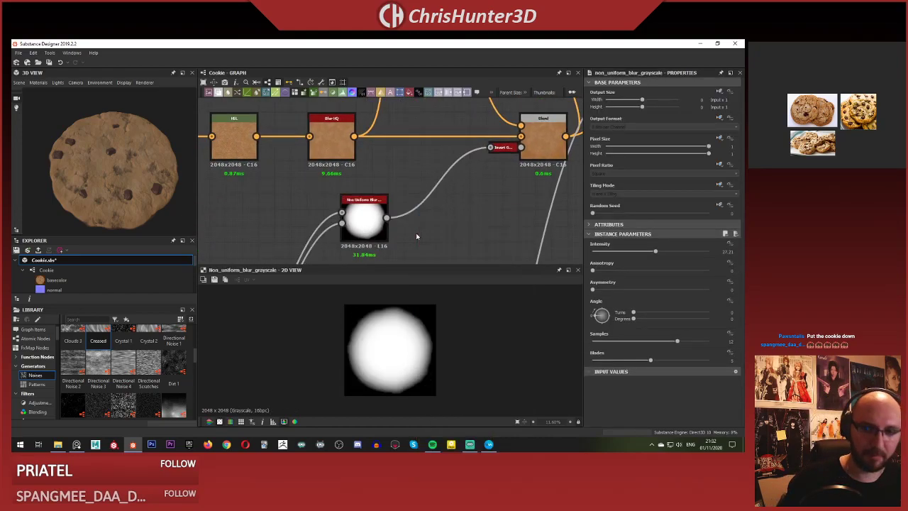
pyautogui.doubleClick(503, 148)
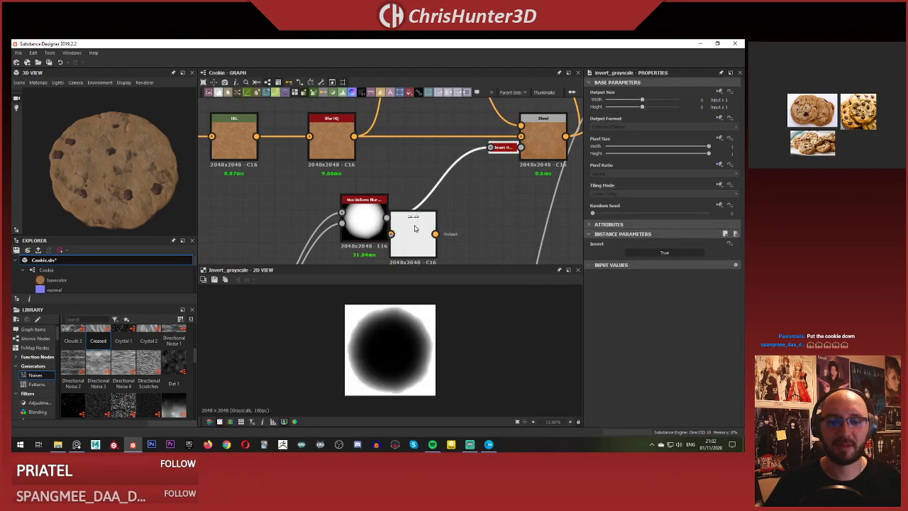
pyautogui.moveTo(415, 228); pyautogui.dragTo(511, 206)
# Undock the Invert Grayscale node from the Blend's opacity input and place it beside the Non Uniform Blur node.
pyautogui.moveTo(478, 142); pyautogui.dragTo(400, 161, button='middle')
pyautogui.scroll(1, 400, 161)
pyautogui.click(426, 172)
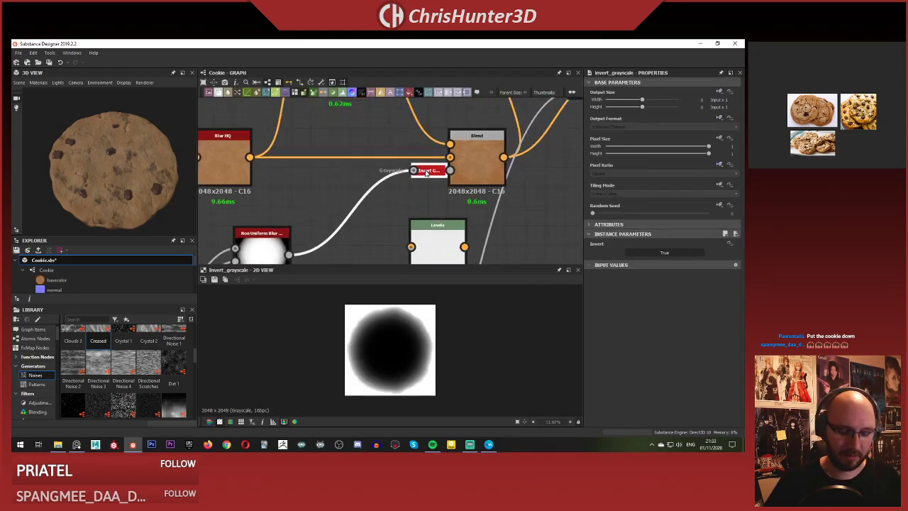
pyautogui.moveTo(426, 171); pyautogui.dragTo(355, 201)
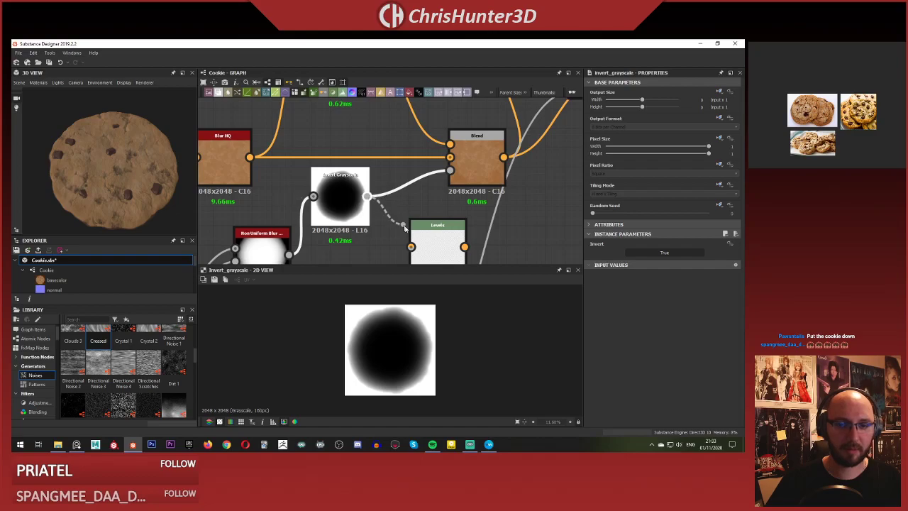
# Route the Invert Grayscale output through the Levels node into the Blend's opacity input and preview the Levels result.
pyautogui.moveTo(405, 227); pyautogui.dragTo(411, 246)
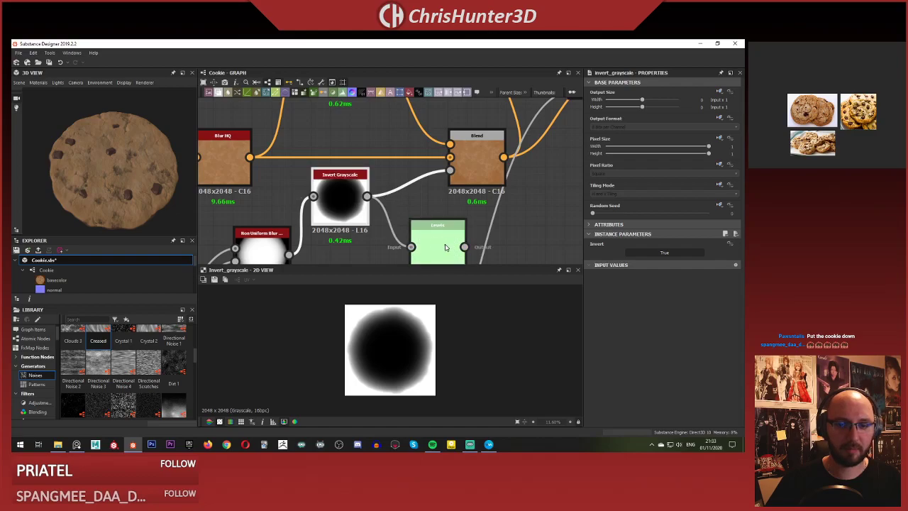
pyautogui.doubleClick(483, 165)
pyautogui.doubleClick(447, 248)
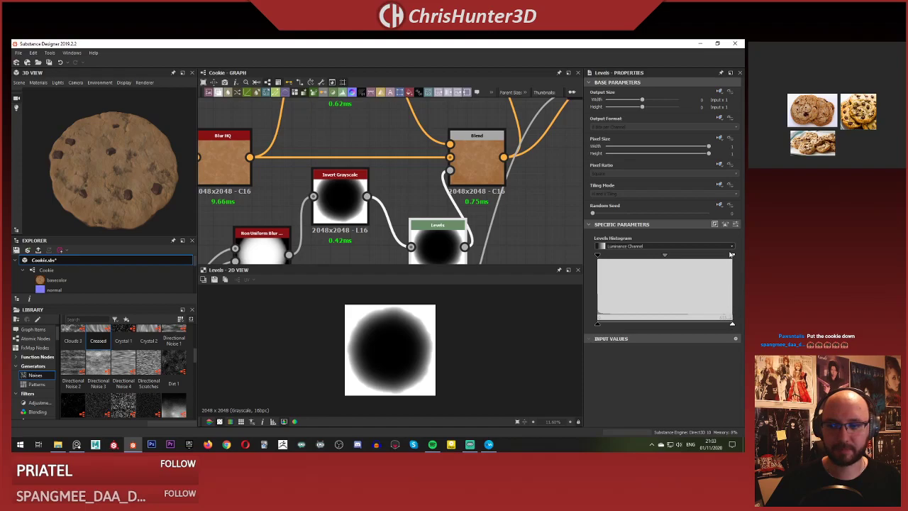
# Narrow the Levels node's input range by pulling the white point well inward and raising the black point slightly.
pyautogui.moveTo(732, 254); pyautogui.dragTo(637, 256)
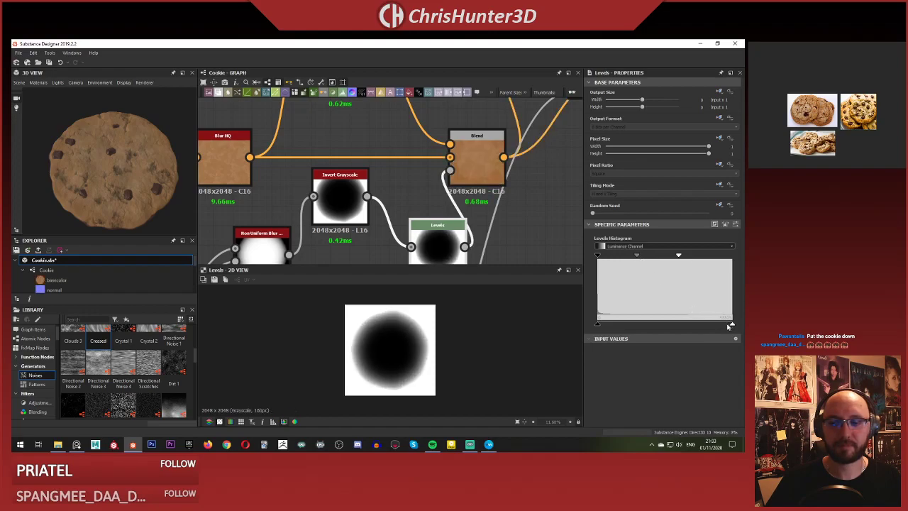
pyautogui.moveTo(717, 326)
pyautogui.mouseDown()
pyautogui.moveTo(705, 326)
pyautogui.moveTo(733, 325)
pyautogui.mouseUp()
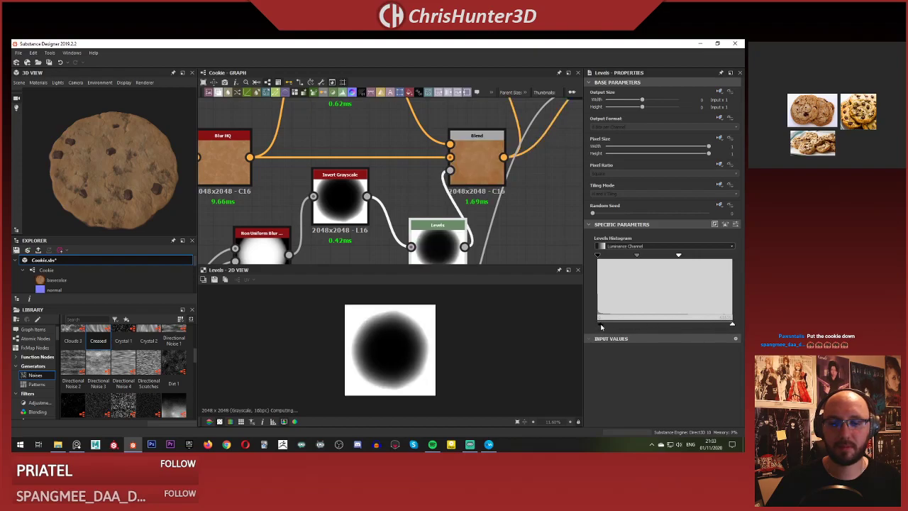
pyautogui.moveTo(601, 326); pyautogui.dragTo(582, 326)
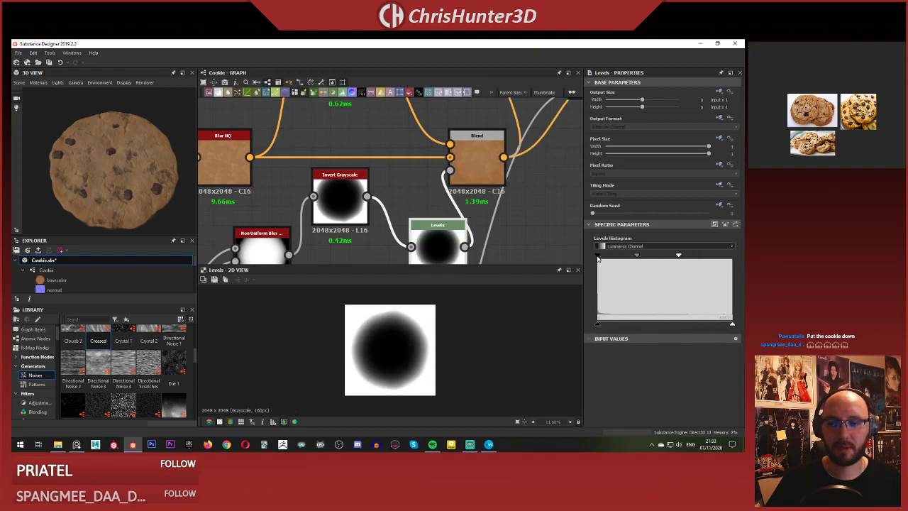
pyautogui.moveTo(598, 257); pyautogui.dragTo(638, 258)
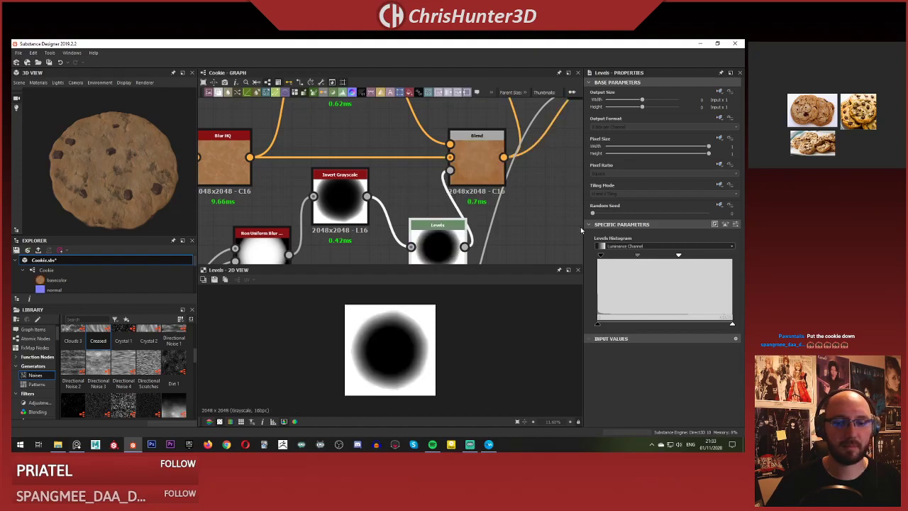
# Compare the Blend and Blur HQ colors, and set the saturation of the HSL node feeding the Blend to 0.57.
pyautogui.doubleClick(483, 148)
pyautogui.doubleClick(205, 159)
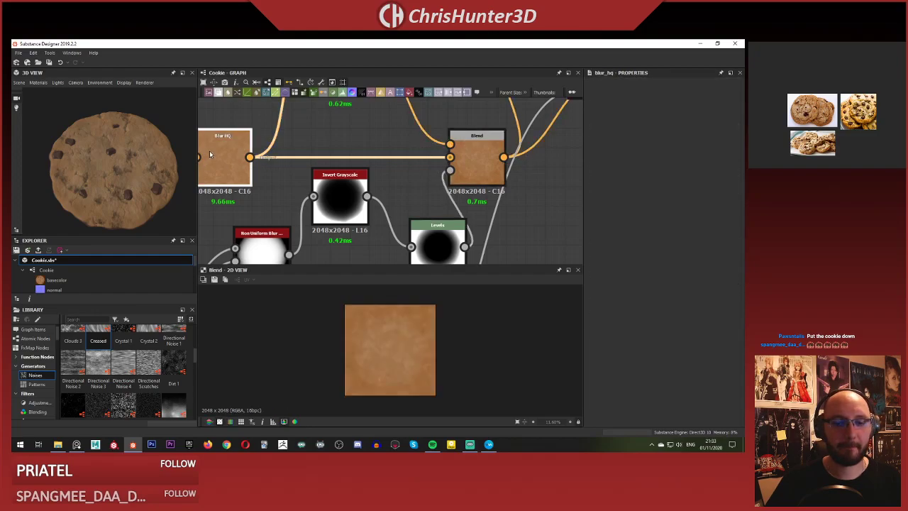
pyautogui.click(467, 183)
pyautogui.scroll(-3, 351, 117)
pyautogui.scroll(2, 343, 132)
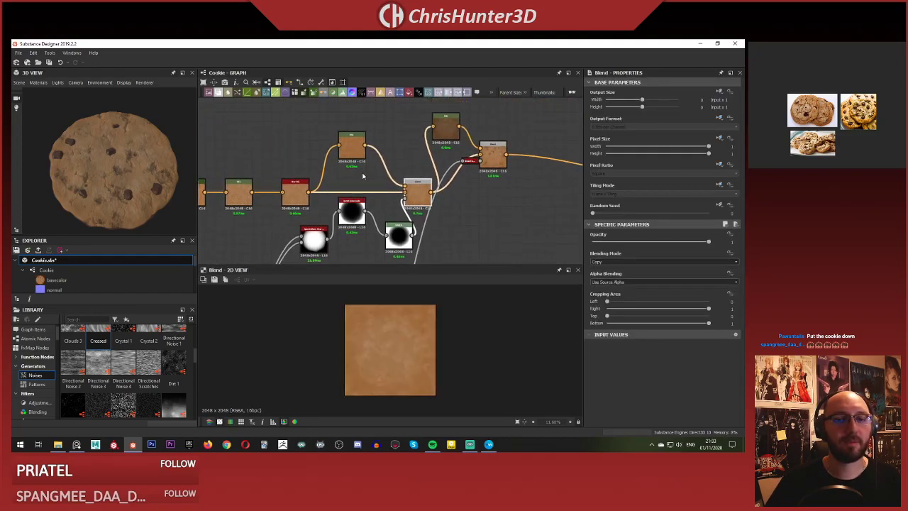
pyautogui.click(343, 132)
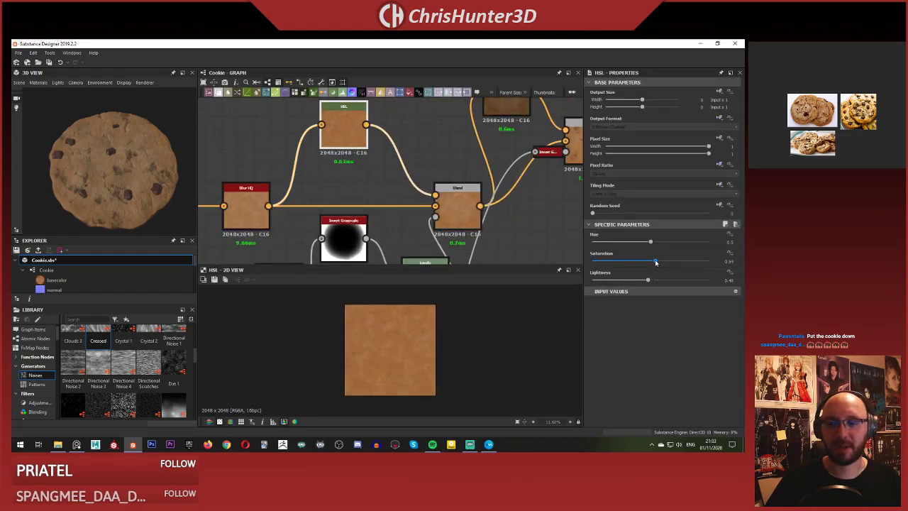
pyautogui.moveTo(656, 263)
pyautogui.mouseDown()
pyautogui.moveTo(675, 264)
pyautogui.moveTo(659, 262)
pyautogui.mouseUp()
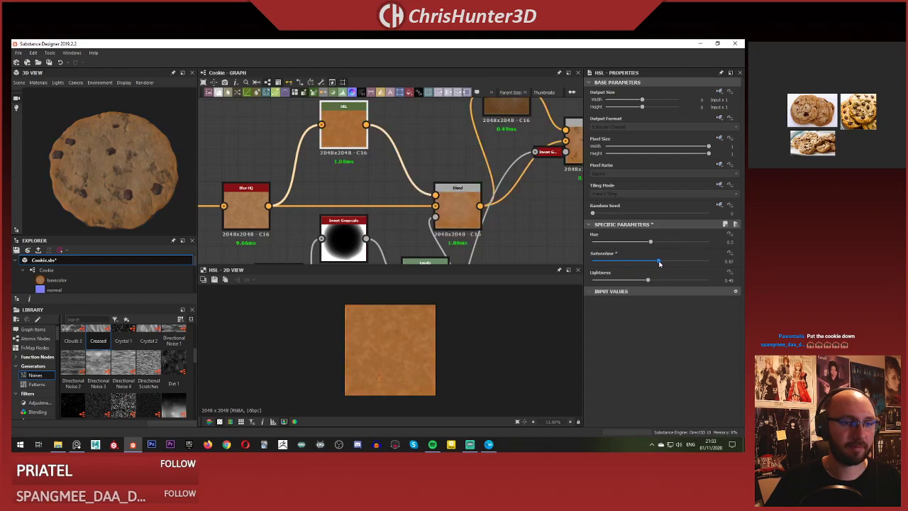
# Examine the cookie's surface and edge coloring in the 3D preview from close up and from a distance.
pyautogui.scroll(-3, 119, 159)
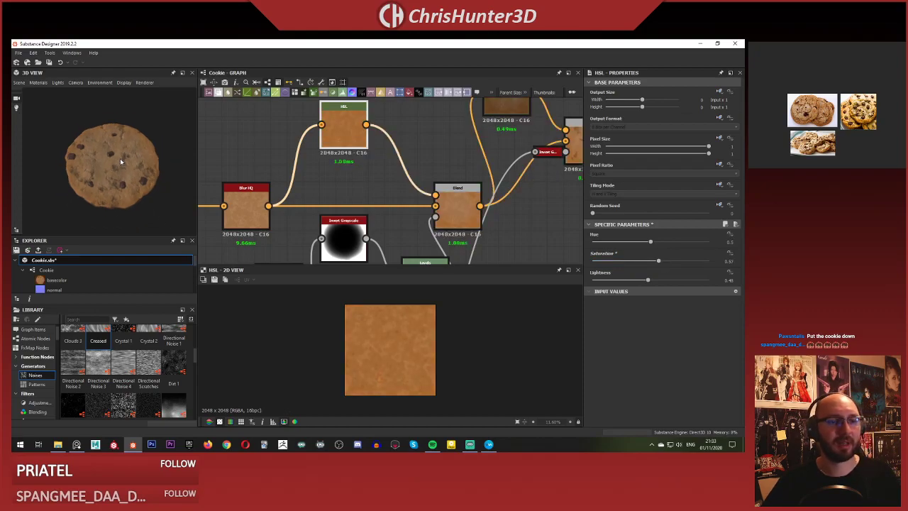
pyautogui.scroll(2, 115, 186)
pyautogui.moveTo(111, 197); pyautogui.dragTo(153, 199)
pyautogui.scroll(-2, 91, 198)
pyautogui.scroll(6, 142, 193)
pyautogui.scroll(-3, 148, 174)
pyautogui.scroll(-3, 112, 158)
pyautogui.scroll(3, 112, 158)
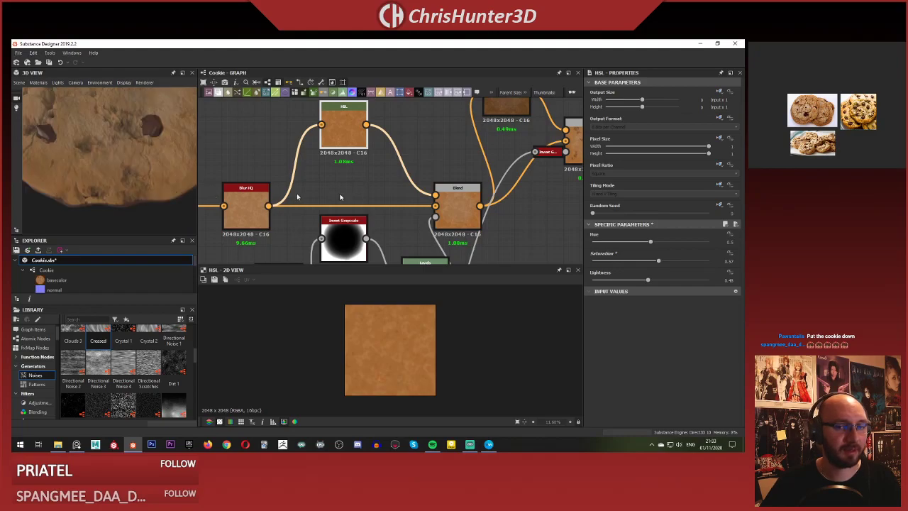
pyautogui.scroll(-4, 402, 184)
pyautogui.scroll(4, 374, 184)
# Preview the downstream color Blends and the Histogram Scan mask that places the chocolate chips on the cookie.
pyautogui.moveTo(473, 188); pyautogui.dragTo(456, 205, button='middle')
pyautogui.click(371, 134)
pyautogui.doubleClick(370, 134)
pyautogui.scroll(-3, 369, 172)
pyautogui.moveTo(551, 213); pyautogui.dragTo(437, 189, button='middle')
pyautogui.scroll(3, 438, 189)
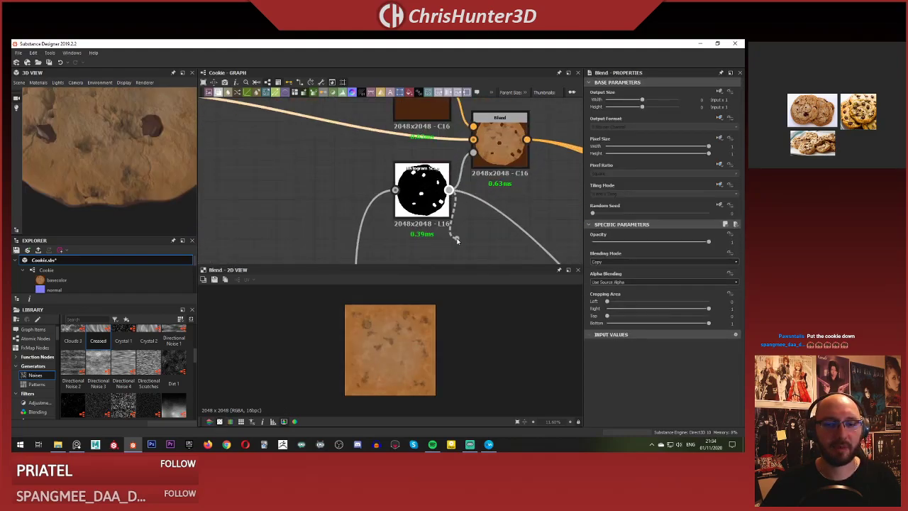
pyautogui.moveTo(457, 240); pyautogui.dragTo(451, 220)
pyautogui.doubleClick(423, 195)
pyautogui.moveTo(432, 211); pyautogui.dragTo(390, 218, button='middle')
pyautogui.scroll(5, 413, 368)
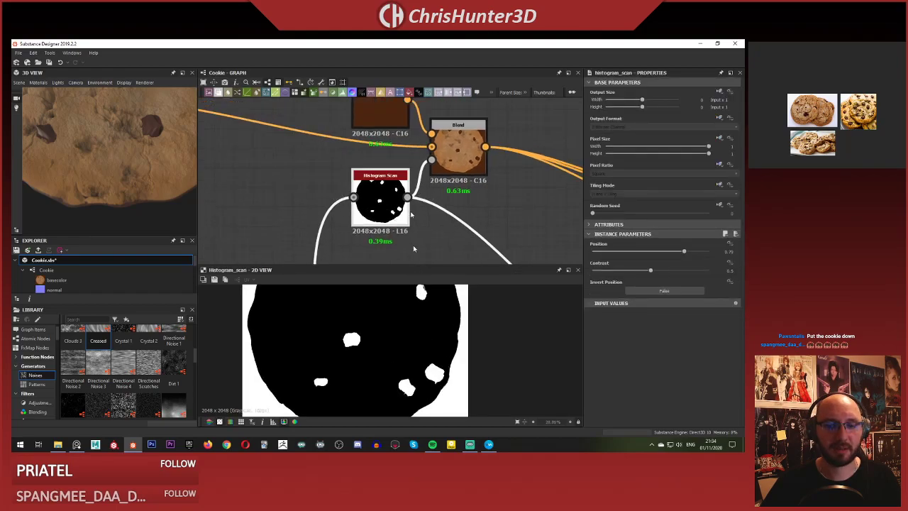
pyautogui.click(457, 152)
pyautogui.scroll(-5, 411, 167)
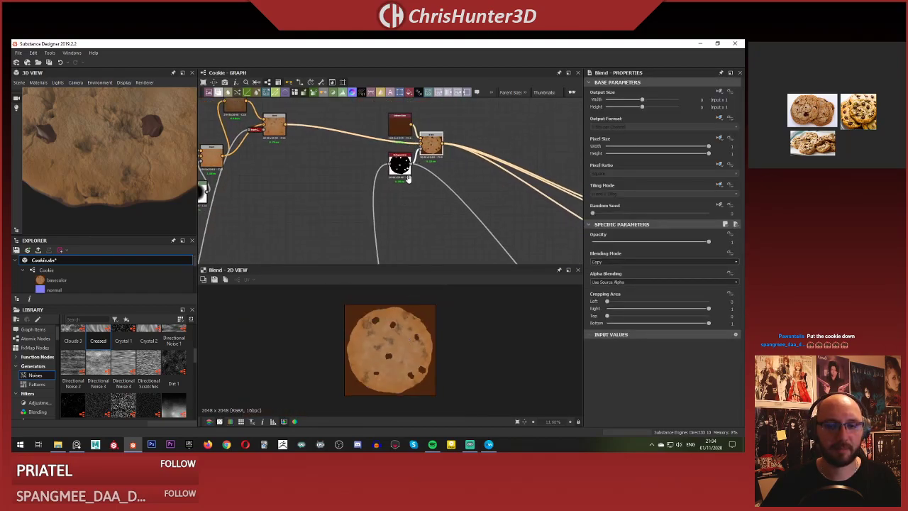
# Trace the Histogram Scan mask down the graph and preview the Invert Grayscale node feeding the opacity mask Blend.
pyautogui.moveTo(409, 178); pyautogui.dragTo(419, 152, button='middle')
pyautogui.doubleClick(415, 142)
pyautogui.scroll(-3, 410, 180)
pyautogui.moveTo(405, 219); pyautogui.dragTo(414, 87, button='middle')
pyautogui.scroll(2, 412, 257)
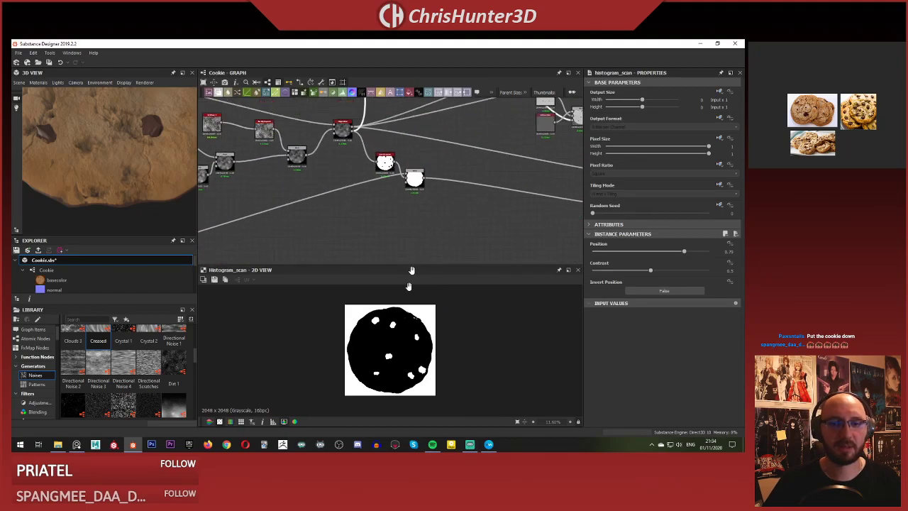
pyautogui.moveTo(409, 285); pyautogui.dragTo(402, 344, button='middle')
pyautogui.scroll(1, 398, 202)
pyautogui.moveTo(402, 190); pyautogui.dragTo(406, 107, button='middle')
pyautogui.scroll(4, 388, 156)
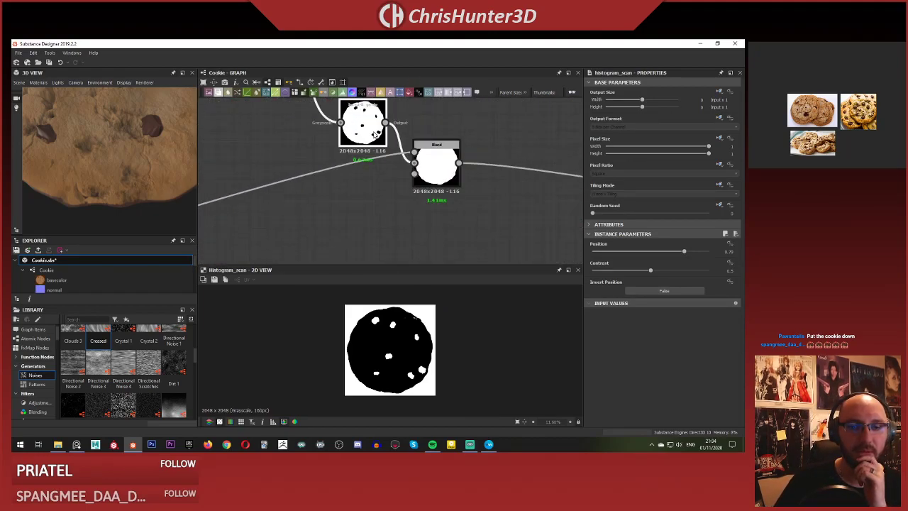
pyautogui.doubleClick(375, 135)
pyautogui.scroll(-3, 383, 183)
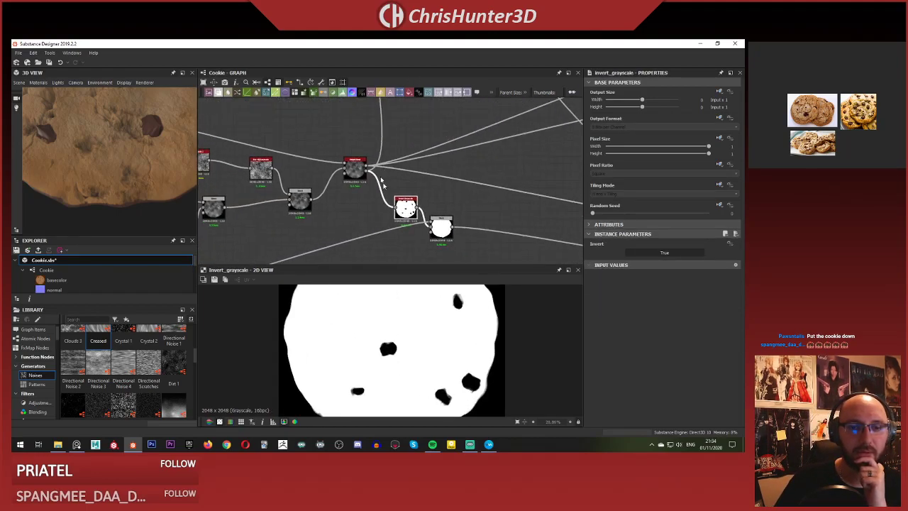
# Try the Multiply blending mode on the opacity mask Blend.
pyautogui.scroll(3, 419, 212)
pyautogui.doubleClick(431, 202)
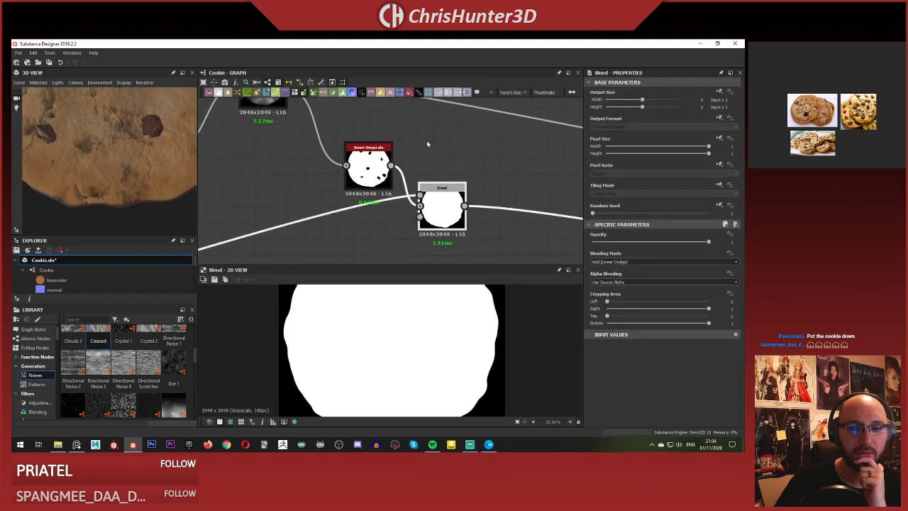
pyautogui.moveTo(427, 144); pyautogui.dragTo(407, 114, button='middle')
pyautogui.moveTo(420, 159); pyautogui.dragTo(420, 169, button='middle')
pyautogui.click(659, 262)
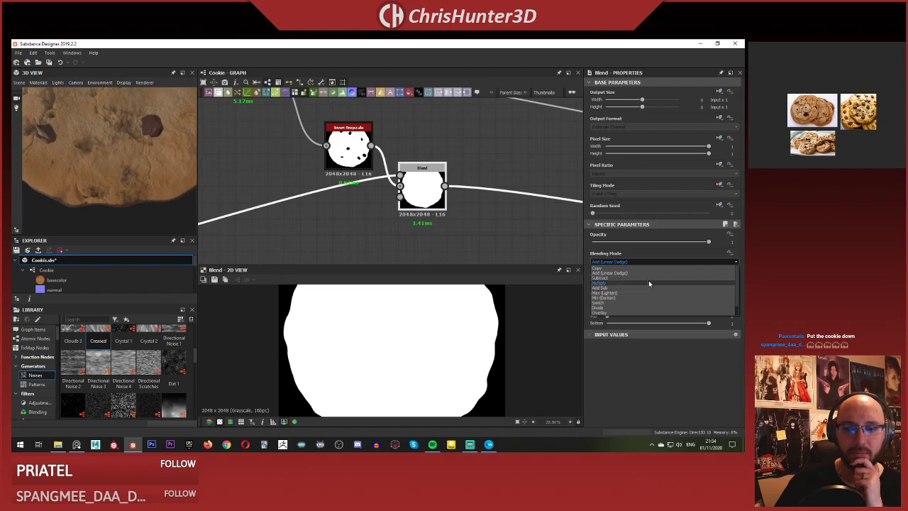
pyautogui.click(649, 282)
pyautogui.scroll(3, 410, 225)
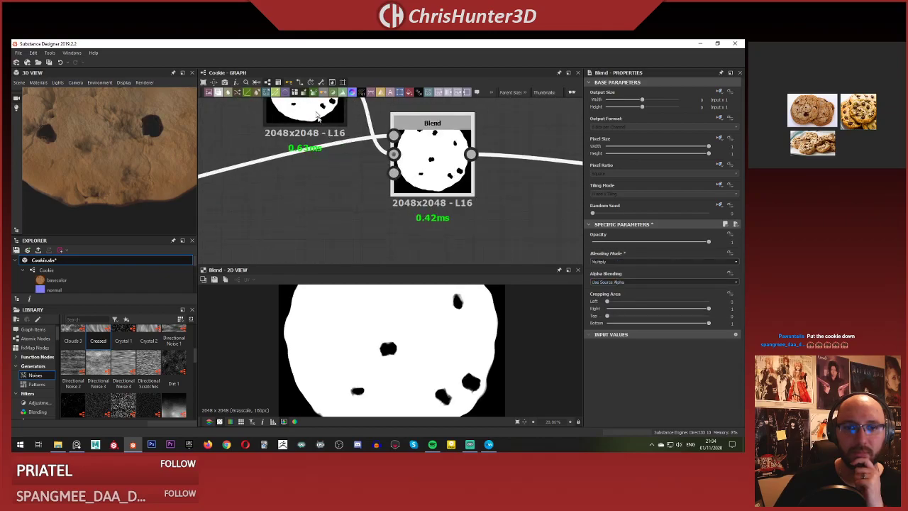
# Compare the opacity mask Blend's result with its Invert Grayscale background and Warp foreground inputs.
pyautogui.doubleClick(318, 115)
pyautogui.moveTo(368, 147); pyautogui.dragTo(369, 167, button='middle')
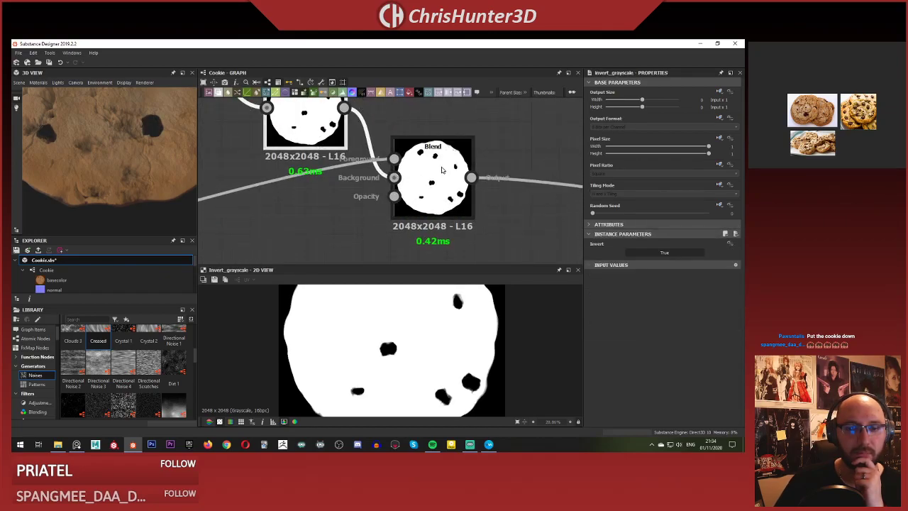
pyautogui.doubleClick(440, 178)
pyautogui.scroll(3, 422, 358)
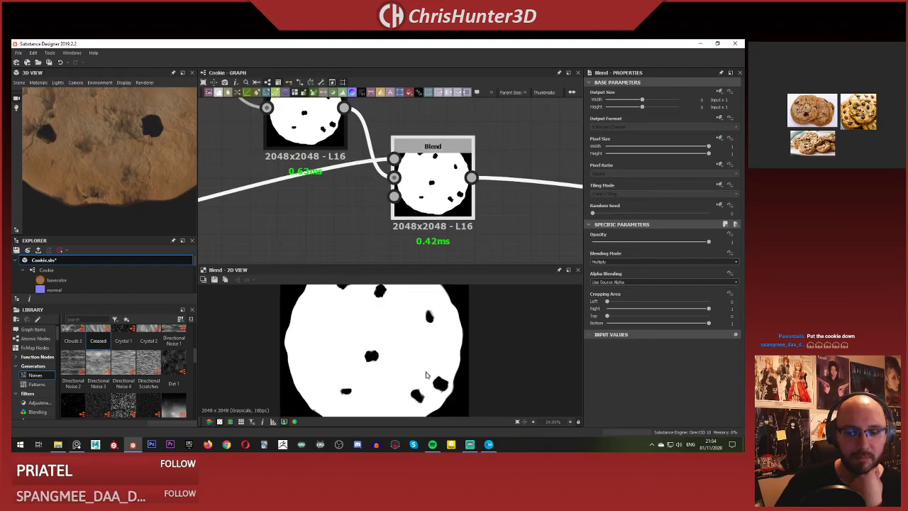
pyautogui.scroll(2, 432, 238)
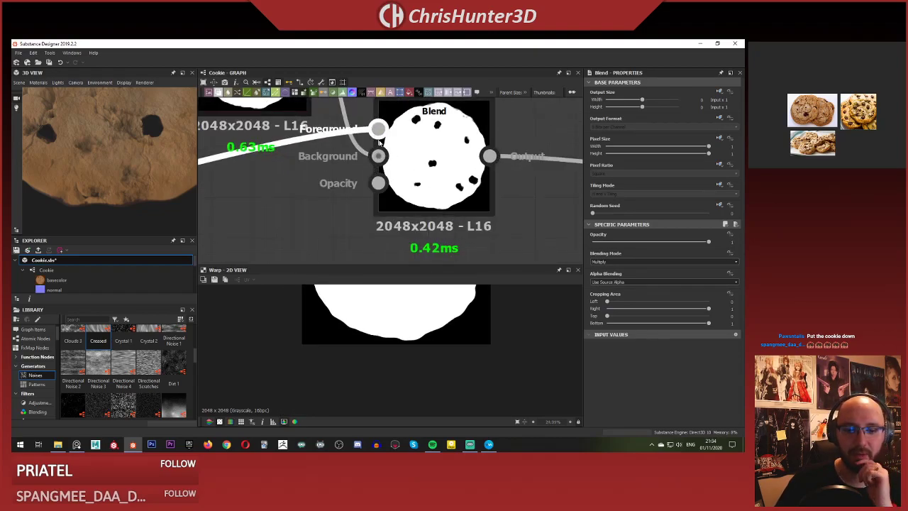
pyautogui.doubleClick(404, 147)
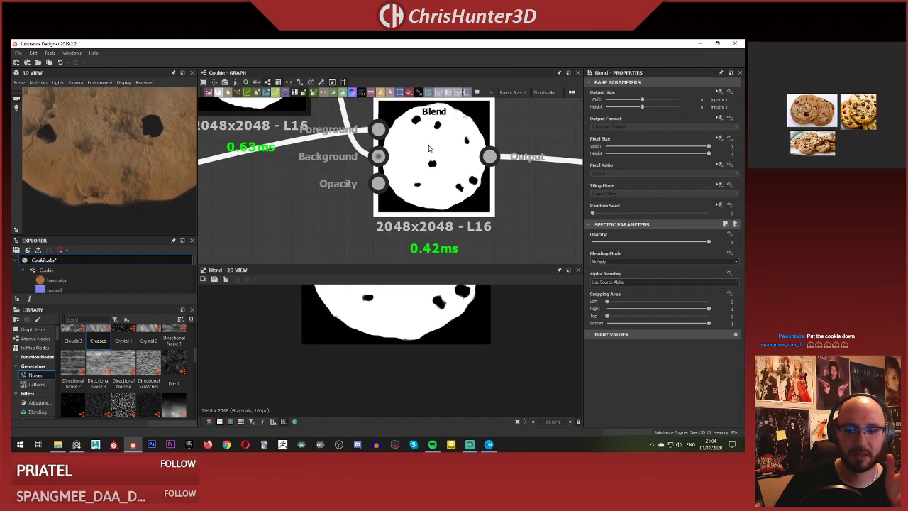
# Try Min (Darken) on the opacity mask Blend, and set its blending mode to Overlay.
pyautogui.click(658, 264)
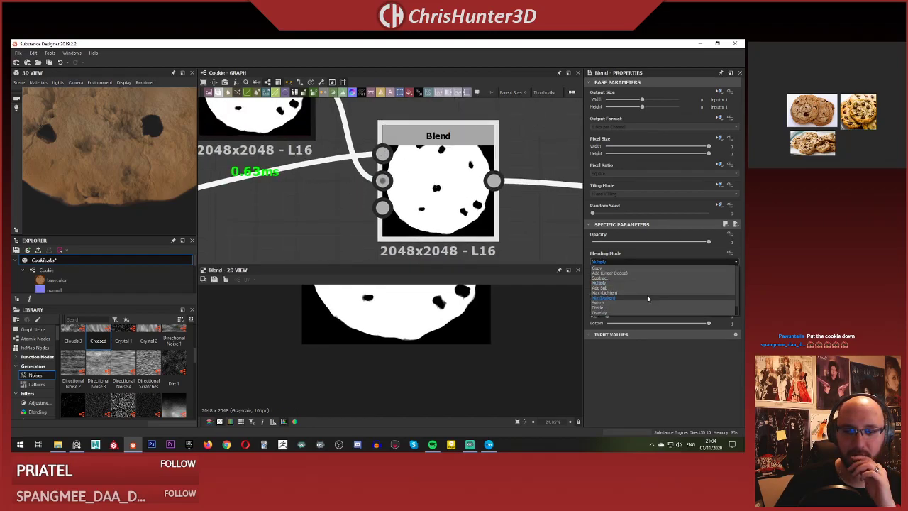
pyautogui.click(647, 297)
pyautogui.click(648, 264)
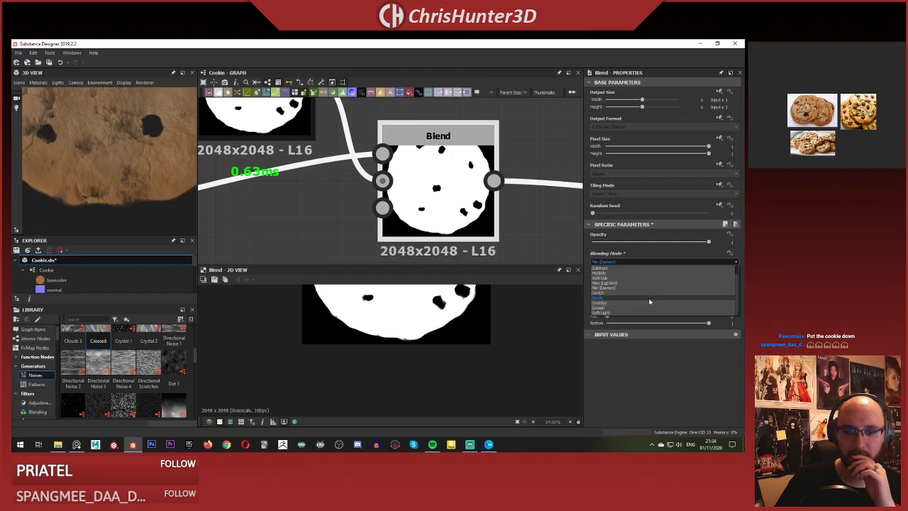
pyautogui.click(650, 304)
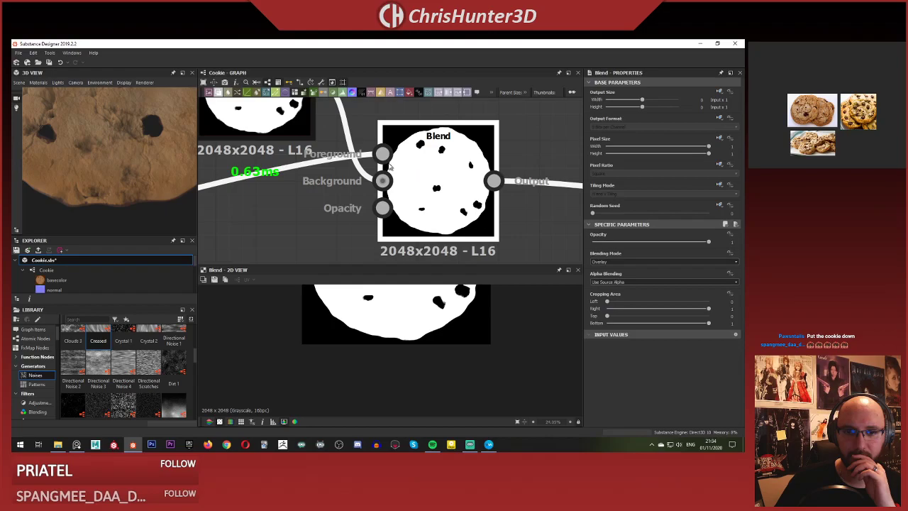
pyautogui.click(382, 181)
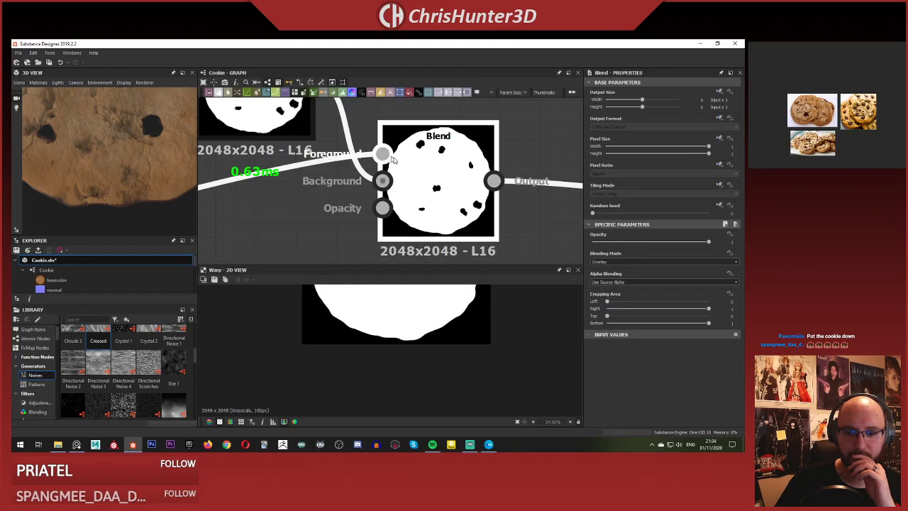
pyautogui.scroll(-4, 423, 166)
pyautogui.moveTo(425, 169); pyautogui.dragTo(451, 191, button='middle')
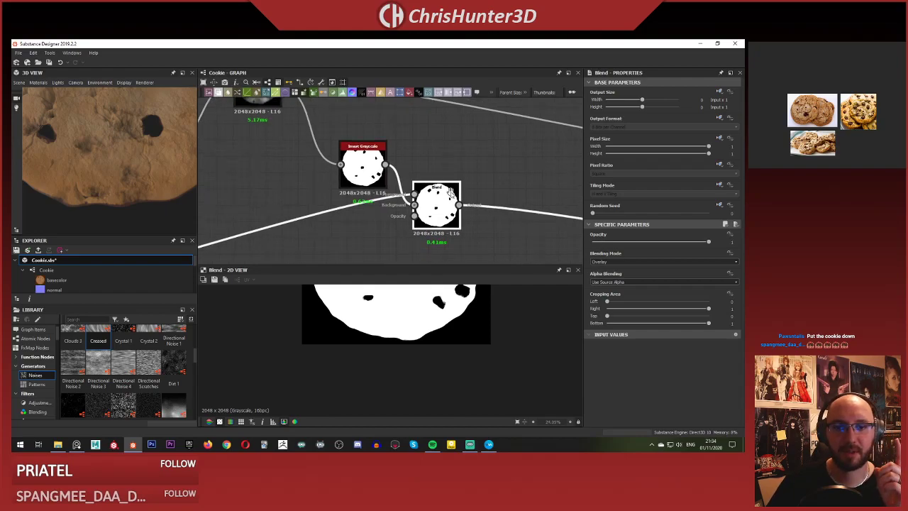
# Duplicate the opacity mask Blend with its input links and place the copy directly below the chip mask's Histogram Scan node.
pyautogui.scroll(-3, 443, 199)
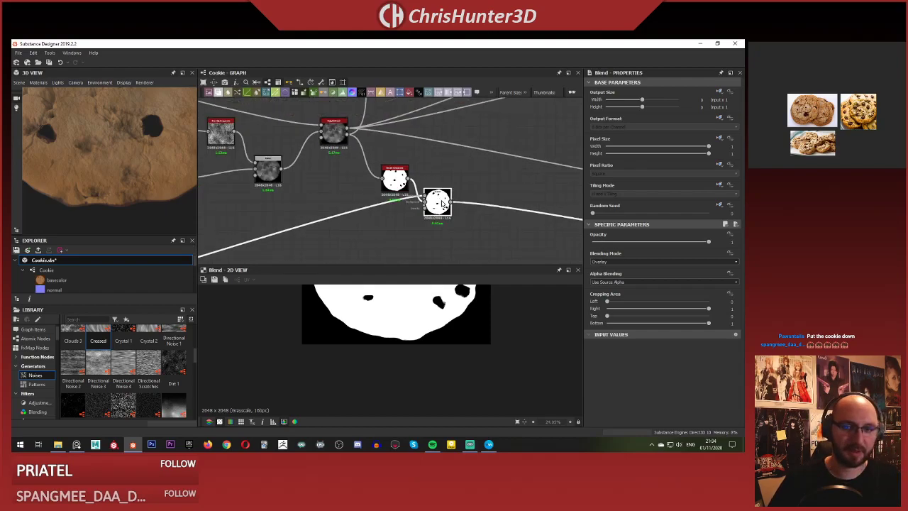
pyautogui.scroll(-4, 442, 202)
pyautogui.moveTo(423, 192); pyautogui.dragTo(452, 254, button='middle')
pyautogui.hotkey('ctrl', 'd')
pyautogui.moveTo(445, 254); pyautogui.dragTo(388, 131)
pyautogui.moveTo(388, 132); pyautogui.dragTo(429, 244, button='middle')
pyautogui.scroll(6, 434, 228)
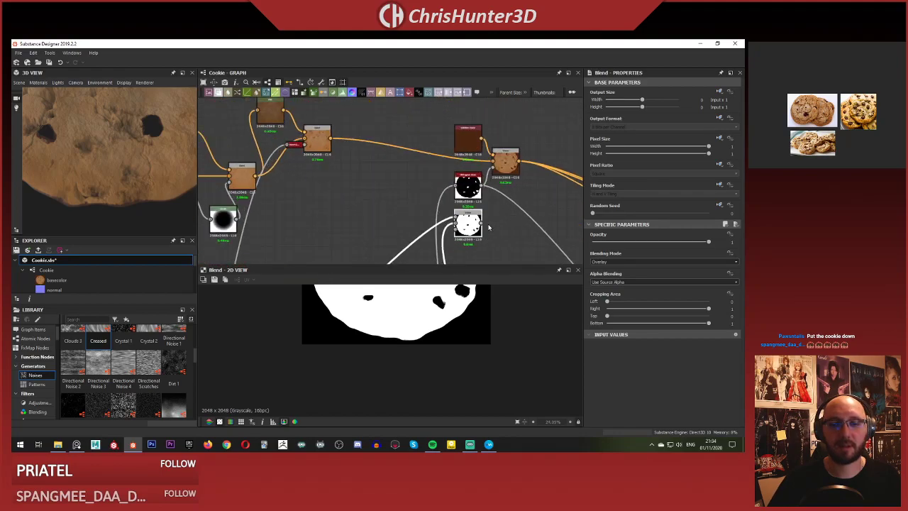
pyautogui.moveTo(434, 171); pyautogui.dragTo(400, 162, button='middle')
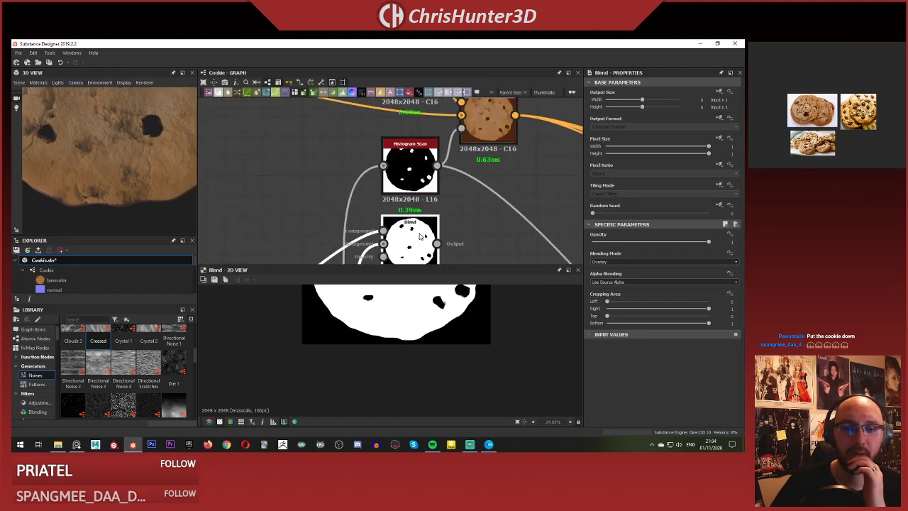
# Connect the duplicated Blend's output to the input of the Histogram Scan node that masks the chip color.
pyautogui.moveTo(430, 238); pyautogui.dragTo(413, 117, button='middle')
pyautogui.scroll(-6, 414, 135)
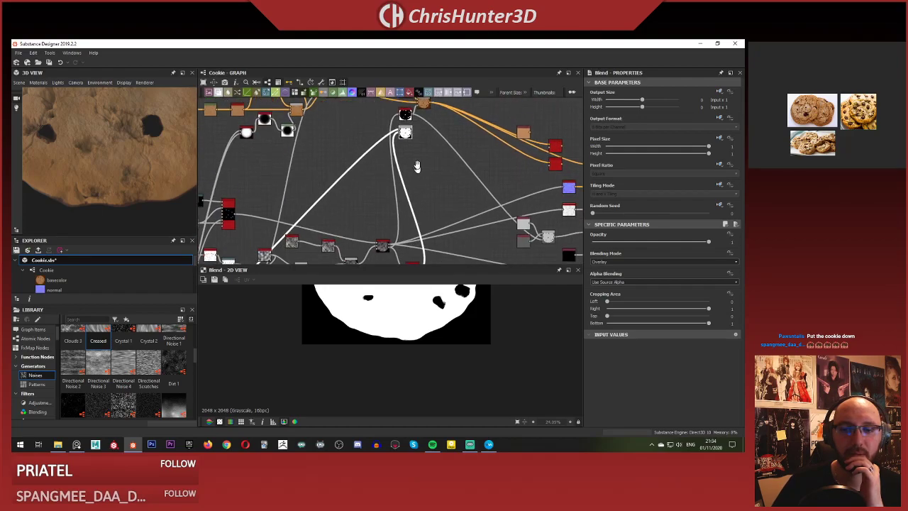
pyautogui.scroll(5, 417, 166)
pyautogui.moveTo(418, 166); pyautogui.dragTo(428, 243, button='middle')
pyautogui.scroll(-3, 434, 213)
pyautogui.moveTo(401, 171); pyautogui.dragTo(400, 169)
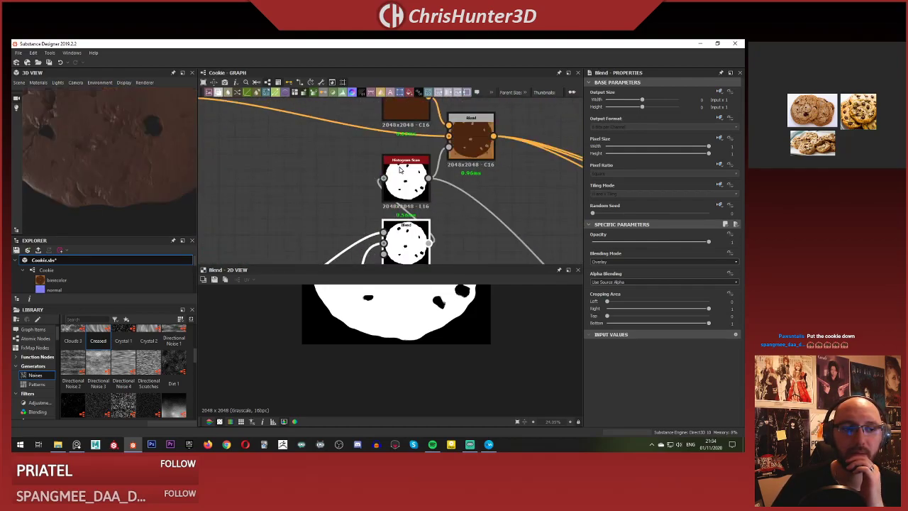
# Try feeding the duplicated Blend directly into the chip color Blend's opacity input.
pyautogui.click(401, 170)
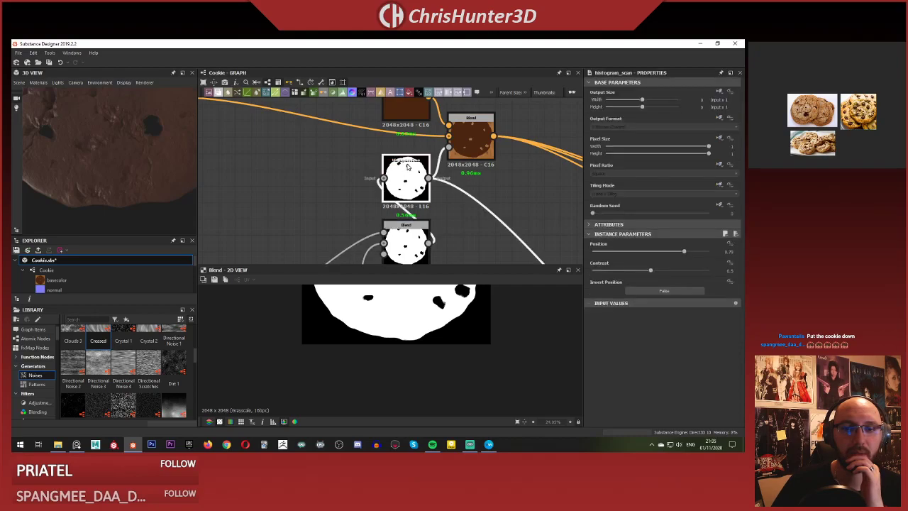
pyautogui.moveTo(395, 164); pyautogui.dragTo(415, 150, button='middle')
pyautogui.moveTo(438, 232)
pyautogui.mouseDown()
pyautogui.moveTo(341, 215)
pyautogui.moveTo(442, 220)
pyautogui.mouseUp()
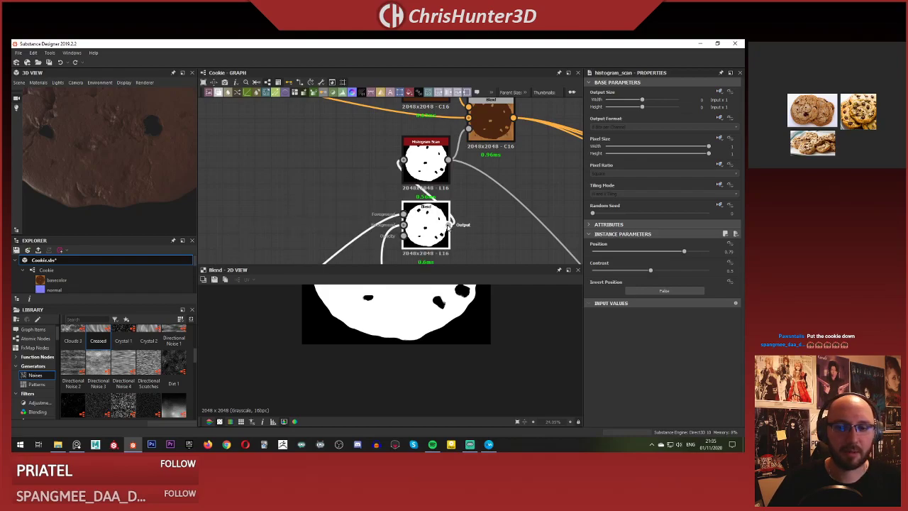
pyautogui.moveTo(425, 159); pyautogui.dragTo(391, 144)
pyautogui.click(315, 162)
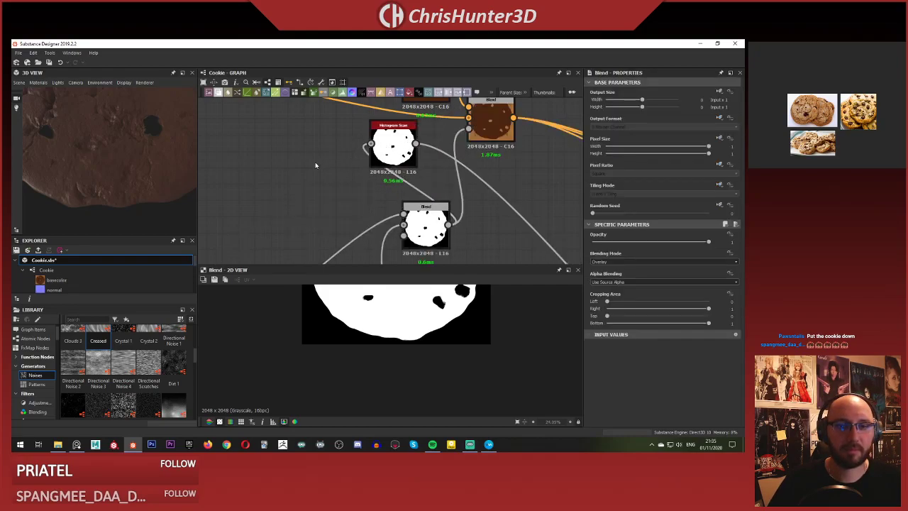
pyautogui.moveTo(360, 163); pyautogui.dragTo(348, 172, button='middle')
pyautogui.hotkey('ctrl', 'z')
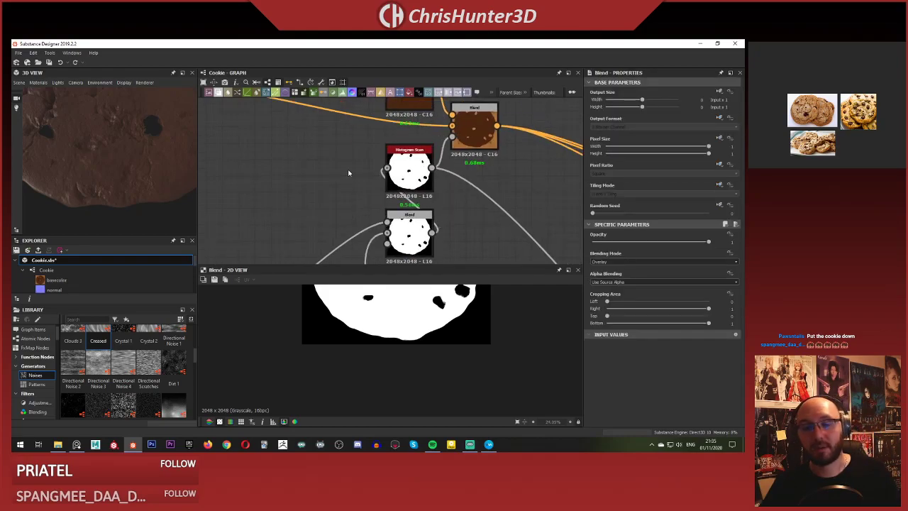
# Undo the link from the duplicated Blend to the chip mask's Histogram Scan.
pyautogui.doubleClick(402, 179)
pyautogui.hotkey('ctrl', 'z')
pyautogui.hotkey('ctrl', 'z')
pyautogui.hotkey('ctrl', 'z')
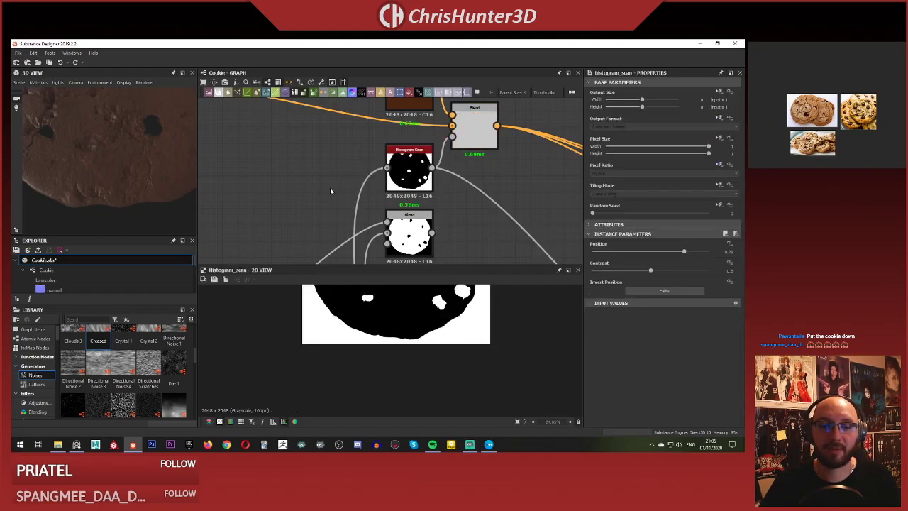
# Duplicate the original opacity mask Blend with its input links and place the copy directly below it.
pyautogui.scroll(-5, 320, 187)
pyautogui.moveTo(358, 253); pyautogui.dragTo(378, 233, button='middle')
pyautogui.scroll(3, 366, 196)
pyautogui.moveTo(365, 210)
pyautogui.mouseDown()
pyautogui.moveTo(368, 202)
pyautogui.moveTo(361, 210)
pyautogui.mouseUp()
pyautogui.click(425, 208)
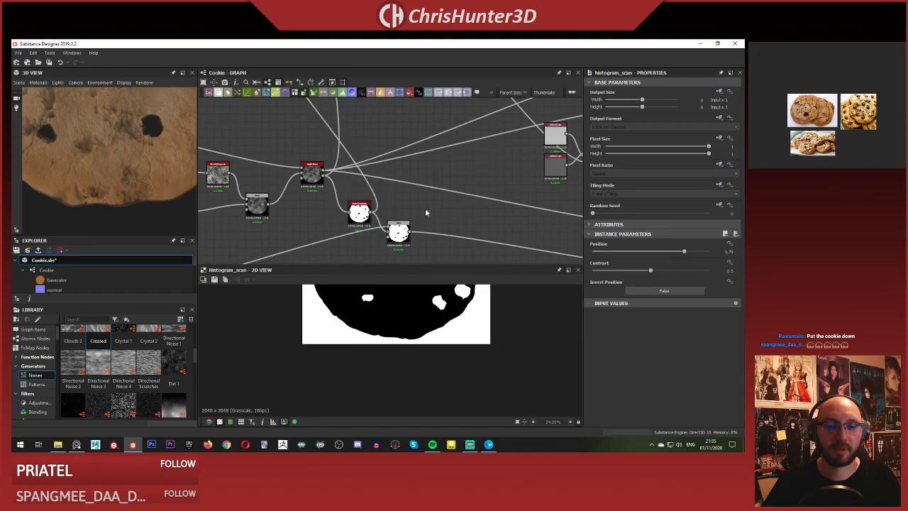
pyautogui.scroll(3, 412, 223)
pyautogui.moveTo(413, 223); pyautogui.dragTo(415, 161, button='middle')
pyautogui.doubleClick(397, 180)
pyautogui.hotkey('ctrl', 'd')
pyautogui.moveTo(348, 254); pyautogui.dragTo(357, 203, button='middle')
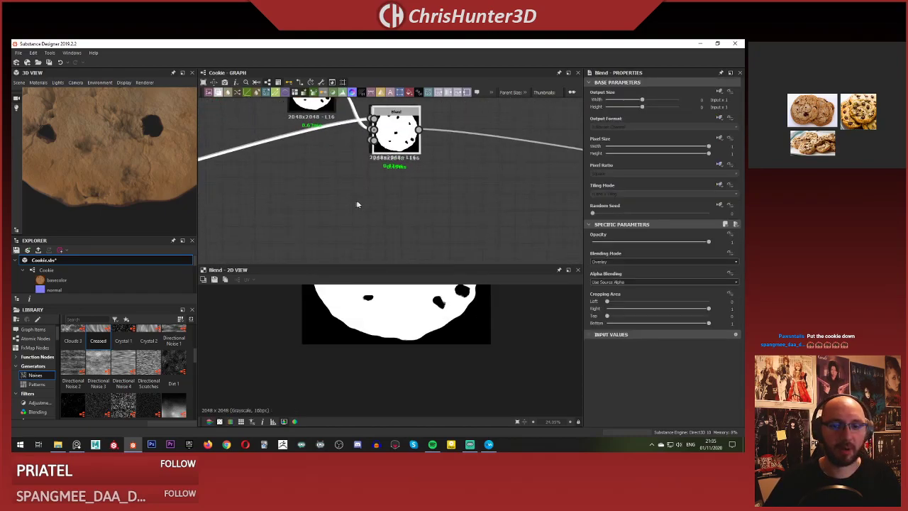
pyautogui.moveTo(398, 146); pyautogui.dragTo(395, 210)
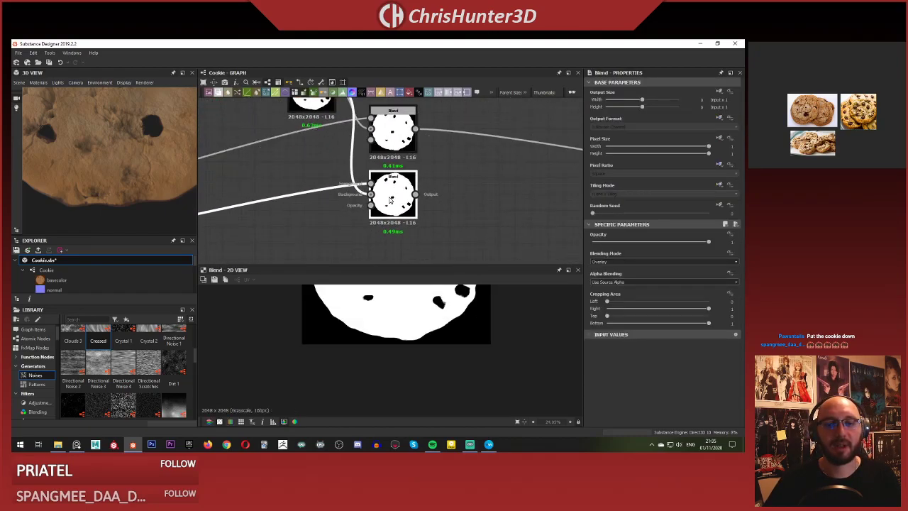
# Set the new Blend copy to Add (Linear Dodge) and connect it to the opacity output.
pyautogui.click(617, 262)
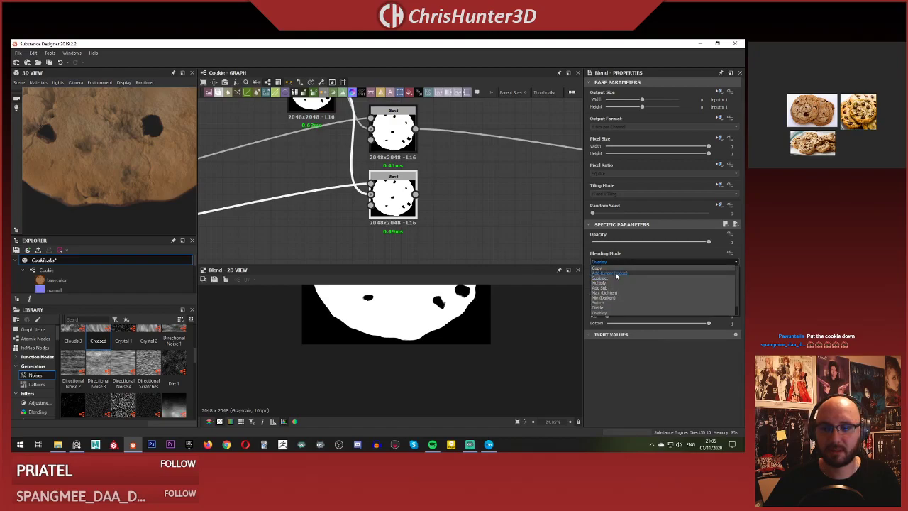
pyautogui.click(611, 266)
pyautogui.scroll(-4, 303, 184)
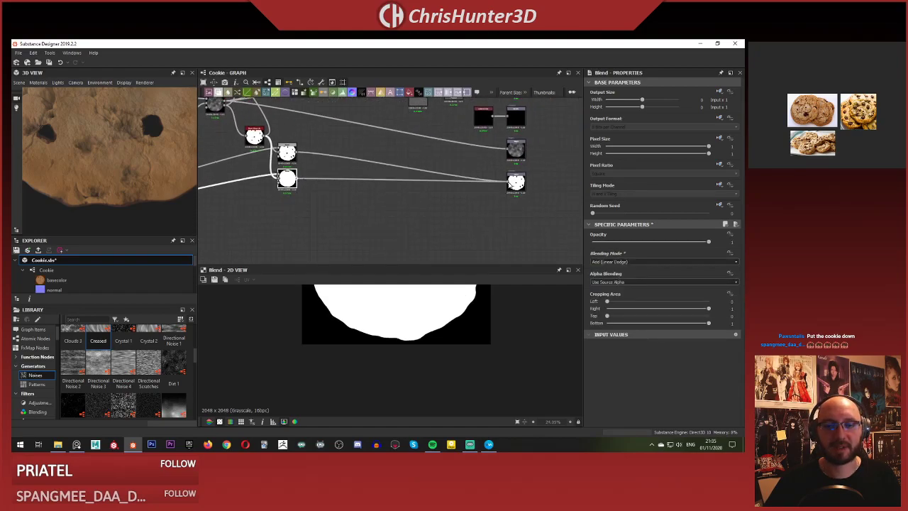
# Delete the original Overlay Blend next to the Invert Grayscale node, keeping the Add (Linear Dodge) copy.
pyautogui.scroll(4, 420, 176)
pyautogui.click(364, 159)
pyautogui.moveTo(363, 160); pyautogui.dragTo(430, 222, button='middle')
pyautogui.scroll(-1, 430, 222)
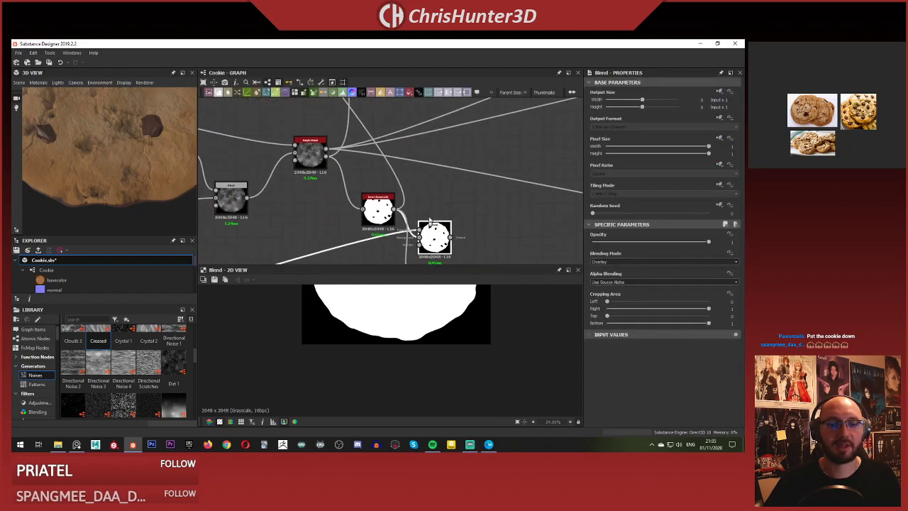
pyautogui.scroll(-4, 443, 203)
pyautogui.moveTo(397, 162); pyautogui.dragTo(403, 251, button='middle')
pyautogui.moveTo(400, 193); pyautogui.dragTo(410, 100, button='middle')
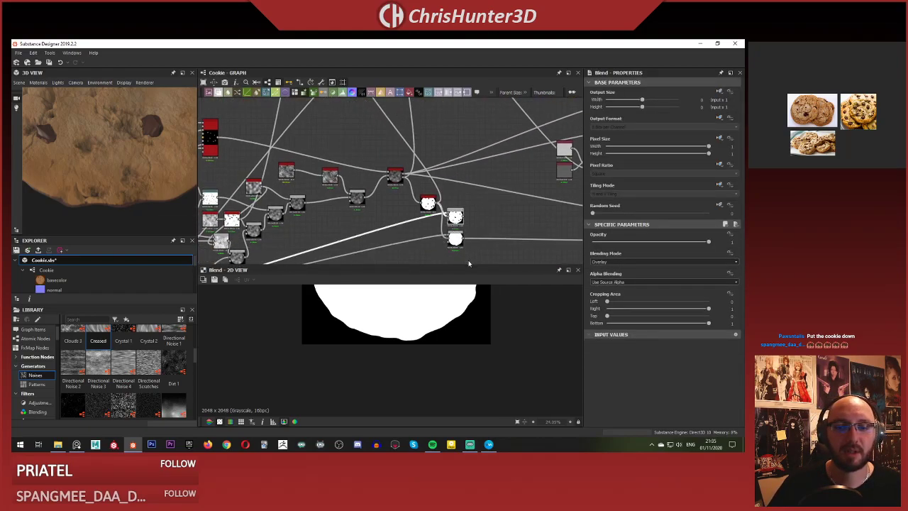
pyautogui.press('BackSpace')
# Move the unconnected Overlay Blend up beside the chip mask's Histogram Scan.
pyautogui.scroll(-2, 437, 167)
pyautogui.moveTo(437, 166); pyautogui.dragTo(400, 216, button='middle')
pyautogui.scroll(6, 415, 177)
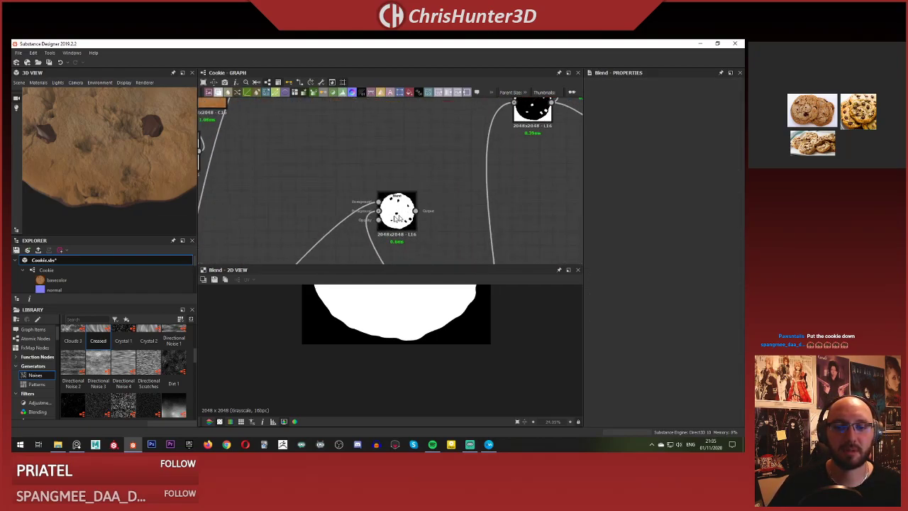
pyautogui.moveTo(396, 216); pyautogui.dragTo(463, 159)
# Try connecting the relocated Overlay Blend's output to the chip mask's Histogram Scan.
pyautogui.moveTo(472, 137); pyautogui.dragTo(394, 193, button='middle')
pyautogui.scroll(3, 394, 193)
pyautogui.scroll(-1, 462, 221)
pyautogui.moveTo(513, 202); pyautogui.dragTo(402, 223, button='middle')
pyautogui.doubleClick(456, 173)
pyautogui.scroll(-2, 448, 163)
pyautogui.scroll(3, 438, 213)
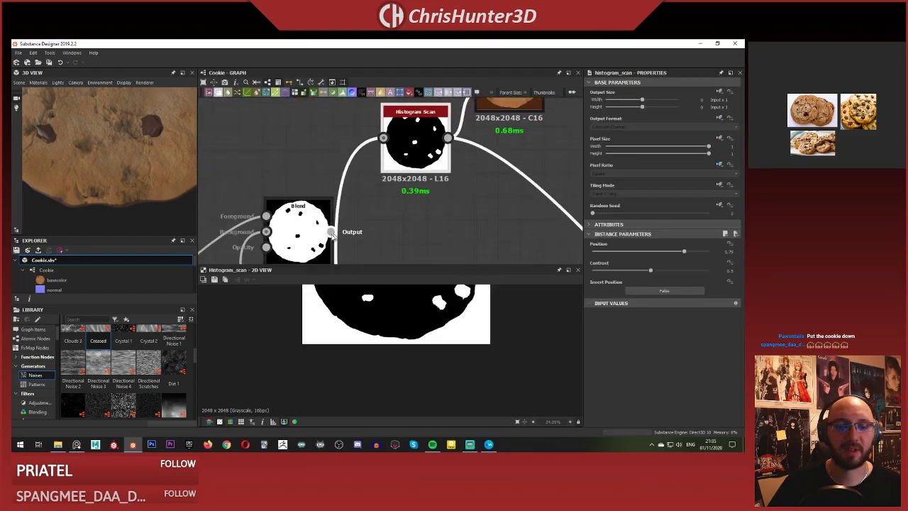
pyautogui.moveTo(331, 231); pyautogui.dragTo(404, 148)
# Check the chip color Blend and Histogram Scan with the new mask input, and undo the connection.
pyautogui.scroll(-3, 438, 210)
pyautogui.moveTo(438, 210); pyautogui.dragTo(418, 239, button='middle')
pyautogui.scroll(3, 433, 218)
pyautogui.moveTo(466, 185); pyautogui.dragTo(451, 247, button='middle')
pyautogui.click(462, 179)
pyautogui.scroll(-3, 447, 188)
pyautogui.scroll(2, 408, 199)
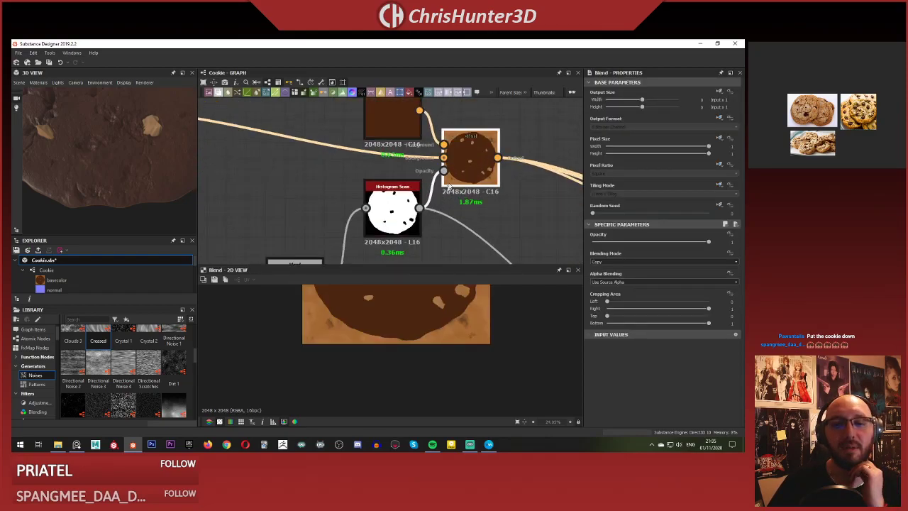
pyautogui.click(408, 199)
pyautogui.scroll(-3, 408, 198)
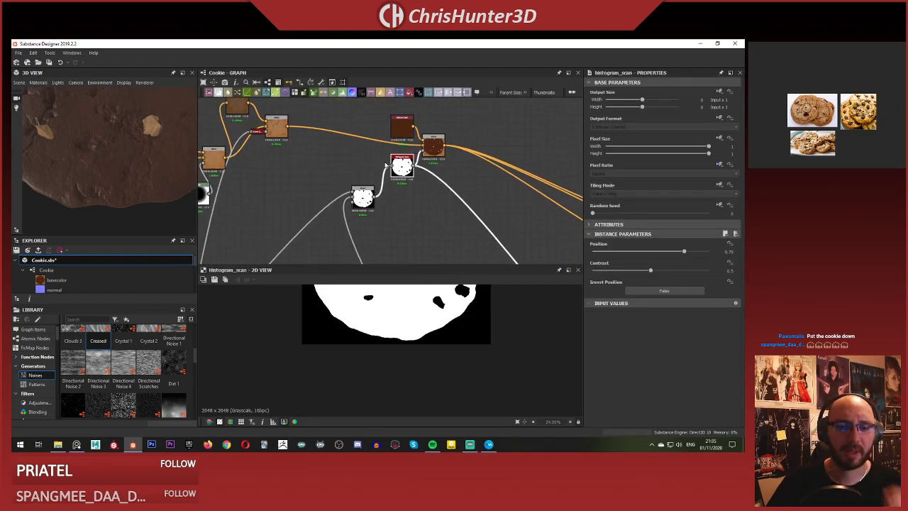
pyautogui.scroll(2, 385, 164)
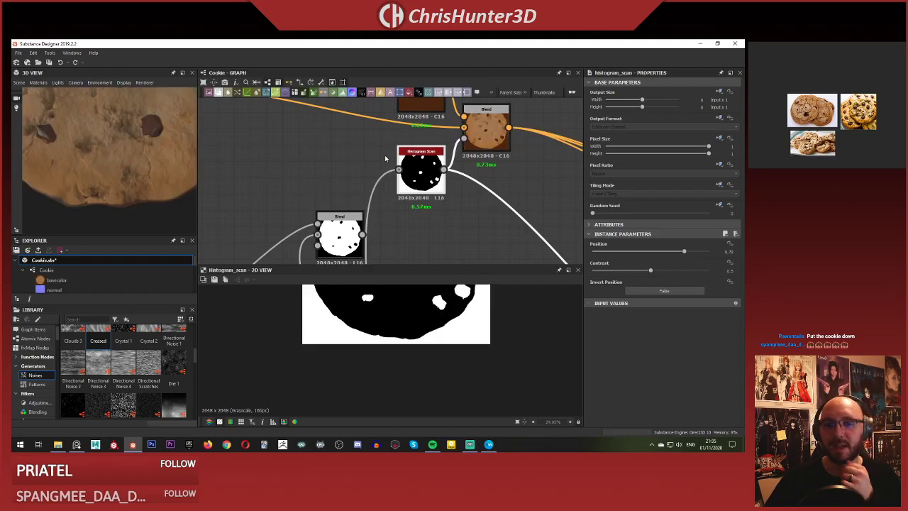
# Examine the Overlay Blend's mask and the Invert Grayscale node that feeds its background.
pyautogui.scroll(-3, 385, 159)
pyautogui.scroll(4, 369, 191)
pyautogui.scroll(-1, 358, 200)
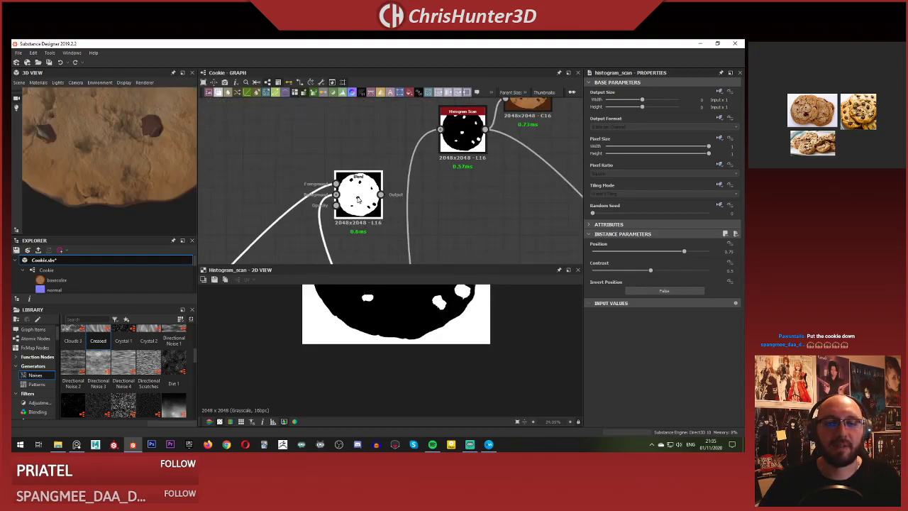
pyautogui.click(358, 200)
pyautogui.scroll(-3, 383, 195)
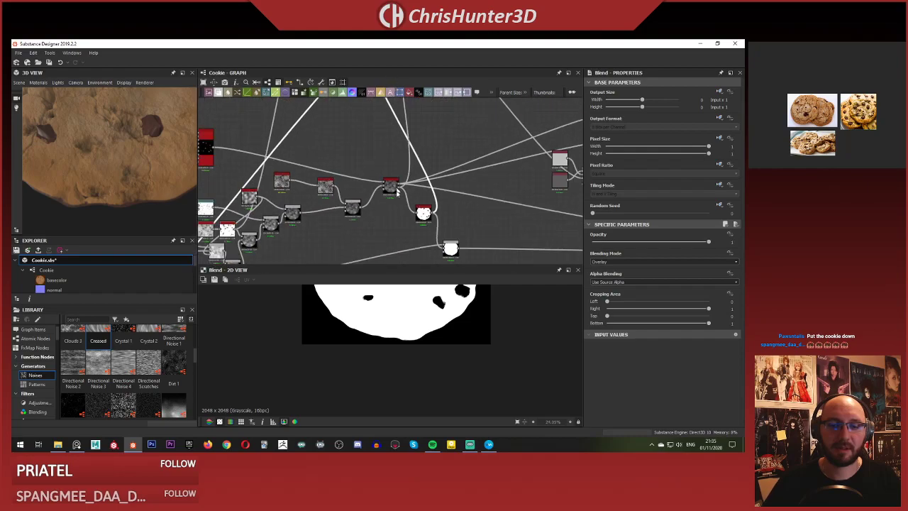
pyautogui.scroll(4, 397, 192)
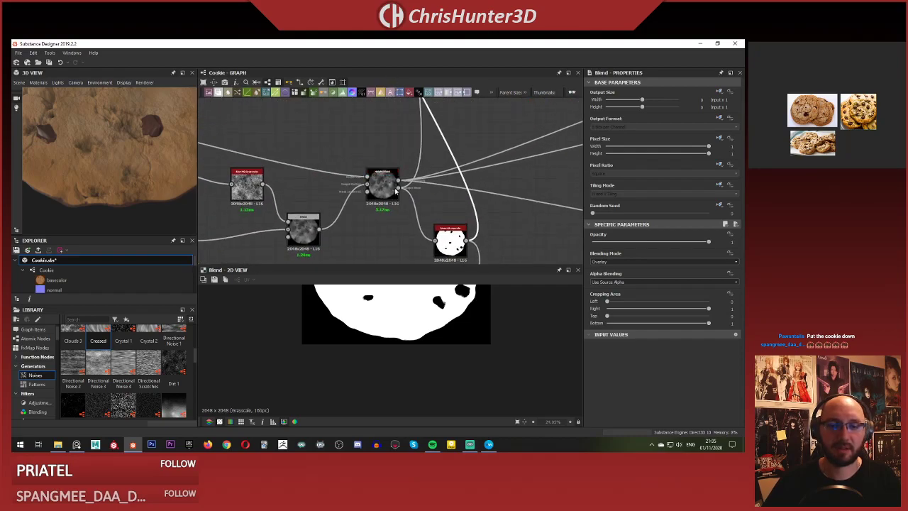
pyautogui.click(451, 241)
pyautogui.scroll(-3, 451, 237)
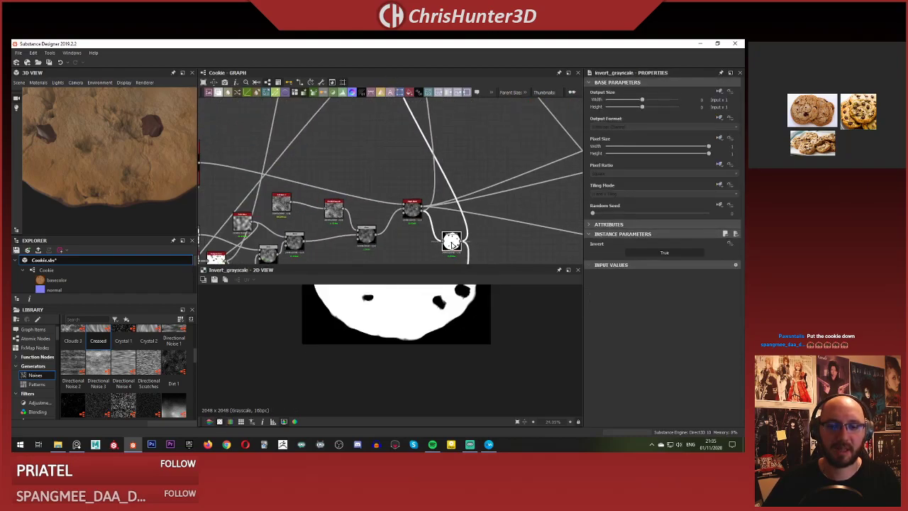
pyautogui.scroll(4, 448, 154)
pyautogui.moveTo(449, 146); pyautogui.dragTo(448, 189, button='middle')
pyautogui.scroll(-4, 448, 189)
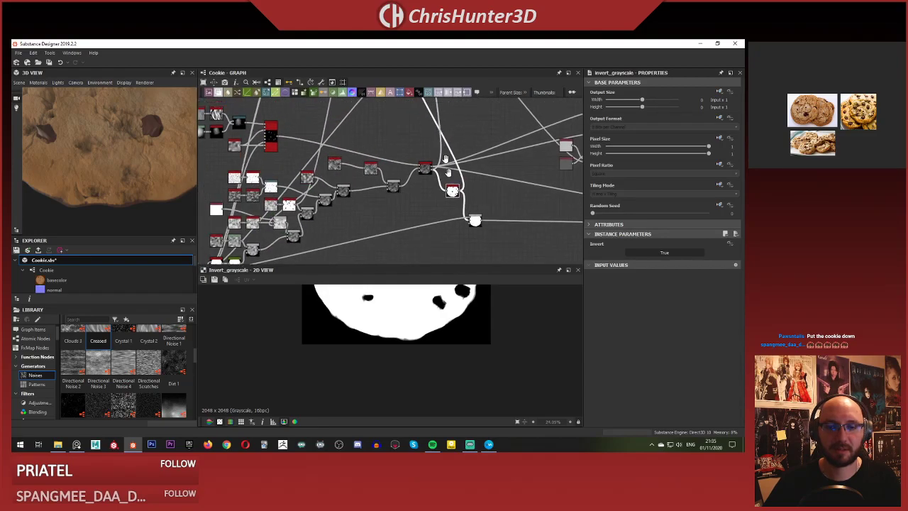
pyautogui.moveTo(434, 126); pyautogui.dragTo(447, 234, button='middle')
pyautogui.scroll(1, 428, 154)
pyautogui.scroll(4, 429, 153)
pyautogui.moveTo(440, 154); pyautogui.dragTo(371, 162, button='middle')
pyautogui.scroll(2, 456, 187)
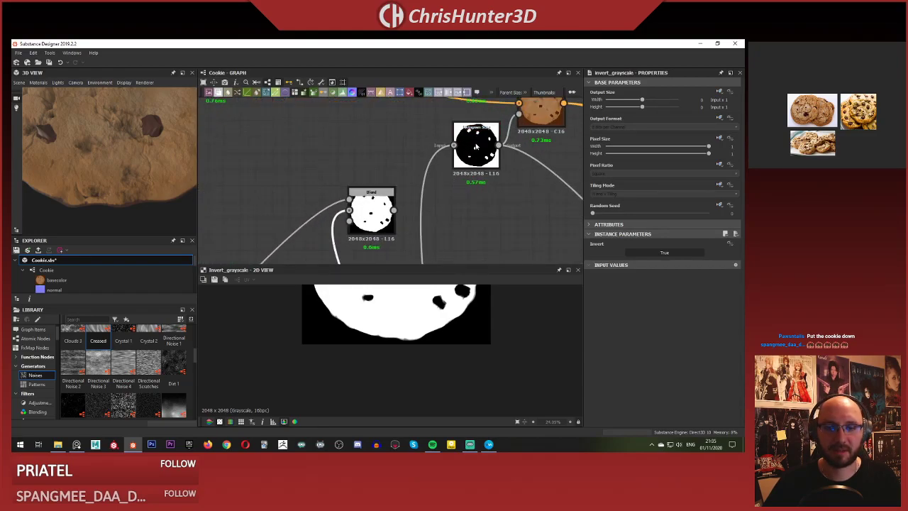
# Compare the Overlay Blend's mask with the height mask feeding the chip color's Histogram Scan.
pyautogui.moveTo(475, 144); pyautogui.dragTo(476, 157)
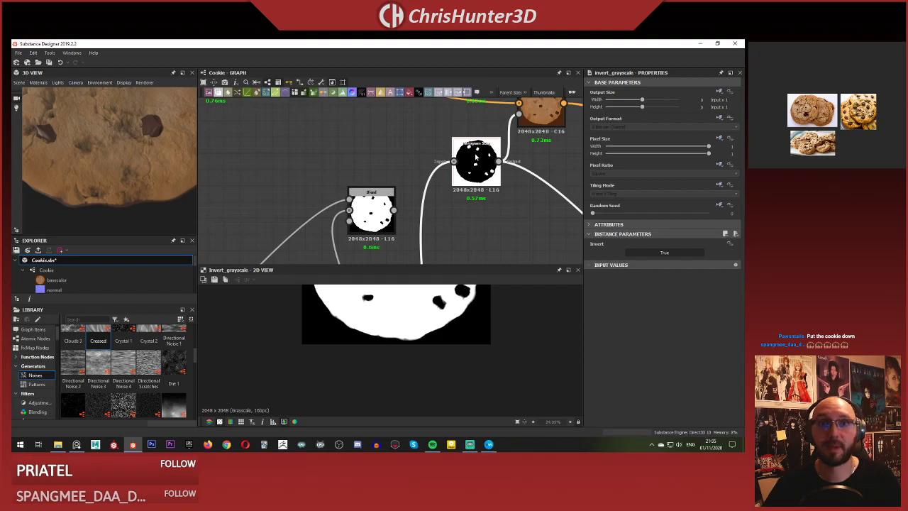
pyautogui.click(410, 124)
pyautogui.doubleClick(376, 210)
pyautogui.moveTo(412, 156); pyautogui.dragTo(374, 163, button='middle')
pyautogui.click(439, 179)
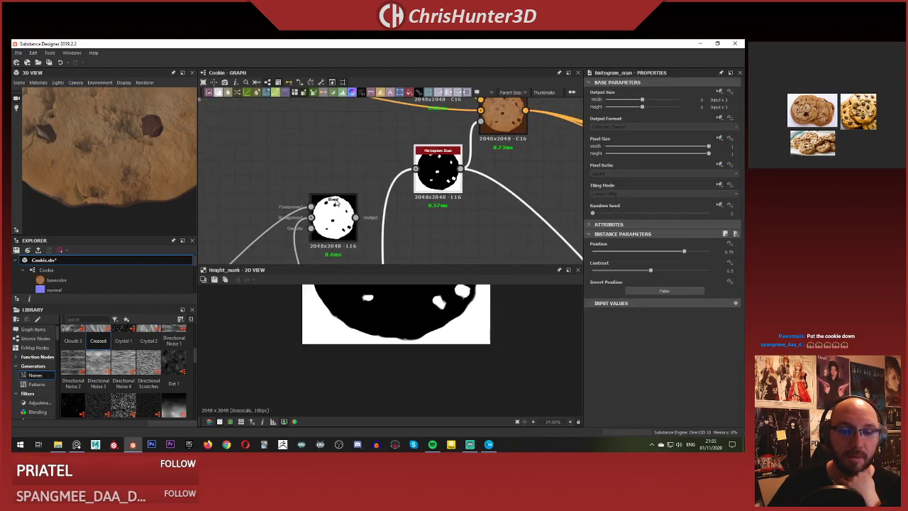
pyautogui.click(336, 204)
pyautogui.doubleClick(420, 173)
pyautogui.scroll(-5, 385, 192)
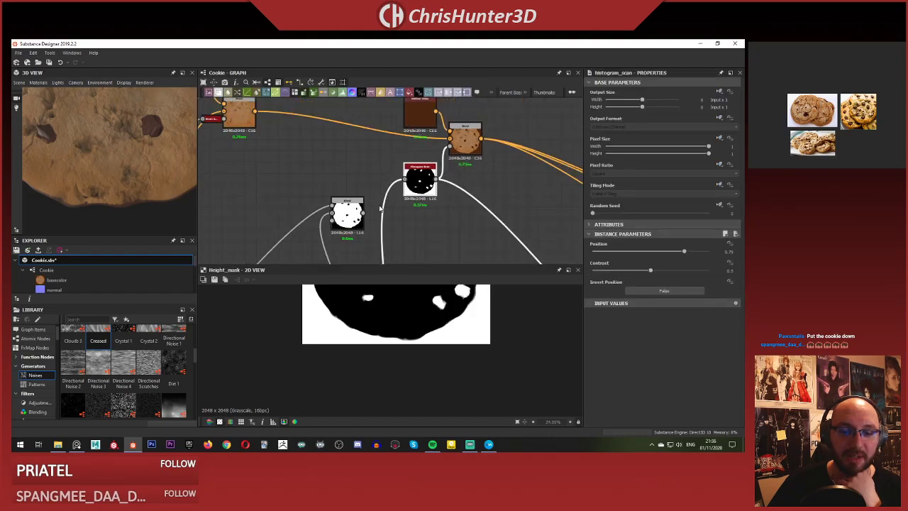
# Trace the mask links through the graph and compare the Overlay Blend's Warp foreground with its result.
pyautogui.moveTo(385, 193); pyautogui.dragTo(407, 95, button='middle')
pyautogui.scroll(3, 396, 170)
pyautogui.scroll(-2, 399, 173)
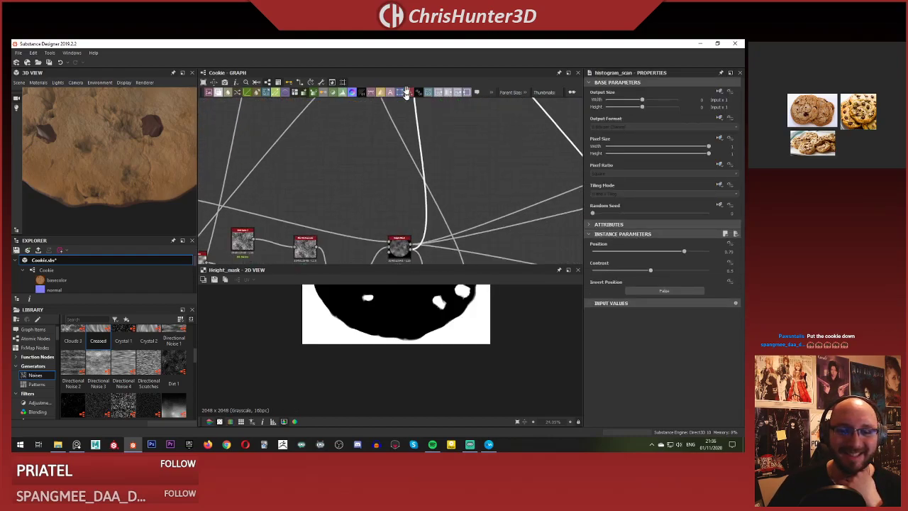
pyautogui.moveTo(418, 219); pyautogui.dragTo(418, 134, button='middle')
pyautogui.moveTo(470, 200); pyautogui.dragTo(479, 183, button='middle')
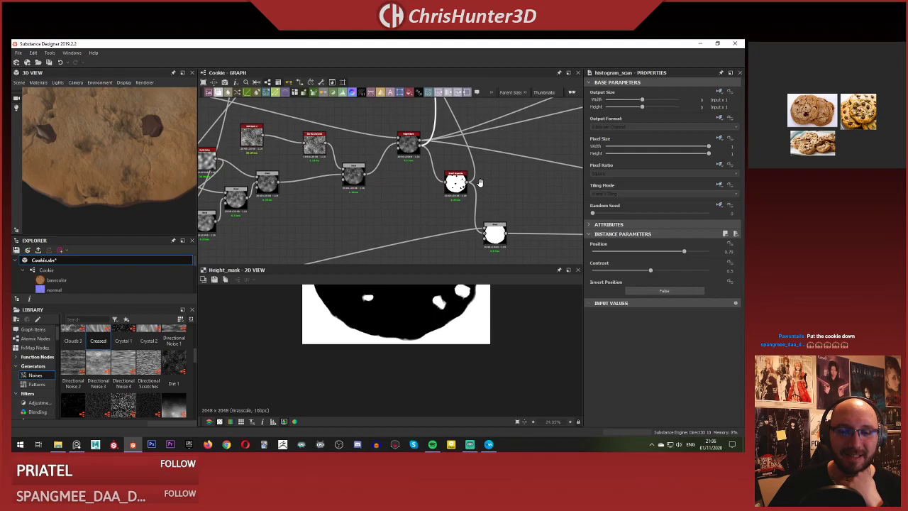
pyautogui.scroll(-3, 448, 164)
pyautogui.moveTo(440, 159); pyautogui.dragTo(462, 275, button='middle')
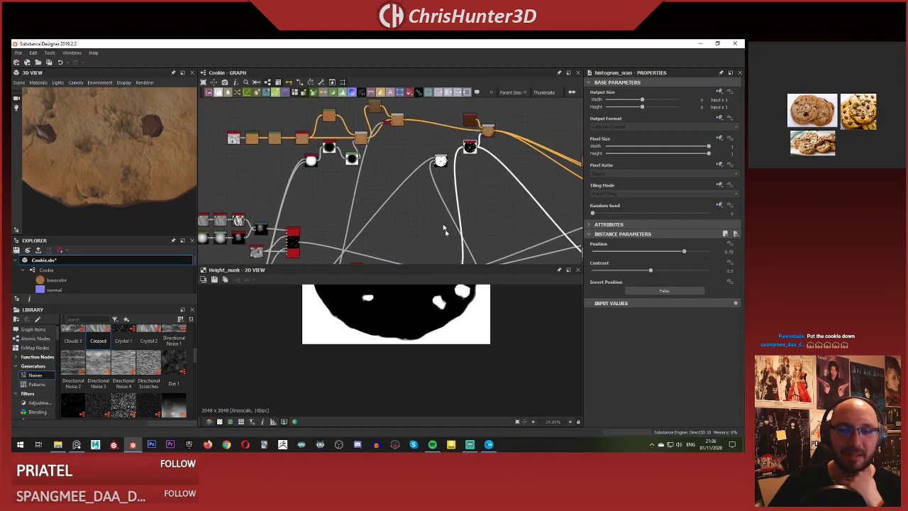
pyautogui.moveTo(430, 187); pyautogui.dragTo(430, 235, button='middle')
pyautogui.scroll(4, 438, 217)
pyautogui.scroll(4, 452, 210)
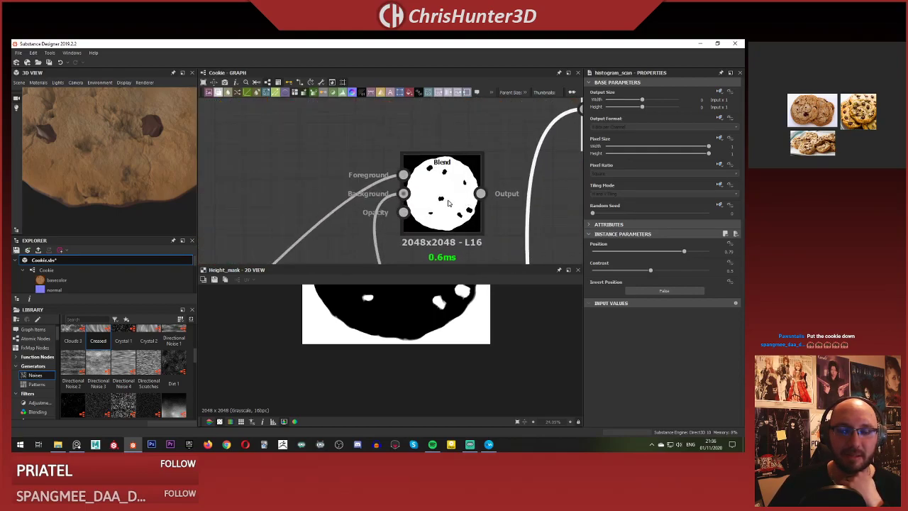
pyautogui.moveTo(447, 202); pyautogui.dragTo(444, 175)
pyautogui.click(400, 146)
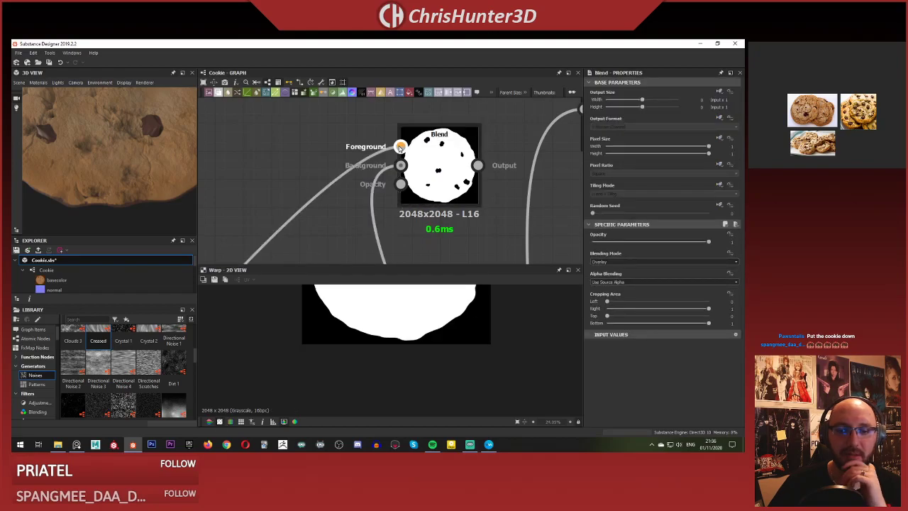
pyautogui.doubleClick(434, 175)
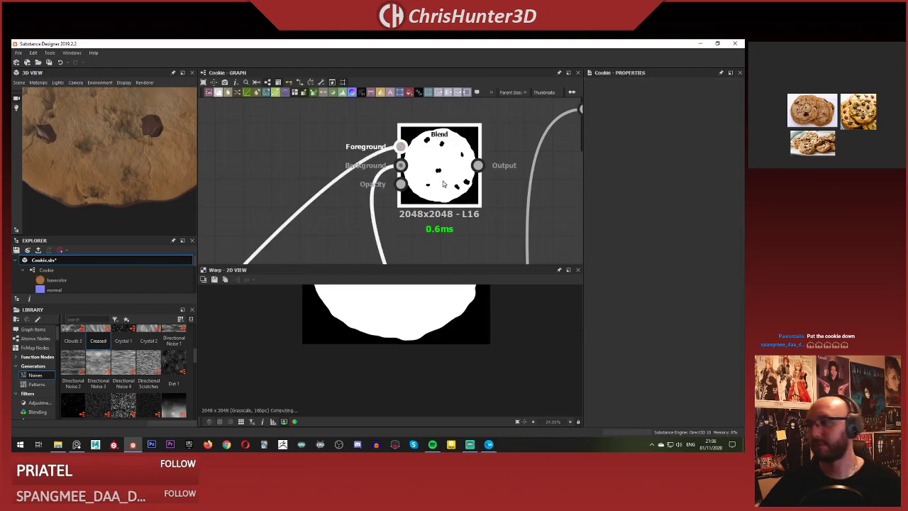
# Move the Overlay Blend away from the Histogram Scan and insert an Invert Grayscale node connecting the two.
pyautogui.scroll(-3, 435, 175)
pyautogui.moveTo(435, 175); pyautogui.dragTo(371, 174, button='middle')
pyautogui.moveTo(368, 153); pyautogui.dragTo(338, 150)
pyautogui.moveTo(400, 131); pyautogui.dragTo(375, 172, button='middle')
pyautogui.scroll(-3, 395, 156)
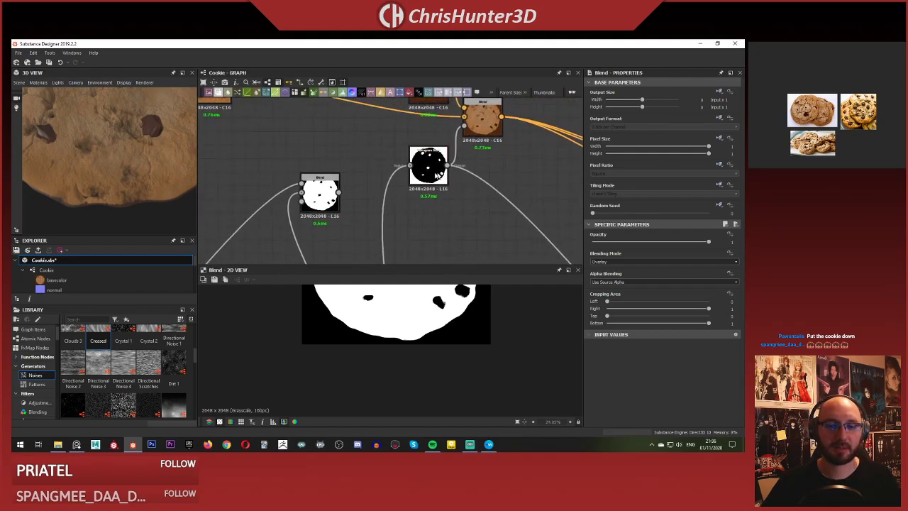
pyautogui.press('space')
pyautogui.write('inver')
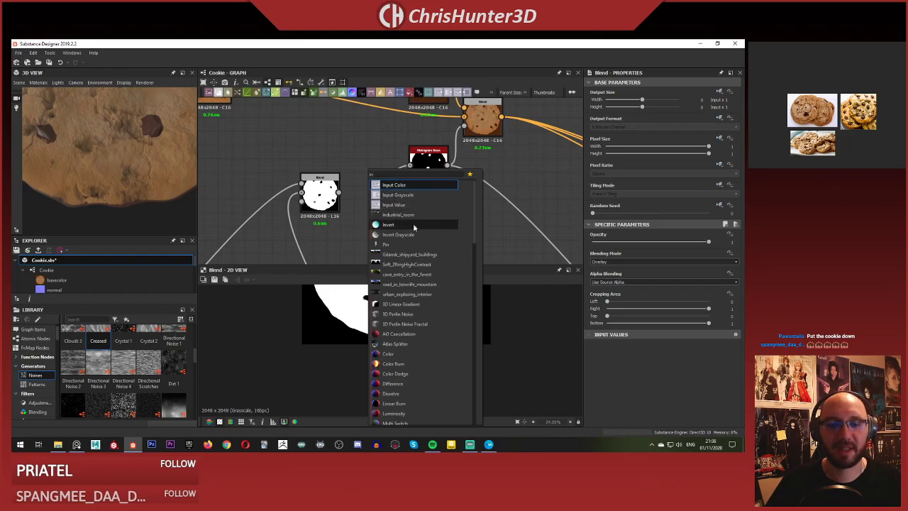
pyautogui.press('Return')
pyautogui.moveTo(339, 193); pyautogui.dragTo(410, 165)
# Inspect the Histogram Scan's new mask and view the whole cookie in 3D.
pyautogui.doubleClick(429, 168)
pyautogui.moveTo(424, 175); pyautogui.dragTo(429, 196, button='middle')
pyautogui.scroll(-3, 120, 151)
pyautogui.moveTo(121, 151); pyautogui.dragTo(110, 168, button='middle')
pyautogui.moveTo(110, 152); pyautogui.dragTo(91, 172)
pyautogui.scroll(-3, 110, 163)
# Save the Cookie.sbs package and check the whole cookie in 3D.
pyautogui.rightClick(261, 158)
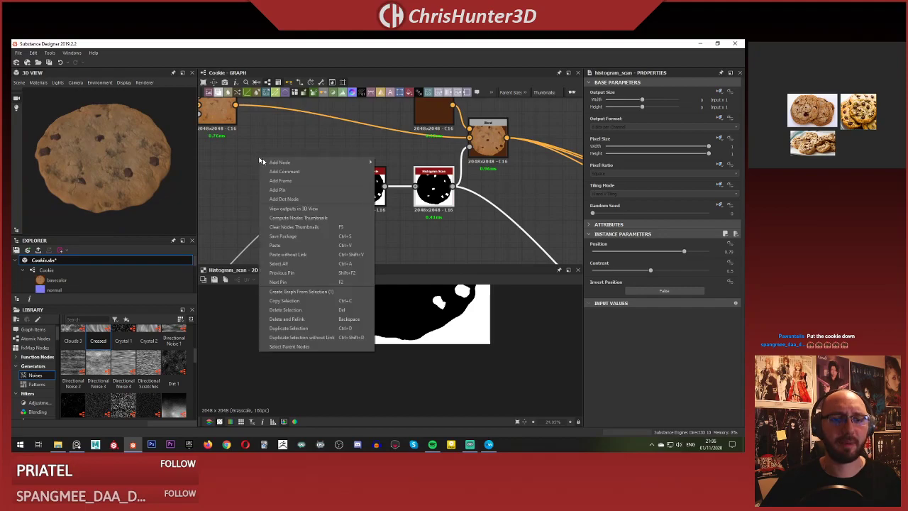
pyautogui.click(337, 237)
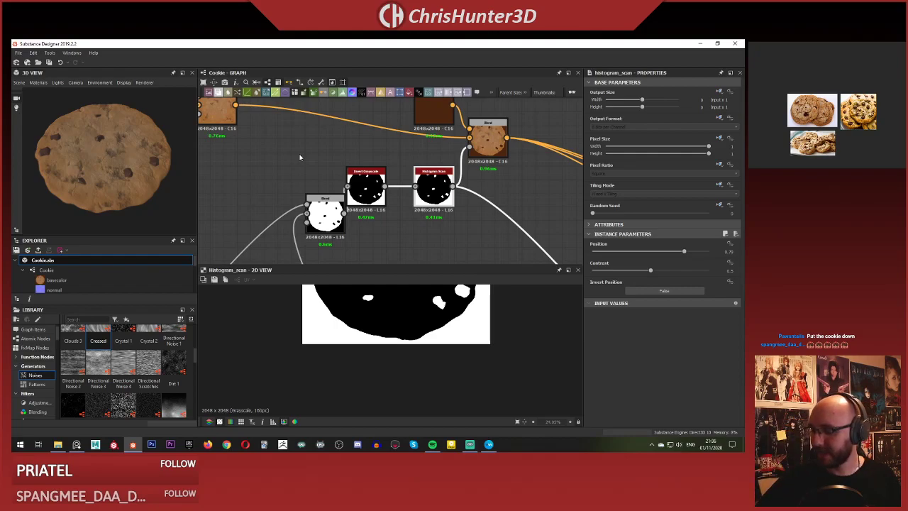
pyautogui.scroll(1, 125, 162)
pyautogui.moveTo(86, 163); pyautogui.dragTo(125, 155)
pyautogui.scroll(2, 142, 144)
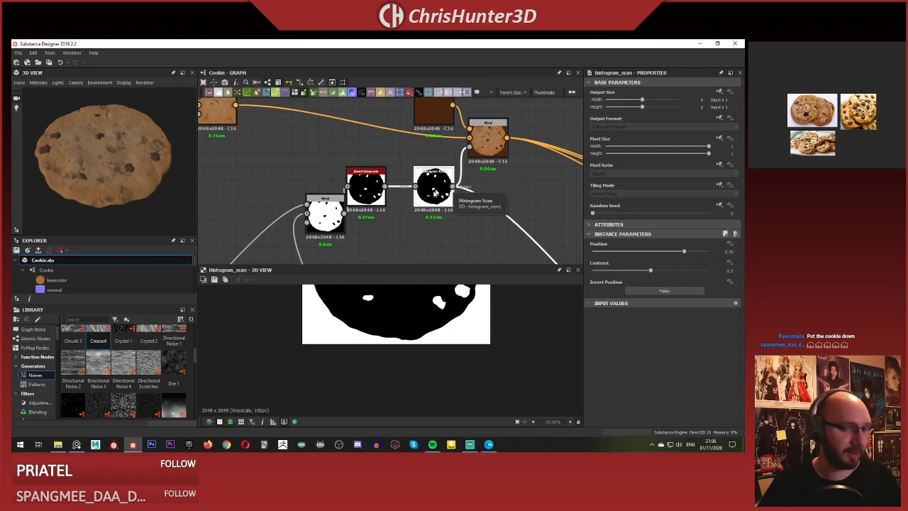
# Move the BnW Spots 2, Blur HQ Grayscale and Blend nodes closer together beside the preceding height Blends.
pyautogui.scroll(-3, 435, 191)
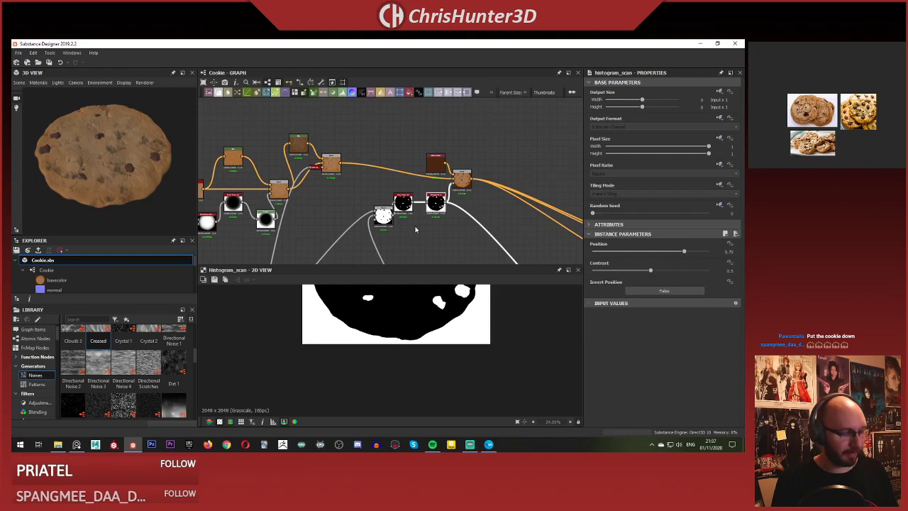
pyautogui.scroll(-4, 333, 209)
pyautogui.moveTo(334, 211); pyautogui.dragTo(399, 148, button='middle')
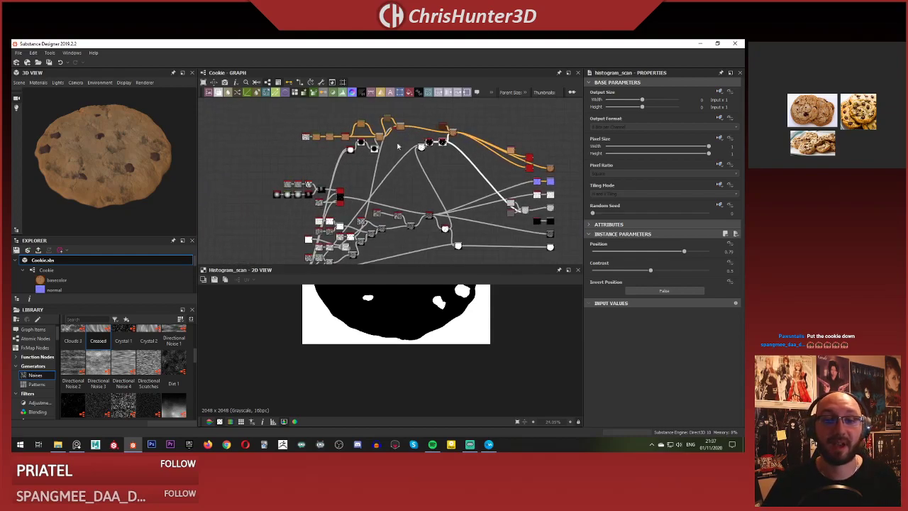
pyautogui.moveTo(360, 240); pyautogui.dragTo(414, 201, button='middle')
pyautogui.scroll(8, 415, 202)
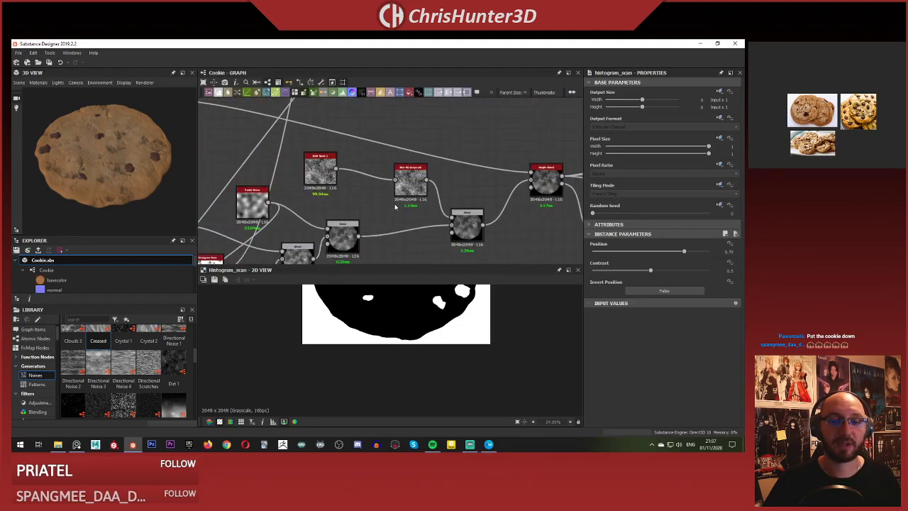
pyautogui.moveTo(380, 196); pyautogui.dragTo(368, 196)
pyautogui.moveTo(466, 205); pyautogui.dragTo(410, 194)
pyautogui.scroll(1, 472, 216)
pyautogui.moveTo(474, 219); pyautogui.dragTo(372, 181, button='middle')
pyautogui.moveTo(434, 206); pyautogui.dragTo(350, 194)
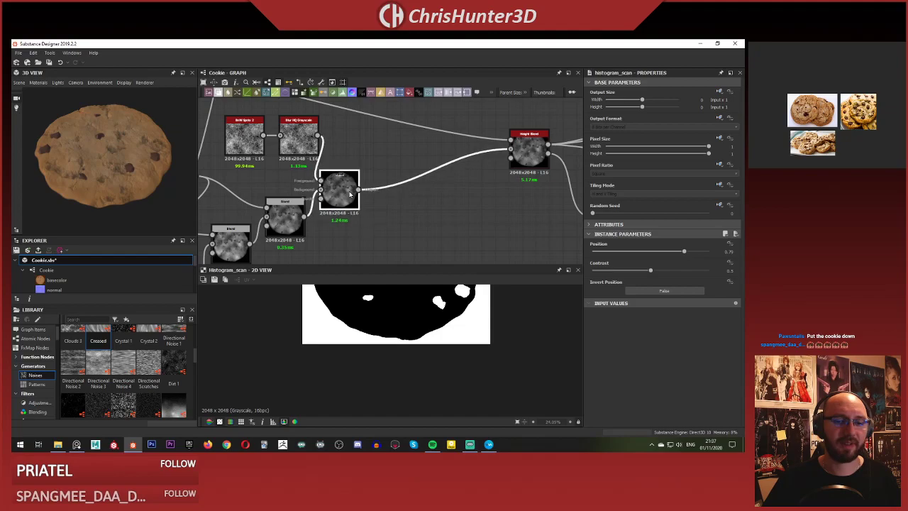
# Select the BnW Spots 2 and Blur HQ Grayscale pair and line it up with the neighbouring Blend chain.
pyautogui.scroll(-2, 344, 206)
pyautogui.moveTo(343, 206); pyautogui.dragTo(389, 227, button='middle')
pyautogui.moveTo(335, 167); pyautogui.dragTo(386, 185, button='middle')
pyautogui.scroll(1, 385, 183)
pyautogui.moveTo(365, 169); pyautogui.dragTo(391, 183)
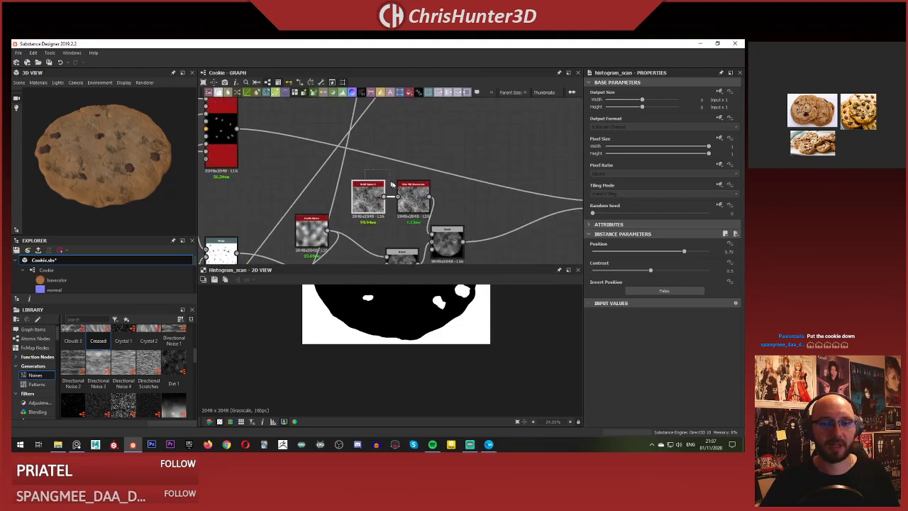
pyautogui.scroll(-2, 402, 193)
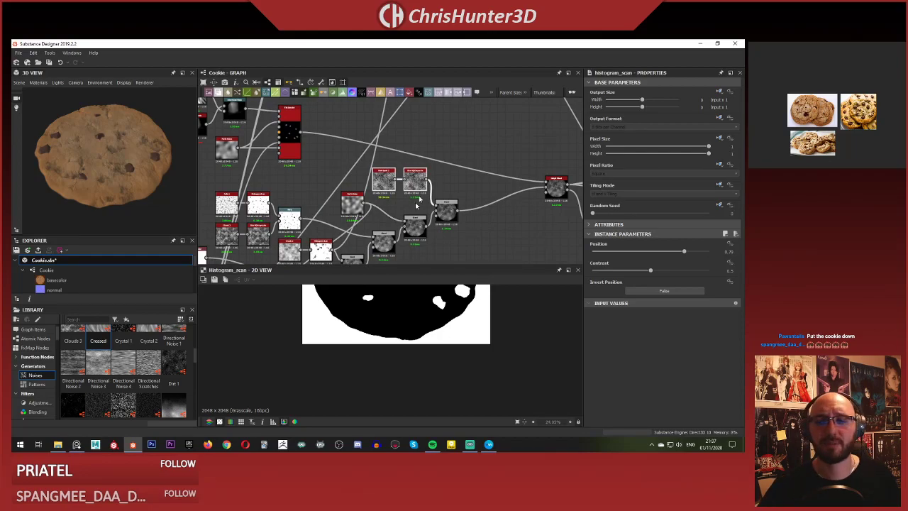
pyautogui.scroll(-2, 420, 199)
pyautogui.moveTo(430, 181); pyautogui.dragTo(443, 212, button='middle')
pyautogui.click(430, 211)
pyautogui.scroll(-2, 432, 224)
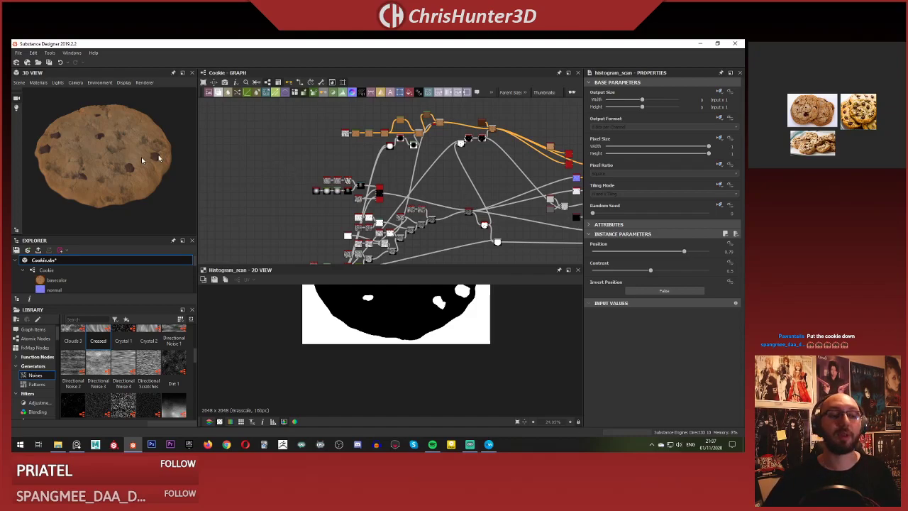
# Compare the chip coloring on the 3D cookie with the base color node chain.
pyautogui.scroll(4, 148, 140)
pyautogui.moveTo(148, 138); pyautogui.dragTo(145, 131)
pyautogui.scroll(-4, 145, 132)
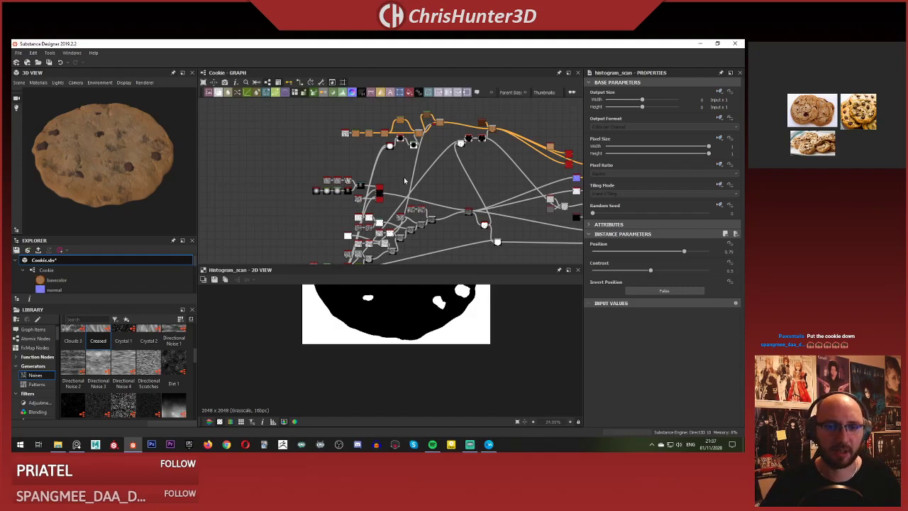
pyautogui.scroll(4, 404, 176)
pyautogui.scroll(2, 338, 141)
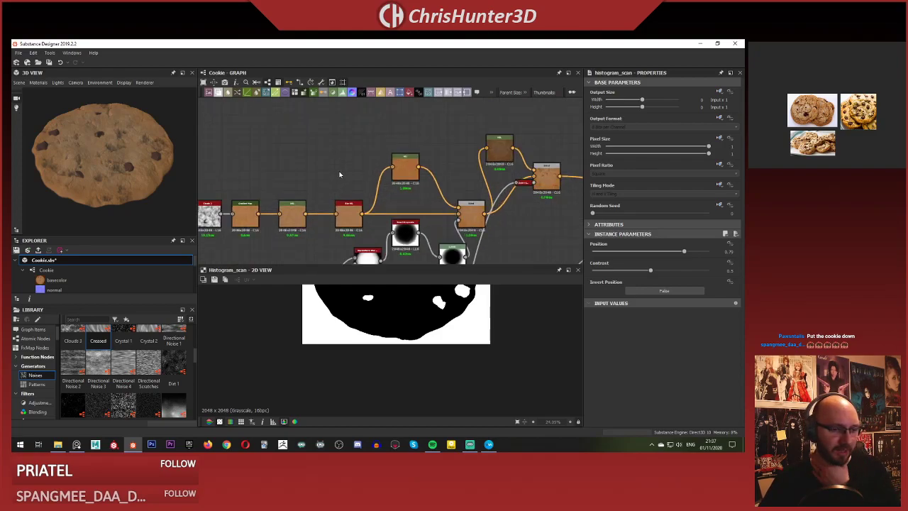
pyautogui.scroll(-3, 338, 172)
pyautogui.moveTo(338, 172); pyautogui.dragTo(271, 134, button='middle')
pyautogui.scroll(1, 336, 117)
# Examine the chips and dark patches on the cookie's surface in 3D, from above and up close.
pyautogui.moveTo(110, 189)
pyautogui.mouseDown()
pyautogui.moveTo(93, 187)
pyautogui.moveTo(115, 120)
pyautogui.moveTo(111, 171)
pyautogui.mouseUp()
pyautogui.scroll(6, 110, 188)
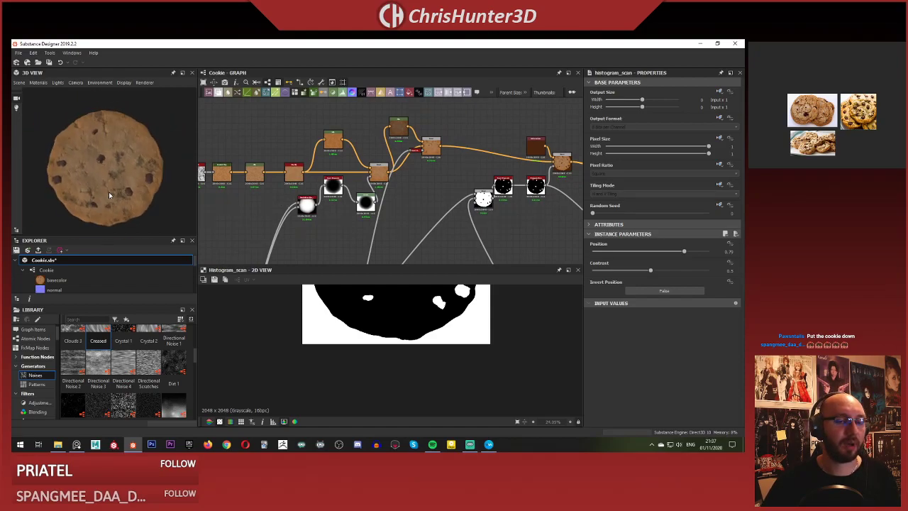
pyautogui.scroll(-6, 122, 189)
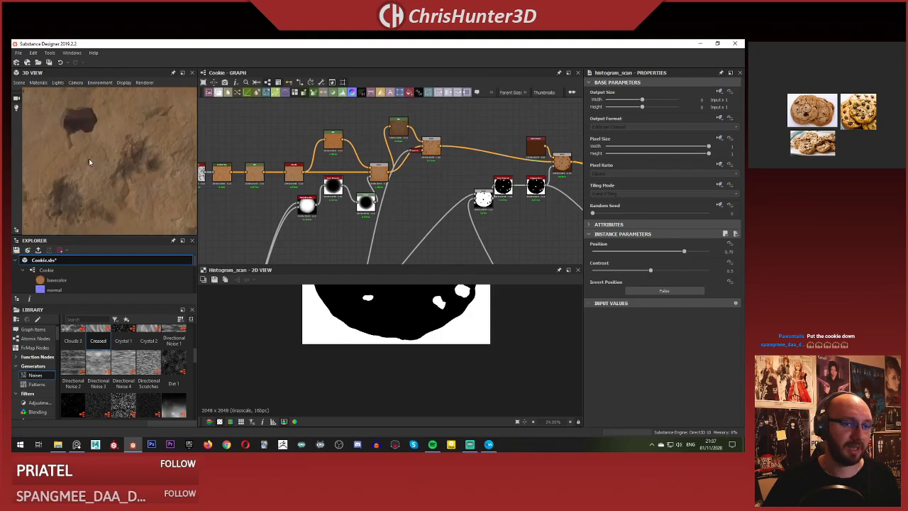
pyautogui.scroll(-3, 114, 142)
pyautogui.moveTo(114, 143)
pyautogui.mouseDown()
pyautogui.moveTo(134, 166)
pyautogui.moveTo(150, 109)
pyautogui.moveTo(141, 149)
pyautogui.moveTo(101, 146)
pyautogui.moveTo(104, 155)
pyautogui.moveTo(107, 140)
pyautogui.mouseUp()
pyautogui.scroll(-1, 142, 176)
pyautogui.scroll(5, 136, 181)
pyautogui.scroll(-2, 138, 150)
pyautogui.scroll(-1, 101, 145)
pyautogui.scroll(1, 107, 157)
pyautogui.scroll(-5, 401, 216)
pyautogui.scroll(5, 401, 214)
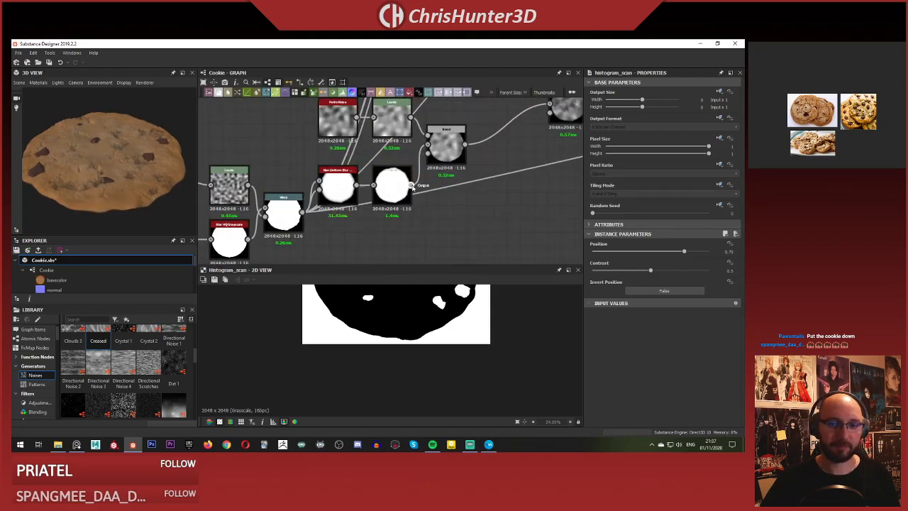
# Try raising the intensity of the Non Uniform Blur Grayscale feeding the cookie outline's Curve to about 19.
pyautogui.click(378, 180)
pyautogui.moveTo(378, 181); pyautogui.dragTo(386, 199, button='middle')
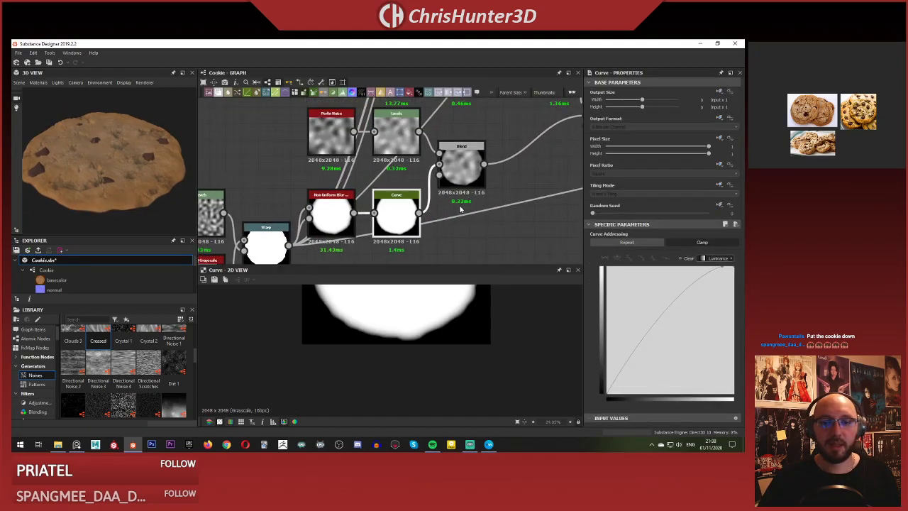
pyautogui.moveTo(463, 220); pyautogui.dragTo(460, 236, button='middle')
pyautogui.doubleClick(341, 239)
pyautogui.moveTo(361, 226); pyautogui.dragTo(388, 223, button='middle')
pyautogui.moveTo(616, 253); pyautogui.dragTo(638, 252)
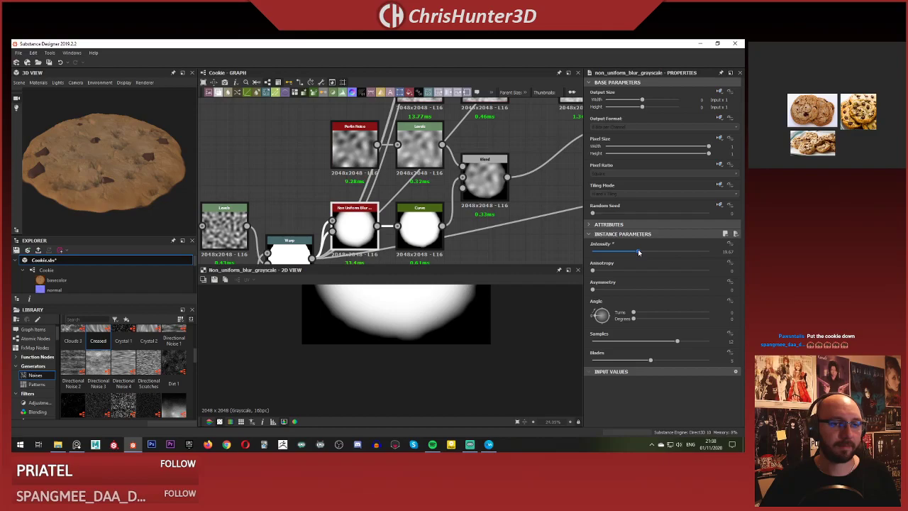
pyautogui.moveTo(638, 253); pyautogui.dragTo(637, 252)
pyautogui.scroll(2, 168, 187)
pyautogui.moveTo(169, 187); pyautogui.dragTo(156, 159)
pyautogui.moveTo(156, 158); pyautogui.dragTo(129, 153, button='middle')
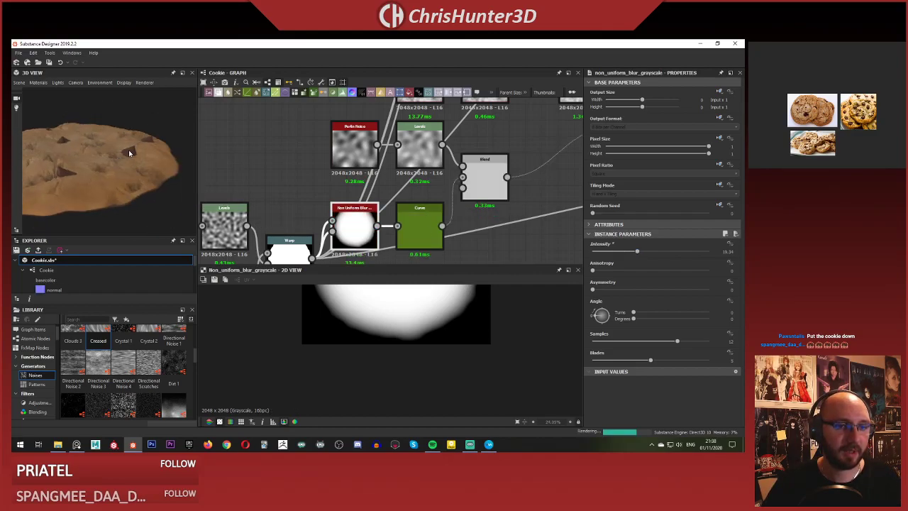
pyautogui.moveTo(129, 151)
pyautogui.mouseDown()
pyautogui.moveTo(129, 140)
pyautogui.moveTo(140, 151)
pyautogui.moveTo(124, 155)
pyautogui.mouseUp()
pyautogui.hotkey('ctrl', 'z')
# Examine the cookie's edge and surface in 3D with the original outline blur.
pyautogui.moveTo(125, 155); pyautogui.dragTo(172, 119, button='middle')
pyautogui.scroll(-2, 360, 213)
pyautogui.moveTo(360, 213); pyautogui.dragTo(413, 199, button='middle')
pyautogui.scroll(-1, 416, 183)
pyautogui.moveTo(325, 163); pyautogui.dragTo(294, 156, button='middle')
pyautogui.moveTo(88, 165); pyautogui.dragTo(113, 114)
pyautogui.moveTo(114, 114); pyautogui.dragTo(75, 142, button='middle')
pyautogui.moveTo(76, 142); pyautogui.dragTo(114, 152)
pyautogui.scroll(-2, 425, 177)
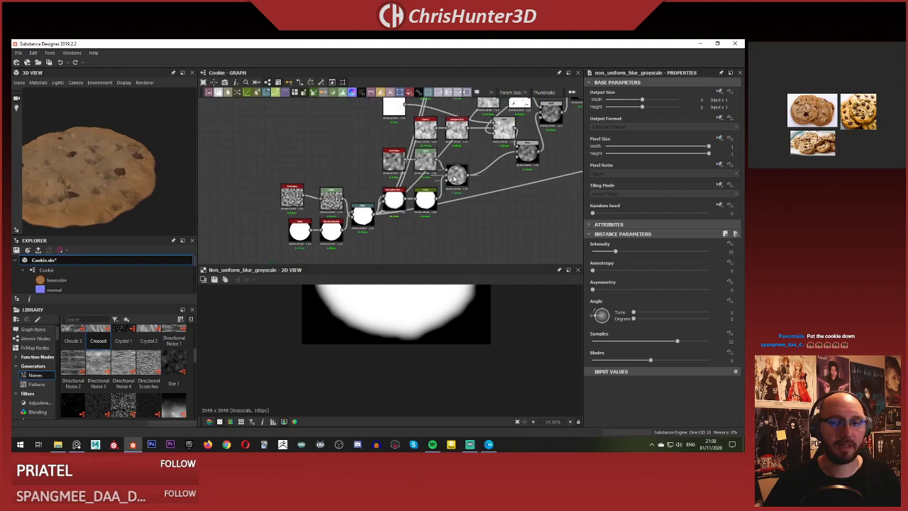
# Preview the chip chain's Directional Warp fitted to the 2D view.
pyautogui.moveTo(327, 163); pyautogui.dragTo(358, 266, button='middle')
pyautogui.moveTo(418, 168); pyautogui.dragTo(392, 201, button='middle')
pyautogui.scroll(4, 395, 204)
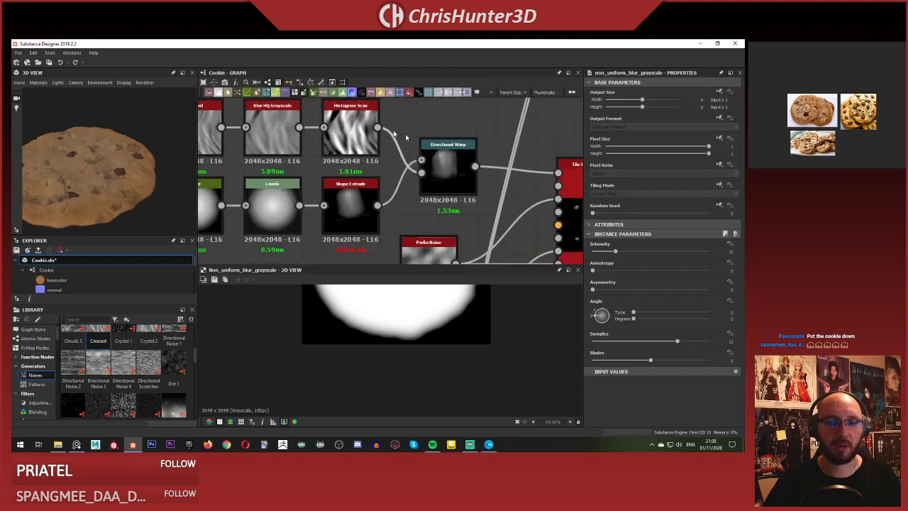
pyautogui.click(445, 167)
pyautogui.press('f')
pyautogui.scroll(-3, 472, 198)
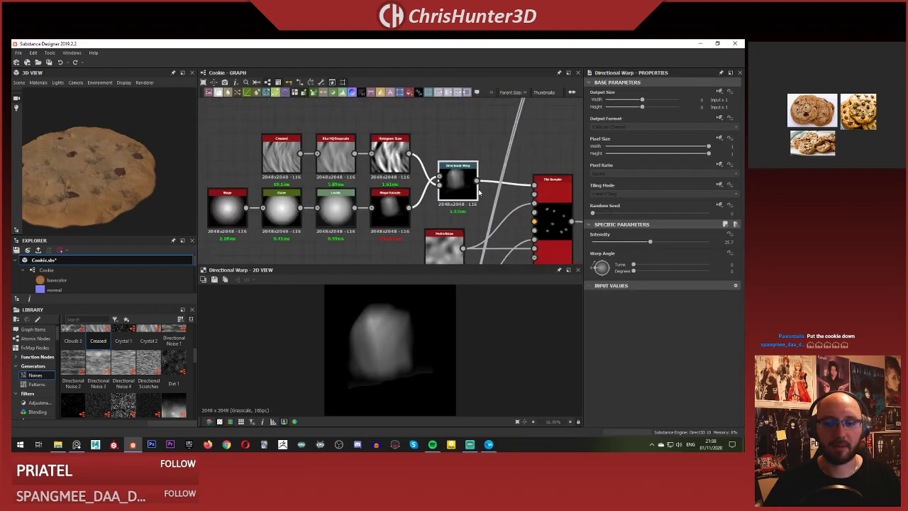
# Show the Tile Sampler's parameters and examine a chocolate chip up close in 3D.
pyautogui.moveTo(478, 195); pyautogui.dragTo(364, 183, button='middle')
pyautogui.scroll(3, 496, 202)
pyautogui.click(425, 181)
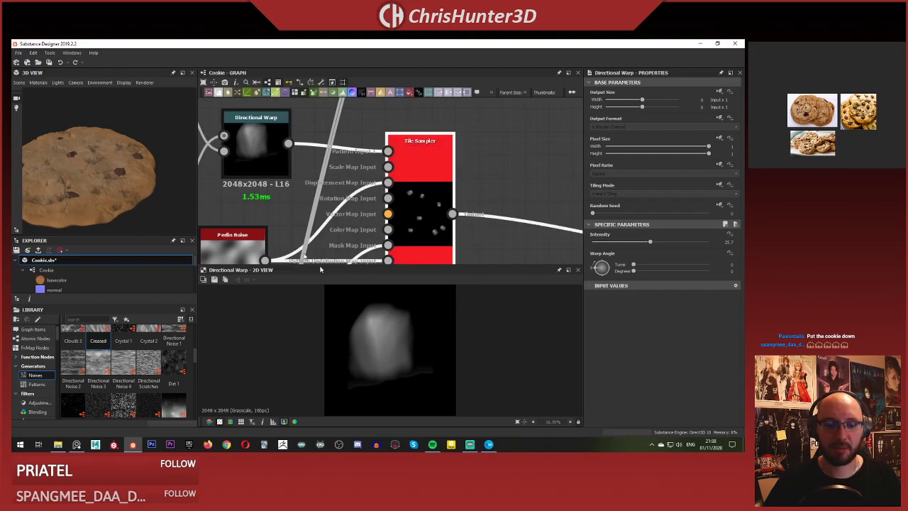
pyautogui.moveTo(106, 155)
pyautogui.mouseDown(button='middle')
pyautogui.moveTo(169, 157)
pyautogui.moveTo(99, 155)
pyautogui.mouseUp(button='middle')
pyautogui.scroll(3, 92, 154)
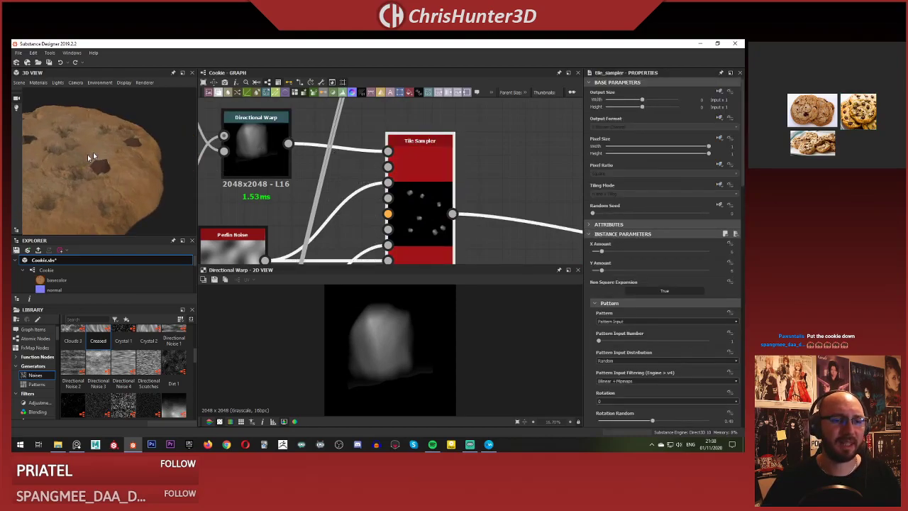
pyautogui.moveTo(93, 152); pyautogui.dragTo(171, 155)
pyautogui.scroll(-6, 290, 160)
# Preview the cone Shape that starts the chip chain and move it away from the Curve to make room.
pyautogui.moveTo(350, 162); pyautogui.dragTo(477, 162, button='middle')
pyautogui.scroll(5, 335, 166)
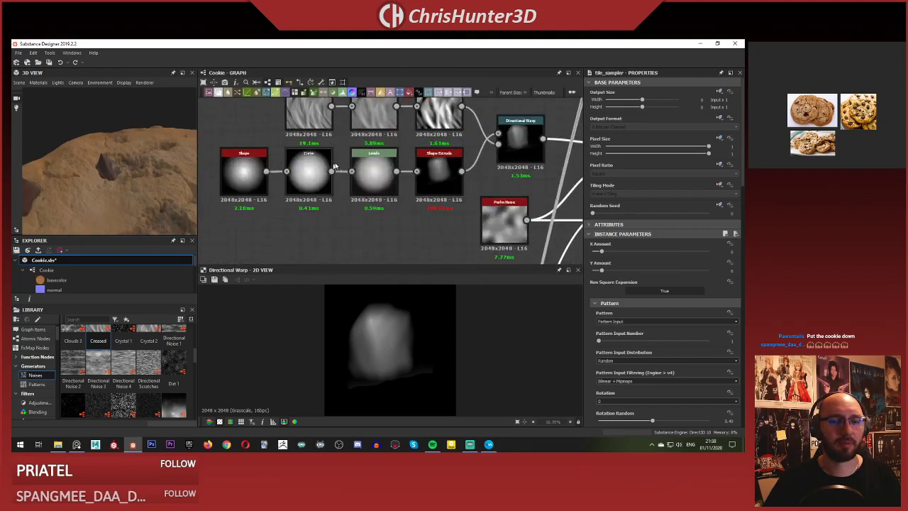
pyautogui.scroll(1, 335, 166)
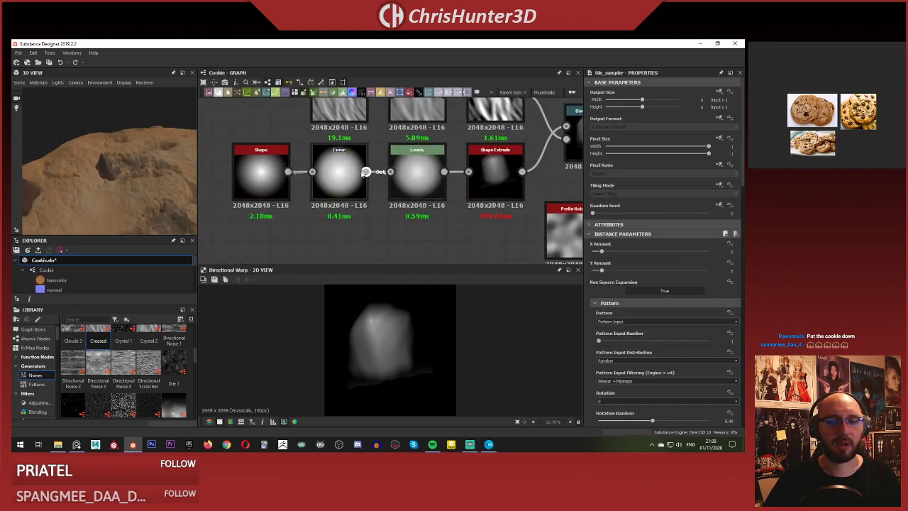
pyautogui.doubleClick(250, 166)
pyautogui.moveTo(261, 184); pyautogui.dragTo(336, 185, button='middle')
pyautogui.moveTo(343, 180); pyautogui.dragTo(245, 178)
pyautogui.moveTo(319, 211); pyautogui.dragTo(361, 210, button='middle')
# Try placing a Blend node below the link between the Shape and the Curve.
pyautogui.click(361, 210)
pyautogui.press('space')
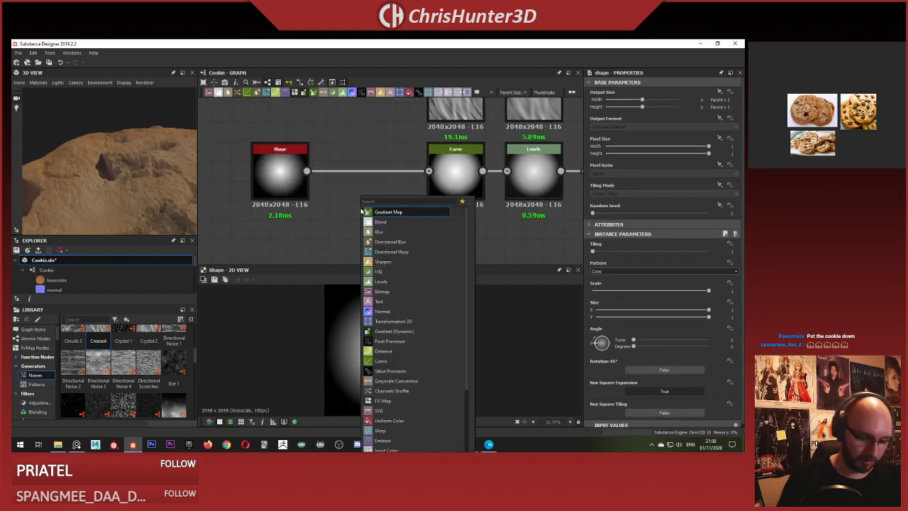
pyautogui.scroll(-5, 362, 212)
pyautogui.scroll(5, 362, 212)
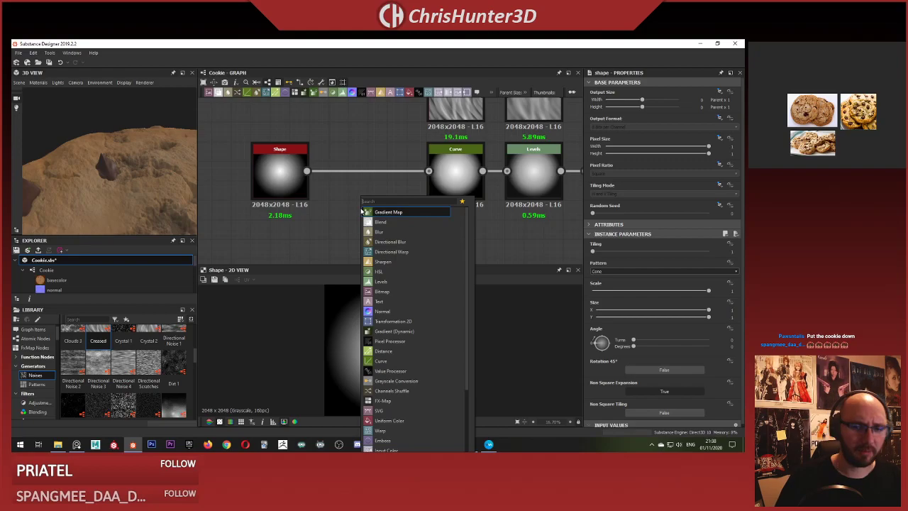
pyautogui.press('Escape')
pyautogui.press('space')
pyautogui.write('blen')
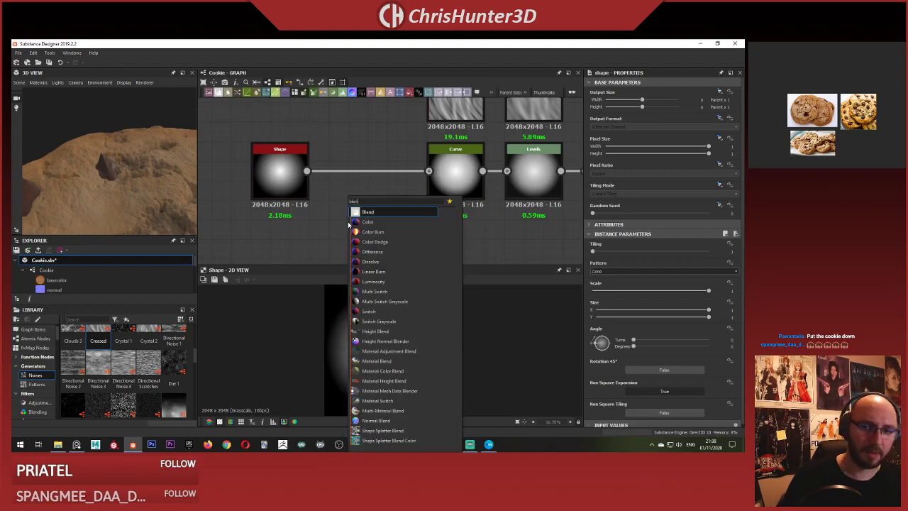
pyautogui.press('Return')
pyautogui.moveTo(336, 211); pyautogui.dragTo(341, 160, button='middle')
pyautogui.moveTo(354, 183); pyautogui.dragTo(391, 204)
pyautogui.moveTo(386, 155); pyautogui.dragTo(387, 184, button='middle')
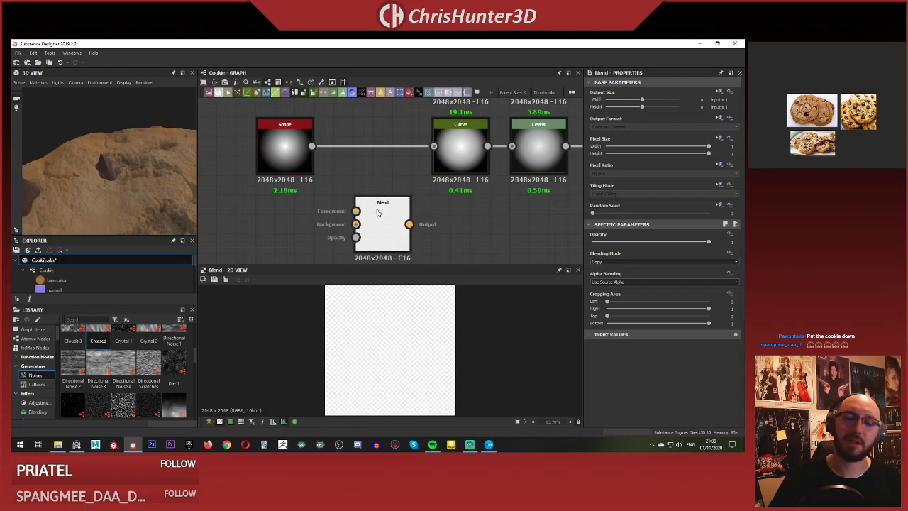
pyautogui.press('Delete')
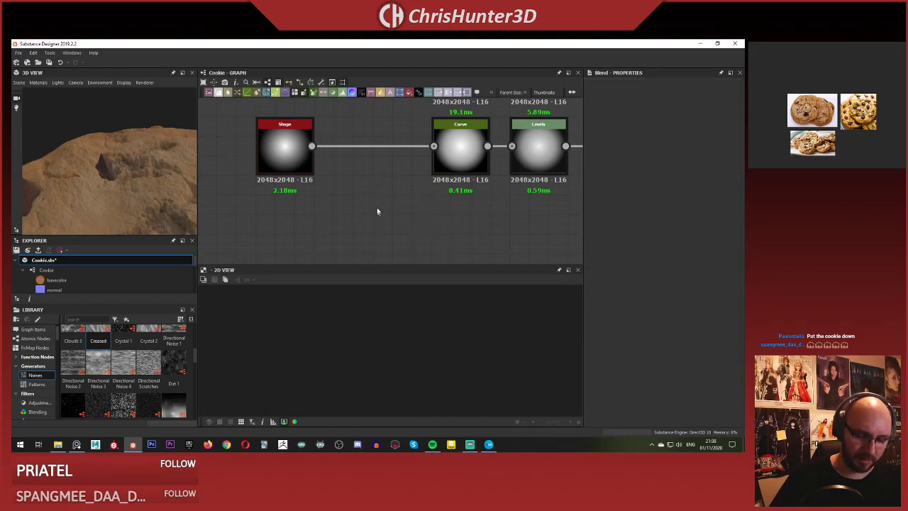
# Add a Directional Warp node below the link between Shape and Curve and connect the Shape's output to its input.
pyautogui.click(376, 211)
pyautogui.press('space')
pyautogui.write('wa')
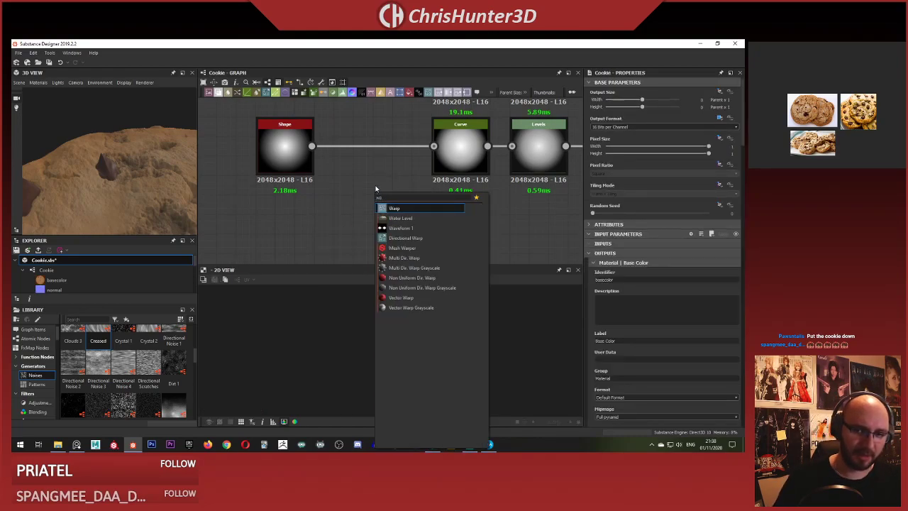
pyautogui.press('BackSpace')
pyautogui.press('BackSpace')
pyautogui.write('dire')
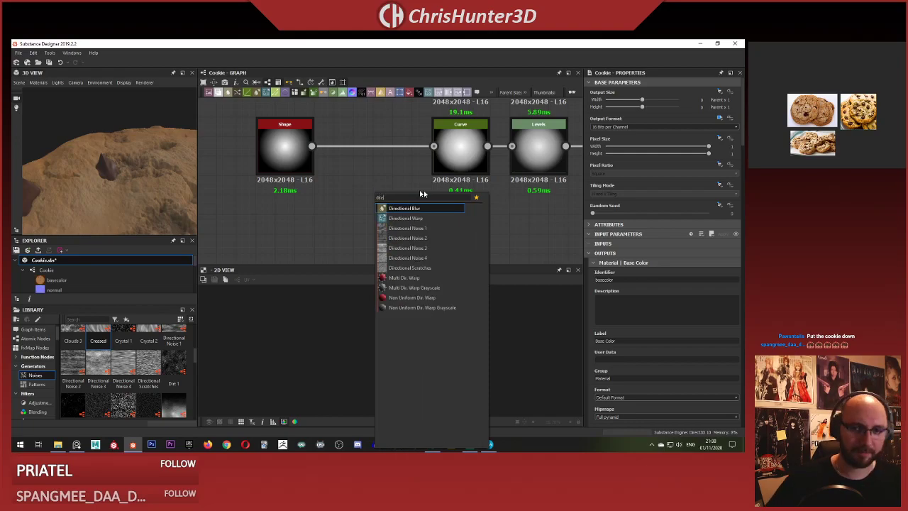
pyautogui.click(426, 218)
pyautogui.moveTo(277, 212); pyautogui.dragTo(284, 181, button='middle')
pyautogui.moveTo(400, 142); pyautogui.dragTo(422, 201)
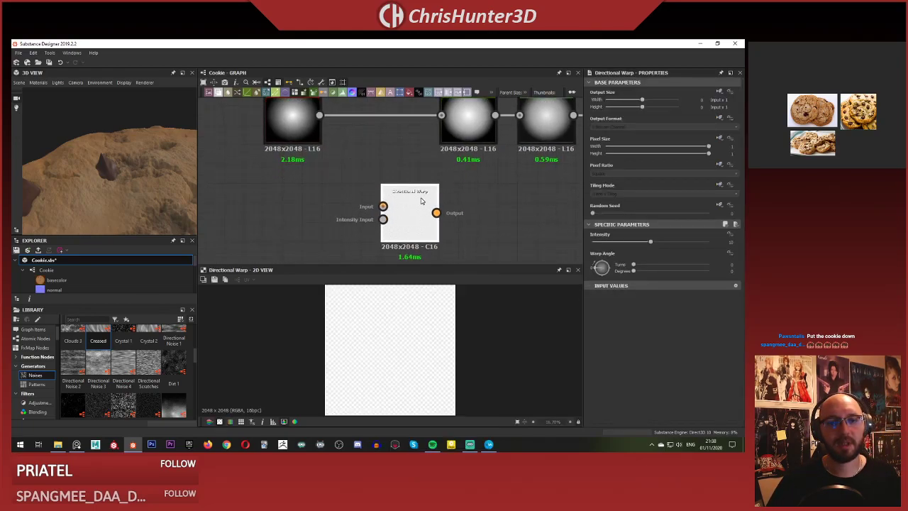
pyautogui.moveTo(319, 115); pyautogui.dragTo(387, 200)
# Add a second Shape node next to the new Directional Warp's inputs.
pyautogui.press('space')
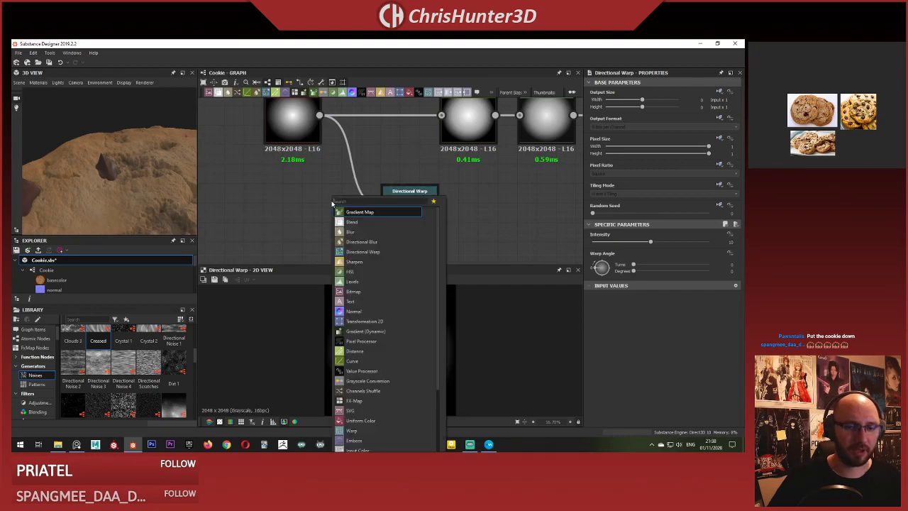
pyautogui.write('sha')
pyautogui.click(375, 220)
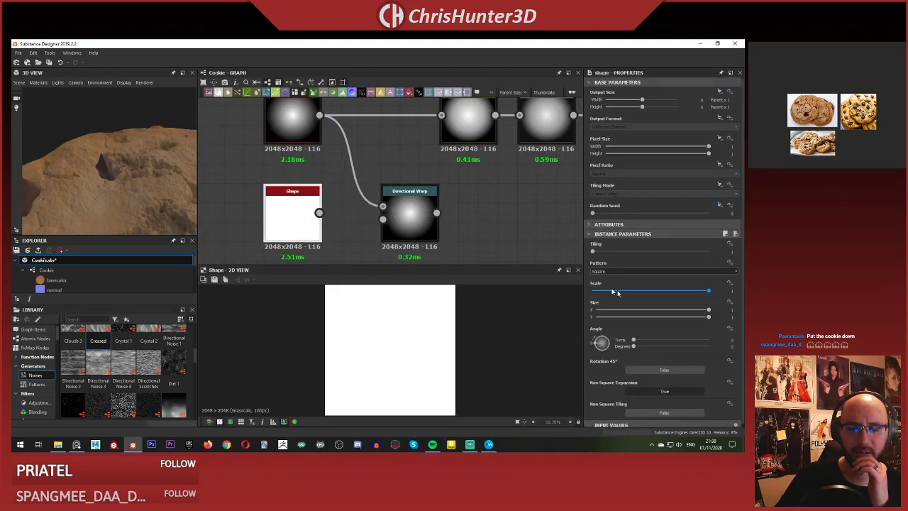
# Set the new Shape's pattern to Capsule with Pattern Specific at 0.32 and both X and Y size at 1.
pyautogui.click(622, 271)
pyautogui.scroll(-2, 619, 299)
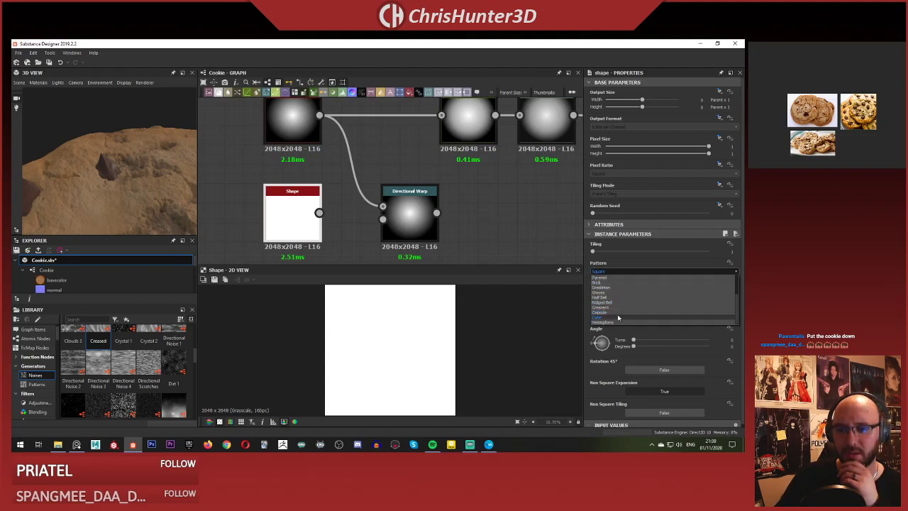
pyautogui.click(618, 313)
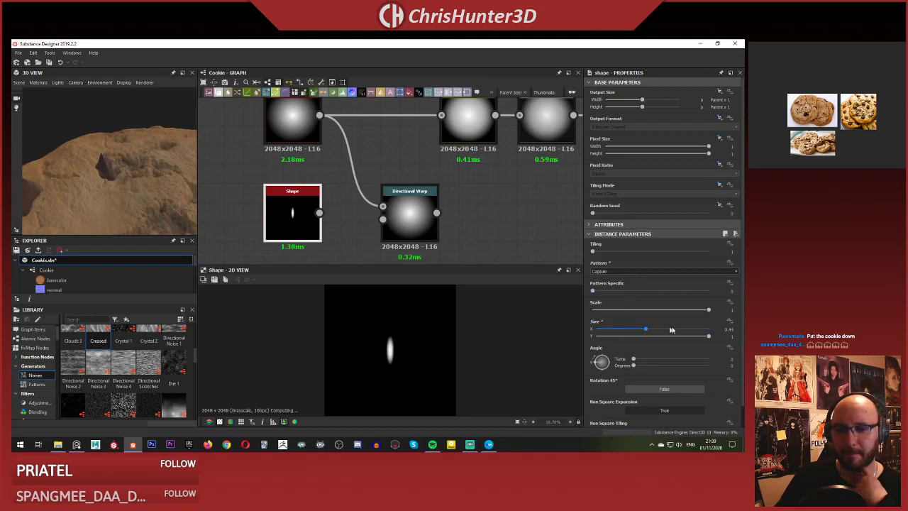
pyautogui.moveTo(628, 330); pyautogui.dragTo(707, 326)
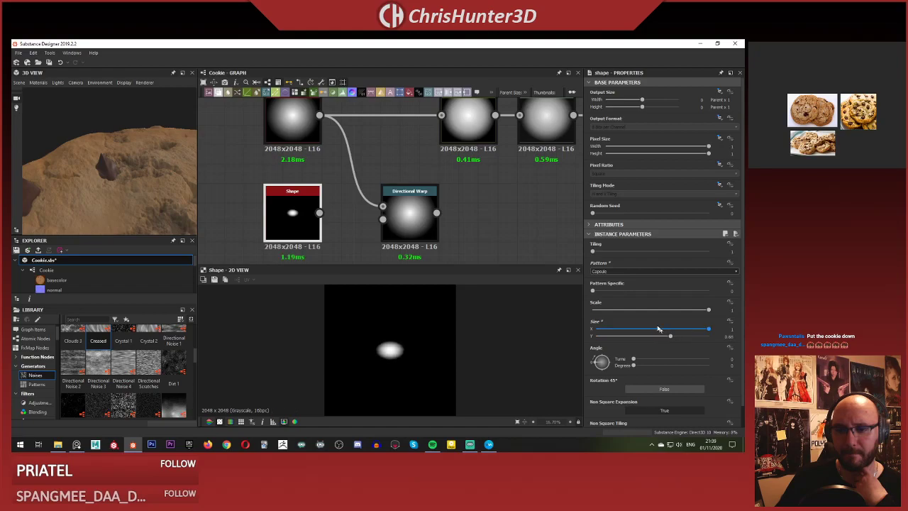
pyautogui.moveTo(628, 291); pyautogui.dragTo(630, 310)
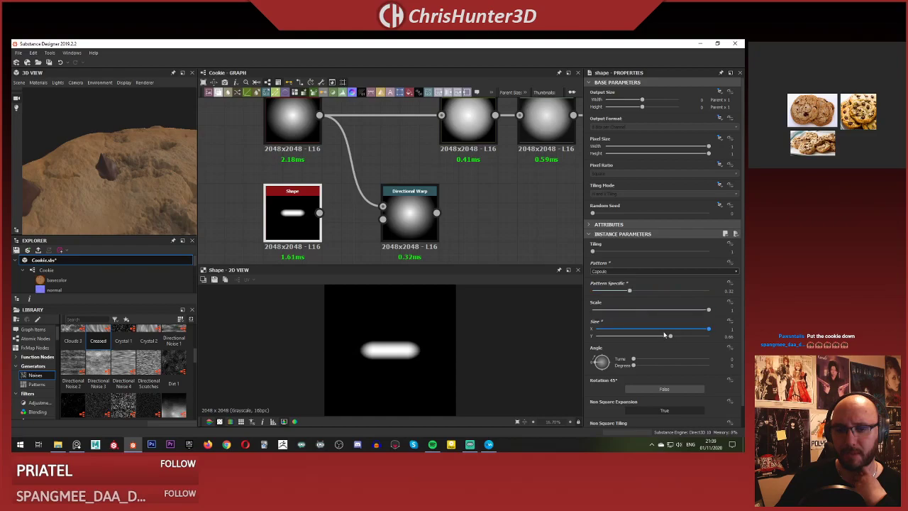
pyautogui.moveTo(668, 336); pyautogui.dragTo(715, 337)
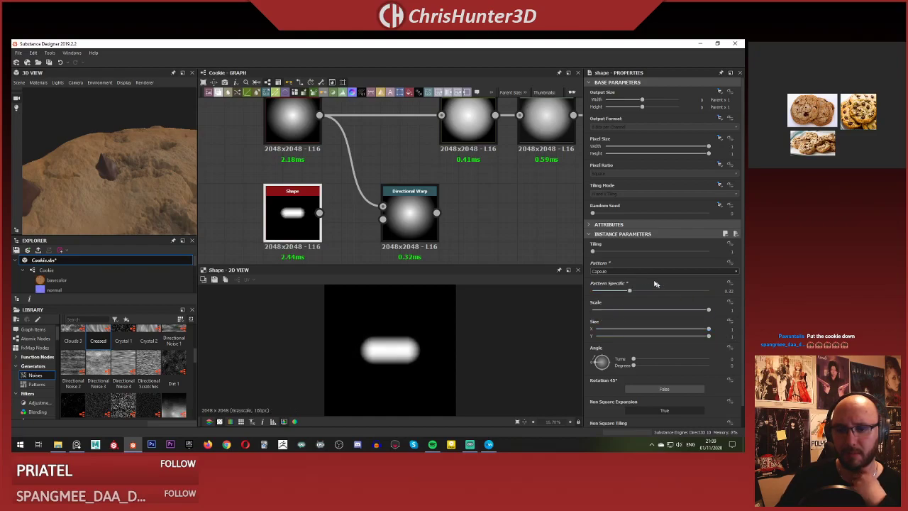
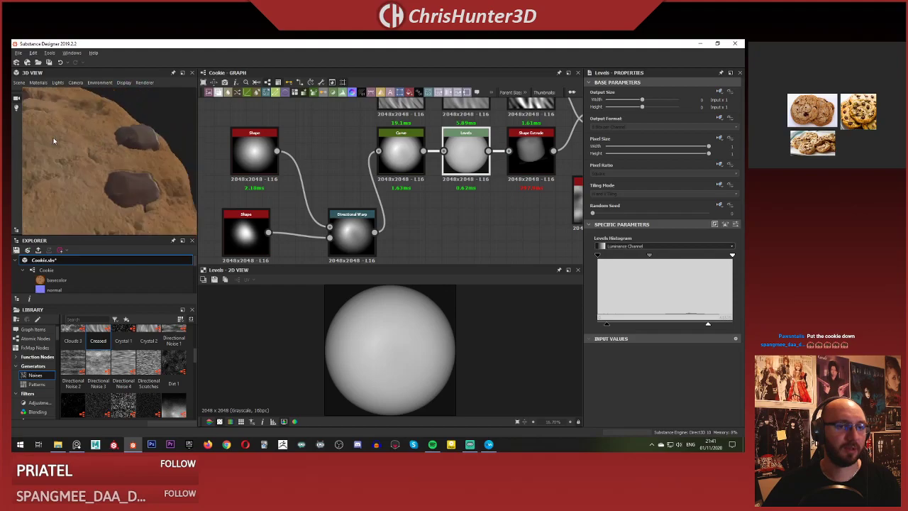
# Inspect the whole cookie in 3D and the chip's Shape Extrude output in 2D, and save the Cookie package.
pyautogui.moveTo(139, 201); pyautogui.dragTo(104, 156, button='right')
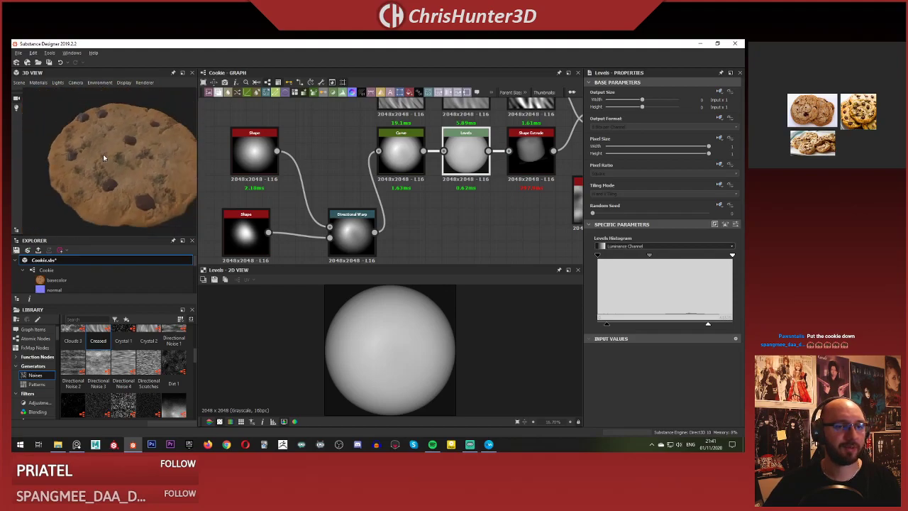
pyautogui.moveTo(104, 155); pyautogui.dragTo(52, 183)
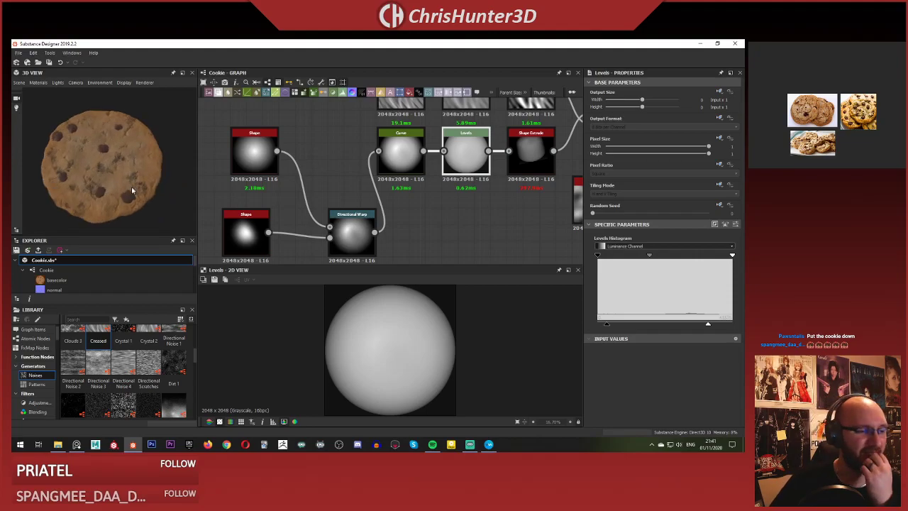
pyautogui.scroll(2, 126, 200)
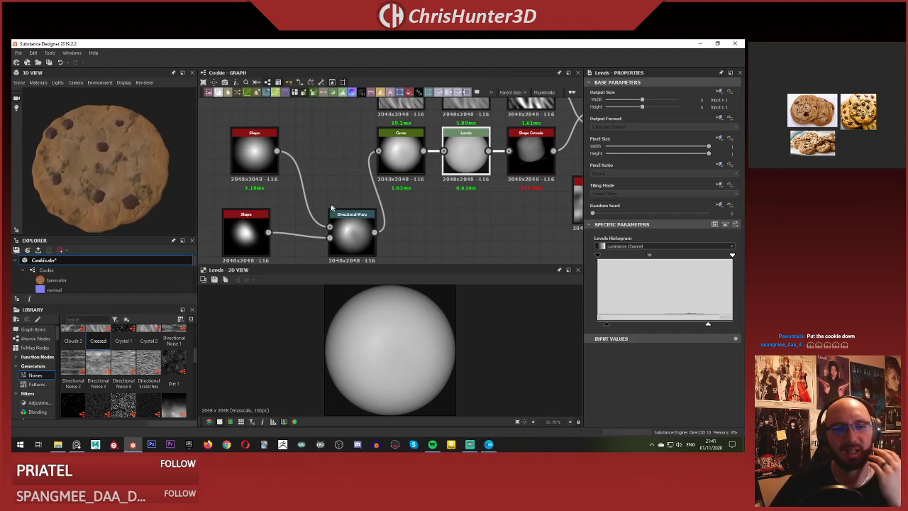
pyautogui.moveTo(359, 189); pyautogui.dragTo(278, 212, button='middle')
pyautogui.click(449, 170)
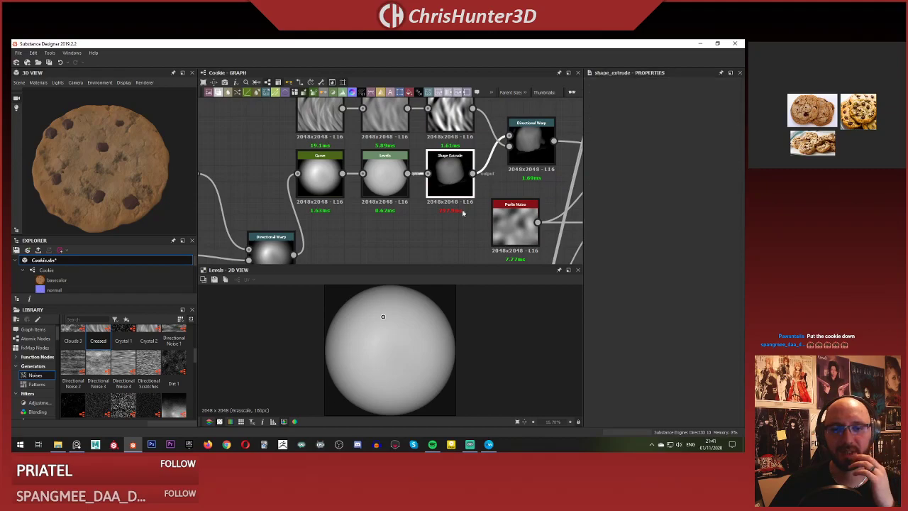
pyautogui.scroll(-2, 405, 361)
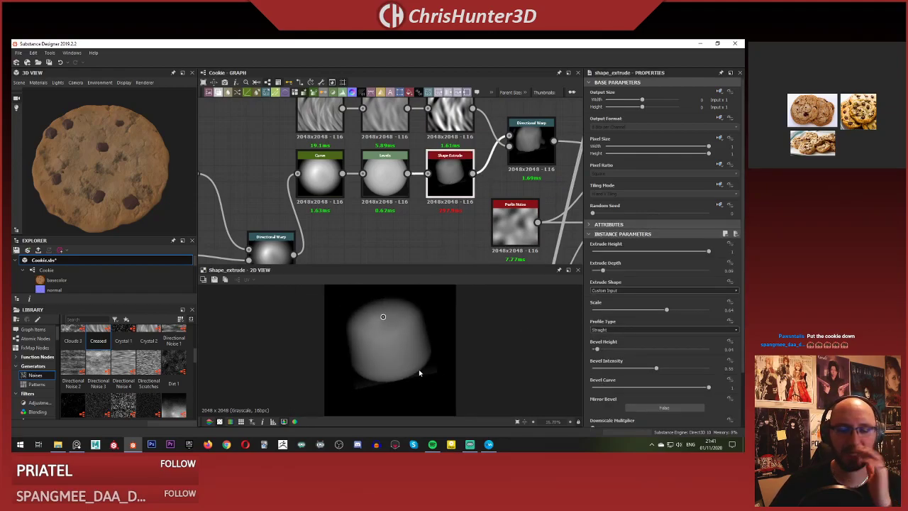
pyautogui.click(537, 178)
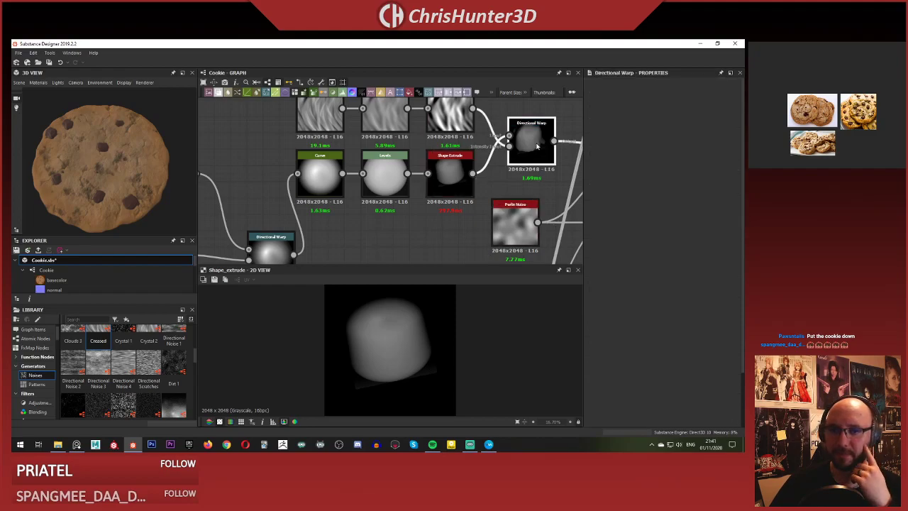
pyautogui.click(446, 192)
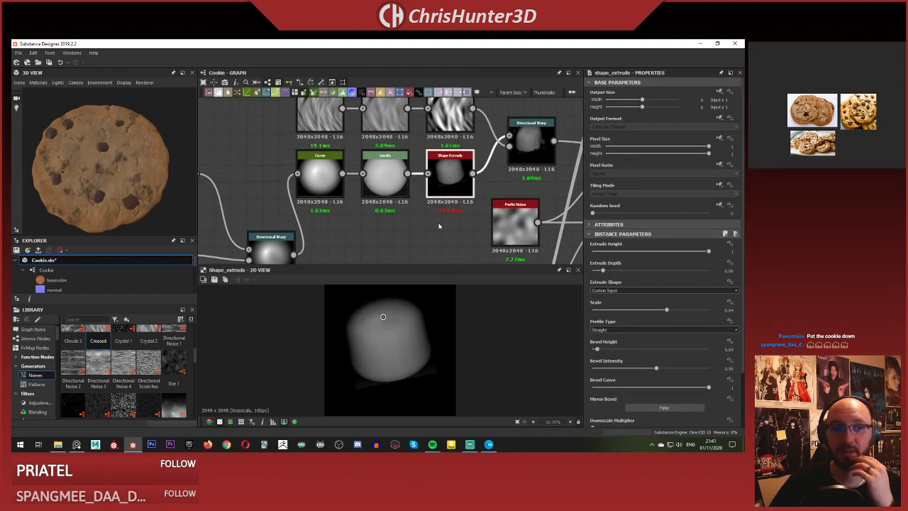
pyautogui.rightClick(440, 224)
pyautogui.click(479, 305)
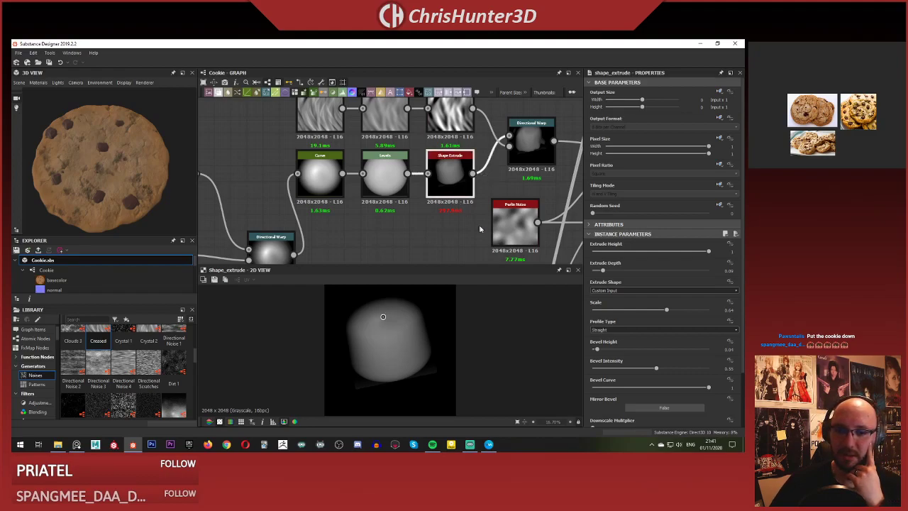
# Try the Vertical Gradient and Mask profile types on the Shape Extrude and return it to Straight.
pyautogui.click(629, 329)
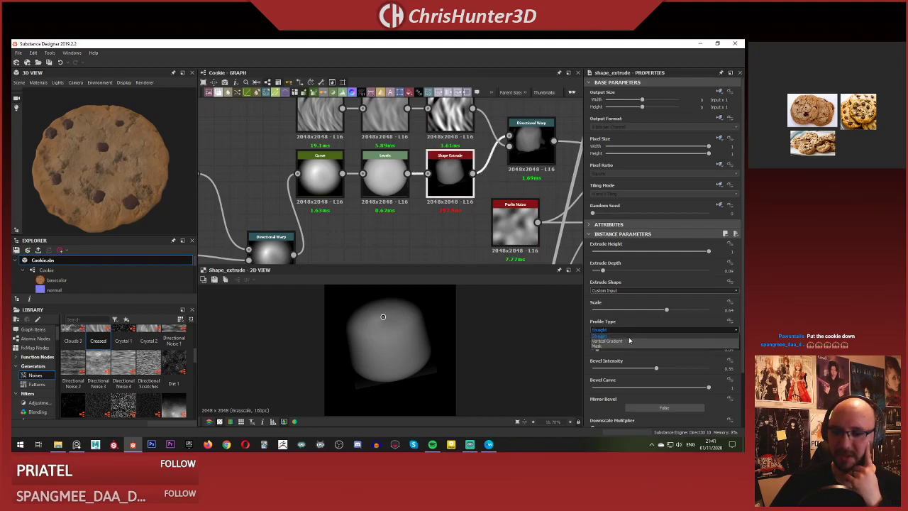
pyautogui.click(630, 343)
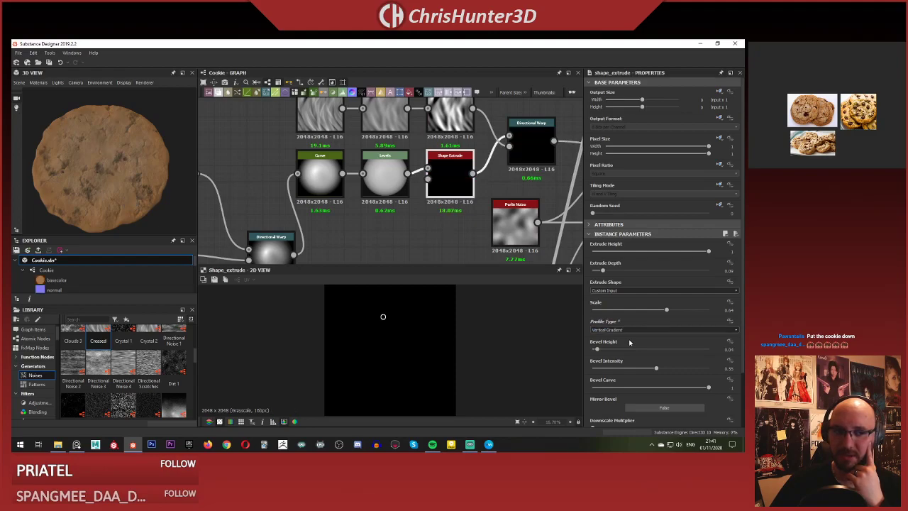
pyautogui.click(636, 331)
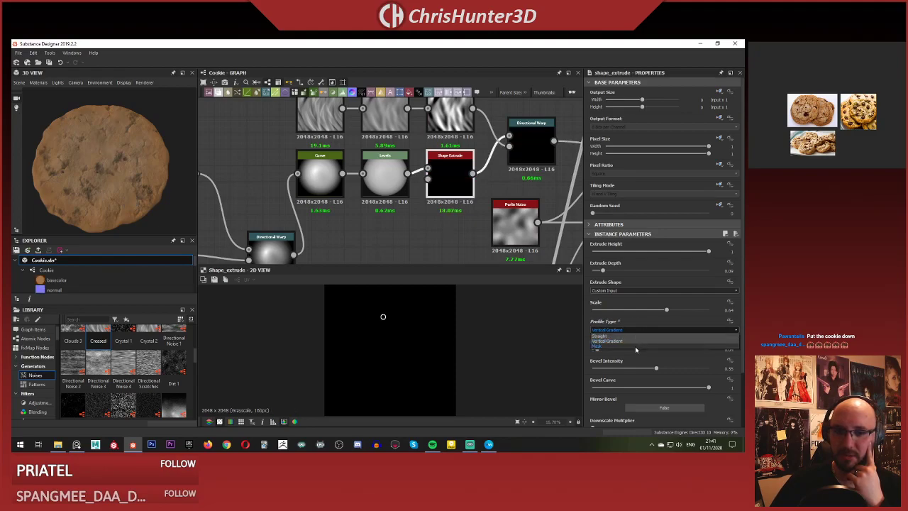
pyautogui.click(635, 346)
pyautogui.click(634, 331)
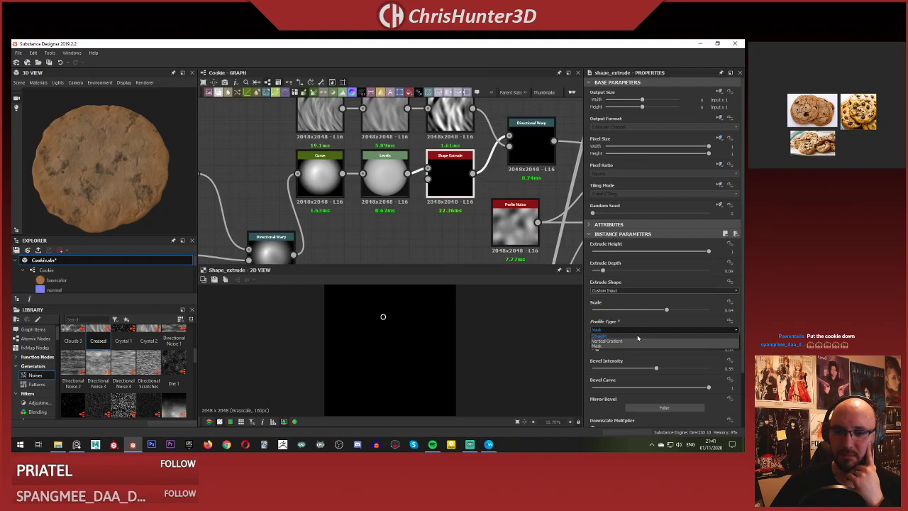
pyautogui.click(637, 339)
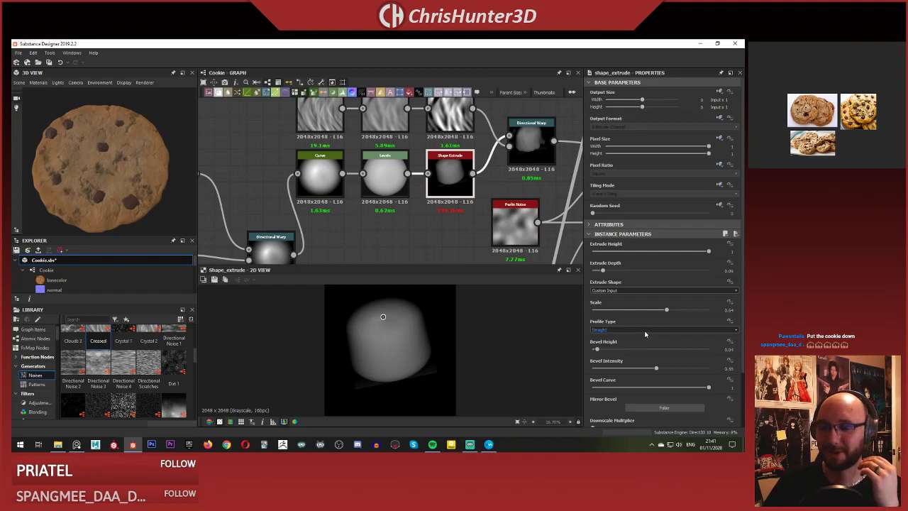
pyautogui.scroll(-1, 653, 332)
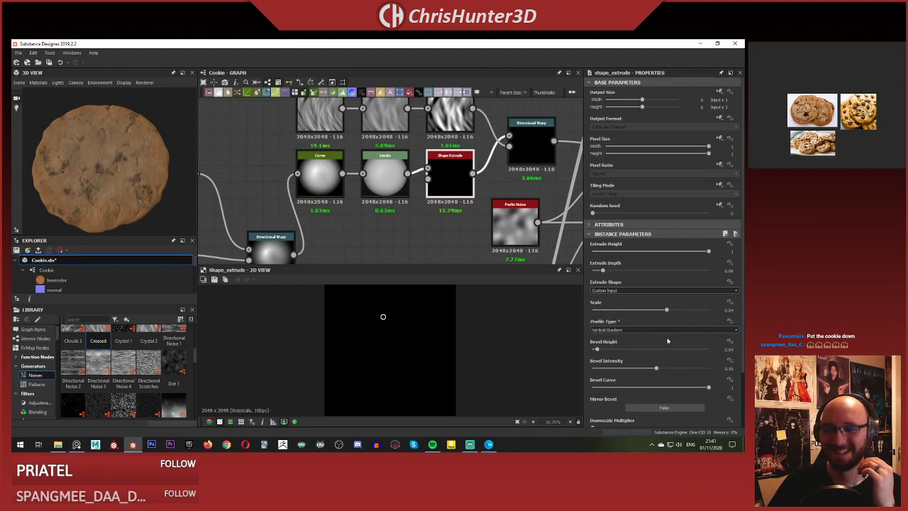
pyautogui.scroll(1, 667, 332)
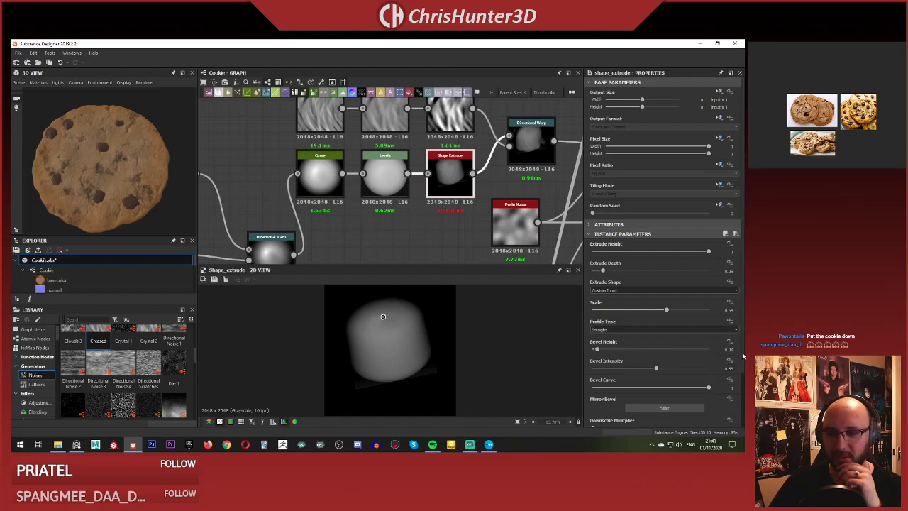
# Try the Shape Extrude's Bevel Height at 0 and raise it to about 0.07.
pyautogui.scroll(-3, 742, 356)
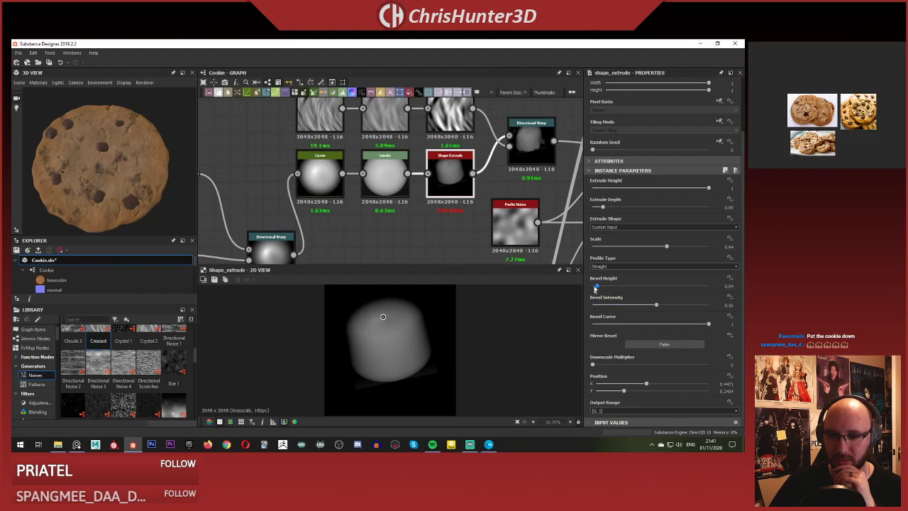
pyautogui.moveTo(595, 286); pyautogui.dragTo(557, 280)
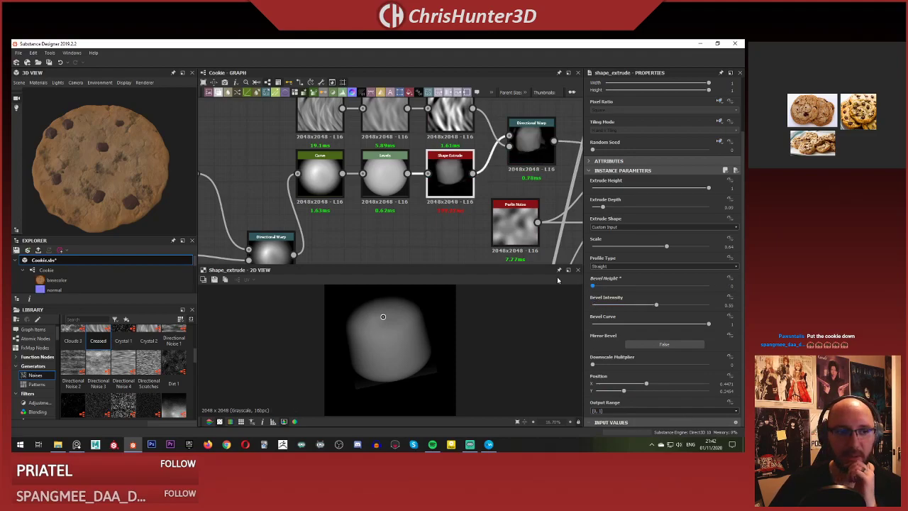
pyautogui.click(594, 284)
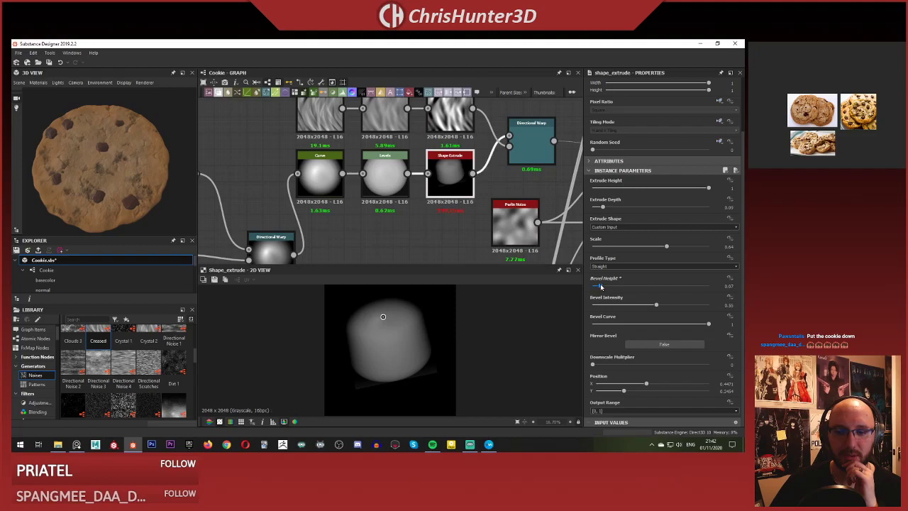
# Examine the cookie's surface and chocolate chips in the 3D view and compare them with the reference photos.
pyautogui.scroll(6, 164, 174)
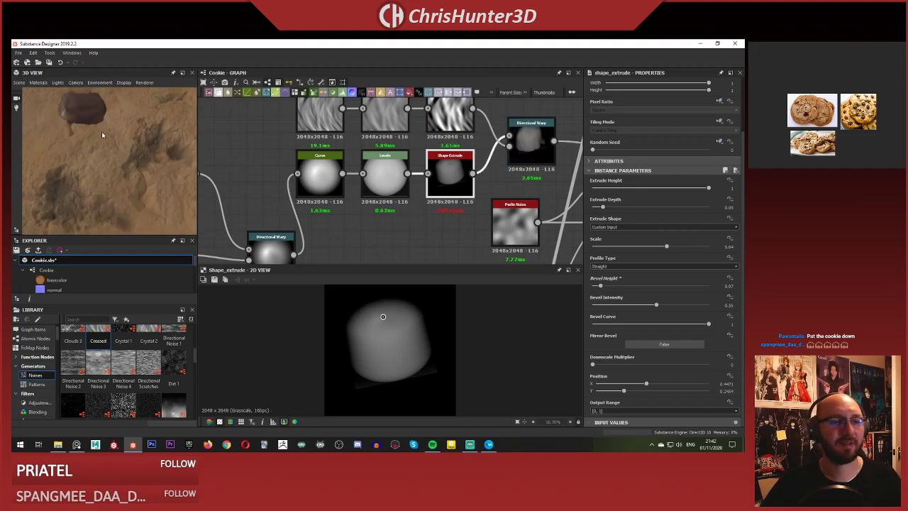
pyautogui.moveTo(103, 134); pyautogui.dragTo(133, 132)
pyautogui.scroll(-3, 81, 128)
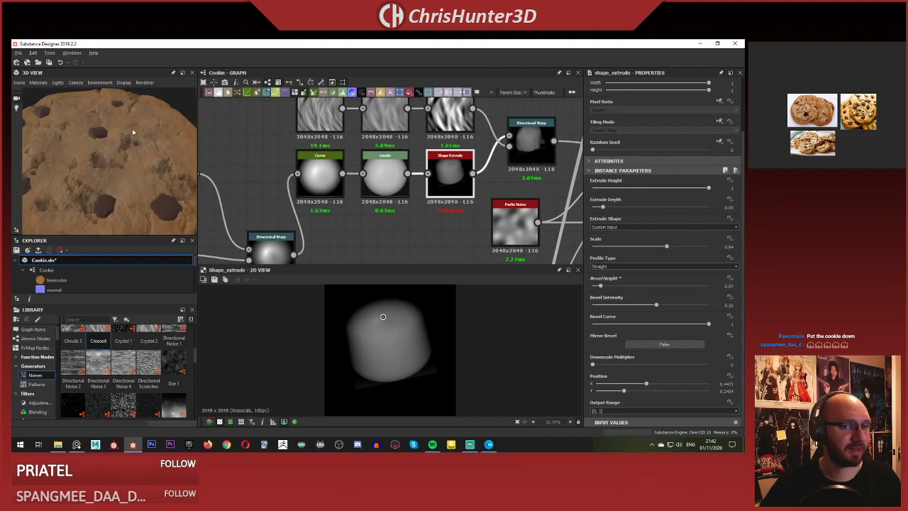
pyautogui.scroll(-5, 132, 128)
pyautogui.moveTo(85, 161); pyautogui.dragTo(24, 173)
pyautogui.scroll(2, 114, 144)
pyautogui.scroll(-2, 137, 144)
pyautogui.scroll(2, 136, 142)
pyautogui.scroll(-1, 104, 124)
pyautogui.scroll(6, 812, 107)
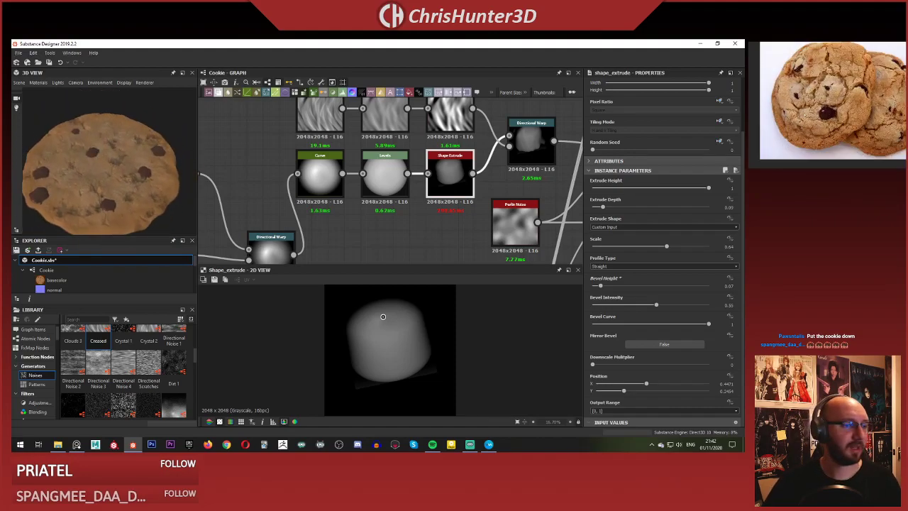
pyautogui.moveTo(823, 99); pyautogui.dragTo(815, 114, button='middle')
pyautogui.scroll(2, 814, 114)
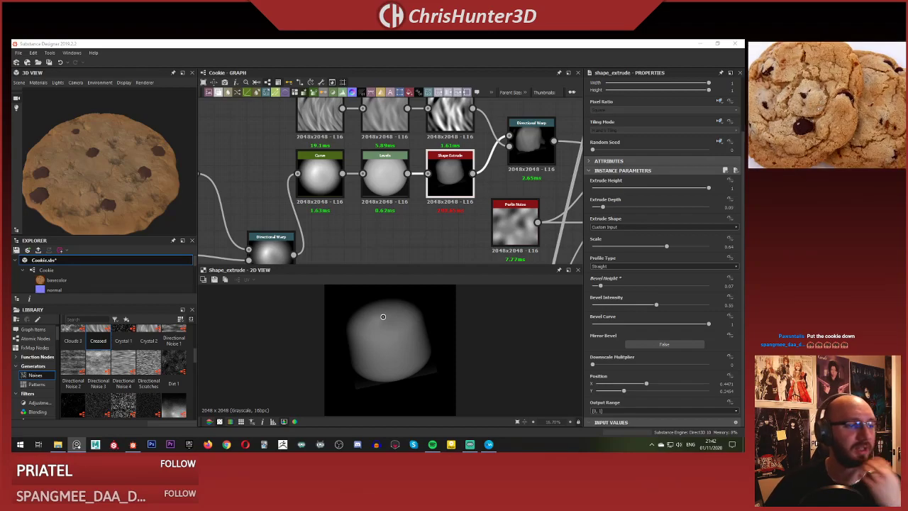
pyautogui.scroll(4, 126, 207)
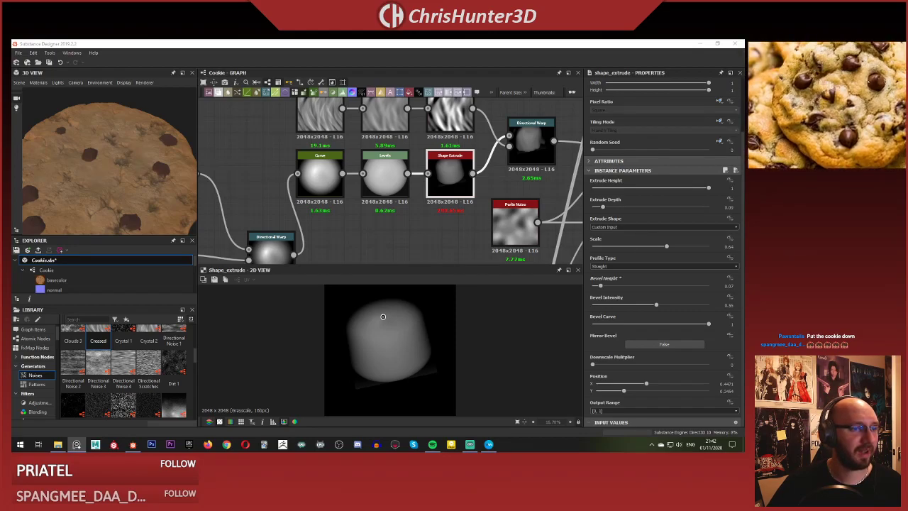
pyautogui.scroll(-3, 103, 152)
pyautogui.moveTo(91, 170)
pyautogui.mouseDown()
pyautogui.moveTo(90, 158)
pyautogui.moveTo(83, 169)
pyautogui.mouseUp()
# Duplicate the brown Uniform Color node of the chocolate chips, align the copy beneath it, and move the cookie Blend node farther away.
pyautogui.scroll(-6, 436, 176)
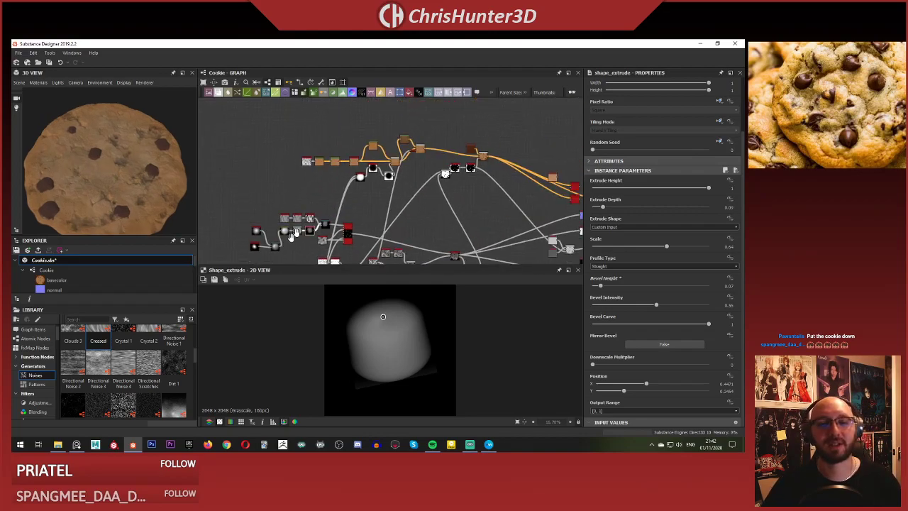
pyautogui.scroll(8, 436, 176)
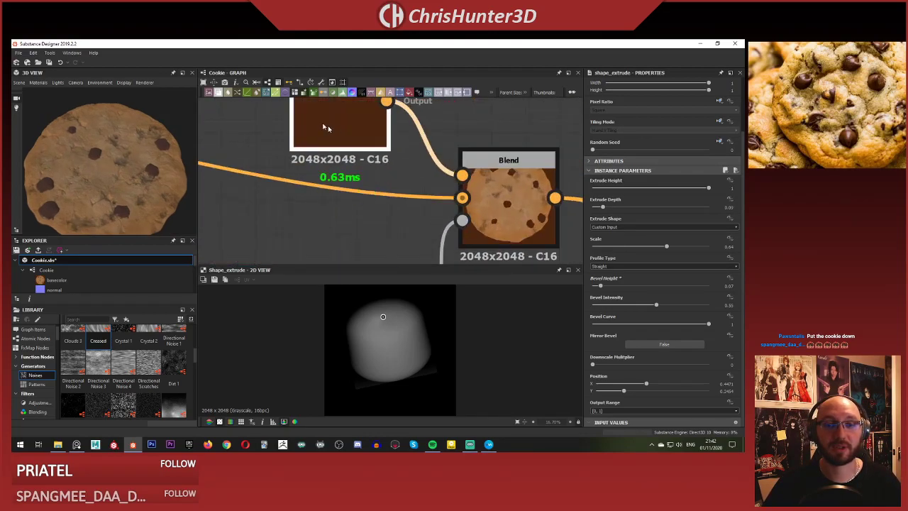
pyautogui.scroll(-2, 326, 128)
pyautogui.scroll(2, 318, 151)
pyautogui.moveTo(321, 150); pyautogui.dragTo(310, 124, button='middle')
pyautogui.doubleClick(310, 123)
pyautogui.scroll(-3, 310, 126)
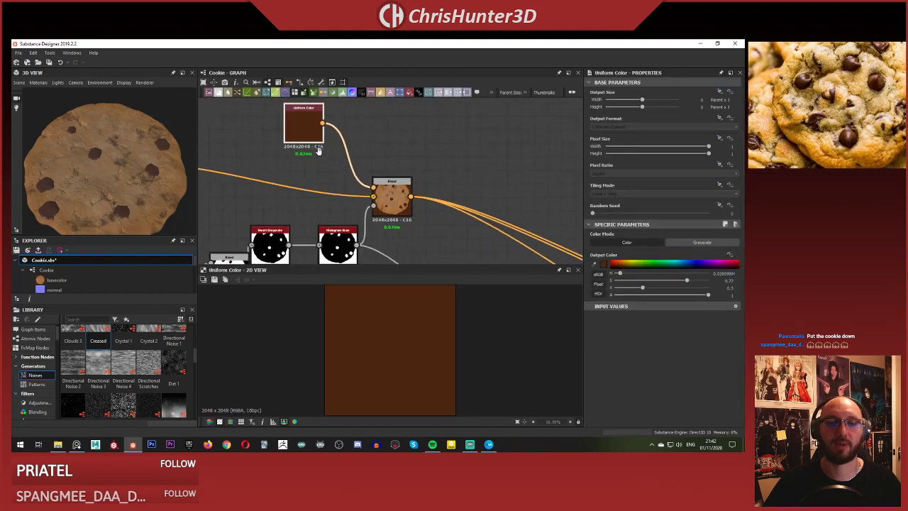
pyautogui.moveTo(394, 207); pyautogui.dragTo(476, 213)
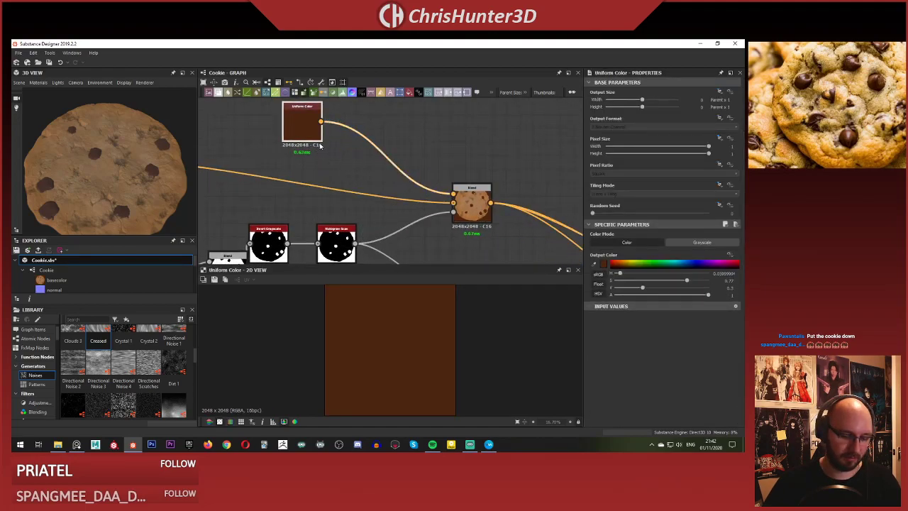
pyautogui.hotkey('ctrl', 'd')
pyautogui.moveTo(384, 184); pyautogui.dragTo(292, 179)
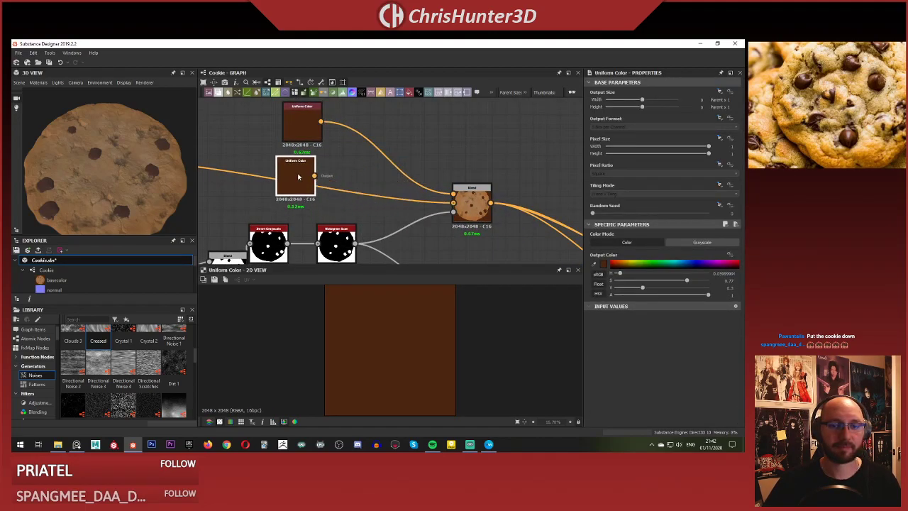
pyautogui.moveTo(304, 122); pyautogui.dragTo(297, 122)
# Add a Blend node and connect the two brown Uniform Color nodes to its foreground and background inputs.
pyautogui.press('space')
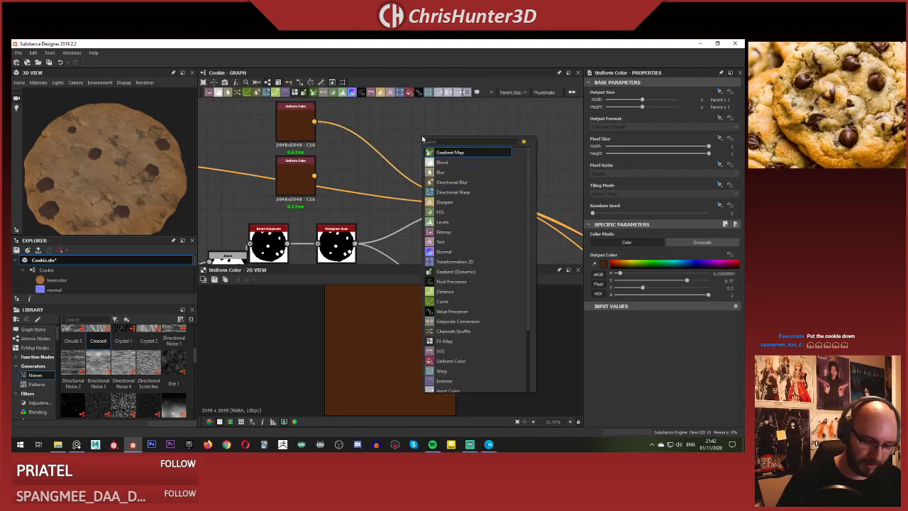
pyautogui.click(442, 162)
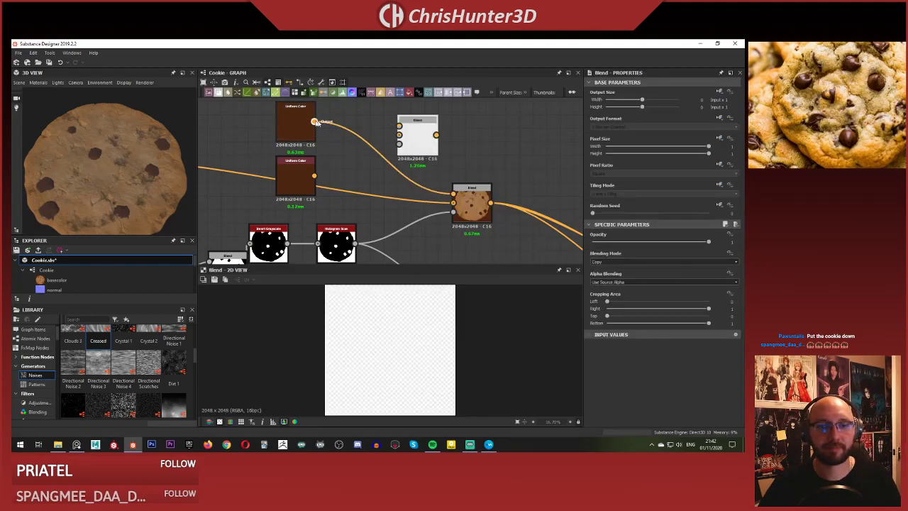
pyautogui.moveTo(399, 126); pyautogui.dragTo(415, 144)
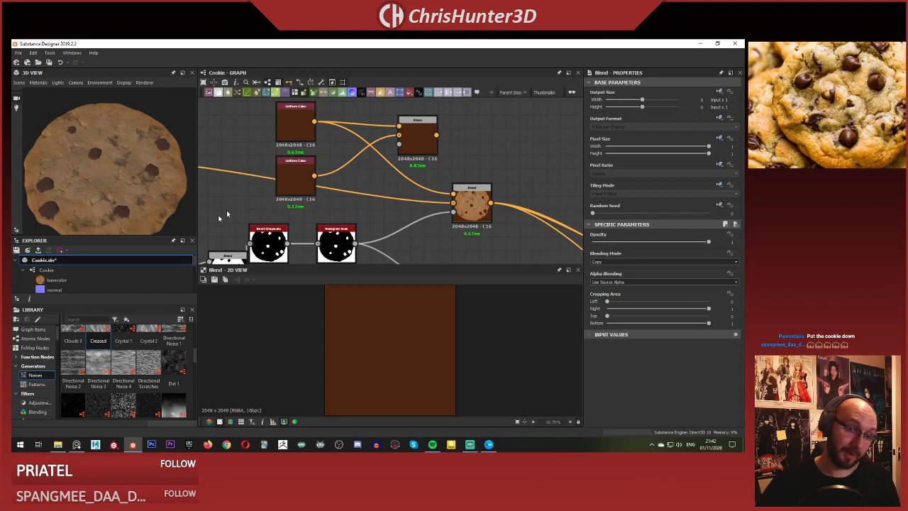
# Add a Moisture Noise node from the library's noises to the graph beneath the new Blend node.
pyautogui.moveTo(193, 357)
pyautogui.mouseDown()
pyautogui.moveTo(196, 338)
pyautogui.moveTo(192, 350)
pyautogui.mouseUp()
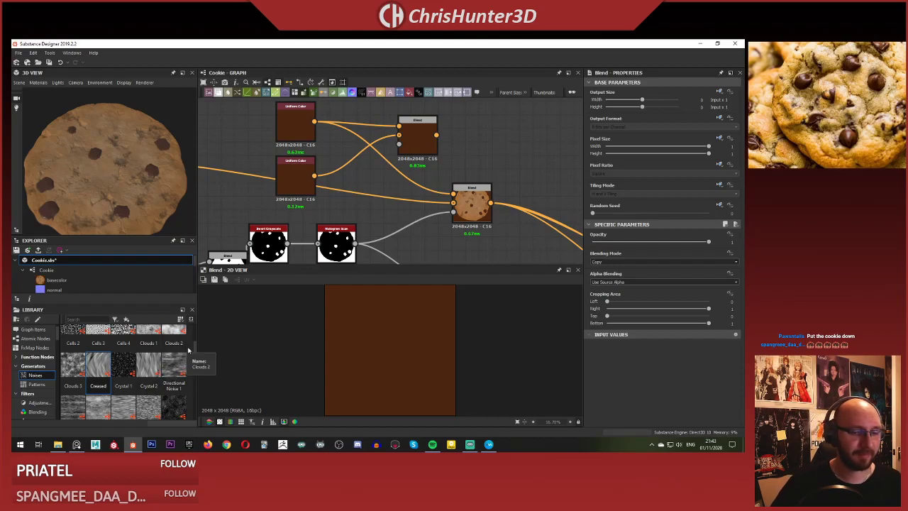
pyautogui.moveTo(197, 351); pyautogui.dragTo(204, 415)
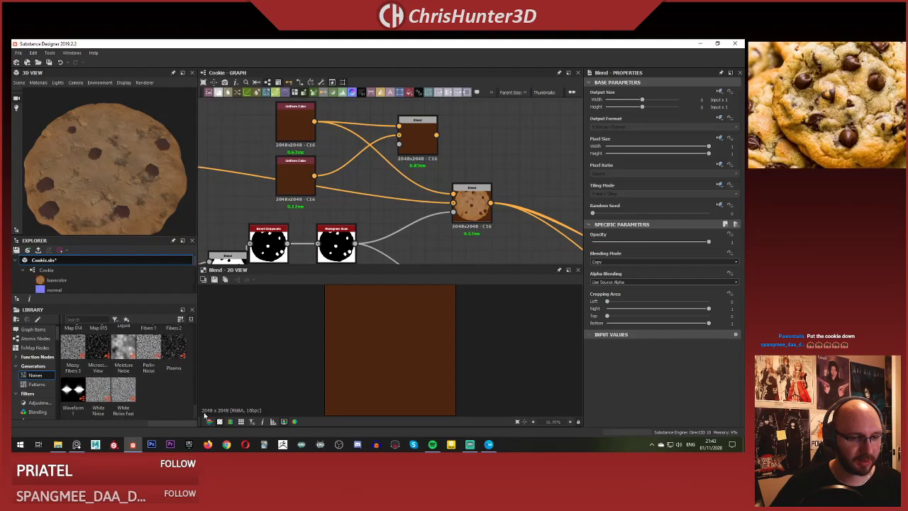
pyautogui.moveTo(131, 350); pyautogui.dragTo(366, 172)
pyautogui.scroll(4, 366, 172)
pyautogui.moveTo(366, 172); pyautogui.dragTo(341, 193, button='middle')
pyautogui.scroll(8, 402, 334)
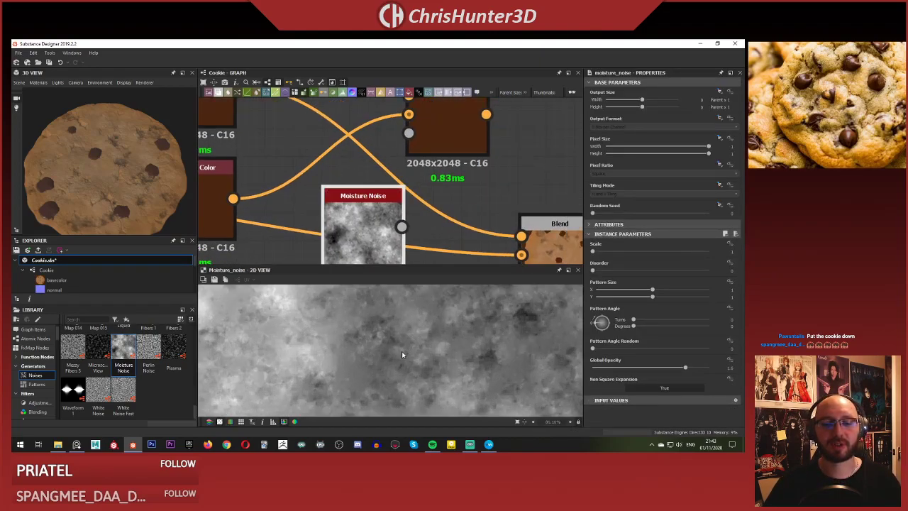
# Examine the Moisture Noise pattern and set its Random Seed to 3.
pyautogui.scroll(-7, 401, 351)
pyautogui.scroll(5, 395, 390)
pyautogui.scroll(-5, 408, 332)
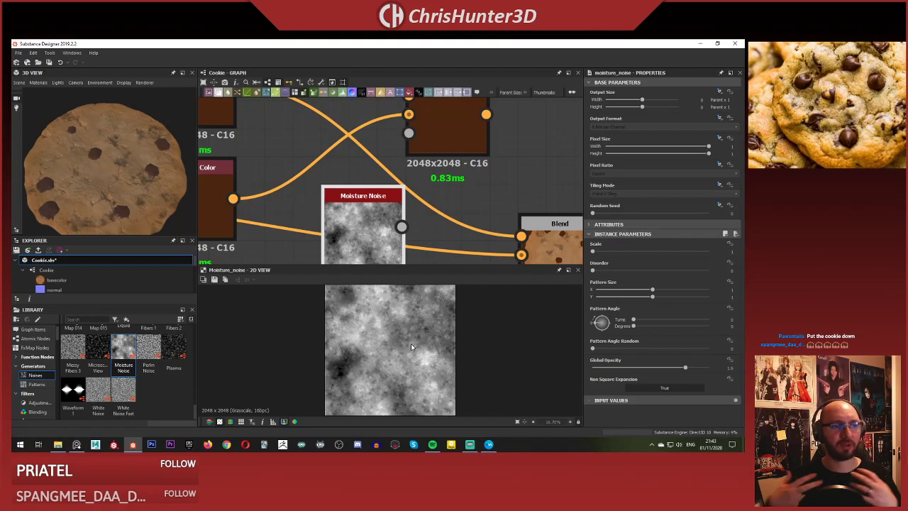
pyautogui.scroll(-1, 410, 343)
pyautogui.scroll(-3, 418, 221)
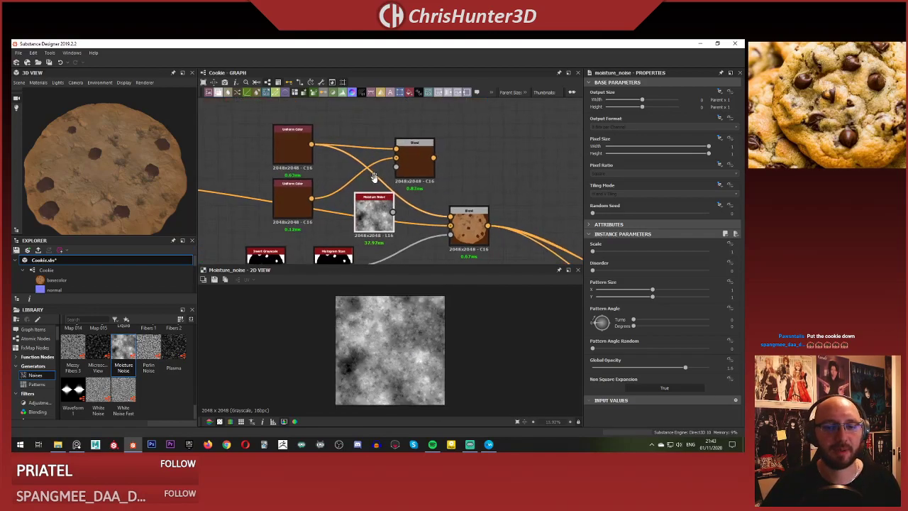
pyautogui.scroll(1, 400, 227)
pyautogui.click(628, 214)
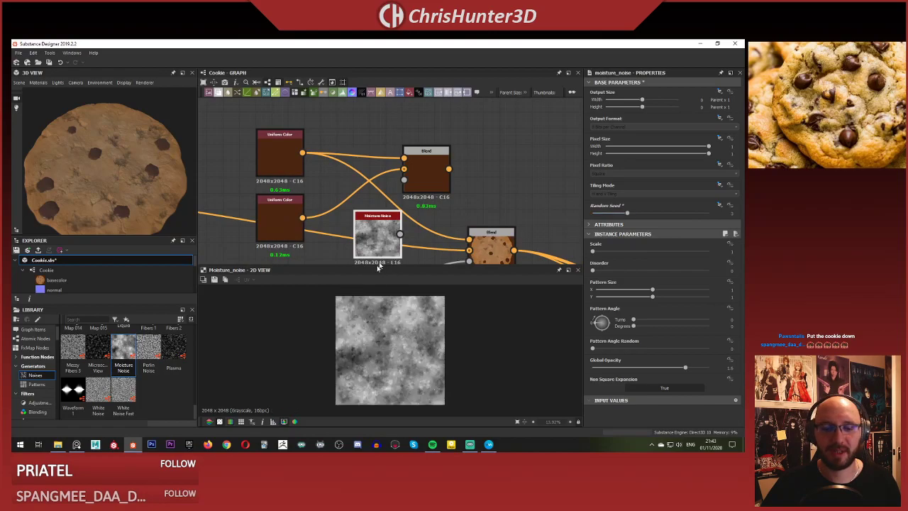
# Move the Moisture Noise node beneath the chocolate Blend and connect it to that Blend's opacity input.
pyautogui.scroll(4, 384, 248)
pyautogui.scroll(-4, 385, 244)
pyautogui.scroll(2, 343, 141)
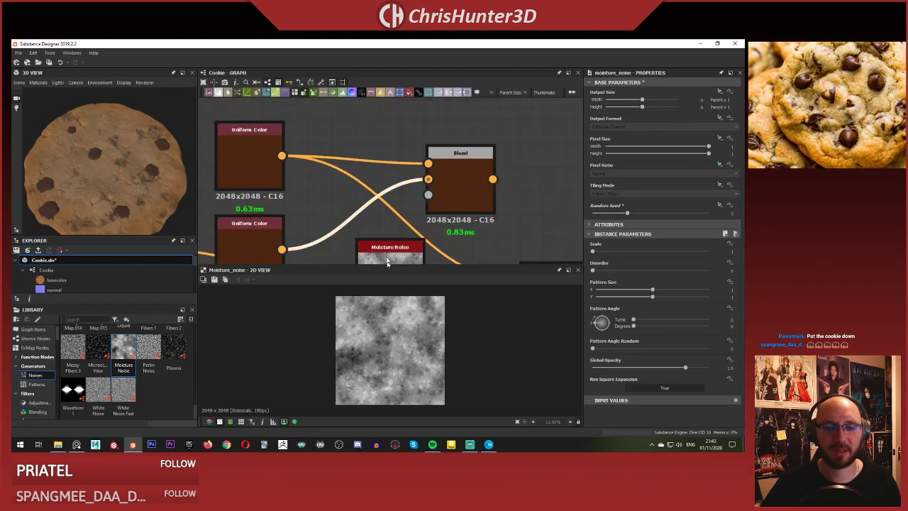
pyautogui.scroll(-1, 387, 263)
pyautogui.moveTo(386, 256); pyautogui.dragTo(366, 234)
pyautogui.moveTo(419, 210); pyautogui.dragTo(420, 198)
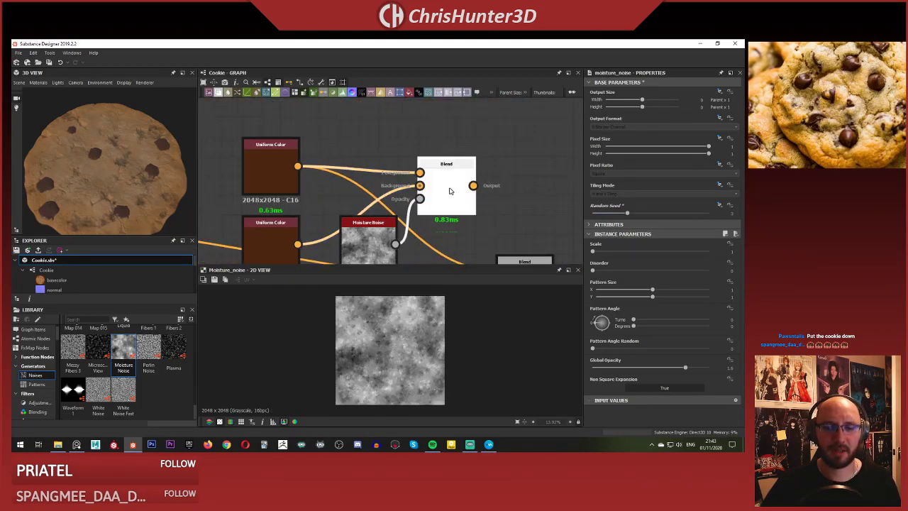
# Preview the chocolate Blend and brighten the duplicated brown Uniform Color by setting its V value to 0.4.
pyautogui.doubleClick(443, 191)
pyautogui.moveTo(316, 236); pyautogui.dragTo(334, 206, button='middle')
pyautogui.click(290, 193)
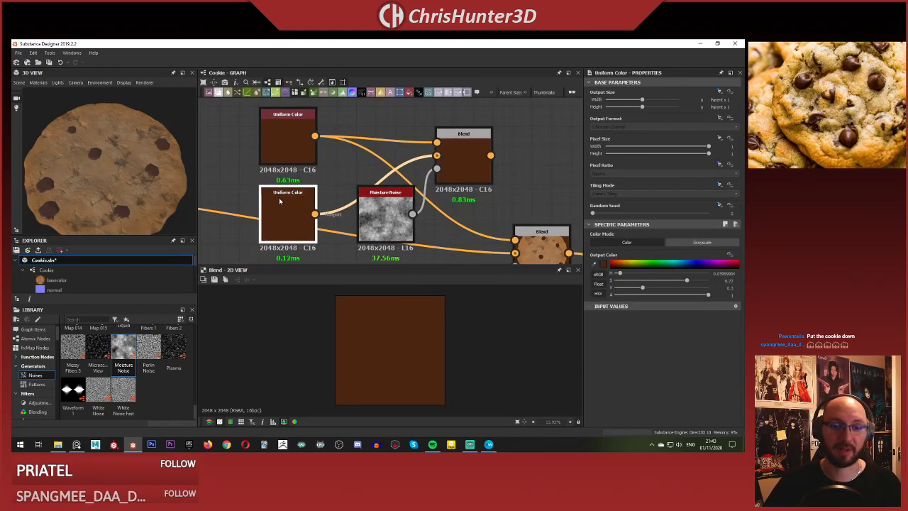
pyautogui.moveTo(644, 290); pyautogui.dragTo(653, 290)
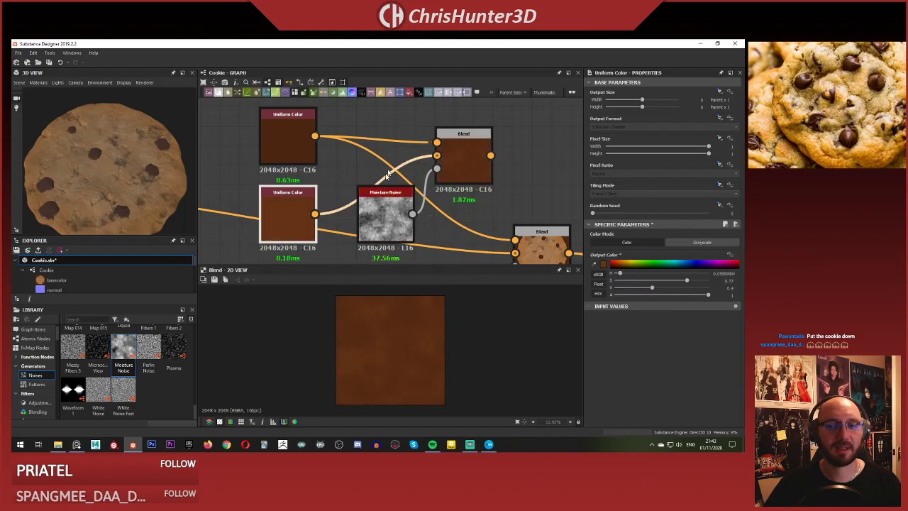
pyautogui.click(462, 162)
pyautogui.scroll(1, 426, 358)
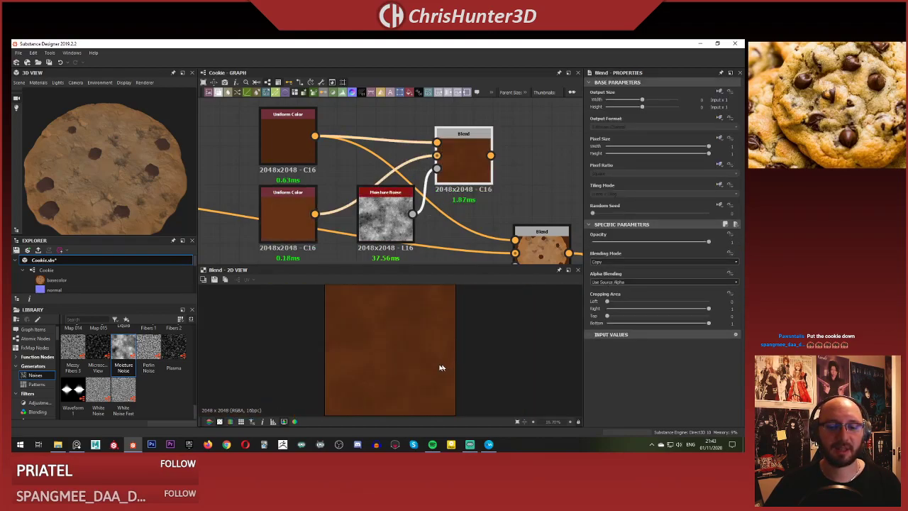
# Feed the chocolate Blend into the foreground of the cookie colour Blend and check the chips up close in 3D.
pyautogui.moveTo(463, 191); pyautogui.dragTo(379, 164, button='middle')
pyautogui.doubleClick(457, 229)
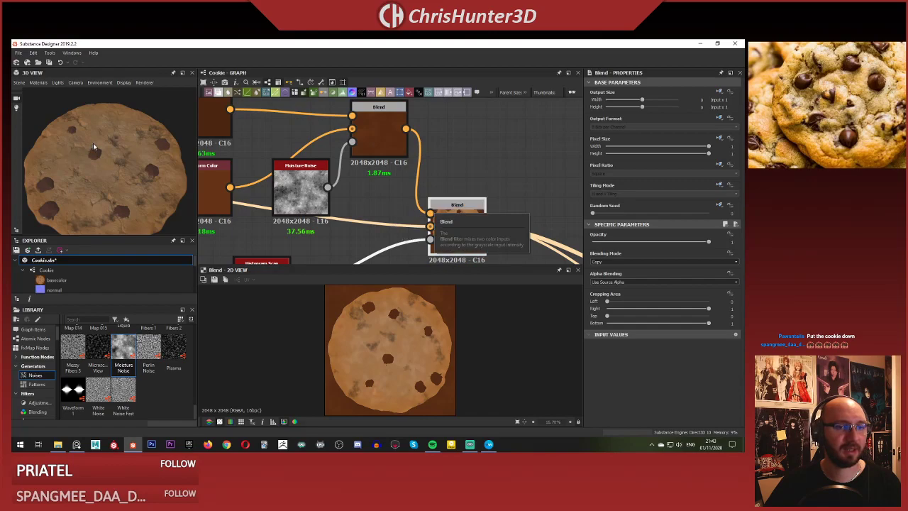
pyautogui.scroll(6, 102, 152)
pyautogui.moveTo(116, 133); pyautogui.dragTo(102, 160, button='middle')
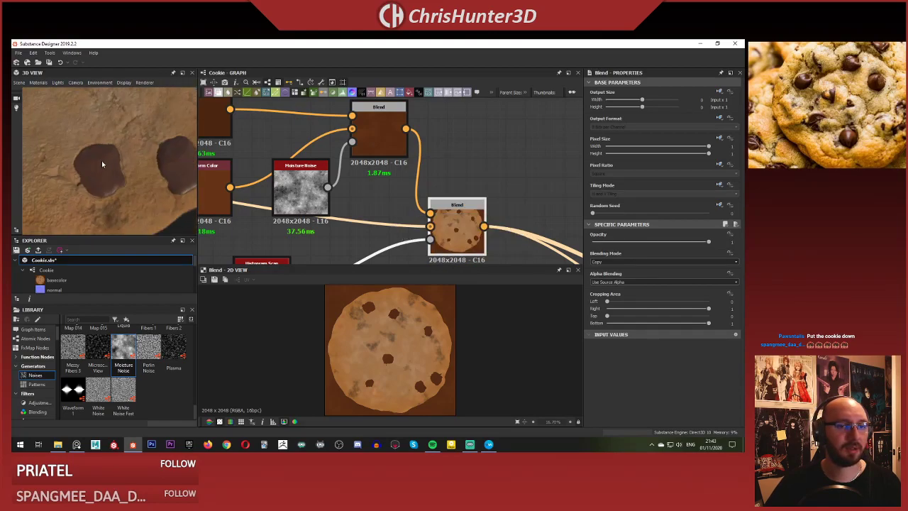
pyautogui.moveTo(102, 161); pyautogui.dragTo(118, 147)
pyautogui.scroll(-5, 40, 152)
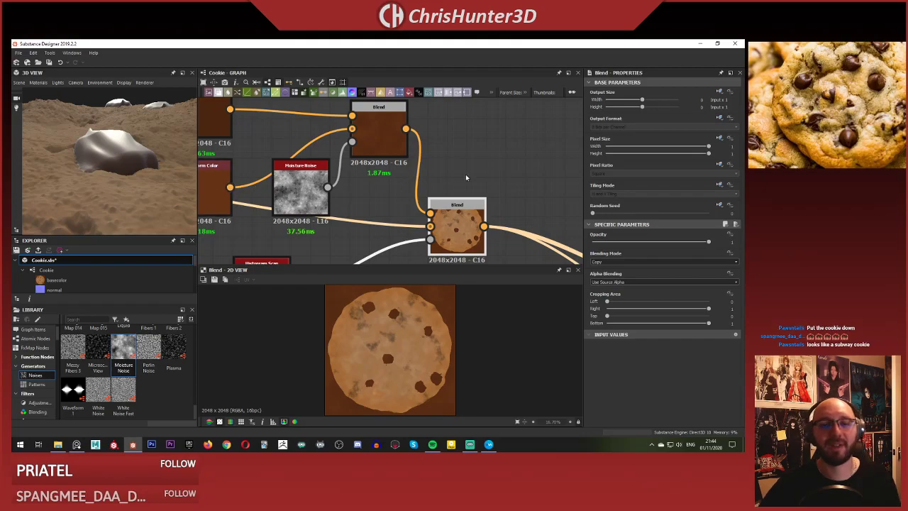
# Move the dark grey Uniform Color node farther from the grayscale cookie Blend to make room for more nodes.
pyautogui.scroll(-3, 408, 186)
pyautogui.scroll(2, 408, 186)
pyautogui.scroll(2, 408, 186)
pyautogui.scroll(-3, 383, 163)
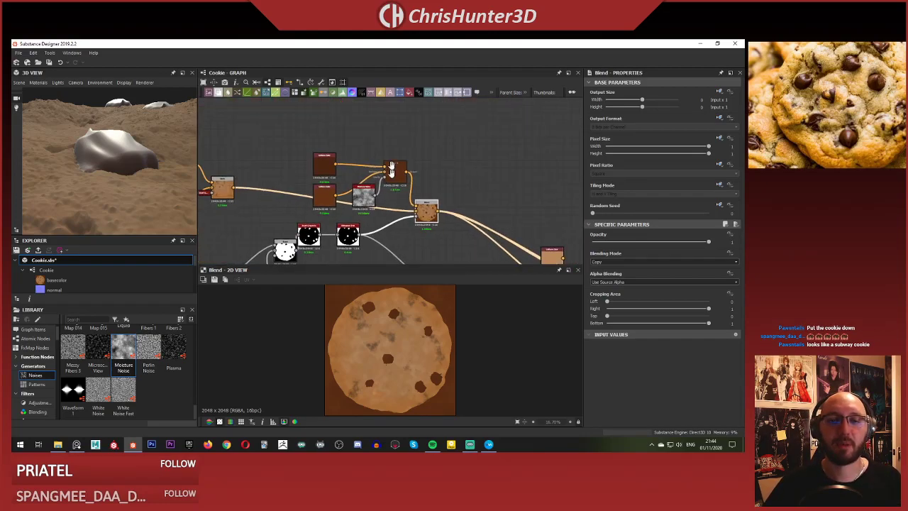
pyautogui.scroll(3, 355, 141)
pyautogui.doubleClick(350, 133)
pyautogui.scroll(-4, 397, 202)
pyautogui.moveTo(483, 200); pyautogui.dragTo(351, 114, button='middle')
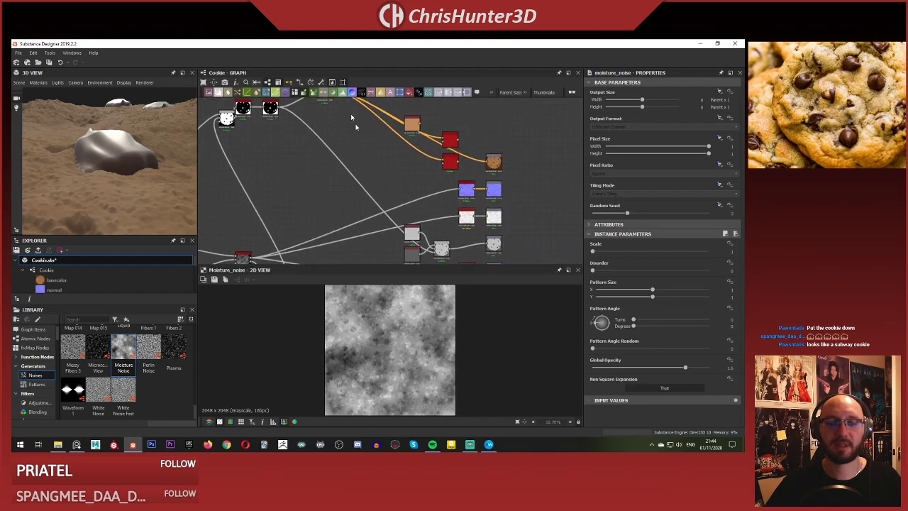
pyautogui.moveTo(449, 199); pyautogui.dragTo(409, 150, button='middle')
pyautogui.scroll(3, 419, 171)
pyautogui.moveTo(415, 183); pyautogui.dragTo(459, 179, button='middle')
pyautogui.scroll(3, 411, 178)
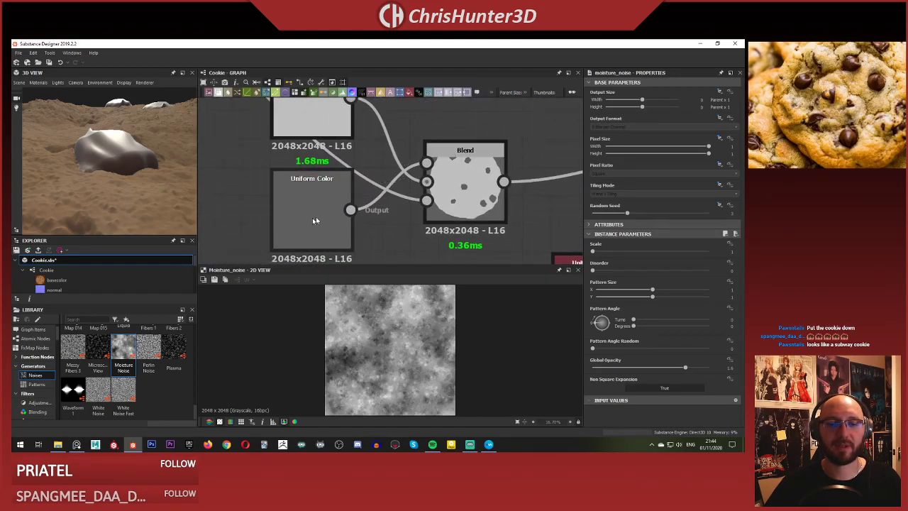
pyautogui.click(312, 205)
pyautogui.moveTo(306, 187); pyautogui.dragTo(439, 172, button='middle')
pyautogui.scroll(-2, 426, 171)
pyautogui.click(349, 155)
pyautogui.moveTo(437, 187); pyautogui.dragTo(291, 182)
pyautogui.moveTo(360, 186); pyautogui.dragTo(442, 186, button='middle')
pyautogui.moveTo(365, 192); pyautogui.dragTo(379, 186)
# Duplicate the dark grey Uniform Color node, place the copy beneath it, and set its output luminance to 0.48.
pyautogui.scroll(-4, 376, 166)
pyautogui.moveTo(355, 152); pyautogui.dragTo(388, 289, button='middle')
pyautogui.moveTo(338, 122); pyautogui.dragTo(373, 224, button='middle')
pyautogui.scroll(5, 375, 221)
pyautogui.hotkey('ctrl', 'd')
pyautogui.moveTo(374, 185); pyautogui.dragTo(357, 230)
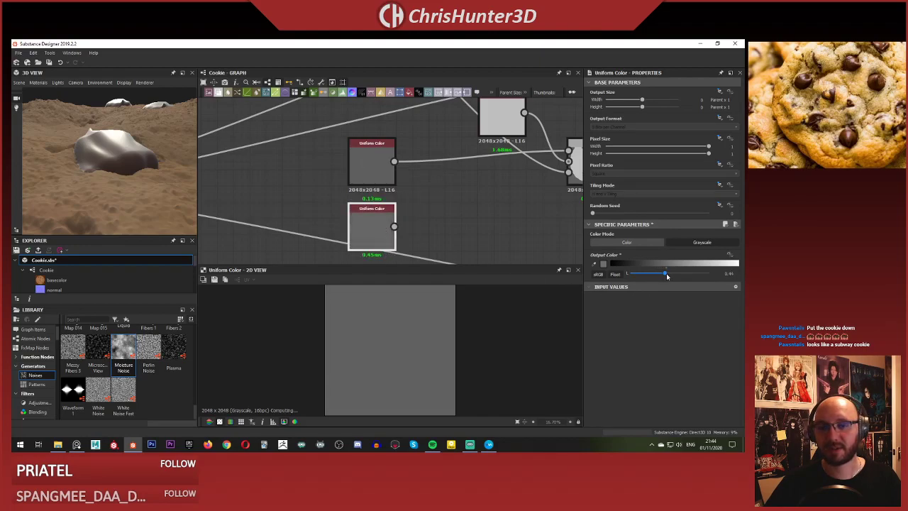
pyautogui.moveTo(666, 273); pyautogui.dragTo(669, 273)
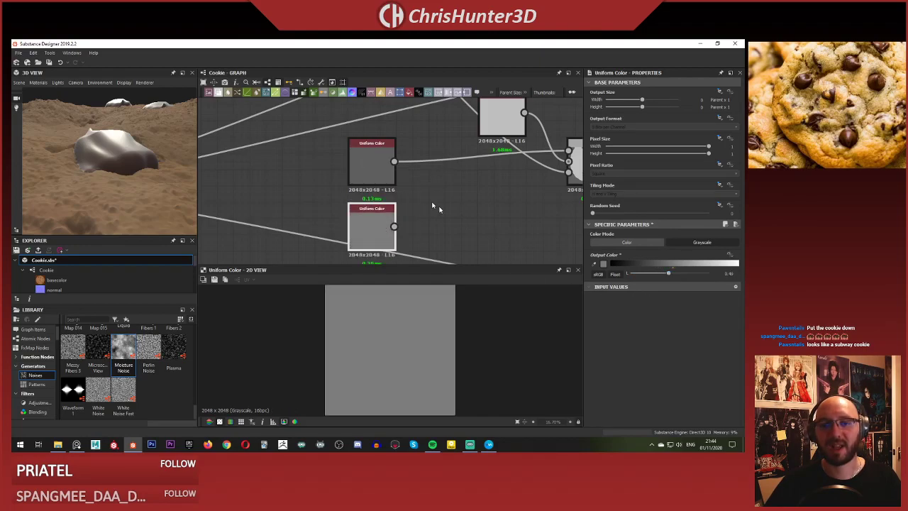
# Add a Blend node beside the grey Uniform Color nodes and connect the darker one to its foreground input.
pyautogui.scroll(1, 454, 206)
pyautogui.press('space')
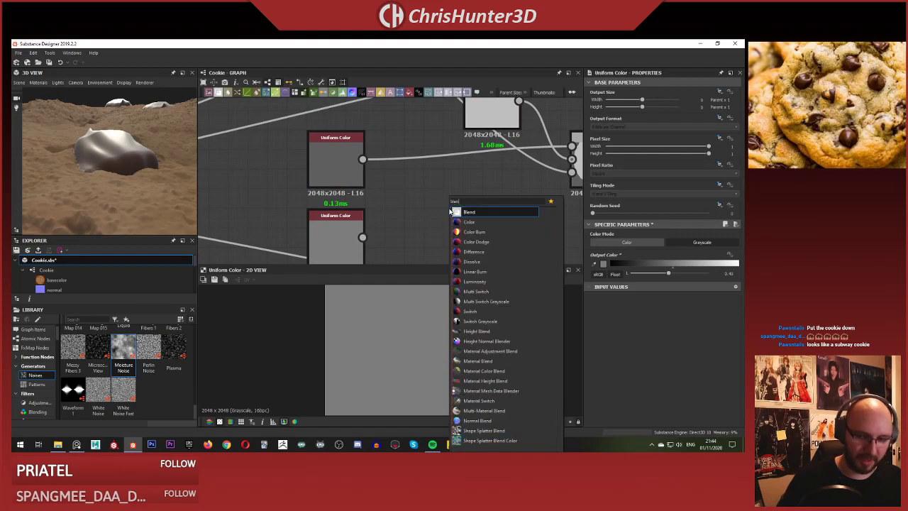
pyautogui.click(469, 221)
pyautogui.moveTo(362, 159); pyautogui.dragTo(426, 205)
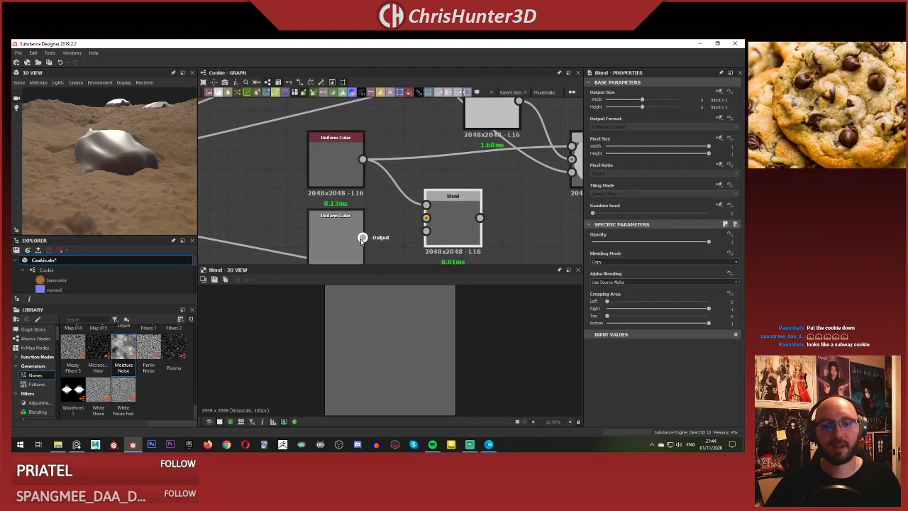
# Feed the lighter grey color and Moisture Noise into the grey Blend's background and opacity, and the result into the grayscale cookie Blend's foreground.
pyautogui.scroll(-5, 376, 178)
pyautogui.moveTo(336, 142); pyautogui.dragTo(363, 241, button='middle')
pyautogui.moveTo(358, 135); pyautogui.dragTo(394, 261, button='middle')
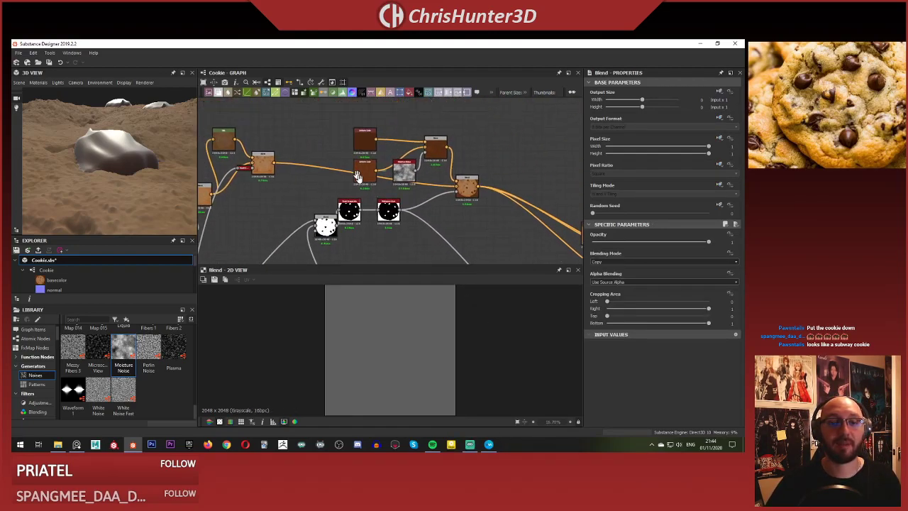
pyautogui.scroll(6, 403, 177)
pyautogui.moveTo(404, 178); pyautogui.dragTo(346, 195, button='middle')
pyautogui.scroll(-6, 432, 192)
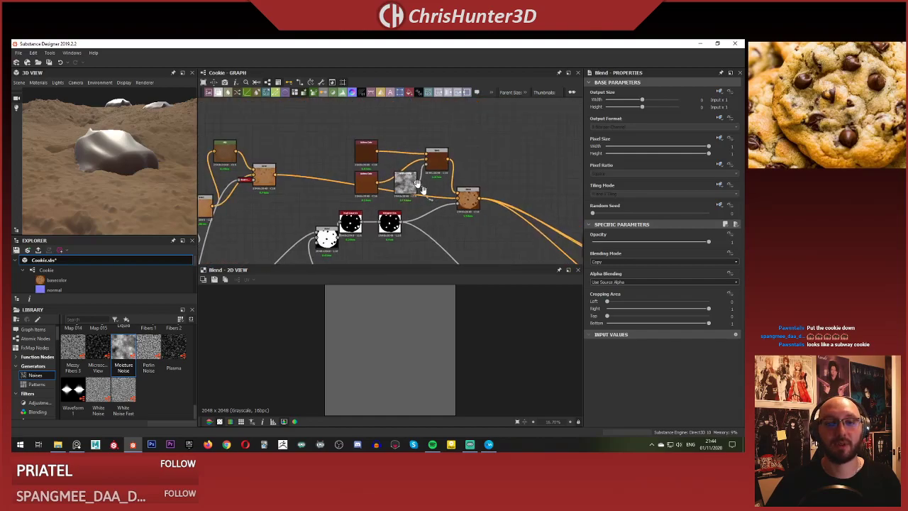
pyautogui.moveTo(440, 245); pyautogui.dragTo(397, 122, button='middle')
pyautogui.moveTo(398, 227); pyautogui.dragTo(357, 98, button='middle')
pyautogui.moveTo(435, 190)
pyautogui.mouseDown(button='middle')
pyautogui.moveTo(426, 146)
pyautogui.moveTo(437, 207)
pyautogui.mouseUp(button='middle')
pyautogui.scroll(6, 438, 208)
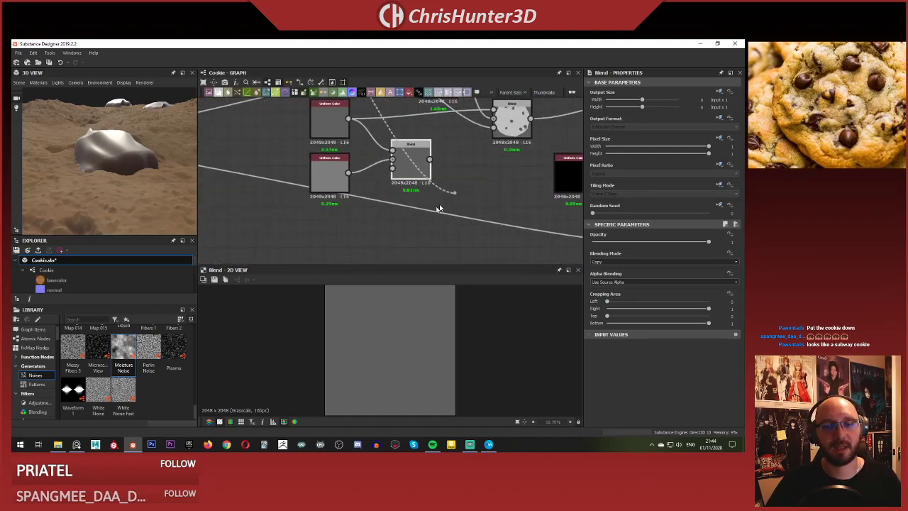
pyautogui.click(359, 144)
pyautogui.moveTo(423, 133); pyautogui.dragTo(362, 228, button='middle')
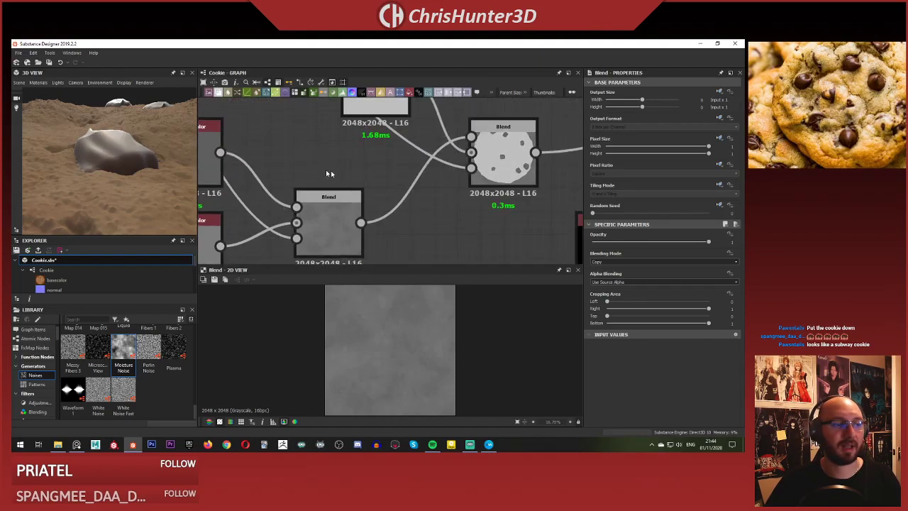
# Examine the chocolate chips' surface up close and the whole cookie from several angles in the 3D view.
pyautogui.moveTo(109, 138)
pyautogui.mouseDown()
pyautogui.moveTo(103, 145)
pyautogui.moveTo(105, 123)
pyautogui.mouseUp()
pyautogui.scroll(4, 102, 125)
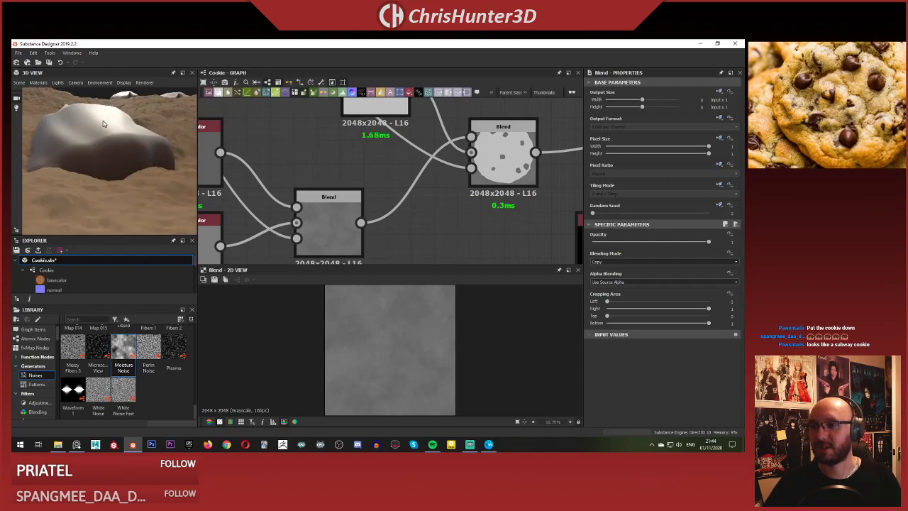
pyautogui.scroll(-1, 100, 127)
pyautogui.moveTo(118, 136)
pyautogui.mouseDown()
pyautogui.moveTo(84, 187)
pyautogui.moveTo(107, 152)
pyautogui.moveTo(139, 140)
pyautogui.moveTo(94, 128)
pyautogui.moveTo(105, 147)
pyautogui.mouseUp()
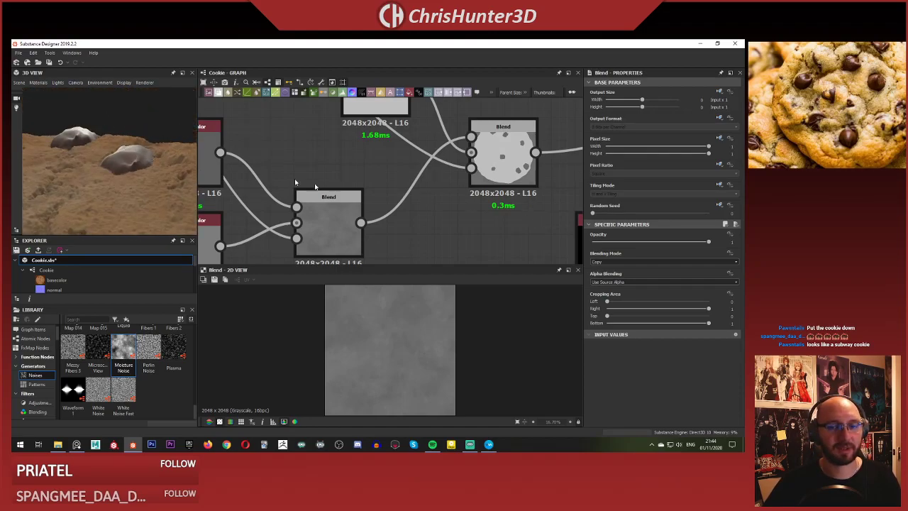
pyautogui.moveTo(361, 147); pyautogui.dragTo(364, 182, button='middle')
pyautogui.scroll(-6, 364, 182)
pyautogui.moveTo(133, 170); pyautogui.dragTo(93, 198)
pyautogui.scroll(-3, 123, 160)
pyautogui.moveTo(93, 198); pyautogui.dragTo(109, 129, button='middle')
pyautogui.moveTo(110, 129); pyautogui.dragTo(116, 158)
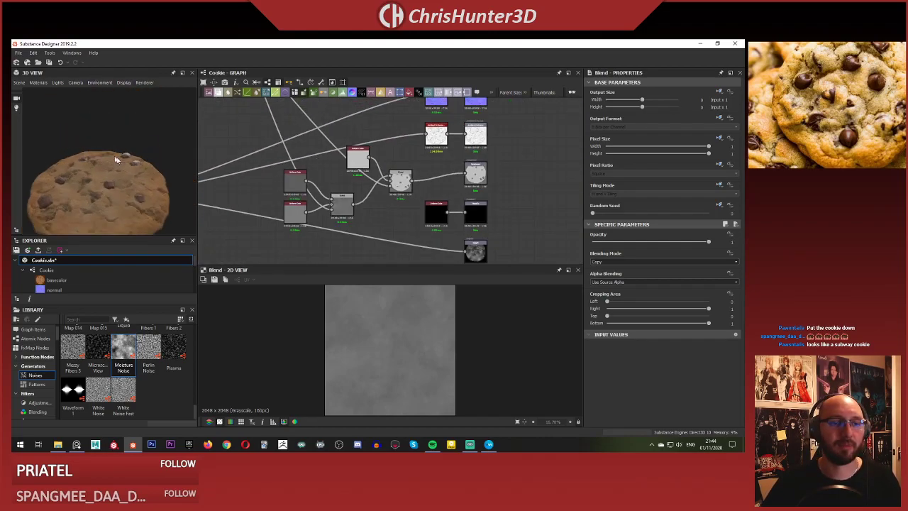
pyautogui.moveTo(112, 226); pyautogui.dragTo(105, 189, button='middle')
pyautogui.moveTo(106, 189); pyautogui.dragTo(159, 139)
pyautogui.scroll(2, 94, 135)
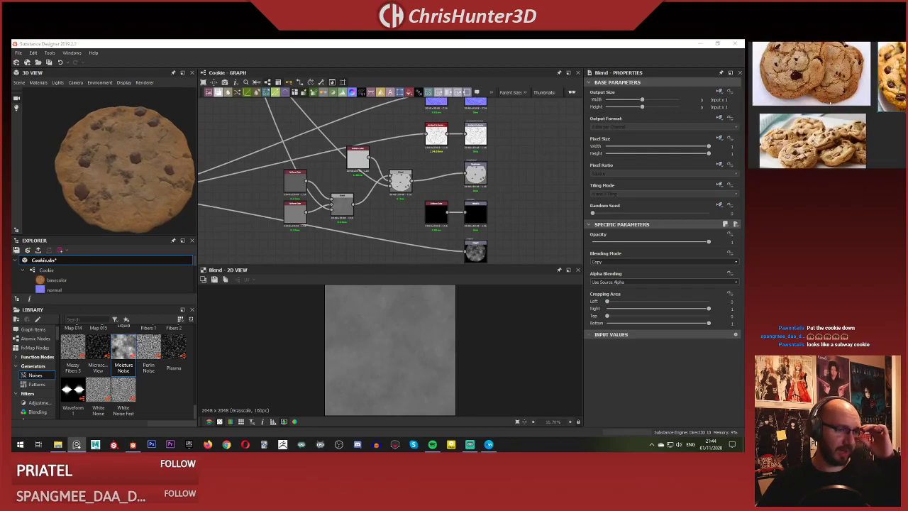
pyautogui.moveTo(138, 182); pyautogui.dragTo(110, 184)
pyautogui.scroll(3, 128, 170)
pyautogui.scroll(-2, 109, 185)
pyautogui.moveTo(109, 184); pyautogui.dragTo(95, 178, button='middle')
pyautogui.scroll(-5, 298, 160)
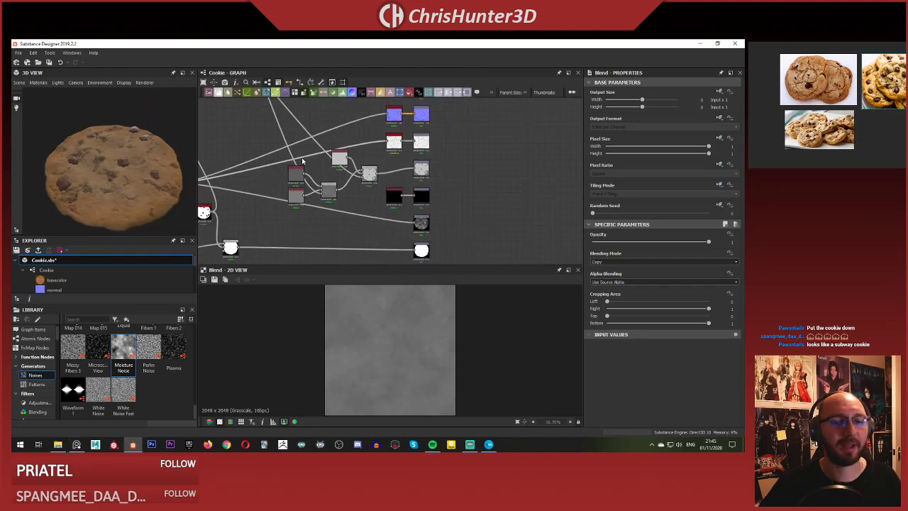
# Preview the cookie's Height Blend node and the multiply Blend feeding its background in 2D.
pyautogui.moveTo(302, 162); pyautogui.dragTo(385, 163, button='middle')
pyautogui.scroll(4, 319, 170)
pyautogui.moveTo(397, 194); pyautogui.dragTo(362, 232, button='middle')
pyautogui.scroll(2, 389, 216)
pyautogui.doubleClick(367, 168)
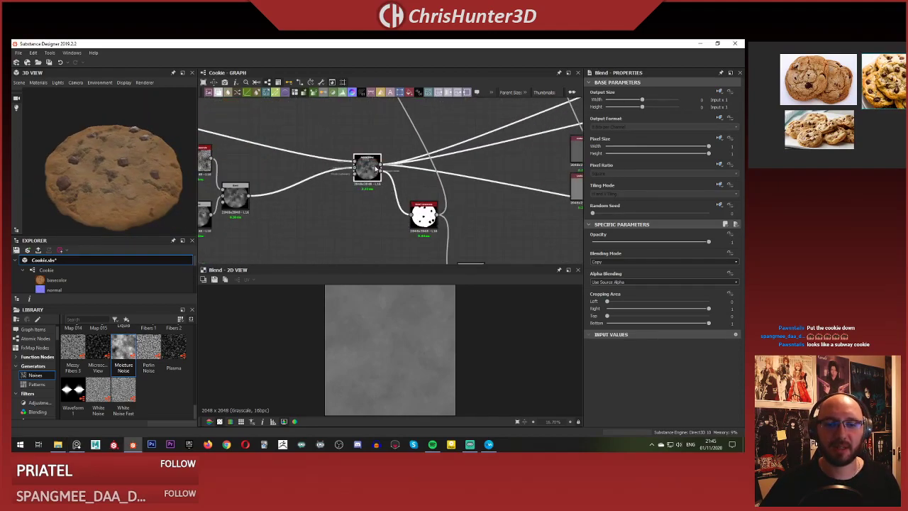
pyautogui.scroll(4, 403, 340)
pyautogui.moveTo(375, 323); pyautogui.dragTo(372, 318, button='middle')
pyautogui.press('f')
pyautogui.scroll(1, 253, 212)
pyautogui.moveTo(252, 213); pyautogui.dragTo(363, 209, button='middle')
pyautogui.scroll(3, 364, 211)
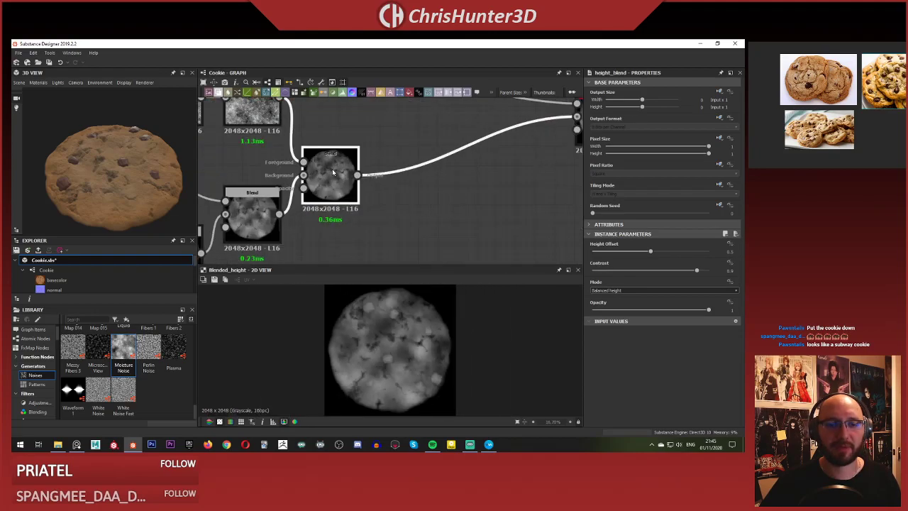
pyautogui.doubleClick(325, 173)
pyautogui.scroll(-4, 340, 162)
pyautogui.moveTo(341, 161); pyautogui.dragTo(408, 244, button='middle')
pyautogui.scroll(-2, 408, 245)
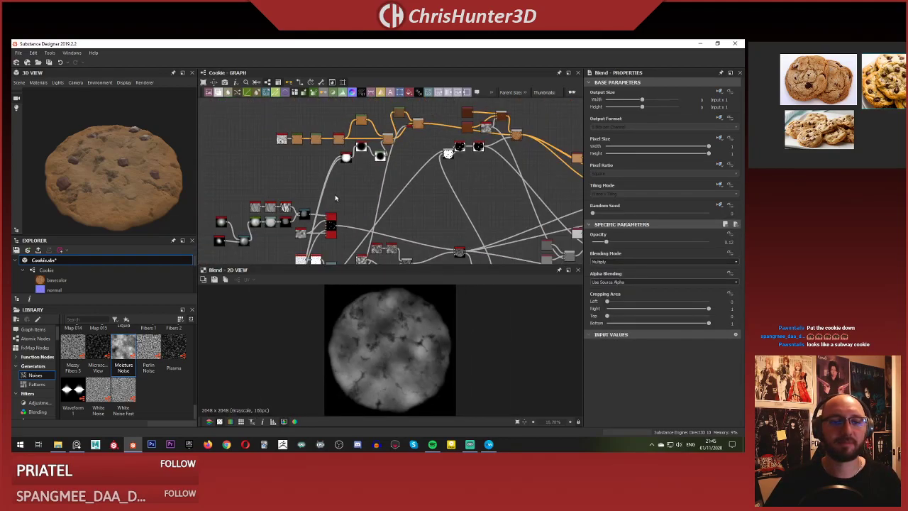
# Select the cookie dough color nodes with their masks and move them away from the chocolate color nodes to make room.
pyautogui.moveTo(360, 182); pyautogui.dragTo(285, 203, button='middle')
pyautogui.moveTo(208, 119); pyautogui.dragTo(308, 168)
pyautogui.scroll(-4, 308, 167)
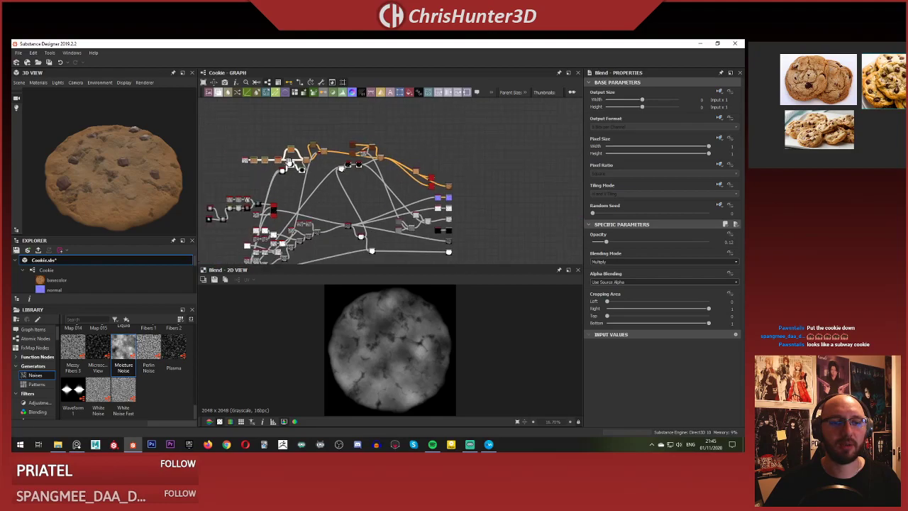
pyautogui.moveTo(270, 143); pyautogui.dragTo(313, 161, button='middle')
pyautogui.scroll(2, 313, 160)
pyautogui.click(300, 147)
pyautogui.moveTo(247, 134); pyautogui.dragTo(383, 203)
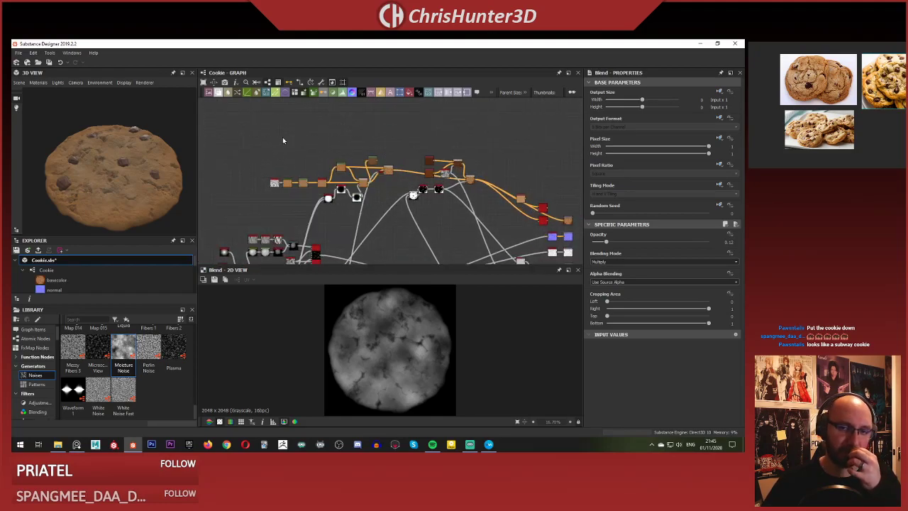
pyautogui.scroll(3, 335, 154)
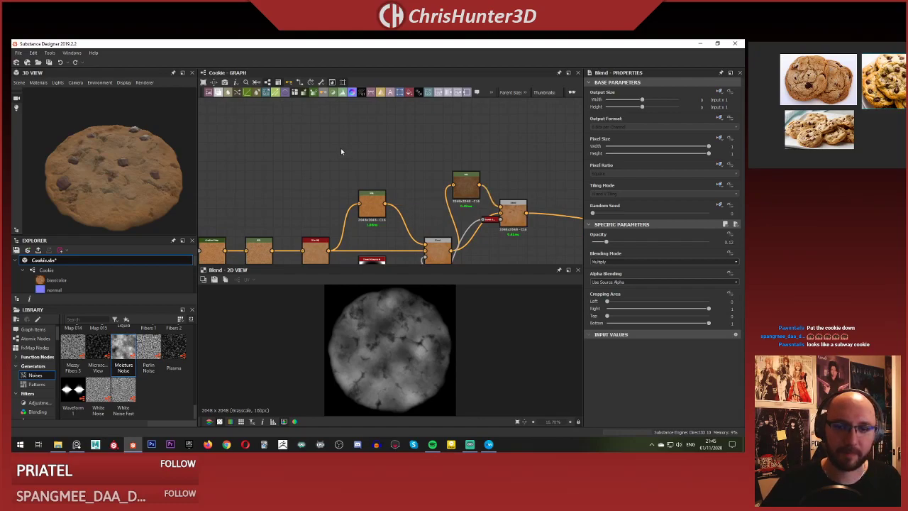
pyautogui.scroll(-3, 337, 149)
pyautogui.moveTo(324, 159); pyautogui.dragTo(407, 196)
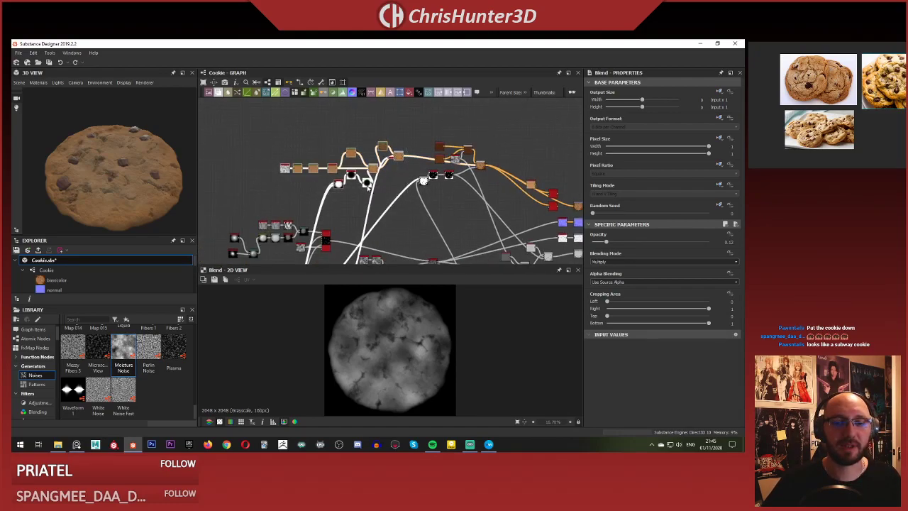
# Add a Blend node after the last cookie dough color Blend and connect that Blend to its background.
pyautogui.scroll(4, 408, 164)
pyautogui.press('space')
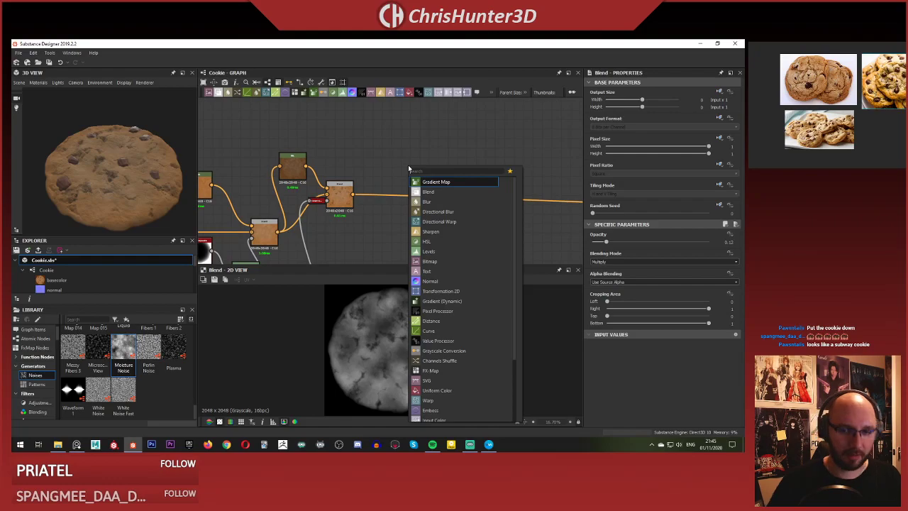
pyautogui.write('blend')
pyautogui.press('Return')
pyautogui.scroll(3, 417, 172)
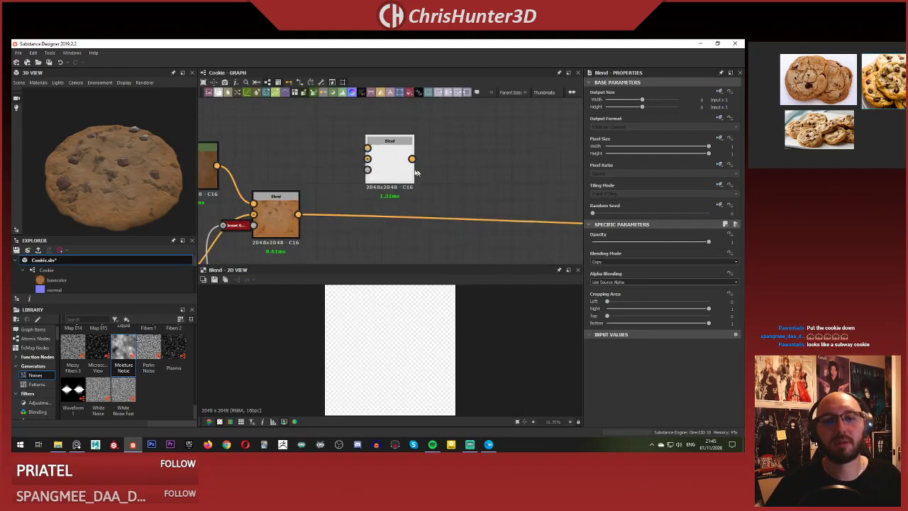
pyautogui.moveTo(397, 167); pyautogui.dragTo(466, 168)
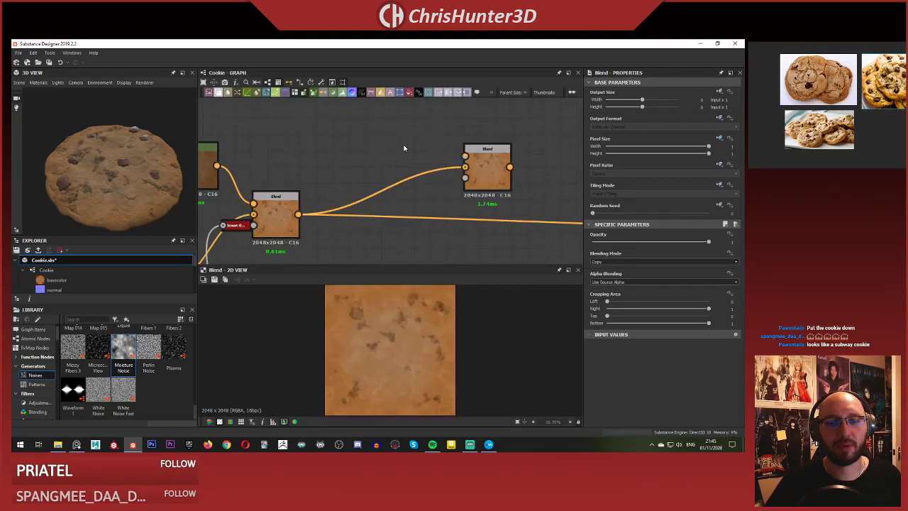
# Add an HSL node between the dough color Blend and the new Blend's foreground, and set its saturation to 0.44.
pyautogui.press('space')
pyautogui.write('hsl')
pyautogui.press('Return')
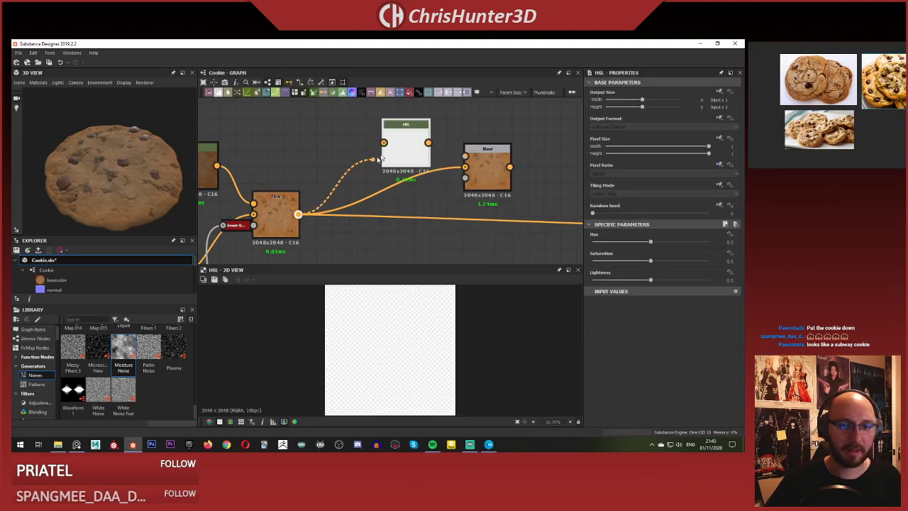
pyautogui.moveTo(378, 158); pyautogui.dragTo(383, 143)
pyautogui.click(495, 174)
pyautogui.scroll(-1, 358, 189)
pyautogui.moveTo(358, 188); pyautogui.dragTo(357, 154, button='middle')
pyautogui.scroll(1, 409, 147)
pyautogui.click(449, 127)
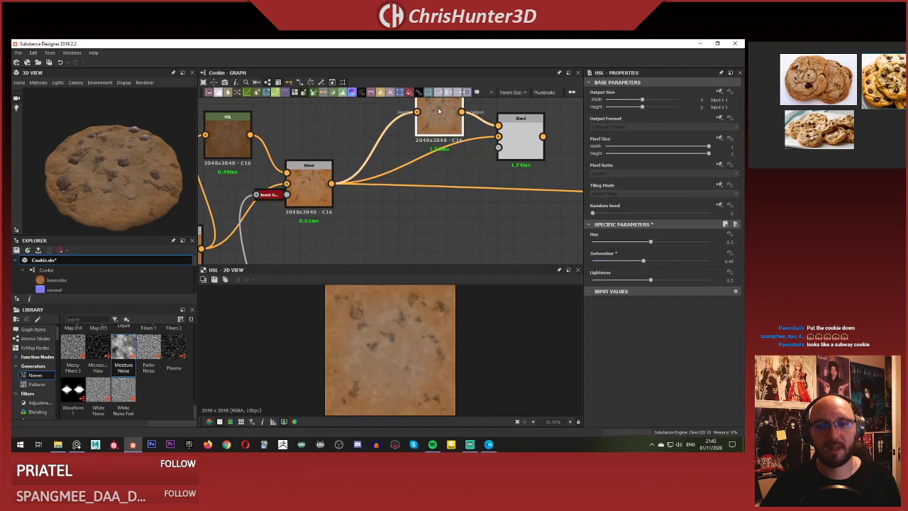
pyautogui.scroll(-6, 479, 181)
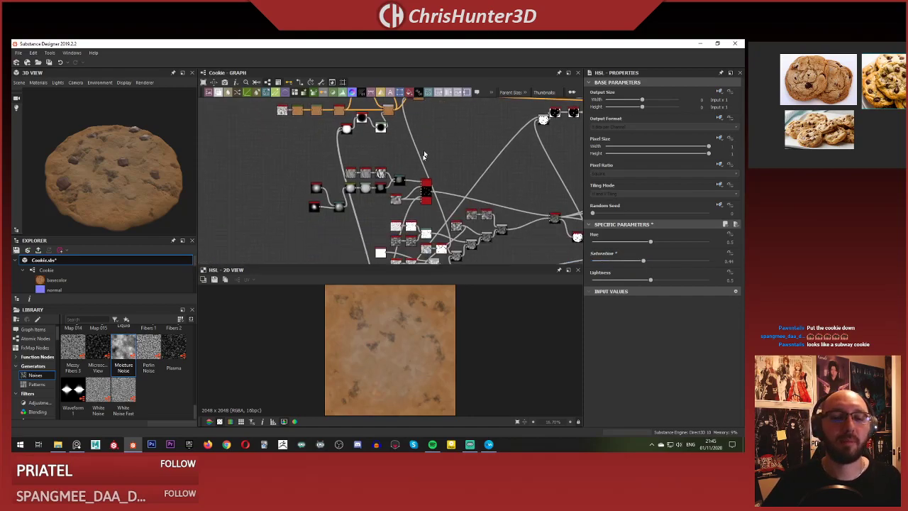
pyautogui.scroll(5, 396, 160)
pyautogui.moveTo(396, 160); pyautogui.dragTo(419, 300, button='middle')
pyautogui.moveTo(408, 203)
pyautogui.mouseDown(button='middle')
pyautogui.moveTo(438, 243)
pyautogui.moveTo(437, 303)
pyautogui.mouseUp(button='middle')
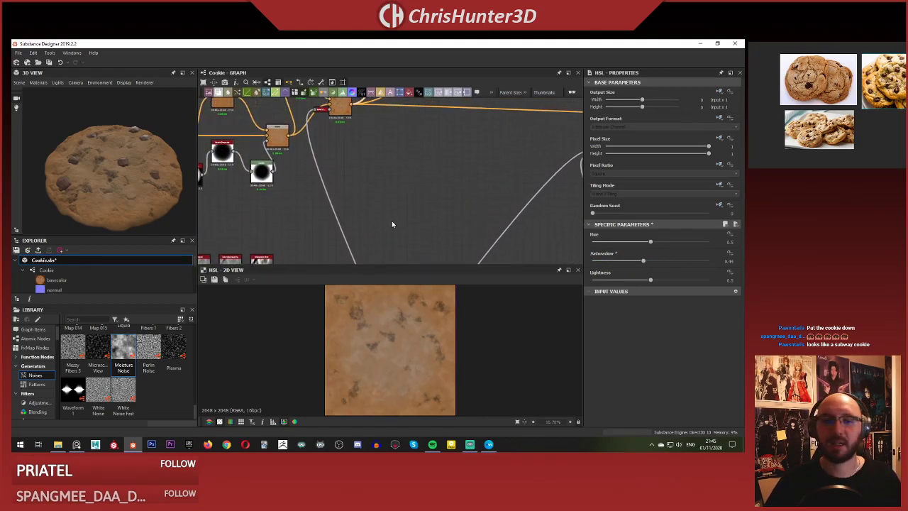
pyautogui.moveTo(376, 139); pyautogui.dragTo(387, 197, button='middle')
pyautogui.scroll(4, 390, 199)
pyautogui.press('space')
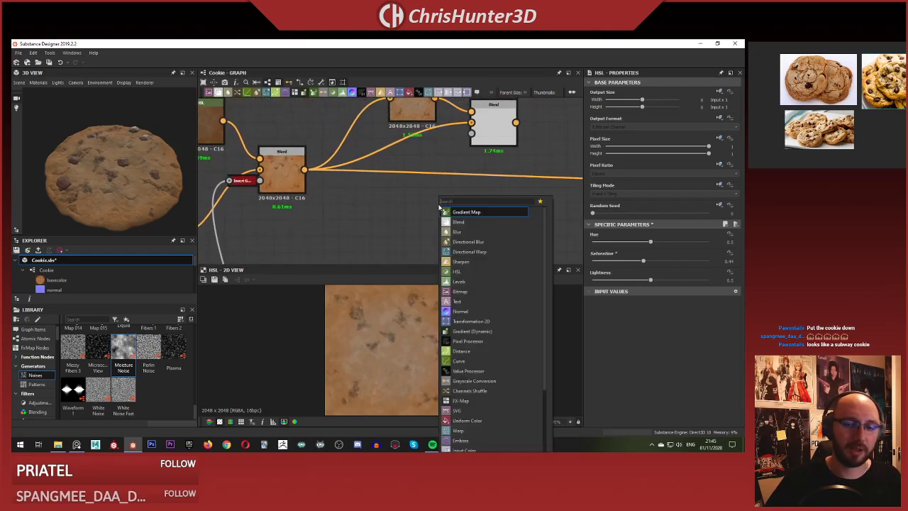
pyautogui.write('hist')
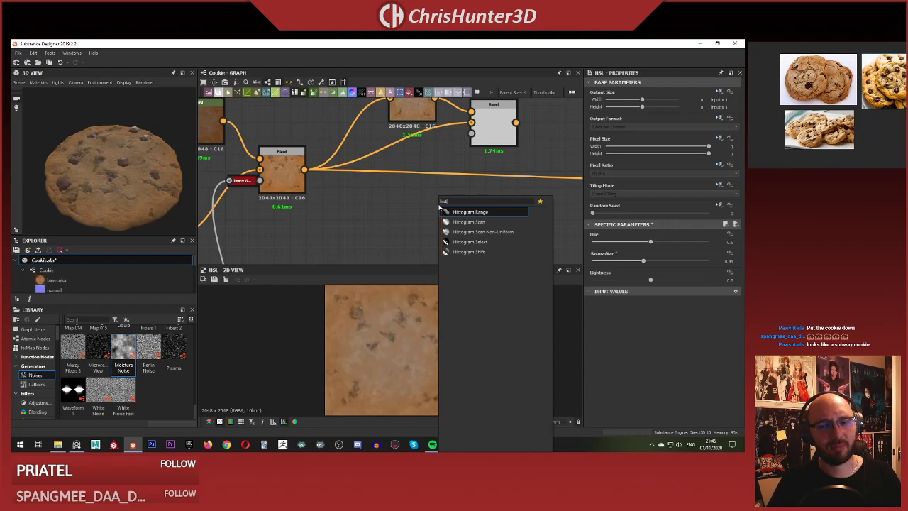
pyautogui.press('Down')
pyautogui.press('Down')
pyautogui.press('Down')
pyautogui.press('Down')
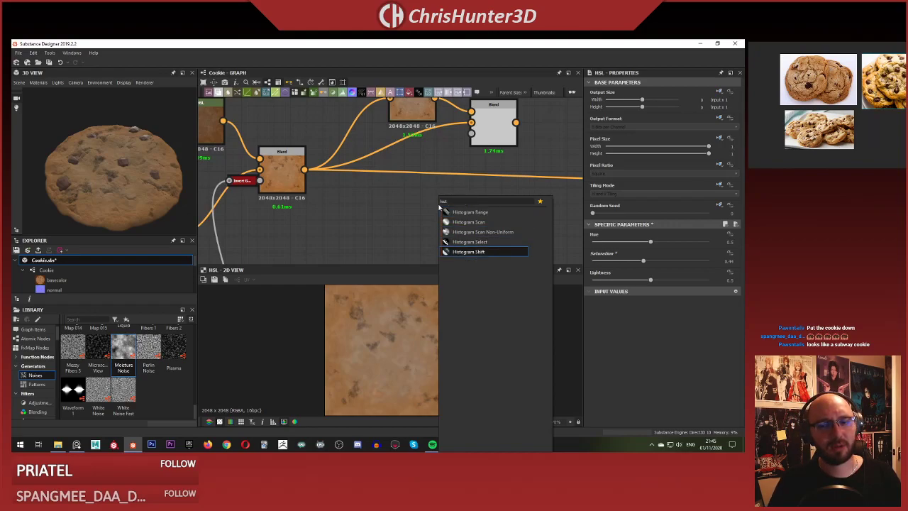
pyautogui.press('Return')
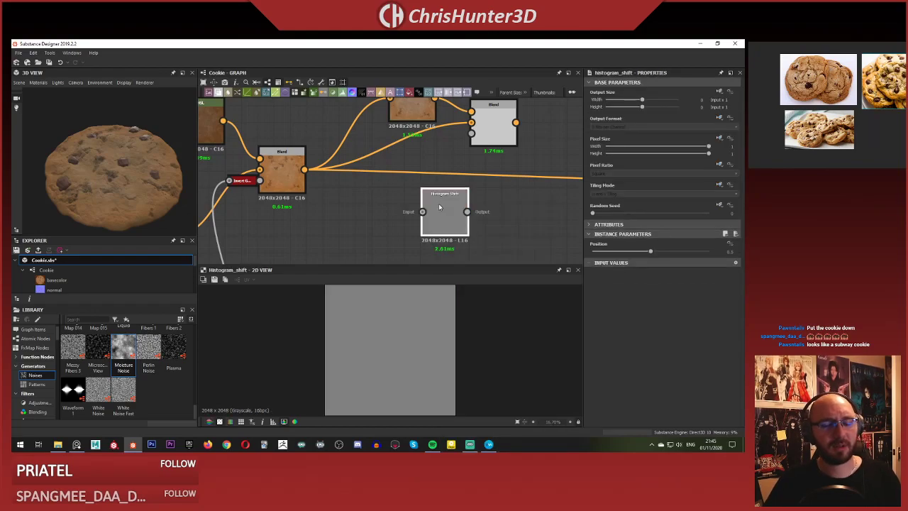
pyautogui.press('Delete')
# Add a Histogram Range node below the new dough color Blend.
pyautogui.press('space')
pyautogui.write('histo')
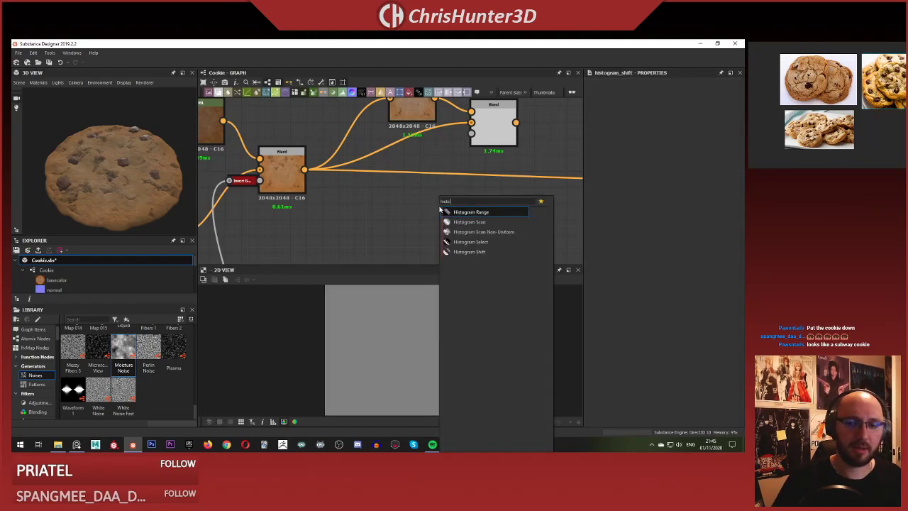
pyautogui.click(441, 211)
pyautogui.scroll(-5, 422, 217)
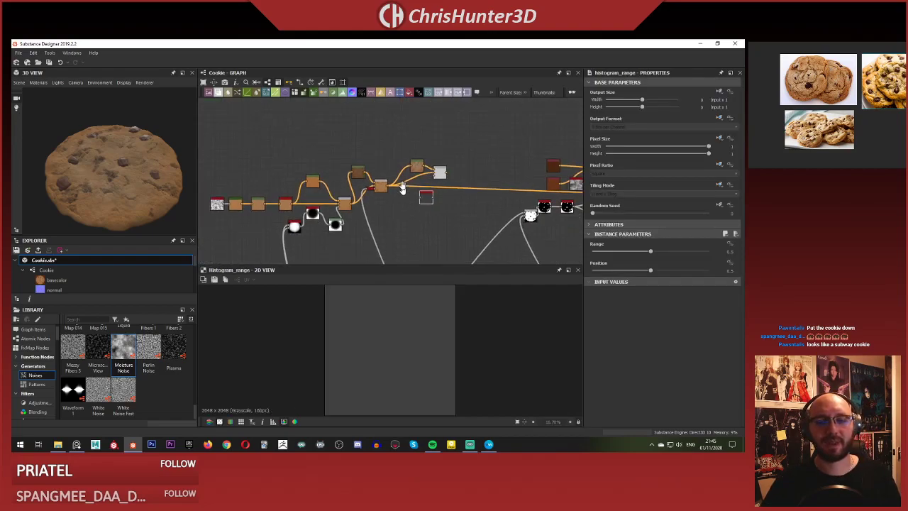
# Connect the multiply Blend from the cookie's height nodes to the Histogram Range input.
pyautogui.moveTo(409, 225); pyautogui.dragTo(400, 206, button='middle')
pyautogui.scroll(5, 473, 170)
pyautogui.scroll(1, 400, 204)
pyautogui.click(397, 190)
pyautogui.scroll(-3, 423, 156)
pyautogui.moveTo(424, 146); pyautogui.dragTo(395, 220, button='middle')
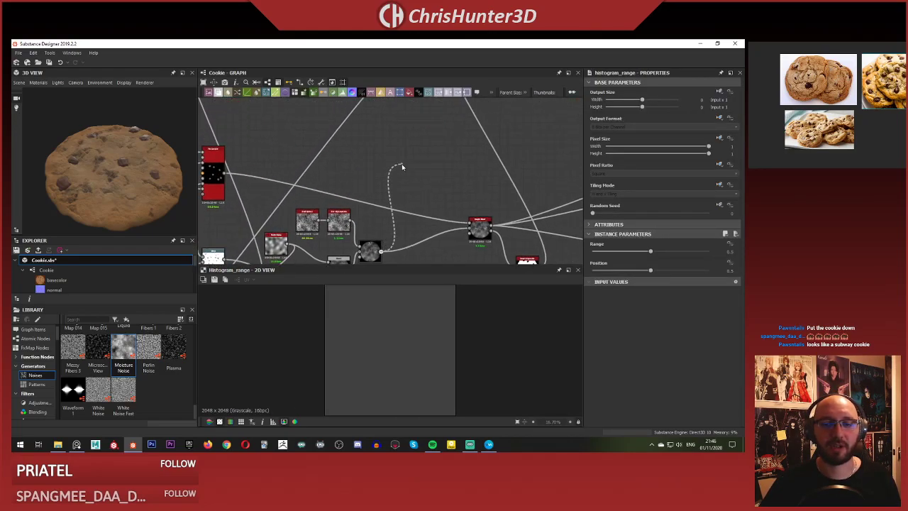
pyautogui.moveTo(402, 165); pyautogui.dragTo(513, 208, button='middle')
pyautogui.scroll(4, 420, 176)
pyautogui.click(383, 203)
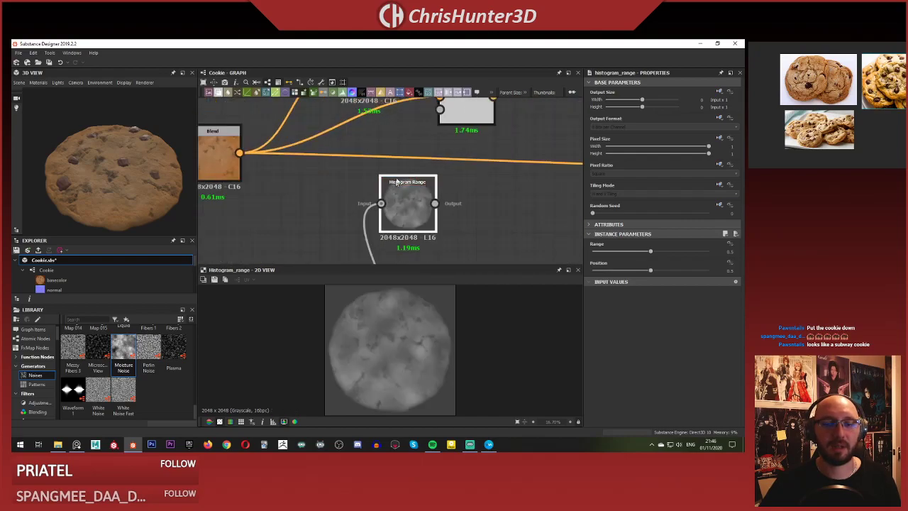
# Set the Histogram Range node's range to 1 and its position to 0.52.
pyautogui.scroll(1, 413, 302)
pyautogui.scroll(1, 407, 205)
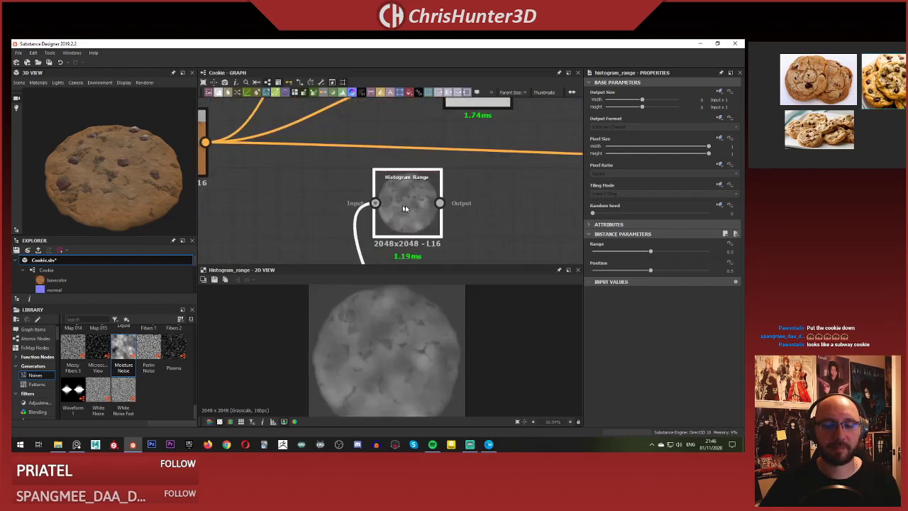
pyautogui.moveTo(656, 253); pyautogui.dragTo(626, 276)
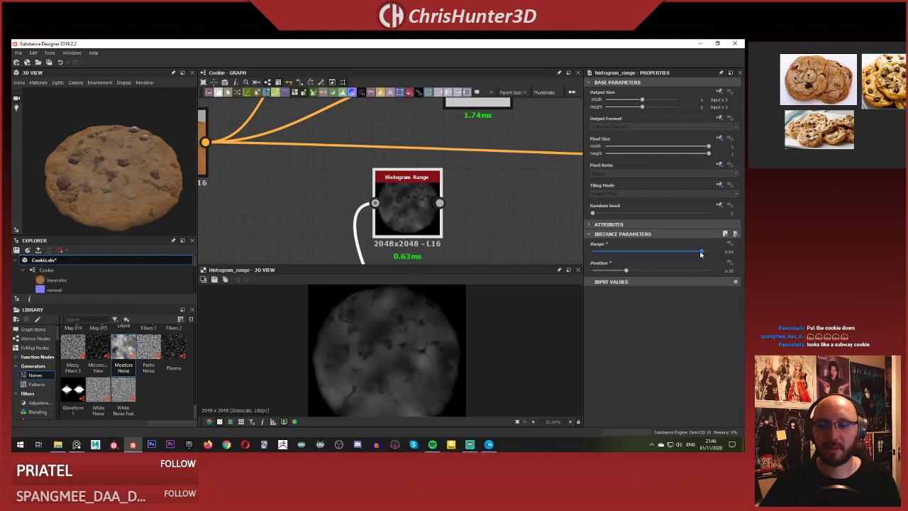
pyautogui.moveTo(624, 273); pyautogui.dragTo(710, 274)
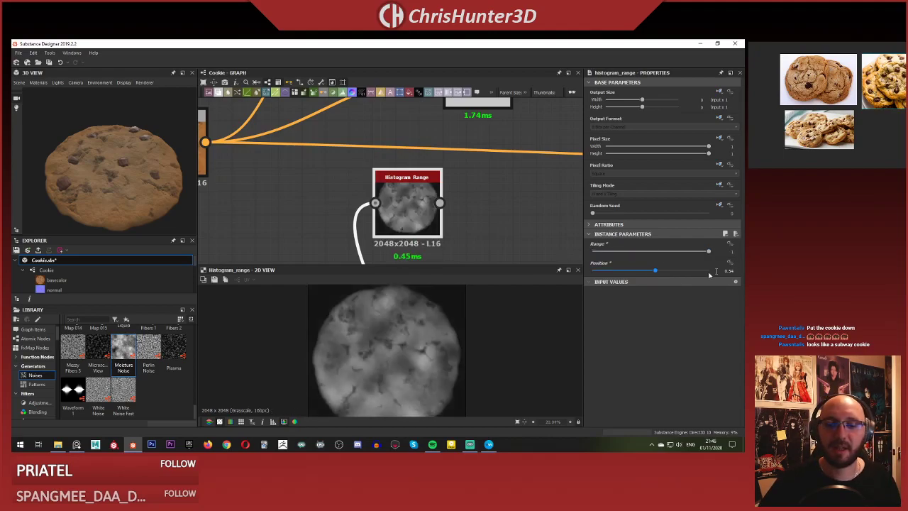
pyautogui.moveTo(651, 272)
pyautogui.mouseDown()
pyautogui.moveTo(614, 272)
pyautogui.moveTo(667, 271)
pyautogui.moveTo(653, 282)
pyautogui.mouseUp()
pyautogui.moveTo(694, 253); pyautogui.dragTo(727, 261)
pyautogui.scroll(-2, 420, 267)
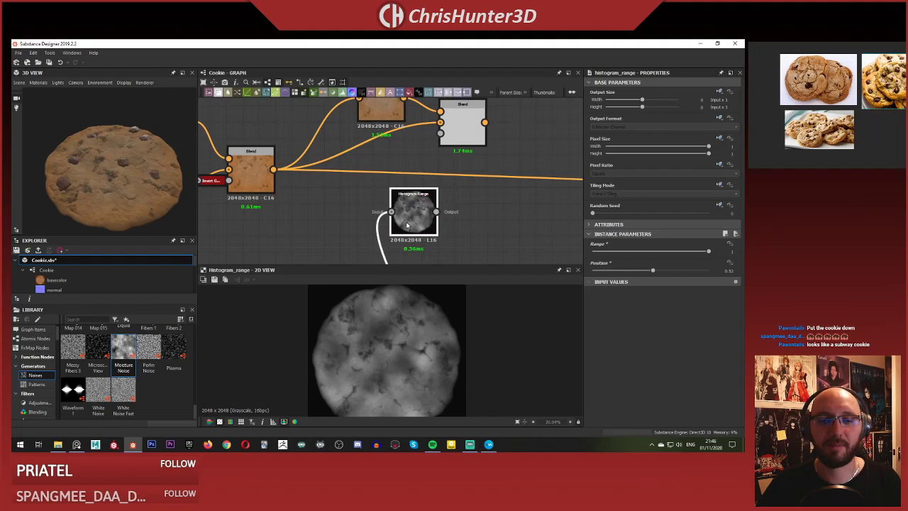
# Move the Histogram Range node closer below the dough color Blend, and try a position of 0.21 with the range at 1.
pyautogui.moveTo(417, 219); pyautogui.dragTo(491, 221, button='middle')
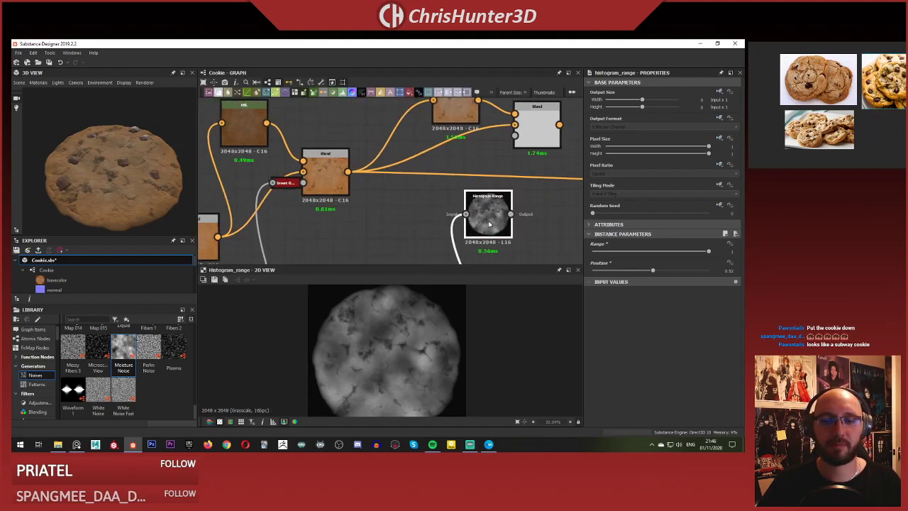
pyautogui.moveTo(491, 221); pyautogui.dragTo(426, 221)
pyautogui.moveTo(564, 231); pyautogui.dragTo(537, 235, button='middle')
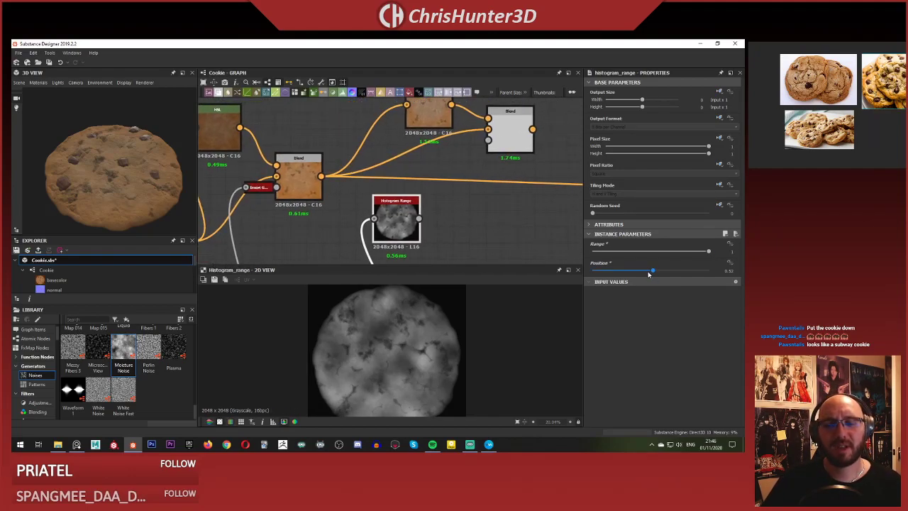
pyautogui.moveTo(648, 275); pyautogui.dragTo(616, 275)
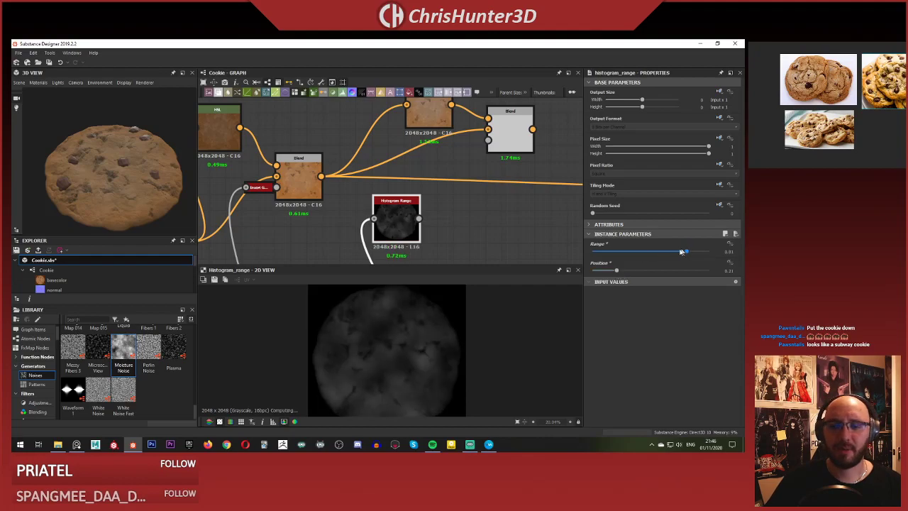
pyautogui.moveTo(681, 252); pyautogui.dragTo(708, 252)
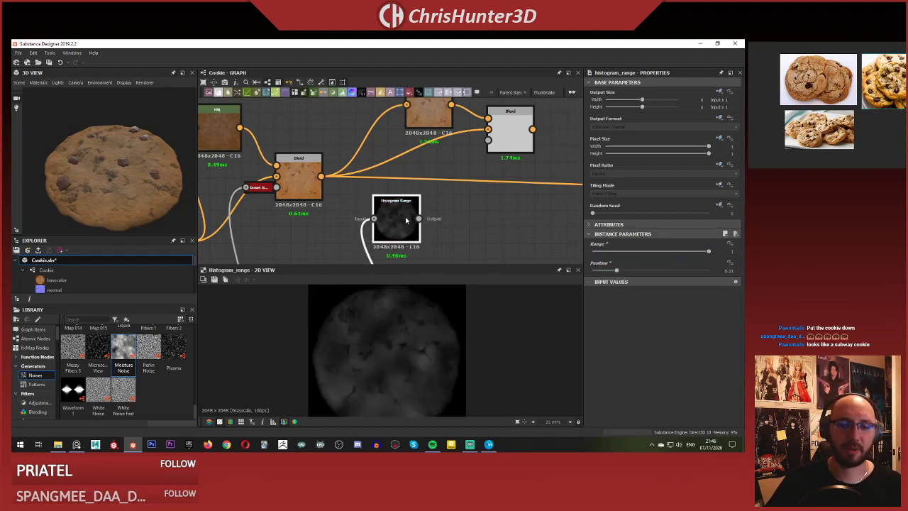
# Replace the Histogram Range node with a Histogram Scan node below the dough color Blends.
pyautogui.press('Delete')
pyautogui.press('space')
pyautogui.write('hist')
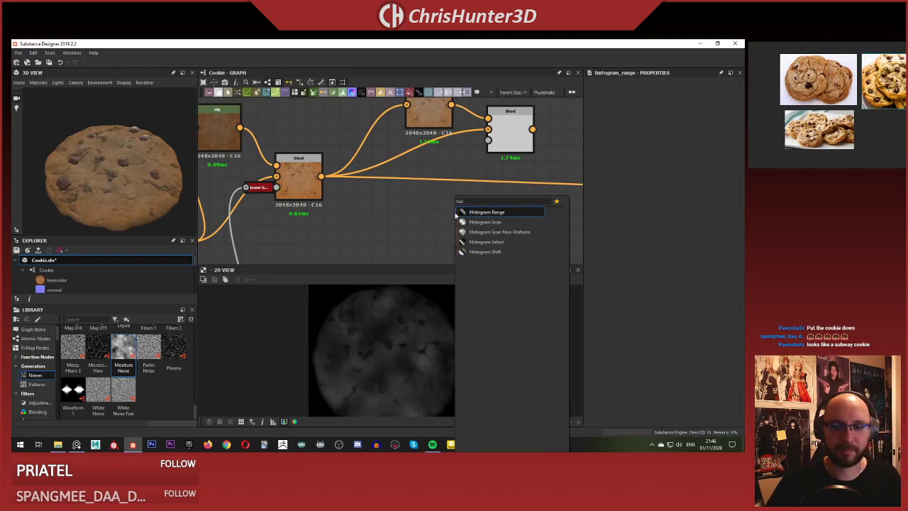
pyautogui.press('Down')
pyautogui.press('Return')
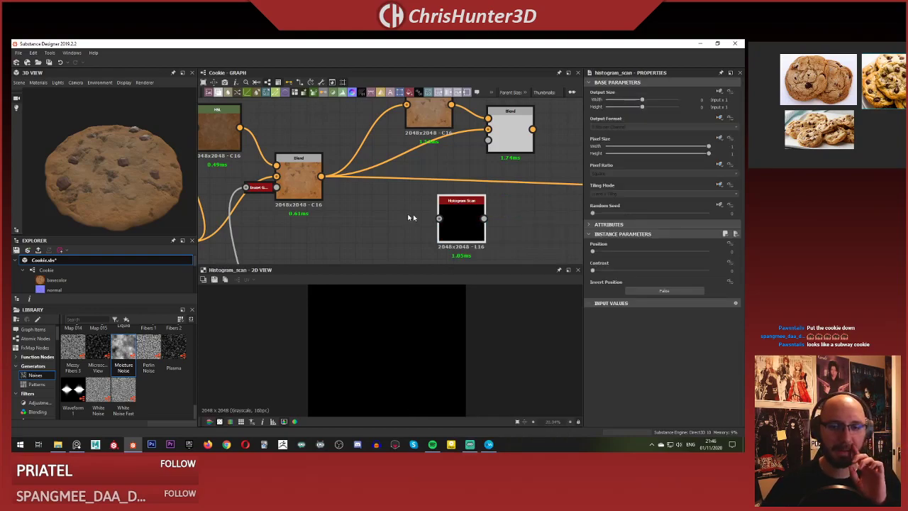
# Connect the multiply Blend from the cookie's height nodes to the Histogram Scan input.
pyautogui.scroll(-6, 391, 212)
pyautogui.moveTo(430, 257); pyautogui.dragTo(433, 194, button='middle')
pyautogui.moveTo(404, 248); pyautogui.dragTo(411, 112, button='middle')
pyautogui.moveTo(508, 150); pyautogui.dragTo(430, 248, button='middle')
pyautogui.scroll(5, 392, 135)
pyautogui.scroll(-5, 392, 136)
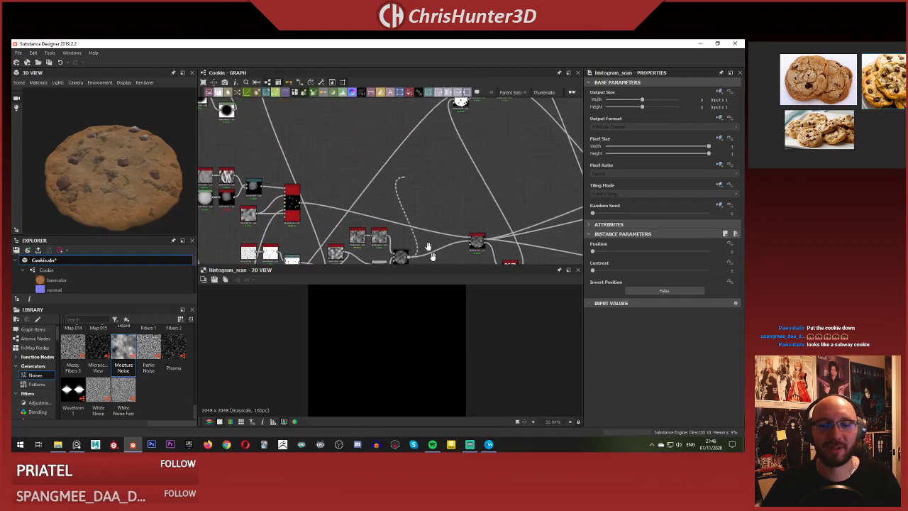
pyautogui.moveTo(424, 138); pyautogui.dragTo(418, 235, button='middle')
pyautogui.scroll(5, 418, 235)
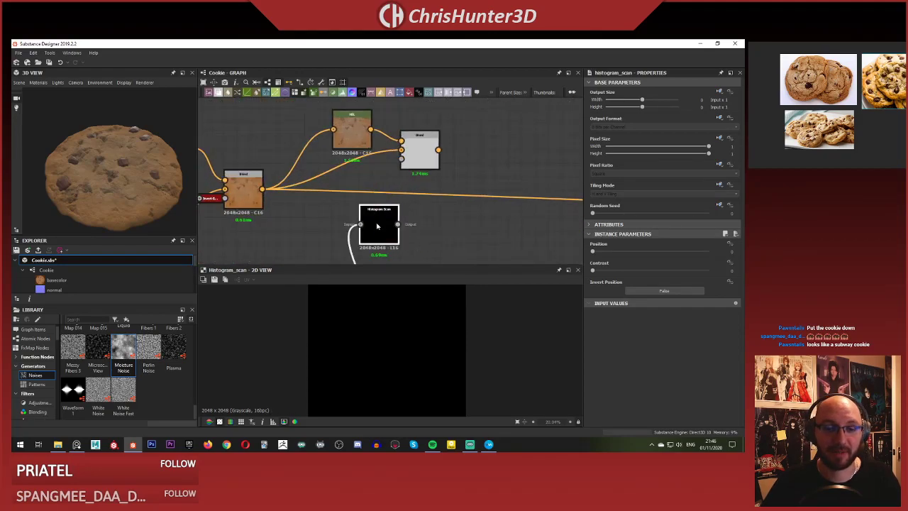
# Set the Histogram Scan's position to 0.47 and contrast to 0.55, and connect its output to the new Blend's opacity.
pyautogui.moveTo(639, 254); pyautogui.dragTo(678, 255)
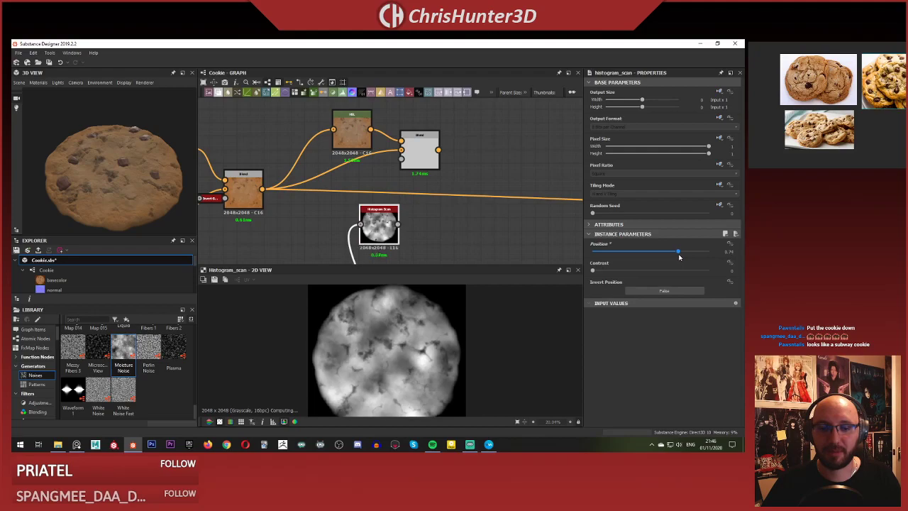
pyautogui.moveTo(612, 272); pyautogui.dragTo(647, 253)
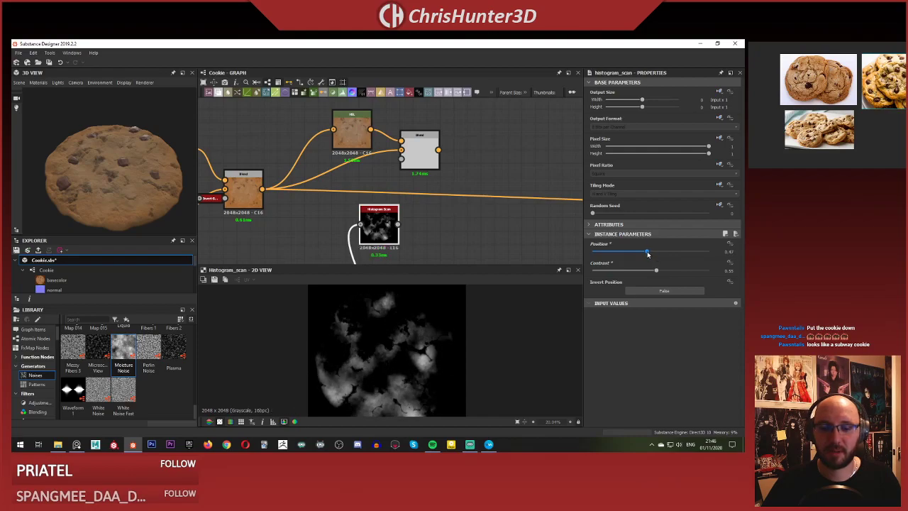
pyautogui.scroll(-5, 421, 316)
pyautogui.moveTo(397, 194); pyautogui.dragTo(415, 205, button='middle')
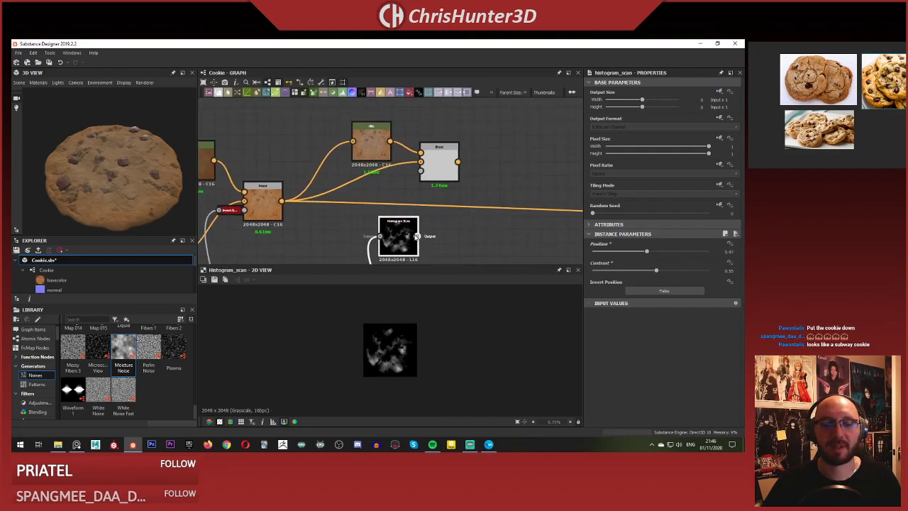
# Compare the new Blend's output with the original dough color Blend, examining the masked color variation up close.
pyautogui.doubleClick(437, 176)
pyautogui.scroll(4, 392, 374)
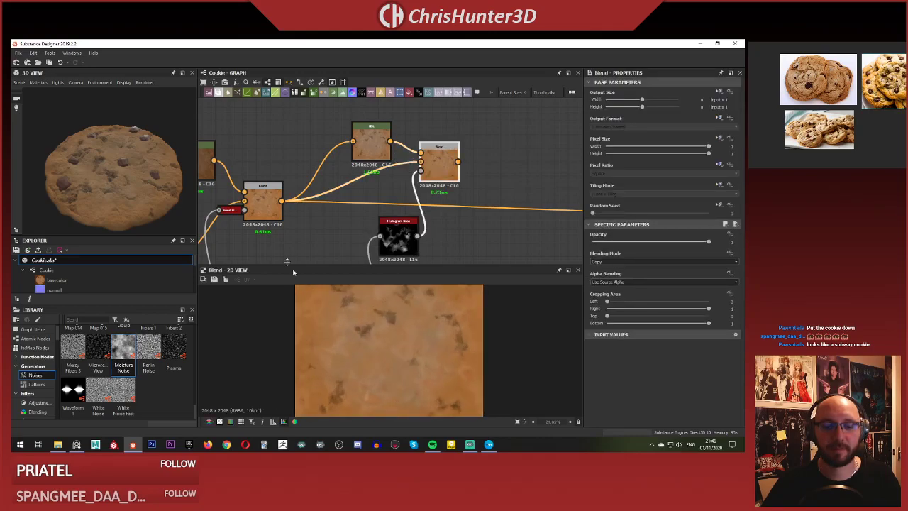
pyautogui.click(261, 205)
pyautogui.scroll(-2, 346, 344)
pyautogui.click(436, 163)
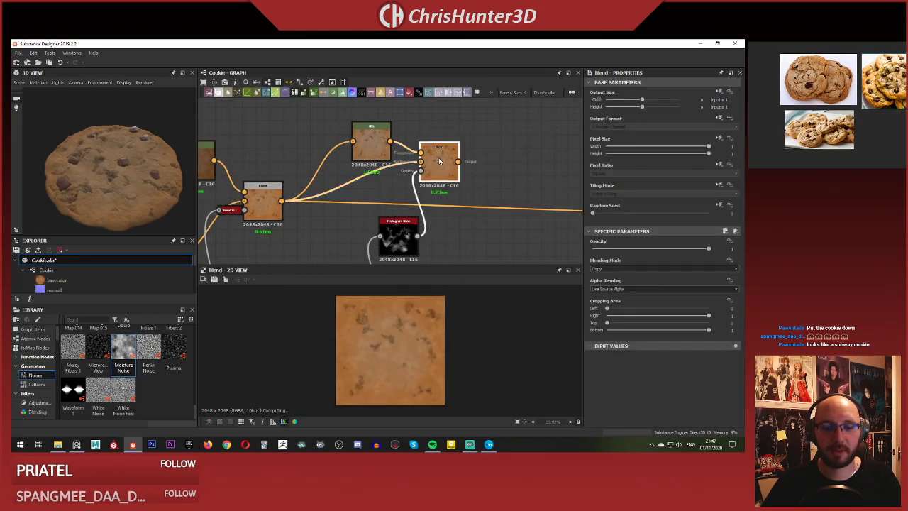
pyautogui.scroll(3, 438, 346)
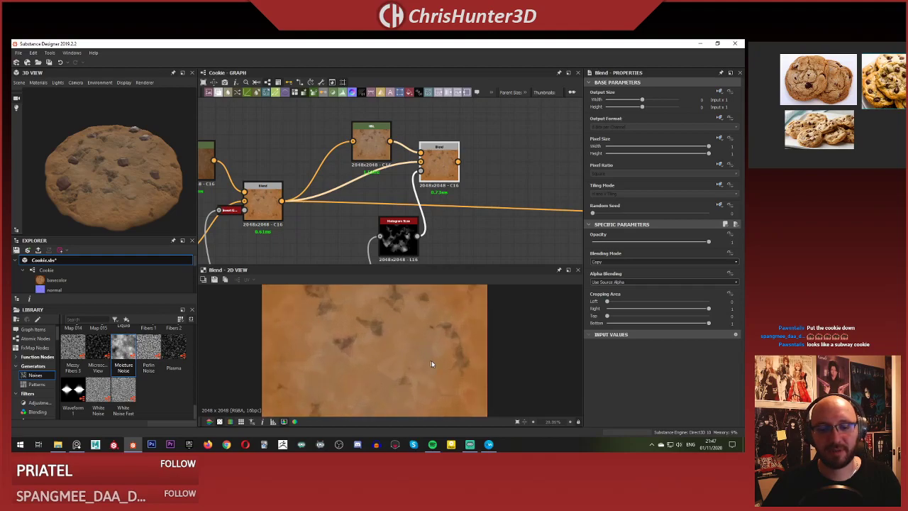
pyautogui.scroll(-3, 425, 362)
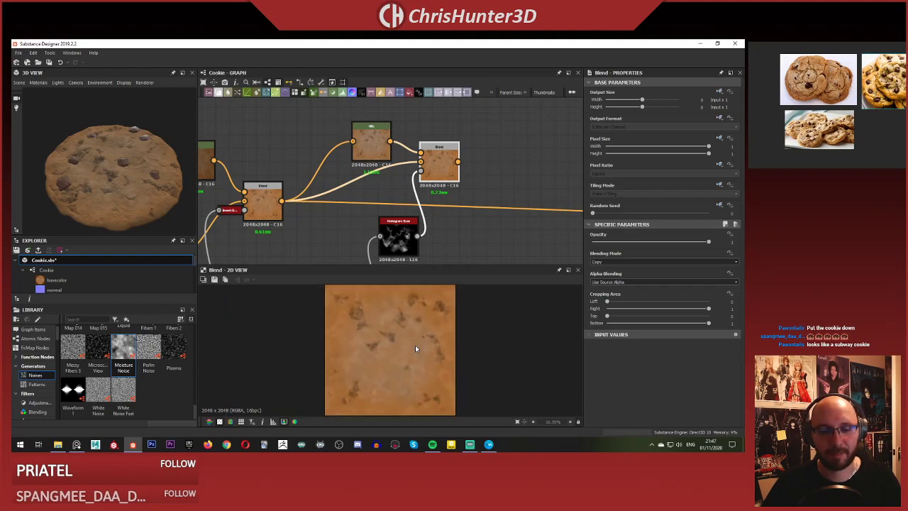
# Lower the saturation of the HSL node feeding the new Blend to 0.32.
pyautogui.click(266, 207)
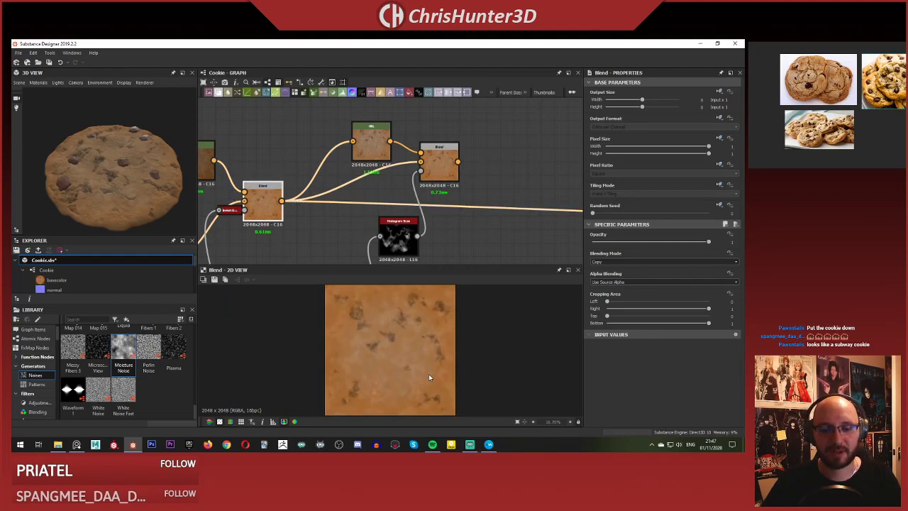
pyautogui.click(371, 141)
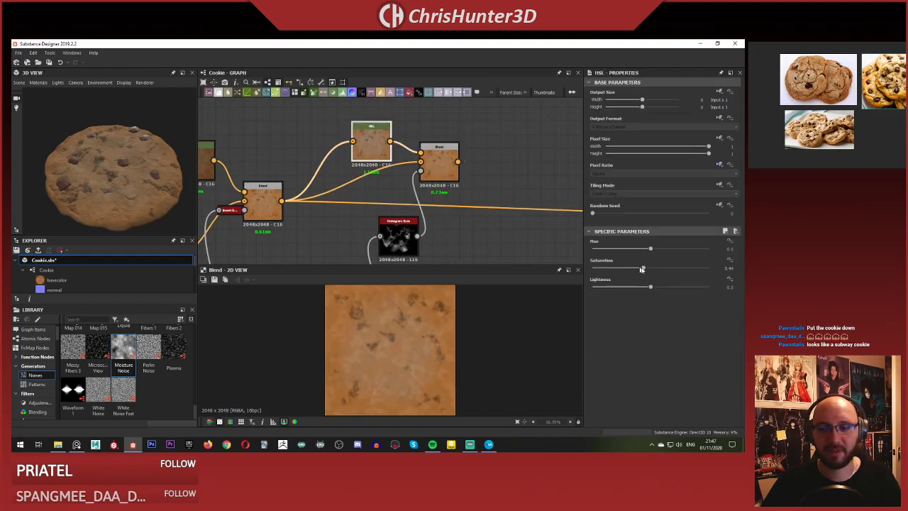
pyautogui.moveTo(650, 261); pyautogui.dragTo(631, 262)
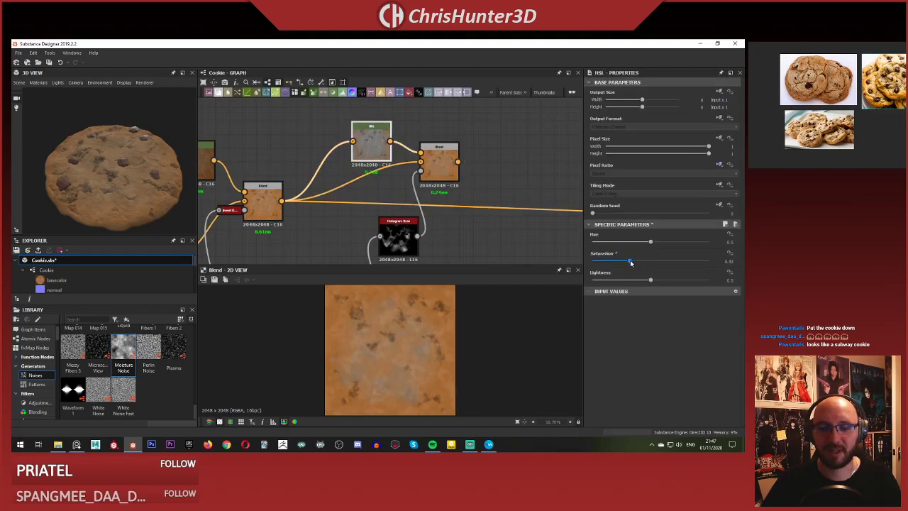
# Move the original dough Blend's outgoing base color connection to the new Blend's output, and check the cookie in 3D.
pyautogui.doubleClick(266, 201)
pyautogui.doubleClick(438, 168)
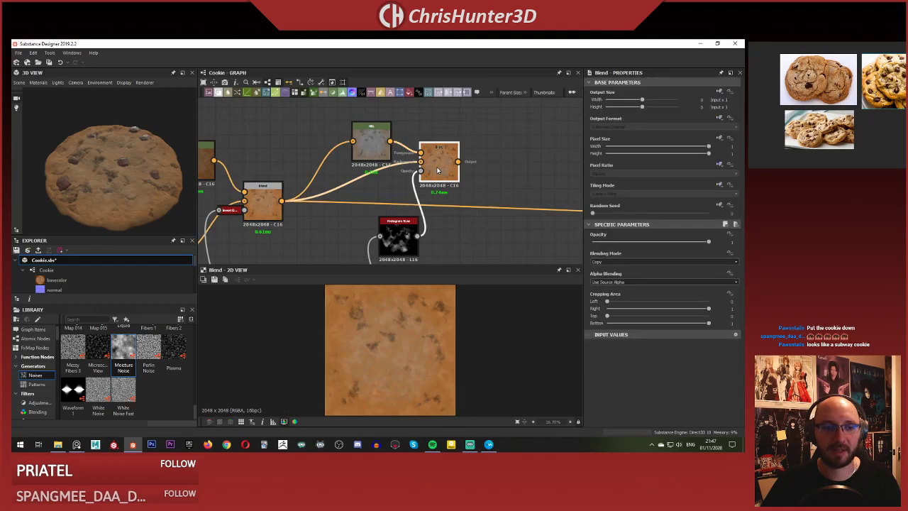
pyautogui.keyDown('shift'); pyautogui.moveTo(283, 201); pyautogui.dragTo(458, 163); pyautogui.keyUp('shift')
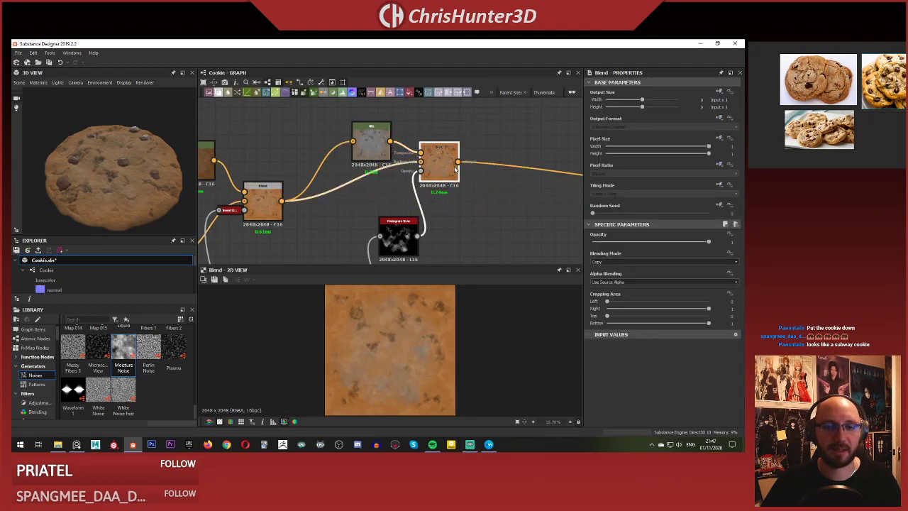
pyautogui.moveTo(153, 188); pyautogui.dragTo(188, 187)
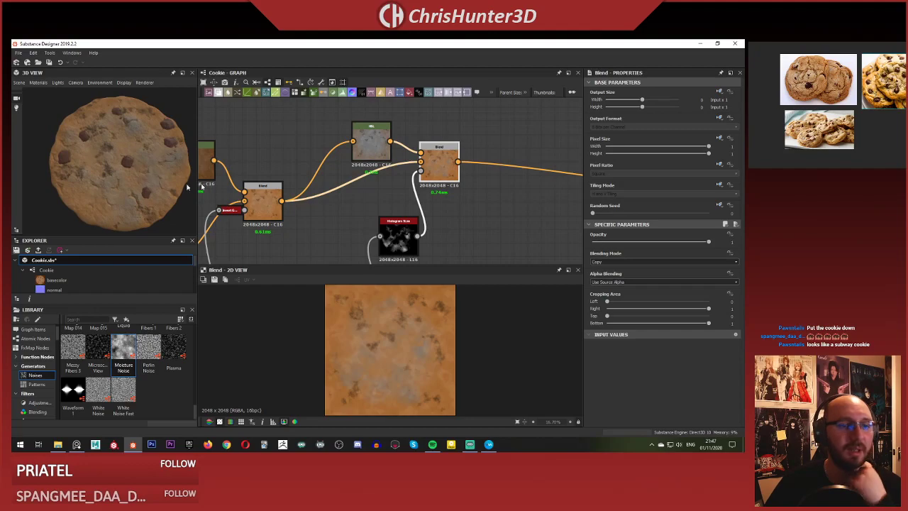
# Set the HSL node's saturation to 0.48 and the Histogram Scan's position to 0.46.
pyautogui.click(378, 147)
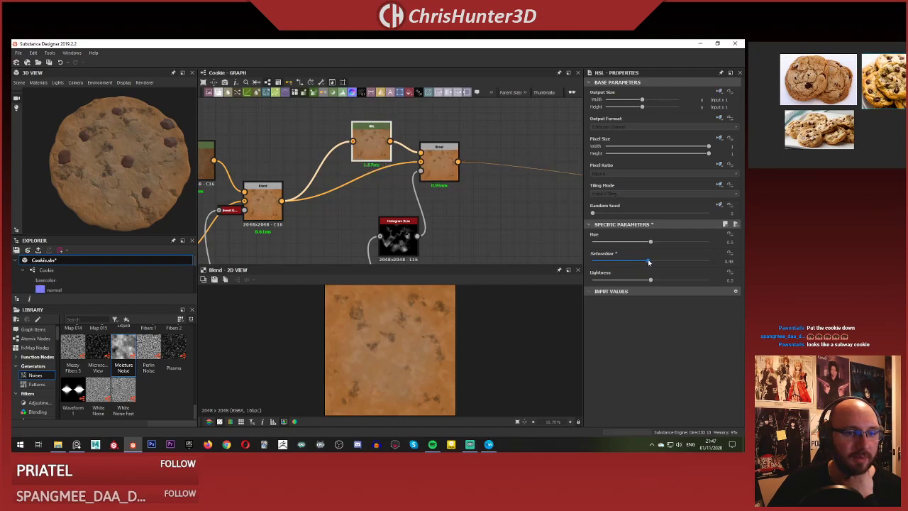
pyautogui.click(392, 243)
pyautogui.doubleClick(401, 240)
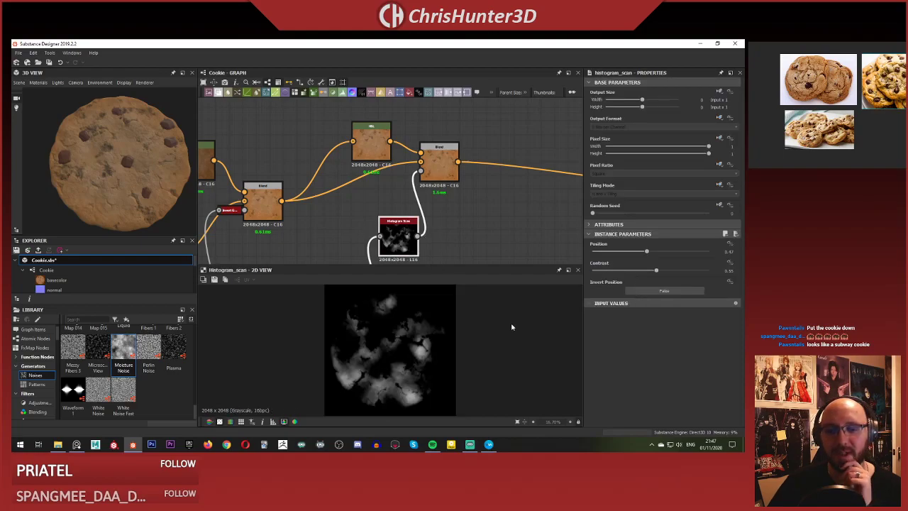
pyautogui.moveTo(642, 255); pyautogui.dragTo(647, 253)
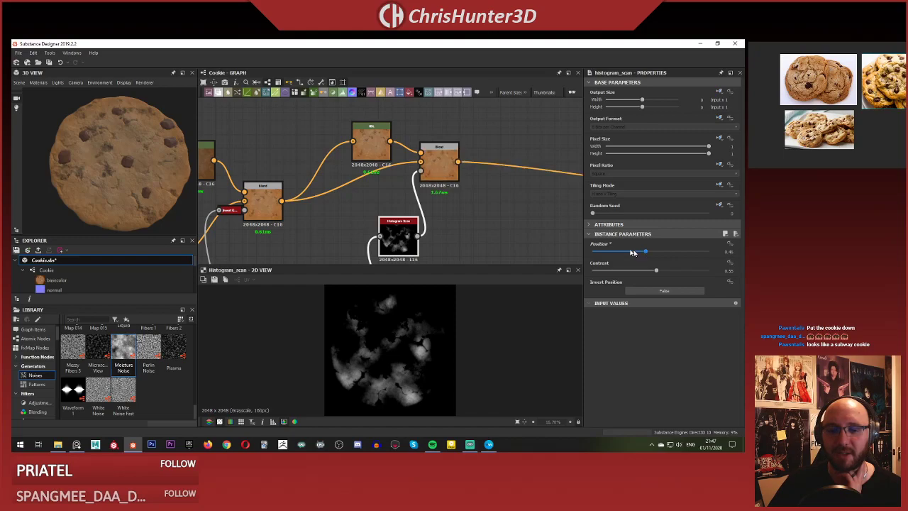
# Add a Blend node beside the Histogram Scan and connect the scan's output to its background.
pyautogui.scroll(-5, 437, 203)
pyautogui.scroll(4, 437, 238)
pyautogui.moveTo(405, 188); pyautogui.dragTo(361, 197)
pyautogui.click(412, 211)
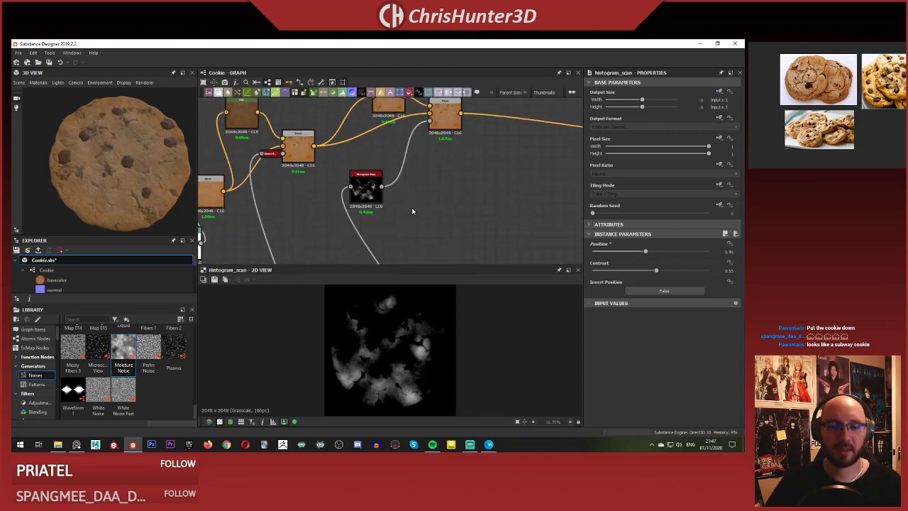
pyautogui.press('space')
pyautogui.write('blend')
pyautogui.press('Return')
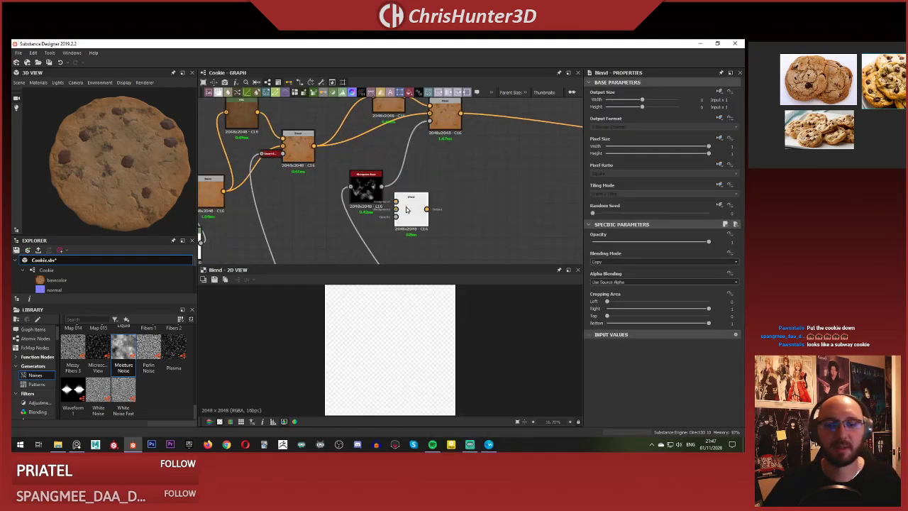
pyautogui.moveTo(408, 210); pyautogui.dragTo(430, 197)
# Connect the soft-edged cookie disc mask from the height nodes to the foreground of the Blend beside the Histogram Scan.
pyautogui.scroll(-5, 428, 201)
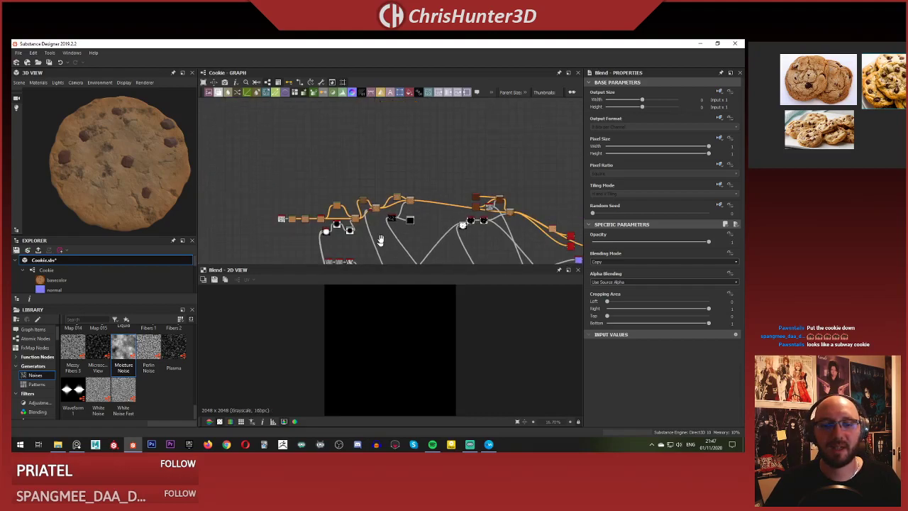
pyautogui.moveTo(381, 241); pyautogui.dragTo(398, 141, button='middle')
pyautogui.scroll(6, 397, 189)
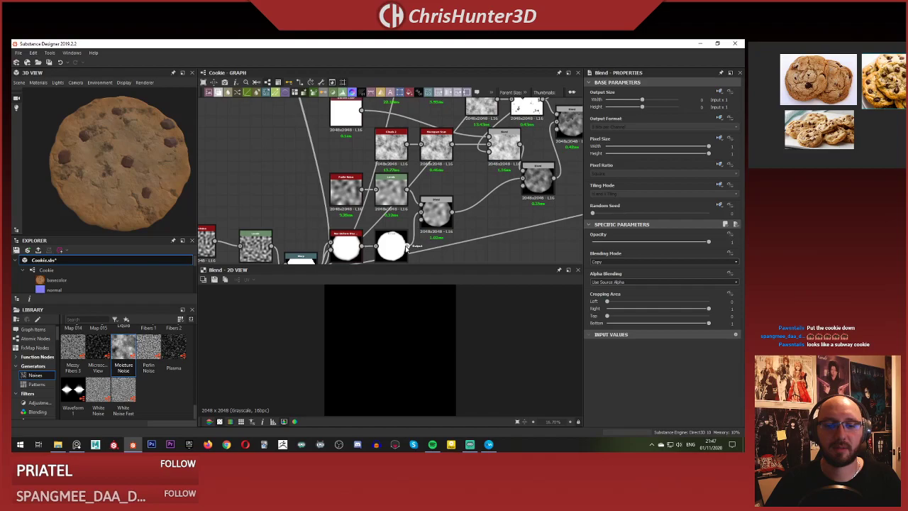
pyautogui.scroll(-3, 451, 177)
pyautogui.scroll(2, 486, 227)
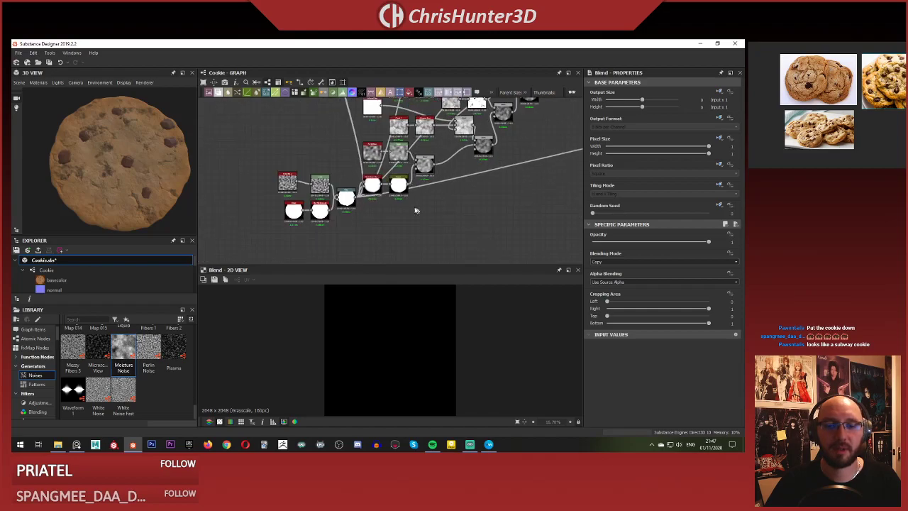
pyautogui.scroll(2, 415, 206)
pyautogui.scroll(-3, 381, 174)
pyautogui.scroll(5, 395, 239)
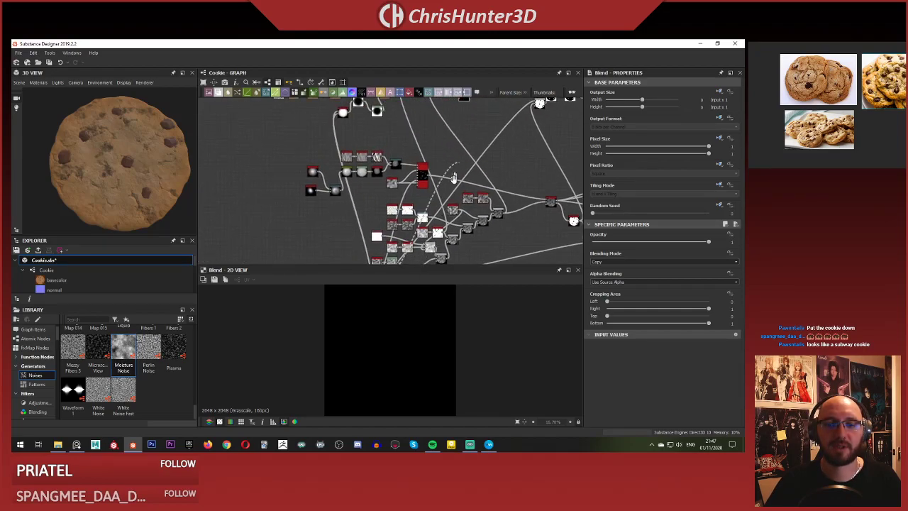
pyautogui.moveTo(396, 239); pyautogui.dragTo(406, 225)
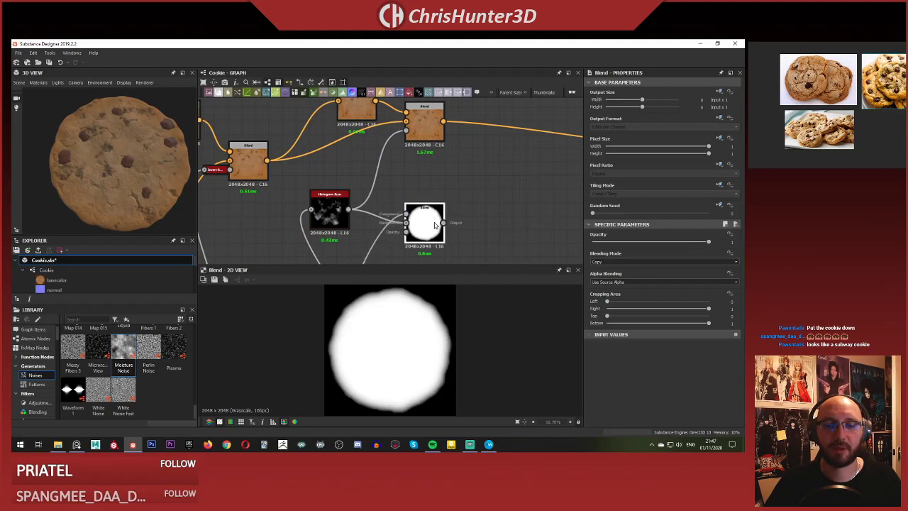
# Try the Subtract blending mode on the mask Blend, and settle on Multiply.
pyautogui.click(634, 263)
pyautogui.click(623, 281)
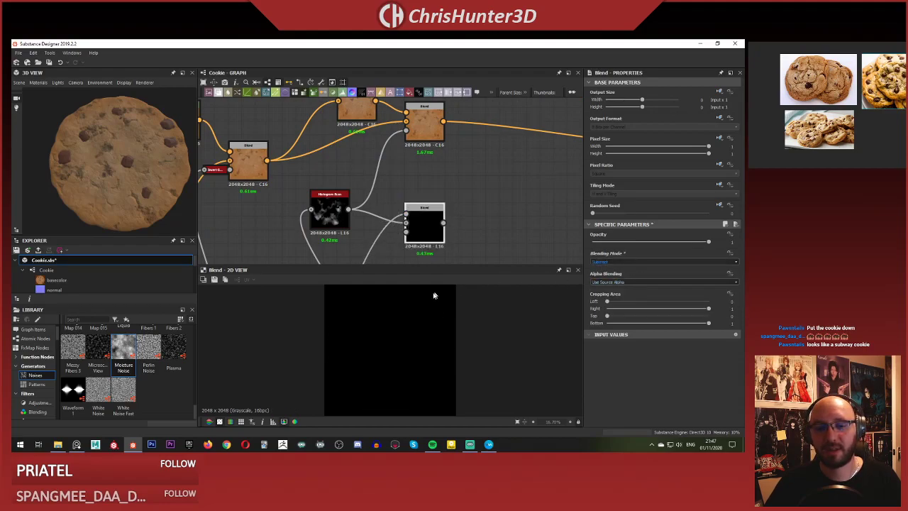
pyautogui.scroll(1, 453, 225)
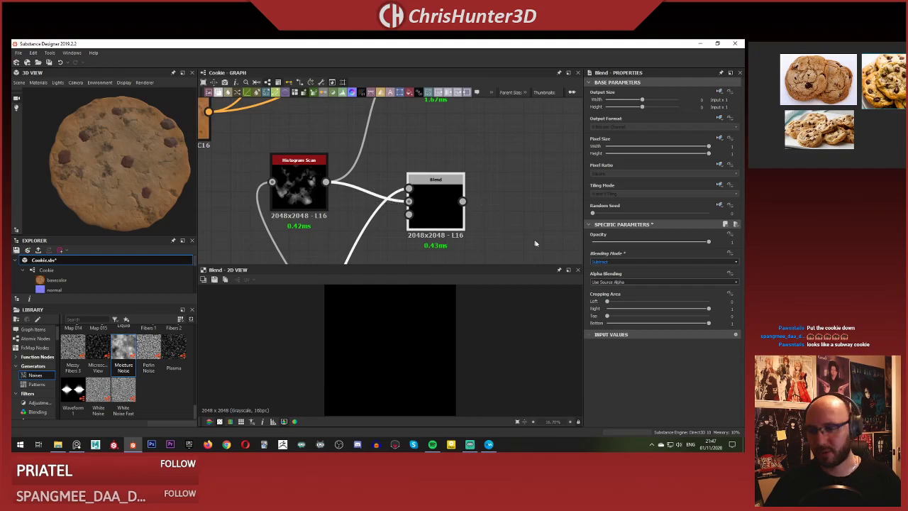
pyautogui.click(603, 278)
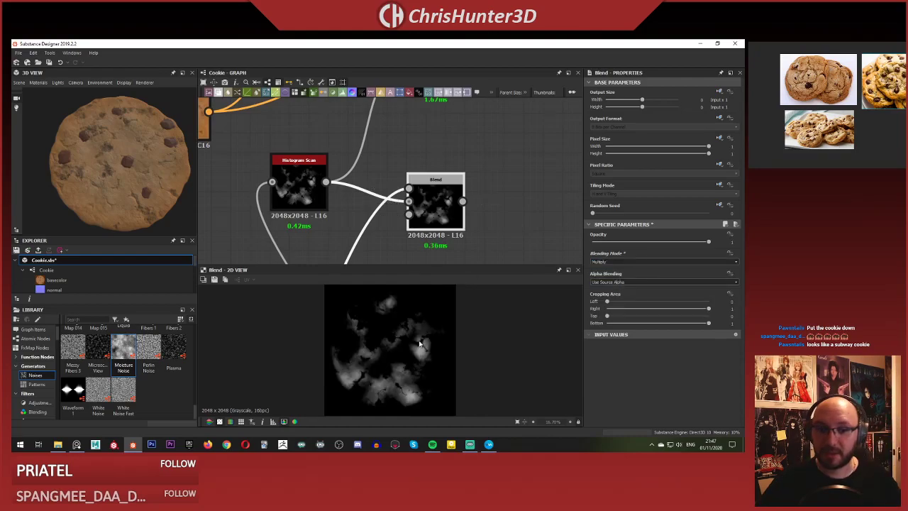
pyautogui.scroll(1, 420, 344)
pyautogui.scroll(-3, 482, 209)
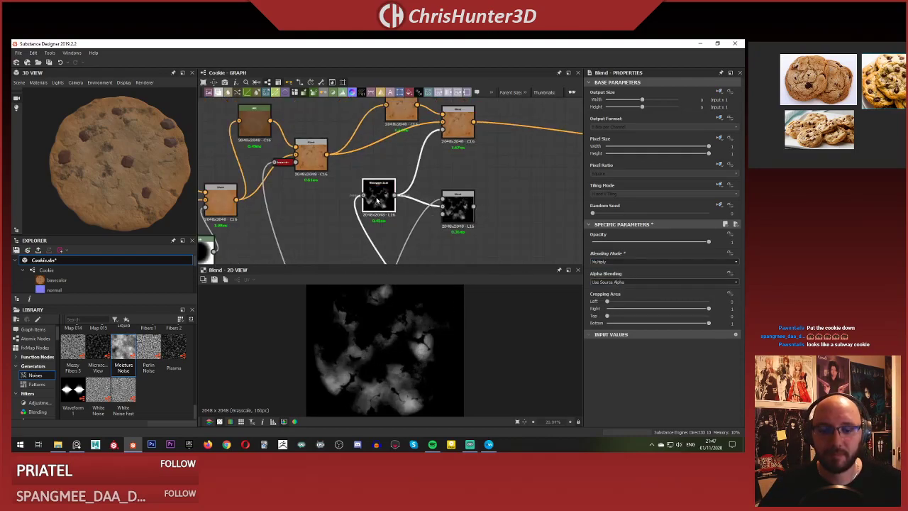
# Compare the Histogram Scan's output with the Multiply mask Blend's result in the 2D view.
pyautogui.doubleClick(378, 201)
pyautogui.doubleClick(458, 211)
pyautogui.scroll(-3, 377, 370)
pyautogui.scroll(5, 402, 396)
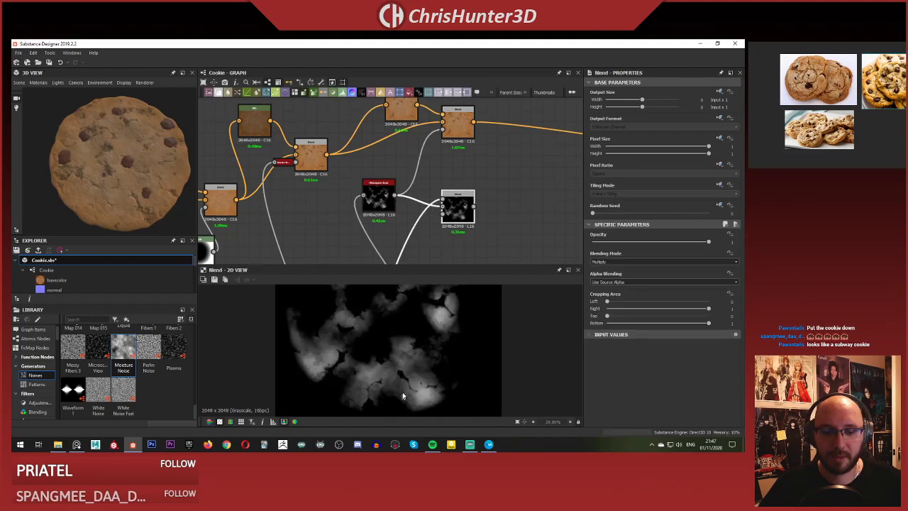
pyautogui.moveTo(402, 396); pyautogui.dragTo(405, 356, button='middle')
pyautogui.moveTo(420, 217); pyautogui.dragTo(487, 214, button='middle')
pyautogui.scroll(-2, 412, 206)
pyautogui.scroll(1, 412, 212)
pyautogui.scroll(-3, 446, 232)
pyautogui.scroll(2, 487, 214)
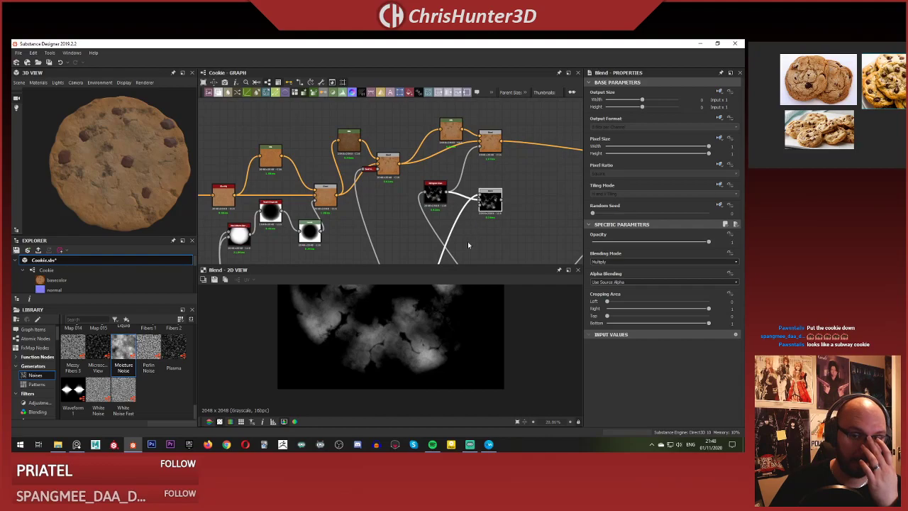
# Connect the Non Uniform Blur's disc to the mask Blend's foreground and compare the result with the Histogram Scan's output.
pyautogui.doubleClick(239, 238)
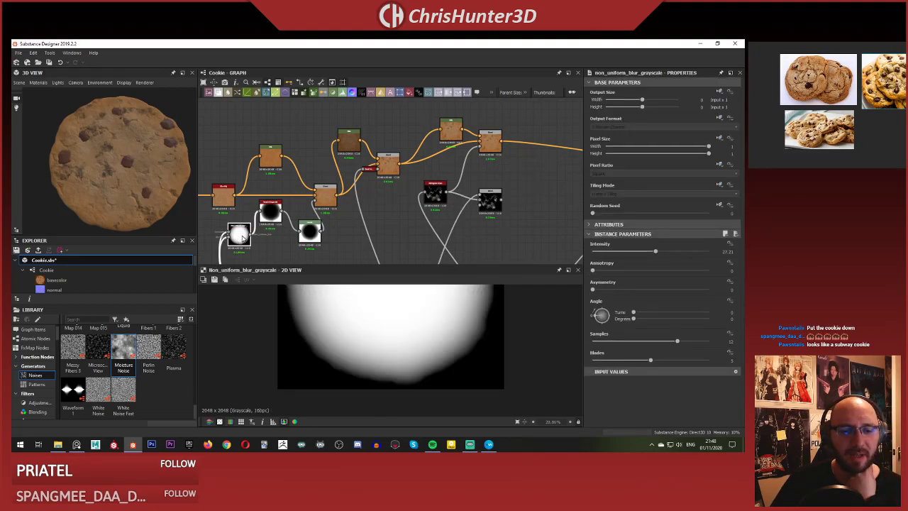
pyautogui.doubleClick(483, 197)
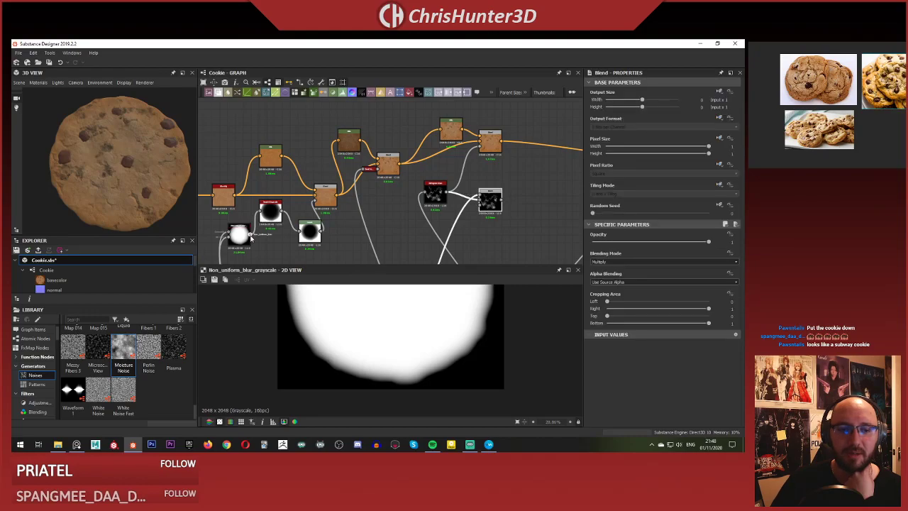
pyautogui.moveTo(249, 239); pyautogui.dragTo(480, 199)
pyautogui.doubleClick(490, 208)
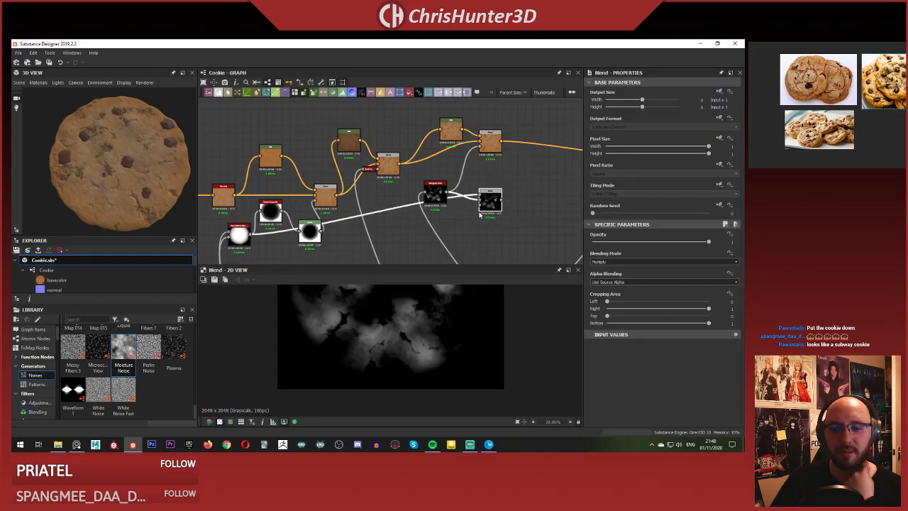
pyautogui.moveTo(489, 208); pyautogui.dragTo(476, 222, button='middle')
pyautogui.press('f')
pyautogui.scroll(-2, 416, 345)
pyautogui.doubleClick(422, 204)
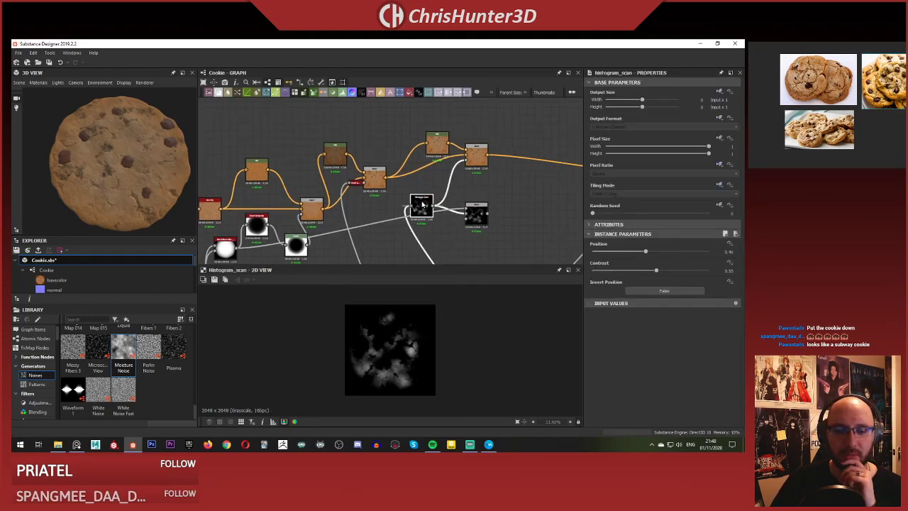
pyautogui.doubleClick(476, 215)
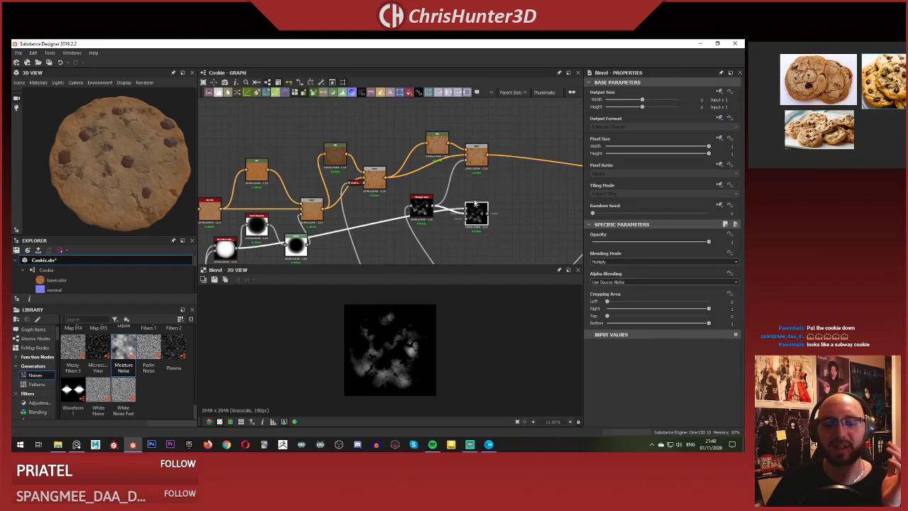
# Connect the mask Blend's output to the opacity input of the last dough colour Blend.
pyautogui.doubleClick(476, 155)
pyautogui.scroll(3, 483, 178)
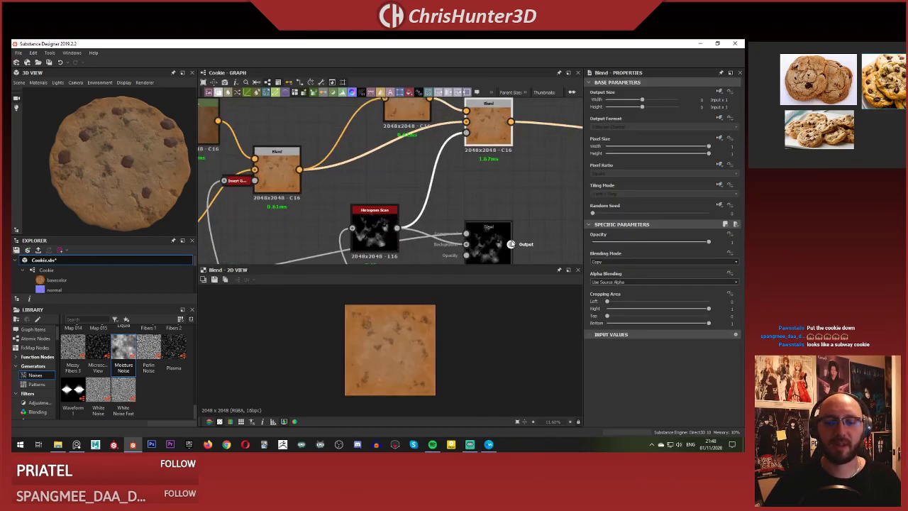
pyautogui.click(486, 145)
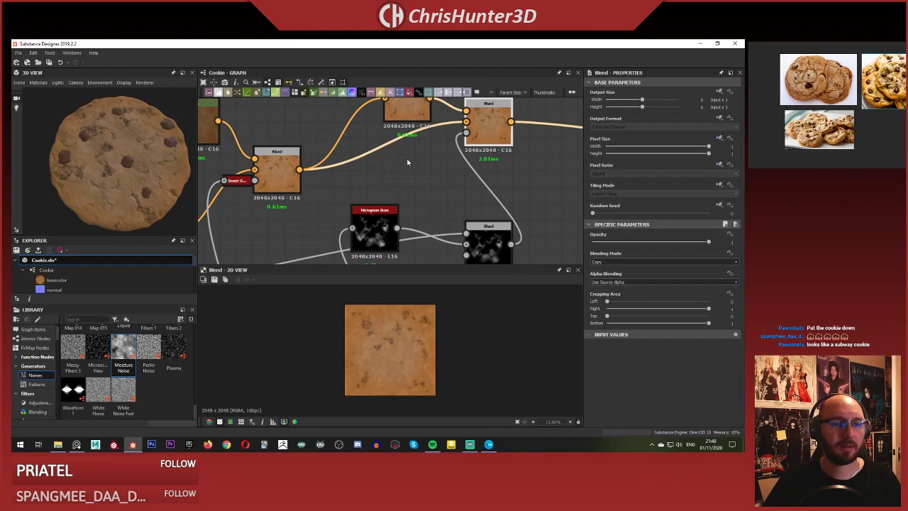
pyautogui.click(408, 162)
# Rearrange the Histogram Scan and mask Blend neatly below the last dough colour Blend and check the cookie in 3D.
pyautogui.doubleClick(376, 227)
pyautogui.moveTo(376, 227); pyautogui.dragTo(360, 227)
pyautogui.click(486, 241)
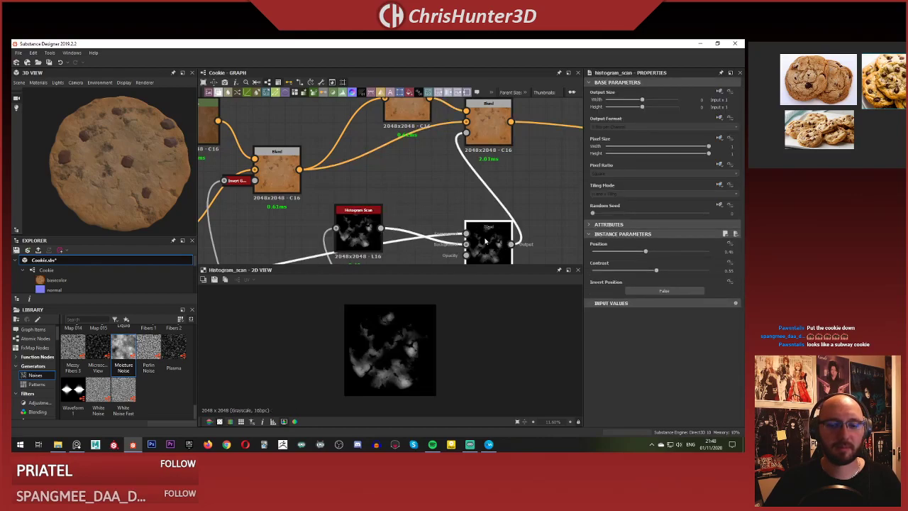
pyautogui.doubleClick(485, 241)
pyautogui.moveTo(485, 241); pyautogui.dragTo(419, 188)
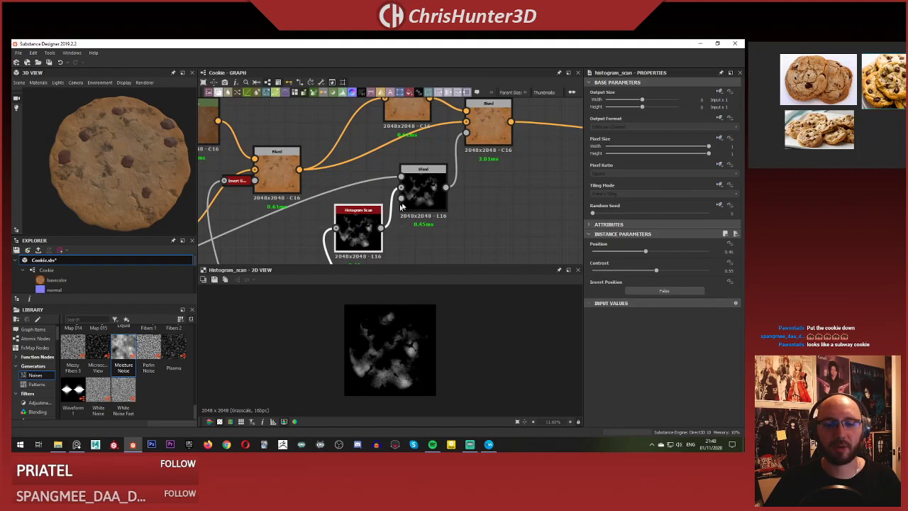
pyautogui.doubleClick(420, 189)
pyautogui.scroll(-2, 418, 236)
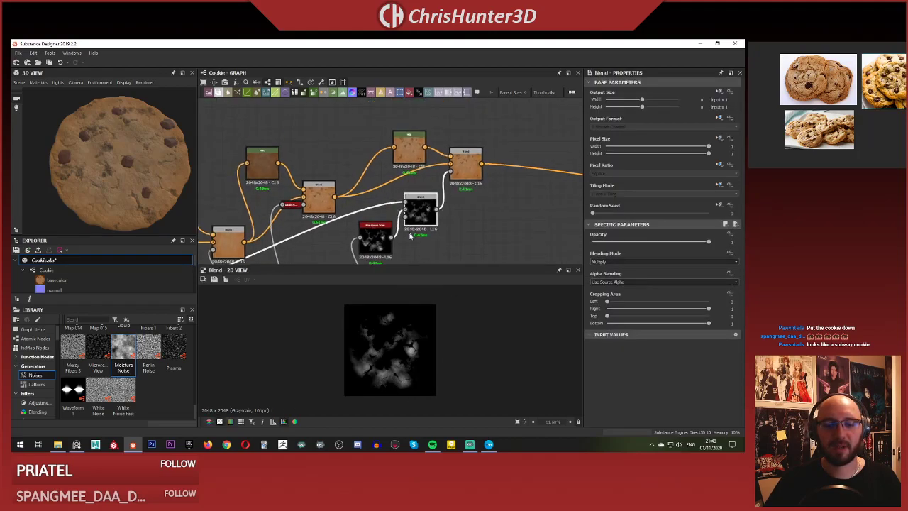
pyautogui.scroll(2, 168, 191)
pyautogui.moveTo(138, 179)
pyautogui.mouseDown()
pyautogui.moveTo(117, 139)
pyautogui.moveTo(134, 170)
pyautogui.mouseUp()
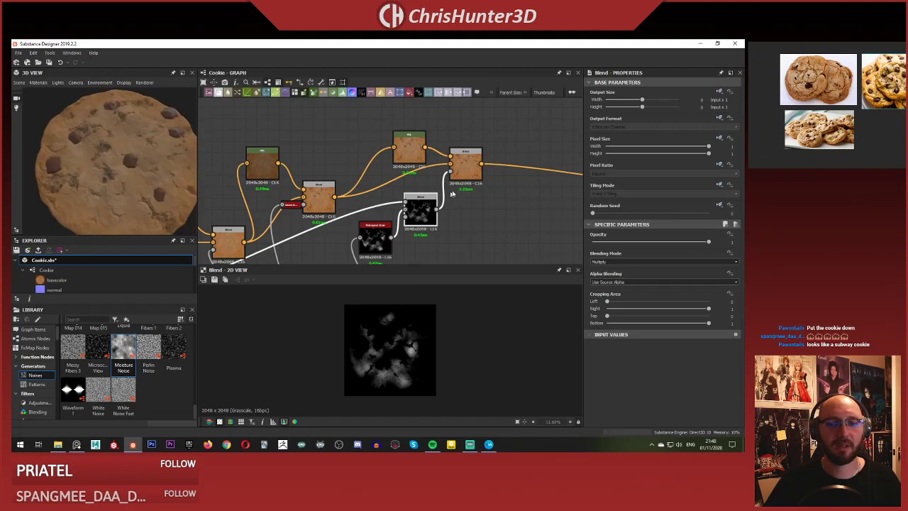
# Try a lower opacity and the Max (Lighten) and Switch modes on the mask Blend, and return to Multiply.
pyautogui.click(474, 168)
pyautogui.doubleClick(427, 215)
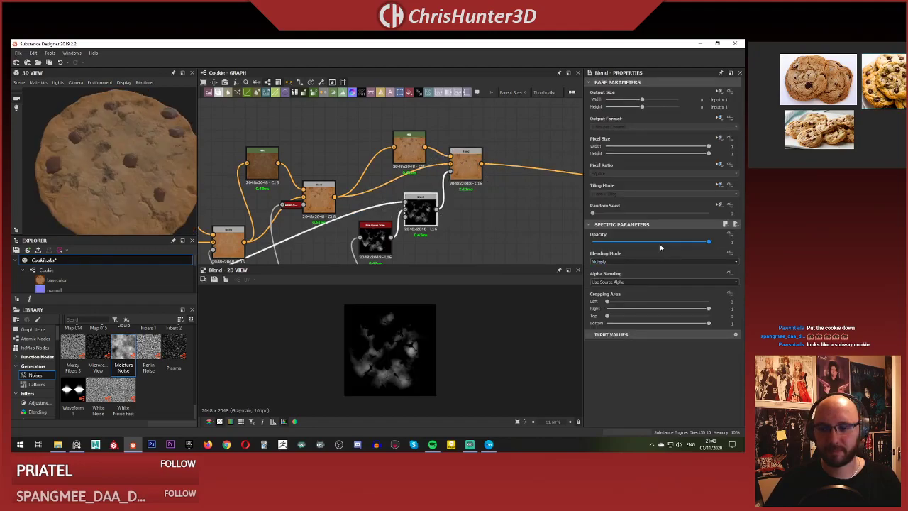
pyautogui.moveTo(661, 247); pyautogui.dragTo(640, 242)
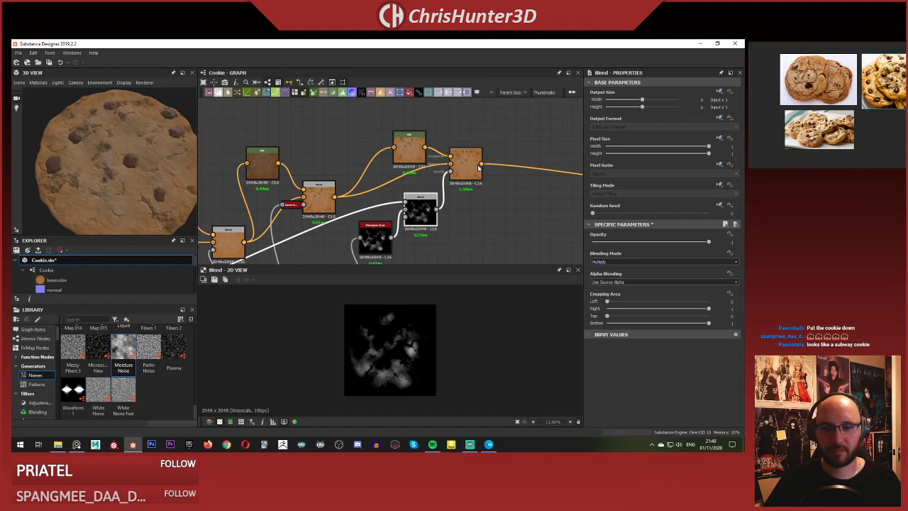
pyautogui.click(625, 264)
pyautogui.click(618, 298)
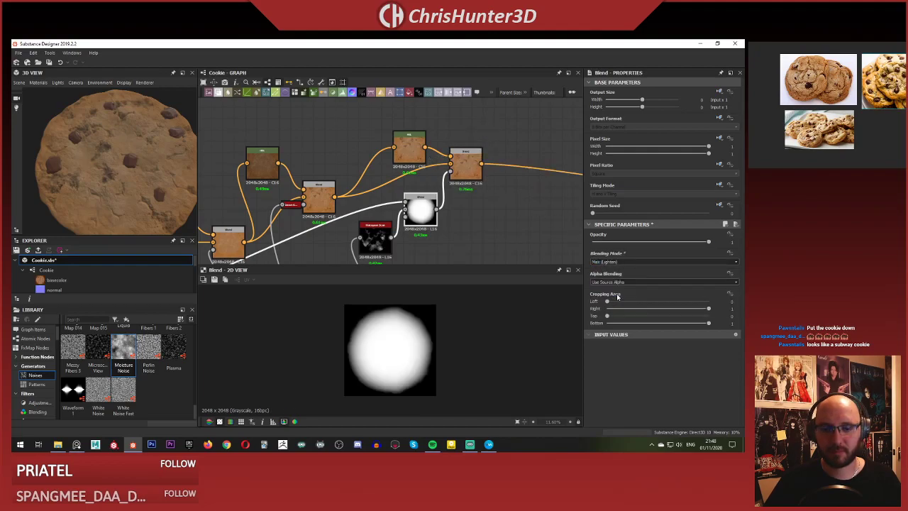
pyautogui.click(634, 259)
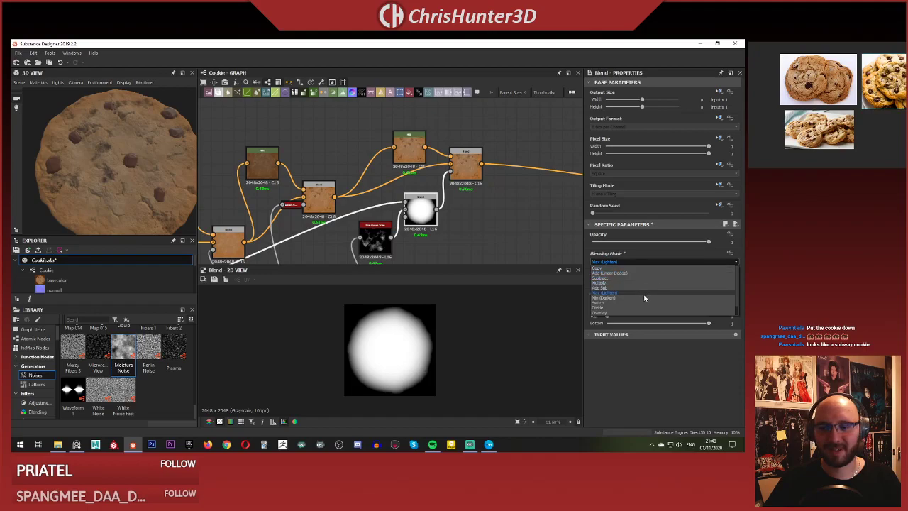
pyautogui.click(646, 304)
pyautogui.click(642, 261)
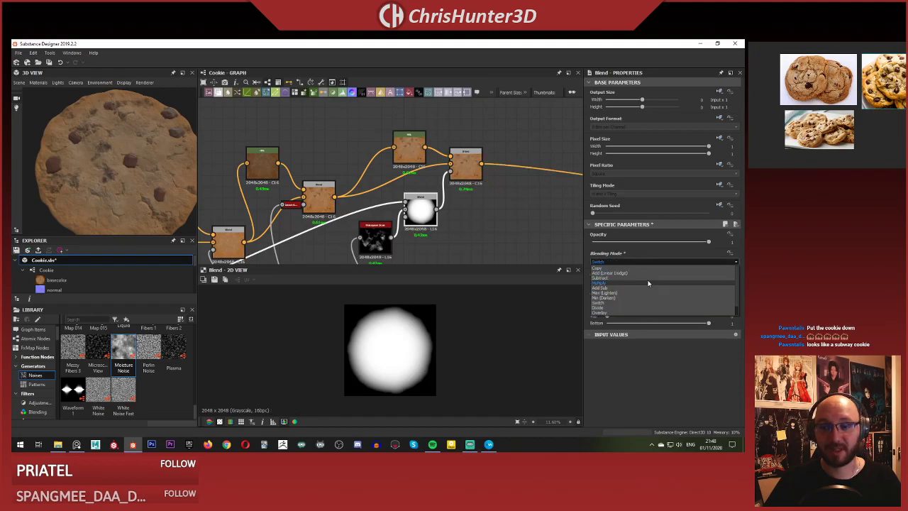
pyautogui.click(649, 276)
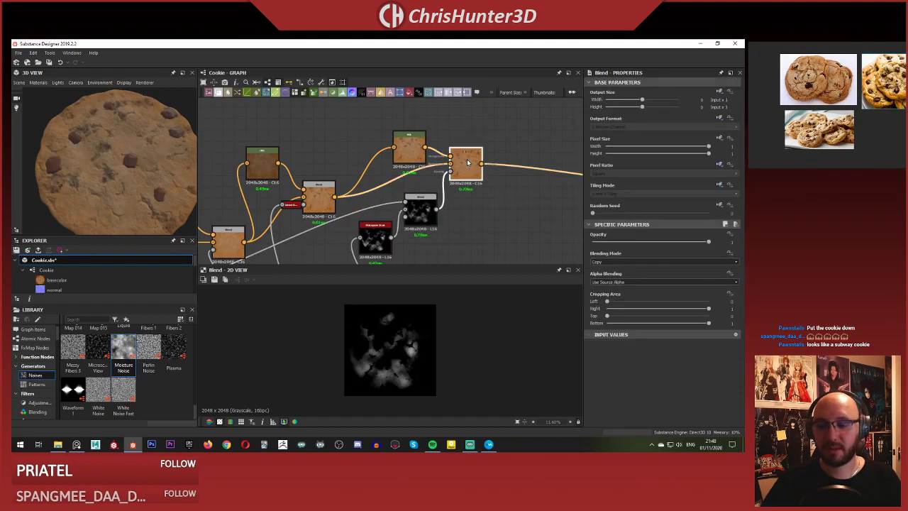
# Examine the dough colour variation on the cookie's surface in the 3D view, close up and from afar.
pyautogui.moveTo(129, 179); pyautogui.dragTo(102, 177)
pyautogui.scroll(2, 113, 203)
pyautogui.scroll(3, 133, 161)
pyautogui.scroll(2, 112, 174)
pyautogui.scroll(-4, 101, 175)
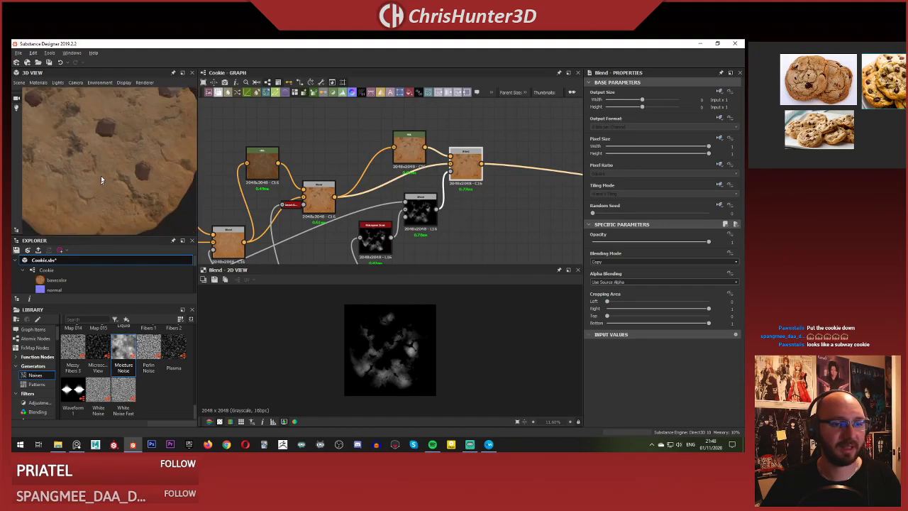
pyautogui.scroll(-5, 373, 173)
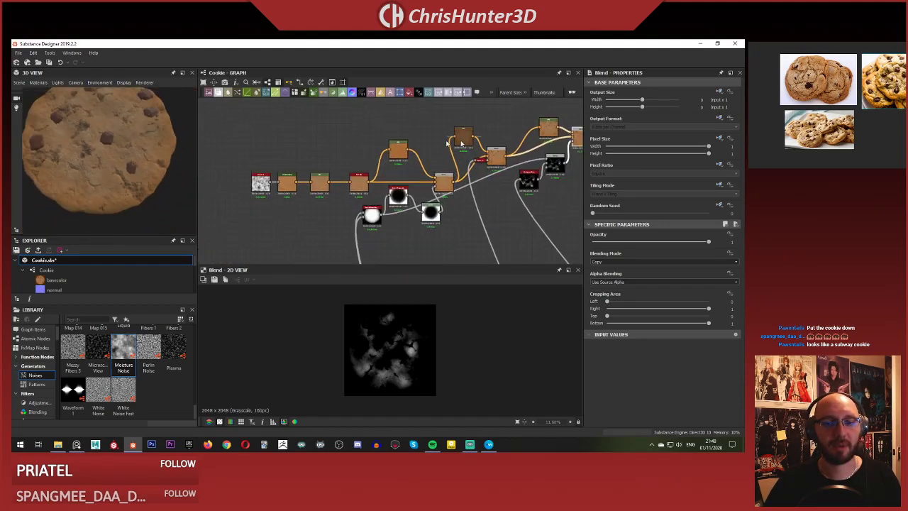
# Shift the four base dough colour nodes back along the chain and space them evenly.
pyautogui.scroll(2, 344, 171)
pyautogui.moveTo(381, 164); pyautogui.dragTo(370, 179, button='middle')
pyautogui.scroll(-3, 386, 183)
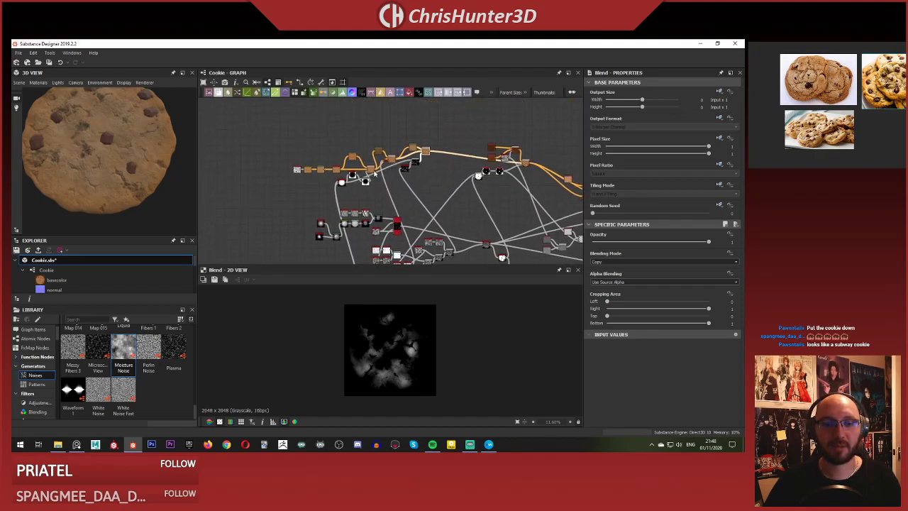
pyautogui.scroll(4, 370, 179)
pyautogui.moveTo(236, 152); pyautogui.dragTo(306, 171, button='middle')
pyautogui.scroll(1, 307, 170)
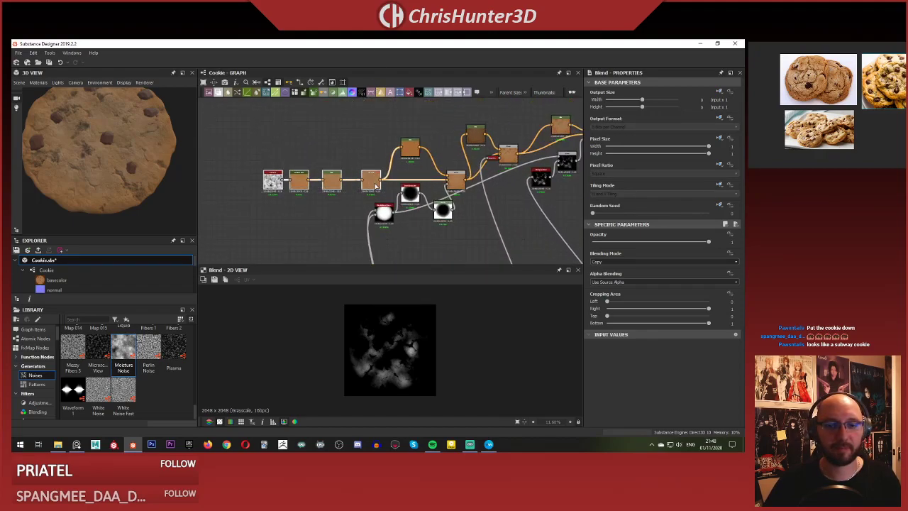
pyautogui.moveTo(376, 185); pyautogui.dragTo(308, 183)
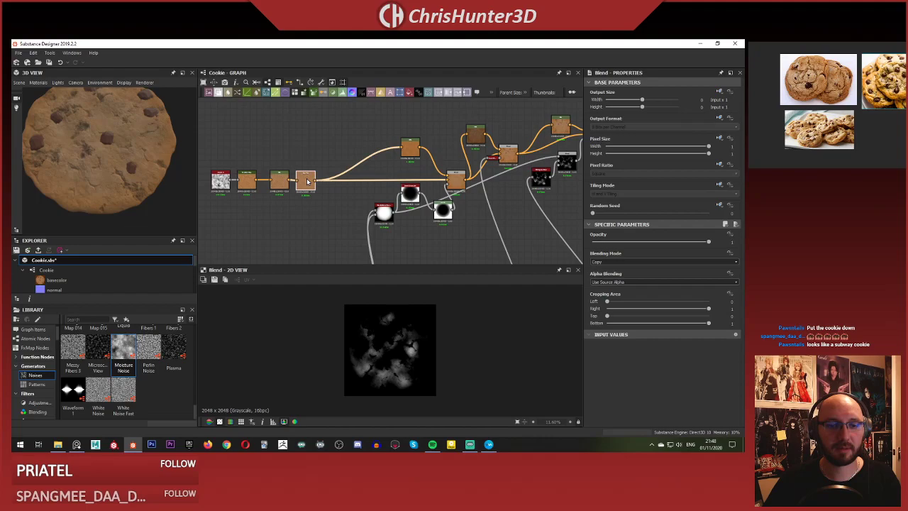
pyautogui.moveTo(206, 152); pyautogui.dragTo(253, 187)
pyautogui.click(298, 158)
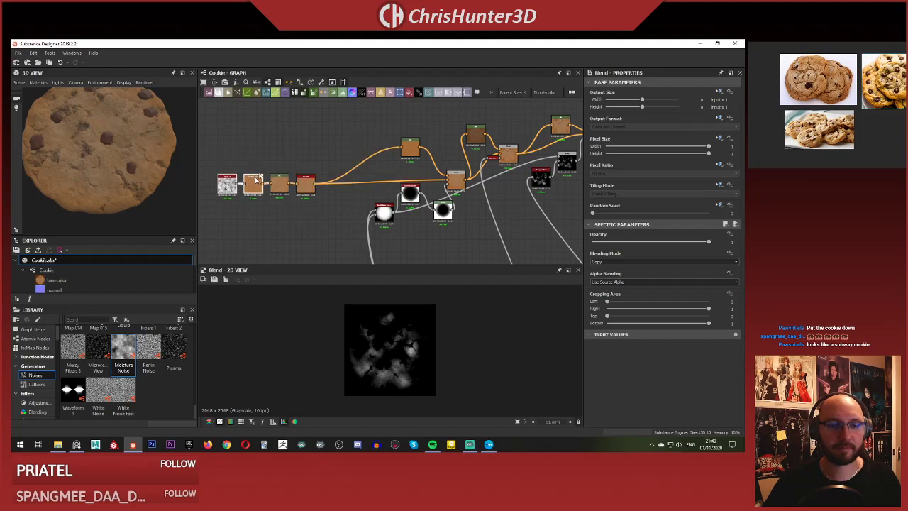
pyautogui.click(336, 163)
# Move the first HSL node, its three disc mask nodes and their Blend closer to the base dough colour nodes.
pyautogui.moveTo(410, 163); pyautogui.dragTo(366, 165, button='middle')
pyautogui.moveTo(368, 156); pyautogui.dragTo(296, 172)
pyautogui.moveTo(328, 195); pyautogui.dragTo(328, 166, button='middle')
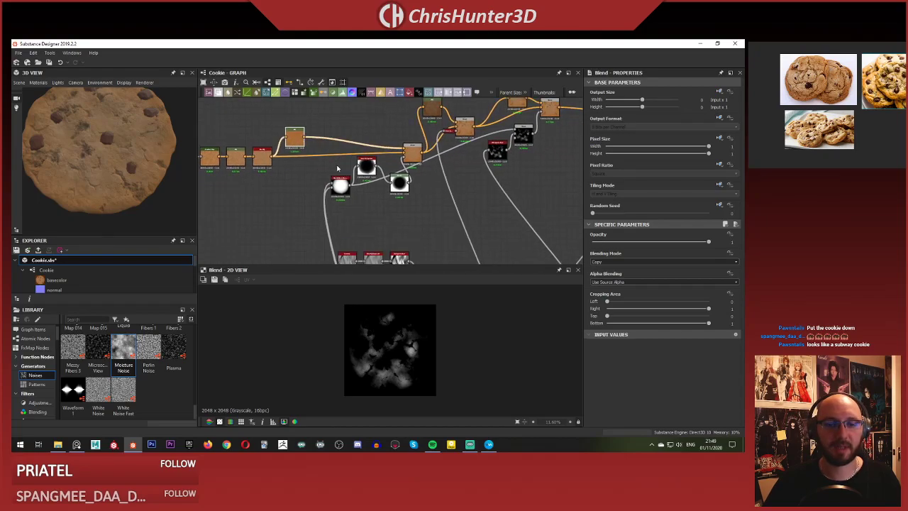
pyautogui.moveTo(329, 166); pyautogui.dragTo(301, 211)
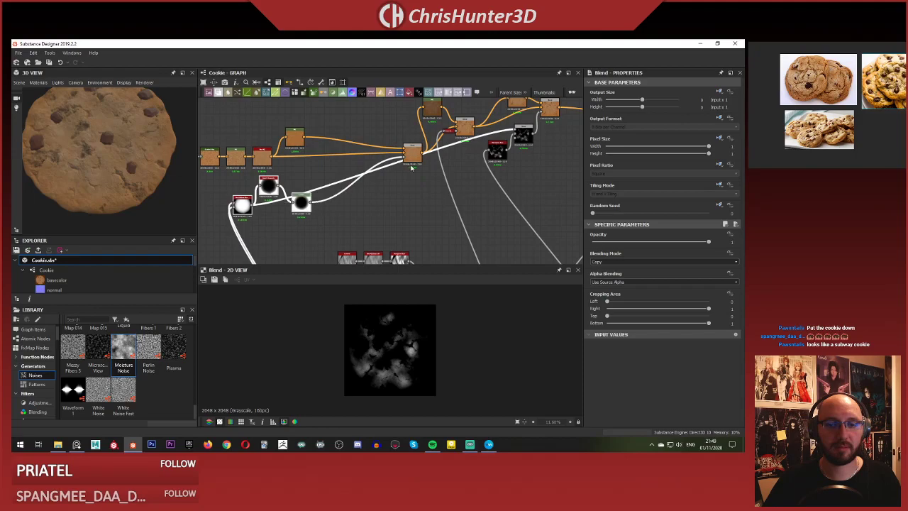
pyautogui.moveTo(410, 159); pyautogui.dragTo(318, 162)
# Move the dark HSL node, Invert Grayscale and their Blend next to the first Blend and space them evenly.
pyautogui.moveTo(398, 113); pyautogui.dragTo(317, 173, button='middle')
pyautogui.moveTo(326, 145); pyautogui.dragTo(283, 212)
pyautogui.scroll(5, 320, 209)
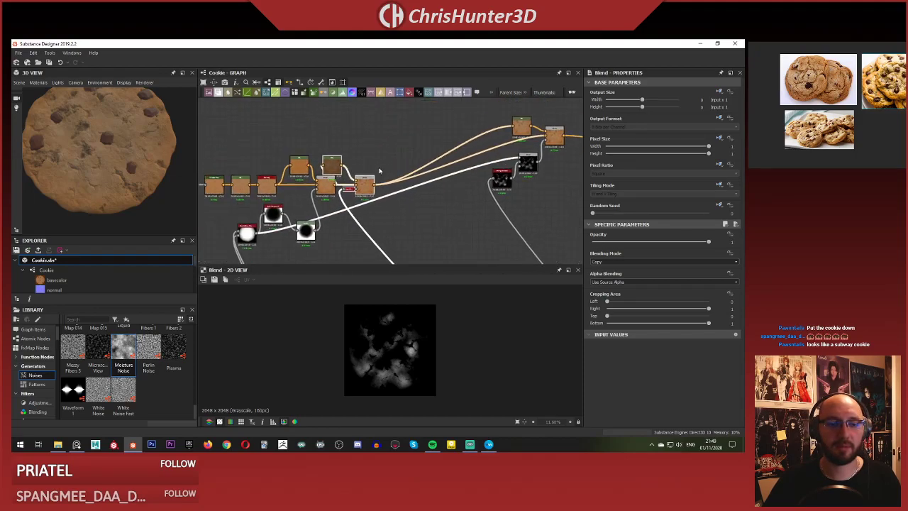
pyautogui.moveTo(390, 202); pyautogui.dragTo(405, 202)
pyautogui.moveTo(290, 159); pyautogui.dragTo(331, 159)
pyautogui.moveTo(390, 200); pyautogui.dragTo(380, 202)
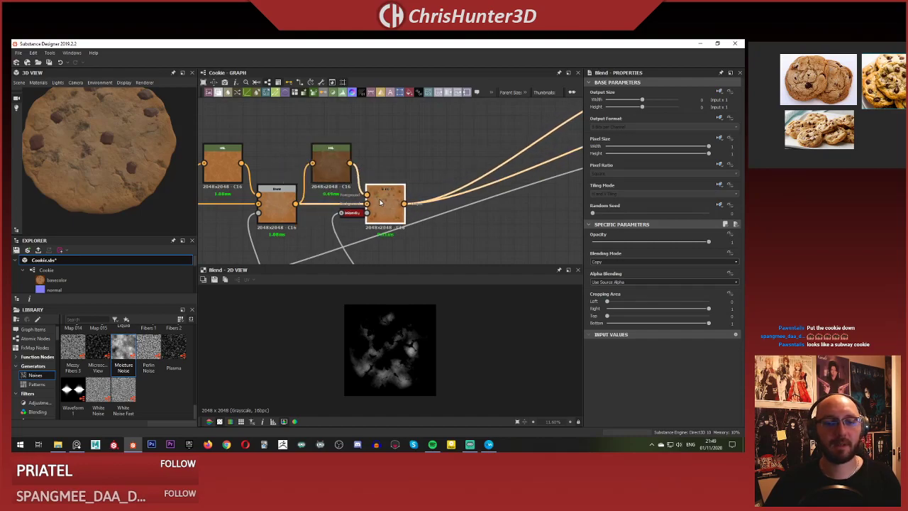
# Bring the third HSL and Blend in line with the dough chain, with the Histogram Scan and mask Blend below them.
pyautogui.scroll(-4, 408, 171)
pyautogui.moveTo(419, 139); pyautogui.dragTo(396, 144, button='middle')
pyautogui.scroll(-2, 396, 144)
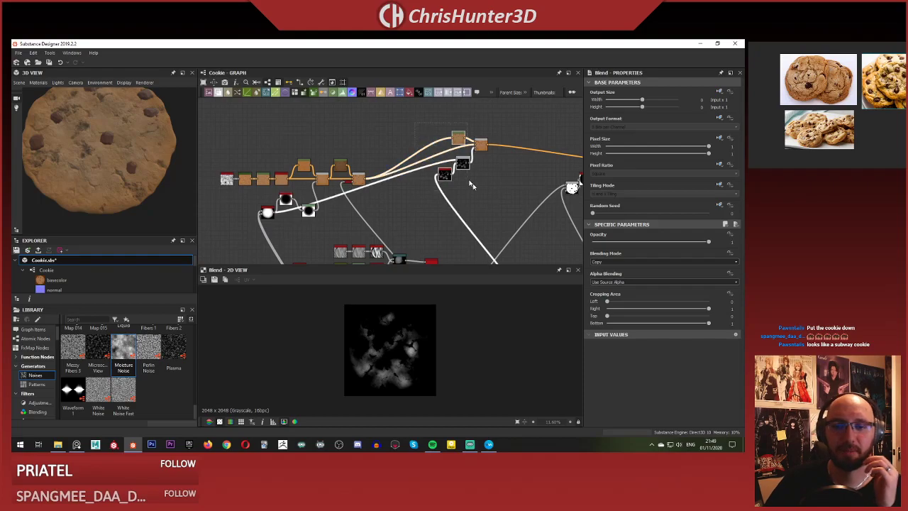
pyautogui.moveTo(480, 152); pyautogui.dragTo(373, 154)
pyautogui.scroll(4, 378, 171)
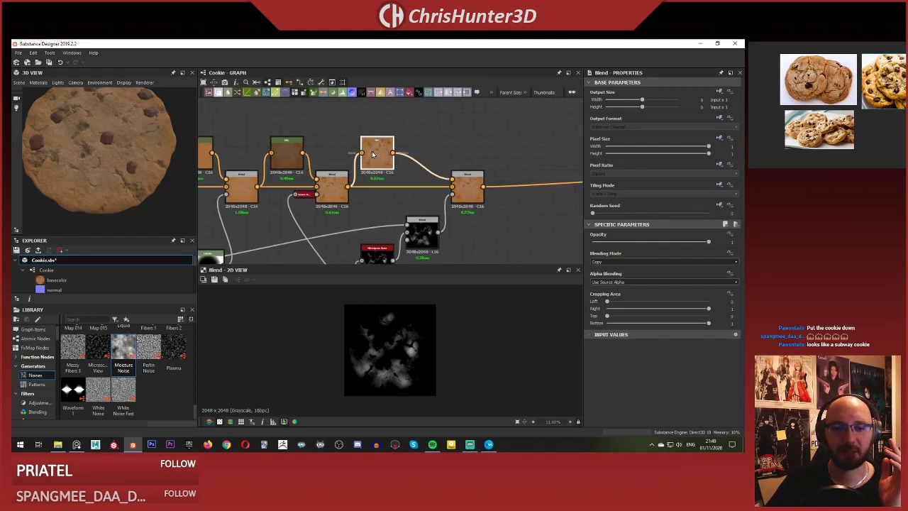
pyautogui.moveTo(464, 185); pyautogui.dragTo(421, 186)
pyautogui.moveTo(377, 195); pyautogui.dragTo(410, 146, button='middle')
pyautogui.moveTo(395, 166); pyautogui.dragTo(451, 225)
pyautogui.moveTo(454, 186); pyautogui.dragTo(409, 177)
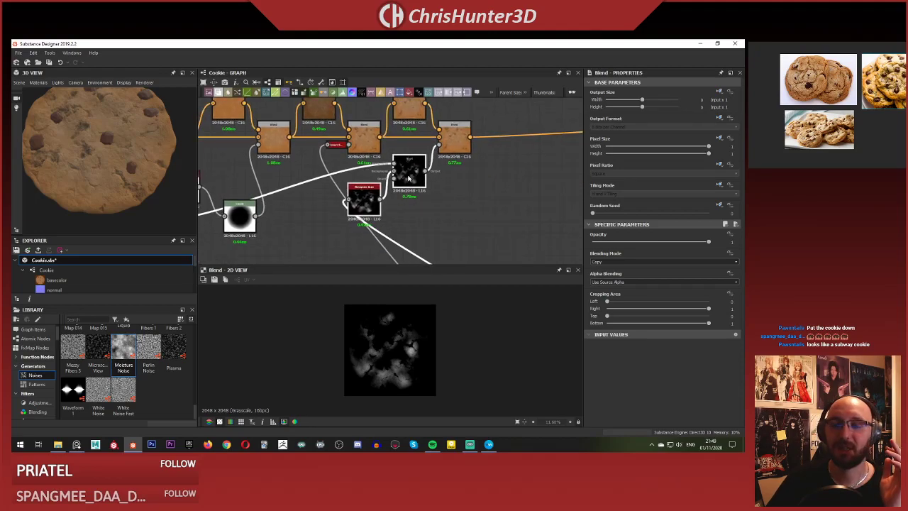
# Add a Blend node after the last dough colour Blend and connect that colour output to its background.
pyautogui.scroll(-5, 415, 210)
pyautogui.moveTo(440, 206); pyautogui.dragTo(310, 190, button='middle')
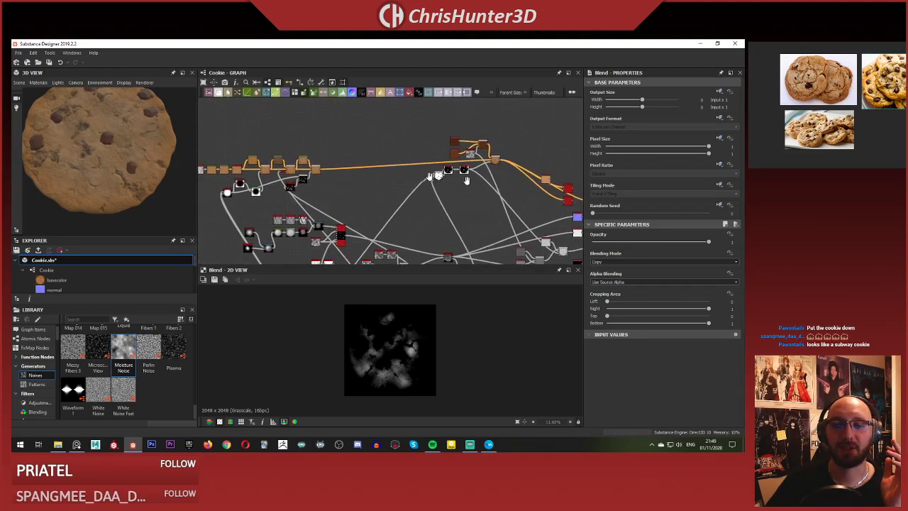
pyautogui.scroll(4, 368, 178)
pyautogui.moveTo(369, 178); pyautogui.dragTo(425, 192, button='middle')
pyautogui.scroll(3, 416, 186)
pyautogui.press('space')
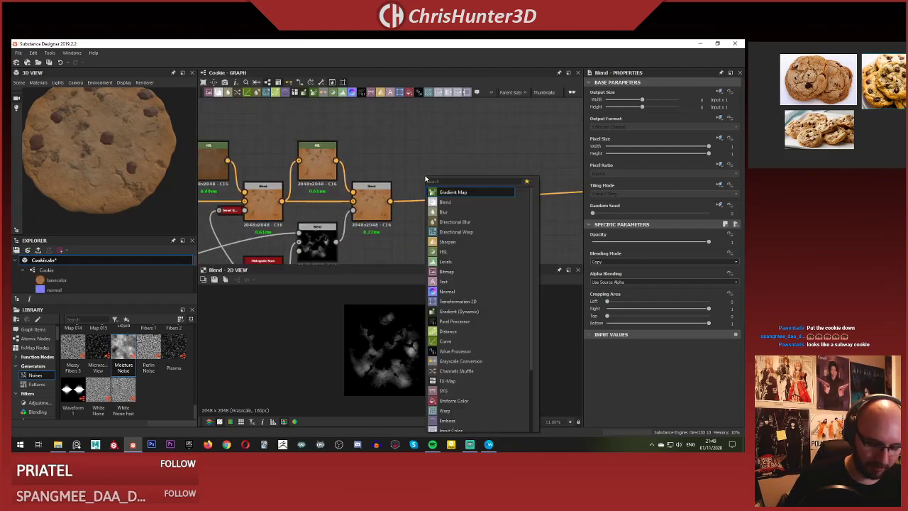
pyautogui.click(445, 201)
pyautogui.moveTo(437, 181); pyautogui.dragTo(509, 159)
pyautogui.scroll(5, 410, 138)
pyautogui.scroll(-4, 397, 137)
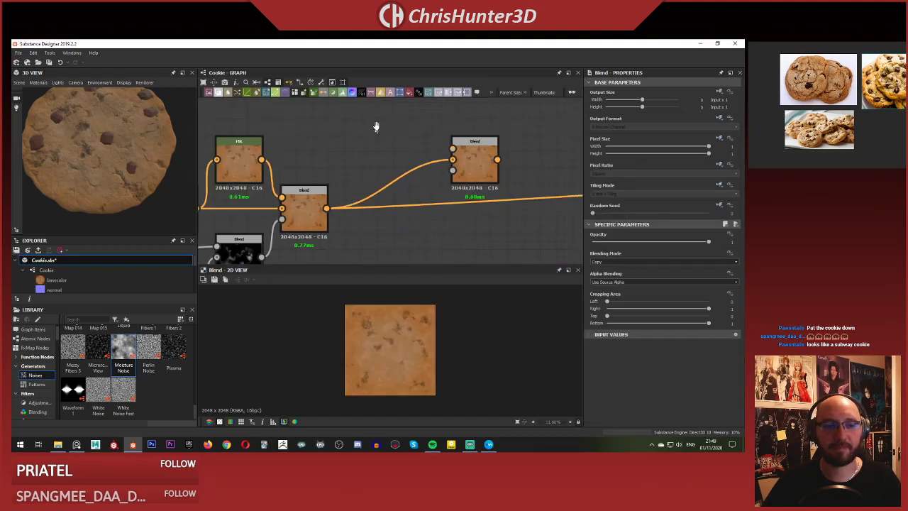
# Add a BnW Spots 2 noise node and connect it to the foreground of the new dough colour Blend.
pyautogui.moveTo(376, 128); pyautogui.dragTo(396, 121, button='middle')
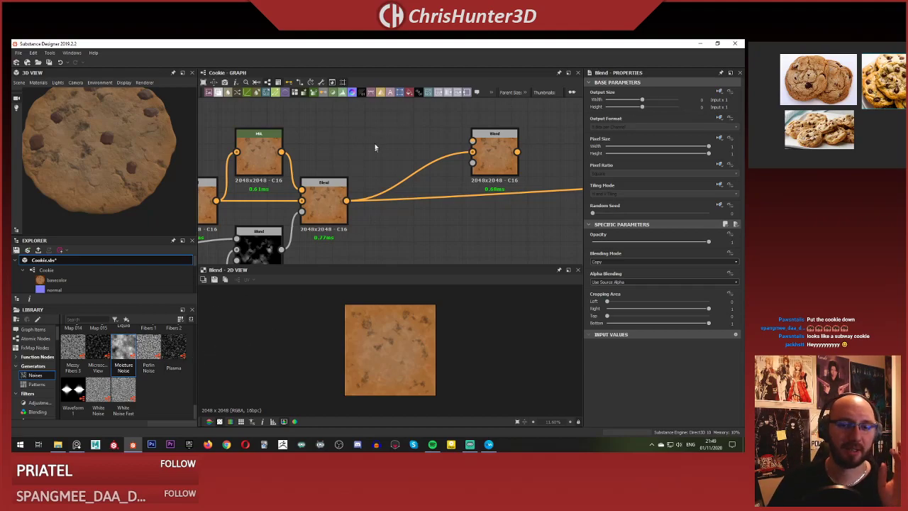
pyautogui.moveTo(375, 148); pyautogui.dragTo(401, 160, button='middle')
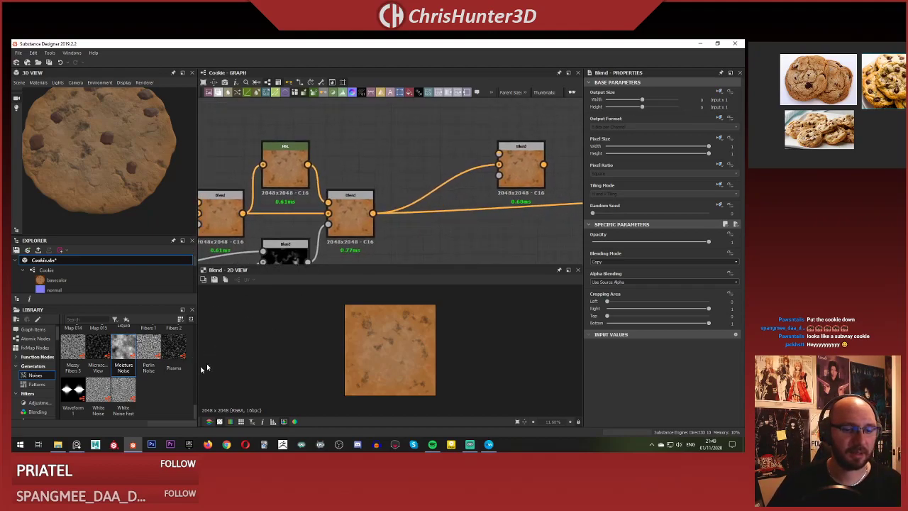
pyautogui.scroll(3, 163, 369)
pyautogui.press('space')
pyautogui.write('bnw')
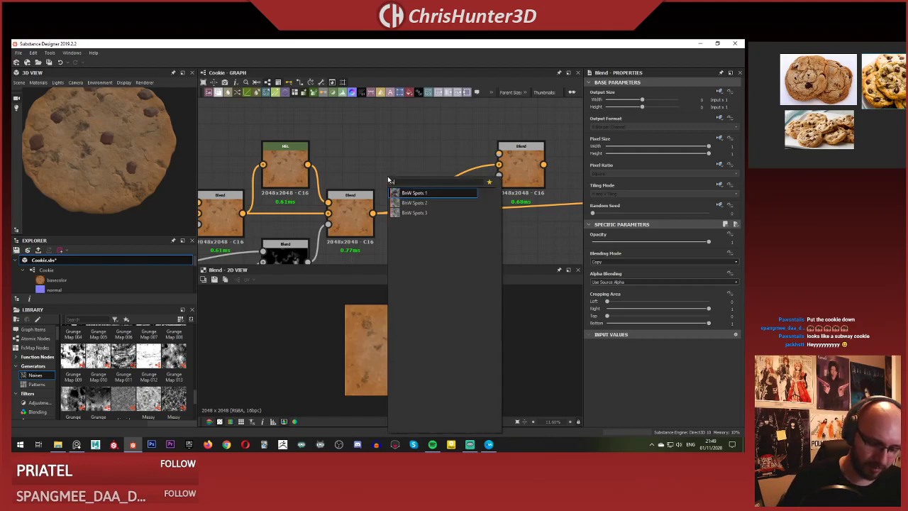
pyautogui.press('Down')
pyautogui.press('Return')
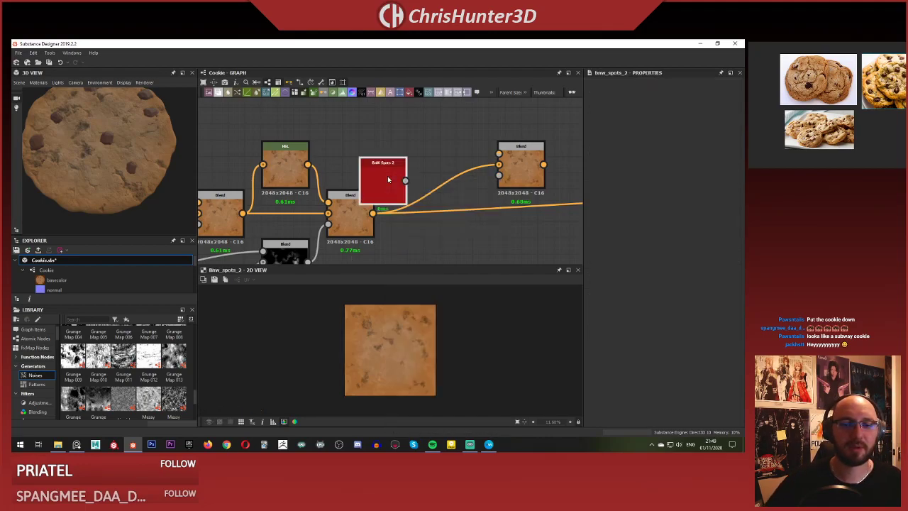
pyautogui.moveTo(387, 177); pyautogui.dragTo(503, 183)
pyautogui.scroll(3, 452, 125)
pyautogui.doubleClick(531, 193)
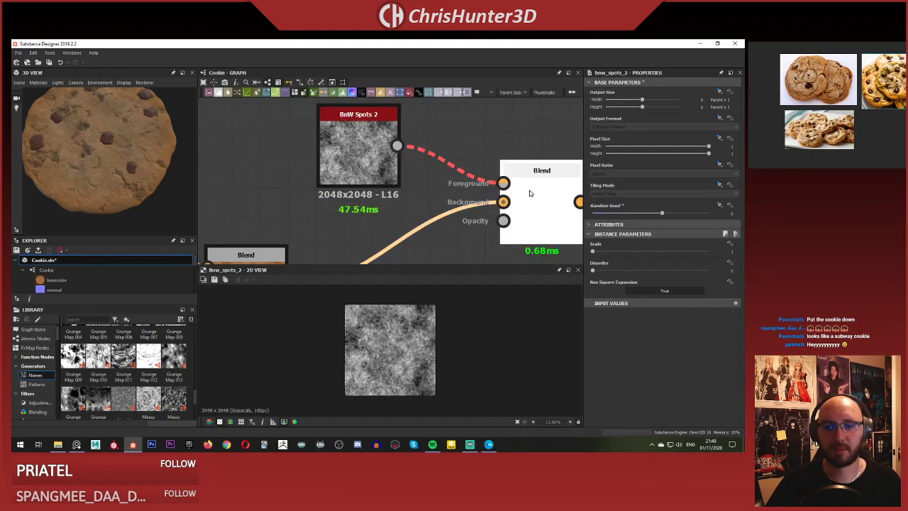
# Move the BnW Spots 2 node away from the new Blend to leave room for another node between them.
pyautogui.moveTo(378, 152); pyautogui.dragTo(436, 158, button='middle')
pyautogui.moveTo(406, 153); pyautogui.dragTo(322, 153)
pyautogui.scroll(-3, 453, 146)
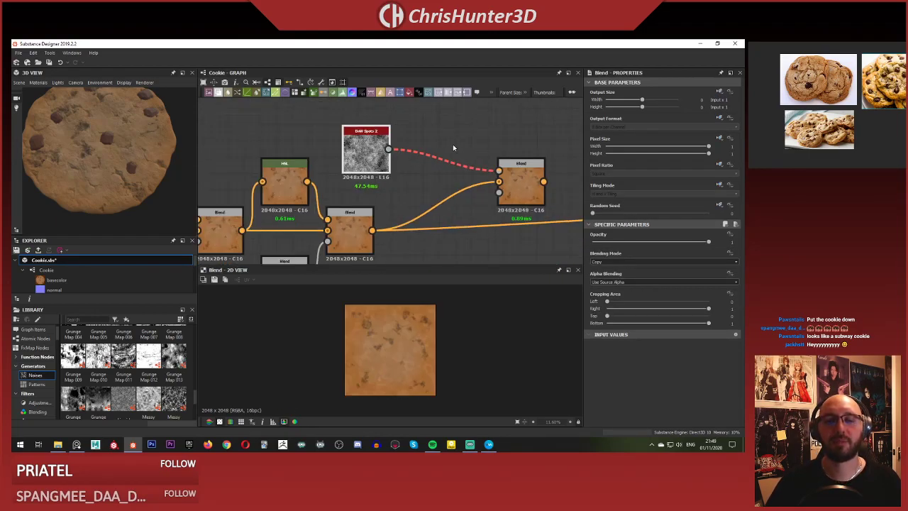
pyautogui.scroll(4, 450, 169)
pyautogui.scroll(-3, 542, 168)
pyautogui.moveTo(542, 167); pyautogui.dragTo(460, 157, button='middle')
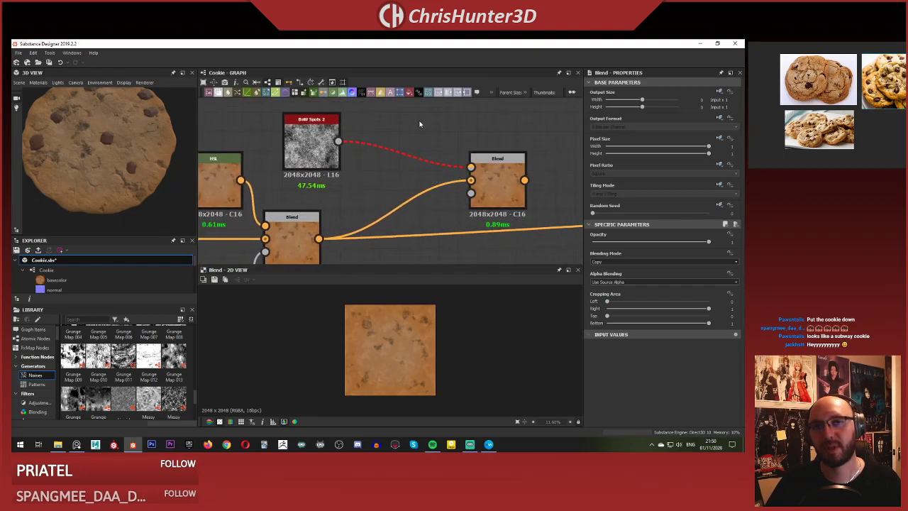
# Insert a Gradient Map node between BnW Spots 2 and the Blend's foreground to convert the noise to colour.
pyautogui.moveTo(419, 124); pyautogui.dragTo(445, 137, button='middle')
pyautogui.press('space')
pyautogui.write('hei')
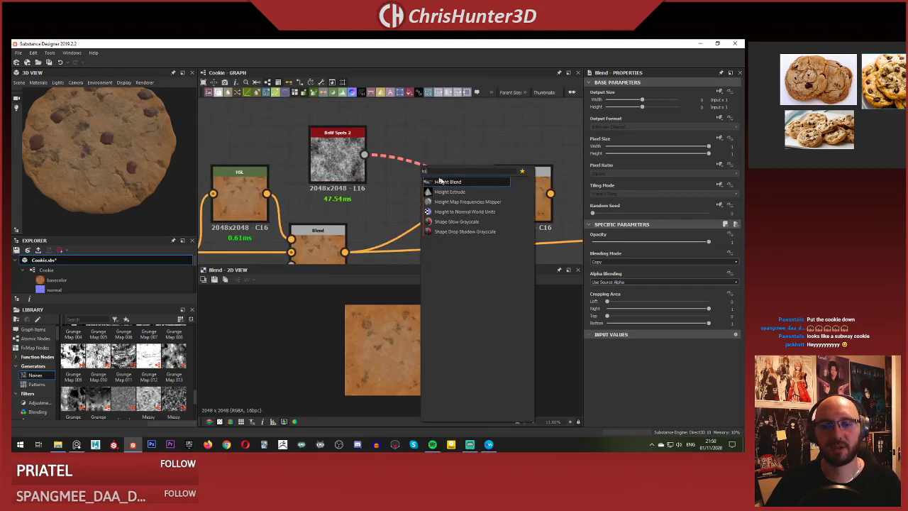
pyautogui.press('BackSpace')
pyautogui.press('BackSpace')
pyautogui.press('BackSpace')
pyautogui.click(448, 181)
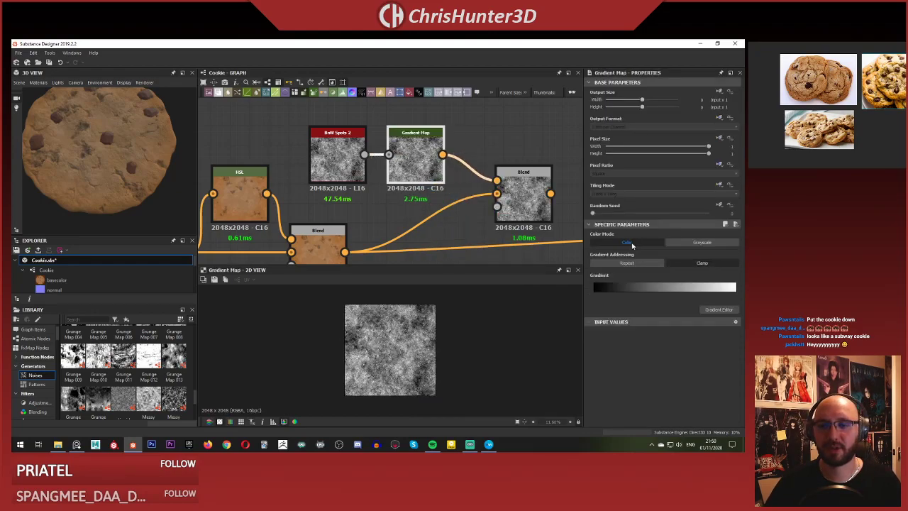
# Set the new Blend to Multiply mode with an opacity of 0.12.
pyautogui.click(525, 202)
pyautogui.click(645, 262)
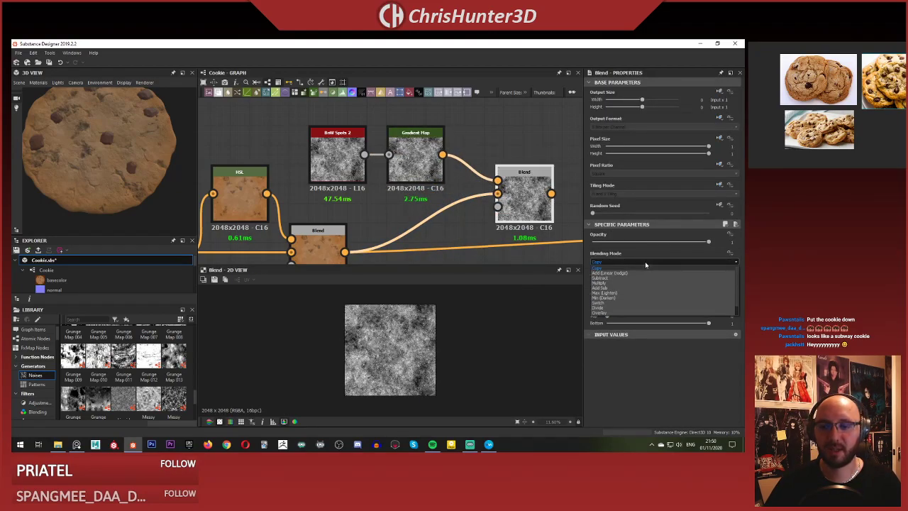
pyautogui.click(639, 283)
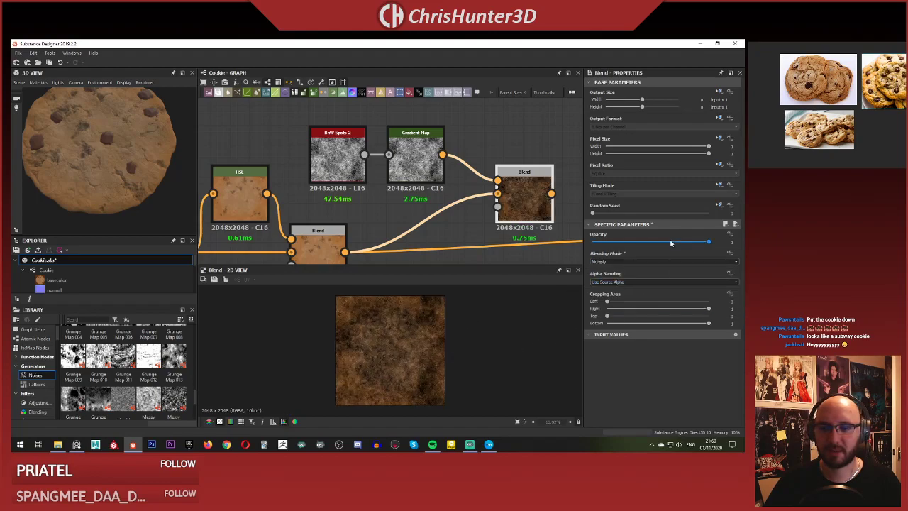
pyautogui.moveTo(671, 243); pyautogui.dragTo(605, 246)
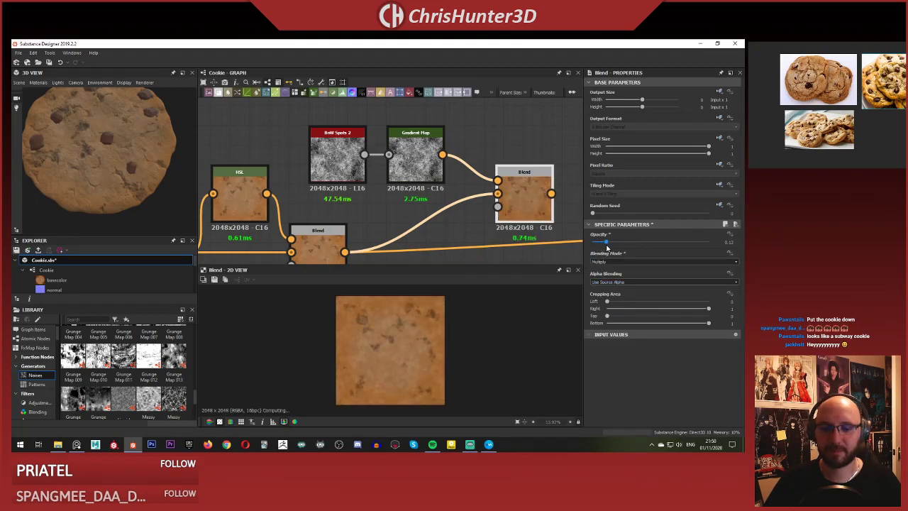
# Compare the Multiply Blend's dough texture up close with the output of the Blend before it.
pyautogui.scroll(10, 395, 357)
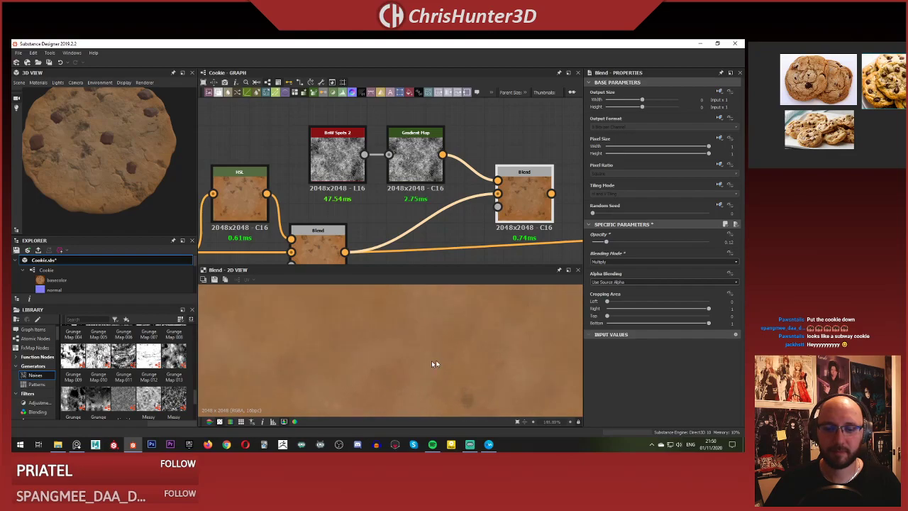
pyautogui.doubleClick(321, 256)
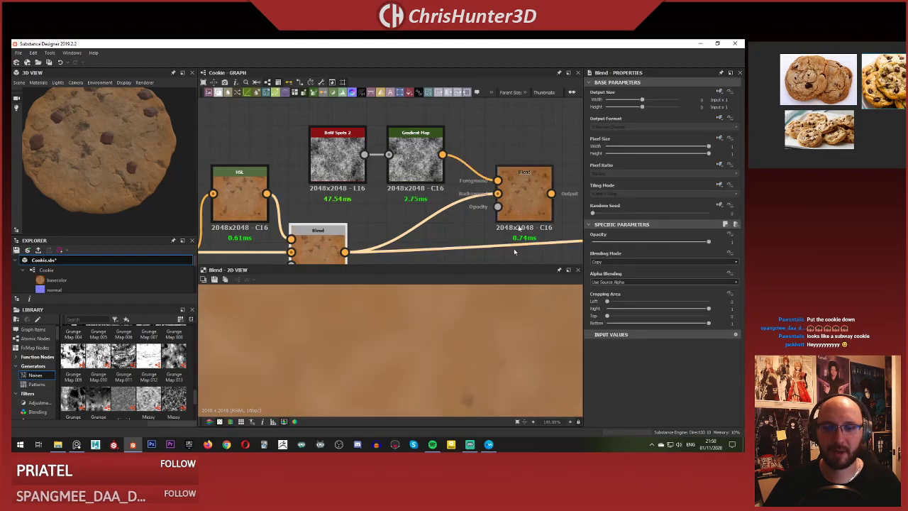
pyautogui.scroll(1, 452, 351)
pyautogui.doubleClick(527, 197)
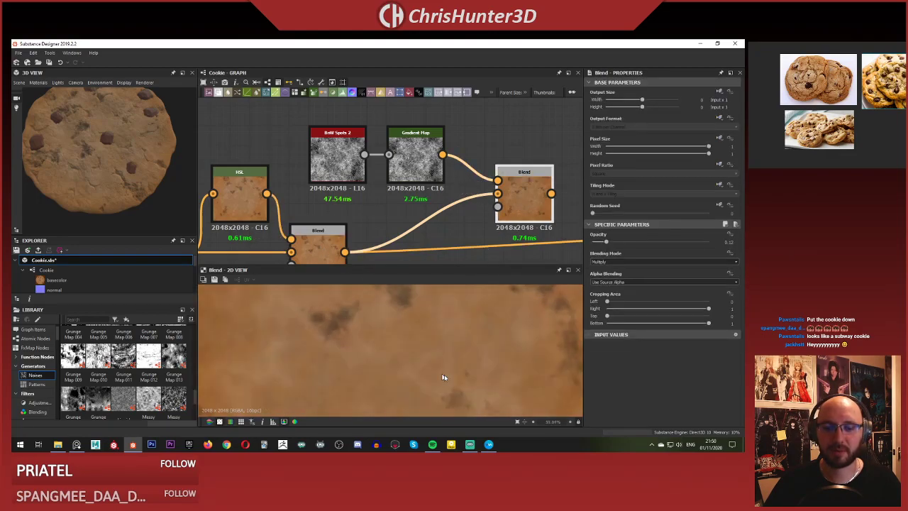
pyautogui.scroll(-7, 452, 349)
pyautogui.moveTo(452, 348); pyautogui.dragTo(432, 365, button='middle')
pyautogui.scroll(8, 432, 365)
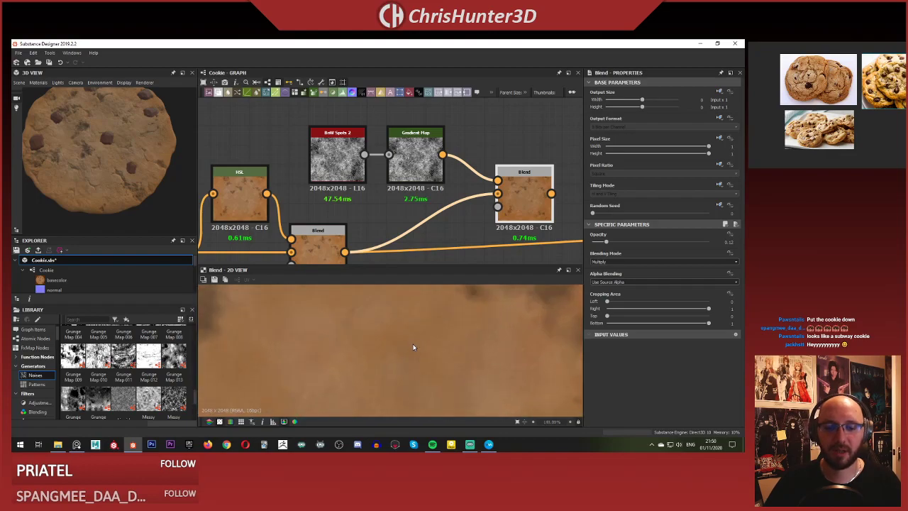
pyautogui.scroll(-1, 425, 337)
# Reroute the downstream colour connection from the previous dough Blend to the Multiply Blend's output.
pyautogui.moveTo(424, 252); pyautogui.dragTo(344, 182, button='middle')
pyautogui.scroll(-3, 371, 176)
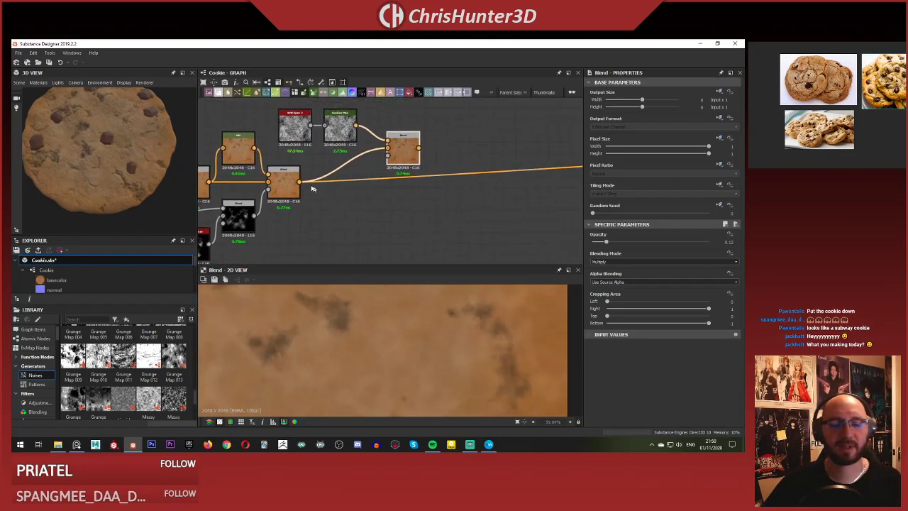
pyautogui.scroll(1, 119, 157)
pyautogui.moveTo(119, 160); pyautogui.dragTo(113, 124)
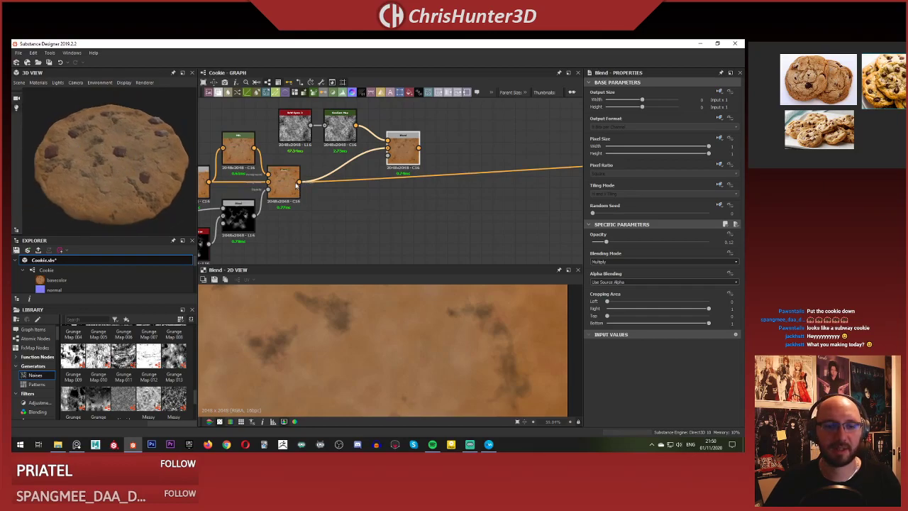
pyautogui.keyDown('shift'); pyautogui.moveTo(297, 184); pyautogui.dragTo(418, 149); pyautogui.keyUp('shift')
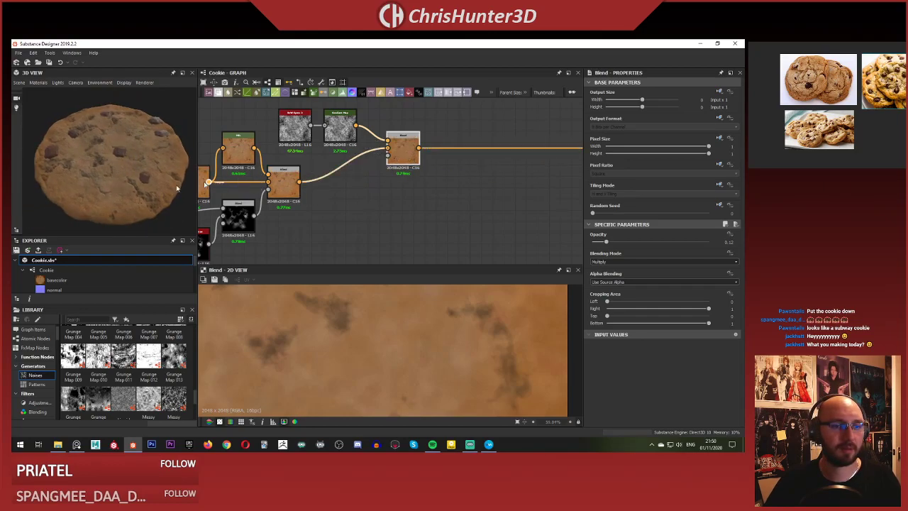
# Inspect the noise on the cookie's surface and bring the Multiply Blend in line with the dough chain.
pyautogui.scroll(8, 146, 191)
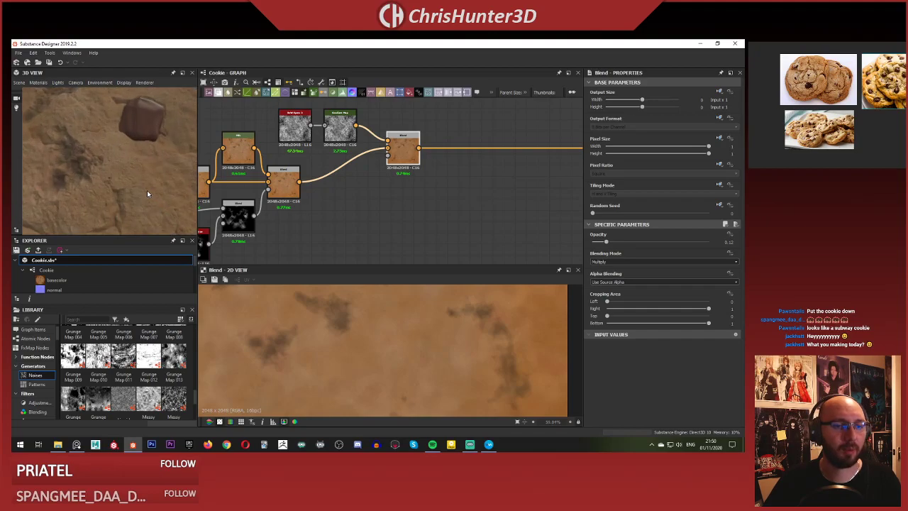
pyautogui.moveTo(147, 191); pyautogui.dragTo(136, 193)
pyautogui.scroll(-1, 415, 186)
pyautogui.moveTo(415, 187); pyautogui.dragTo(433, 248, button='middle')
pyautogui.scroll(3, 429, 224)
pyautogui.moveTo(413, 214); pyautogui.dragTo(419, 244)
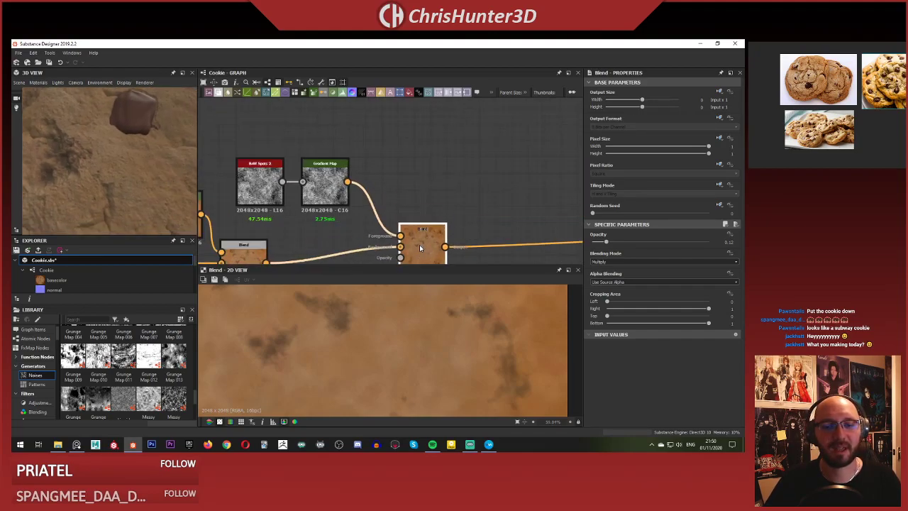
pyautogui.moveTo(422, 237); pyautogui.dragTo(451, 186, button='middle')
pyautogui.scroll(1, 450, 187)
pyautogui.moveTo(451, 192); pyautogui.dragTo(448, 217)
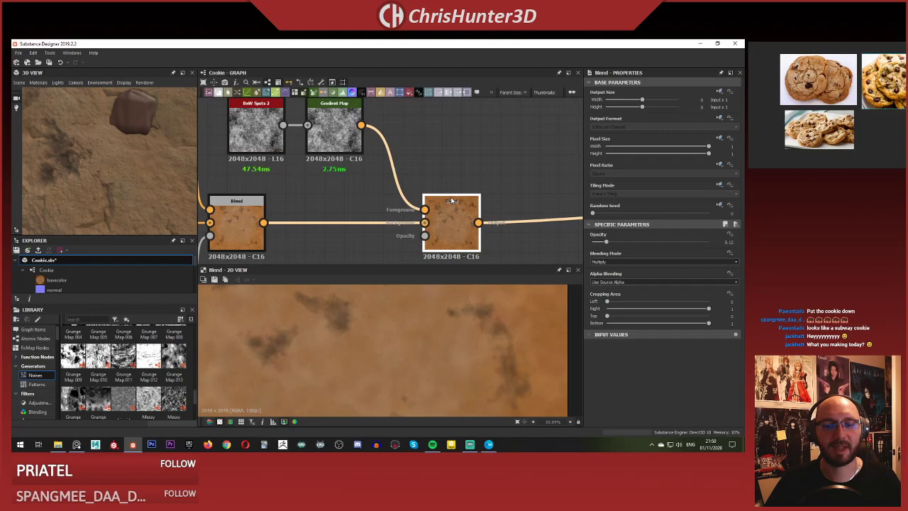
pyautogui.scroll(-3, 428, 353)
pyautogui.scroll(3, 455, 334)
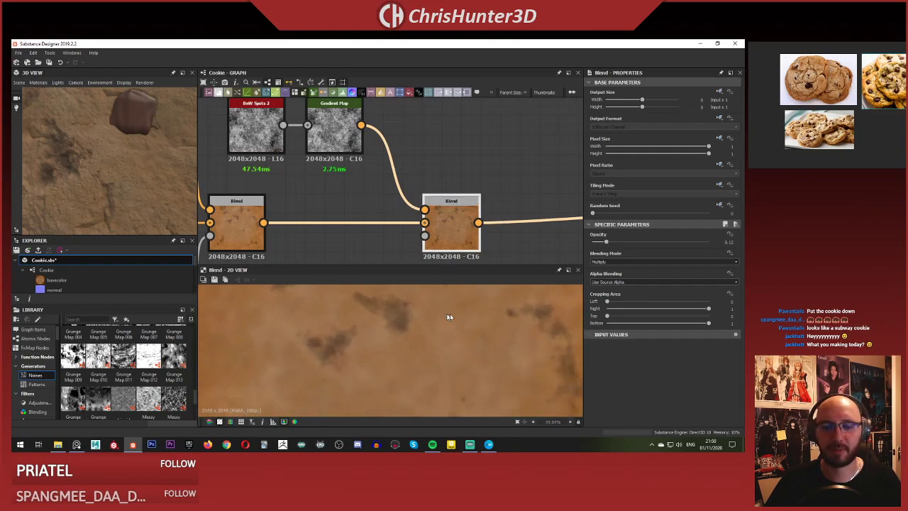
# Test the Multiply Blend's opacity at both extremes on the 3D cookie, and leave it at 1.
pyautogui.moveTo(607, 241); pyautogui.dragTo(738, 242)
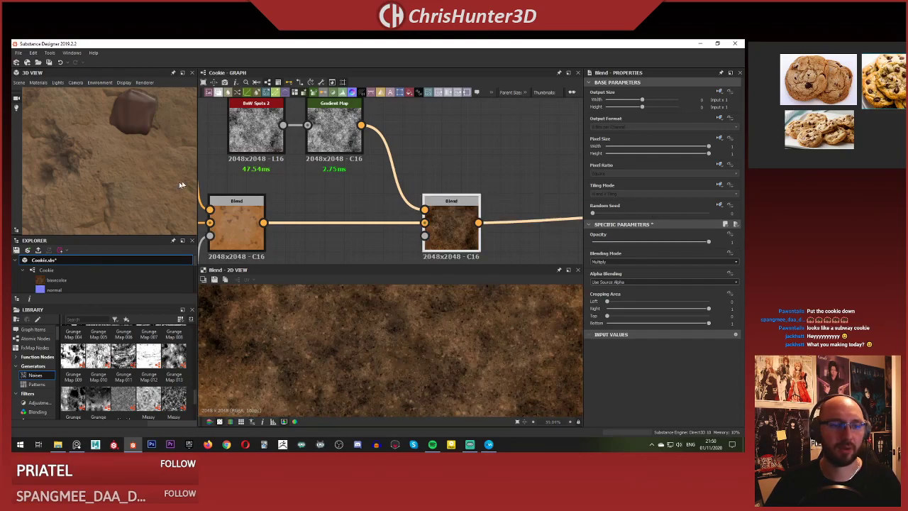
pyautogui.moveTo(181, 184); pyautogui.dragTo(109, 178, button='right')
pyautogui.scroll(-5, 109, 178)
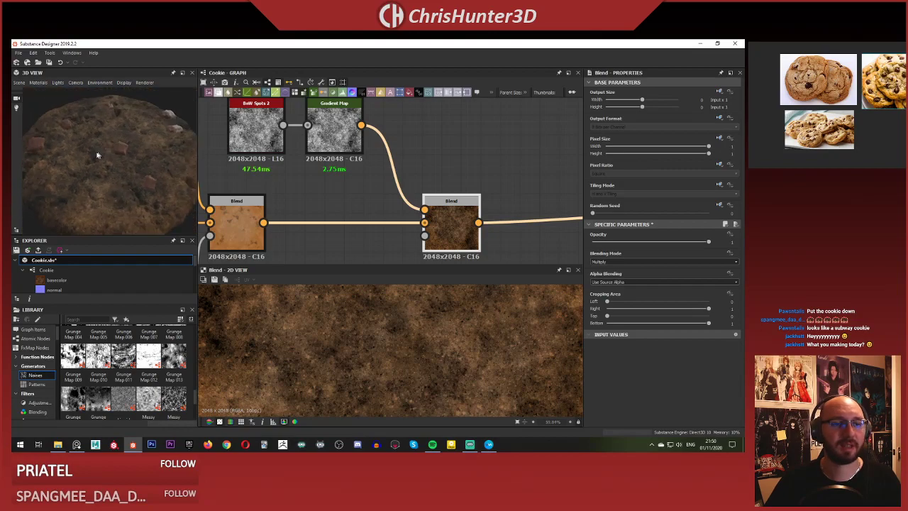
pyautogui.moveTo(667, 242); pyautogui.dragTo(589, 243)
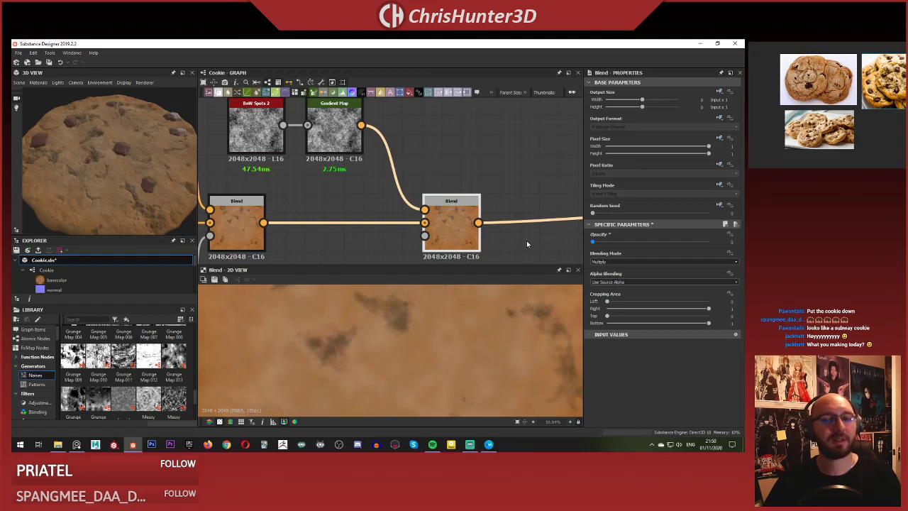
pyautogui.moveTo(527, 241); pyautogui.dragTo(709, 241)
# Move the BnW Spots 2 and Gradient Map nodes higher above the dough chain to free space before the Multiply Blend.
pyautogui.scroll(-6, 476, 359)
pyautogui.scroll(-1, 412, 165)
pyautogui.moveTo(428, 160); pyautogui.dragTo(481, 206, button='middle')
pyautogui.click(446, 174)
pyautogui.moveTo(383, 134); pyautogui.dragTo(426, 116)
pyautogui.click(456, 191)
pyautogui.moveTo(512, 189); pyautogui.dragTo(503, 162, button='middle')
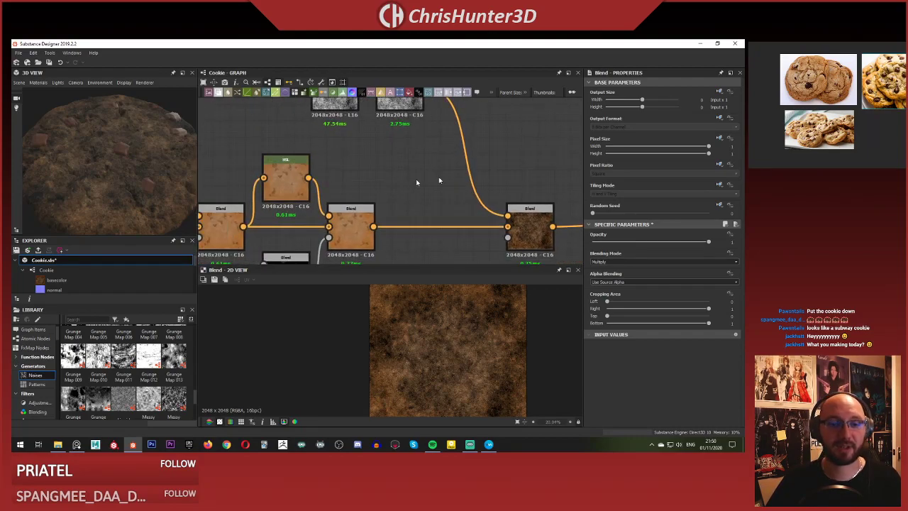
# Add a Uniform Color node and give it a dark orange with hue about 0.106, saturation 1 and value about 0.667.
pyautogui.press('space')
pyautogui.press('Escape')
pyautogui.press('space')
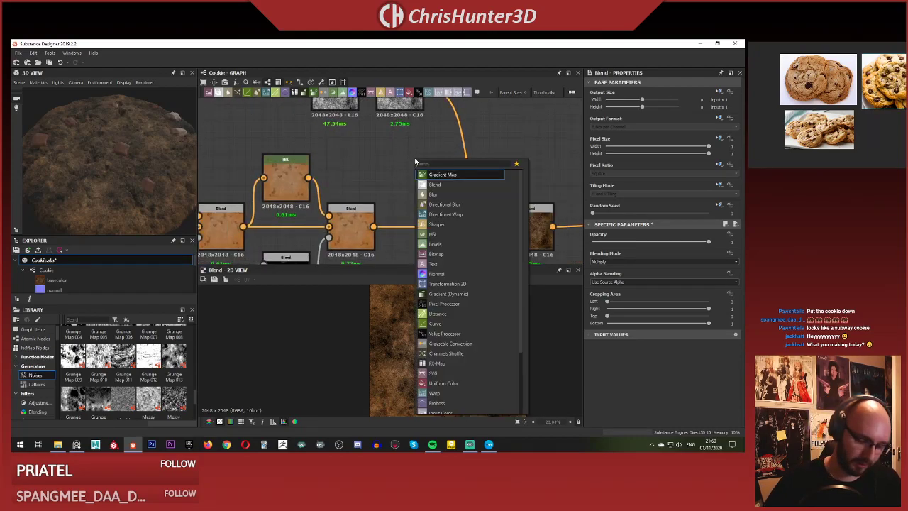
pyautogui.write('un')
pyautogui.click(442, 175)
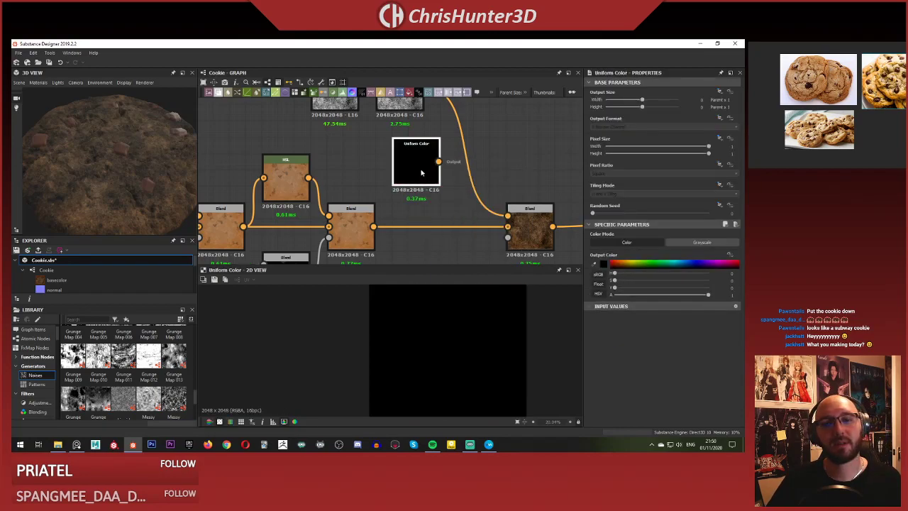
pyautogui.moveTo(626, 264); pyautogui.dragTo(742, 282)
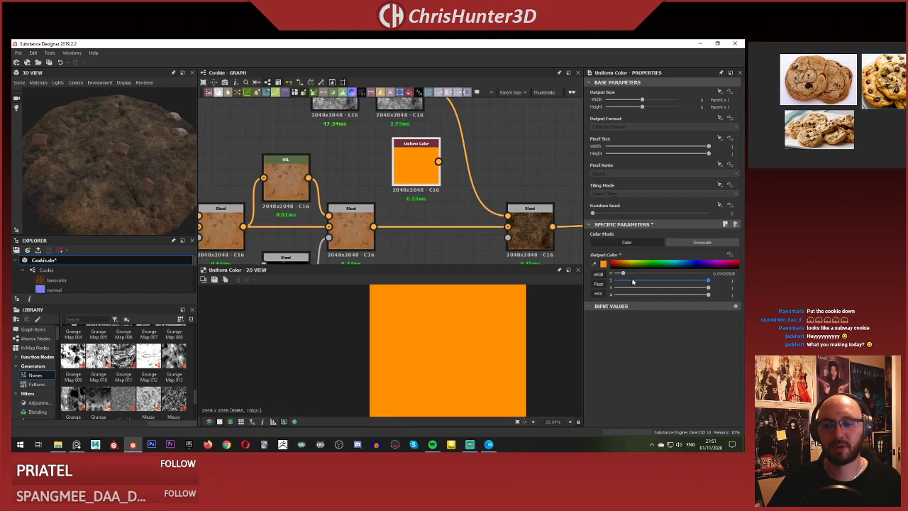
pyautogui.moveTo(628, 266); pyautogui.dragTo(623, 263)
# Connect the Uniform Color to the Multiply Blend's foreground and the Gradient Map to its opacity input.
pyautogui.scroll(-3, 426, 177)
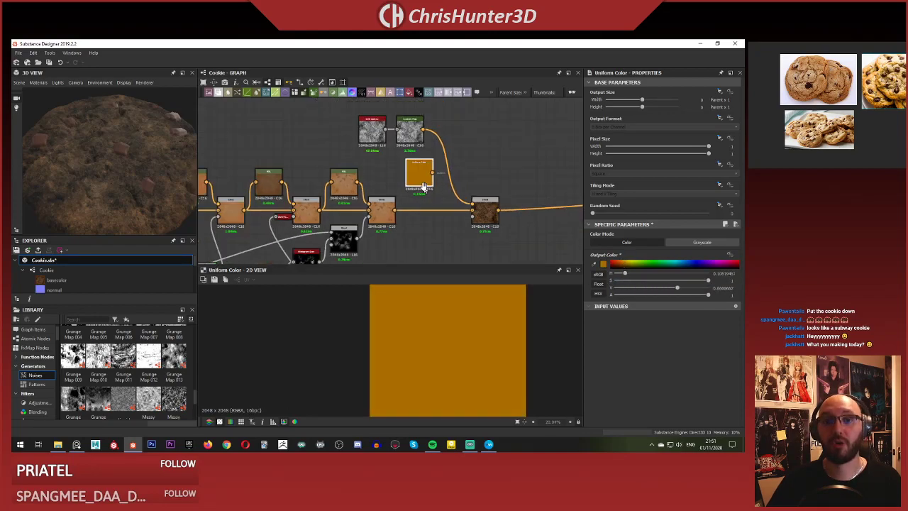
pyautogui.scroll(3, 430, 179)
pyautogui.moveTo(490, 216); pyautogui.dragTo(488, 220)
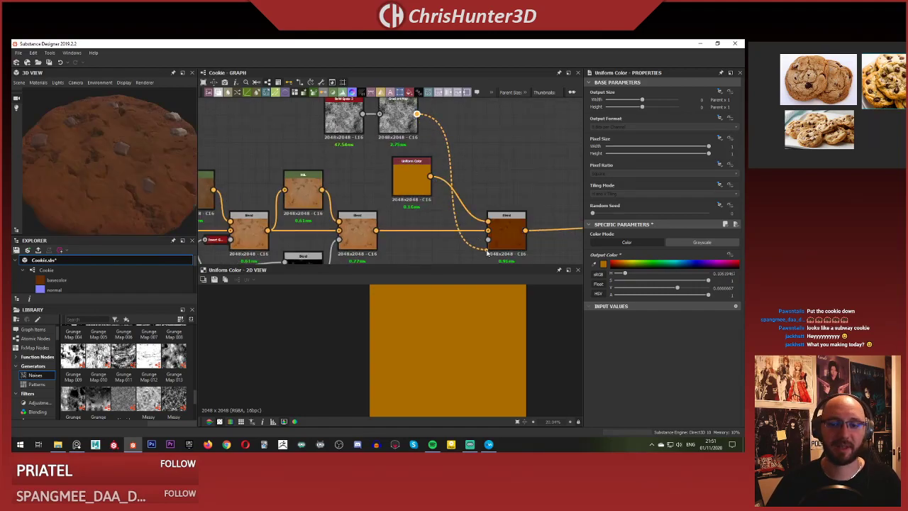
pyautogui.moveTo(488, 251); pyautogui.dragTo(488, 239)
pyautogui.moveTo(456, 154); pyautogui.dragTo(489, 173, button='middle')
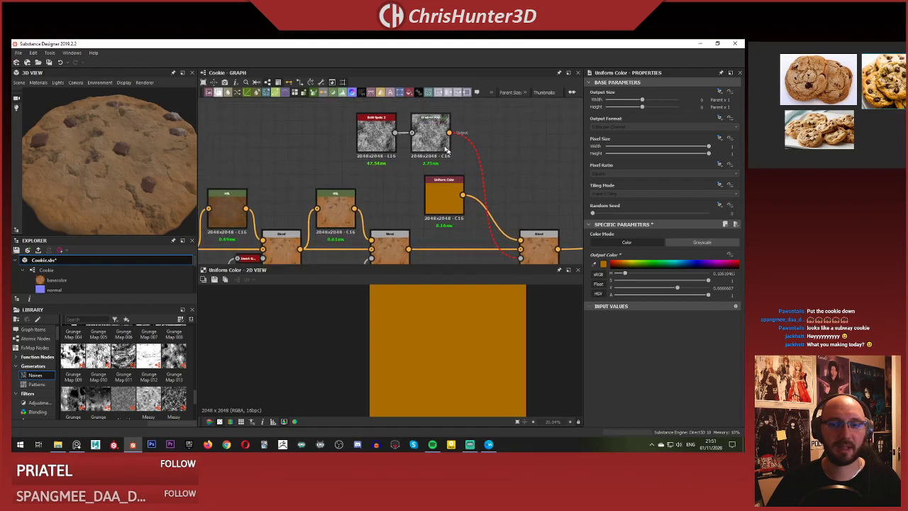
# Switch the Gradient Map to grayscale and connect BnW Spots 2 directly to the Multiply Blend's opacity input.
pyautogui.click(445, 150)
pyautogui.click(701, 243)
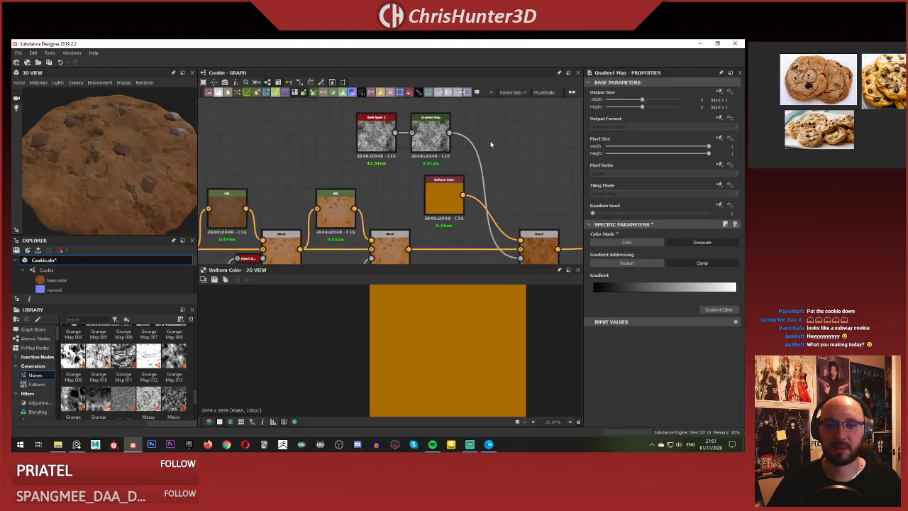
pyautogui.moveTo(524, 250); pyautogui.dragTo(522, 256)
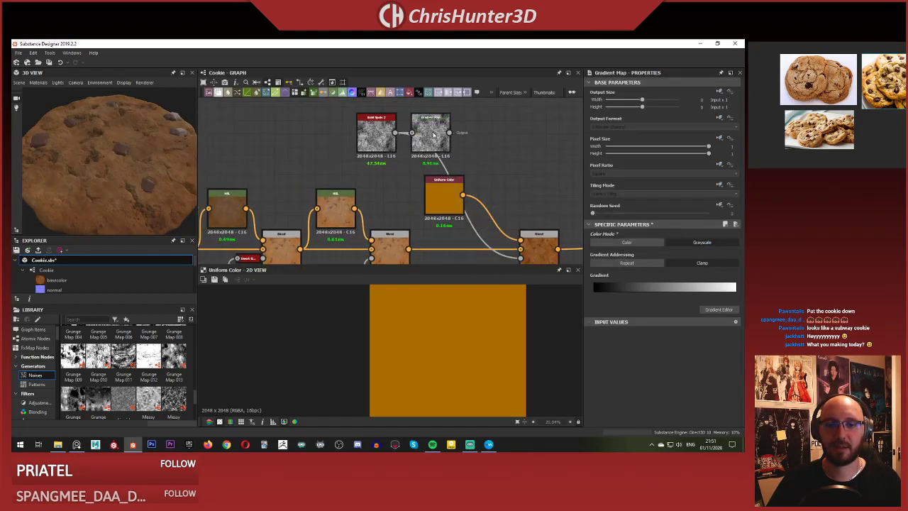
# Move the Gradient Map node away from BnW Spots 2, preview the Multiply Blend and inspect the tint on the cookie up close.
pyautogui.moveTo(433, 135); pyautogui.dragTo(487, 130)
pyautogui.moveTo(491, 213); pyautogui.dragTo(474, 160, button='middle')
pyautogui.doubleClick(522, 207)
pyautogui.scroll(2, 156, 187)
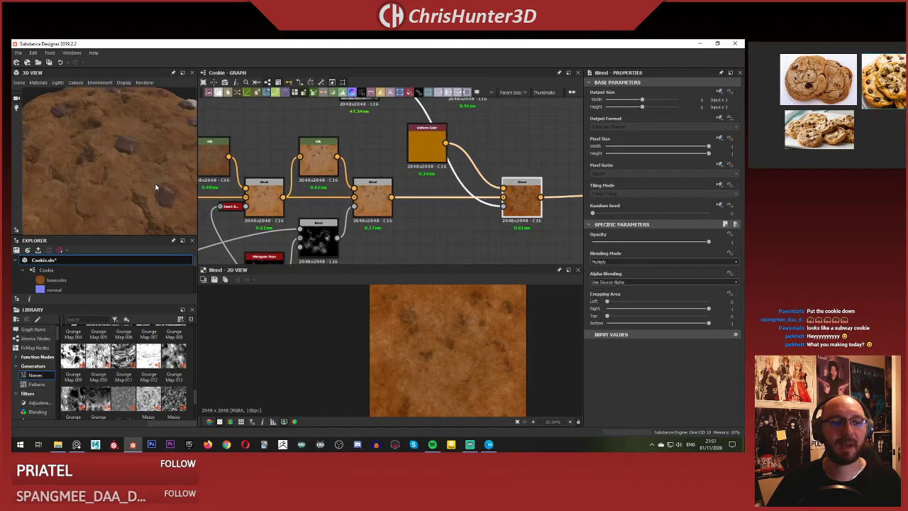
pyautogui.scroll(-1, 155, 188)
pyautogui.scroll(3, 133, 180)
pyautogui.scroll(-2, 133, 179)
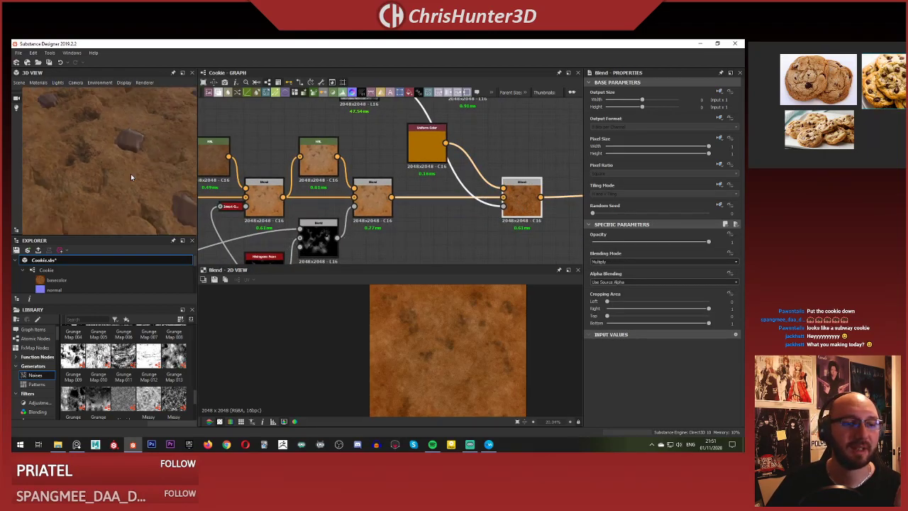
pyautogui.scroll(-3, 133, 173)
pyautogui.moveTo(134, 161); pyautogui.dragTo(121, 166)
pyautogui.scroll(-2, 120, 166)
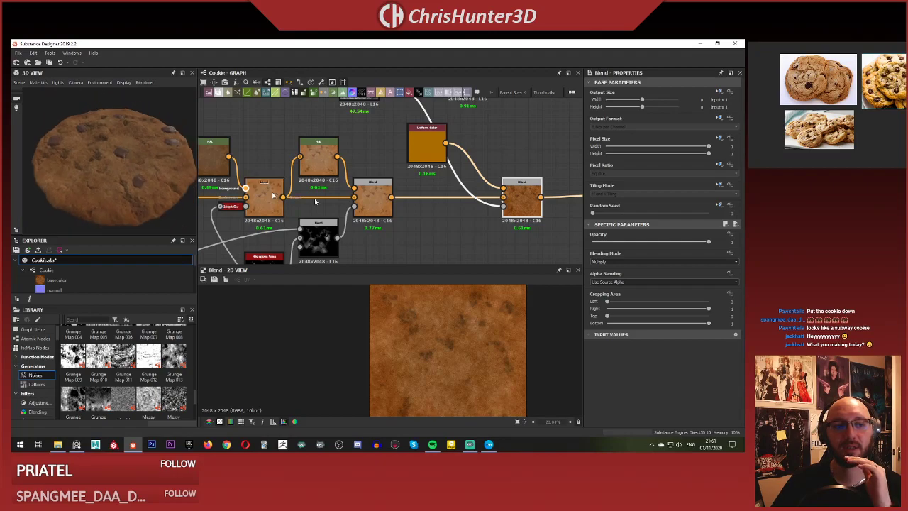
# Set the Multiply Blend's opacity to 0.42 and check the softened tint on the 3D cookie.
pyautogui.moveTo(619, 245); pyautogui.dragTo(642, 246)
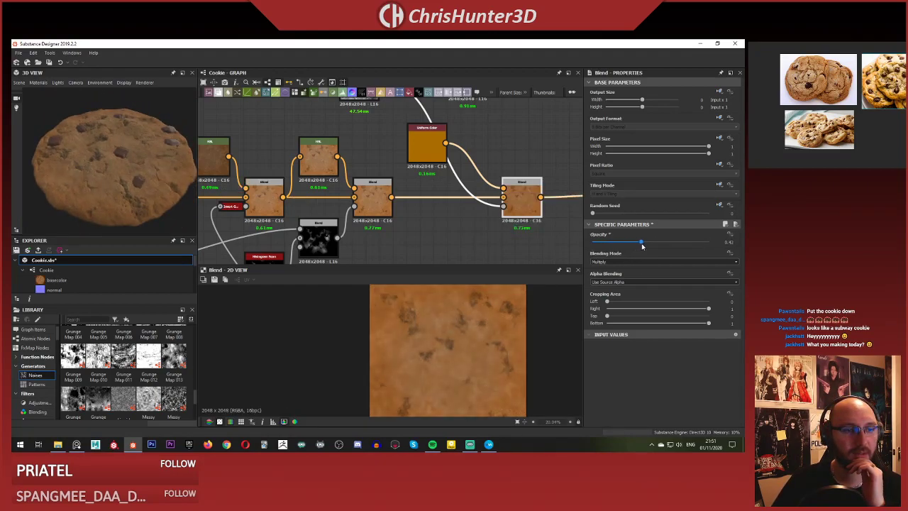
pyautogui.scroll(8, 124, 191)
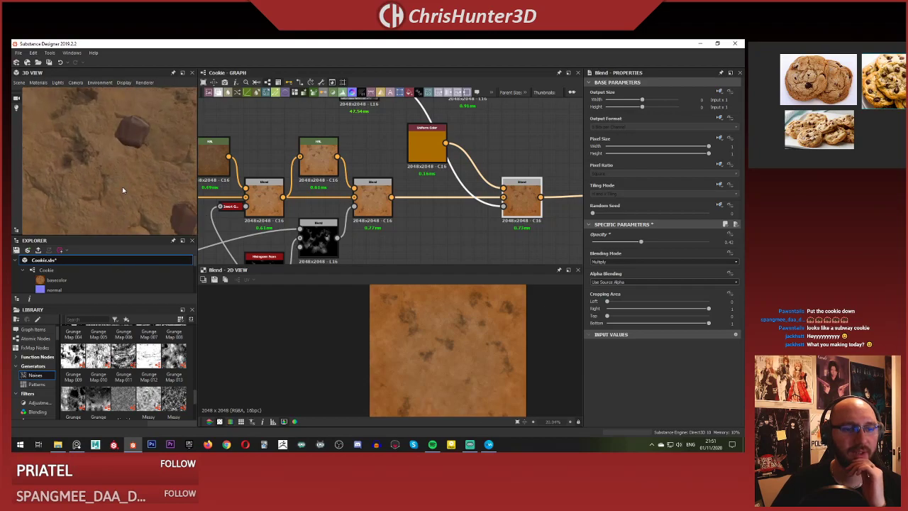
pyautogui.scroll(-8, 107, 185)
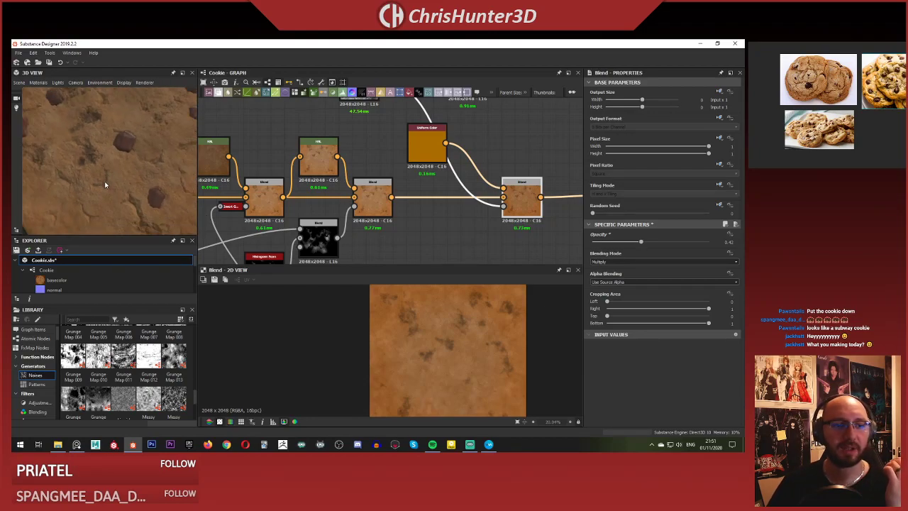
pyautogui.moveTo(125, 171); pyautogui.dragTo(135, 191)
pyautogui.scroll(3, 134, 186)
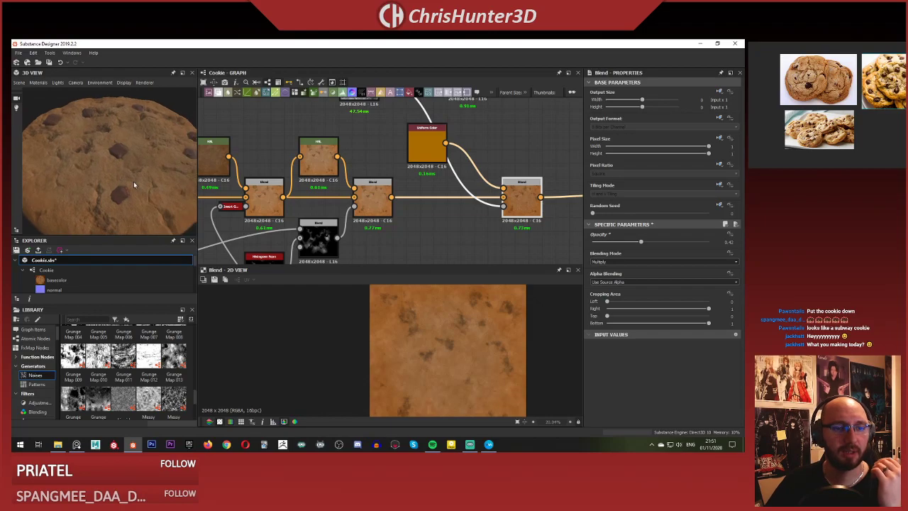
# Move the Uniform Color node up beside the Gradient Map, clearing the space above the Multiply Blend.
pyautogui.moveTo(421, 167); pyautogui.dragTo(410, 199, button='middle')
pyautogui.moveTo(415, 172); pyautogui.dragTo(468, 128)
pyautogui.moveTo(441, 184); pyautogui.dragTo(425, 232, button='middle')
pyautogui.scroll(-3, 426, 232)
pyautogui.scroll(5, 444, 141)
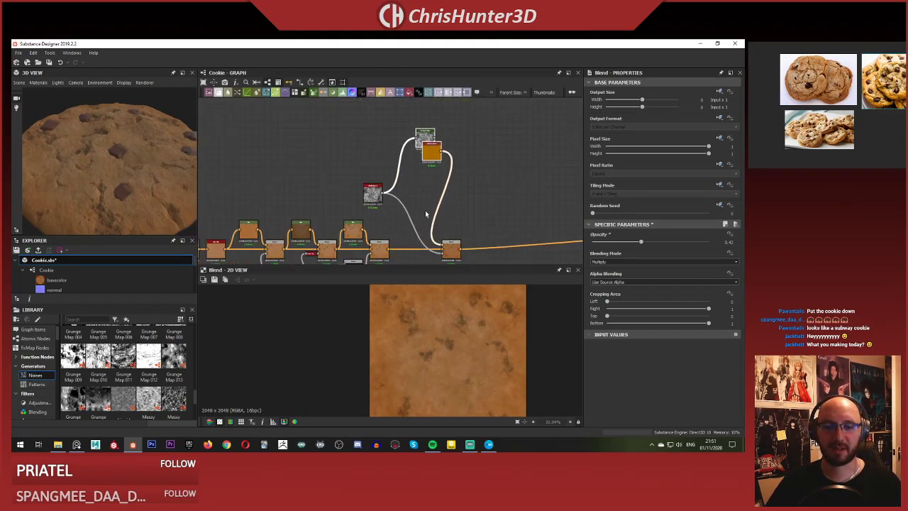
# Insert an HSL node between the preceding Blend and the Multiply Blend's foreground, with lightness 0.47.
pyautogui.press('space')
pyautogui.write('hsl')
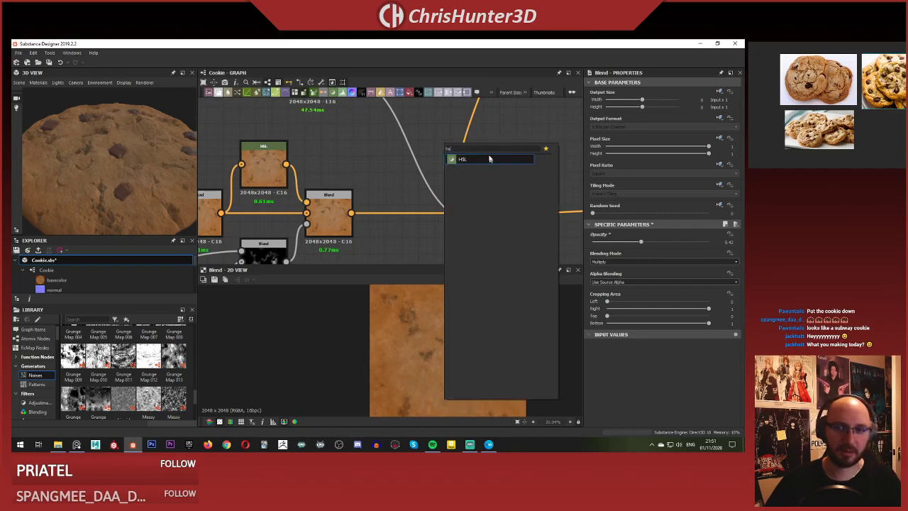
pyautogui.click(486, 157)
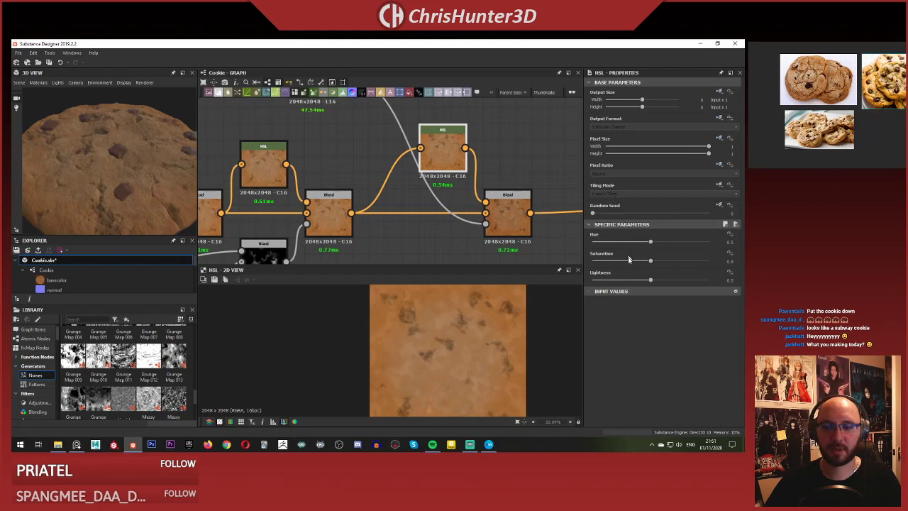
pyautogui.moveTo(648, 281); pyautogui.dragTo(645, 281)
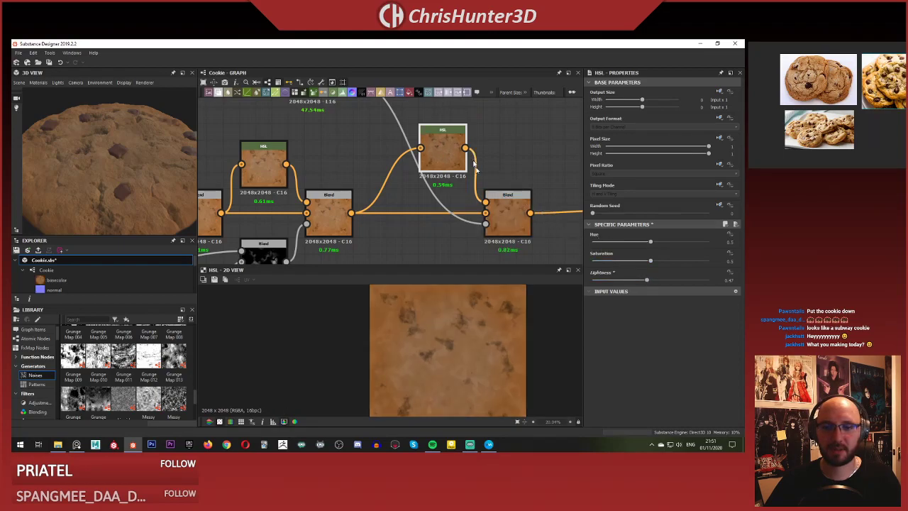
# Compare the Multiply Blend's output with the preceding Blend and examine the dough colour on the 3D cookie.
pyautogui.click(502, 210)
pyautogui.doubleClick(328, 211)
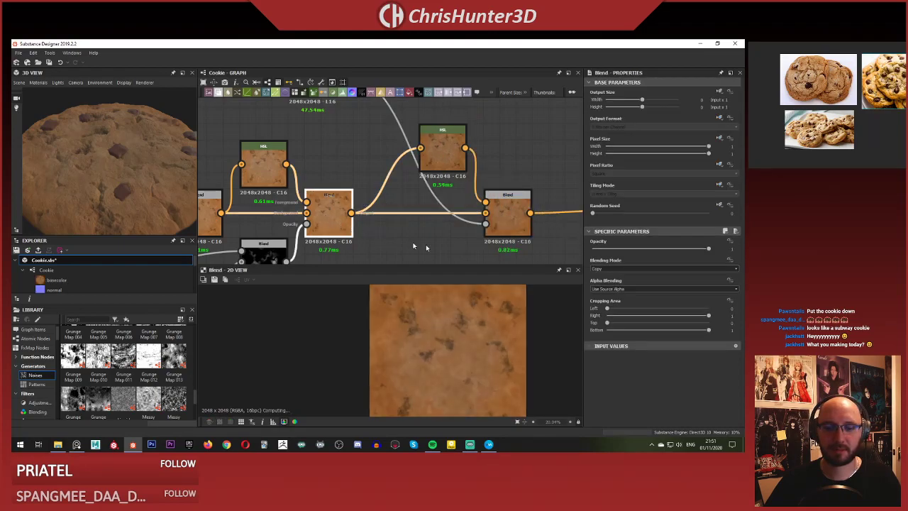
pyautogui.doubleClick(500, 212)
pyautogui.scroll(6, 496, 333)
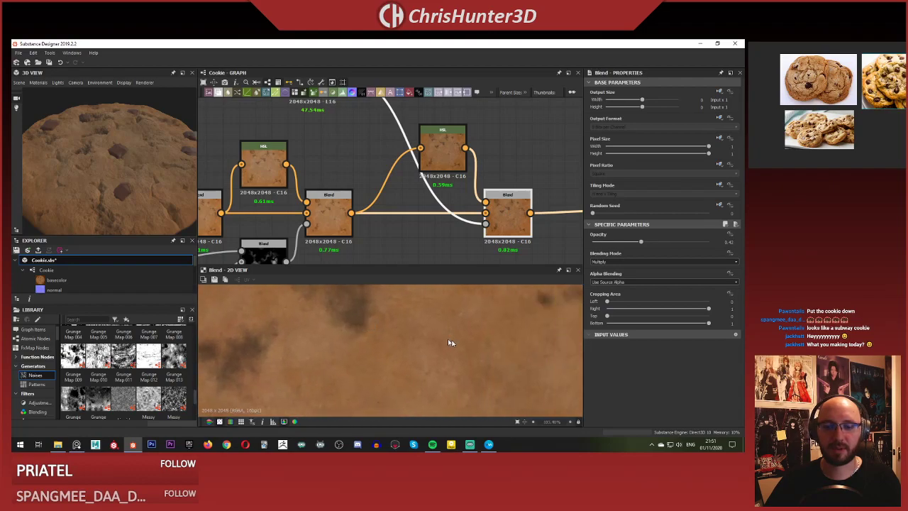
pyautogui.scroll(-2, 482, 341)
pyautogui.scroll(-1, 465, 343)
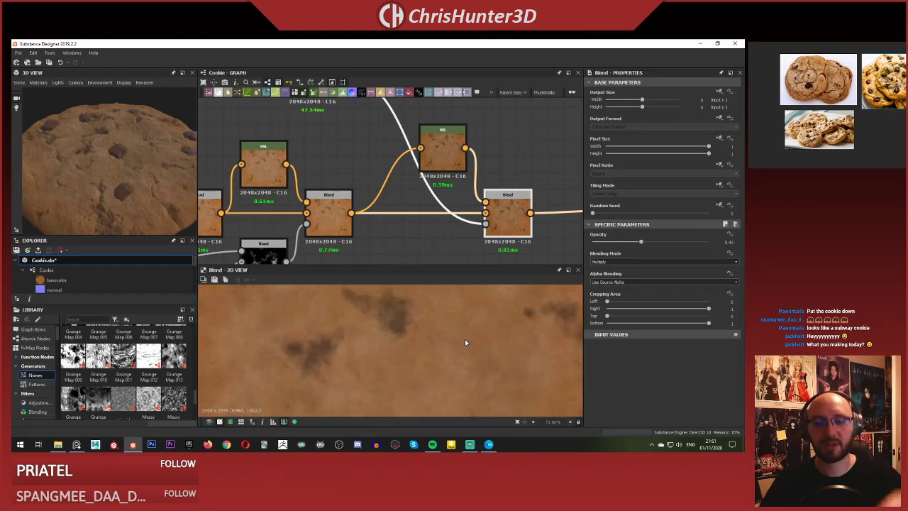
pyautogui.doubleClick(314, 216)
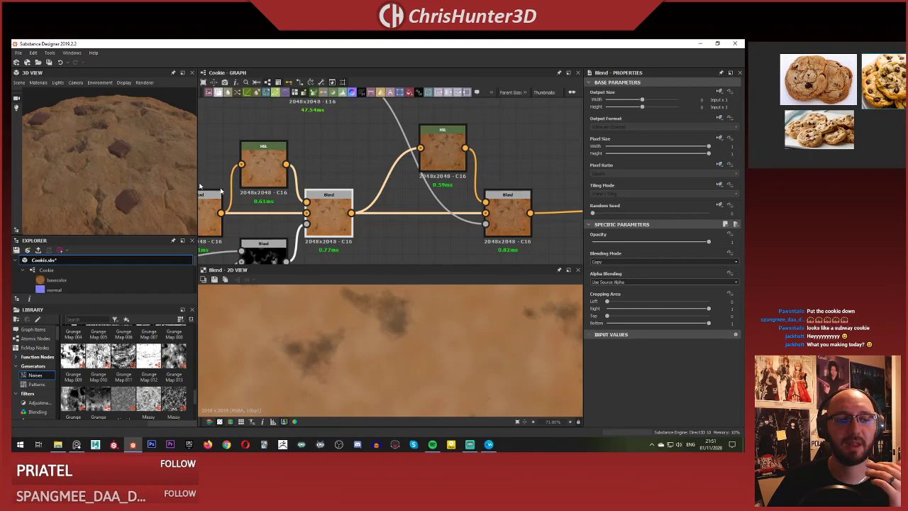
pyautogui.doubleClick(496, 217)
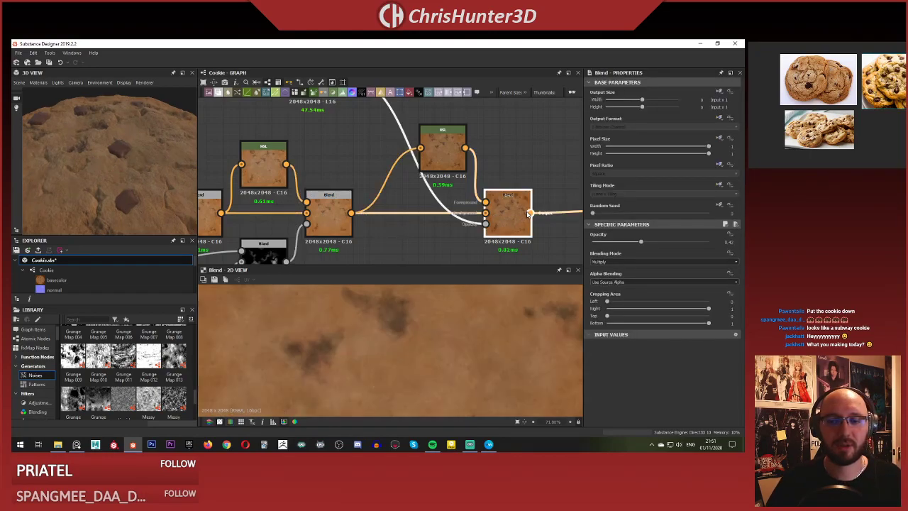
pyautogui.scroll(-5, 110, 198)
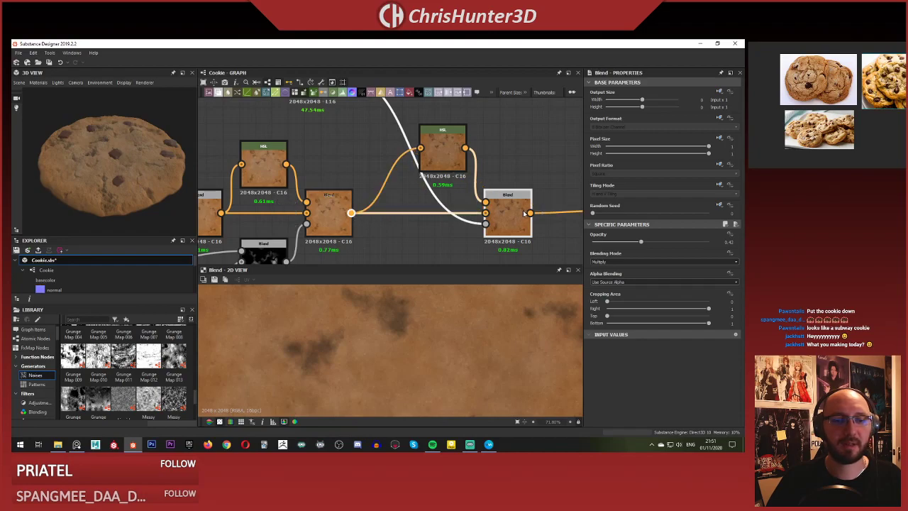
pyautogui.scroll(4, 146, 183)
pyautogui.moveTo(146, 185); pyautogui.dragTo(105, 138)
pyautogui.scroll(-3, 107, 139)
pyautogui.scroll(-4, 397, 179)
pyautogui.scroll(3, 396, 177)
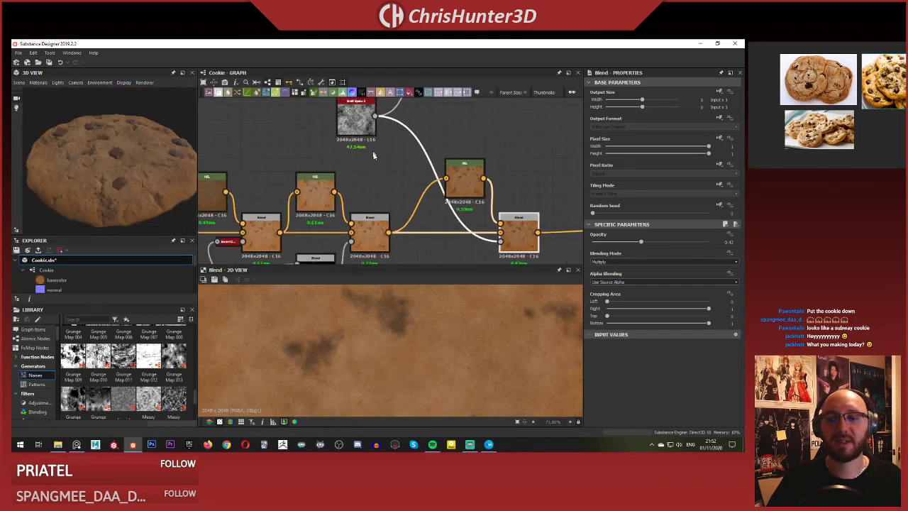
# Move BnW Spots 2 further from the Multiply Blend and connect it to a new Levels node beside it.
pyautogui.moveTo(344, 165); pyautogui.dragTo(362, 198, button='middle')
pyautogui.scroll(-1, 363, 196)
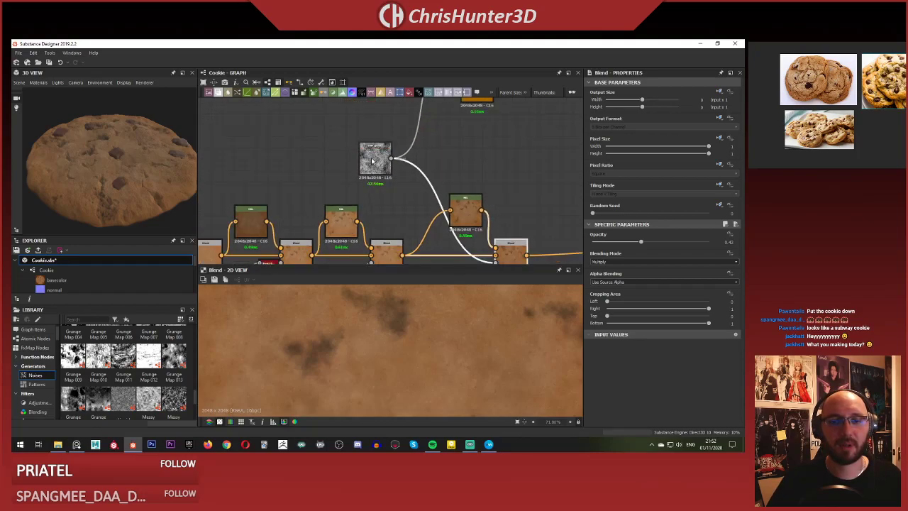
pyautogui.moveTo(374, 159); pyautogui.dragTo(330, 154)
pyautogui.doubleClick(331, 154)
pyautogui.press('space')
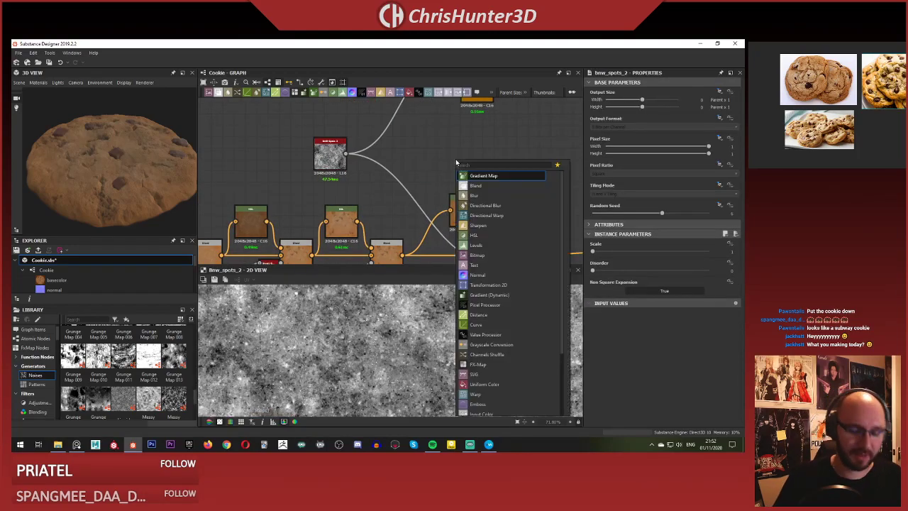
pyautogui.write('lev')
pyautogui.press('Return')
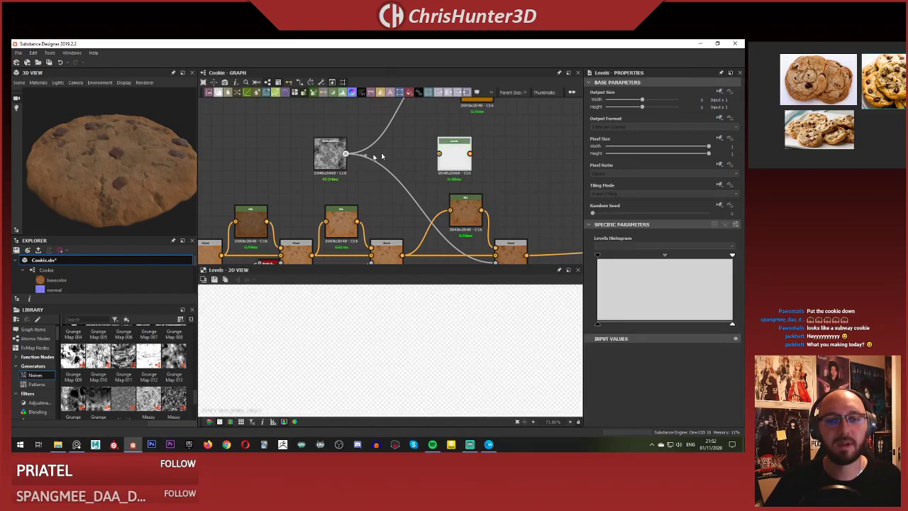
pyautogui.moveTo(381, 156); pyautogui.dragTo(406, 158)
pyautogui.moveTo(435, 183); pyautogui.dragTo(425, 157, button='middle')
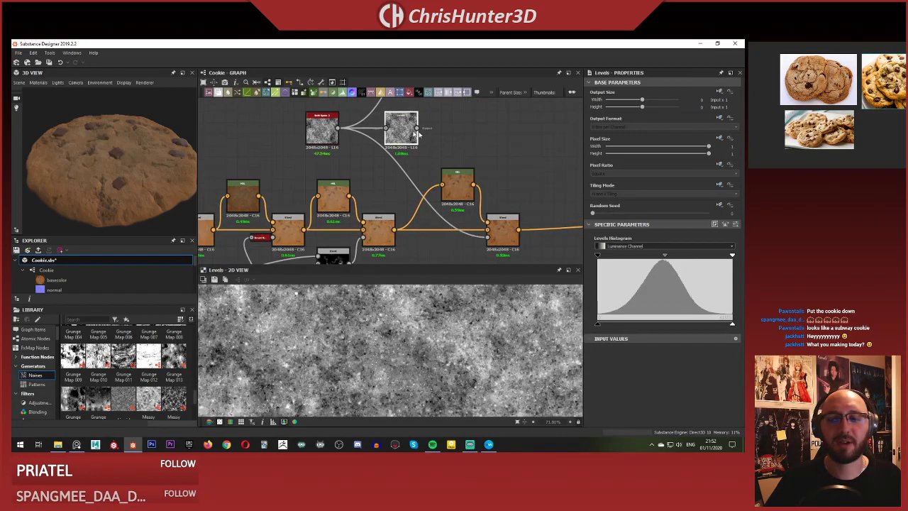
# Increase the Levels contrast by moving its input black and white points inward, and connect it to the Multiply Blend's opacity.
pyautogui.moveTo(615, 256); pyautogui.dragTo(647, 254)
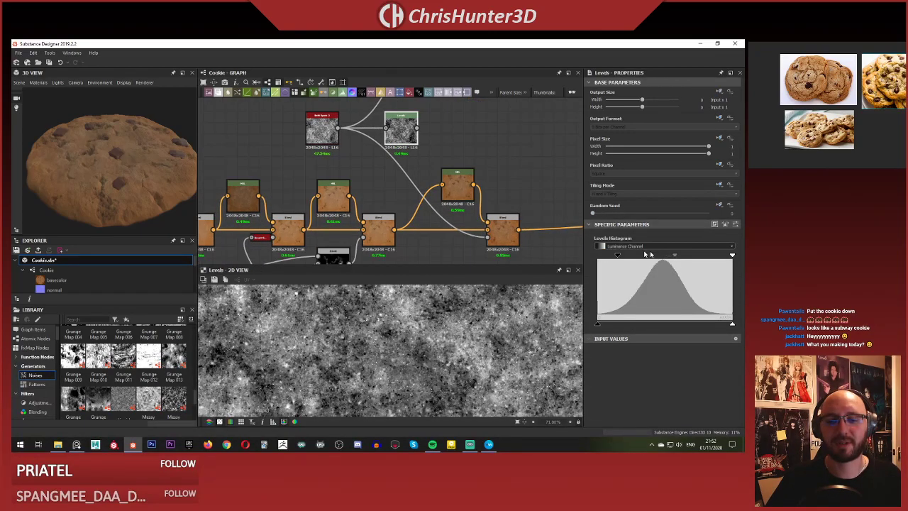
pyautogui.moveTo(716, 257); pyautogui.dragTo(700, 256)
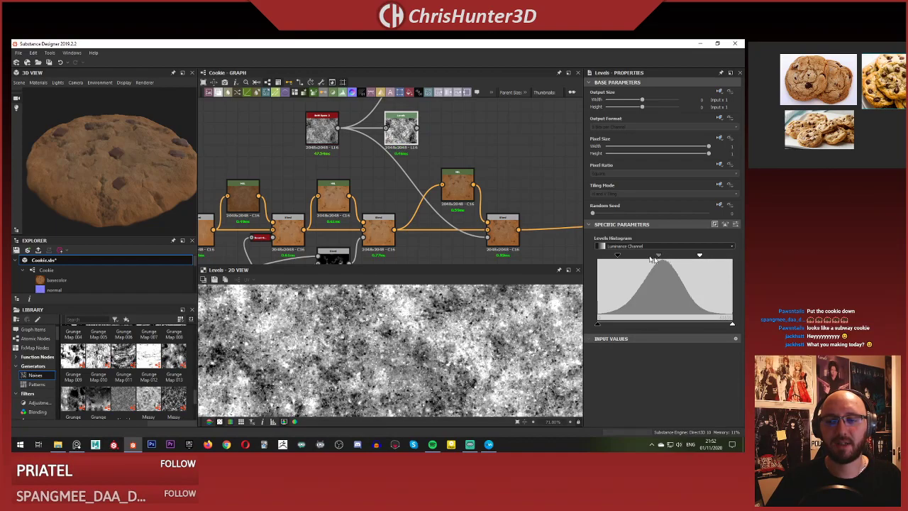
pyautogui.scroll(-3, 422, 137)
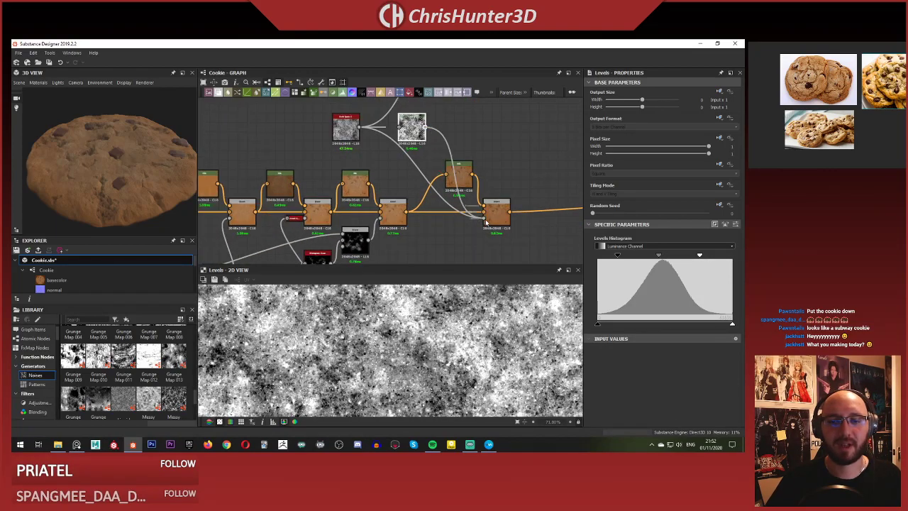
pyautogui.moveTo(486, 222); pyautogui.dragTo(435, 214)
# Inspect the noise-masked darkening on the cookie and compare the Multiply Blend with the preceding Blend.
pyautogui.scroll(6, 129, 167)
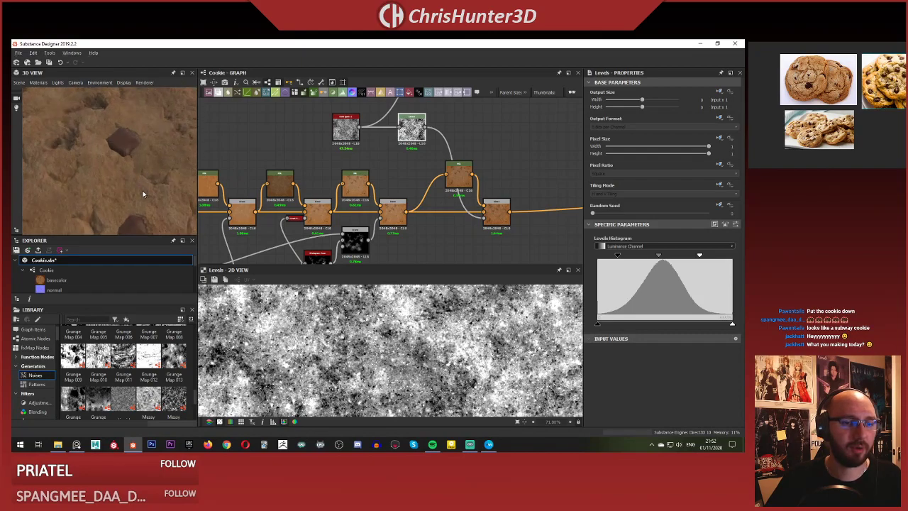
pyautogui.moveTo(90, 141); pyautogui.dragTo(92, 106)
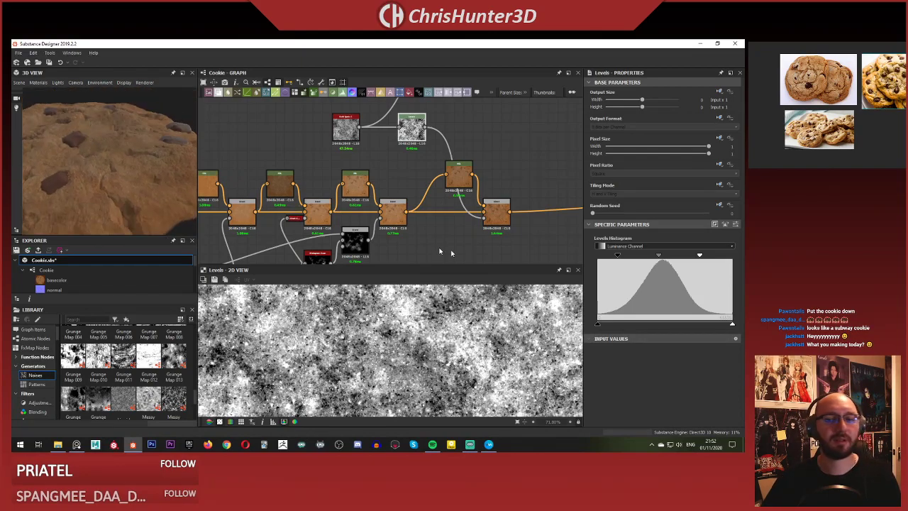
pyautogui.doubleClick(487, 210)
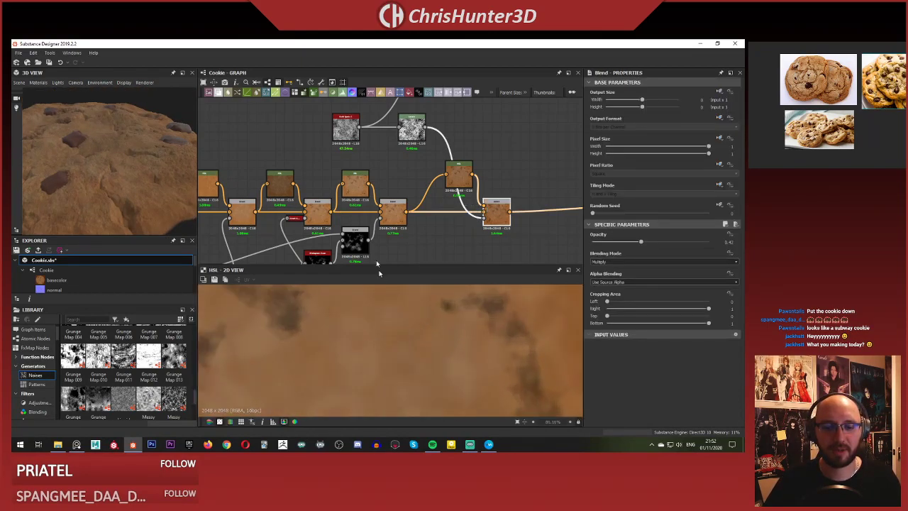
pyautogui.doubleClick(393, 210)
pyautogui.doubleClick(496, 213)
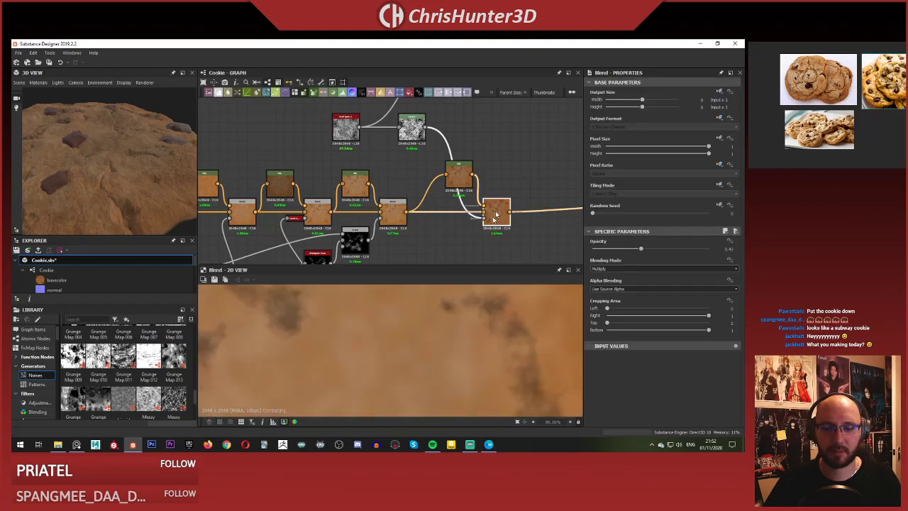
pyautogui.doubleClick(393, 210)
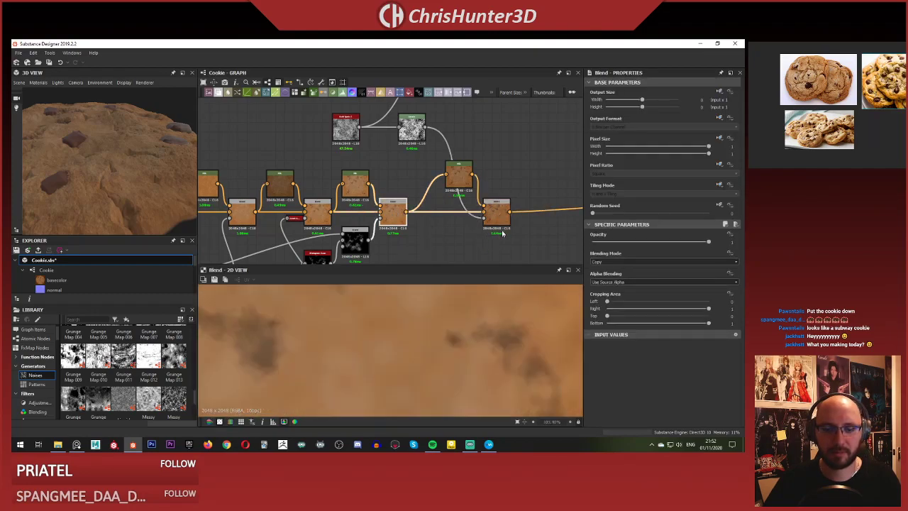
pyautogui.doubleClick(496, 213)
pyautogui.moveTo(84, 184); pyautogui.dragTo(124, 172)
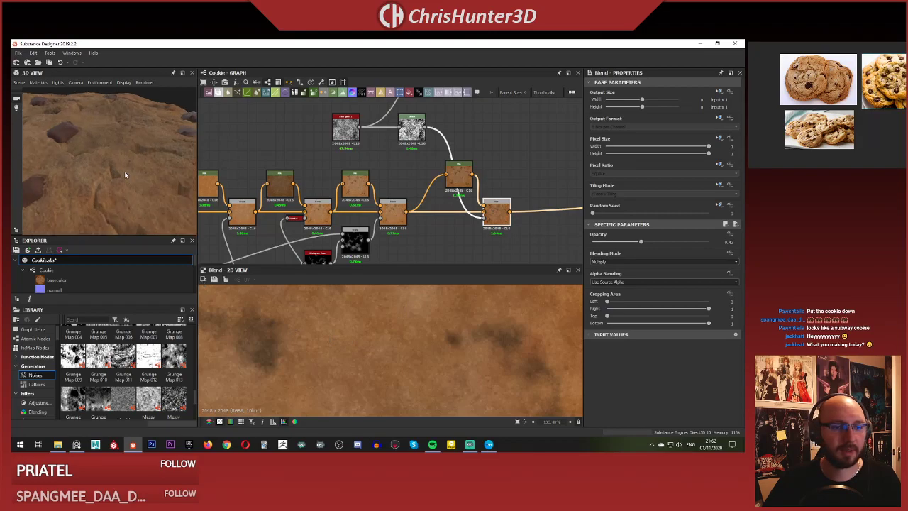
pyautogui.scroll(3, 120, 182)
pyautogui.scroll(-2, 119, 181)
# Shift the Levels midpoint slightly toward the white point and check the Multiply Blend's result on the cookie against the preceding Blend.
pyautogui.click(408, 135)
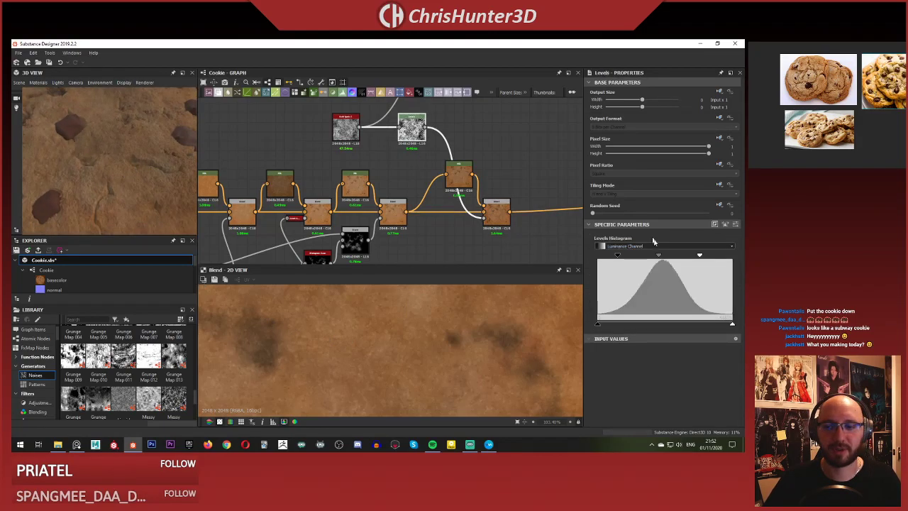
pyautogui.moveTo(665, 257)
pyautogui.mouseDown()
pyautogui.moveTo(644, 255)
pyautogui.moveTo(663, 254)
pyautogui.mouseUp()
pyautogui.scroll(-1, 137, 179)
pyautogui.scroll(-2, 138, 179)
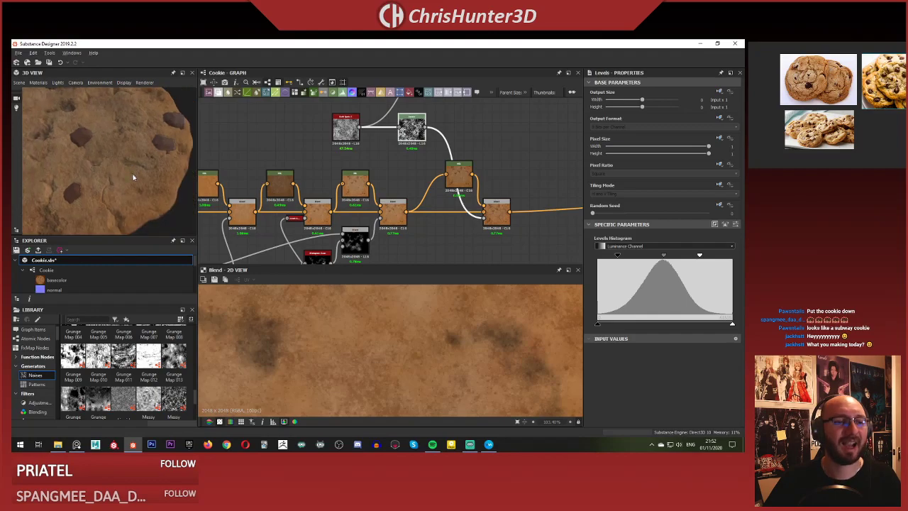
pyautogui.moveTo(132, 173); pyautogui.dragTo(127, 212)
pyautogui.scroll(-2, 81, 155)
pyautogui.scroll(-4, 362, 338)
pyautogui.scroll(2, 362, 337)
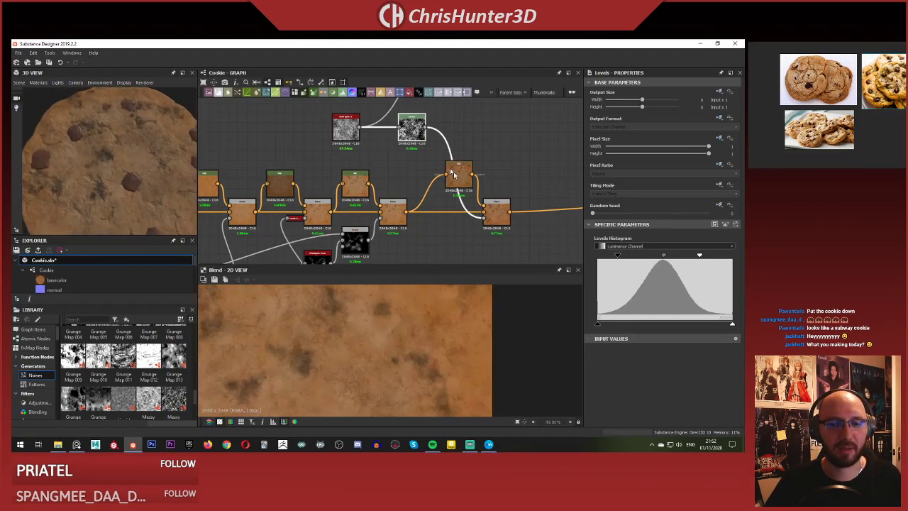
pyautogui.click(401, 216)
pyautogui.doubleClick(504, 211)
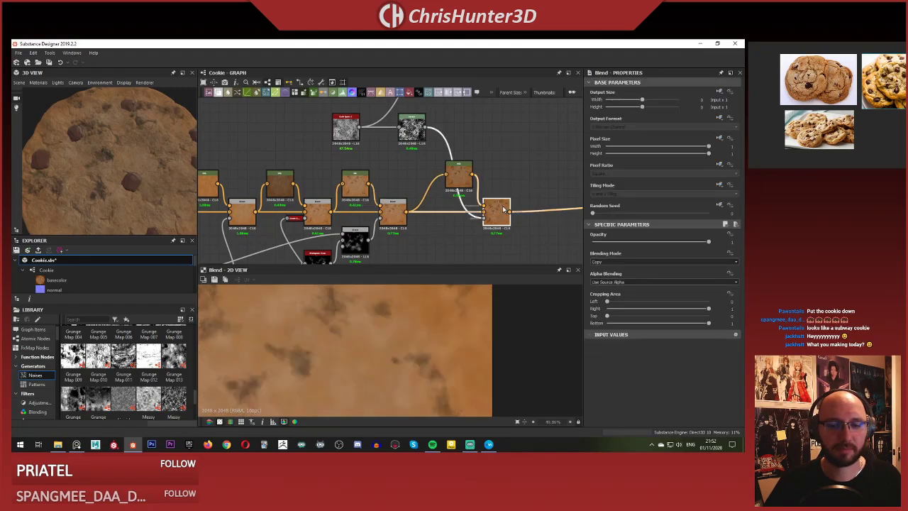
# Try the Multiply Blend at opacity 1 and set it to 0.44.
pyautogui.scroll(2, 282, 321)
pyautogui.scroll(-4, 384, 347)
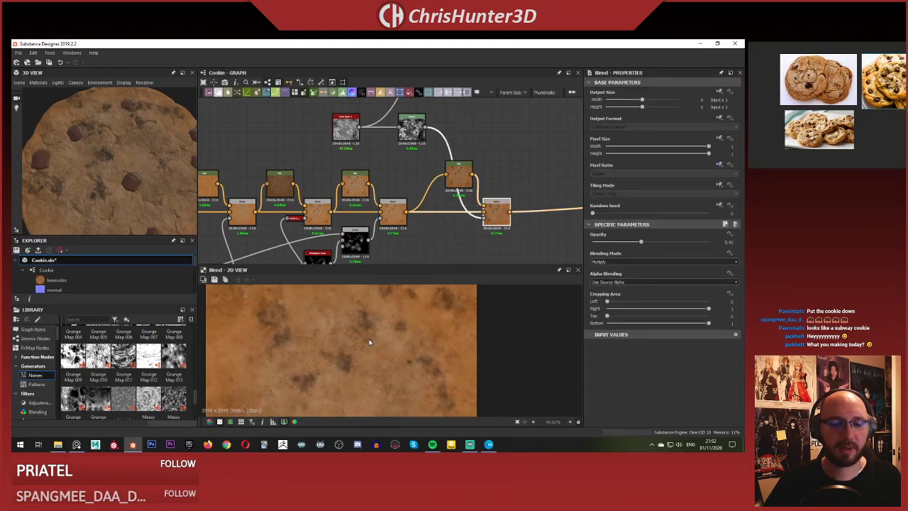
pyautogui.scroll(2, 488, 184)
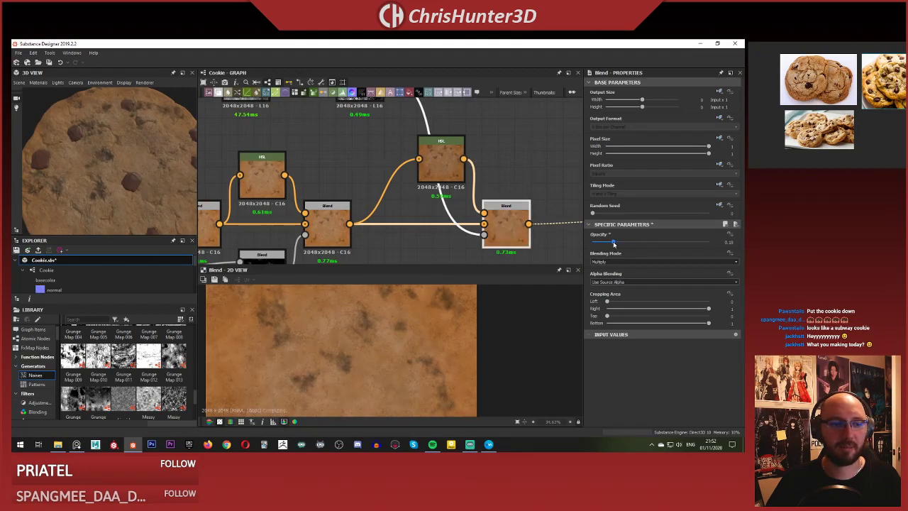
pyautogui.moveTo(614, 244); pyautogui.dragTo(720, 250)
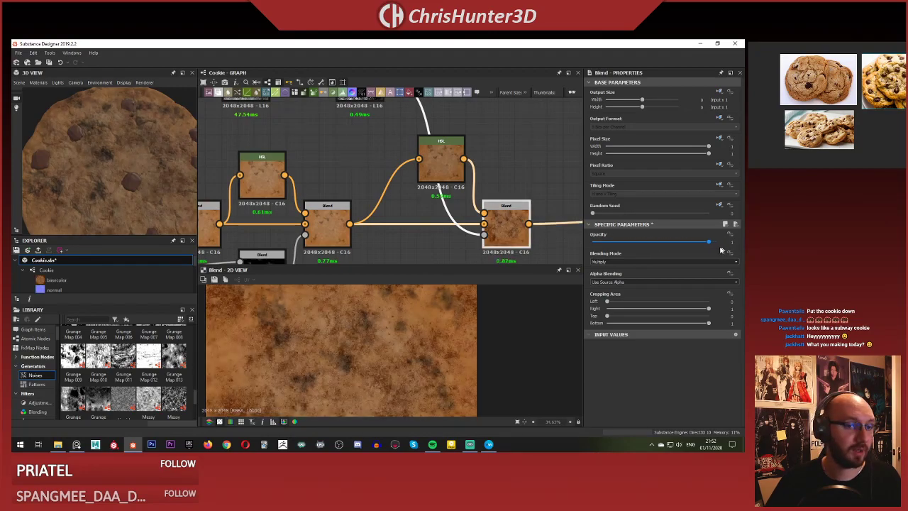
pyautogui.moveTo(654, 257)
pyautogui.mouseDown()
pyautogui.moveTo(623, 261)
pyautogui.moveTo(646, 261)
pyautogui.mouseUp()
# Inspect the darkened speckles on the cookie's surface up close and from several angles.
pyautogui.scroll(5, 79, 164)
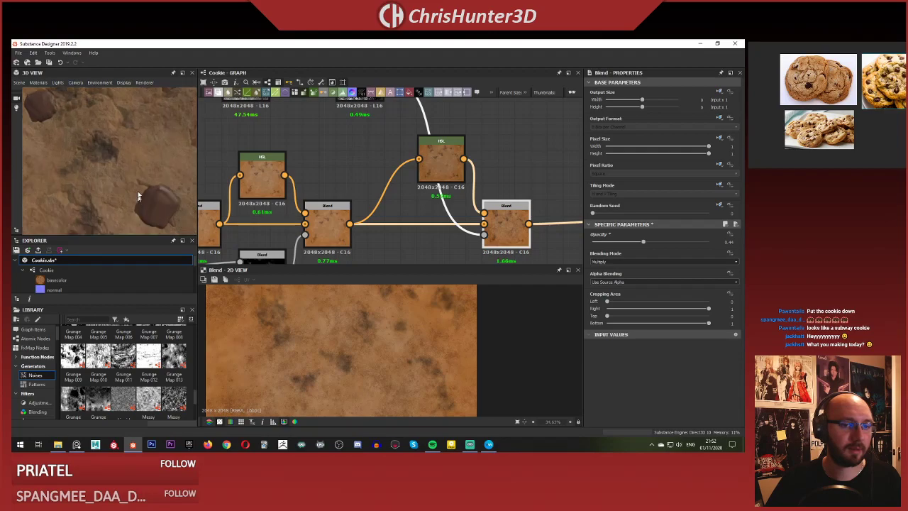
pyautogui.scroll(2, 80, 164)
pyautogui.moveTo(136, 183); pyautogui.dragTo(95, 178, button='middle')
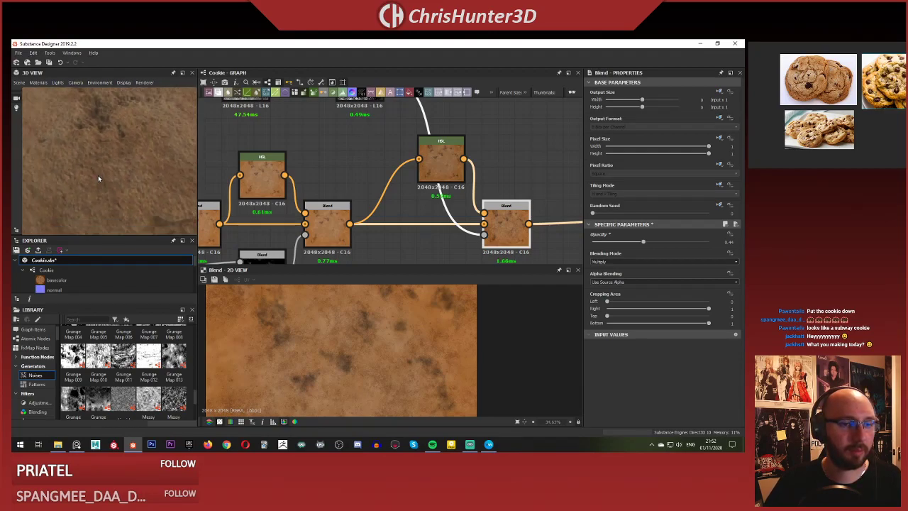
pyautogui.scroll(-3, 96, 165)
pyautogui.scroll(-10, 95, 165)
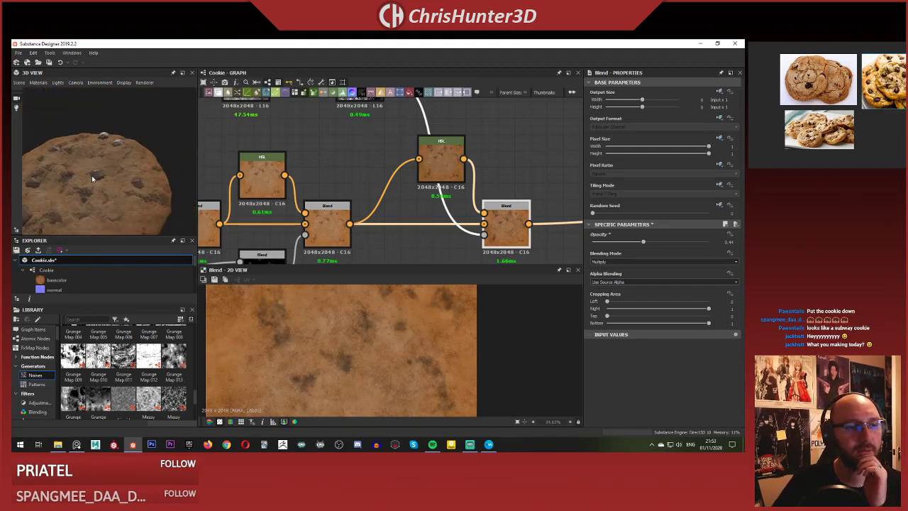
pyautogui.moveTo(121, 171); pyautogui.dragTo(105, 198)
pyautogui.scroll(-2, 89, 181)
pyautogui.scroll(4, 105, 198)
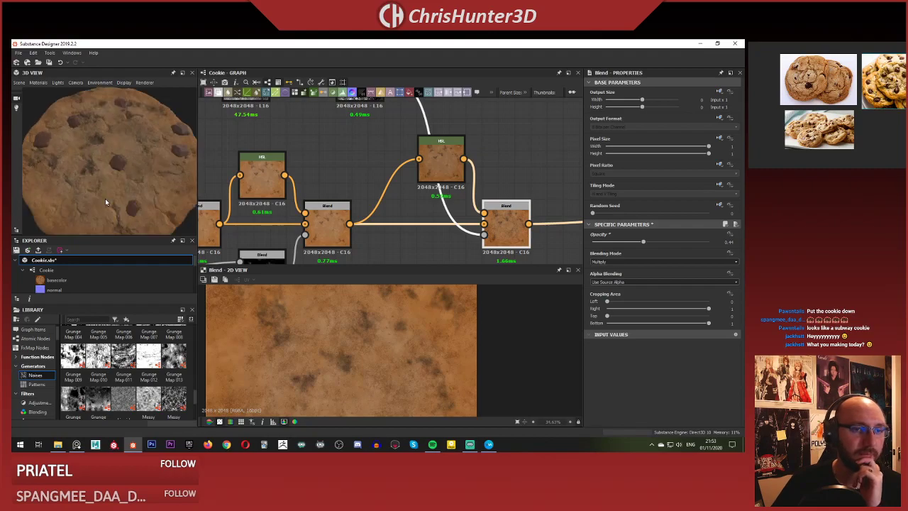
pyautogui.scroll(-4, 100, 164)
pyautogui.moveTo(100, 163); pyautogui.dragTo(138, 179)
# Compare the full texture of the Multiply Blend with the preceding Blend and check the result on the 3D cookie.
pyautogui.doubleClick(320, 224)
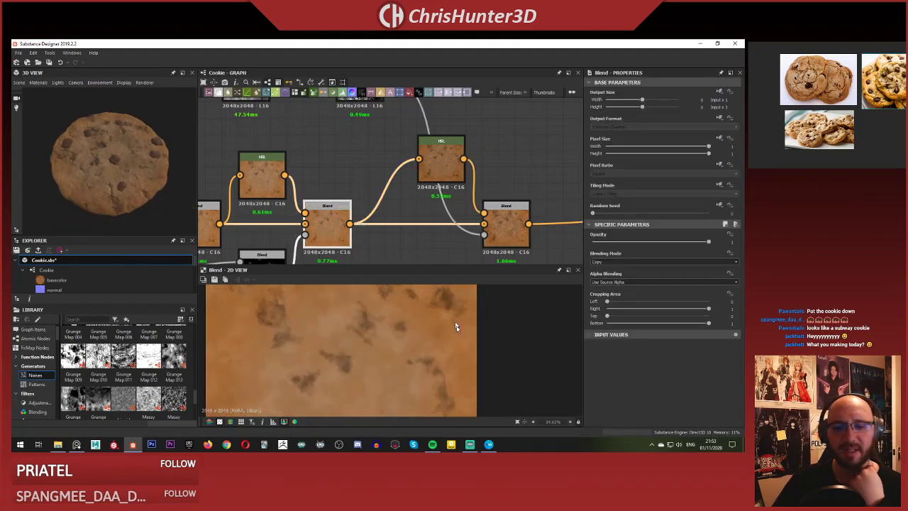
pyautogui.press('f')
pyautogui.doubleClick(503, 227)
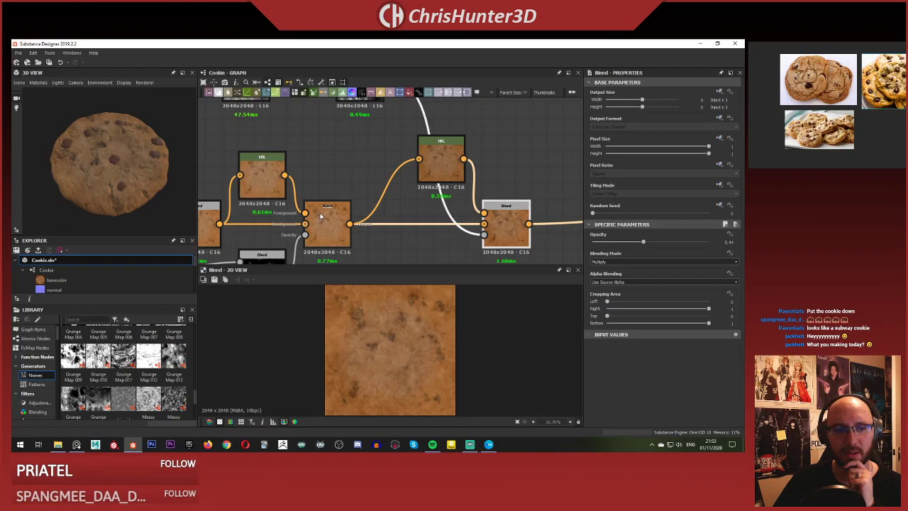
pyautogui.doubleClick(321, 217)
pyautogui.doubleClick(506, 229)
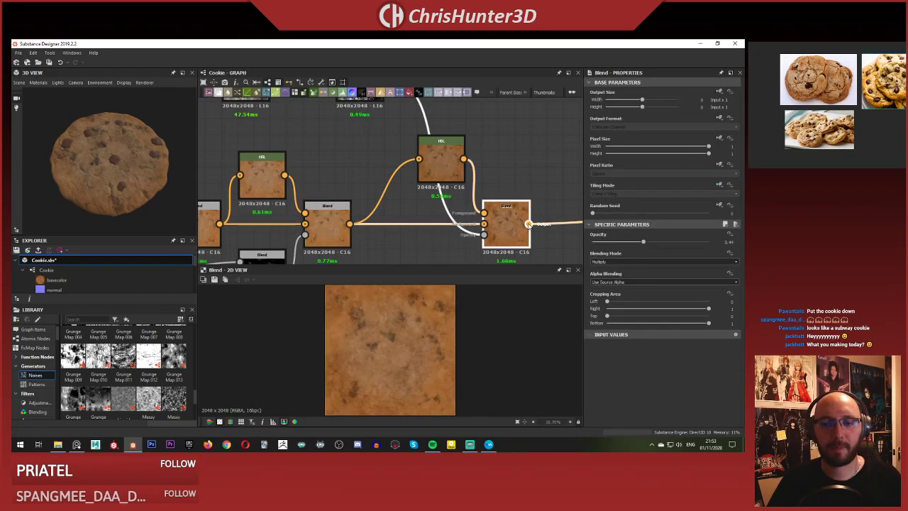
pyautogui.moveTo(528, 225)
pyautogui.keyDown('shift'); pyautogui.mouseDown()
pyautogui.moveTo(463, 214)
pyautogui.moveTo(351, 225)
pyautogui.moveTo(529, 224)
pyautogui.mouseUp(); pyautogui.keyUp('shift')
pyautogui.scroll(3, 178, 186)
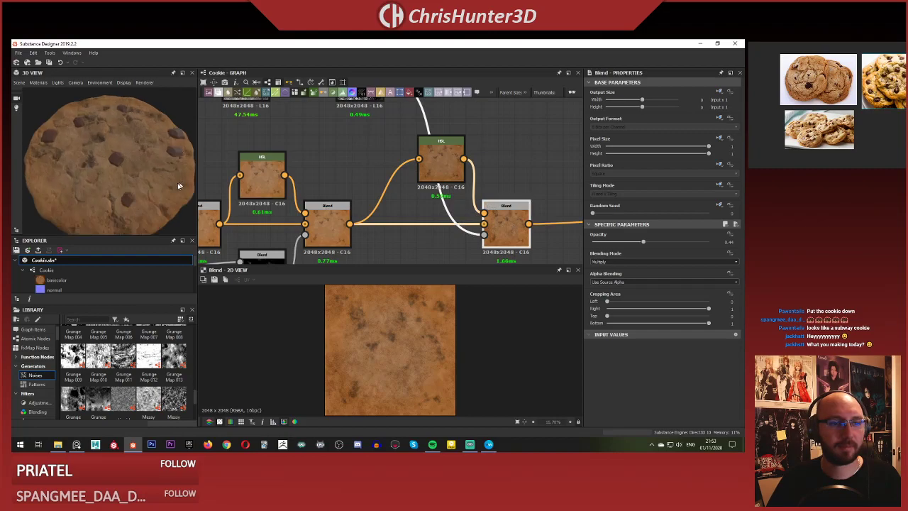
pyautogui.scroll(4, 179, 186)
pyautogui.moveTo(118, 171); pyautogui.dragTo(130, 154)
pyautogui.scroll(-6, 129, 154)
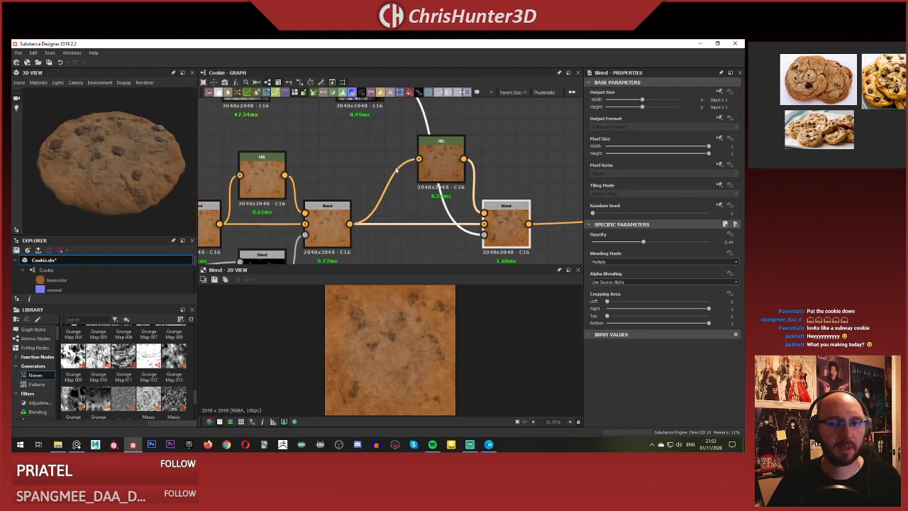
# Raise the lightness of the HSL node feeding the Multiply Blend to about 0.62.
pyautogui.click(396, 170)
pyautogui.scroll(-2, 350, 154)
pyautogui.moveTo(350, 155); pyautogui.dragTo(359, 183, button='middle')
pyautogui.scroll(1, 359, 182)
pyautogui.click(366, 124)
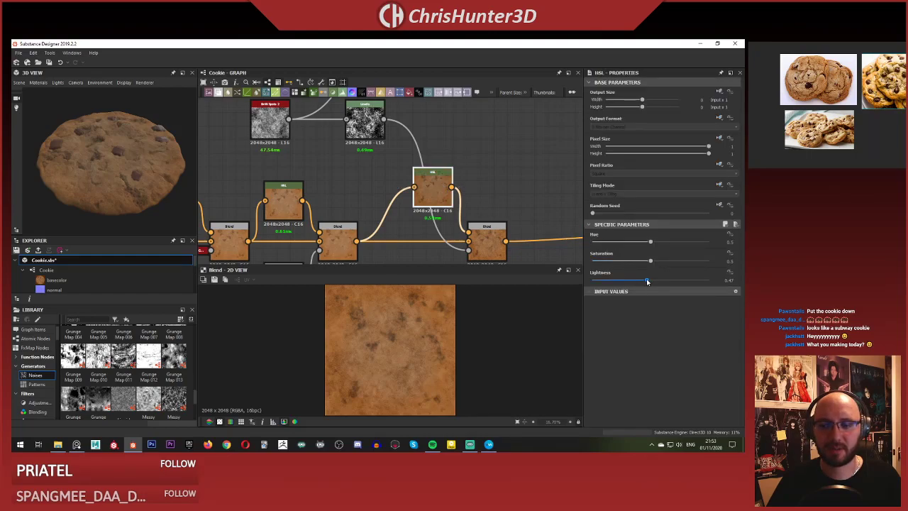
pyautogui.moveTo(647, 282); pyautogui.dragTo(668, 282)
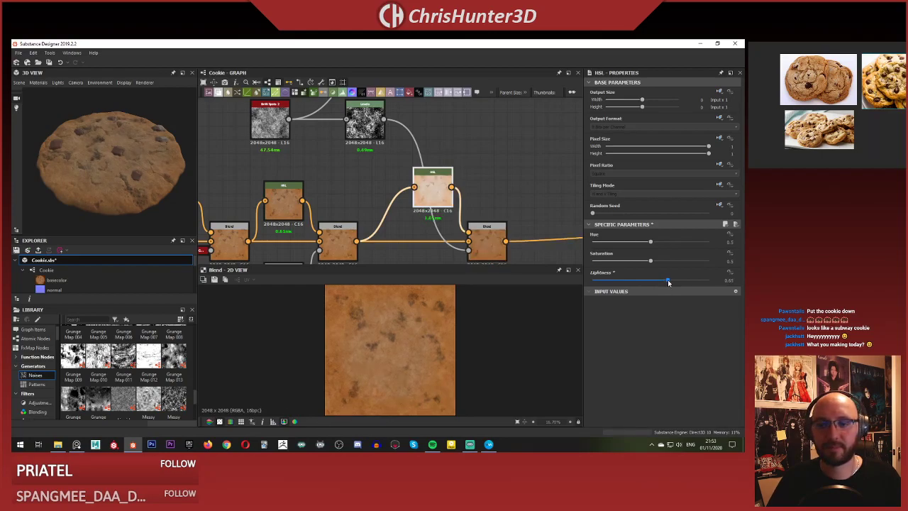
# Set the last Blend's opacity to 1 and its blending mode to Copy.
pyautogui.click(487, 243)
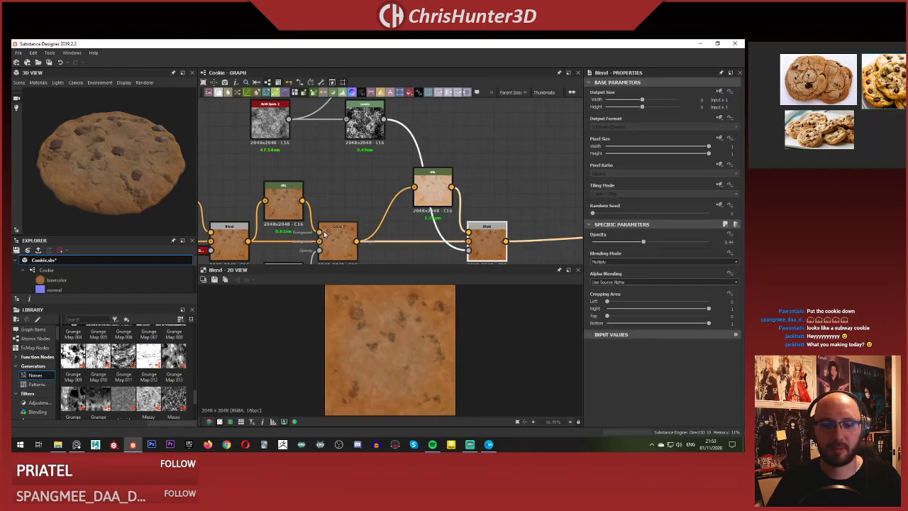
pyautogui.scroll(3, 405, 354)
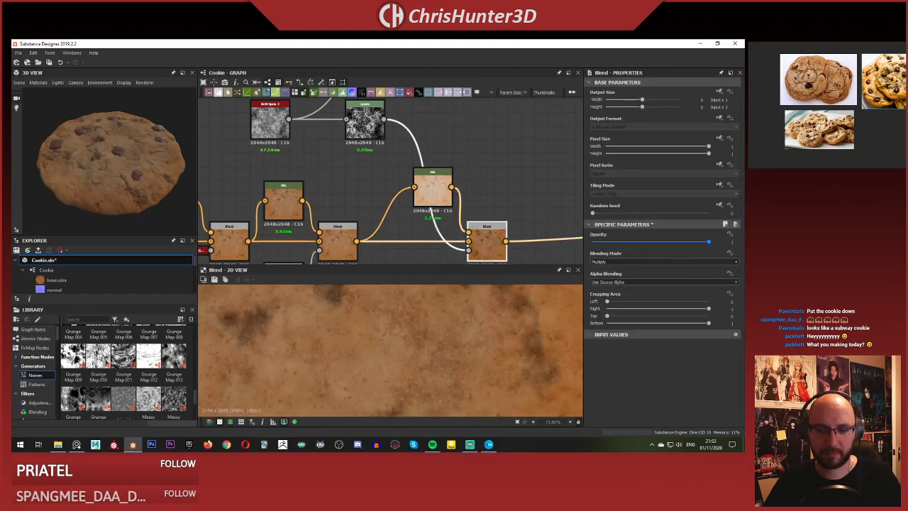
pyautogui.click(626, 269)
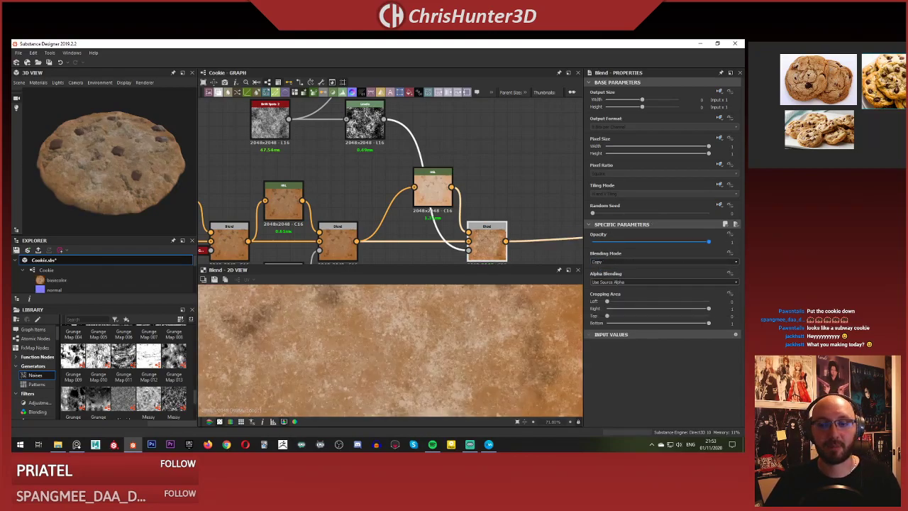
pyautogui.scroll(-3, 446, 217)
pyautogui.scroll(4, 431, 234)
# Set the lightness of the HSL node feeding the last Blend to 0.47 and check the dough colour on the cookie.
pyautogui.click(442, 166)
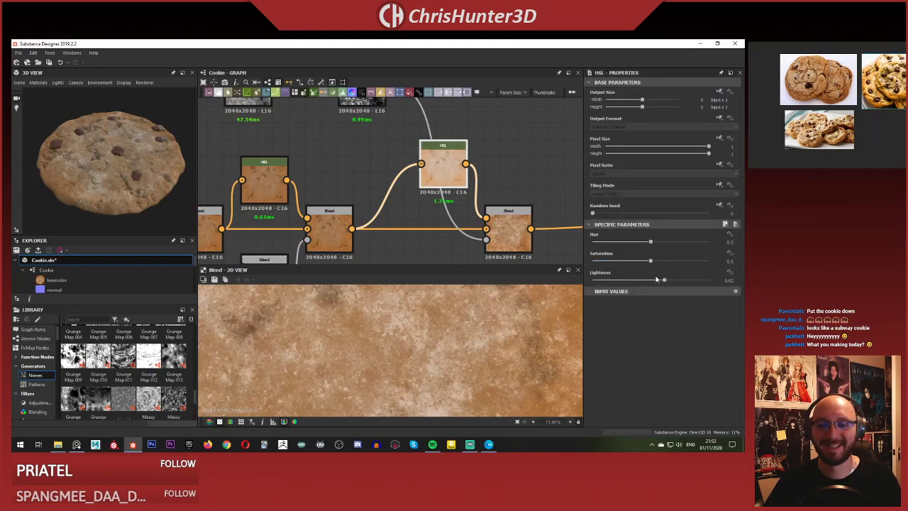
pyautogui.moveTo(661, 281); pyautogui.dragTo(647, 280)
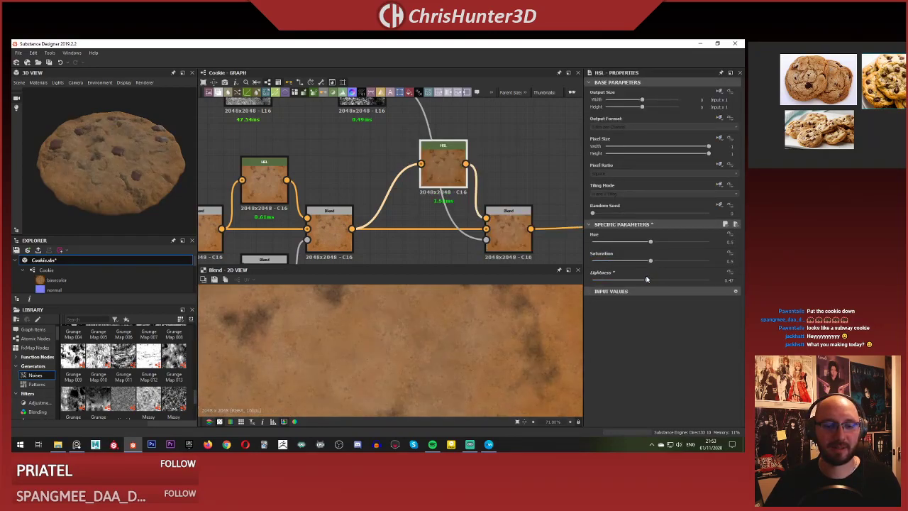
pyautogui.scroll(4, 132, 175)
pyautogui.moveTo(127, 175); pyautogui.dragTo(126, 169)
pyautogui.scroll(-4, 118, 157)
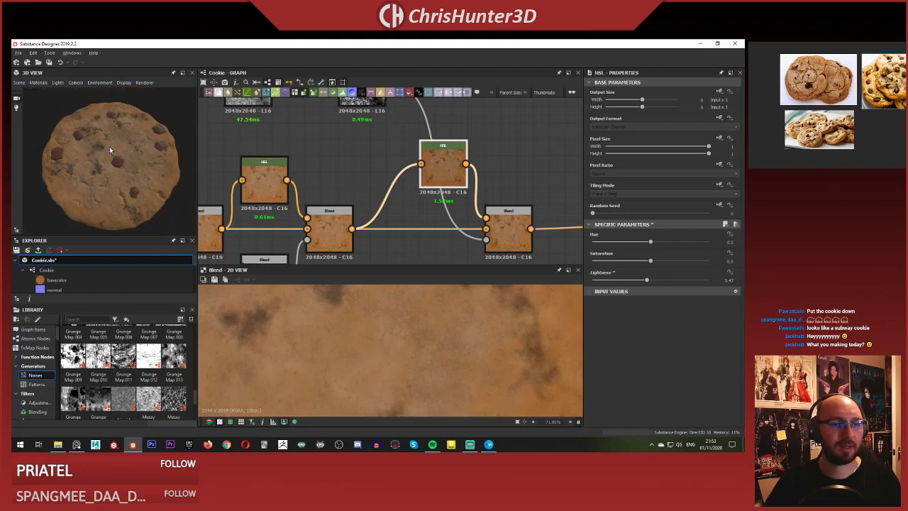
pyautogui.scroll(2, 112, 139)
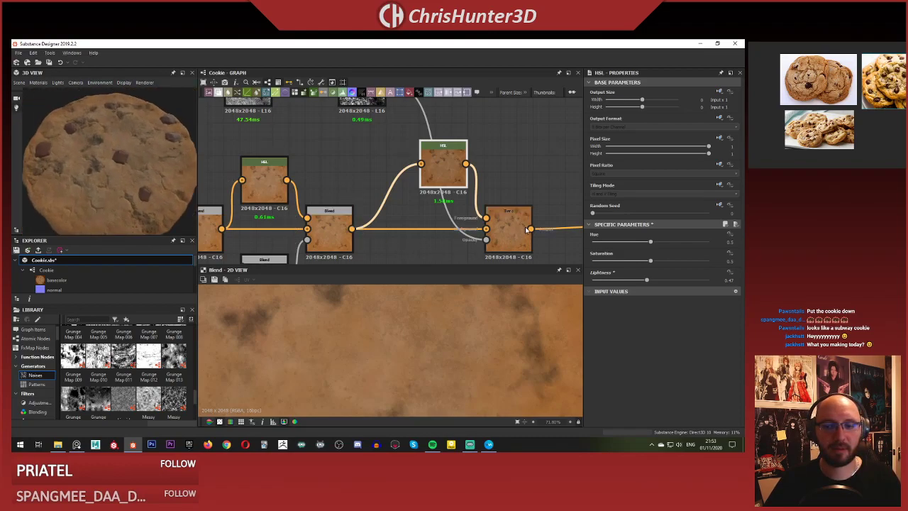
# Examine the cookie's subtle colour variation from different angles and distances.
pyautogui.moveTo(421, 226); pyautogui.dragTo(532, 229)
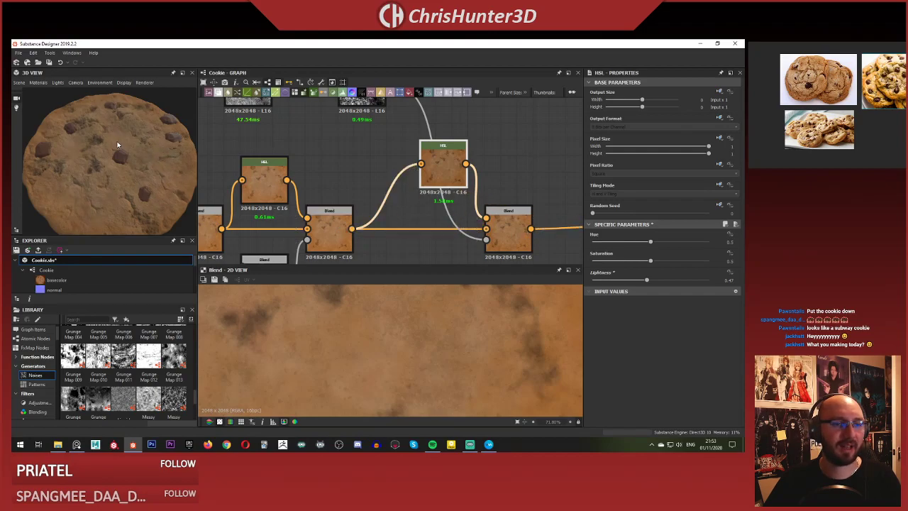
pyautogui.moveTo(125, 151); pyautogui.dragTo(107, 141)
pyautogui.scroll(3, 120, 207)
pyautogui.scroll(-3, 105, 181)
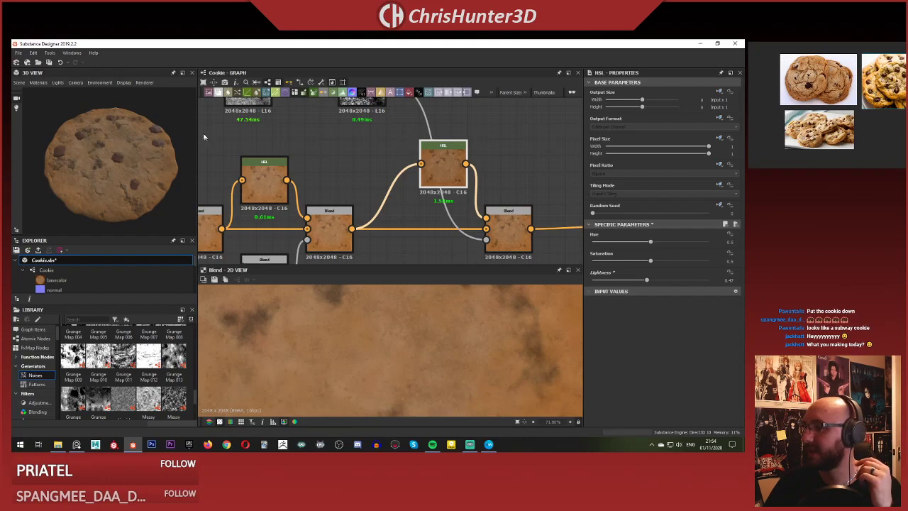
pyautogui.moveTo(151, 151); pyautogui.dragTo(137, 165)
pyautogui.scroll(-5, 360, 208)
pyautogui.scroll(-10, 400, 321)
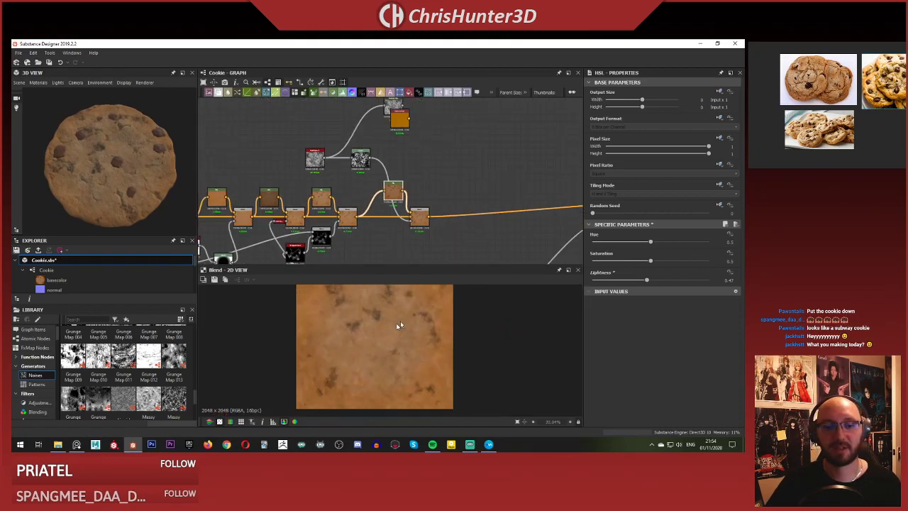
# Review the start of the cookie's height construction, from the disc shape through the blurs to the first Multiply Blend.
pyautogui.scroll(6, 393, 330)
pyautogui.scroll(-8, 332, 222)
pyautogui.moveTo(335, 223); pyautogui.dragTo(380, 130, button='middle')
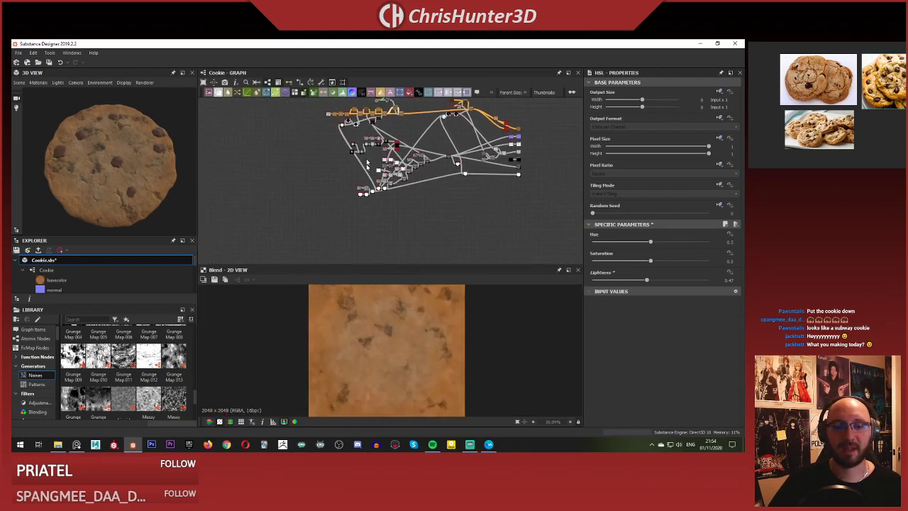
pyautogui.scroll(8, 373, 199)
pyautogui.scroll(2, 375, 202)
pyautogui.moveTo(341, 206); pyautogui.dragTo(317, 237, button='middle')
pyautogui.doubleClick(325, 217)
pyautogui.scroll(-2, 415, 348)
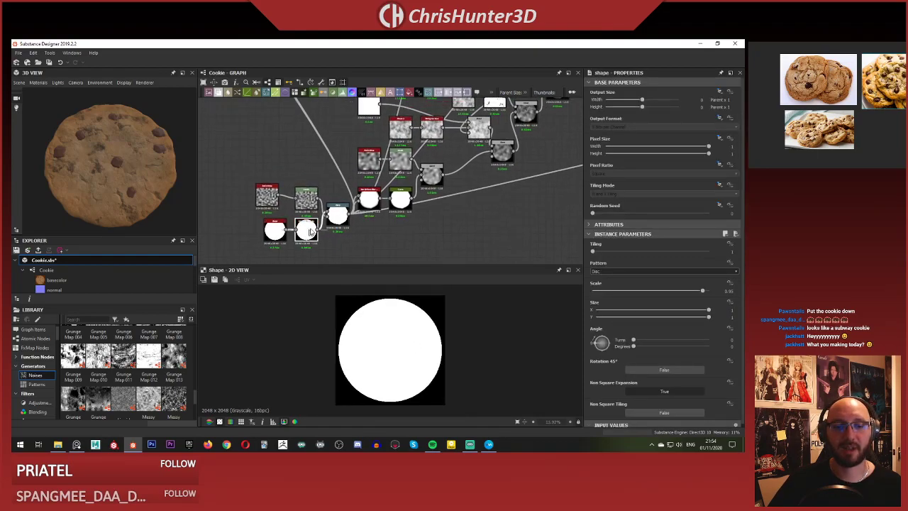
pyautogui.doubleClick(369, 199)
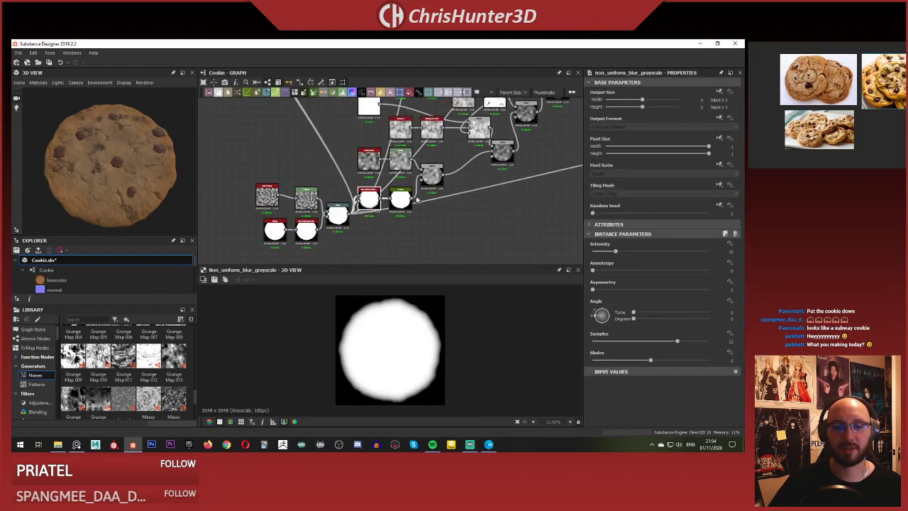
pyautogui.doubleClick(401, 199)
pyautogui.doubleClick(432, 174)
pyautogui.moveTo(488, 166); pyautogui.dragTo(400, 200, button='middle')
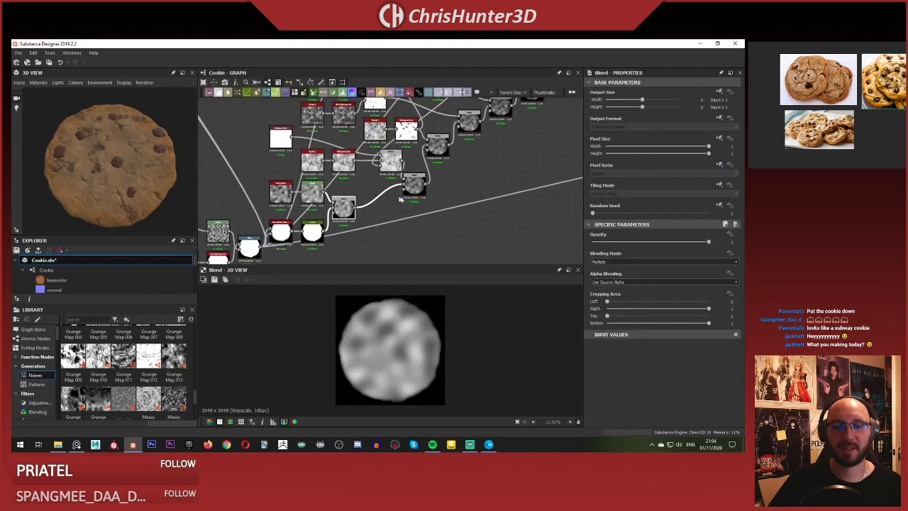
# Review the remaining Blends in the height chain up to the Height Blend node's blended height output.
pyautogui.doubleClick(419, 189)
pyautogui.moveTo(443, 164); pyautogui.dragTo(396, 212, button='middle')
pyautogui.doubleClick(394, 193)
pyautogui.click(425, 169)
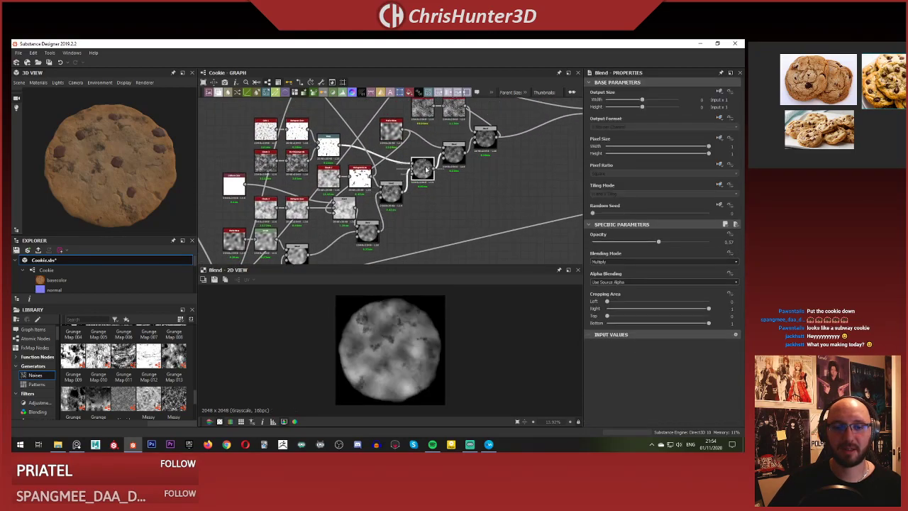
pyautogui.doubleClick(454, 153)
pyautogui.scroll(2, 433, 173)
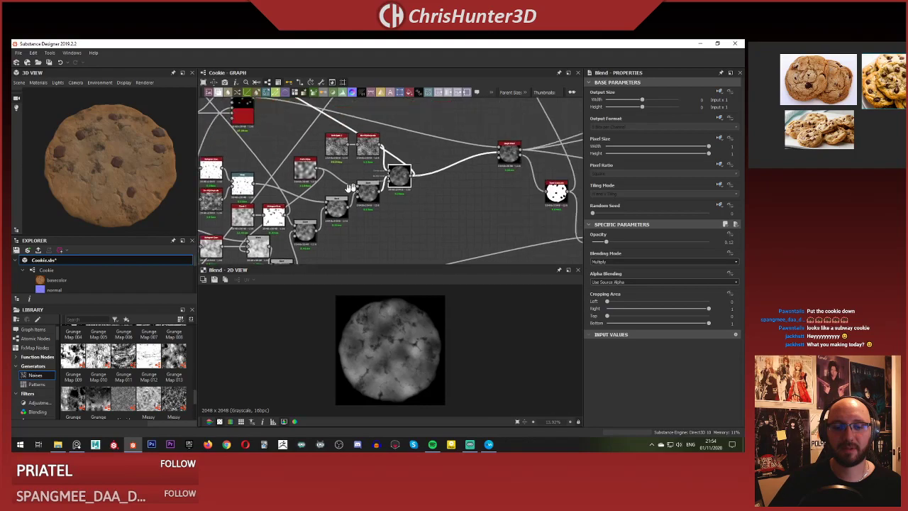
pyautogui.doubleClick(432, 174)
pyautogui.scroll(-1, 341, 199)
pyautogui.moveTo(342, 199); pyautogui.dragTo(409, 249, button='middle')
pyautogui.moveTo(366, 112); pyautogui.dragTo(196, 205, button='middle')
pyautogui.scroll(3, 398, 347)
pyautogui.scroll(-4, 488, 366)
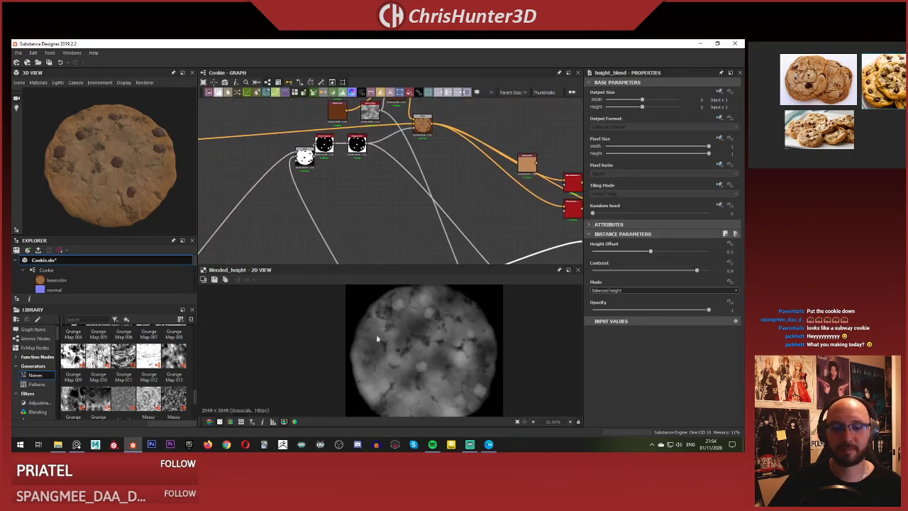
# Preview the cookie material on the Rounded Cube mesh and switch the 3D view back to Plane (hi-res).
pyautogui.click(20, 82)
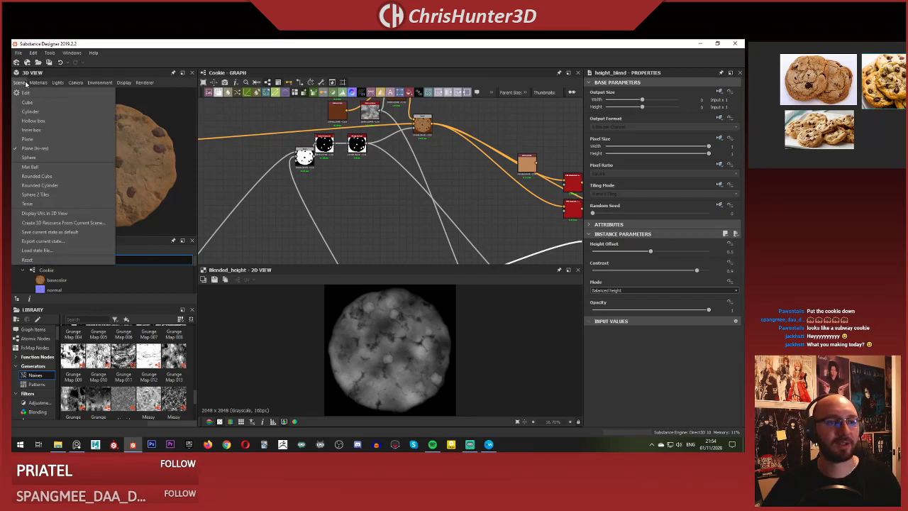
pyautogui.click(57, 178)
pyautogui.scroll(-3, 136, 187)
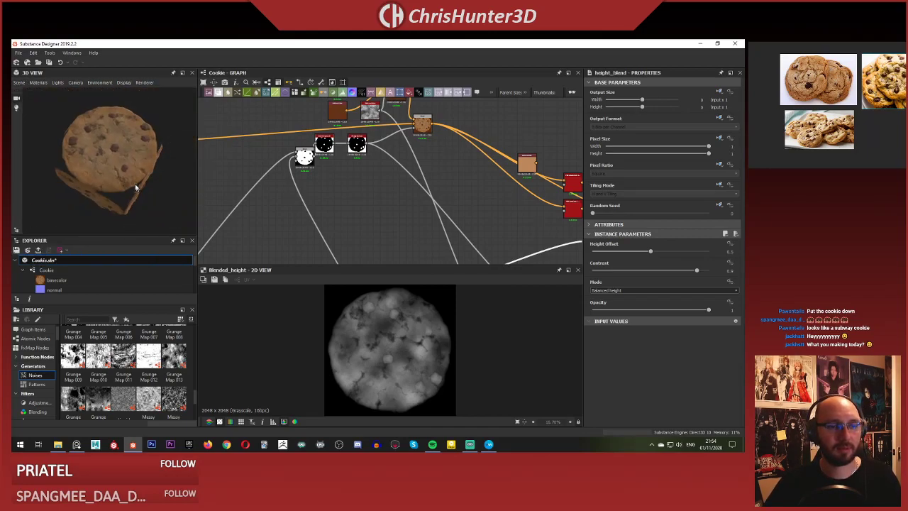
pyautogui.moveTo(136, 187); pyautogui.dragTo(60, 130)
pyautogui.click(21, 84)
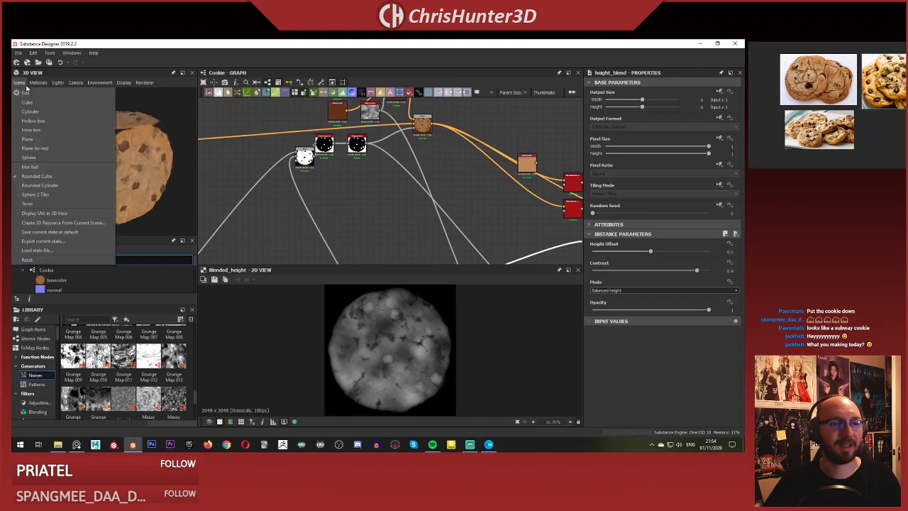
pyautogui.click(58, 148)
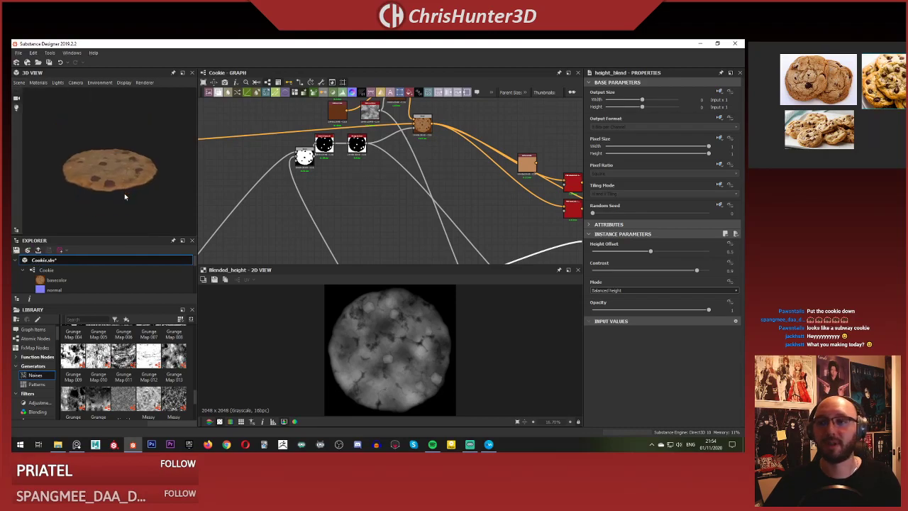
# Examine the finished cookie in the 3D view from above, from low angles and up close.
pyautogui.scroll(3, 124, 195)
pyautogui.moveTo(124, 195); pyautogui.dragTo(161, 241)
pyautogui.scroll(3, 146, 198)
pyautogui.scroll(-3, 109, 181)
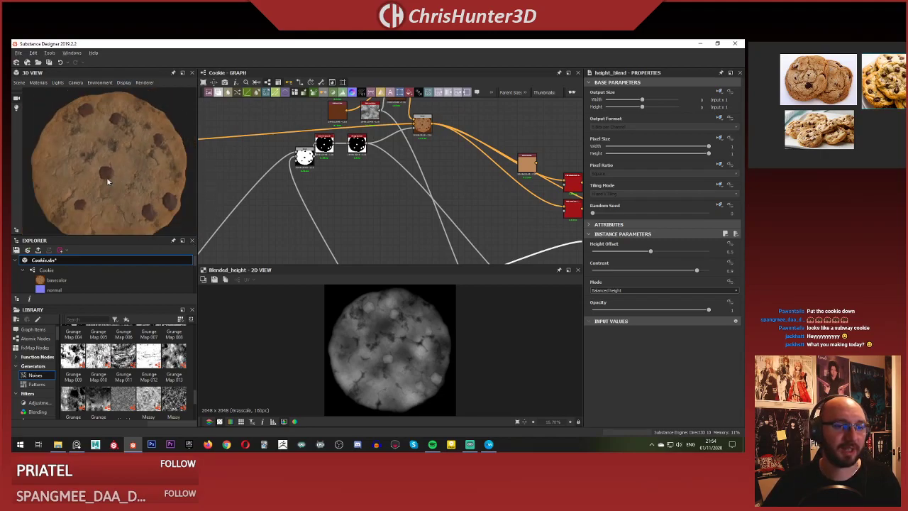
pyautogui.moveTo(107, 182); pyautogui.dragTo(194, 168)
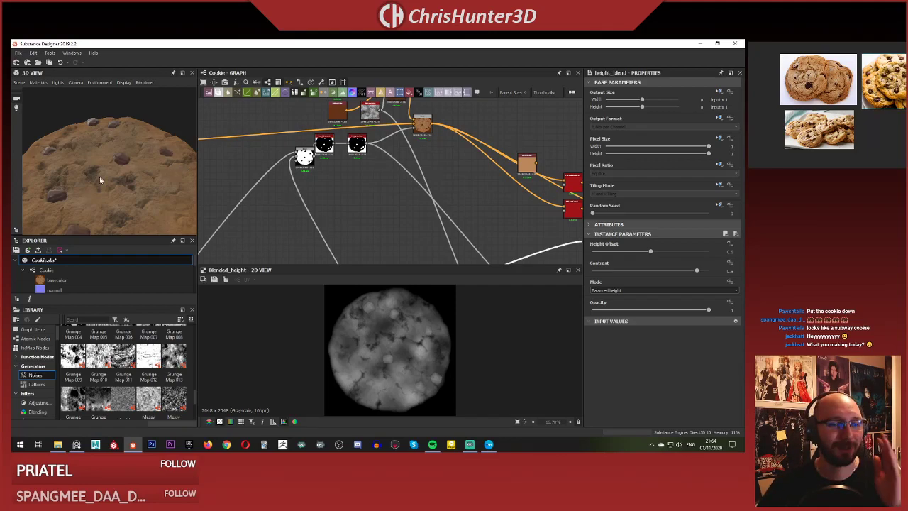
pyautogui.scroll(-3, 133, 196)
pyautogui.scroll(3, 132, 193)
pyautogui.moveTo(131, 183); pyautogui.dragTo(122, 163)
pyautogui.scroll(3, 100, 170)
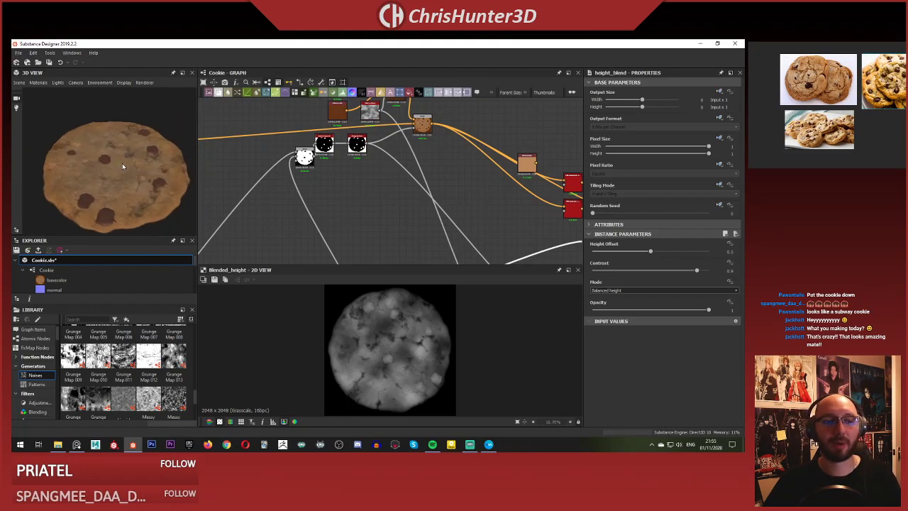
# Switch to the reference board and enlarge the Nodevember official 2020 prompt list to read its topics.
pyautogui.click(885, 111)
pyautogui.scroll(-5, 883, 121)
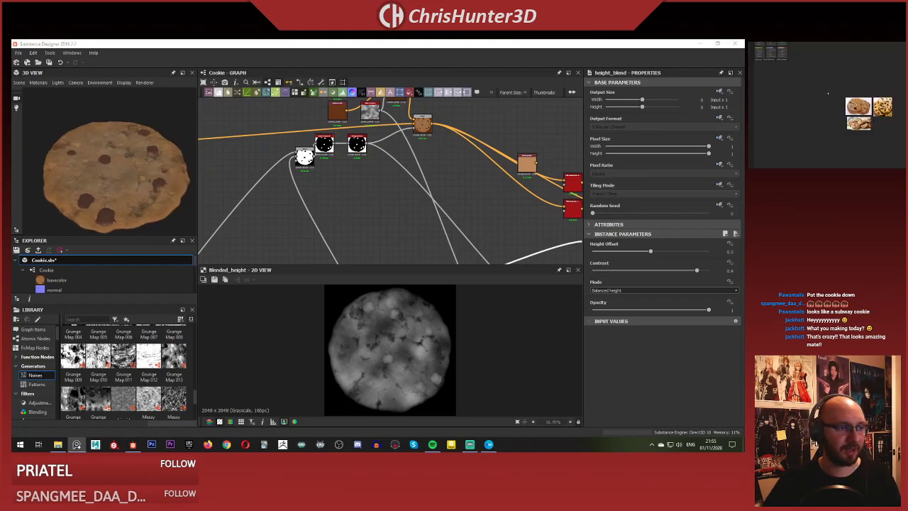
pyautogui.doubleClick(779, 57)
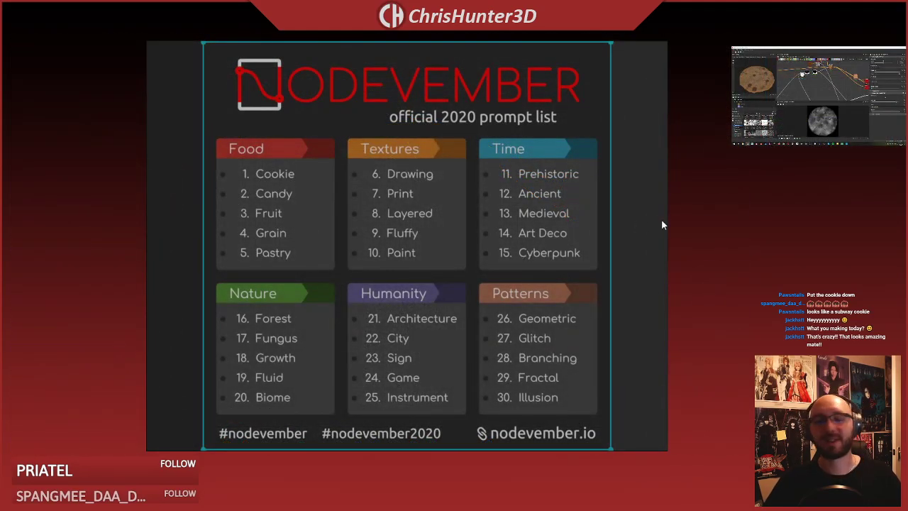
pyautogui.click(619, 160)
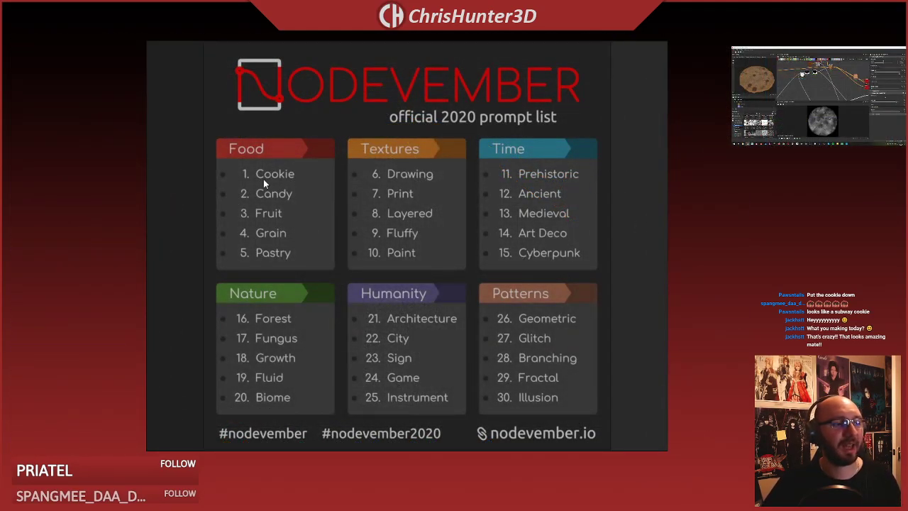
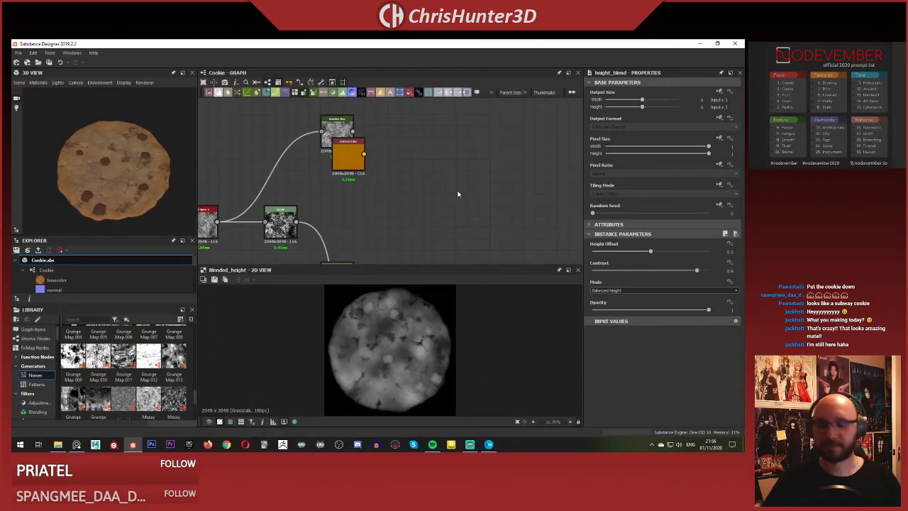
# Delete the leftover Gradient Map and Uniform Color nodes above the dough colour chain.
pyautogui.scroll(-3, 316, 213)
pyautogui.moveTo(322, 215); pyautogui.dragTo(420, 240, button='middle')
pyautogui.scroll(1, 434, 216)
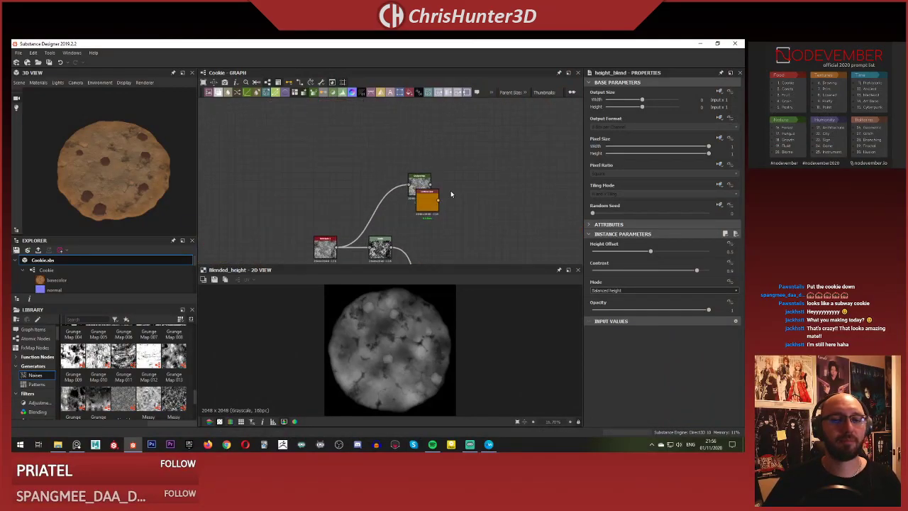
pyautogui.moveTo(431, 153); pyautogui.dragTo(434, 189)
pyautogui.press('Delete')
pyautogui.scroll(-5, 429, 205)
pyautogui.moveTo(430, 205); pyautogui.dragTo(405, 111, button='middle')
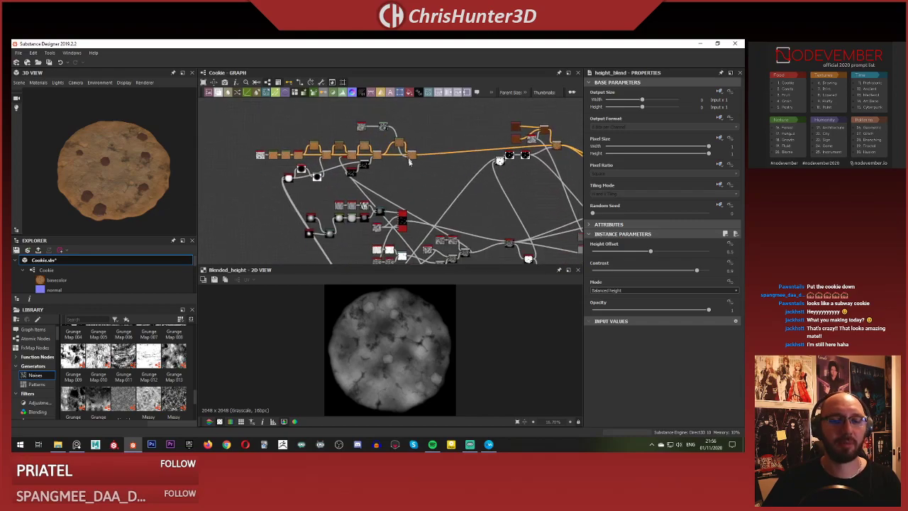
# Look through the whole cookie graph, from the colour and height chains to the output nodes.
pyautogui.scroll(1, 431, 151)
pyautogui.moveTo(436, 231); pyautogui.dragTo(408, 169, button='middle')
pyautogui.moveTo(453, 196); pyautogui.dragTo(444, 162, button='middle')
pyautogui.scroll(1, 498, 208)
pyautogui.moveTo(498, 208); pyautogui.dragTo(415, 214, button='middle')
pyautogui.scroll(3, 448, 210)
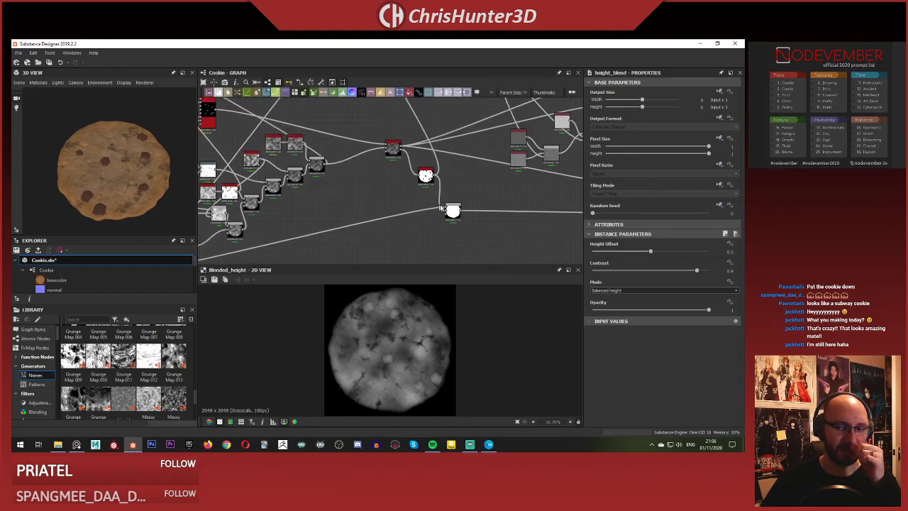
pyautogui.scroll(-6, 487, 187)
pyautogui.moveTo(417, 171); pyautogui.dragTo(375, 175, button='middle')
pyautogui.scroll(5, 397, 179)
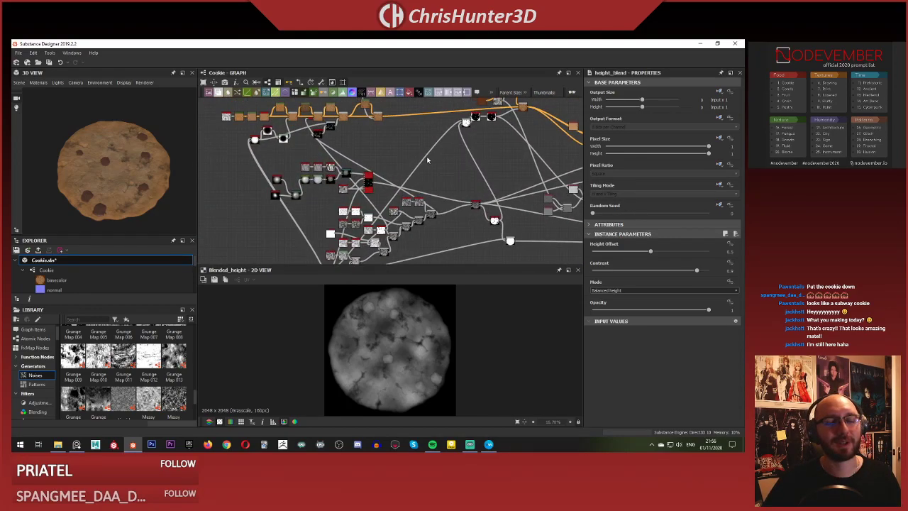
pyautogui.moveTo(447, 158); pyautogui.dragTo(277, 164, button='middle')
pyautogui.scroll(-2, 376, 167)
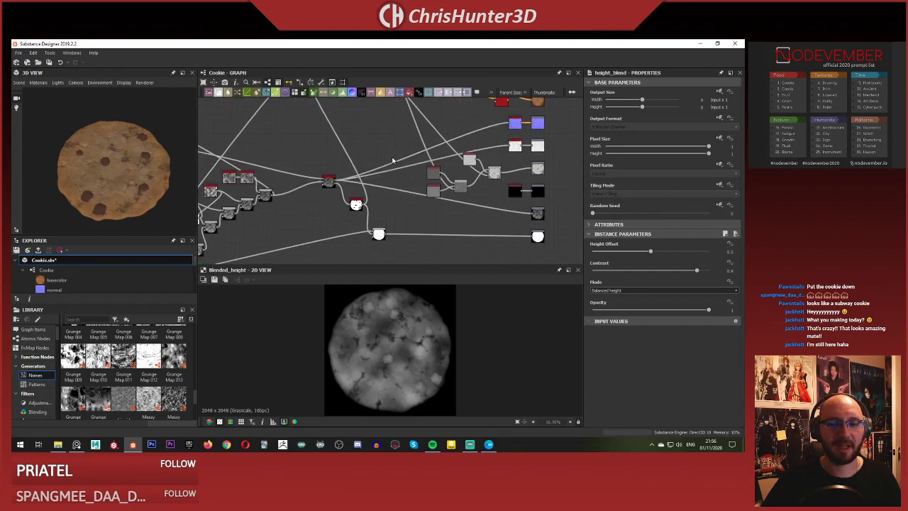
pyautogui.moveTo(393, 161); pyautogui.dragTo(377, 246, button='middle')
pyautogui.scroll(-4, 349, 161)
pyautogui.scroll(4, 331, 187)
pyautogui.scroll(-3, 355, 203)
pyautogui.moveTo(355, 203); pyautogui.dragTo(369, 222, button='middle')
pyautogui.scroll(3, 396, 165)
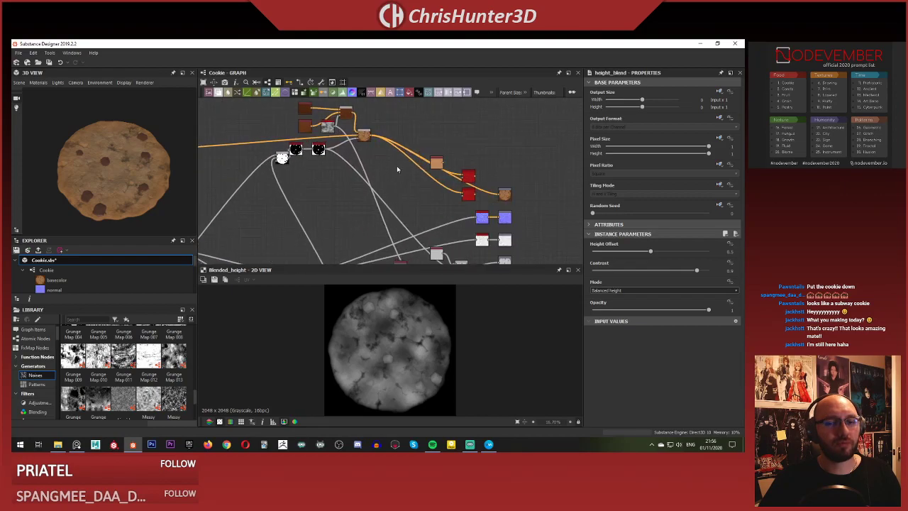
# Add a Tile Sampler Color node above the final cookie colour Blend and connect that Blend to its pattern input.
pyautogui.moveTo(397, 166); pyautogui.dragTo(388, 213, button='middle')
pyautogui.press('space')
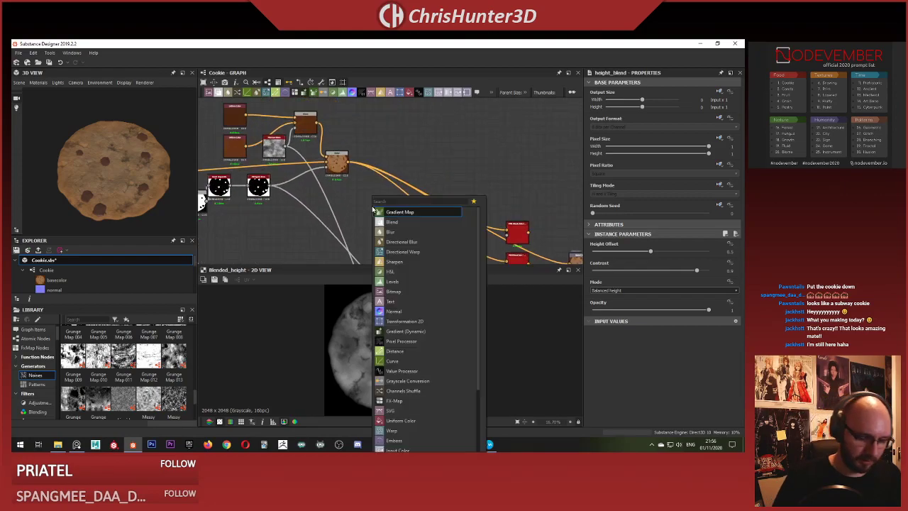
pyautogui.write('tile')
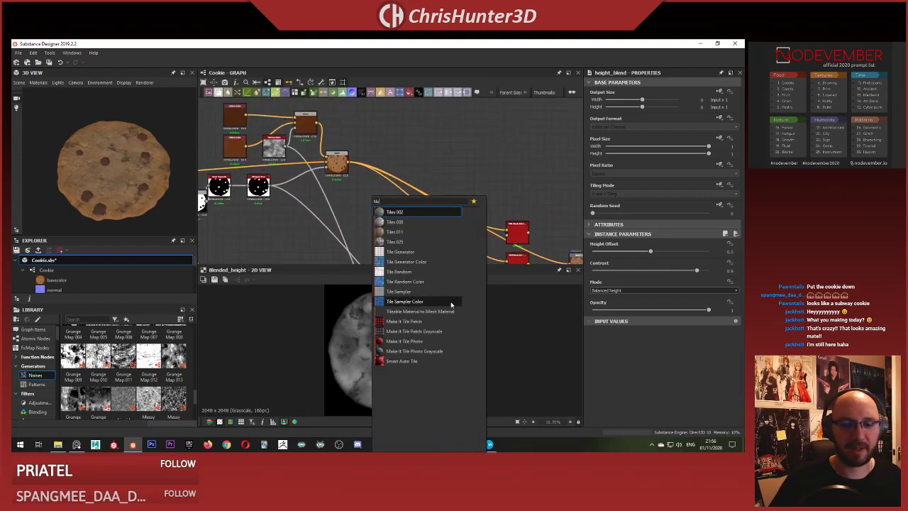
pyautogui.click(451, 302)
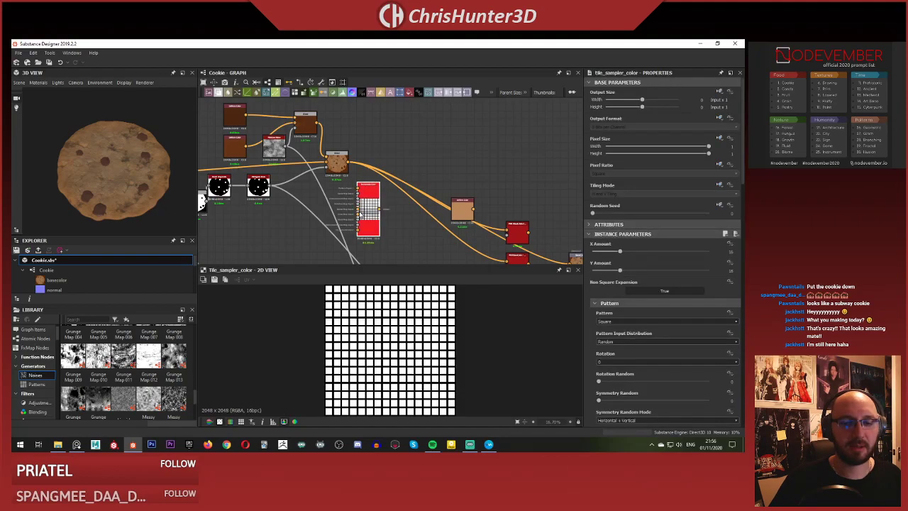
pyautogui.moveTo(365, 213); pyautogui.dragTo(407, 131)
pyautogui.scroll(2, 371, 136)
pyautogui.scroll(2, 371, 138)
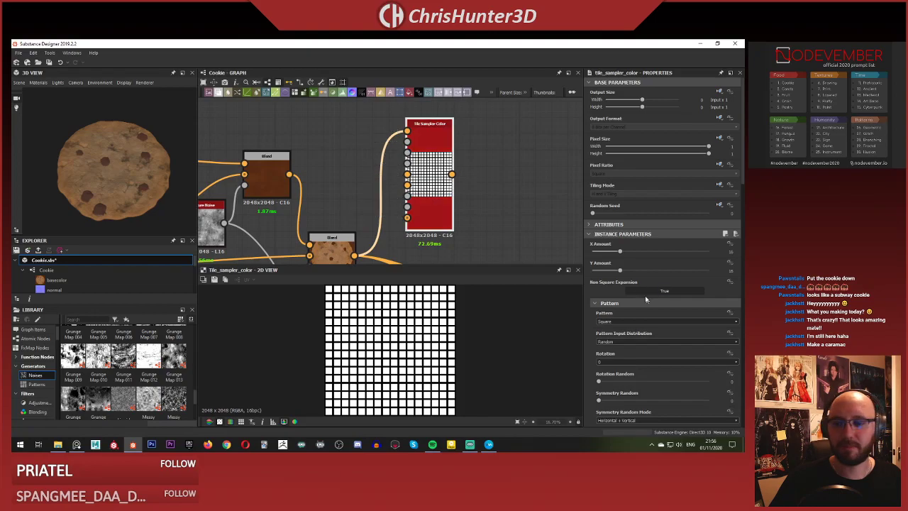
# Set the Tile Sampler Color's pattern to Pattern Input and inspect the tiled cookies up close.
pyautogui.click(634, 321)
pyautogui.click(635, 333)
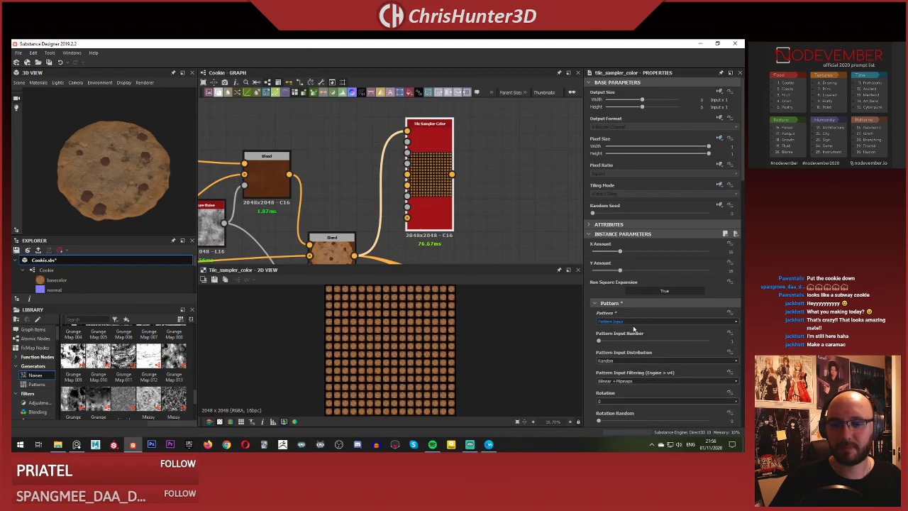
pyautogui.scroll(4, 424, 345)
pyautogui.scroll(3, 402, 333)
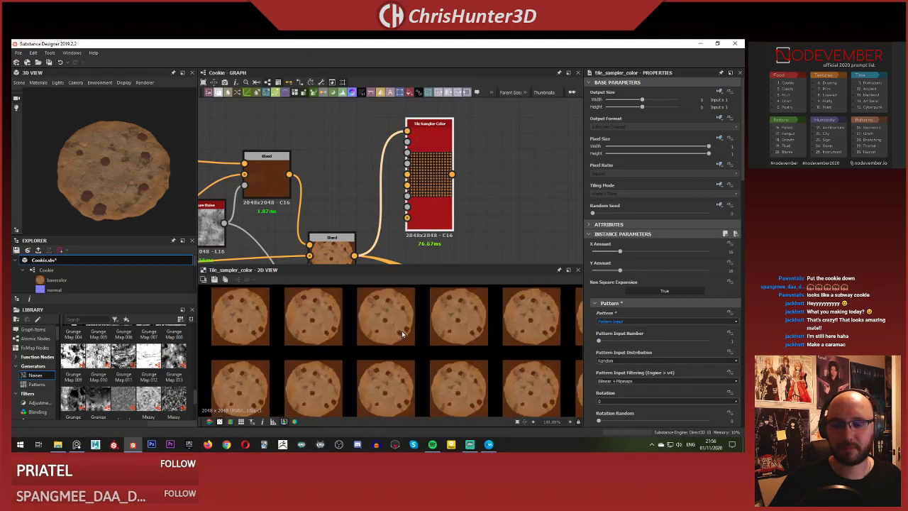
pyautogui.scroll(-6, 401, 332)
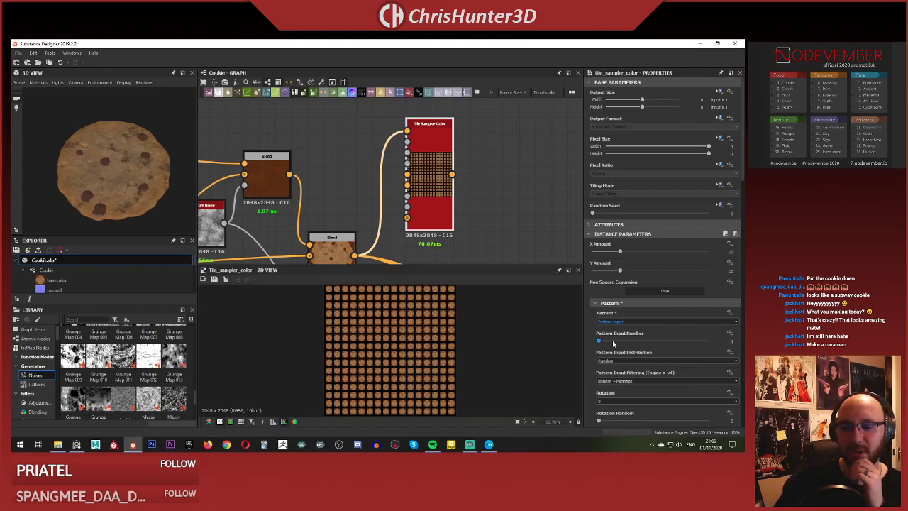
pyautogui.scroll(-2, 604, 398)
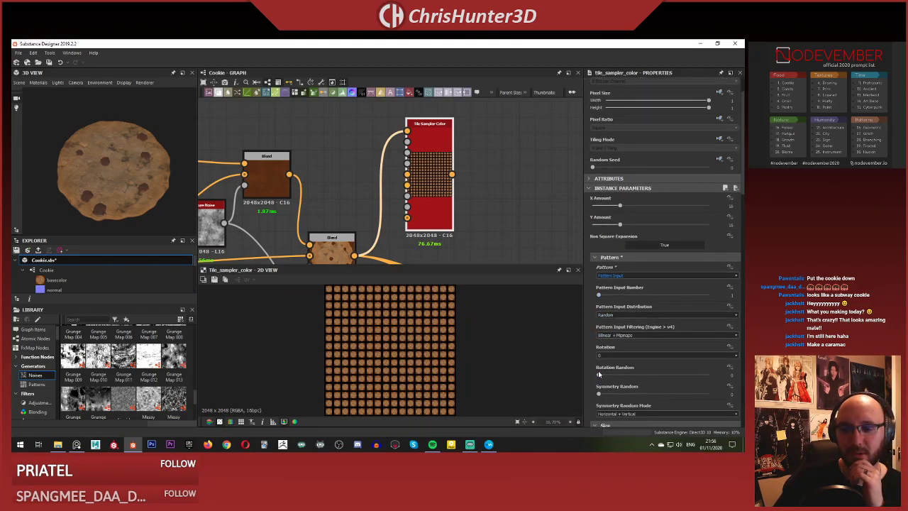
pyautogui.scroll(-3, 375, 218)
# Preview the final cookie colour Blend and the Histogram Scan mask that drives its opacity.
pyautogui.moveTo(348, 255); pyautogui.dragTo(440, 208, button='middle')
pyautogui.scroll(4, 440, 207)
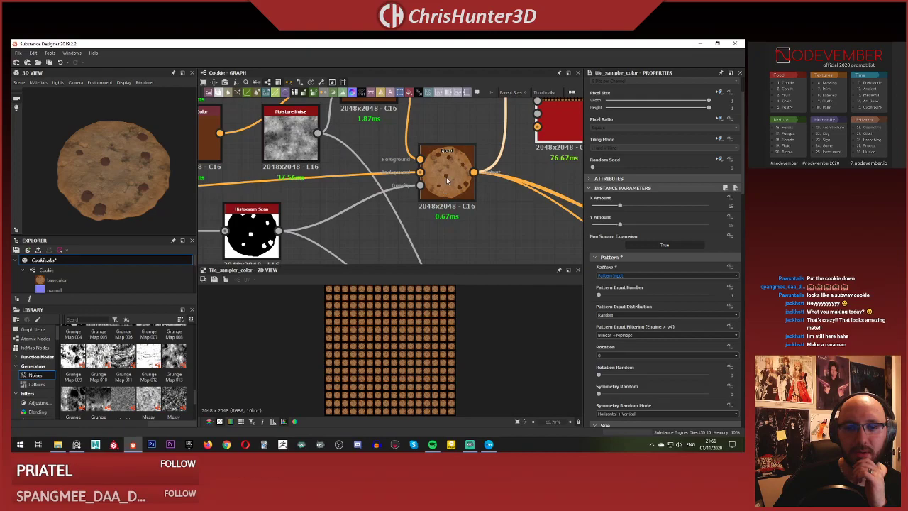
pyautogui.doubleClick(443, 177)
pyautogui.moveTo(256, 243); pyautogui.dragTo(389, 199, button='middle')
pyautogui.click(360, 209)
pyautogui.doubleClick(358, 210)
pyautogui.scroll(-3, 467, 143)
pyautogui.scroll(4, 385, 218)
pyautogui.click(416, 213)
pyautogui.scroll(-4, 365, 187)
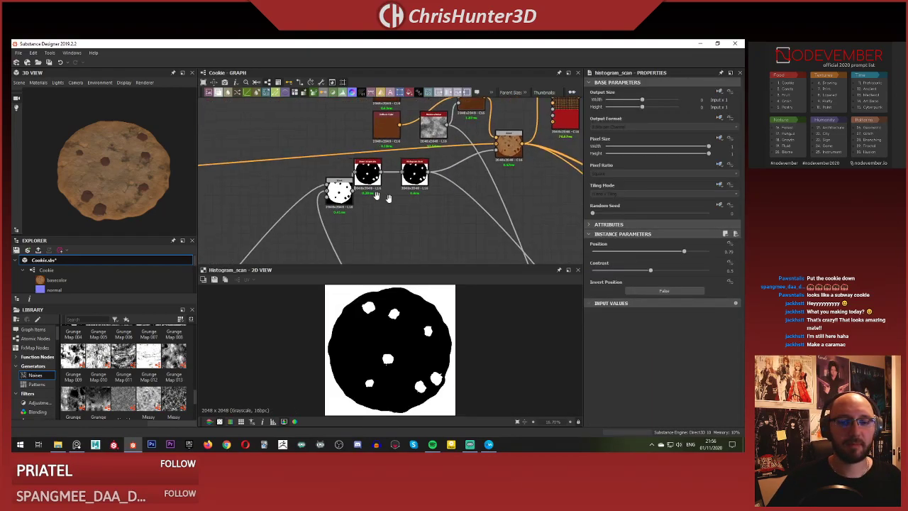
pyautogui.scroll(3, 439, 218)
pyautogui.moveTo(440, 218); pyautogui.dragTo(407, 233, button='middle')
pyautogui.press('space')
pyautogui.click(361, 211)
pyautogui.scroll(-3, 376, 205)
pyautogui.moveTo(380, 202); pyautogui.dragTo(383, 213, button='middle')
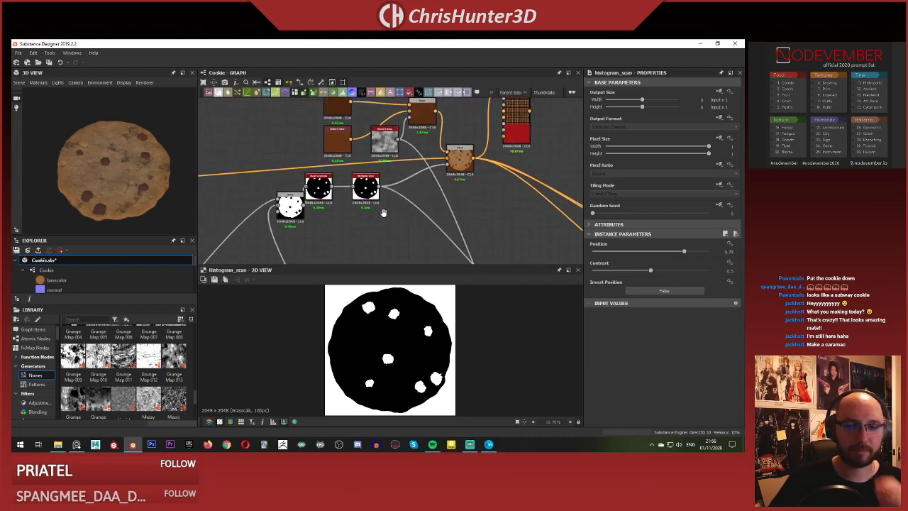
# Set the Tile Sampler Color's X Amount and Y Amount to 6.
pyautogui.scroll(2, 387, 215)
pyautogui.moveTo(444, 190); pyautogui.dragTo(269, 264, button='middle')
pyautogui.scroll(2, 399, 150)
pyautogui.click(399, 150)
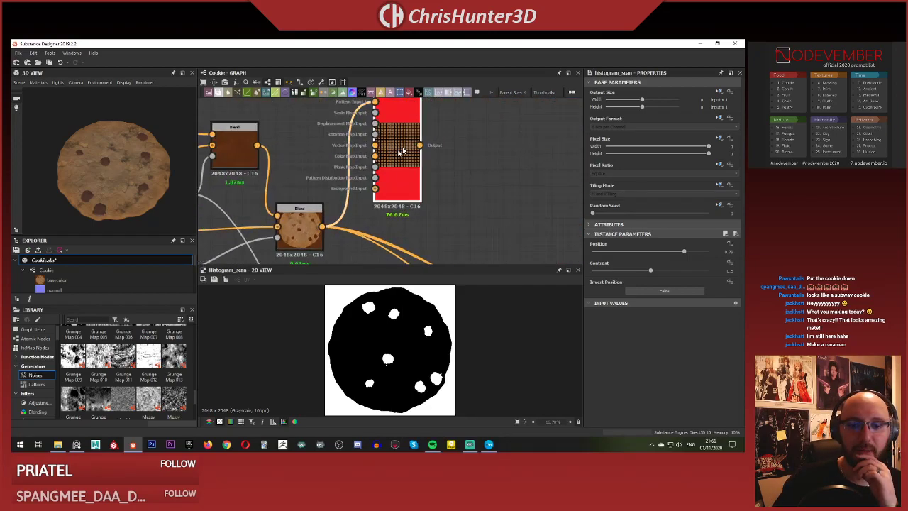
pyautogui.click(405, 201)
pyautogui.moveTo(354, 167); pyautogui.dragTo(430, 225, button='middle')
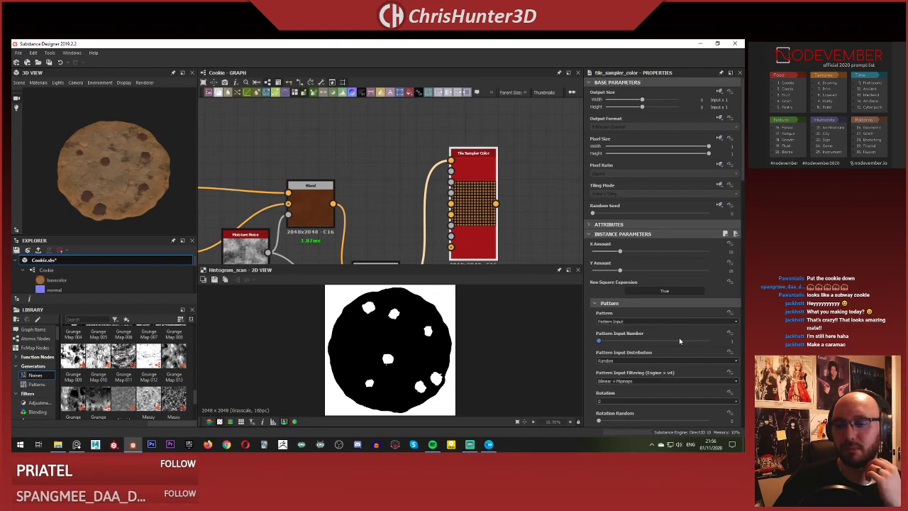
pyautogui.click(731, 251)
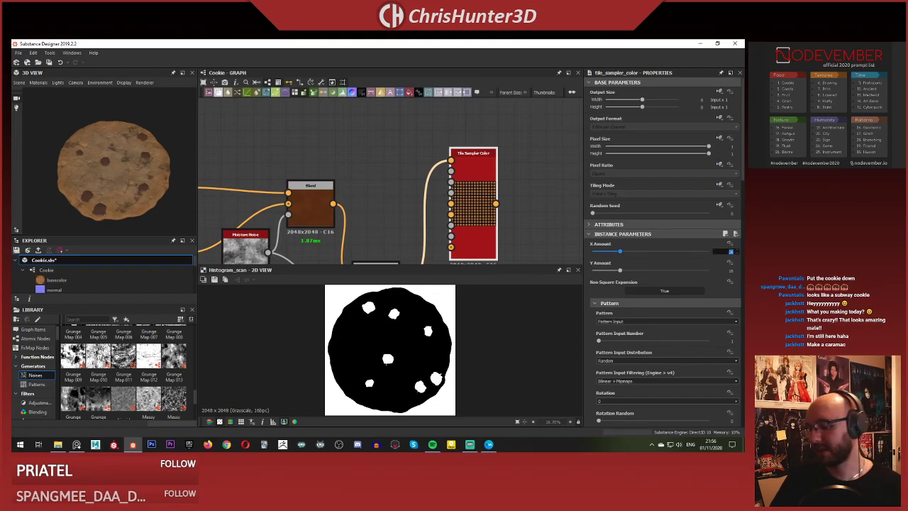
pyautogui.write('4')
pyautogui.click(731, 270)
pyautogui.write('6')
pyautogui.press('Return')
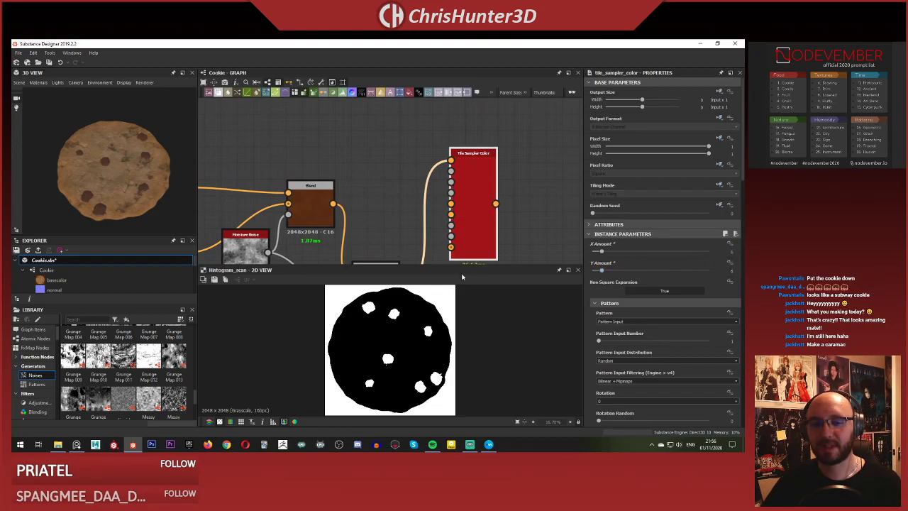
# Preview the Tile Sampler Color's output and reduce both its X Amount and Y Amount to 3.
pyautogui.doubleClick(478, 184)
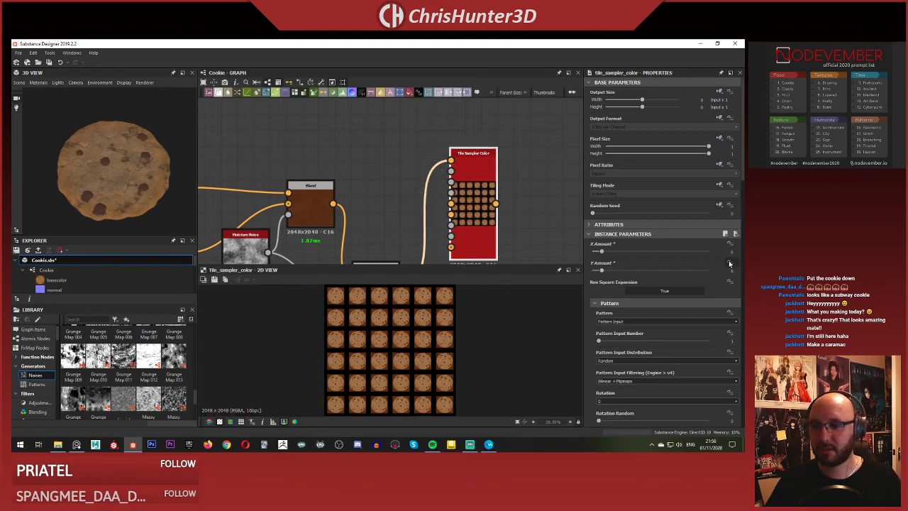
pyautogui.press('Return')
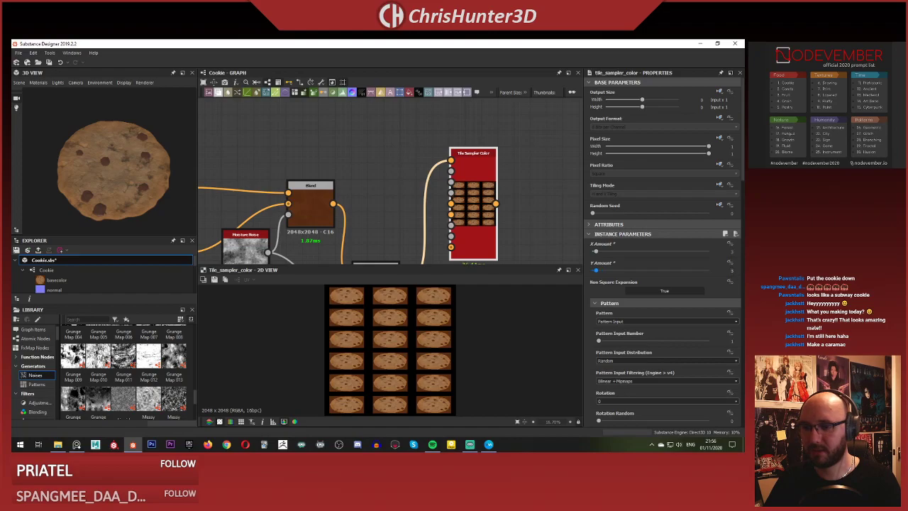
pyautogui.moveTo(516, 215); pyautogui.dragTo(498, 173, button='middle')
# Randomise the rotation of the tiled cookies in the Tile Sampler Color and review its pattern, size and position parameters.
pyautogui.scroll(-2, 664, 334)
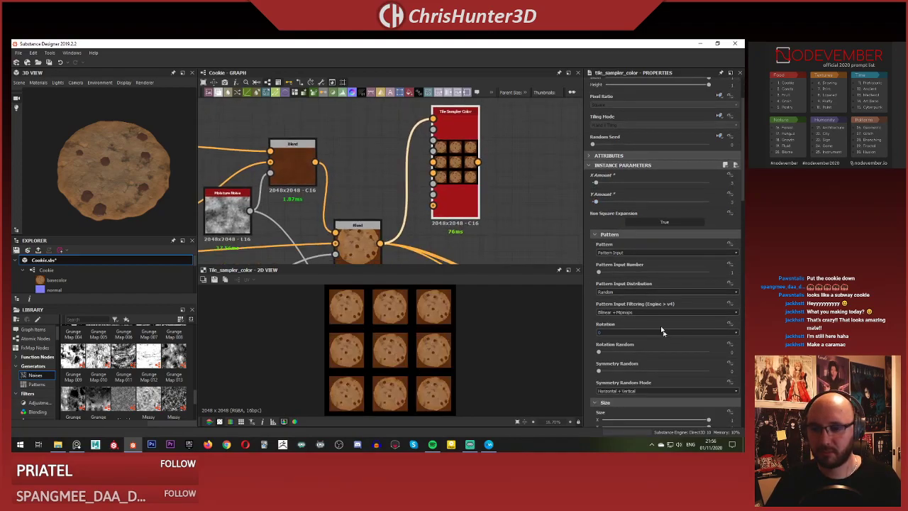
pyautogui.scroll(-12, 613, 328)
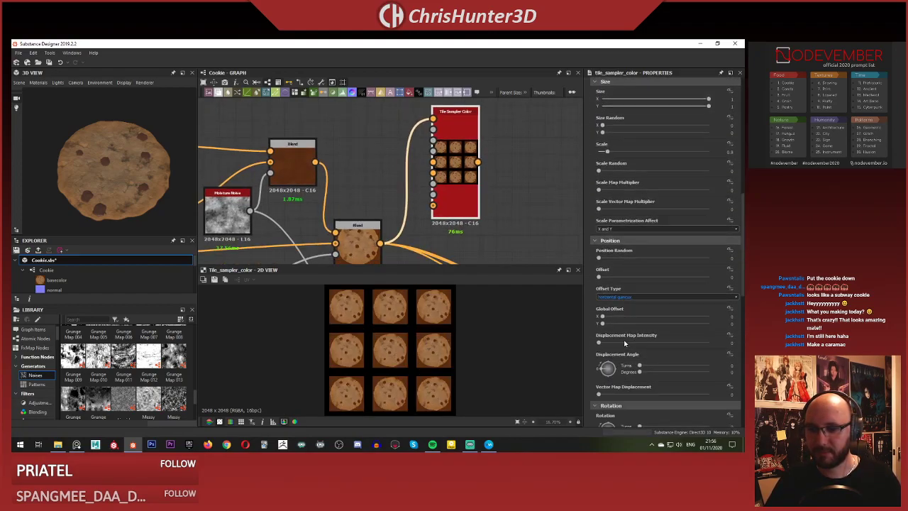
pyautogui.moveTo(621, 364); pyautogui.dragTo(651, 364)
pyautogui.scroll(6, 642, 320)
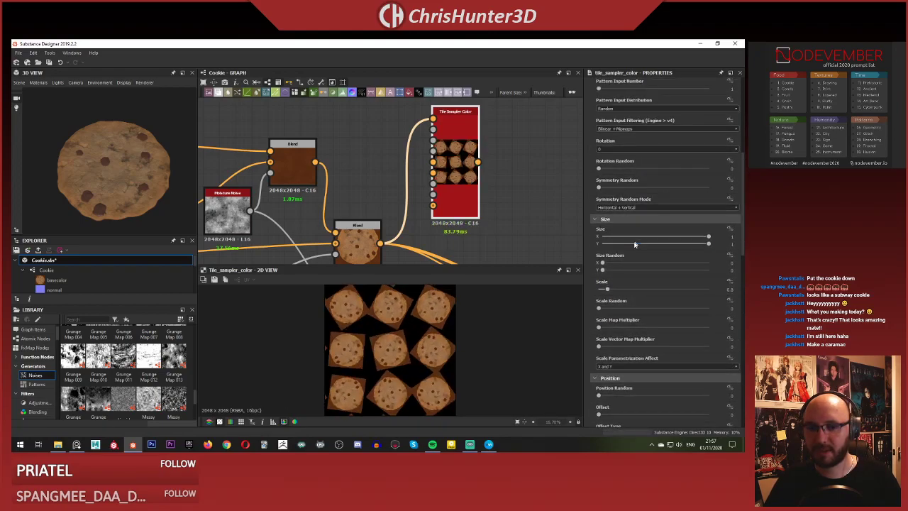
pyautogui.scroll(4, 631, 248)
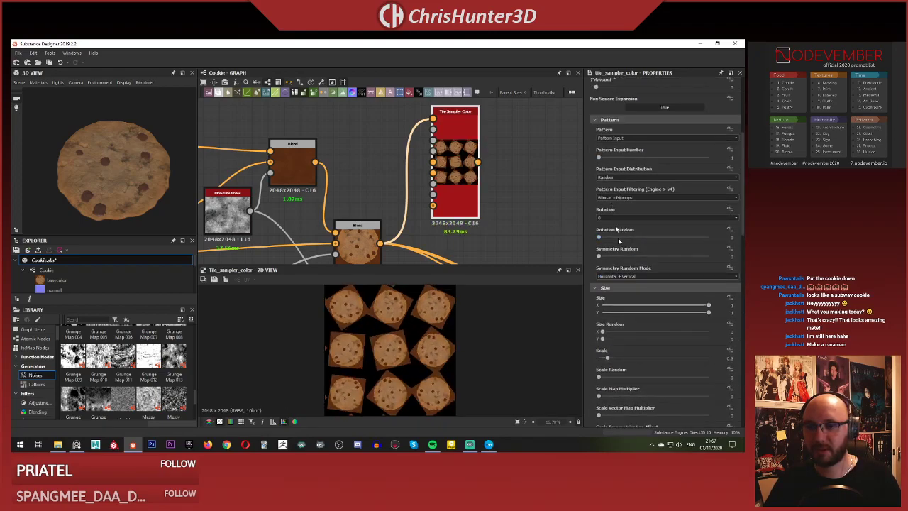
pyautogui.scroll(3, 631, 244)
pyautogui.scroll(-8, 606, 188)
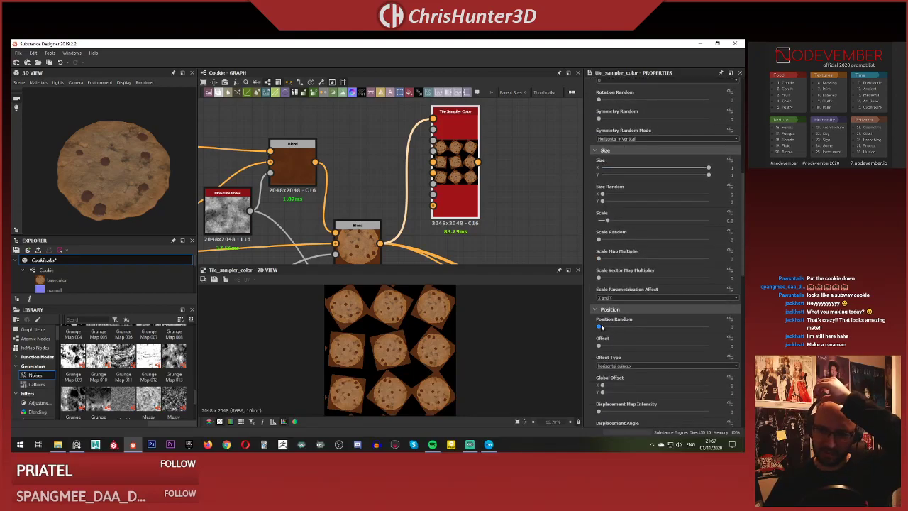
# Delete the Tile Sampler Color node that lays out the cookie copies.
pyautogui.moveTo(602, 327); pyautogui.dragTo(576, 323)
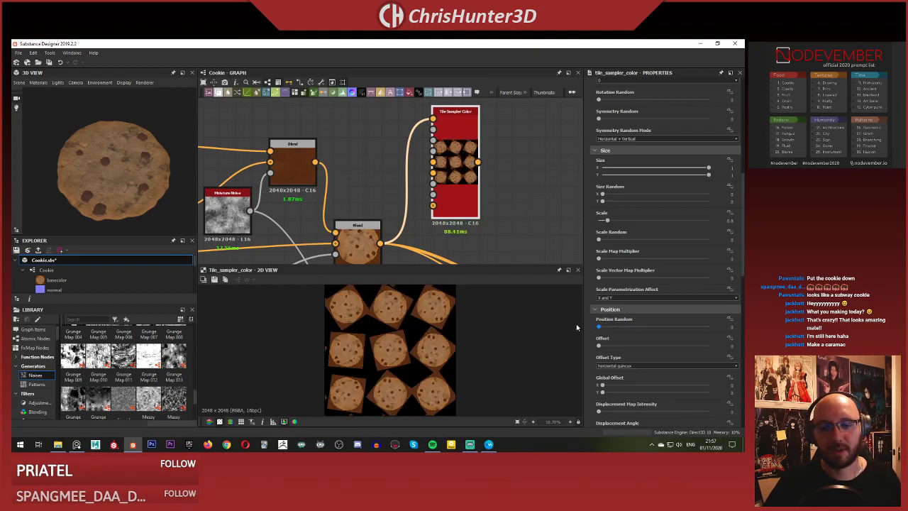
pyautogui.scroll(-4, 468, 197)
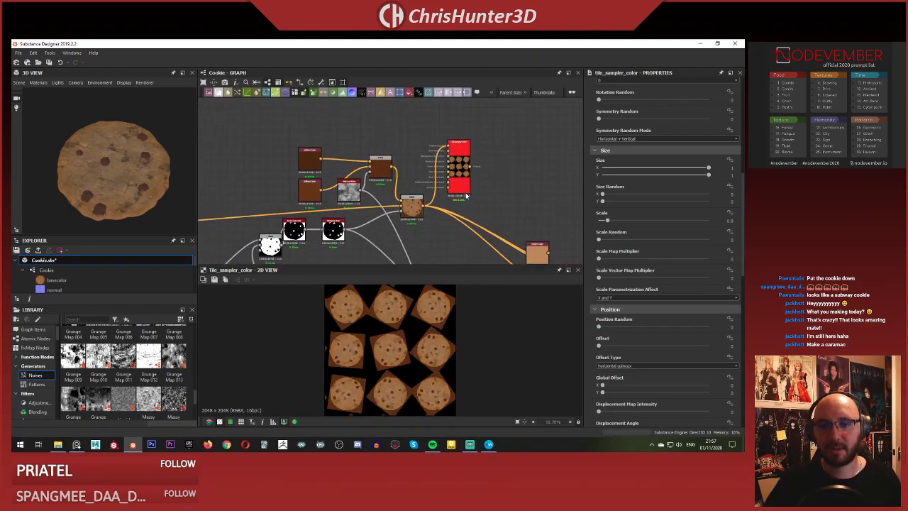
pyautogui.scroll(3, 466, 196)
pyautogui.scroll(3, 386, 307)
pyautogui.scroll(-2, 415, 342)
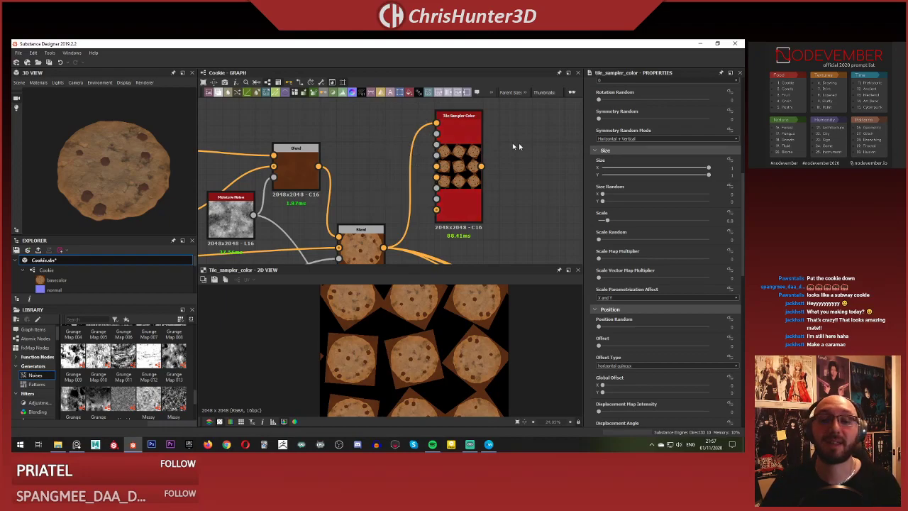
pyautogui.click(455, 147)
pyautogui.press('Delete')
pyautogui.scroll(-4, 440, 142)
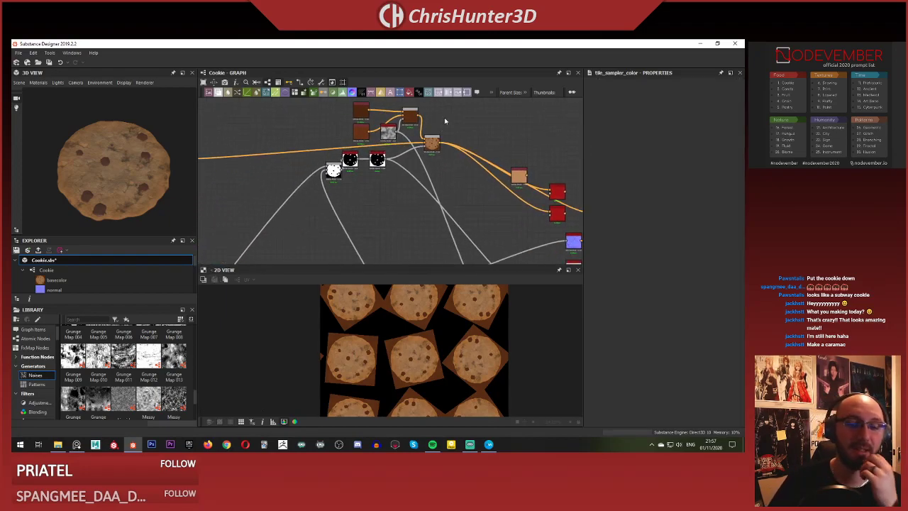
pyautogui.scroll(-4, 406, 175)
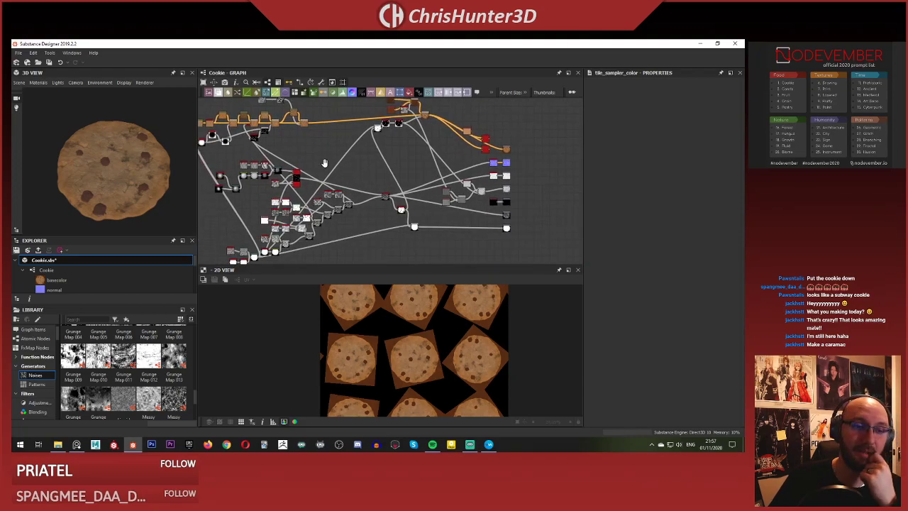
# Examine the full node graph and the 3D cookie's chips from several angles against the reference photo of real cookies.
pyautogui.scroll(2, 93, 164)
pyautogui.moveTo(93, 164); pyautogui.dragTo(208, 154)
pyautogui.scroll(2, 386, 170)
pyautogui.scroll(-1, 360, 172)
pyautogui.scroll(2, 83, 156)
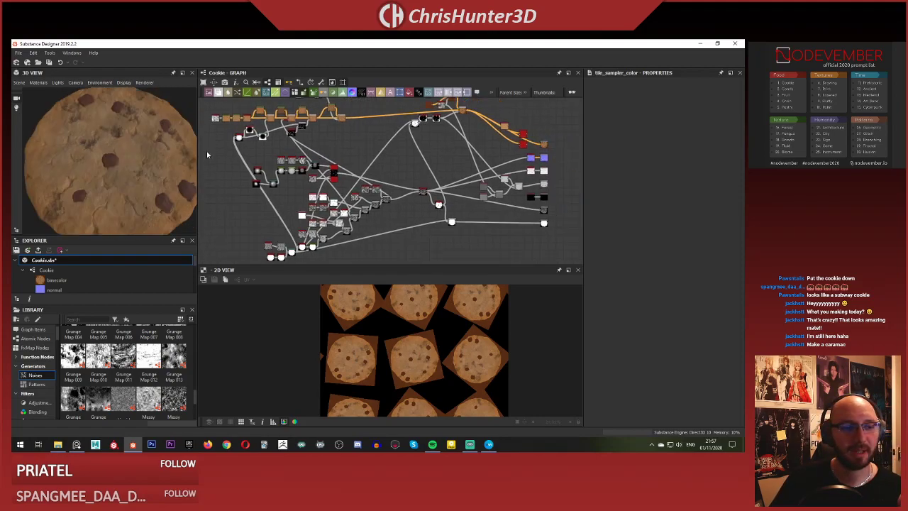
pyautogui.scroll(-3, 857, 134)
pyautogui.moveTo(858, 134); pyautogui.dragTo(849, 101, button='middle')
pyautogui.scroll(3, 833, 106)
pyautogui.scroll(3, 880, 142)
pyautogui.moveTo(844, 145); pyautogui.dragTo(808, 46, button='middle')
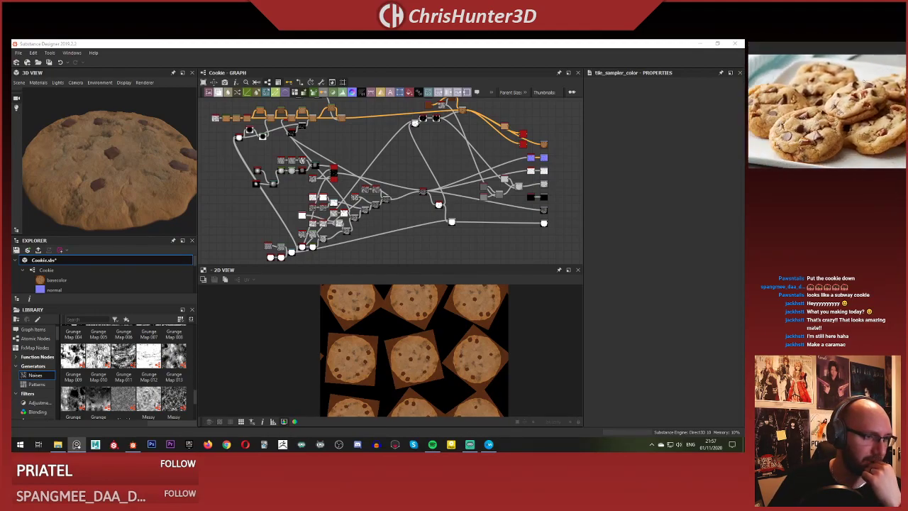
pyautogui.moveTo(148, 176); pyautogui.dragTo(134, 142)
pyautogui.scroll(3, 121, 146)
pyautogui.moveTo(121, 146); pyautogui.dragTo(93, 196, button='middle')
pyautogui.moveTo(94, 196); pyautogui.dragTo(104, 164)
# Trace the graph from the height blending back to the Tile Sampler that scatters the chocolate chips and preview its output.
pyautogui.scroll(-4, 361, 178)
pyautogui.moveTo(373, 161); pyautogui.dragTo(389, 205, button='middle')
pyautogui.scroll(8, 378, 179)
pyautogui.scroll(1, 390, 205)
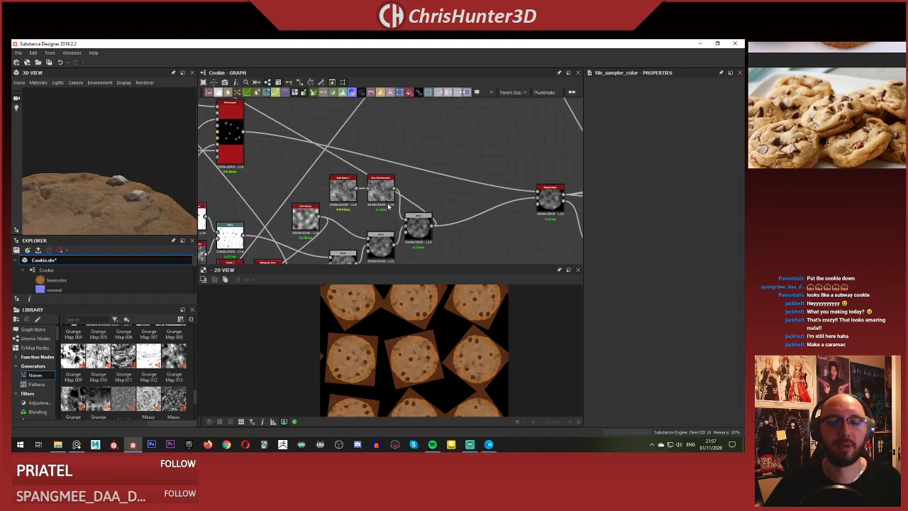
pyautogui.scroll(-1, 423, 197)
pyautogui.moveTo(532, 219); pyautogui.dragTo(390, 212, button='middle')
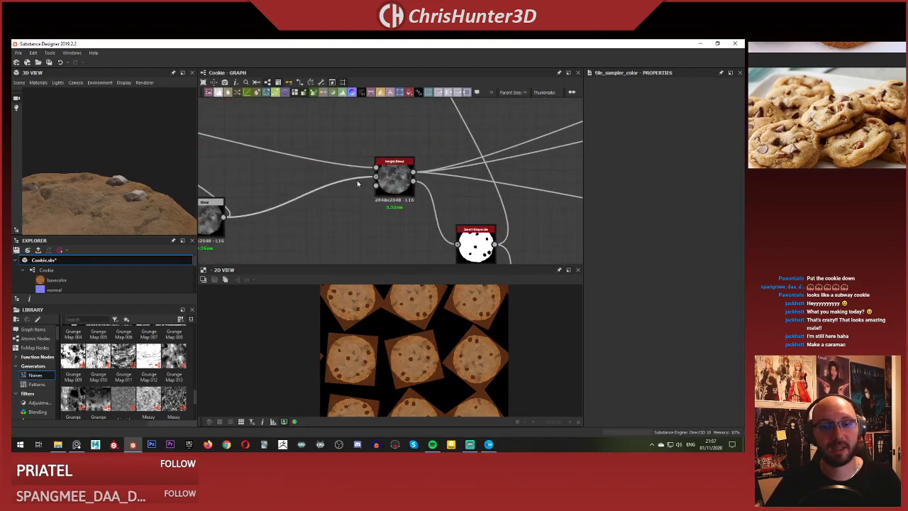
pyautogui.moveTo(358, 184); pyautogui.dragTo(366, 229, button='middle')
pyautogui.scroll(3, 448, 192)
pyautogui.scroll(-4, 422, 152)
pyautogui.moveTo(386, 201); pyautogui.dragTo(348, 200)
pyautogui.moveTo(308, 200); pyautogui.dragTo(458, 238, button='middle')
pyautogui.moveTo(287, 173); pyautogui.dragTo(507, 202, button='middle')
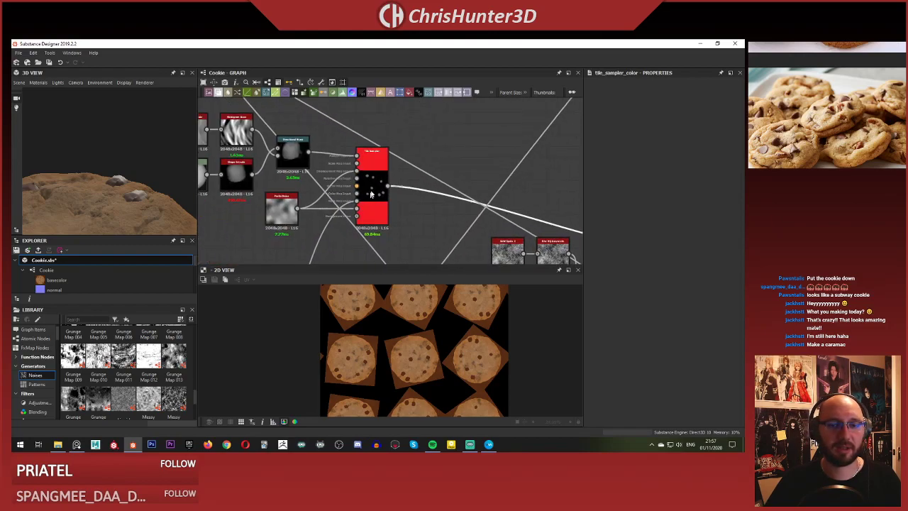
pyautogui.doubleClick(374, 224)
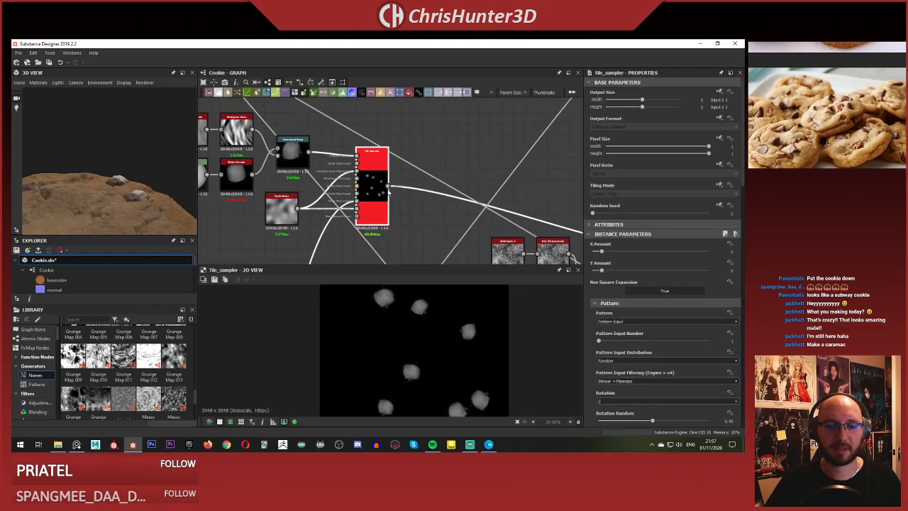
pyautogui.scroll(3, 425, 314)
pyautogui.scroll(-4, 440, 332)
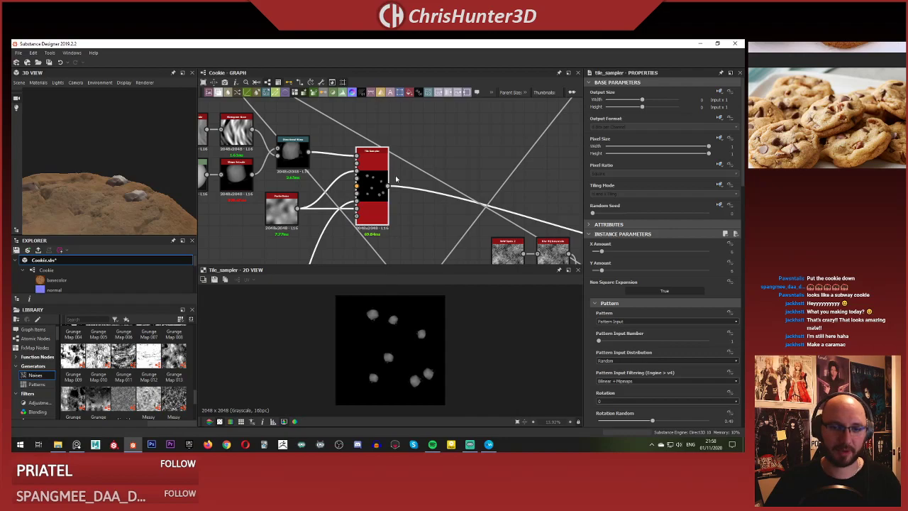
pyautogui.scroll(4, 421, 207)
pyautogui.scroll(-5, 440, 213)
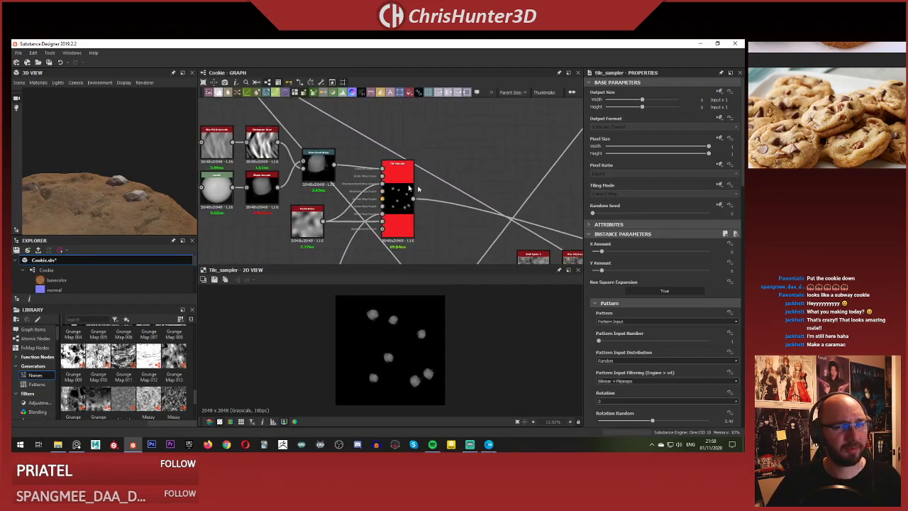
# Preview the Directional Warp that shapes a single chocolate chip and compare it with the chips on the 3D cookie.
pyautogui.scroll(5, 418, 189)
pyautogui.scroll(-2, 466, 184)
pyautogui.moveTo(346, 183); pyautogui.dragTo(456, 202, button='middle')
pyautogui.scroll(1, 396, 163)
pyautogui.doubleClick(417, 152)
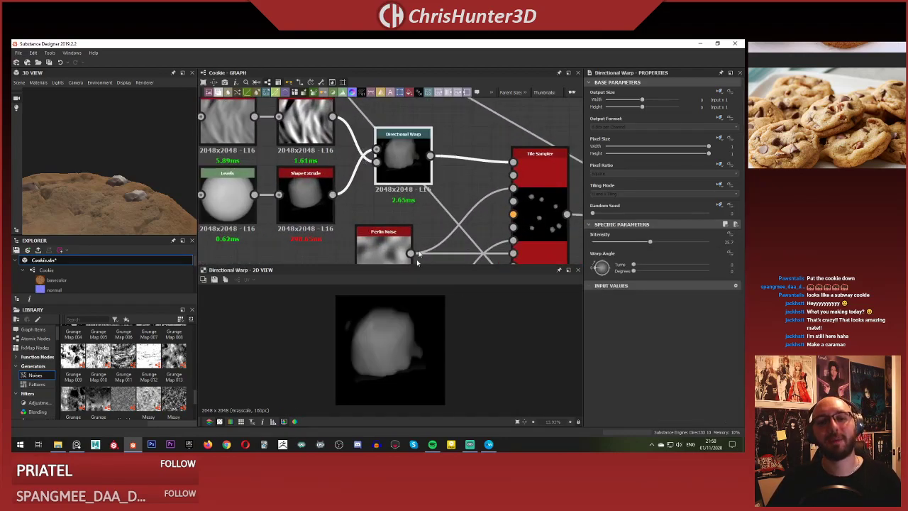
pyautogui.moveTo(121, 212); pyautogui.dragTo(147, 199)
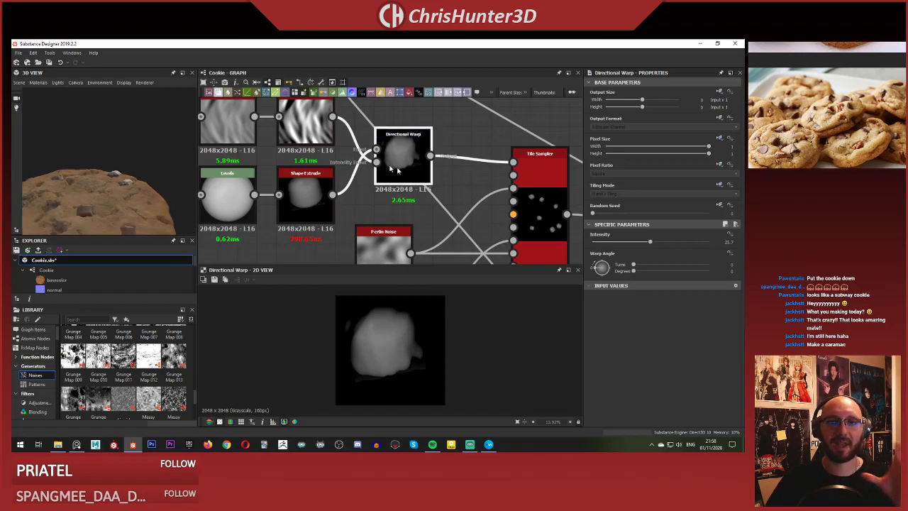
# Add a Blend node beside the chip Tile Sampler and feed the sampler's output into its background input.
pyautogui.moveTo(414, 169); pyautogui.dragTo(261, 112, button='middle')
pyautogui.moveTo(480, 182); pyautogui.dragTo(399, 203, button='middle')
pyautogui.click(441, 195)
pyautogui.scroll(-1, 441, 194)
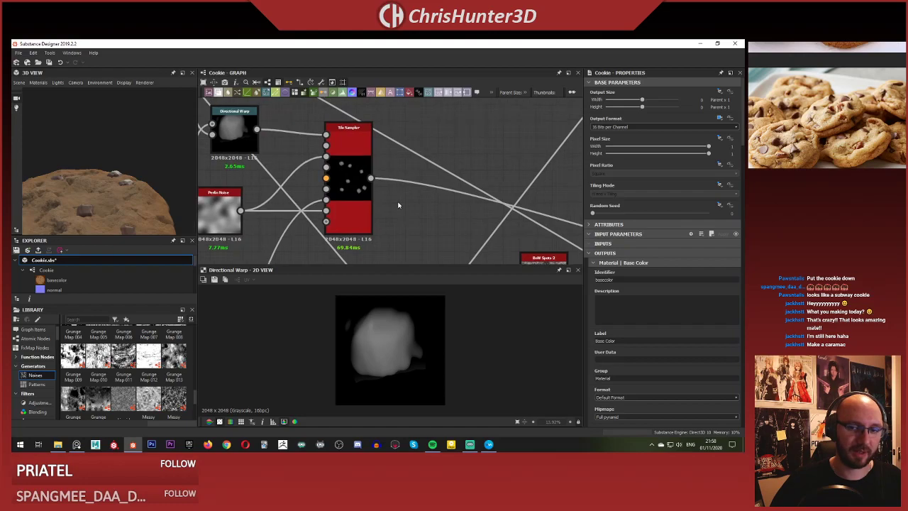
pyautogui.press('space')
pyautogui.write('bl')
pyautogui.press('Return')
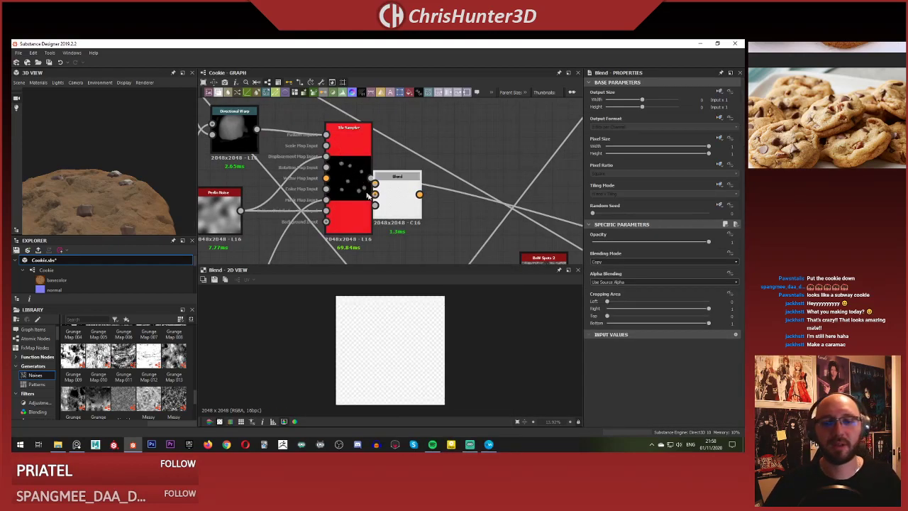
pyautogui.moveTo(401, 202); pyautogui.dragTo(471, 160)
pyautogui.moveTo(372, 178); pyautogui.dragTo(503, 146)
# Add a BnW Spots 3 noise node near the new Blend and inspect its pattern.
pyautogui.click(440, 124)
pyautogui.scroll(1, 439, 123)
pyautogui.moveTo(439, 123); pyautogui.dragTo(424, 163, button='middle')
pyautogui.press('space')
pyautogui.write('bnw')
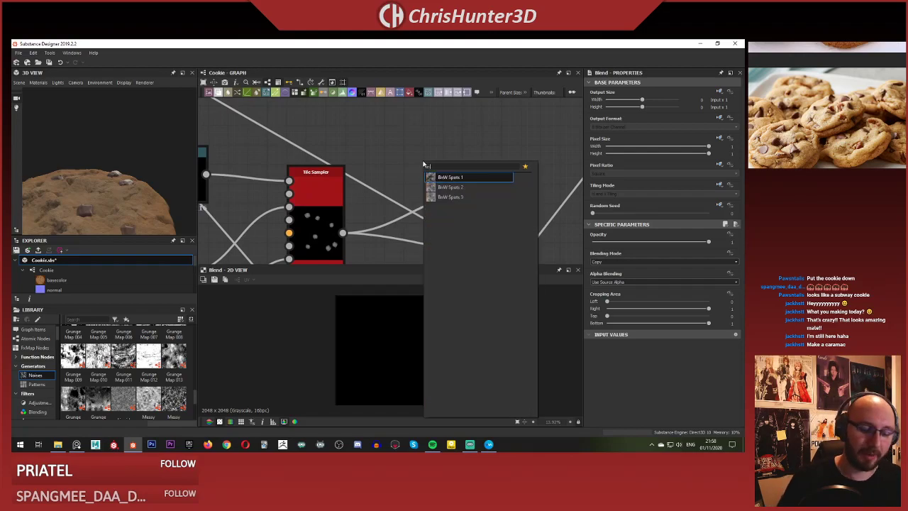
pyautogui.click(475, 198)
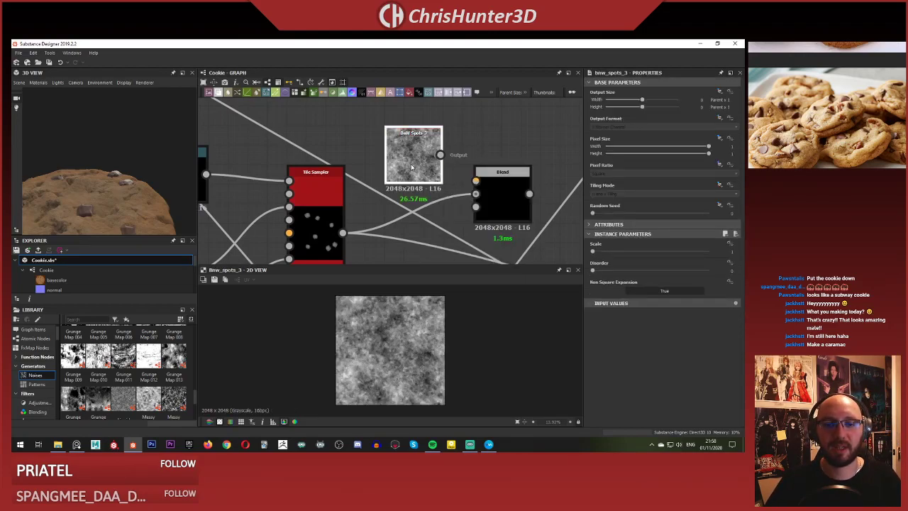
pyautogui.moveTo(415, 153); pyautogui.dragTo(404, 152)
pyautogui.scroll(3, 413, 346)
pyautogui.scroll(-4, 458, 171)
pyautogui.moveTo(457, 170); pyautogui.dragTo(450, 177, button='middle')
pyautogui.scroll(-6, 424, 320)
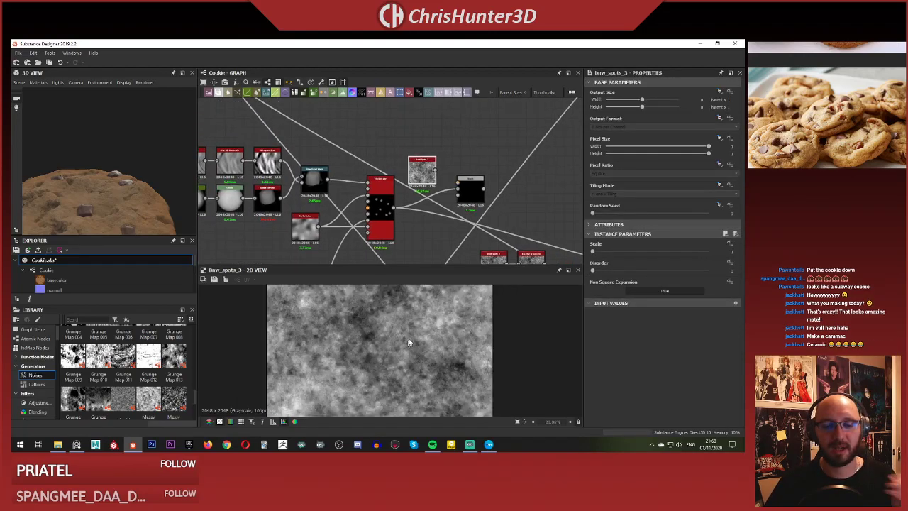
pyautogui.scroll(3, 430, 202)
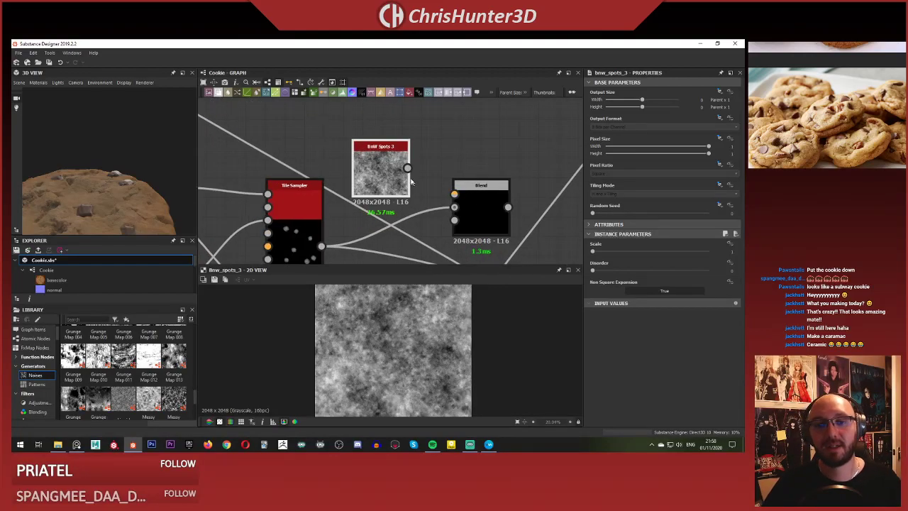
# Feed BnW Spots 3 into the Blend's foreground and set it to Multiply with an opacity of 0.36.
pyautogui.click(468, 208)
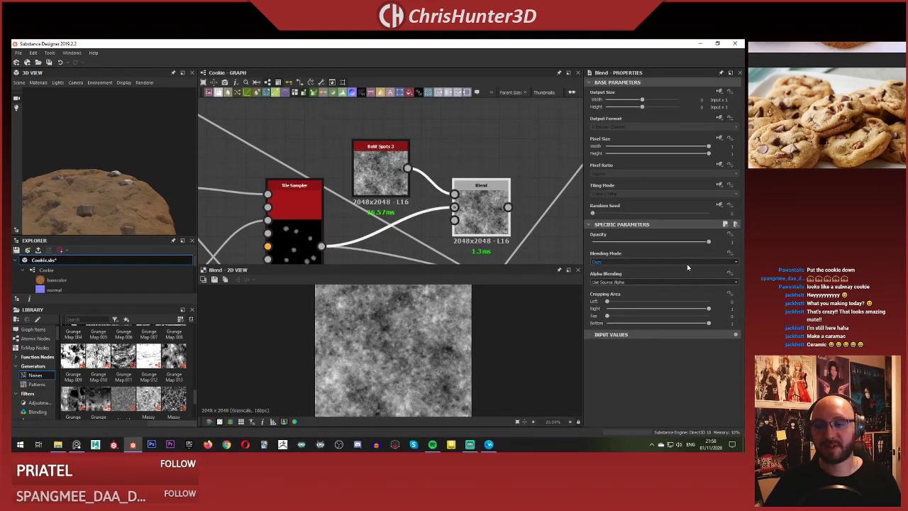
pyautogui.click(664, 262)
pyautogui.click(674, 283)
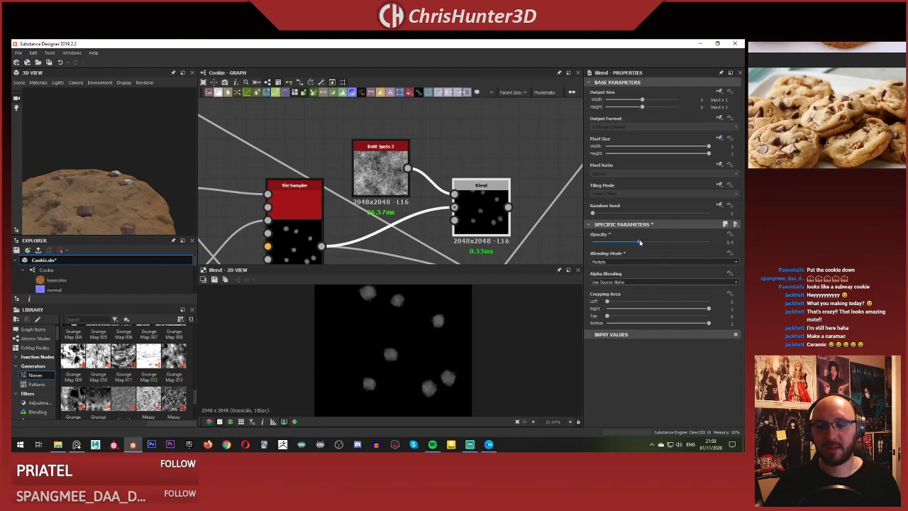
pyautogui.scroll(10, 467, 319)
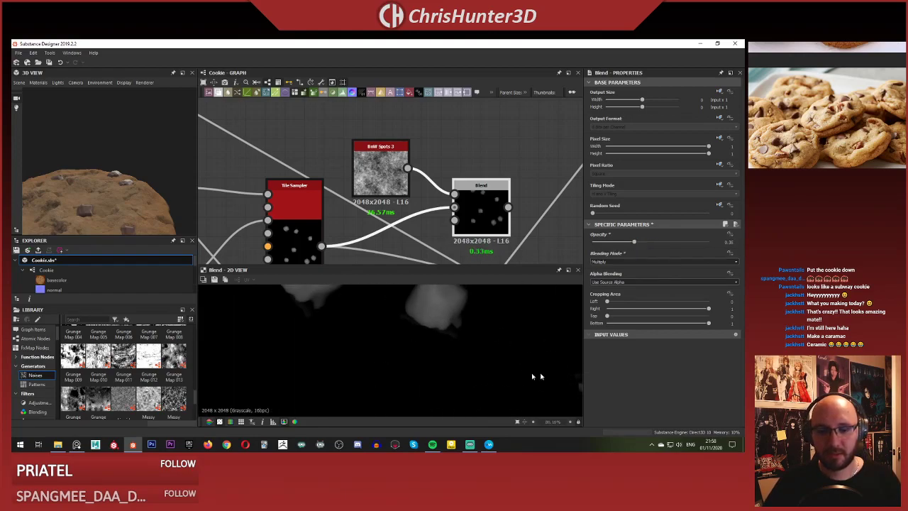
pyautogui.moveTo(471, 386); pyautogui.dragTo(475, 390, button='middle')
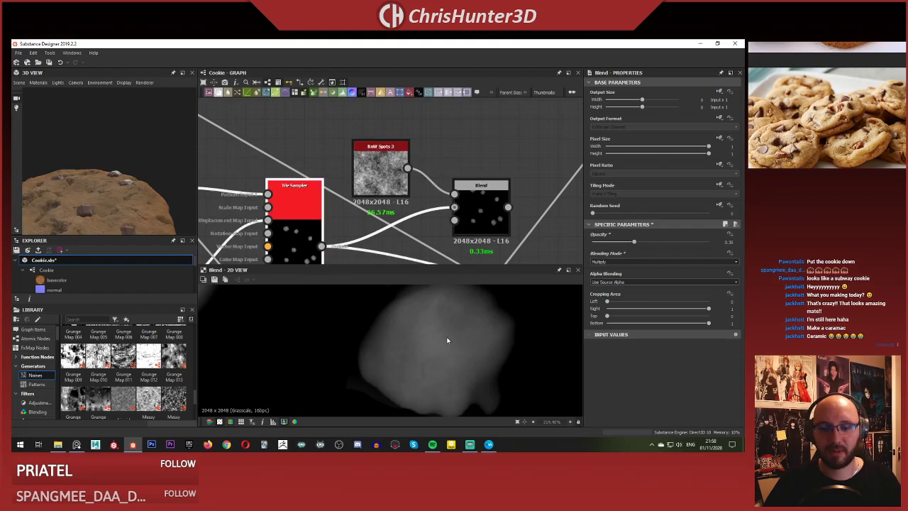
# Compare the plain Tile Sampler chips with the noise-multiplied Blend result.
pyautogui.doubleClick(304, 196)
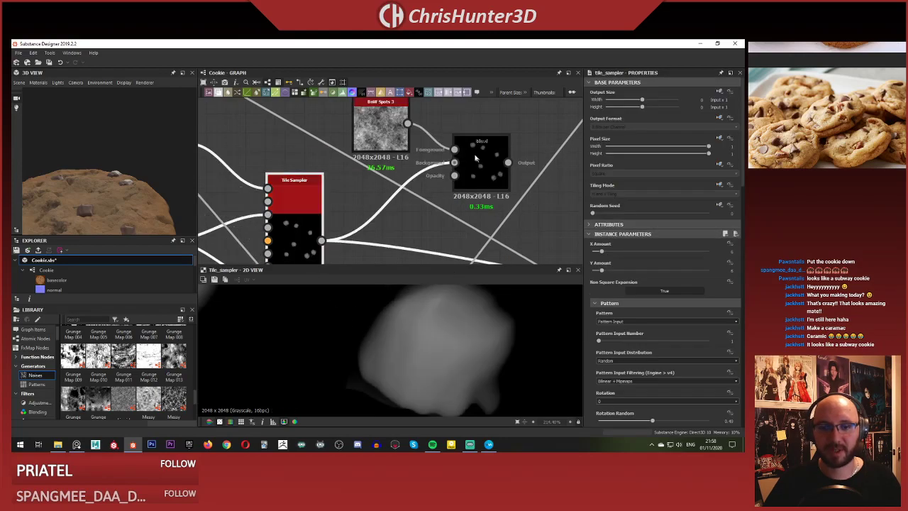
pyautogui.doubleClick(475, 166)
pyautogui.scroll(-4, 448, 346)
pyautogui.scroll(-2, 416, 171)
# Move BnW Spots 3 away from the Blend and insert a Levels node on the link between them.
pyautogui.moveTo(415, 171); pyautogui.dragTo(360, 165, button='middle')
pyautogui.moveTo(336, 125); pyautogui.dragTo(250, 104)
pyautogui.moveTo(322, 166); pyautogui.dragTo(371, 213, button='middle')
pyautogui.scroll(1, 370, 212)
pyautogui.click(372, 203)
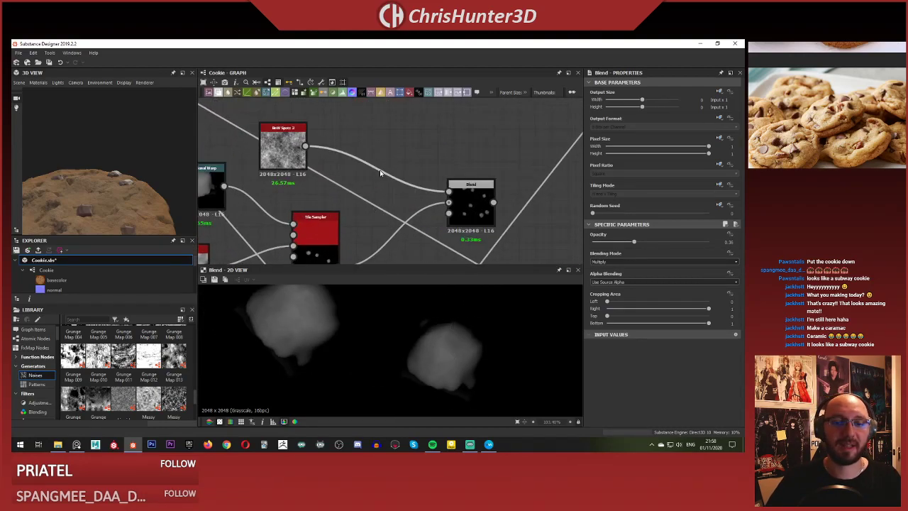
pyautogui.press('space')
pyautogui.write('lev')
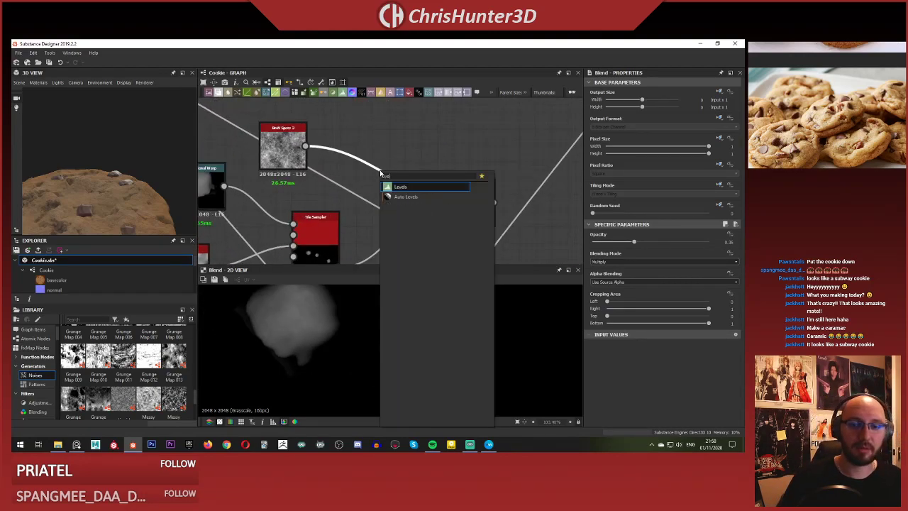
pyautogui.press('Return')
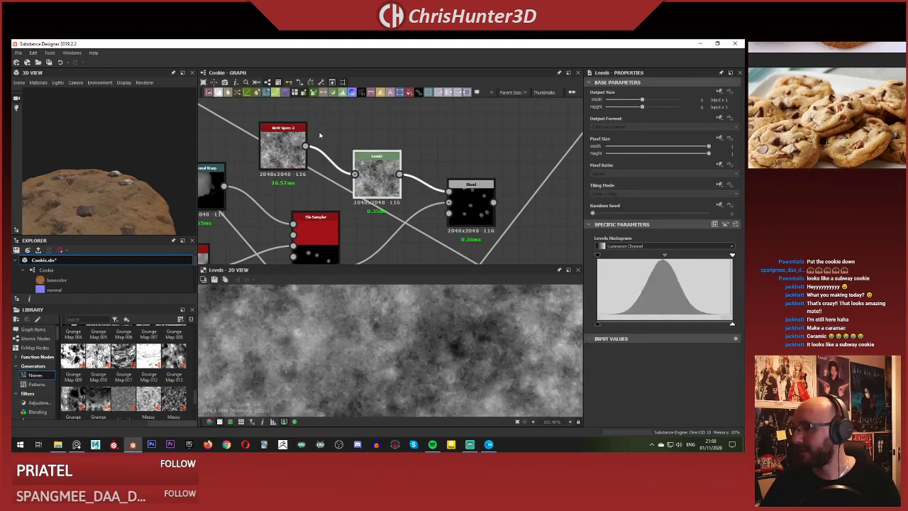
# Increase the spots noise's contrast in the Levels node by raising the black point and lowering the white point.
pyautogui.moveTo(99, 176); pyautogui.dragTo(117, 148)
pyautogui.scroll(3, 376, 181)
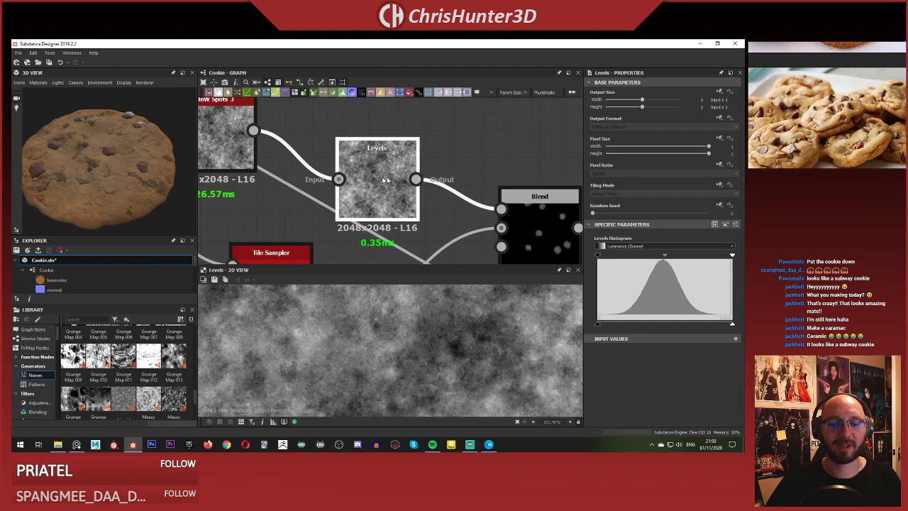
pyautogui.moveTo(387, 177); pyautogui.dragTo(393, 168)
pyautogui.moveTo(598, 257); pyautogui.dragTo(625, 256)
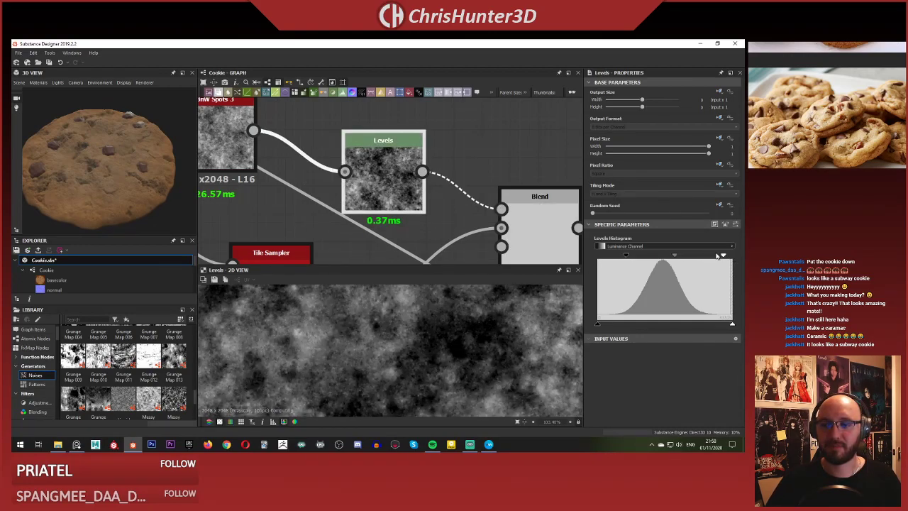
pyautogui.moveTo(718, 255); pyautogui.dragTo(663, 255)
# Preview the Blend and examine the surface detail that the higher-contrast noise gives the chips.
pyautogui.scroll(-4, 468, 165)
pyautogui.moveTo(468, 164); pyautogui.dragTo(449, 166, button='middle')
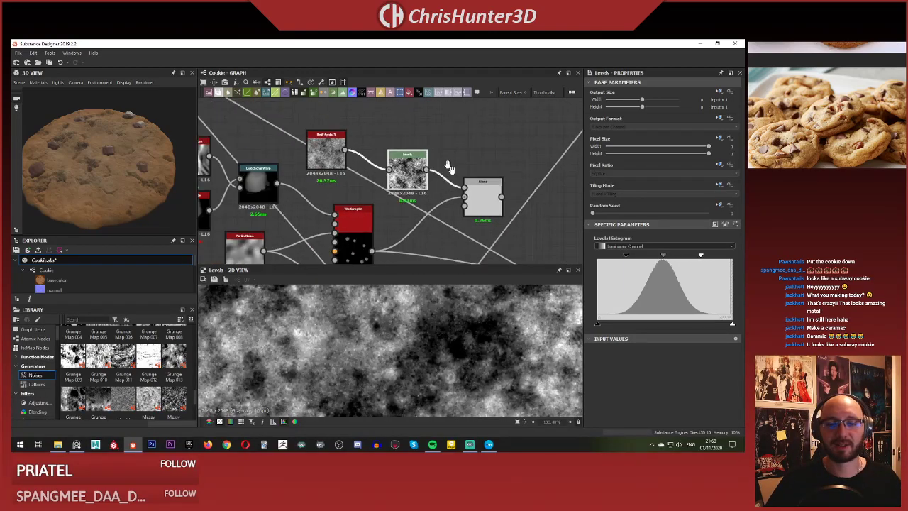
pyautogui.scroll(3, 448, 166)
pyautogui.doubleClick(435, 152)
pyautogui.scroll(-3, 436, 151)
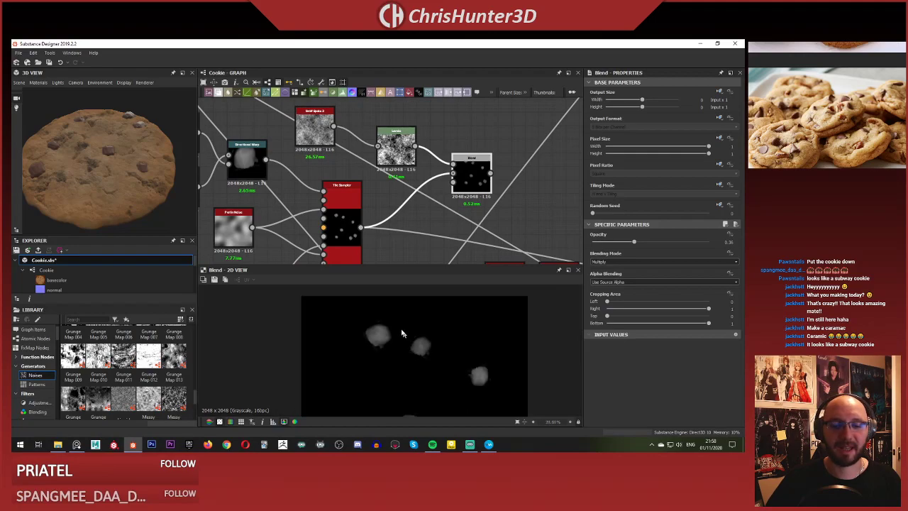
pyautogui.scroll(5, 399, 326)
pyautogui.moveTo(416, 193); pyautogui.dragTo(408, 148, button='middle')
pyautogui.scroll(-3, 435, 345)
pyautogui.moveTo(432, 342); pyautogui.dragTo(411, 328, button='middle')
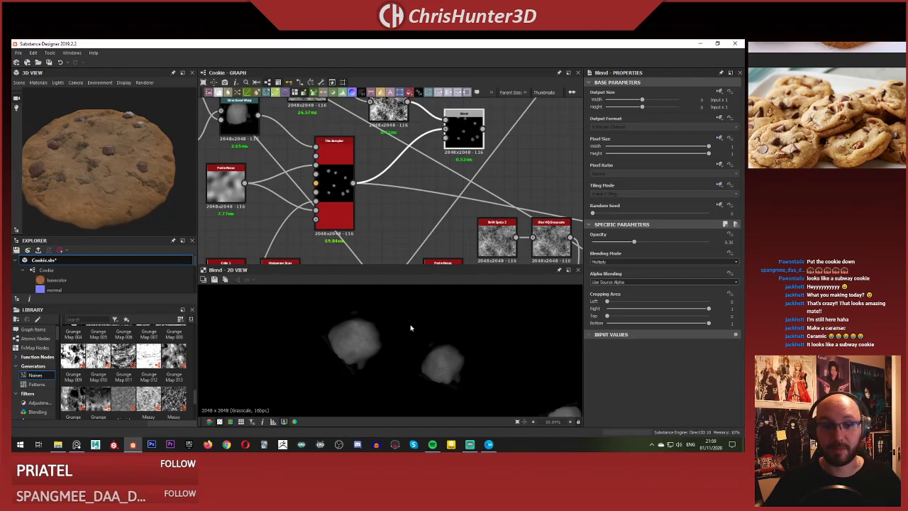
pyautogui.moveTo(419, 120); pyautogui.dragTo(401, 154, button='middle')
pyautogui.scroll(1, 401, 154)
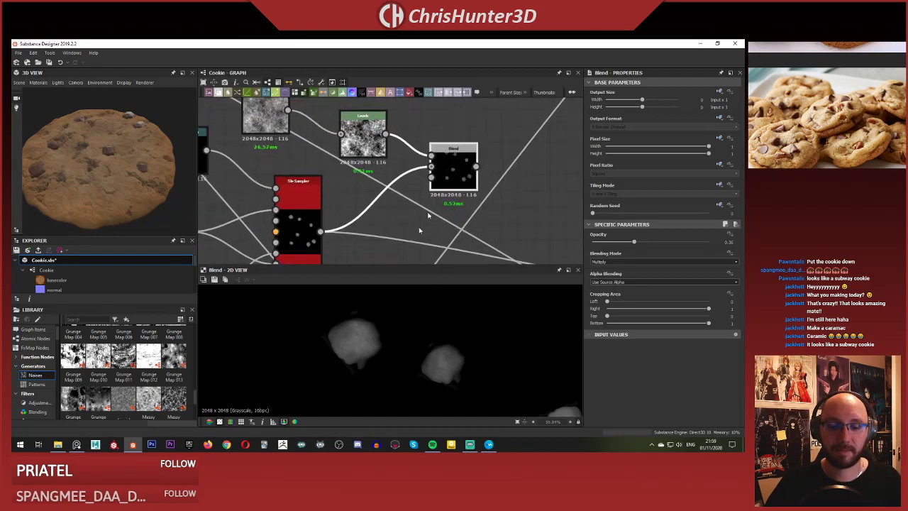
# Compare a single chip up close between the noise-multiplied Blend and the plain Tile Sampler.
pyautogui.scroll(3, 438, 358)
pyautogui.moveTo(442, 365); pyautogui.dragTo(366, 316, button='middle')
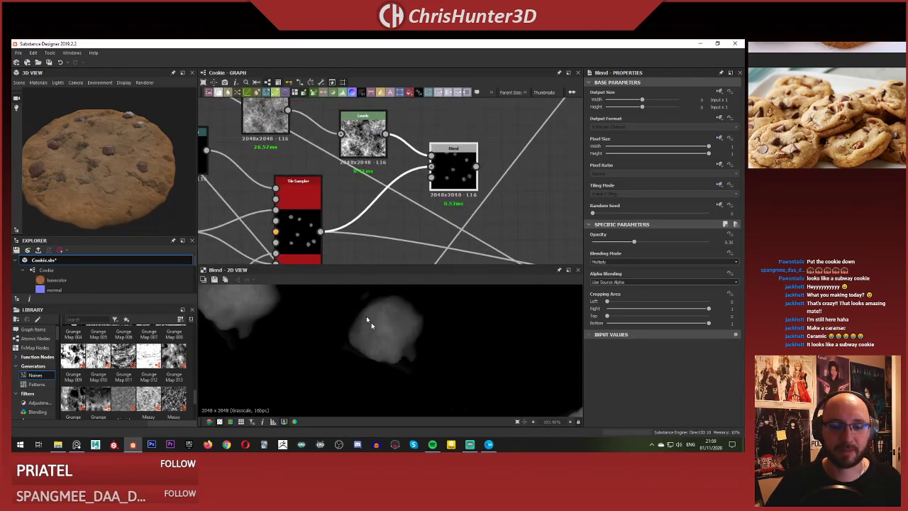
pyautogui.scroll(2, 368, 321)
pyautogui.click(449, 170)
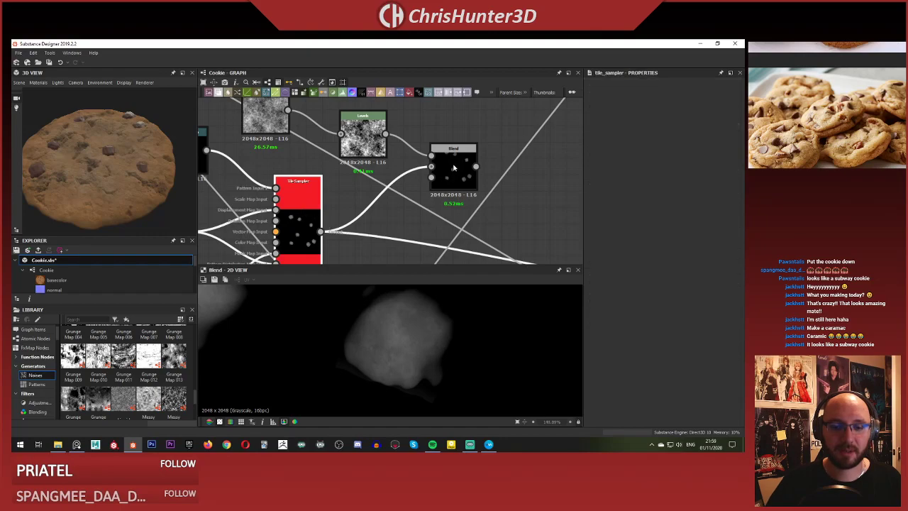
pyautogui.click(307, 215)
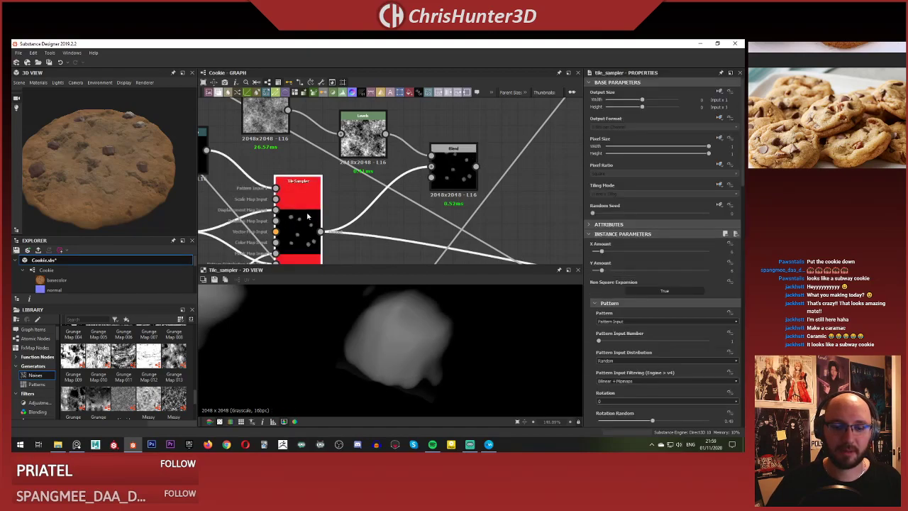
# Lower the chip Blend's opacity to about 0.22.
pyautogui.click(448, 183)
pyautogui.scroll(-4, 448, 183)
pyautogui.scroll(-2, 454, 344)
pyautogui.scroll(4, 437, 182)
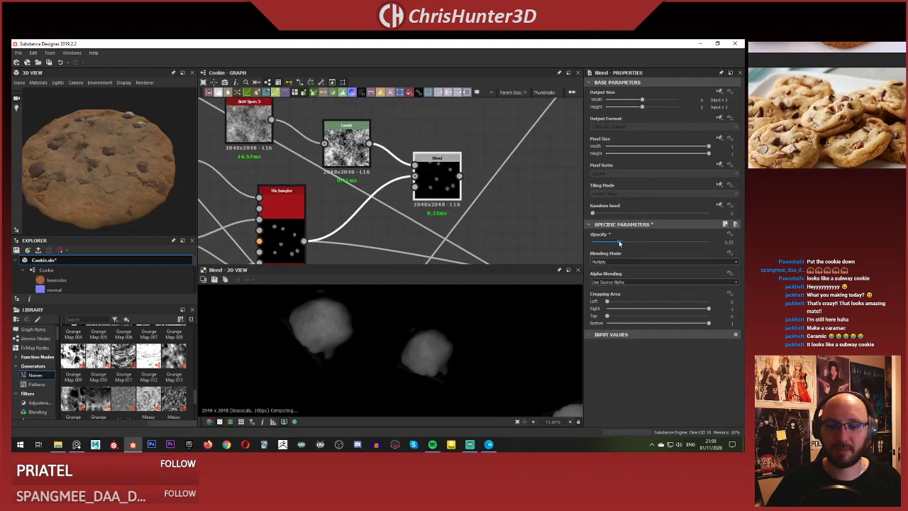
# Try the Min (Darken) and Max (Lighten) blending modes on the chip Blend, and return it to Multiply.
pyautogui.click(622, 263)
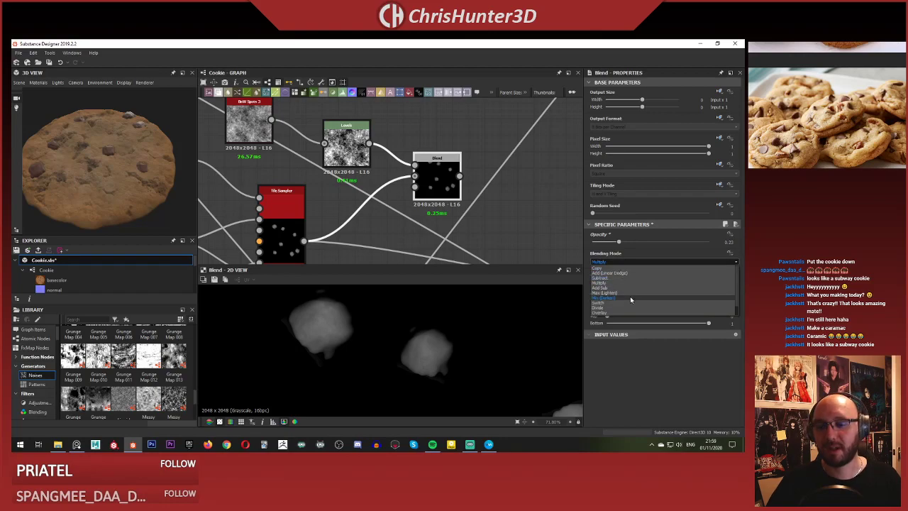
pyautogui.click(631, 298)
pyautogui.scroll(3, 425, 373)
pyautogui.scroll(-3, 479, 330)
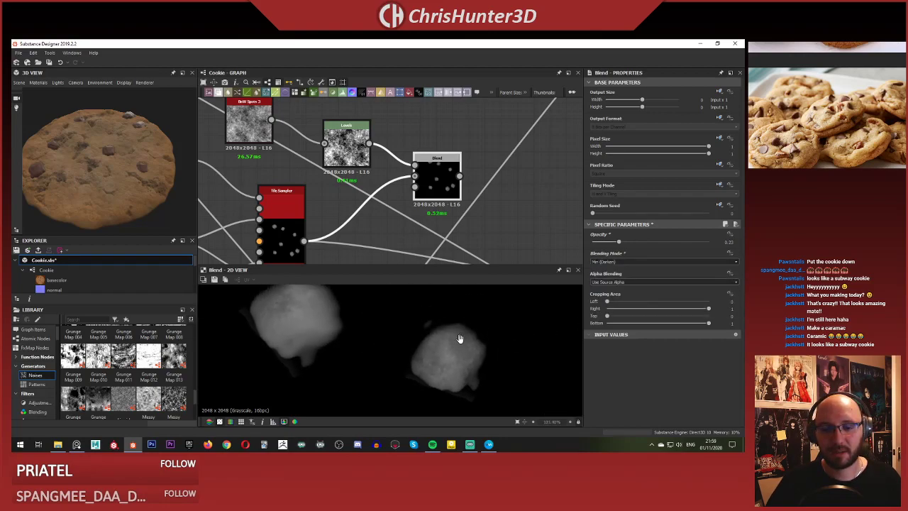
pyautogui.click(622, 262)
pyautogui.click(625, 294)
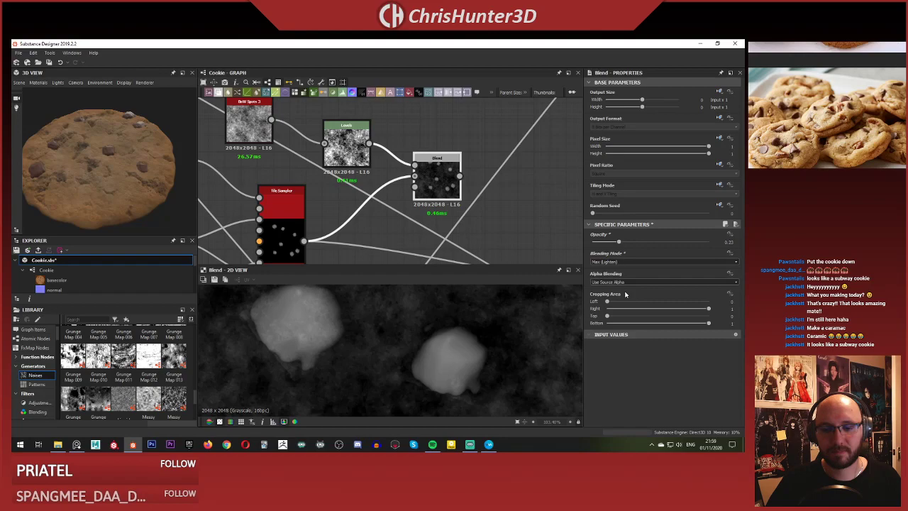
pyautogui.click(622, 263)
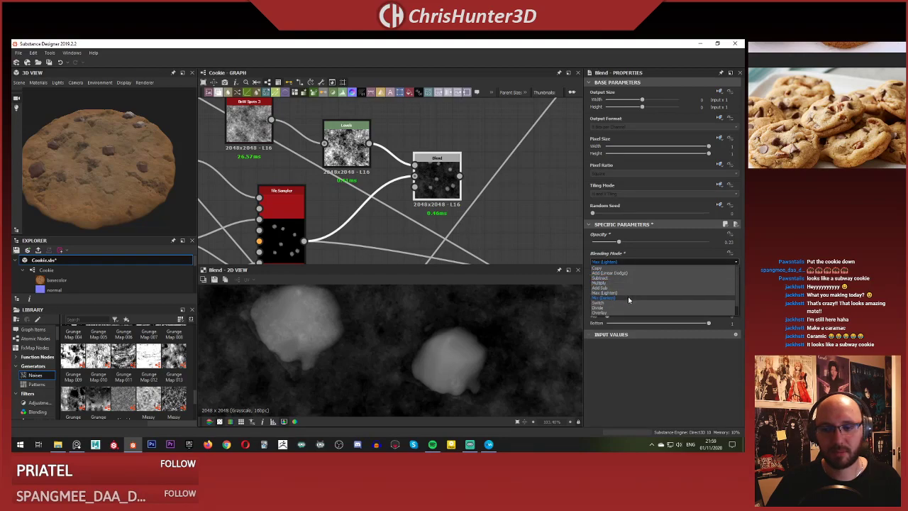
pyautogui.click(629, 298)
pyautogui.scroll(-4, 444, 303)
pyautogui.click(629, 262)
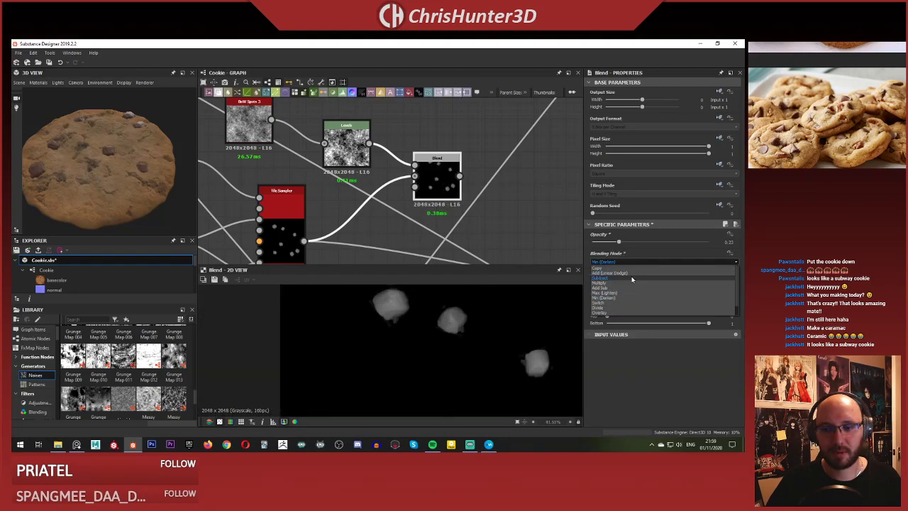
pyautogui.click(631, 282)
# Inspect a chip's surface on the 3D cookie up close from a low angle.
pyautogui.scroll(-3, 392, 163)
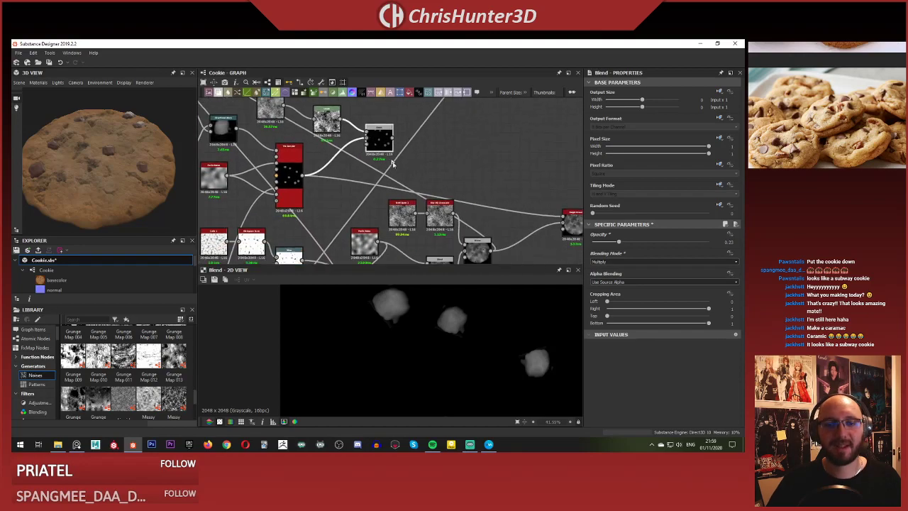
pyautogui.scroll(-2, 392, 163)
pyautogui.moveTo(420, 168); pyautogui.dragTo(385, 160, button='middle')
pyautogui.scroll(2, 385, 154)
pyautogui.scroll(3, 91, 148)
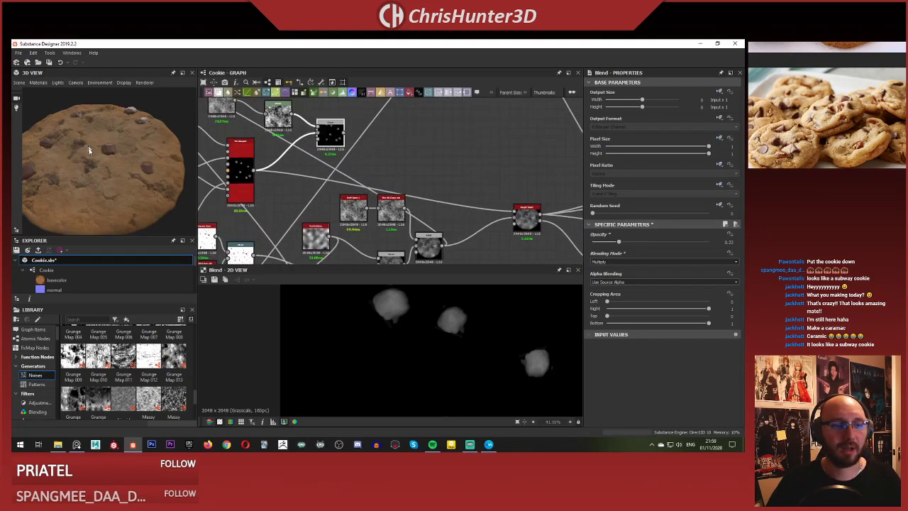
pyautogui.moveTo(91, 148)
pyautogui.mouseDown()
pyautogui.moveTo(118, 142)
pyautogui.moveTo(95, 156)
pyautogui.mouseUp()
pyautogui.moveTo(96, 156); pyautogui.dragTo(140, 146, button='middle')
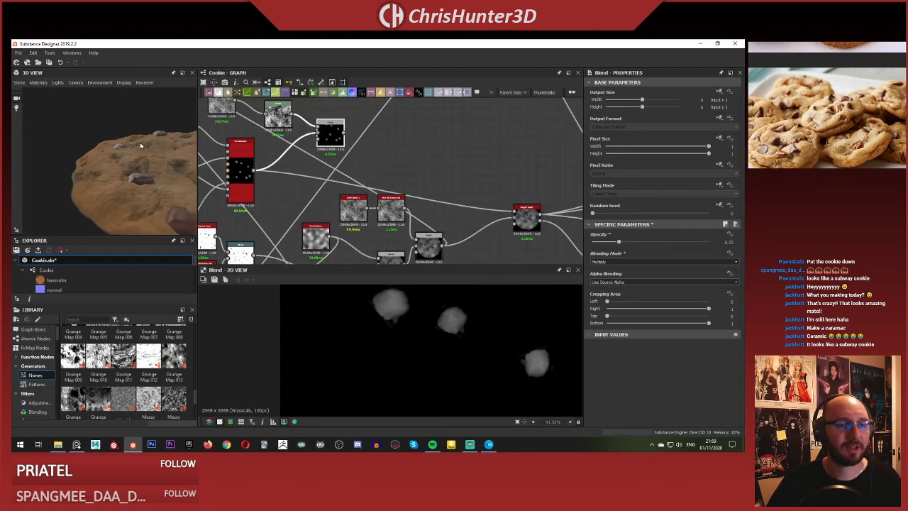
pyautogui.scroll(3, 140, 146)
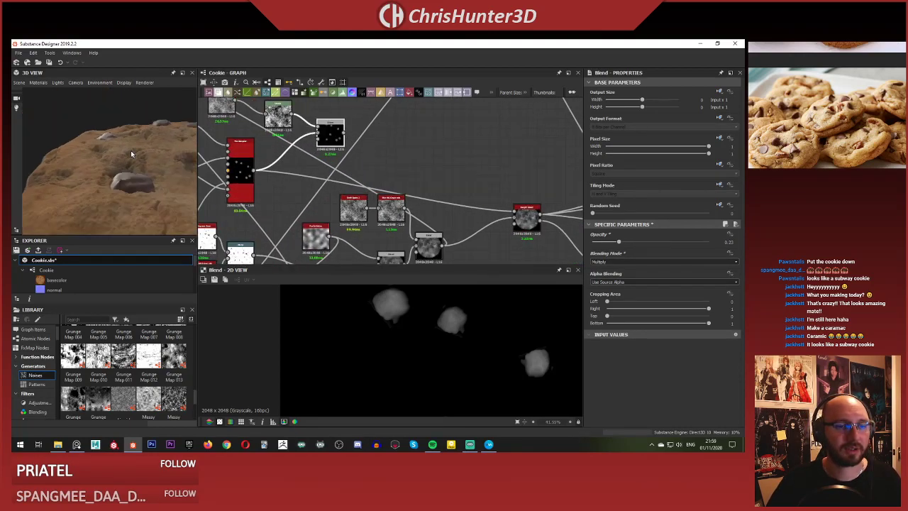
pyautogui.moveTo(132, 154); pyautogui.dragTo(124, 154)
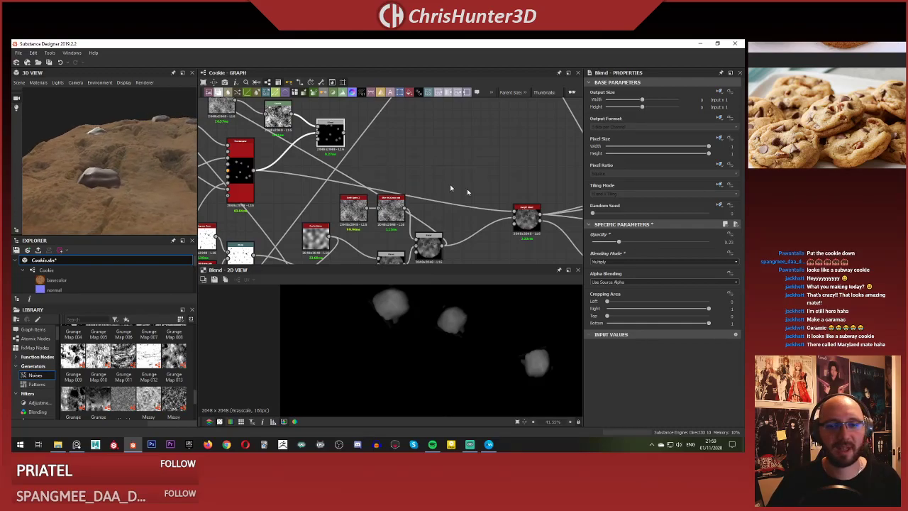
# Feed the chip Blend into the Height Blend's first input in place of the Tile Sampler, and set the chip Blend's opacity to 0.05.
pyautogui.moveTo(497, 204); pyautogui.dragTo(449, 186, button='middle')
pyautogui.scroll(1, 429, 168)
pyautogui.moveTo(352, 145); pyautogui.dragTo(385, 168, button='middle')
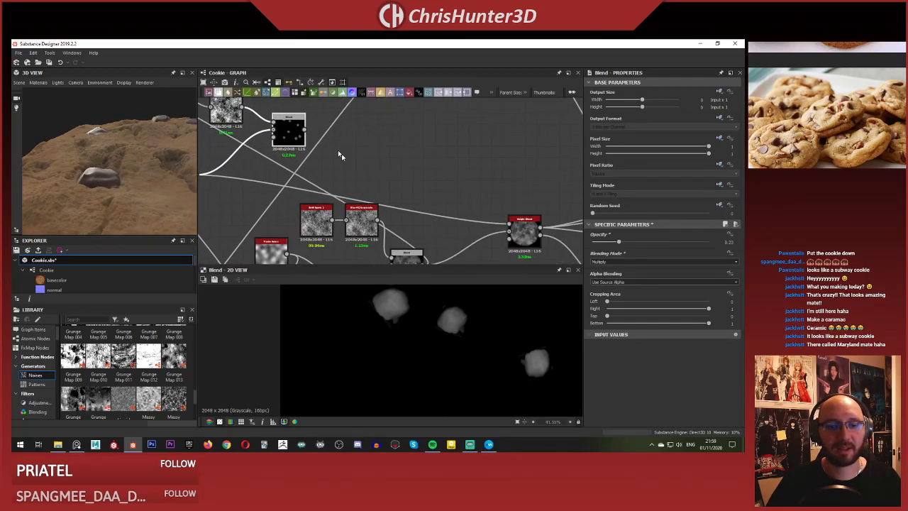
pyautogui.moveTo(509, 222); pyautogui.dragTo(508, 224)
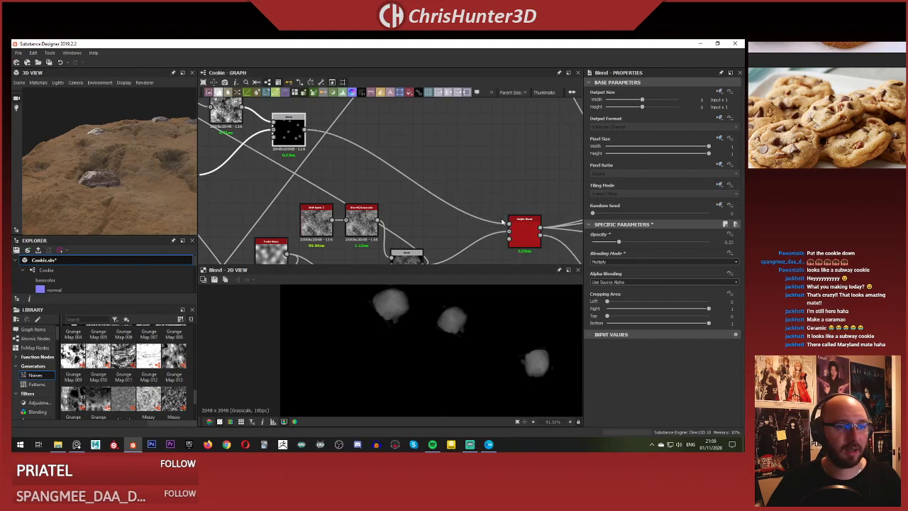
pyautogui.scroll(2, 127, 162)
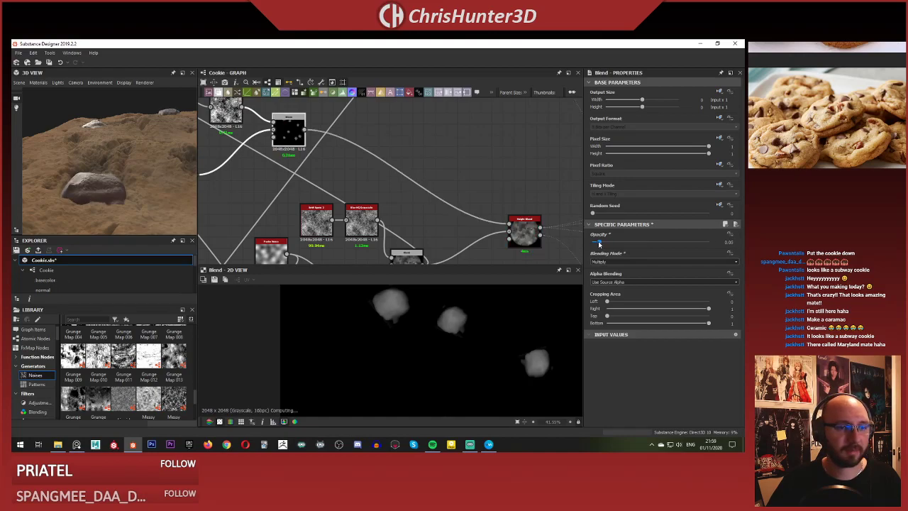
pyautogui.moveTo(599, 243); pyautogui.dragTo(595, 242)
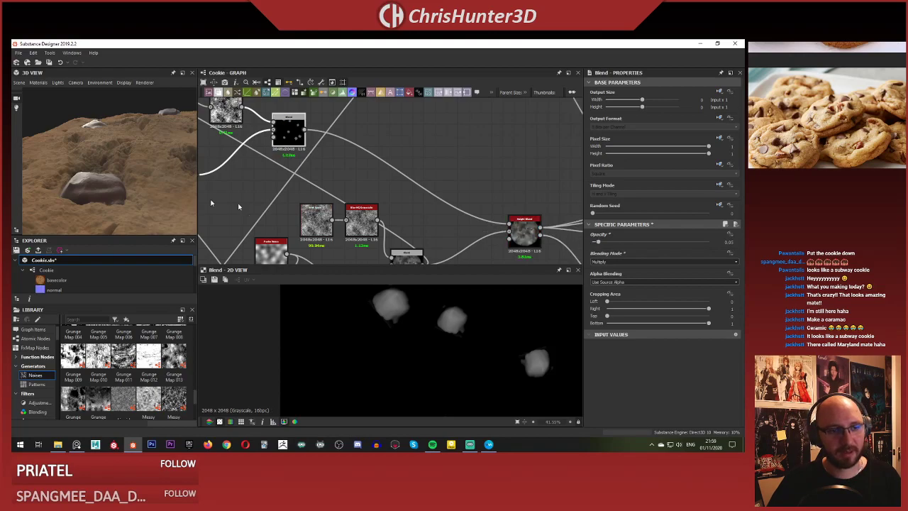
# Examine the noise-detailed chips on the 3D cookie up close and over the whole cookie.
pyautogui.moveTo(141, 170)
pyautogui.mouseDown()
pyautogui.moveTo(106, 165)
pyautogui.moveTo(92, 185)
pyautogui.moveTo(105, 130)
pyautogui.moveTo(67, 168)
pyautogui.moveTo(121, 152)
pyautogui.moveTo(104, 136)
pyautogui.moveTo(118, 166)
pyautogui.moveTo(146, 167)
pyautogui.moveTo(81, 148)
pyautogui.moveTo(138, 153)
pyautogui.moveTo(102, 152)
pyautogui.moveTo(134, 178)
pyautogui.moveTo(138, 160)
pyautogui.mouseUp()
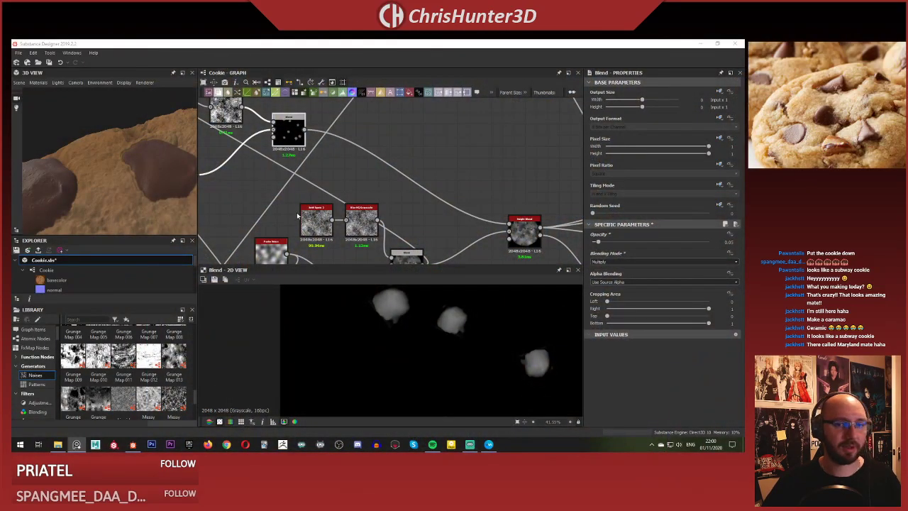
pyautogui.scroll(2, 391, 177)
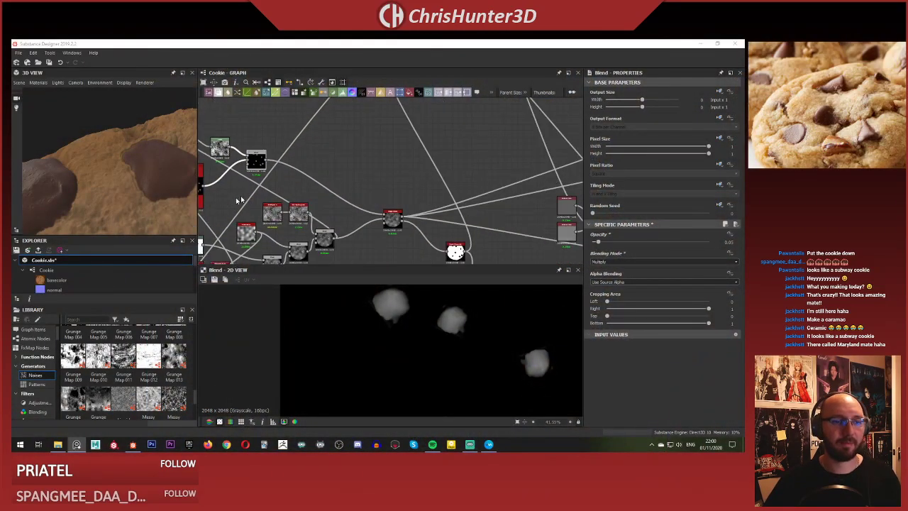
pyautogui.moveTo(85, 170); pyautogui.dragTo(123, 142)
pyautogui.scroll(-3, 100, 154)
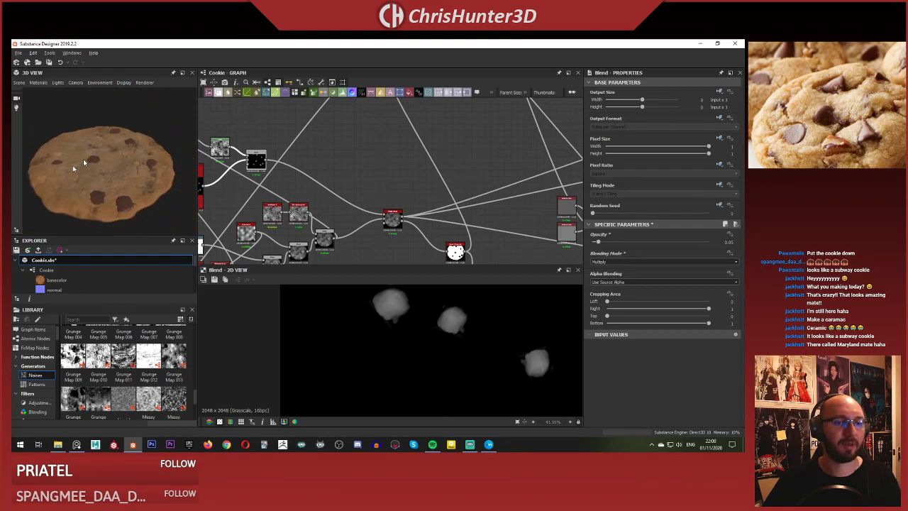
pyautogui.moveTo(75, 168); pyautogui.dragTo(83, 166)
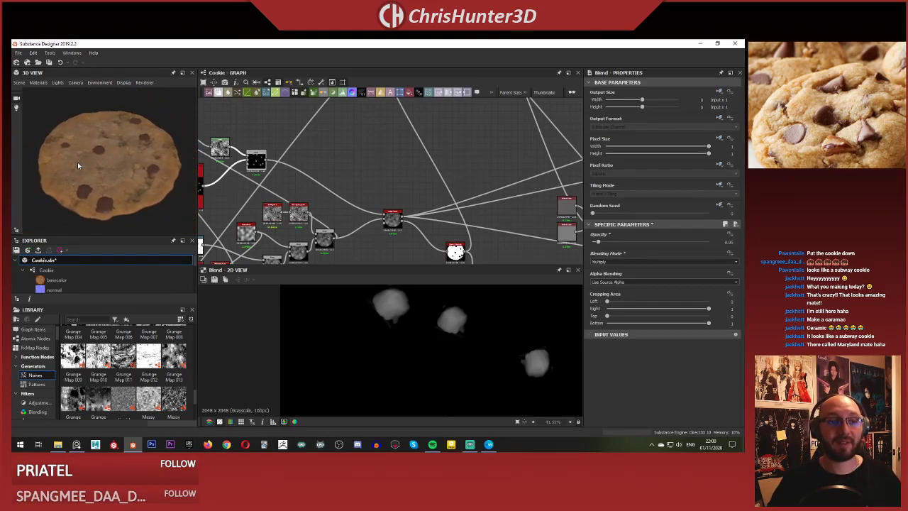
pyautogui.moveTo(168, 169); pyautogui.dragTo(161, 166)
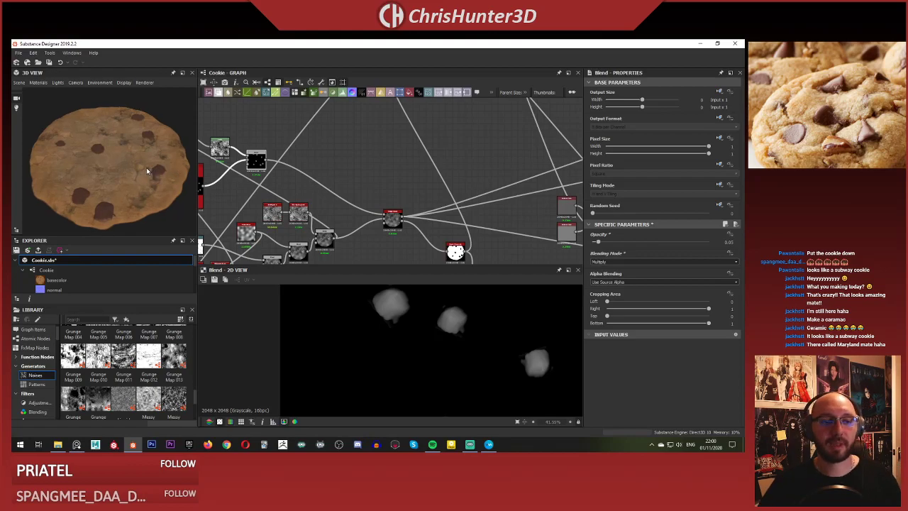